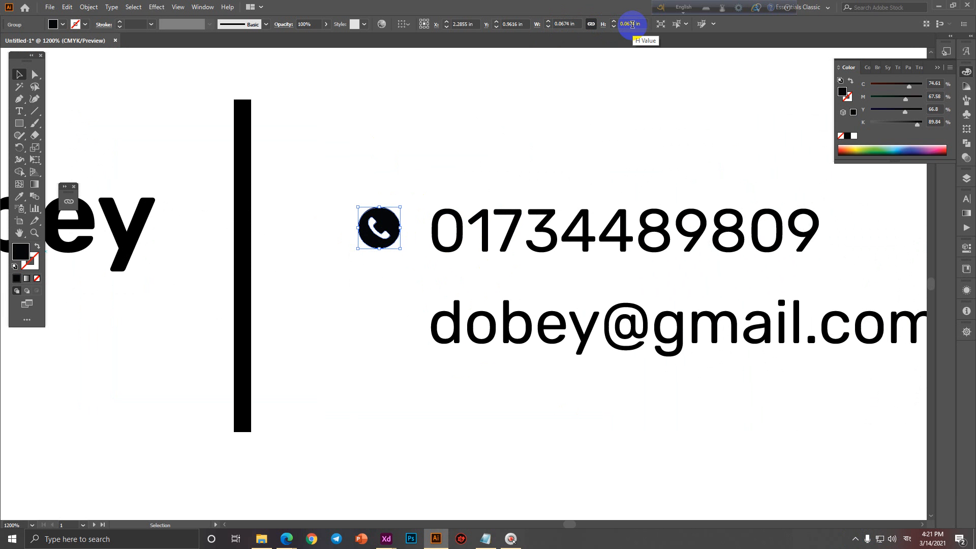
# Enlarge the phone icon, then scale it down to 0.0907 in wide beside the phone number.
pyautogui.scroll(1, 427, 236)
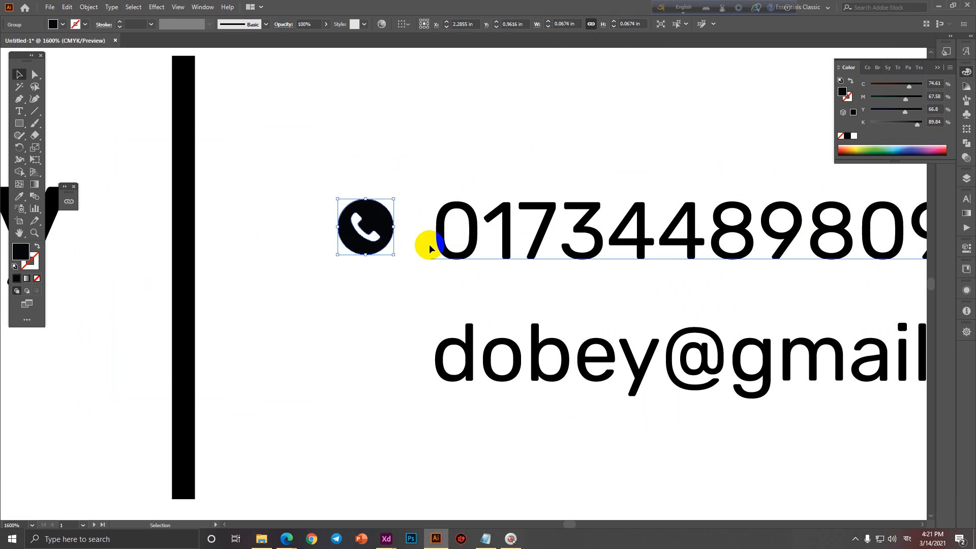
pyautogui.moveTo(393, 256); pyautogui.dragTo(425, 290)
pyautogui.scroll(-4, 424, 290)
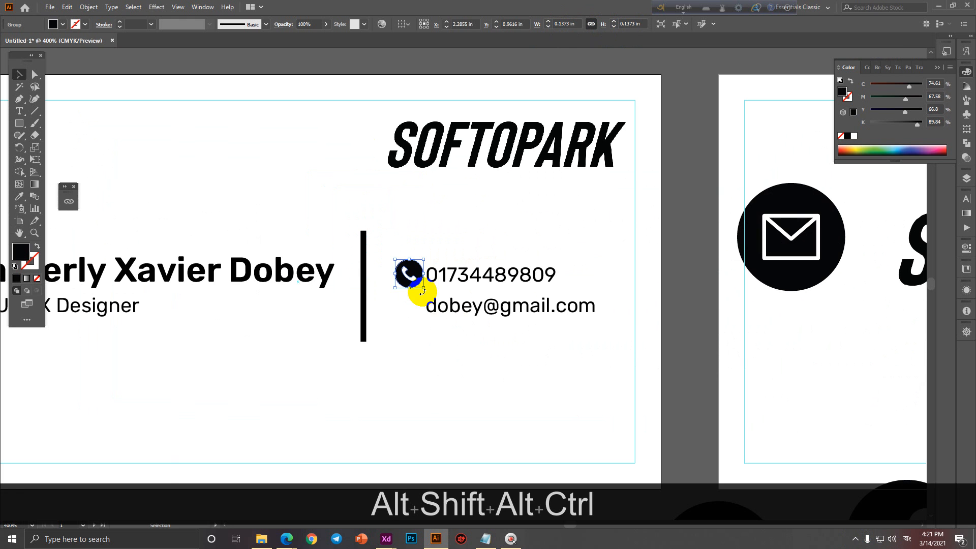
pyautogui.scroll(2, 425, 292)
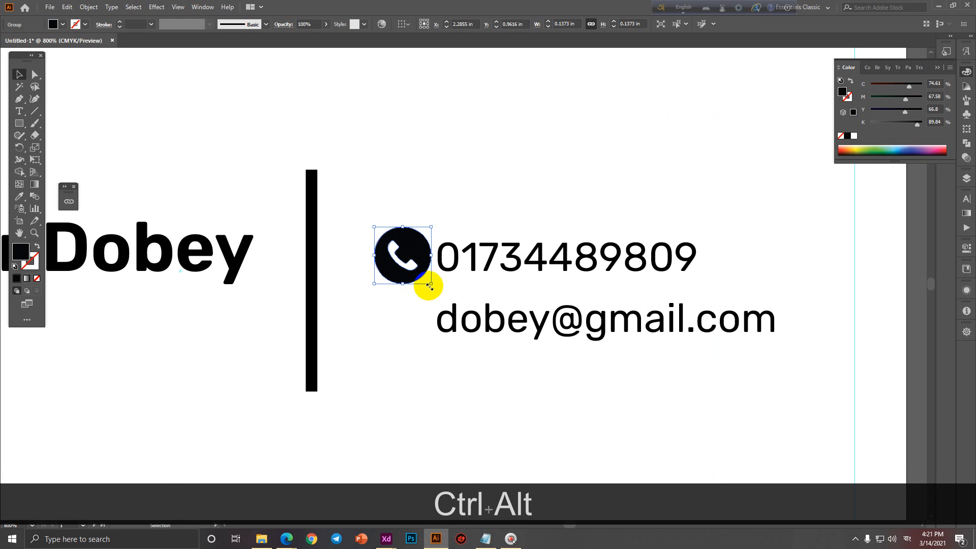
pyautogui.moveTo(431, 283)
pyautogui.mouseDown()
pyautogui.moveTo(412, 267)
pyautogui.moveTo(460, 275)
pyautogui.moveTo(420, 278)
pyautogui.moveTo(447, 278)
pyautogui.mouseUp()
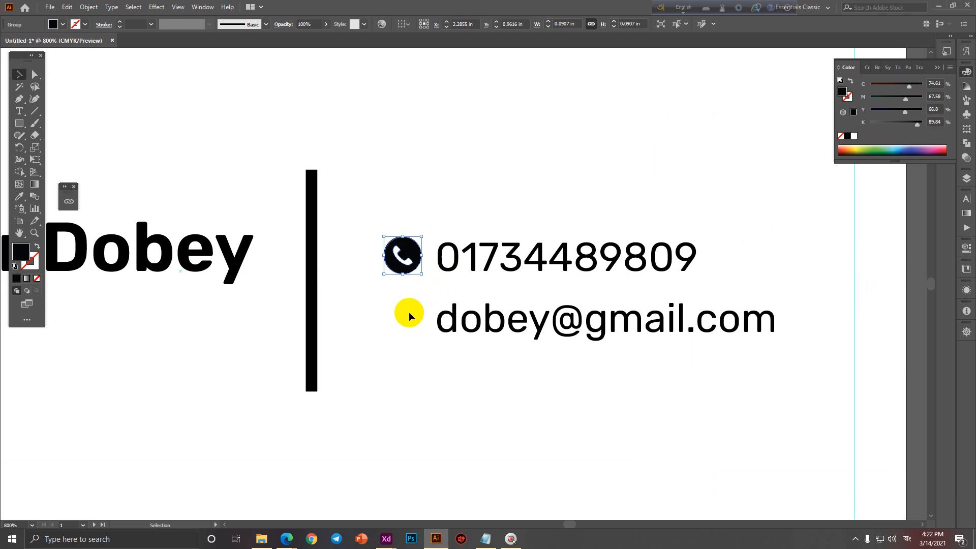
pyautogui.keyDown('ctrl'); pyautogui.keyDown('alt'); pyautogui.click(408, 324); pyautogui.keyUp('alt'); pyautogui.keyUp('ctrl')
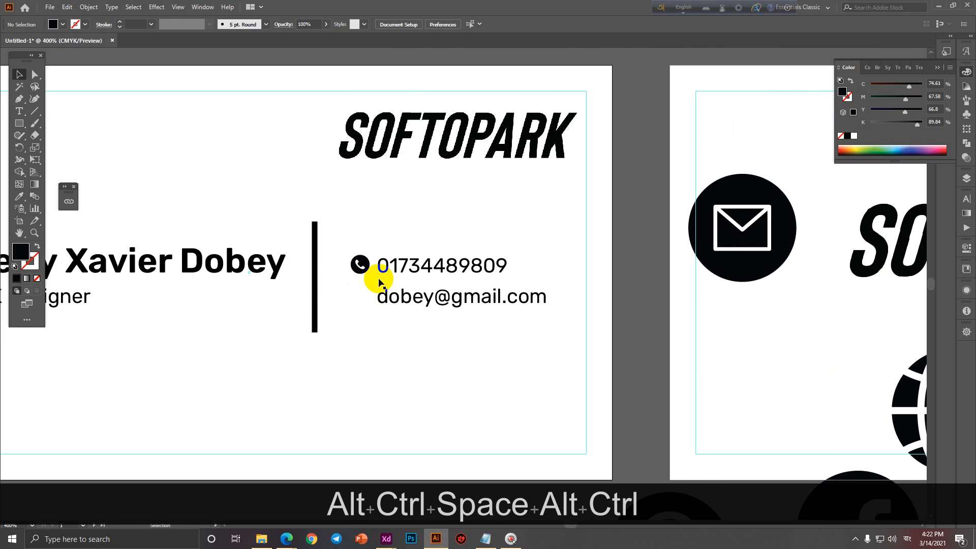
# Select the phone icon and number and try Vertical Align Center, undoing the misaligned results.
pyautogui.click(360, 264)
pyautogui.keyDown('shift'); pyautogui.click(383, 264); pyautogui.keyUp('shift')
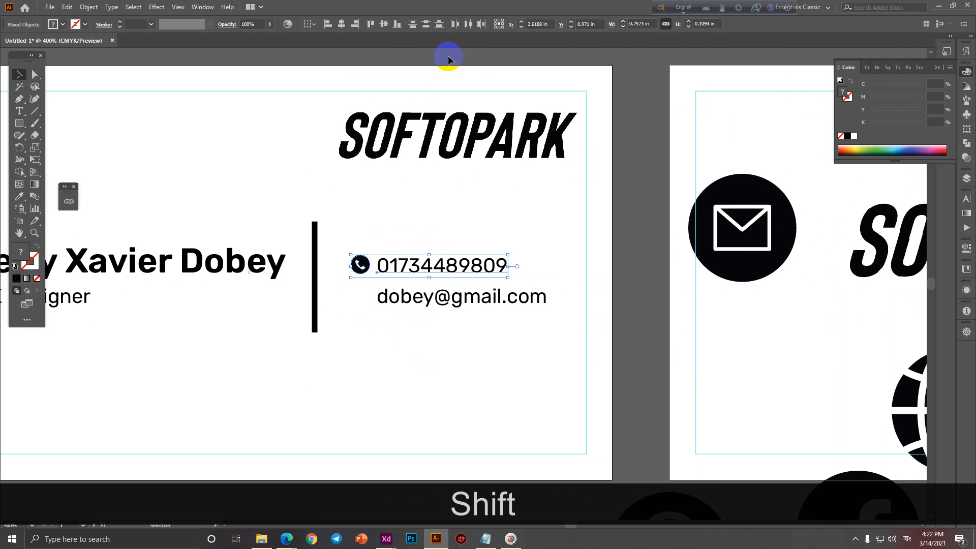
pyautogui.click(387, 27)
pyautogui.hotkey('ctrl', 'z')
pyautogui.click(445, 347)
pyautogui.keyDown('ctrl'); pyautogui.click(416, 276); pyautogui.keyUp('ctrl')
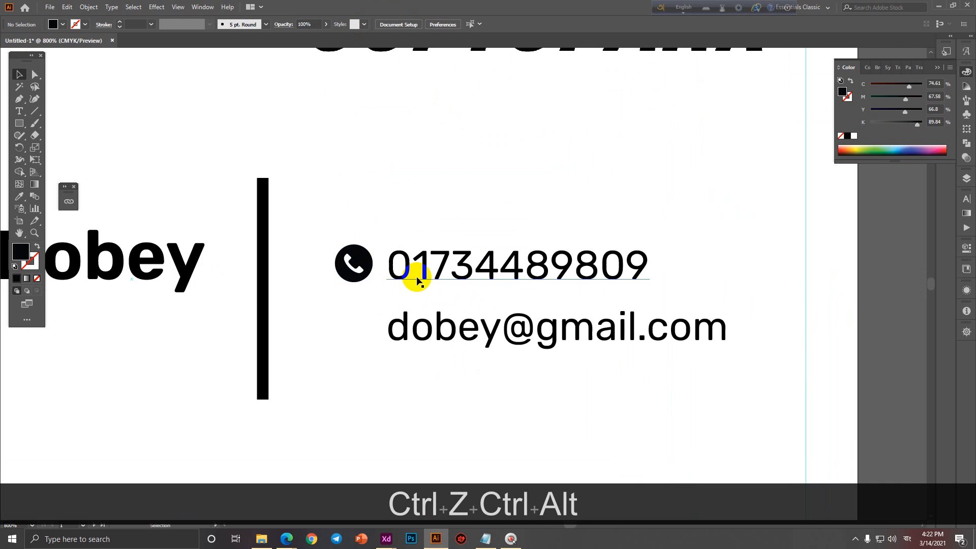
pyautogui.click(418, 277)
pyautogui.click(337, 252)
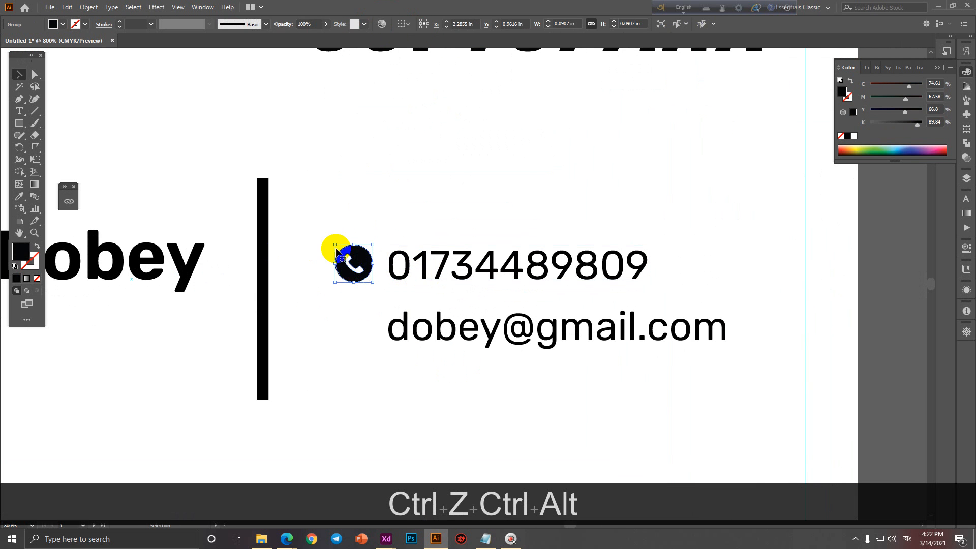
pyautogui.keyDown('shift'); pyautogui.click(430, 272); pyautogui.keyUp('shift')
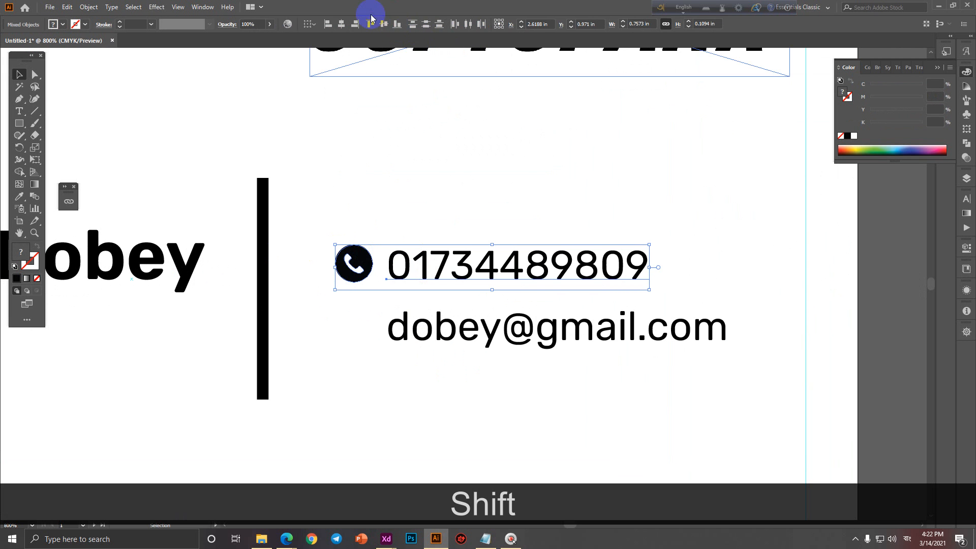
pyautogui.click(382, 26)
pyautogui.hotkey('ctrl', 'z')
# Ungroup the phone icon and vertically centre it on the phone number.
pyautogui.click(349, 262)
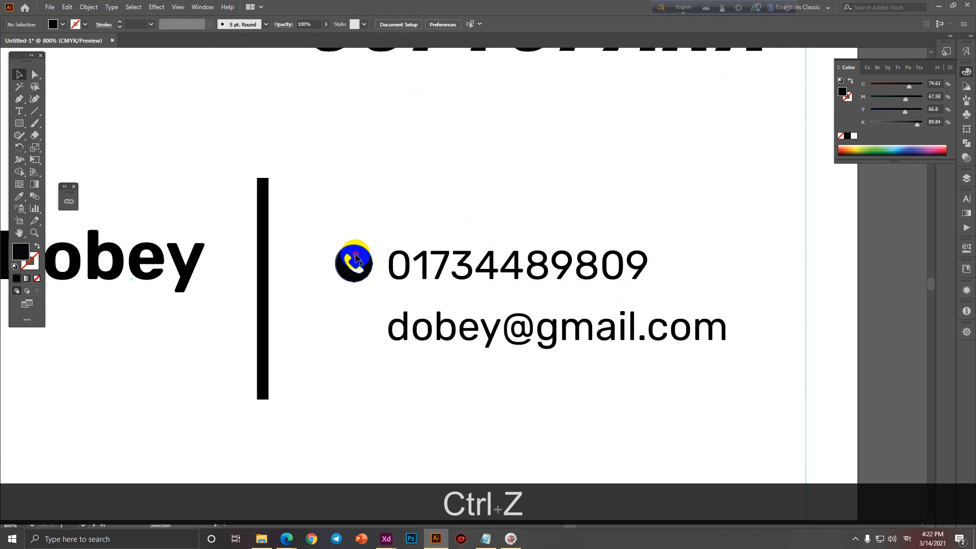
pyautogui.rightClick(356, 258)
pyautogui.click(390, 340)
pyautogui.click(392, 370)
pyautogui.moveTo(351, 273); pyautogui.dragTo(336, 289)
pyautogui.hotkey('ctrl', 'z')
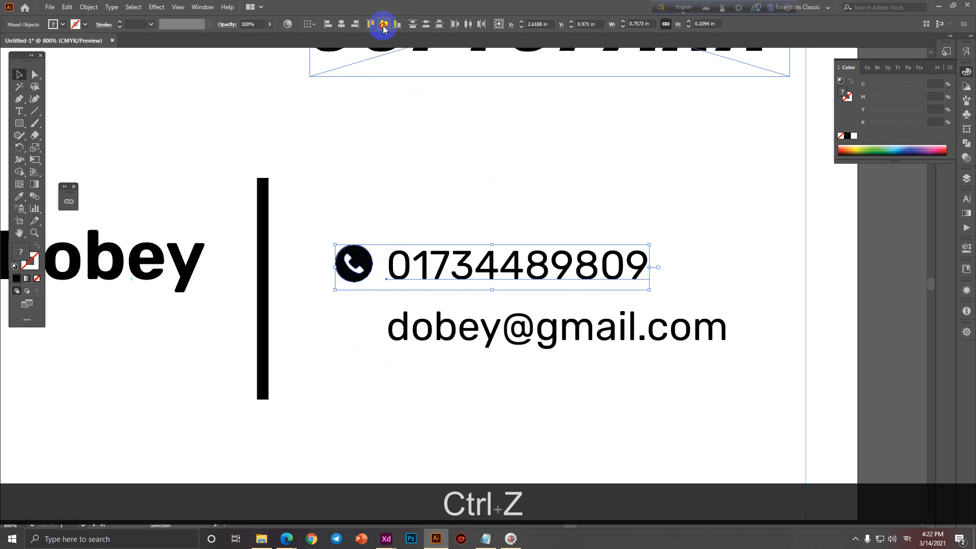
pyautogui.click(384, 26)
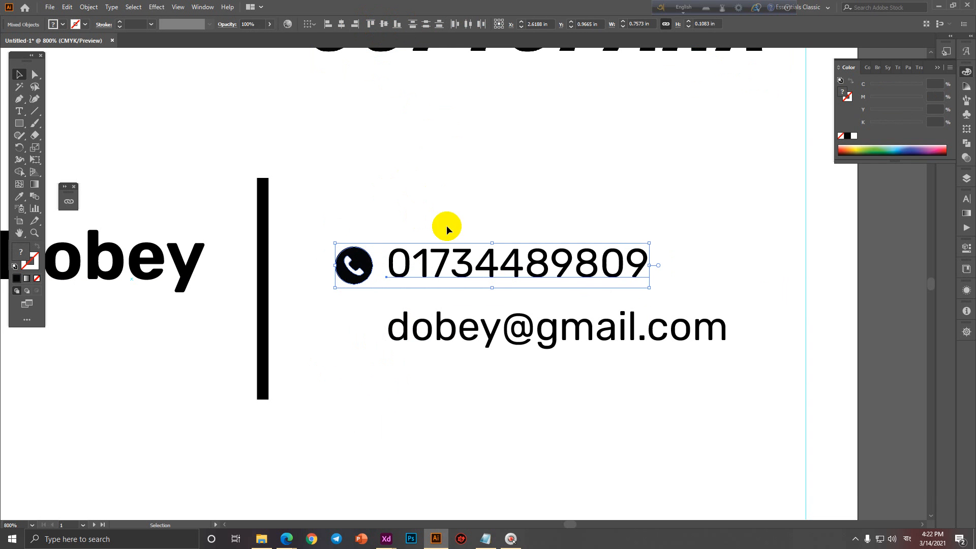
pyautogui.click(455, 207)
pyautogui.keyDown('ctrl'); pyautogui.keyDown('alt'); pyautogui.click(359, 266); pyautogui.keyUp('alt'); pyautogui.keyUp('ctrl')
pyautogui.click(314, 271)
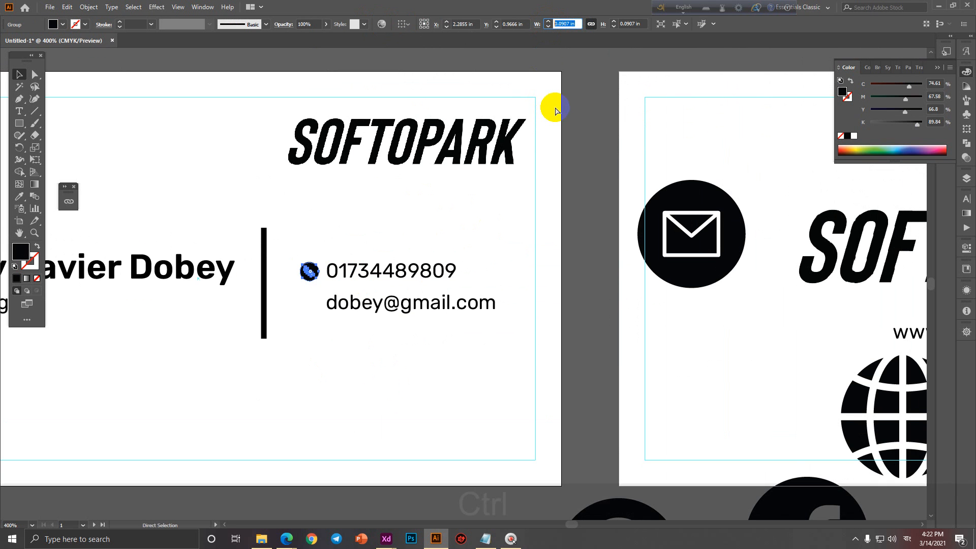
# Copy the phone icon's 0.0907 in width and apply it to the envelope and globe icons.
pyautogui.hotkey('ctrl', 'c')
pyautogui.click(530, 244)
pyautogui.moveTo(529, 245); pyautogui.dragTo(435, 223)
pyautogui.keyDown('ctrl'); pyautogui.keyDown('alt'); pyautogui.click(435, 222); pyautogui.keyUp('alt'); pyautogui.keyUp('ctrl')
pyautogui.click(511, 203)
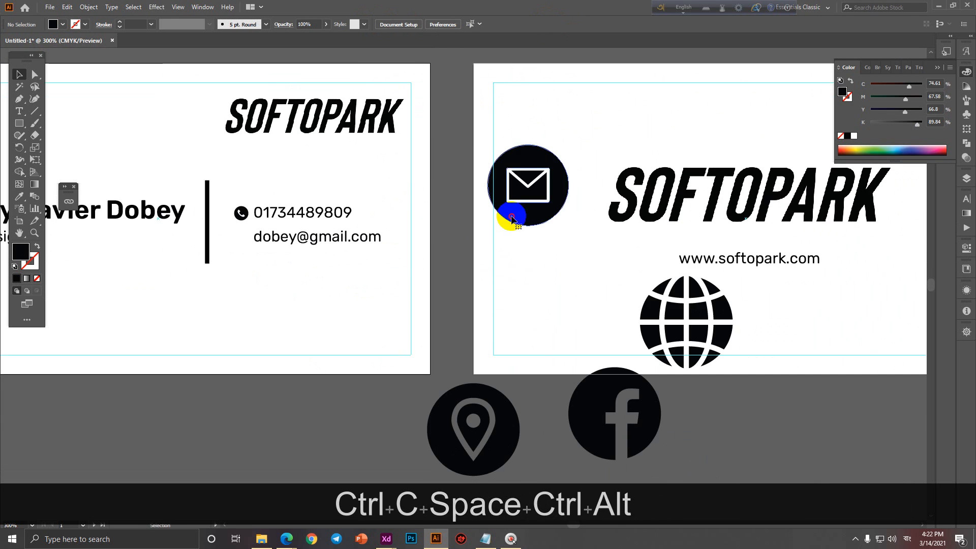
pyautogui.hotkey('ctrl', 'v')
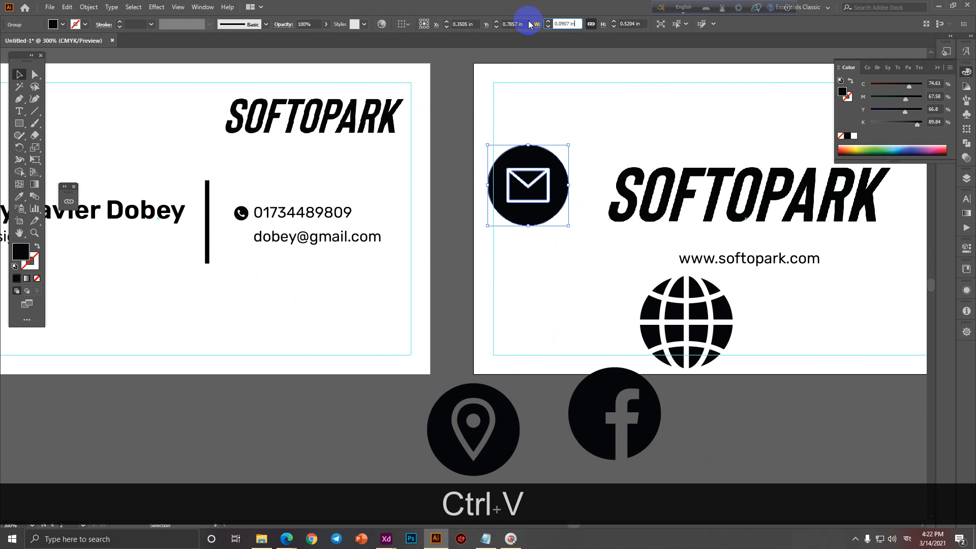
pyautogui.press('Return')
pyautogui.click(689, 342)
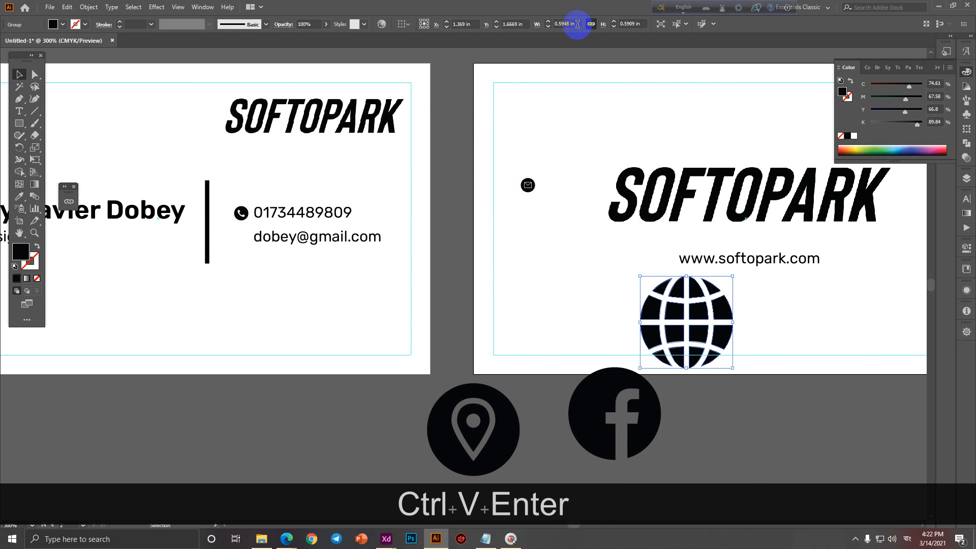
pyautogui.hotkey('ctrl', 'v')
pyautogui.press('Return')
pyautogui.click(513, 24)
# Apply the same 0.0907 in width to the Facebook and location-pin icons.
pyautogui.click(570, 405)
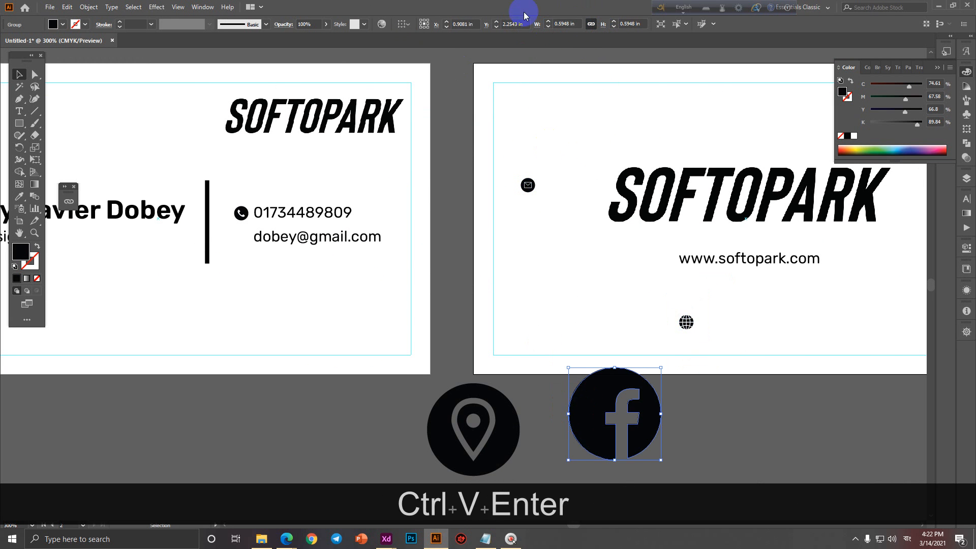
pyautogui.hotkey('ctrl', 'v')
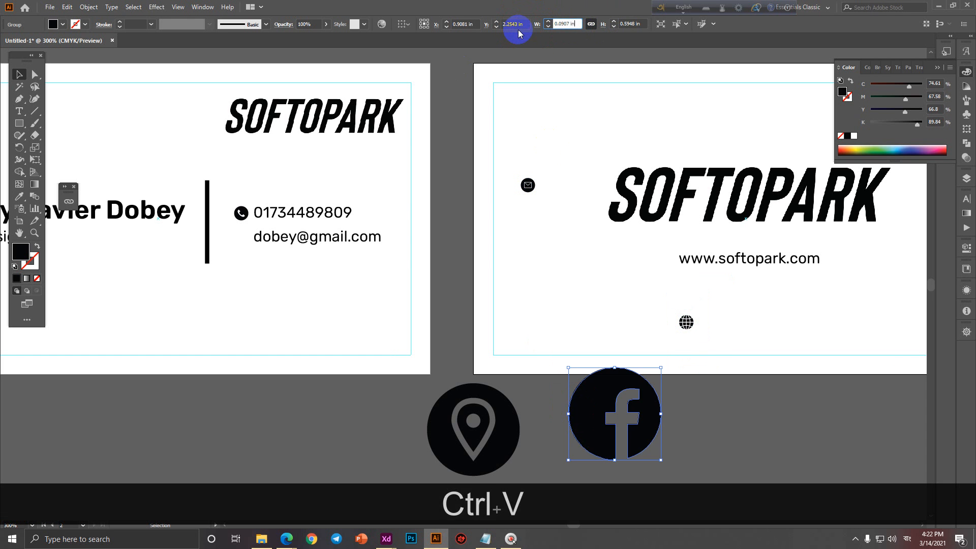
pyautogui.press('Return')
pyautogui.click(510, 436)
pyautogui.click(560, 24)
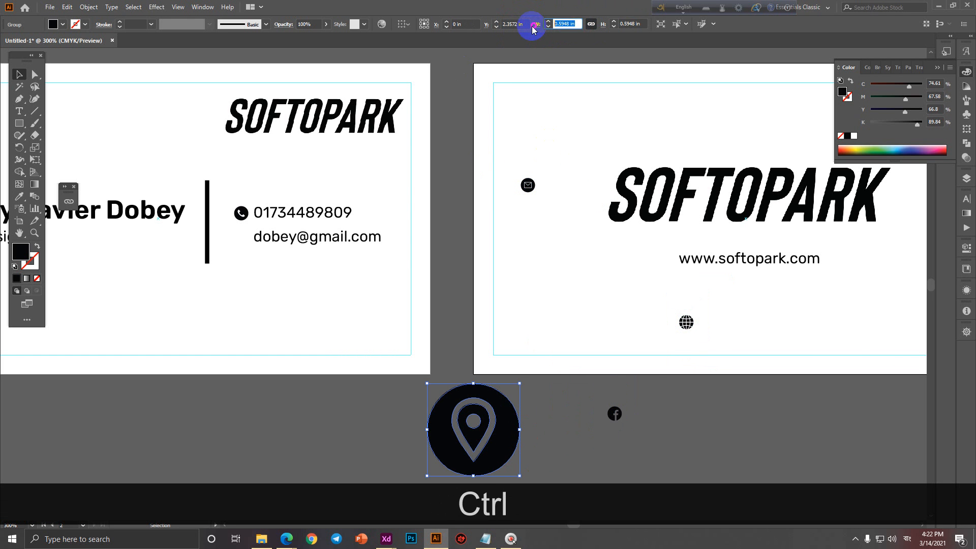
pyautogui.hotkey('ctrl', 'v')
pyautogui.press('Return')
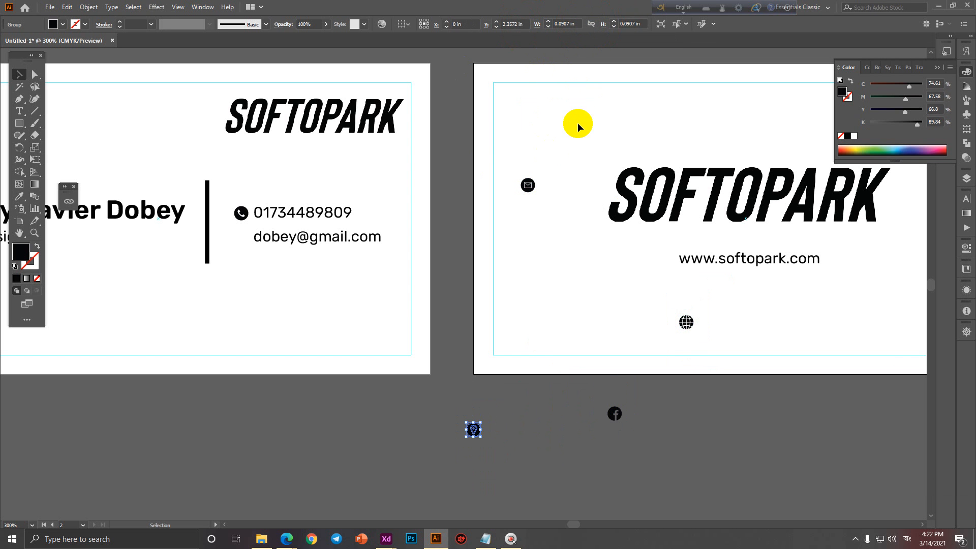
pyautogui.click(591, 24)
pyautogui.click(591, 25)
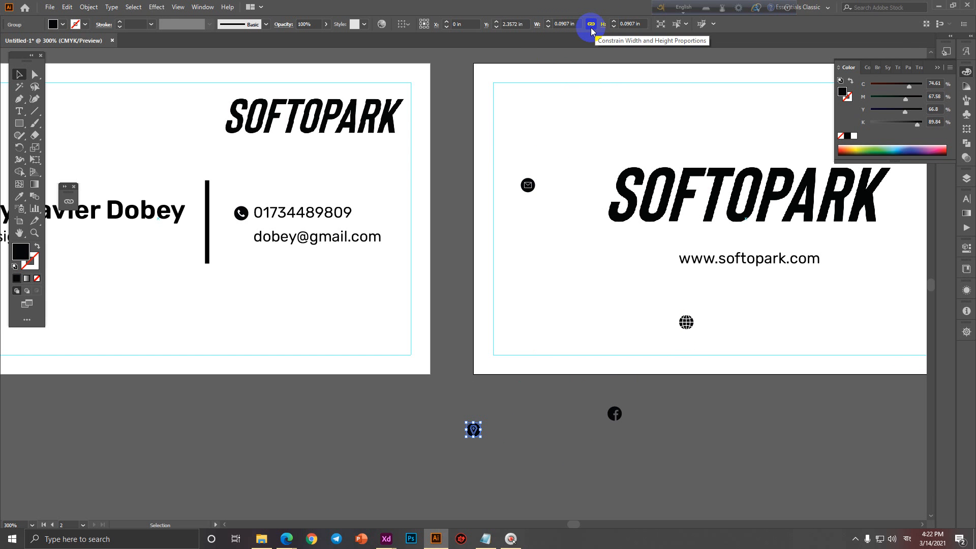
pyautogui.click(571, 24)
# Alt-drag a copy of the envelope icon beside the e-mail address.
pyautogui.moveTo(535, 222); pyautogui.dragTo(591, 425)
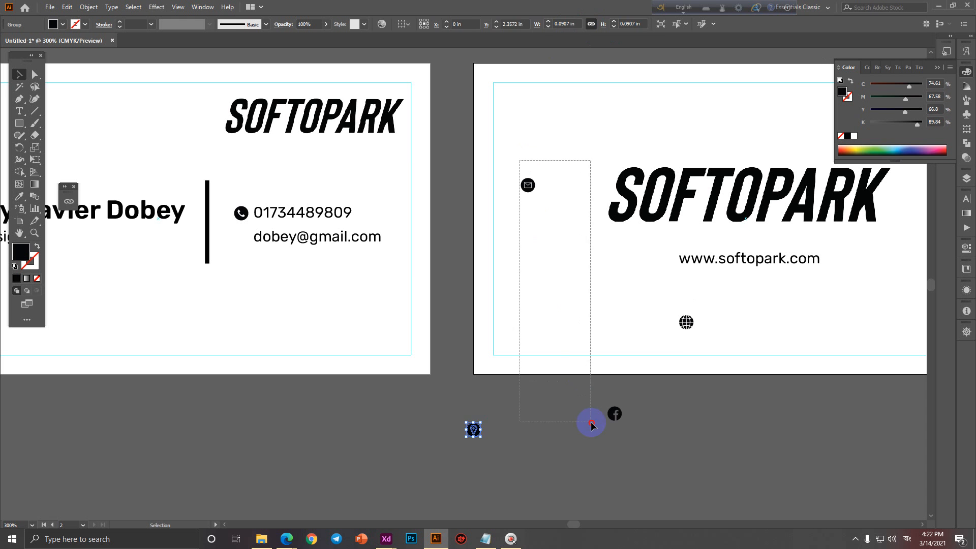
pyautogui.moveTo(529, 188); pyautogui.dragTo(243, 239)
pyautogui.keyDown('ctrl'); pyautogui.keyDown('alt'); pyautogui.click(243, 238); pyautogui.keyUp('alt'); pyautogui.keyUp('ctrl')
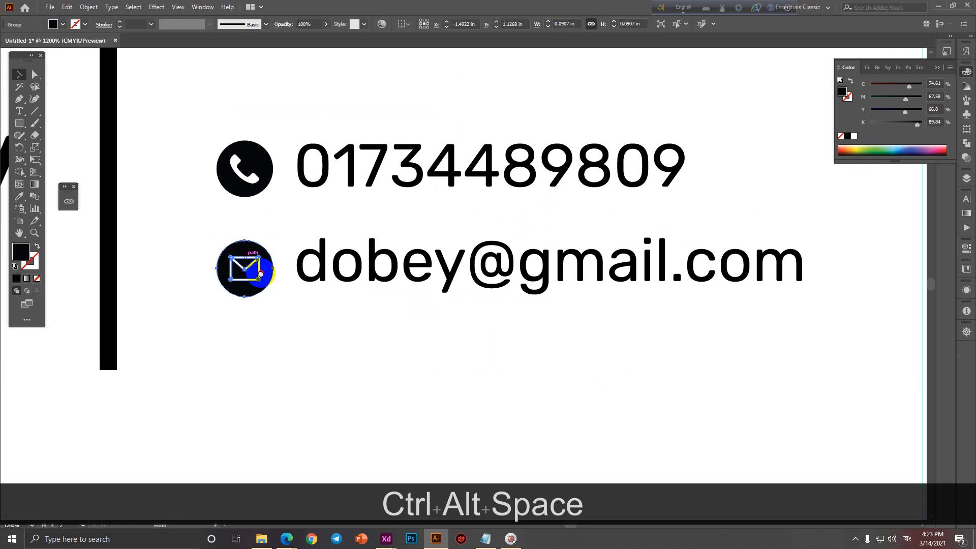
pyautogui.moveTo(311, 307); pyautogui.dragTo(311, 298)
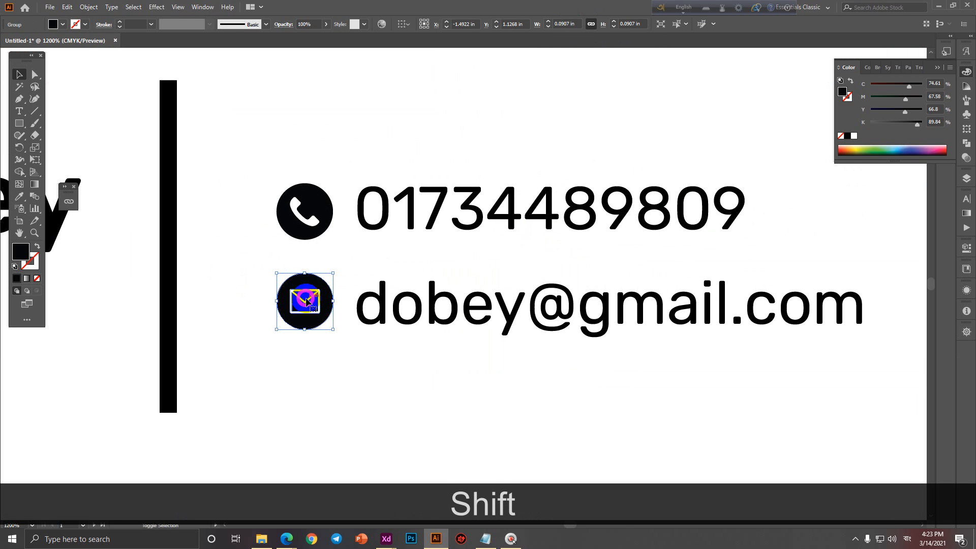
# Ungroup the envelope icon and align it in one column beneath the phone icon.
pyautogui.keyDown('shift'); pyautogui.click(307, 212); pyautogui.keyUp('shift')
pyautogui.click(341, 366)
pyautogui.rightClick(316, 320)
pyautogui.click(340, 404)
pyautogui.click(339, 415)
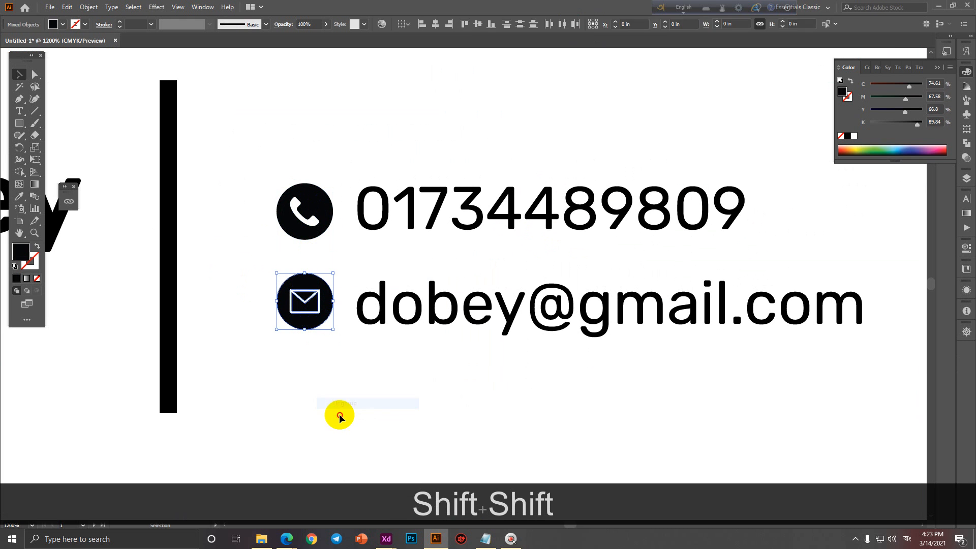
pyautogui.moveTo(276, 141); pyautogui.dragTo(327, 363)
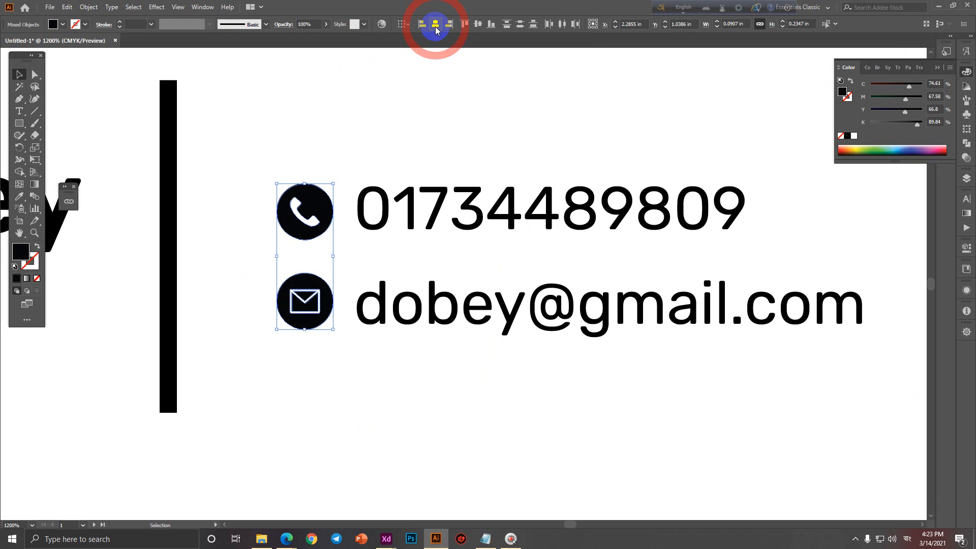
pyautogui.click(409, 101)
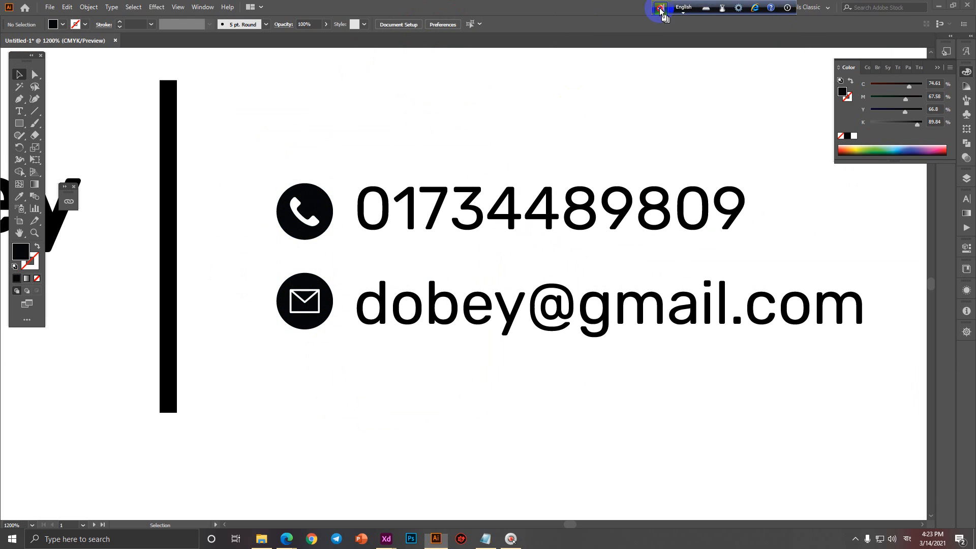
# Move the floating language bar aside and browse the workspace list without changes.
pyautogui.moveTo(661, 12); pyautogui.dragTo(596, 11)
pyautogui.click(832, 8)
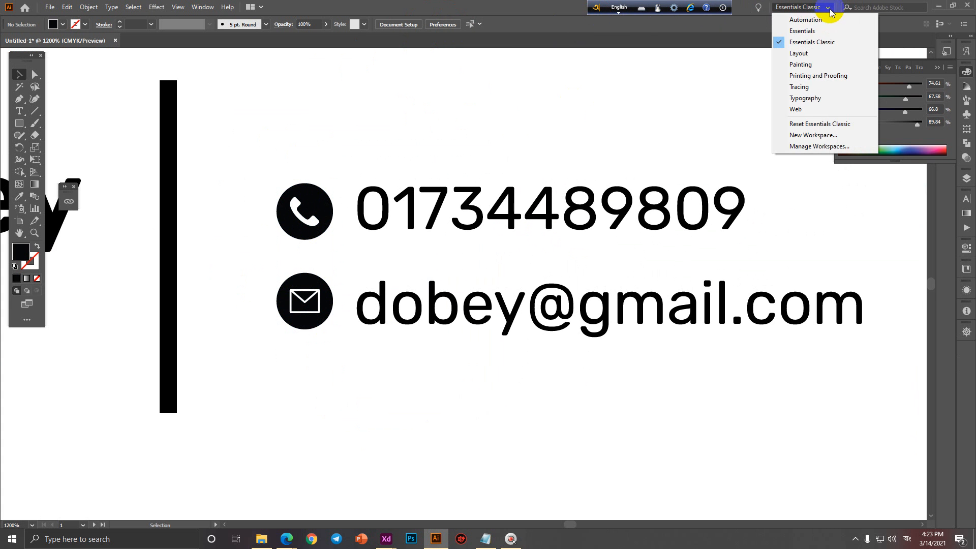
pyautogui.click(612, 132)
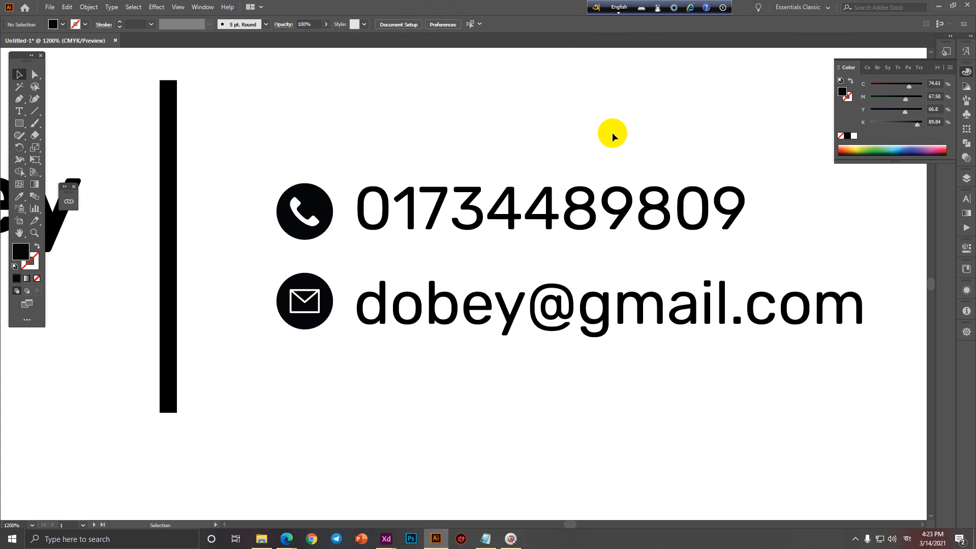
pyautogui.keyDown('ctrl'); pyautogui.keyDown('alt'); pyautogui.click(305, 229); pyautogui.keyUp('alt'); pyautogui.keyUp('ctrl')
pyautogui.scroll(-3, 409, 430)
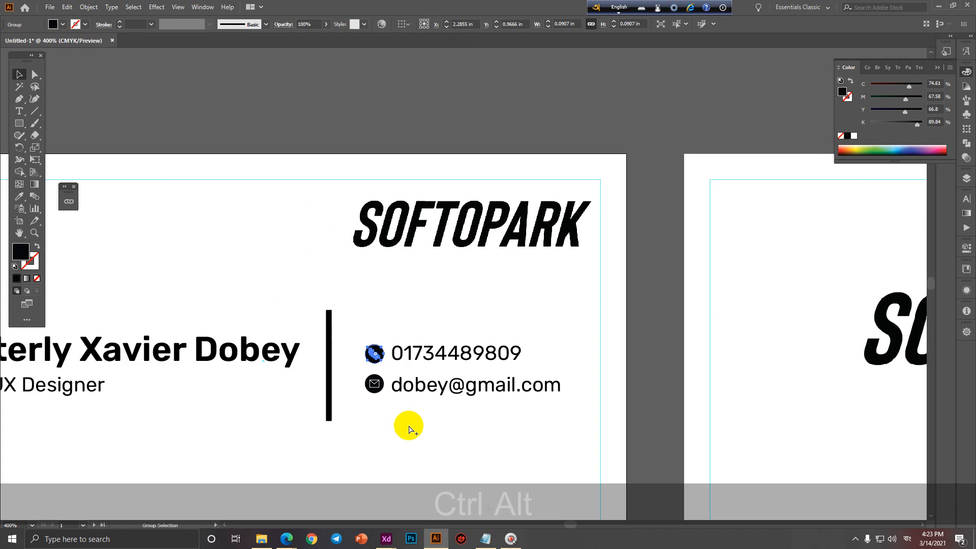
pyautogui.keyDown('ctrl'); pyautogui.keyDown('alt'); pyautogui.click(508, 331); pyautogui.keyUp('alt'); pyautogui.keyUp('ctrl')
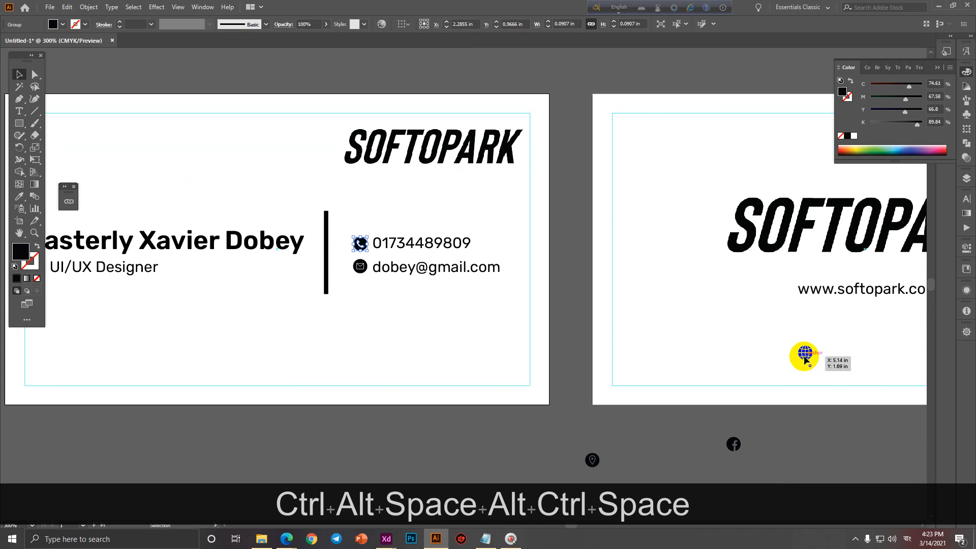
pyautogui.moveTo(805, 359); pyautogui.dragTo(569, 430)
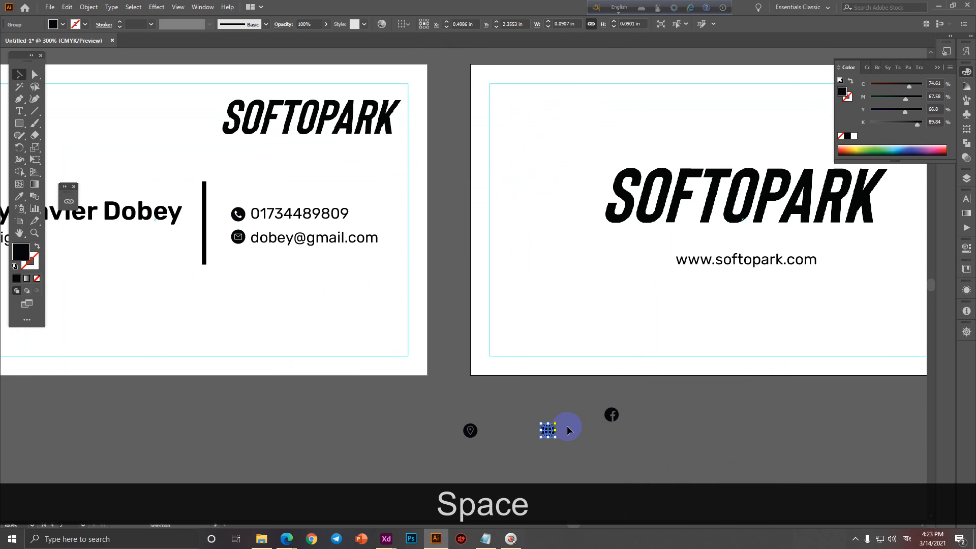
pyautogui.moveTo(360, 366); pyautogui.dragTo(553, 343)
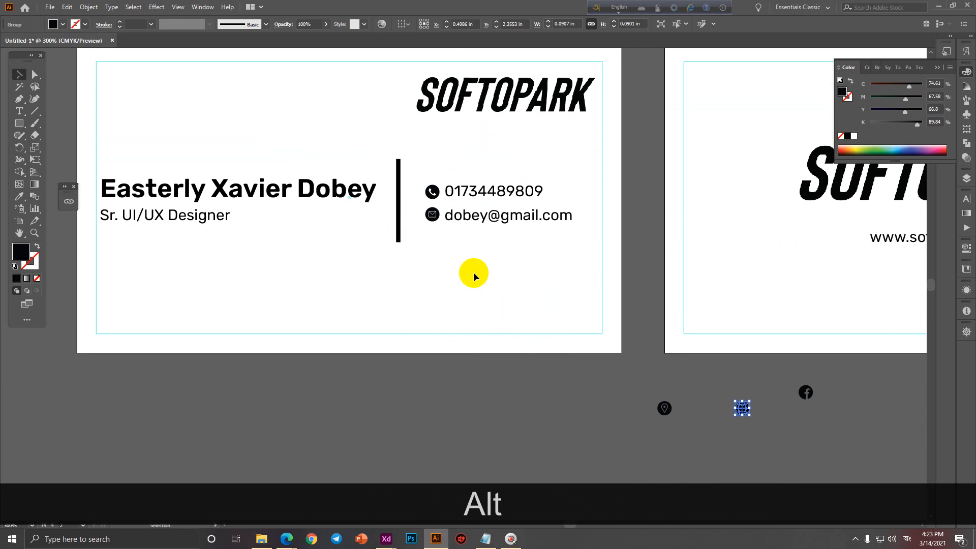
pyautogui.scroll(-1, 475, 273)
pyautogui.moveTo(493, 293); pyautogui.dragTo(362, 327)
pyautogui.scroll(1, 399, 269)
pyautogui.keyDown('ctrl'); pyautogui.keyDown('alt'); pyautogui.click(403, 284); pyautogui.keyUp('alt'); pyautogui.keyUp('ctrl')
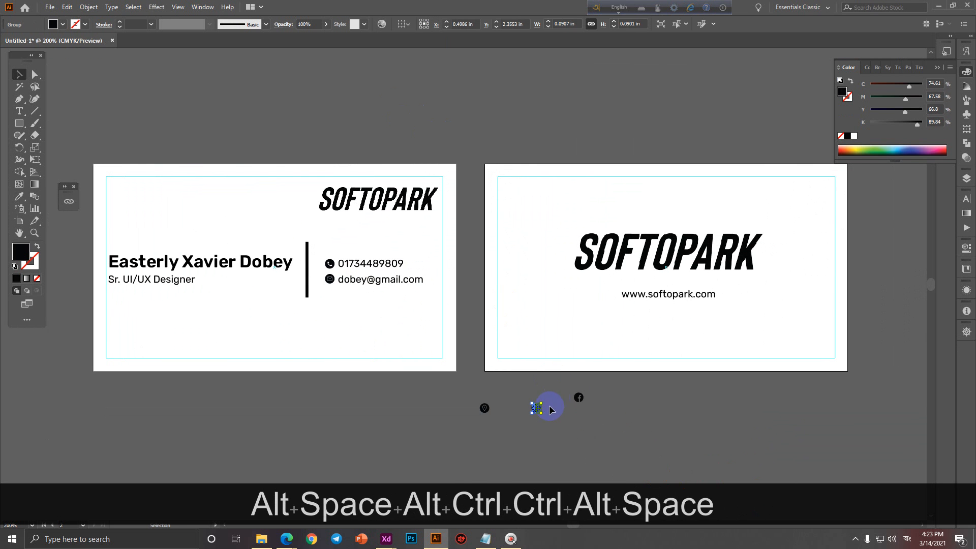
pyautogui.keyDown('ctrl'); pyautogui.click(624, 309); pyautogui.keyUp('ctrl')
pyautogui.click(615, 443)
pyautogui.moveTo(492, 455); pyautogui.dragTo(609, 287)
# Ungroup the globe, vertically centre it with the website text, and nudge them right.
pyautogui.keyDown('shift'); pyautogui.click(638, 290); pyautogui.keyUp('shift')
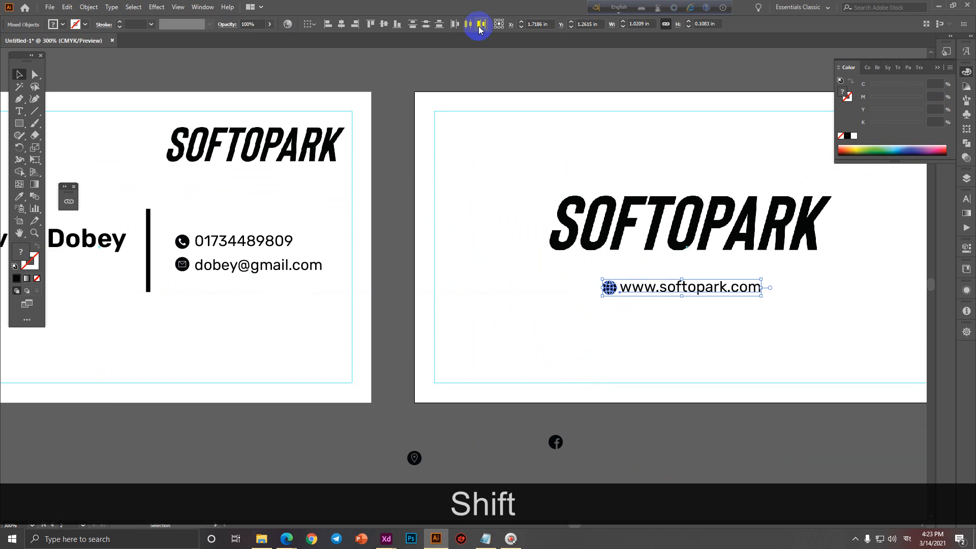
pyautogui.rightClick(610, 286)
pyautogui.click(646, 372)
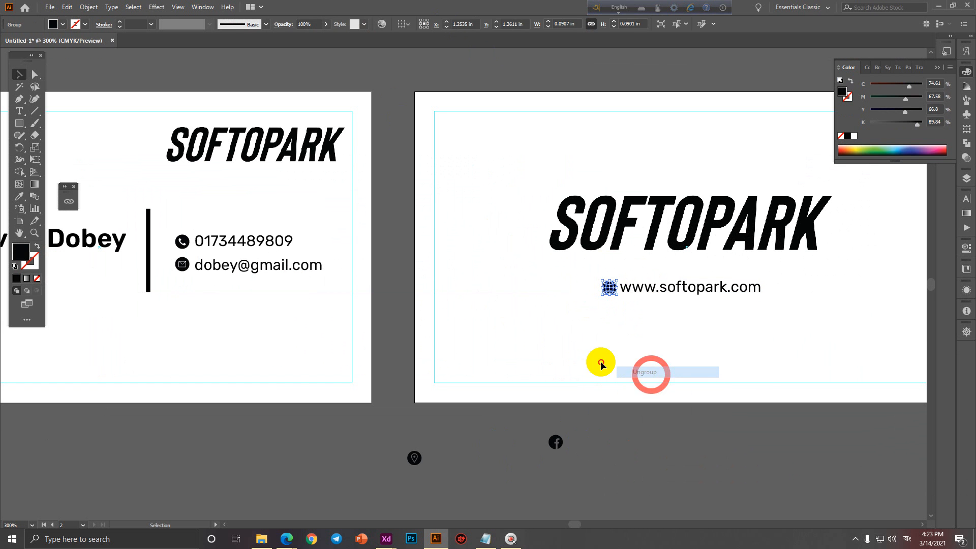
pyautogui.keyDown('shift'); pyautogui.click(690, 293); pyautogui.keyUp('shift')
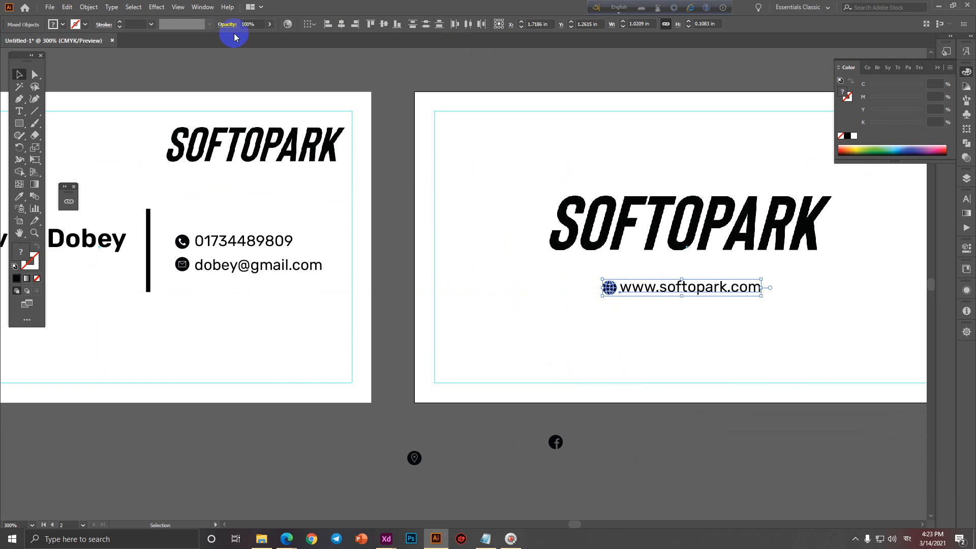
pyautogui.click(383, 25)
pyautogui.press('ctrl')
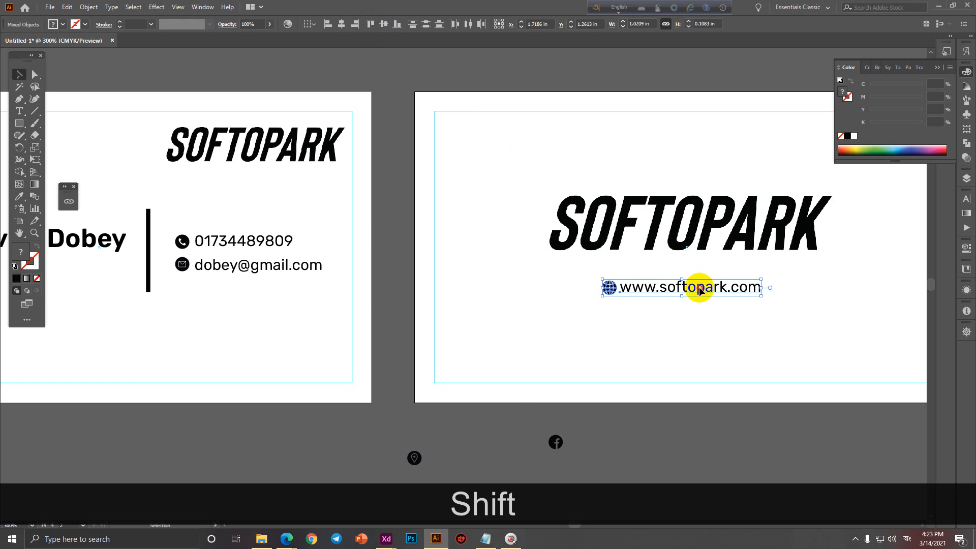
pyautogui.moveTo(699, 290); pyautogui.dragTo(706, 292)
pyautogui.click(732, 336)
pyautogui.scroll(-1, 732, 336)
pyautogui.moveTo(732, 336); pyautogui.dragTo(720, 323)
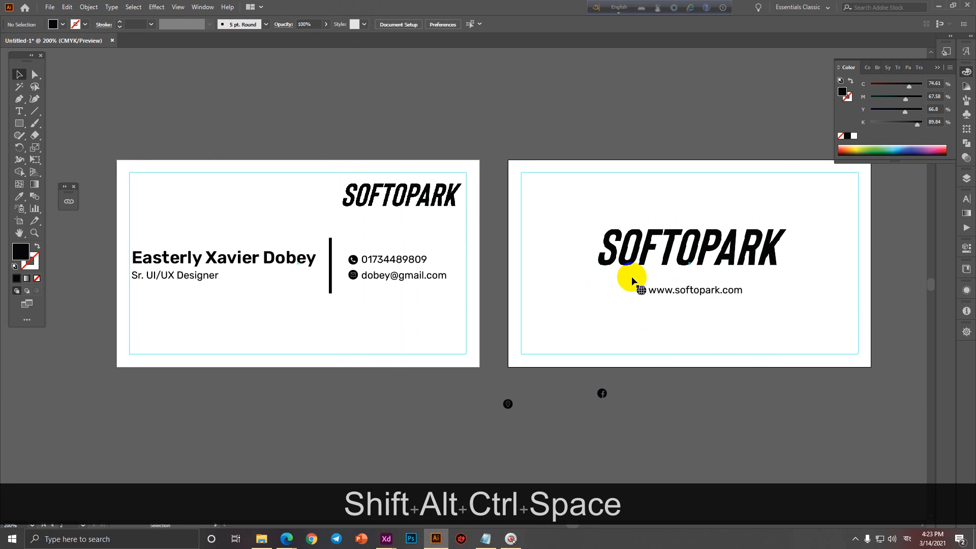
pyautogui.moveTo(654, 331); pyautogui.dragTo(687, 346)
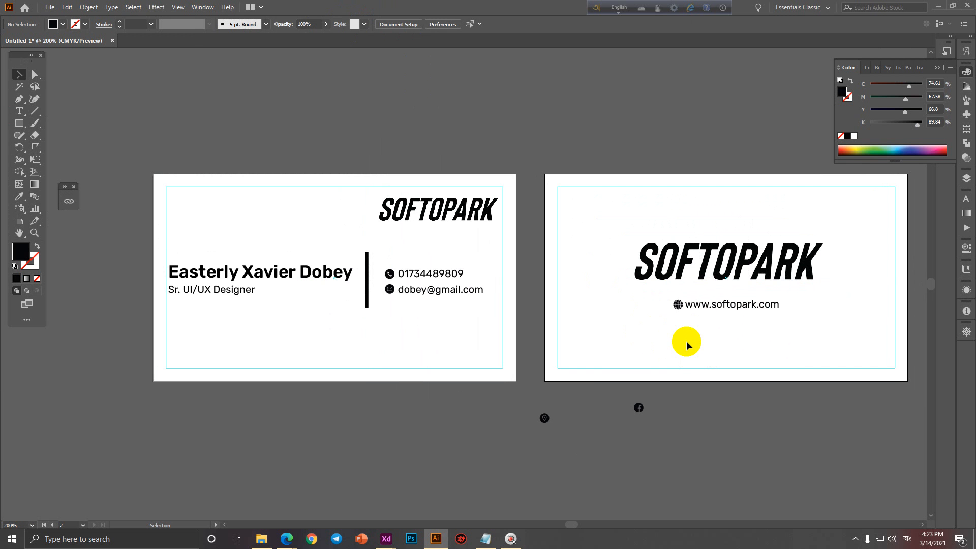
# Place the QR code image from the Downloads folder into the document.
pyautogui.click(55, 6)
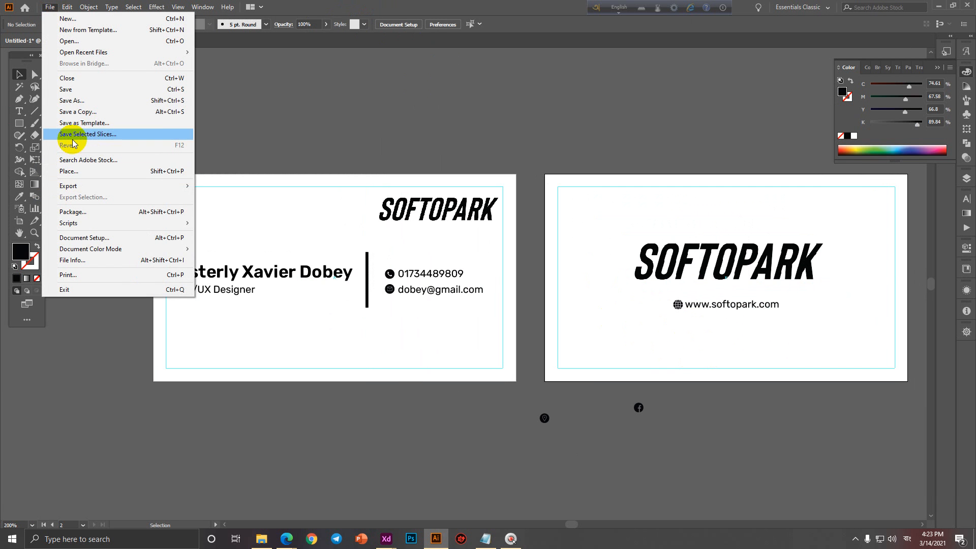
pyautogui.click(80, 171)
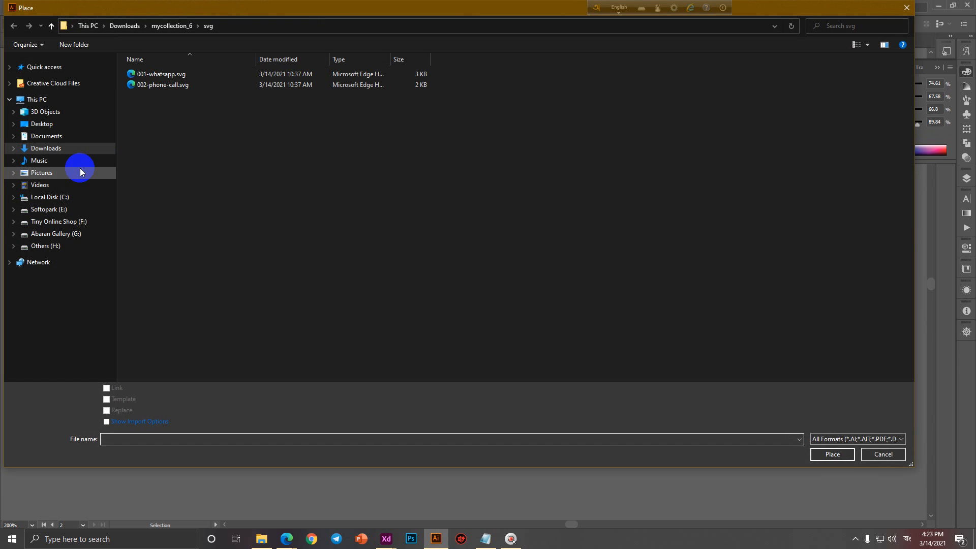
pyautogui.click(41, 147)
pyautogui.scroll(-20, 464, 304)
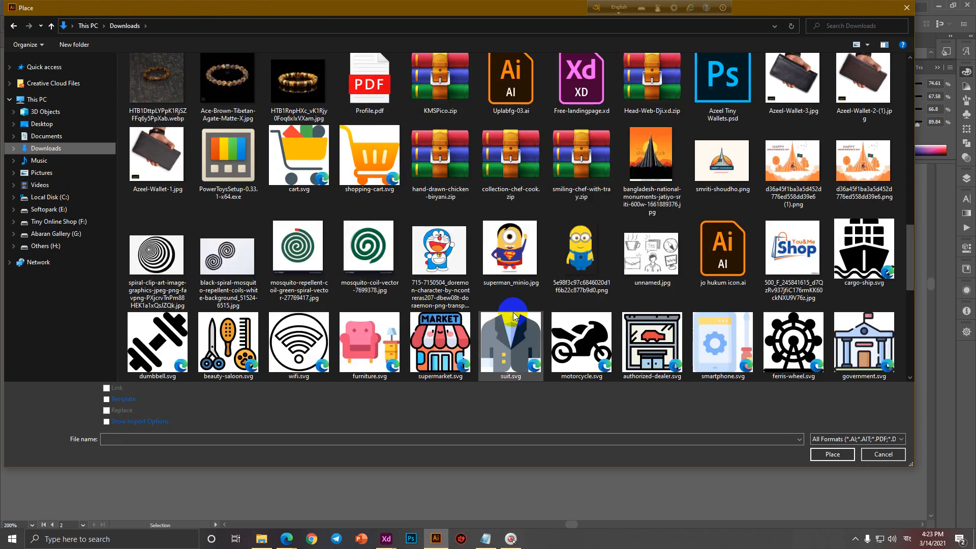
pyautogui.scroll(15, 511, 322)
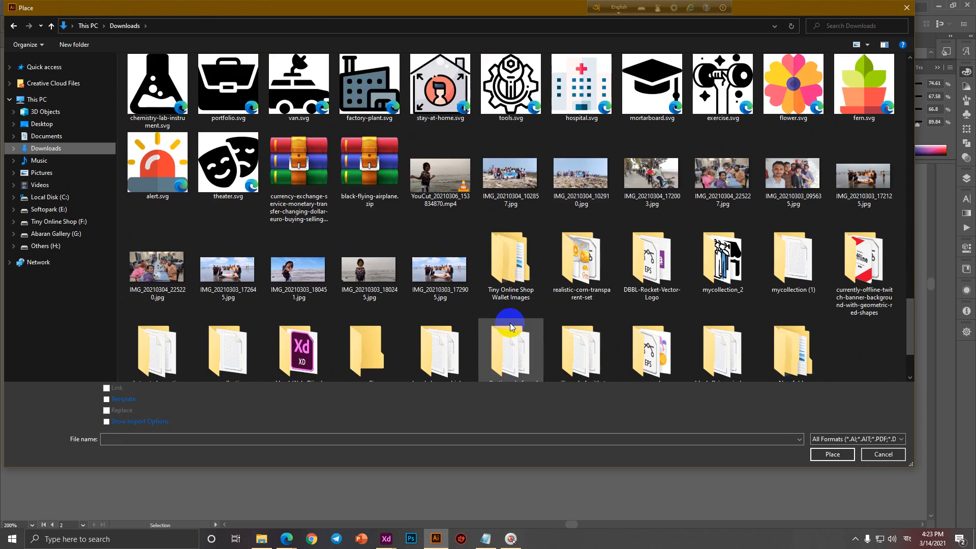
pyautogui.scroll(3, 511, 322)
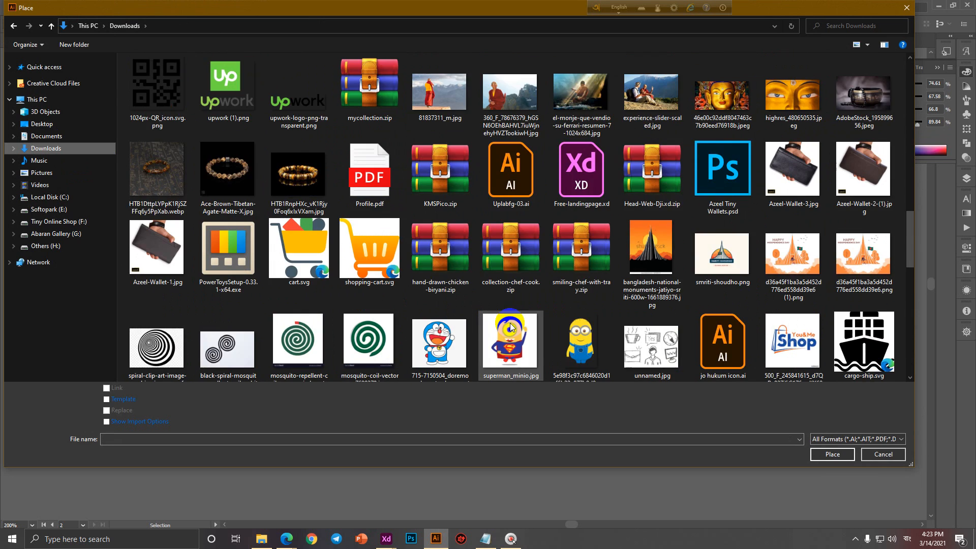
pyautogui.doubleClick(189, 153)
pyautogui.click(340, 195)
# Shrink the QR code to about 0.6 in and move it just below the back card.
pyautogui.moveTo(544, 346); pyautogui.dragTo(326, 229)
pyautogui.moveTo(122, 77); pyautogui.dragTo(405, 195)
pyautogui.scroll(-4, 573, 418)
pyautogui.moveTo(558, 380); pyautogui.dragTo(423, 244)
pyautogui.scroll(4, 394, 218)
pyautogui.moveTo(464, 279); pyautogui.dragTo(388, 427)
pyautogui.moveTo(424, 438); pyautogui.dragTo(551, 383)
# Group the phone icon with its phone number.
pyautogui.click(505, 208)
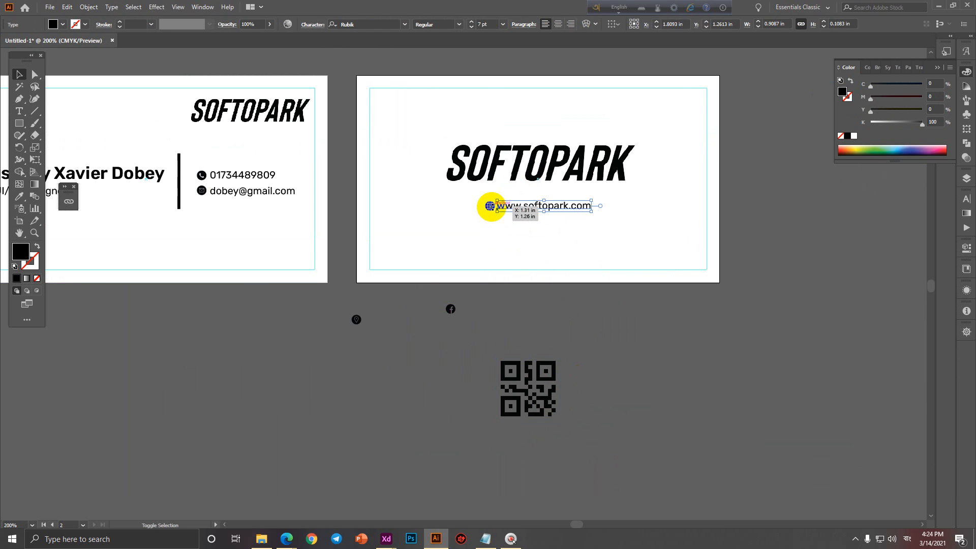
pyautogui.click(517, 233)
pyautogui.scroll(2, 513, 214)
pyautogui.scroll(-2, 513, 249)
pyautogui.moveTo(325, 279); pyautogui.dragTo(547, 292)
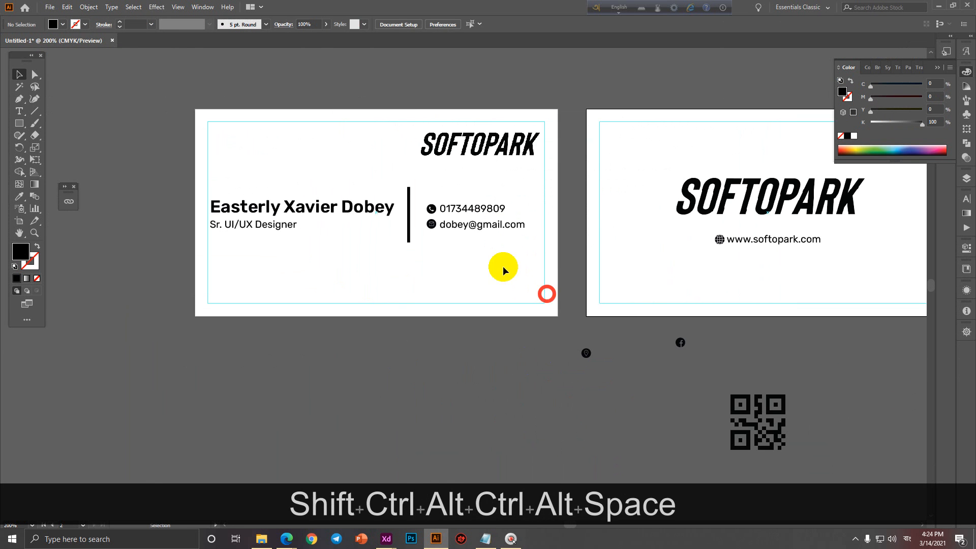
pyautogui.scroll(2, 452, 228)
pyautogui.click(418, 193)
pyautogui.keyDown('shift'); pyautogui.click(446, 193); pyautogui.keyUp('shift')
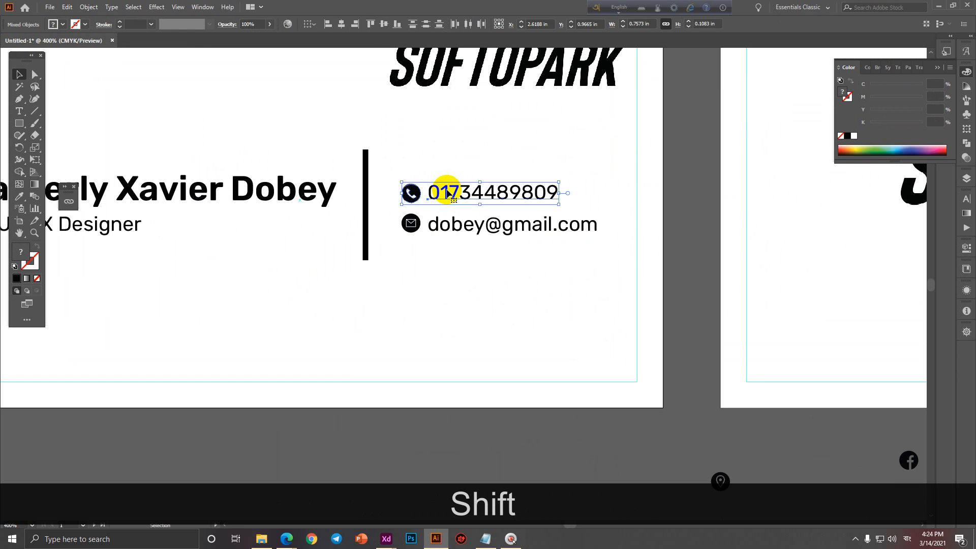
pyautogui.click(453, 170)
pyautogui.moveTo(398, 157); pyautogui.dragTo(545, 203)
pyautogui.hotkey('ctrl', 'g')
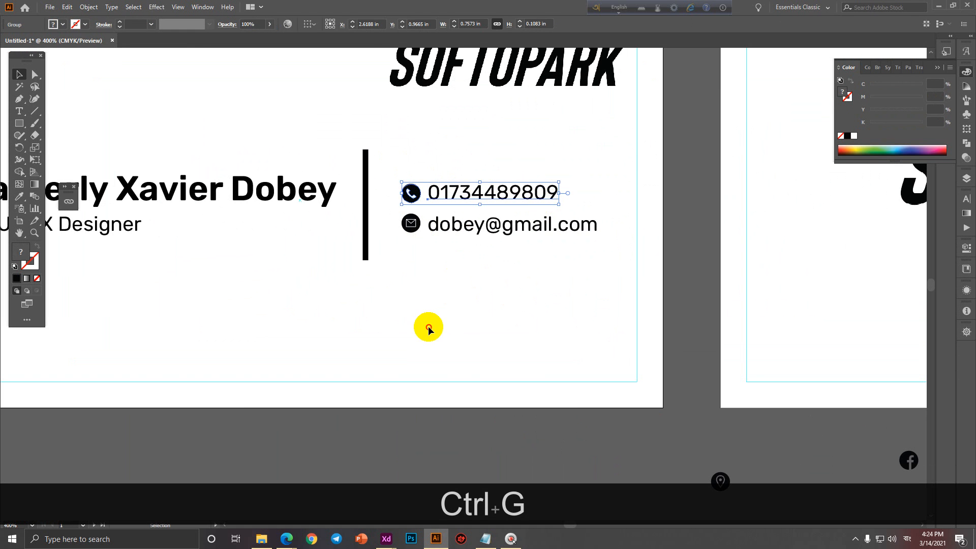
pyautogui.click(429, 327)
# Group the e-mail icon with its address and the globe icon with the website text.
pyautogui.moveTo(381, 213); pyautogui.dragTo(404, 268)
pyautogui.press('ctrl')
pyautogui.hotkey('ctrl', 'g')
pyautogui.keyDown('ctrl'); pyautogui.keyDown('alt'); pyautogui.click(582, 260); pyautogui.keyUp('alt'); pyautogui.keyUp('ctrl')
pyautogui.press('ctrl')
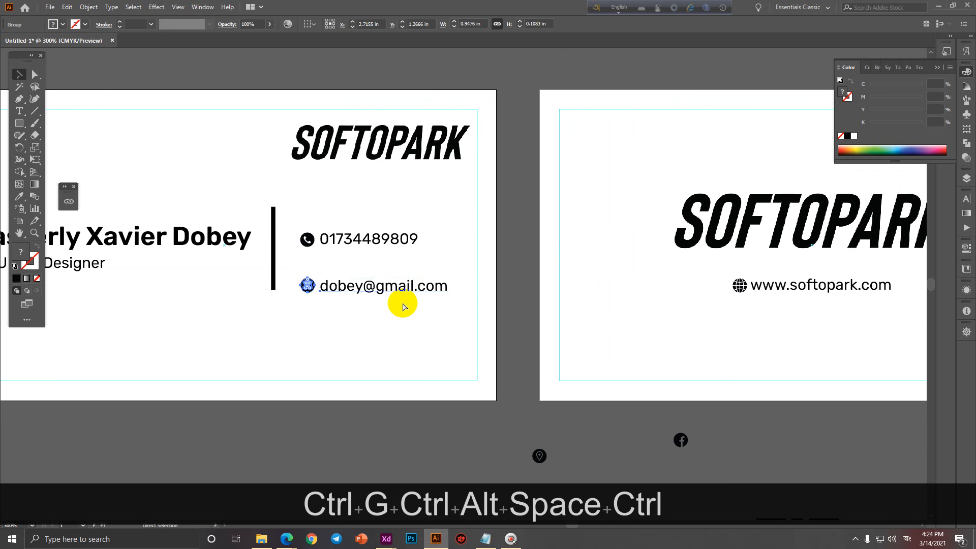
pyautogui.hotkey('ctrl', 'z')
pyautogui.moveTo(806, 375); pyautogui.dragTo(634, 381)
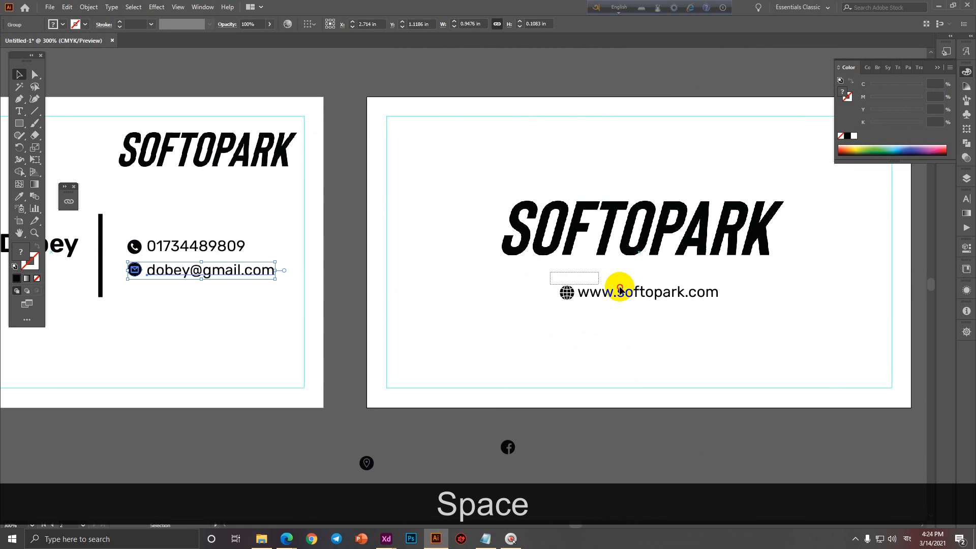
pyautogui.moveTo(620, 290); pyautogui.dragTo(622, 291)
pyautogui.hotkey('ctrl', 'g')
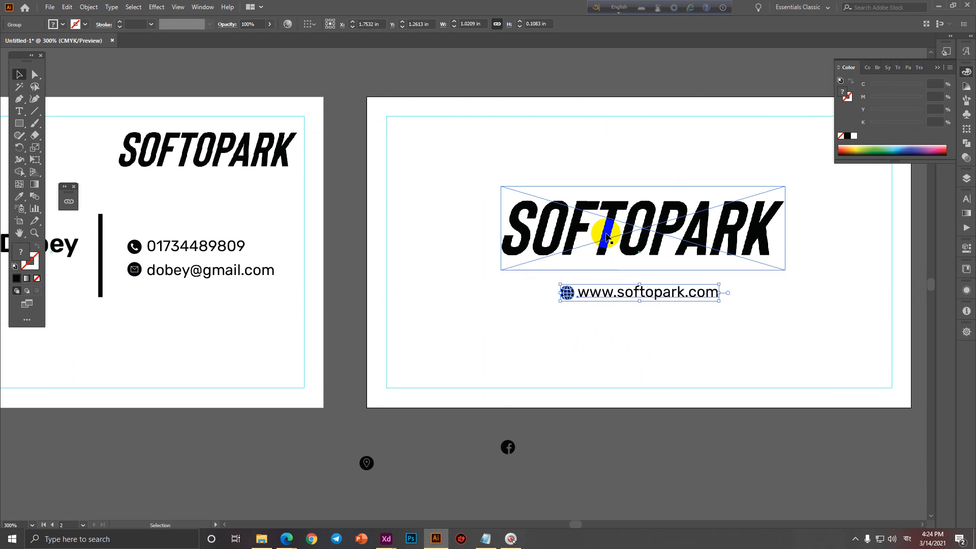
# Lower the SOFTOPARK logo and website on the back card and move the QR code above them.
pyautogui.keyDown('shift'); pyautogui.click(663, 237); pyautogui.keyUp('shift')
pyautogui.moveTo(676, 235); pyautogui.dragTo(681, 291)
pyautogui.scroll(-2, 624, 333)
pyautogui.moveTo(614, 347); pyautogui.dragTo(563, 281)
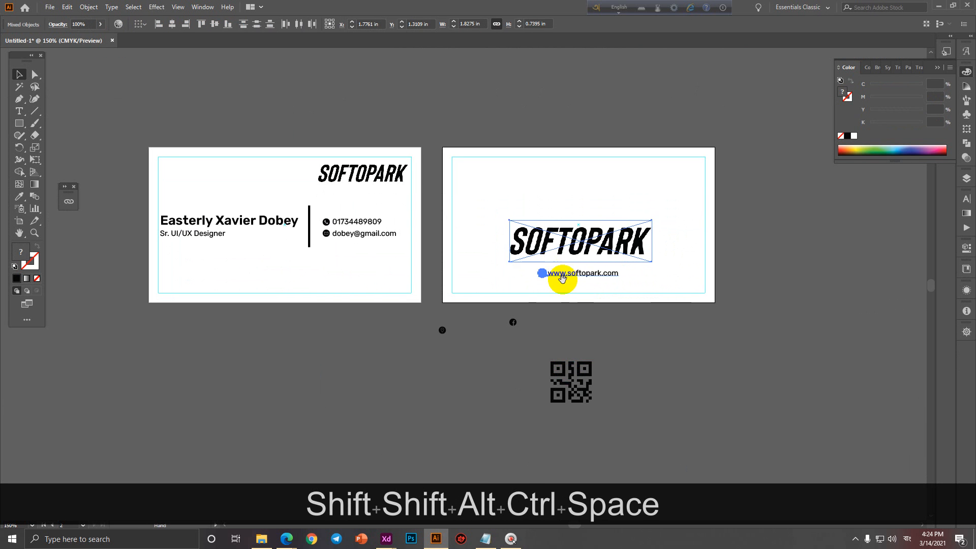
pyautogui.moveTo(573, 373); pyautogui.dragTo(582, 179)
pyautogui.click(608, 327)
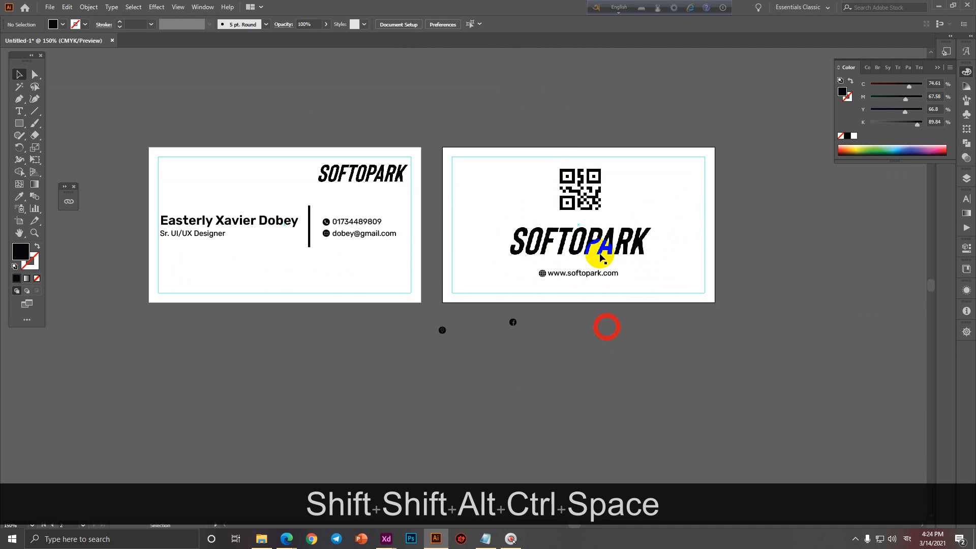
pyautogui.press('space')
pyautogui.moveTo(564, 355); pyautogui.dragTo(615, 379)
pyautogui.moveTo(465, 338); pyautogui.dragTo(652, 97)
# Draw a thin 3.5 in × 0.2255 in black bar and move it to the front card's bottom edge.
pyautogui.click(525, 89)
pyautogui.scroll(1, 464, 192)
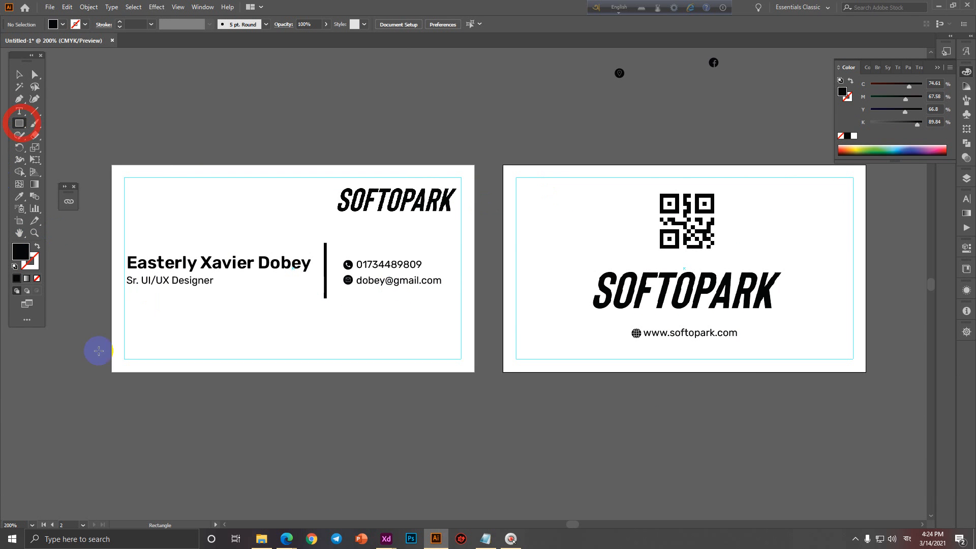
pyautogui.moveTo(109, 323); pyautogui.dragTo(474, 345)
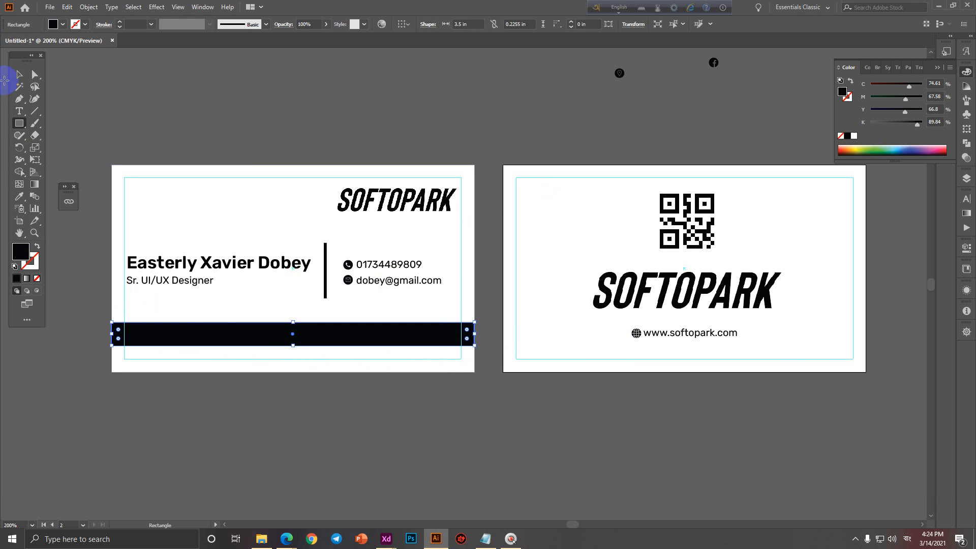
pyautogui.click(19, 74)
pyautogui.moveTo(218, 333); pyautogui.dragTo(329, 288)
pyautogui.scroll(3, 189, 367)
pyautogui.scroll(-3, 237, 324)
pyautogui.scroll(1, 221, 310)
pyautogui.click(585, 215)
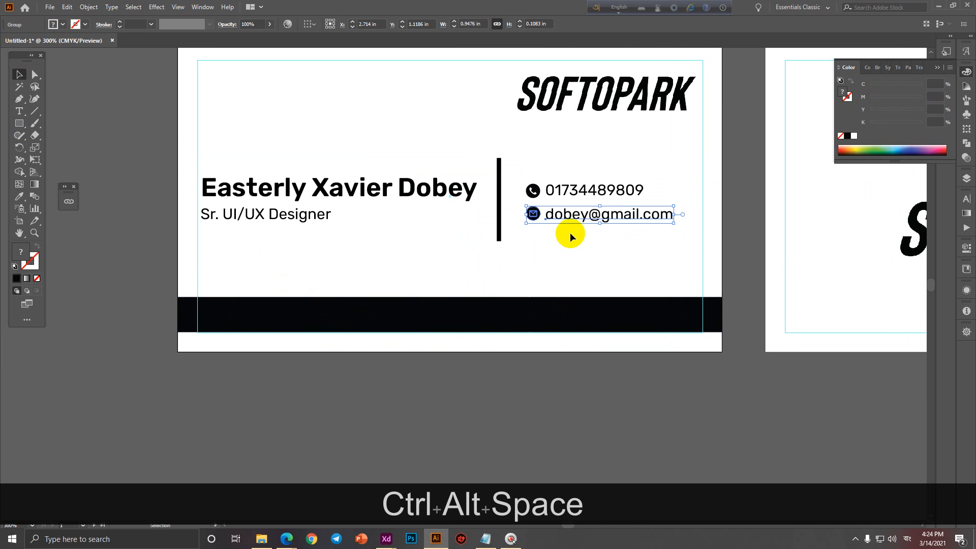
# Copy the Sr. UI/UX Designer text into the black bar, bring it to front, and fill it white.
pyautogui.moveTo(560, 237); pyautogui.dragTo(490, 229)
pyautogui.click(240, 213)
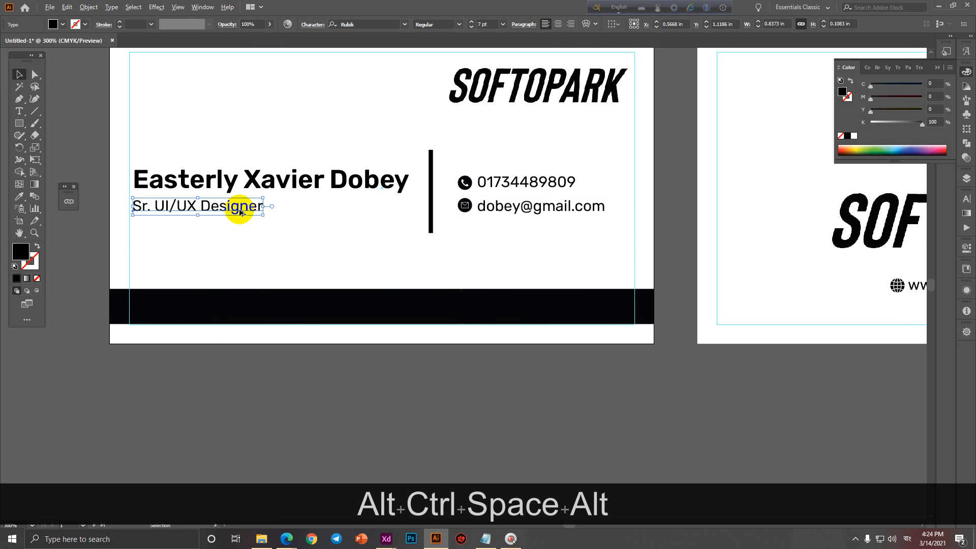
pyautogui.moveTo(217, 207); pyautogui.dragTo(320, 305)
pyautogui.rightClick(303, 318)
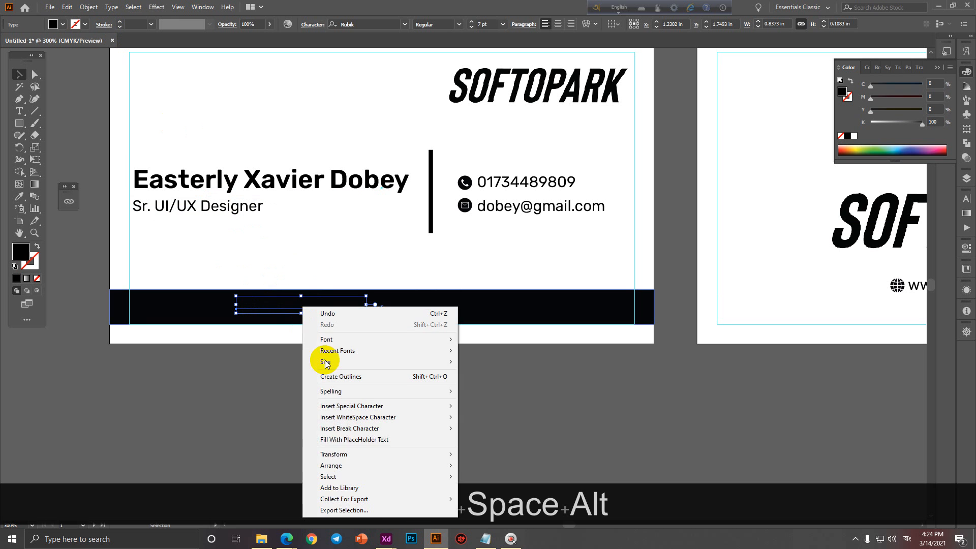
pyautogui.moveTo(342, 466)
pyautogui.click(523, 466)
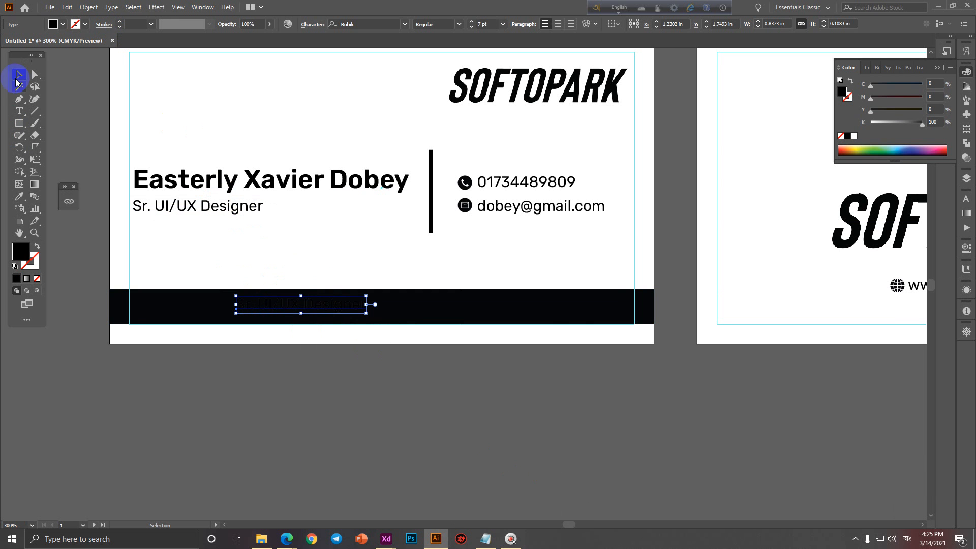
pyautogui.click(60, 24)
pyautogui.click(20, 43)
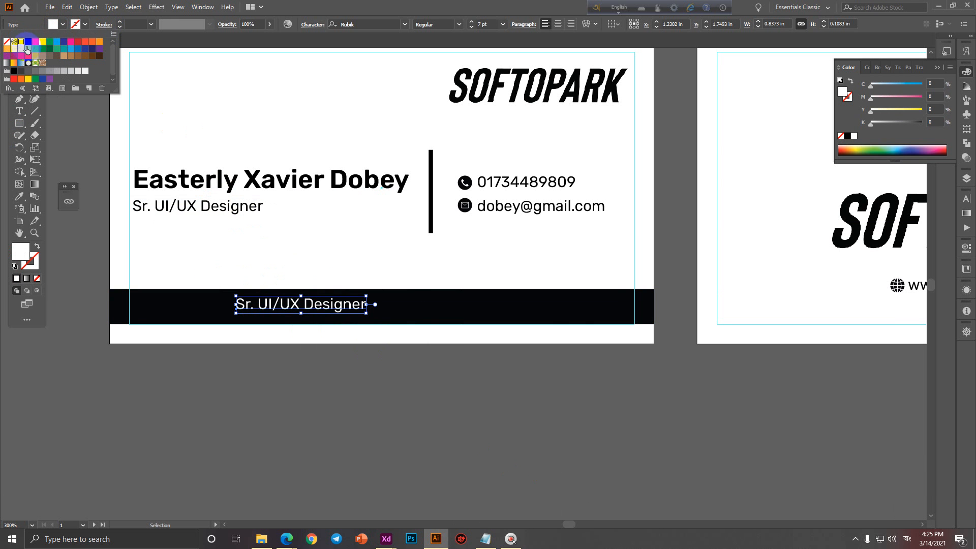
pyautogui.click(312, 319)
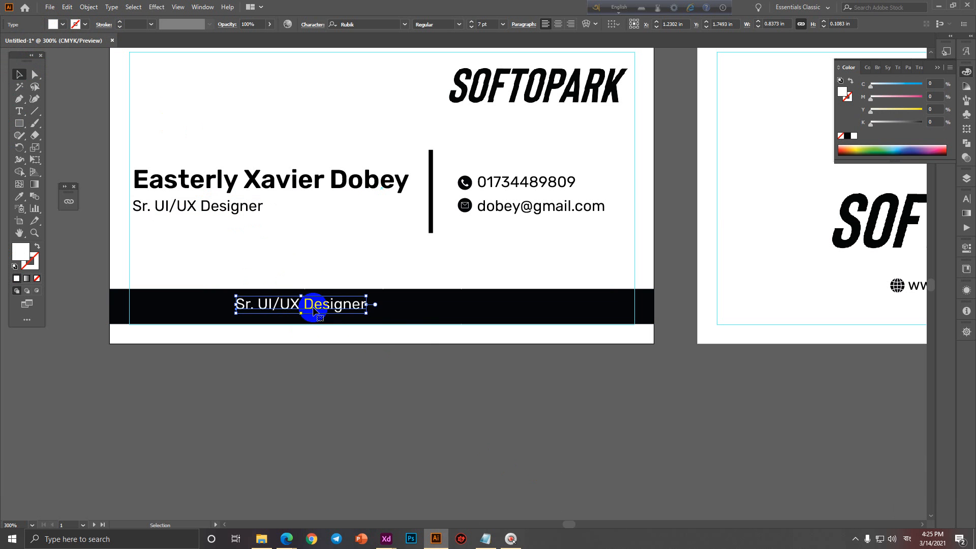
# Replace the copied text with the company's street address line.
pyautogui.doubleClick(327, 305)
pyautogui.click(327, 304)
pyautogui.write('wi')
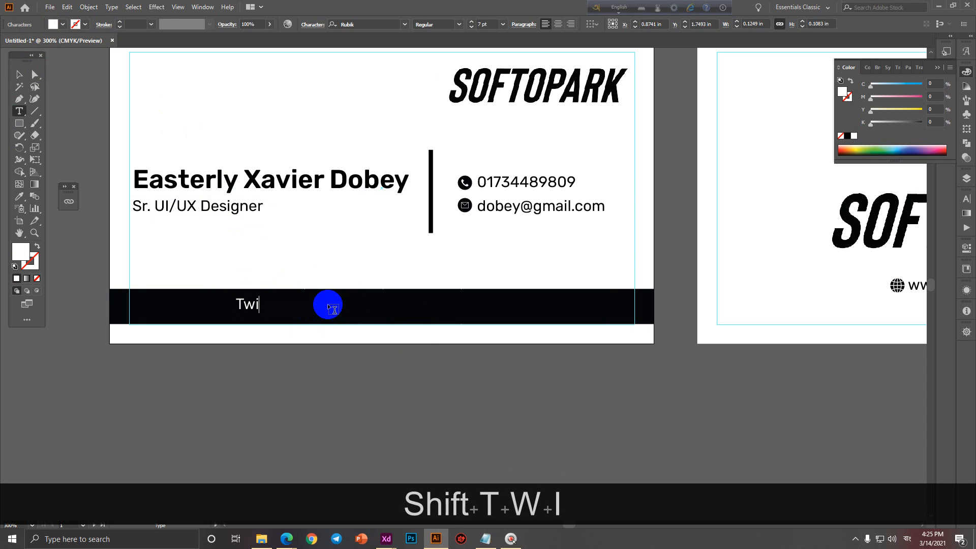
pyautogui.write('n tower')
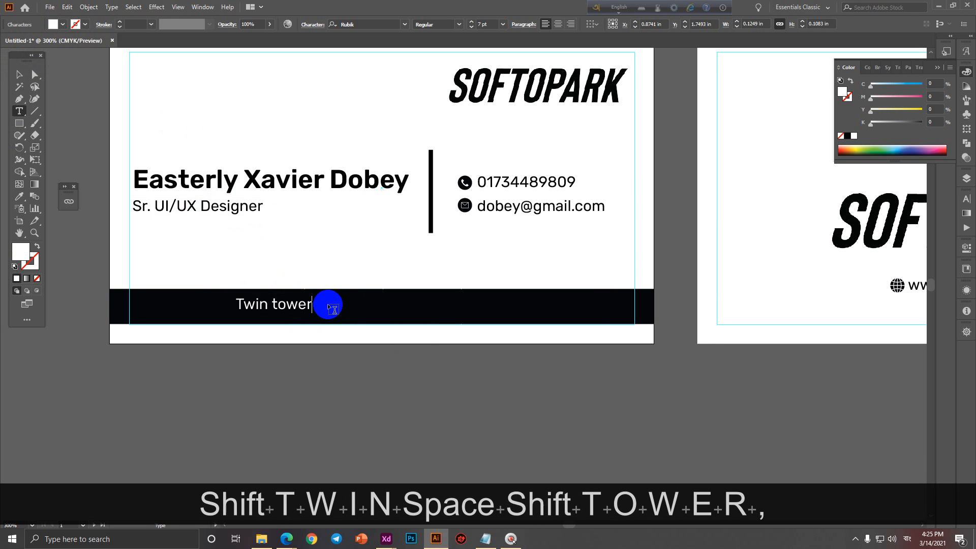
pyautogui.write(', House')
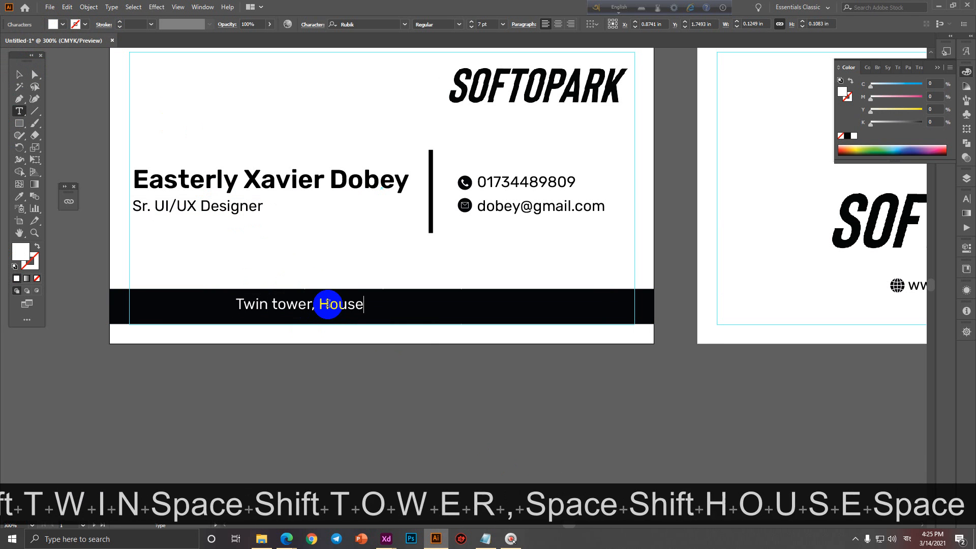
pyautogui.write(' 13, Bloc')
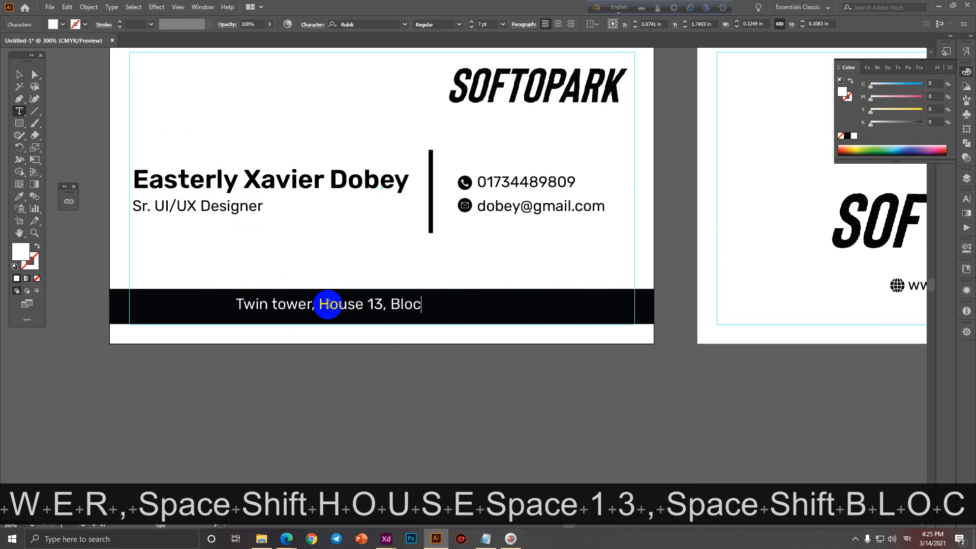
pyautogui.write('k D, Bana')
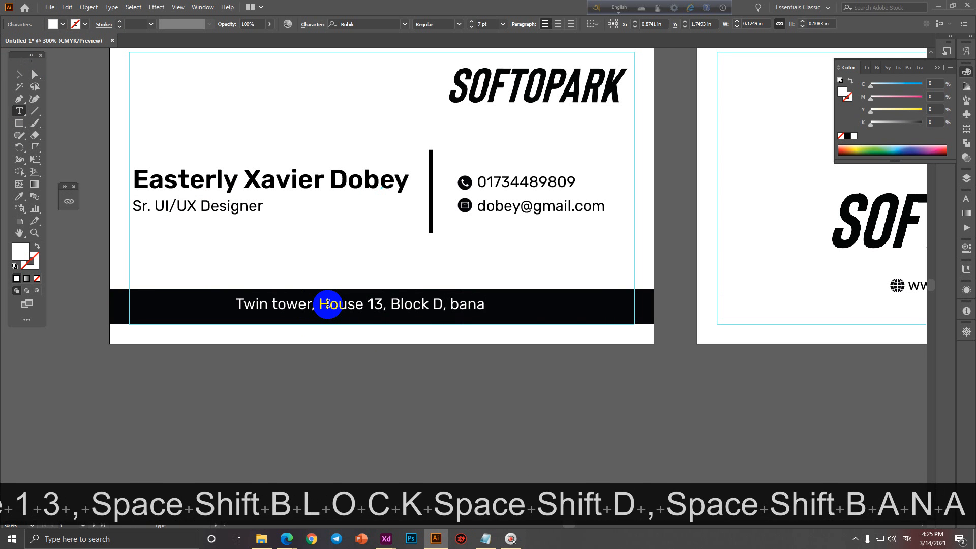
pyautogui.press('BackSpace')
pyautogui.press('BackSpace')
pyautogui.press('BackSpace')
pyautogui.press('BackSpace')
pyautogui.write('Bans')
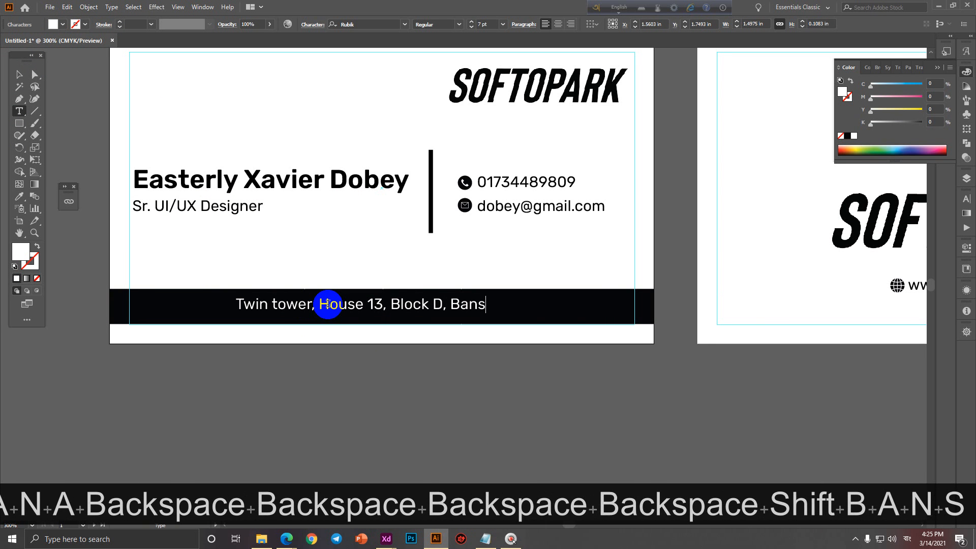
pyautogui.write('ree, Dhaka')
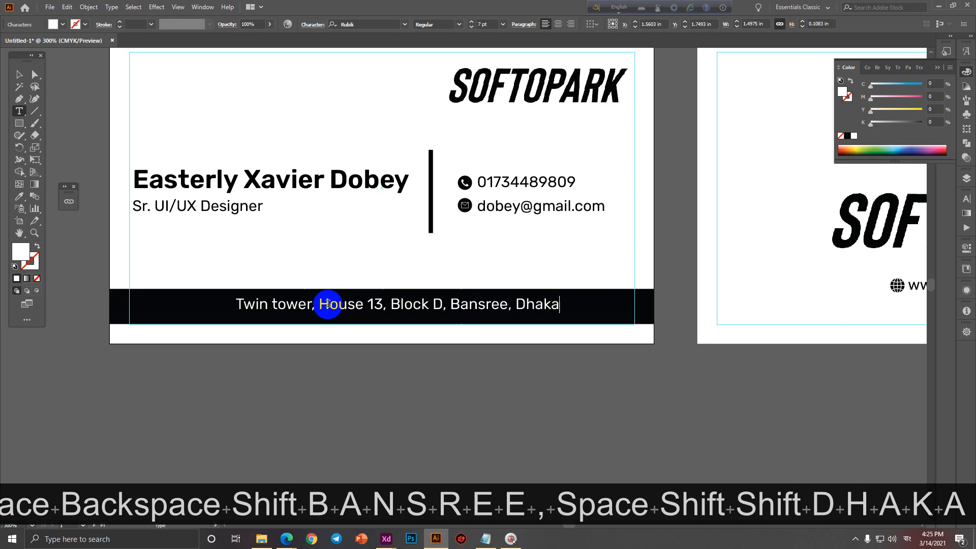
pyautogui.press('Left')
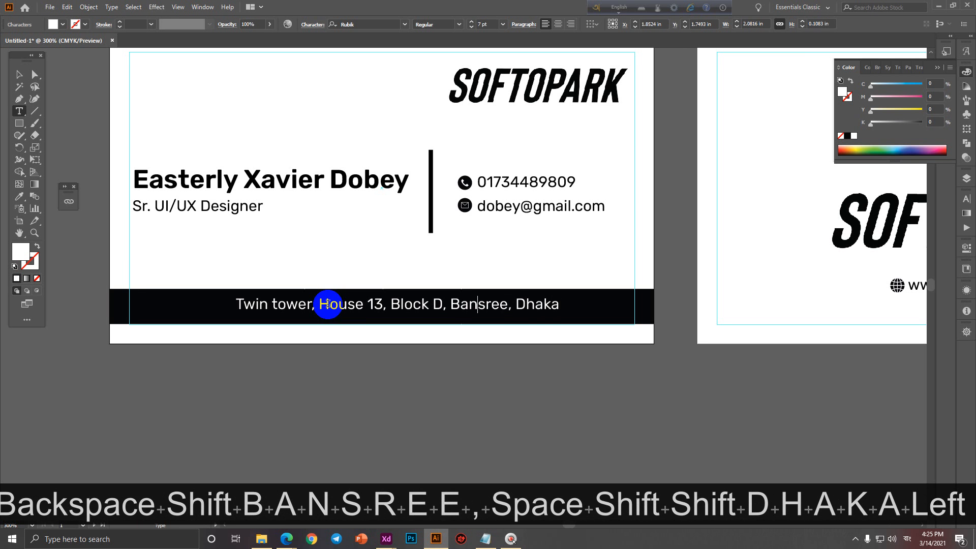
pyautogui.write('a')
pyautogui.press('Right')
pyautogui.press('Right')
pyautogui.press('Right')
pyautogui.press('Right')
pyautogui.press('Right')
pyautogui.press('Right')
pyautogui.press('Right')
pyautogui.press('Right')
pyautogui.press('Right')
pyautogui.press('Right')
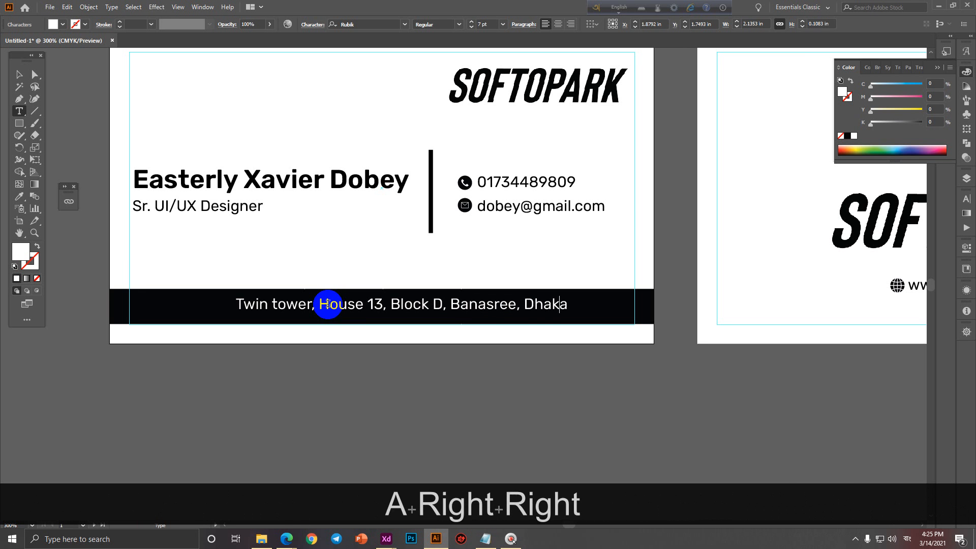
pyautogui.write('- 1219')
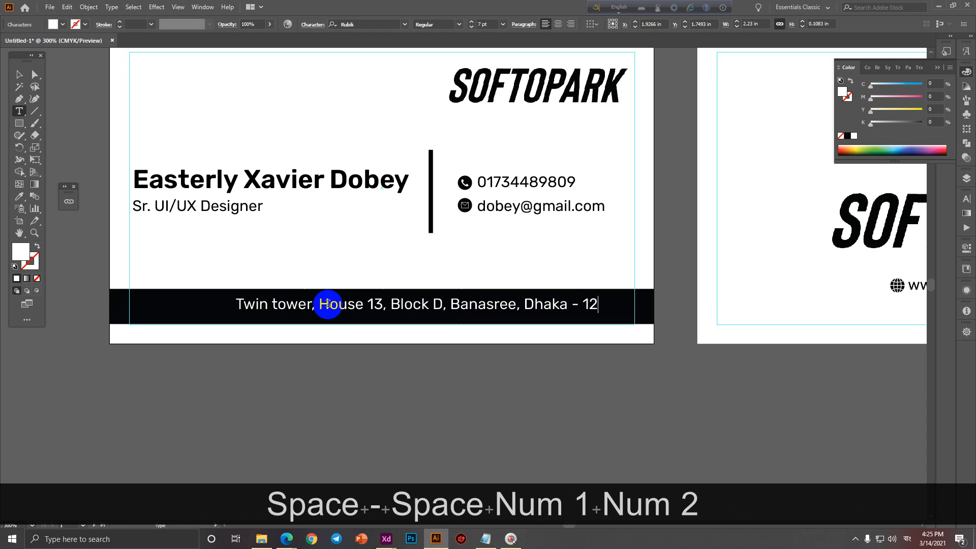
pyautogui.click(20, 74)
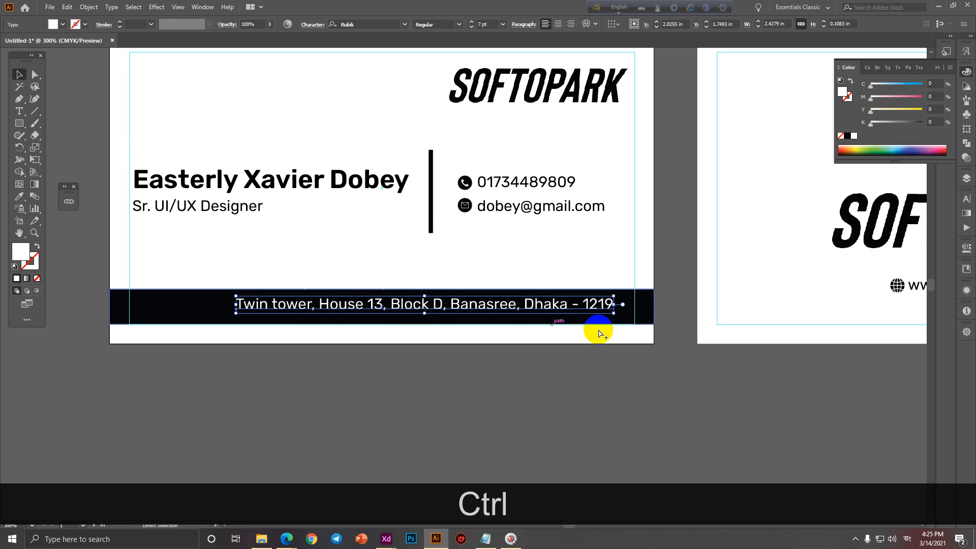
# Move the location-pin icon into the footer, make it white, and bring it in front of the bar.
pyautogui.keyDown('ctrl'); pyautogui.keyDown('alt'); pyautogui.click(599, 331); pyautogui.keyUp('alt'); pyautogui.keyUp('ctrl')
pyautogui.moveTo(539, 315); pyautogui.dragTo(534, 378)
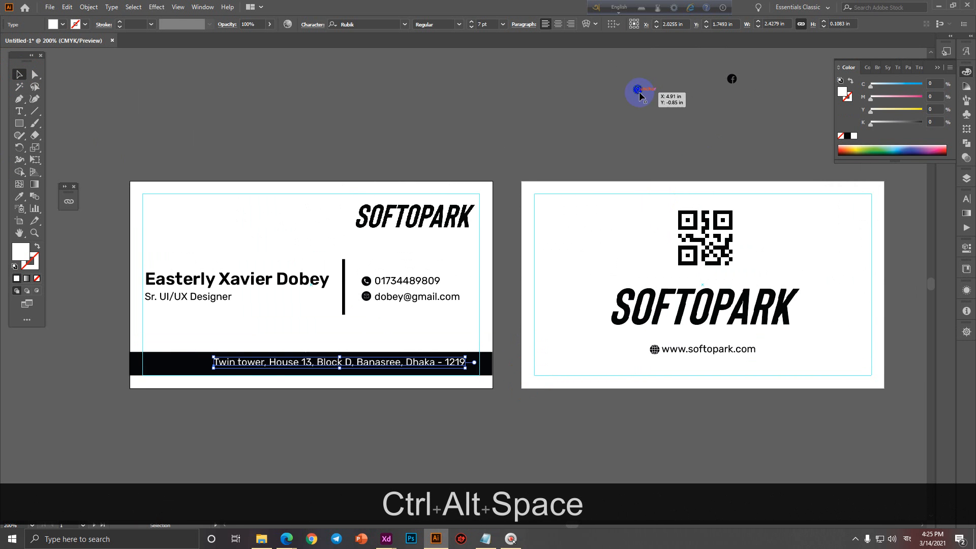
pyautogui.moveTo(640, 94); pyautogui.dragTo(196, 366)
pyautogui.scroll(4, 194, 368)
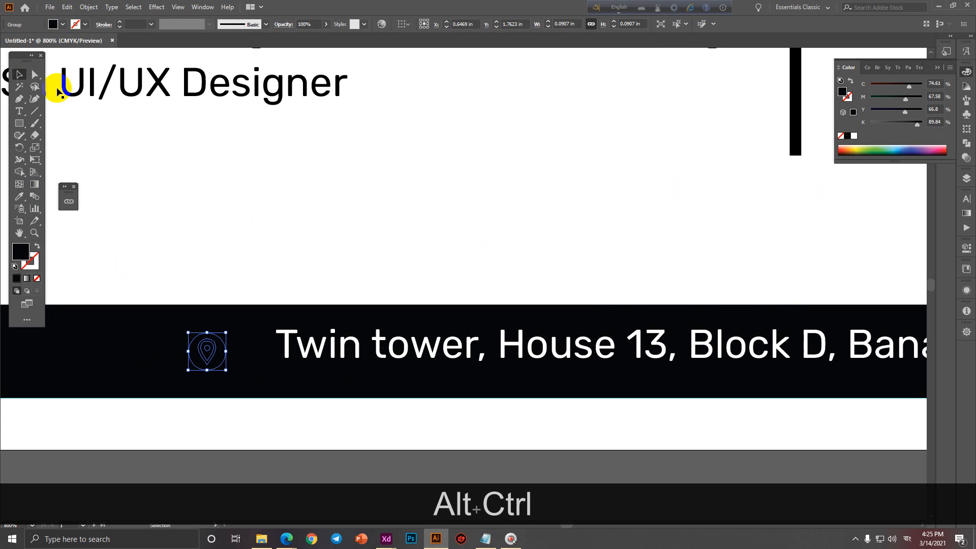
pyautogui.click(62, 25)
pyautogui.click(25, 51)
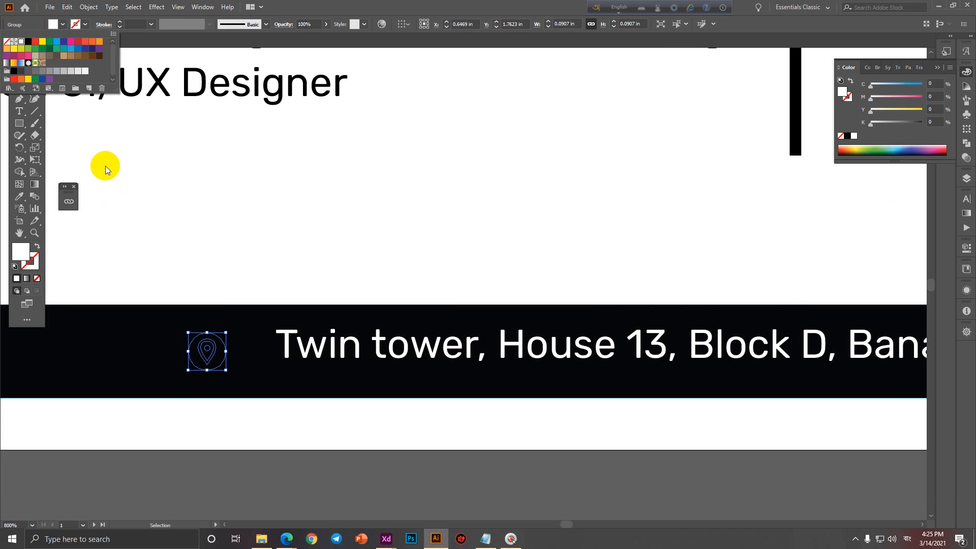
pyautogui.rightClick(222, 352)
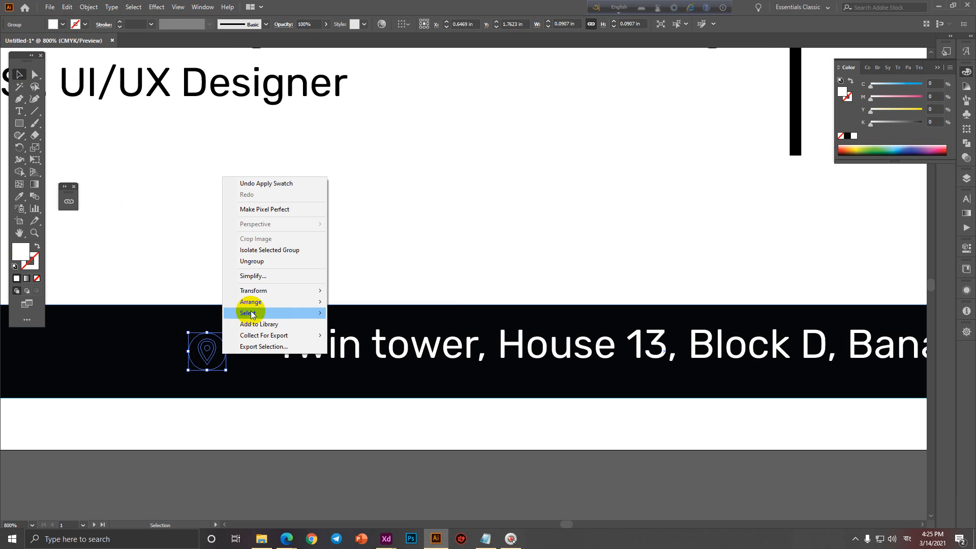
pyautogui.moveTo(274, 302)
pyautogui.click(348, 304)
pyautogui.click(283, 281)
pyautogui.scroll(-1, 285, 308)
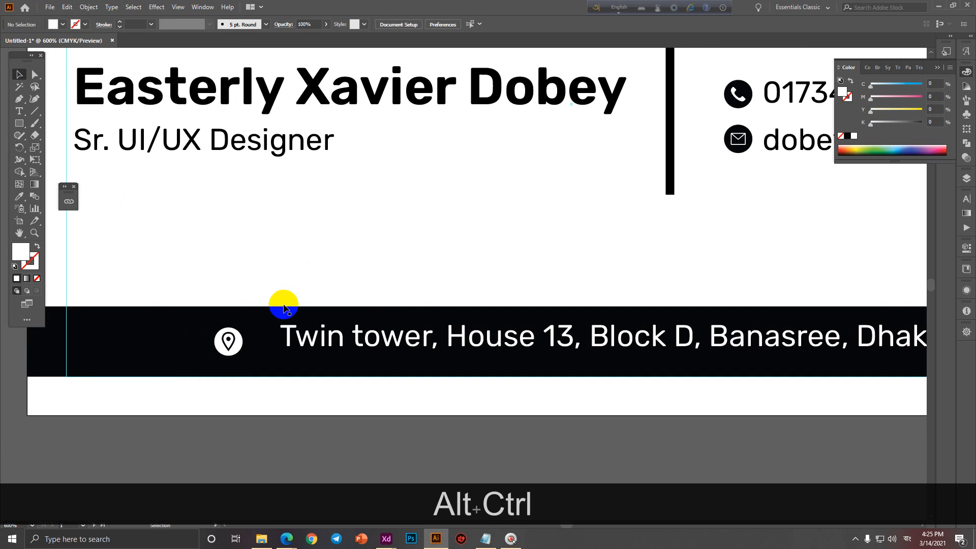
# Place the address beside the pin, centre them vertically on each other, and group them.
pyautogui.moveTo(298, 355); pyautogui.dragTo(276, 360)
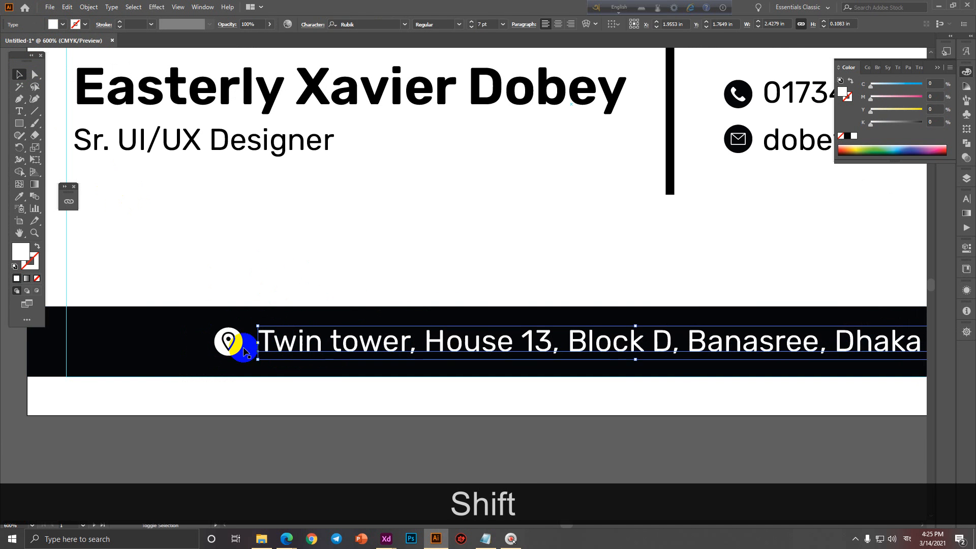
pyautogui.keyDown('shift'); pyautogui.click(243, 347); pyautogui.keyUp('shift')
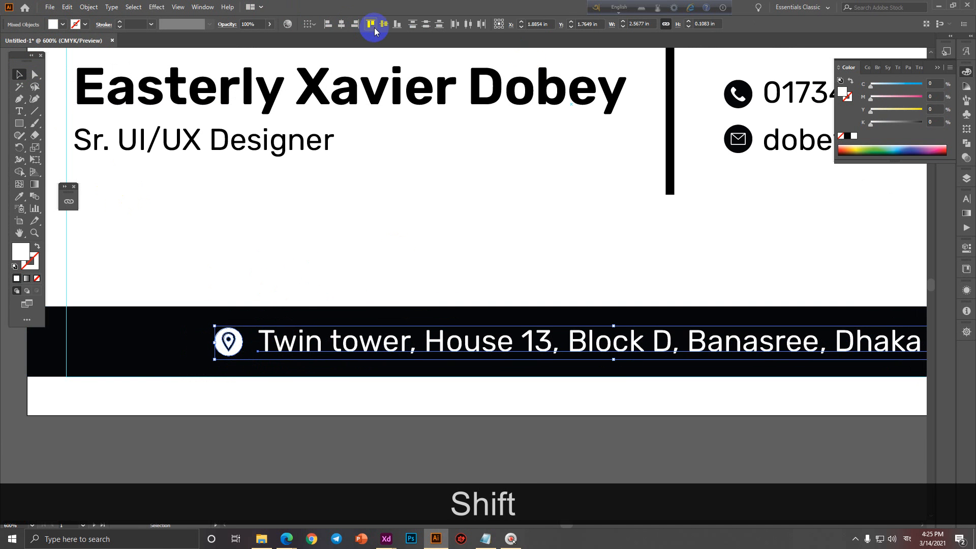
pyautogui.click(375, 31)
pyautogui.hotkey('ctrl', 'z')
pyautogui.click(253, 343)
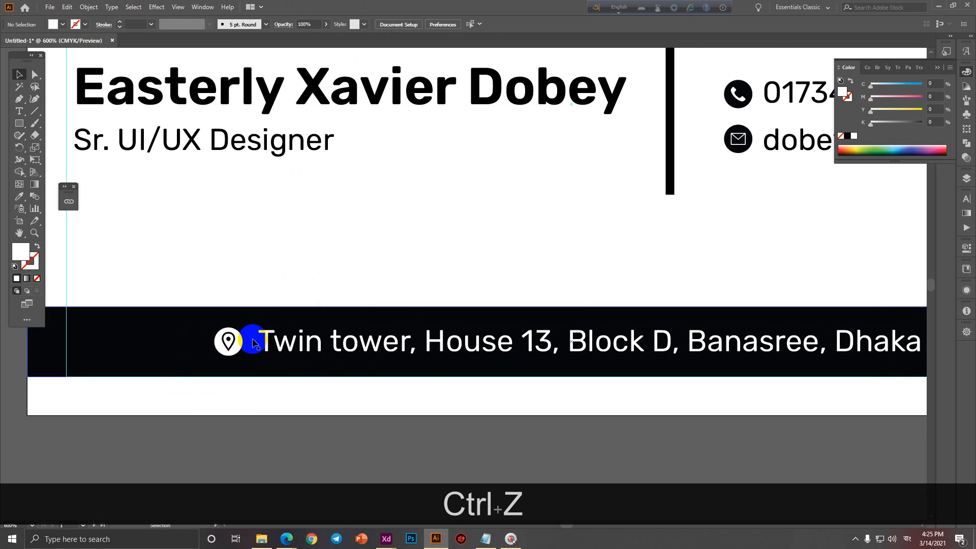
pyautogui.click(233, 345)
pyautogui.rightClick(240, 345)
pyautogui.click(281, 432)
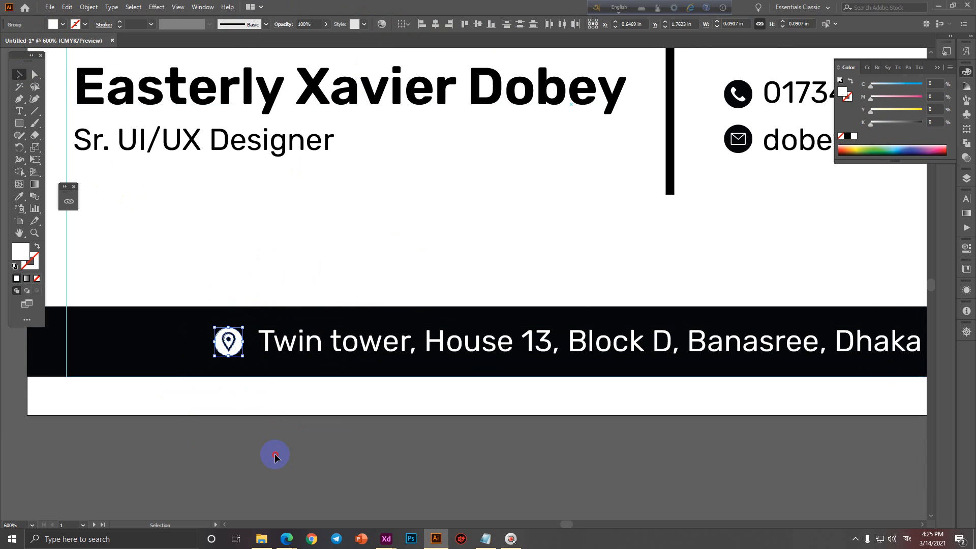
pyautogui.click(239, 345)
pyautogui.keyDown('shift'); pyautogui.click(279, 344); pyautogui.keyUp('shift')
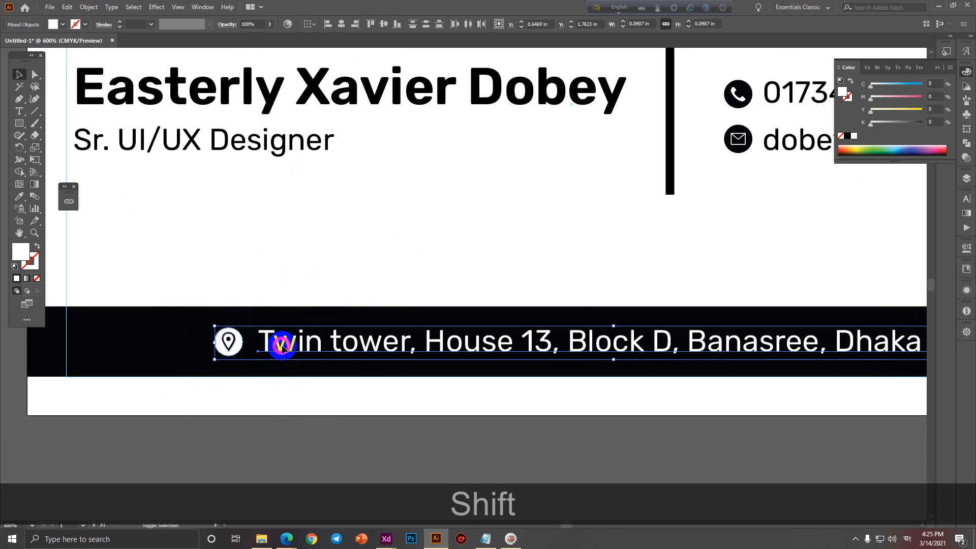
pyautogui.click(384, 24)
pyautogui.hotkey('ctrl', 'g')
# Centre the pin-and-address group horizontally and vertically on the black bar.
pyautogui.scroll(-2, 306, 275)
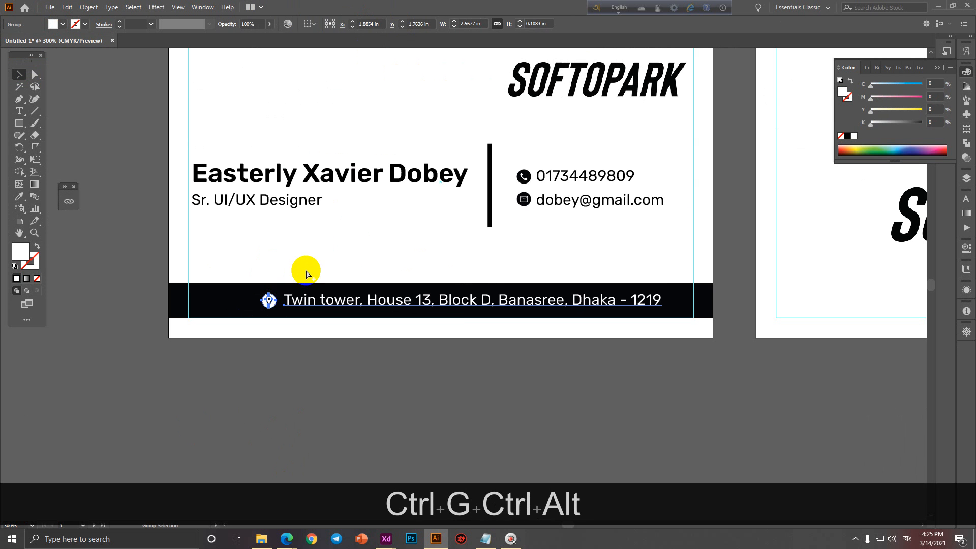
pyautogui.keyDown('shift'); pyautogui.click(234, 301); pyautogui.keyUp('shift')
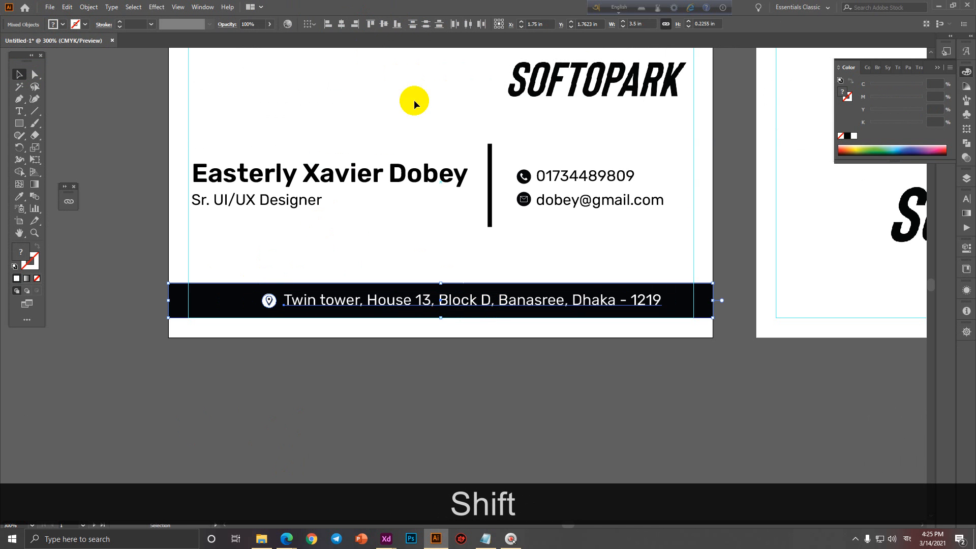
pyautogui.click(341, 24)
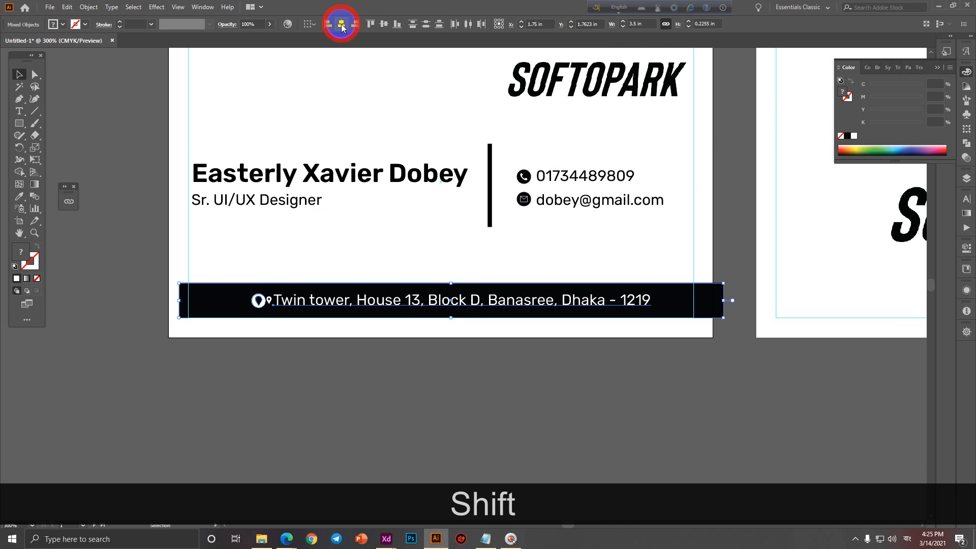
pyautogui.click(385, 20)
pyautogui.scroll(3, 196, 311)
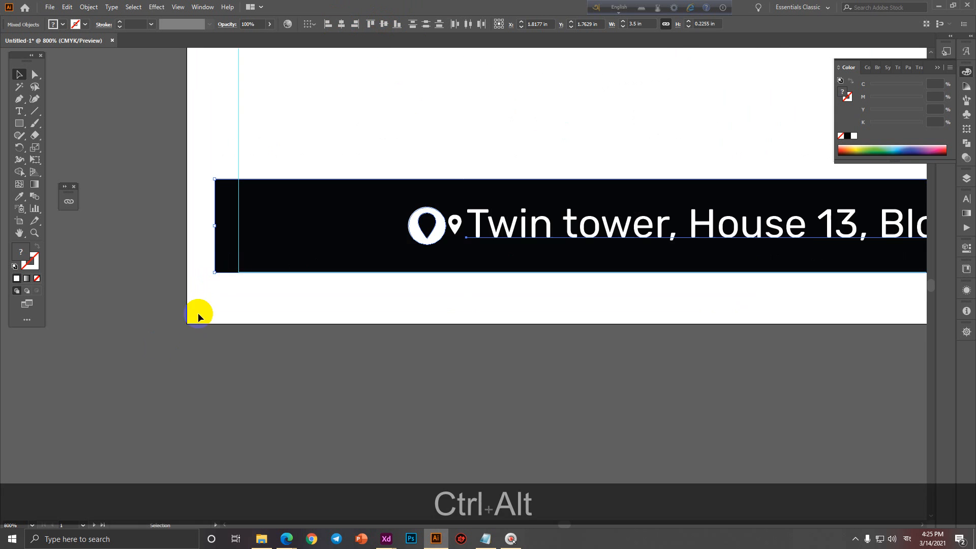
pyautogui.moveTo(271, 241); pyautogui.dragTo(249, 241)
pyautogui.scroll(-2, 124, 320)
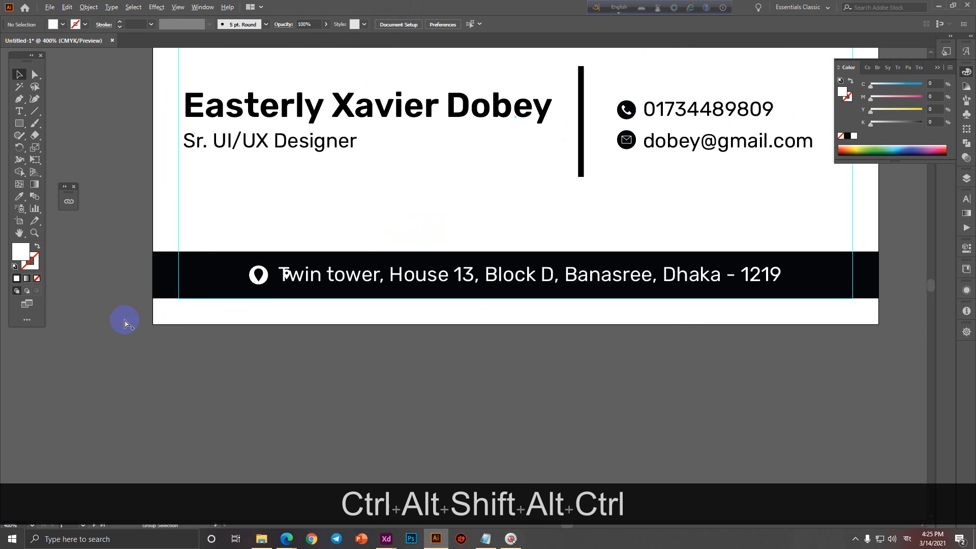
pyautogui.hotkey('ctrl', 'z')
pyautogui.hotkey('ctrl', 'z')
pyautogui.hotkey('ctrl', 'z')
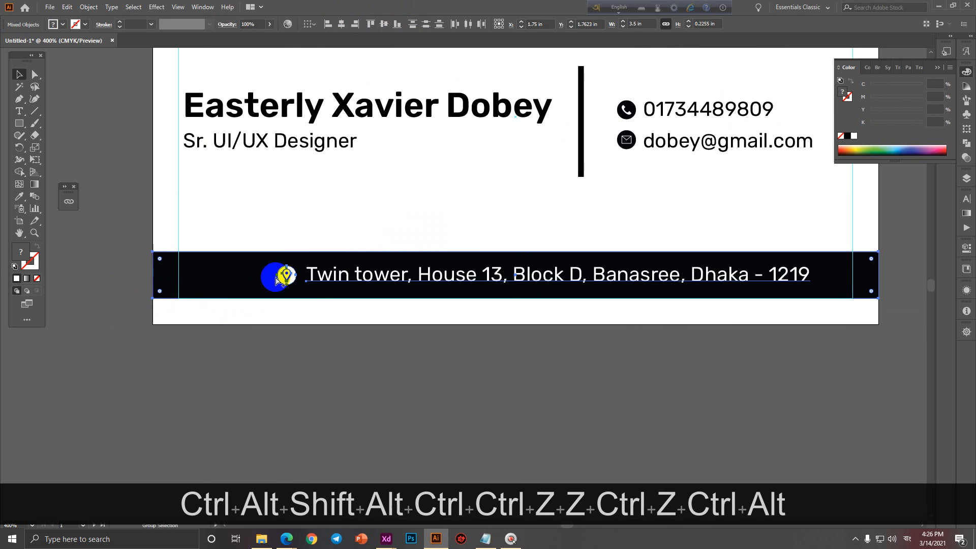
pyautogui.scroll(3, 279, 274)
# Try regrouping the pin artwork and re-centring the address on the bar, then undo it.
pyautogui.press('ctrl')
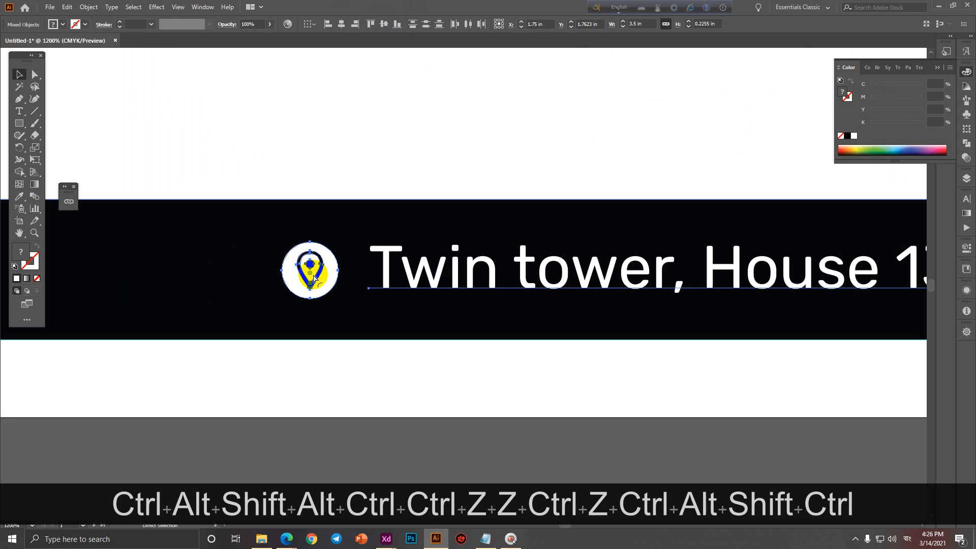
pyautogui.hotkey('ctrl', 'g')
pyautogui.scroll(-3, 313, 275)
pyautogui.click(342, 353)
pyautogui.click(354, 279)
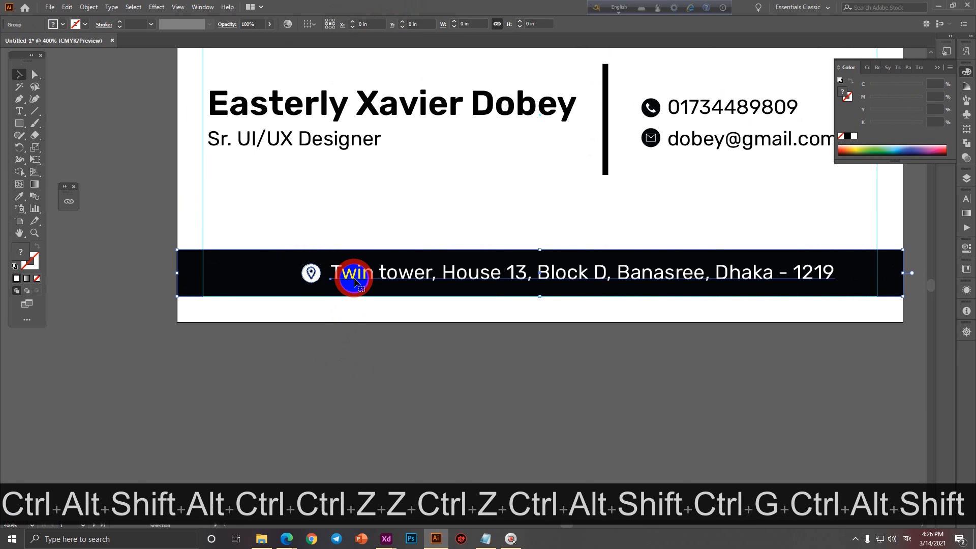
pyautogui.press('shift')
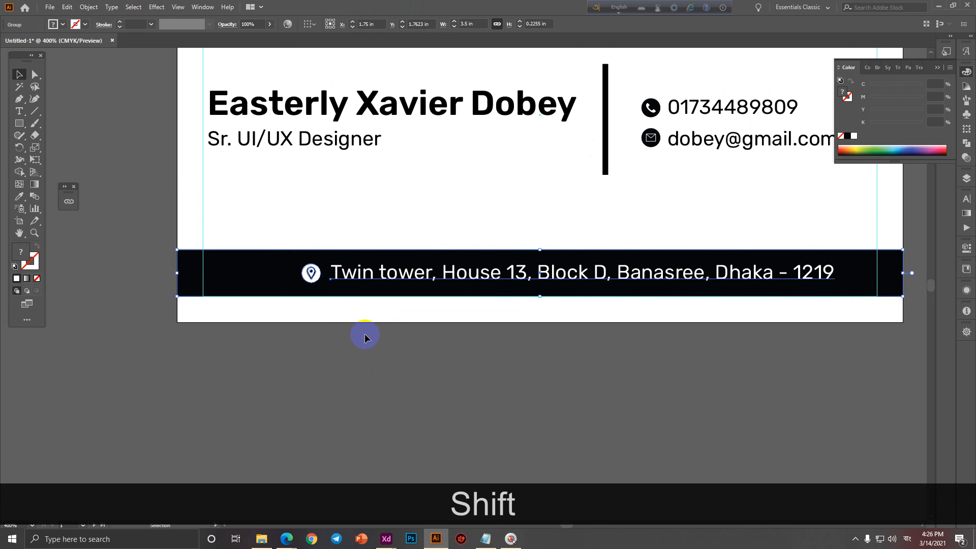
pyautogui.hotkey('ctrl', 'z')
pyautogui.click(362, 361)
pyautogui.click(360, 277)
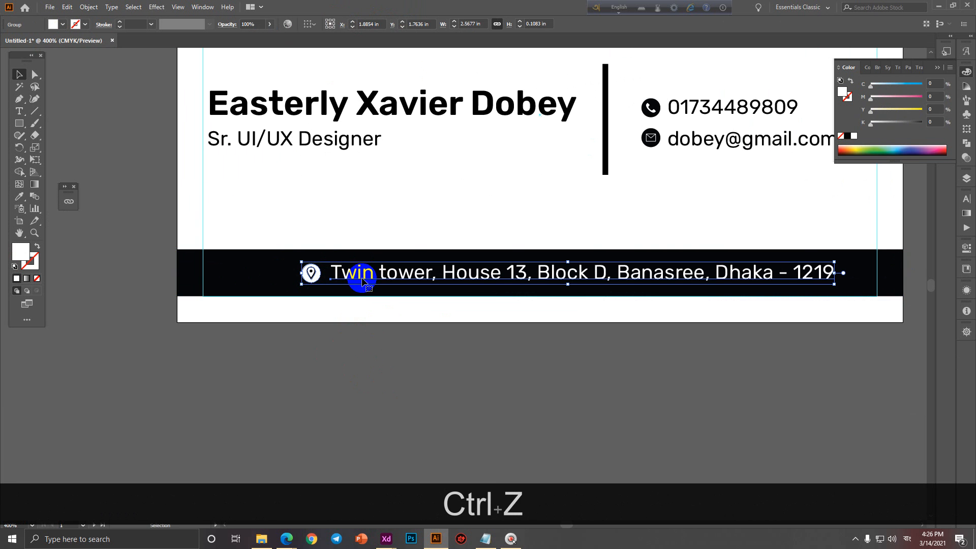
pyautogui.press('shift')
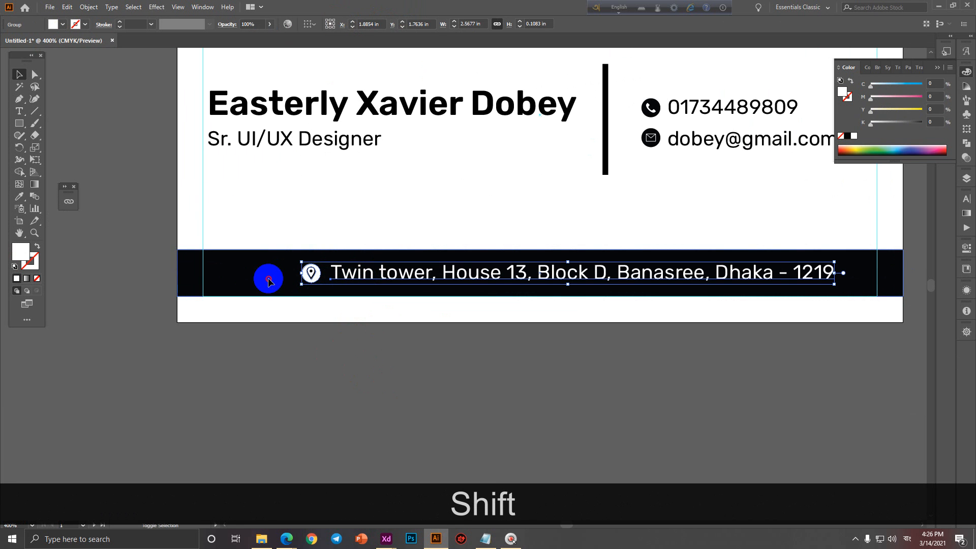
pyautogui.keyDown('shift'); pyautogui.click(269, 282); pyautogui.keyUp('shift')
pyautogui.click(344, 27)
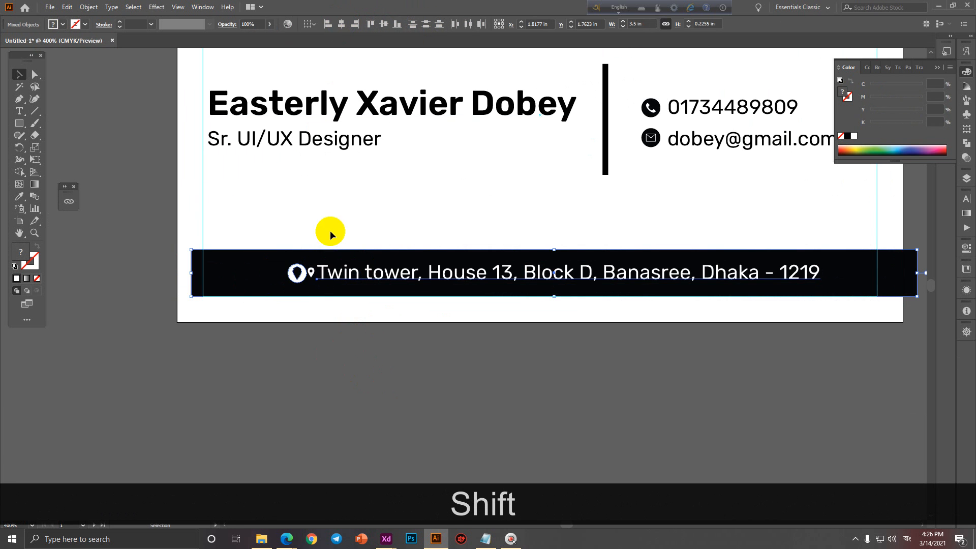
pyautogui.hotkey('ctrl', 'z')
pyautogui.click(308, 343)
# Group the pin, circle and address, centre them on the bar, and shift slightly left.
pyautogui.scroll(4, 310, 279)
pyautogui.click(318, 259)
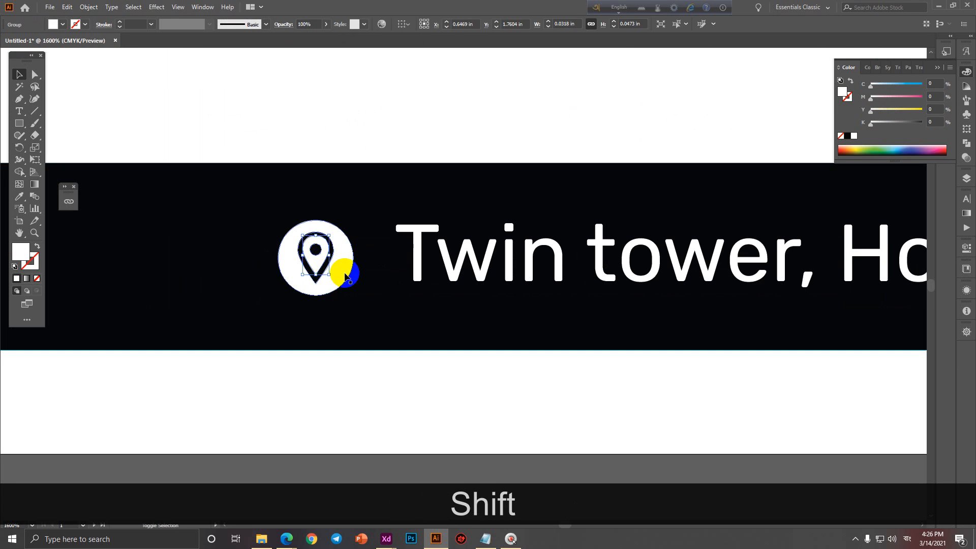
pyautogui.keyDown('shift'); pyautogui.click(345, 276); pyautogui.keyUp('shift')
pyautogui.hotkey('ctrl', 'g')
pyautogui.scroll(-3, 345, 276)
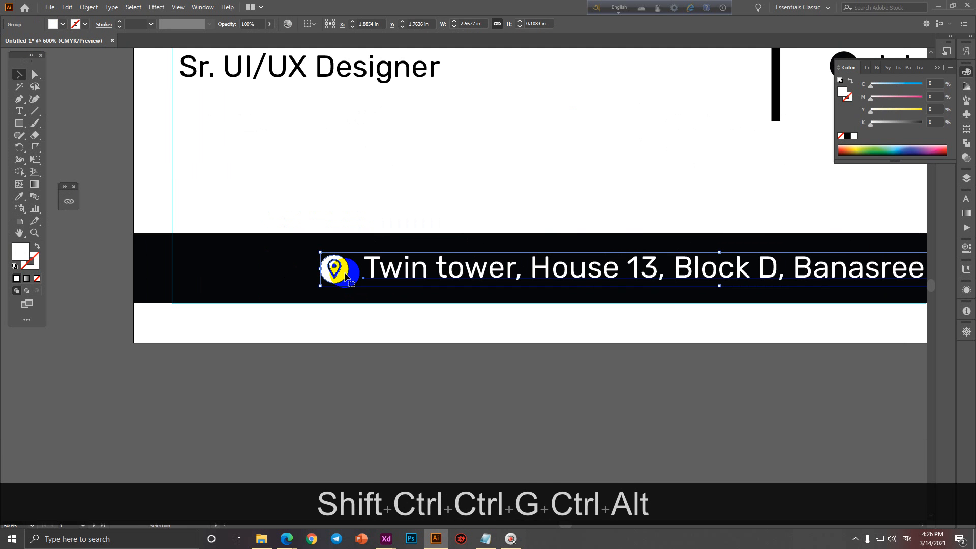
pyautogui.keyDown('shift'); pyautogui.click(250, 265); pyautogui.keyUp('shift')
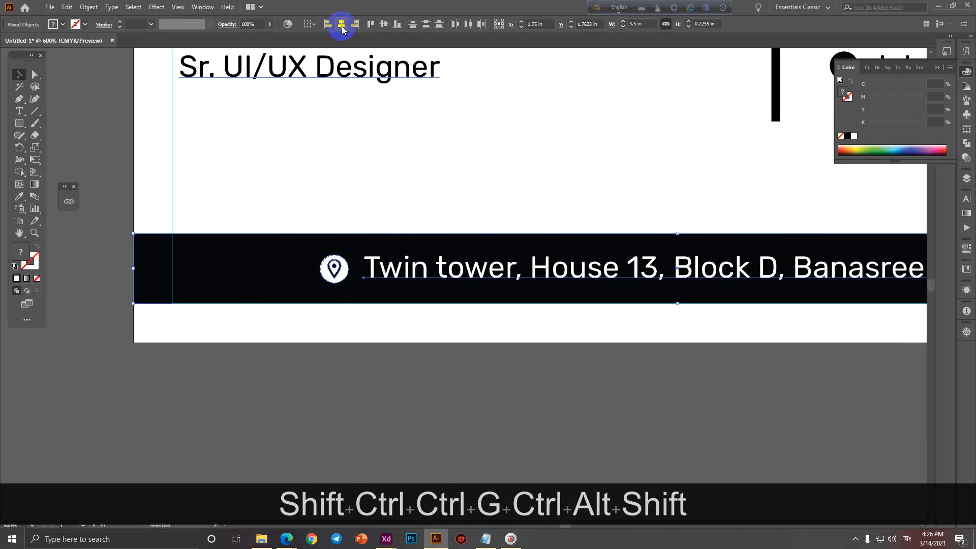
pyautogui.click(342, 24)
pyautogui.scroll(-2, 270, 261)
pyautogui.moveTo(270, 261); pyautogui.dragTo(259, 261)
pyautogui.click(355, 337)
# Move the SOFTOPARK logo lower on the back card.
pyautogui.scroll(-2, 356, 344)
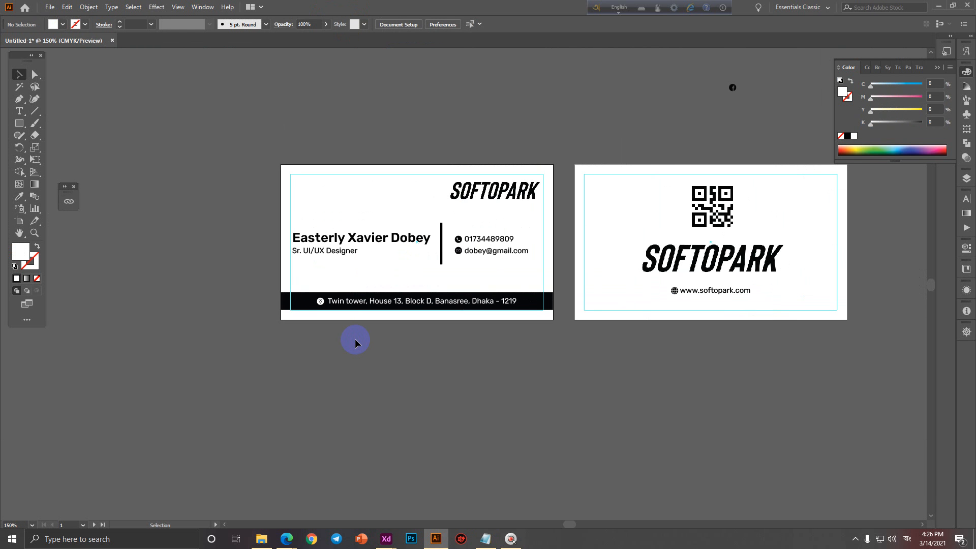
pyautogui.scroll(3, 688, 349)
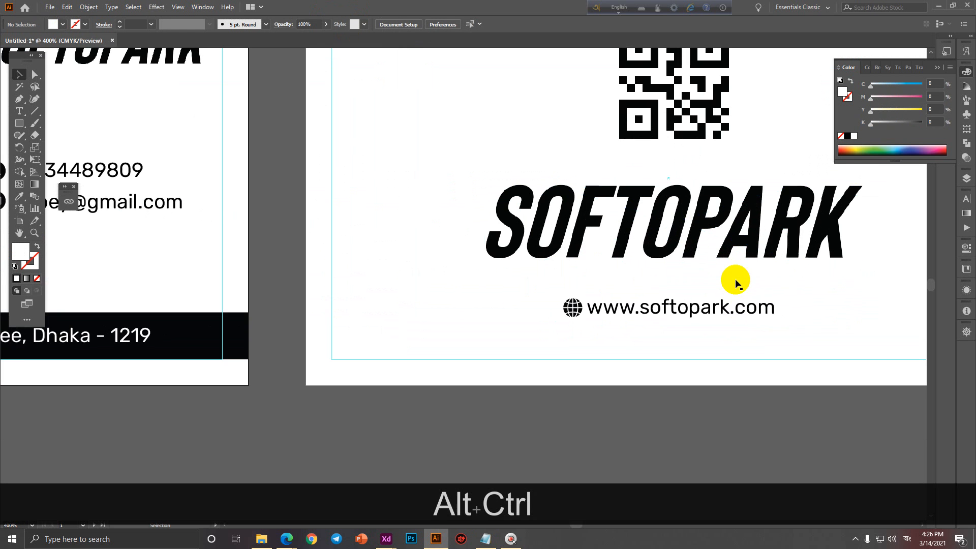
pyautogui.scroll(-1, 680, 283)
pyautogui.scroll(-1, 605, 253)
pyautogui.moveTo(591, 268); pyautogui.dragTo(572, 291)
pyautogui.moveTo(587, 245); pyautogui.dragTo(589, 267)
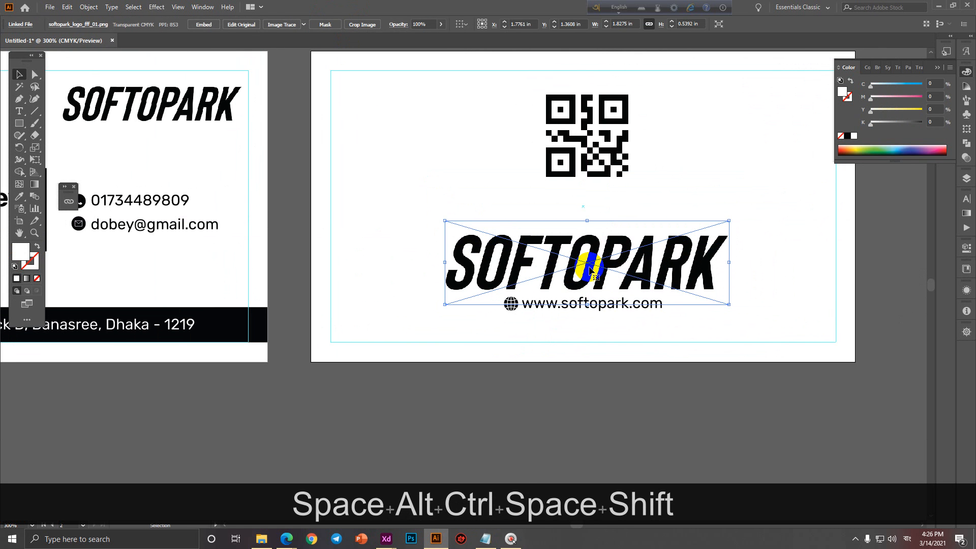
pyautogui.scroll(-2, 619, 367)
pyautogui.click(628, 401)
pyautogui.moveTo(634, 397); pyautogui.dragTo(684, 416)
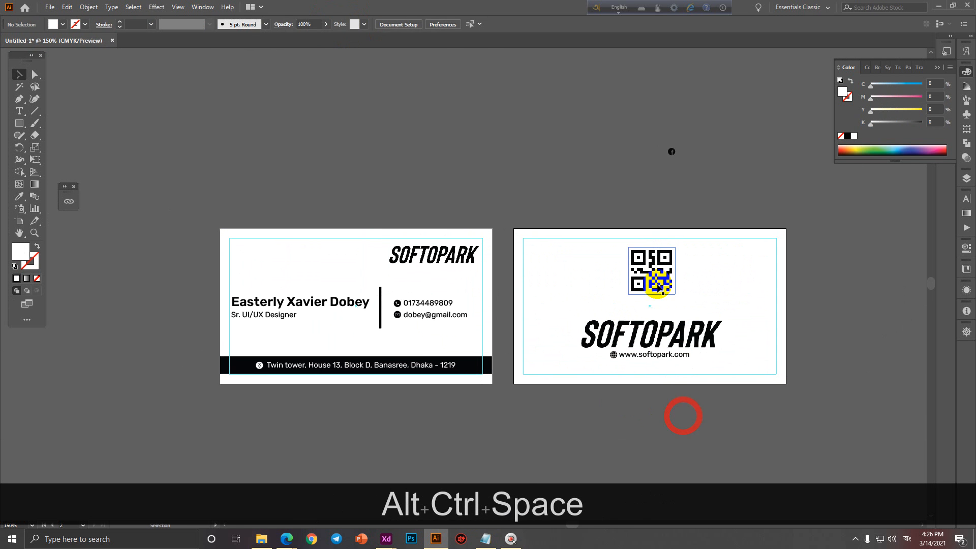
# Enlarge the QR code proportionally on the back card.
pyautogui.click(656, 284)
pyautogui.moveTo(652, 295); pyautogui.dragTo(653, 311)
pyautogui.click(662, 407)
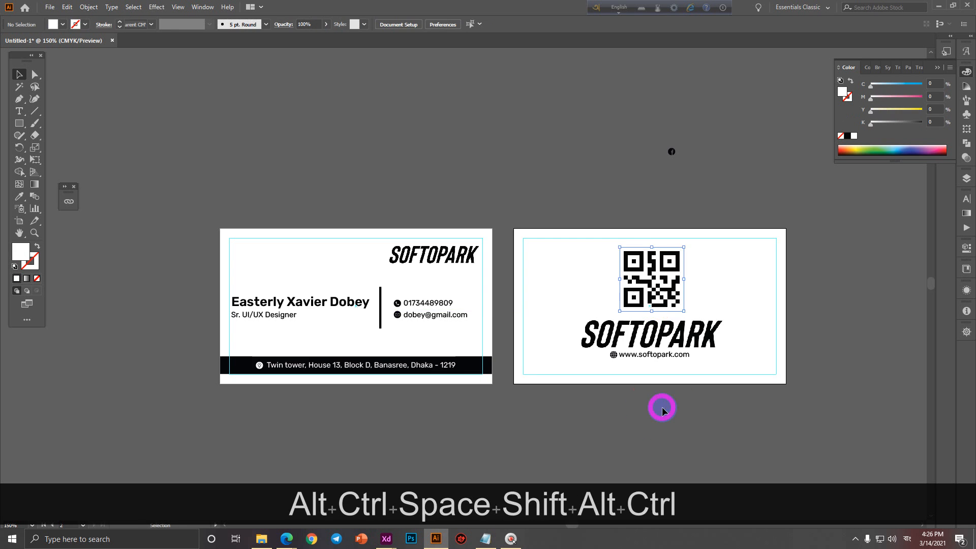
# Delete the stray small icon beside the artboards.
pyautogui.scroll(-1, 662, 410)
pyautogui.scroll(1, 688, 408)
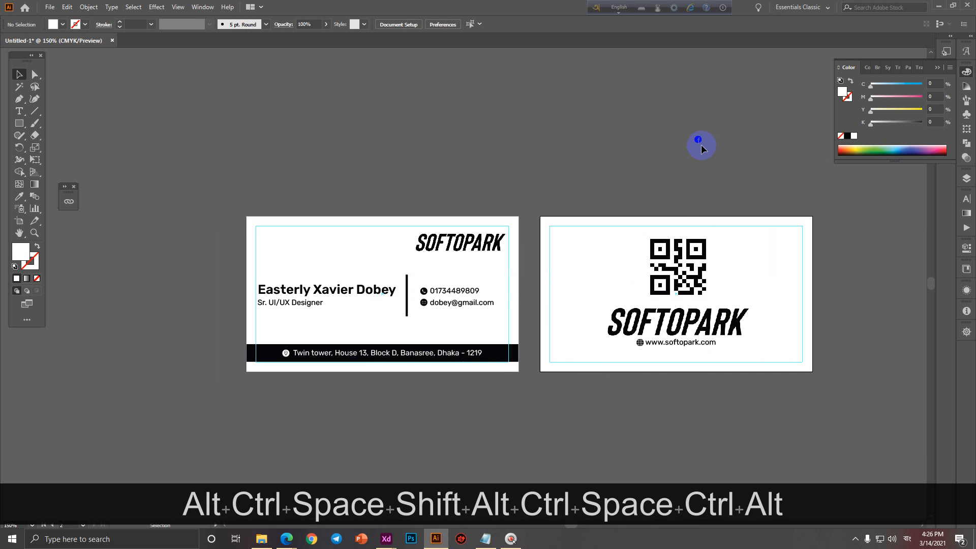
pyautogui.moveTo(701, 146); pyautogui.dragTo(701, 142)
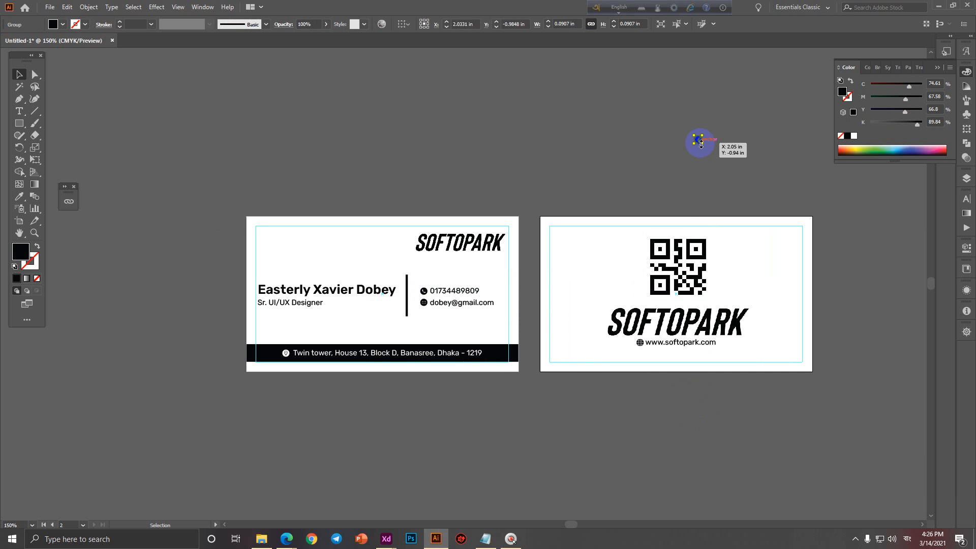
pyautogui.press('Delete')
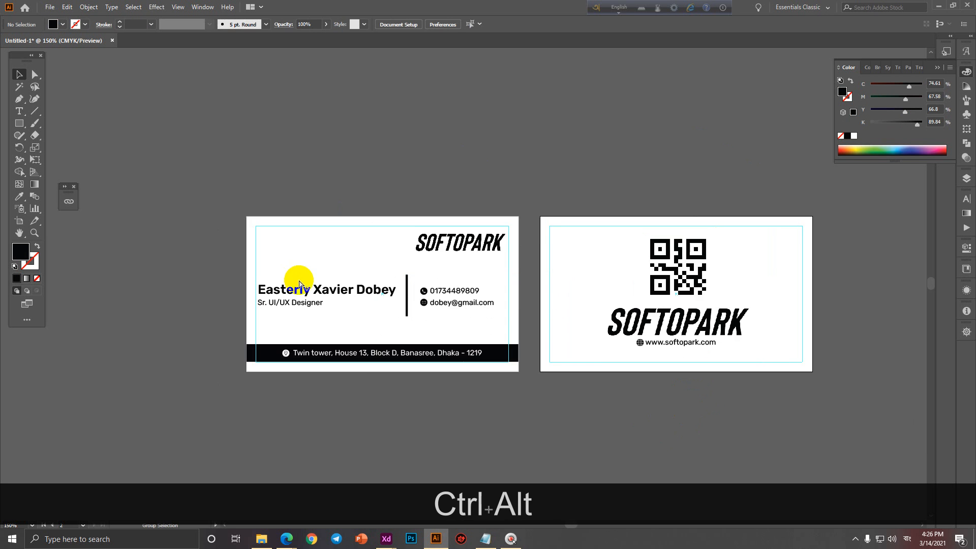
# Nudge the job title so the bold name sits directly above Sr. UI/UX Designer.
pyautogui.scroll(4, 245, 298)
pyautogui.click(329, 316)
pyautogui.press('Up')
pyautogui.press('Up')
pyautogui.press('Up')
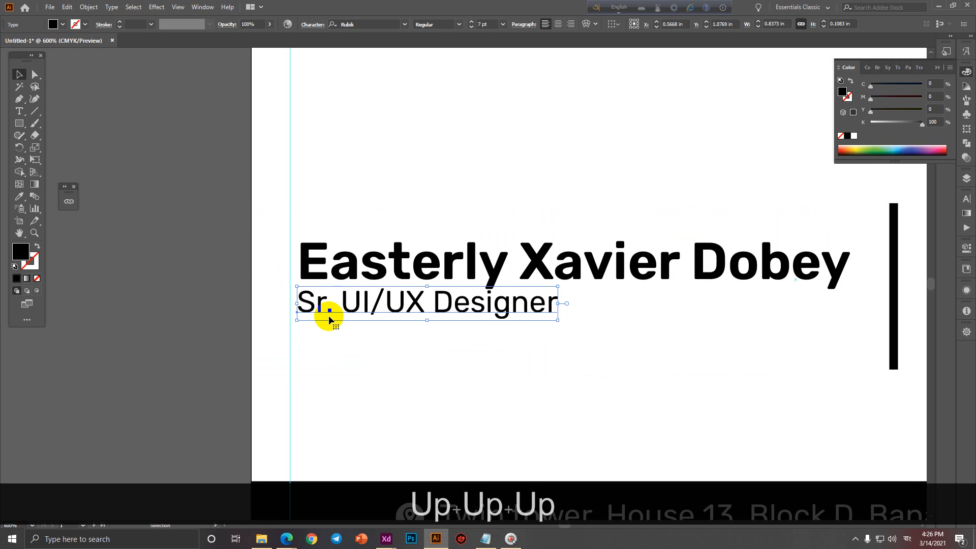
pyautogui.press('Down')
pyautogui.keyDown('shift'); pyautogui.click(314, 275); pyautogui.keyUp('shift')
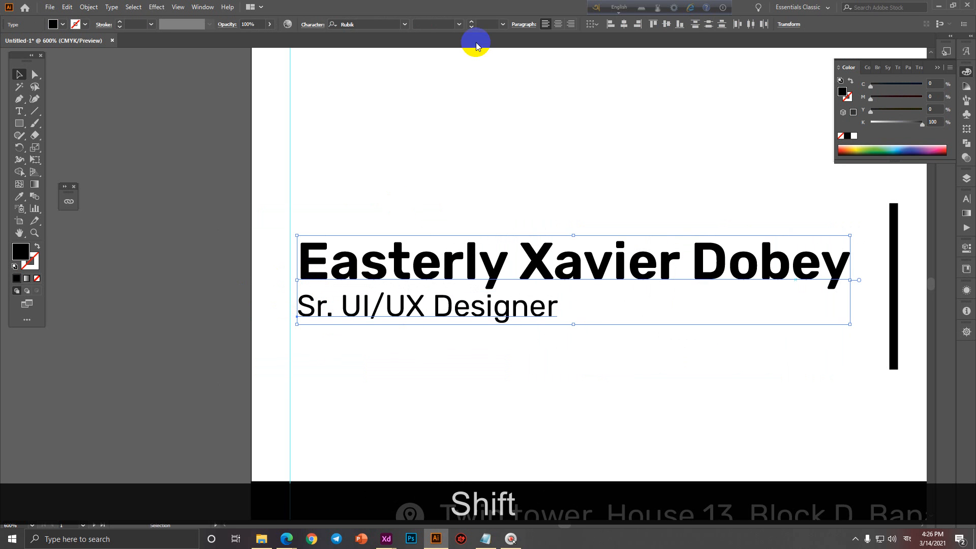
pyautogui.click(245, 216)
pyautogui.scroll(-2, 245, 215)
pyautogui.click(285, 238)
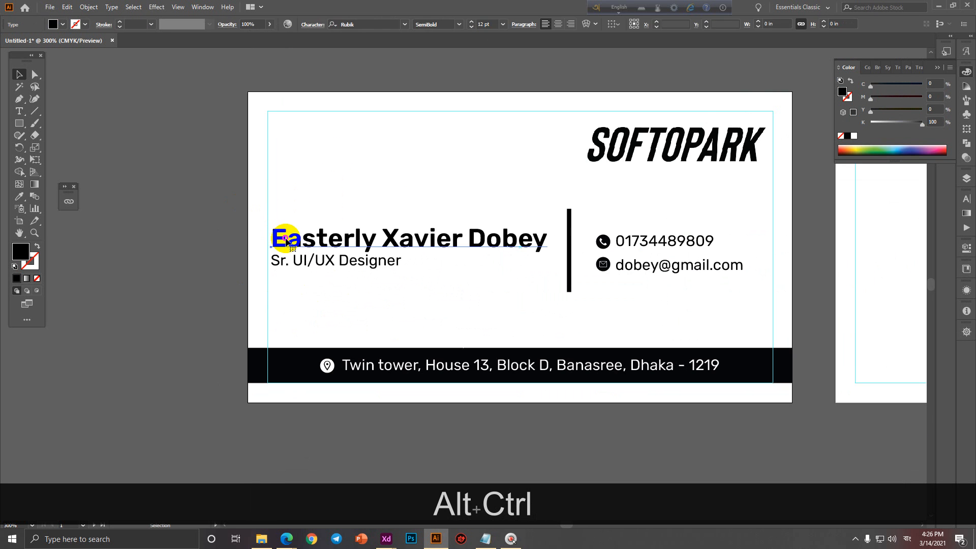
pyautogui.scroll(2, 286, 242)
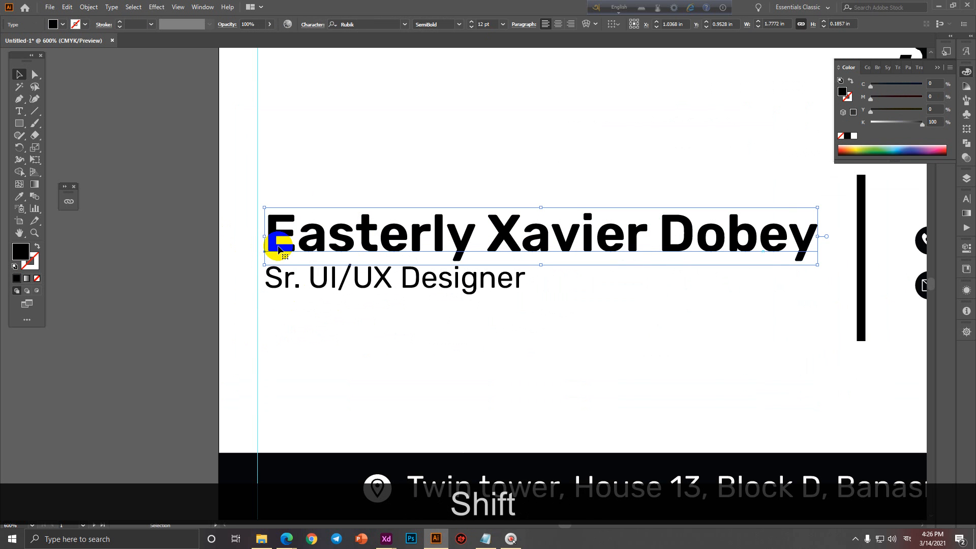
pyautogui.hotkey('shift', 'Left')
pyautogui.hotkey('ctrl', 'z')
pyautogui.click(152, 333)
pyautogui.click(292, 534)
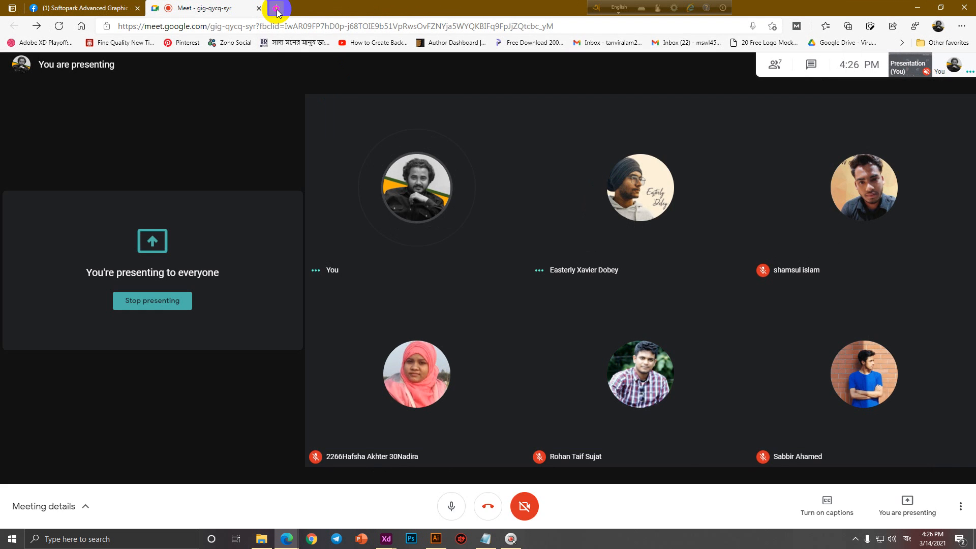
# Open freepik.com in a new tab and search for 'tech background'.
pyautogui.click(275, 8)
pyautogui.write('f')
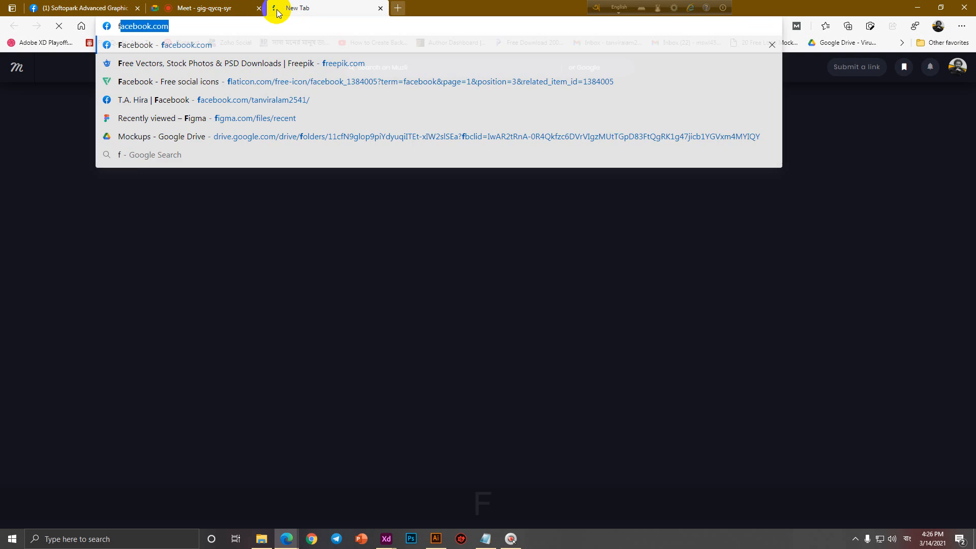
pyautogui.write('ree')
pyautogui.click(251, 46)
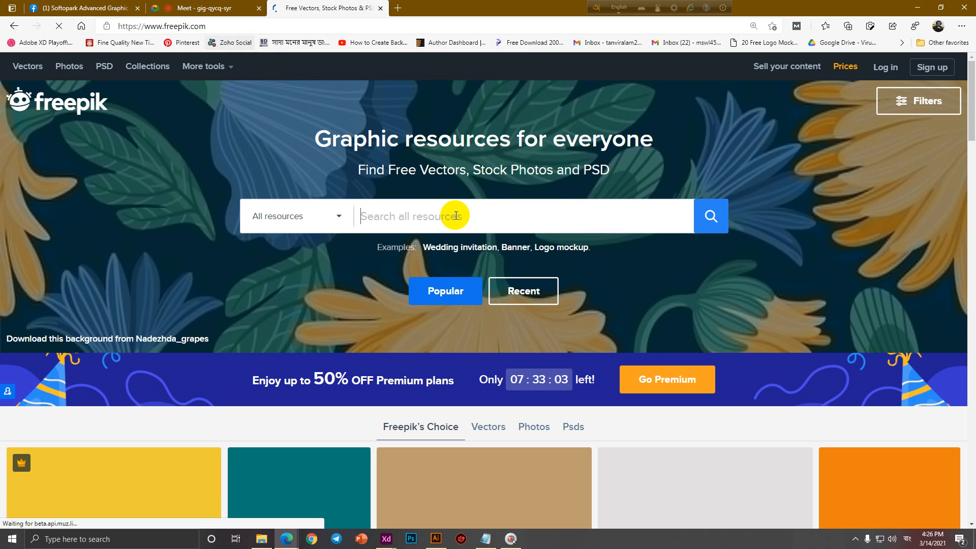
pyautogui.click(446, 216)
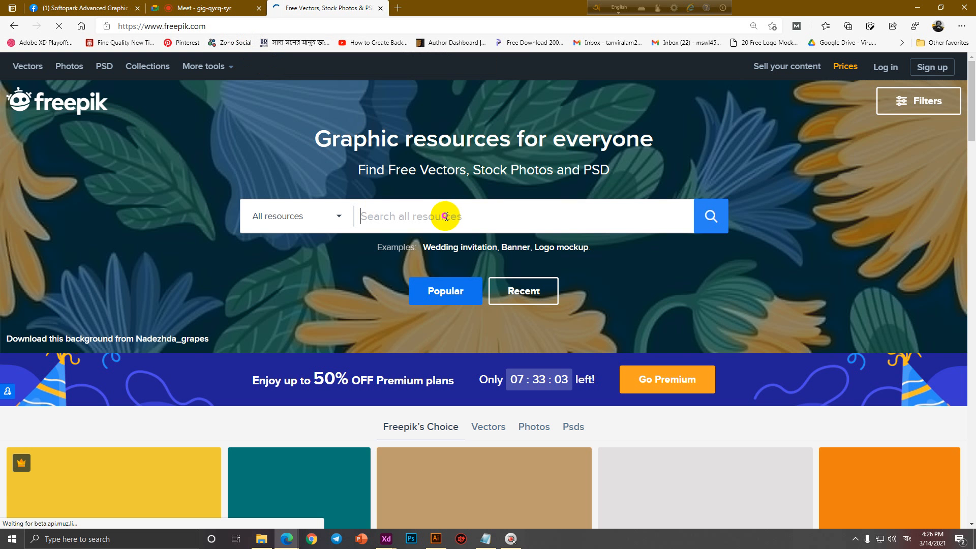
pyautogui.write('tec')
pyautogui.press('BackSpace')
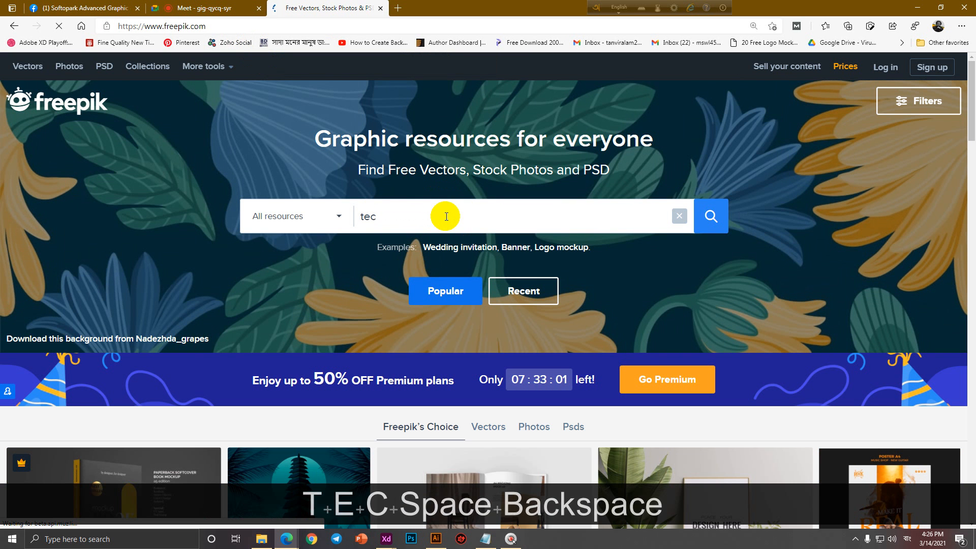
pyautogui.write('h backgroud')
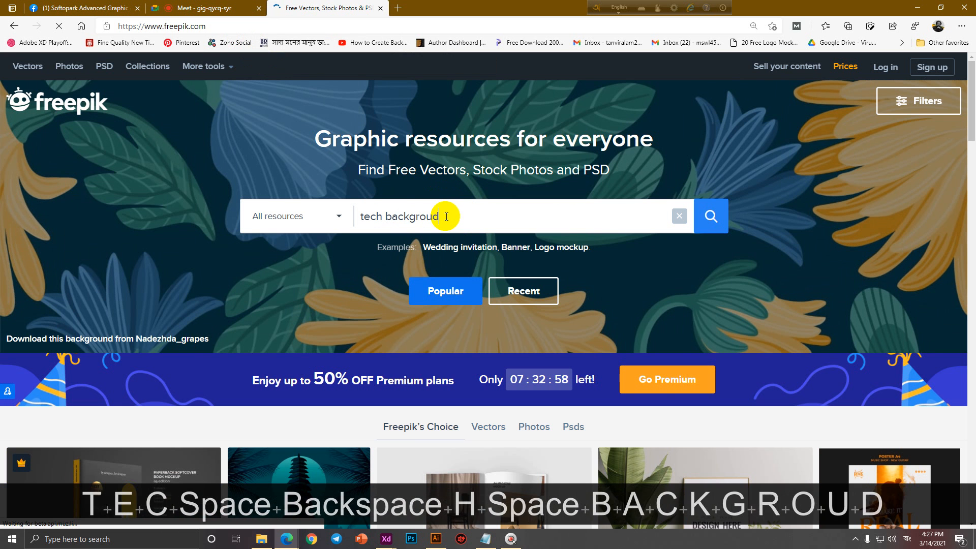
pyautogui.press('BackSpace')
pyautogui.write('nd')
pyautogui.press('Return')
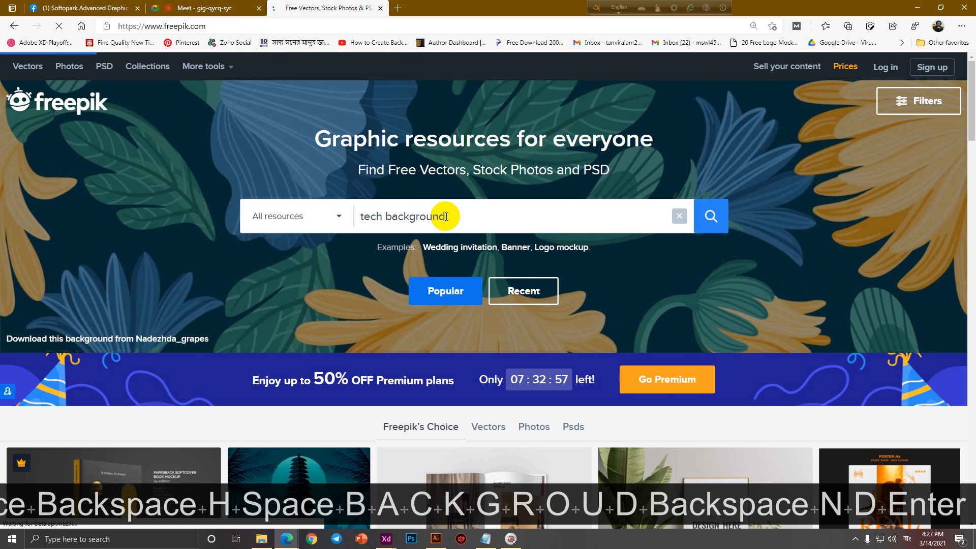
pyautogui.click(725, 218)
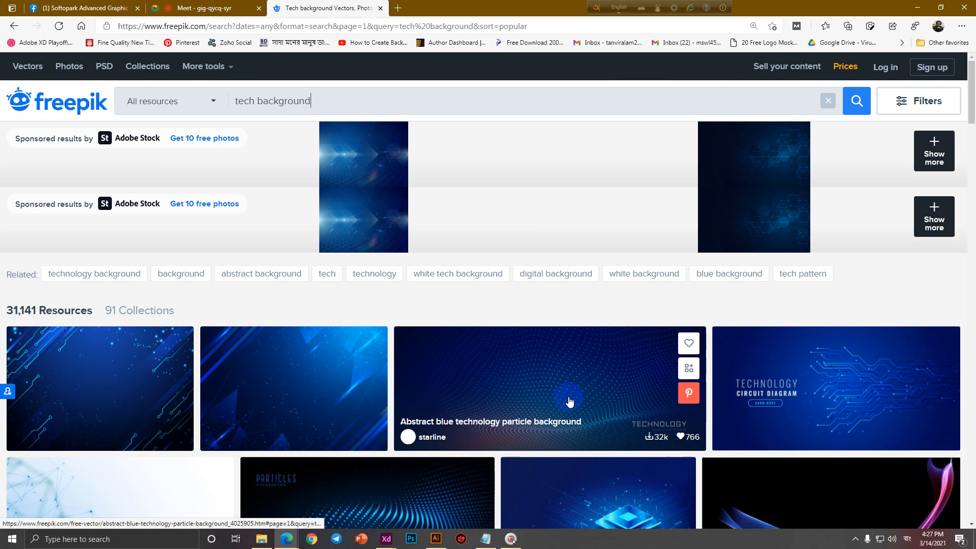
# Browse the tech background results and open the white hexagonal digital abstract background.
pyautogui.scroll(-5, 569, 401)
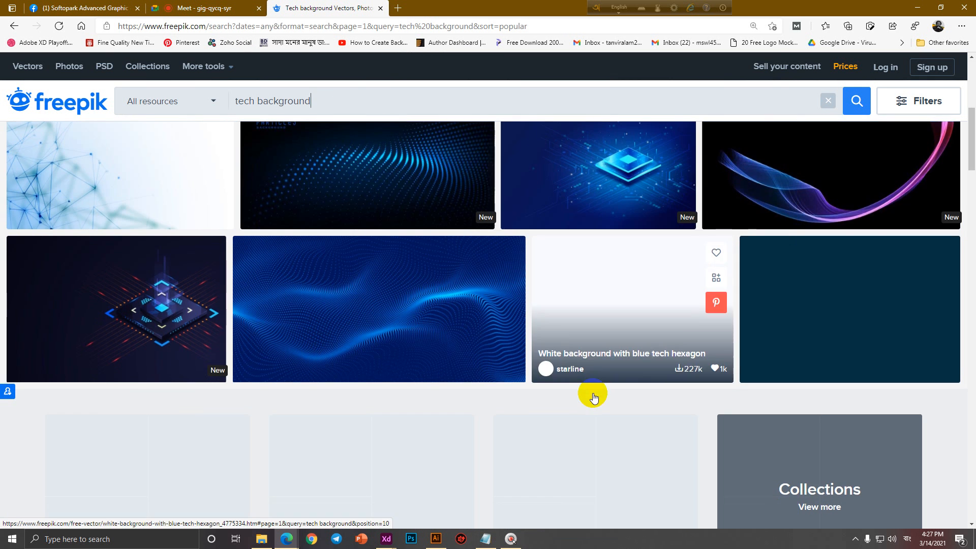
pyautogui.scroll(-6, 594, 401)
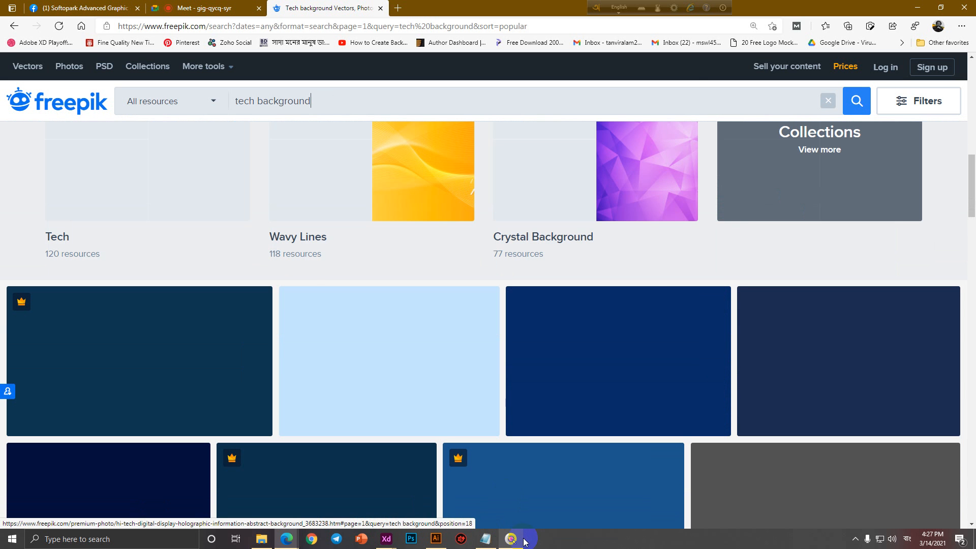
pyautogui.click(513, 541)
pyautogui.click(644, 165)
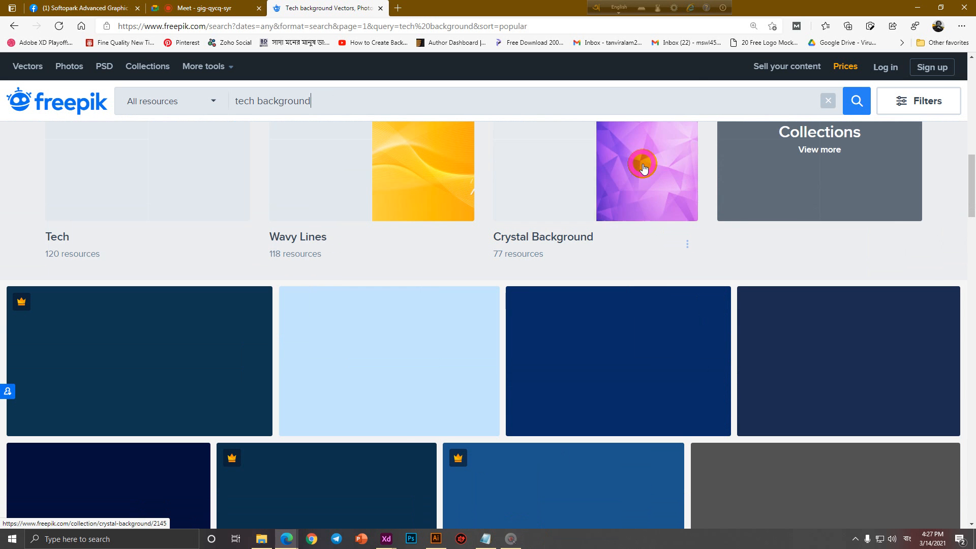
pyautogui.scroll(5, 505, 278)
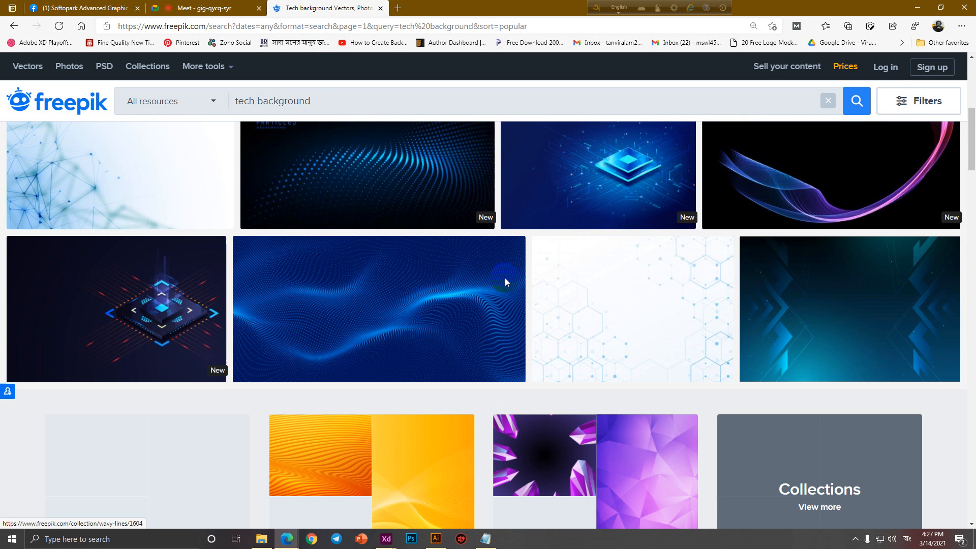
pyautogui.scroll(5, 507, 282)
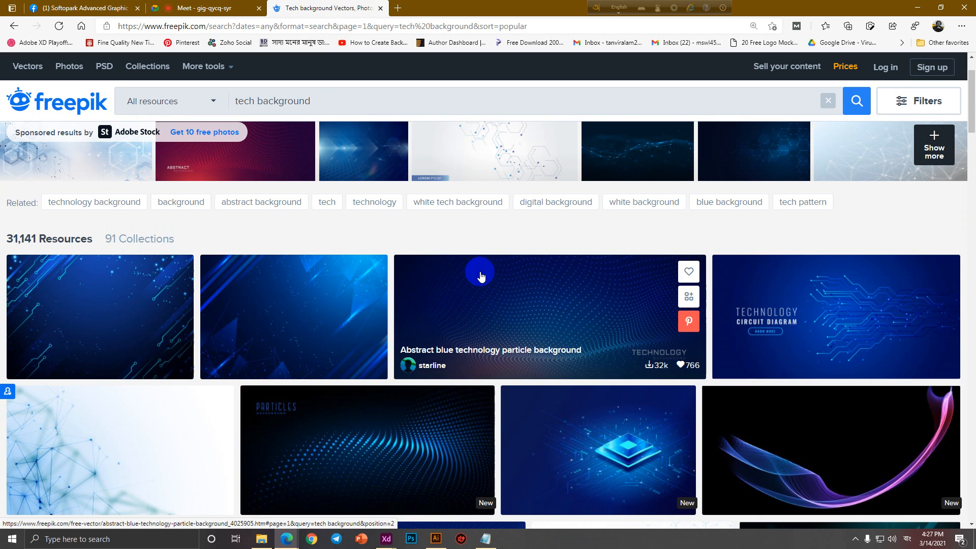
pyautogui.scroll(1, 478, 274)
pyautogui.scroll(-14, 475, 273)
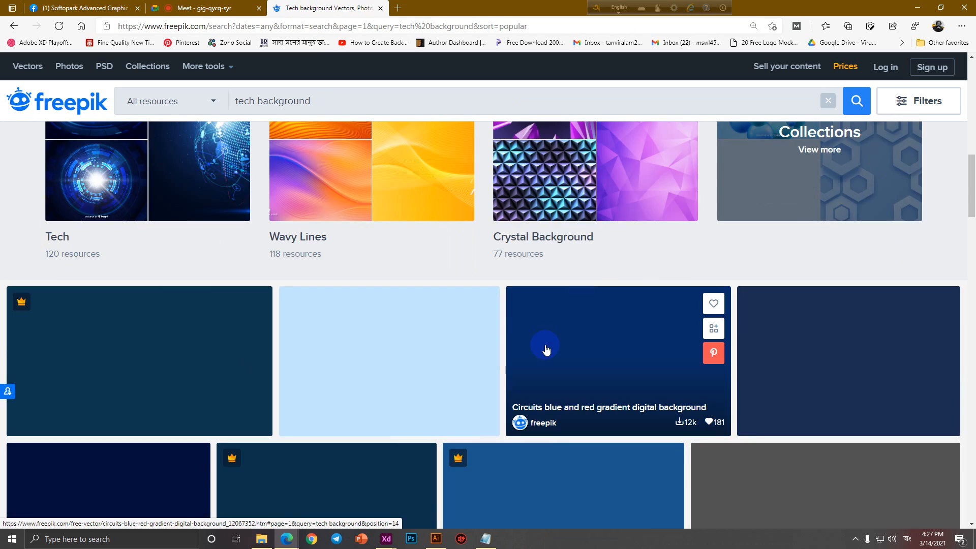
pyautogui.scroll(3, 549, 350)
pyautogui.scroll(-4, 775, 422)
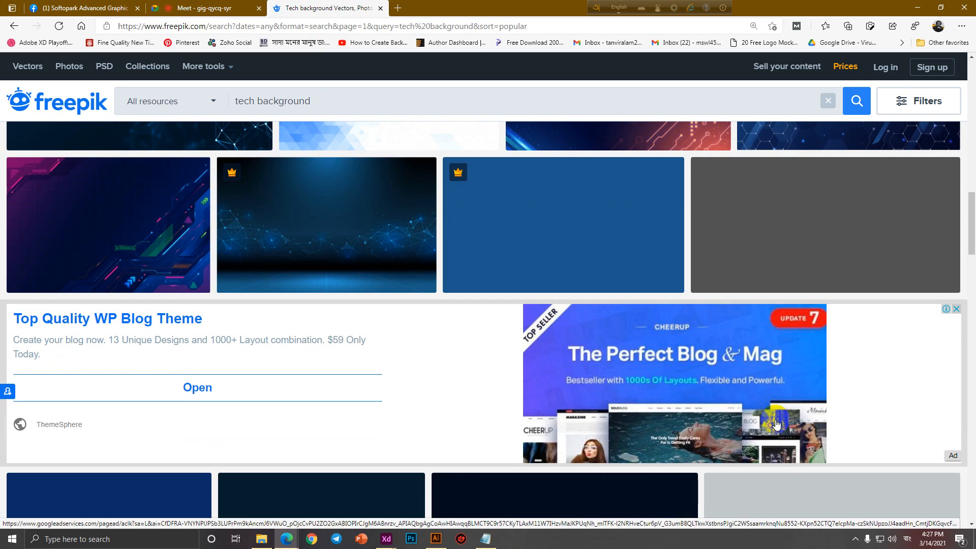
pyautogui.scroll(-3, 776, 423)
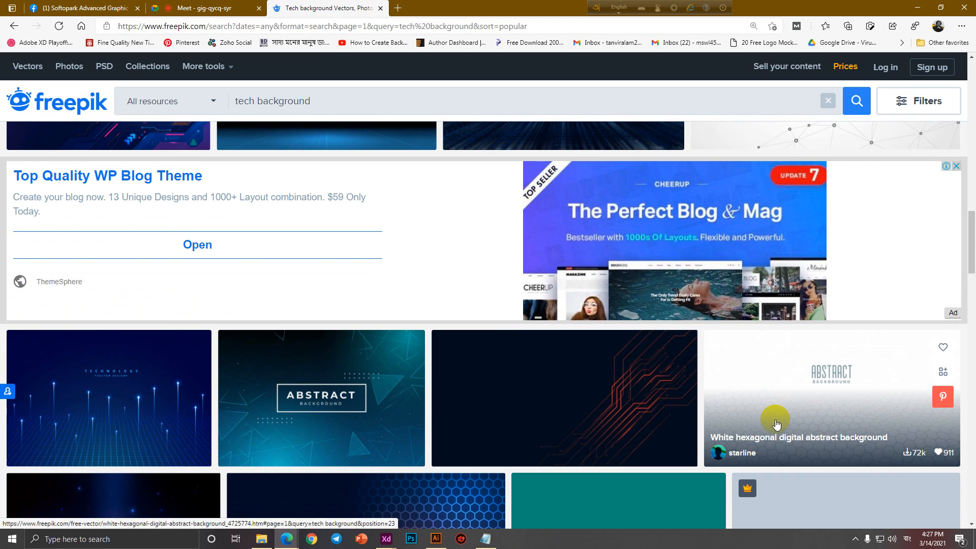
pyautogui.click(865, 423)
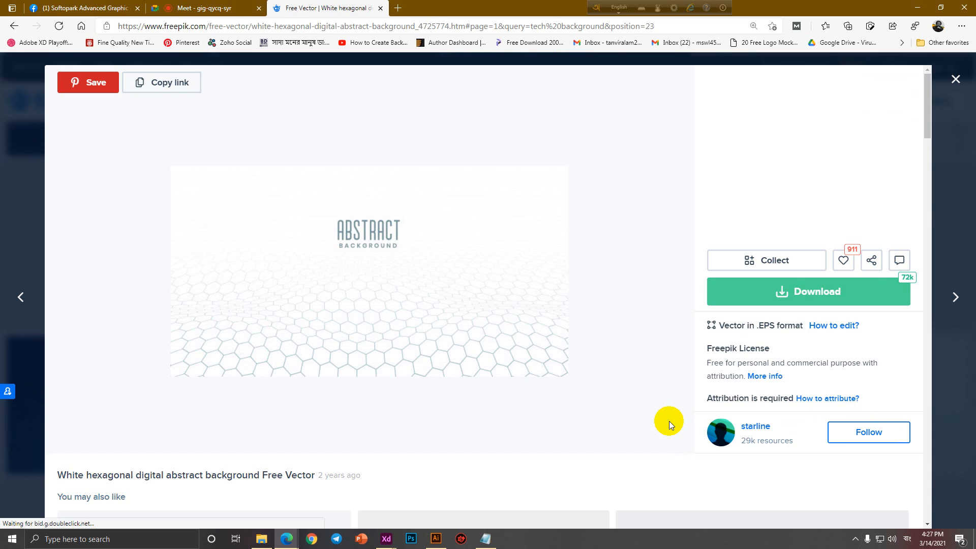
# Download the hexagonal background zip as a free download with attribution, dismissing the overlays.
pyautogui.click(824, 294)
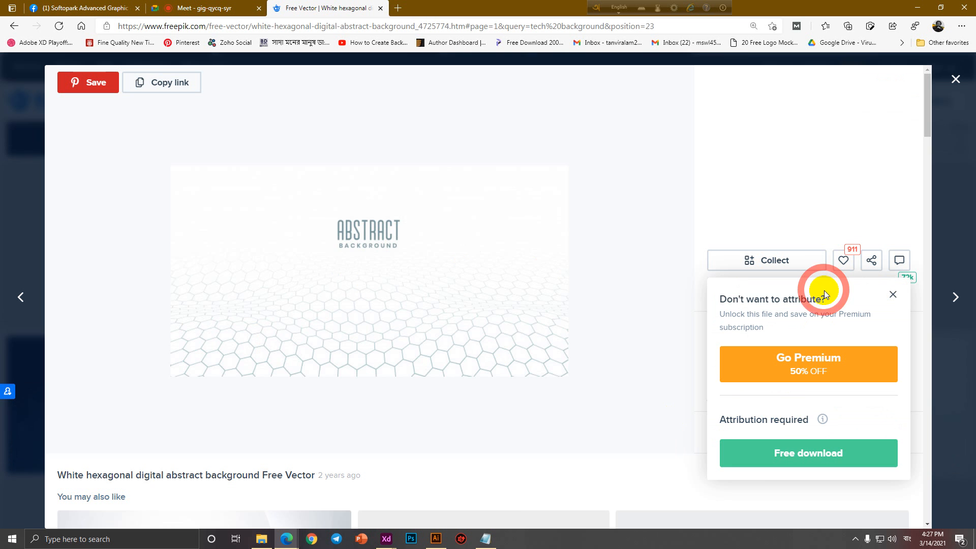
pyautogui.click(801, 448)
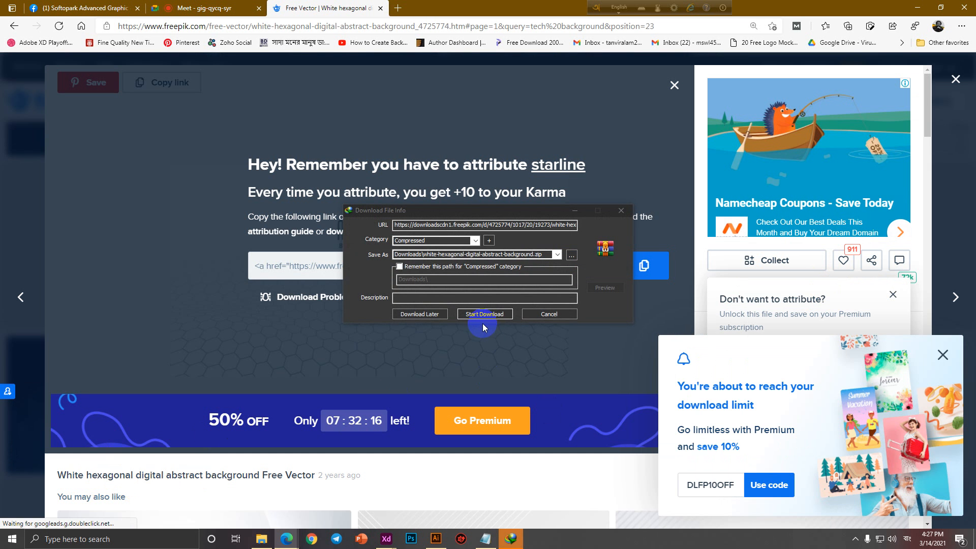
pyautogui.click(484, 316)
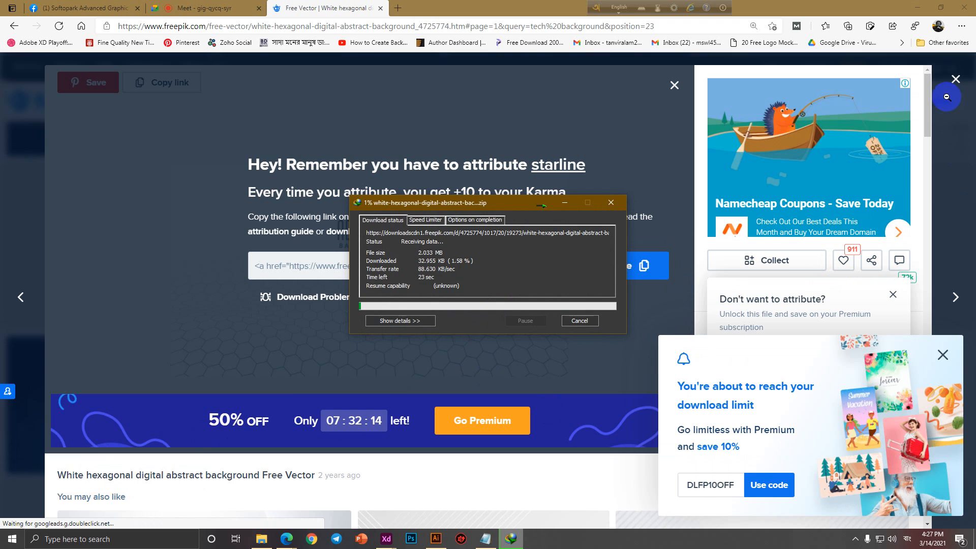
pyautogui.click(956, 80)
pyautogui.click(943, 354)
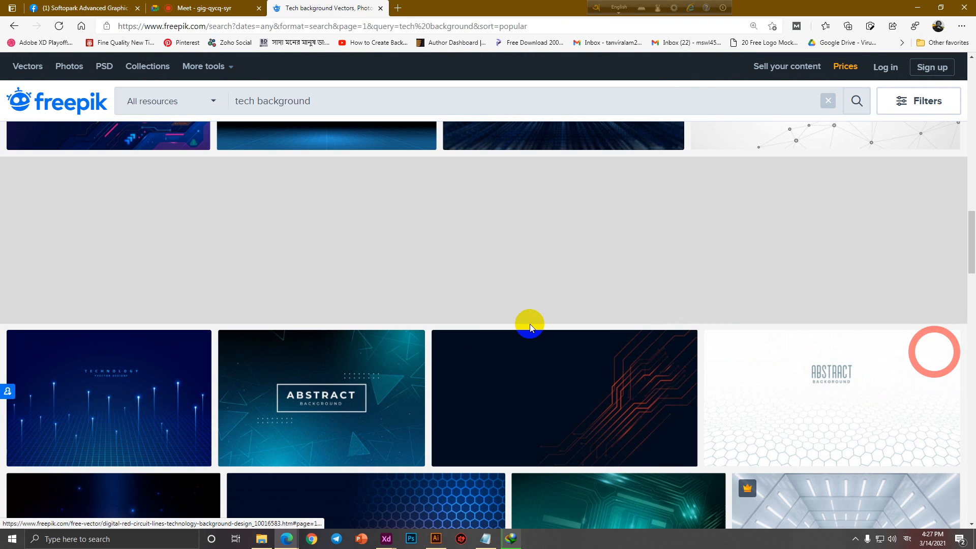
# Show the Downloads folder containing white-hexagonal-digital-abstract-background.zip in File Explorer.
pyautogui.scroll(3, 525, 326)
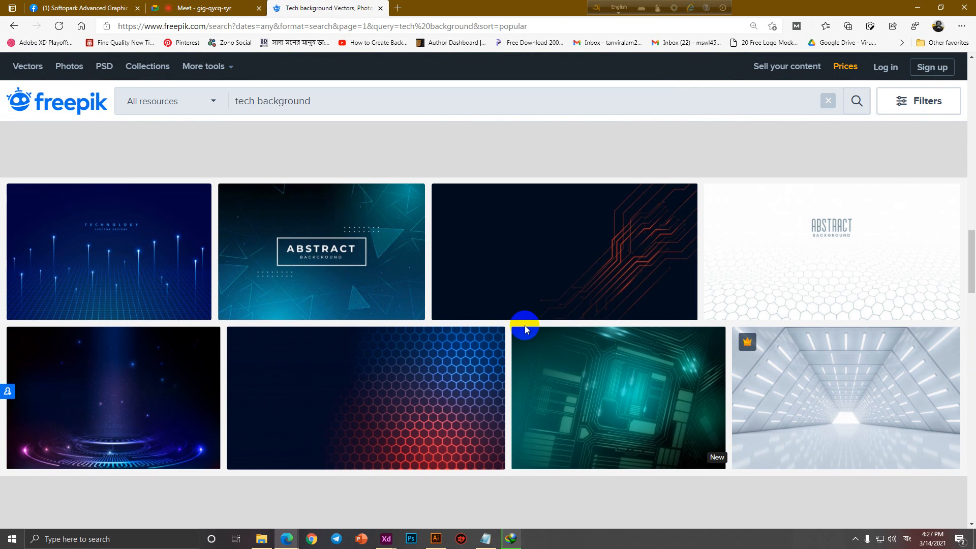
pyautogui.scroll(-4, 524, 325)
pyautogui.scroll(-3, 523, 330)
pyautogui.scroll(-3, 523, 331)
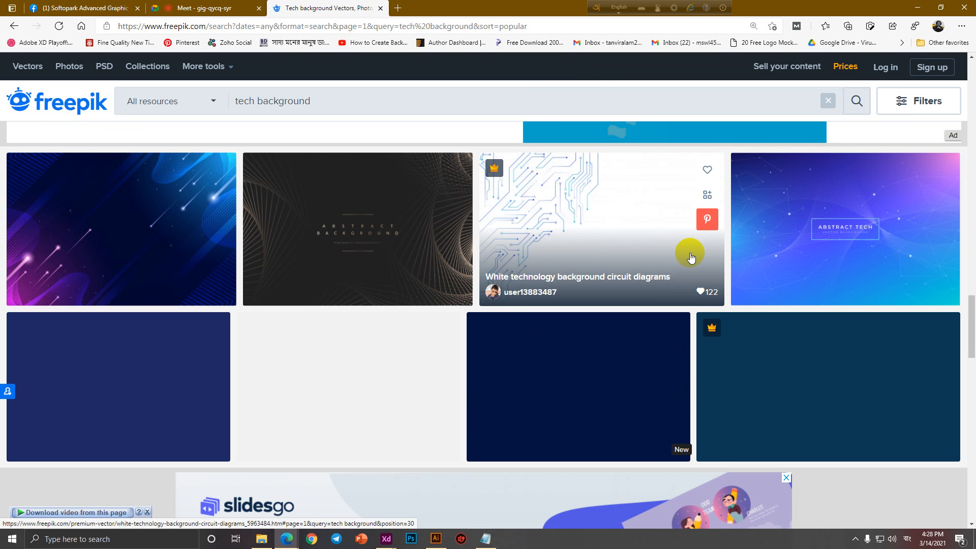
pyautogui.scroll(-7, 690, 257)
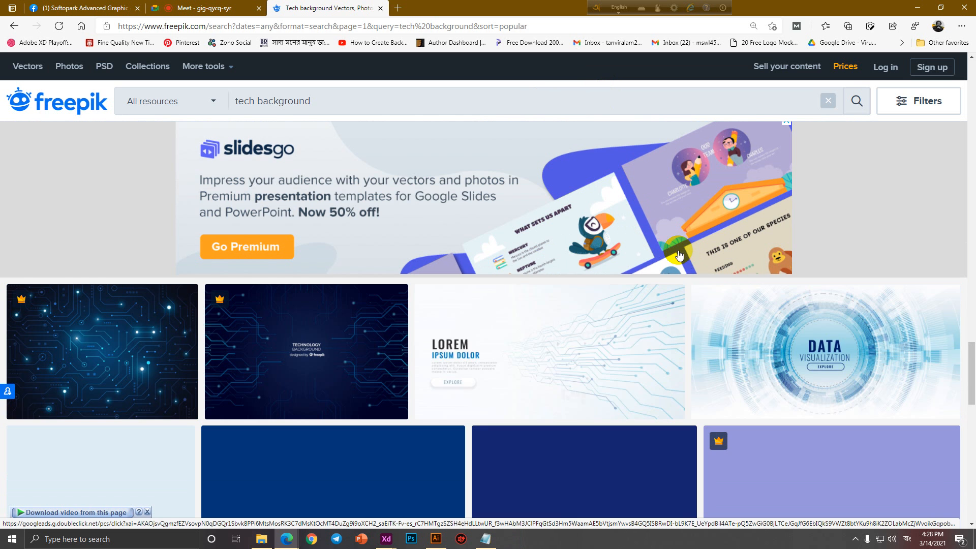
pyautogui.click(269, 546)
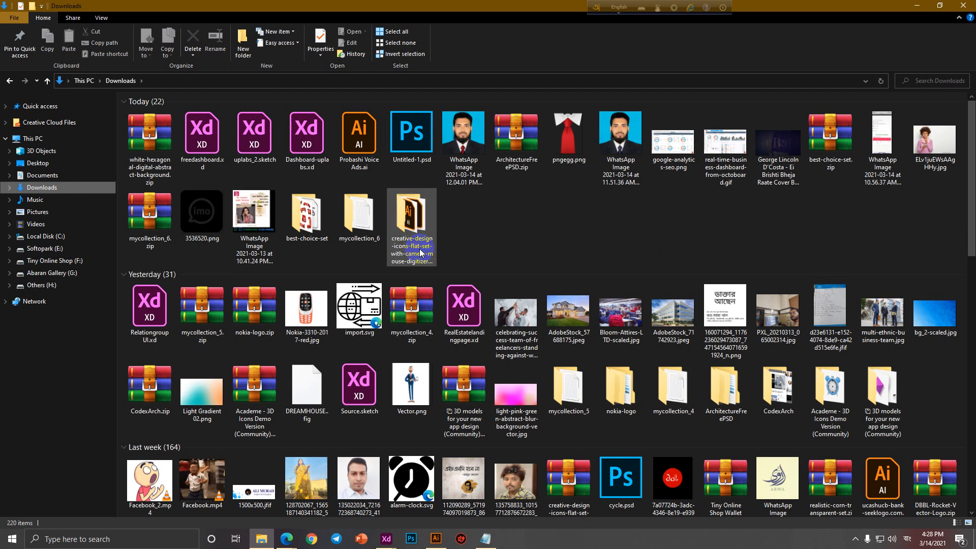
# Extract the hexagon background zip into its own folder and open 19273.eps from it.
pyautogui.rightClick(153, 145)
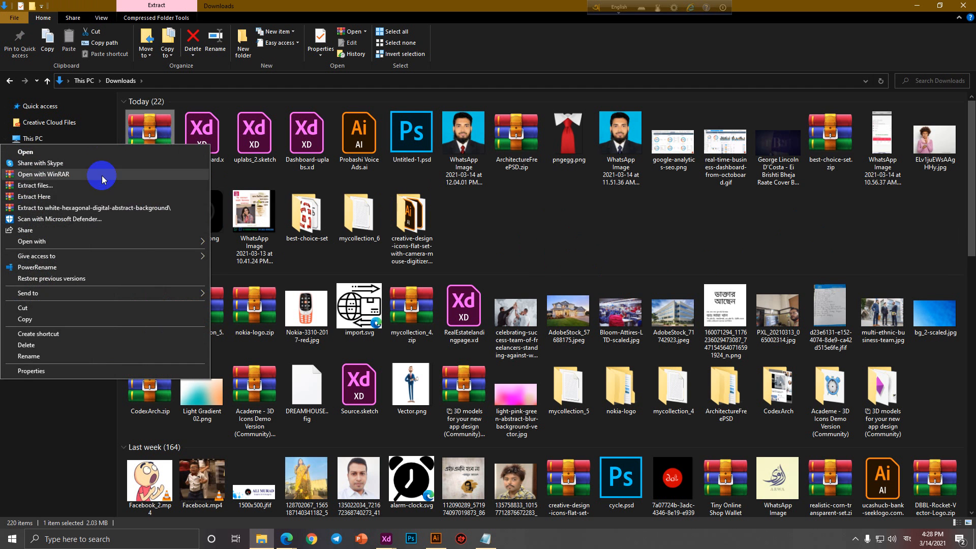
pyautogui.click(101, 209)
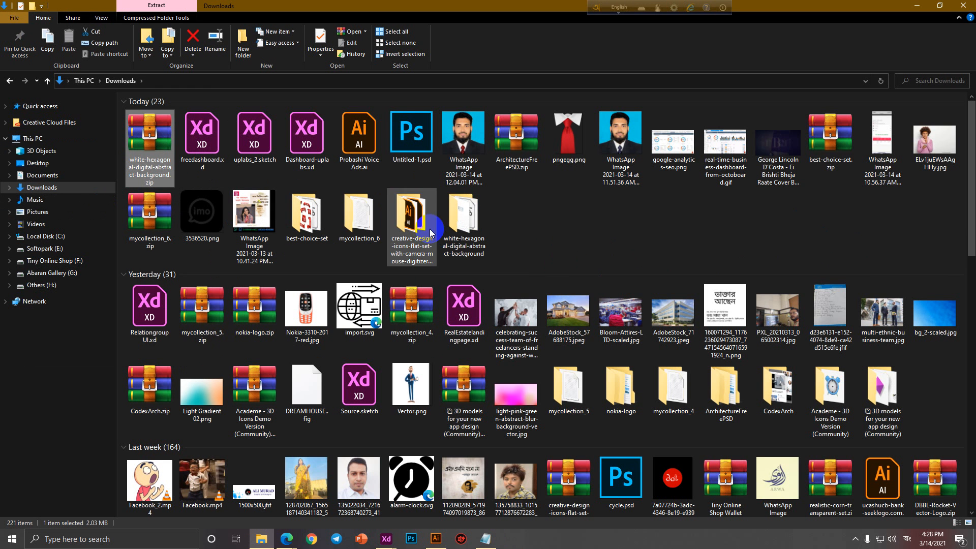
pyautogui.doubleClick(450, 227)
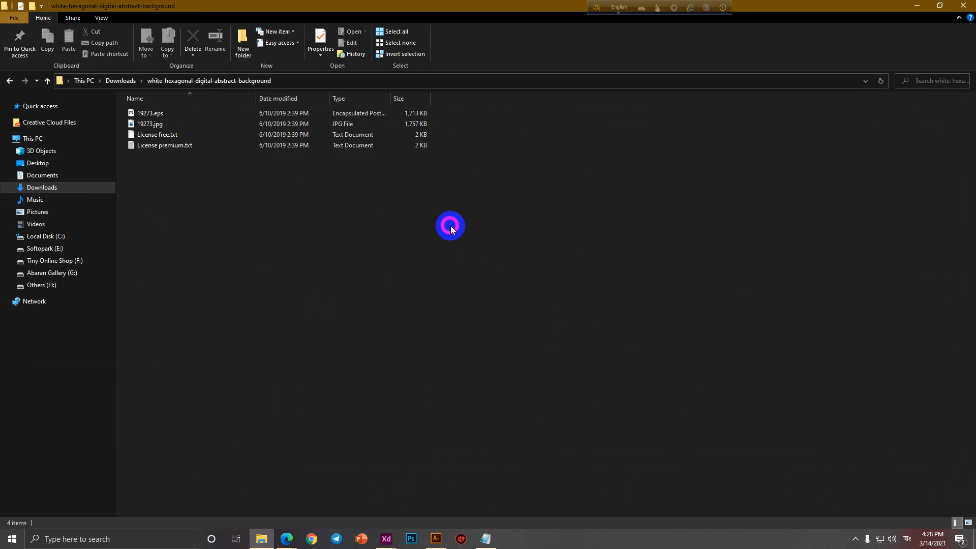
pyautogui.click(154, 114)
pyautogui.doubleClick(153, 114)
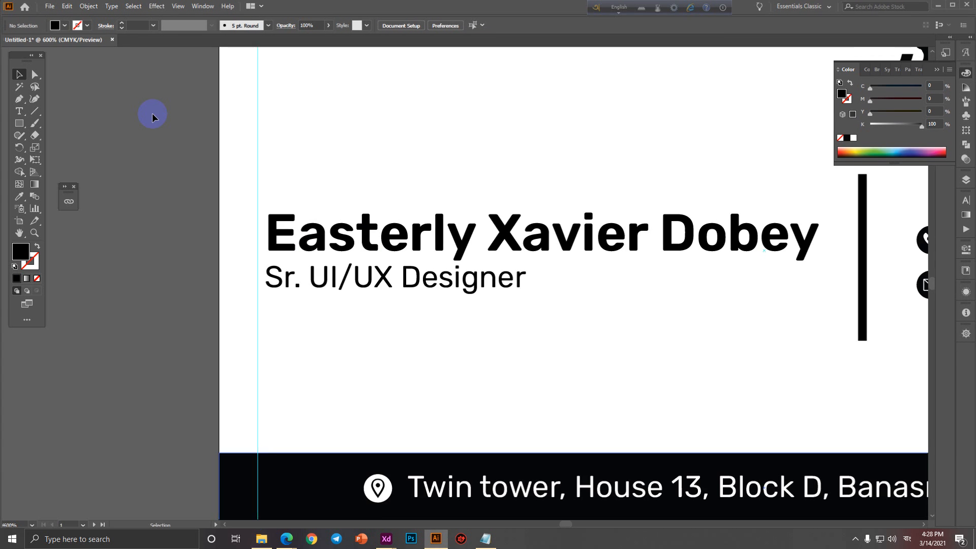
# Ungroup the 19273.eps hexagon artwork and delete its ABSTRACT BACKGROUND text.
pyautogui.moveTo(515, 310); pyautogui.dragTo(476, 265)
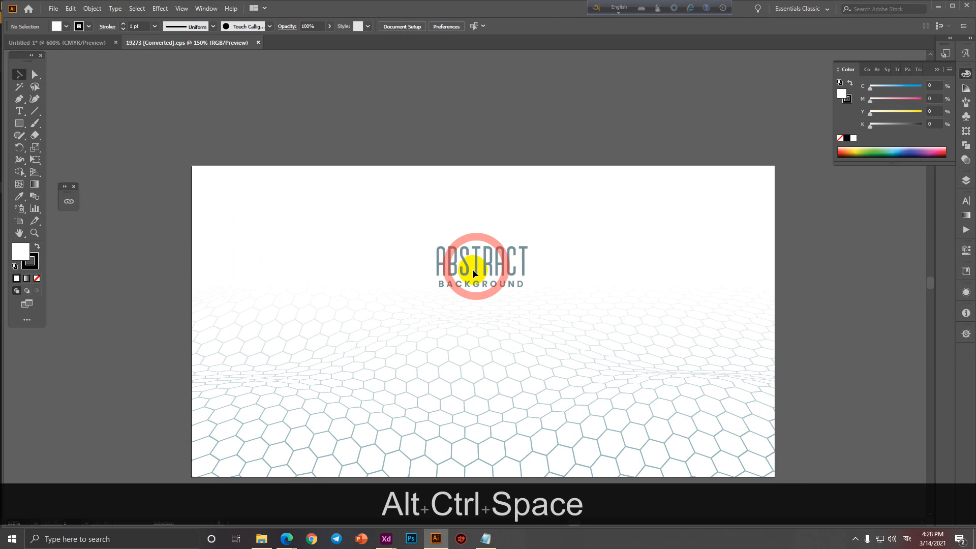
pyautogui.click(464, 266)
pyautogui.rightClick(466, 271)
pyautogui.click(496, 354)
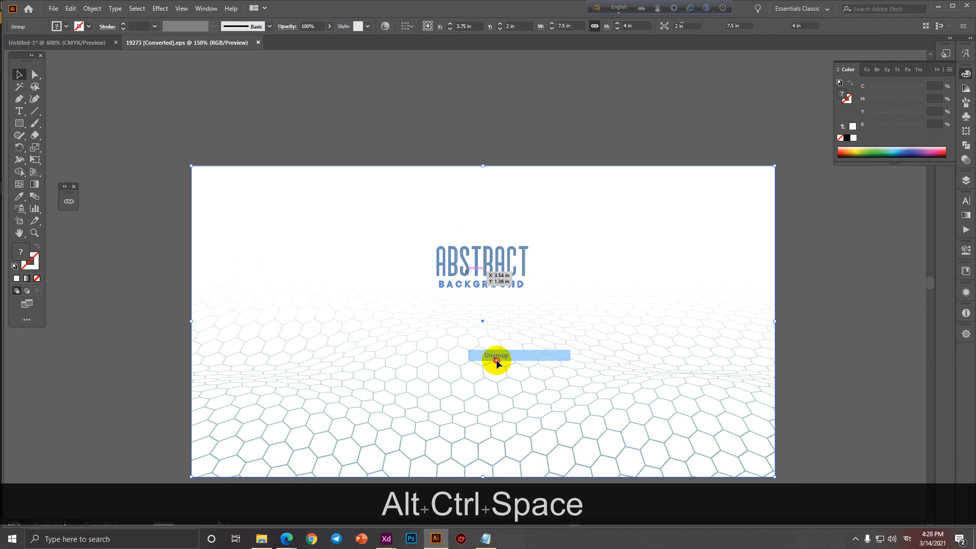
pyautogui.rightClick(493, 273)
pyautogui.click(857, 355)
pyautogui.click(514, 270)
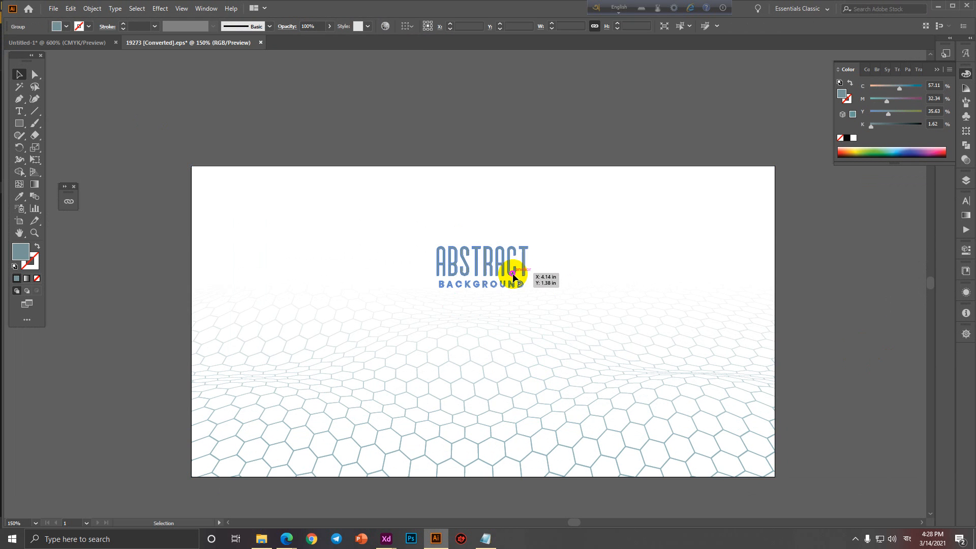
pyautogui.press('Delete')
# Cut the hexagon pattern and paste it into the Untitled-1 business card document.
pyautogui.hotkey('ctrl', 'alt', '0')
pyautogui.click(475, 311)
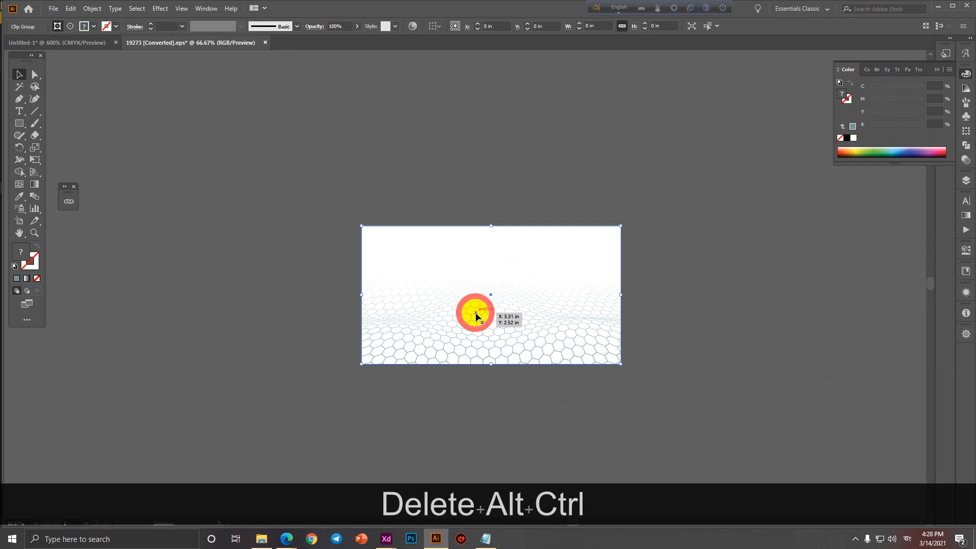
pyautogui.hotkey('ctrl', 'x')
pyautogui.click(75, 42)
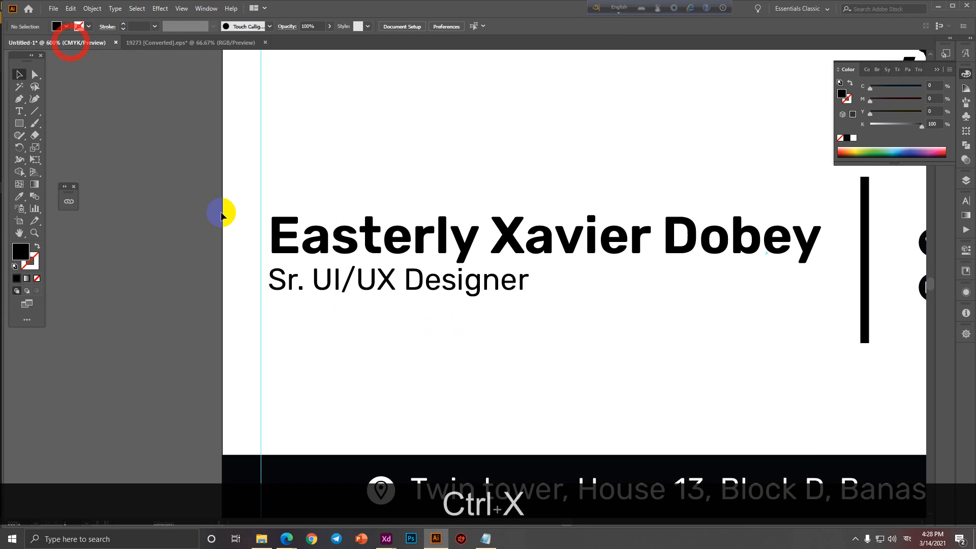
pyautogui.scroll(-5, 409, 345)
pyautogui.hotkey('ctrl', 'v')
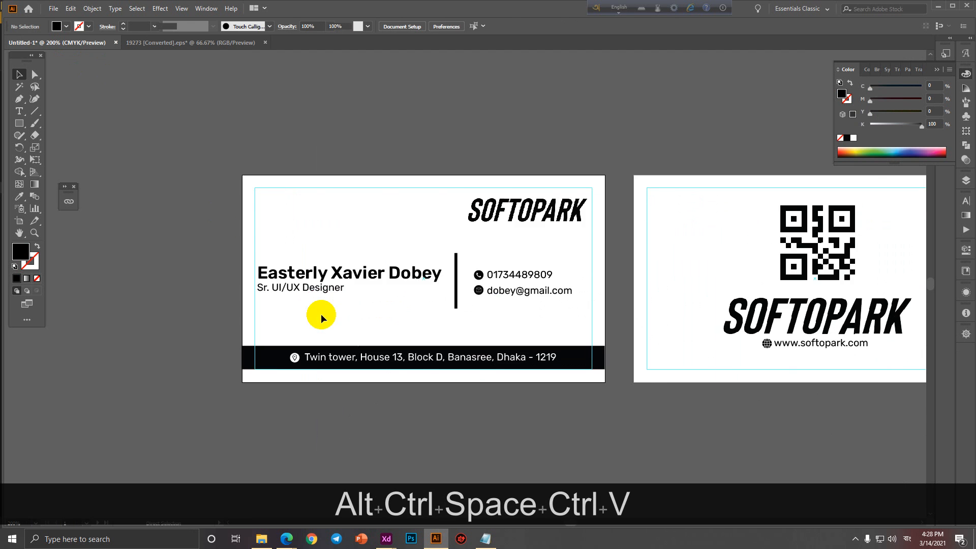
# Send the pasted hexagon pattern behind the cards and scale it over the front card.
pyautogui.keyDown('ctrl'); pyautogui.keyDown('alt'); pyautogui.click(440, 312); pyautogui.keyUp('alt'); pyautogui.keyUp('ctrl')
pyautogui.rightClick(440, 315)
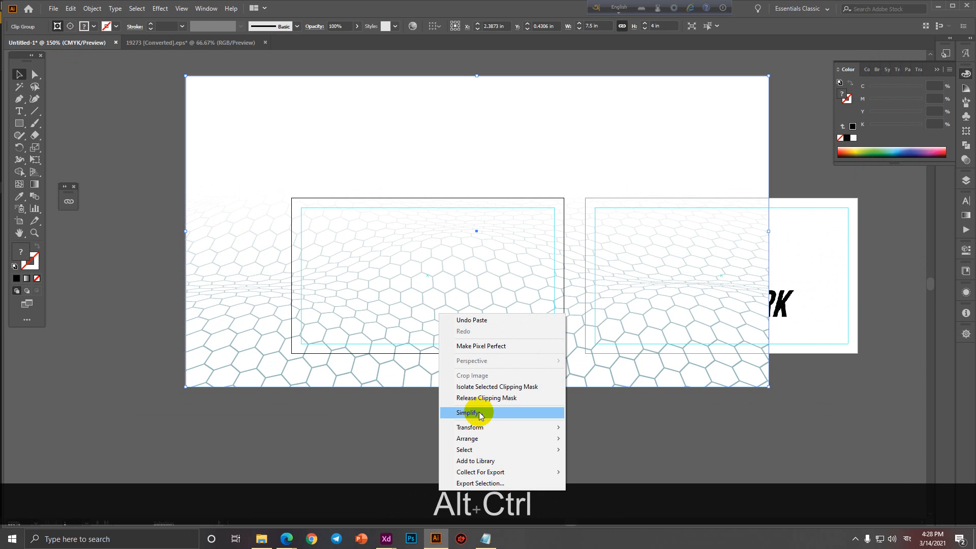
pyautogui.moveTo(485, 427)
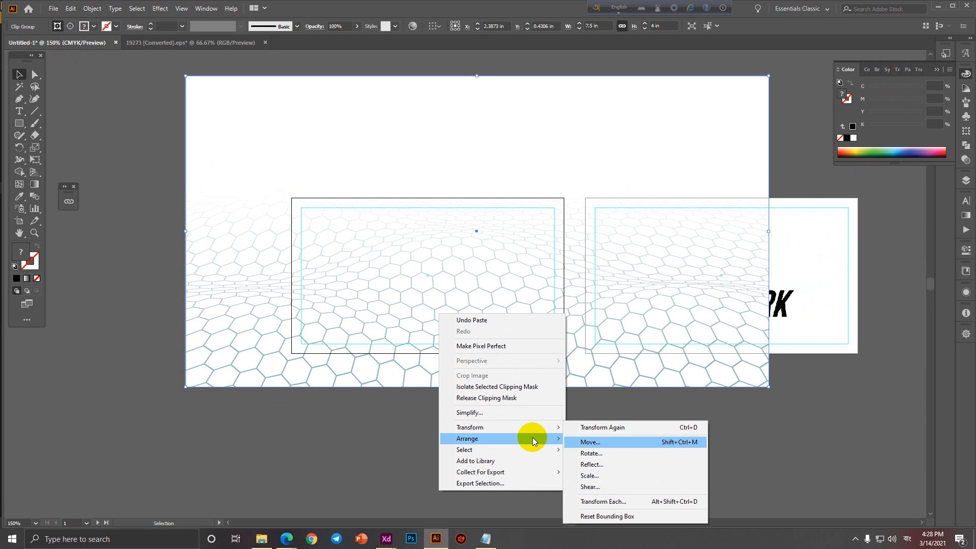
pyautogui.click(583, 473)
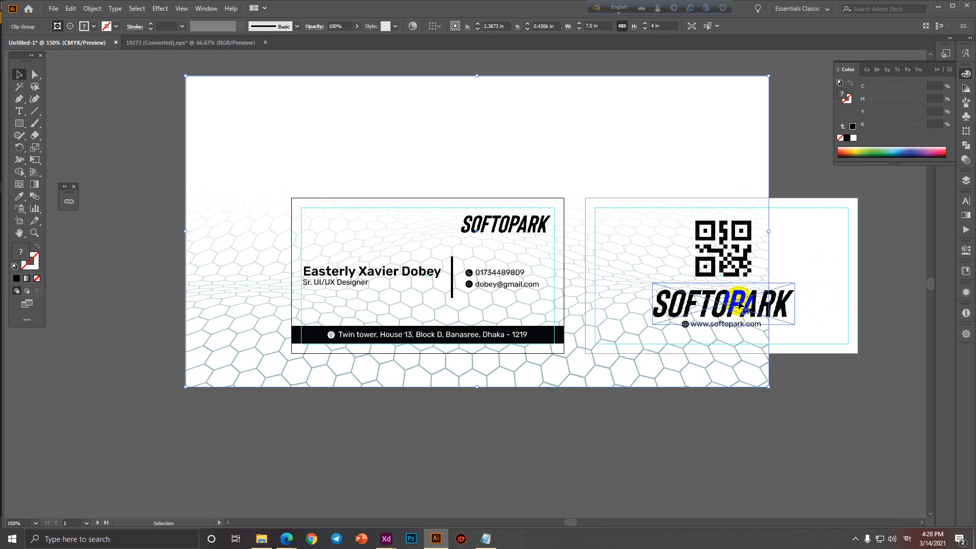
pyautogui.moveTo(769, 232); pyautogui.dragTo(564, 243)
pyautogui.moveTo(392, 277); pyautogui.dragTo(293, 359)
# Align the hexagon background's top edge with the front card's top edge.
pyautogui.scroll(1, 387, 339)
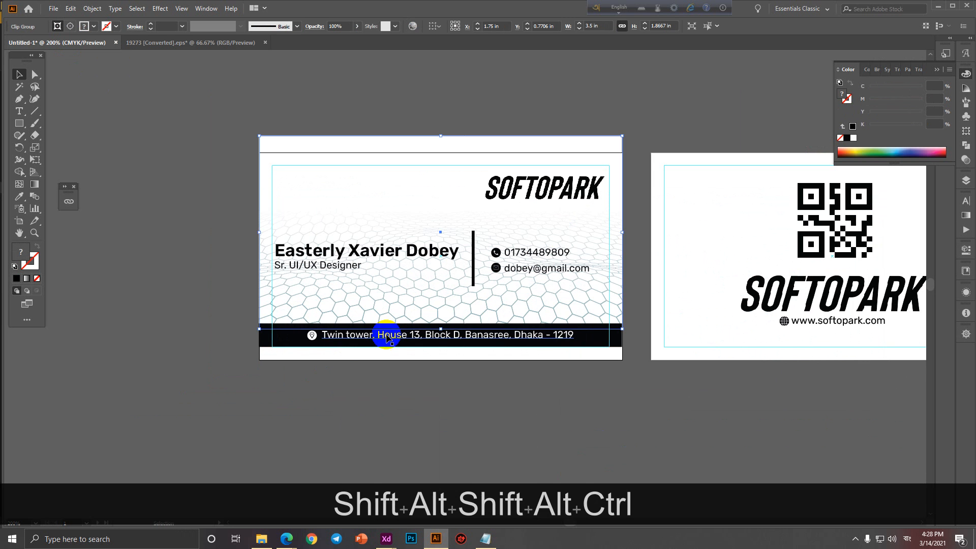
pyautogui.hotkey('ctrl', 'Down')
pyautogui.hotkey('ctrl', 'Down')
pyautogui.hotkey('ctrl', 'Down')
pyautogui.hotkey('ctrl', 'Down')
pyautogui.hotkey('ctrl', 'Down')
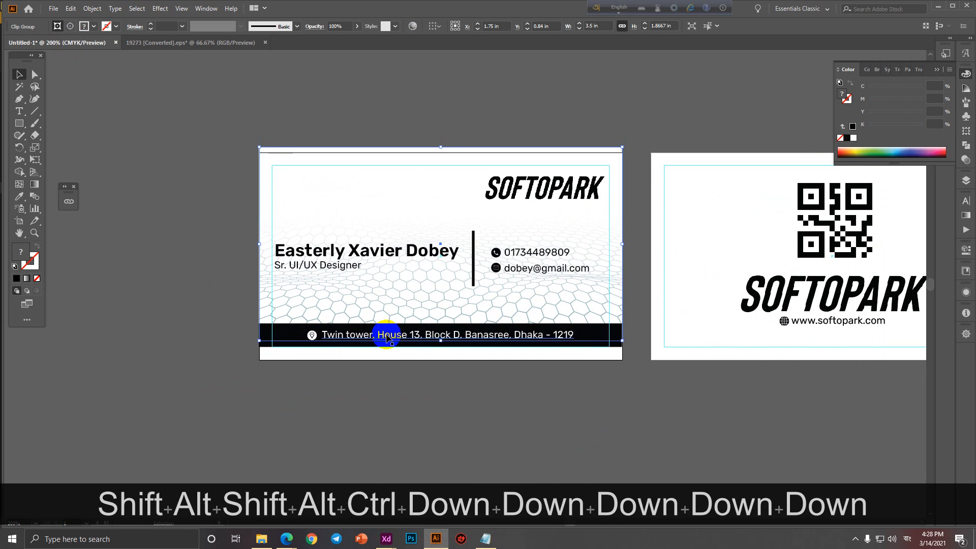
pyautogui.hotkey('ctrl', 'Down')
pyautogui.hotkey('ctrl', 'Down')
pyautogui.scroll(3, 408, 209)
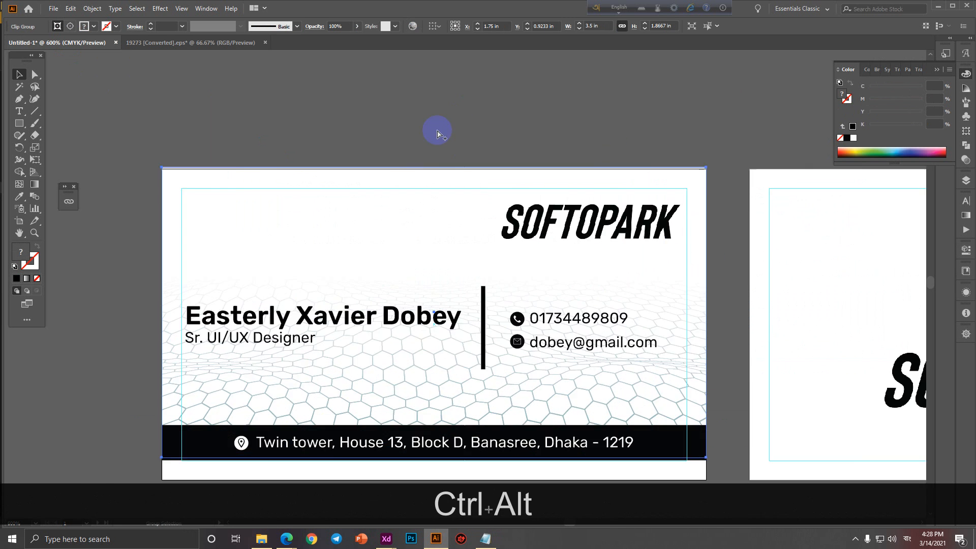
pyautogui.press('Down')
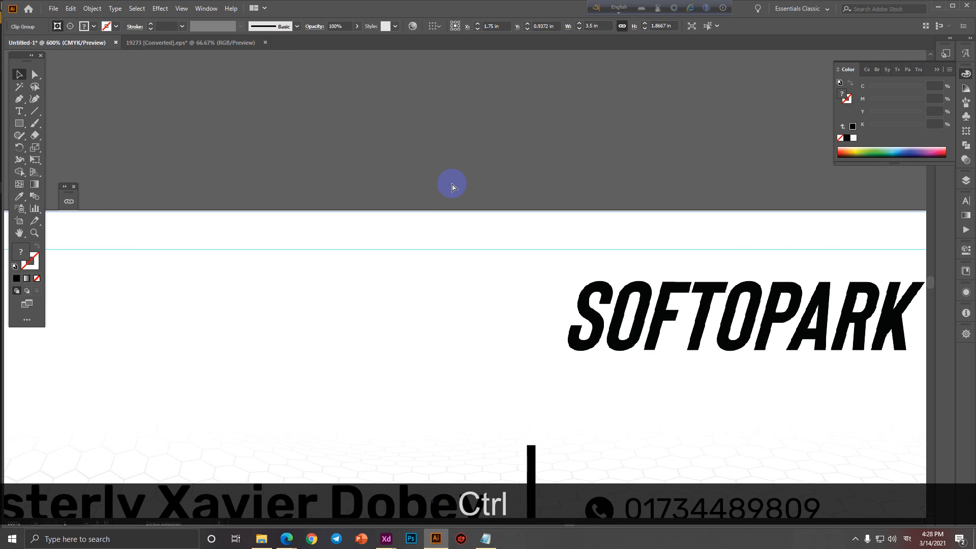
pyautogui.hotkey('ctrl', 'z')
pyautogui.scroll(4, 431, 218)
pyautogui.press('shift')
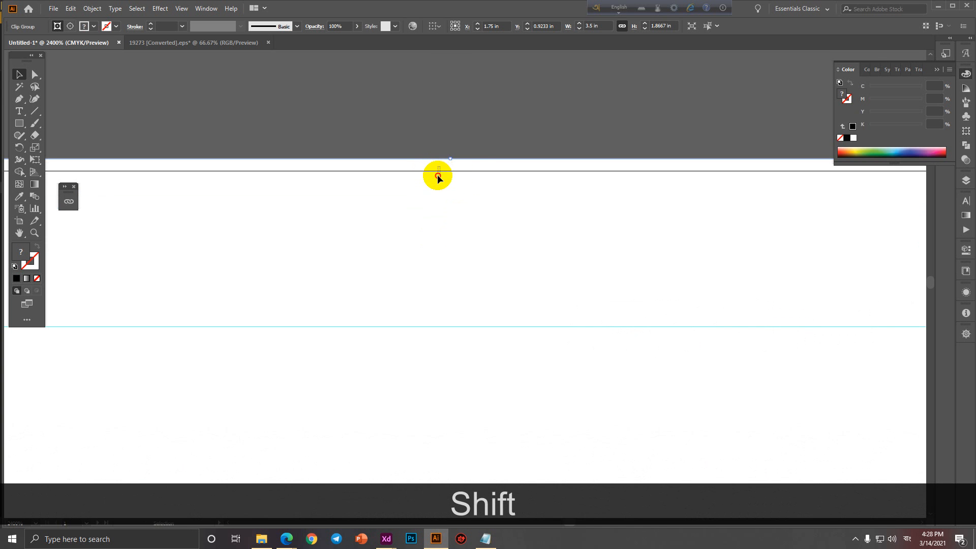
pyautogui.moveTo(459, 160); pyautogui.dragTo(458, 174)
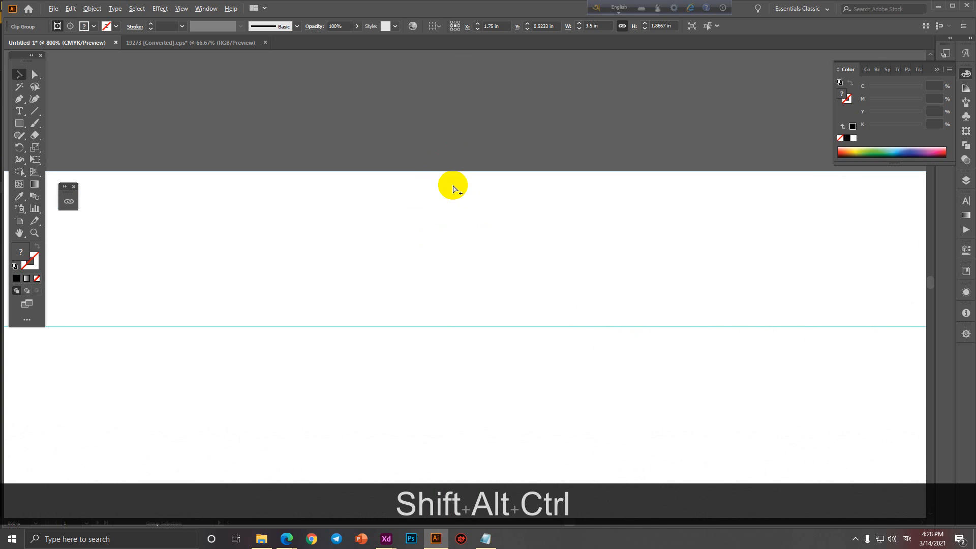
# Stretch the hexagon background down to the front card's bottom edge.
pyautogui.scroll(-6, 453, 186)
pyautogui.moveTo(447, 277); pyautogui.dragTo(445, 180)
pyautogui.scroll(-2, 433, 272)
pyautogui.moveTo(432, 319); pyautogui.dragTo(433, 294)
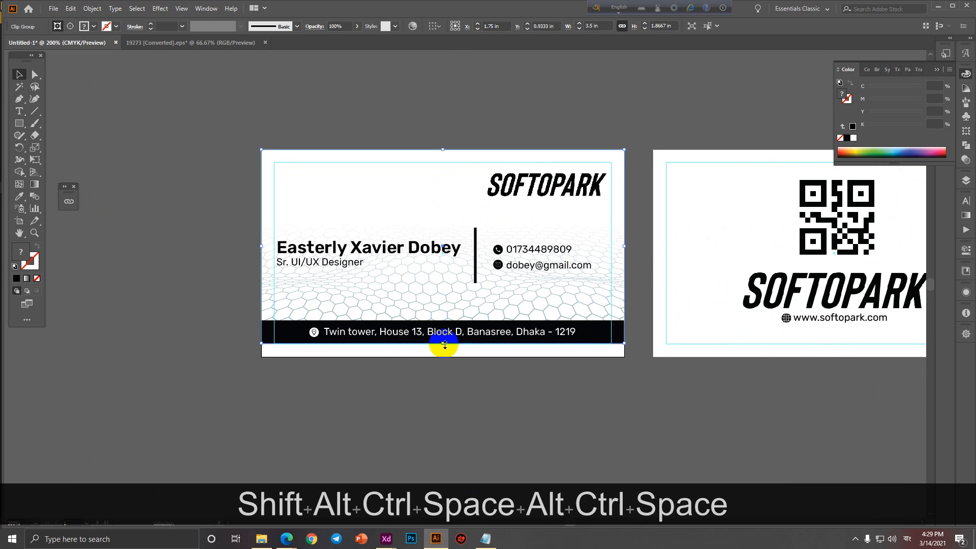
pyautogui.moveTo(445, 344); pyautogui.dragTo(443, 357)
pyautogui.hotkey('ctrl', 'z')
pyautogui.scroll(-2, 444, 356)
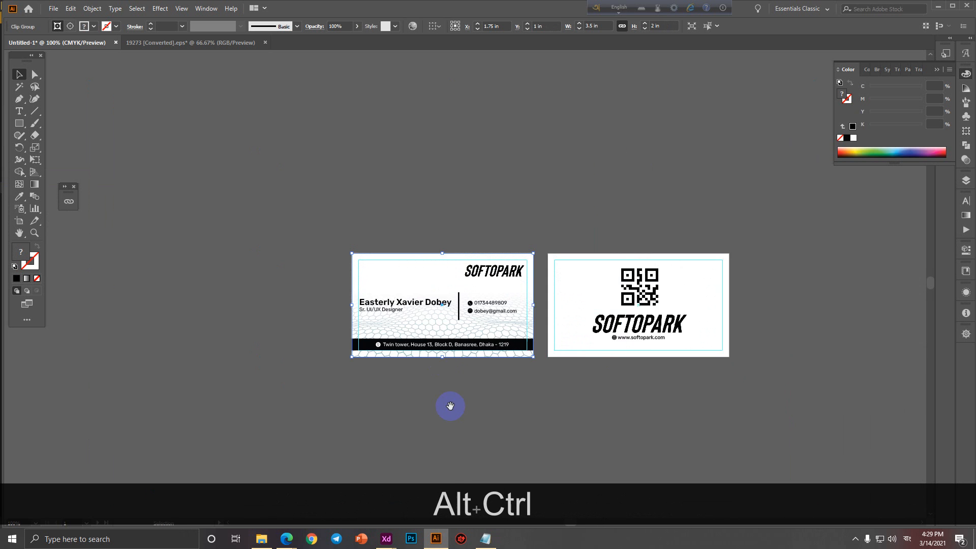
pyautogui.moveTo(452, 408); pyautogui.dragTo(357, 438)
pyautogui.scroll(2, 362, 388)
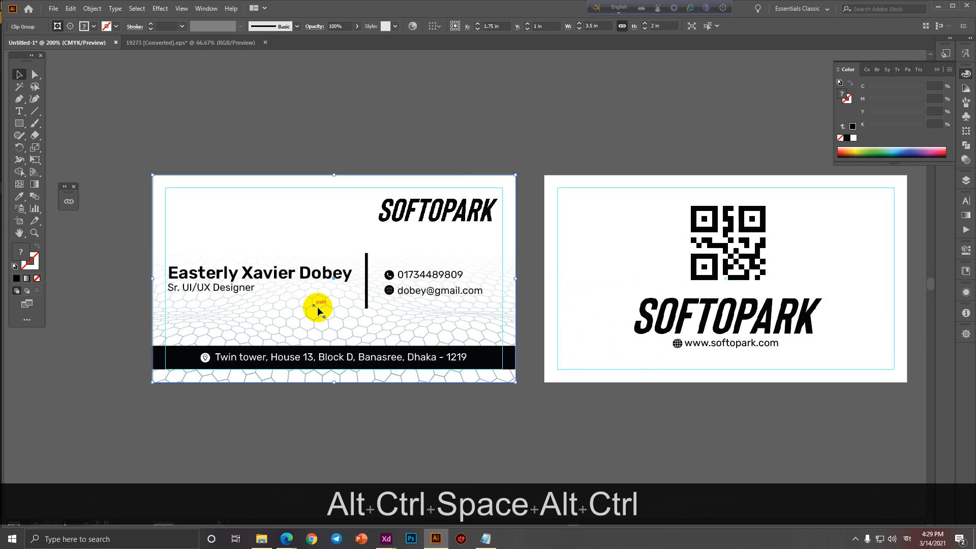
# Set the front card's hexagon background to 50% opacity.
pyautogui.click(337, 26)
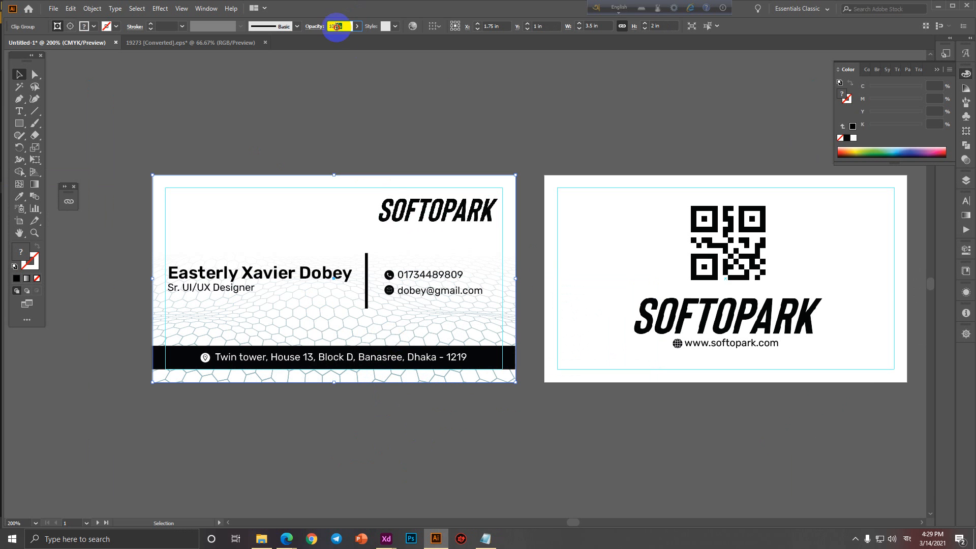
pyautogui.write('50')
pyautogui.press('Return')
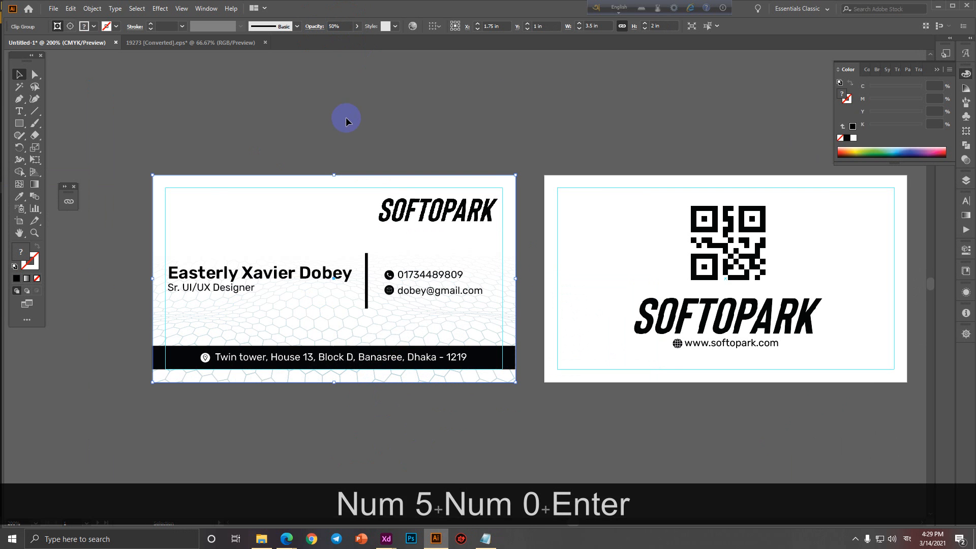
# Place a copy of the hexagon background on the back card, rotated 180°.
pyautogui.keyDown('ctrl'); pyautogui.keyDown('alt'); pyautogui.click(346, 117); pyautogui.keyUp('alt'); pyautogui.keyUp('ctrl')
pyautogui.moveTo(276, 245); pyautogui.dragTo(475, 244)
pyautogui.moveTo(388, 275); pyautogui.dragTo(681, 286)
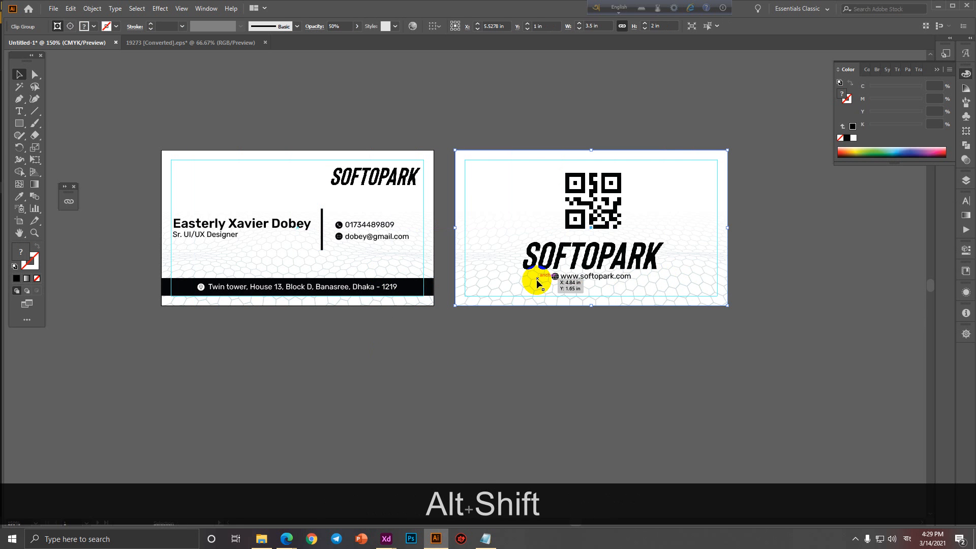
pyautogui.moveTo(734, 148); pyautogui.dragTo(481, 299)
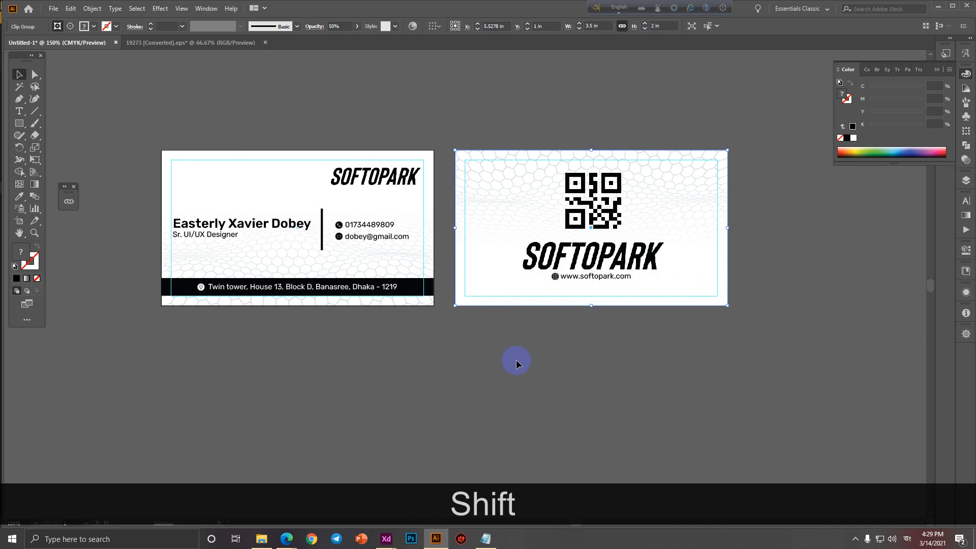
pyautogui.click(517, 359)
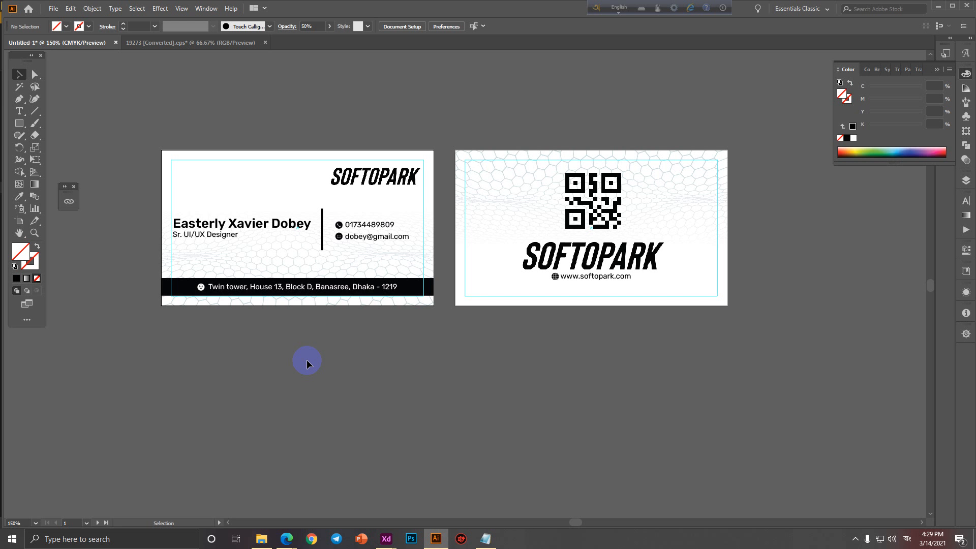
# Switch to 19273.eps and undo edits to restore its ABSTRACT text and hexagon pattern.
pyautogui.click(234, 42)
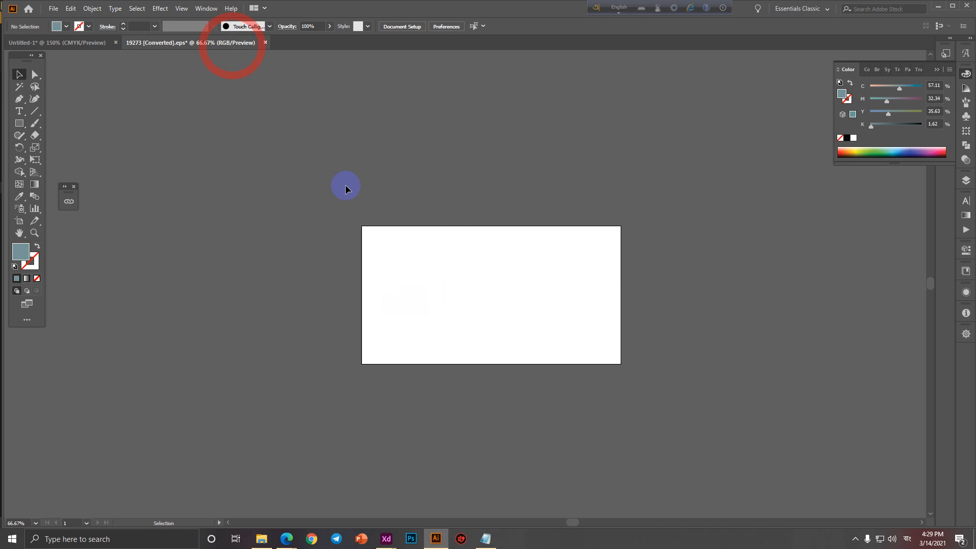
pyautogui.hotkey('ctrl', 'z')
pyautogui.hotkey('ctrl', 'z')
pyautogui.click(730, 364)
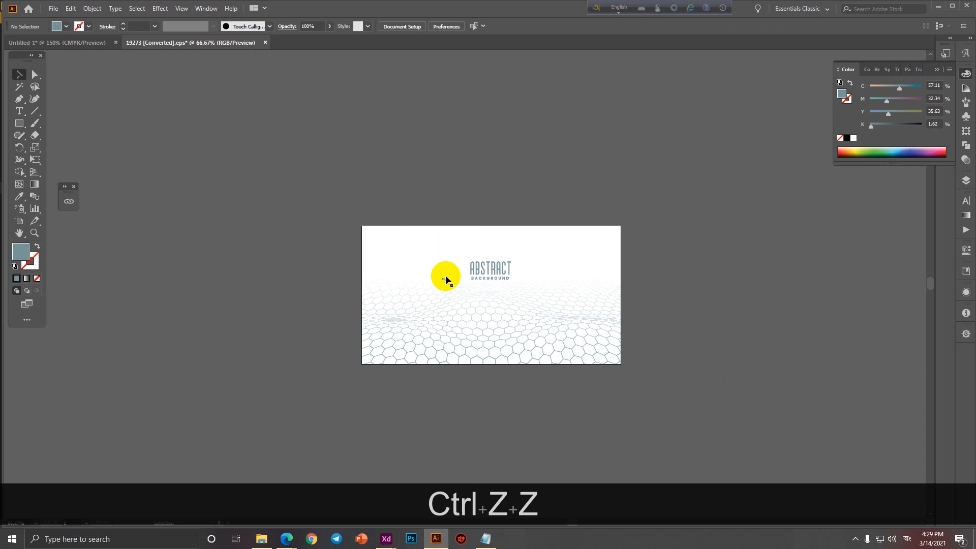
pyautogui.click(497, 280)
pyautogui.scroll(2, 498, 281)
pyautogui.hotkey('ctrl', 'z')
pyautogui.click(811, 346)
pyautogui.scroll(-2, 811, 346)
pyautogui.moveTo(817, 356); pyautogui.dragTo(534, 314)
# Try ungrouping the 19273 artwork to isolate the ABSTRACT title, then undo it.
pyautogui.click(427, 298)
pyautogui.scroll(2, 414, 294)
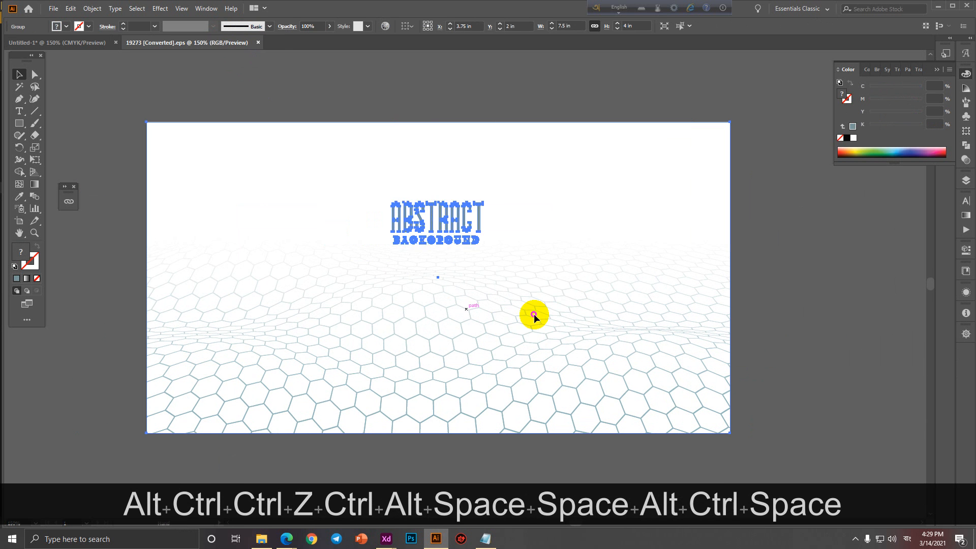
pyautogui.click(846, 320)
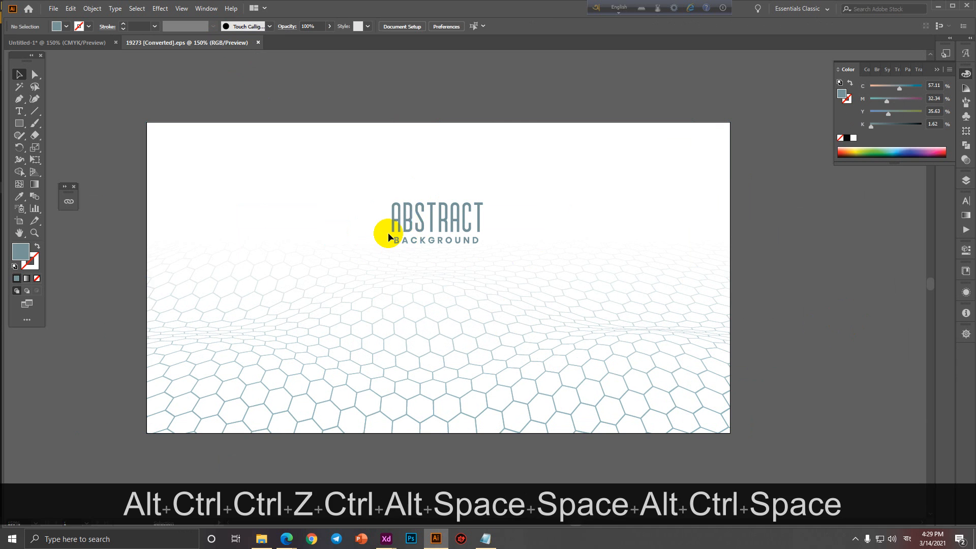
pyautogui.click(421, 232)
pyautogui.click(879, 327)
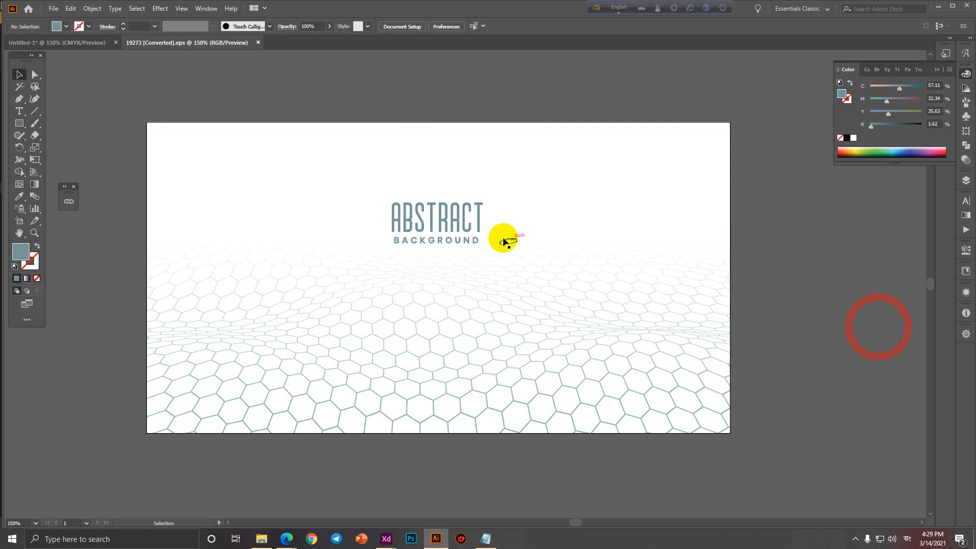
pyautogui.click(459, 231)
pyautogui.rightClick(460, 232)
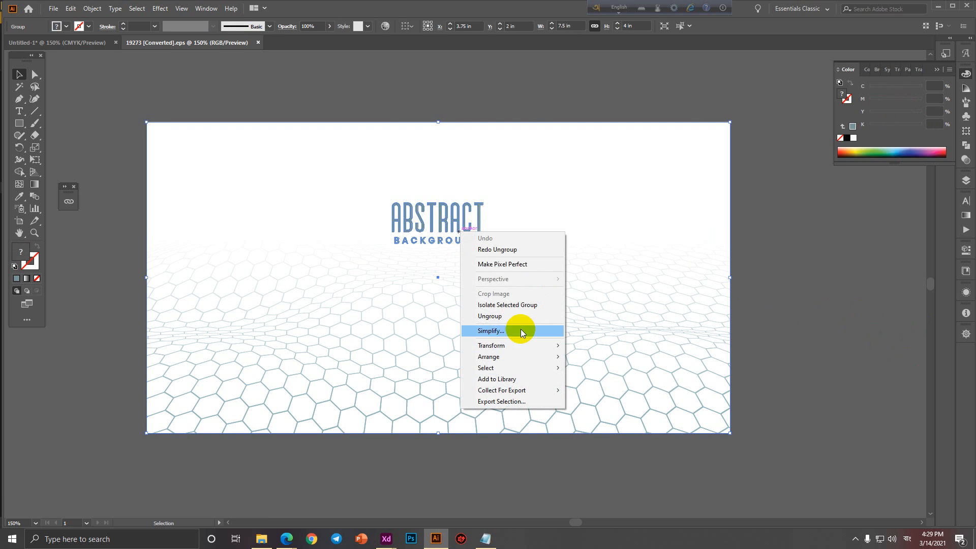
pyautogui.click(505, 317)
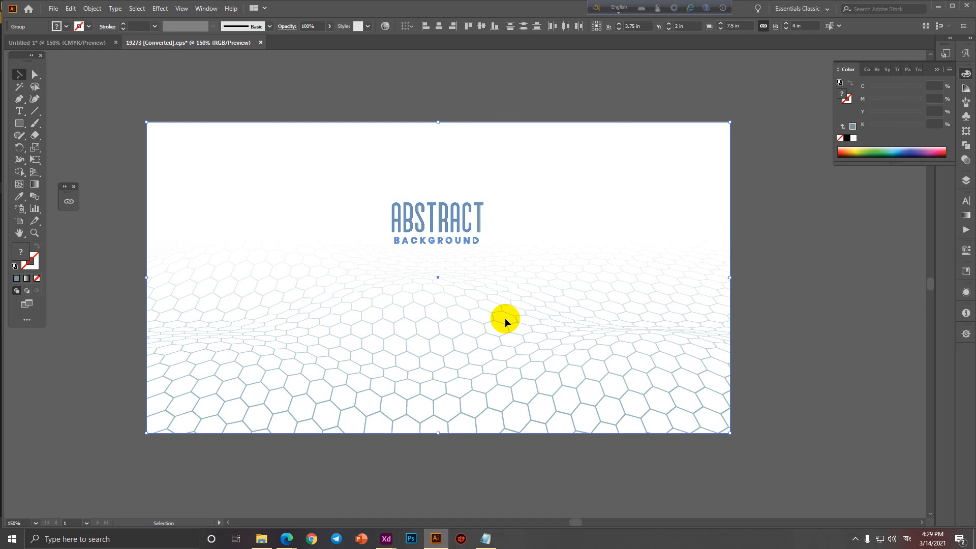
pyautogui.click(800, 383)
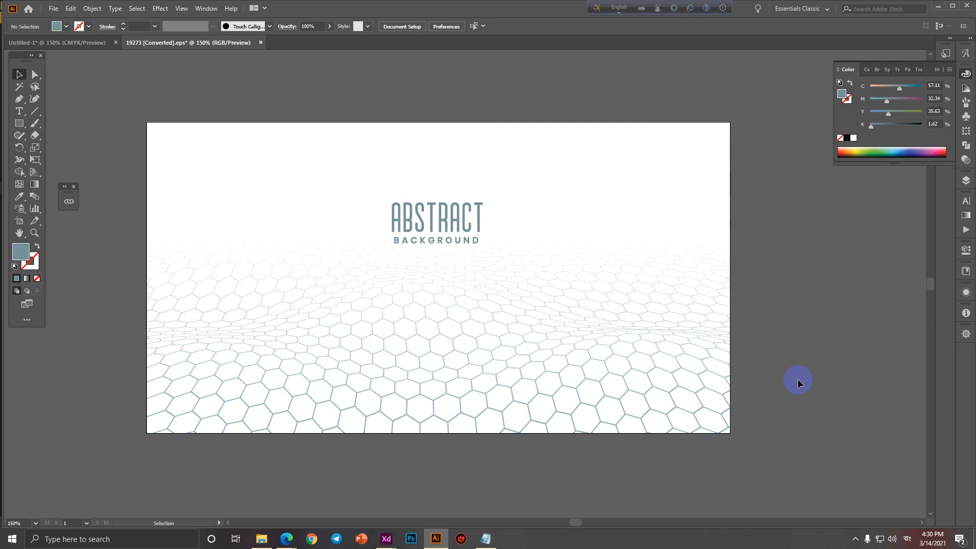
pyautogui.click(432, 228)
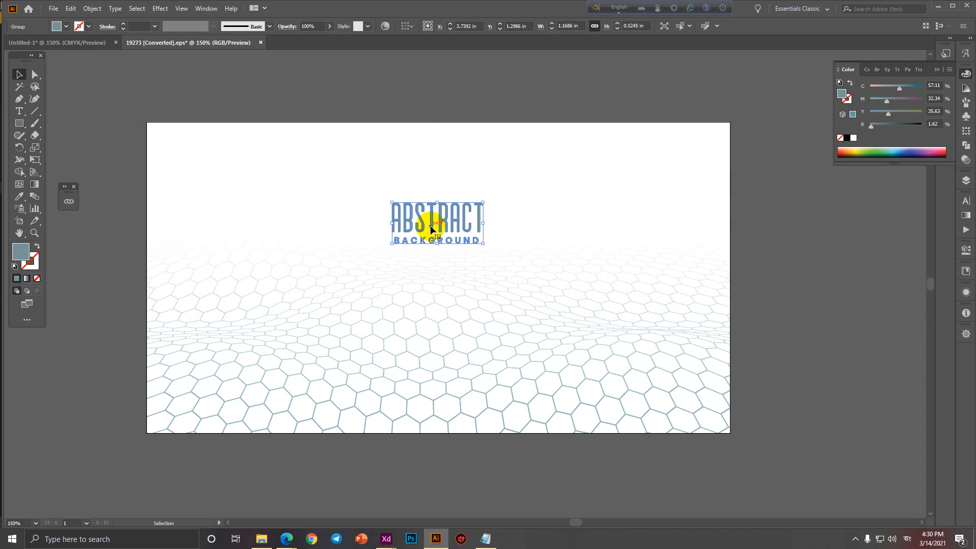
pyautogui.hotkey('ctrl', 'z')
# Ungroup the artwork and delete a selection, then restore it with undo.
pyautogui.click(786, 355)
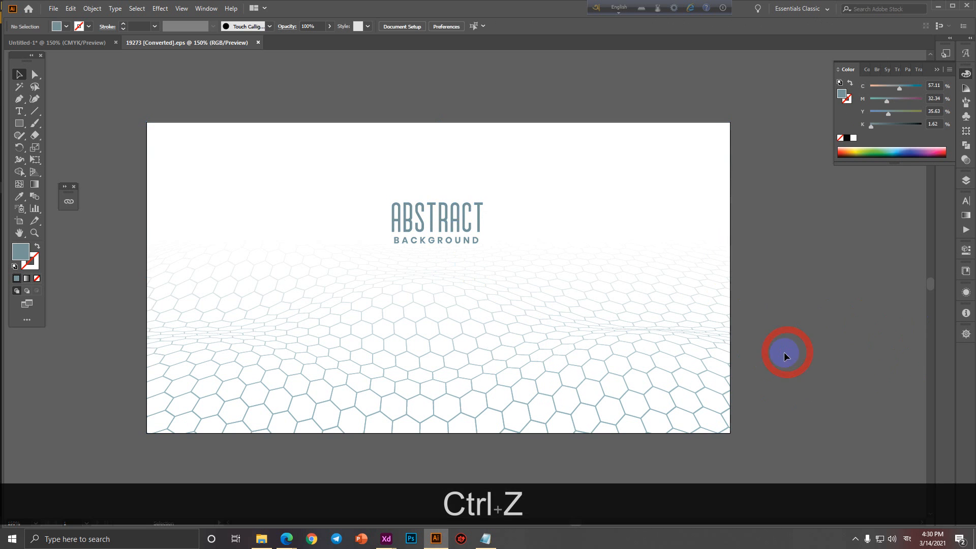
pyautogui.click(446, 222)
pyautogui.rightClick(447, 221)
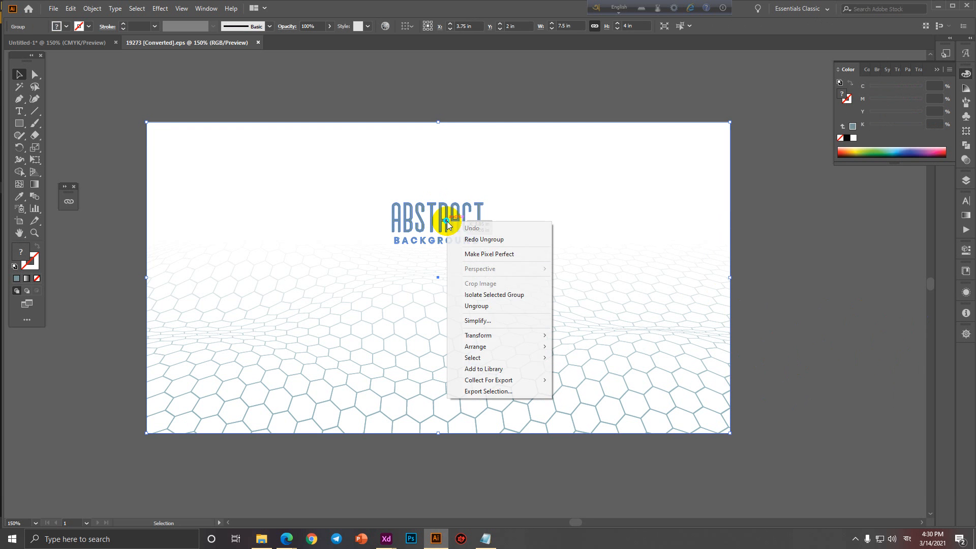
pyautogui.click(477, 306)
pyautogui.press('Delete')
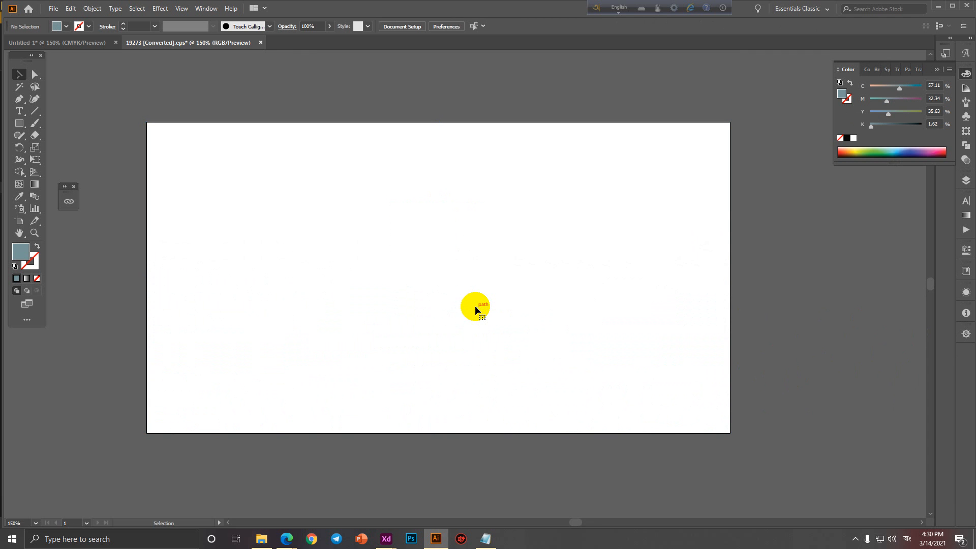
pyautogui.hotkey('ctrl', 'z')
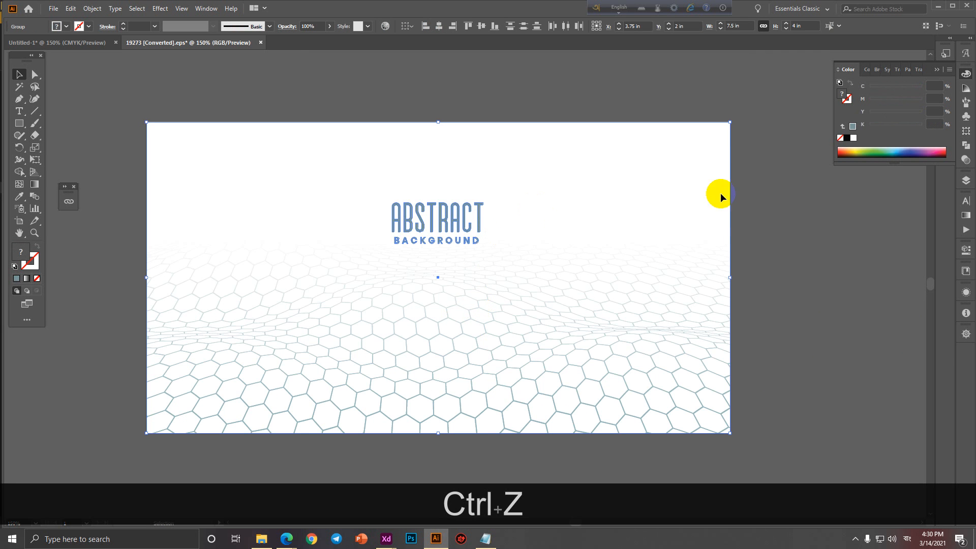
# Ungroup the artwork again and delete the ABSTRACT BACKGROUND text.
pyautogui.rightClick(440, 215)
pyautogui.click(481, 291)
pyautogui.click(829, 291)
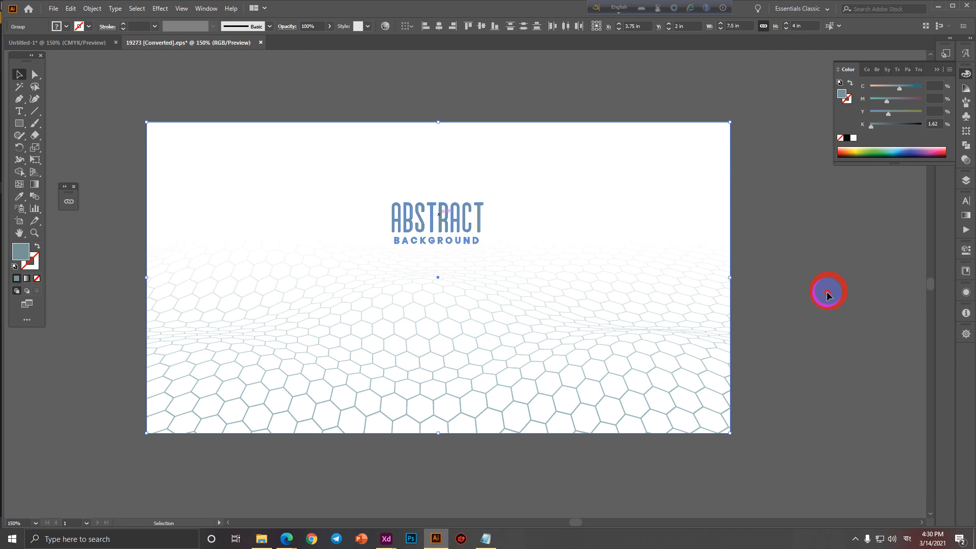
pyautogui.click(478, 229)
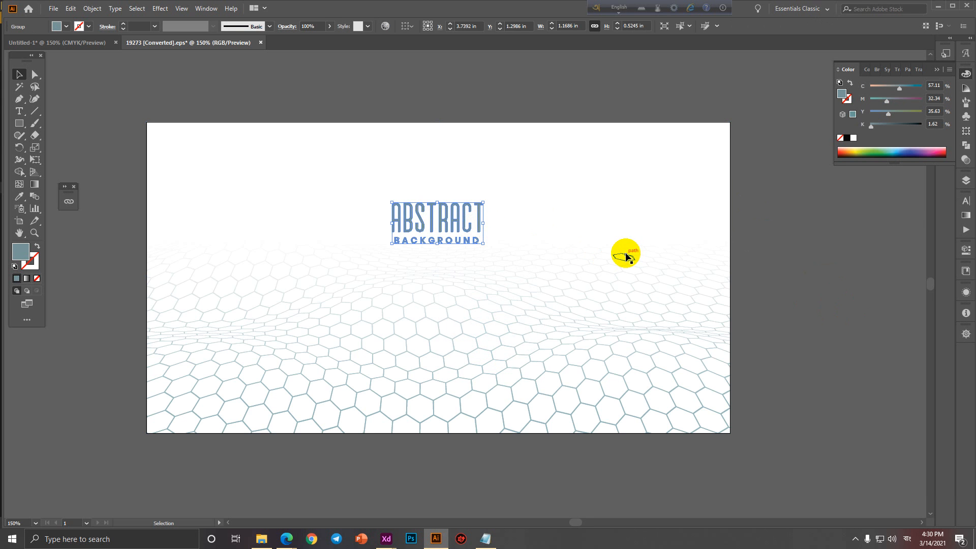
pyautogui.press('Delete')
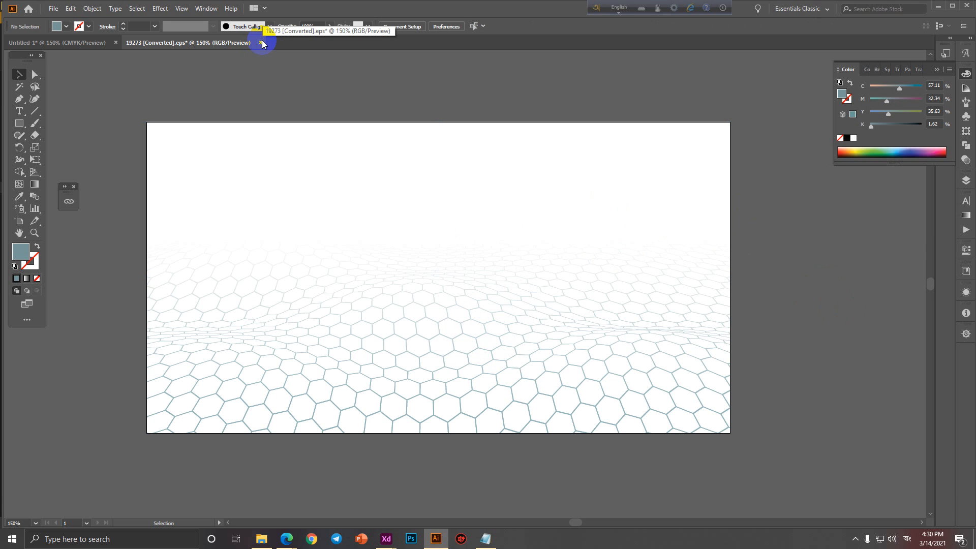
# Close the 19273 [Converted].eps document without saving changes.
pyautogui.click(434, 311)
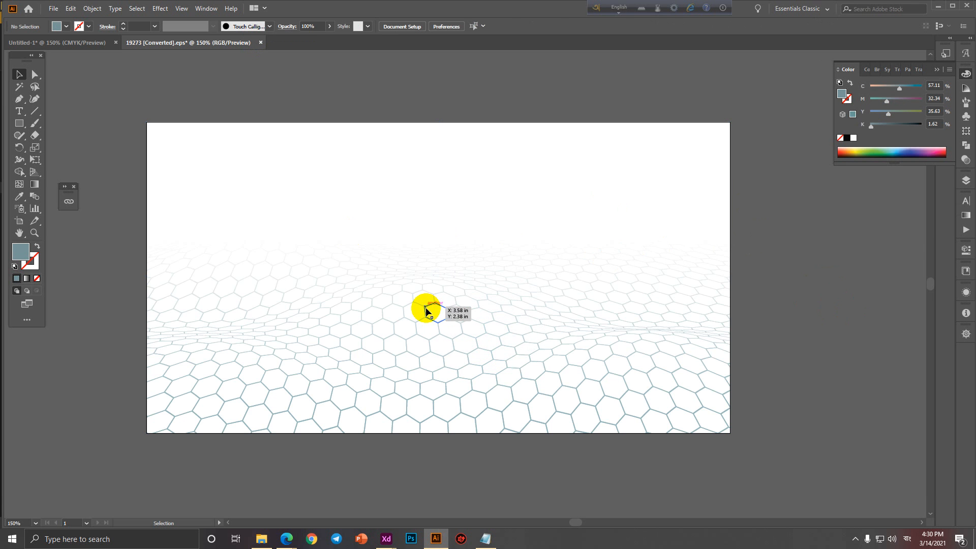
pyautogui.click(426, 312)
pyautogui.click(261, 43)
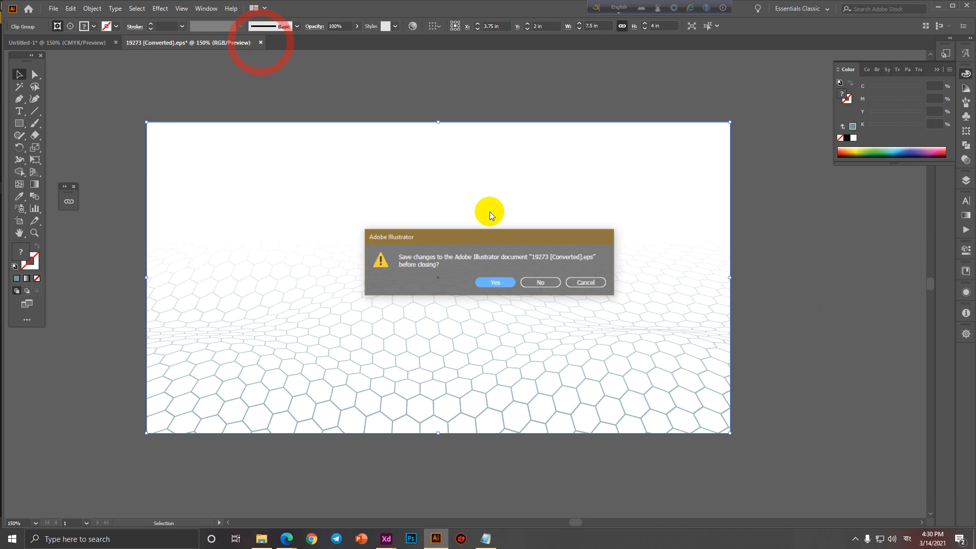
pyautogui.click(542, 283)
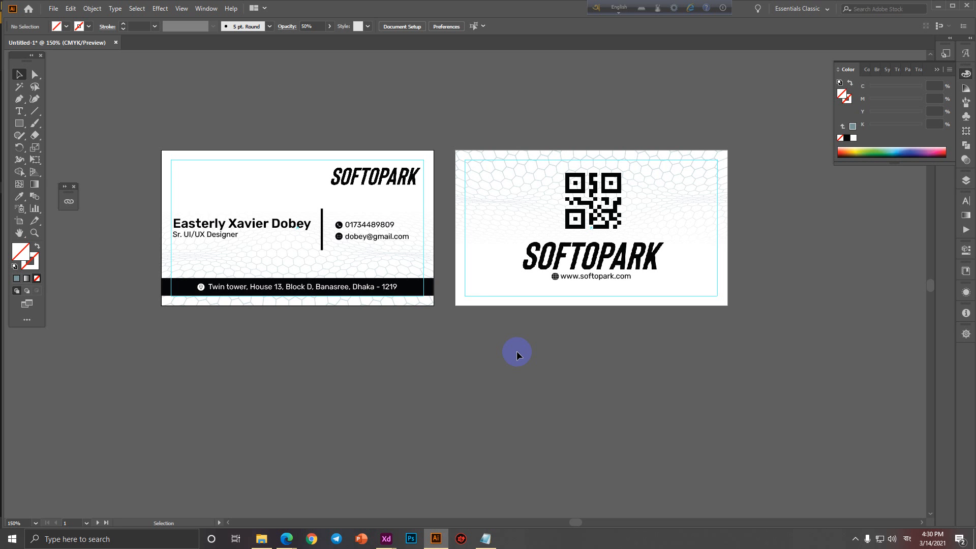
# Scale down the QR code on the back card proportionally.
pyautogui.click(607, 223)
pyautogui.scroll(2, 607, 223)
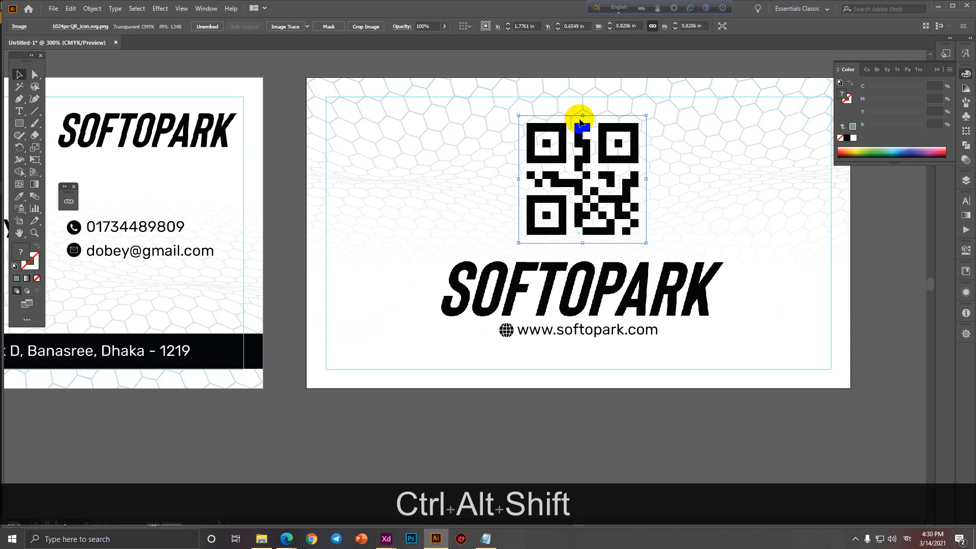
pyautogui.moveTo(579, 114); pyautogui.dragTo(579, 138)
pyautogui.scroll(-1, 577, 166)
pyautogui.moveTo(582, 214); pyautogui.dragTo(662, 230)
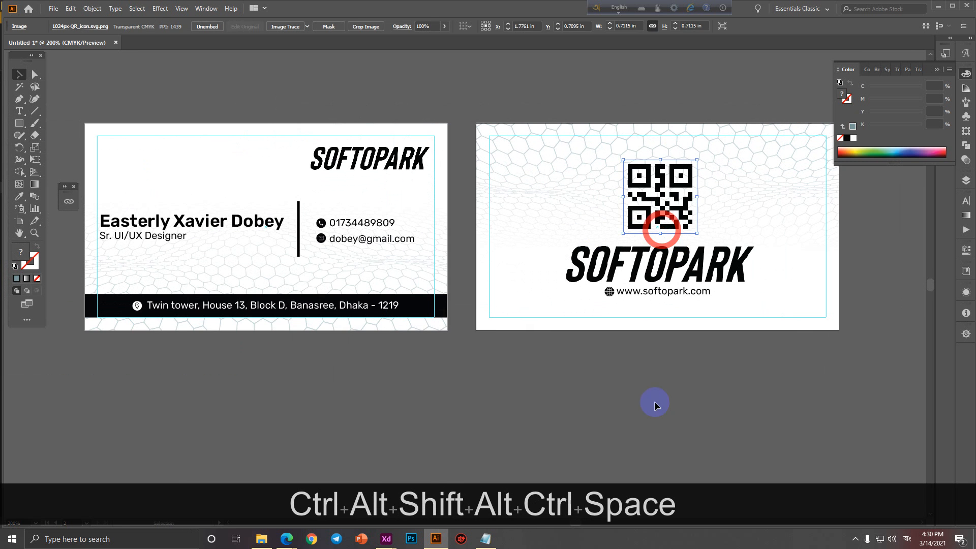
pyautogui.click(636, 439)
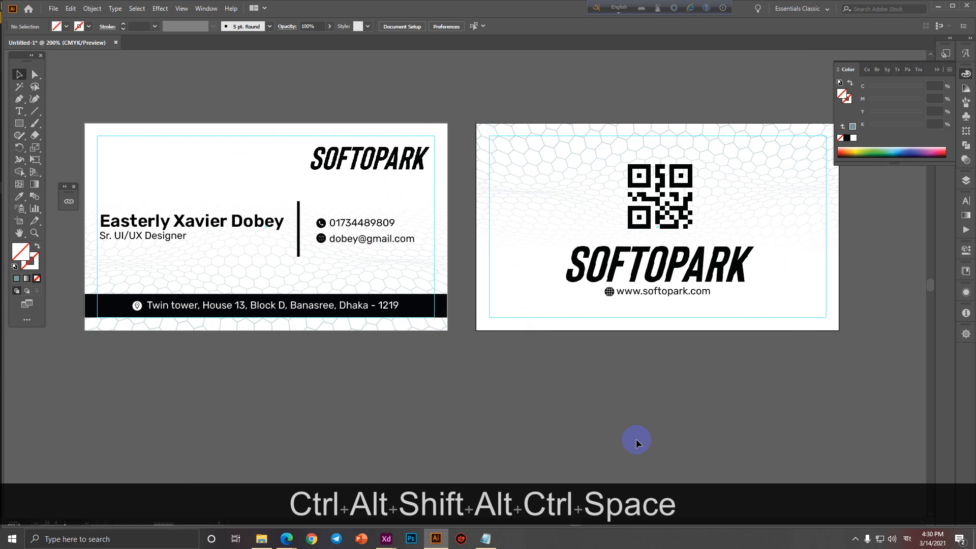
# Lower the URL line and copy the black footer bar onto the back card behind it.
pyautogui.moveTo(657, 296); pyautogui.dragTo(652, 308)
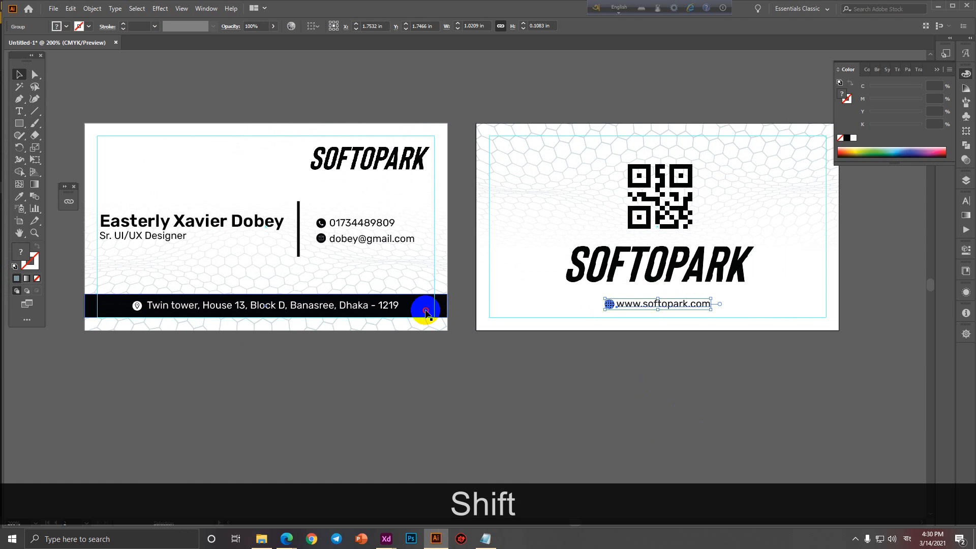
pyautogui.moveTo(418, 306); pyautogui.dragTo(806, 312)
pyautogui.rightClick(689, 305)
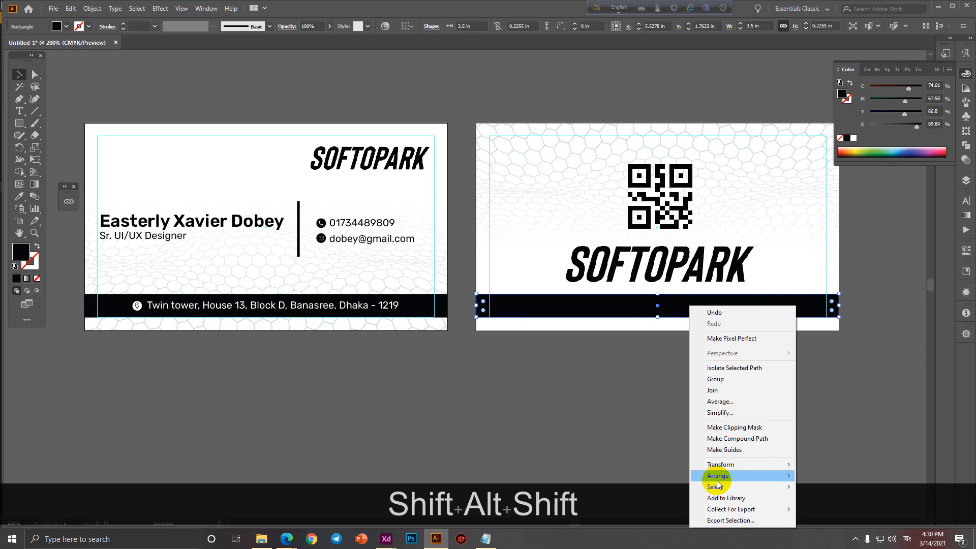
pyautogui.moveTo(722, 475)
pyautogui.click(833, 516)
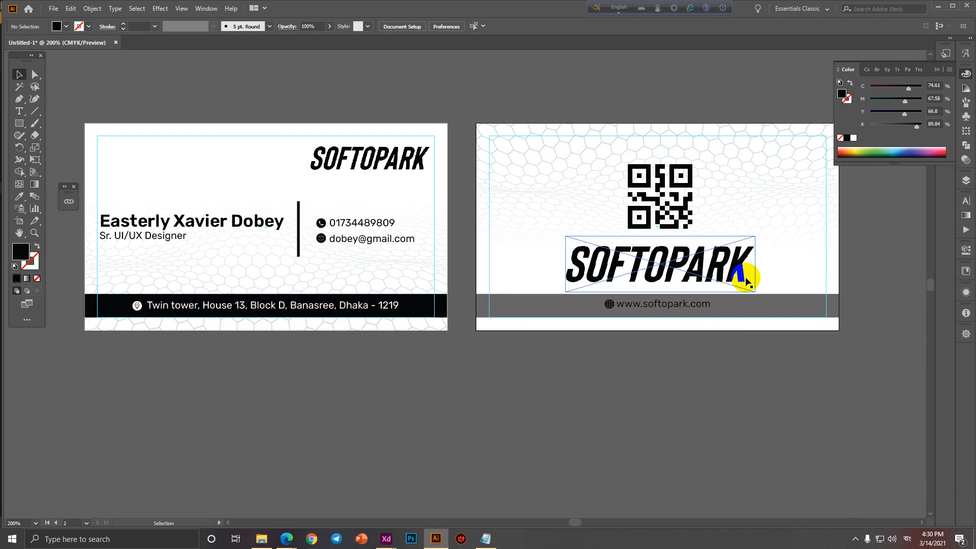
pyautogui.rightClick(774, 236)
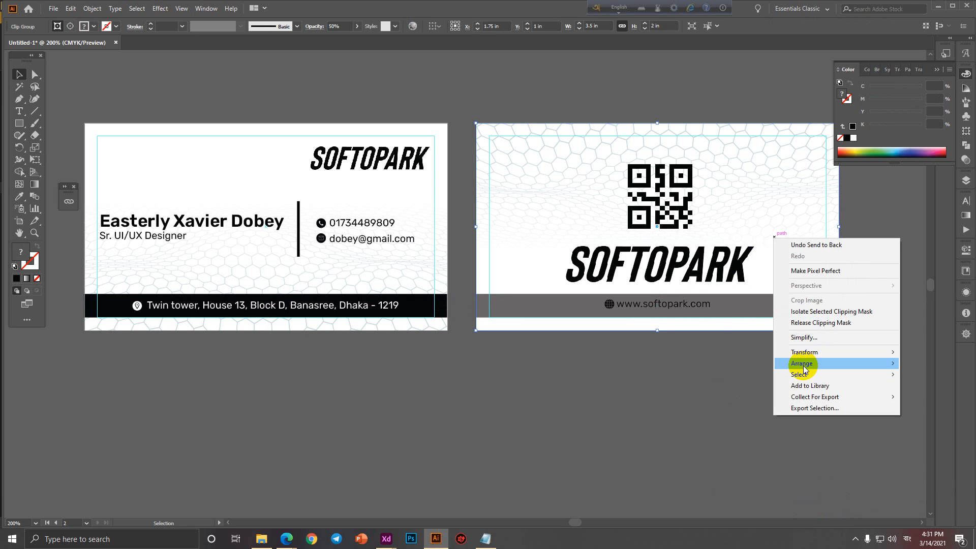
pyautogui.moveTo(803, 365)
pyautogui.click(699, 398)
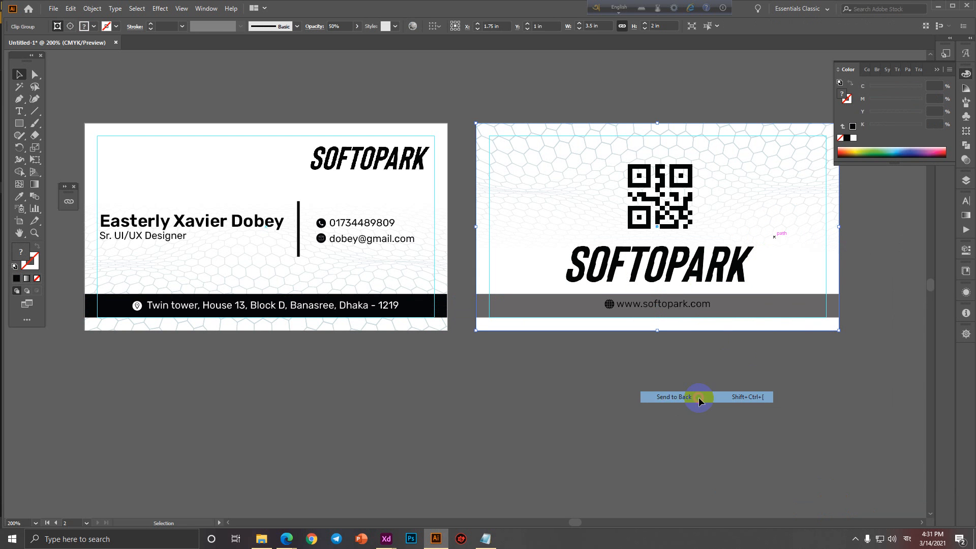
pyautogui.click(641, 304)
pyautogui.rightClick(644, 300)
pyautogui.click(661, 386)
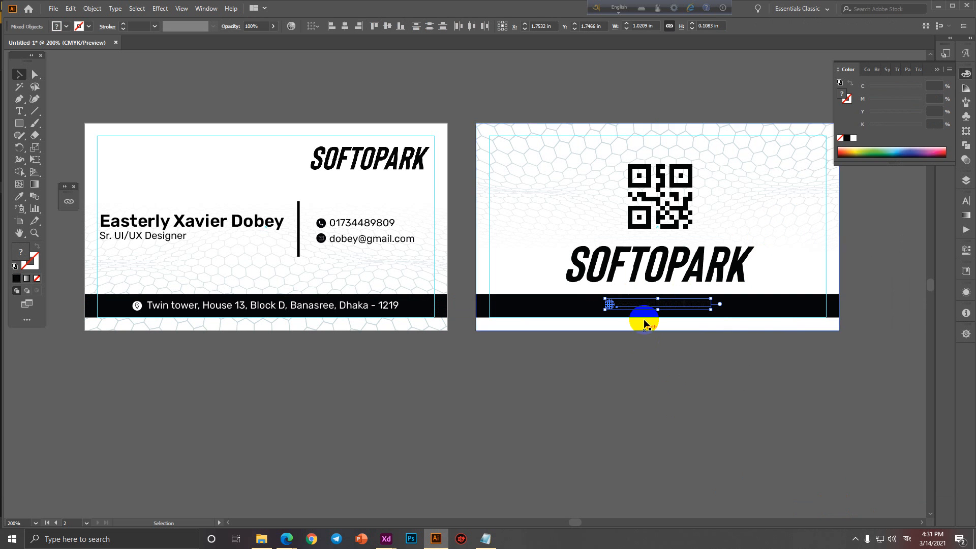
pyautogui.rightClick(643, 308)
pyautogui.click(605, 399)
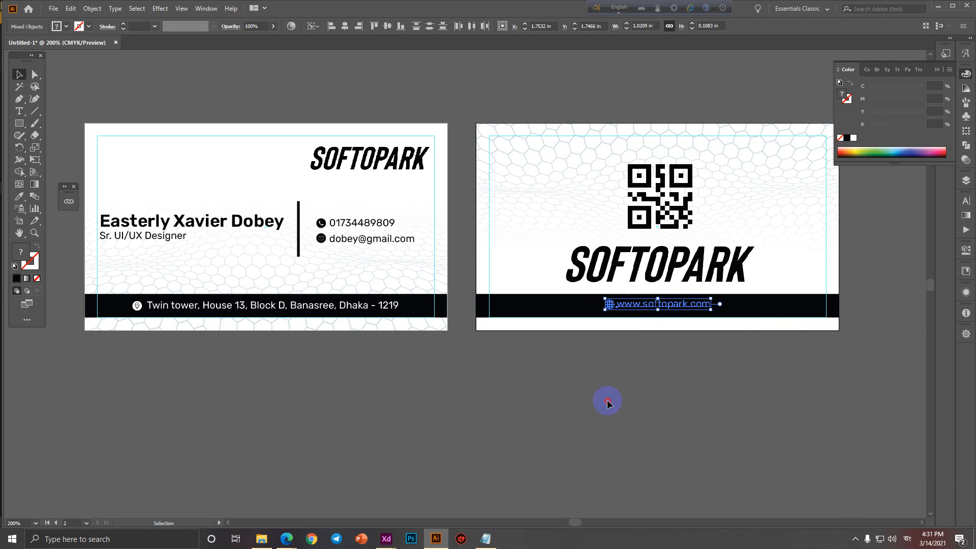
pyautogui.hotkey('ctrl', 'z')
pyautogui.rightClick(645, 304)
pyautogui.click(671, 388)
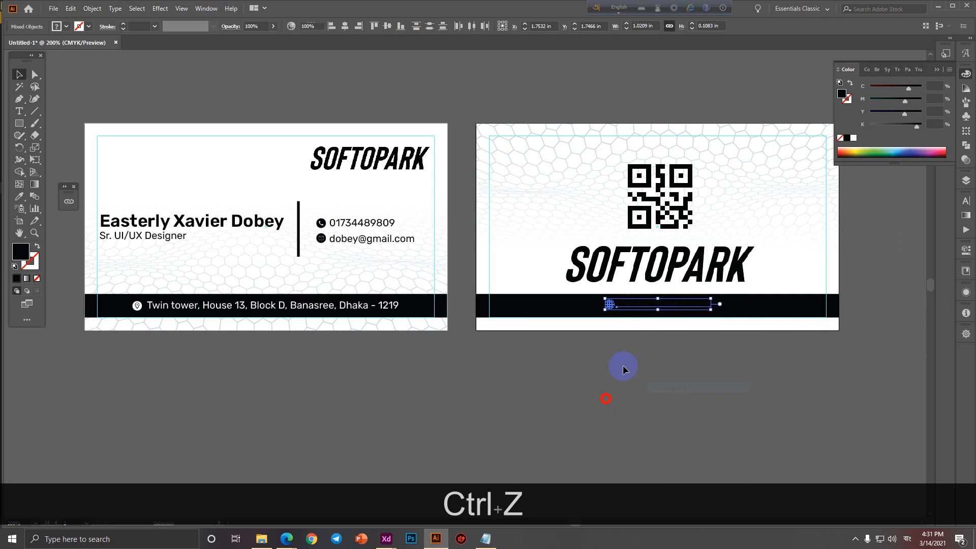
pyautogui.click(632, 304)
pyautogui.click(63, 27)
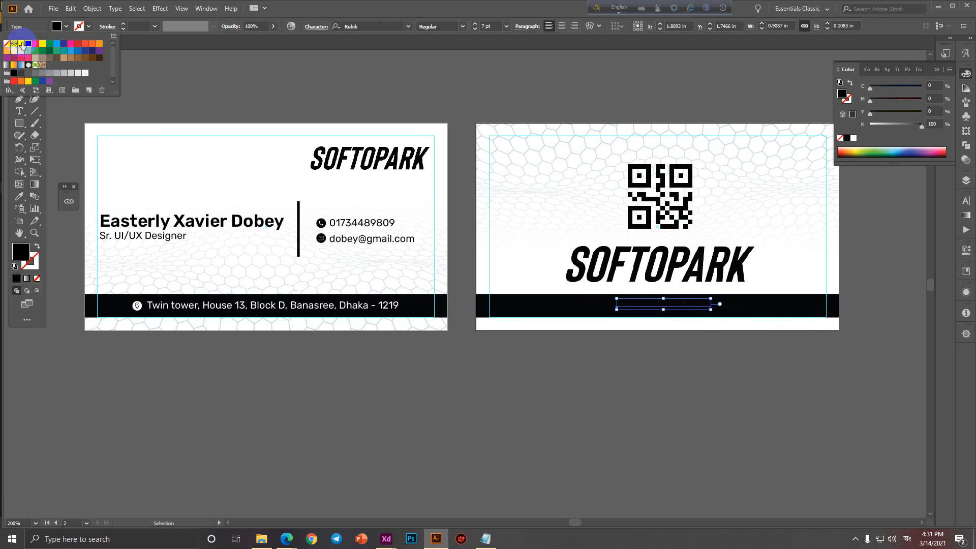
pyautogui.click(19, 44)
pyautogui.click(588, 303)
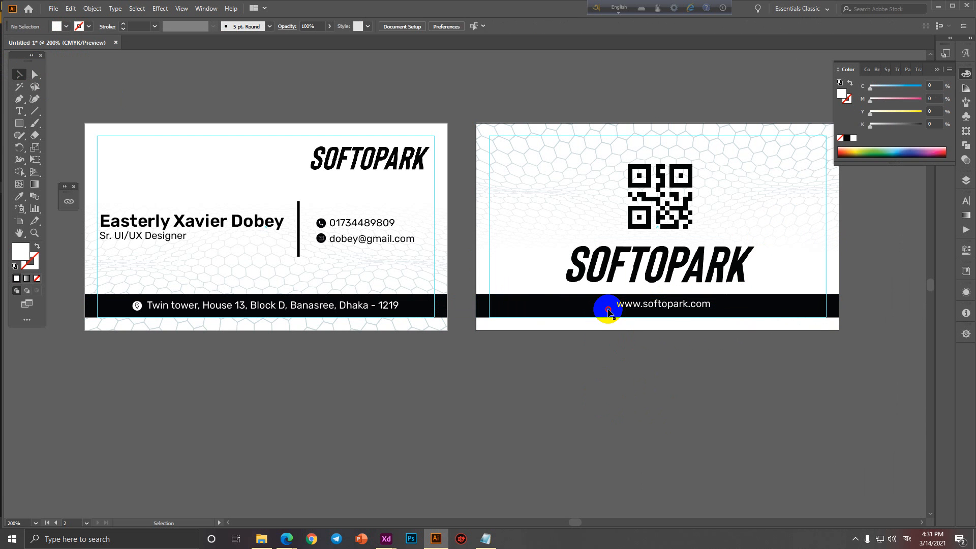
# Make the globe icon white, regroup it with the URL text, and nudge it down.
pyautogui.click(609, 303)
pyautogui.click(66, 28)
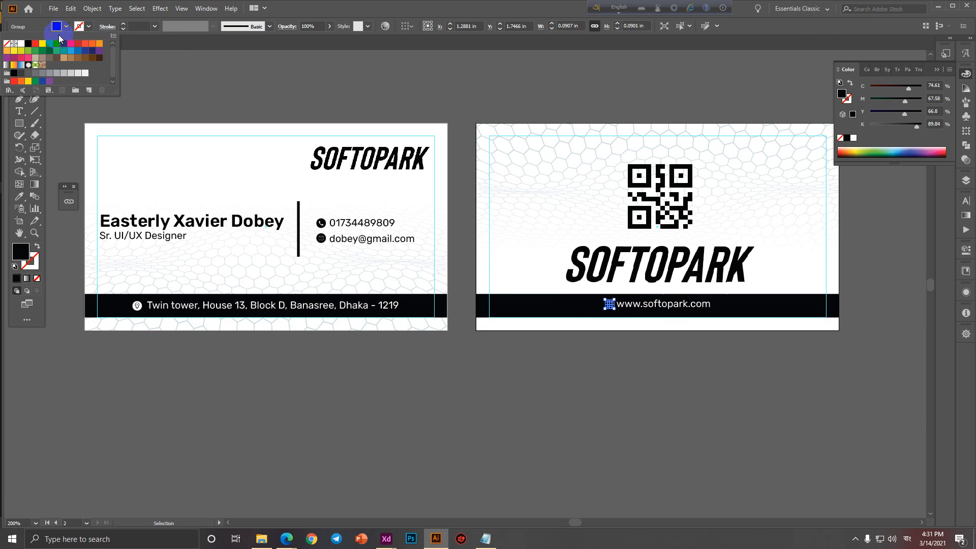
pyautogui.click(21, 43)
pyautogui.click(583, 453)
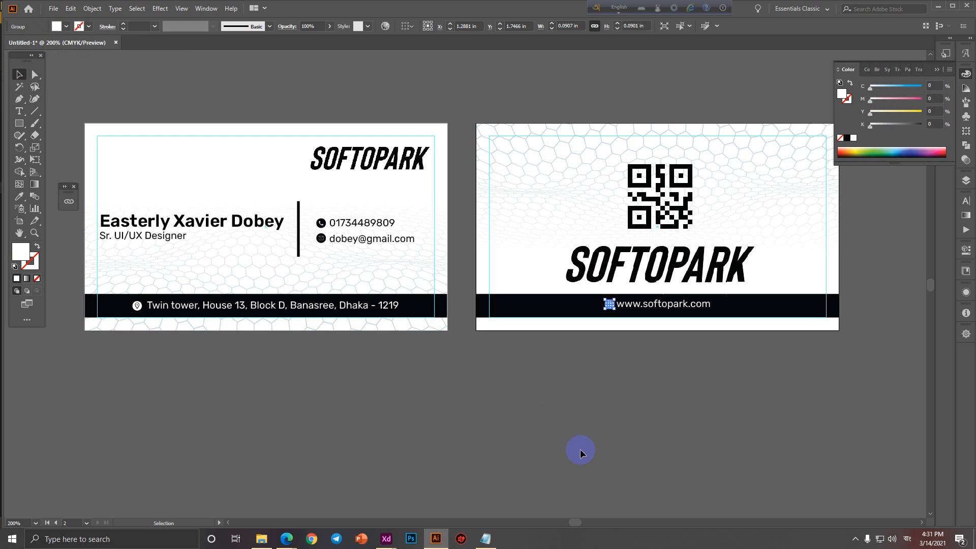
pyautogui.keyDown('shift'); pyautogui.click(686, 304); pyautogui.keyUp('shift')
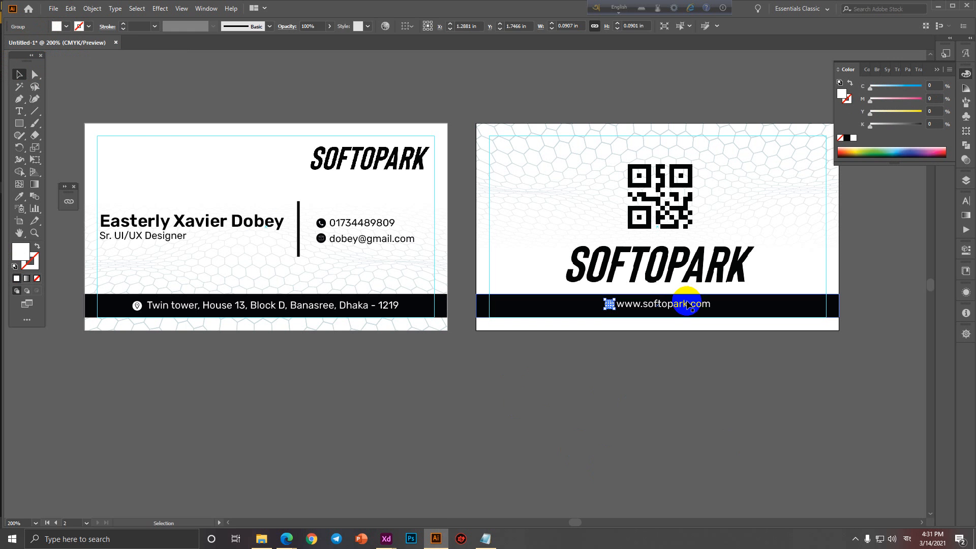
pyautogui.hotkey('ctrl', 'g')
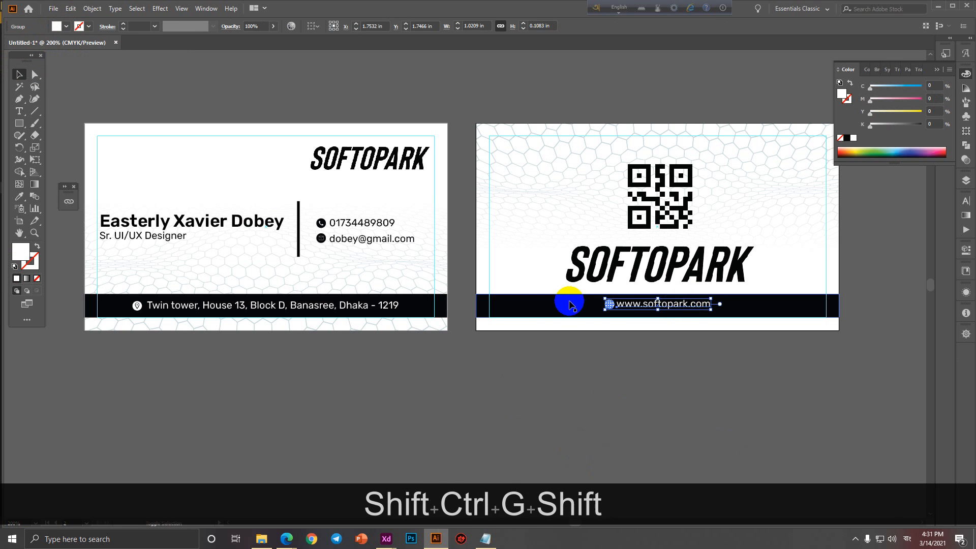
pyautogui.press('Down')
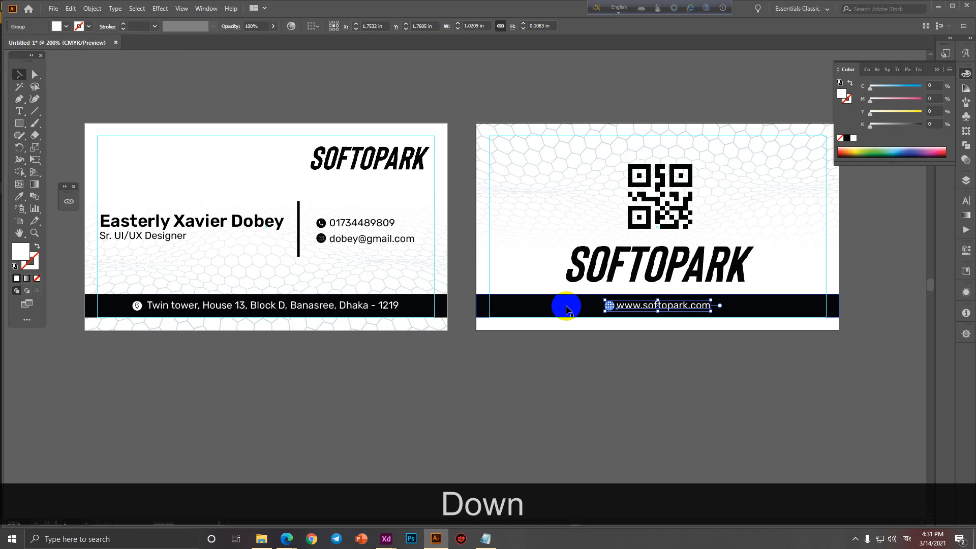
pyautogui.click(518, 402)
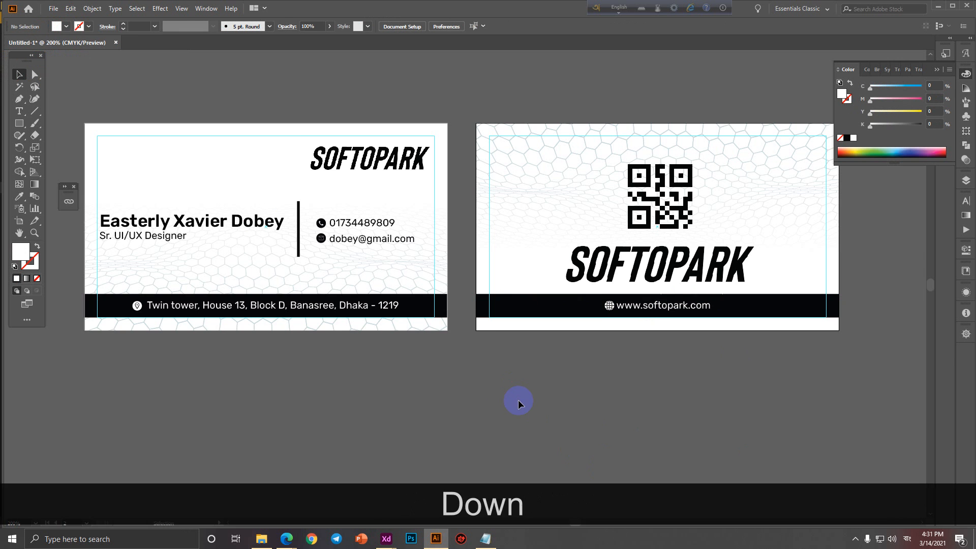
pyautogui.scroll(4, 440, 311)
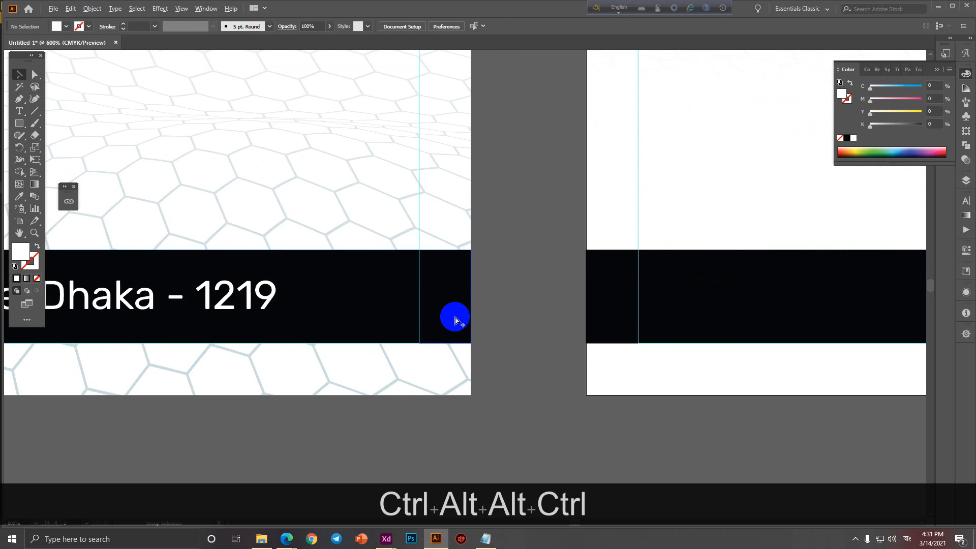
pyautogui.scroll(-5, 450, 319)
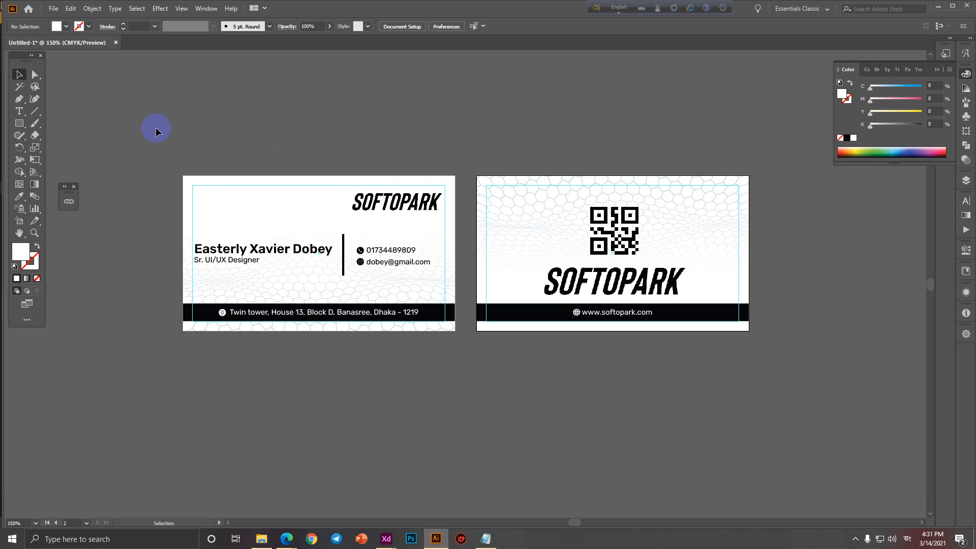
pyautogui.moveTo(156, 127); pyautogui.dragTo(767, 379)
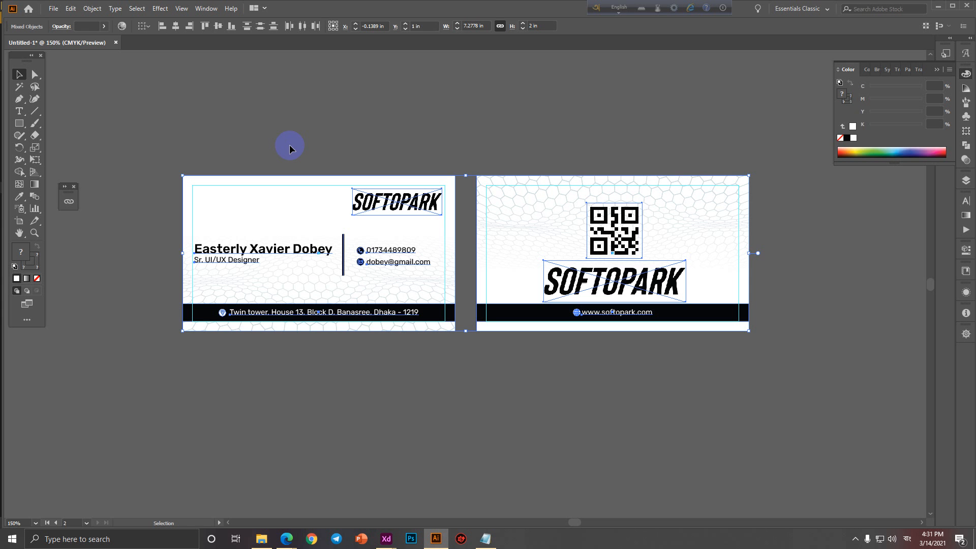
# Draw a rectangle covering the front card and send it behind the card content.
pyautogui.click(270, 136)
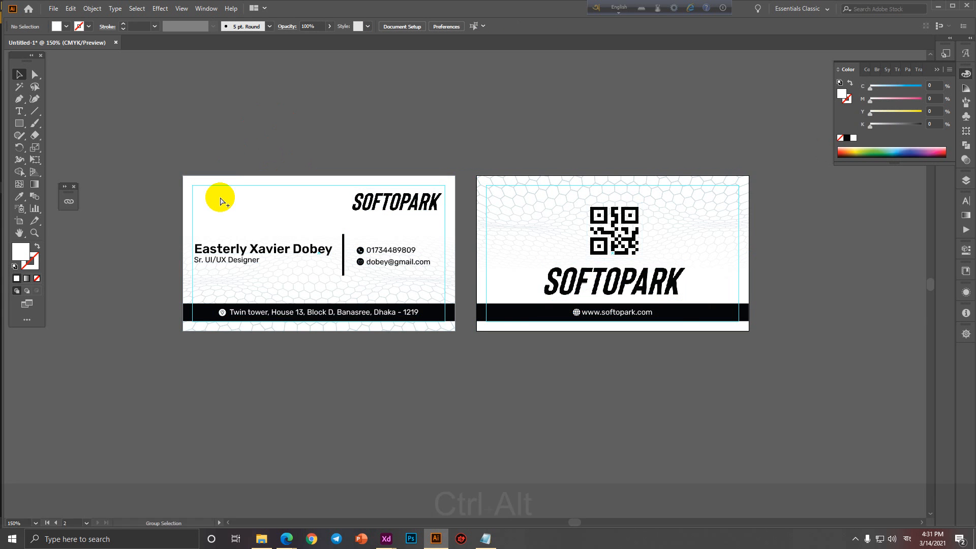
pyautogui.hotkey('ctrl', 'alt', '0')
pyautogui.press('m')
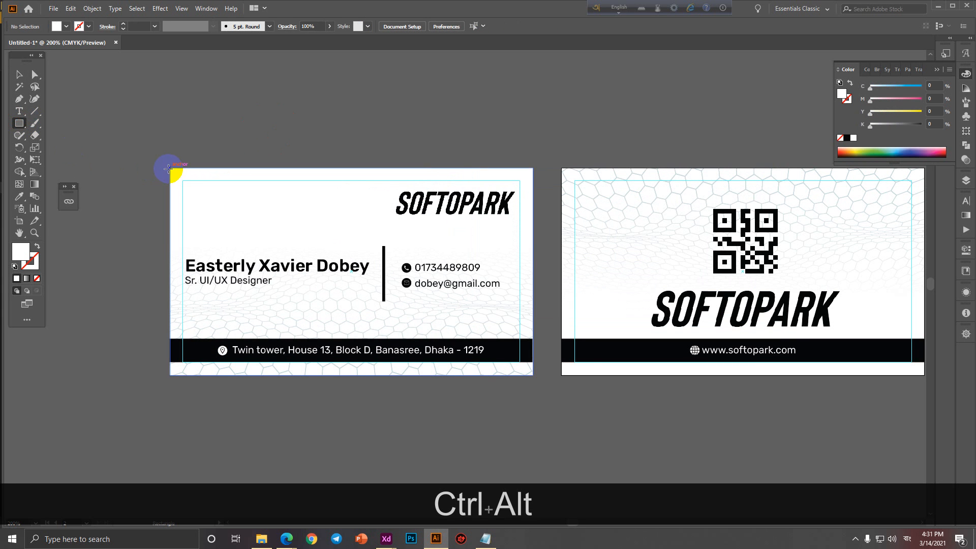
pyautogui.moveTo(170, 168); pyautogui.dragTo(534, 375)
pyautogui.rightClick(507, 300)
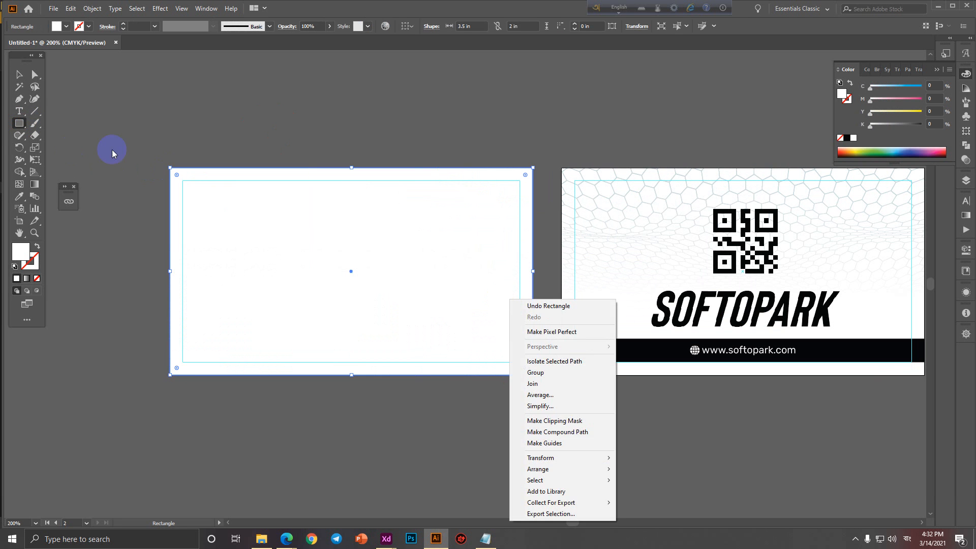
pyautogui.click(24, 76)
pyautogui.rightClick(360, 269)
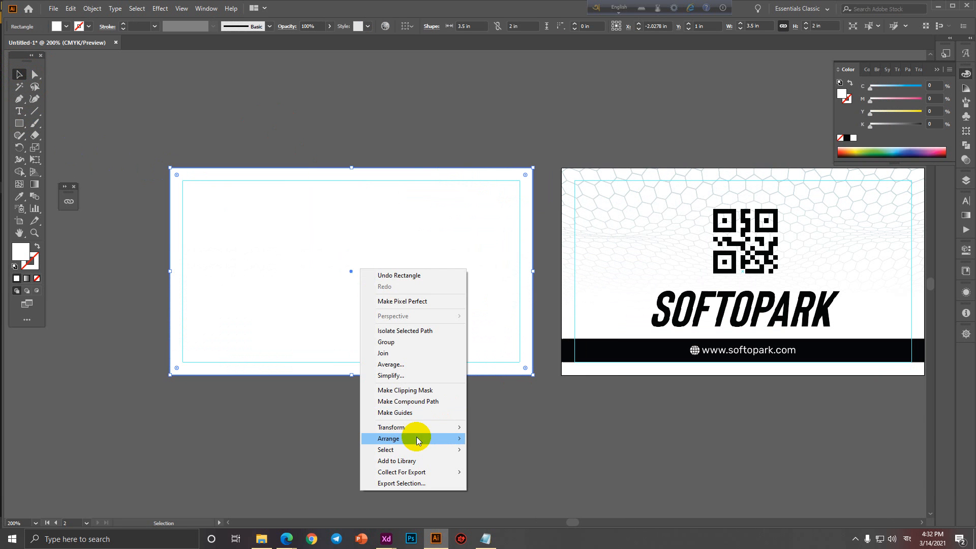
pyautogui.moveTo(416, 438)
pyautogui.click(503, 462)
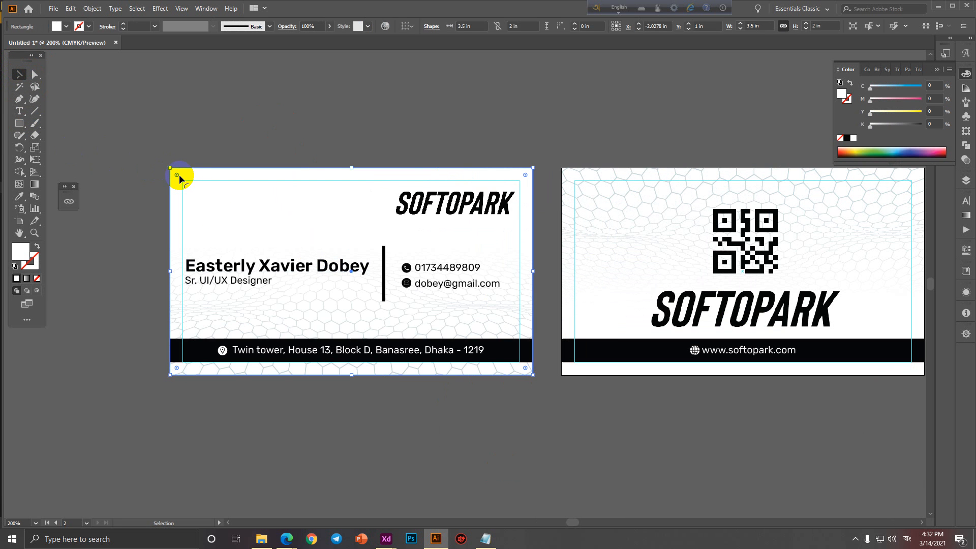
# Undo the rectangle's corner rounding and delete the extra rectangle.
pyautogui.moveTo(177, 175); pyautogui.dragTo(257, 229)
pyautogui.hotkey('ctrl', 'z')
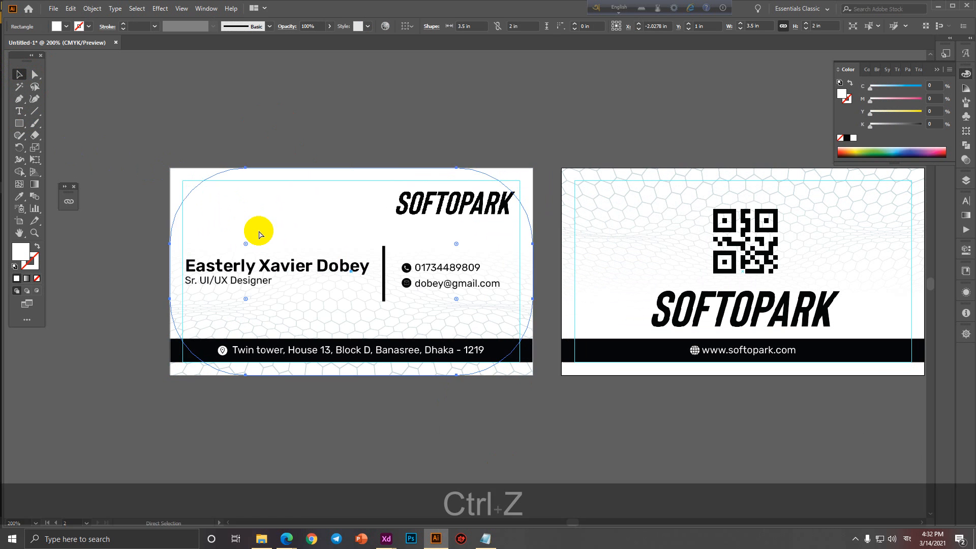
pyautogui.click(178, 176)
pyautogui.moveTo(178, 176); pyautogui.dragTo(331, 278)
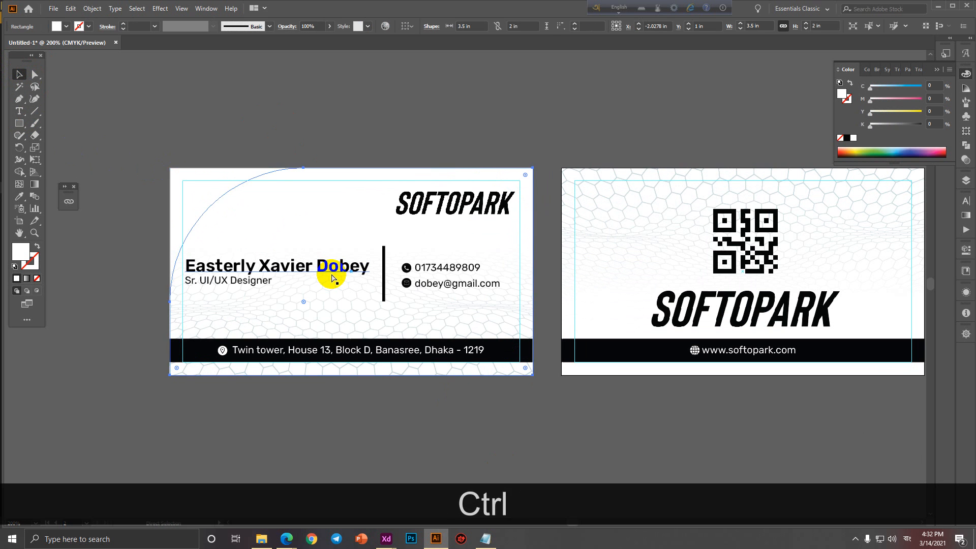
pyautogui.hotkey('ctrl', 'z')
pyautogui.press('Delete')
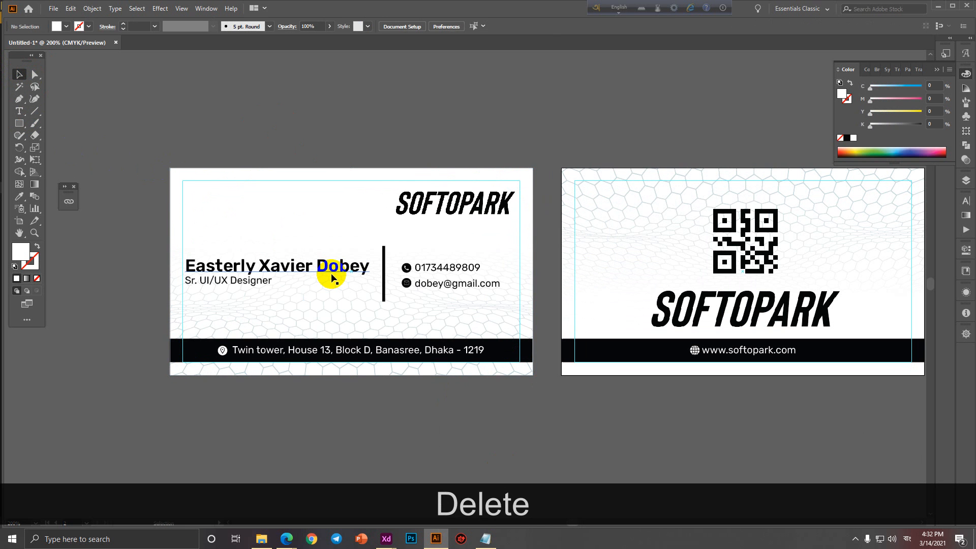
# Zoom out to 150% and marquee-select everything on both cards.
pyautogui.hotkey('ctrl', 'alt', 'space')
pyautogui.keyDown('ctrl'); pyautogui.keyDown('alt'); pyautogui.click(302, 118); pyautogui.keyUp('alt'); pyautogui.keyUp('ctrl')
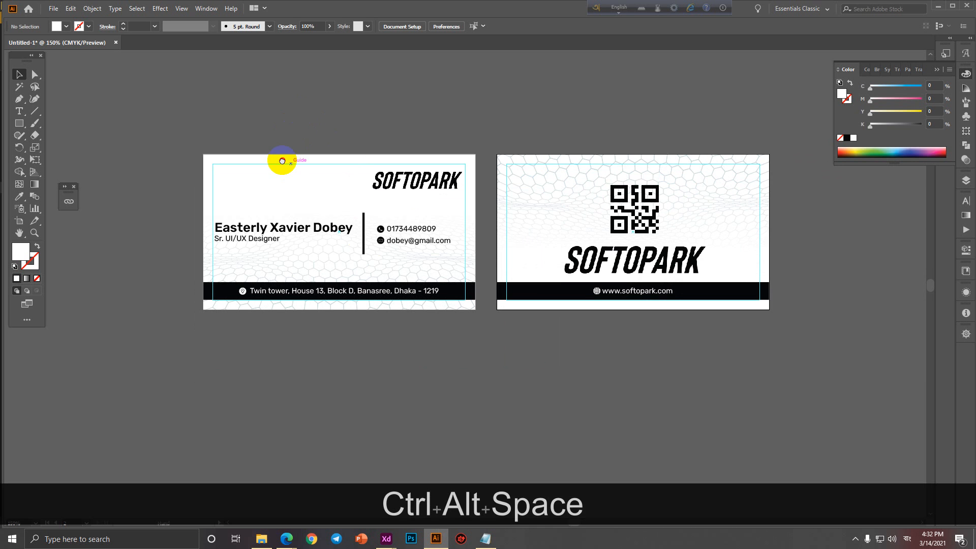
pyautogui.moveTo(283, 163); pyautogui.dragTo(245, 171)
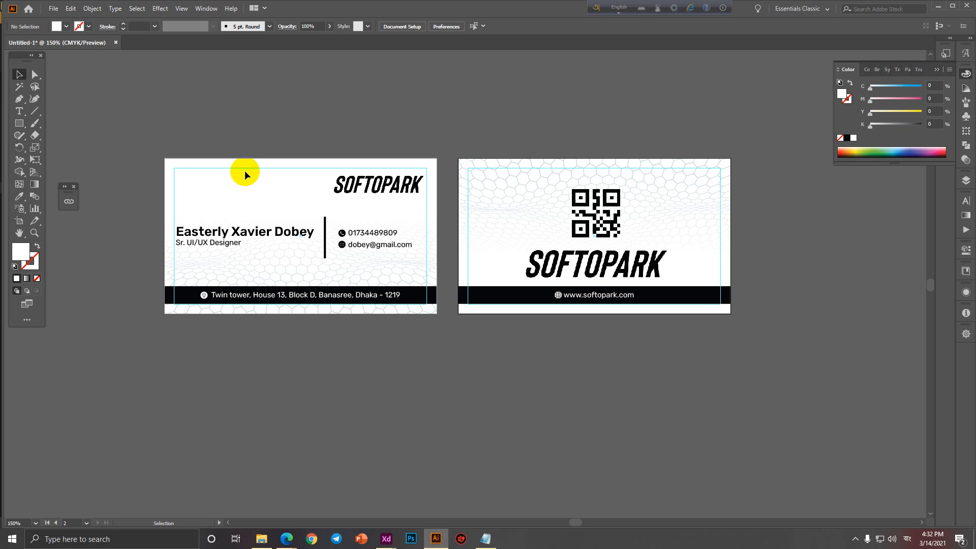
pyautogui.moveTo(144, 118); pyautogui.dragTo(747, 396)
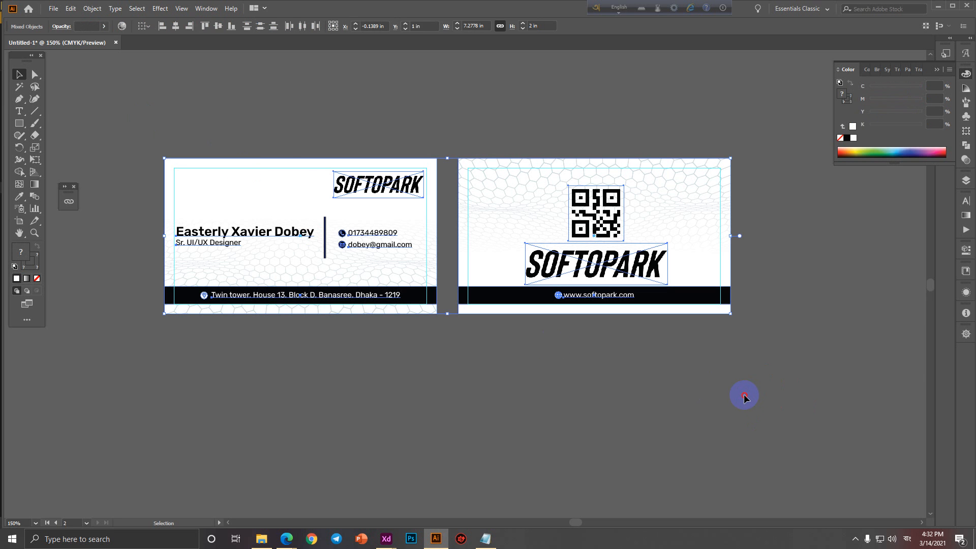
# Start Export As and create and open a new 'Business Card Sample' folder in Downloads.
pyautogui.click(744, 398)
pyautogui.click(54, 9)
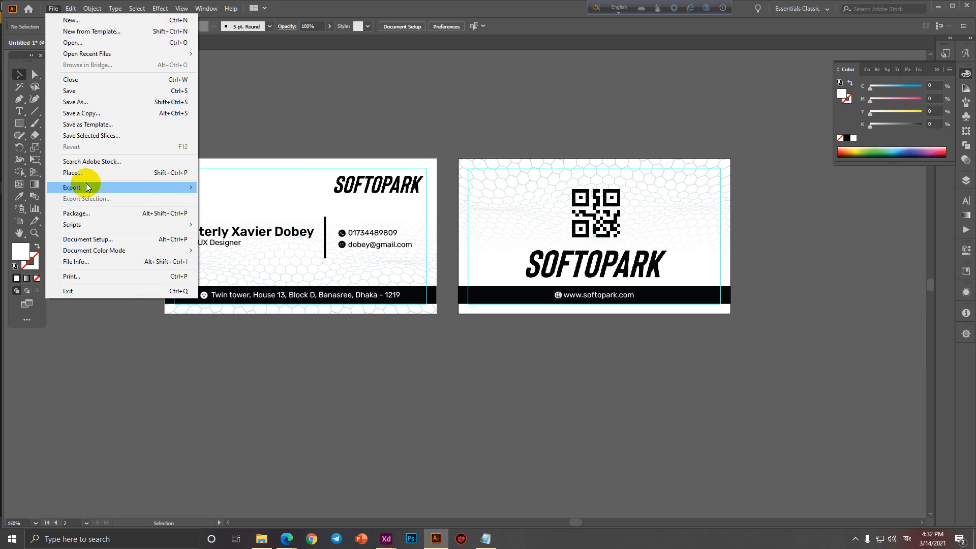
pyautogui.moveTo(88, 187)
pyautogui.click(246, 198)
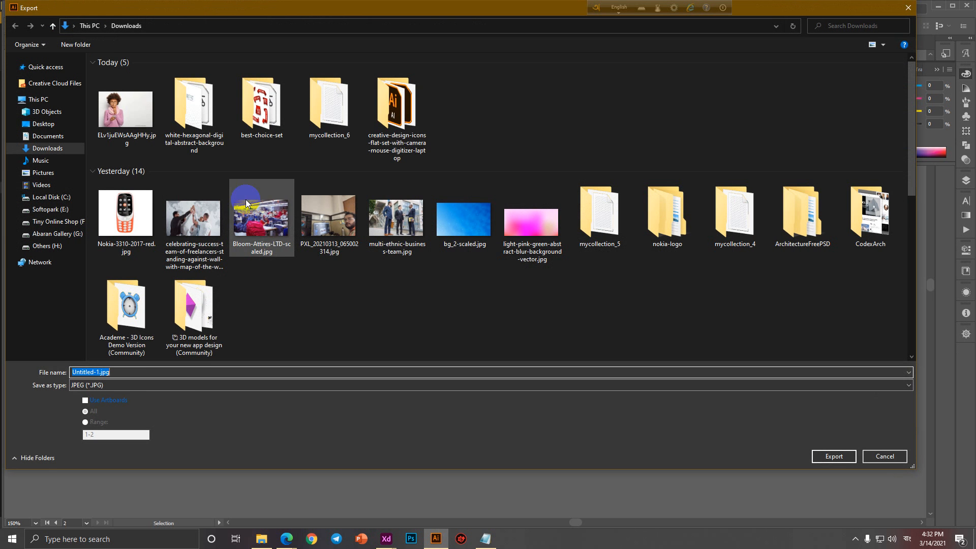
pyautogui.rightClick(474, 83)
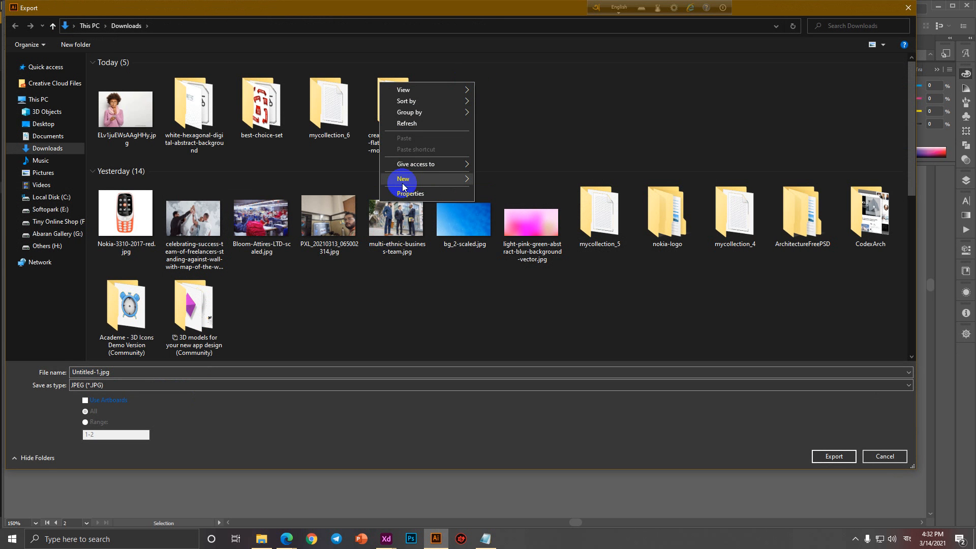
pyautogui.moveTo(404, 187)
pyautogui.click(511, 180)
pyautogui.write('Bus')
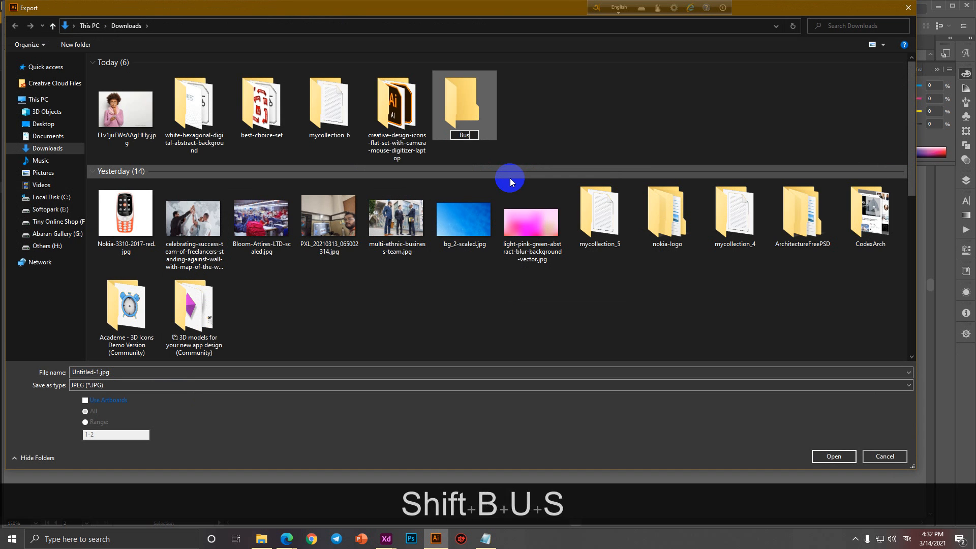
pyautogui.write('iness Card')
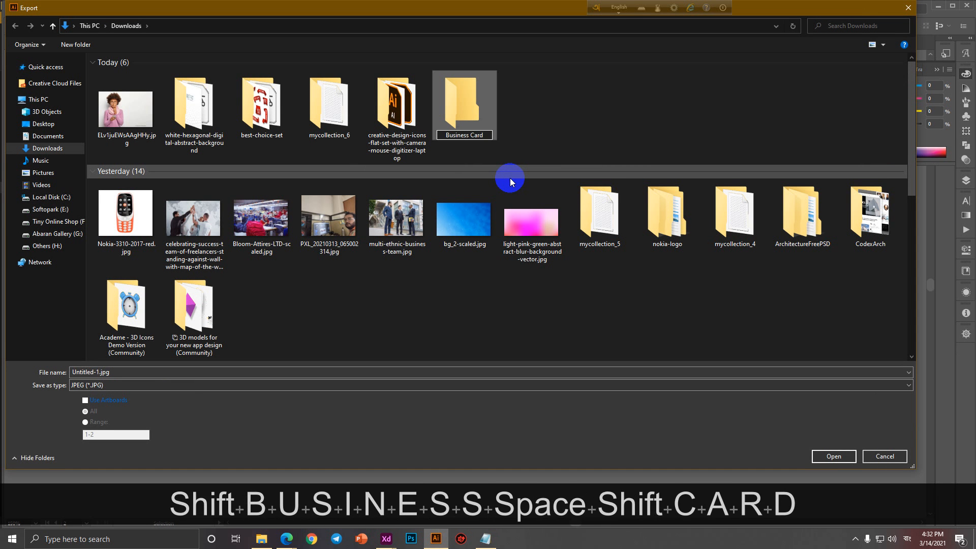
pyautogui.write(' Sample')
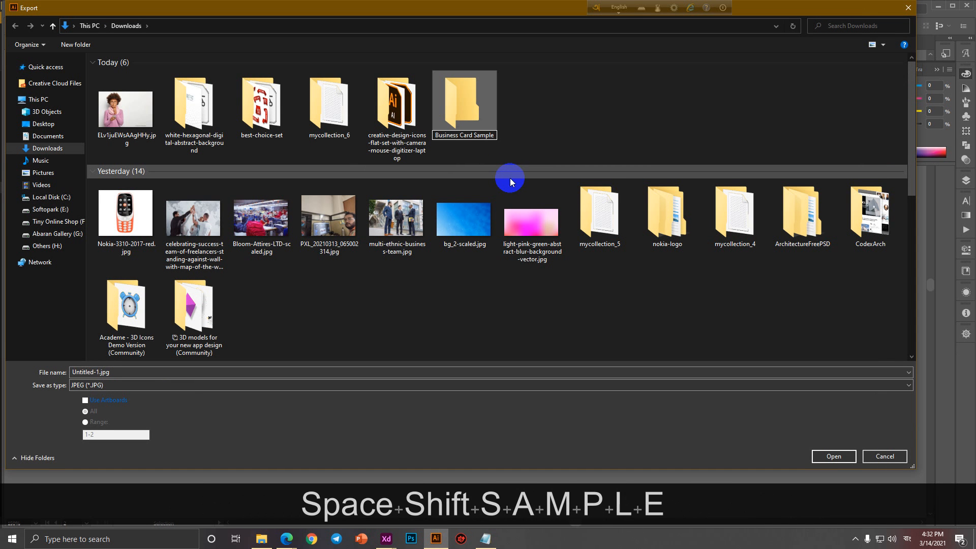
pyautogui.click(529, 122)
pyautogui.doubleClick(458, 105)
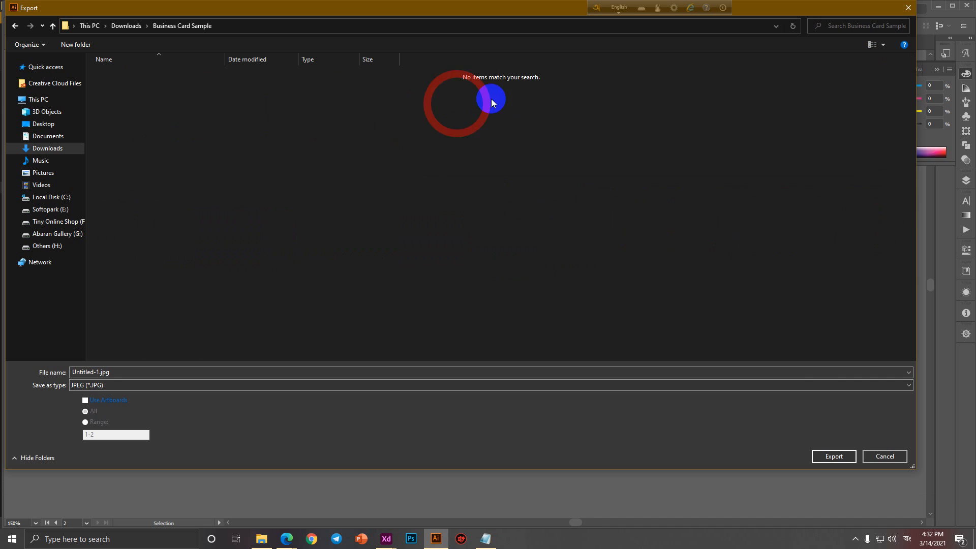
# Export each artboard as a separate JPEG with Use Artboards, accepting the JPEG options.
pyautogui.click(85, 401)
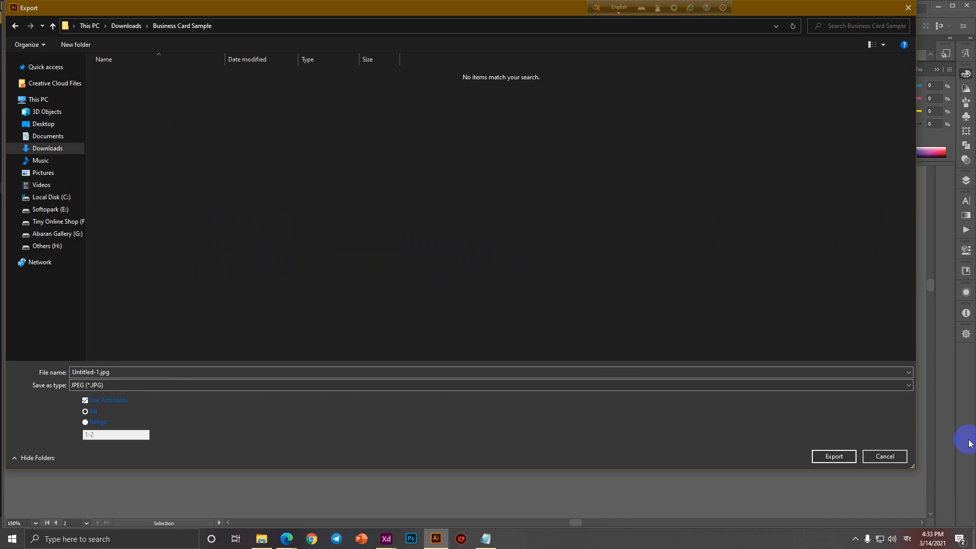
pyautogui.click(820, 457)
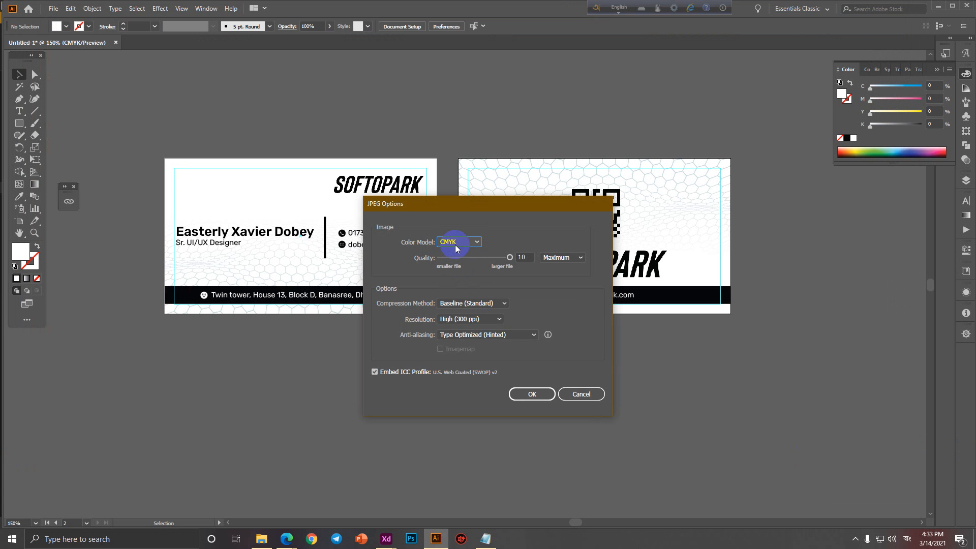
pyautogui.click(529, 394)
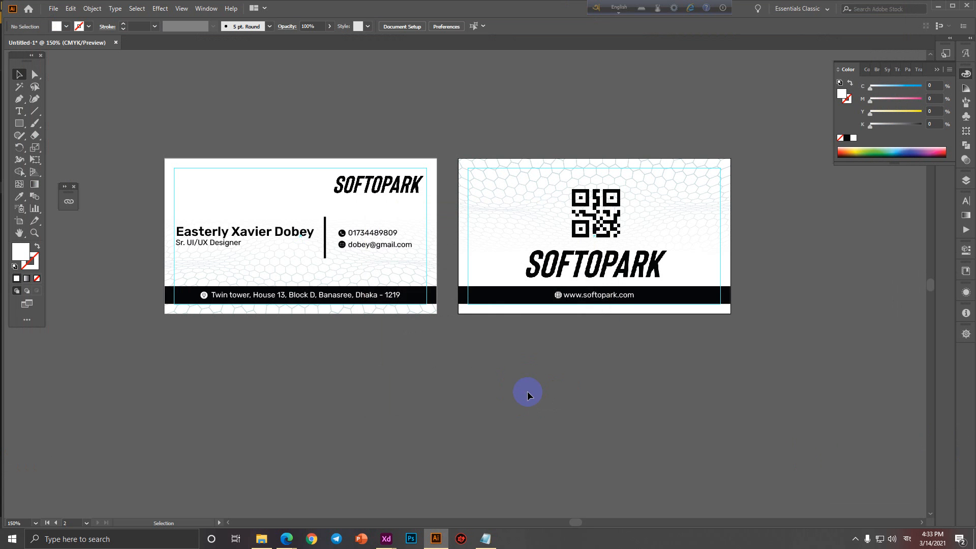
# In File Explorer, open the Business Card Sample folder inside Downloads.
pyautogui.click(261, 539)
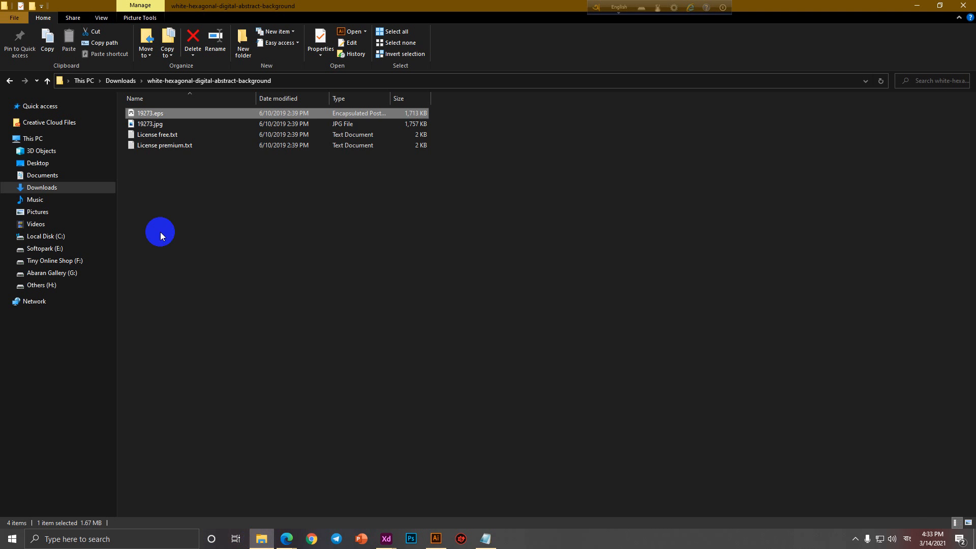
pyautogui.click(44, 165)
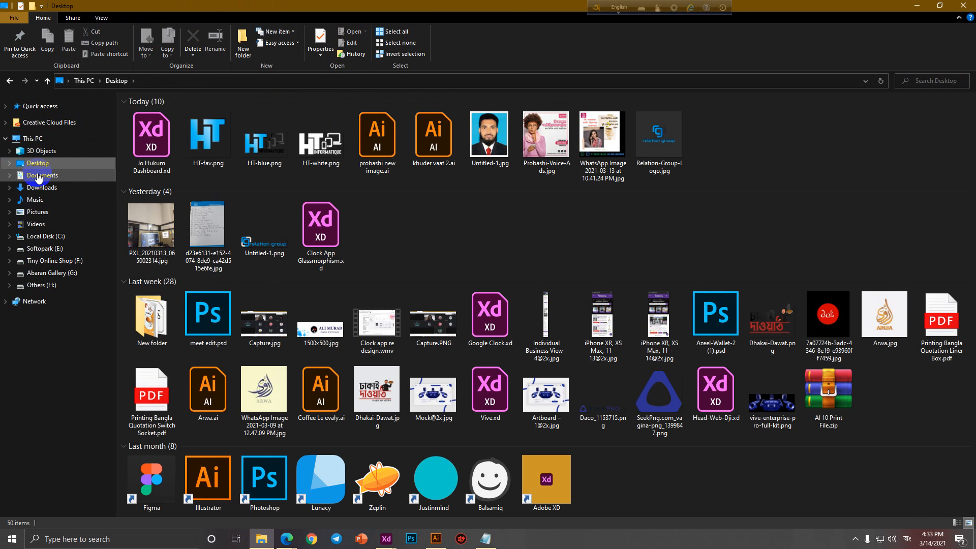
pyautogui.click(39, 175)
pyautogui.click(40, 187)
pyautogui.click(319, 234)
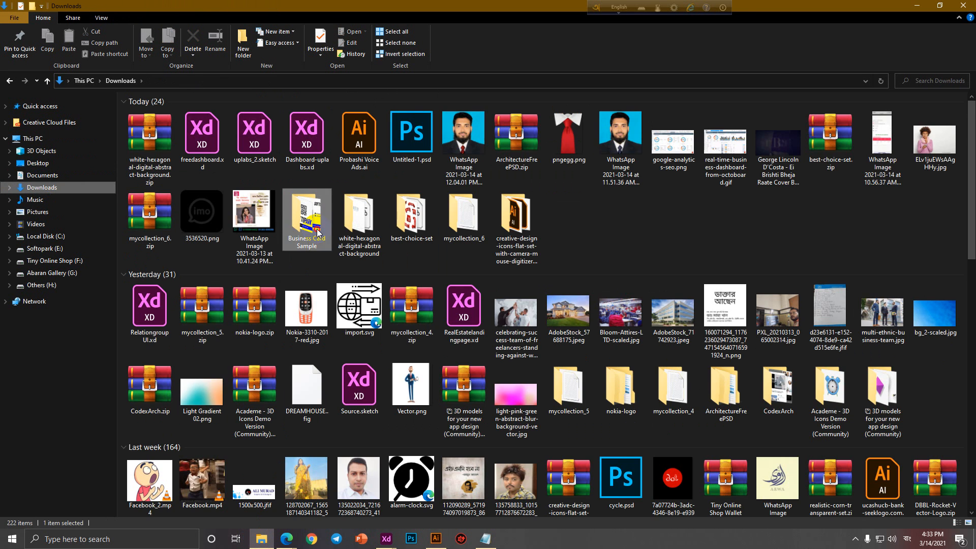
pyautogui.doubleClick(317, 232)
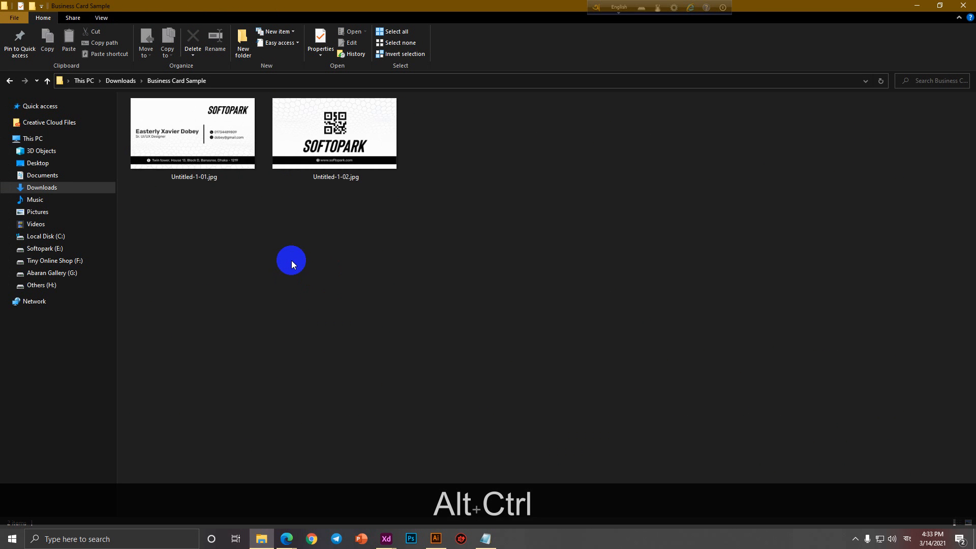
# Delete Untitled-1-02.jpg and Untitled-1-01.jpg, refresh the folder, and return to Illustrator.
pyautogui.click(390, 144)
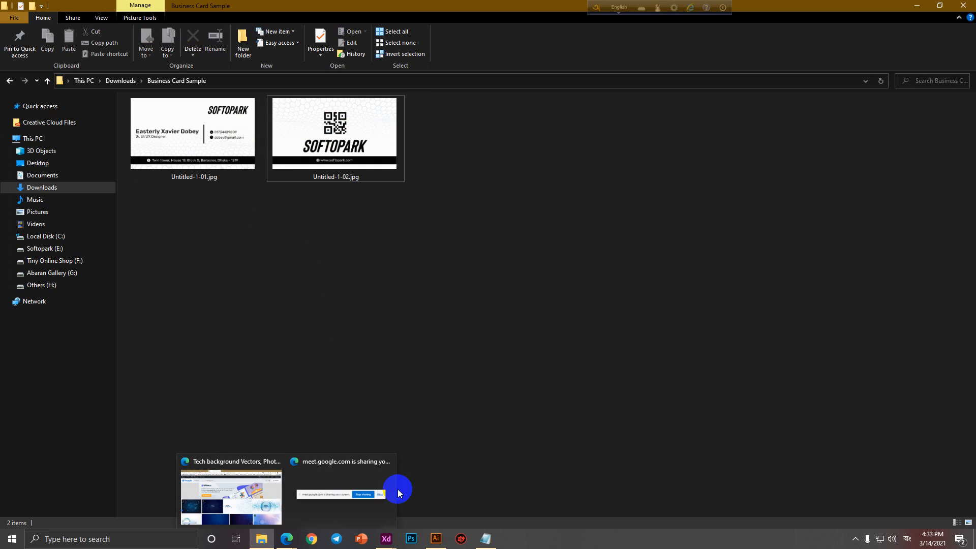
pyautogui.click(436, 538)
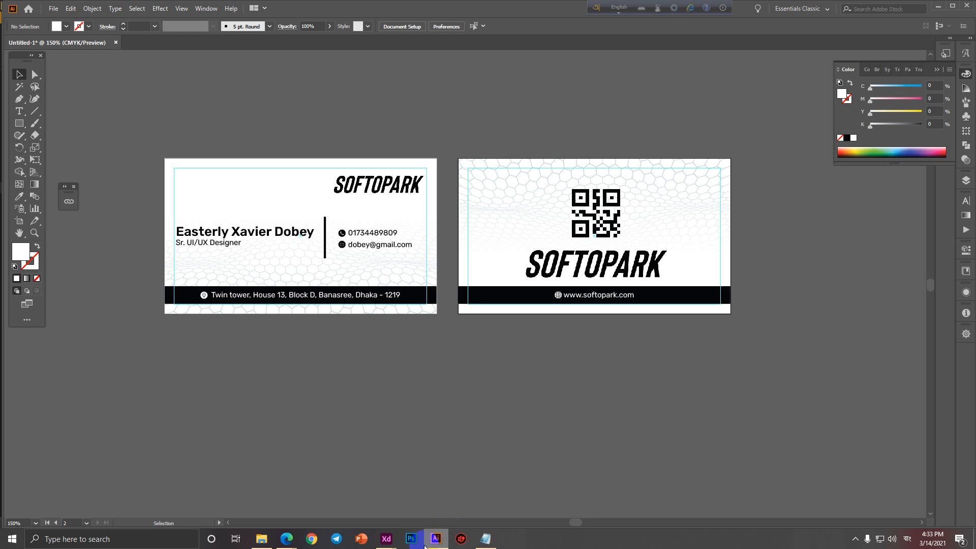
pyautogui.click(435, 538)
pyautogui.moveTo(407, 250); pyautogui.dragTo(271, 171)
pyautogui.press('Delete')
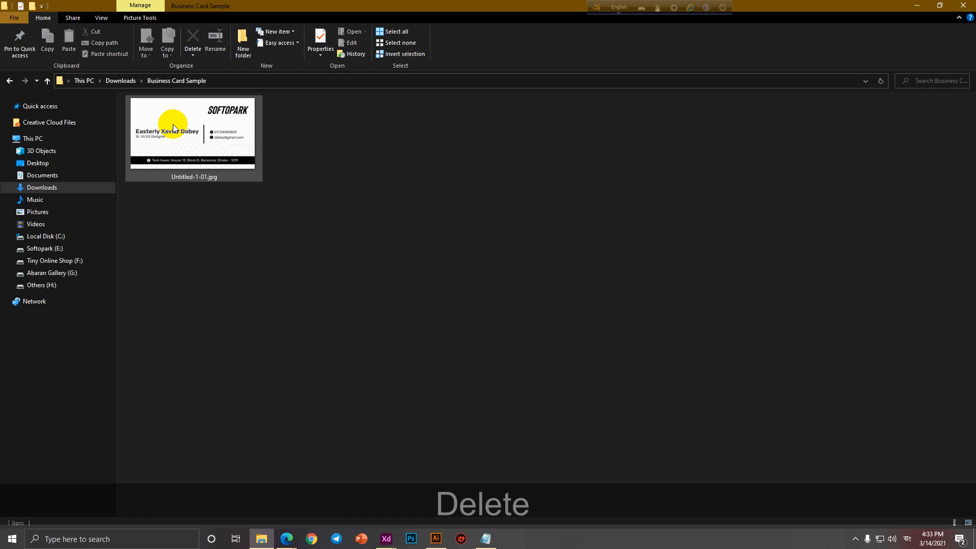
pyautogui.click(200, 134)
pyautogui.press('Delete')
pyautogui.rightClick(279, 166)
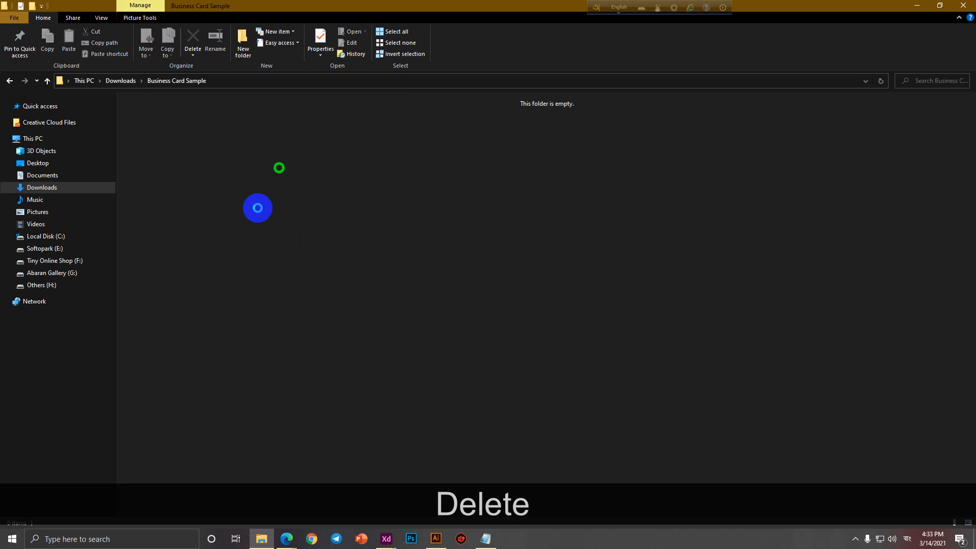
pyautogui.click(202, 209)
pyautogui.click(441, 544)
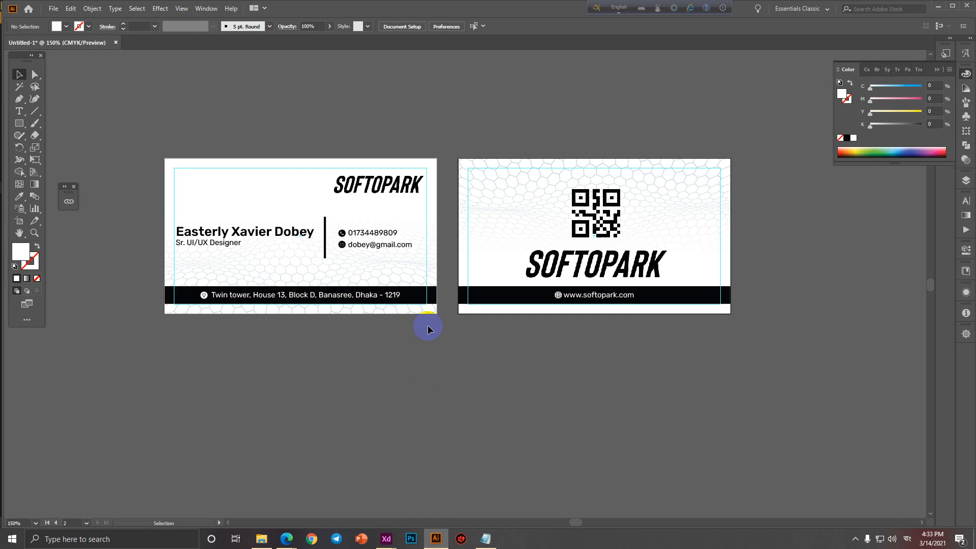
# Start Export As again and rename the output file to 'Business Card'.
pyautogui.click(53, 8)
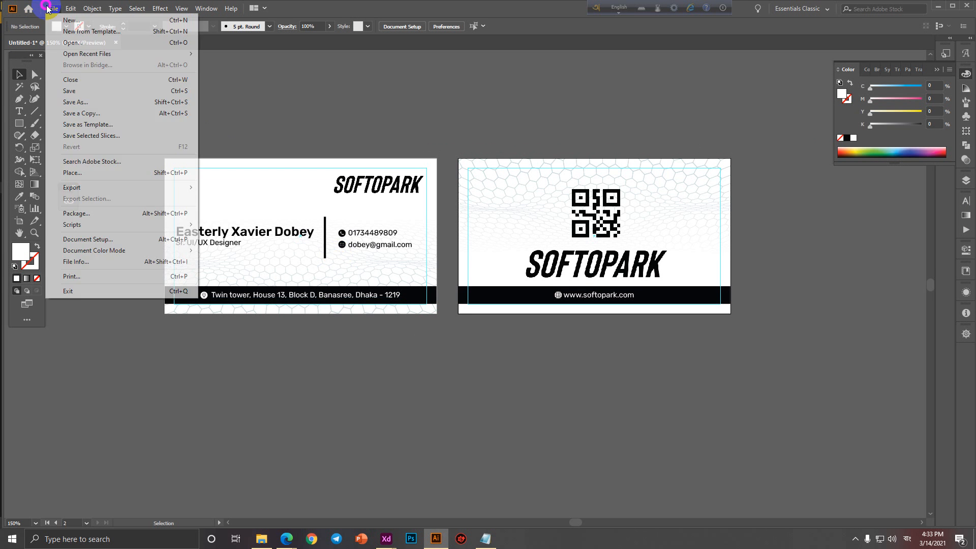
pyautogui.moveTo(77, 188)
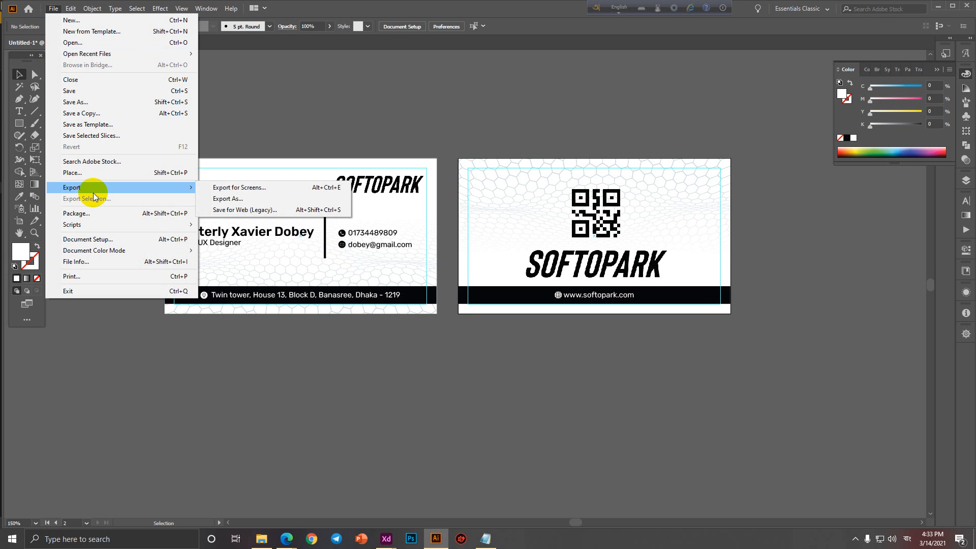
pyautogui.click(255, 199)
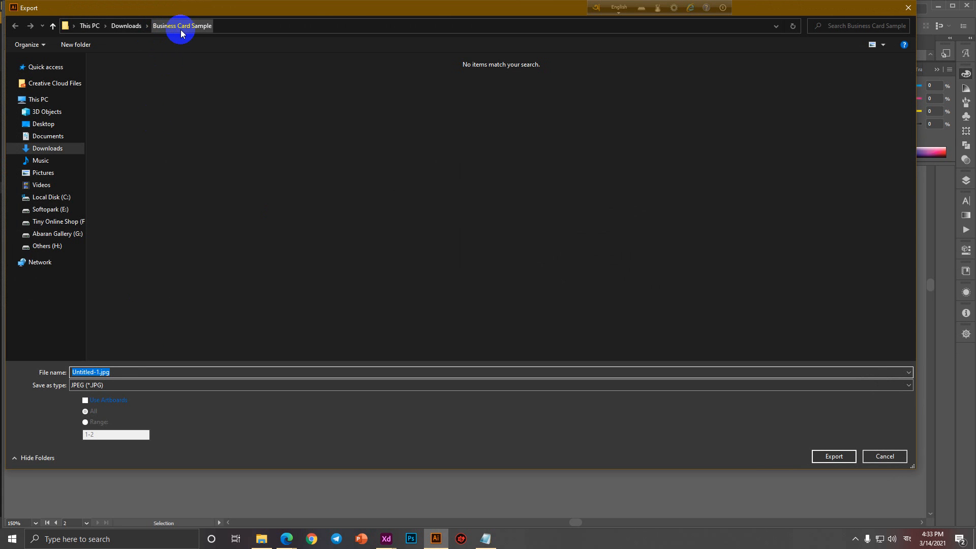
pyautogui.click(122, 373)
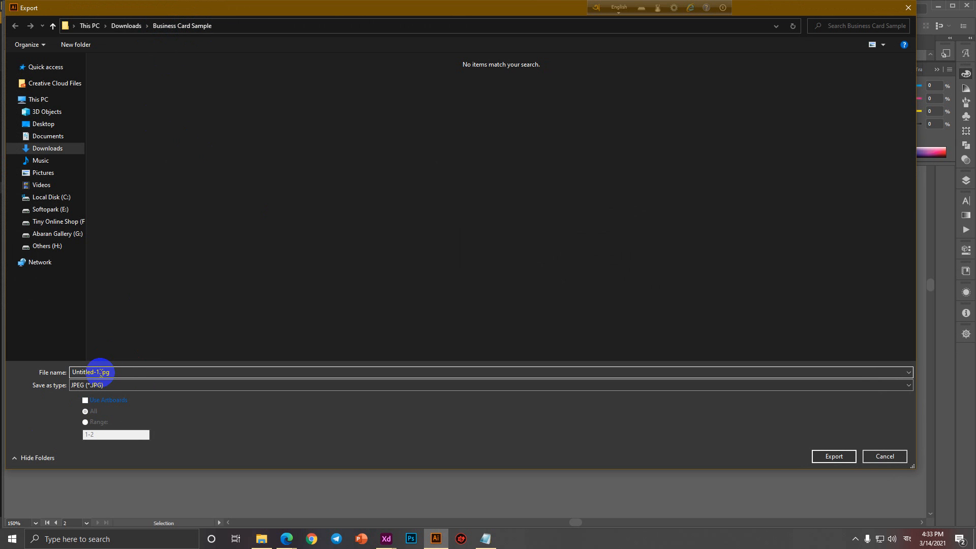
pyautogui.moveTo(101, 373); pyautogui.dragTo(29, 373)
pyautogui.write('Busines')
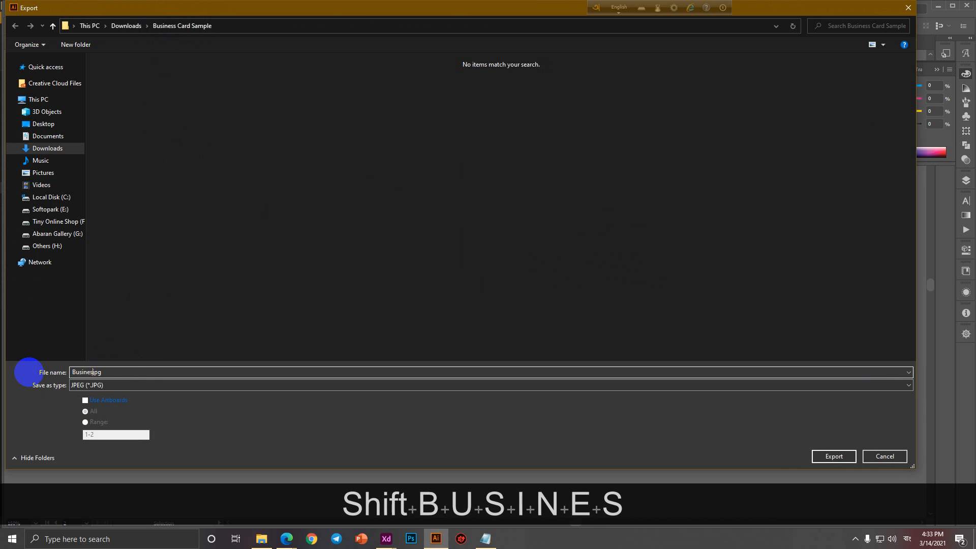
pyautogui.write('s Card')
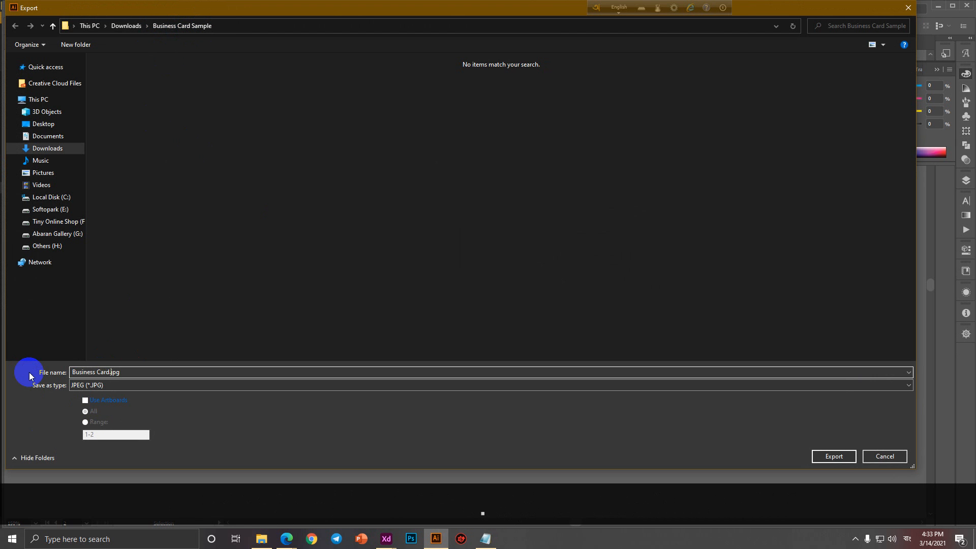
# Export both artboards as JPEGs at CMYK, quality 10, 300 ppi.
pyautogui.click(103, 402)
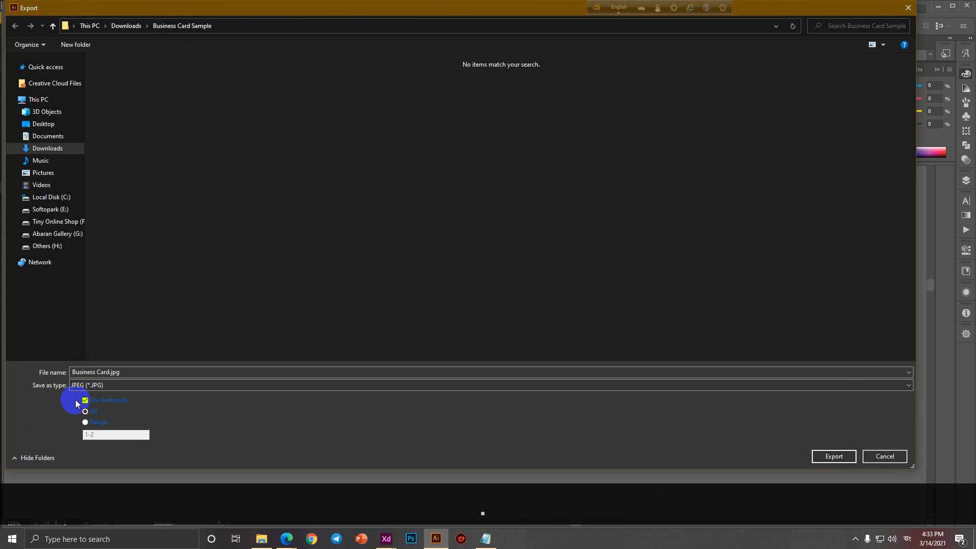
pyautogui.click(818, 460)
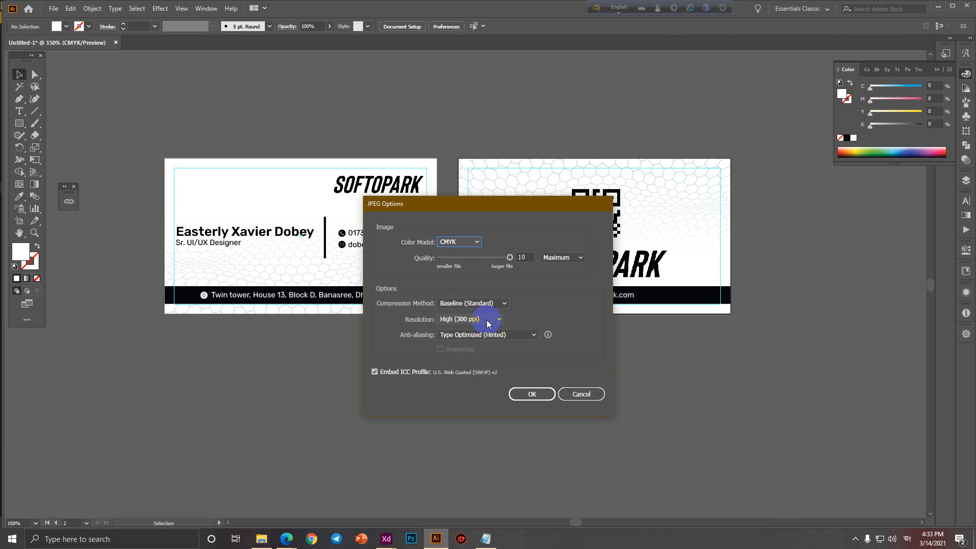
pyautogui.click(524, 396)
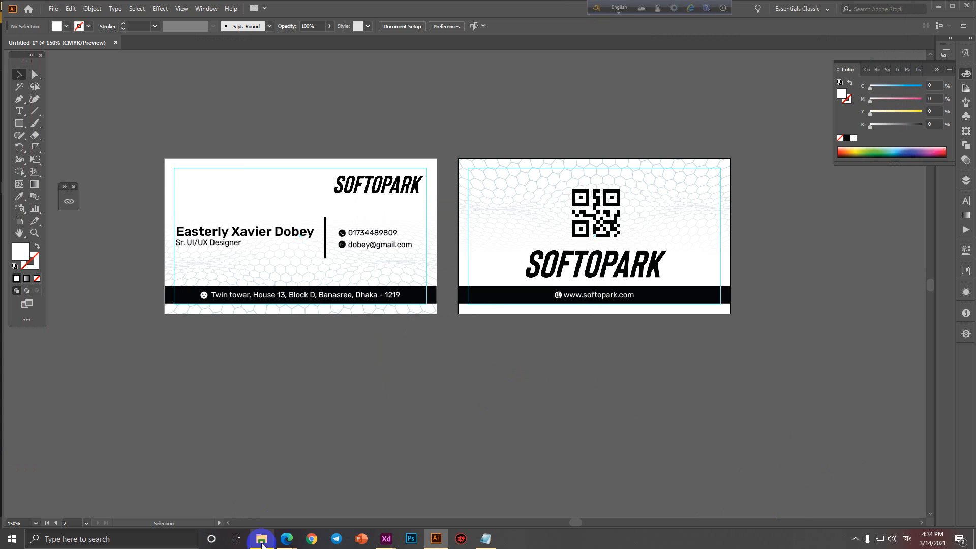
# Inspect Business Card-01.jpg and Business Card-02.jpg in File Explorer, then minimize the window.
pyautogui.click(262, 543)
pyautogui.click(244, 186)
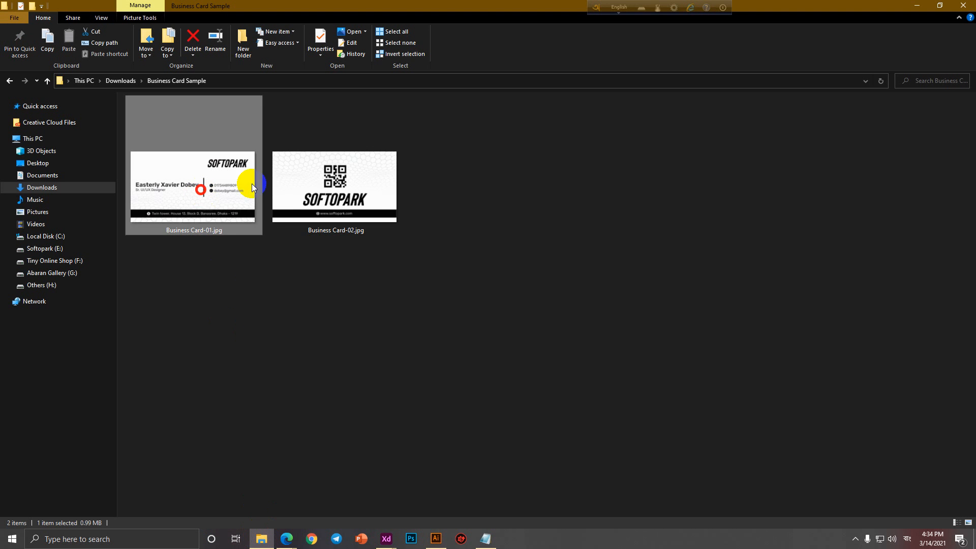
pyautogui.click(195, 194)
pyautogui.click(307, 200)
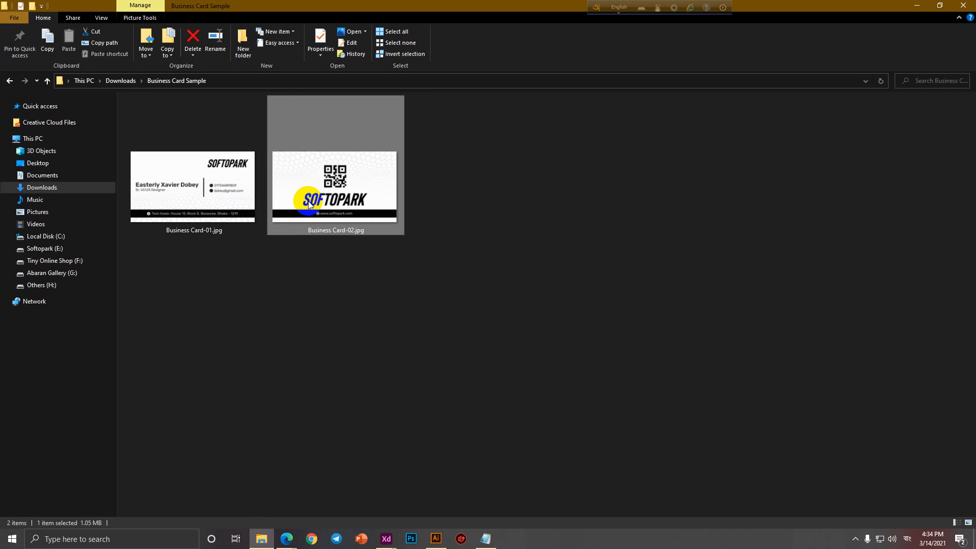
pyautogui.click(221, 191)
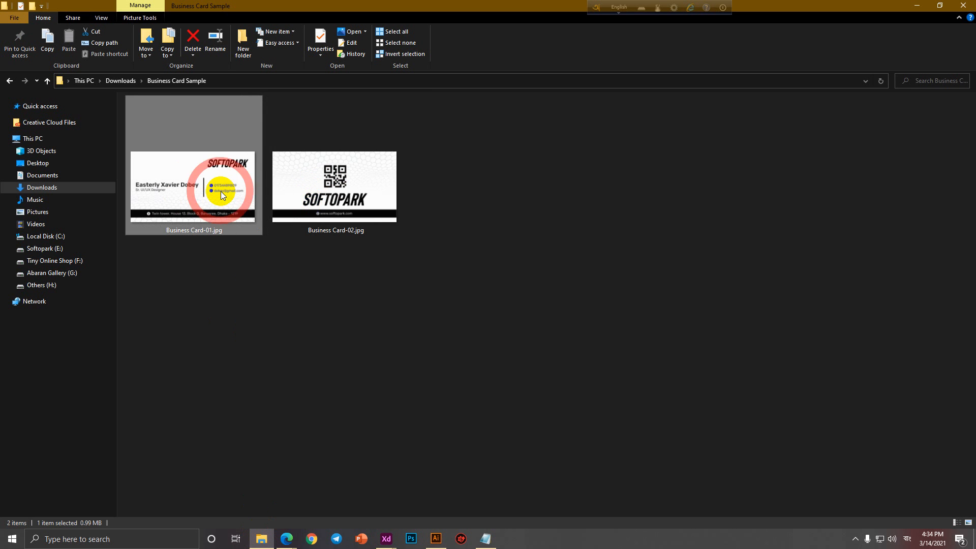
pyautogui.click(294, 199)
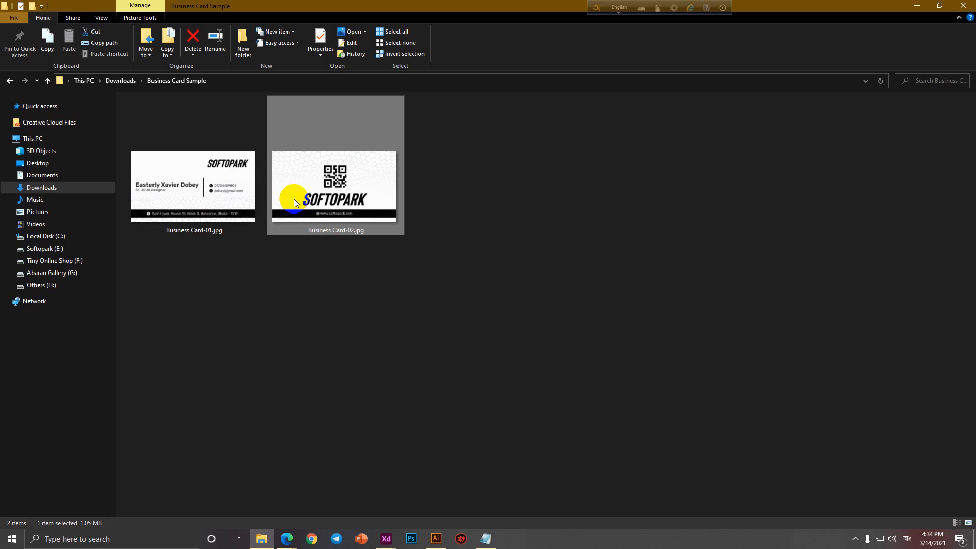
pyautogui.click(919, 5)
# Search Google for 'business card mock up' in a new Edge tab.
pyautogui.moveTo(287, 540)
pyautogui.click(239, 494)
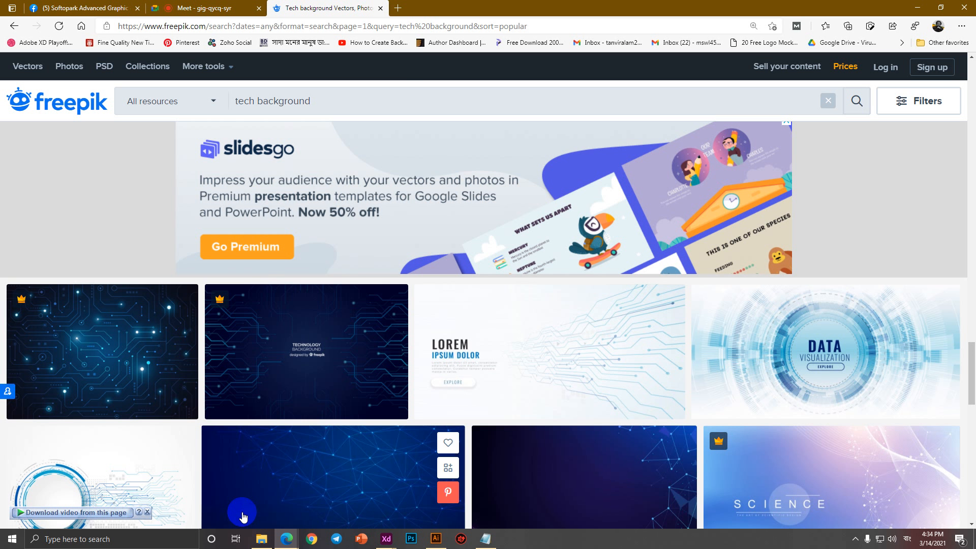
pyautogui.click(406, 9)
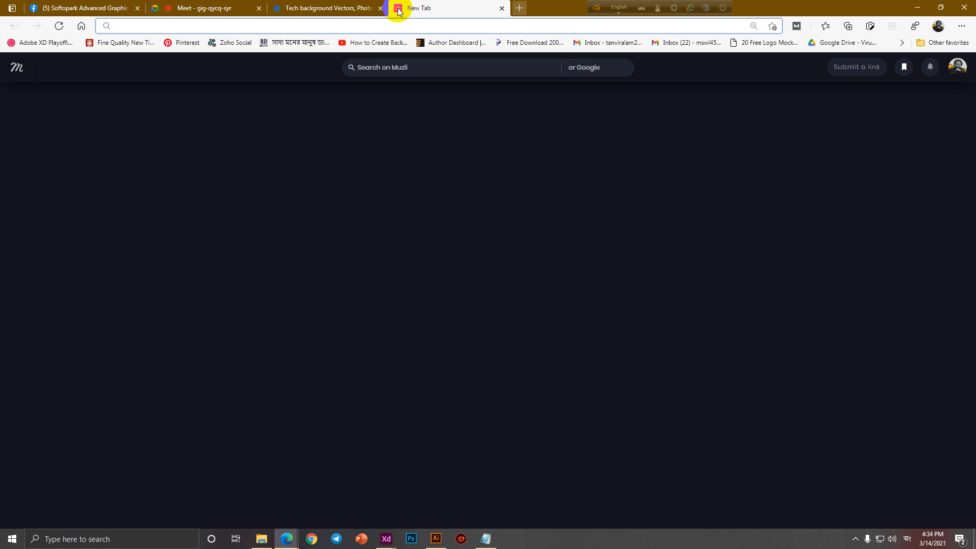
pyautogui.write('business ca')
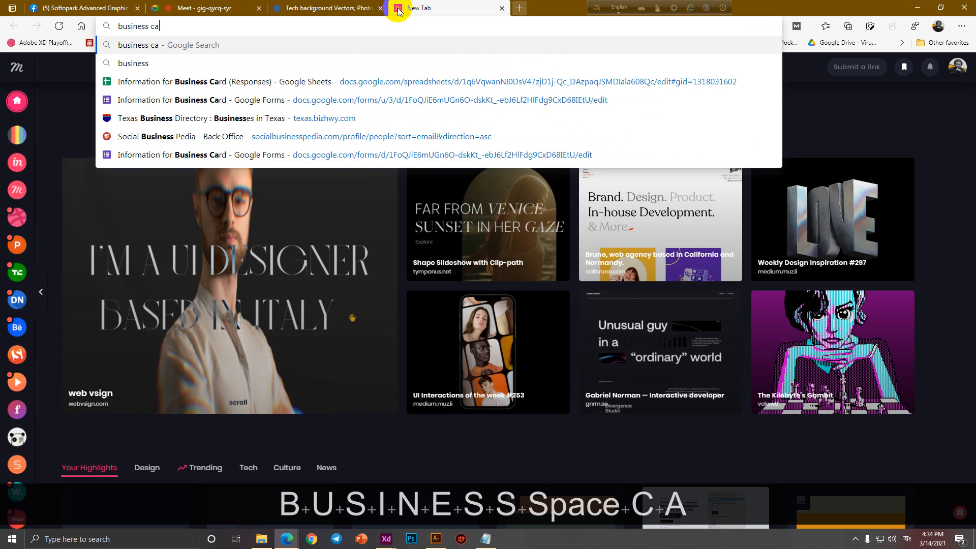
pyautogui.write('rd mock up')
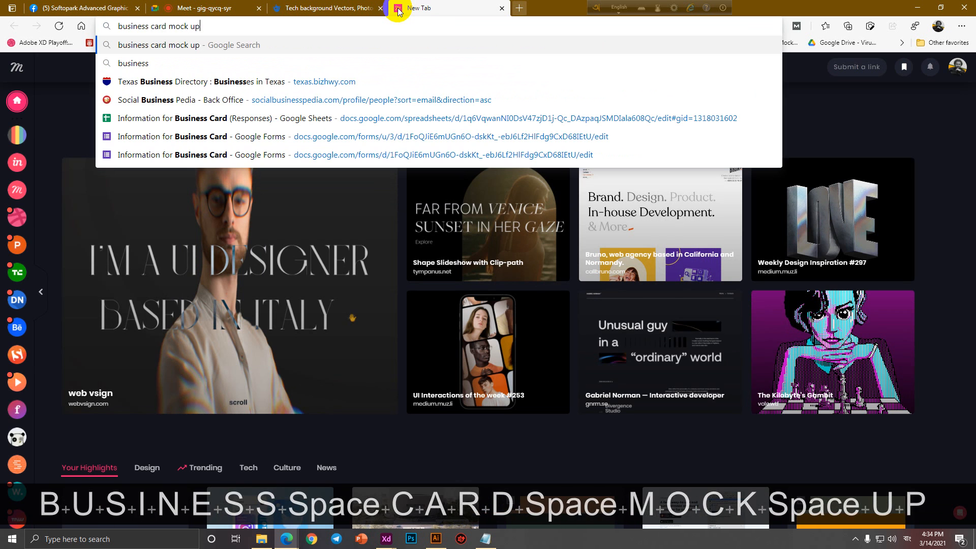
pyautogui.press('Return')
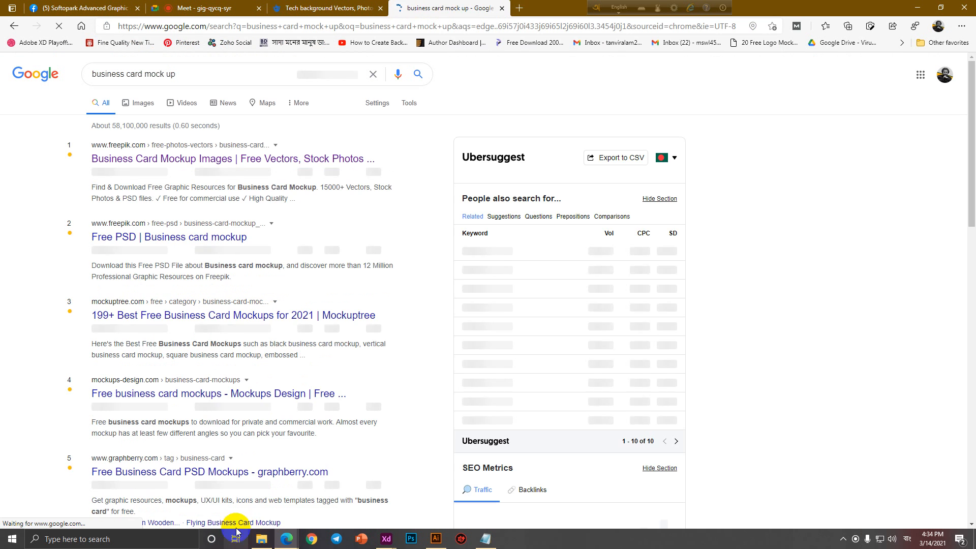
pyautogui.click(486, 539)
# Below Portfolio Upload, add a 'Mock Up' heading, an '=' underline, and 'Showcase = Presentation Method'.
pyautogui.click(375, 129)
pyautogui.press('Return')
pyautogui.press('Return')
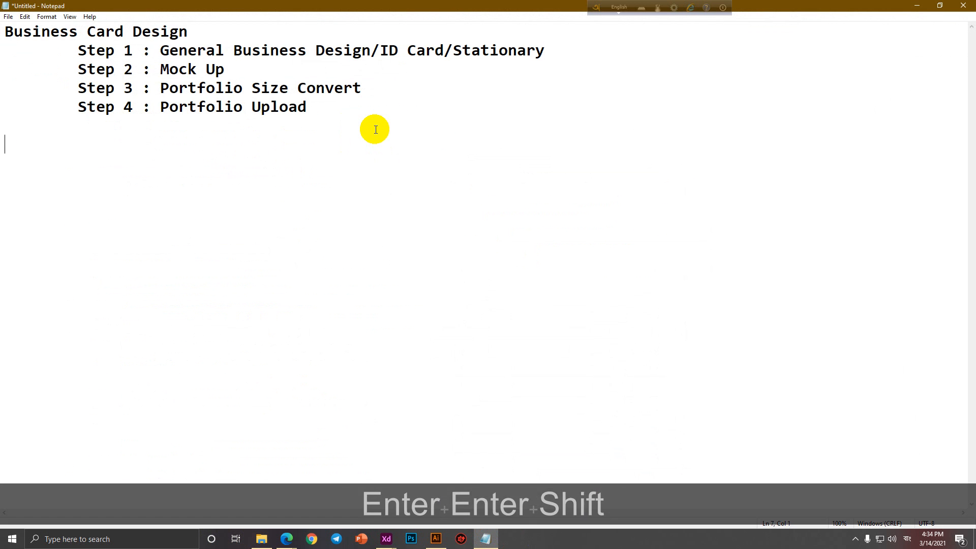
pyautogui.write('Mock U')
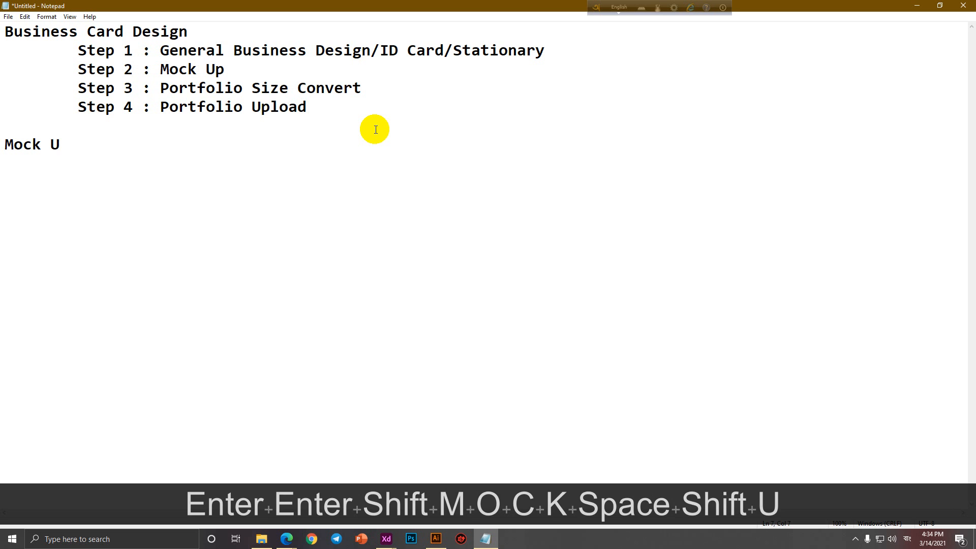
pyautogui.write('p')
pyautogui.press('Return')
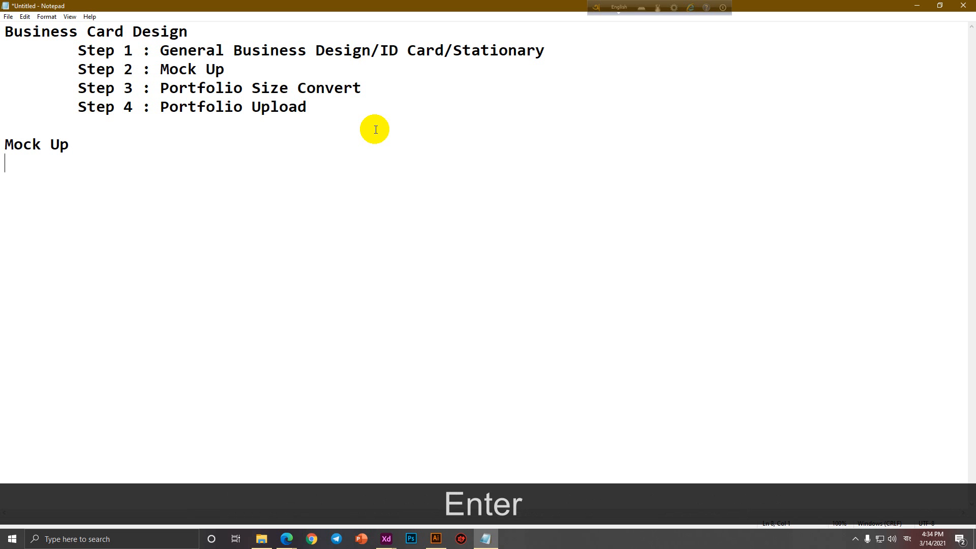
pyautogui.write('========================')
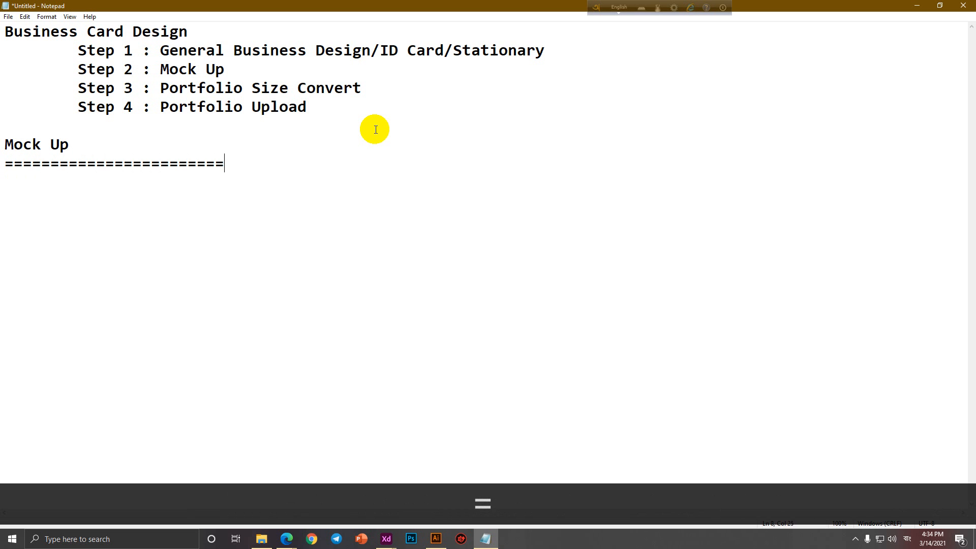
pyautogui.write('=====')
pyautogui.press('Return')
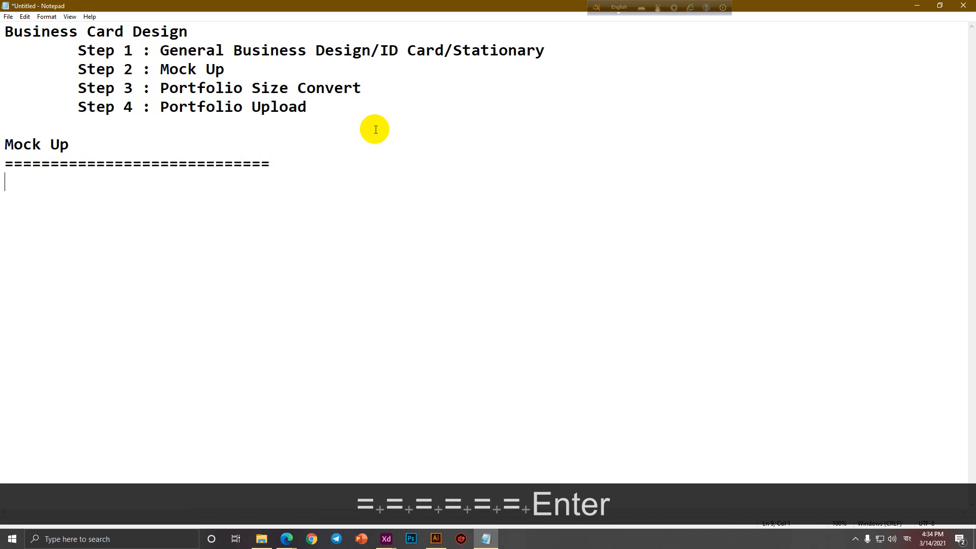
pyautogui.write('Show')
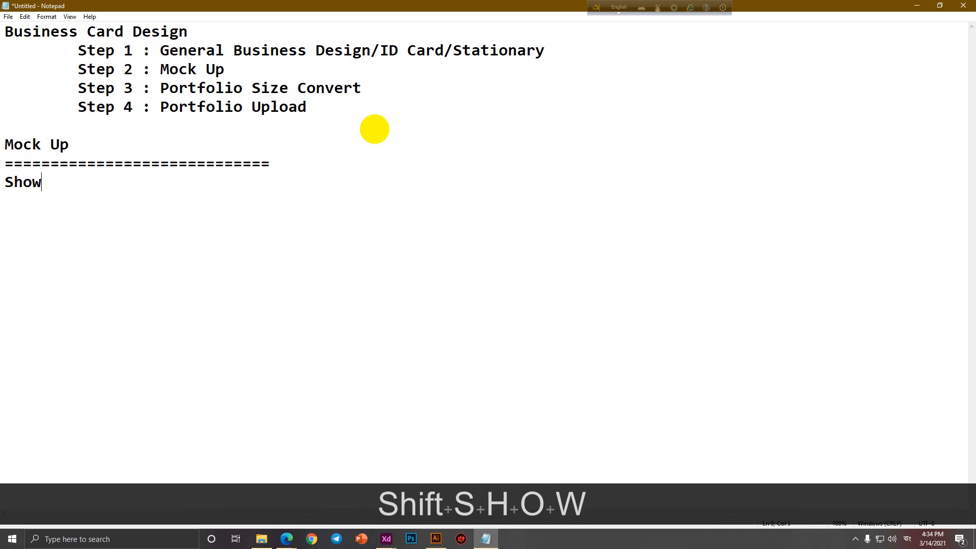
pyautogui.write('case = ')
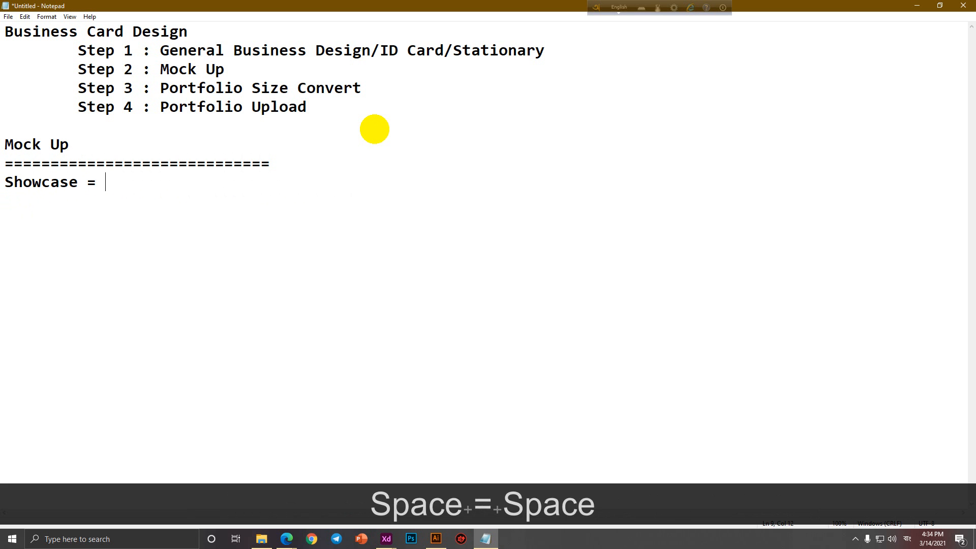
pyautogui.write('Presenta')
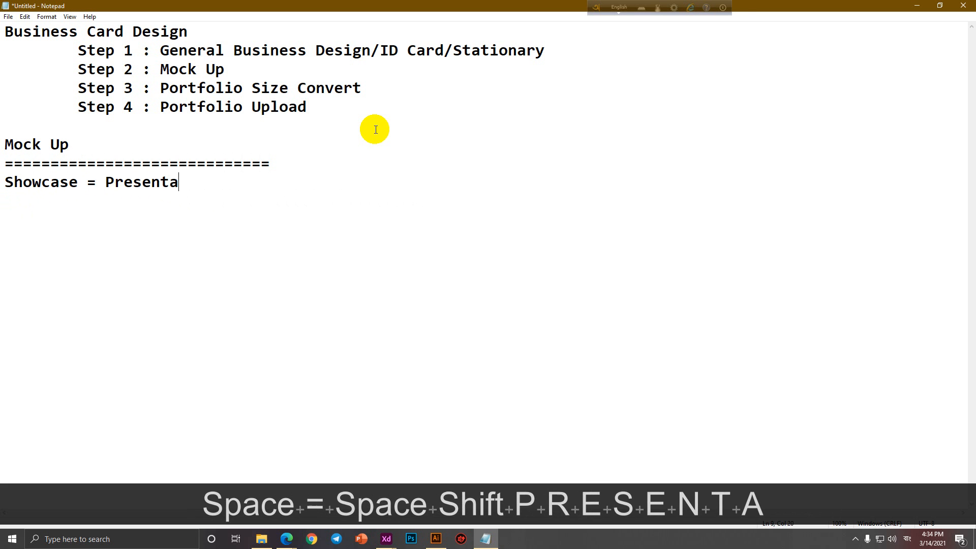
pyautogui.write('tion Method')
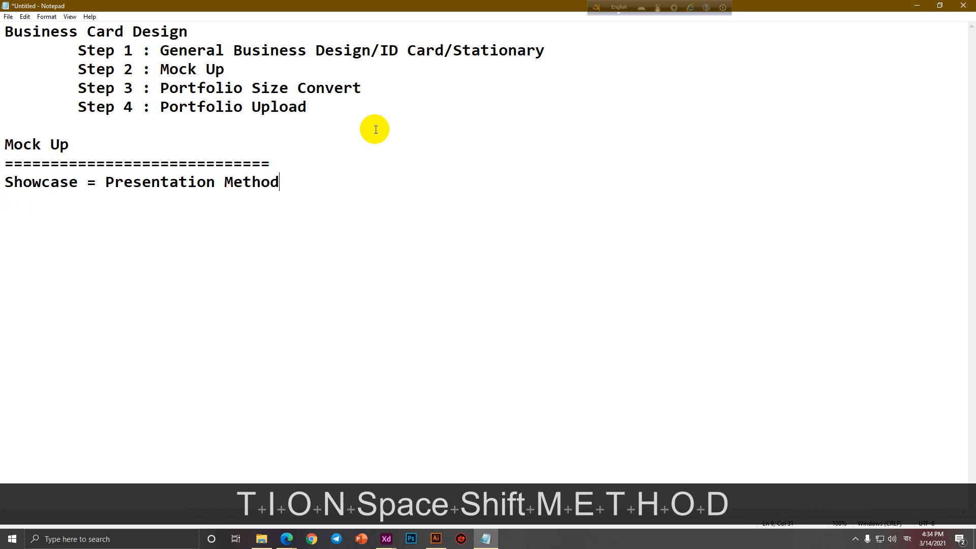
pyautogui.press('Return')
pyautogui.press('Return')
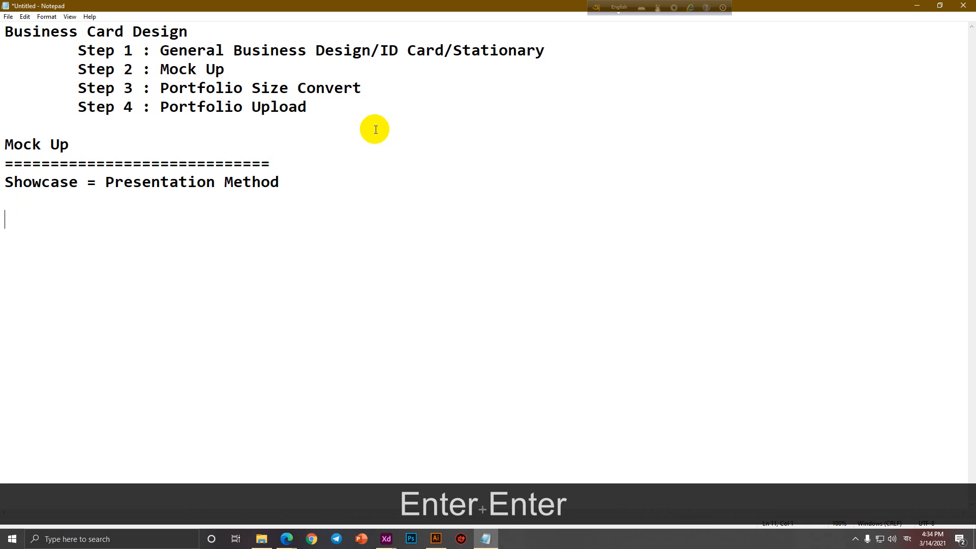
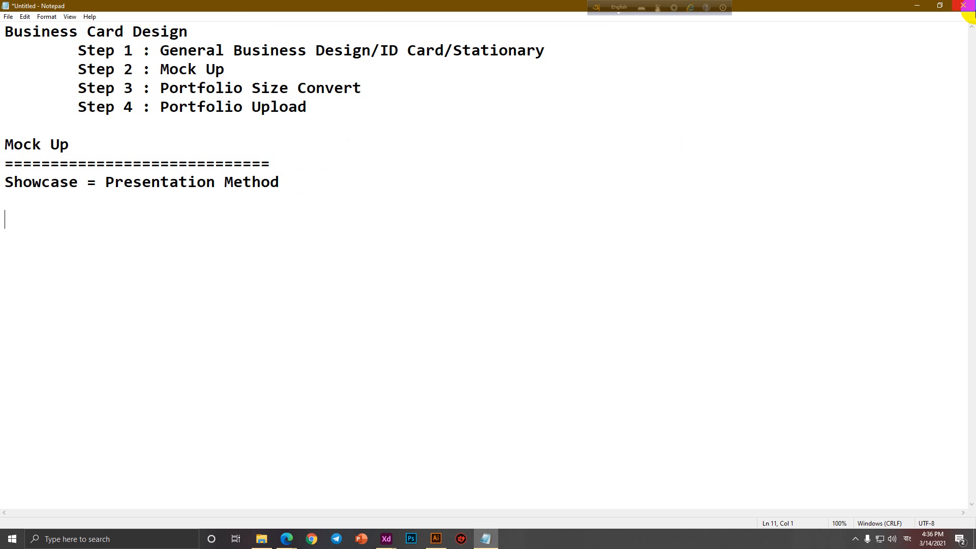
# Minimize the Notepad notes to reveal the Edge window with the 'business card mock up' search.
pyautogui.click(917, 5)
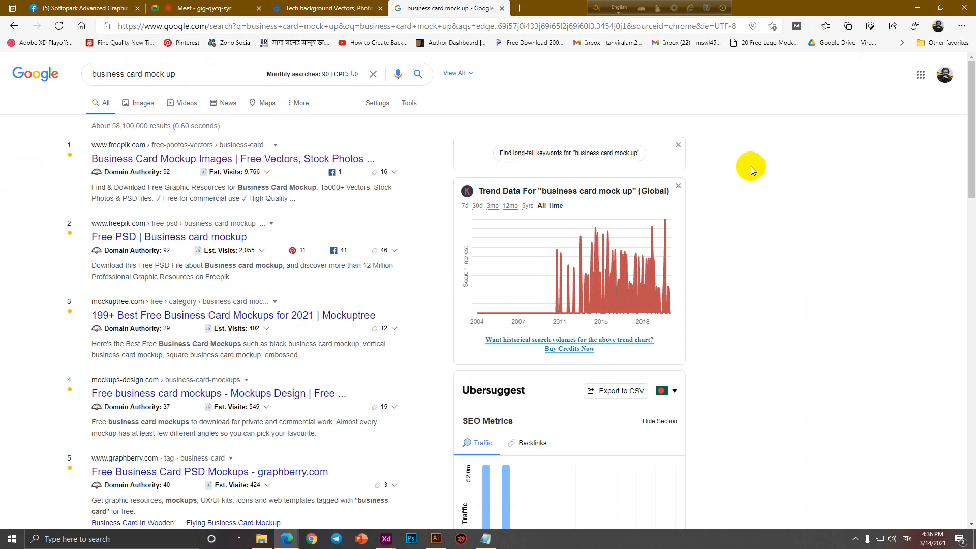
# Bring Edge forward, add a blank new tab, and show Google image results for 'business card mock up'.
pyautogui.click(436, 538)
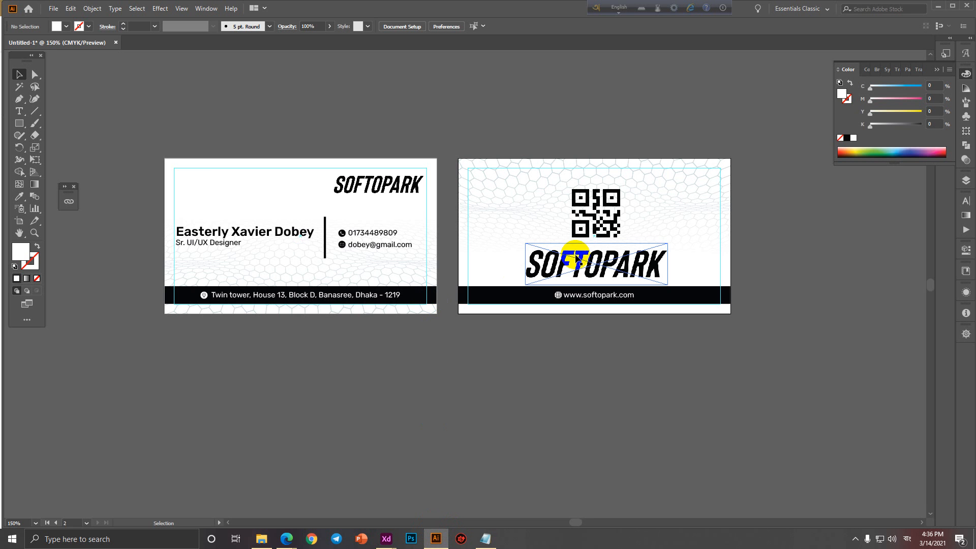
pyautogui.moveTo(286, 537)
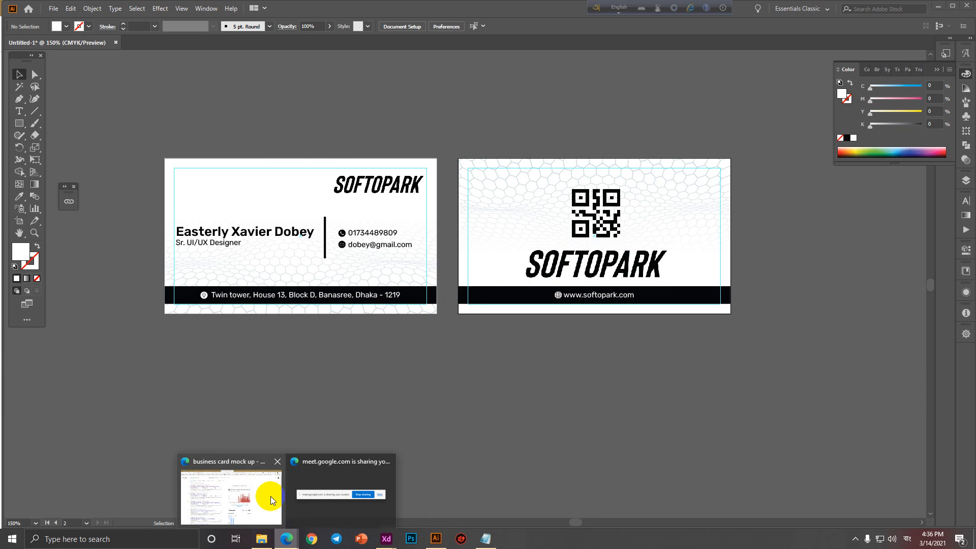
pyautogui.click(270, 498)
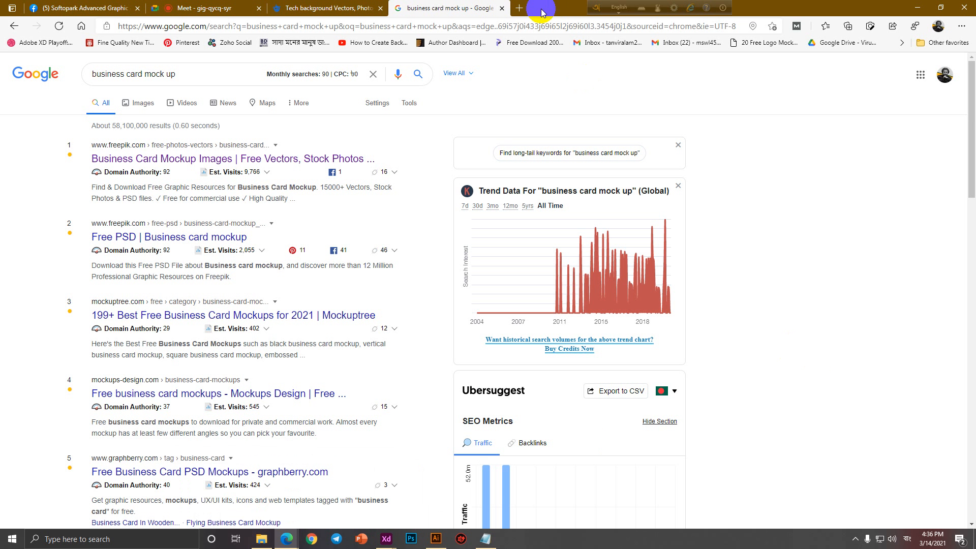
pyautogui.click(519, 9)
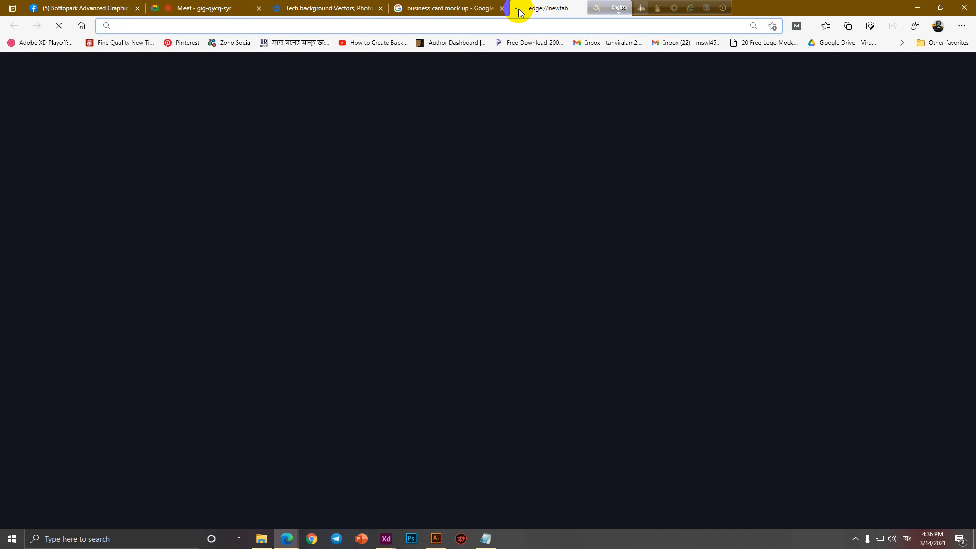
pyautogui.click(432, 8)
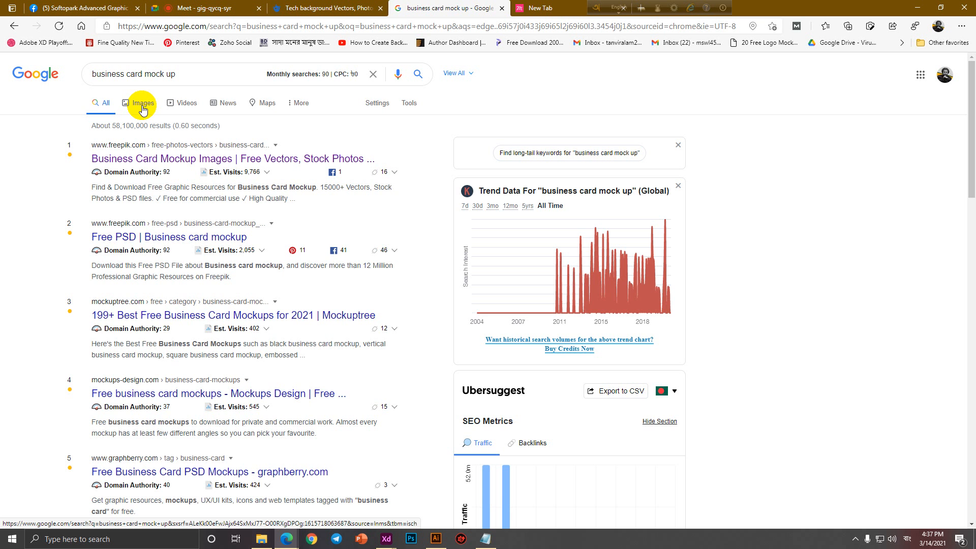
pyautogui.click(143, 107)
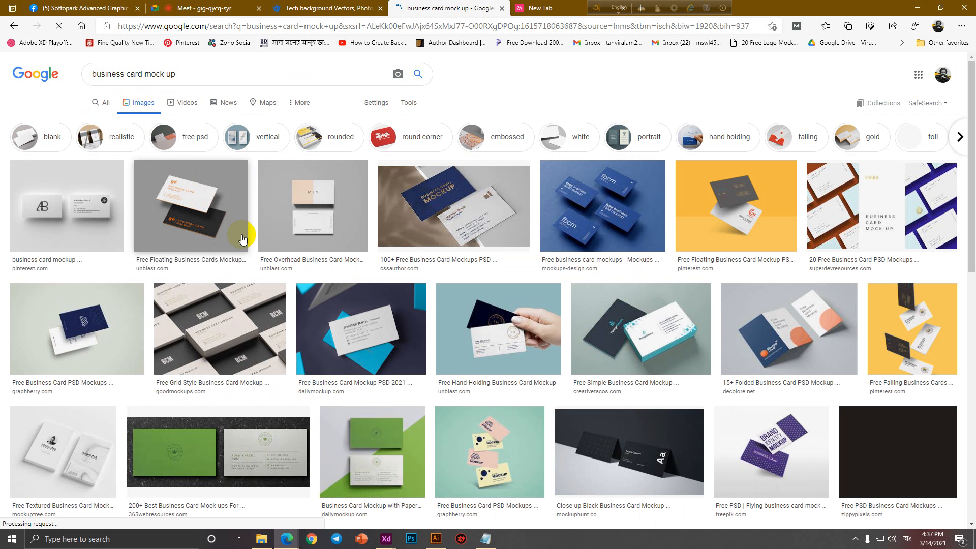
pyautogui.click(483, 326)
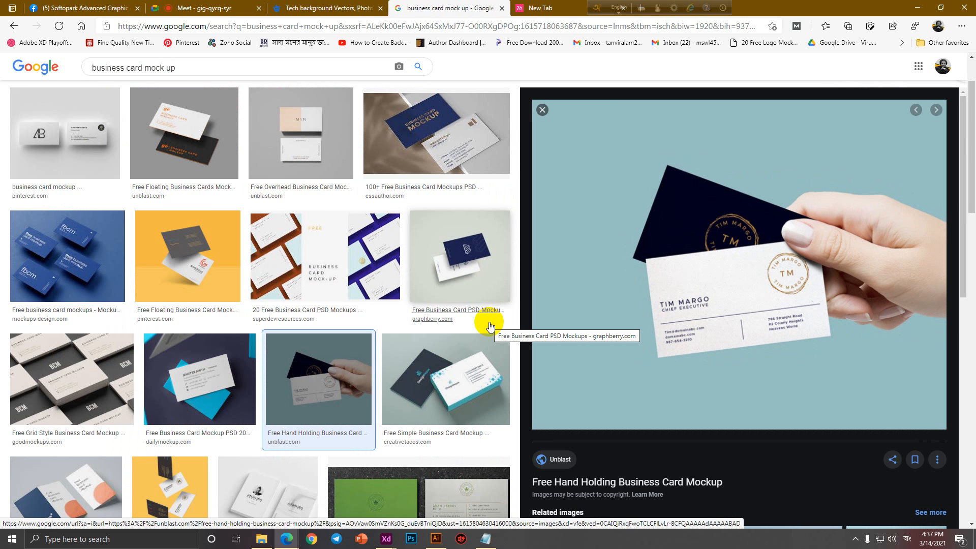
pyautogui.click(41, 136)
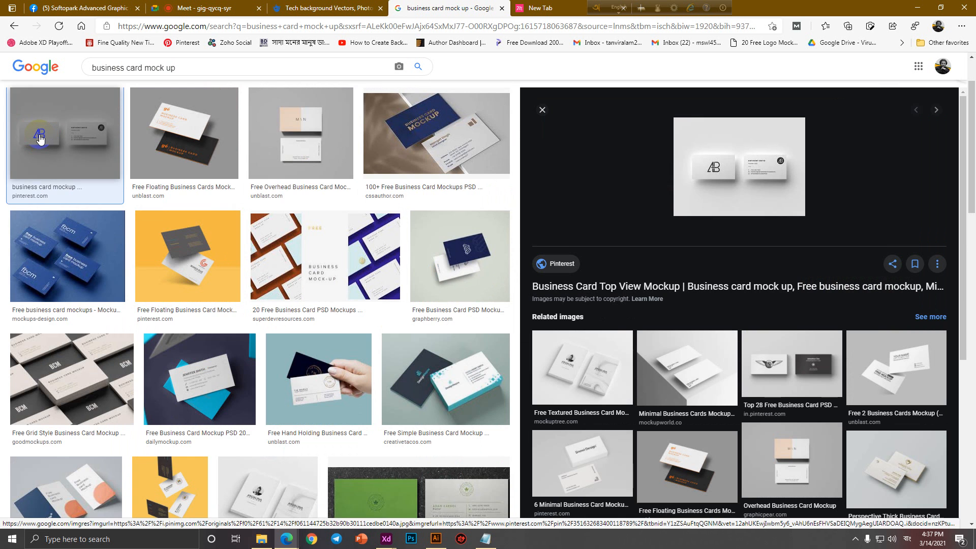
pyautogui.scroll(-6, 169, 324)
pyautogui.click(173, 347)
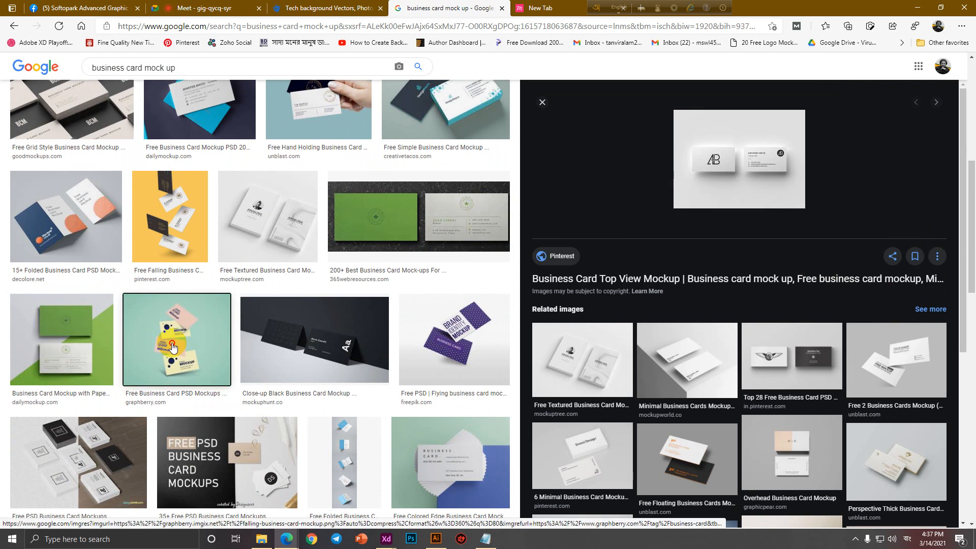
pyautogui.press('Left')
pyautogui.scroll(-6, 203, 353)
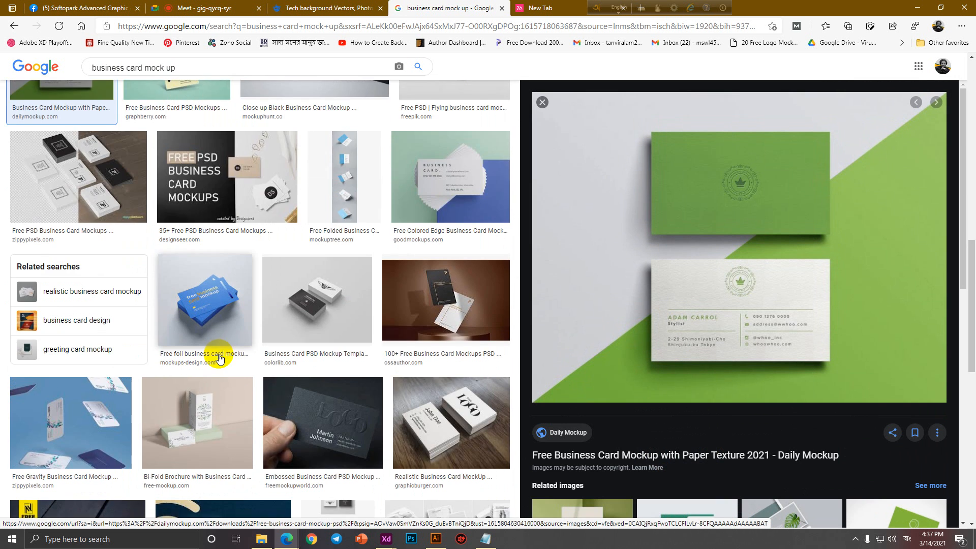
pyautogui.scroll(-8, 220, 358)
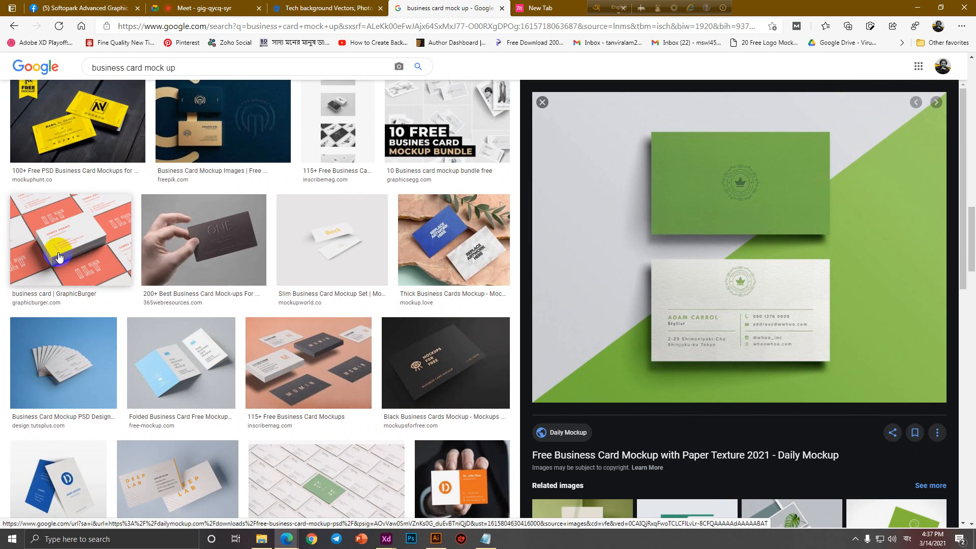
pyautogui.click(59, 255)
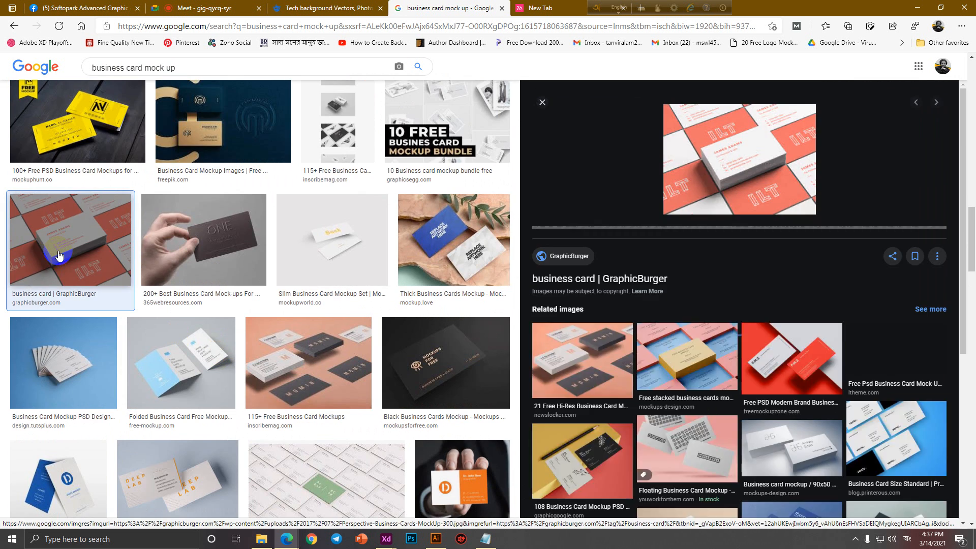
pyautogui.click(683, 362)
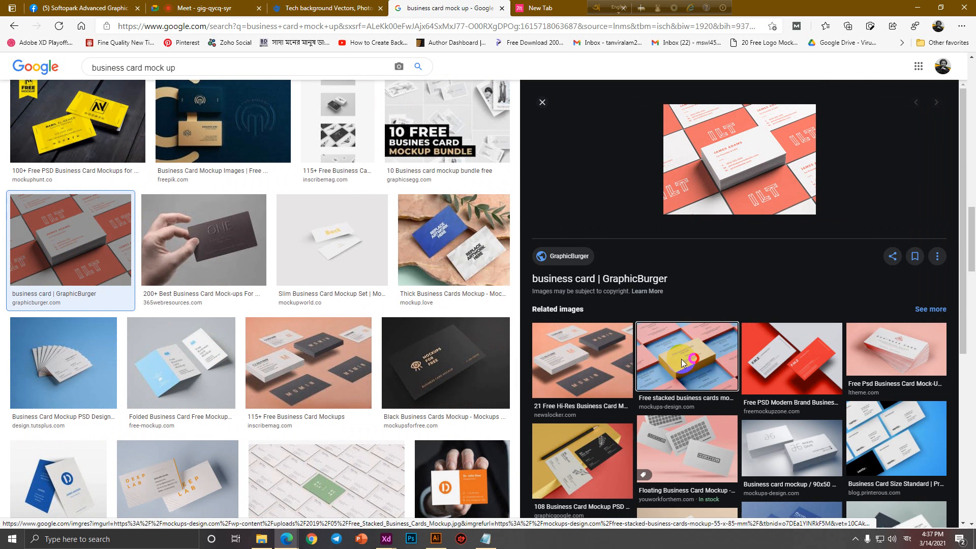
pyautogui.click(926, 377)
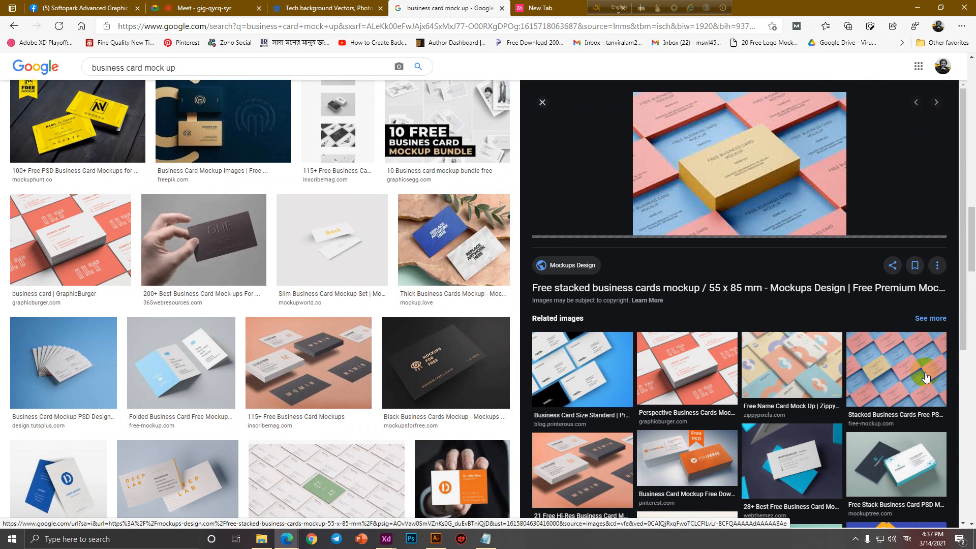
pyautogui.scroll(-4, 816, 363)
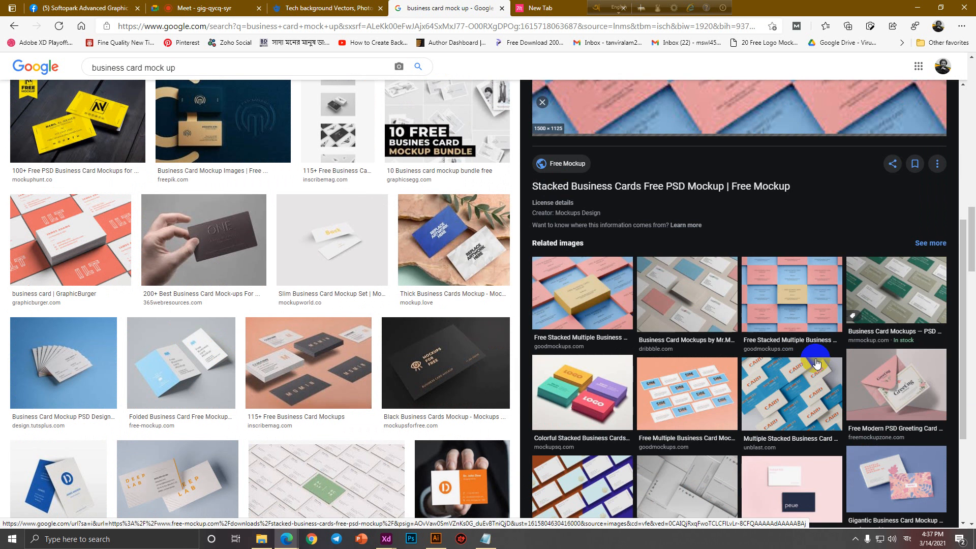
pyautogui.scroll(-3, 816, 362)
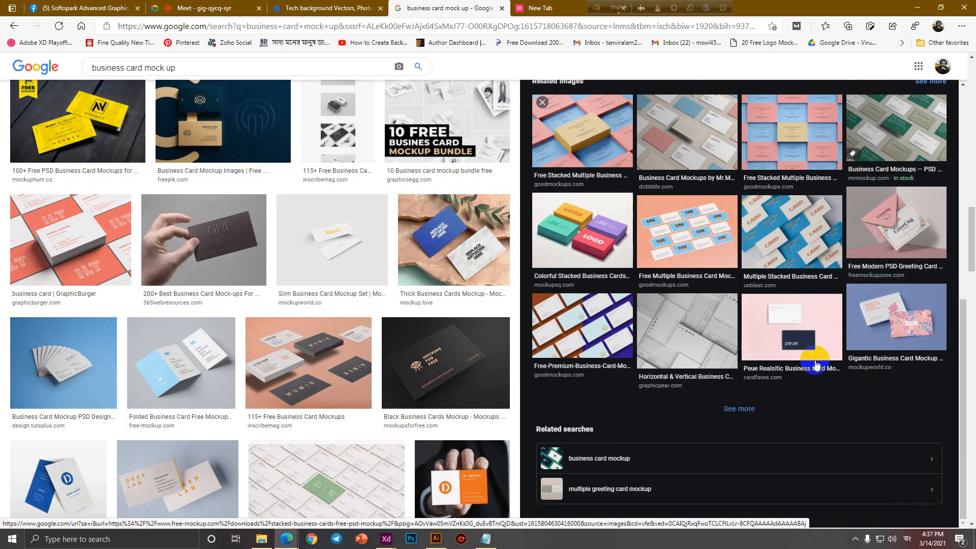
pyautogui.scroll(-5, 303, 377)
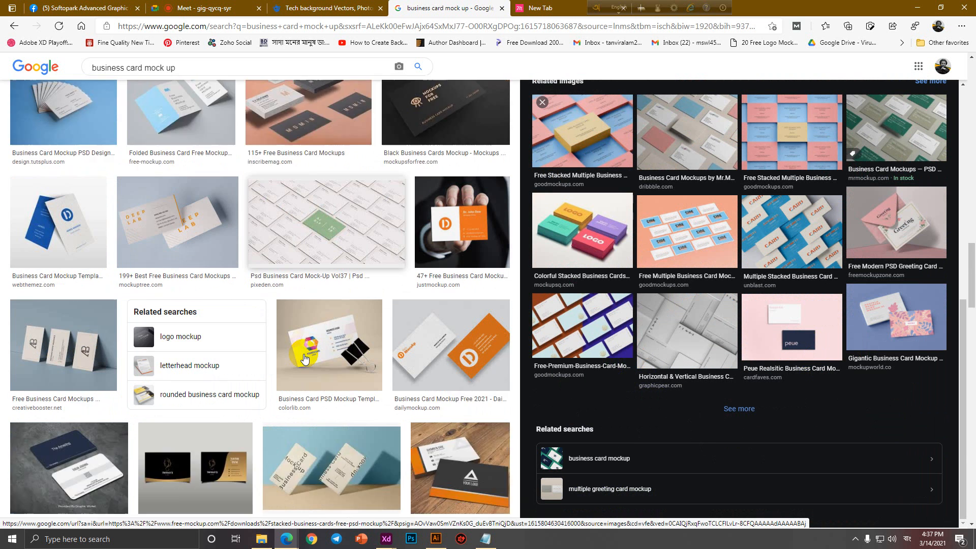
pyautogui.scroll(-2, 304, 359)
pyautogui.scroll(-3, 304, 359)
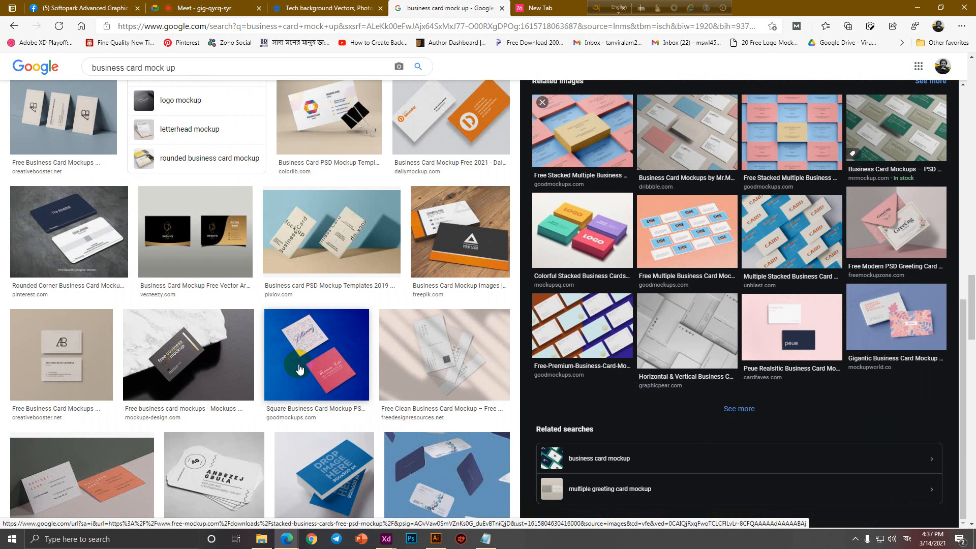
pyautogui.scroll(-7, 301, 369)
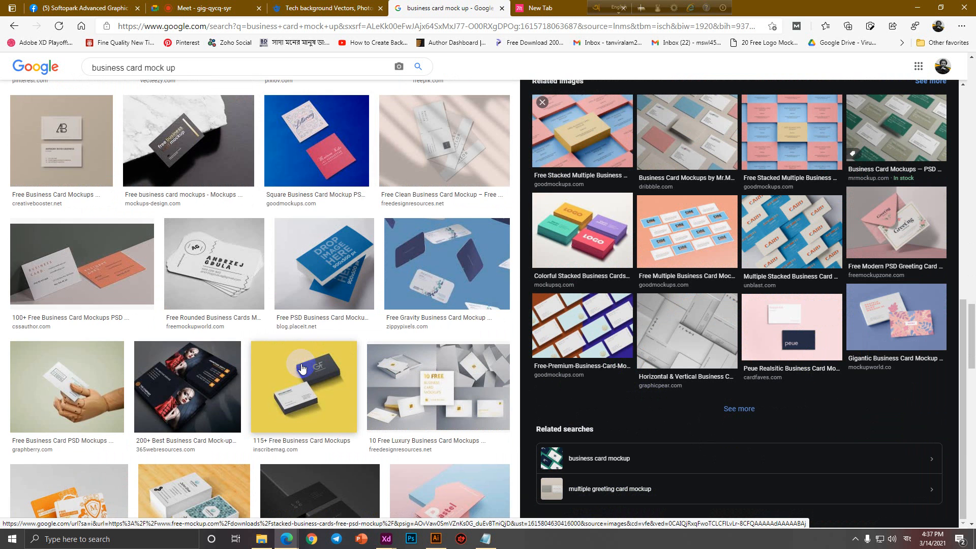
pyautogui.scroll(-4, 301, 367)
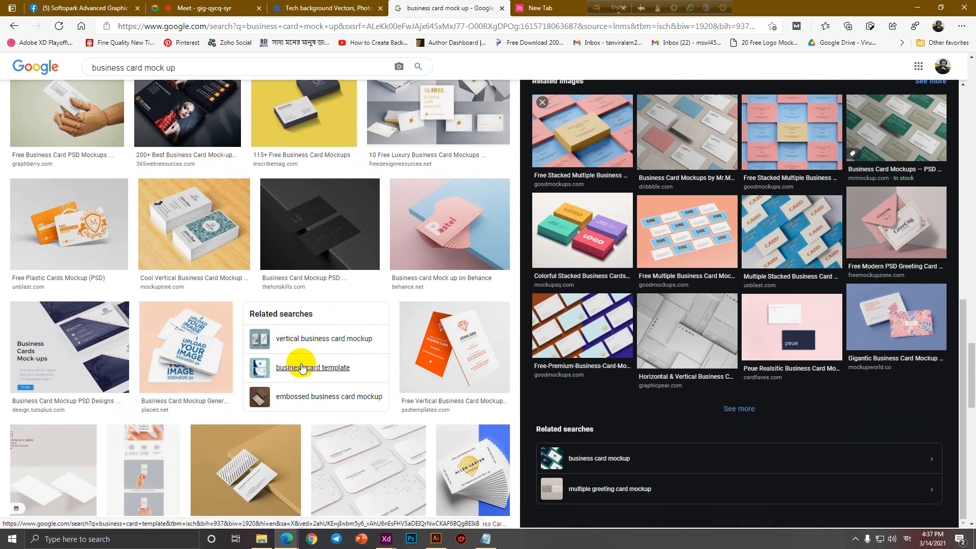
pyautogui.scroll(-6, 303, 370)
pyautogui.scroll(-10, 301, 358)
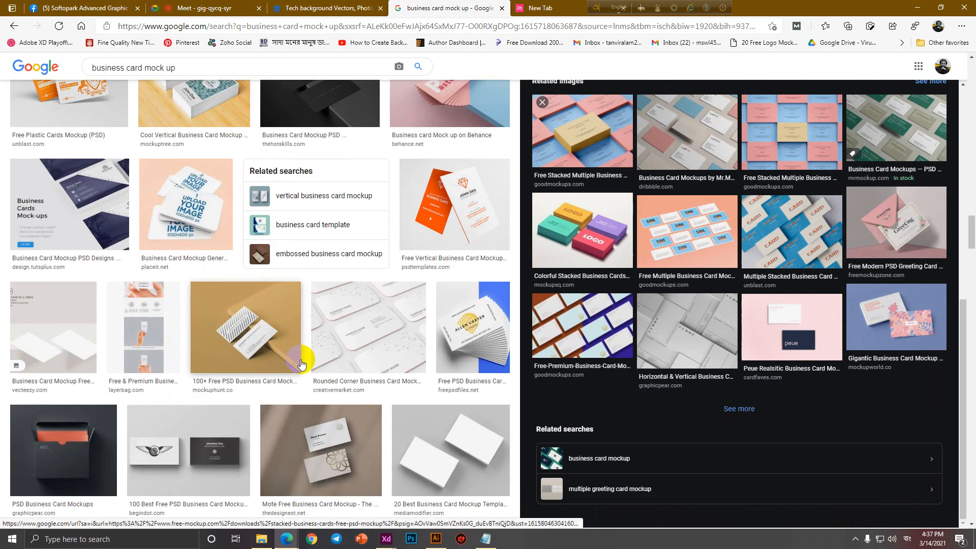
pyautogui.scroll(20, 299, 345)
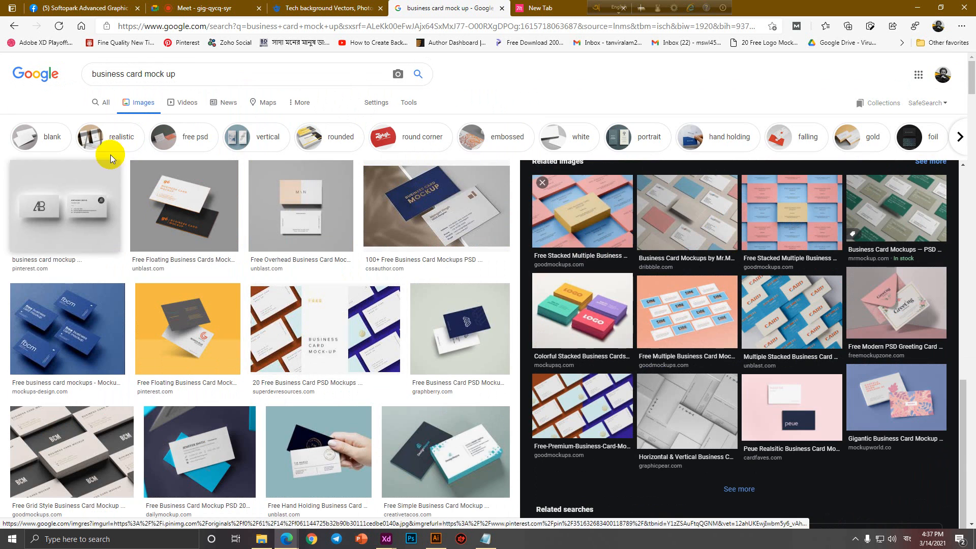
pyautogui.click(104, 106)
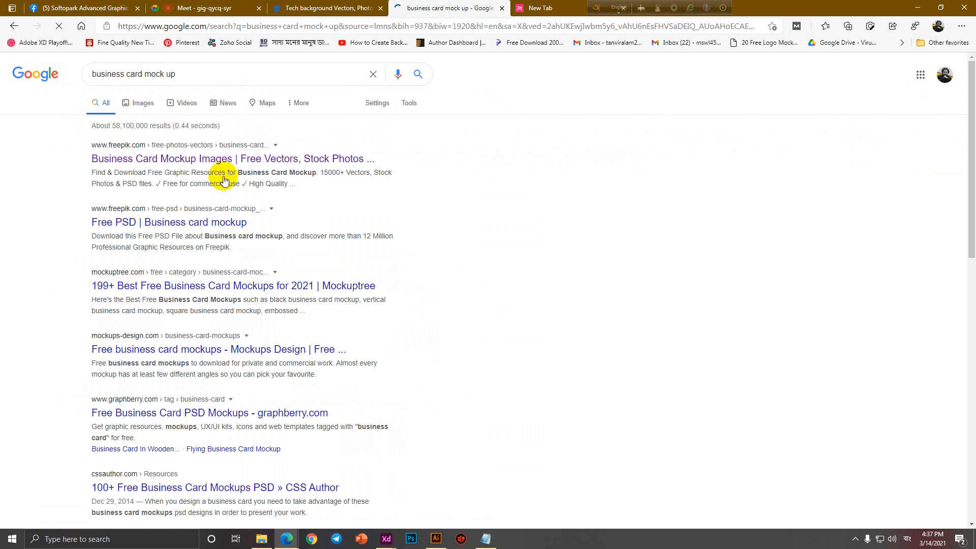
pyautogui.click(486, 539)
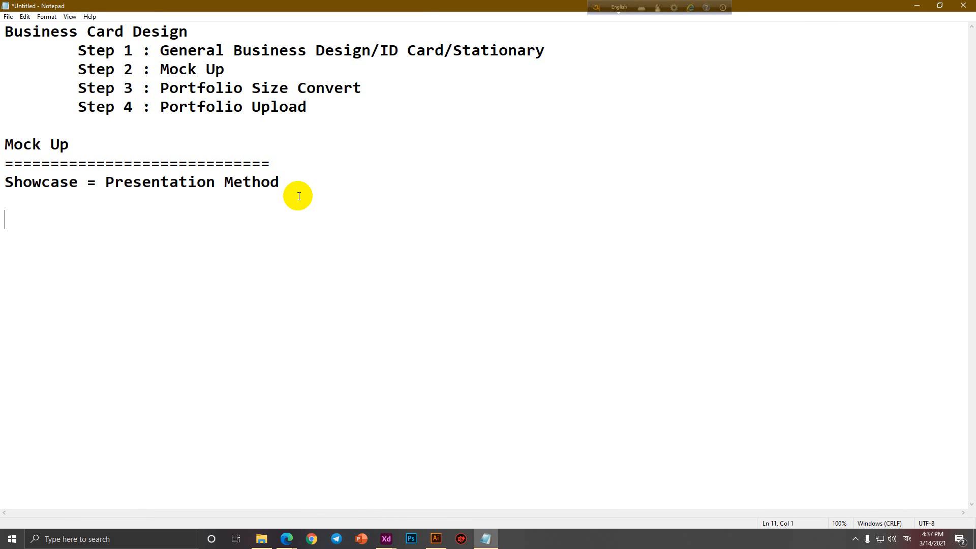
# List the mockup sources 1) Google Search, 2) Freepik, 3) Mockup world, and begin 4).
pyautogui.press('shift')
pyautogui.write('1) G')
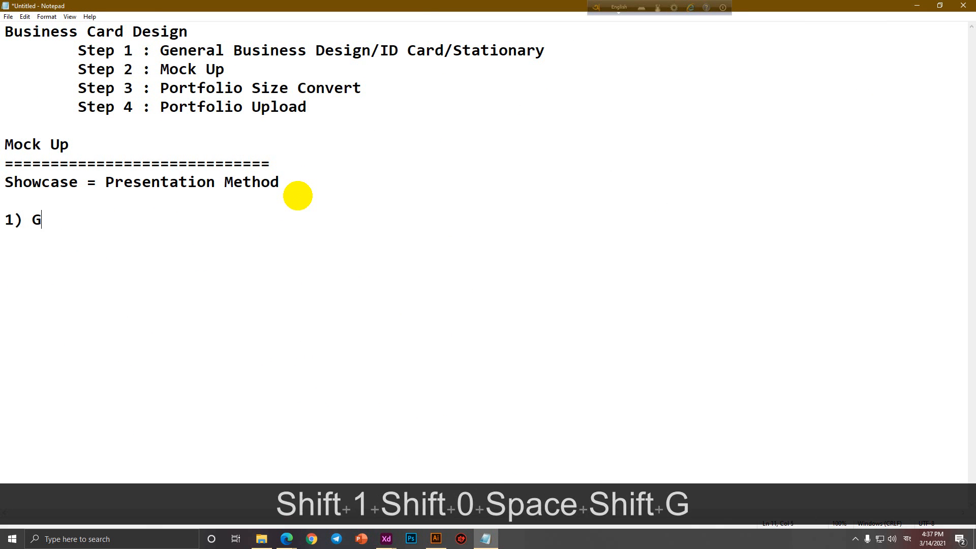
pyautogui.write('oogle Search')
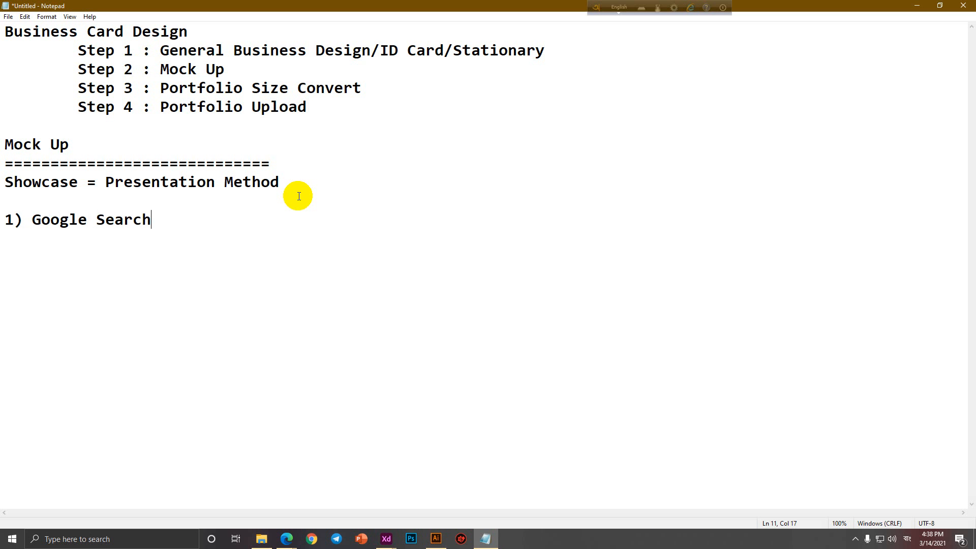
pyautogui.press('Return')
pyautogui.write('2) Fre')
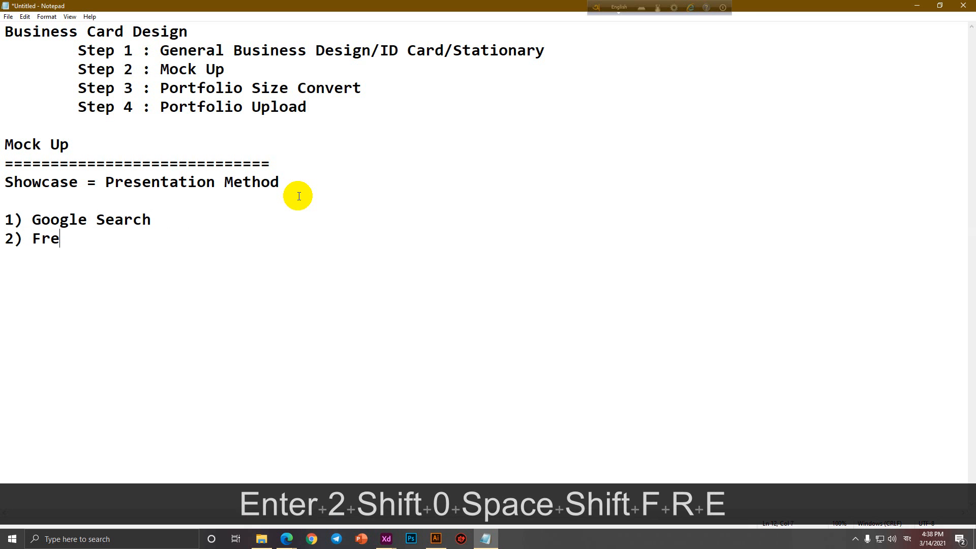
pyautogui.write('epik')
pyautogui.press('Return')
pyautogui.write('3')
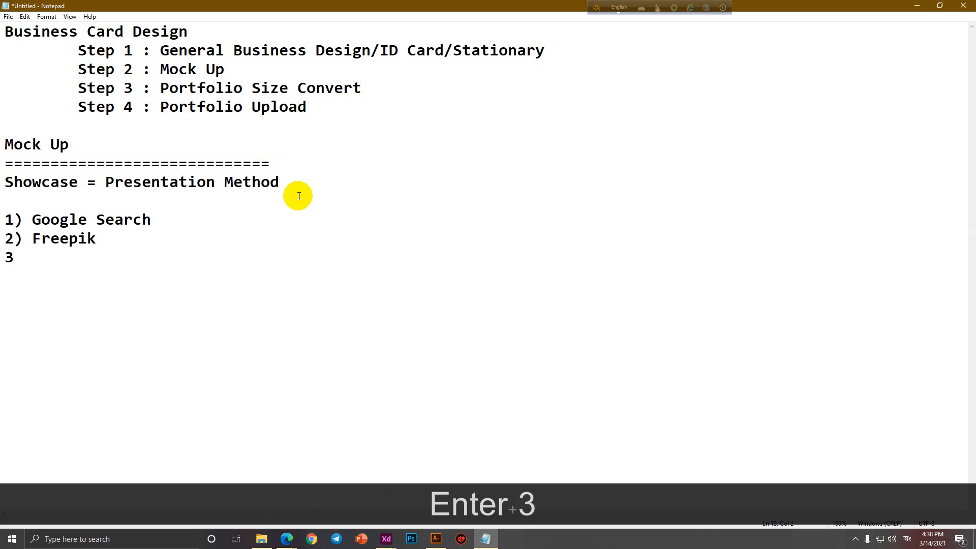
pyautogui.write(') Mocku')
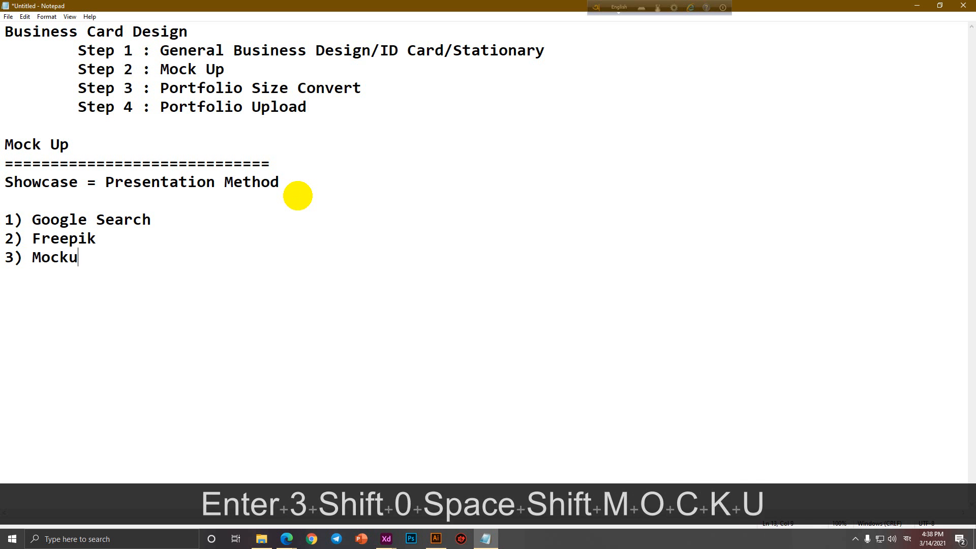
pyautogui.write('p world')
pyautogui.press('Return')
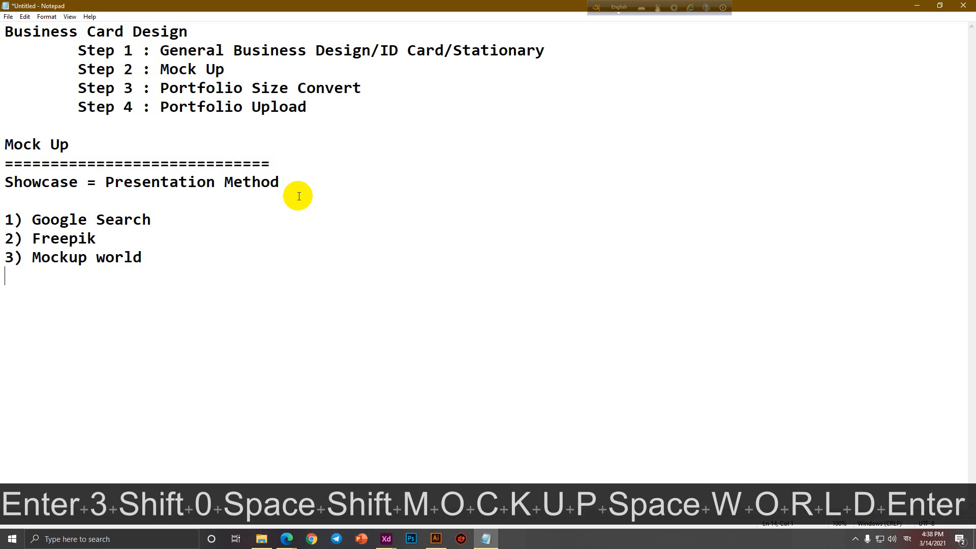
pyautogui.write('4)')
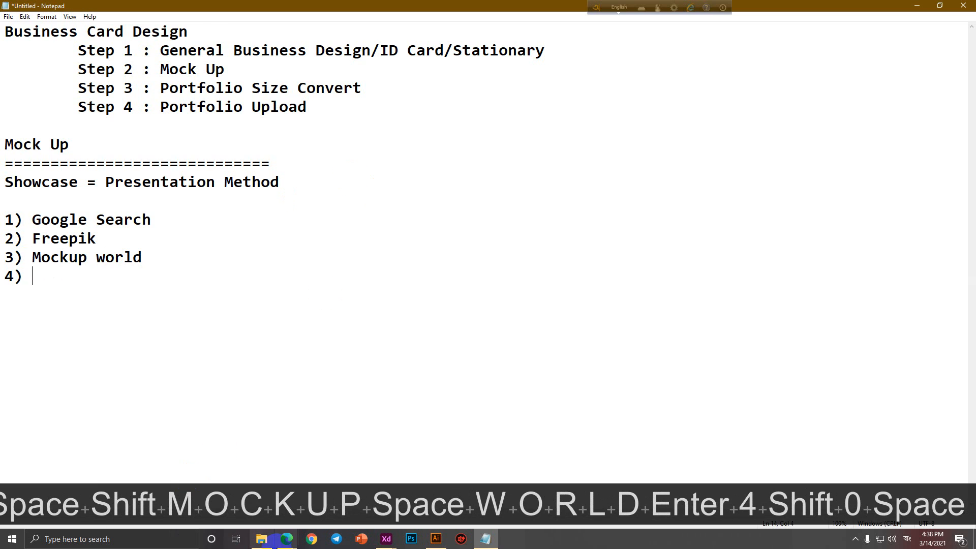
# Select the Mockuptree result title in the Edge search results, then return to Notepad.
pyautogui.moveTo(285, 539)
pyautogui.click(259, 478)
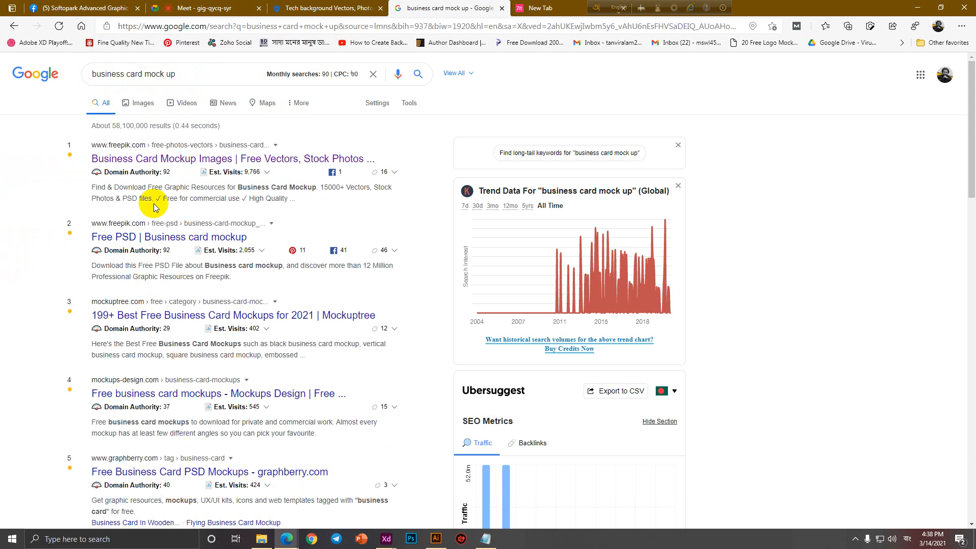
pyautogui.moveTo(88, 300); pyautogui.dragTo(100, 299)
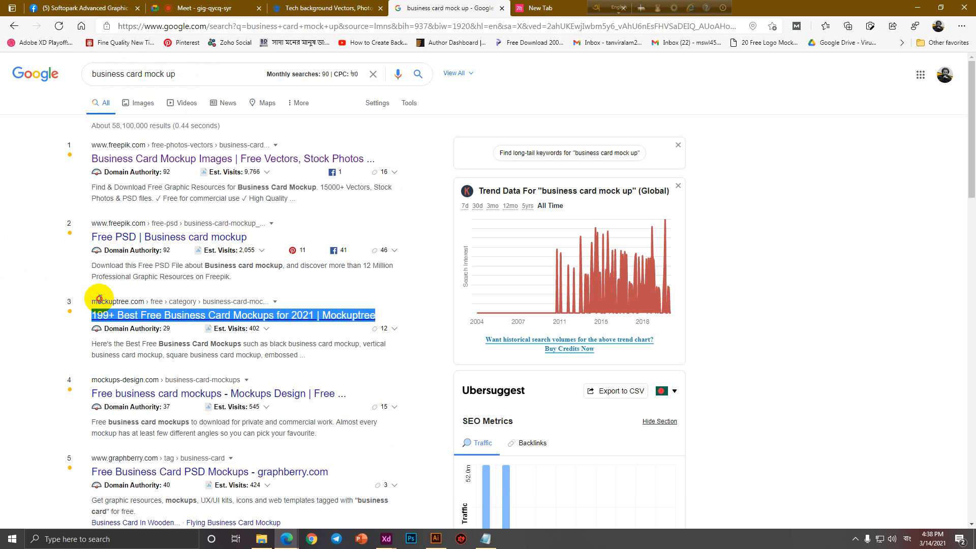
pyautogui.click(486, 539)
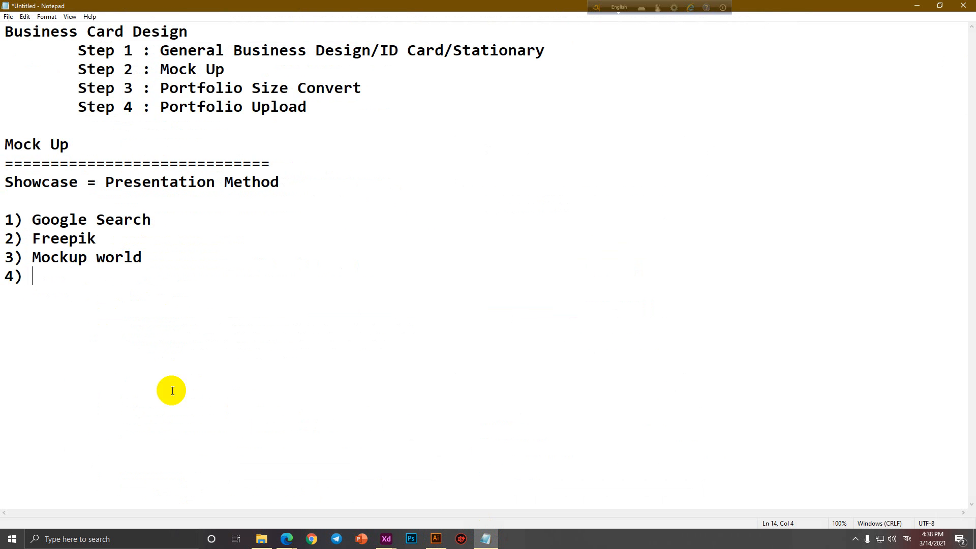
# Enter 'Mockup Tree' as the fourth source, then minimize Notepad to show the Google results.
pyautogui.write('Mockup Tree')
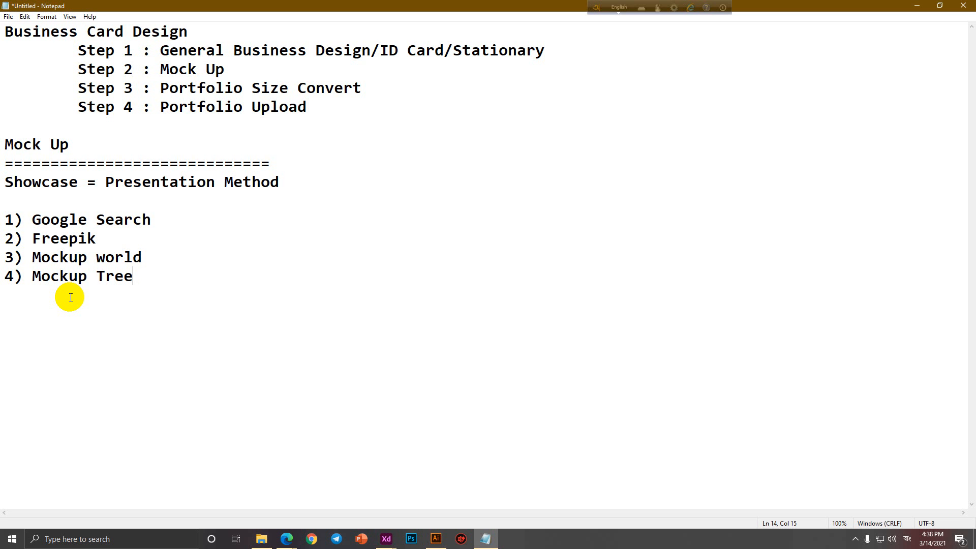
pyautogui.click(151, 267)
pyautogui.click(917, 5)
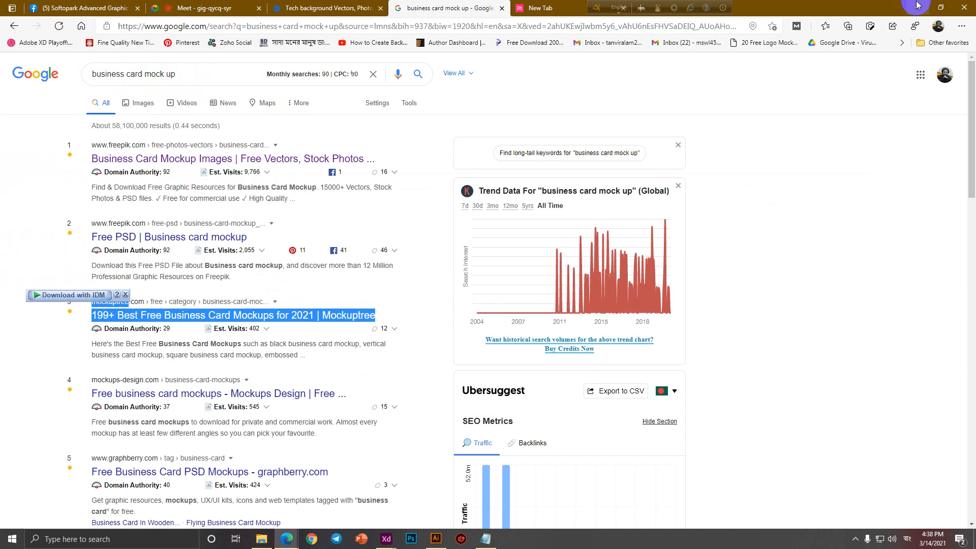
# Dismiss the IDM popup and search This PC in File Explorer for 'business card mockup'.
pyautogui.click(125, 295)
pyautogui.click(752, 146)
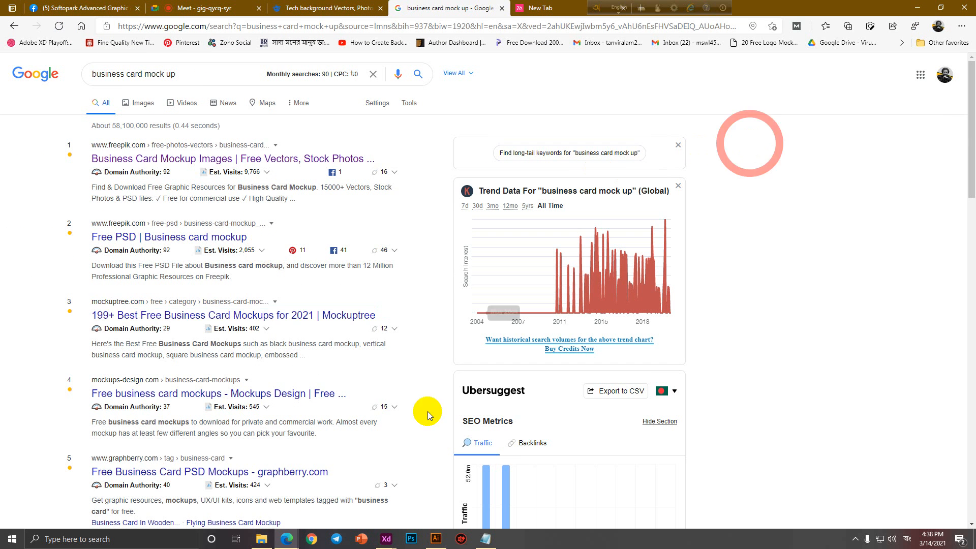
pyautogui.click(262, 540)
pyautogui.click(44, 140)
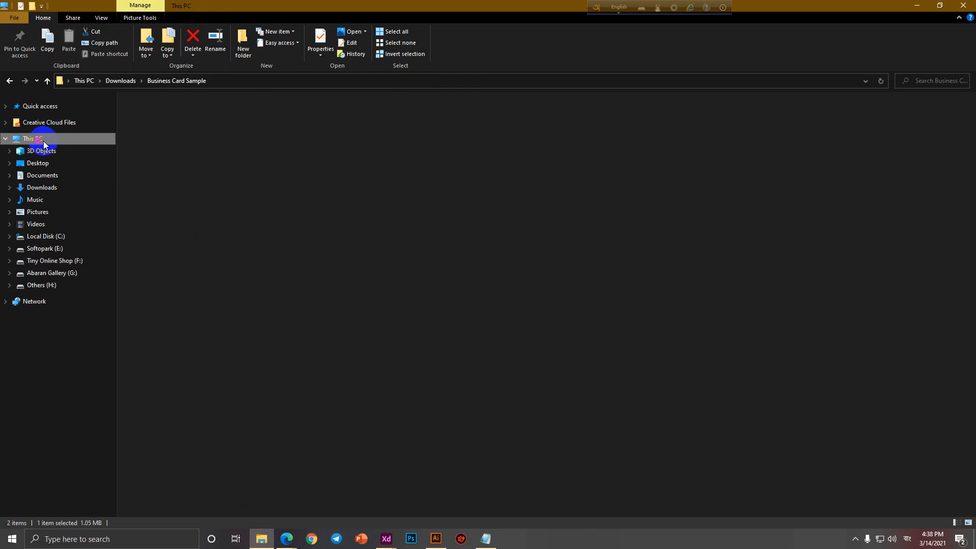
pyautogui.click(944, 88)
pyautogui.write('bus')
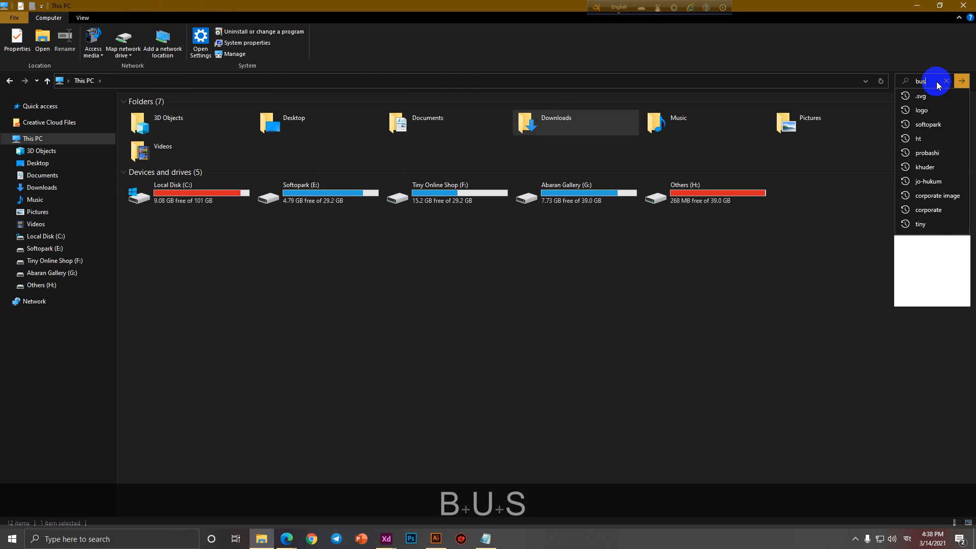
pyautogui.write('iness card mock')
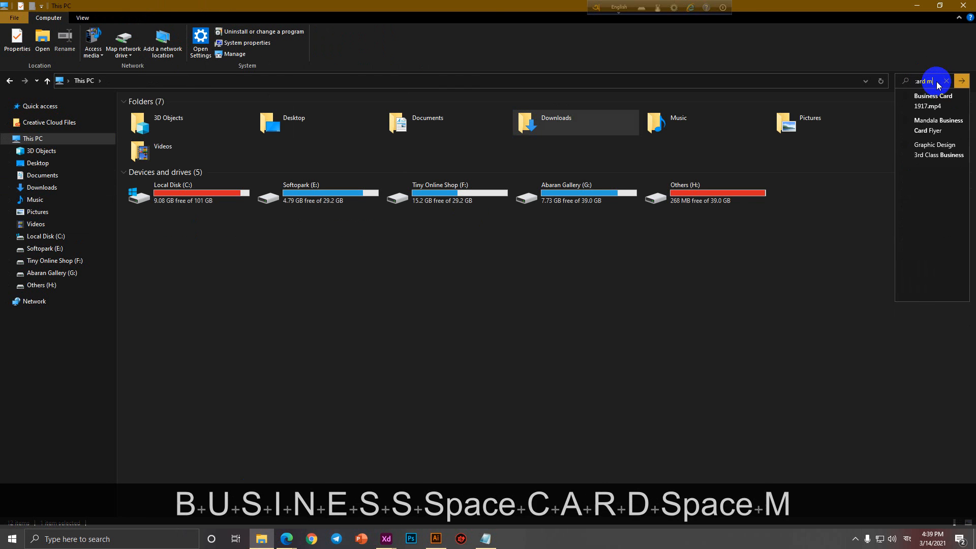
pyautogui.write('up')
pyautogui.press('Return')
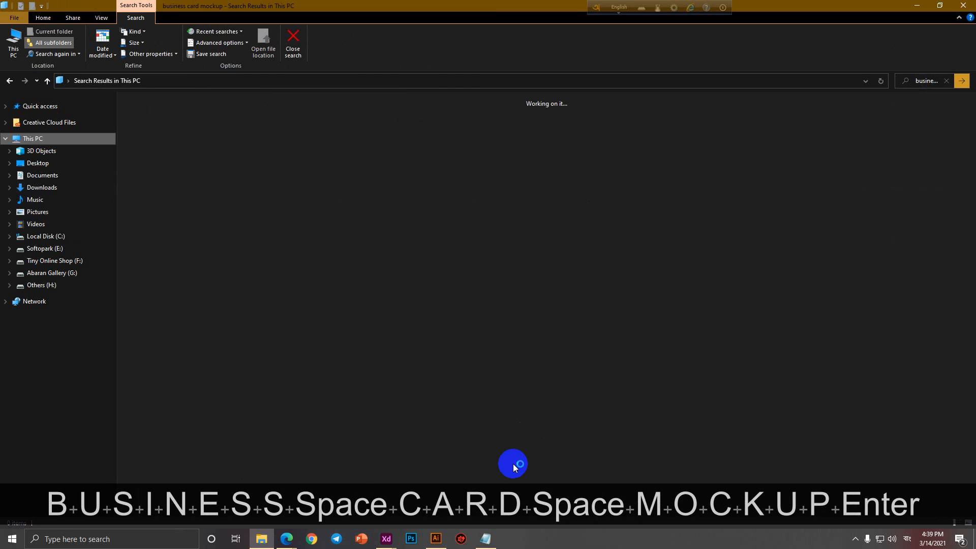
pyautogui.click(484, 540)
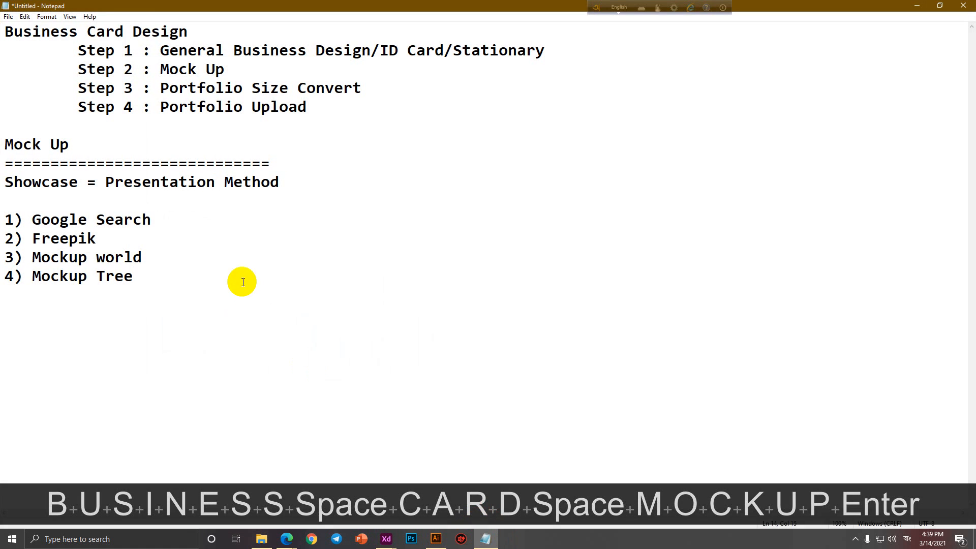
# Add the line 'Mockup download = PSD' below the four mockup sources.
pyautogui.click(308, 182)
pyautogui.press('Return')
pyautogui.press('Return')
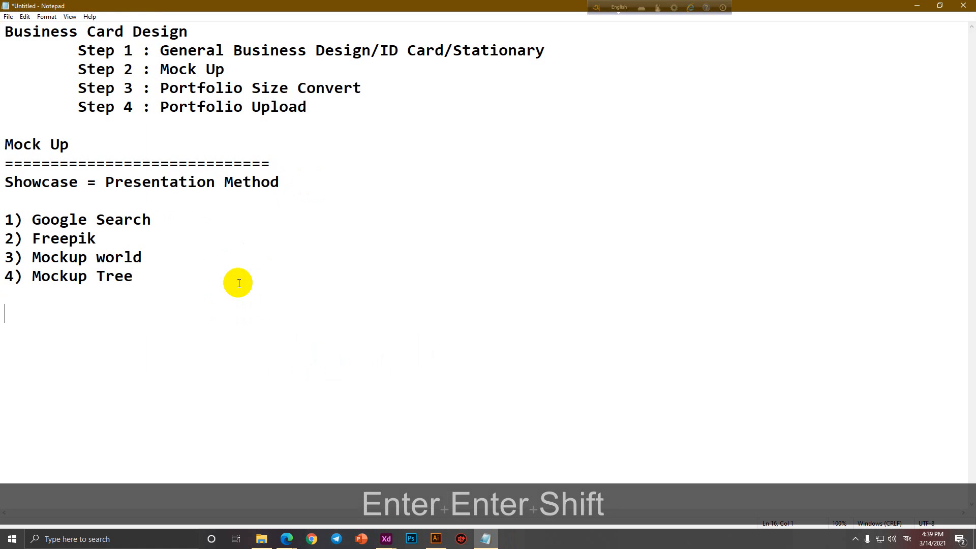
pyautogui.write('<')
pyautogui.press('BackSpace')
pyautogui.write('Mockup dwonl')
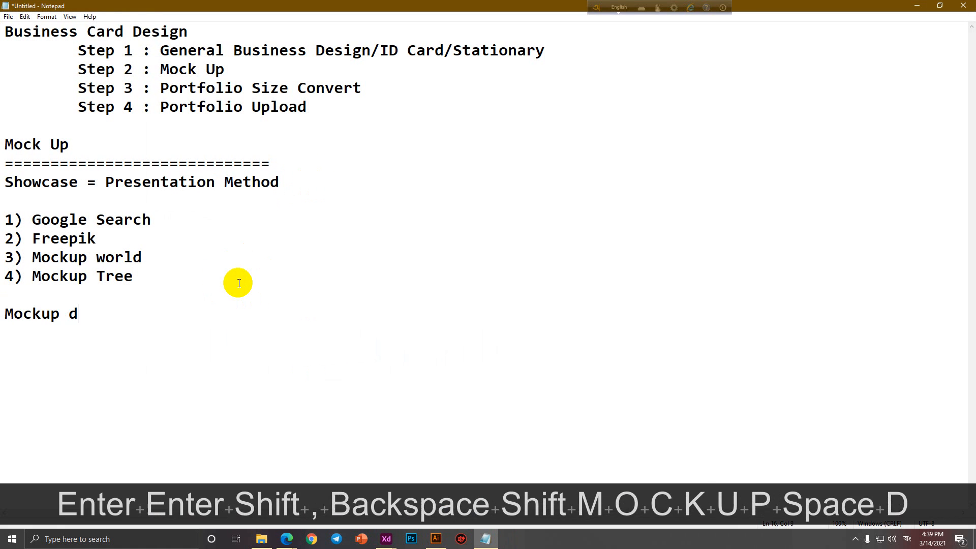
pyautogui.press('BackSpace')
pyautogui.press('BackSpace')
pyautogui.press('BackSpace')
pyautogui.press('BackSpace')
pyautogui.write('own')
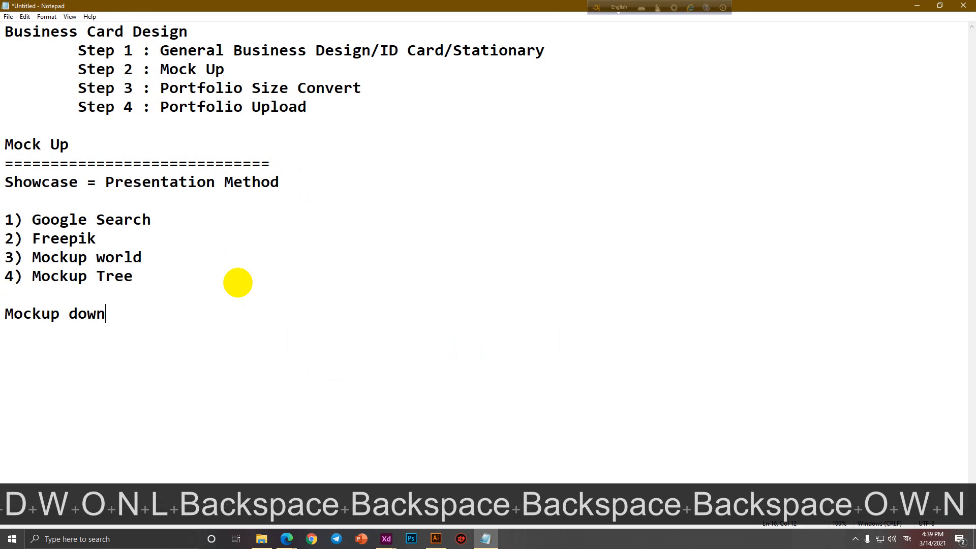
pyautogui.write('load = PSD')
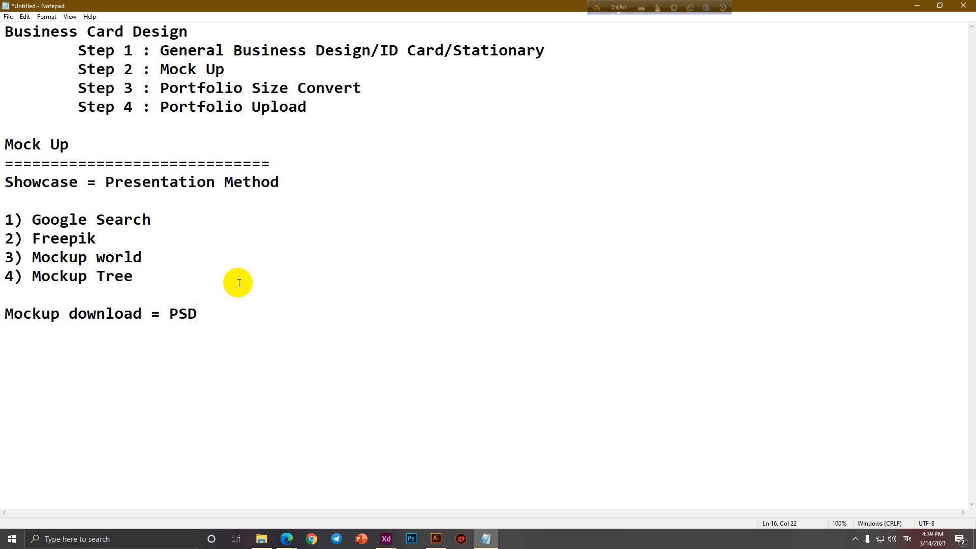
pyautogui.click(858, 541)
# Close the empty New Tab in Edge, check the Meet call, and select 'PSD' in the notes.
pyautogui.moveTo(287, 539)
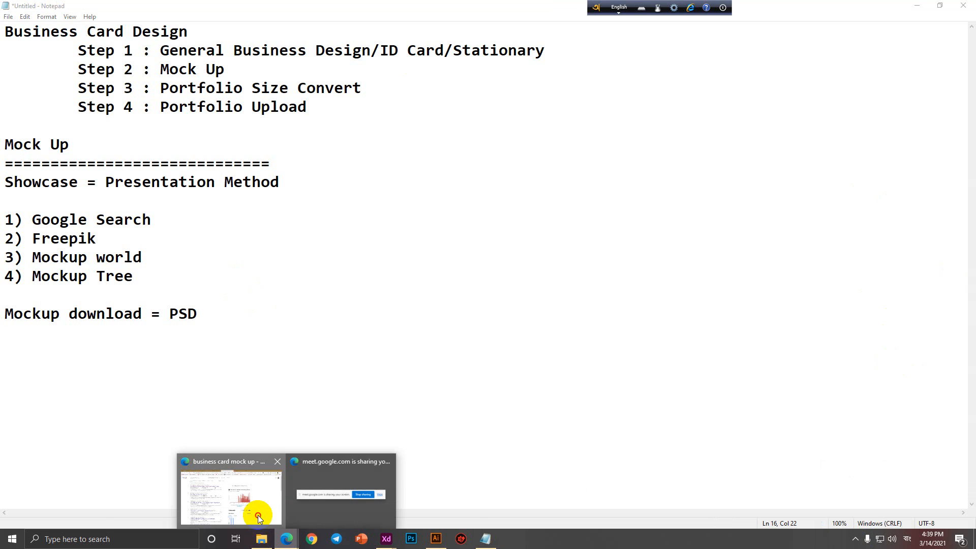
pyautogui.click(258, 509)
pyautogui.middleClick(545, 7)
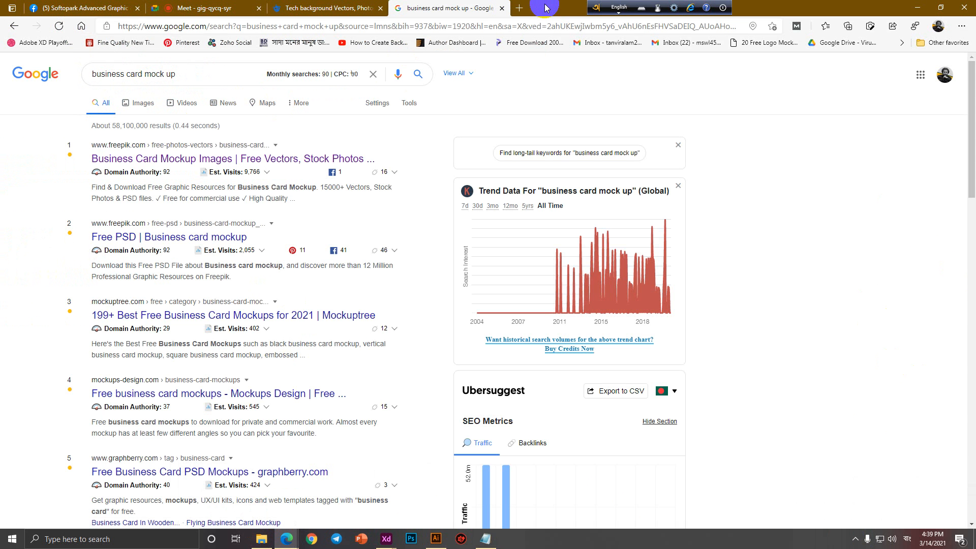
pyautogui.click(193, 7)
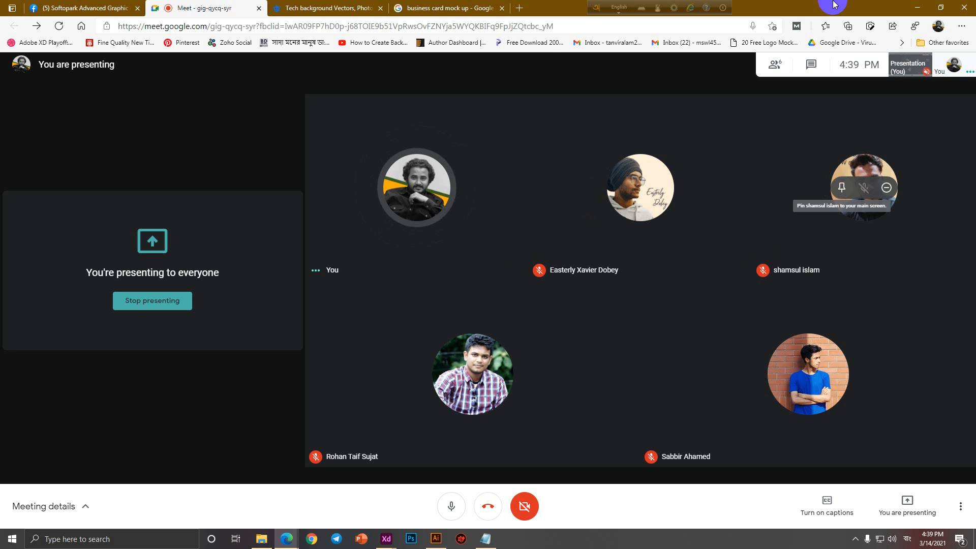
pyautogui.click(488, 538)
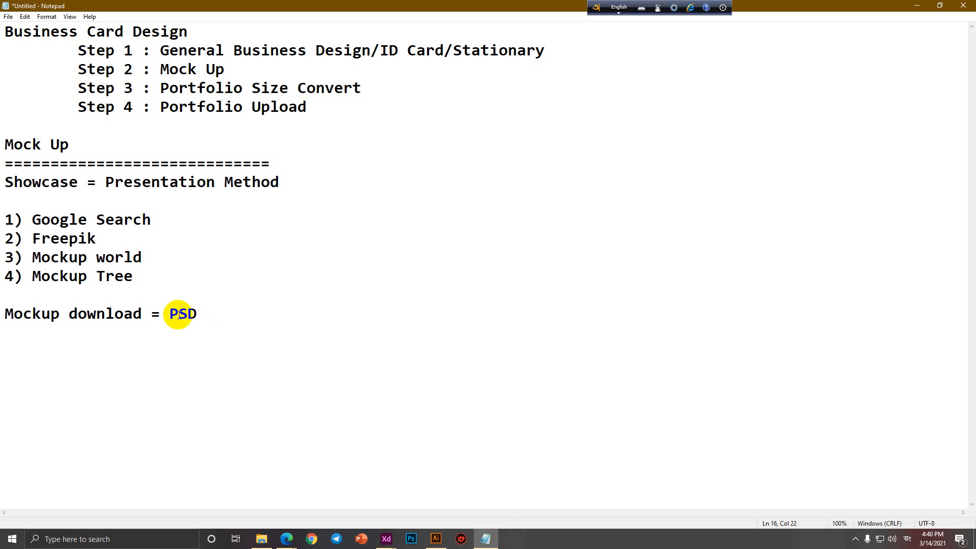
pyautogui.moveTo(166, 314); pyautogui.dragTo(245, 314)
# Copy the 'Free-Grid-Brand-Business-Card-' prefix from a grid mockup's name and search This PC for it.
pyautogui.click(261, 539)
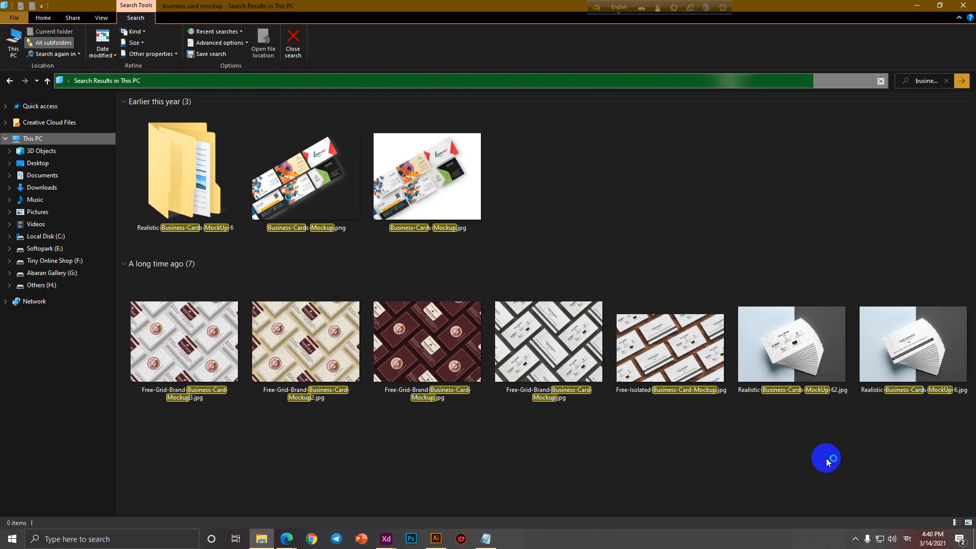
pyautogui.rightClick(657, 381)
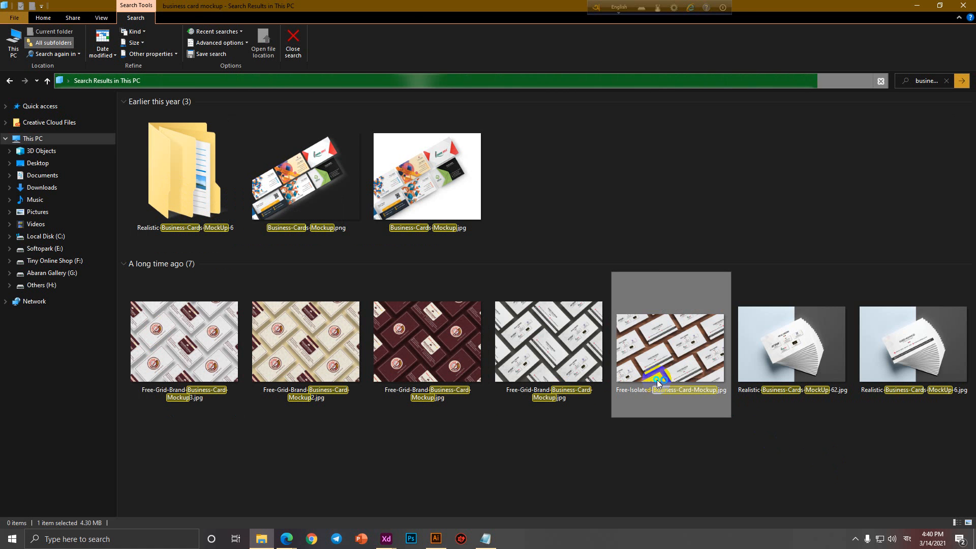
pyautogui.click(609, 449)
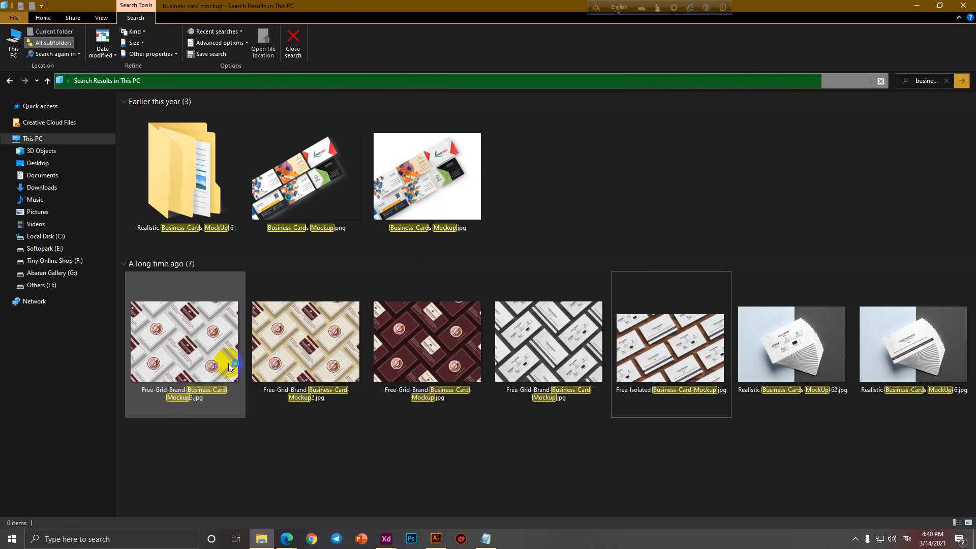
pyautogui.rightClick(286, 372)
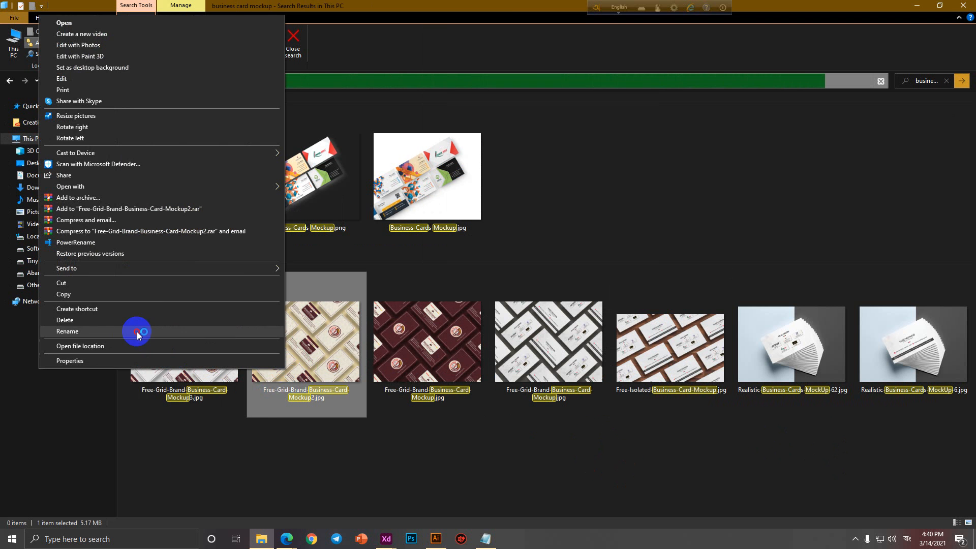
pyautogui.click(135, 331)
pyautogui.moveTo(273, 395); pyautogui.dragTo(352, 394)
pyautogui.hotkey('ctrl', 'c')
pyautogui.click(33, 139)
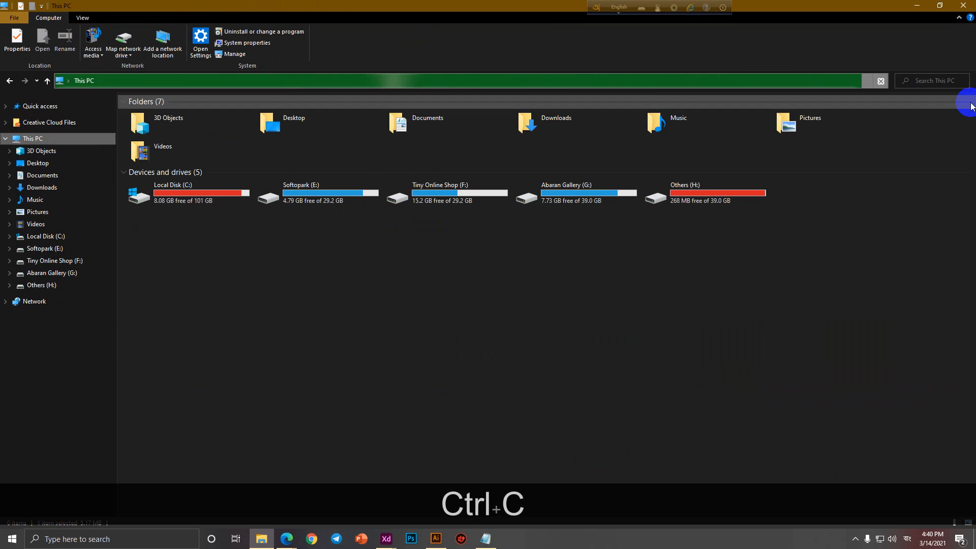
pyautogui.click(930, 84)
pyautogui.hotkey('ctrl', 'v')
pyautogui.press('Return')
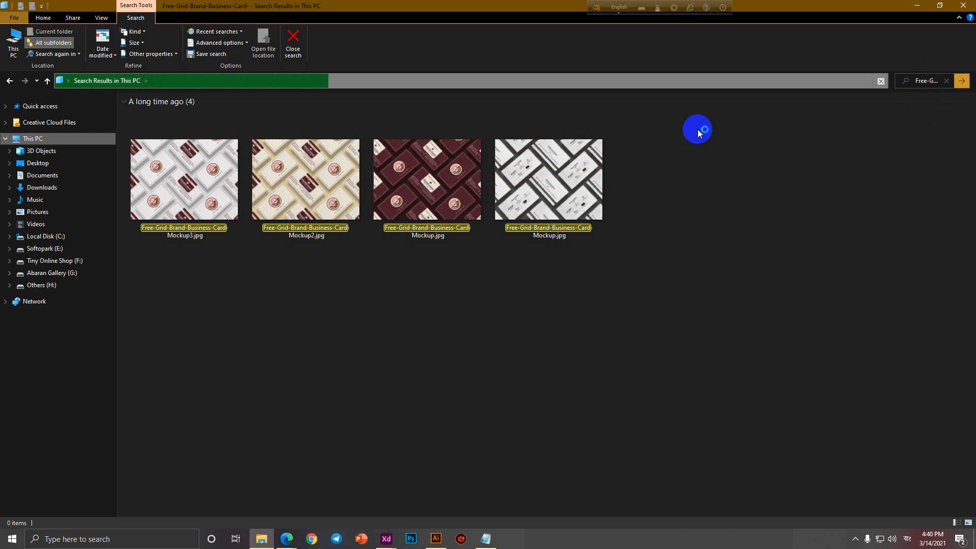
# Search drives Others (H:) and Abaran Gallery (G:) for the Free-Grid-Brand-Business-Card- mockup.
pyautogui.click(41, 285)
pyautogui.click(919, 81)
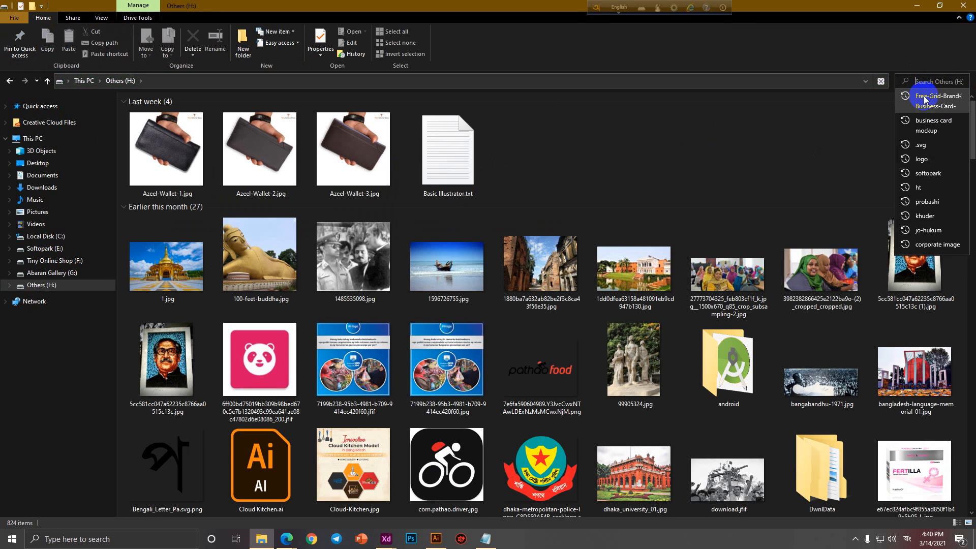
pyautogui.click(926, 97)
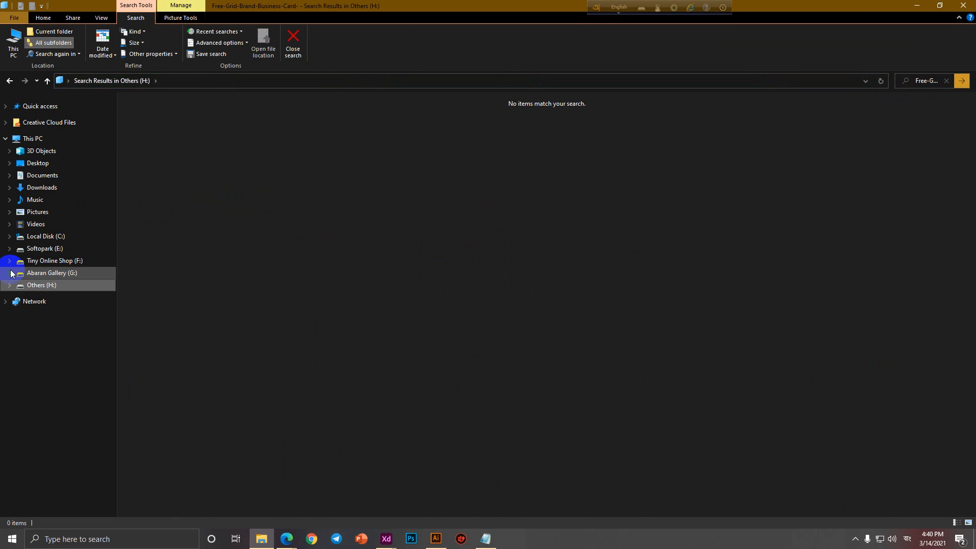
pyautogui.click(23, 273)
pyautogui.click(946, 83)
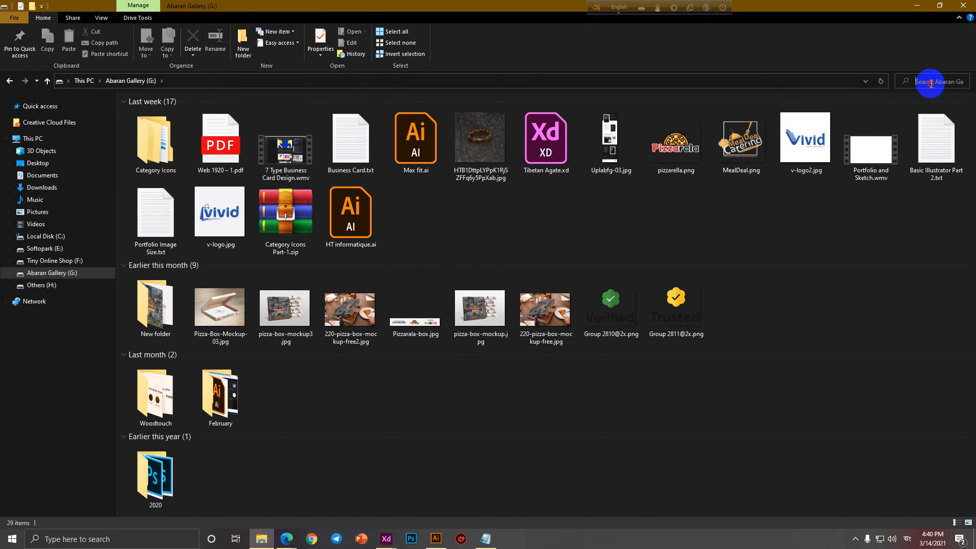
pyautogui.hotkey('ctrl', 'v')
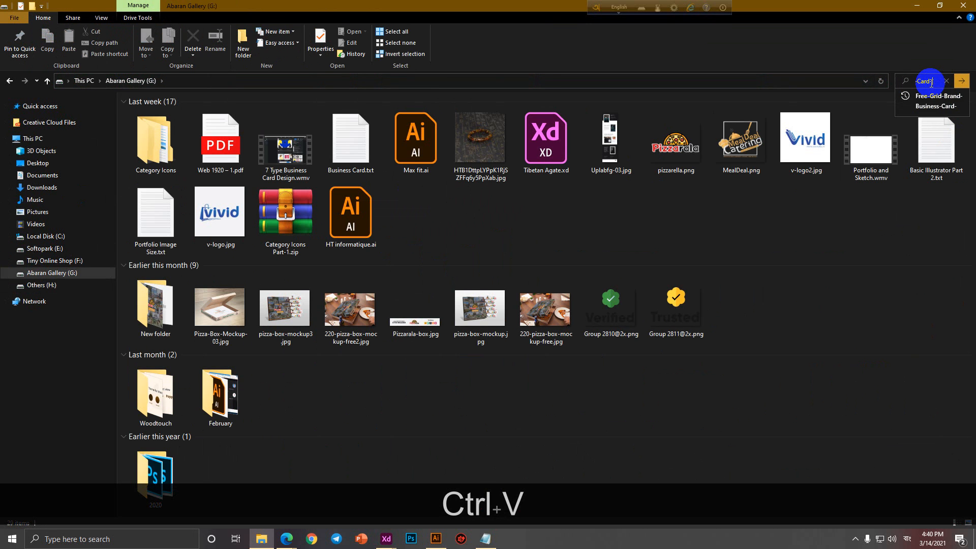
pyautogui.press('Return')
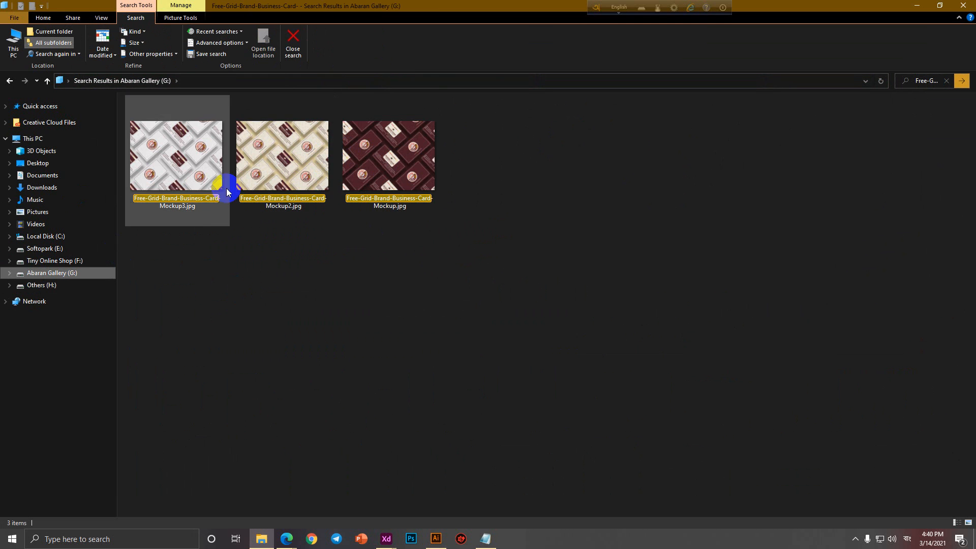
# Repeat the search on Tiny Online Shop (F:) and Softopark (E:), then close File Explorer.
pyautogui.click(63, 262)
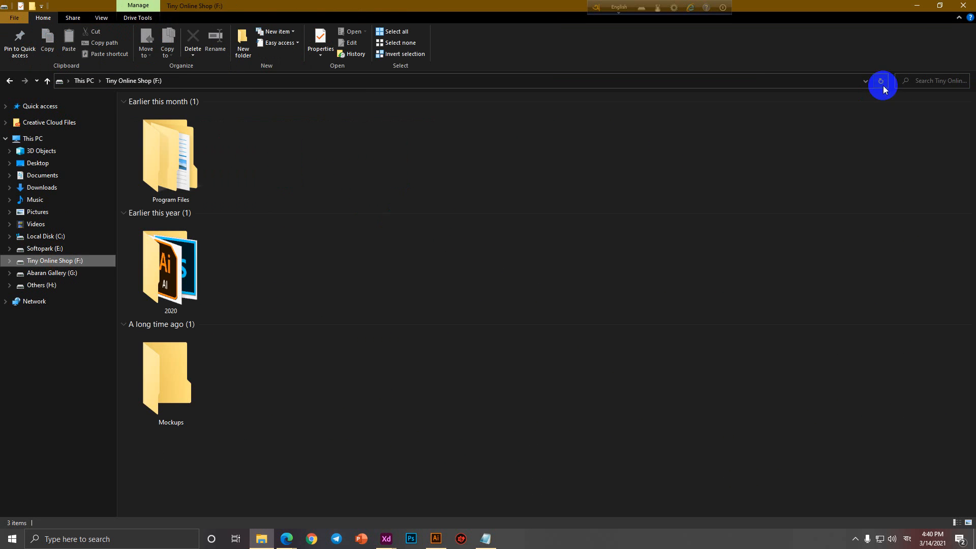
pyautogui.click(914, 83)
pyautogui.hotkey('ctrl', 'v')
pyautogui.press('Return')
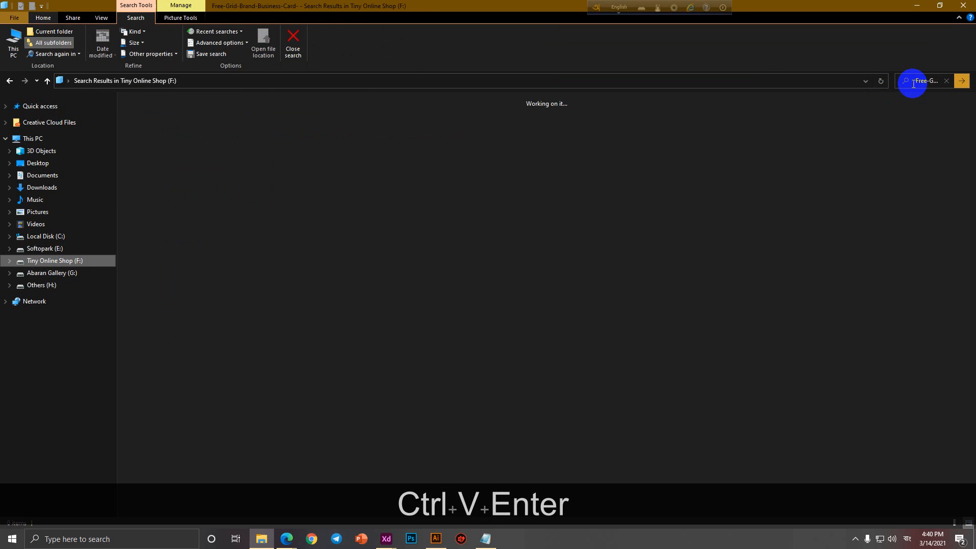
pyautogui.click(56, 249)
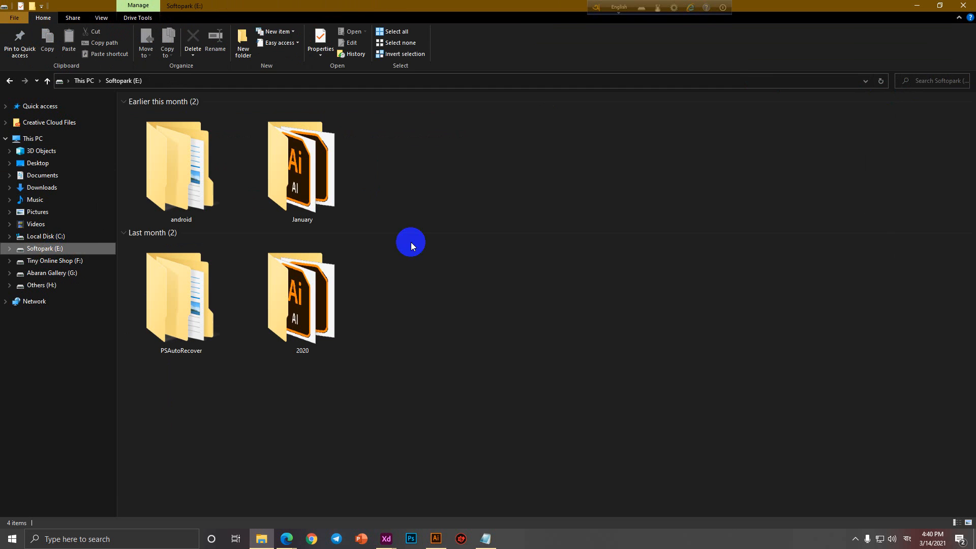
pyautogui.click(937, 86)
pyautogui.hotkey('ctrl', 'v')
pyautogui.press('Return')
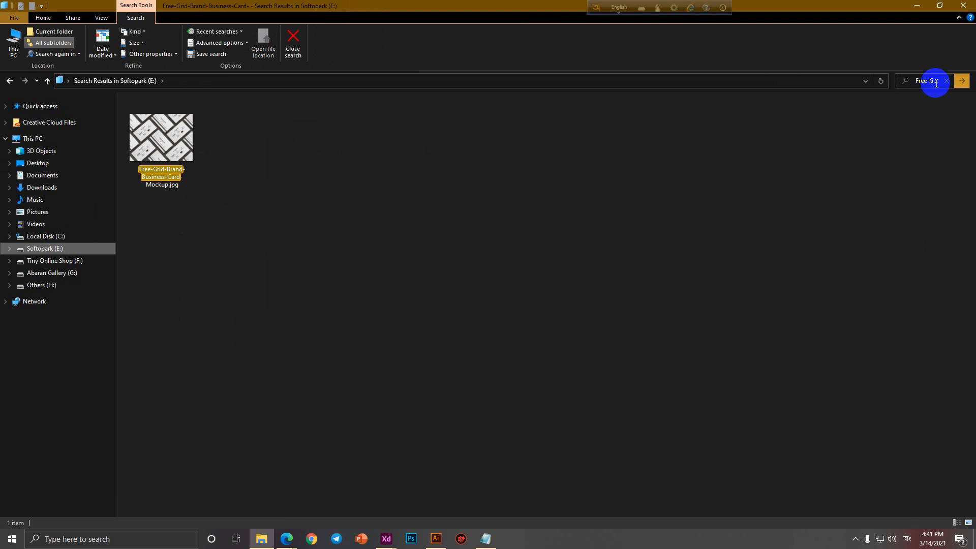
pyautogui.click(965, 5)
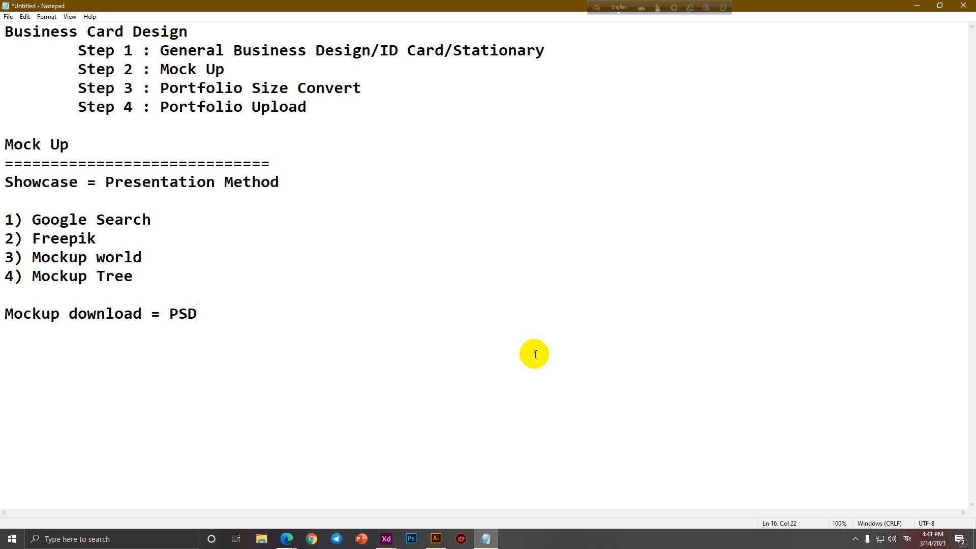
# Refresh This PC in File Explorer and open the backup folder on Transcend (D:).
pyautogui.click(261, 539)
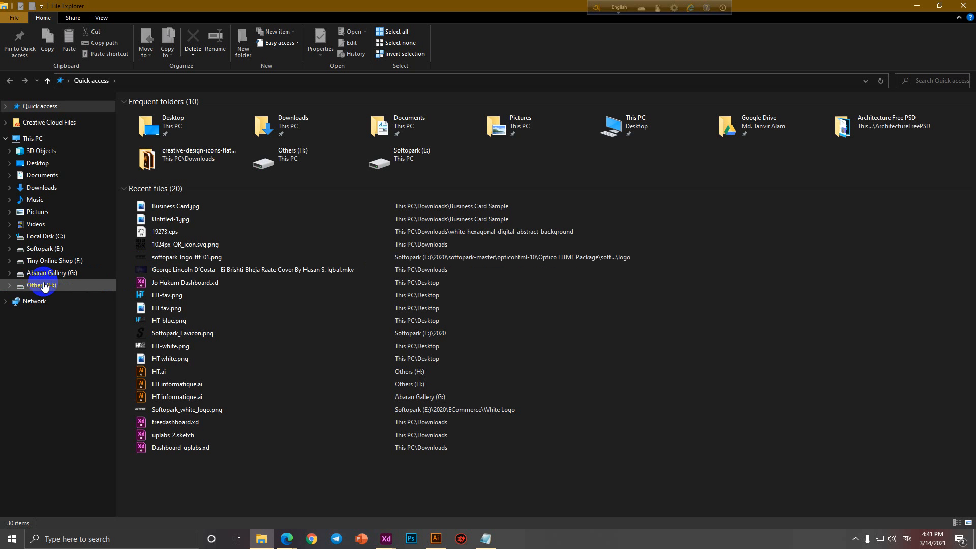
pyautogui.click(33, 139)
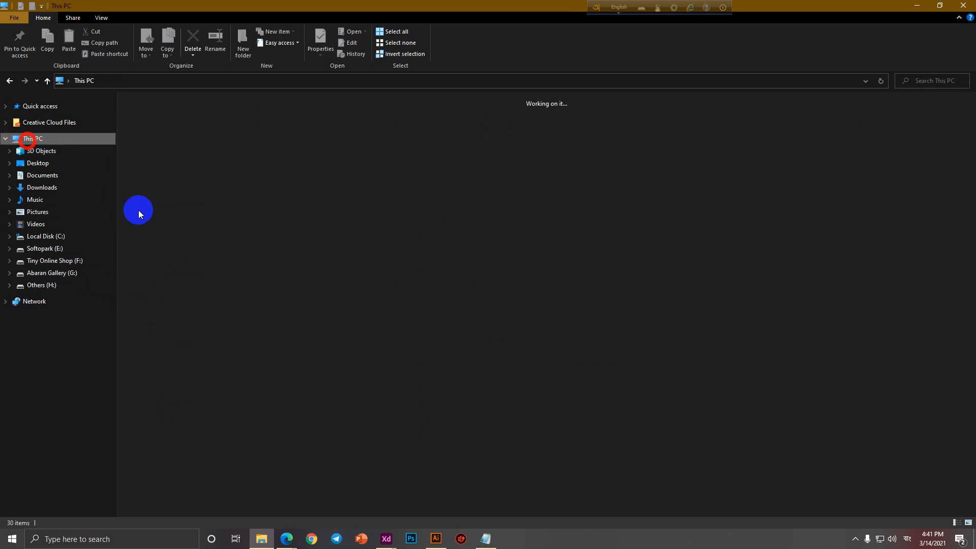
pyautogui.rightClick(504, 313)
pyautogui.click(427, 356)
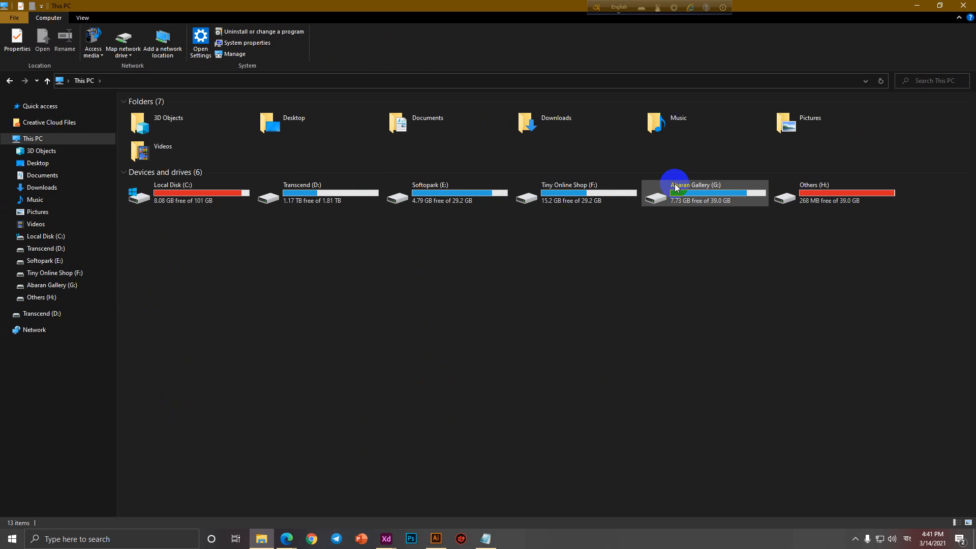
pyautogui.click(335, 191)
pyautogui.doubleClick(336, 190)
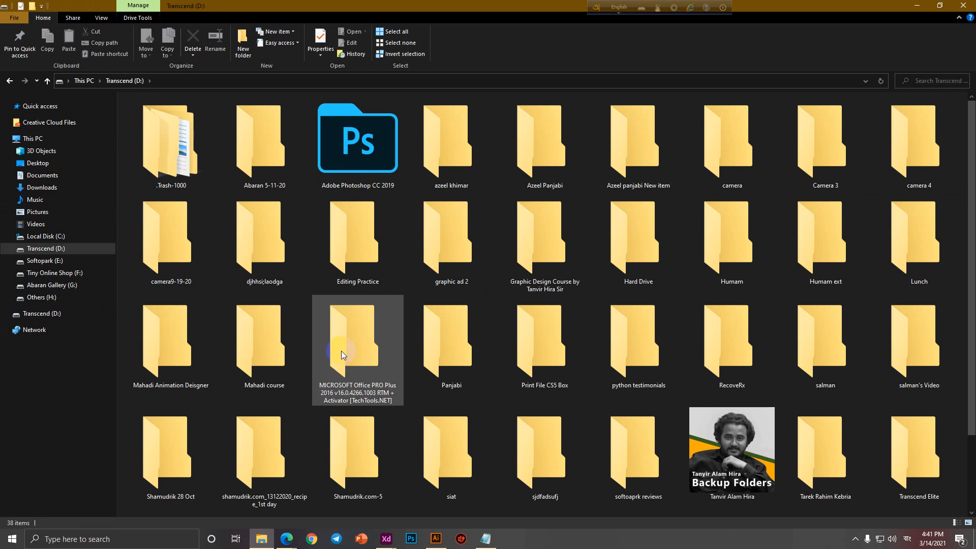
pyautogui.doubleClick(737, 478)
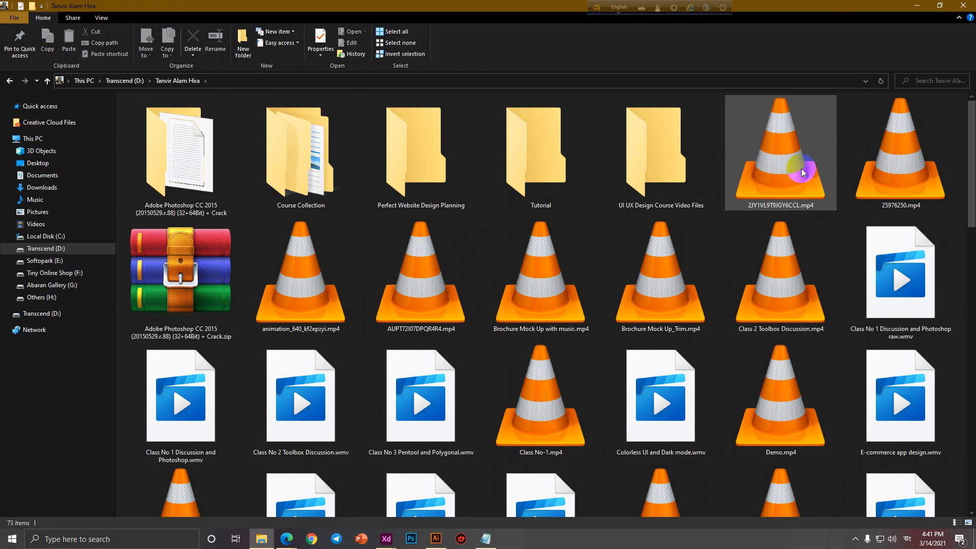
# Go to Course Collection > Mock Up Collection and open the Free Grid Brand Business Card Mockup folder.
pyautogui.scroll(-5, 703, 351)
pyautogui.scroll(-3, 704, 351)
pyautogui.scroll(10, 688, 362)
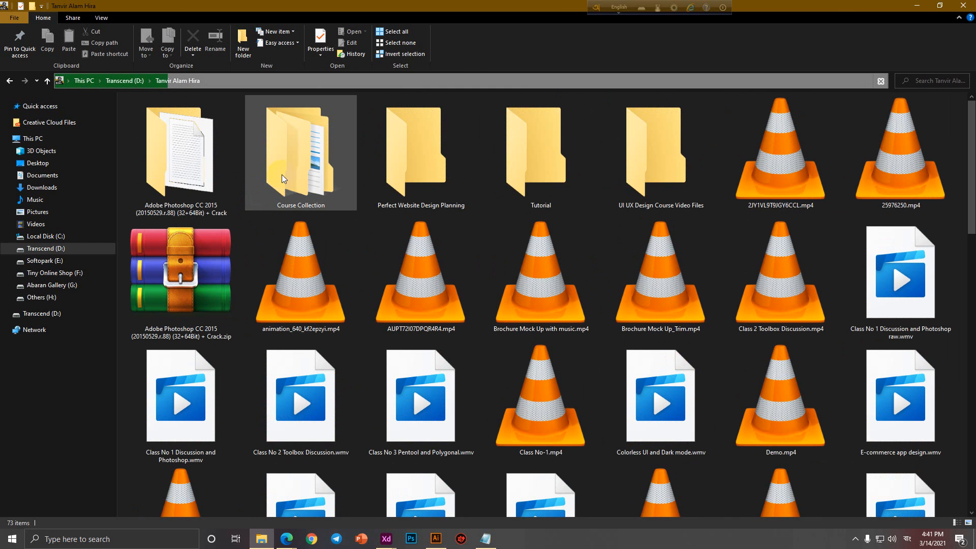
pyautogui.click(328, 172)
pyautogui.doubleClick(328, 172)
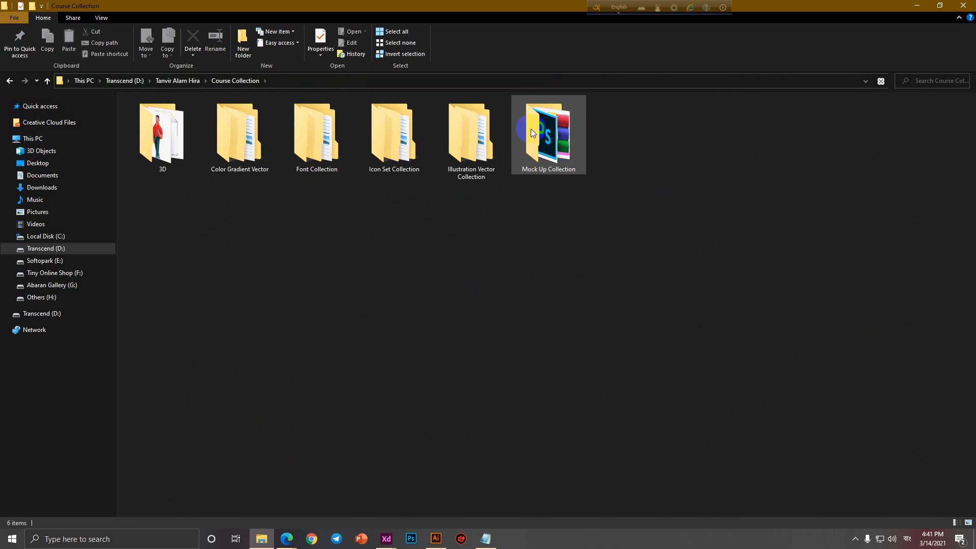
pyautogui.click(576, 149)
pyautogui.doubleClick(576, 149)
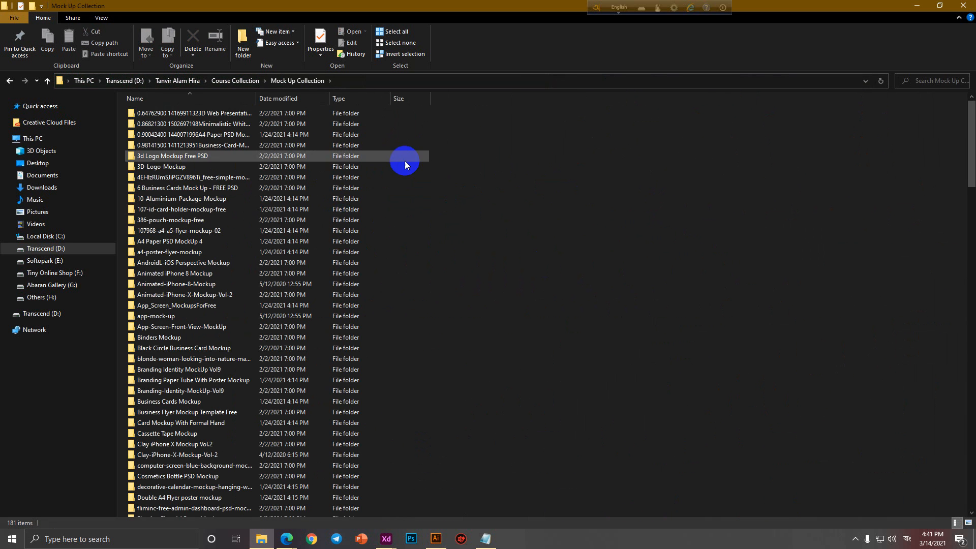
pyautogui.click(929, 93)
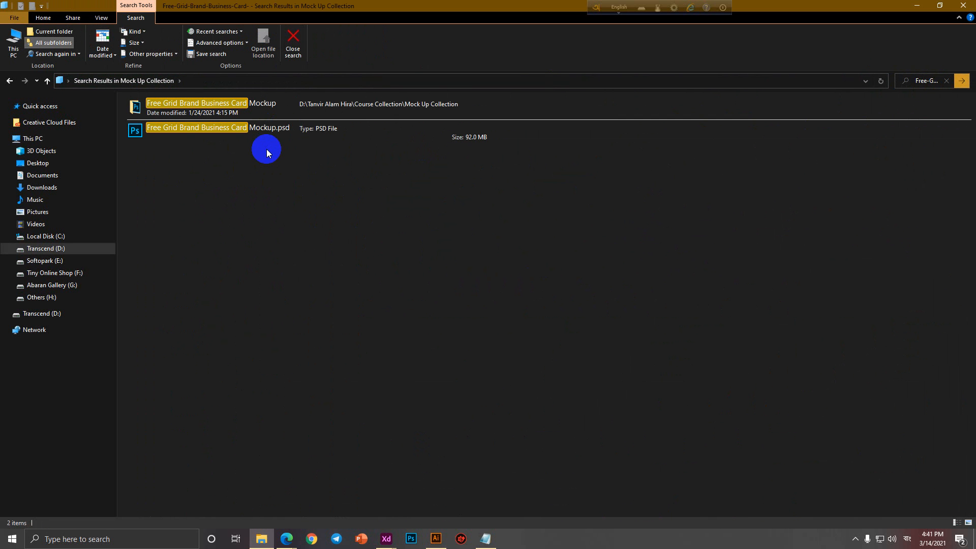
pyautogui.doubleClick(203, 104)
# Open Free Grid Brand Business Card Mockup.psd in Photoshop.
pyautogui.rightClick(194, 119)
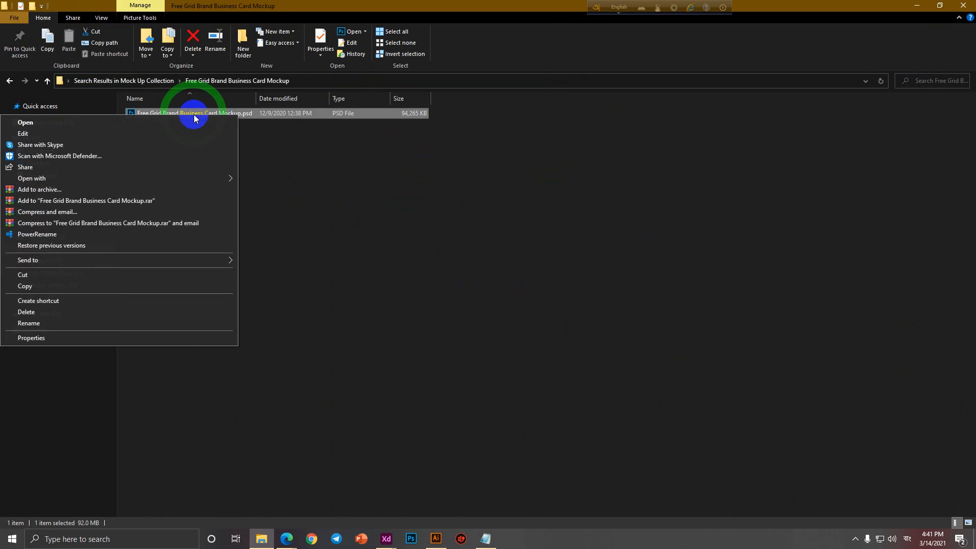
pyautogui.moveTo(297, 541)
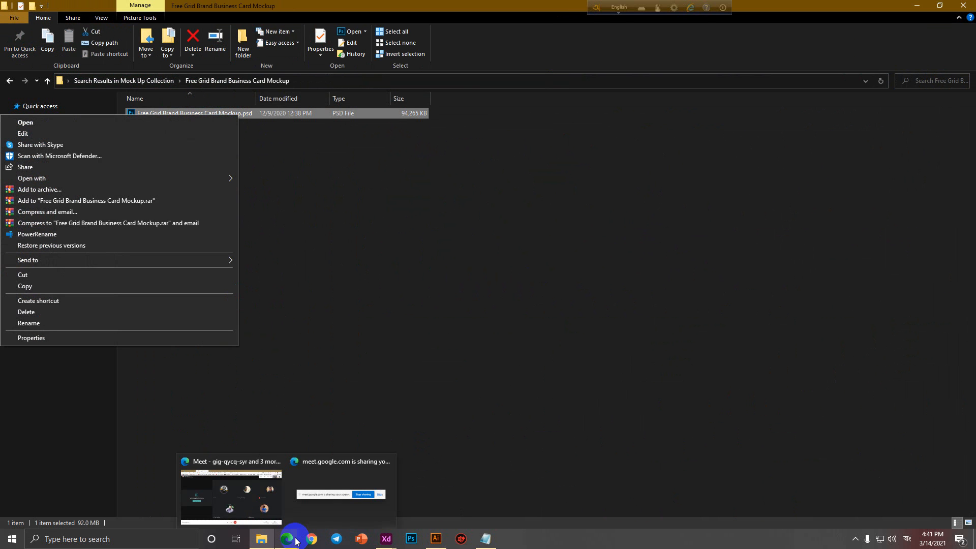
pyautogui.click(83, 123)
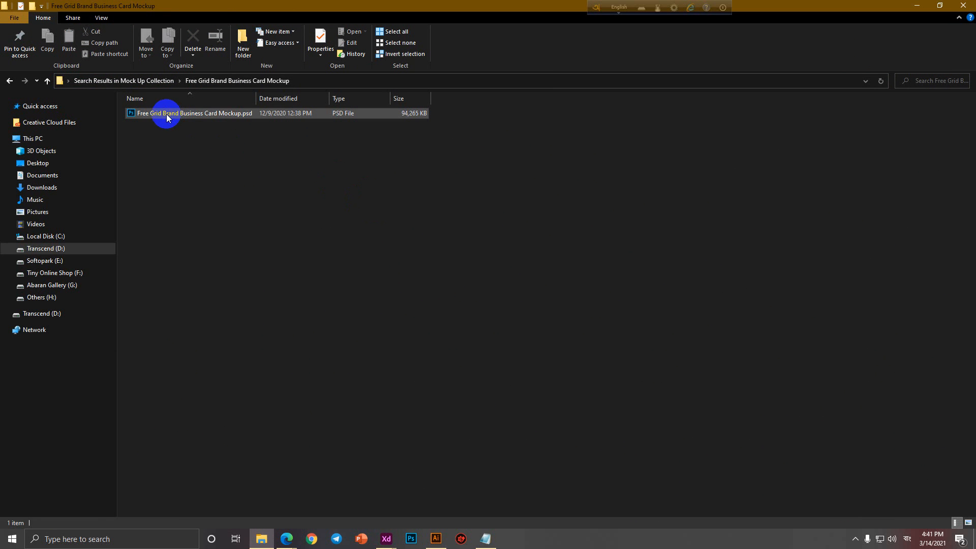
pyautogui.click(166, 114)
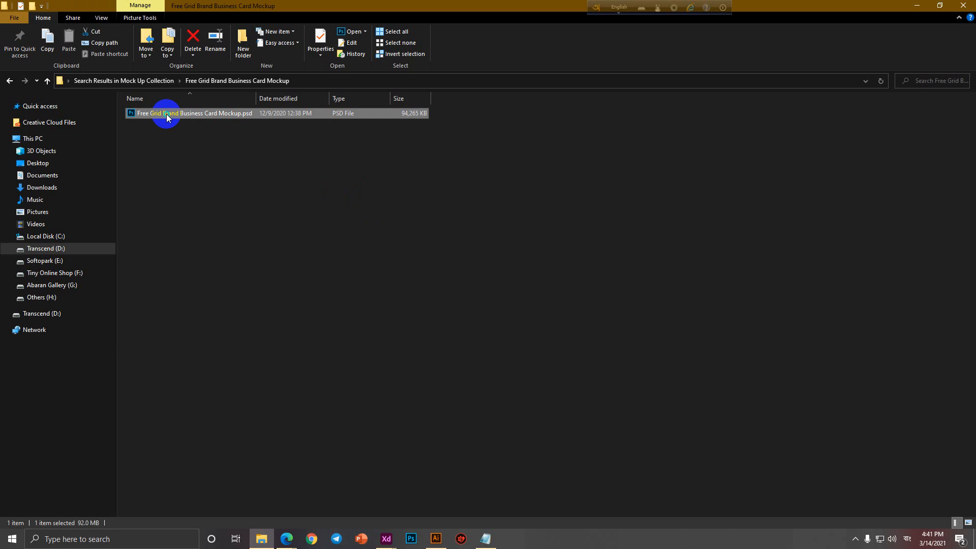
pyautogui.rightClick(166, 114)
pyautogui.click(126, 130)
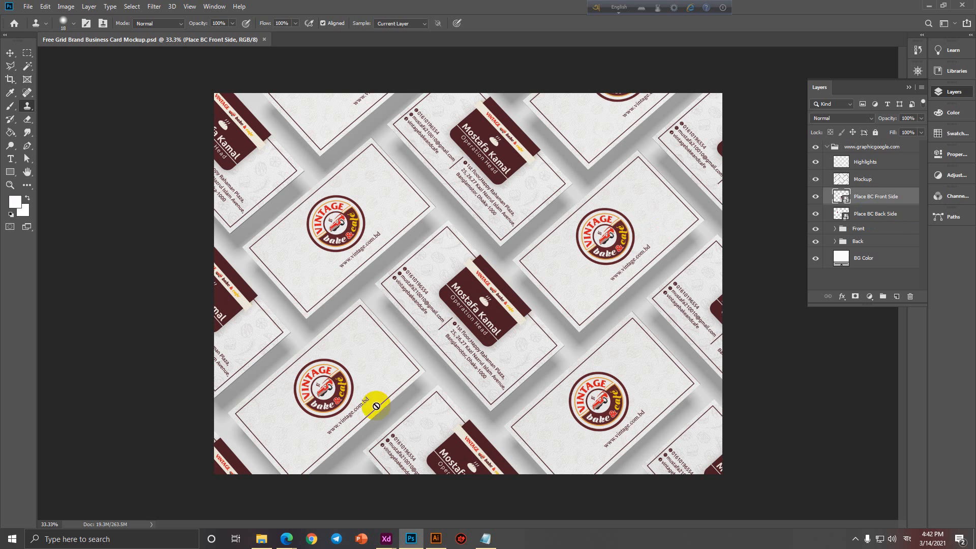
# Copy the 'Place BC Front Side' layer name from the grid mockup's Layers panel.
pyautogui.doubleClick(873, 197)
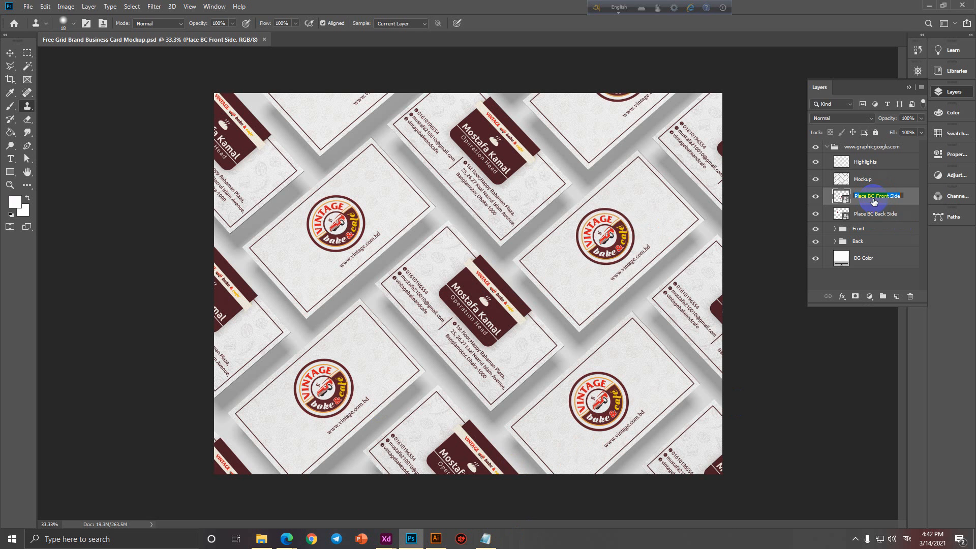
pyautogui.hotkey('ctrl', 'c')
# In Notepad, add a 'PSD Mock Placement' heading with the pasted Place BC Front Side name below.
pyautogui.click(486, 539)
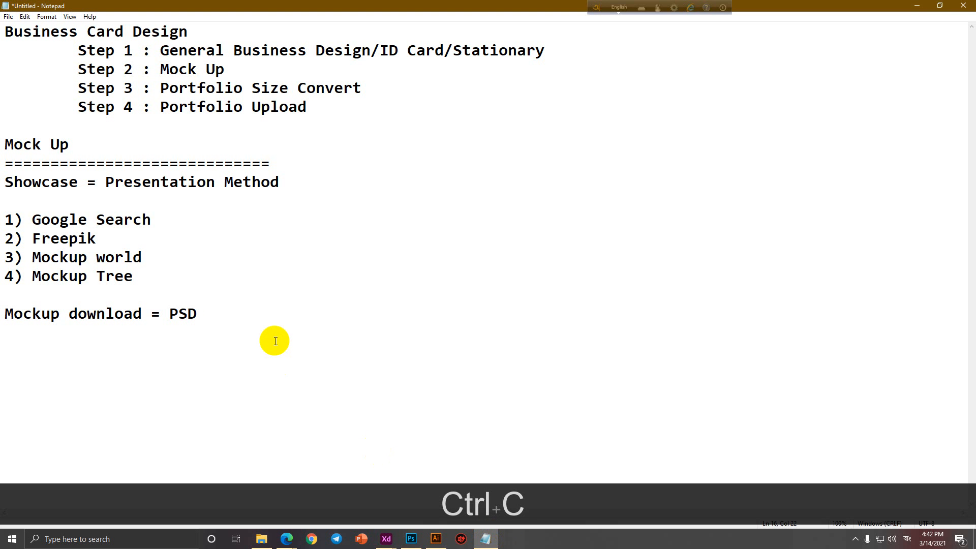
pyautogui.press('Return')
pyautogui.press('Return')
pyautogui.write('PSD C')
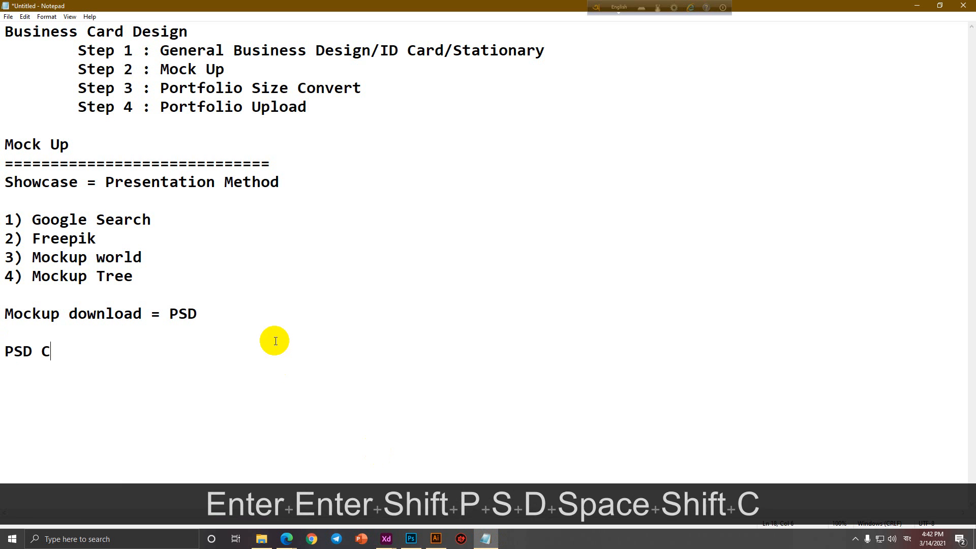
pyautogui.press('BackSpace')
pyautogui.write('Mock Placement')
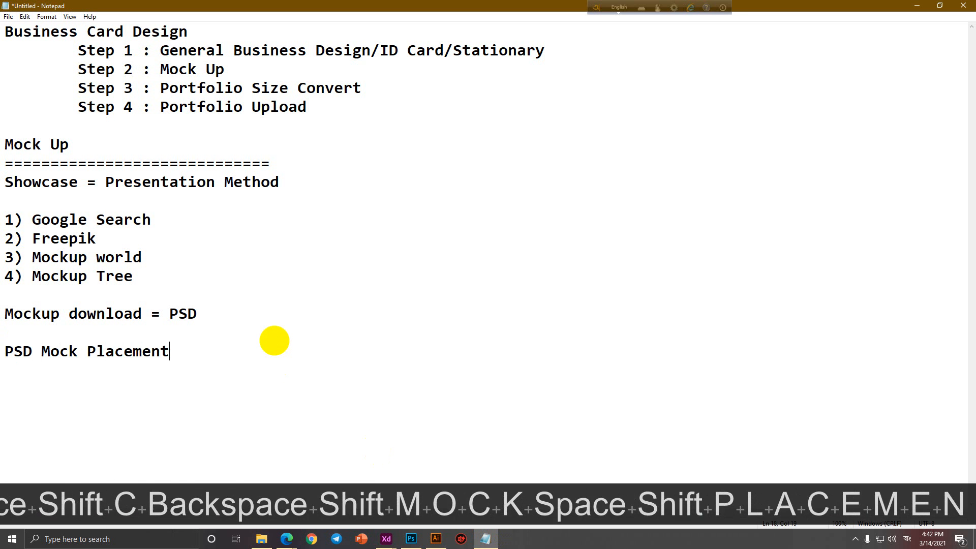
pyautogui.press('Return')
pyautogui.hotkey('ctrl', 'v')
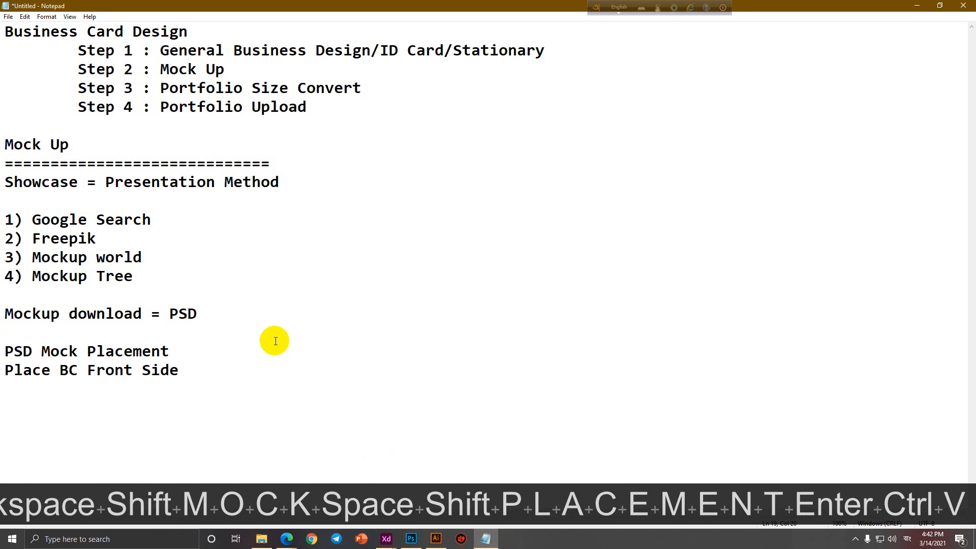
pyautogui.press('Return')
# Add the lines 'Change here', 'Place your image here', 'Change', 'Front' and 'Back'.
pyautogui.write('Change here')
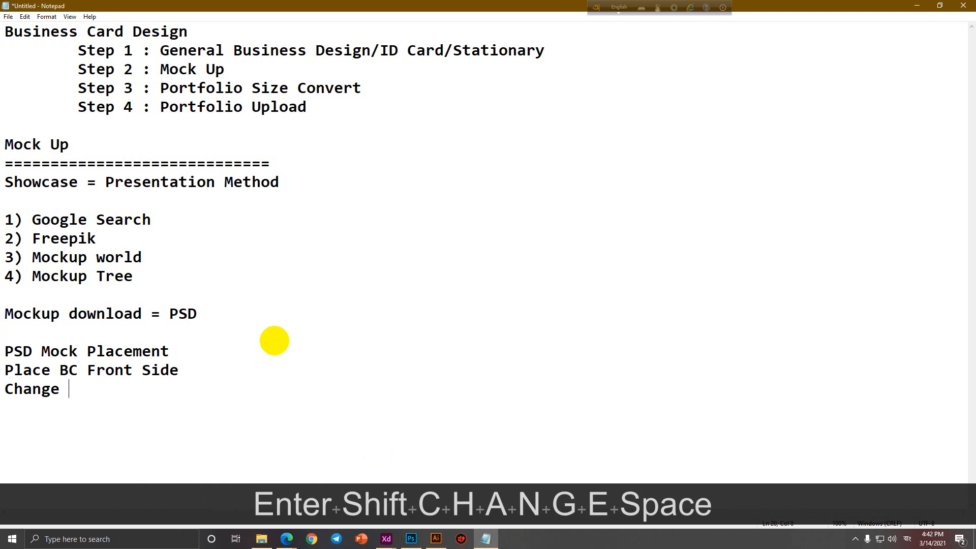
pyautogui.press('Return')
pyautogui.write('Plac')
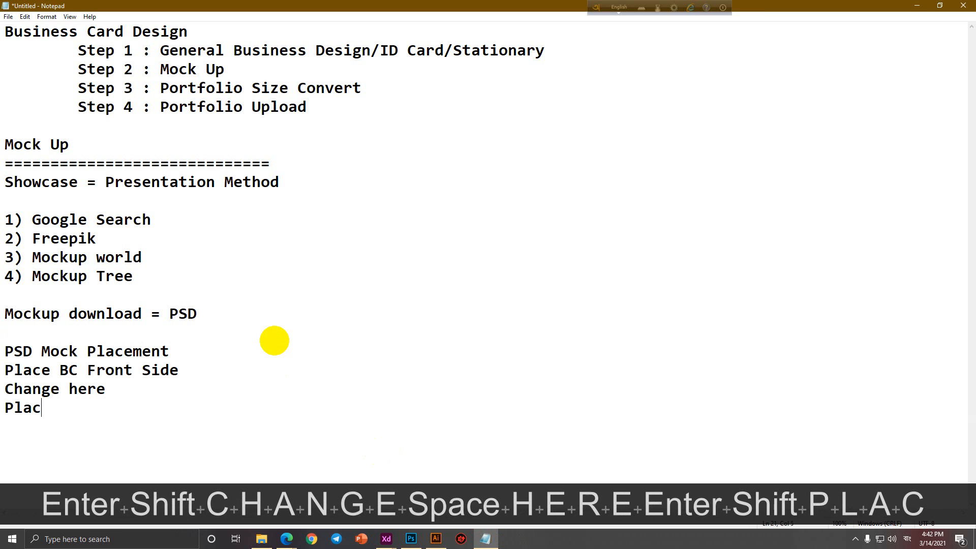
pyautogui.write('e your image here')
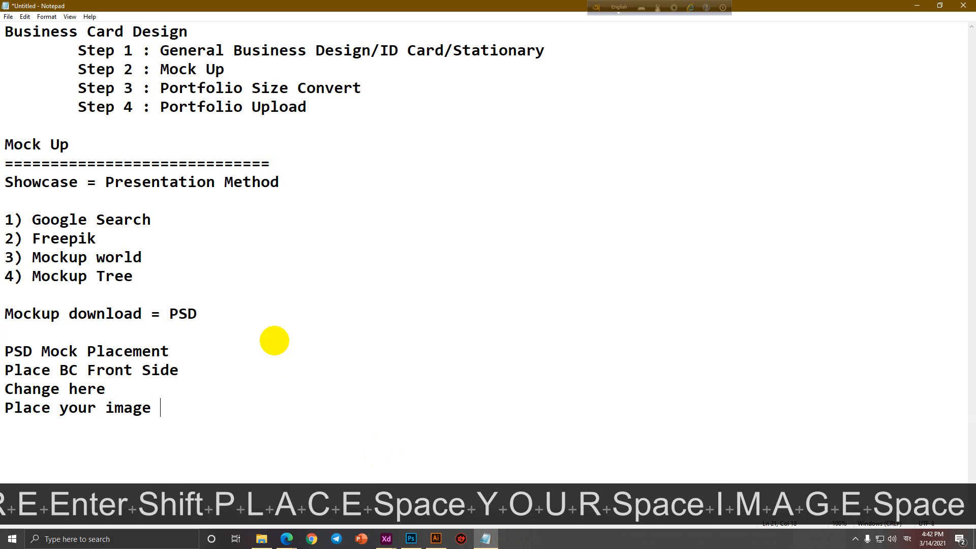
pyautogui.press('Return')
pyautogui.write('Change')
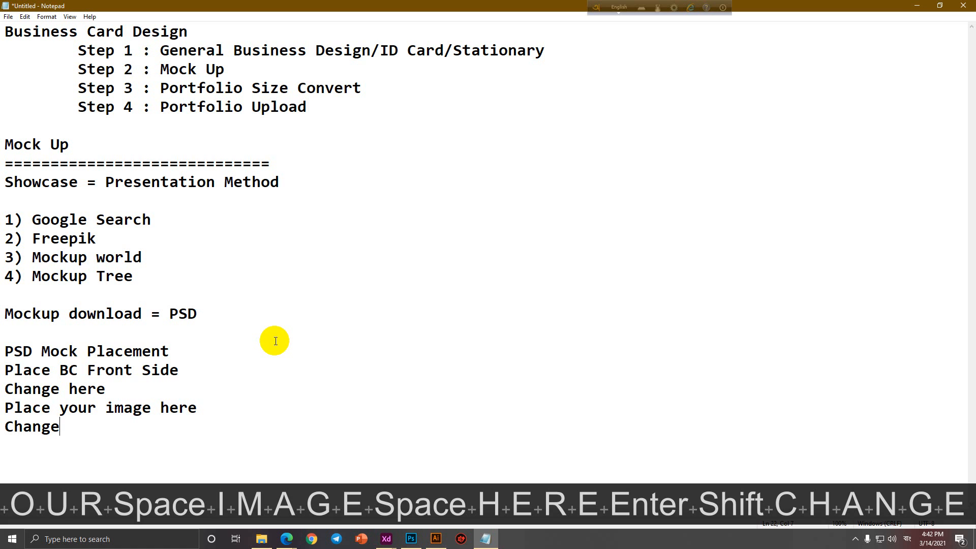
pyautogui.press('Return')
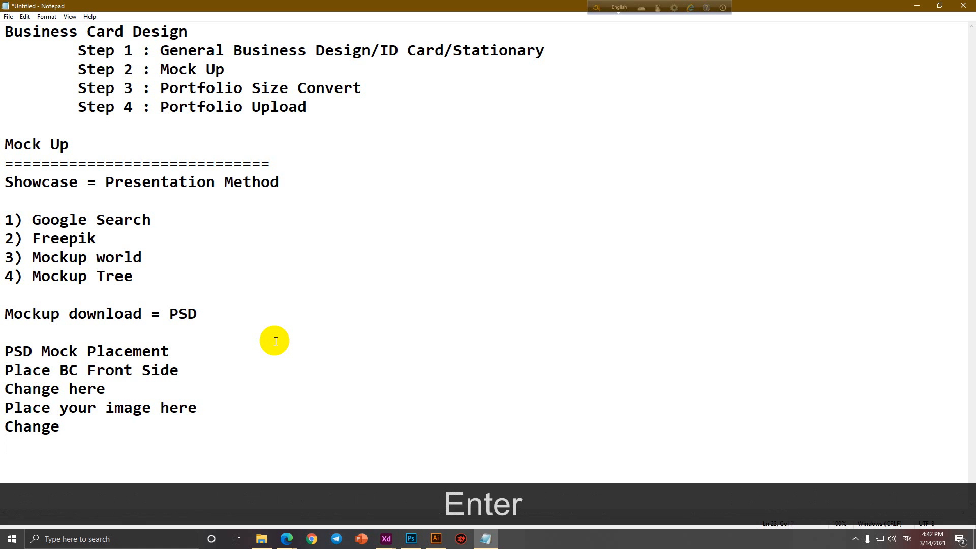
pyautogui.write('Front')
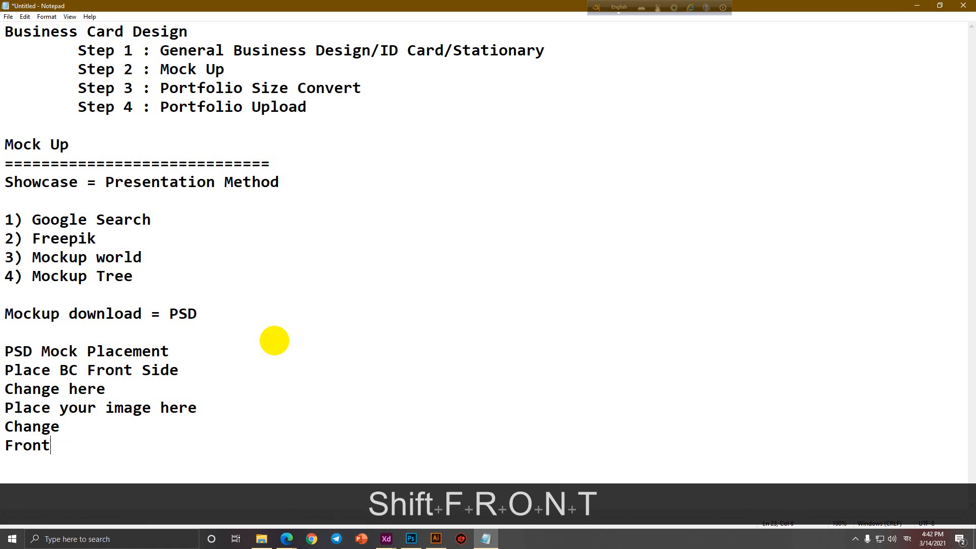
pyautogui.press('Return')
pyautogui.write('Back')
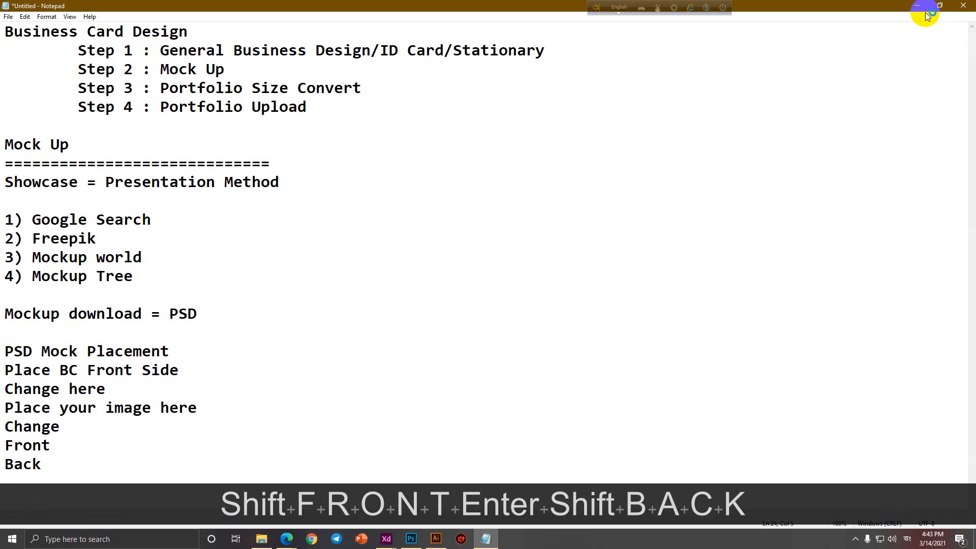
# Save the notes as Business Card 2 and minimize Notepad.
pyautogui.hotkey('ctrl', 's')
pyautogui.write('B')
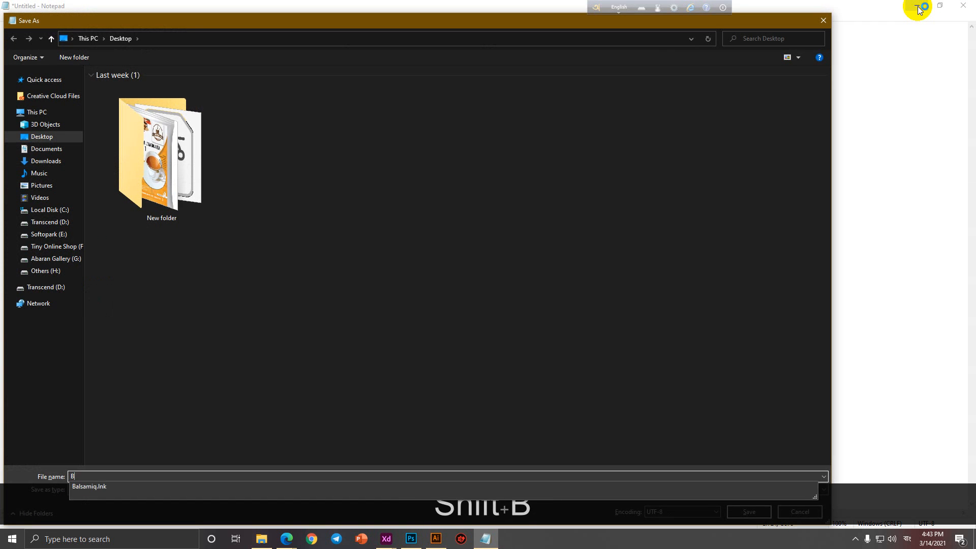
pyautogui.write('usiness Card 2')
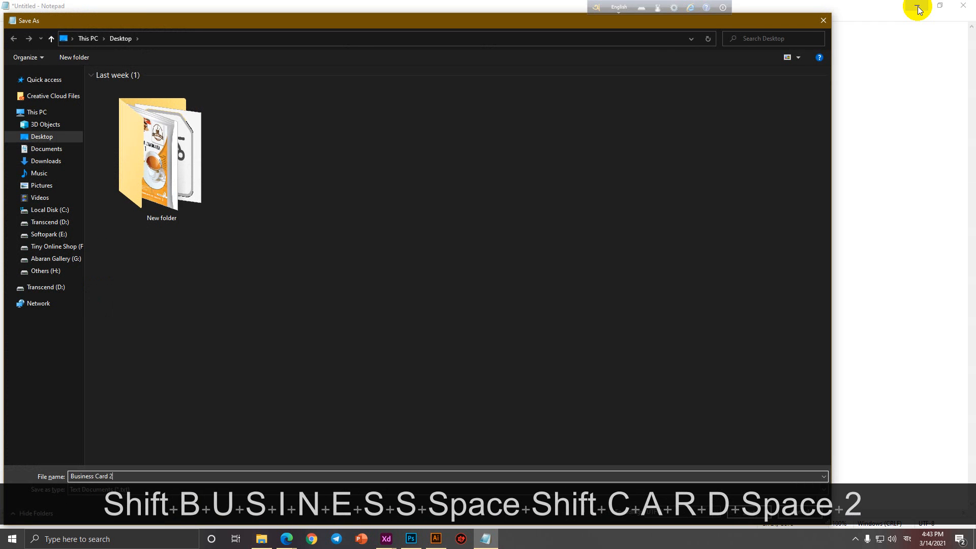
pyautogui.press('Return')
pyautogui.click(917, 6)
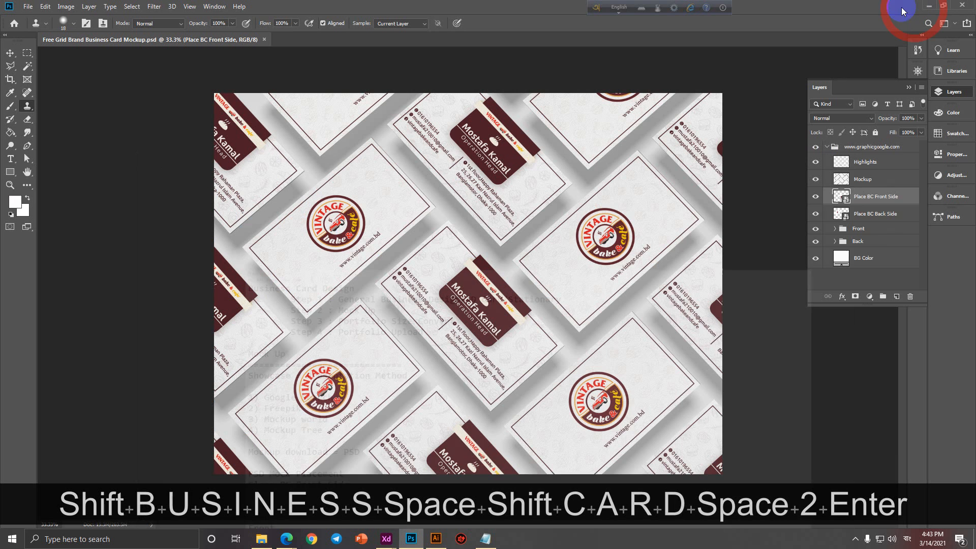
pyautogui.click(846, 199)
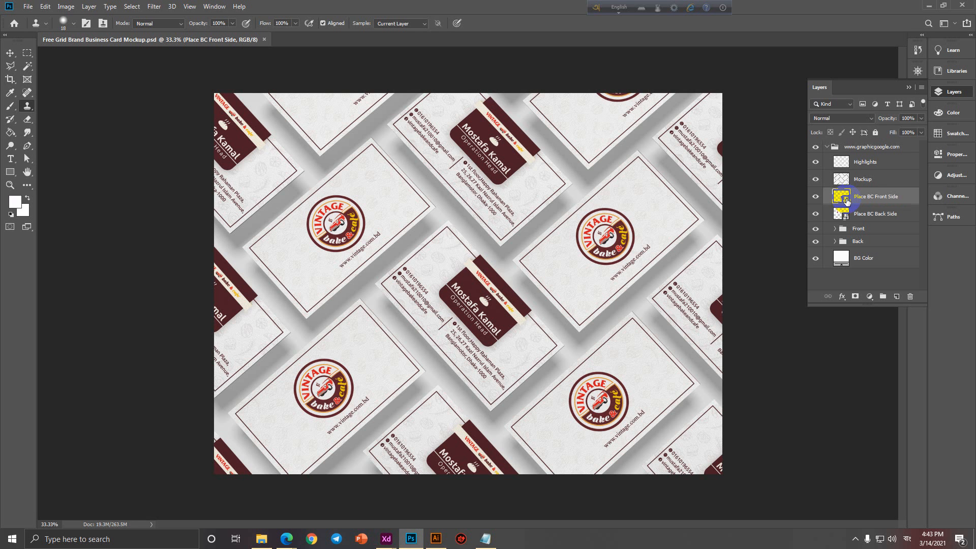
pyautogui.doubleClick(875, 197)
pyautogui.write('A')
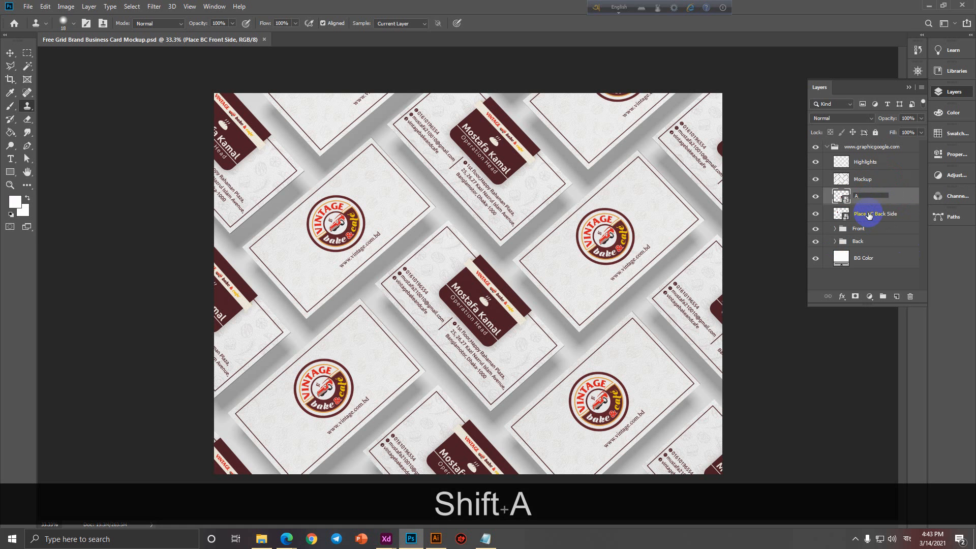
pyautogui.doubleClick(869, 213)
pyautogui.write('B')
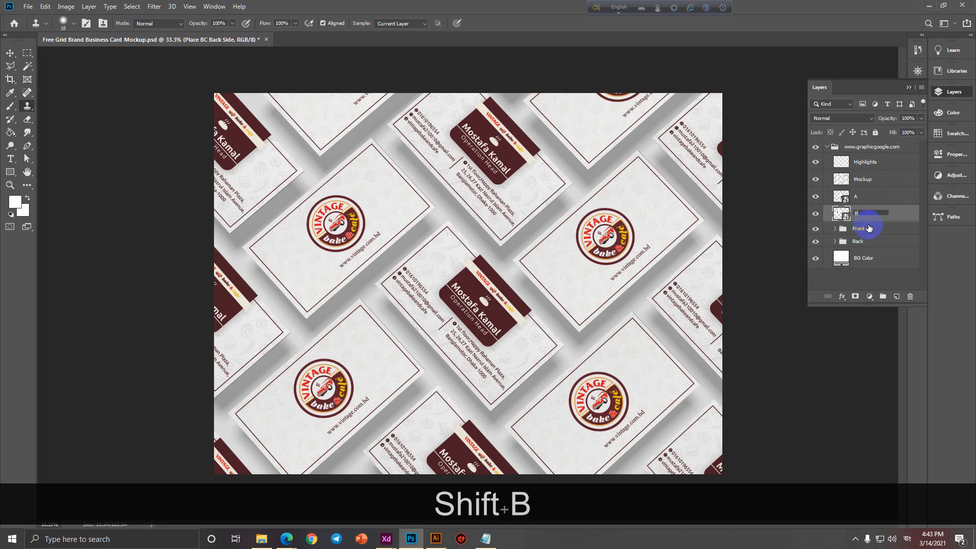
pyautogui.click(897, 189)
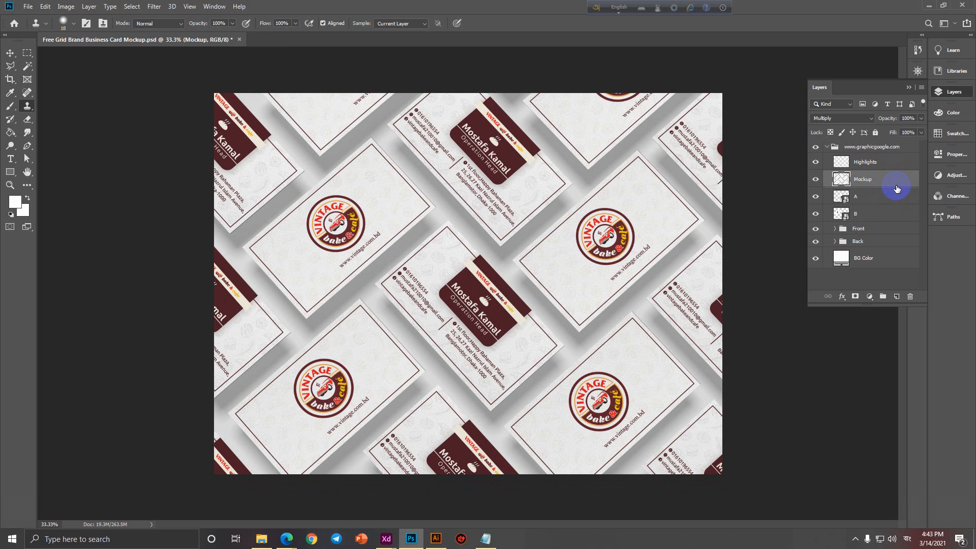
pyautogui.click(844, 199)
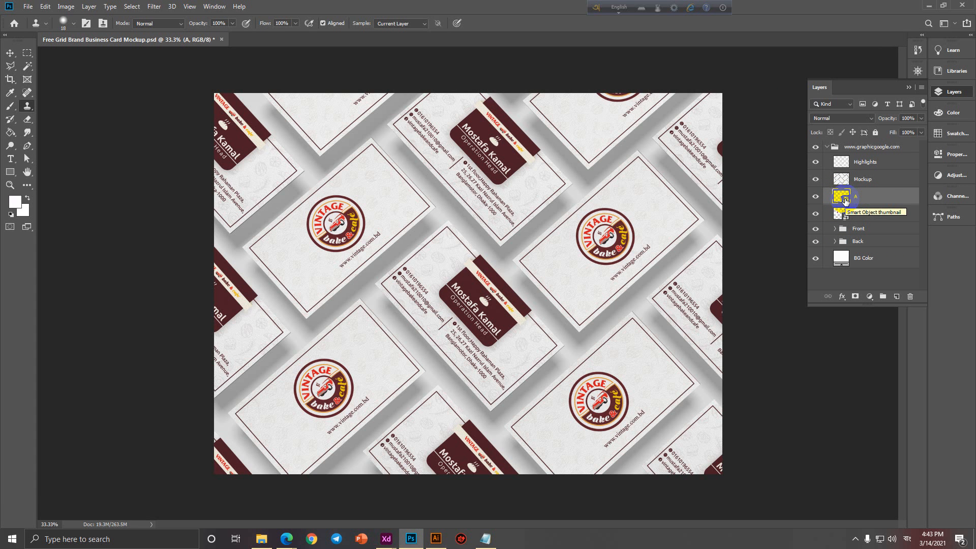
pyautogui.hotkey('ctrl', 'z')
pyautogui.hotkey('ctrl', 'z')
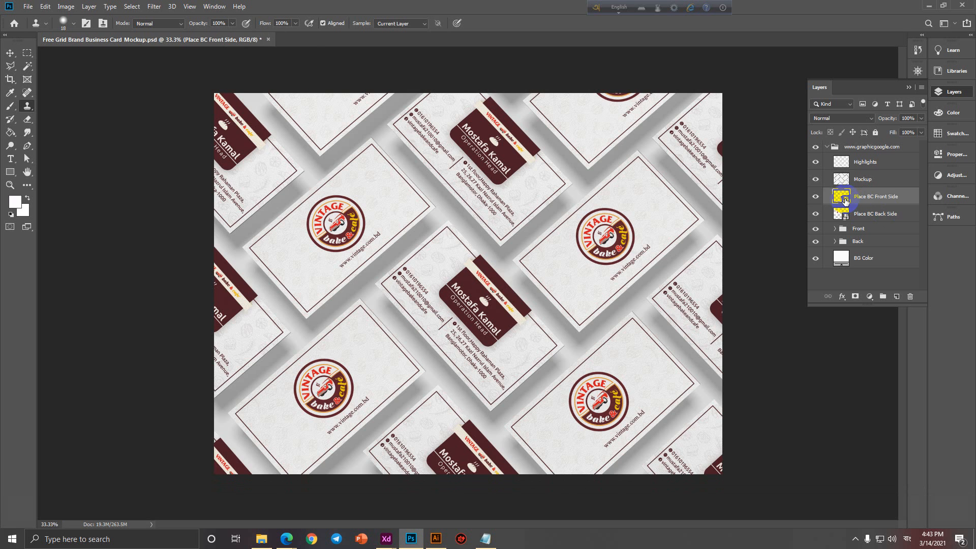
pyautogui.doubleClick(846, 198)
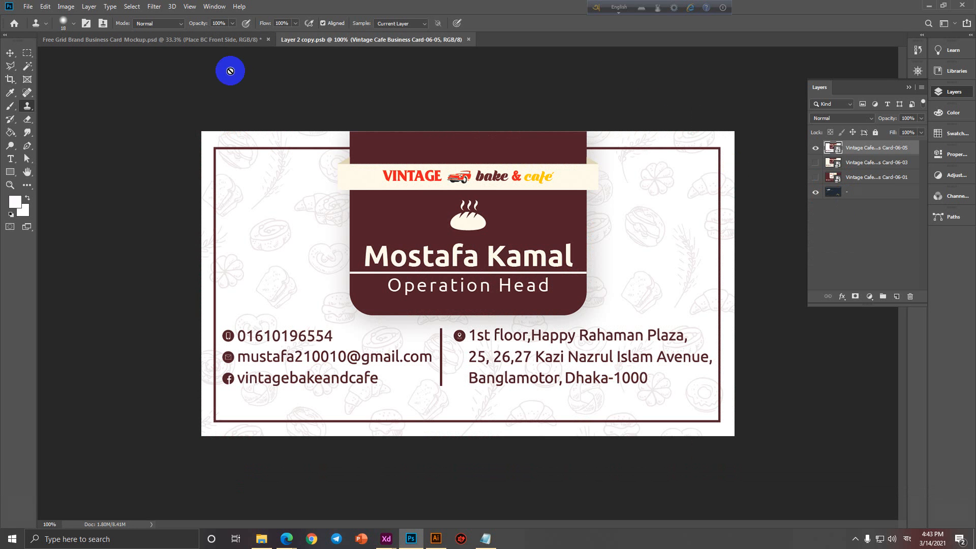
# Replace the front-side smart object contents with Business Card-01.jpg, then save and close the .psb.
pyautogui.click(469, 40)
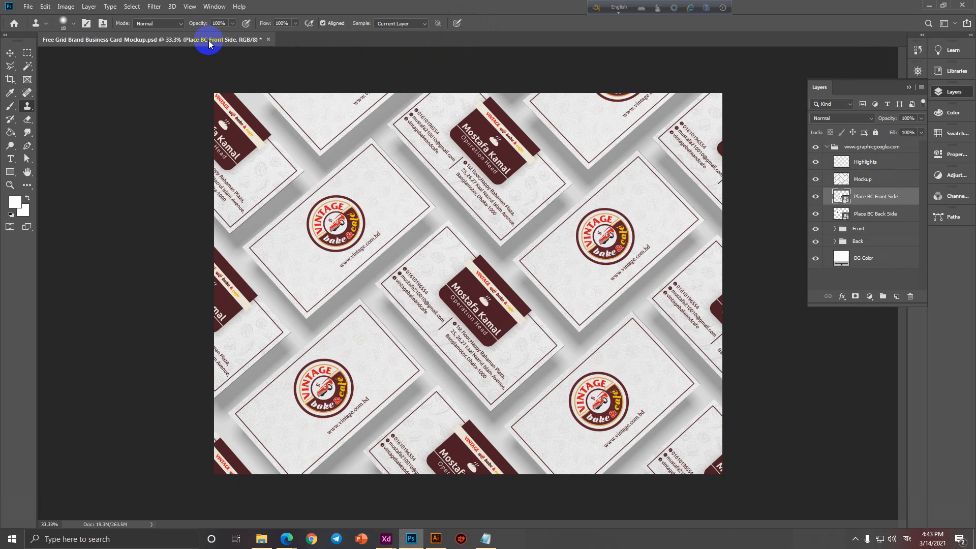
pyautogui.doubleClick(847, 202)
pyautogui.moveTo(377, 40); pyautogui.dragTo(368, 47)
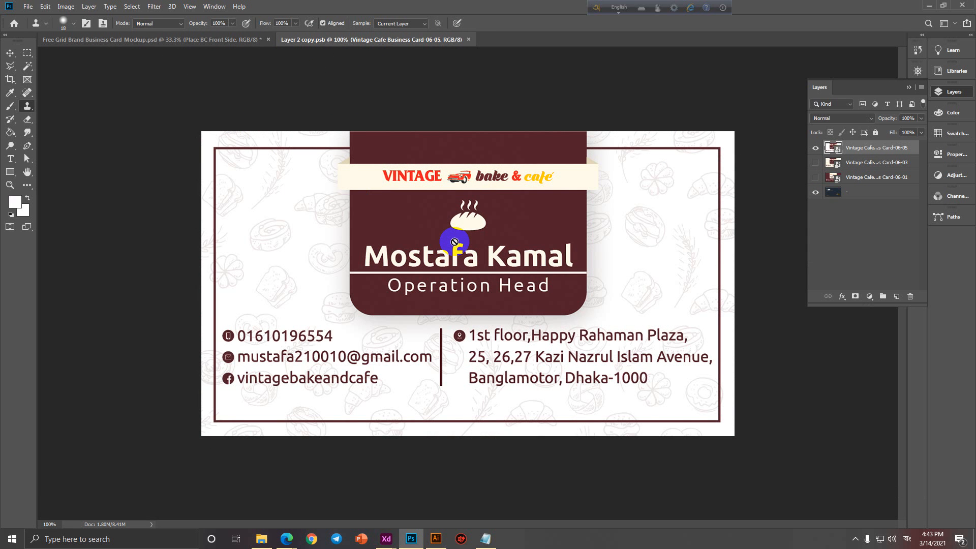
pyautogui.click(29, 8)
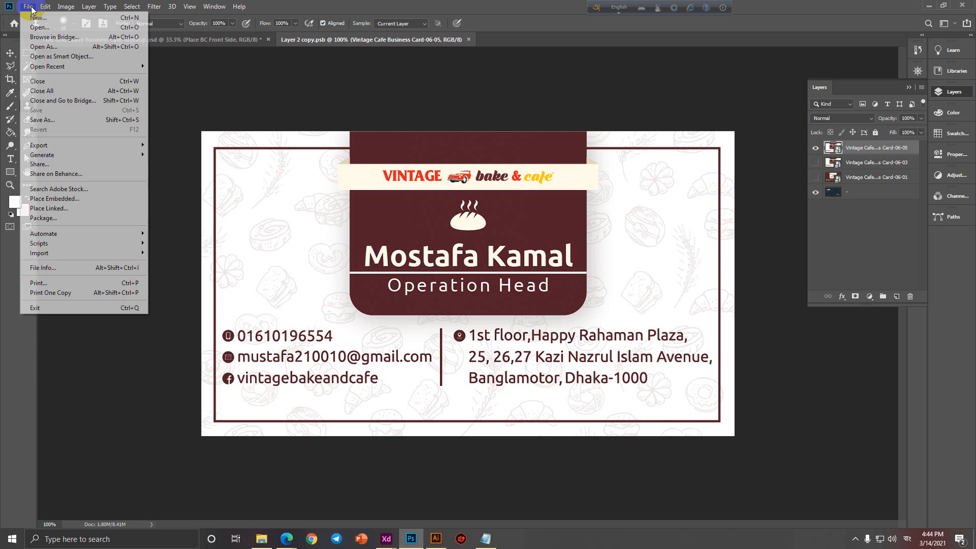
pyautogui.click(59, 199)
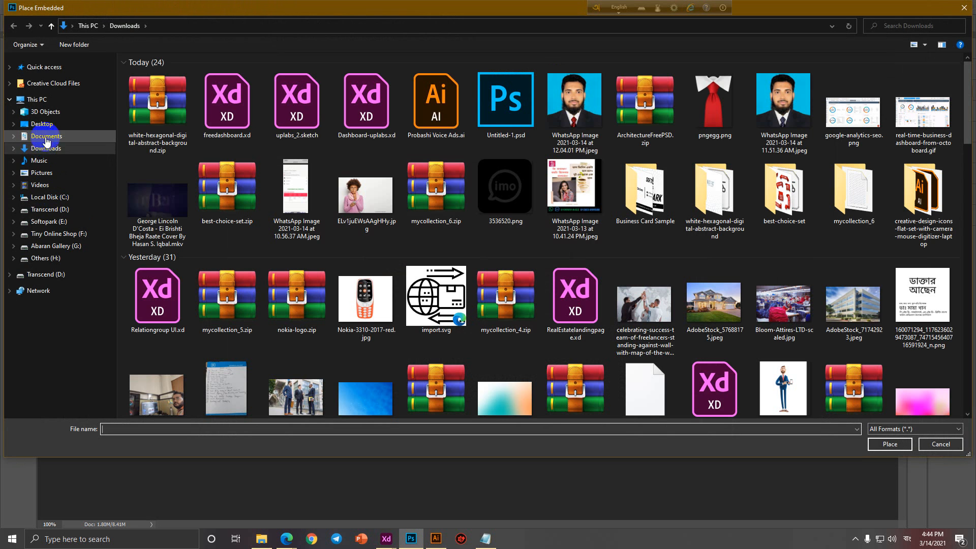
pyautogui.doubleClick(645, 192)
pyautogui.doubleClick(141, 95)
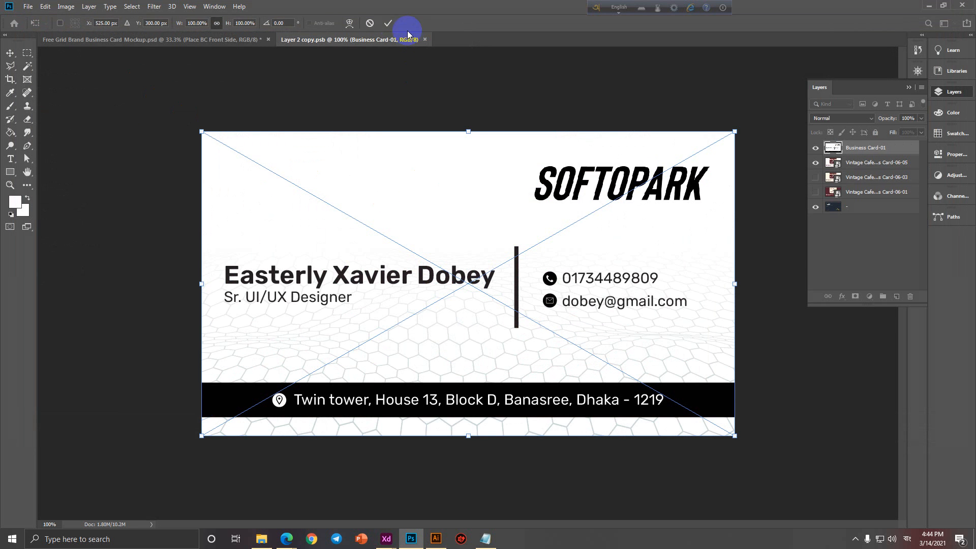
pyautogui.click(390, 23)
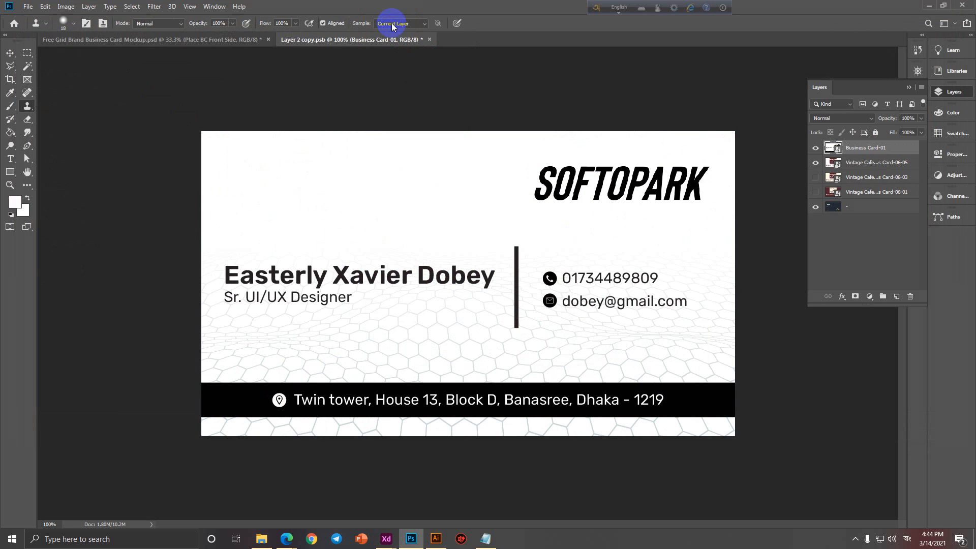
pyautogui.hotkey('ctrl', 's')
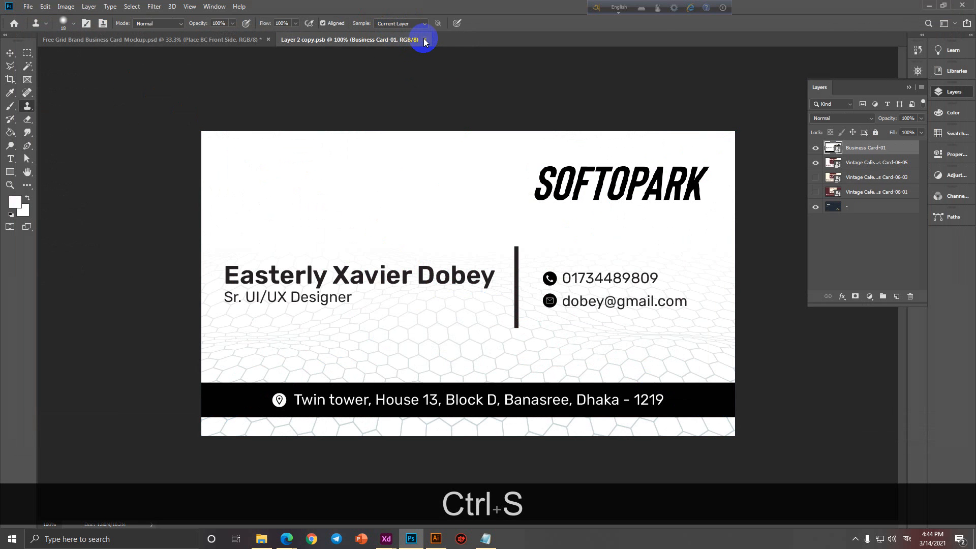
pyautogui.click(425, 39)
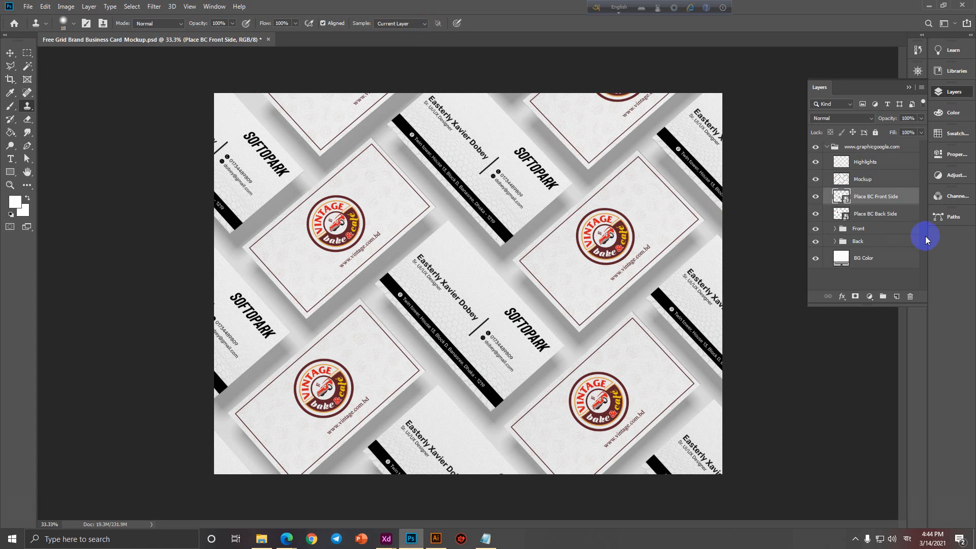
# Place Business Card-02.jpg into the Place BC Back Side smart object, then save and close it.
pyautogui.click(887, 216)
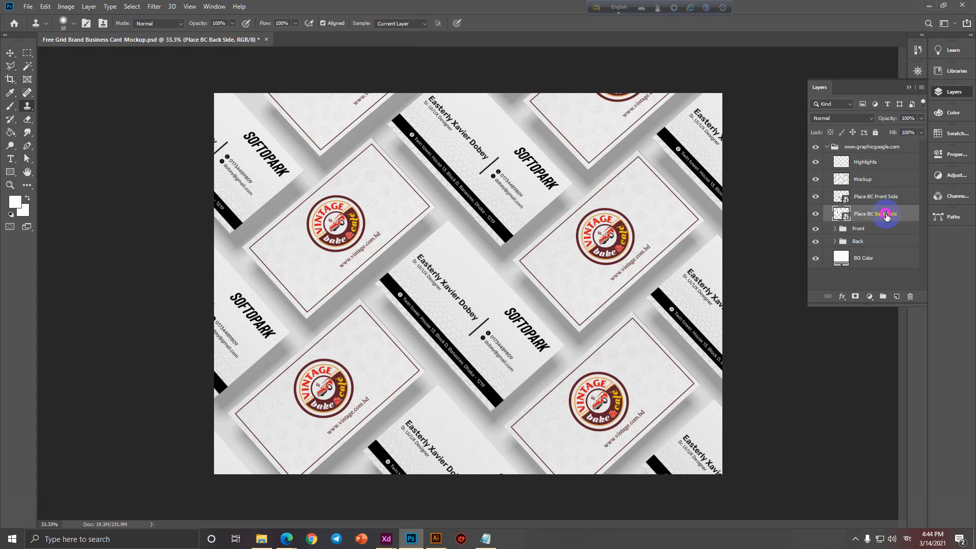
pyautogui.doubleClick(842, 214)
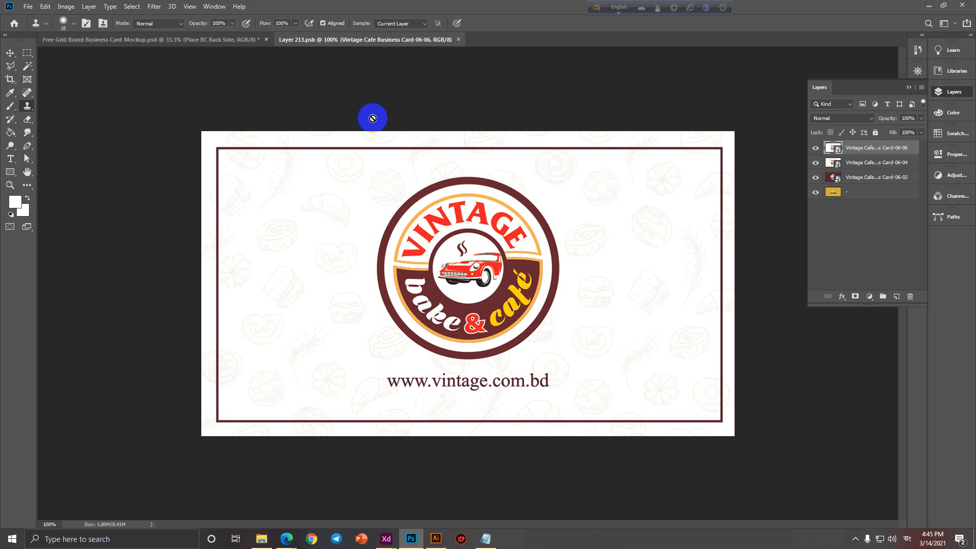
pyautogui.click(28, 6)
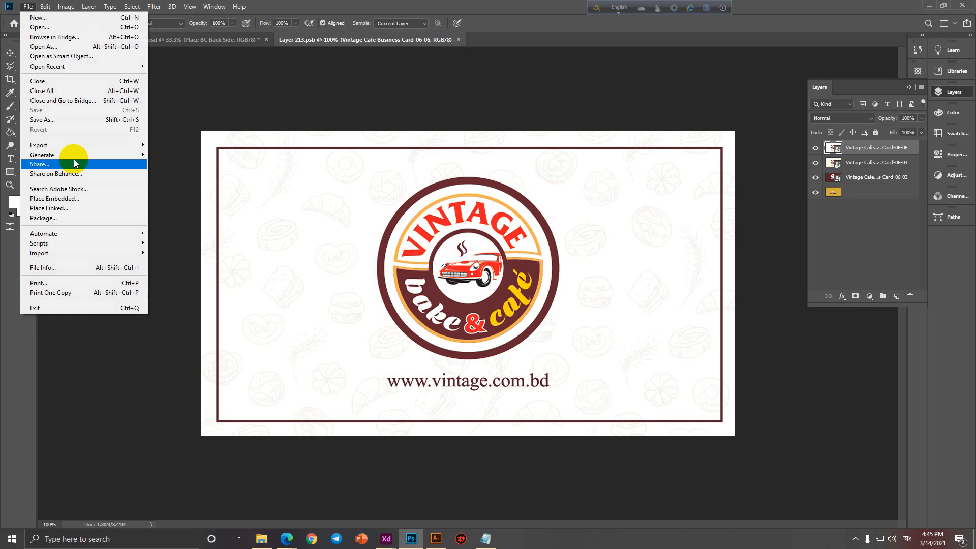
pyautogui.click(76, 198)
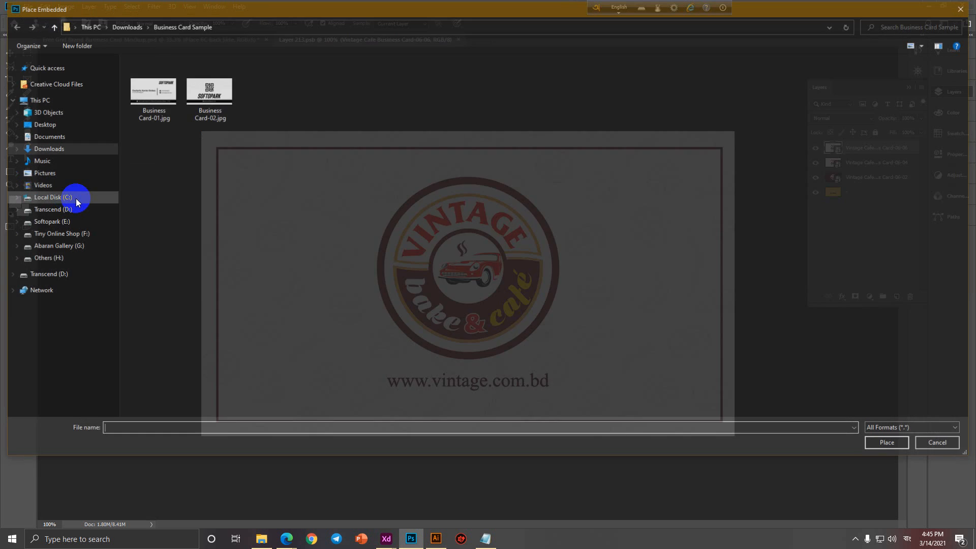
pyautogui.doubleClick(211, 90)
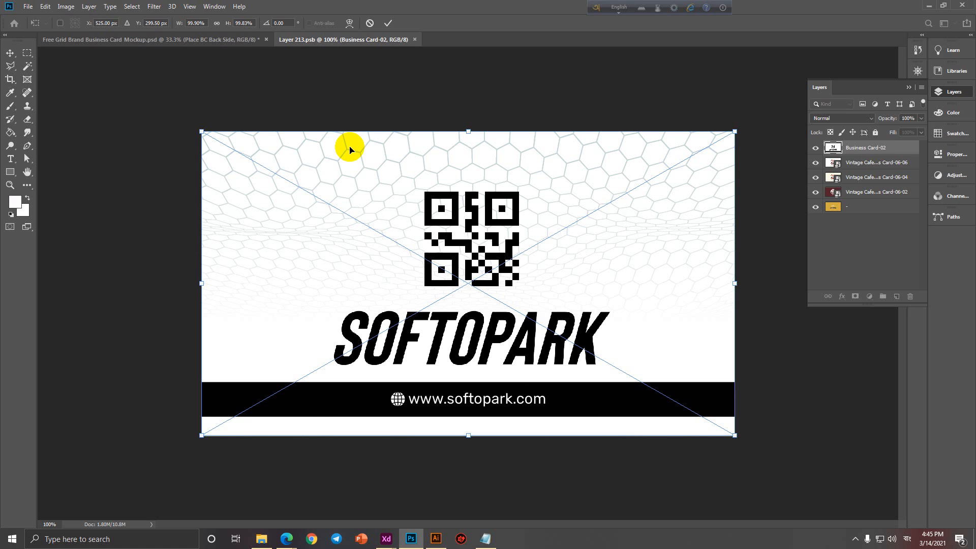
pyautogui.click(371, 81)
pyautogui.press('s')
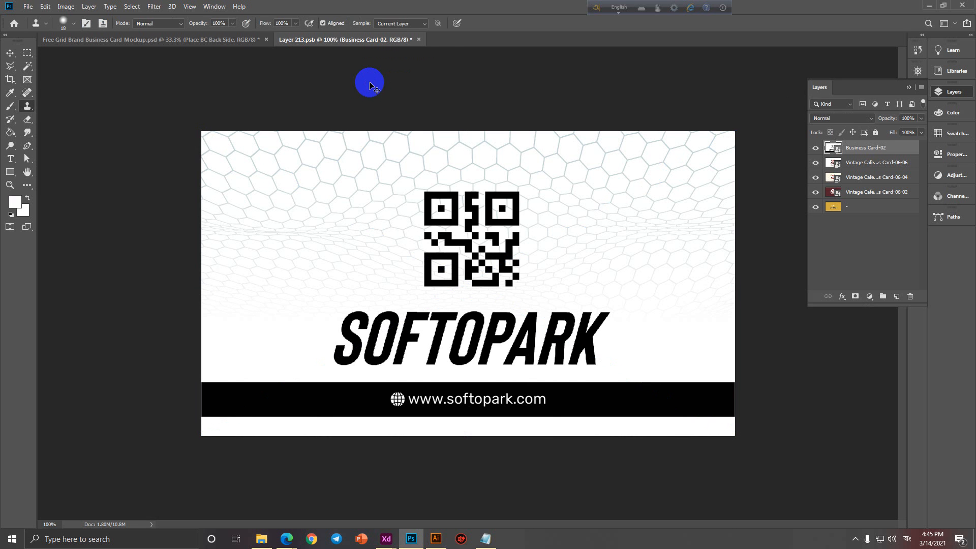
pyautogui.hotkey('ctrl', 's')
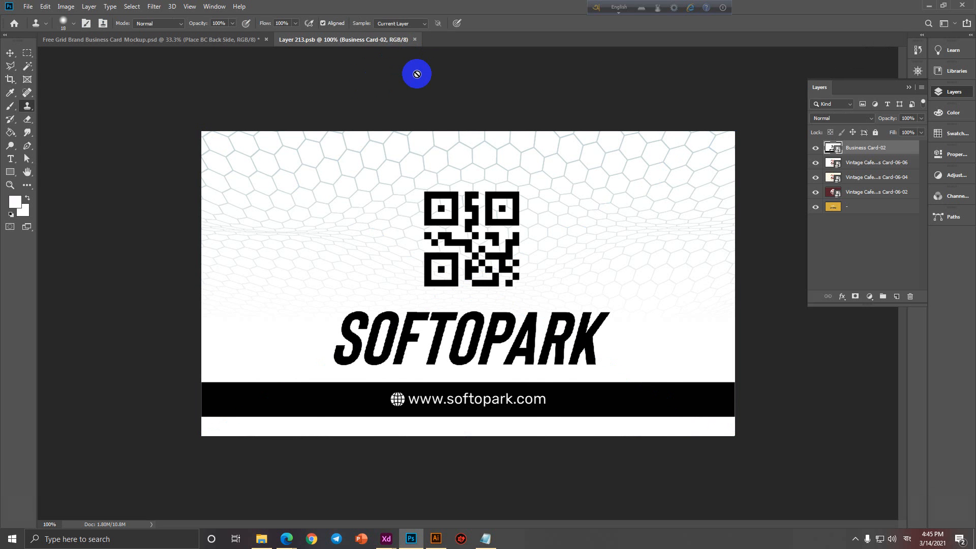
pyautogui.click(415, 39)
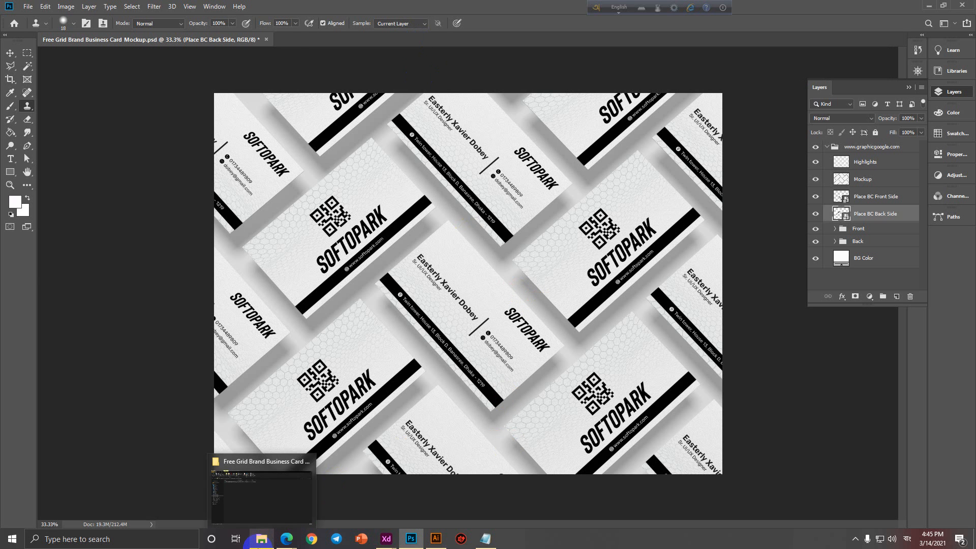
# Search Mock Up Collection for 'business card' and open Realistic Business Cards MockUp 6.psd.
pyautogui.click(264, 542)
pyautogui.click(4, 83)
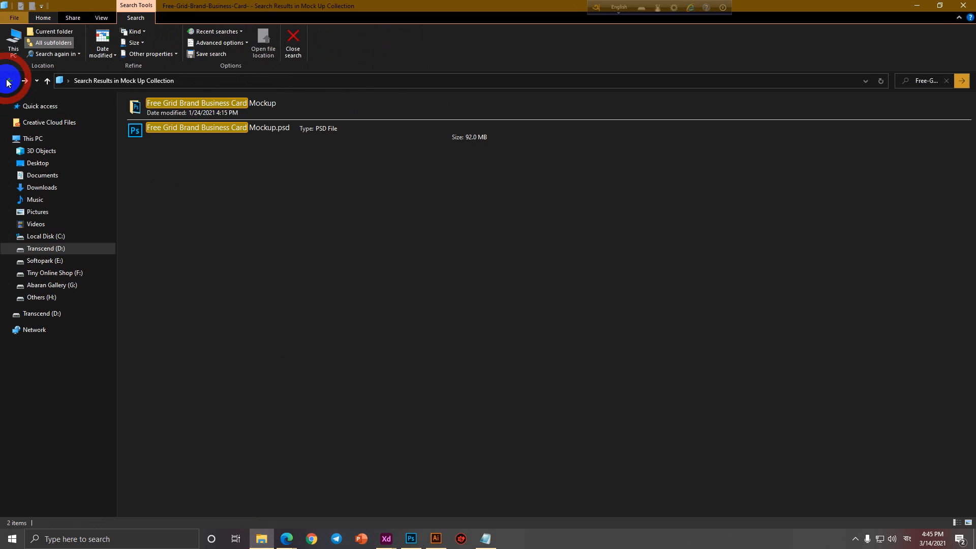
pyautogui.click(4, 83)
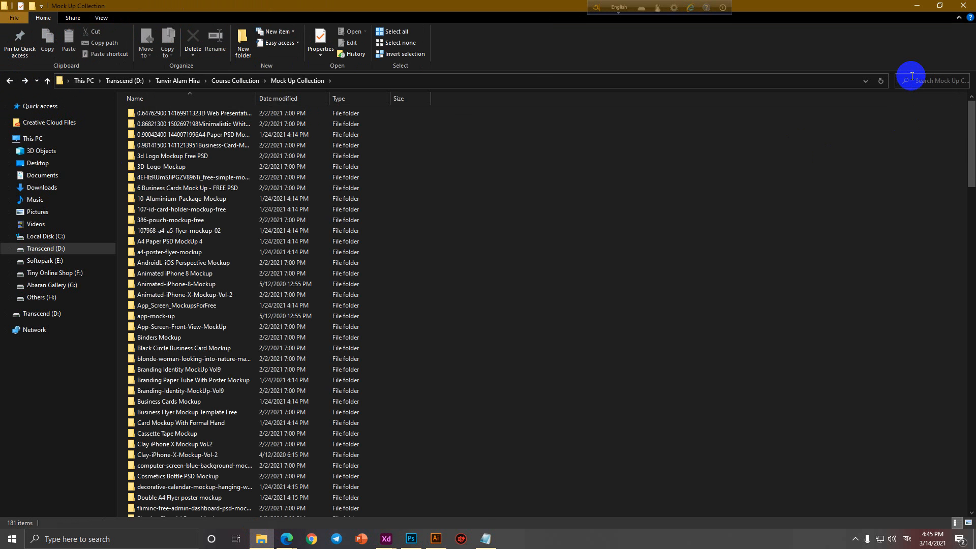
pyautogui.write('business car')
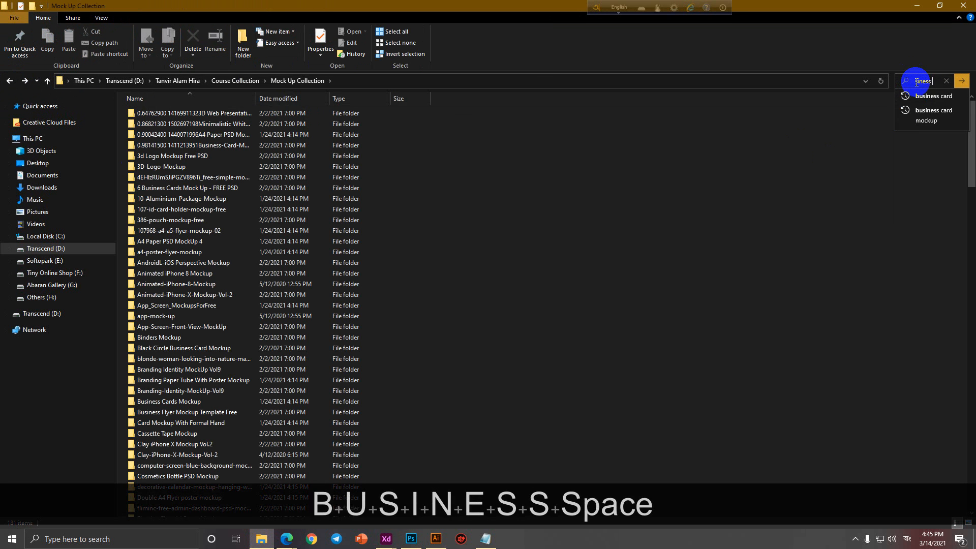
pyautogui.write('d')
pyautogui.press('Return')
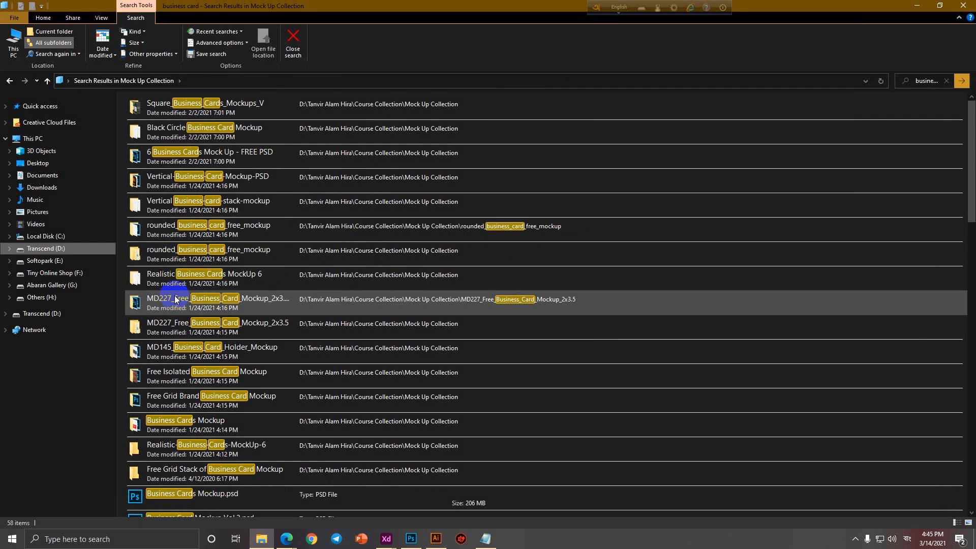
pyautogui.doubleClick(163, 281)
pyautogui.click(174, 190)
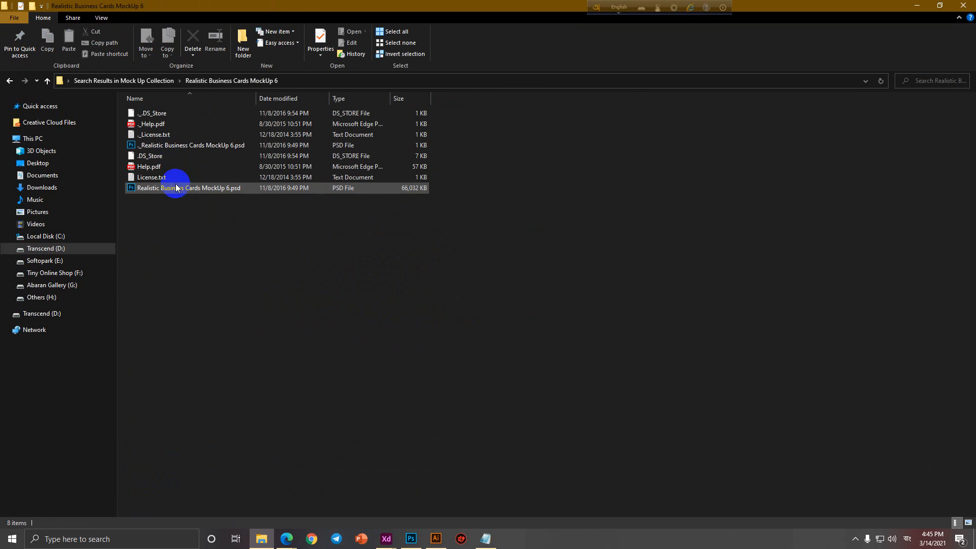
pyautogui.doubleClick(175, 189)
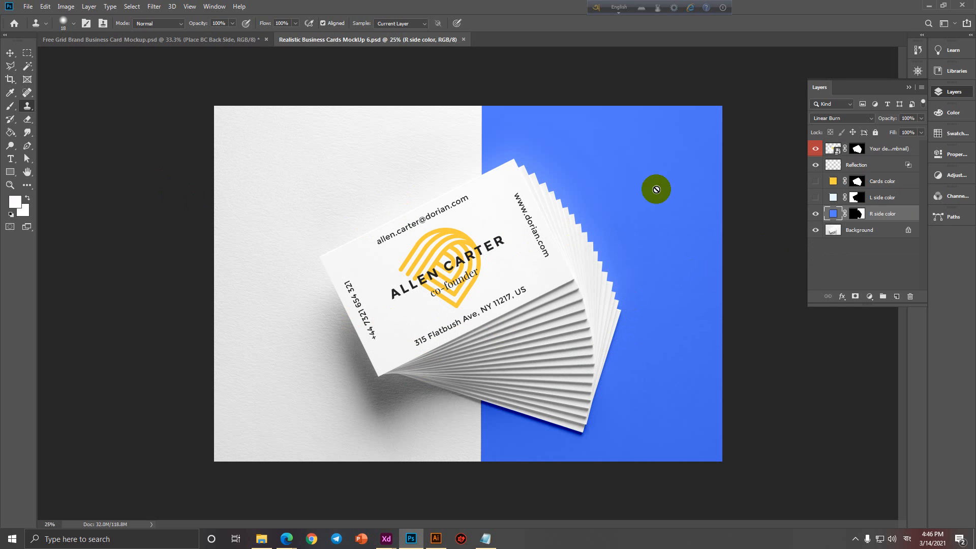
# Open the 'Your design here' smart object as Group 34.psb, cancelling the Missing Fonts warning.
pyautogui.click(853, 257)
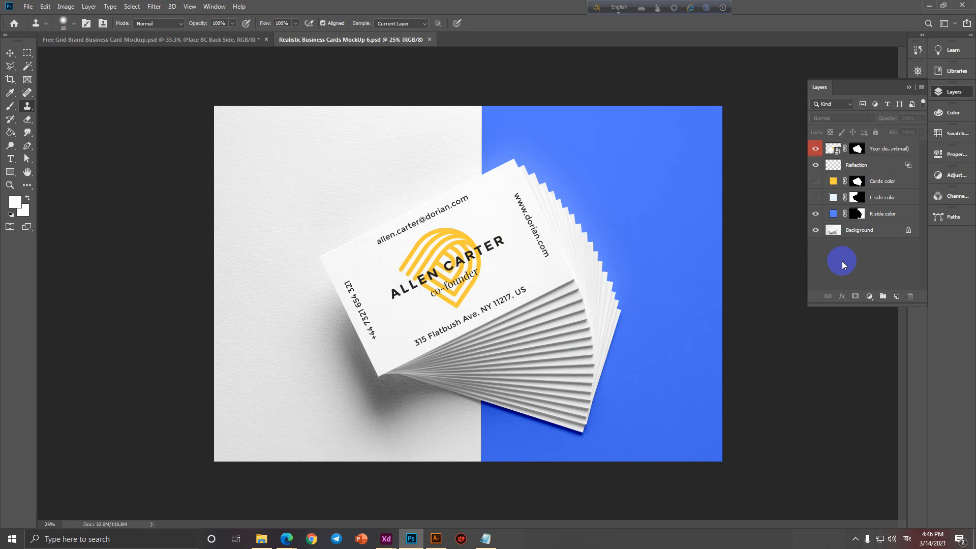
pyautogui.click(838, 151)
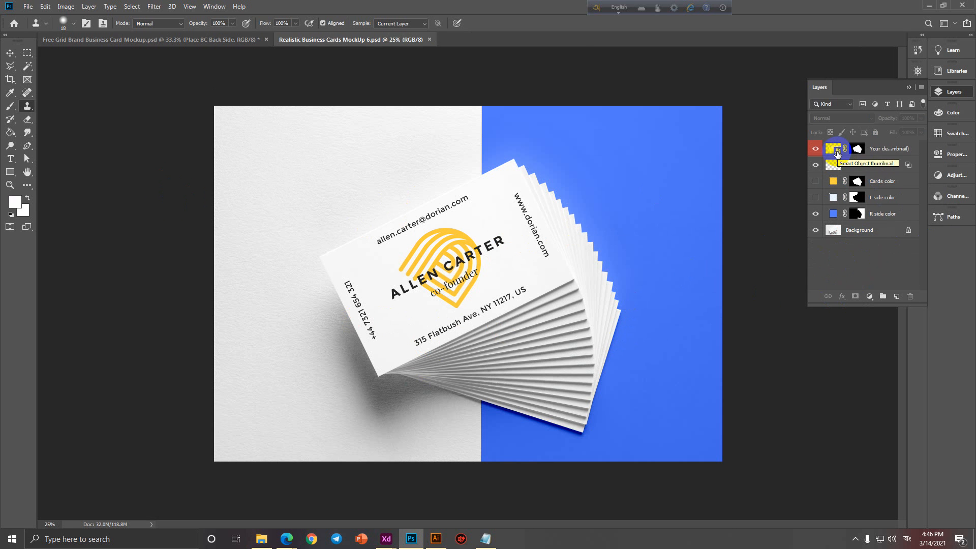
pyautogui.click(838, 151)
pyautogui.doubleClick(838, 151)
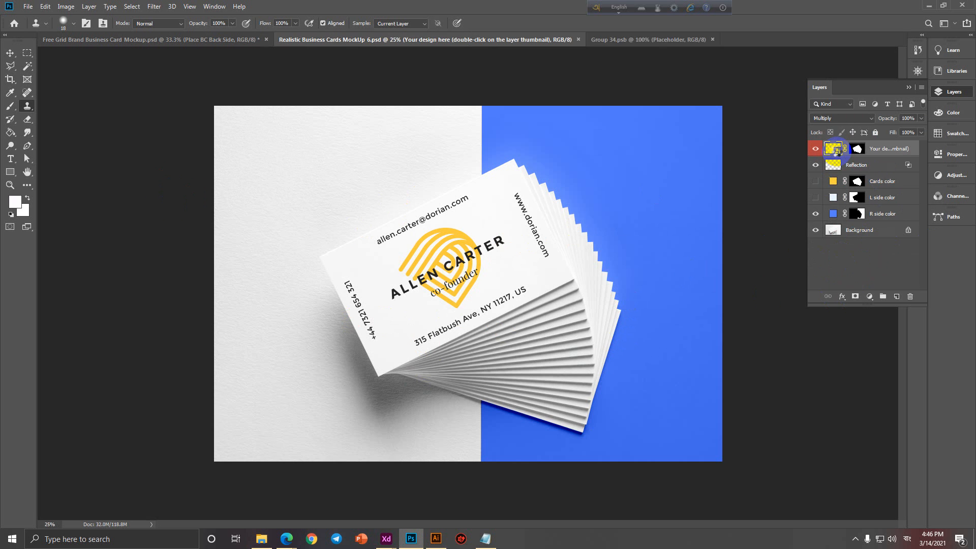
pyautogui.click(534, 276)
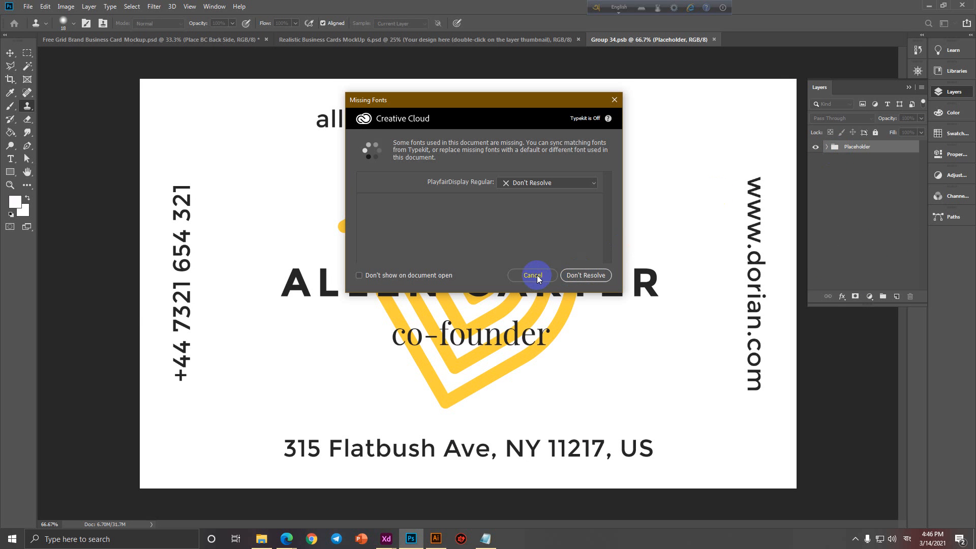
pyautogui.click(43, 24)
# Place Business Card-01.jpg scaled to fill the Group 34 design, then save and close it.
pyautogui.click(28, 6)
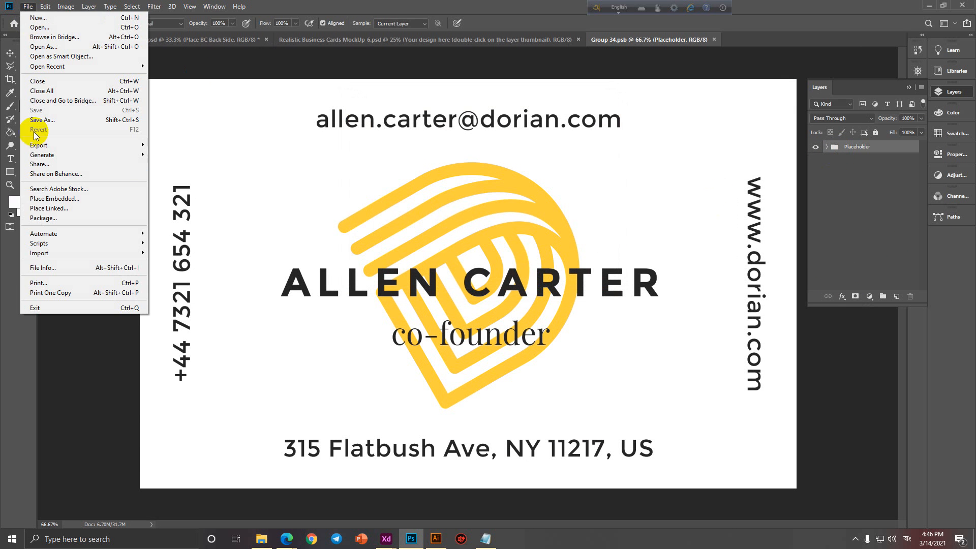
pyautogui.click(38, 194)
pyautogui.doubleClick(167, 100)
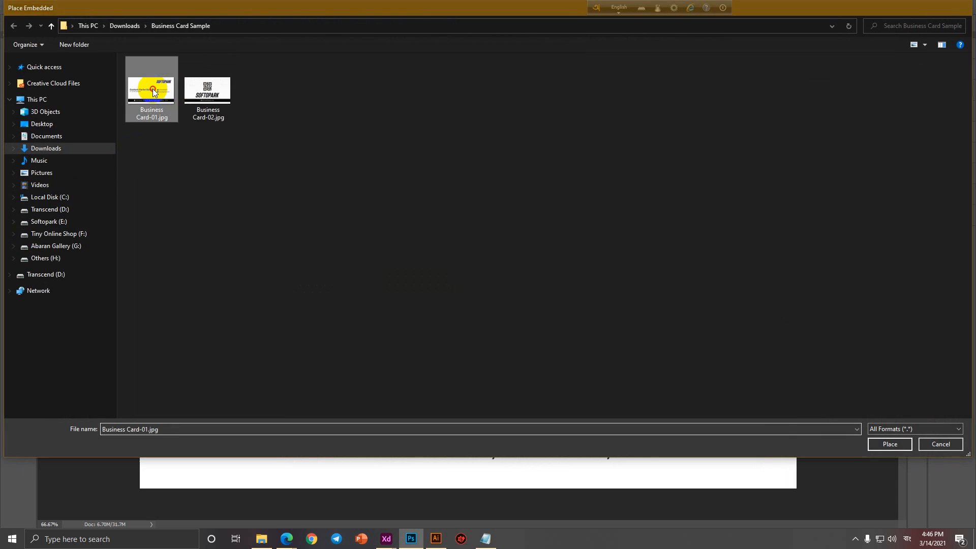
pyautogui.moveTo(459, 280)
pyautogui.mouseDown()
pyautogui.moveTo(299, 191)
pyautogui.moveTo(189, 111)
pyautogui.moveTo(446, 213)
pyautogui.moveTo(746, 430)
pyautogui.moveTo(798, 488)
pyautogui.mouseUp()
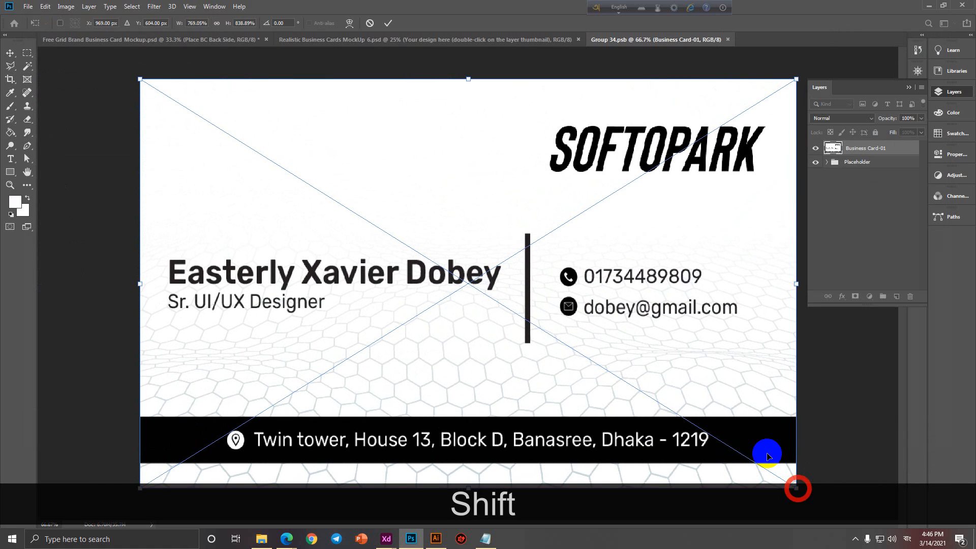
pyautogui.click(389, 23)
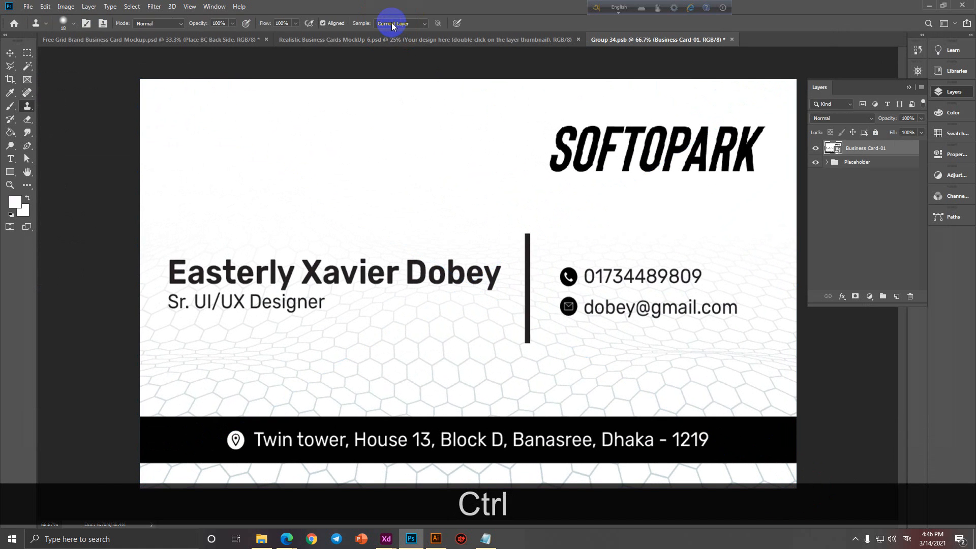
pyautogui.hotkey('ctrl', 's')
pyautogui.click(733, 39)
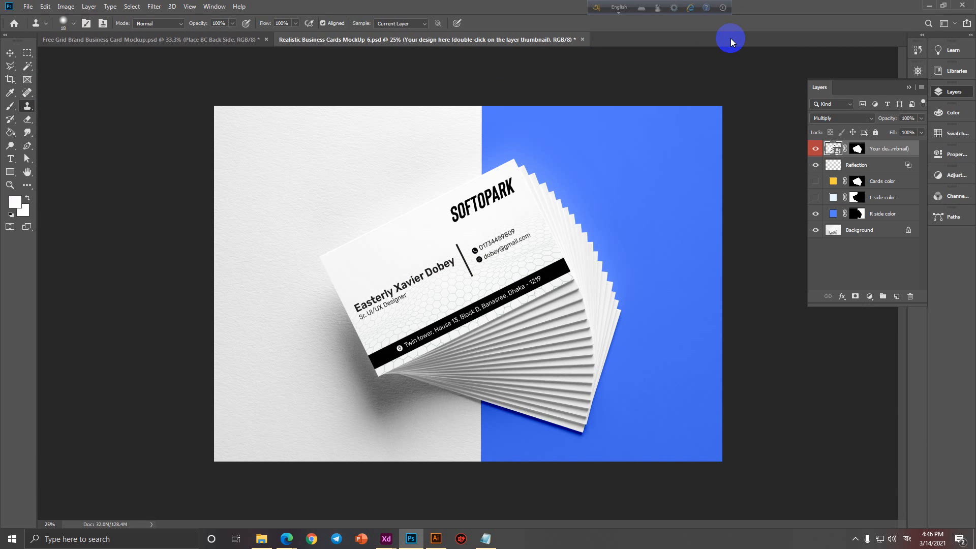
# Close the stacked-cards and grid mockups without saving their changes.
pyautogui.click(583, 40)
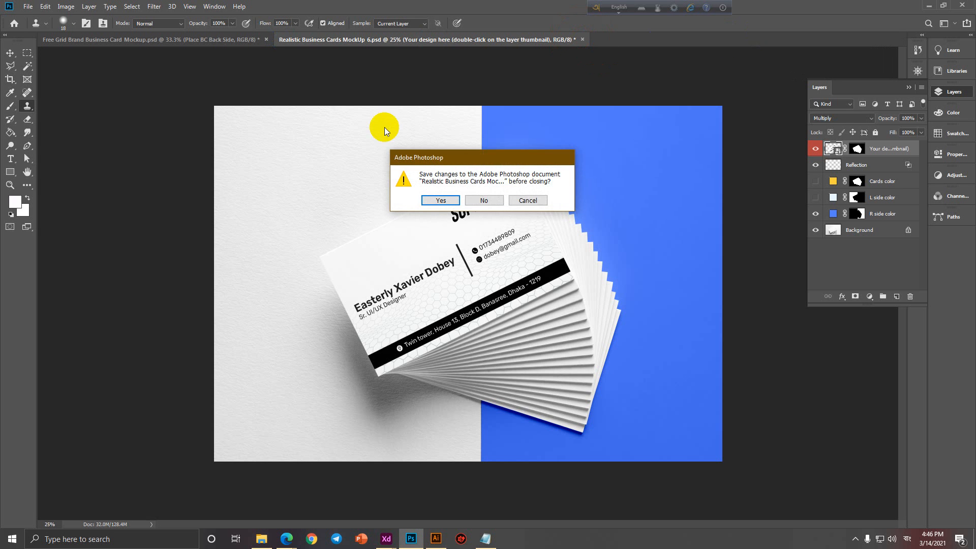
pyautogui.click(484, 198)
pyautogui.click(266, 40)
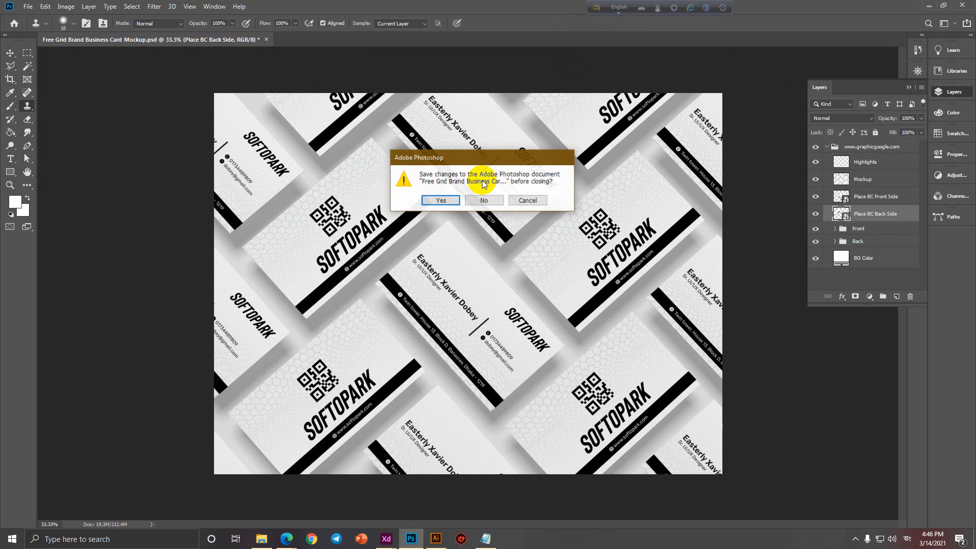
pyautogui.click(495, 201)
# Try opening rounded_business_card.psd and the rounded_business_card_free_mockup file, closing each.
pyautogui.click(261, 539)
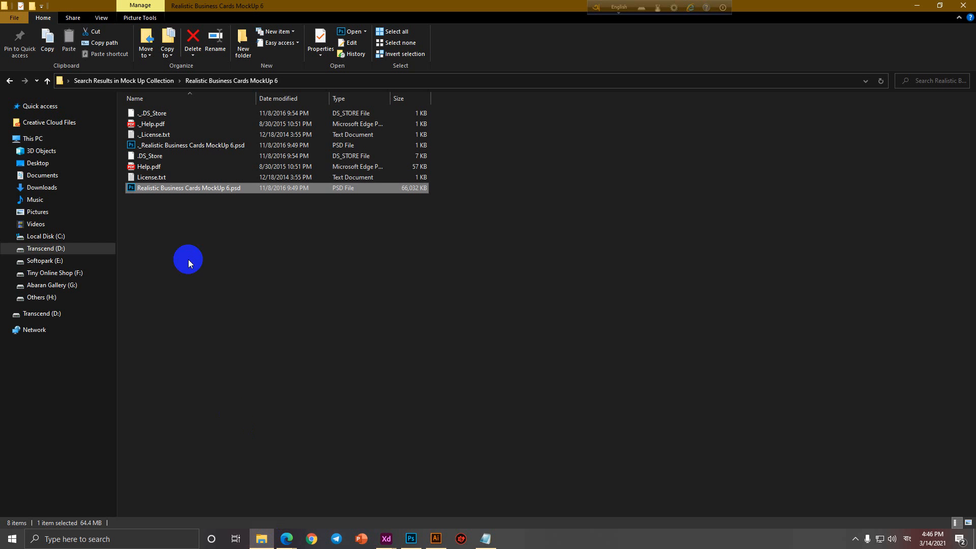
pyautogui.click(7, 81)
pyautogui.scroll(-3, 240, 377)
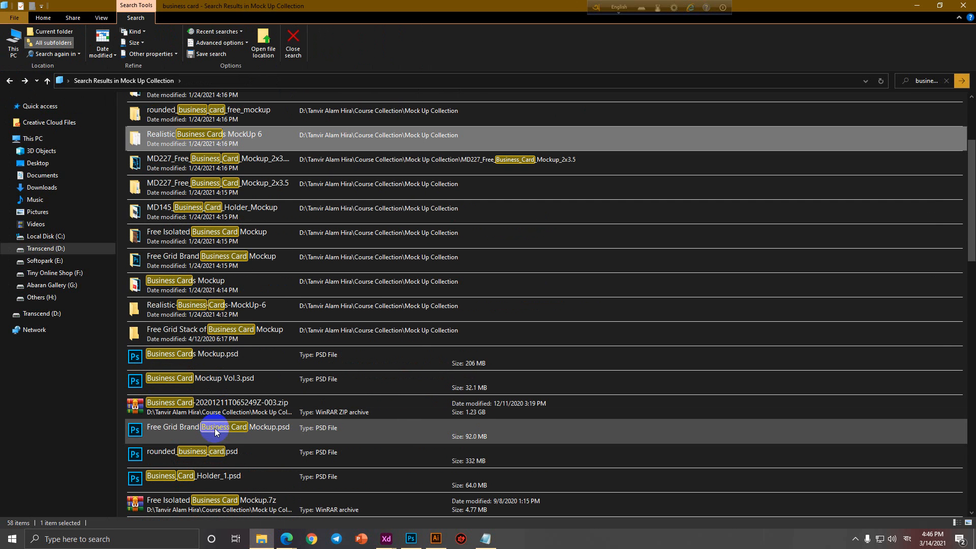
pyautogui.doubleClick(187, 453)
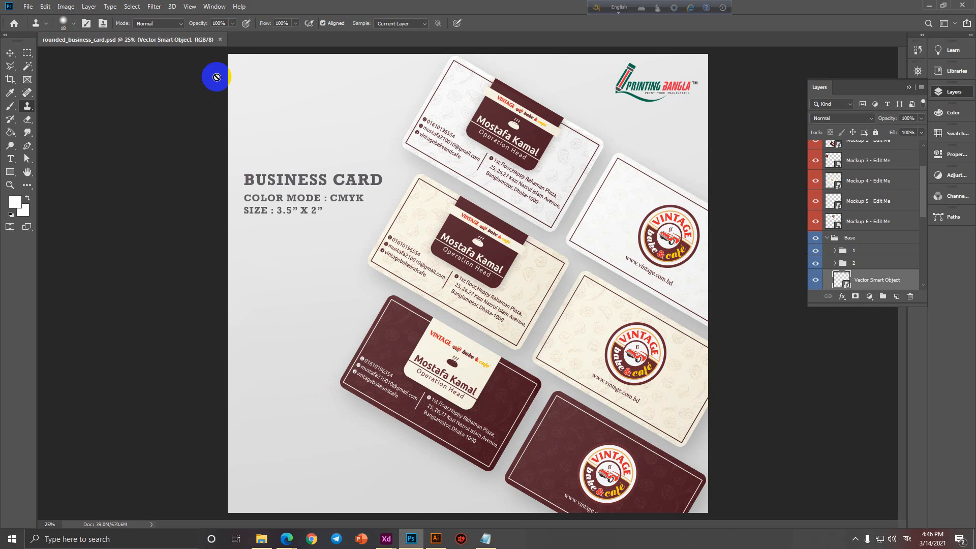
pyautogui.click(220, 39)
pyautogui.click(261, 539)
pyautogui.scroll(3, 283, 398)
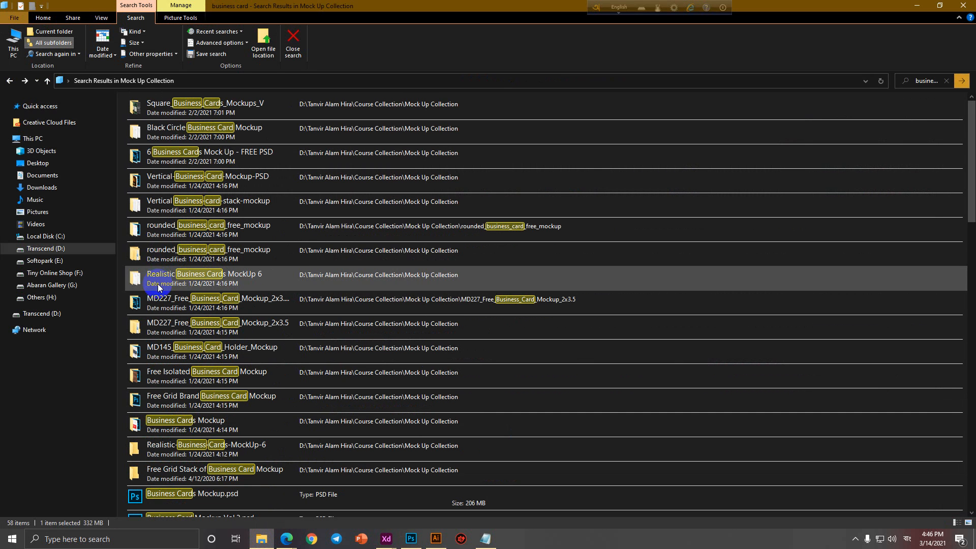
pyautogui.doubleClick(155, 253)
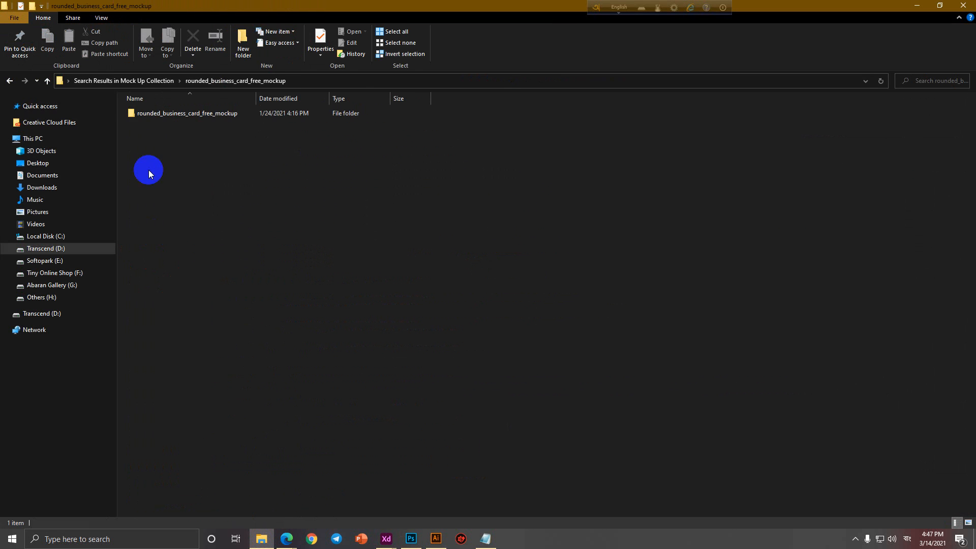
pyautogui.doubleClick(164, 114)
pyautogui.doubleClick(163, 133)
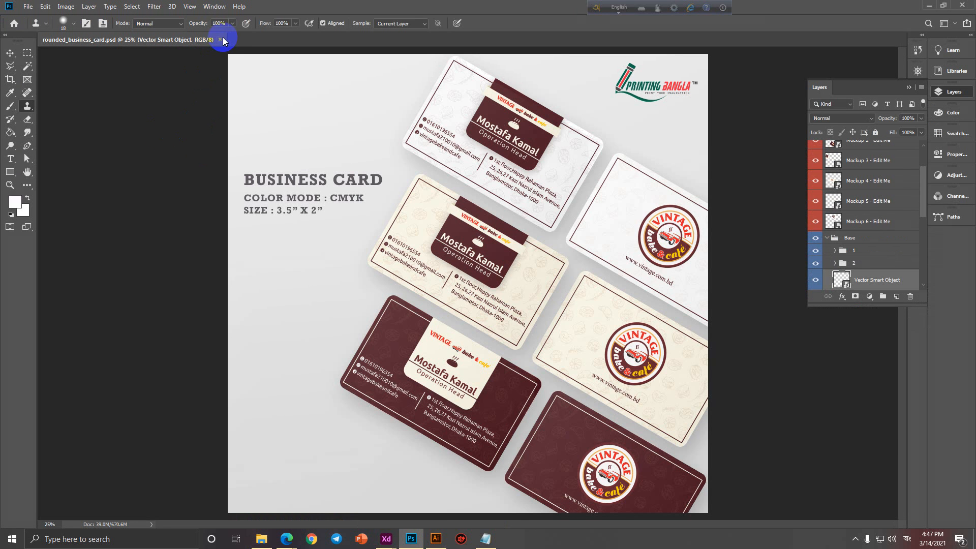
pyautogui.click(221, 39)
# Browse the MD227_Free_Business_Card_Mockup_2x3.5inches folder, then return to the search results.
pyautogui.click(27, 7)
pyautogui.click(31, 29)
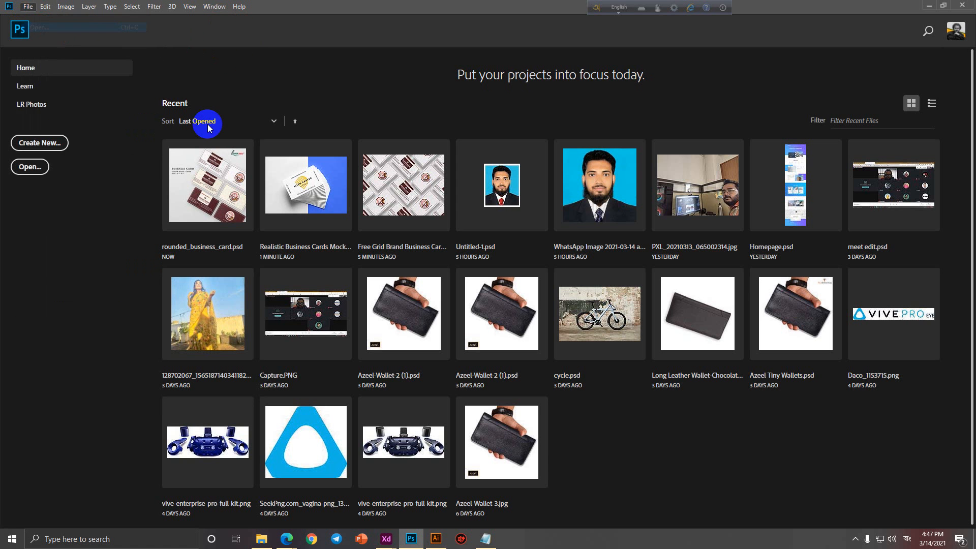
pyautogui.click(941, 444)
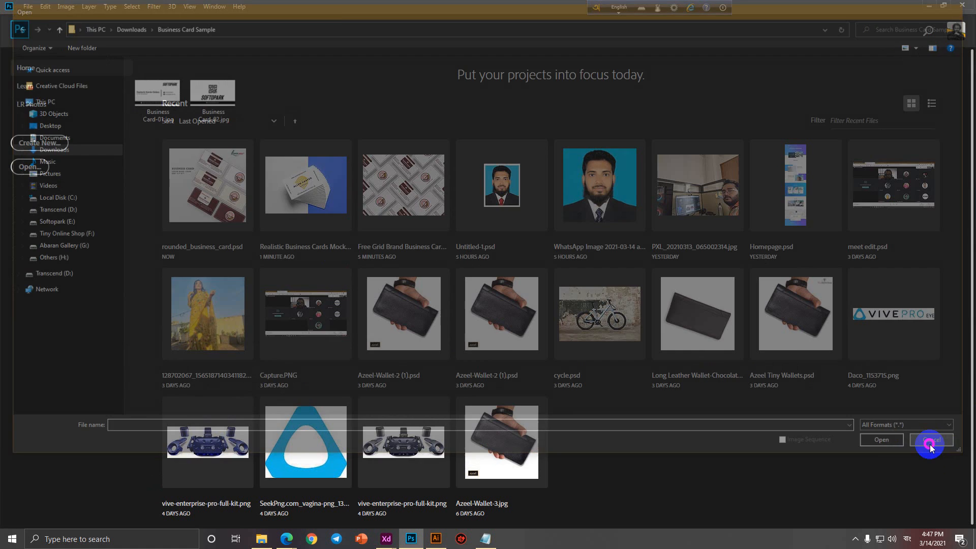
pyautogui.click(261, 539)
pyautogui.click(10, 81)
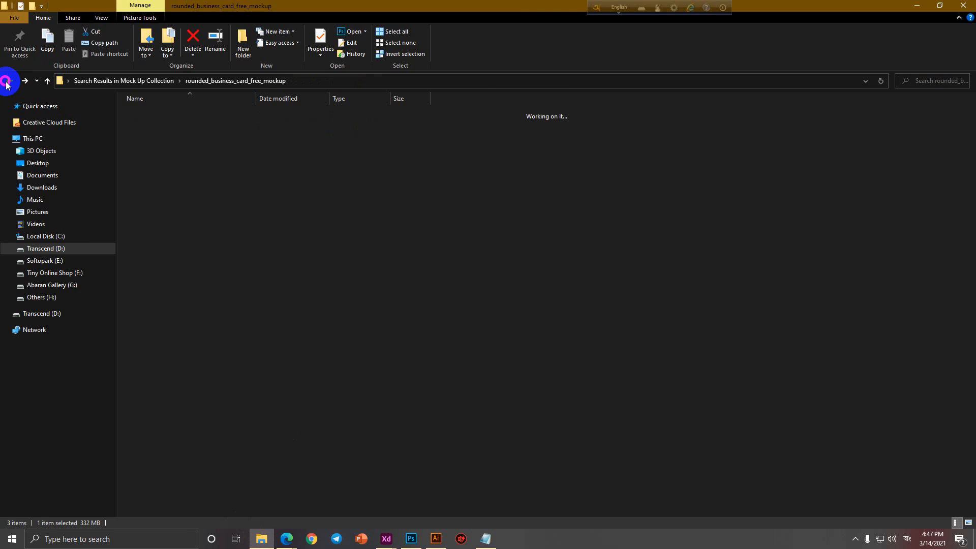
pyautogui.click(9, 81)
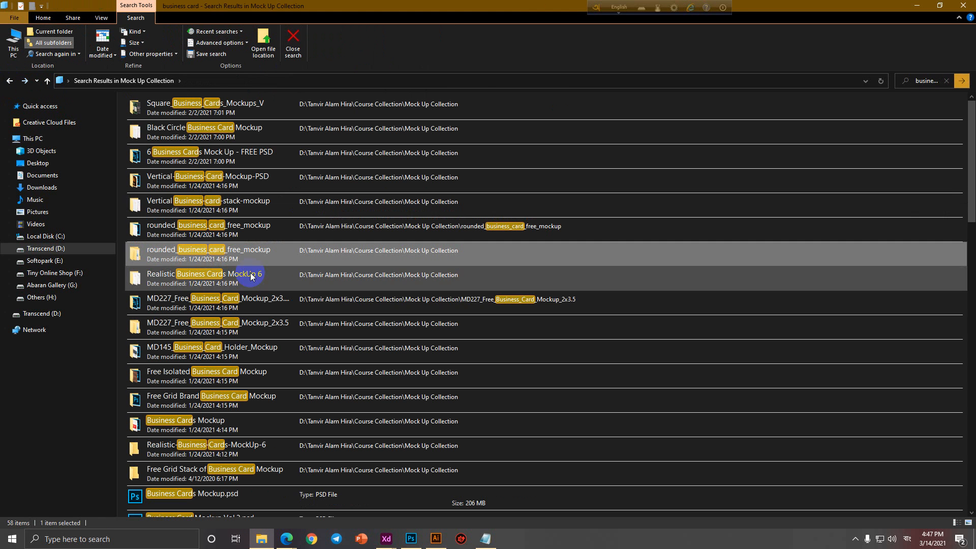
pyautogui.doubleClick(172, 305)
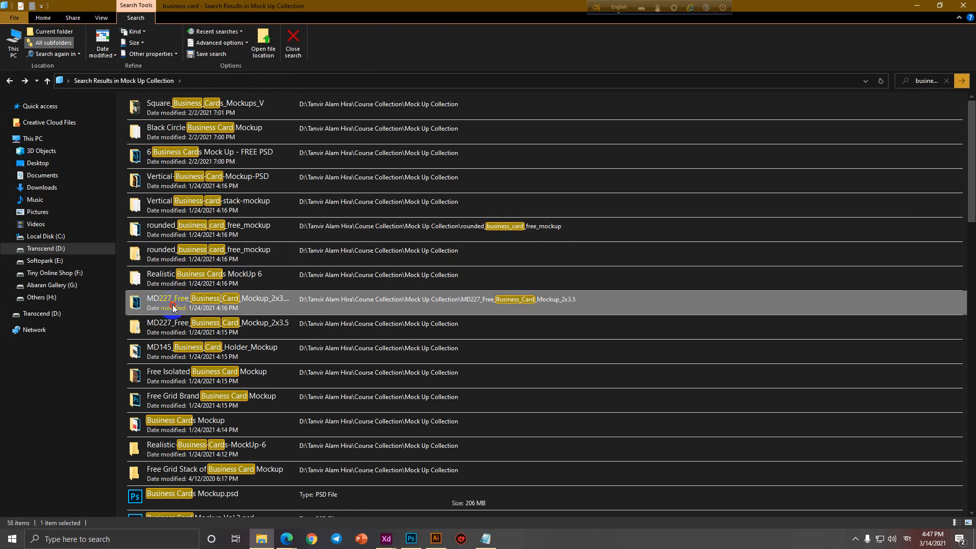
pyautogui.keyDown('ctrl'); pyautogui.scroll(4, 239, 371); pyautogui.keyUp('ctrl')
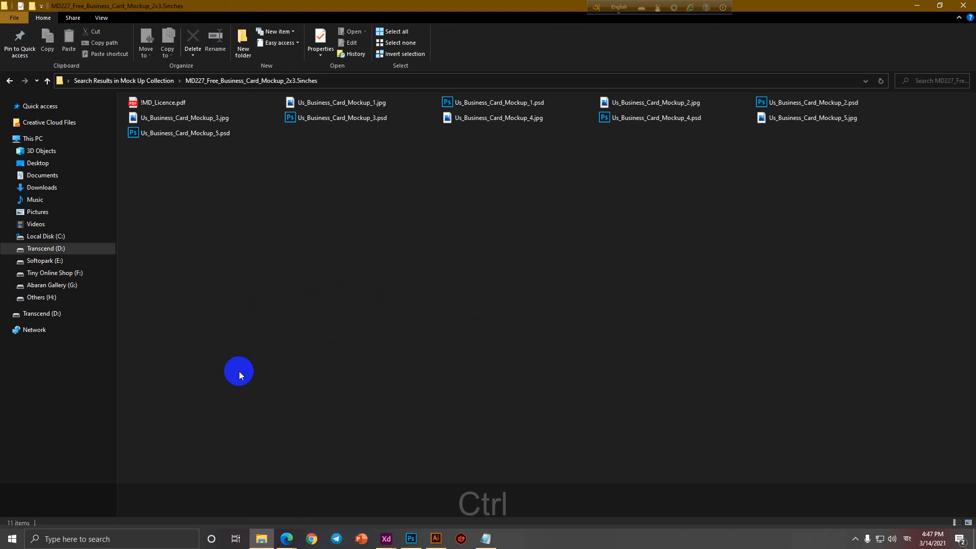
pyautogui.scroll(1, 244, 374)
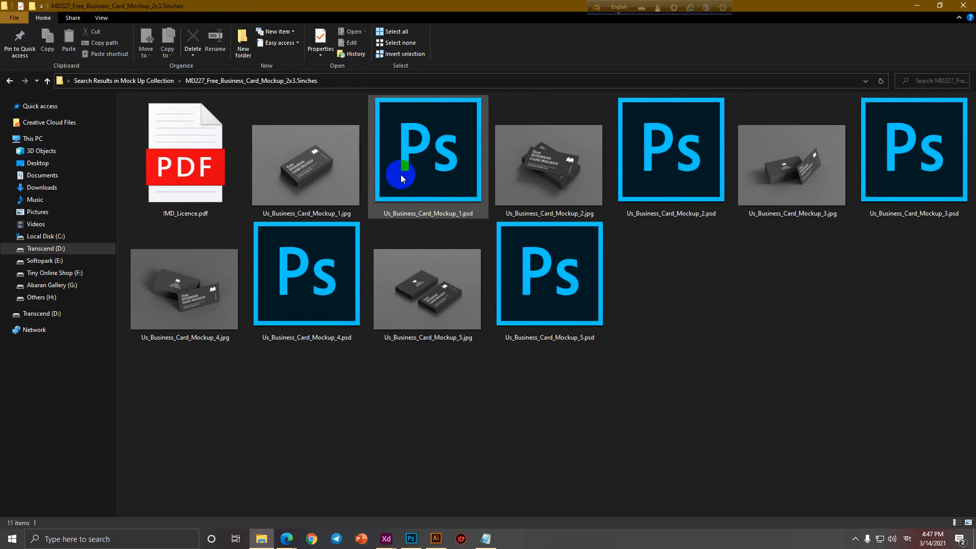
pyautogui.click(7, 81)
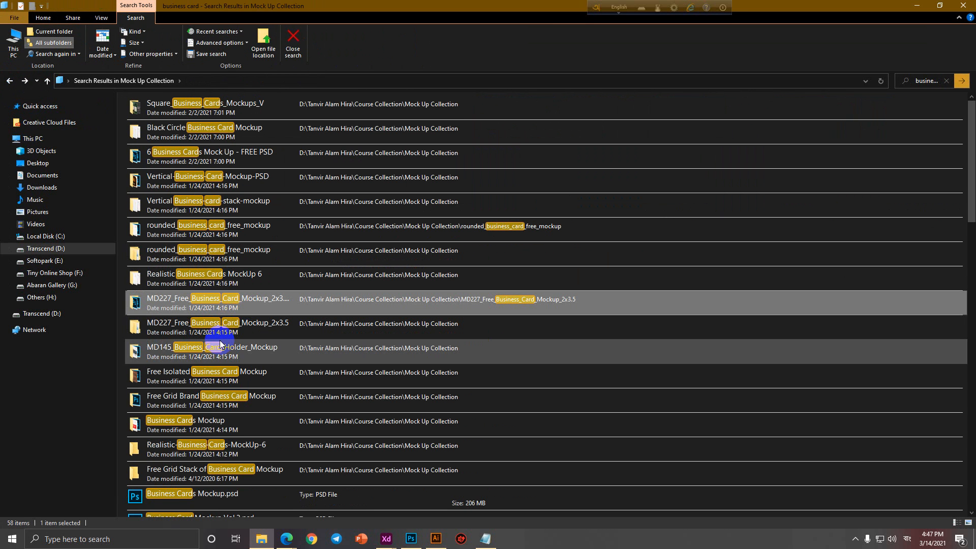
pyautogui.scroll(-1, 239, 392)
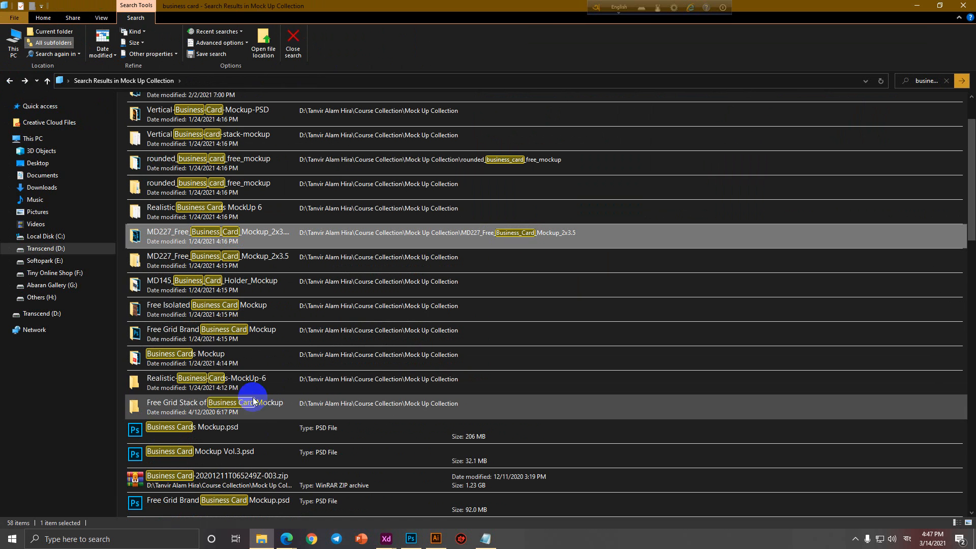
pyautogui.scroll(-3, 262, 412)
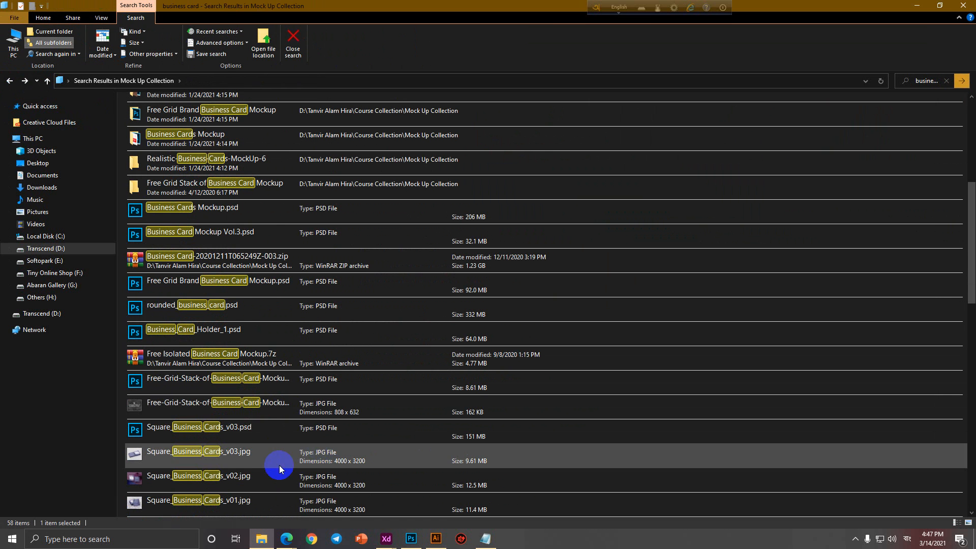
# Preview and close the grid stack mockup, then open Business_Card_Holder_1.psd from the results.
pyautogui.rightClick(170, 386)
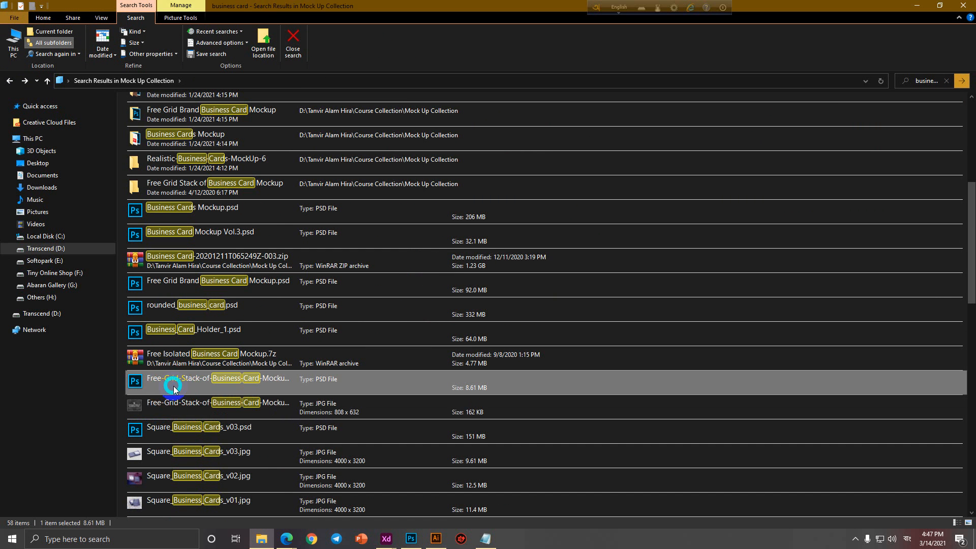
pyautogui.click(92, 152)
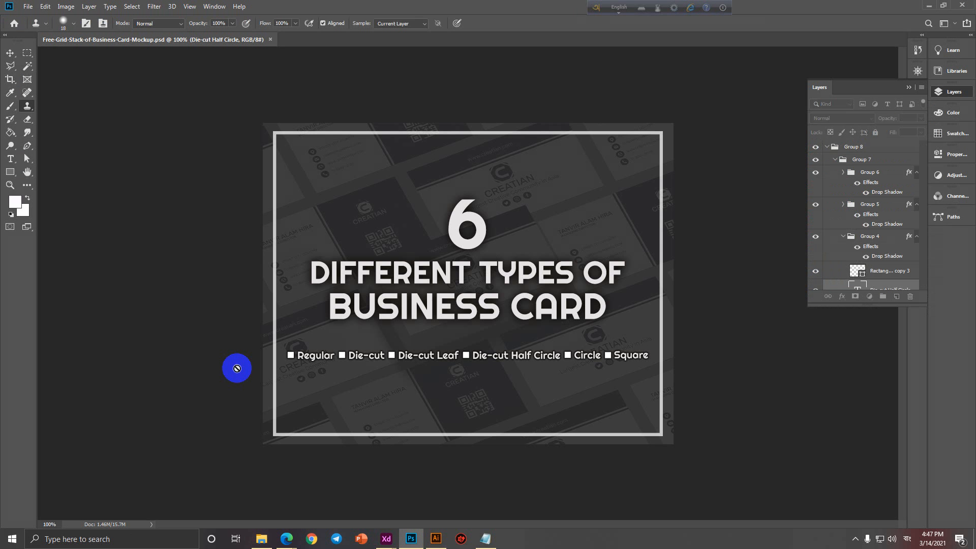
pyautogui.click(270, 39)
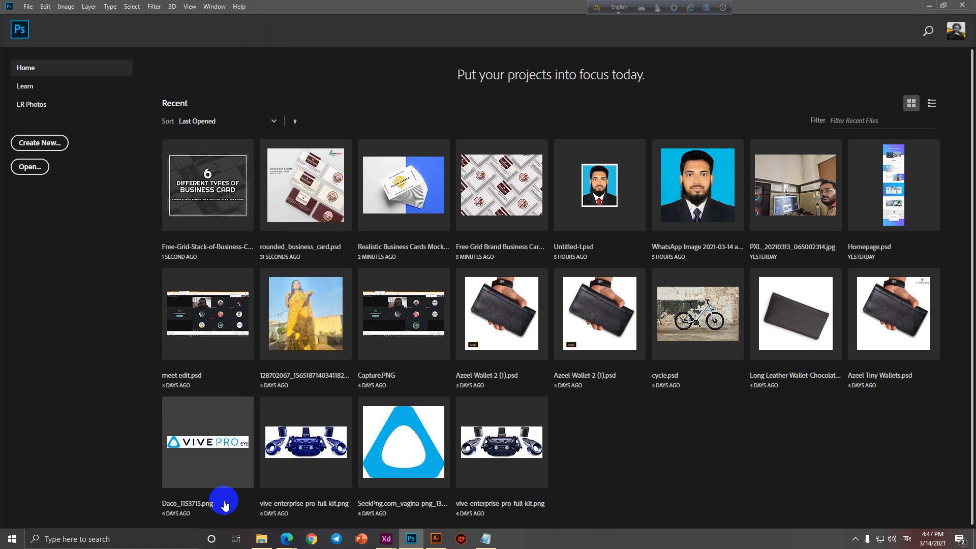
pyautogui.click(261, 539)
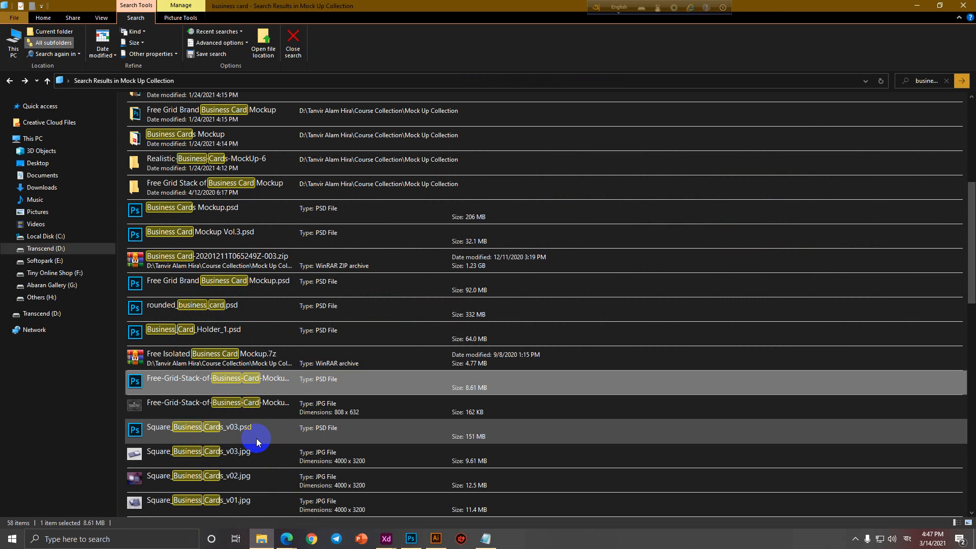
pyautogui.rightClick(179, 329)
pyautogui.click(112, 93)
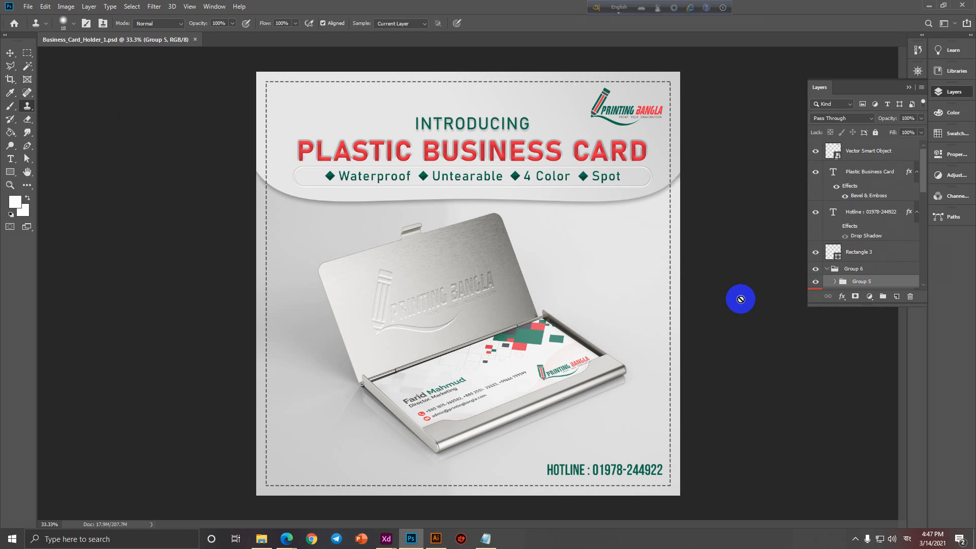
# With the Move tool, delete the PLASTIC BUSINESS CARD headline and the hotline text.
pyautogui.click(11, 53)
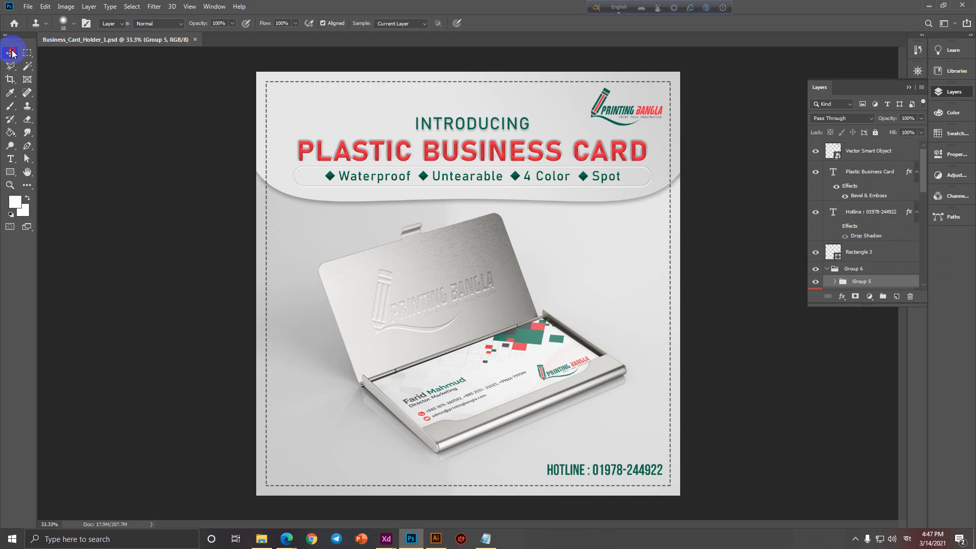
pyautogui.rightClick(517, 164)
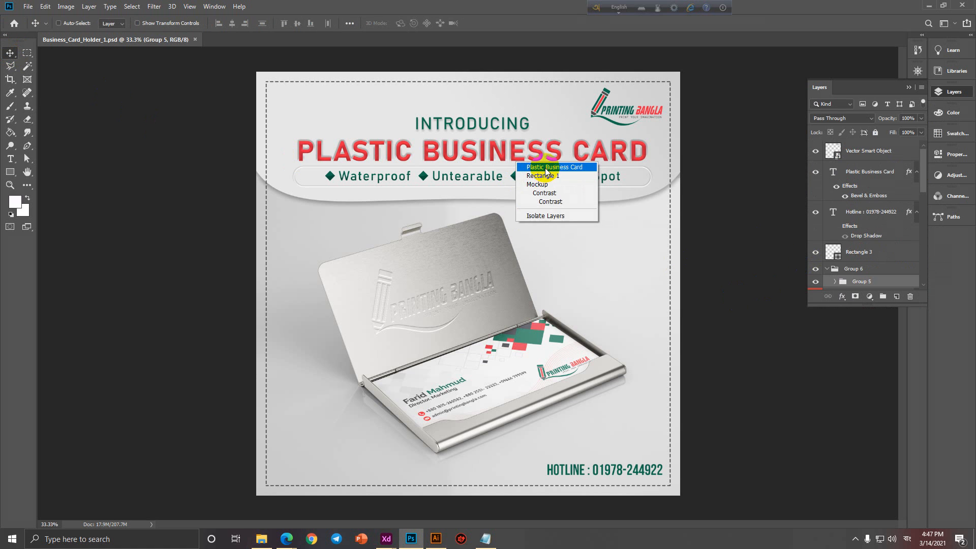
pyautogui.rightClick(615, 159)
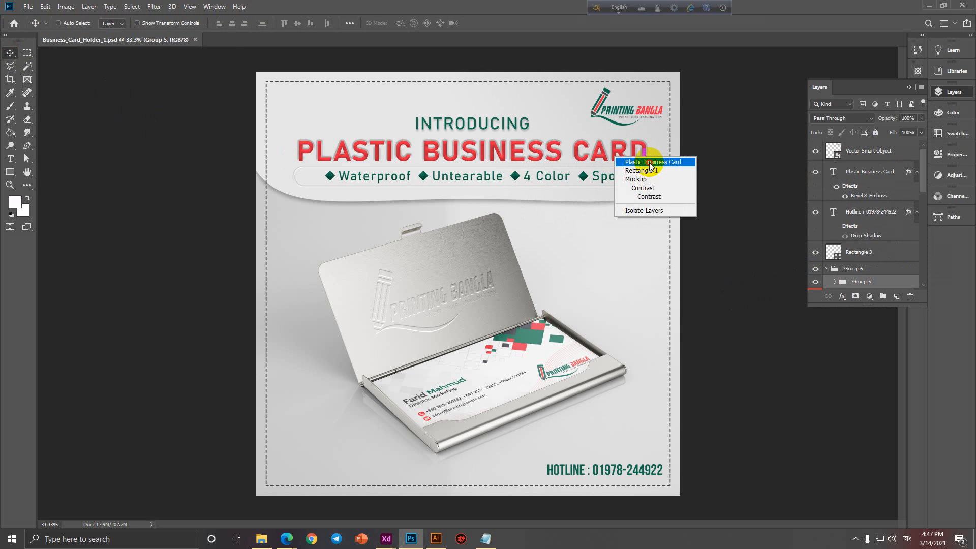
pyautogui.click(651, 162)
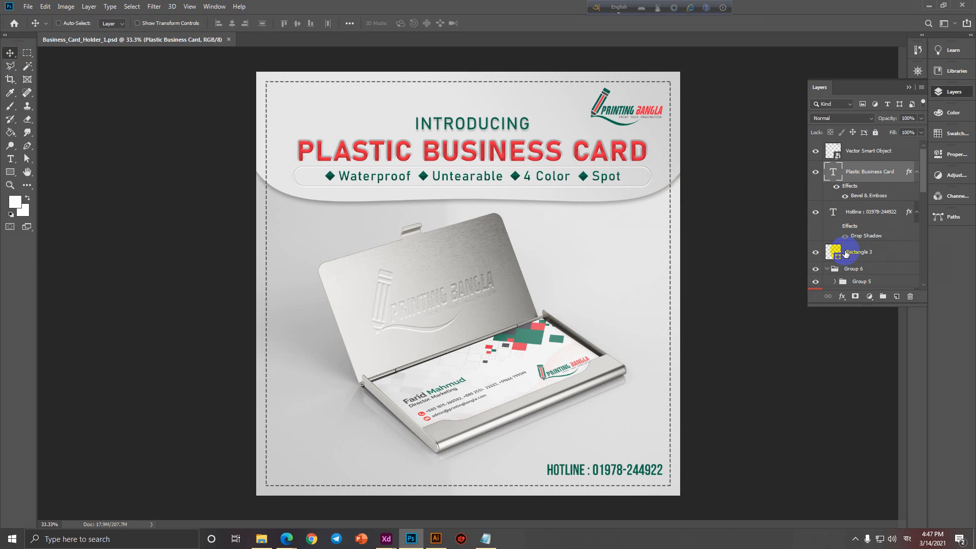
pyautogui.press('Delete')
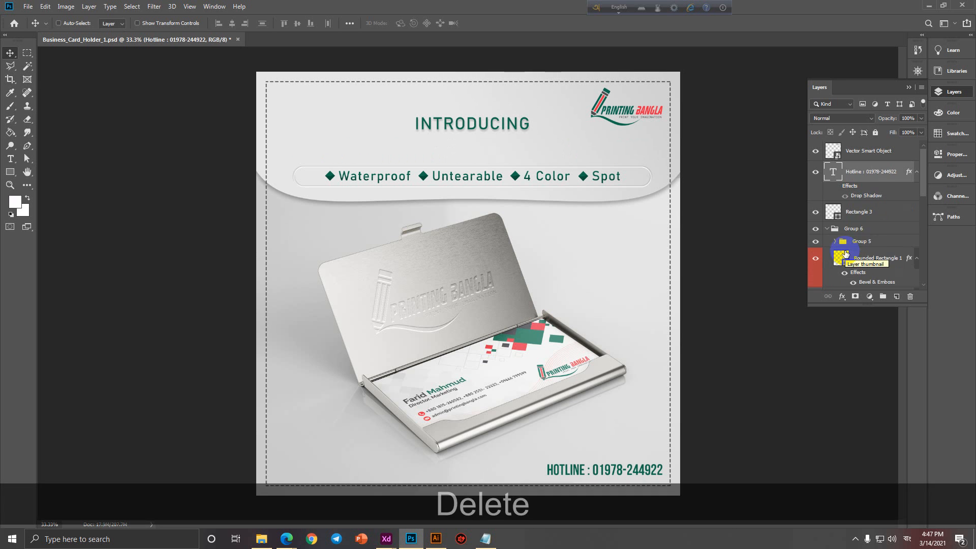
pyautogui.press('Delete')
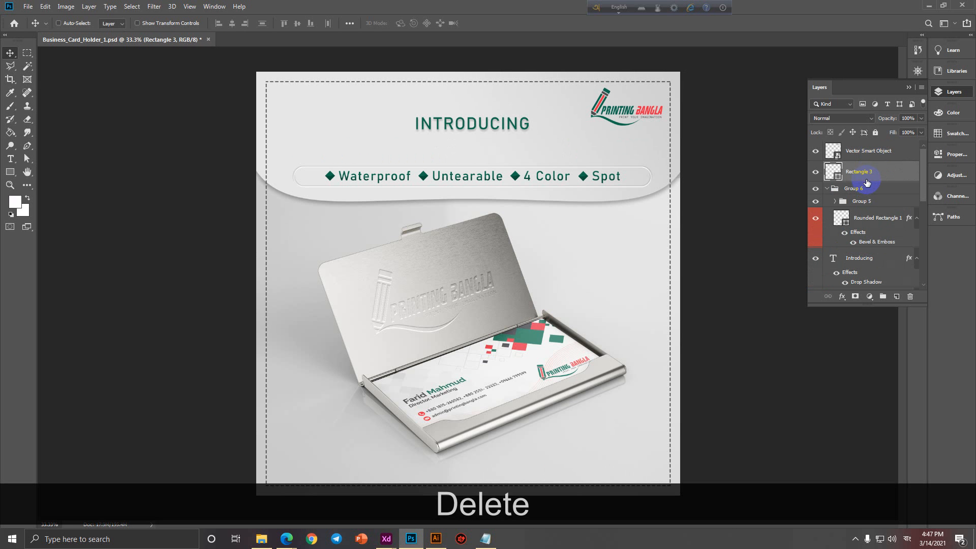
# Delete the 4 Color text, the Spot group and the diamond after Untearable.
pyautogui.rightClick(573, 171)
pyautogui.rightClick(548, 180)
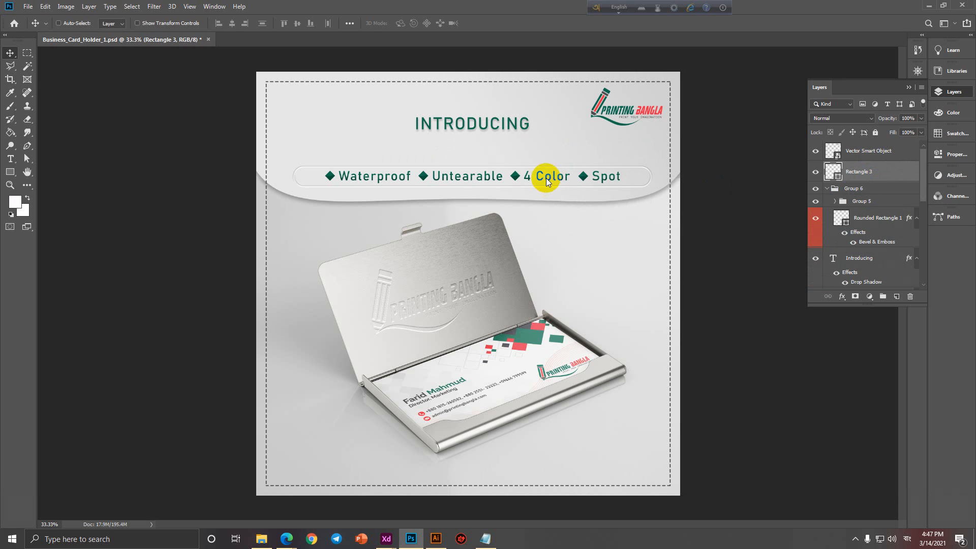
pyautogui.click(576, 211)
pyautogui.press('Delete')
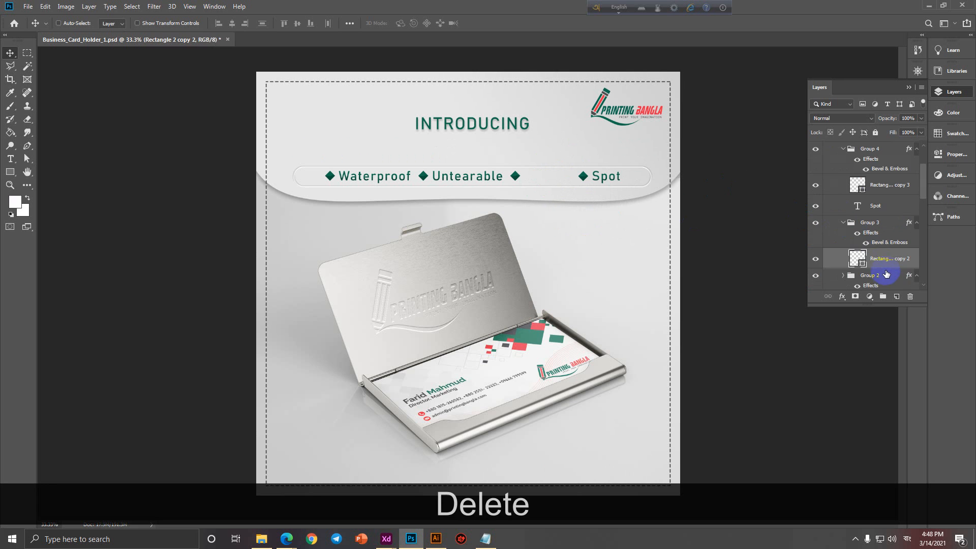
pyautogui.scroll(-3, 882, 264)
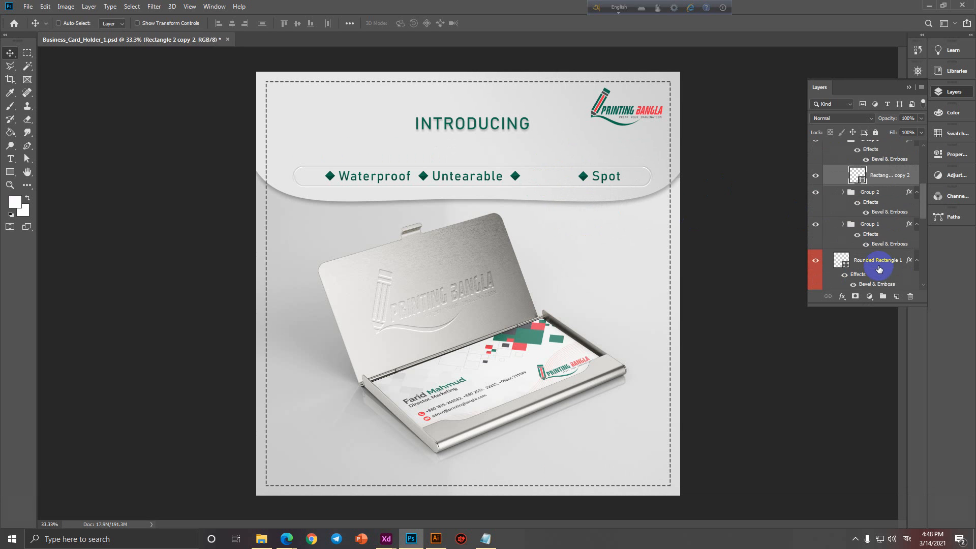
pyautogui.scroll(5, 879, 269)
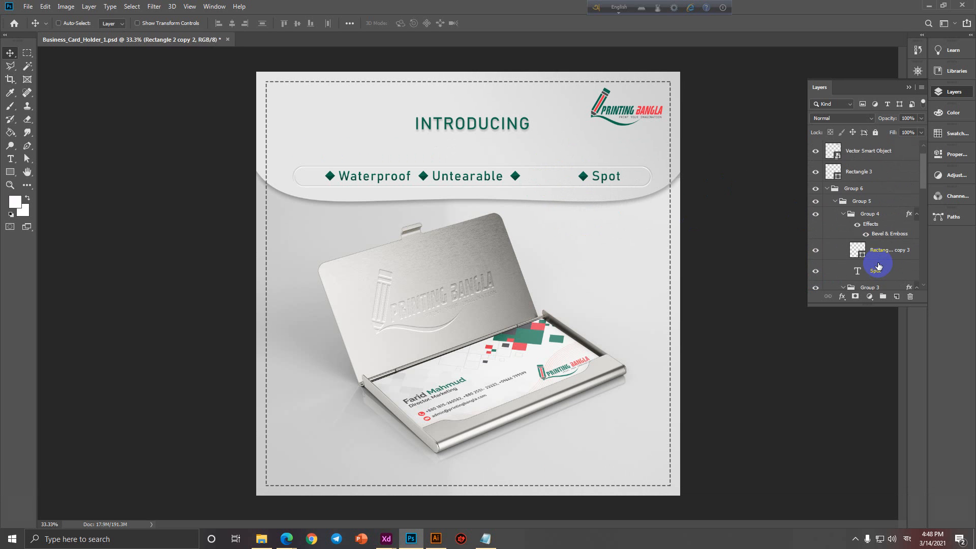
pyautogui.scroll(-1, 878, 266)
pyautogui.rightClick(586, 175)
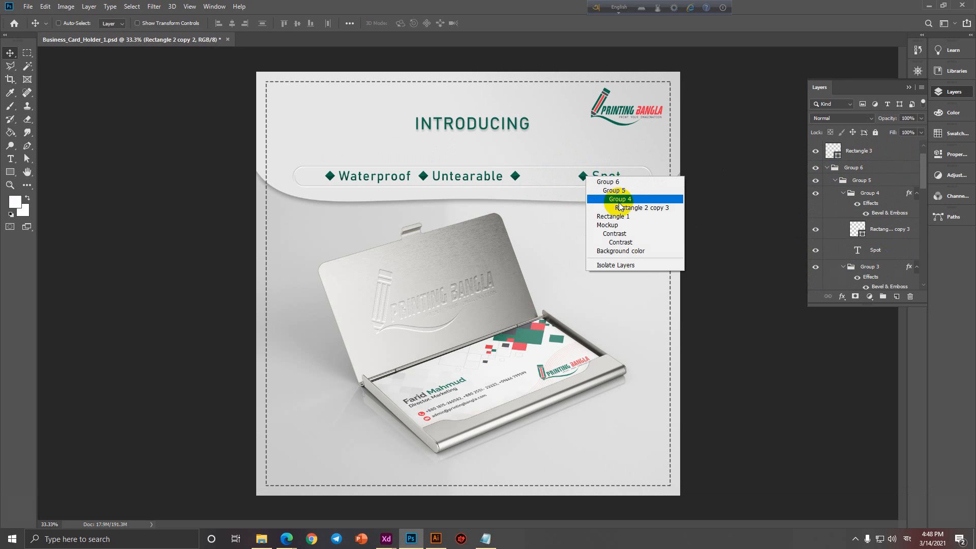
pyautogui.click(620, 200)
pyautogui.press('Delete')
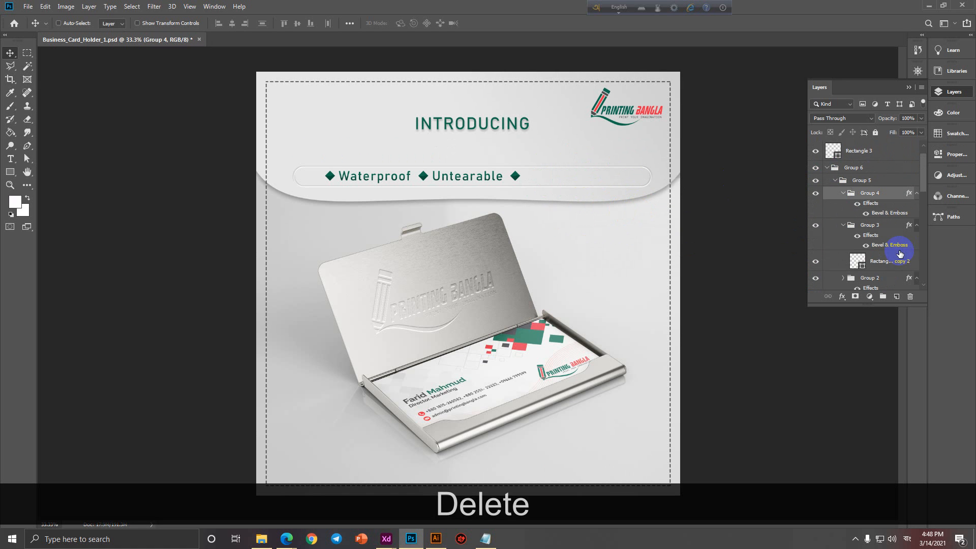
pyautogui.click(885, 264)
pyautogui.press('Delete')
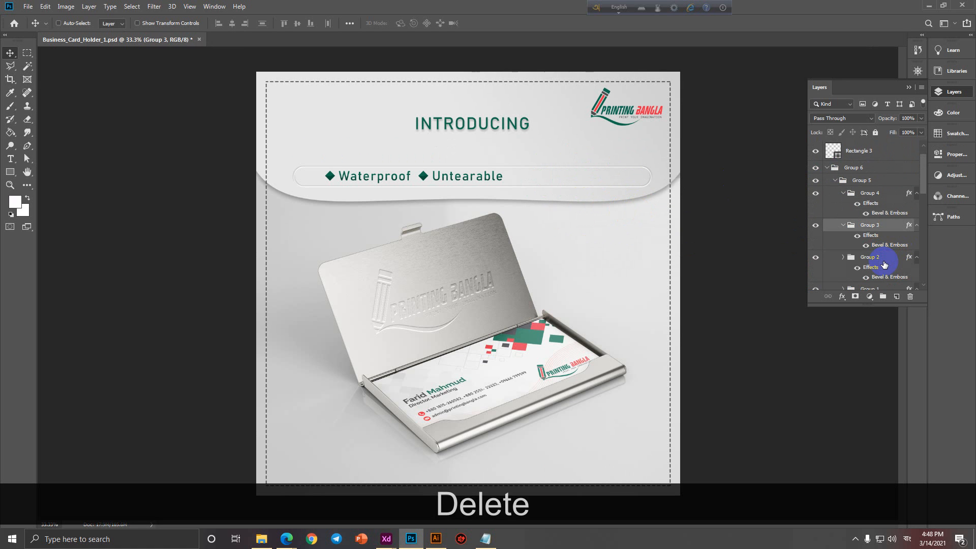
# Delete the Waterproof and Untearable texts and the diamond before Waterproof.
pyautogui.scroll(-3, 883, 269)
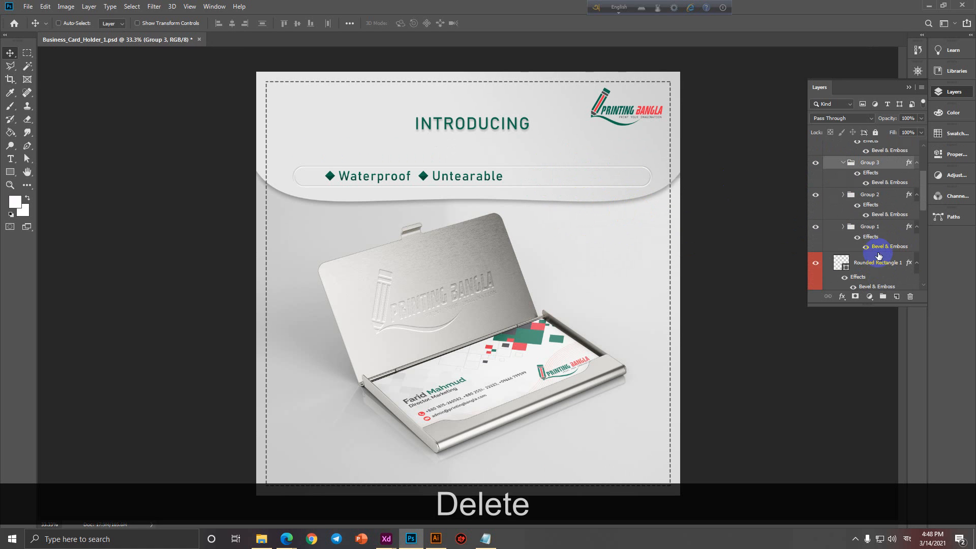
pyautogui.rightClick(329, 178)
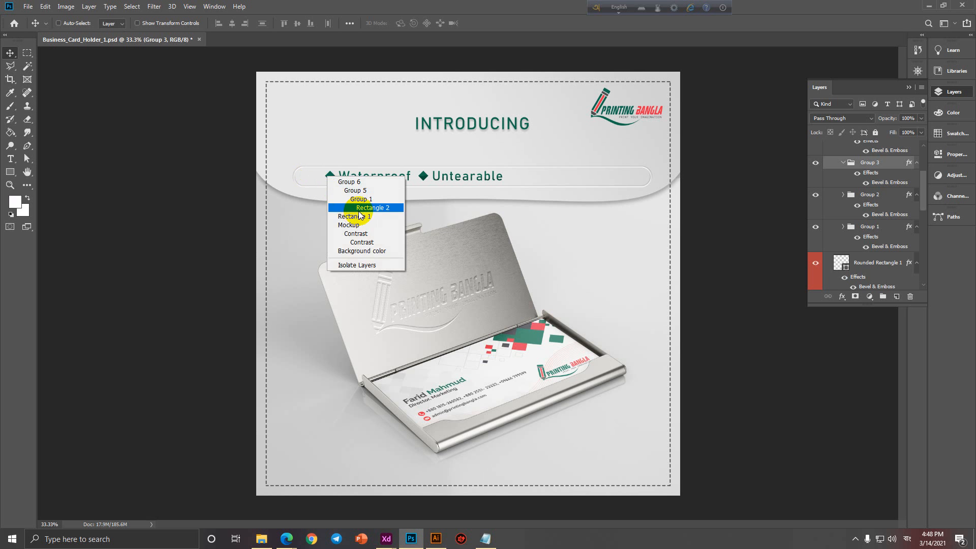
pyautogui.click(348, 206)
pyautogui.press('Delete')
pyautogui.rightClick(362, 175)
pyautogui.click(383, 203)
pyautogui.press('Delete')
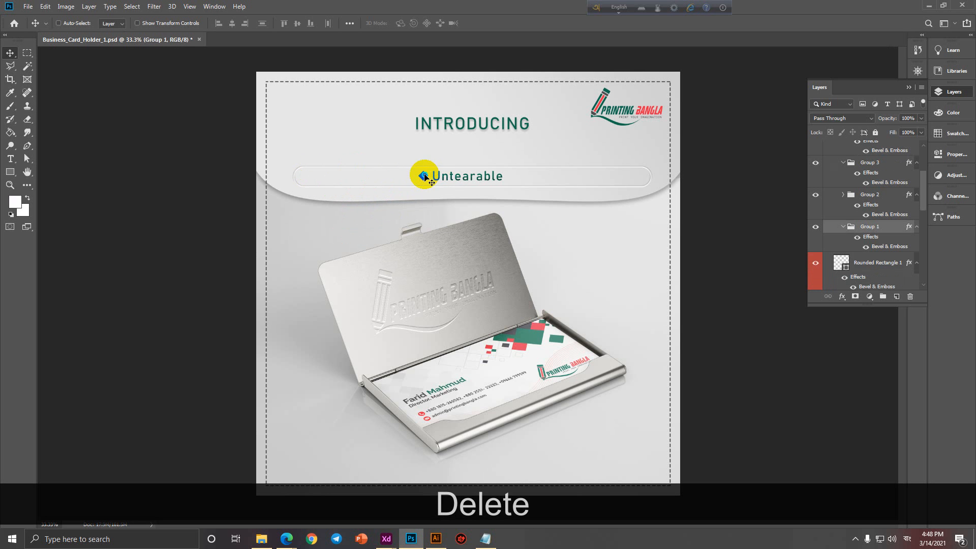
pyautogui.rightClick(425, 176)
pyautogui.click(464, 210)
pyautogui.rightClick(471, 178)
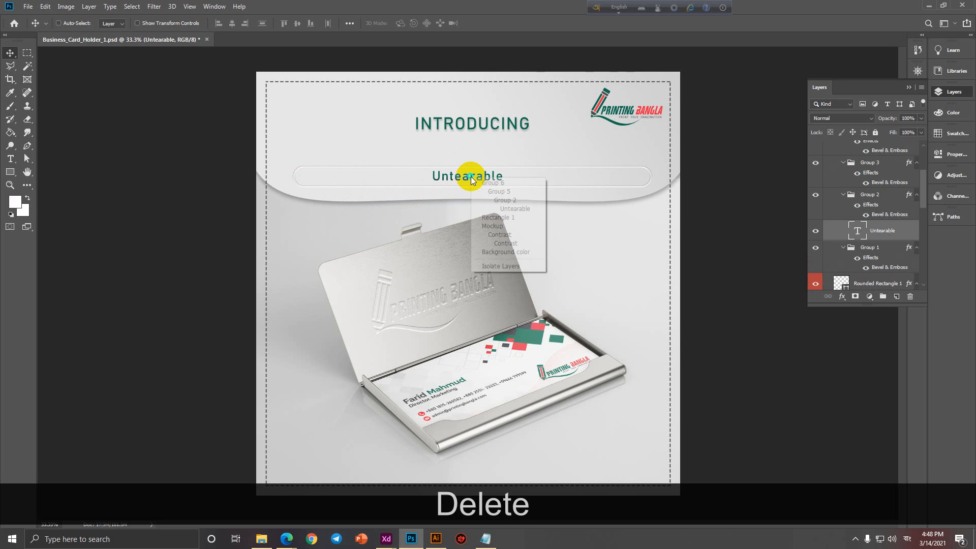
pyautogui.click(499, 209)
pyautogui.press('Delete')
# Delete the INTRODUCING text and rounded banner, keeping the Rectangle 1 background.
pyautogui.rightClick(408, 181)
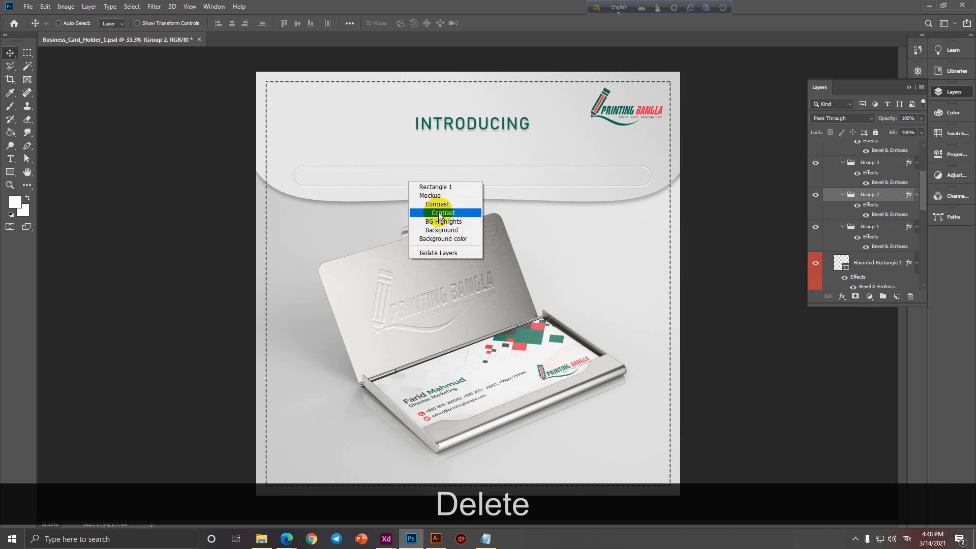
pyautogui.click(441, 187)
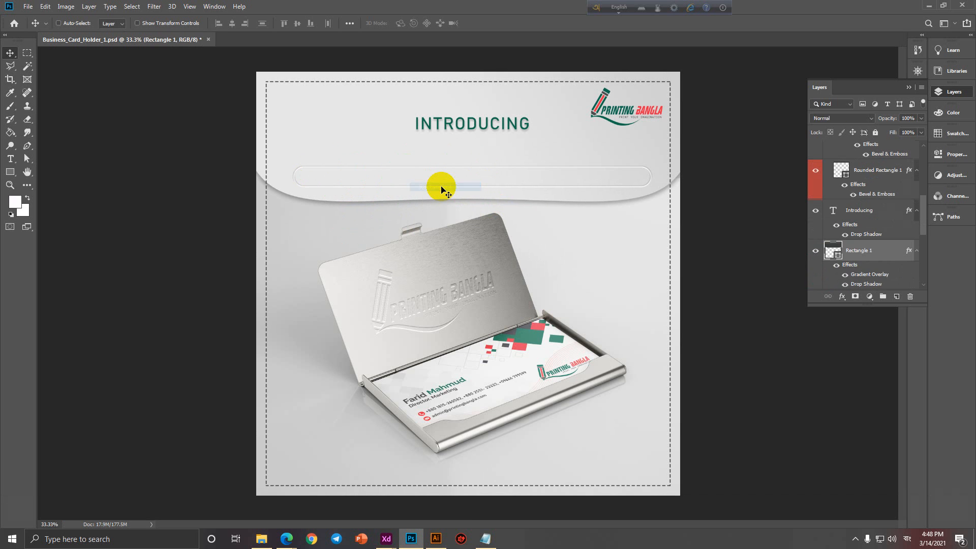
pyautogui.press('Delete')
pyautogui.hotkey('ctrl', 'z')
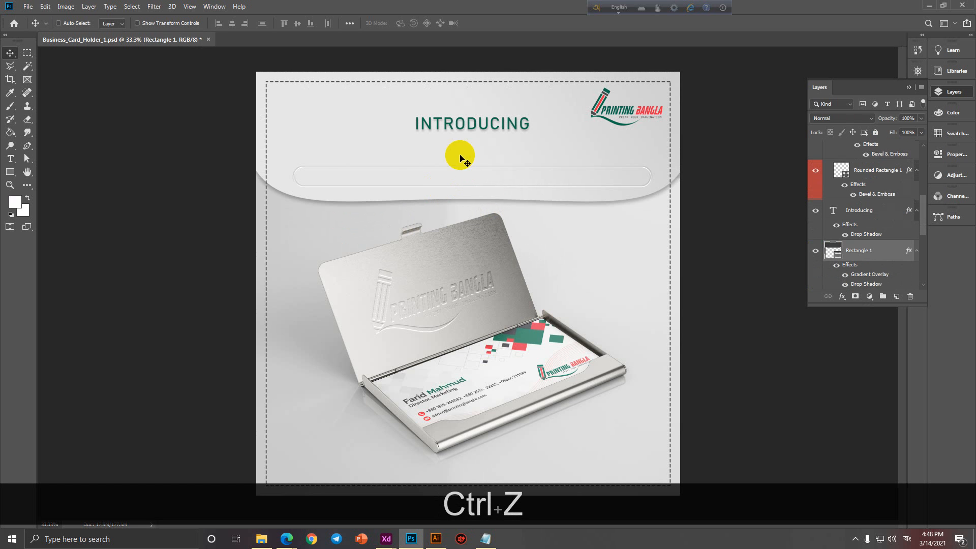
pyautogui.rightClick(476, 127)
pyautogui.click(503, 131)
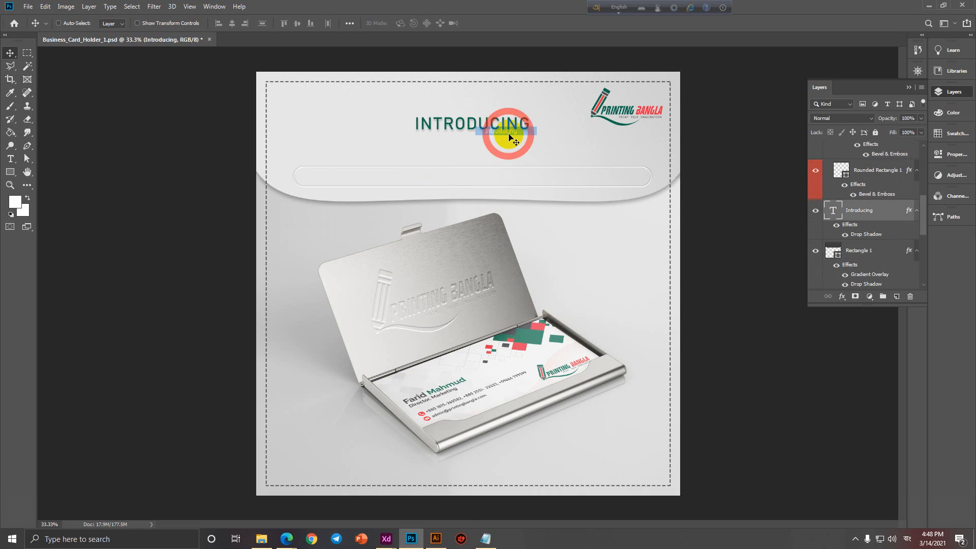
pyautogui.press('Delete')
pyautogui.rightClick(517, 170)
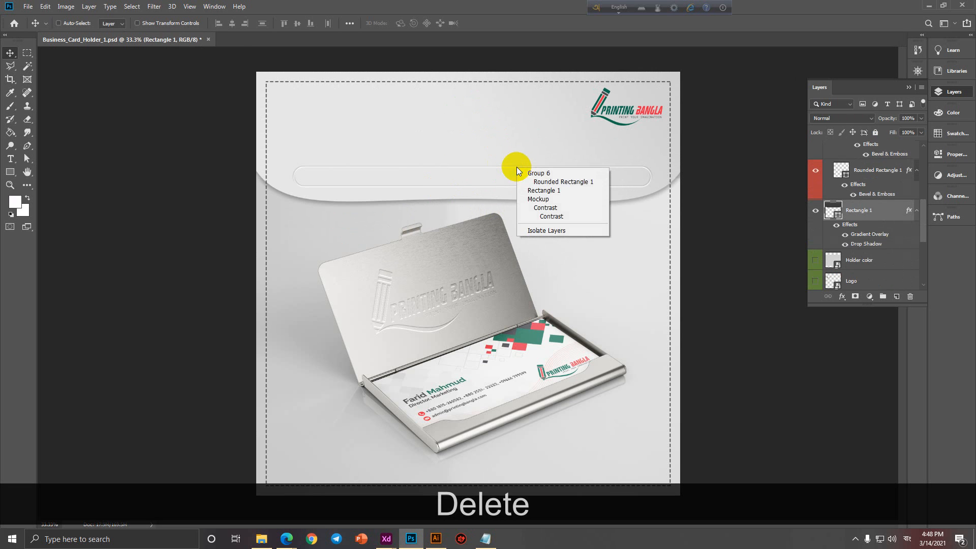
pyautogui.click(529, 179)
pyautogui.press('Delete')
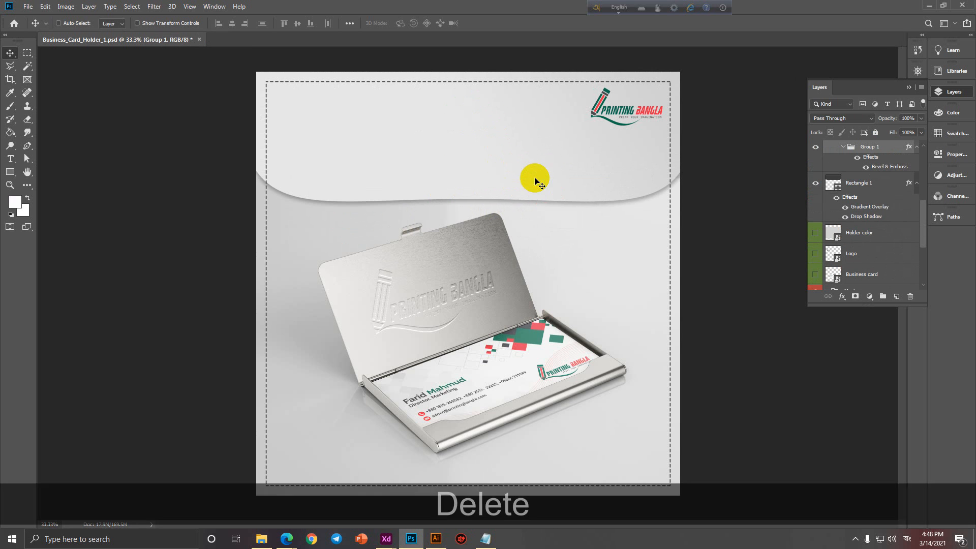
# Delete the Printing Bangla logo at the top of the poster.
pyautogui.rightClick(617, 125)
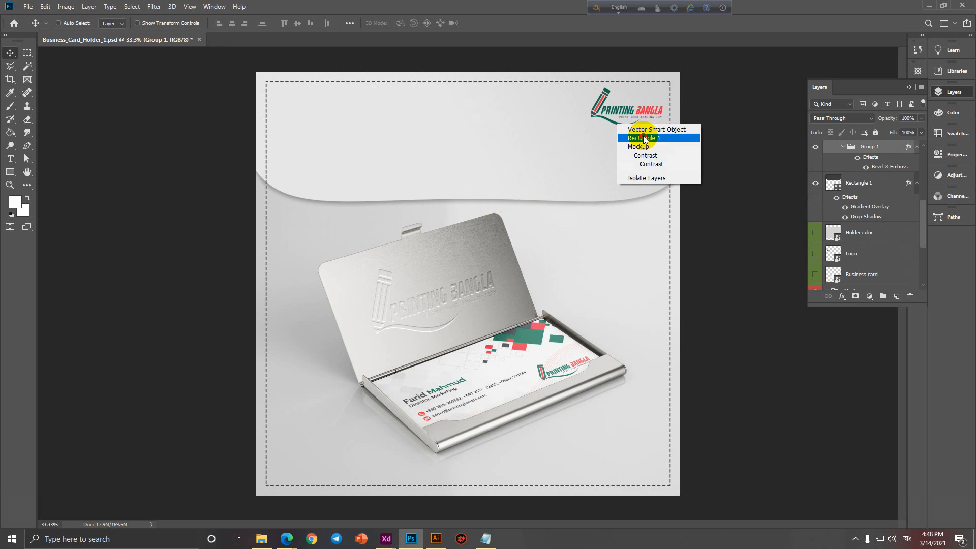
pyautogui.click(645, 138)
pyautogui.press('Delete')
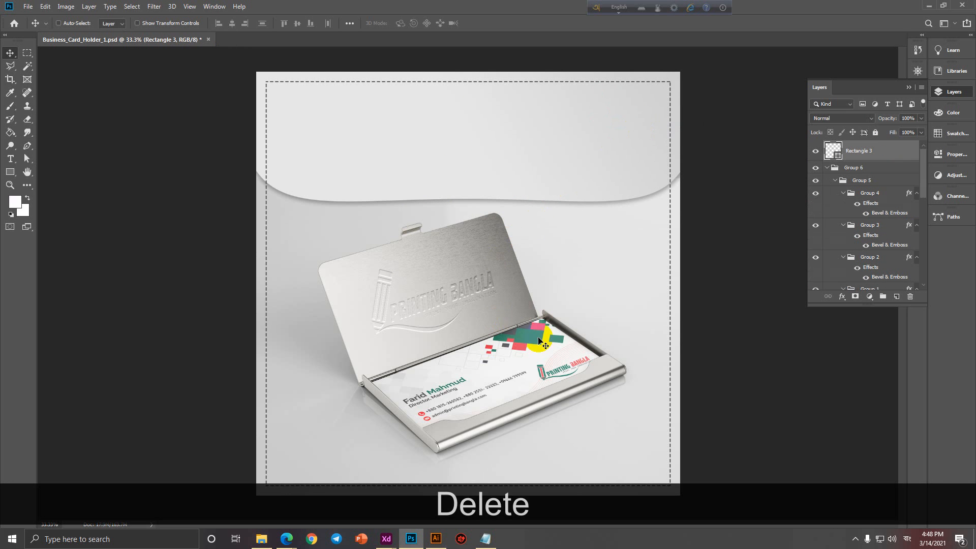
pyautogui.rightClick(526, 370)
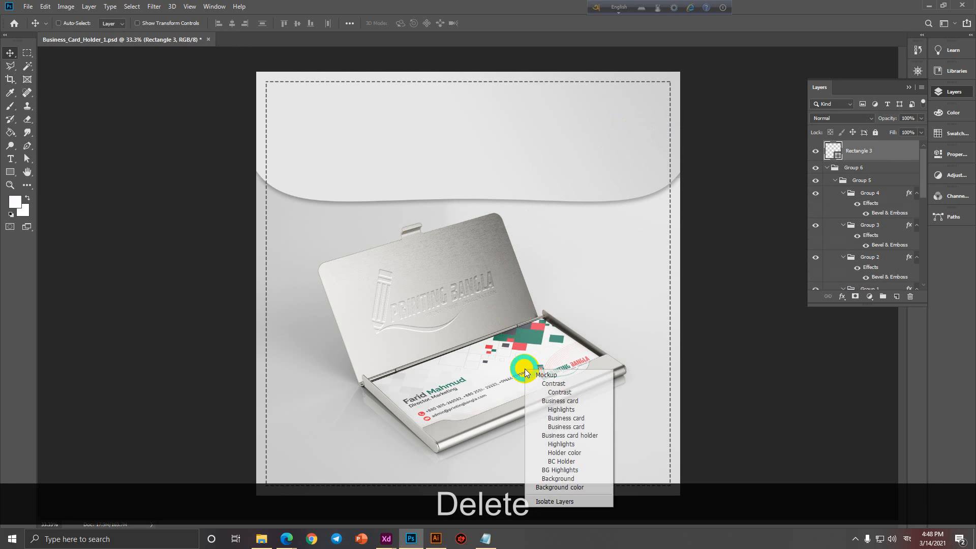
# Dismiss the layer list, then collapse Group 6 and the Mockup group in the Layers panel.
pyautogui.click(851, 196)
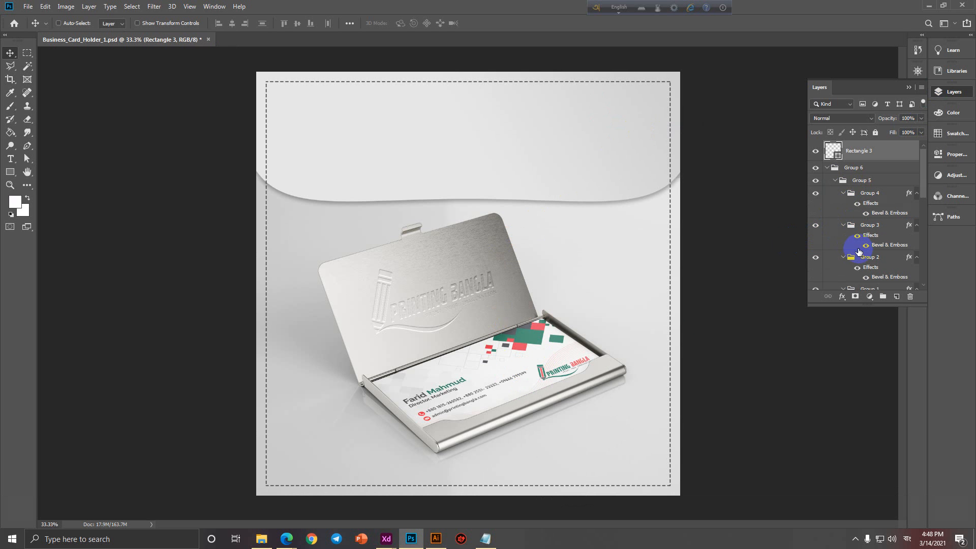
pyautogui.scroll(-3, 834, 270)
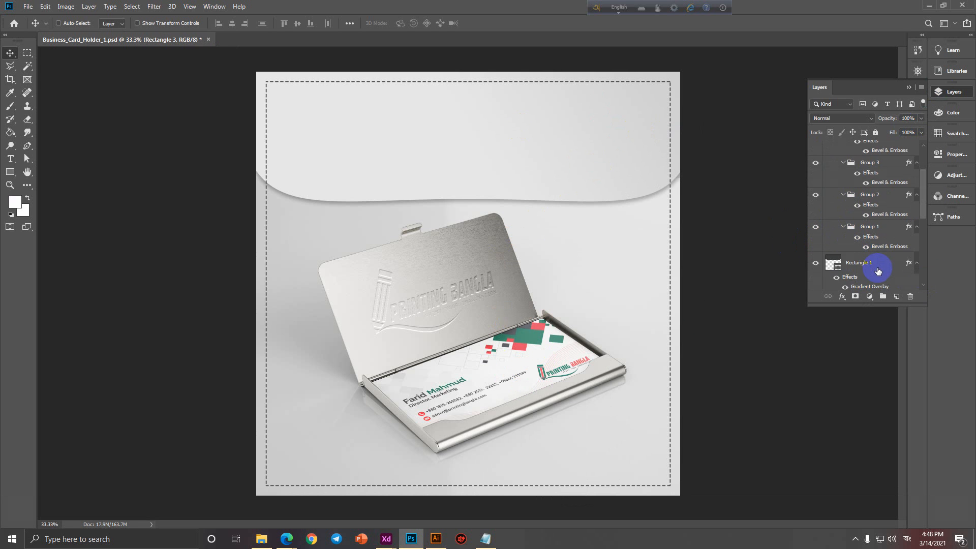
pyautogui.scroll(-9, 878, 271)
pyautogui.scroll(10, 877, 270)
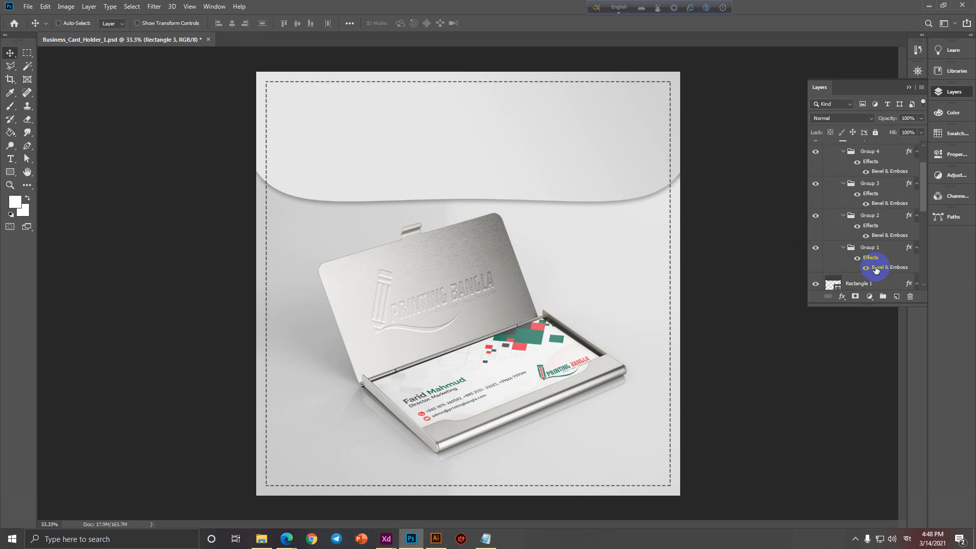
pyautogui.scroll(3, 877, 270)
pyautogui.scroll(-10, 875, 267)
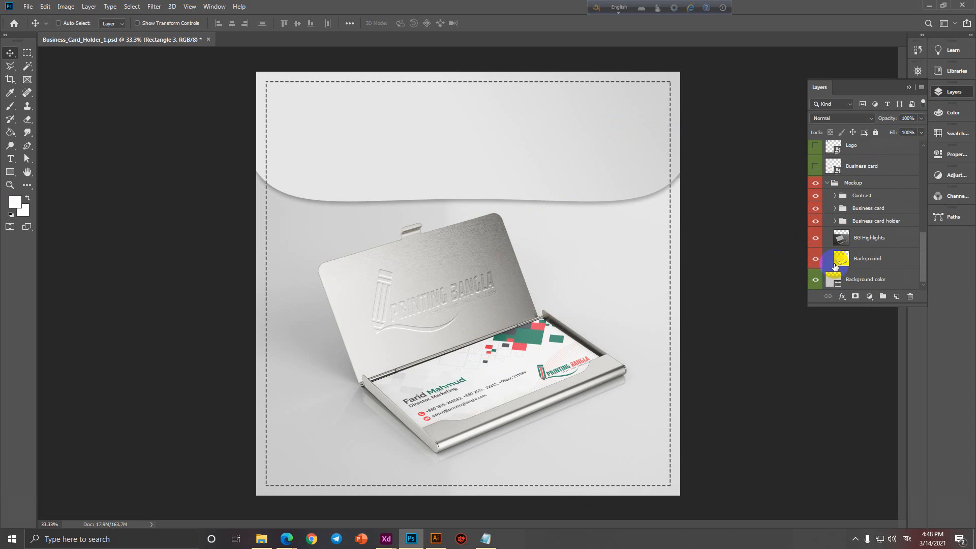
pyautogui.scroll(4, 835, 267)
pyautogui.scroll(3, 834, 267)
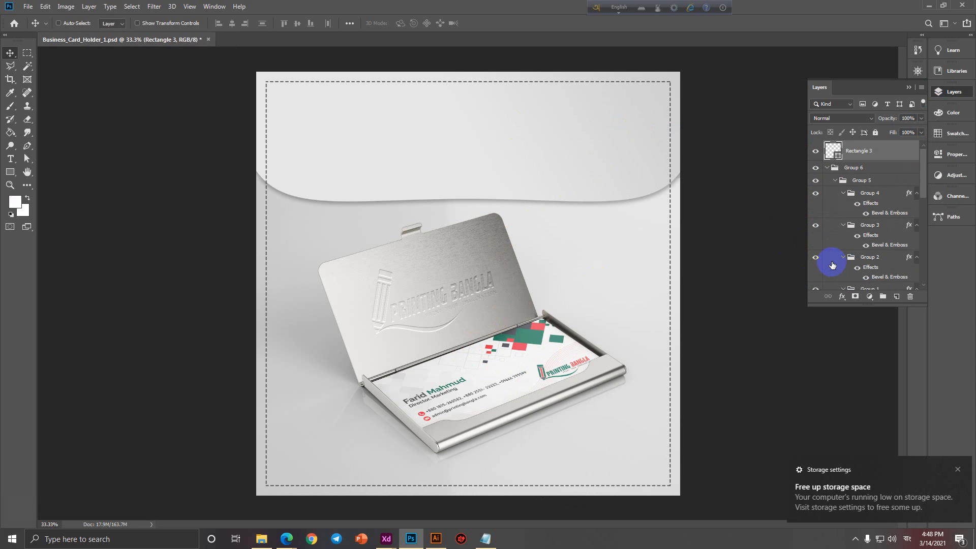
pyautogui.click(827, 168)
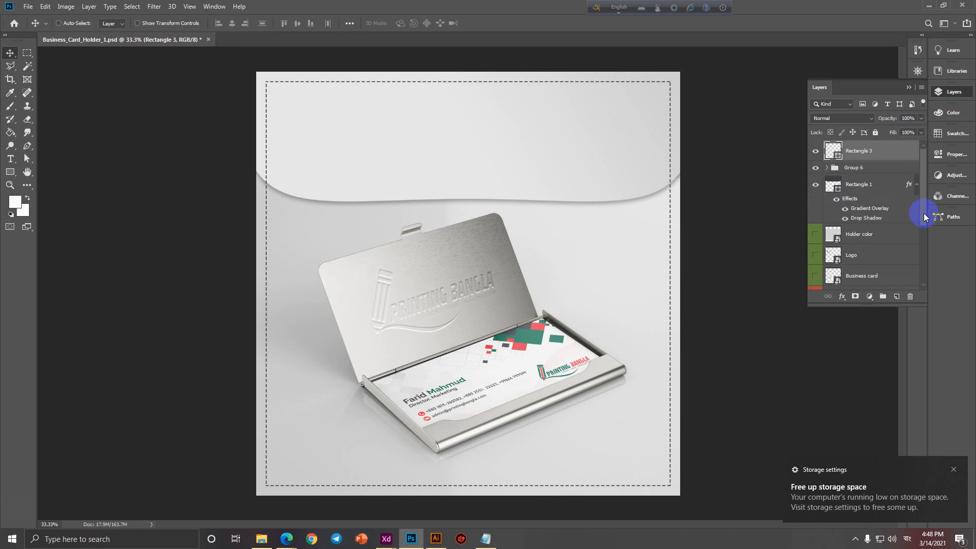
pyautogui.scroll(-5, 917, 285)
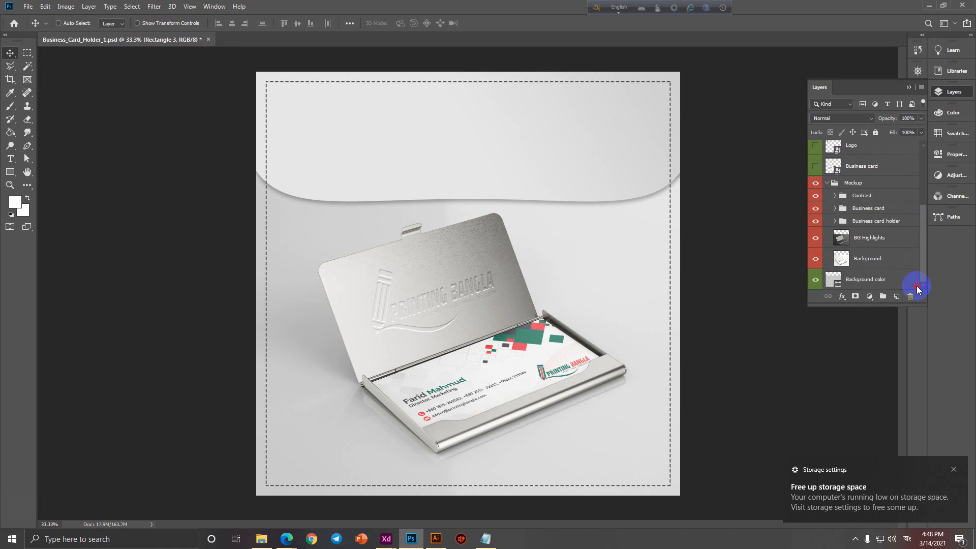
pyautogui.click(827, 183)
# Select the Logo and Business card layers, drag Holder color toward Logo, and close the storage notification.
pyautogui.click(876, 235)
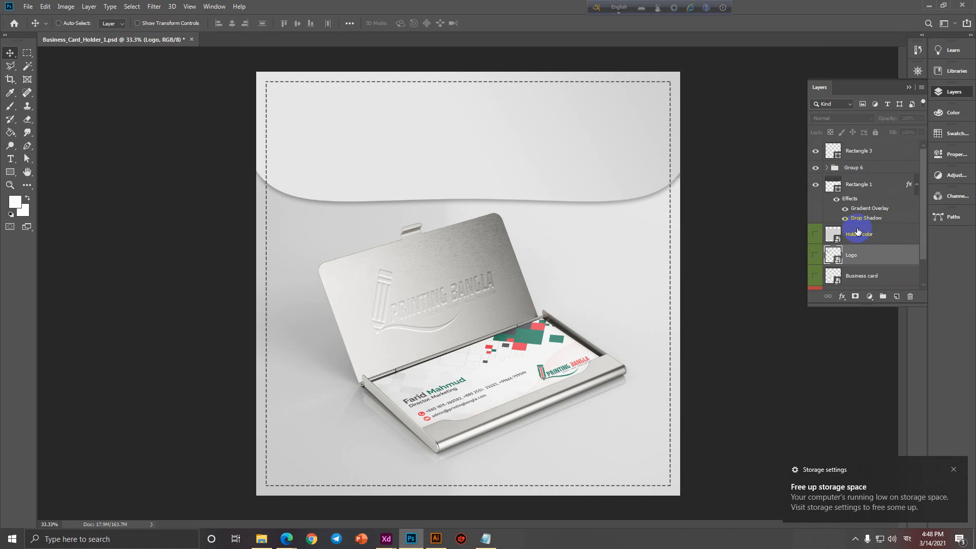
pyautogui.click(871, 252)
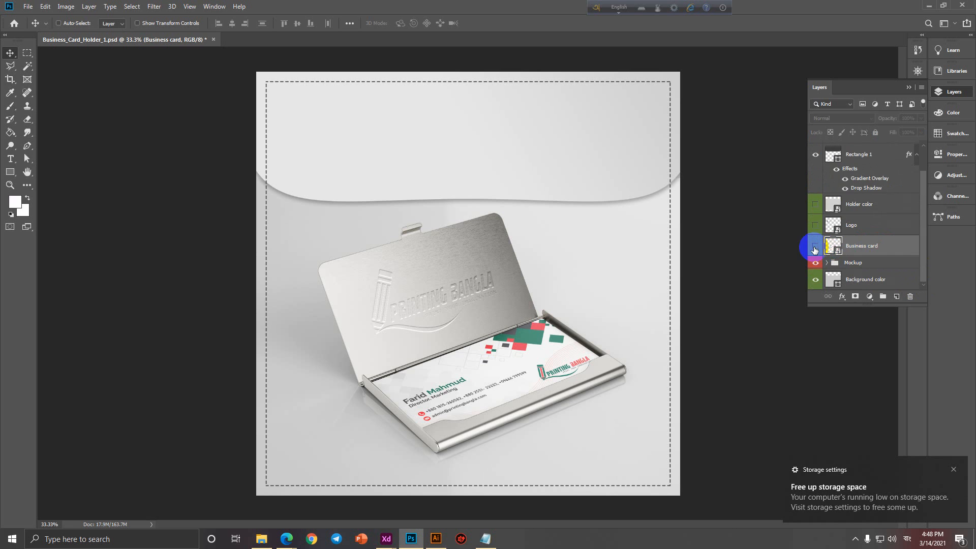
pyautogui.scroll(1, 816, 251)
pyautogui.scroll(1, 848, 245)
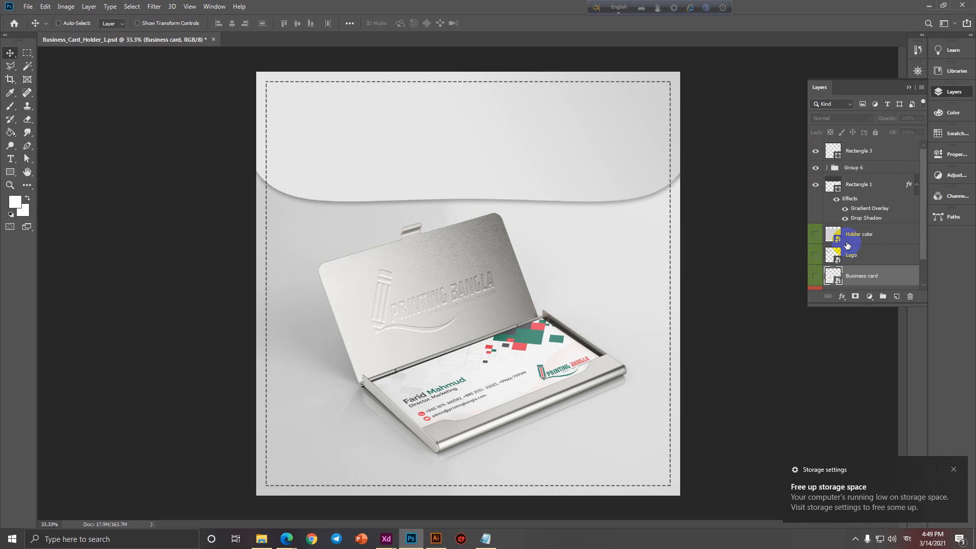
pyautogui.moveTo(845, 245); pyautogui.dragTo(828, 248)
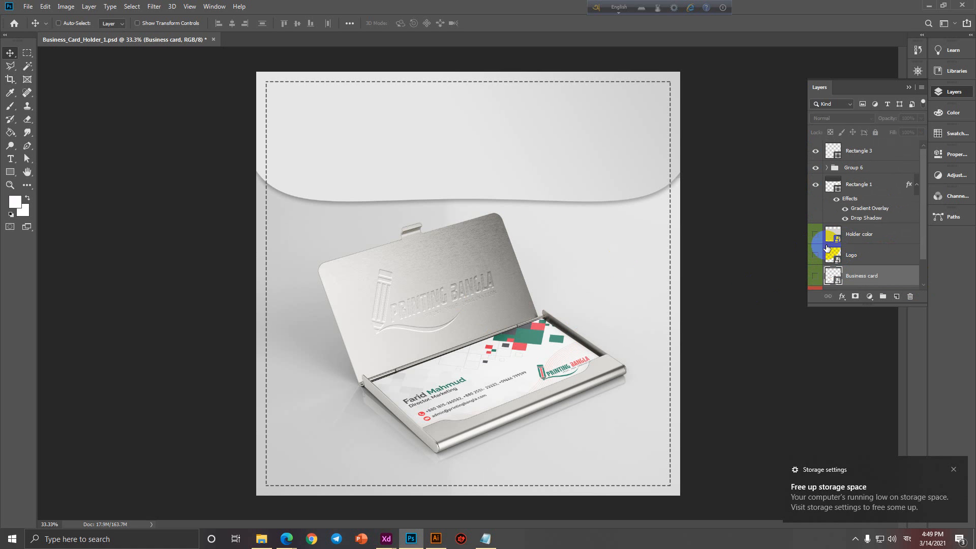
pyautogui.click(954, 470)
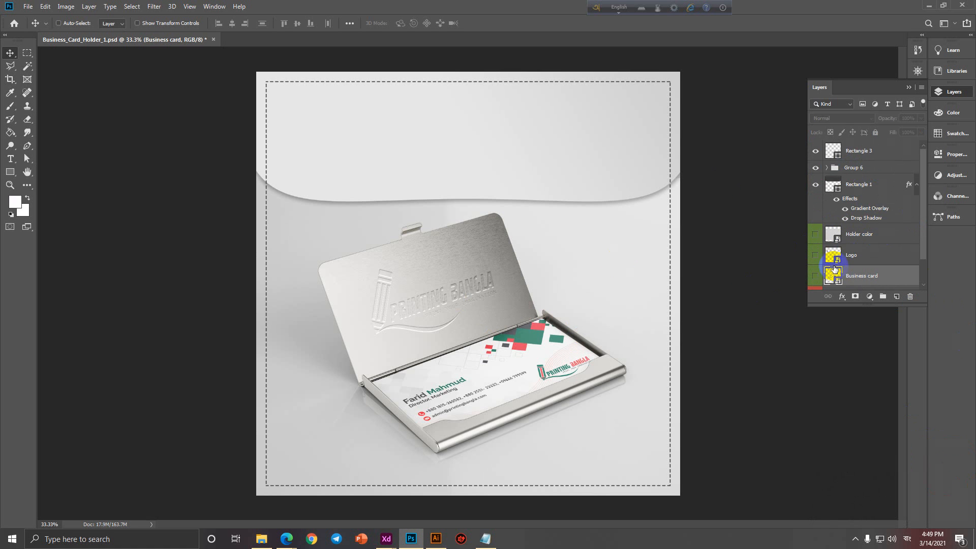
# Pick the Business card group, the Business card holder, then the Mockup group from the layers under the card.
pyautogui.rightClick(494, 373)
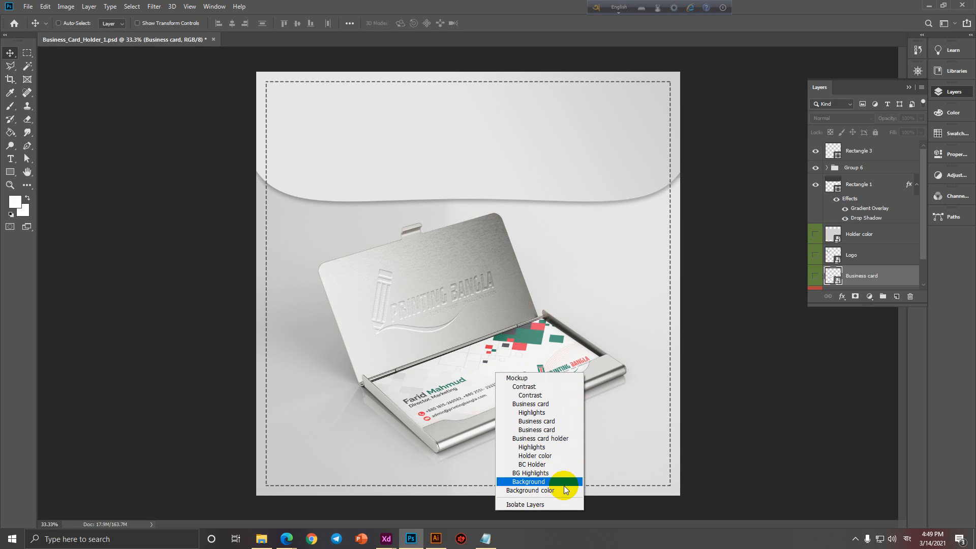
pyautogui.click(528, 404)
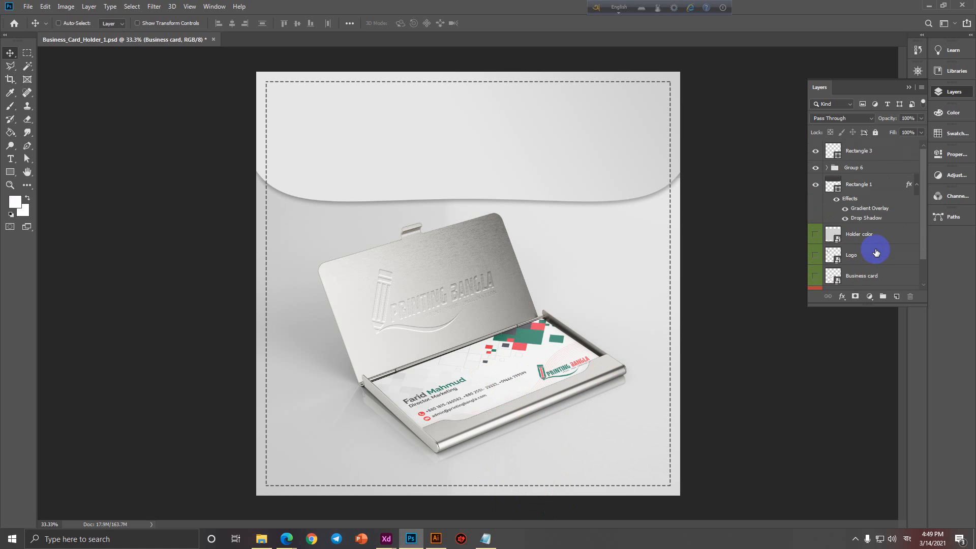
pyautogui.scroll(-2, 876, 253)
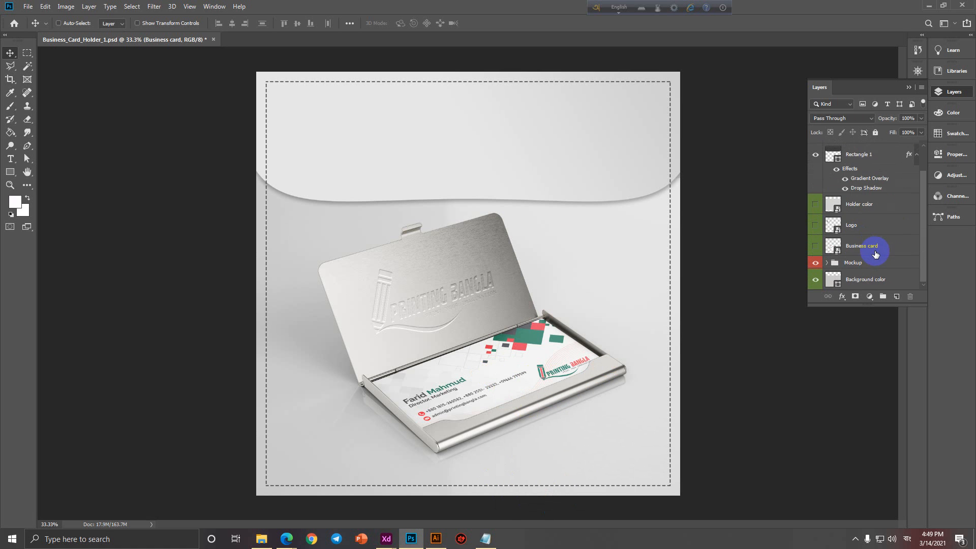
pyautogui.rightClick(495, 364)
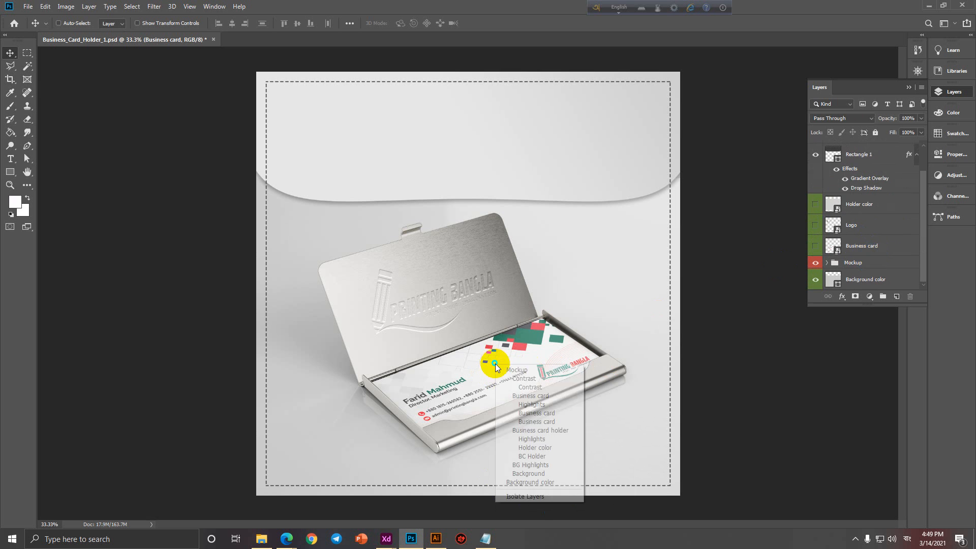
pyautogui.click(550, 431)
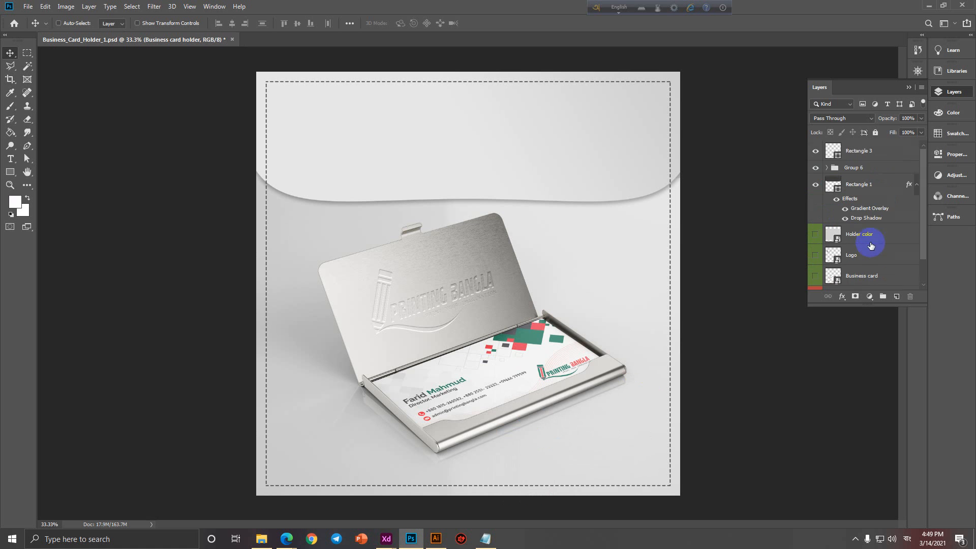
pyautogui.rightClick(535, 354)
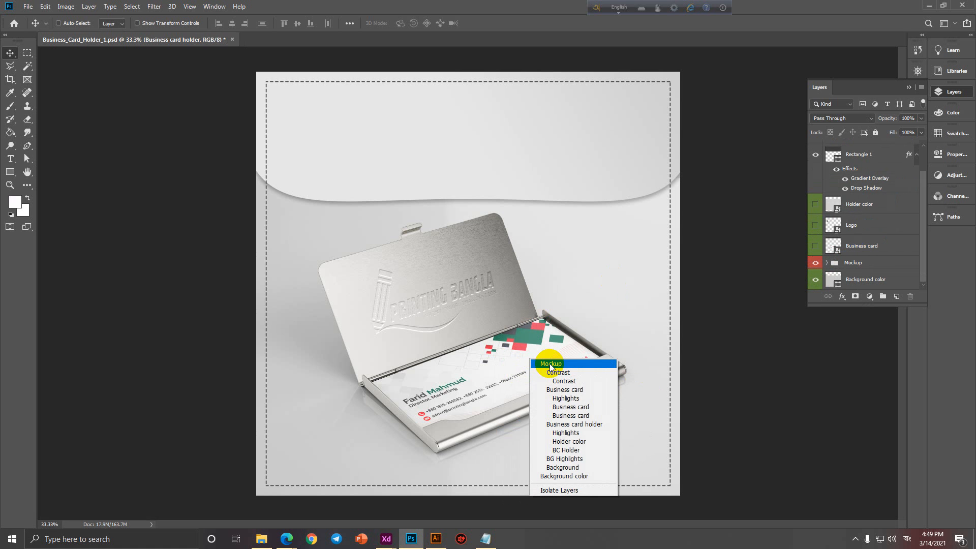
pyautogui.click(552, 364)
pyautogui.rightClick(553, 359)
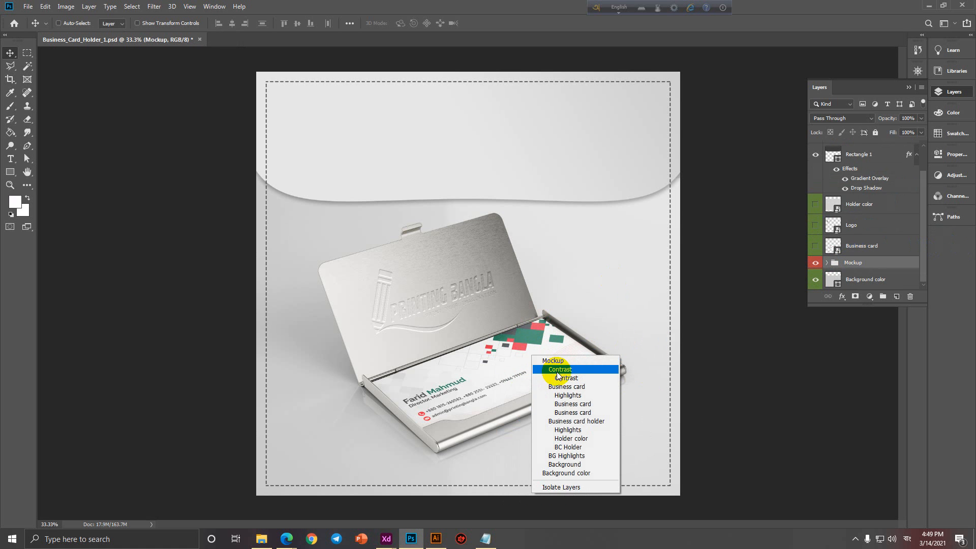
pyautogui.click(555, 361)
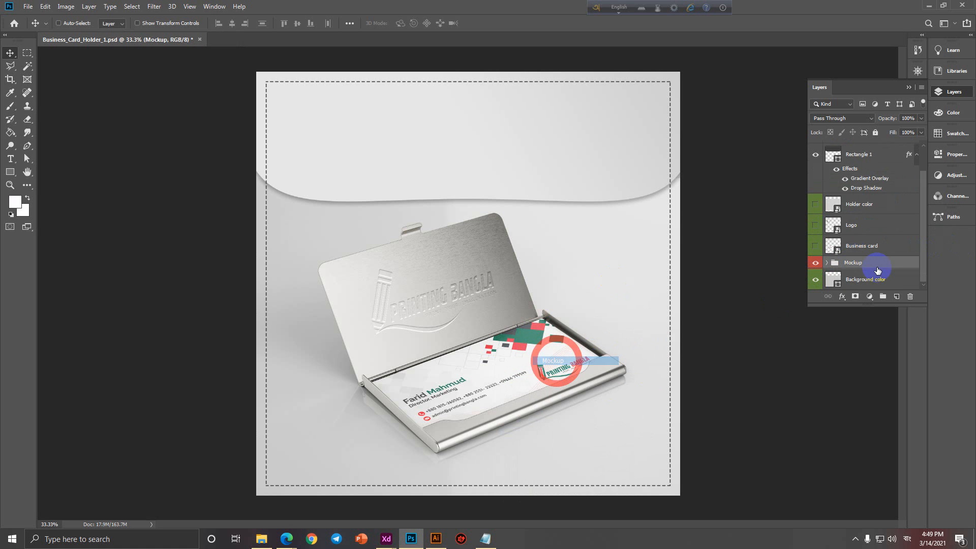
# Expand Mockup and its inner Business card group, then select the Business card smart object layer.
pyautogui.click(828, 262)
pyautogui.scroll(-3, 868, 256)
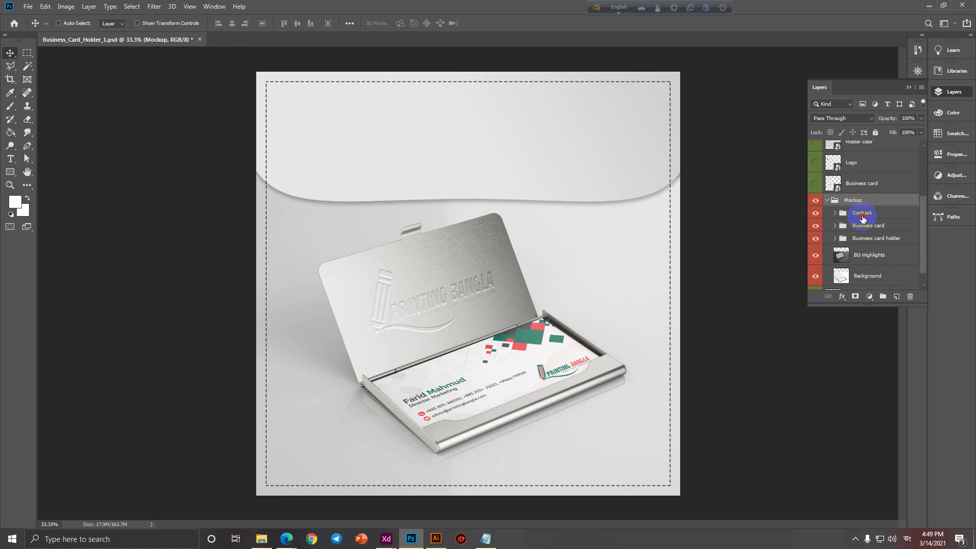
pyautogui.click(863, 215)
pyautogui.click(867, 225)
pyautogui.click(874, 239)
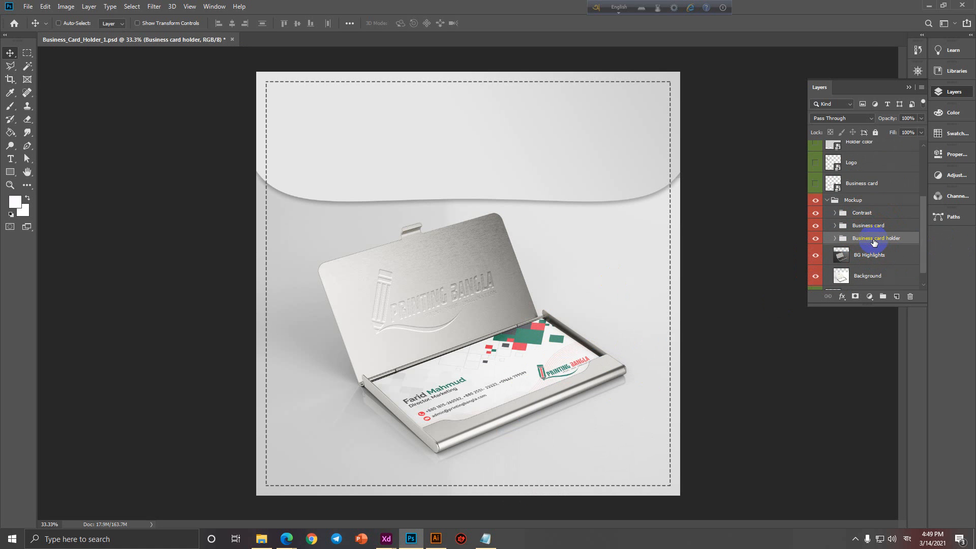
pyautogui.click(835, 226)
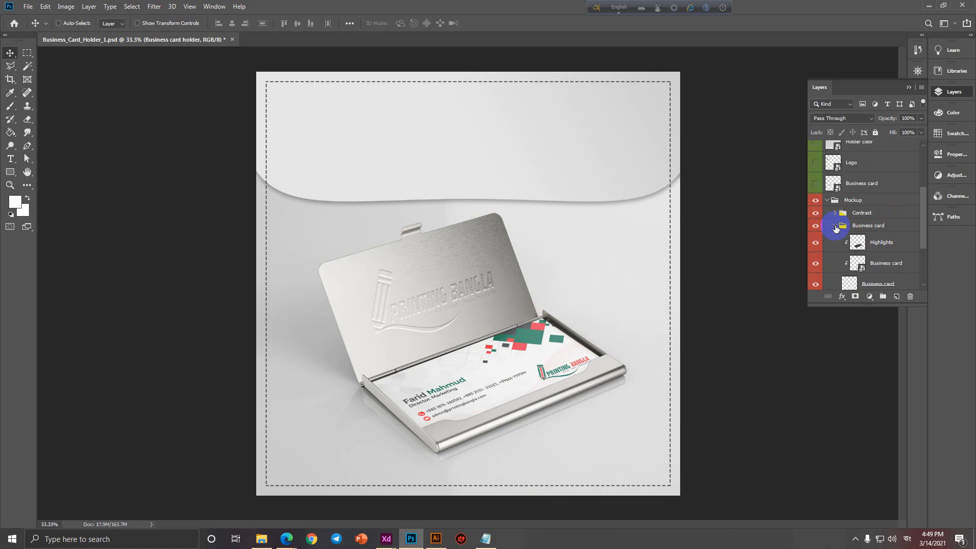
pyautogui.click(859, 268)
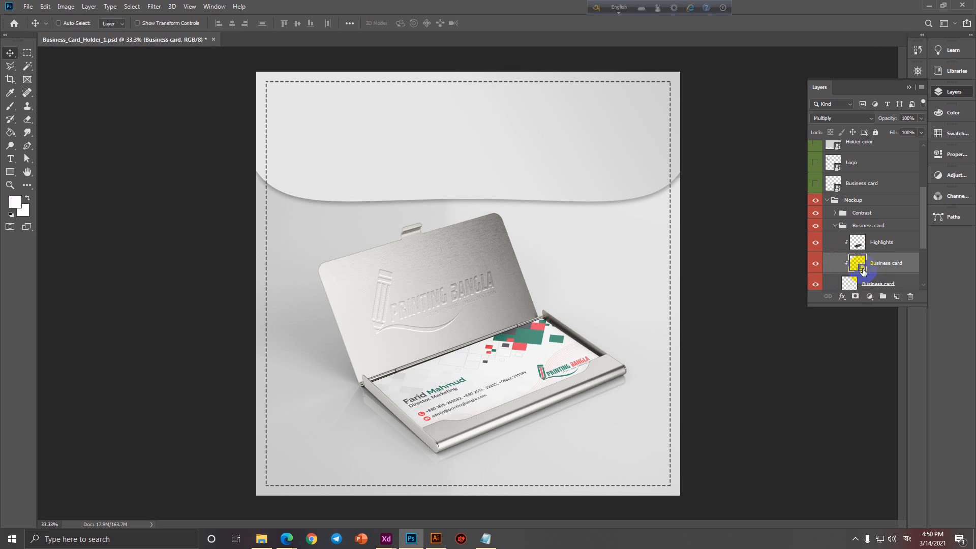
# Open the Business card smart object and embed Business Card-01.jpg, moved to the top-left corner.
pyautogui.doubleClick(862, 269)
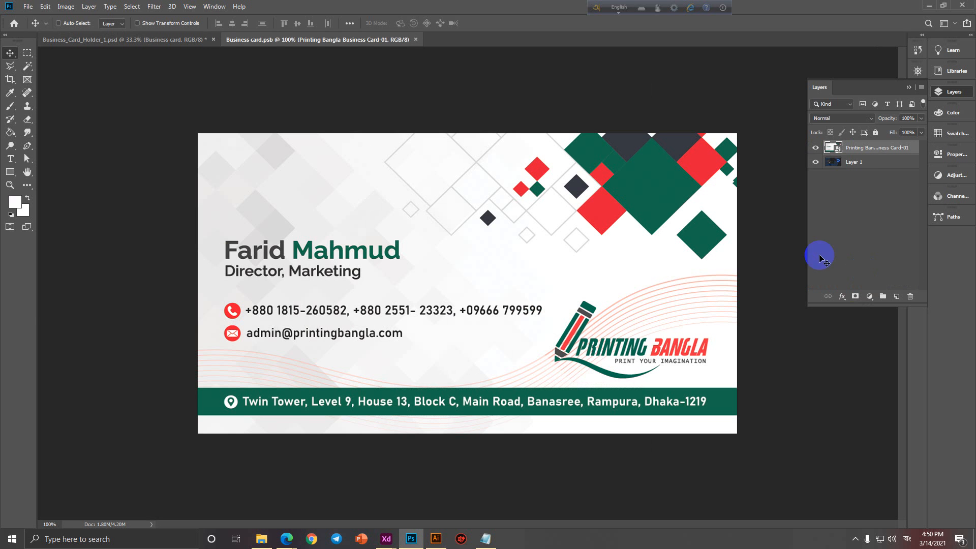
pyautogui.click(28, 6)
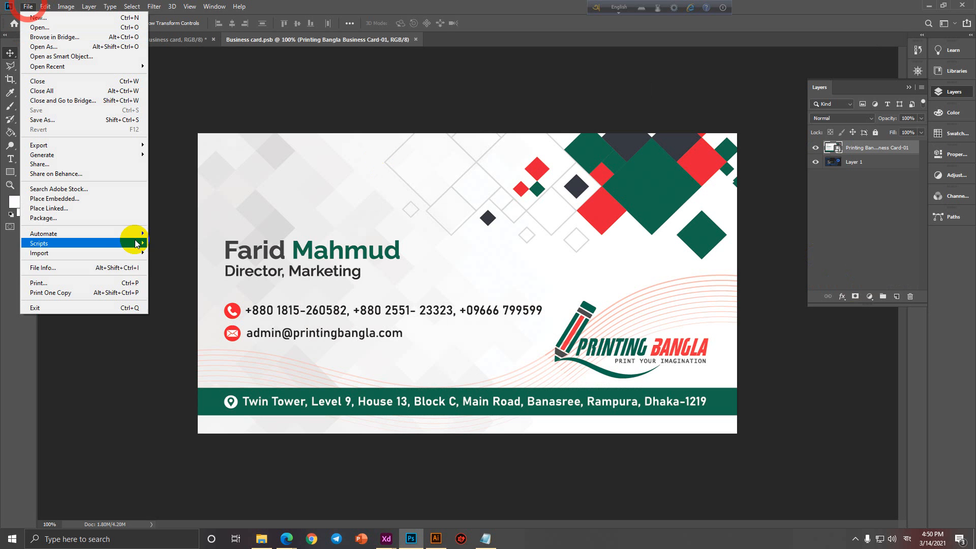
pyautogui.click(75, 199)
pyautogui.doubleClick(151, 89)
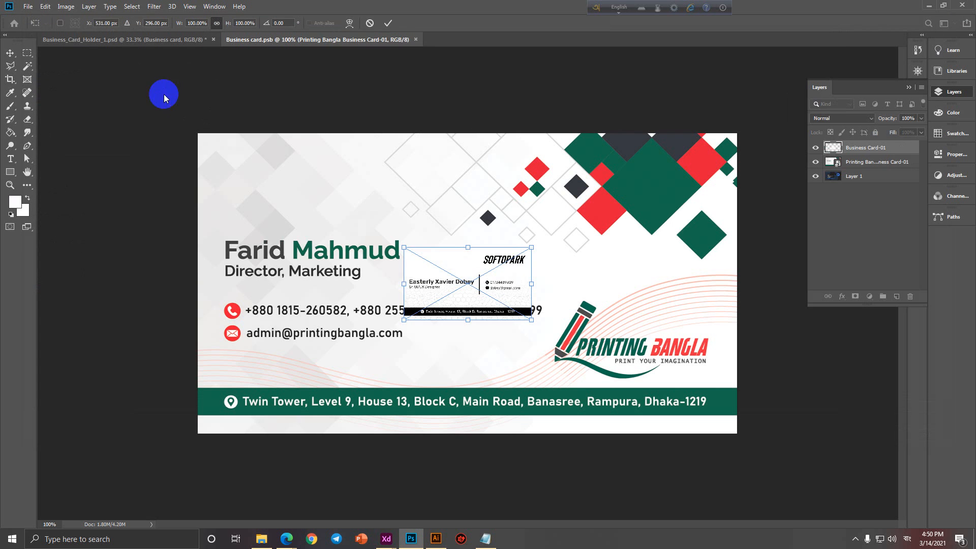
pyautogui.moveTo(461, 267); pyautogui.dragTo(282, 172)
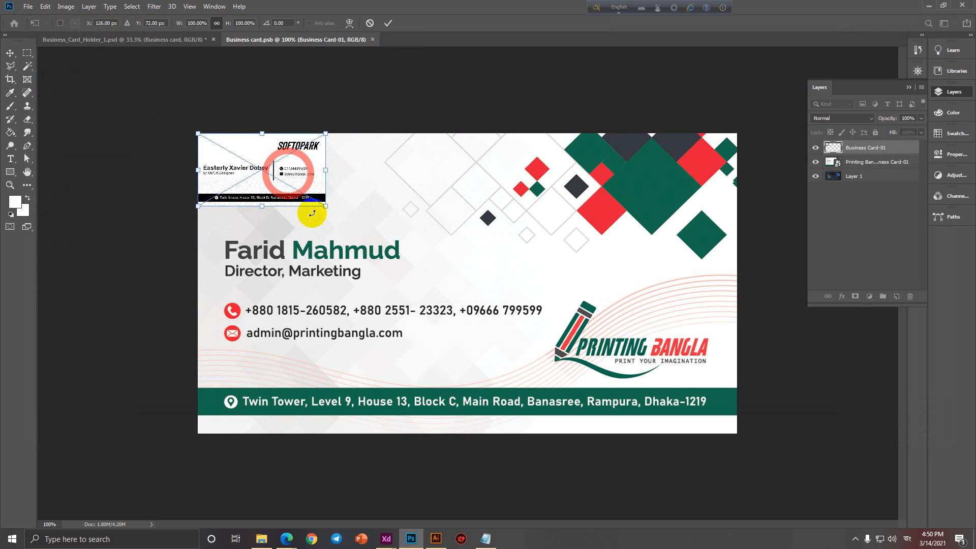
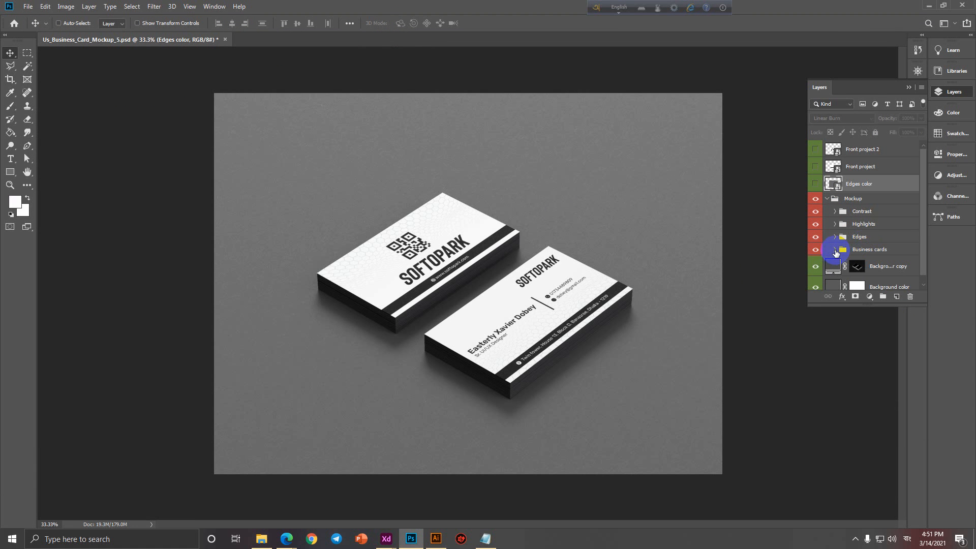
# Toggle the background copy, Background color and Highlights layers off and on to compare the mockup.
pyautogui.scroll(-1, 833, 268)
pyautogui.click(816, 260)
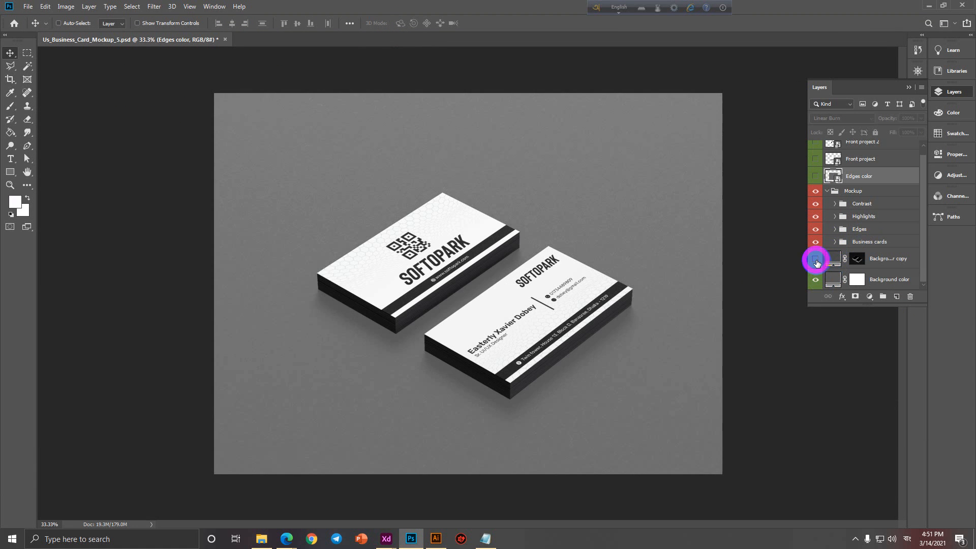
pyautogui.click(816, 261)
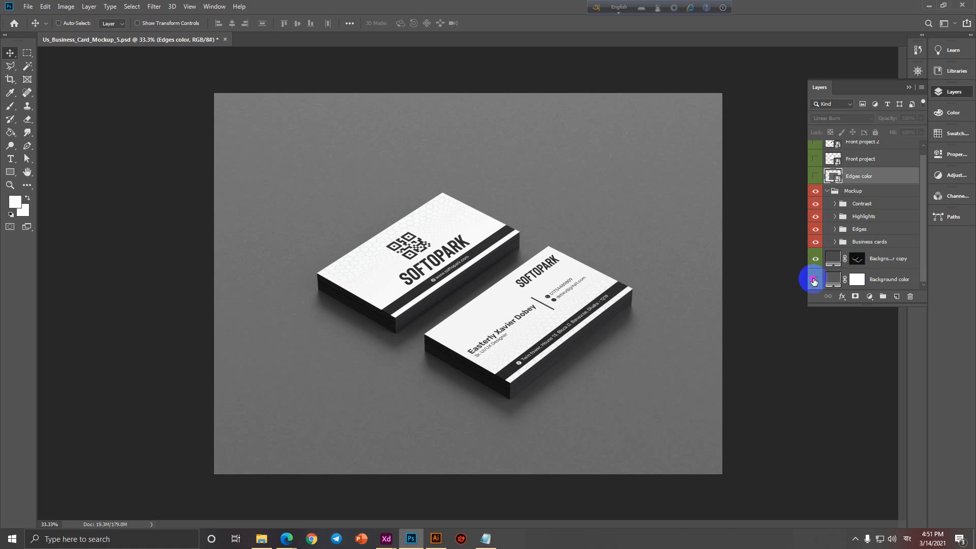
pyautogui.click(815, 280)
pyautogui.click(816, 280)
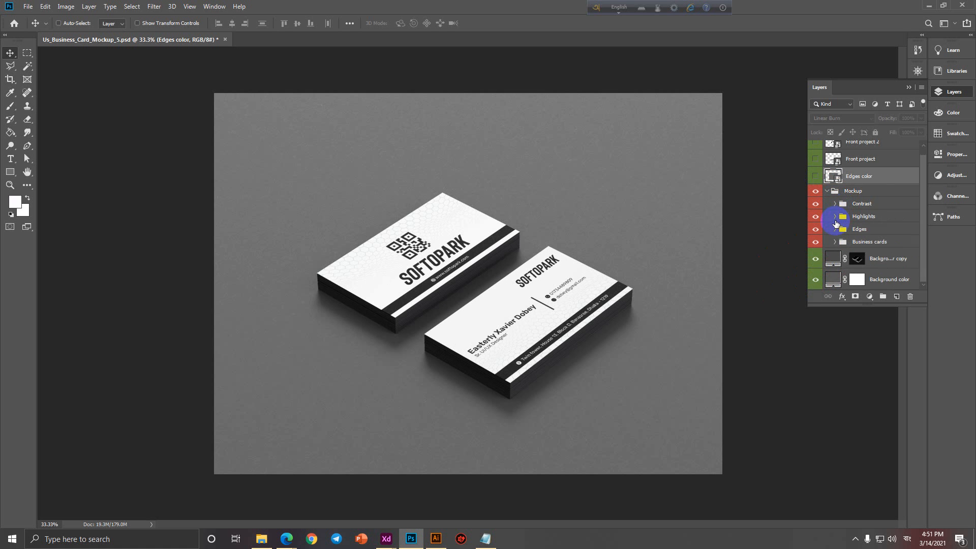
pyautogui.click(834, 218)
pyautogui.click(815, 232)
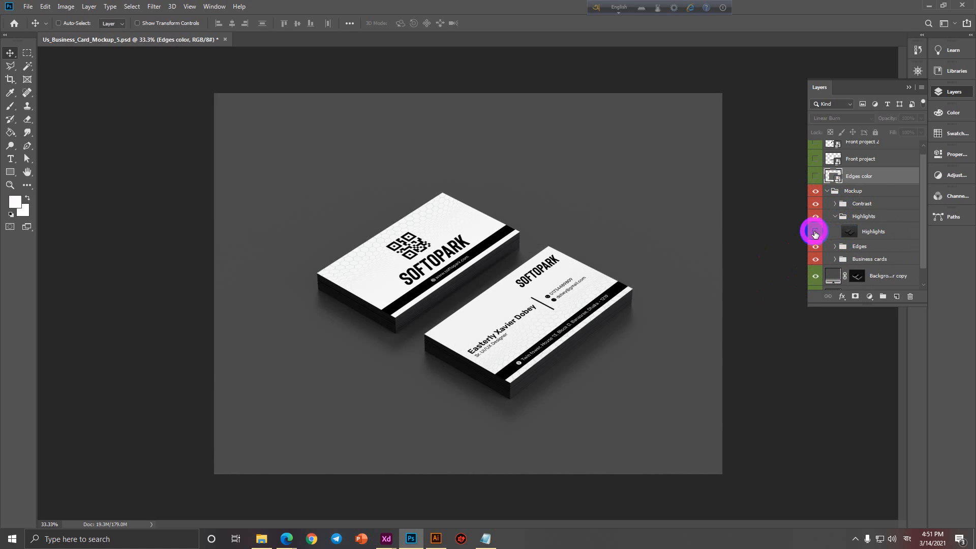
pyautogui.click(816, 233)
# Expand the Edges folder and toggle the Edges color layer to compare the card edges.
pyautogui.click(834, 247)
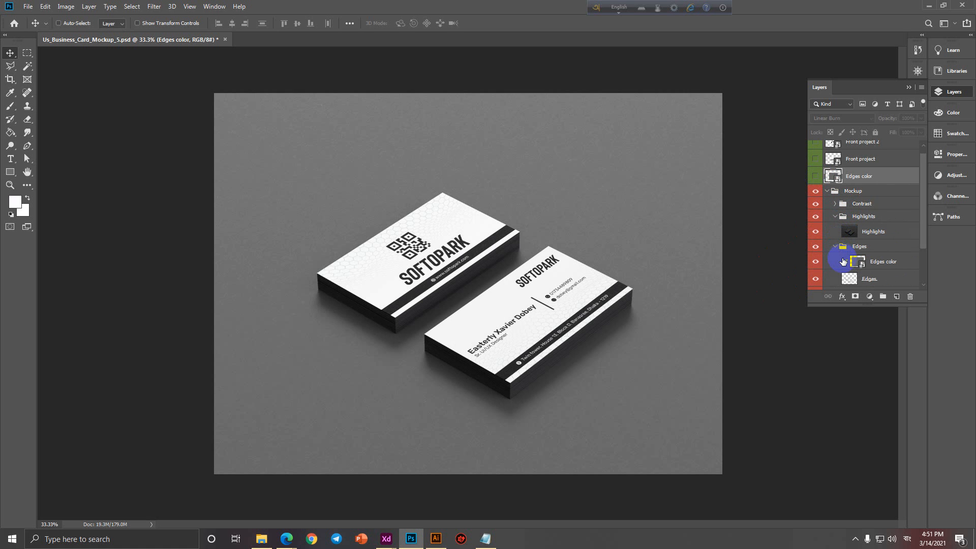
pyautogui.click(815, 262)
pyautogui.click(816, 261)
pyautogui.click(816, 261)
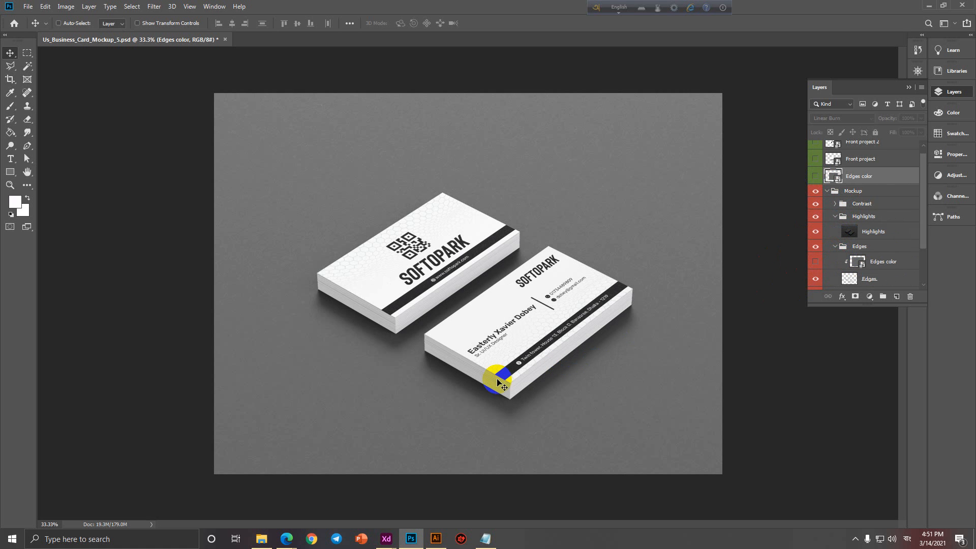
pyautogui.click(817, 279)
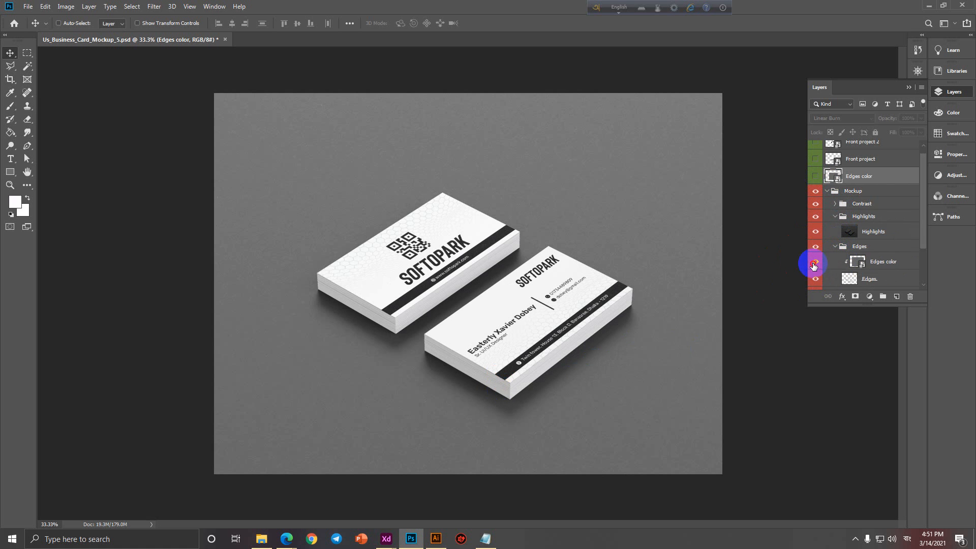
# Inspect the Edges color smart object, then hide the Edges color layer so edges show white.
pyautogui.doubleClick(857, 262)
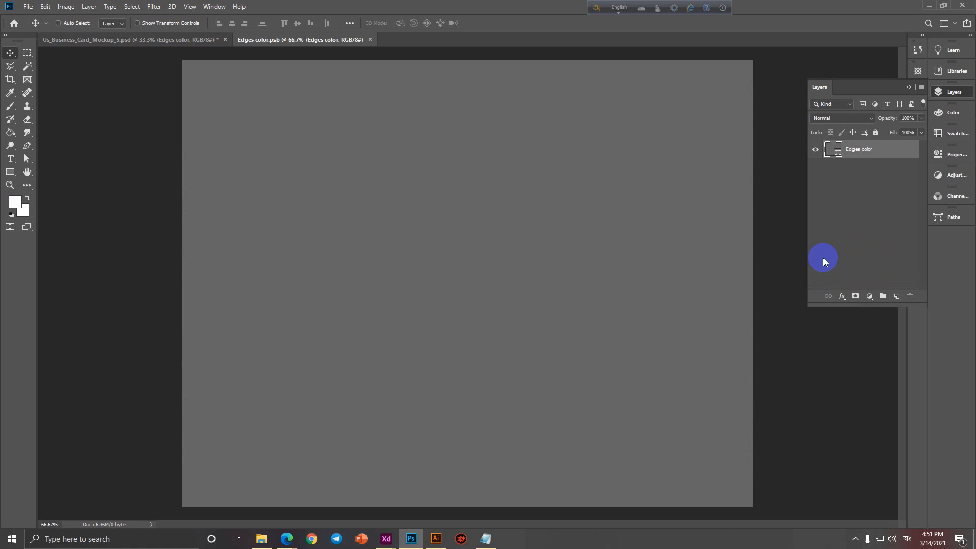
pyautogui.click(370, 39)
pyautogui.click(817, 270)
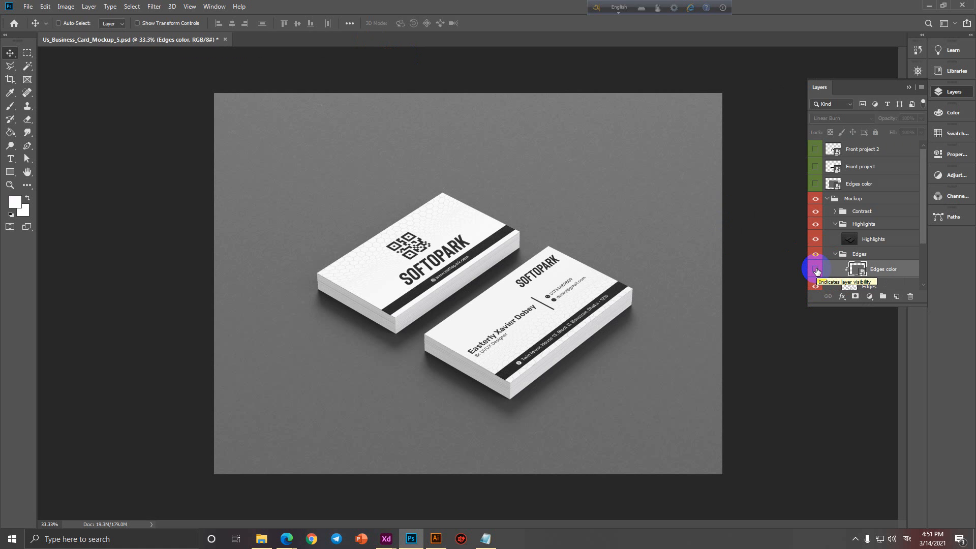
pyautogui.scroll(-3, 818, 272)
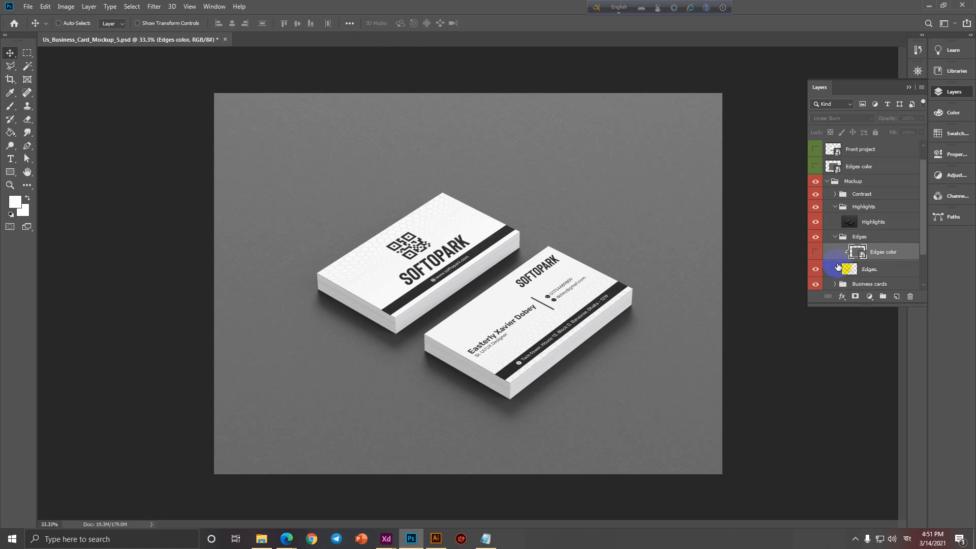
# Set the background copy fill layer's colour to black.
pyautogui.click(835, 258)
pyautogui.doubleClick(834, 258)
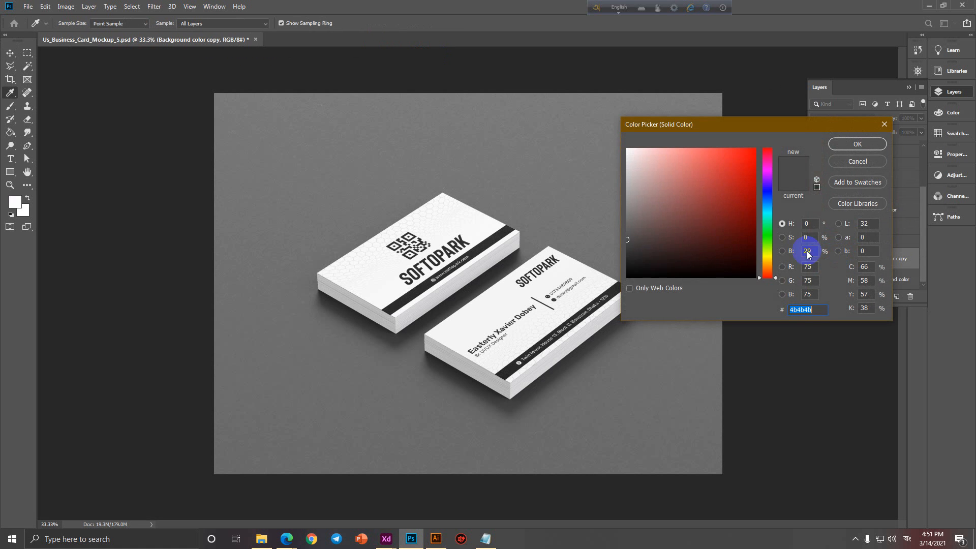
pyautogui.click(627, 278)
pyautogui.click(878, 144)
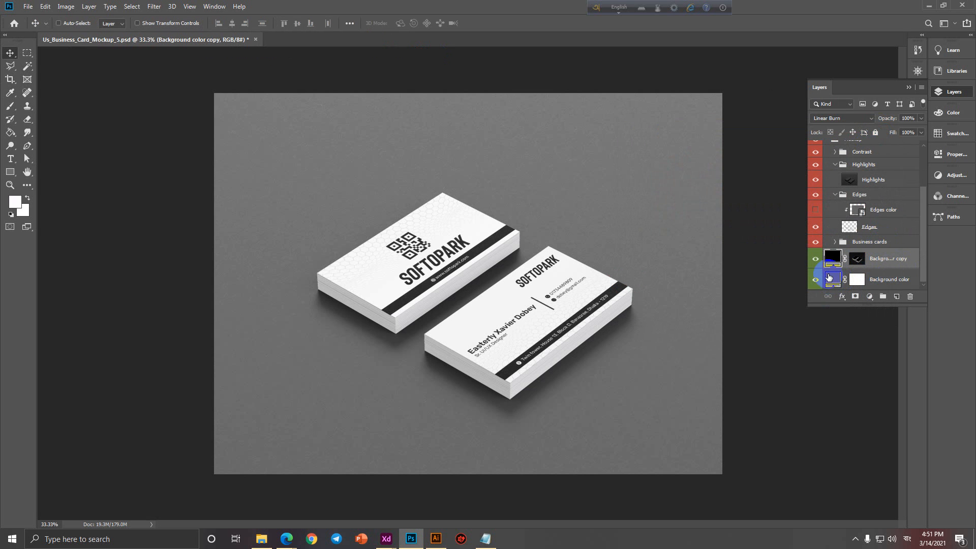
# Toggle the background copy and Background color layers to compare the result.
pyautogui.click(817, 260)
pyautogui.click(816, 261)
pyautogui.click(816, 280)
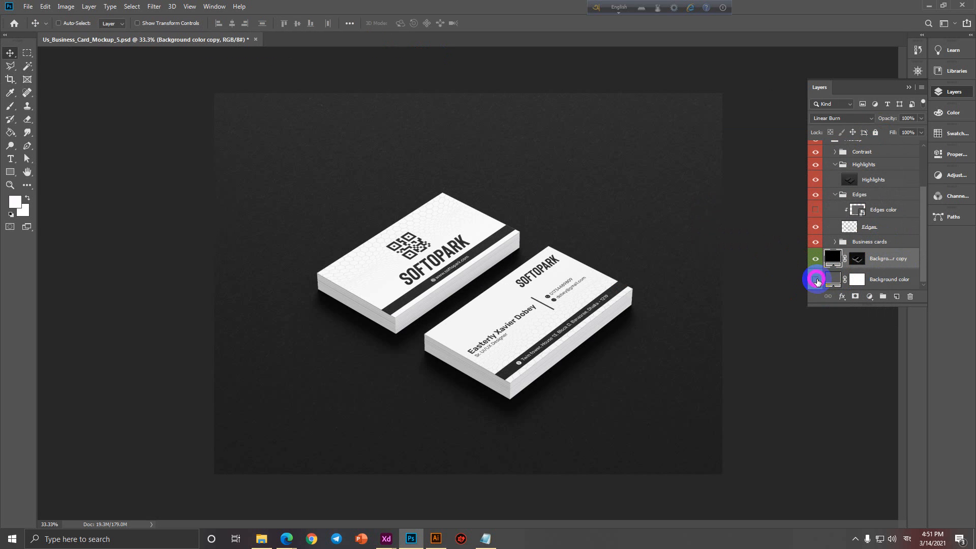
pyautogui.click(817, 280)
pyautogui.click(816, 280)
pyautogui.click(816, 280)
# Try dark red for the Background color fill, cancel to keep grey, and close the mockup.
pyautogui.doubleClick(832, 279)
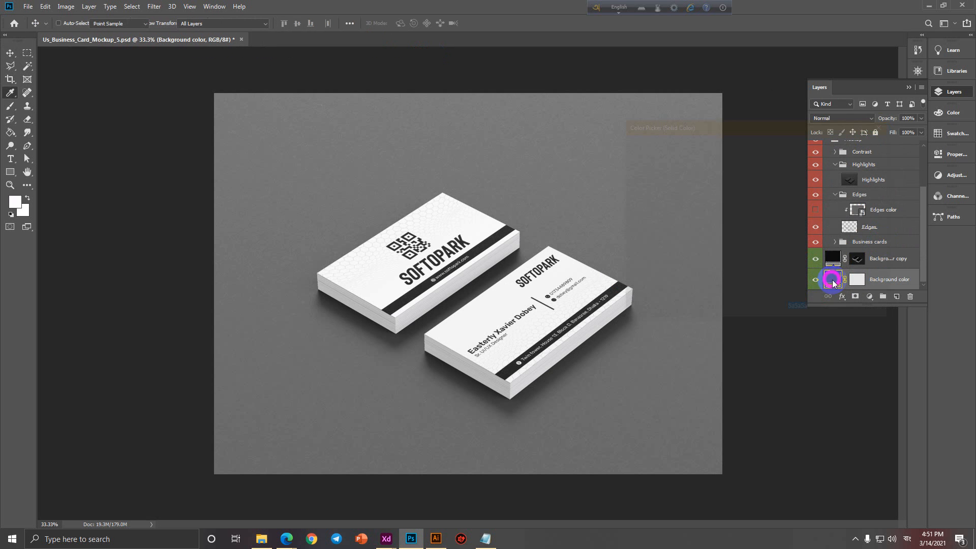
pyautogui.moveTo(719, 272)
pyautogui.mouseDown()
pyautogui.moveTo(713, 148)
pyautogui.moveTo(713, 200)
pyautogui.moveTo(740, 230)
pyautogui.mouseUp()
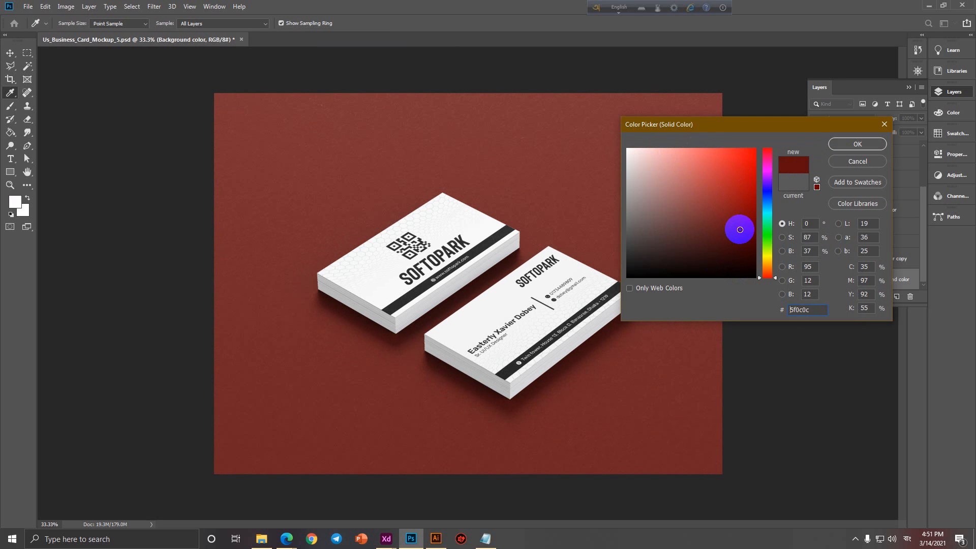
pyautogui.click(844, 161)
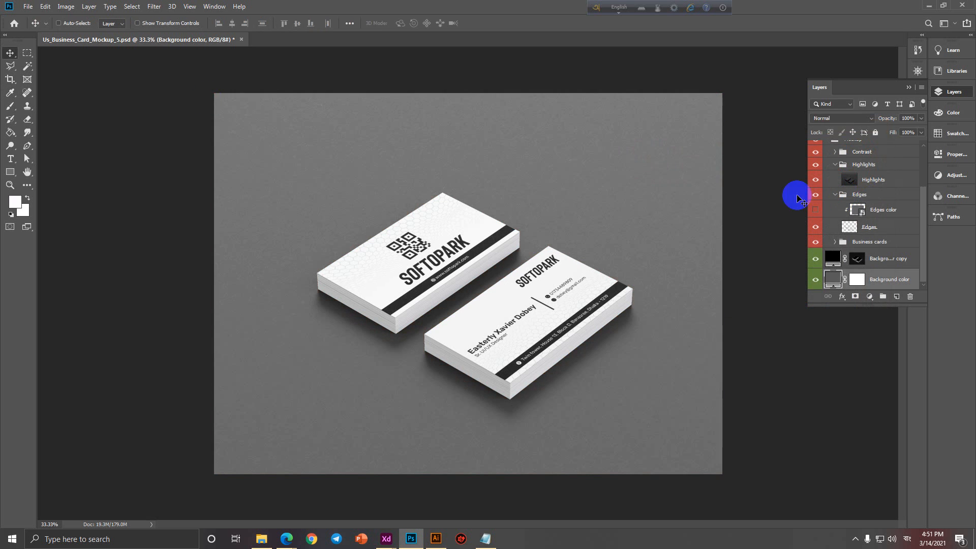
pyautogui.click(242, 39)
# Discard the mockup changes, then check Business Card-02.jpg in Downloads > Business Card Sample.
pyautogui.click(491, 198)
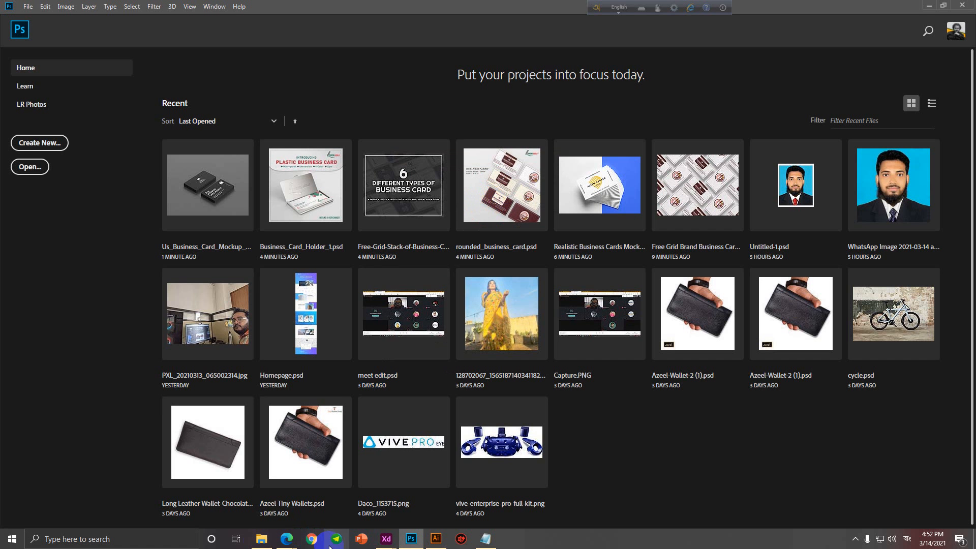
pyautogui.click(261, 539)
pyautogui.click(36, 164)
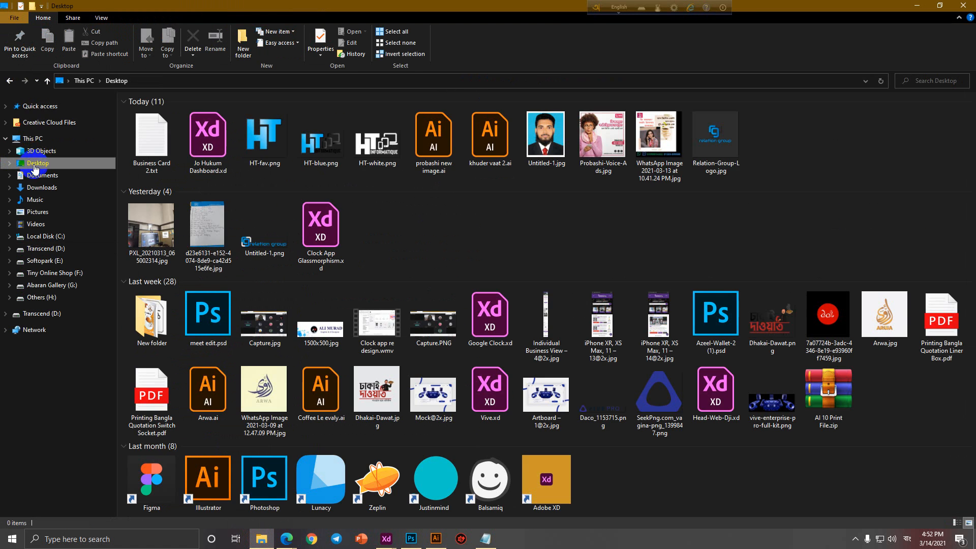
pyautogui.click(37, 187)
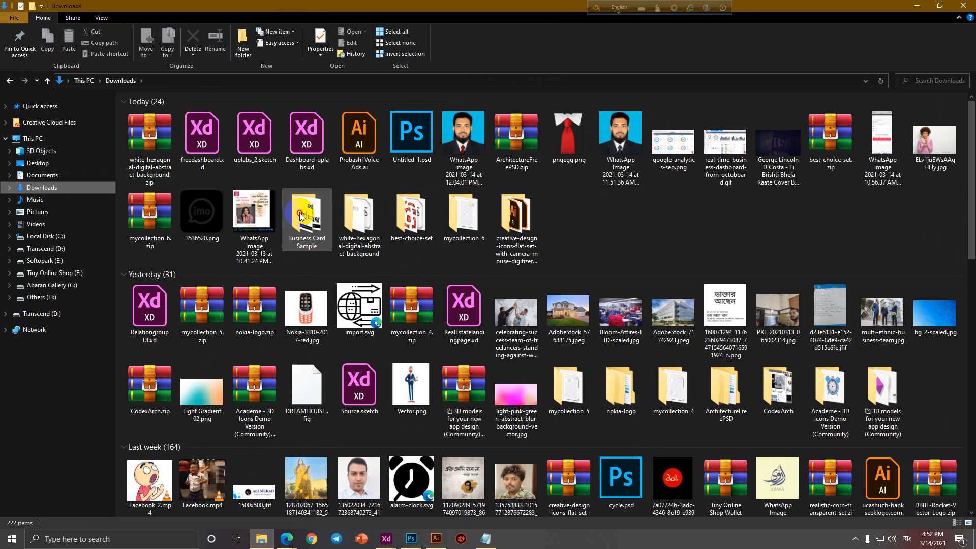
pyautogui.doubleClick(300, 212)
pyautogui.click(319, 179)
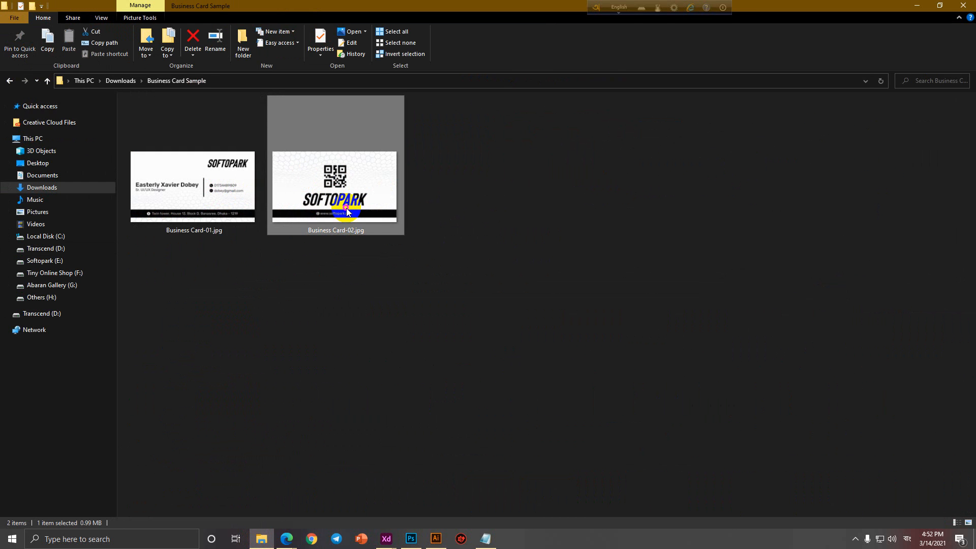
pyautogui.click(964, 5)
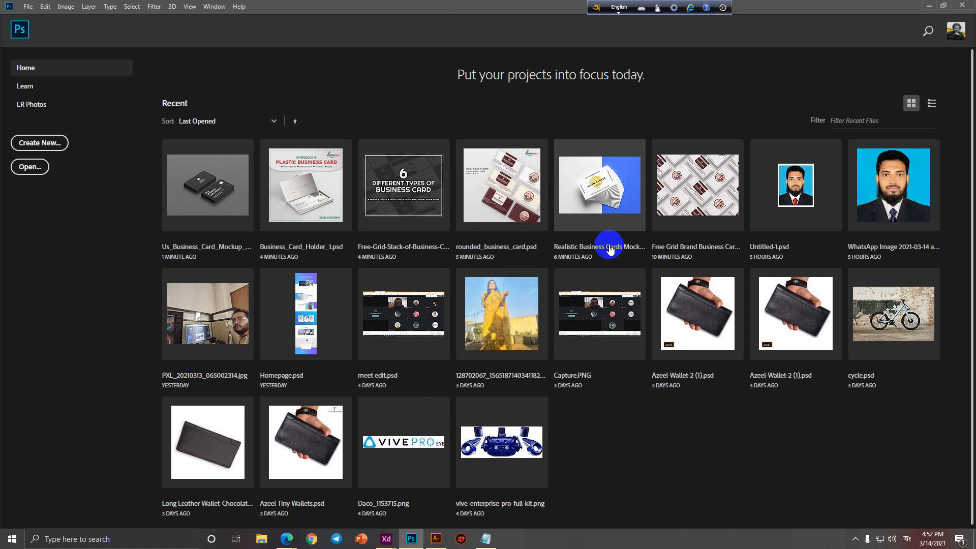
# Close the business card mock up and Freepik tech background browser tabs, then return to the Business Card 2 notes.
pyautogui.moveTo(286, 538)
pyautogui.click(239, 501)
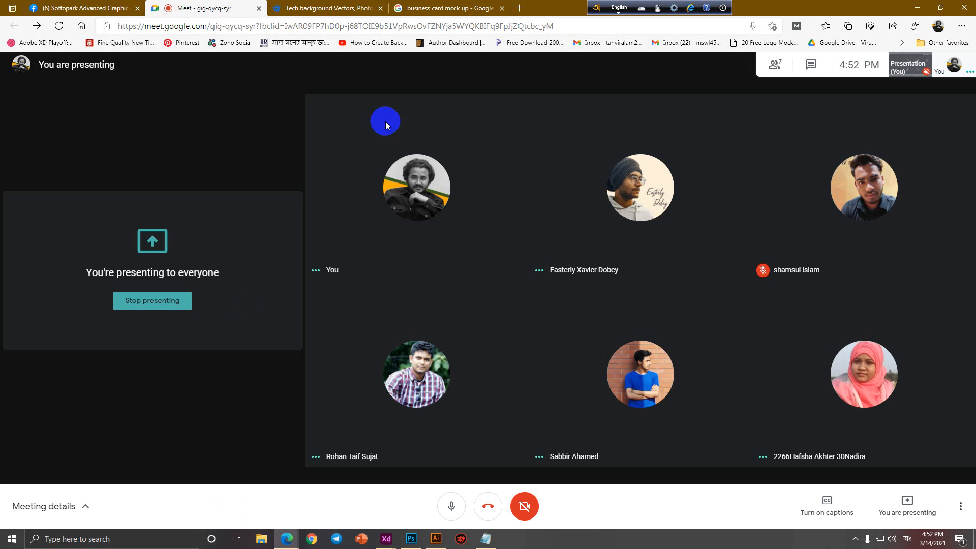
pyautogui.middleClick(443, 7)
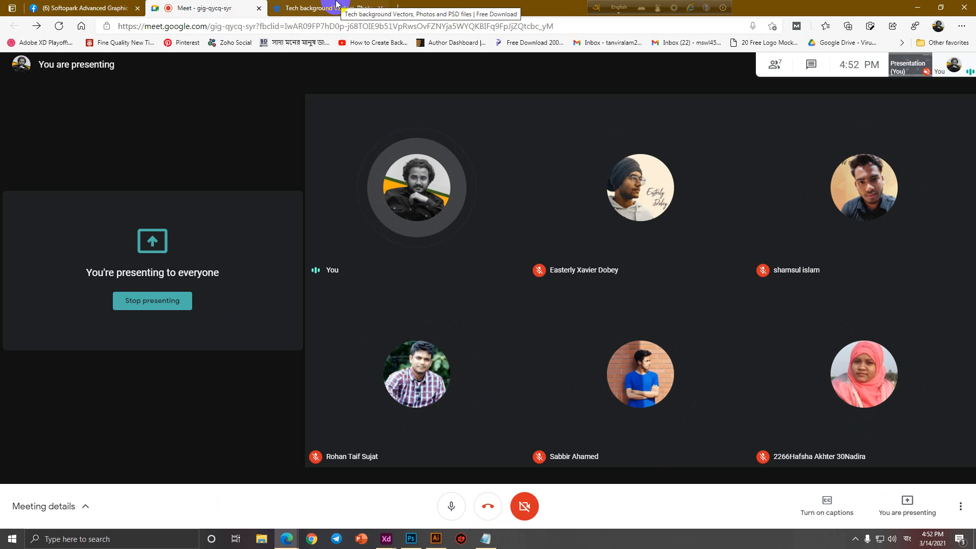
pyautogui.click(316, 6)
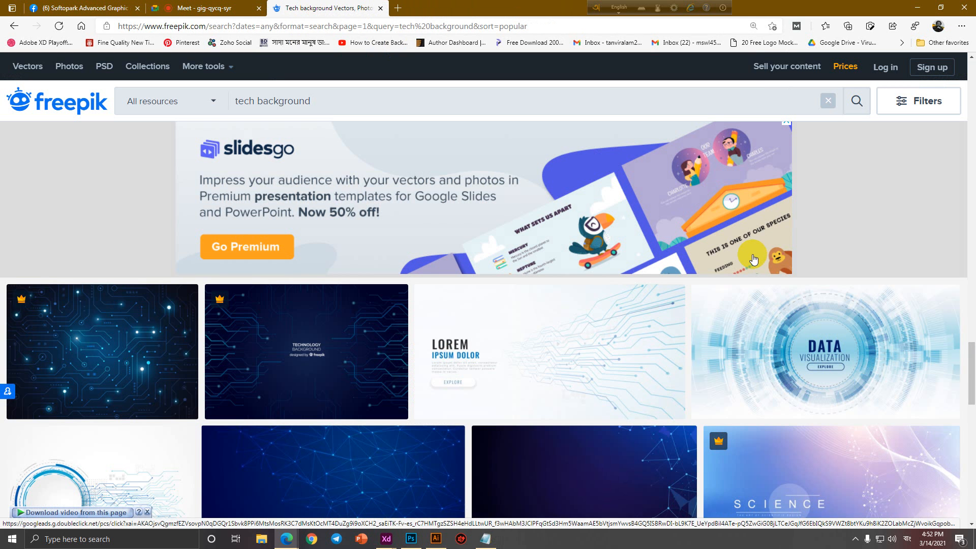
pyautogui.middleClick(352, 4)
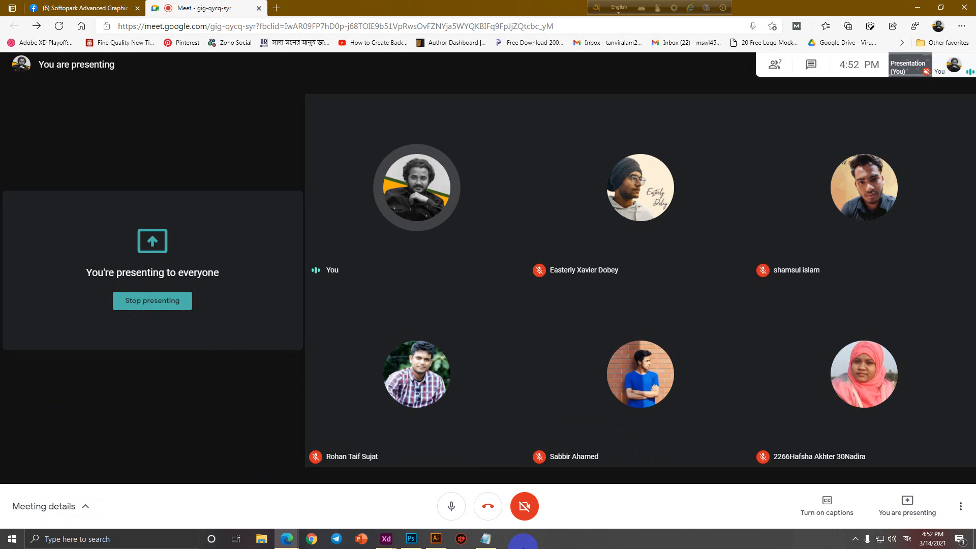
pyautogui.click(485, 539)
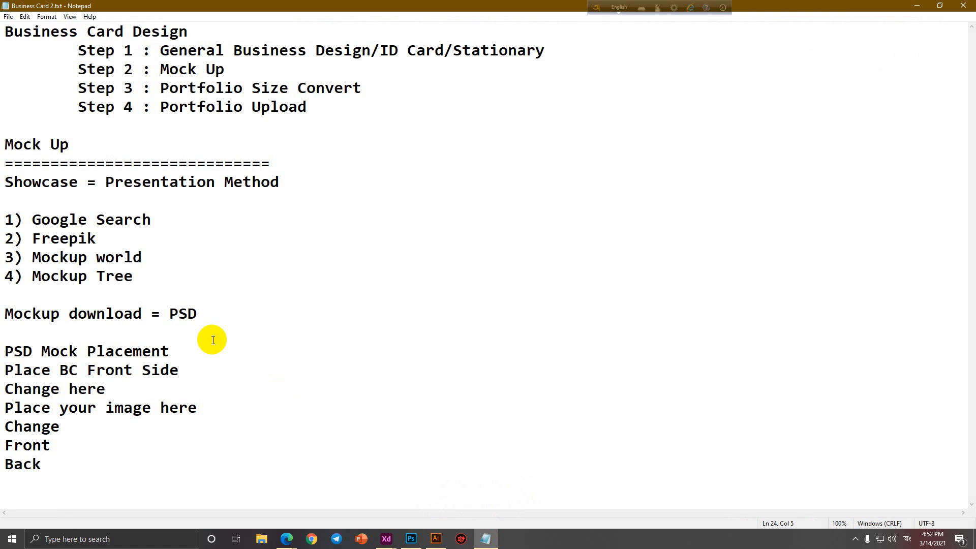
# Add an 'ID Card =' heading with Employee ID Card and Student ID Card on separate lines below.
pyautogui.click(154, 475)
pyautogui.press('Return')
pyautogui.press('Return')
pyautogui.press('Return')
pyautogui.press('Return')
pyautogui.press('Return')
pyautogui.press('Return')
pyautogui.press('Return')
pyautogui.press('Return')
pyautogui.press('Return')
pyautogui.press('Return')
pyautogui.press('Return')
pyautogui.press('Return')
pyautogui.press('Return')
pyautogui.press('Return')
pyautogui.press('Return')
pyautogui.press('Return')
pyautogui.press('Return')
pyautogui.press('Return')
pyautogui.press('Return')
pyautogui.press('Return')
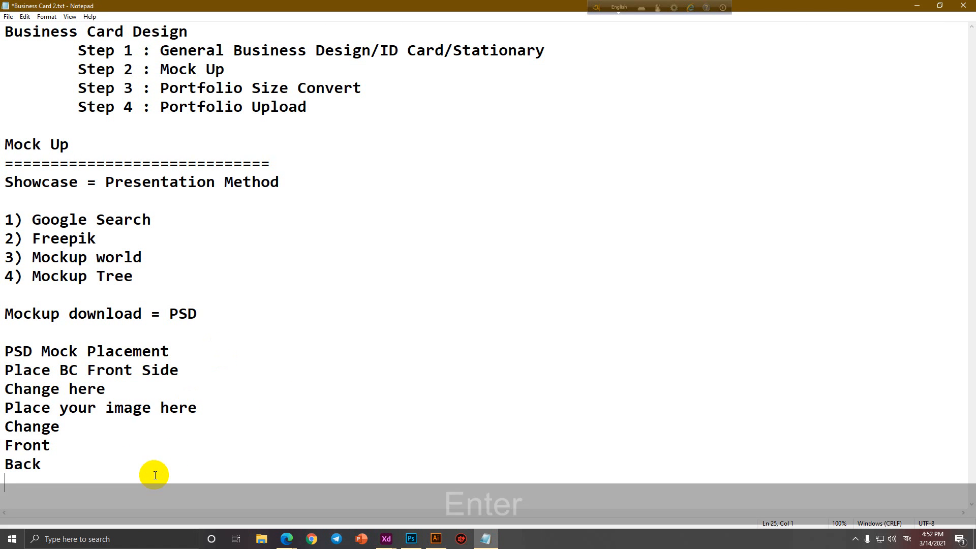
pyautogui.press('Return')
pyautogui.press('Return')
pyautogui.press('Return')
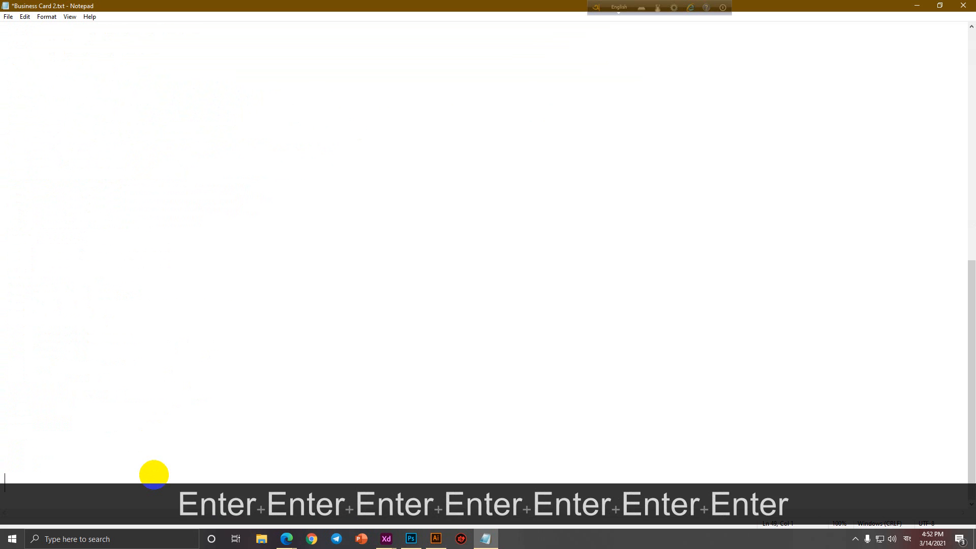
pyautogui.press('Up')
pyautogui.press('Up')
pyautogui.press('Up')
pyautogui.press('Up')
pyautogui.press('Up')
pyautogui.press('Up')
pyautogui.press('Up')
pyautogui.press('Up')
pyautogui.press('Up')
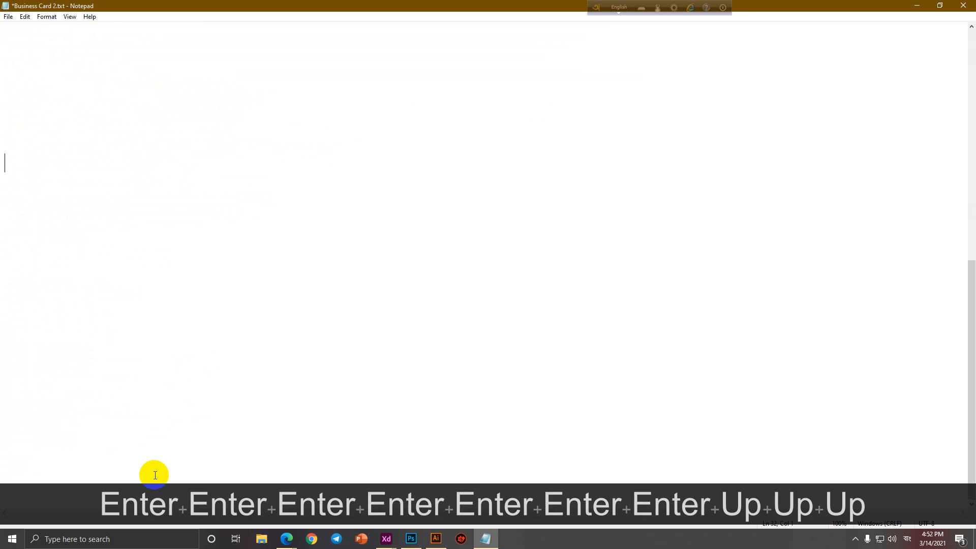
pyautogui.write('ID Card')
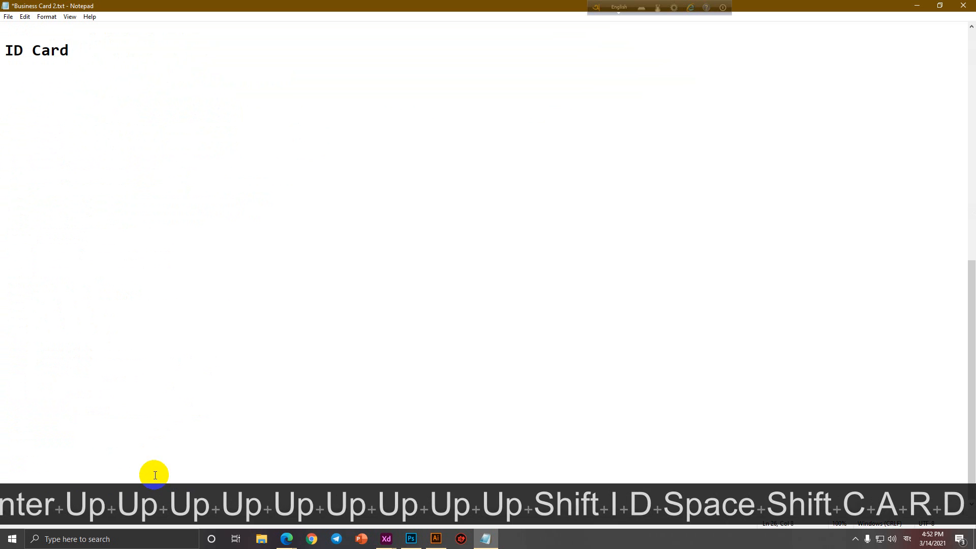
pyautogui.write(' =')
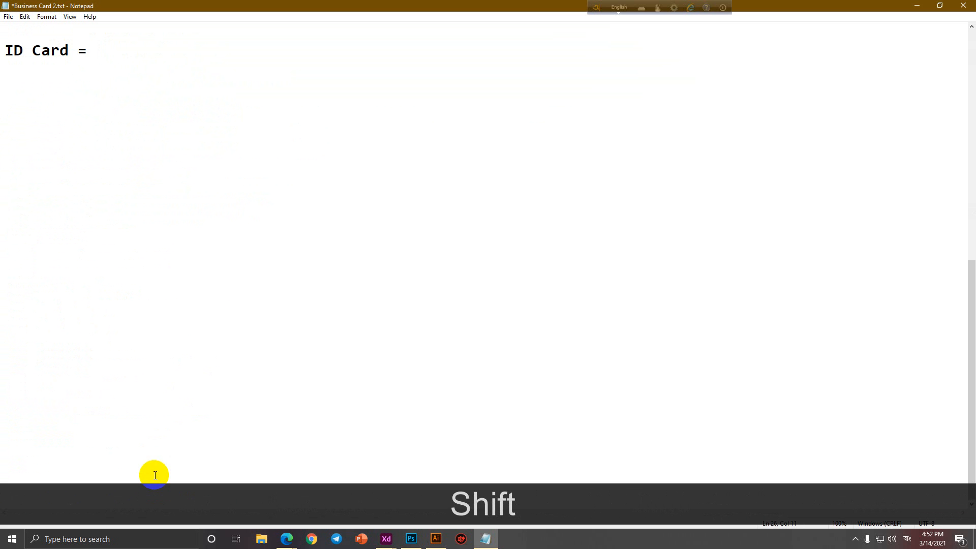
pyautogui.write('Employee ')
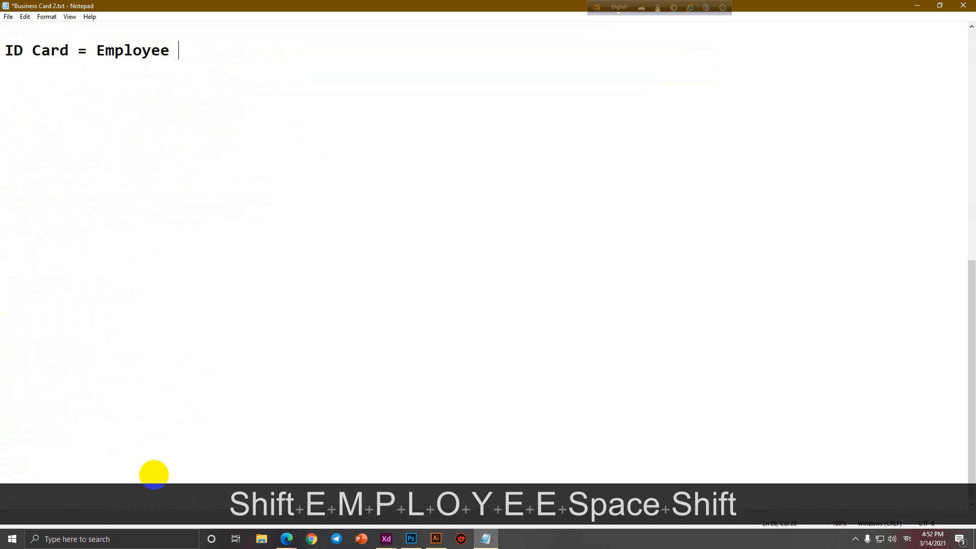
pyautogui.write('ID Ca')
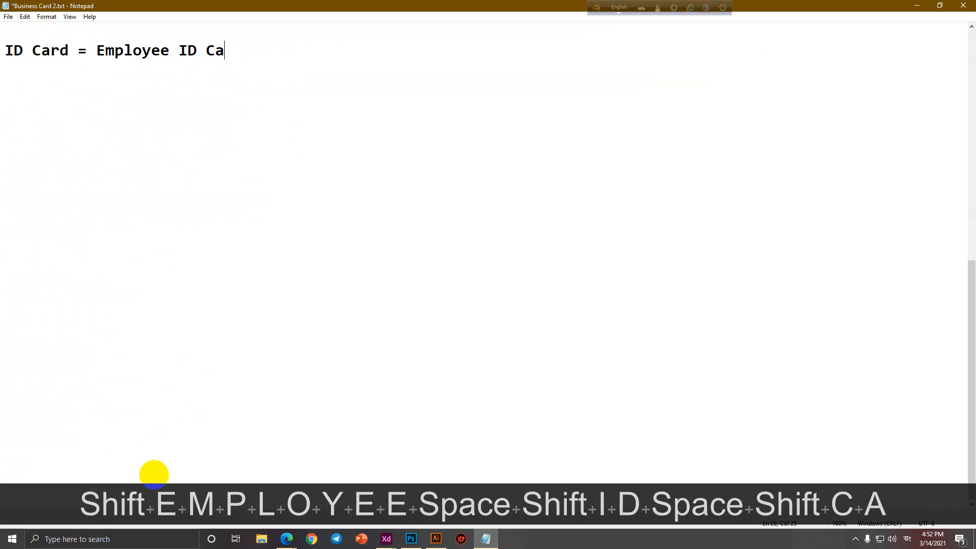
pyautogui.write('rd/ Studen')
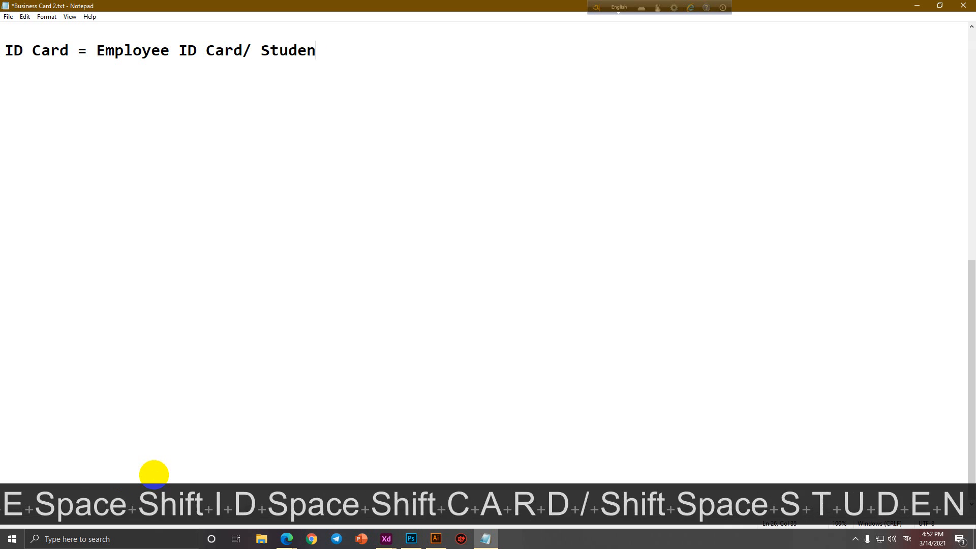
pyautogui.write('t ID Card')
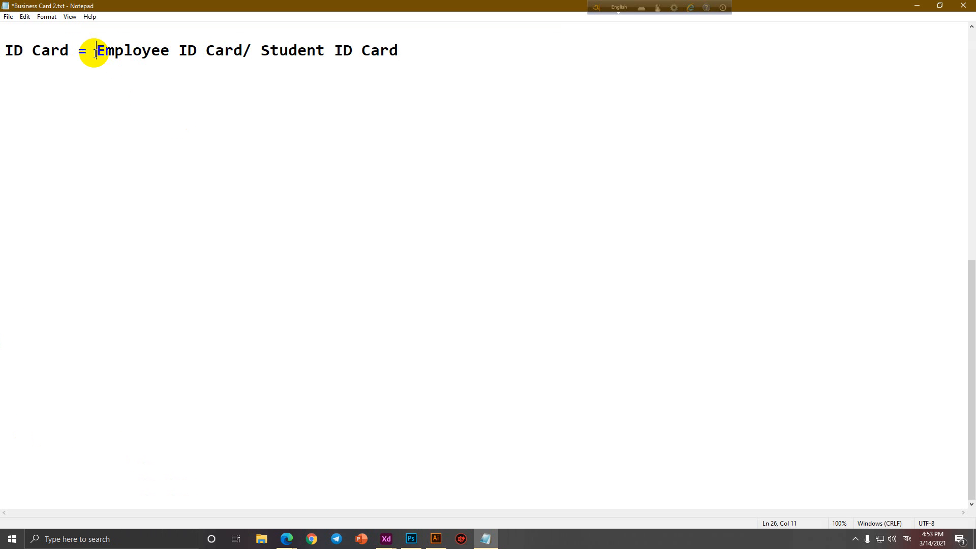
pyautogui.press('Return')
pyautogui.press('Return')
pyautogui.press('Return')
pyautogui.click(168, 107)
pyautogui.press('BackSpace')
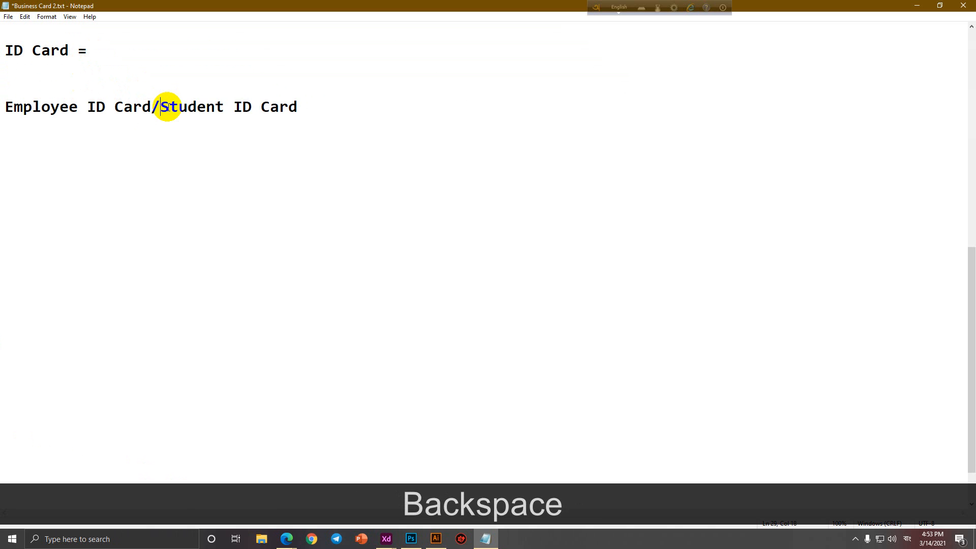
pyautogui.press('BackSpace')
pyautogui.press('Return')
pyautogui.press('Return')
pyautogui.press('Return')
pyautogui.press('Return')
pyautogui.press('Return')
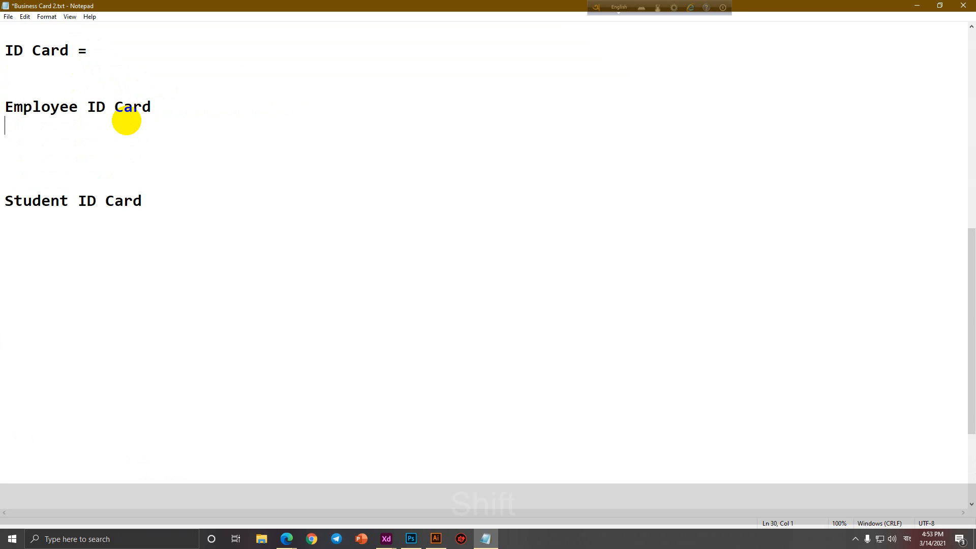
# Write Landscape, change it to Horizontal, add Vertical, then delete both orientation notes.
pyautogui.write('Landscape')
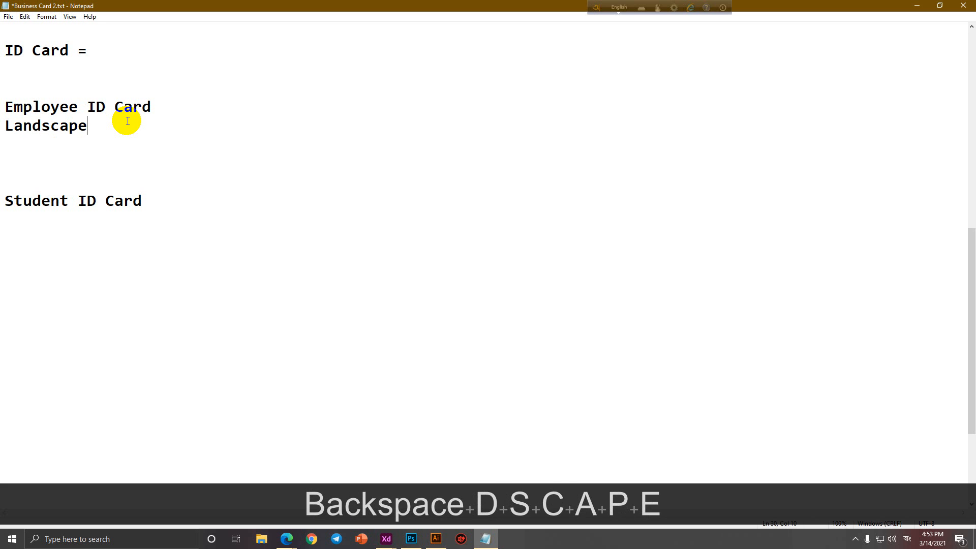
pyautogui.moveTo(127, 124); pyautogui.dragTo(9, 126)
pyautogui.write('Horizon')
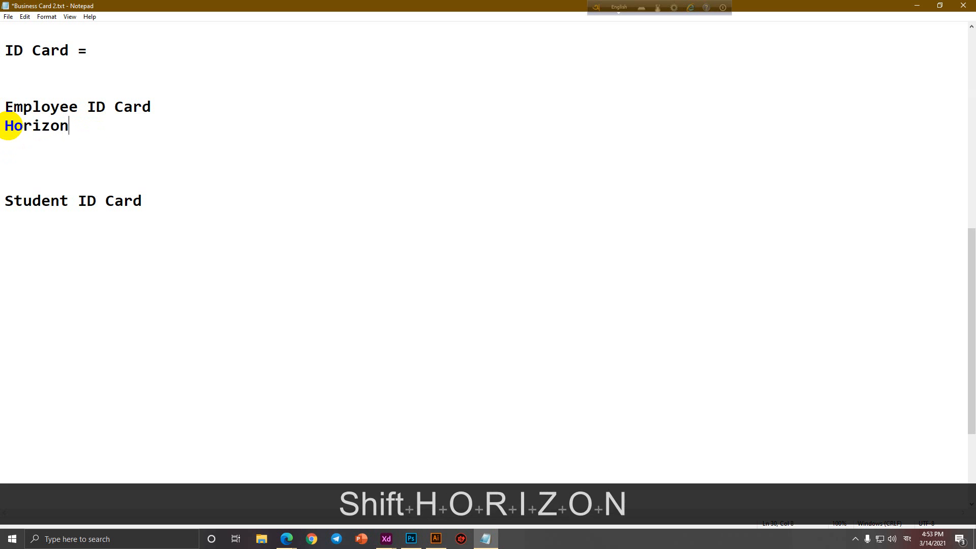
pyautogui.write('tal')
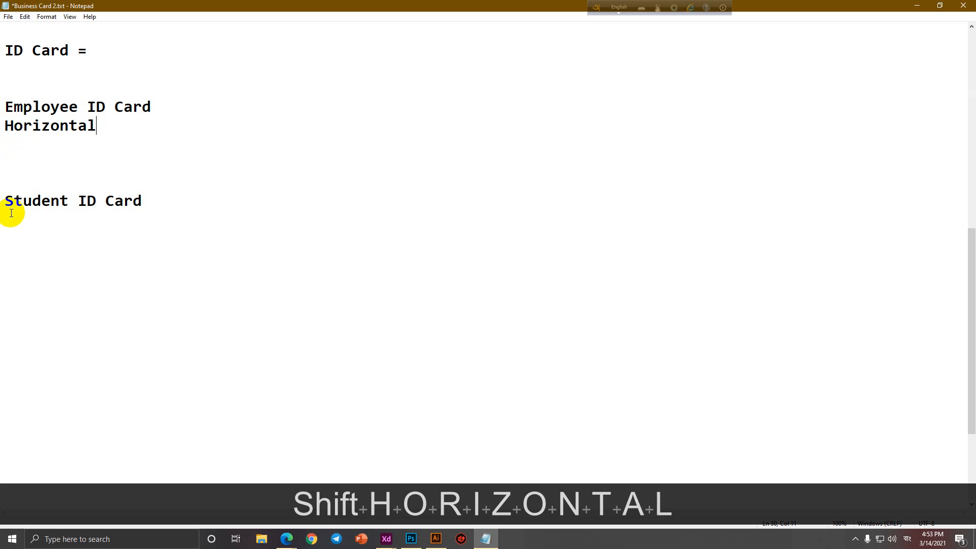
pyautogui.click(55, 215)
pyautogui.write('Vertical')
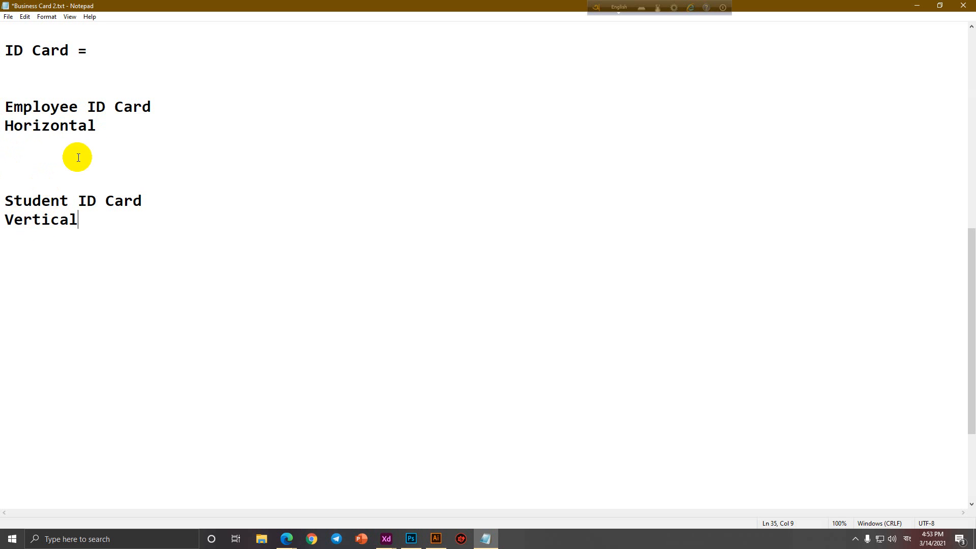
pyautogui.moveTo(120, 125); pyautogui.dragTo(2, 125)
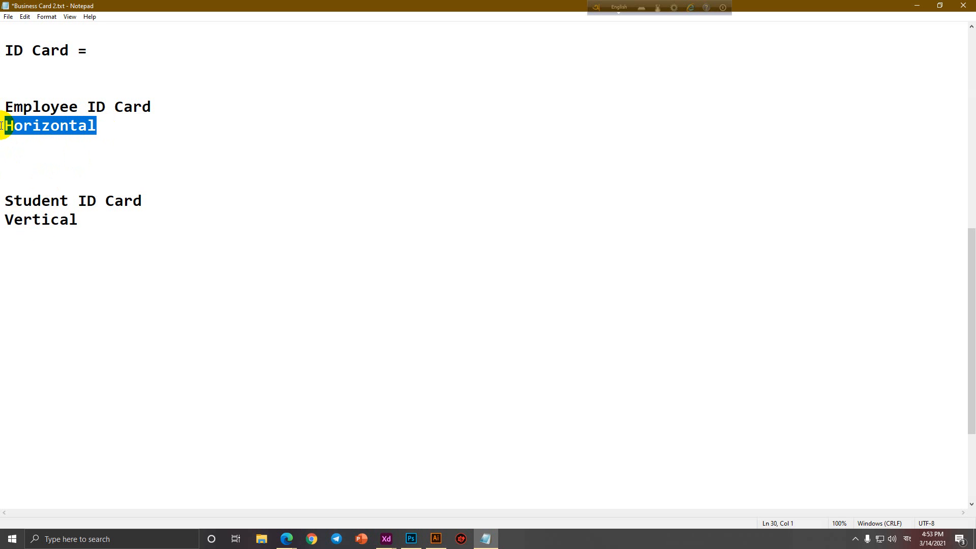
pyautogui.press('BackSpace')
pyautogui.moveTo(85, 222); pyautogui.dragTo(4, 219)
pyautogui.press('BackSpace')
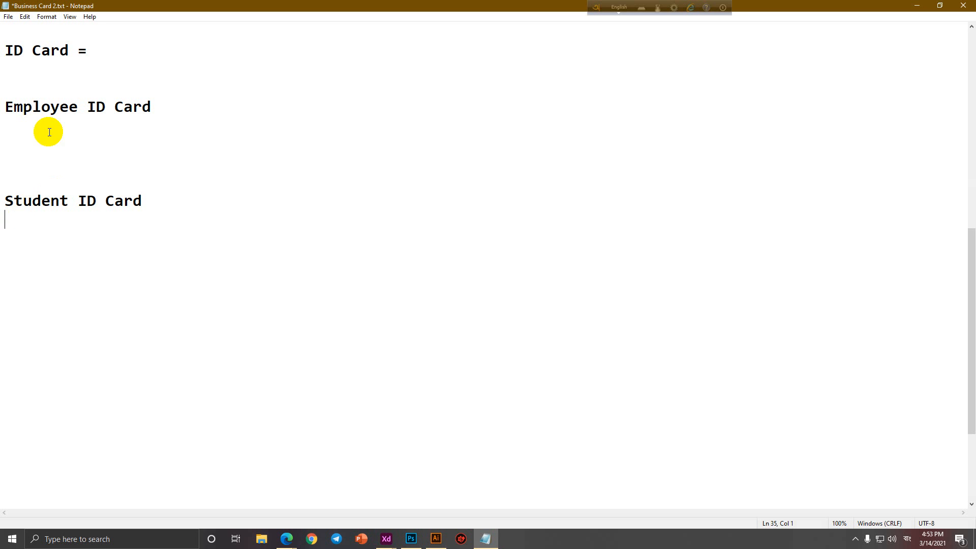
# Enter the ID card size 3.375" x 2.125" after 'ID Card ='.
pyautogui.click(59, 69)
pyautogui.click(127, 52)
pyautogui.write('3.375')
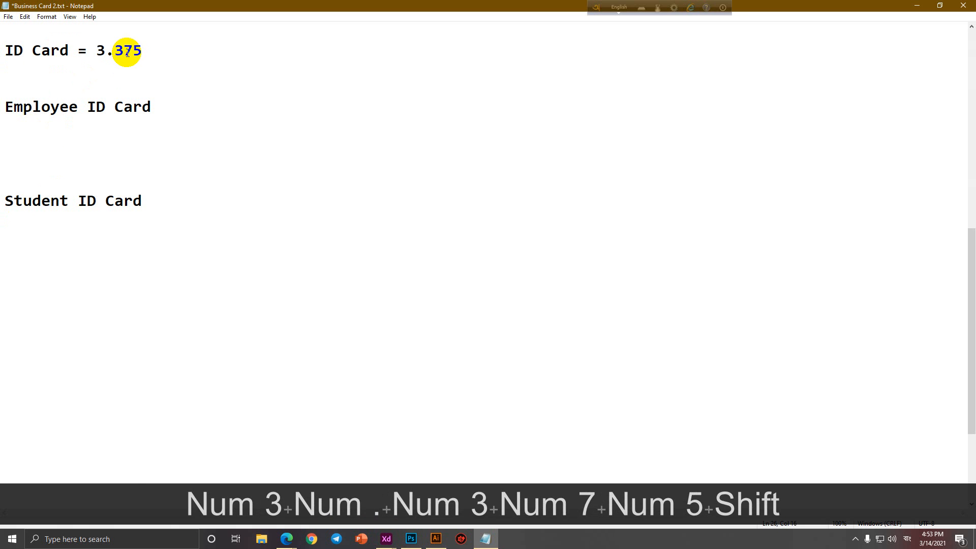
pyautogui.write('" x 2.')
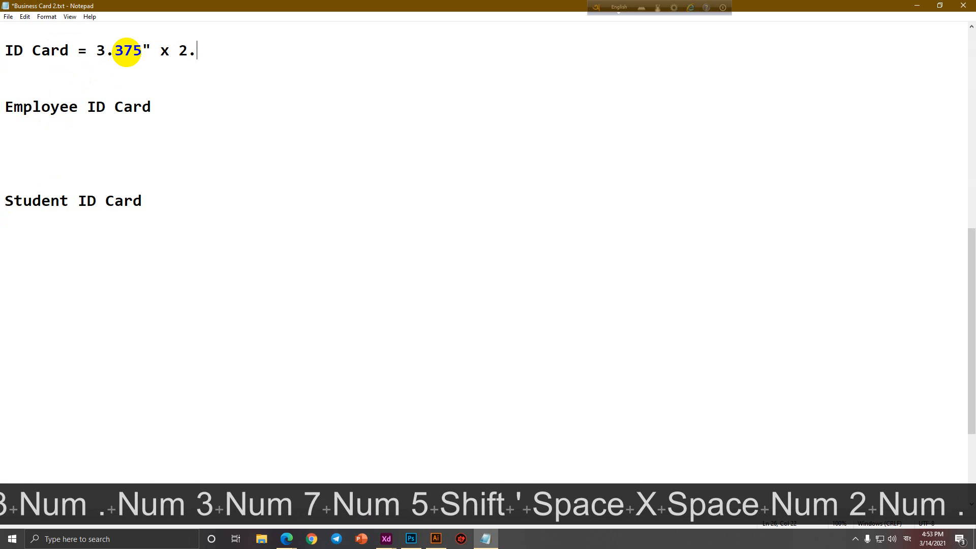
pyautogui.write('125"')
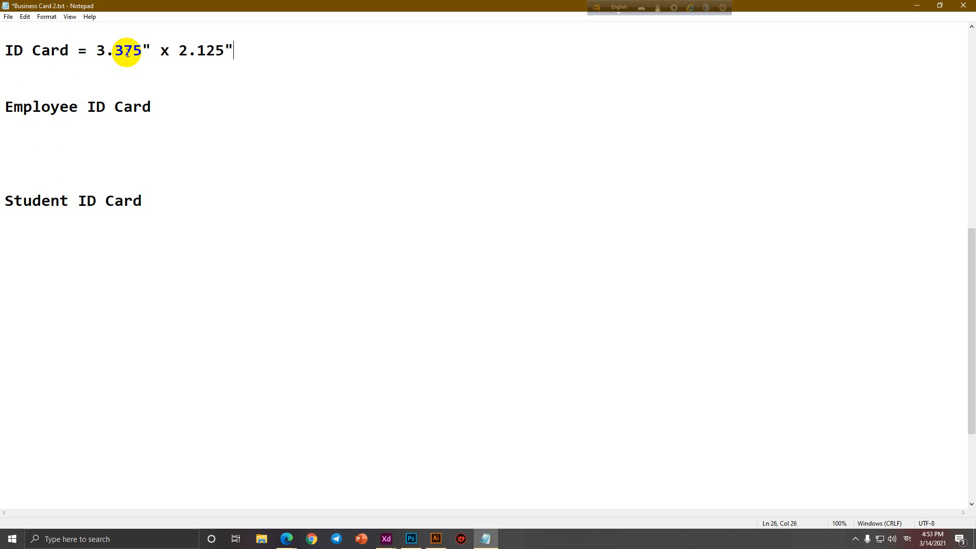
# Remove the blank lines so Employee ID Card and Student ID Card sit on consecutive lines.
pyautogui.click(24, 182)
pyautogui.press('BackSpace')
pyautogui.press('BackSpace')
pyautogui.press('BackSpace')
pyautogui.press('BackSpace')
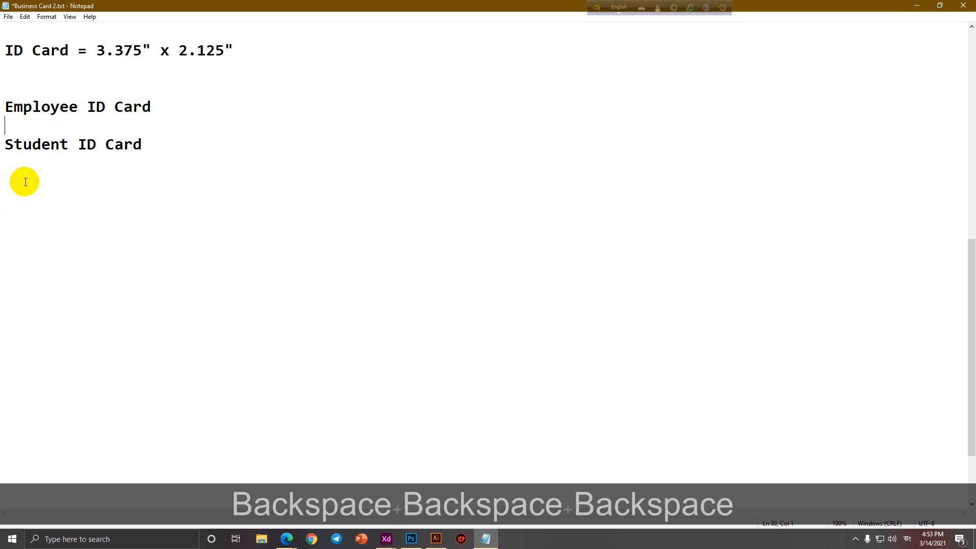
pyautogui.click(41, 89)
pyautogui.press('BackSpace')
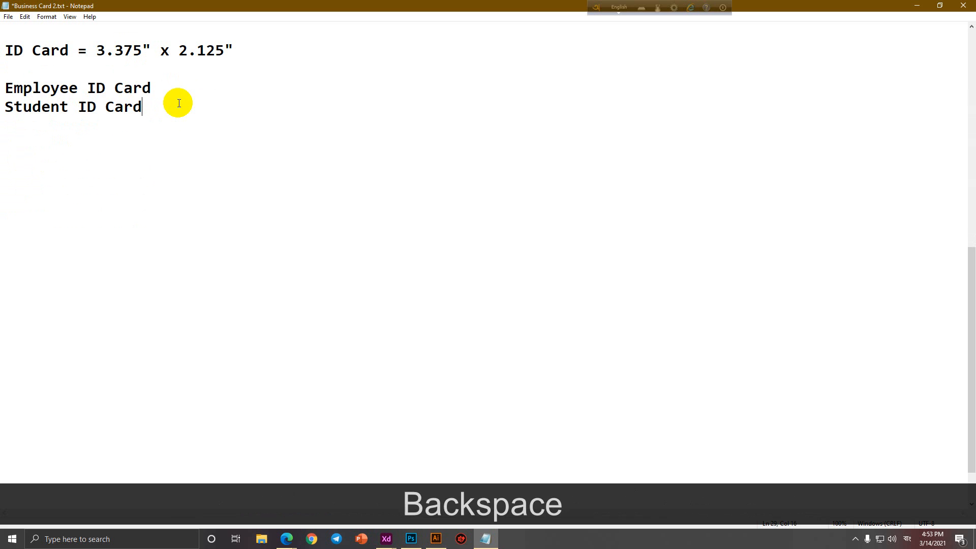
pyautogui.press('Return')
pyautogui.press('Return')
# Add an 'Elements of ID Card -' heading with Front and Back sections beneath it.
pyautogui.write('Ele')
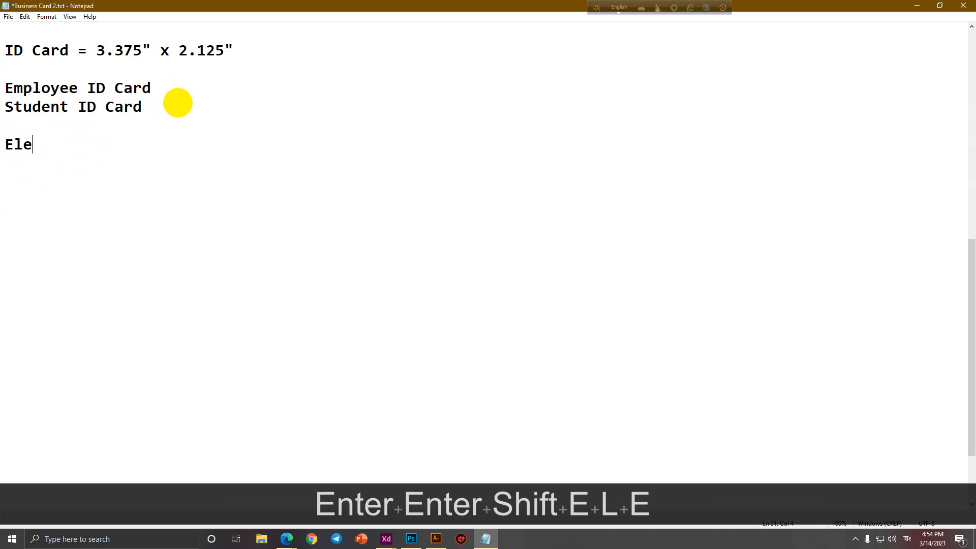
pyautogui.write('ments of ID acrd')
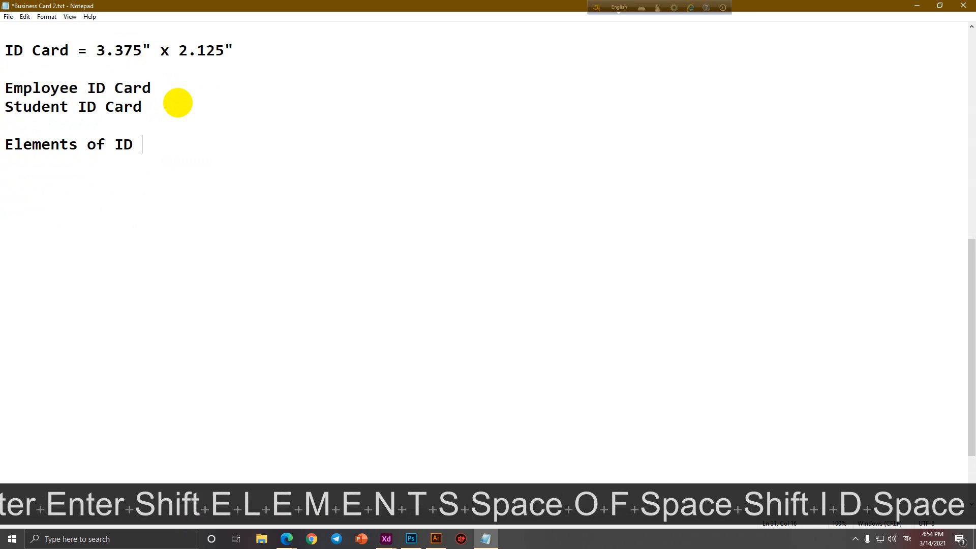
pyautogui.press('BackSpace')
pyautogui.press('BackSpace')
pyautogui.press('BackSpace')
pyautogui.press('BackSpace')
pyautogui.write('Card -')
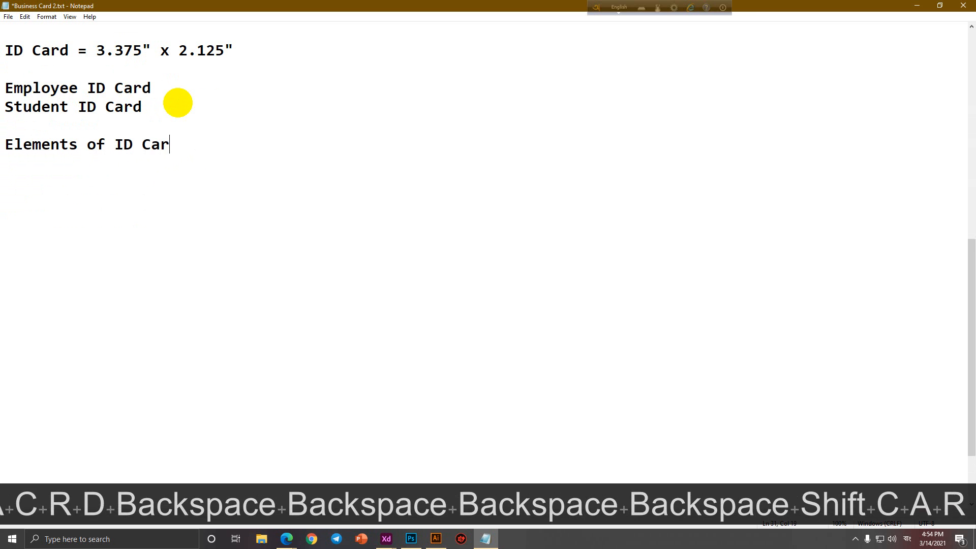
pyautogui.press('Return')
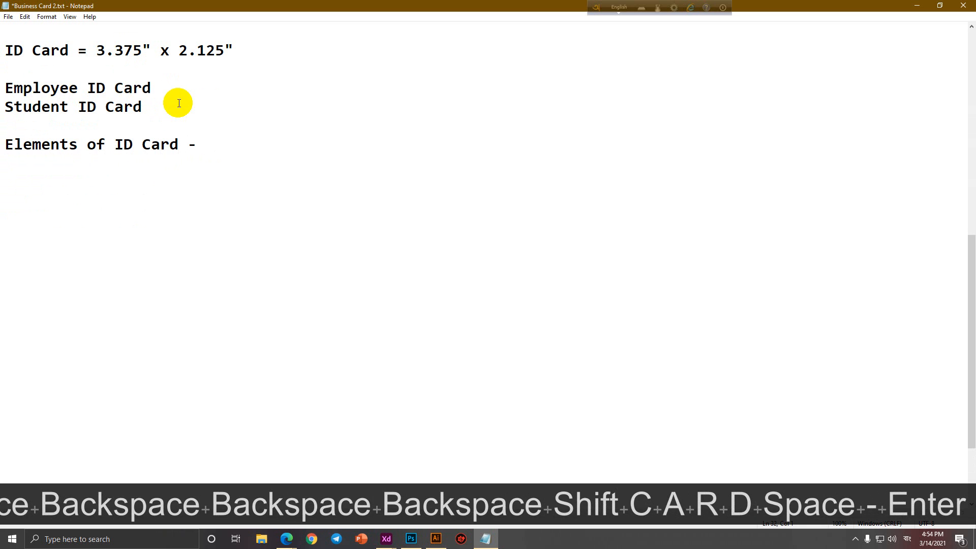
pyautogui.press('Return')
pyautogui.write('Front')
pyautogui.press('Return')
pyautogui.write('B')
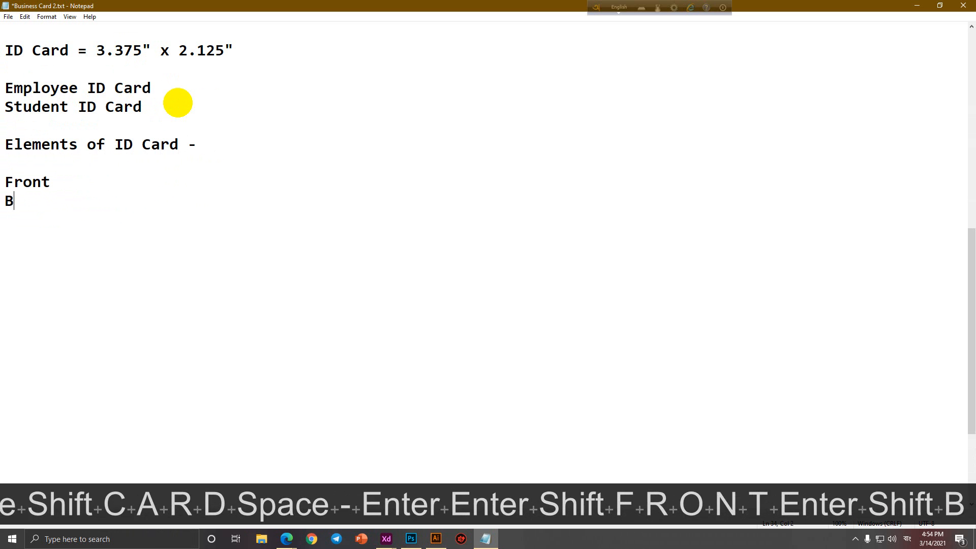
pyautogui.write('ack')
pyautogui.press('Up')
pyautogui.press('Right')
pyautogui.press('Return')
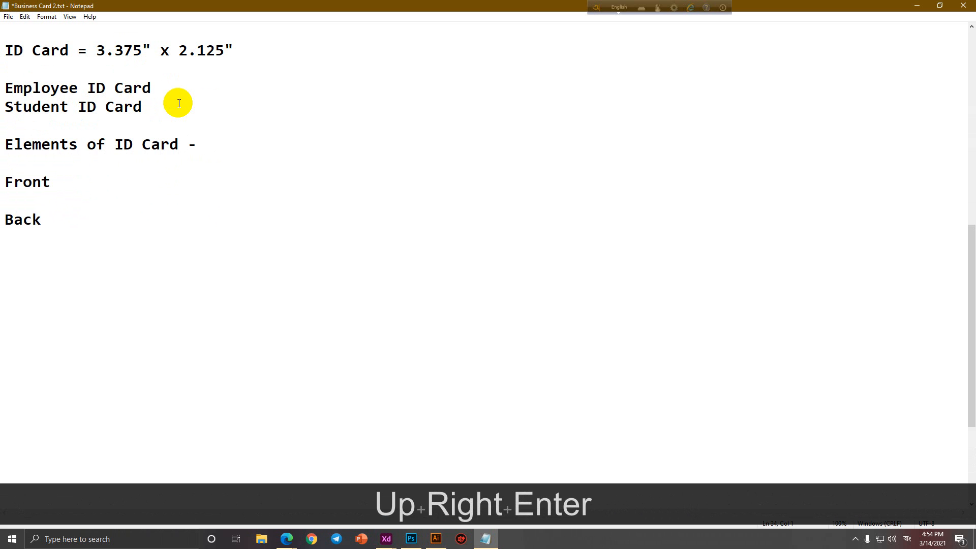
# List Image and Name as indented items under Front.
pyautogui.press('Tab')
pyautogui.write('Image')
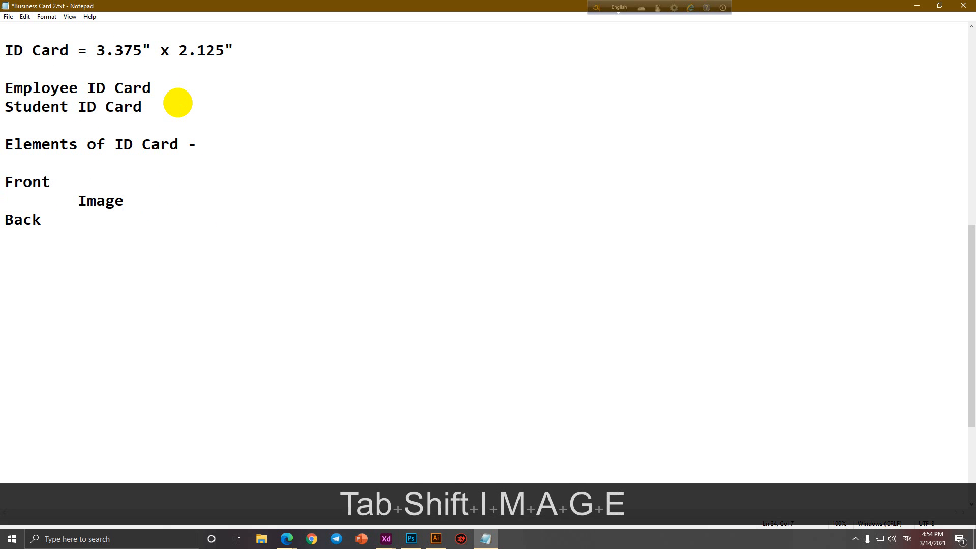
pyautogui.press('Return')
pyautogui.press('Tab')
pyautogui.write('Name')
pyautogui.press('Return')
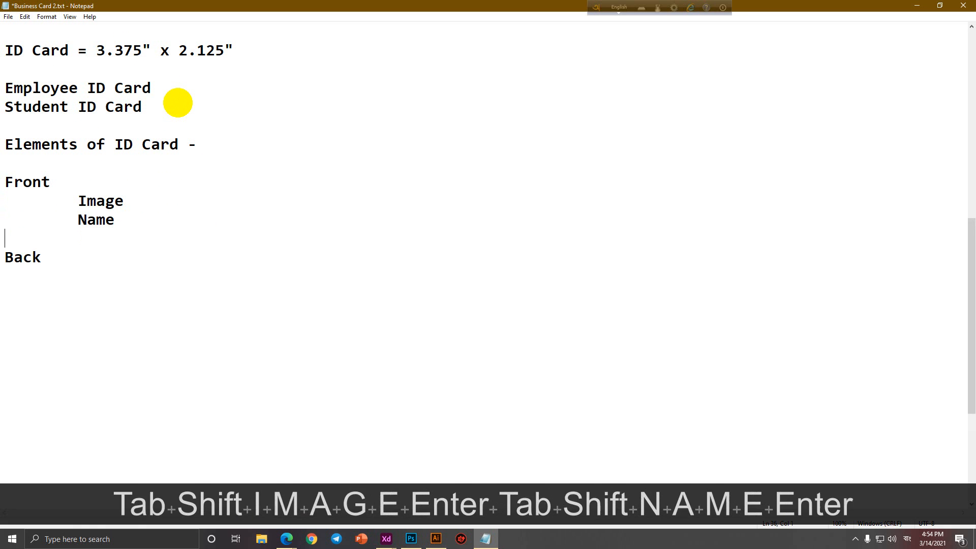
# Add the Front items 'Designation/Class, Serction' and 'ID Number/Roll Number'.
pyautogui.press('Tab')
pyautogui.write('Designatio')
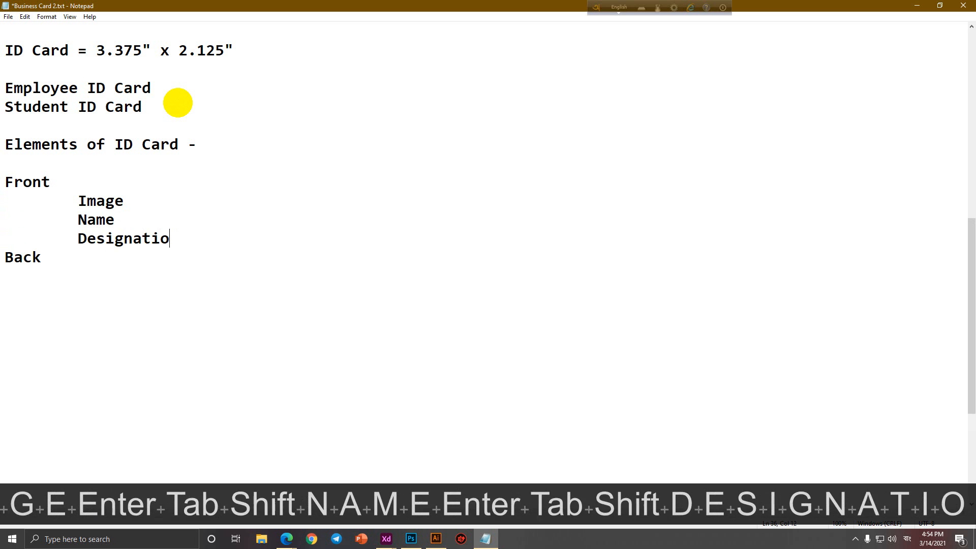
pyautogui.write('n')
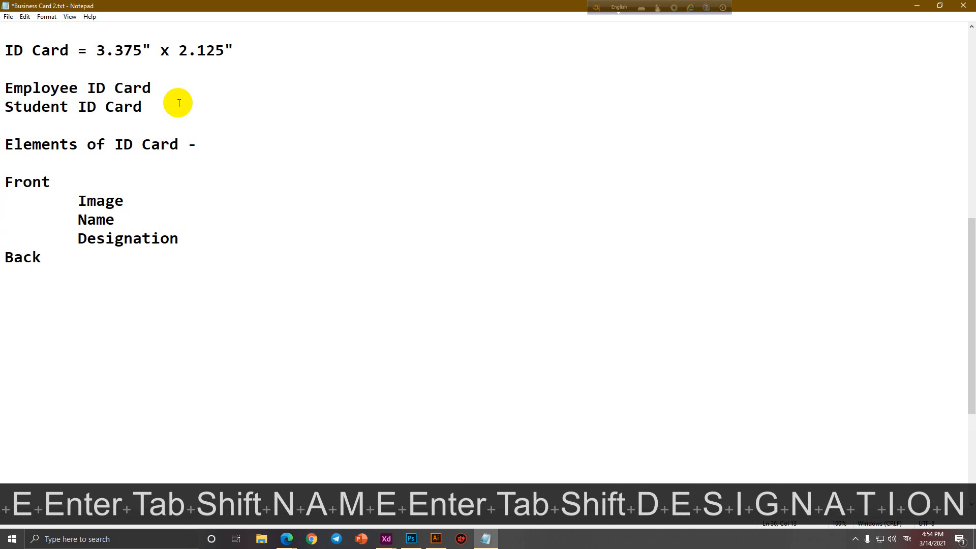
pyautogui.write('/')
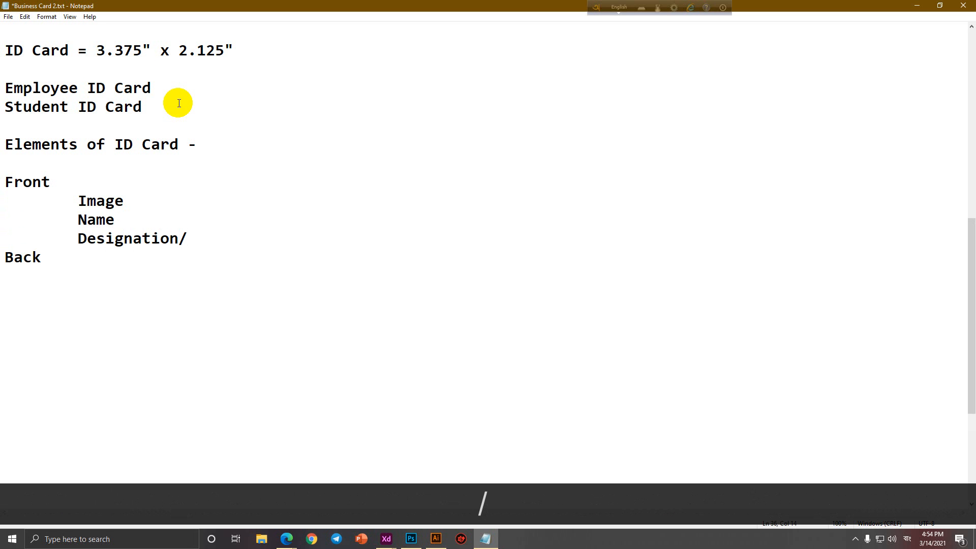
pyautogui.write('B')
pyautogui.press('BackSpace')
pyautogui.write('Class')
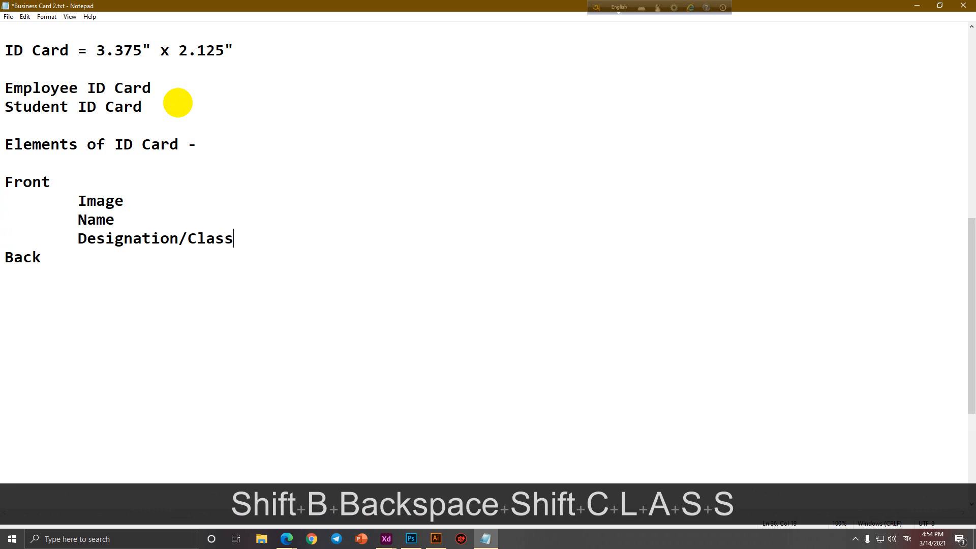
pyautogui.write(', Ser')
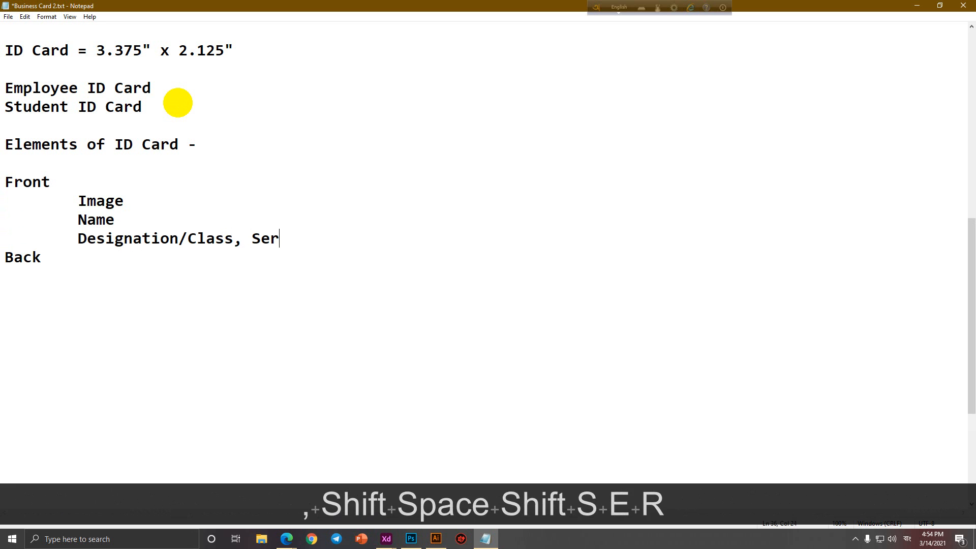
pyautogui.write('ction,')
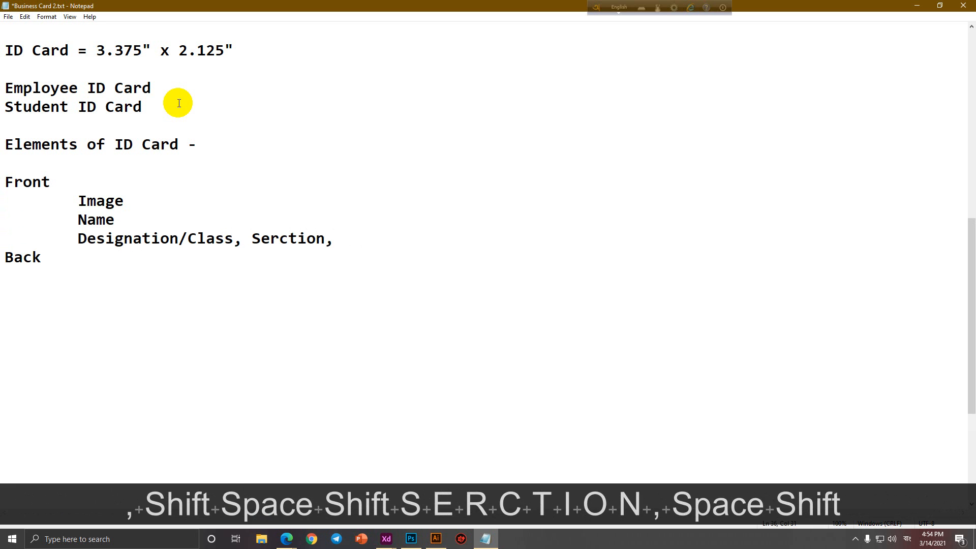
pyautogui.press('BackSpace')
pyautogui.press('BackSpace')
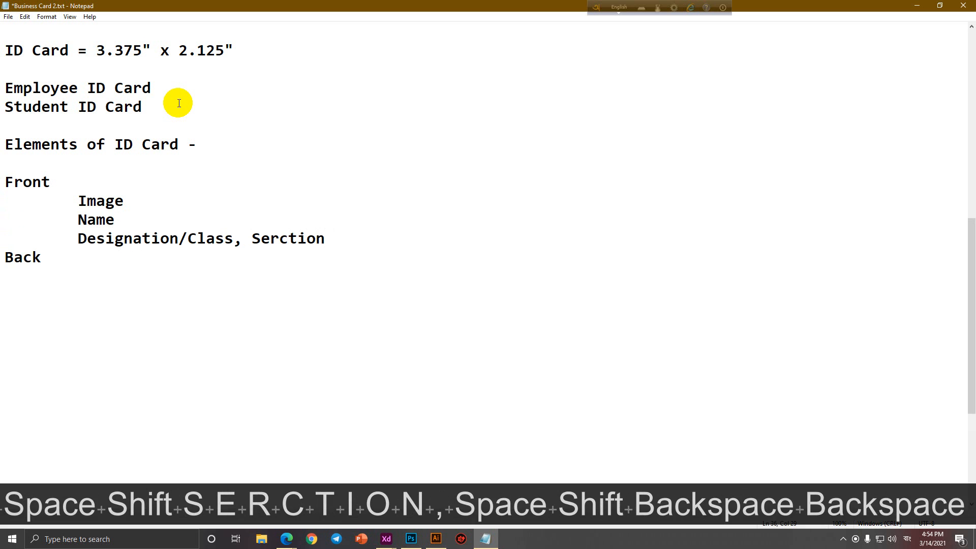
pyautogui.press('Return')
pyautogui.write('IO')
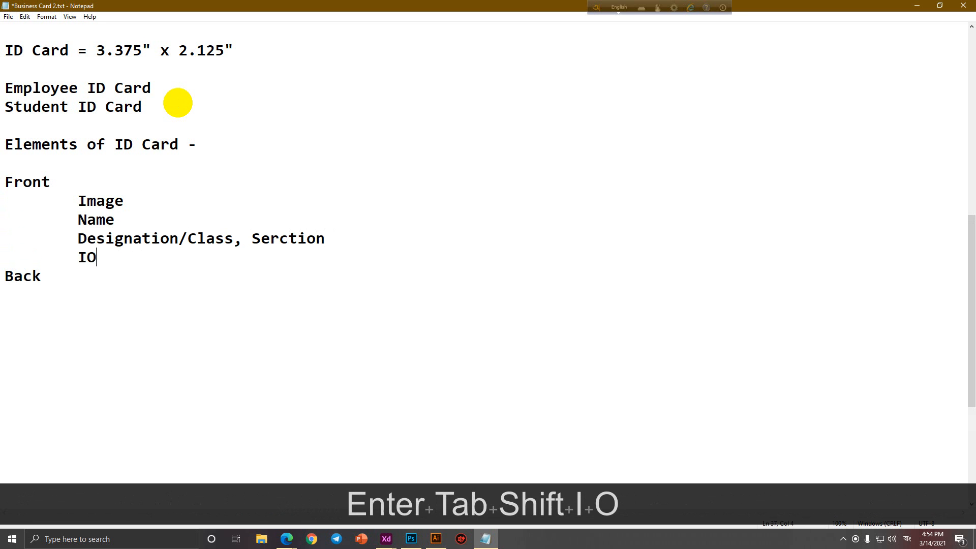
pyautogui.press('BackSpace')
pyautogui.write('D Numb')
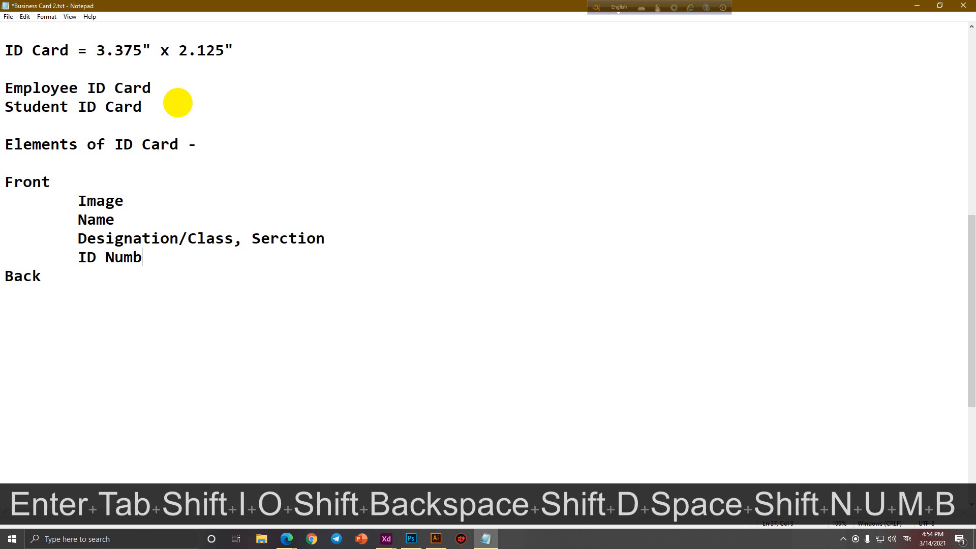
pyautogui.write('er/')
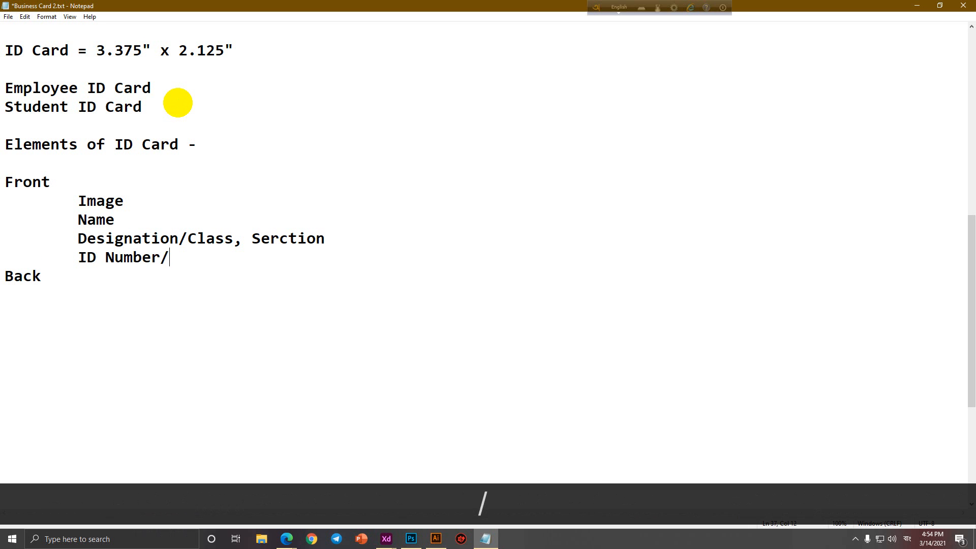
pyautogui.write('Roll Number')
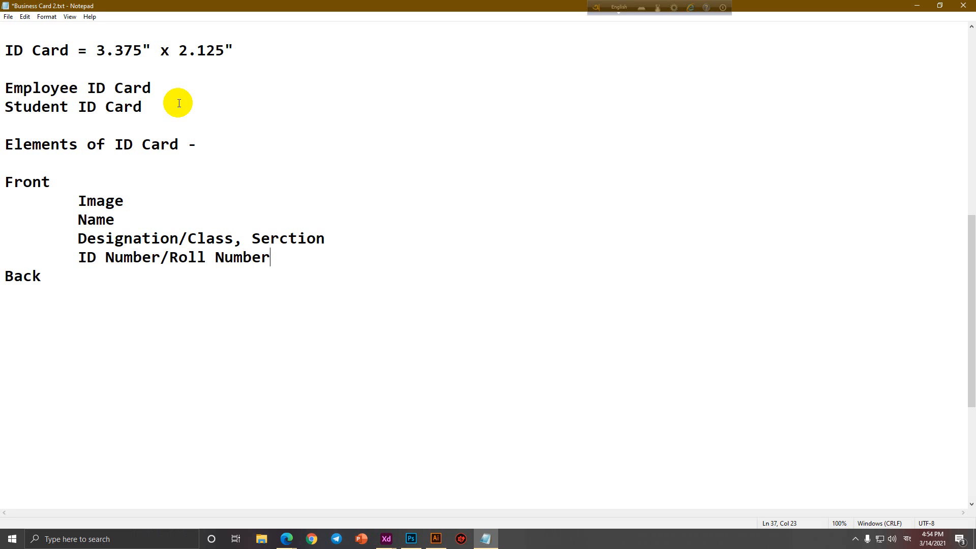
# Correct Serction to Section, drop the blank line below Back, and add a Logo Front item.
pyautogui.click(205, 283)
pyautogui.click(275, 238)
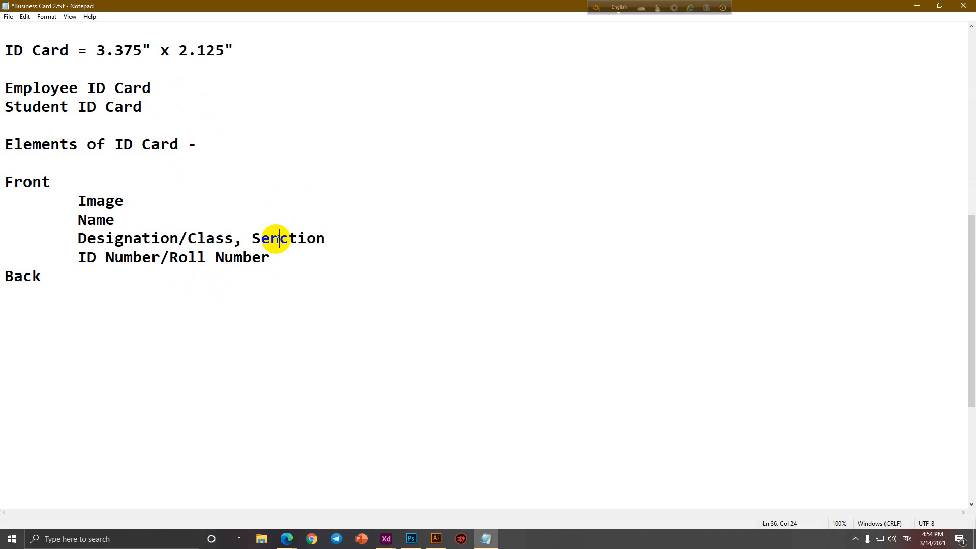
pyautogui.press('BackSpace')
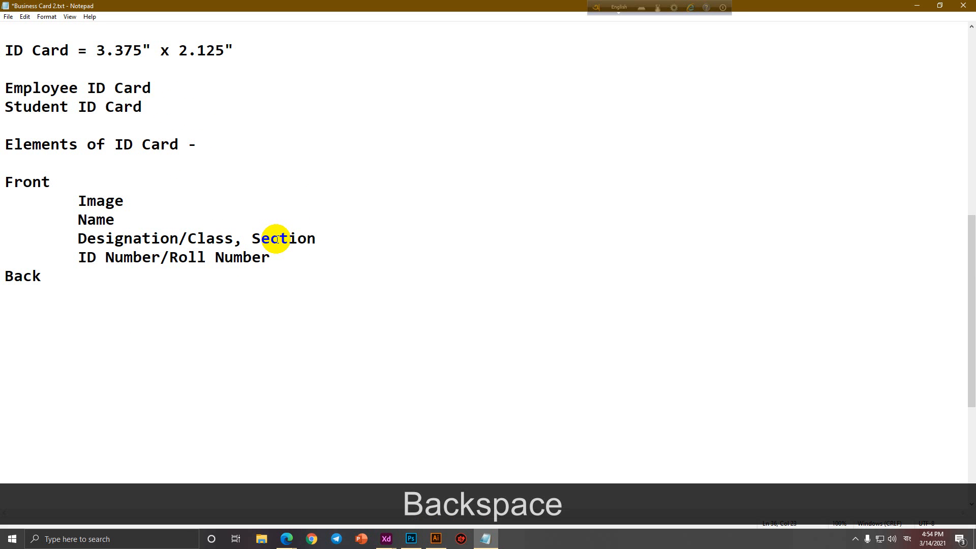
pyautogui.click(74, 318)
pyautogui.press('BackSpace')
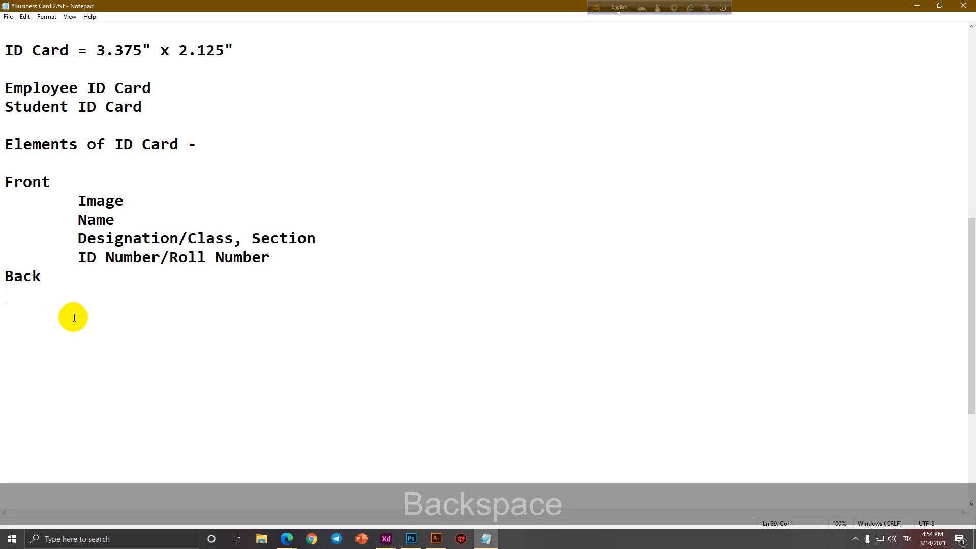
pyautogui.click(272, 257)
pyautogui.press('Return')
pyautogui.press('Tab')
pyautogui.write('Logo')
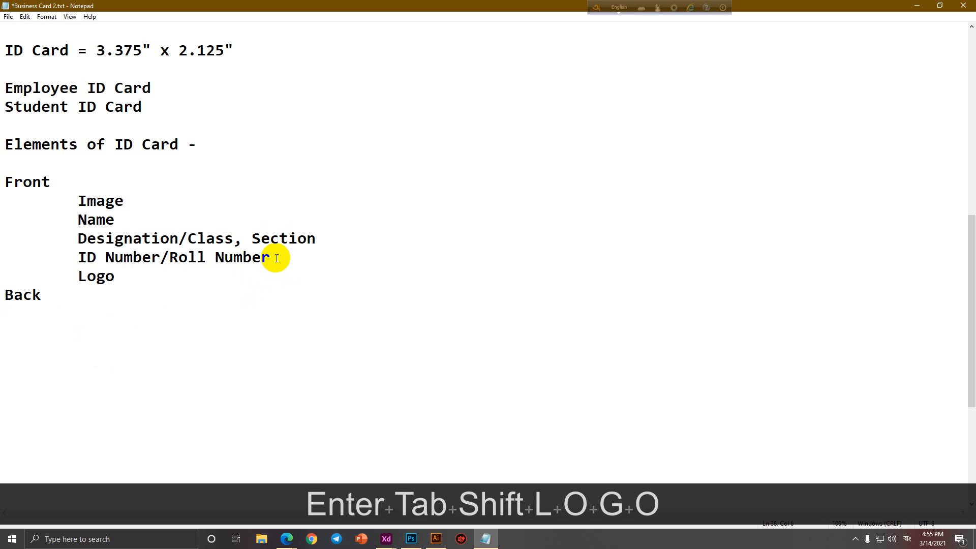
# List Card issue date, Card Validity date and Authorized Signature as indented Back items.
pyautogui.click(160, 326)
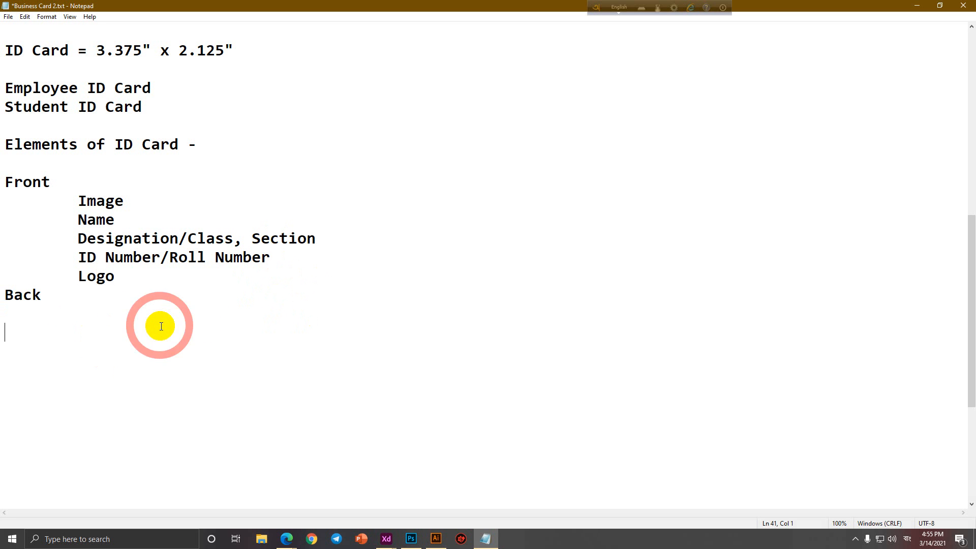
pyautogui.press('BackSpace')
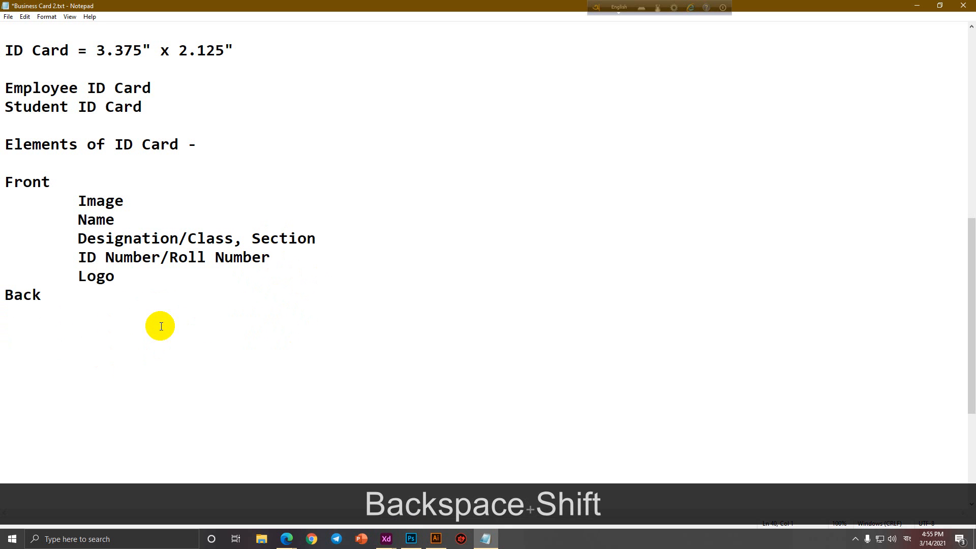
pyautogui.press('Tab')
pyautogui.write('Card is')
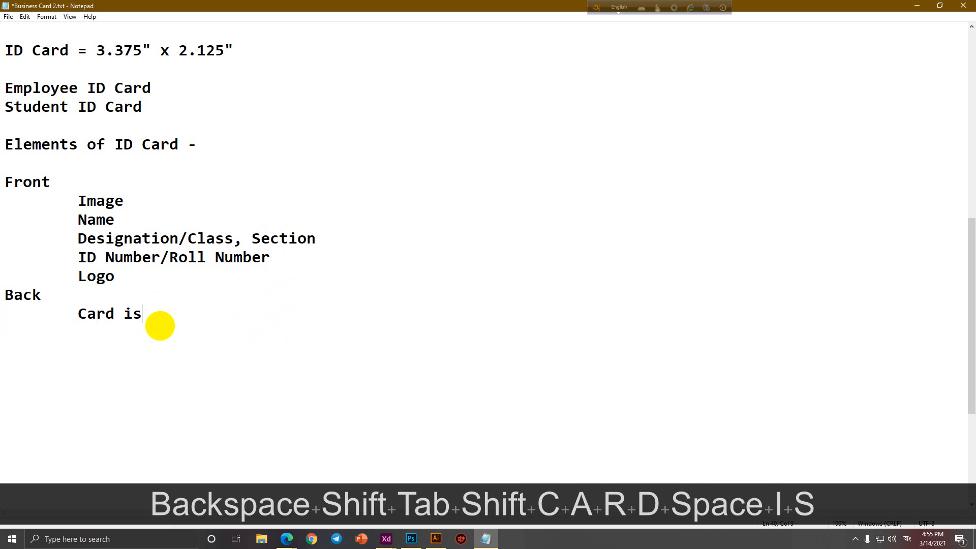
pyautogui.write('sue date')
pyautogui.press('Return')
pyautogui.press('Tab')
pyautogui.write('ca')
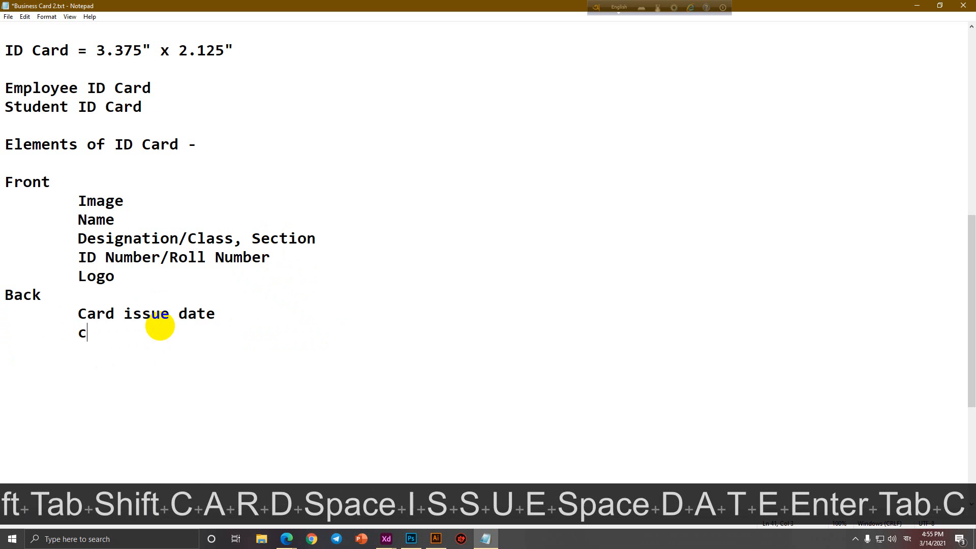
pyautogui.press('BackSpace')
pyautogui.press('BackSpace')
pyautogui.write('Card Val')
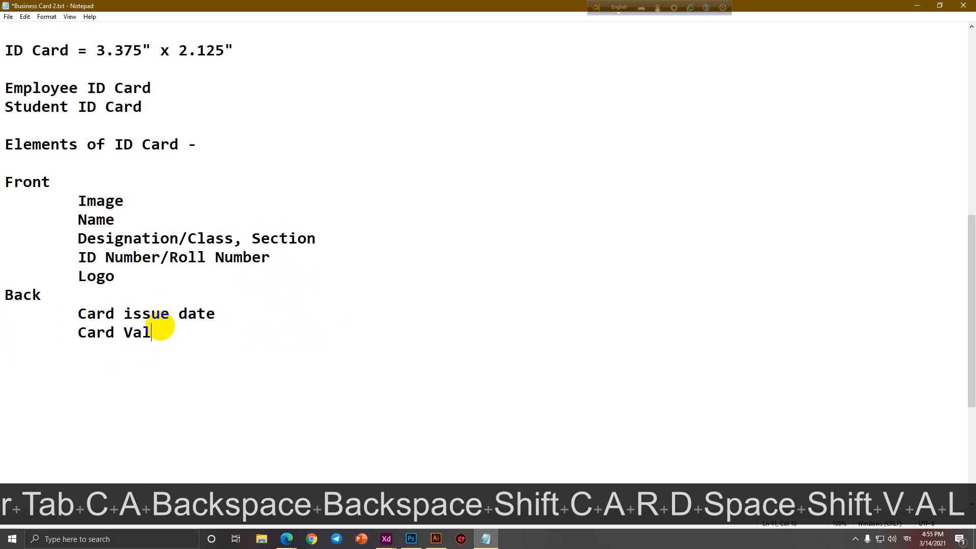
pyautogui.write('idity date')
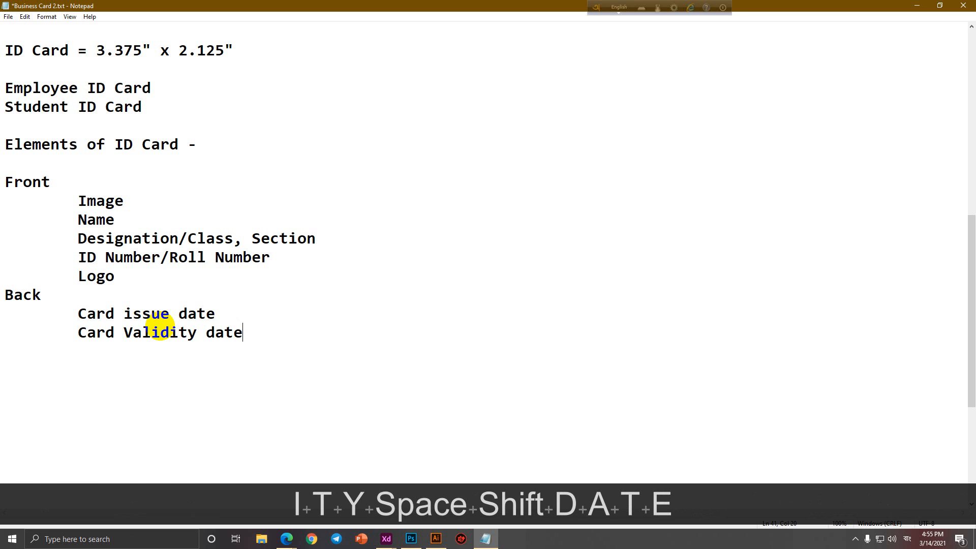
pyautogui.press('Return')
pyautogui.press('Tab')
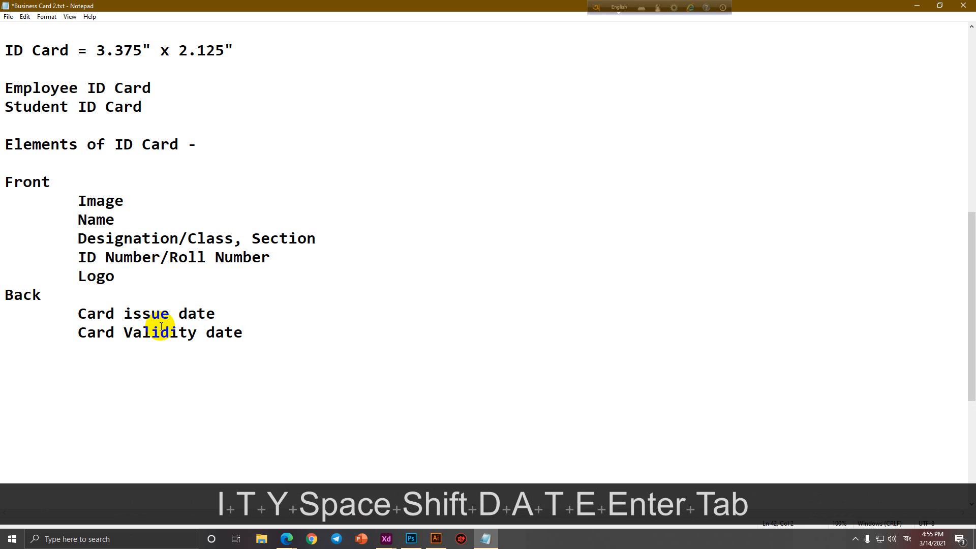
pyautogui.write('Authorized ')
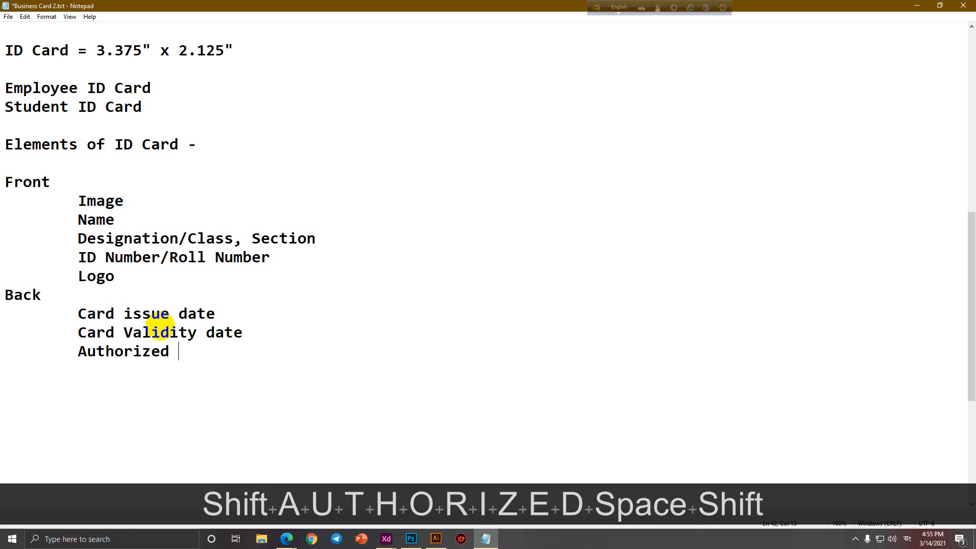
pyautogui.write('Signature')
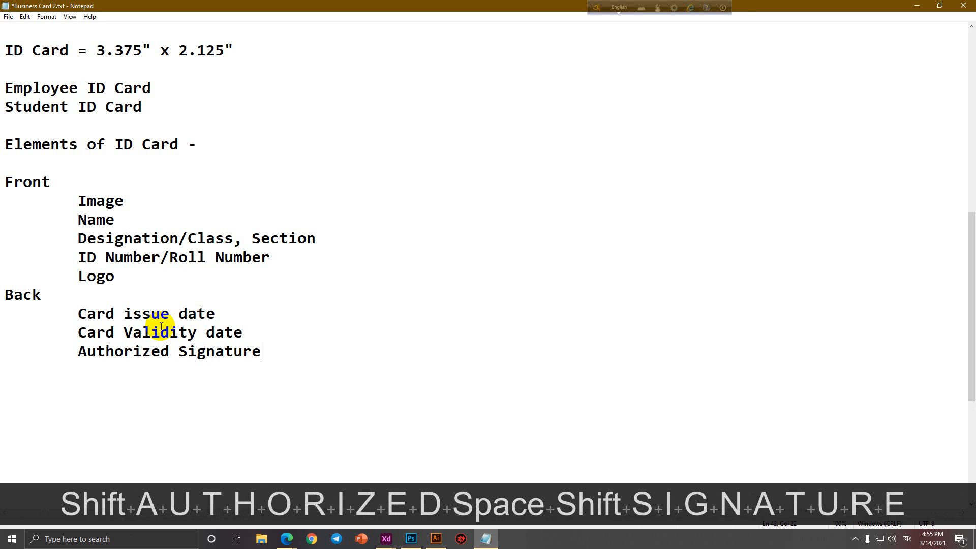
# Add the Back line 'If you found, Return it = Address'.
pyautogui.press('Return')
pyautogui.press('Tab')
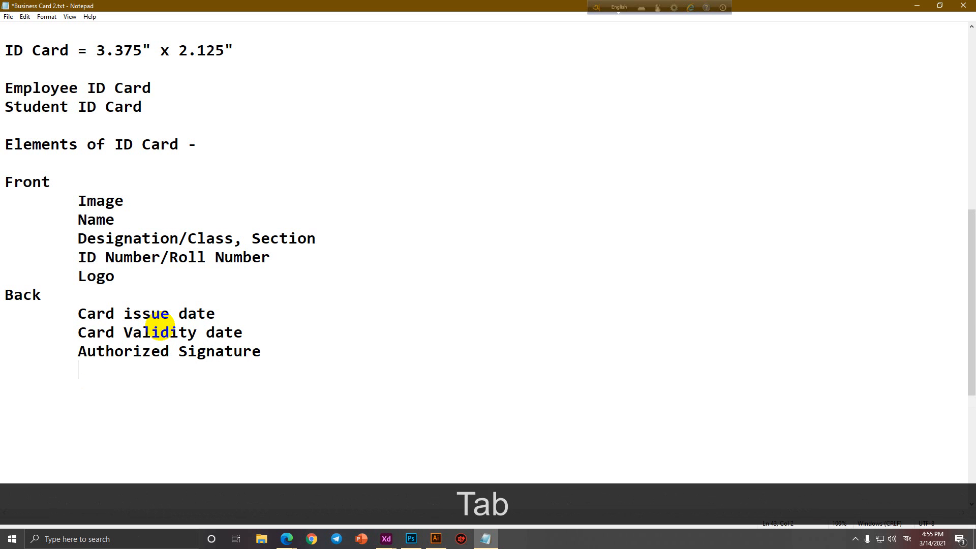
pyautogui.write('Return')
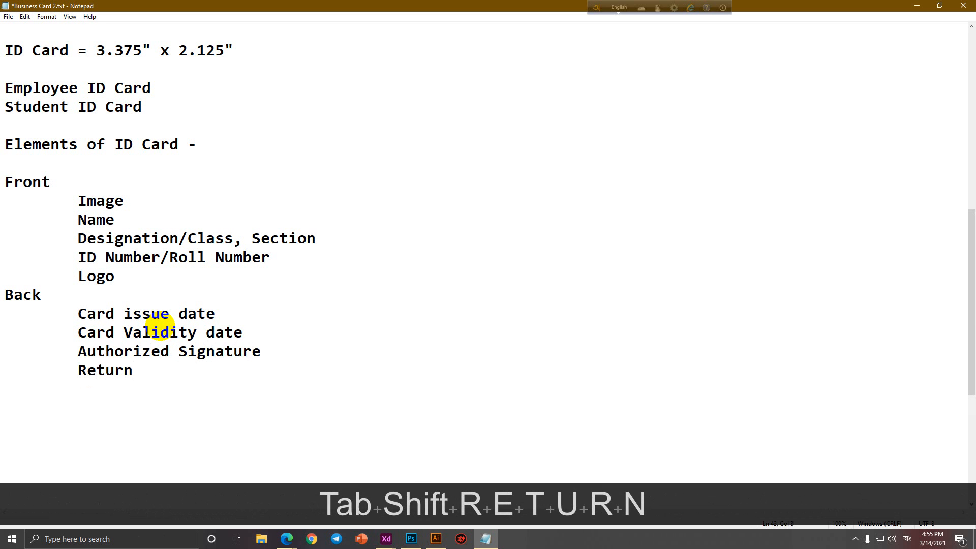
pyautogui.write(' it')
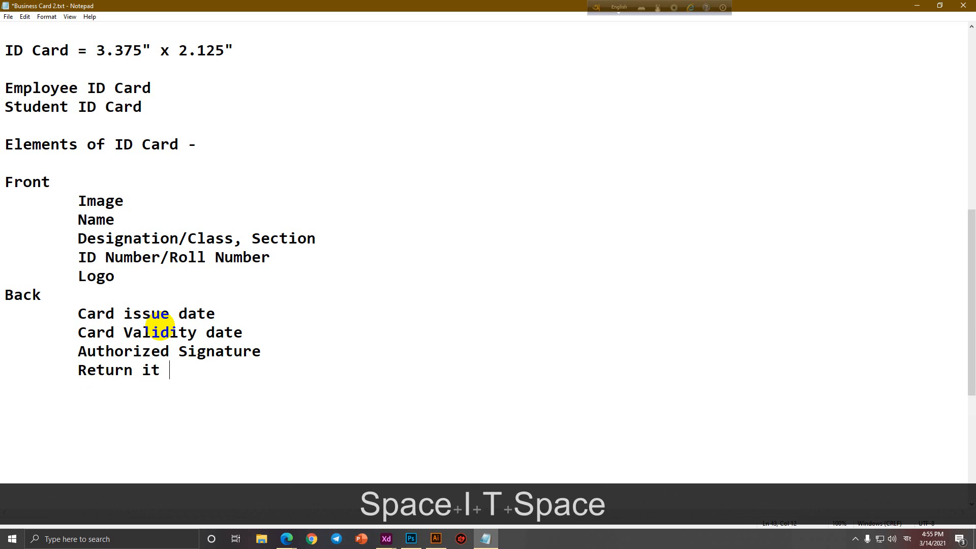
pyautogui.press('BackSpace')
pyautogui.press('BackSpace')
pyautogui.press('BackSpace')
pyautogui.press('BackSpace')
pyautogui.press('Left')
pyautogui.press('Left')
pyautogui.press('Left')
pyautogui.press('Left')
pyautogui.press('Left')
pyautogui.press('Left')
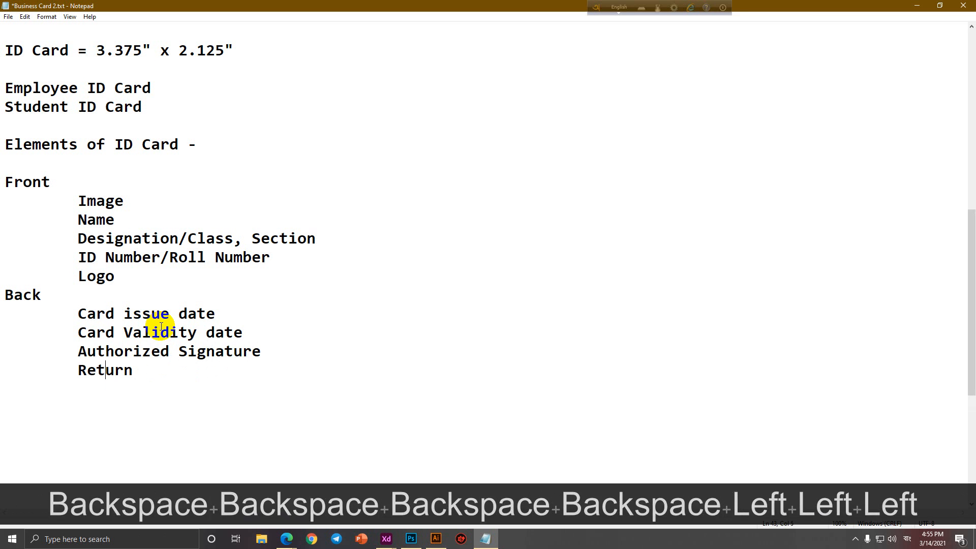
pyautogui.write('If you fou')
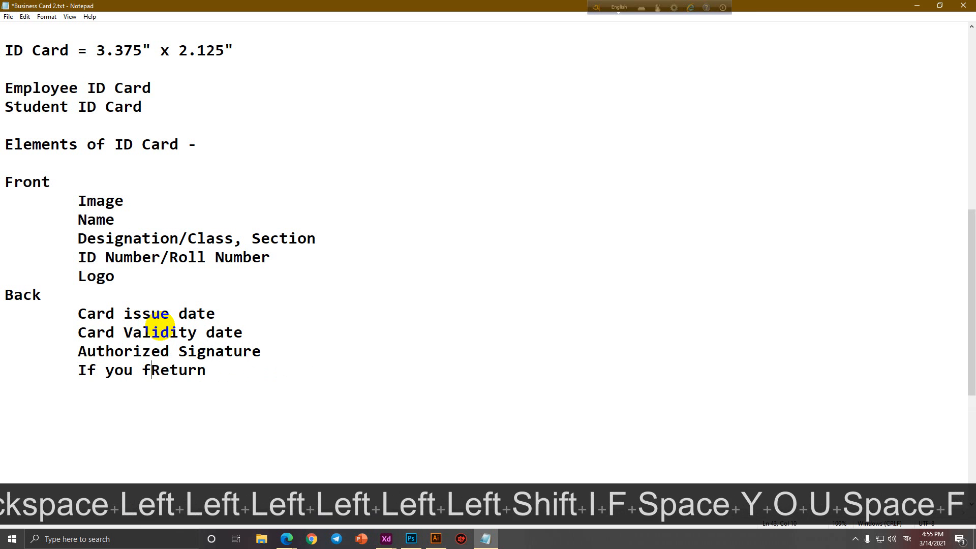
pyautogui.write('nd,')
pyautogui.press('Right')
pyautogui.press('Right')
pyautogui.press('Right')
pyautogui.press('Right')
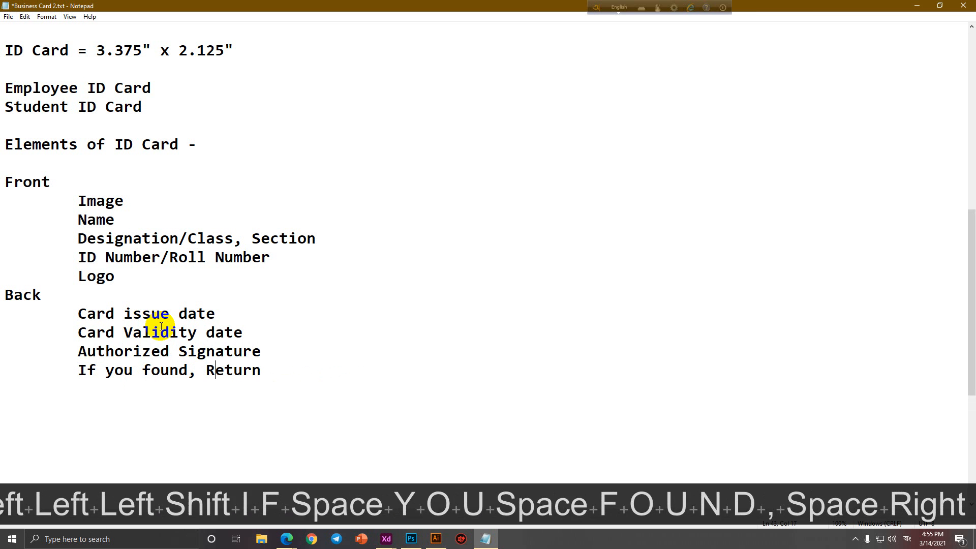
pyautogui.press('Right')
pyautogui.press('Right')
pyautogui.write('it ')
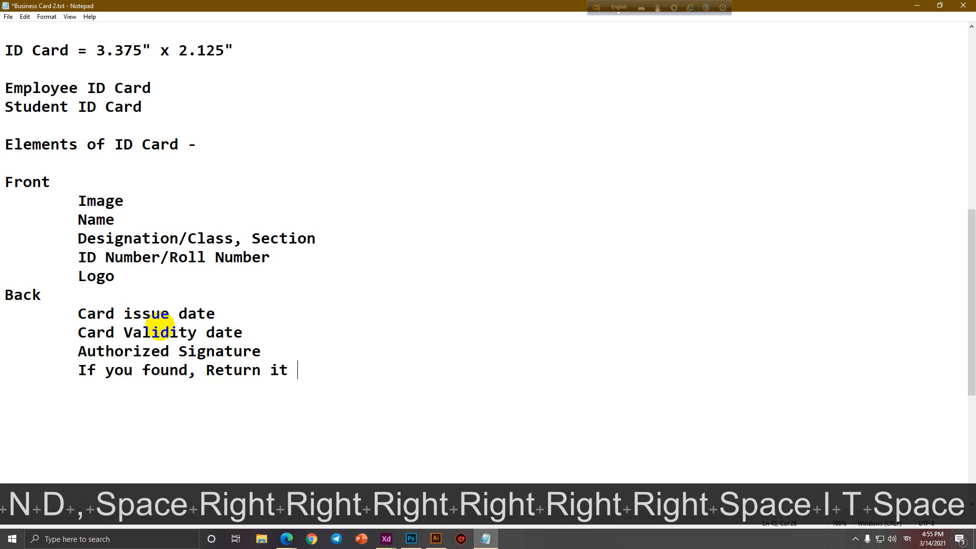
pyautogui.write('= Address')
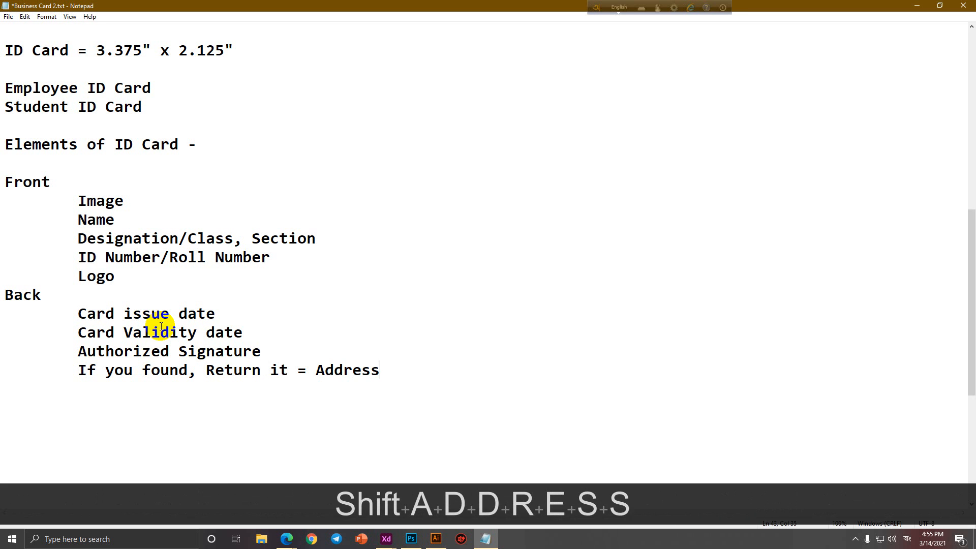
# Add Logo and Bar code entries at the end of the Back list.
pyautogui.press('Return')
pyautogui.press('Tab')
pyautogui.write('Logo')
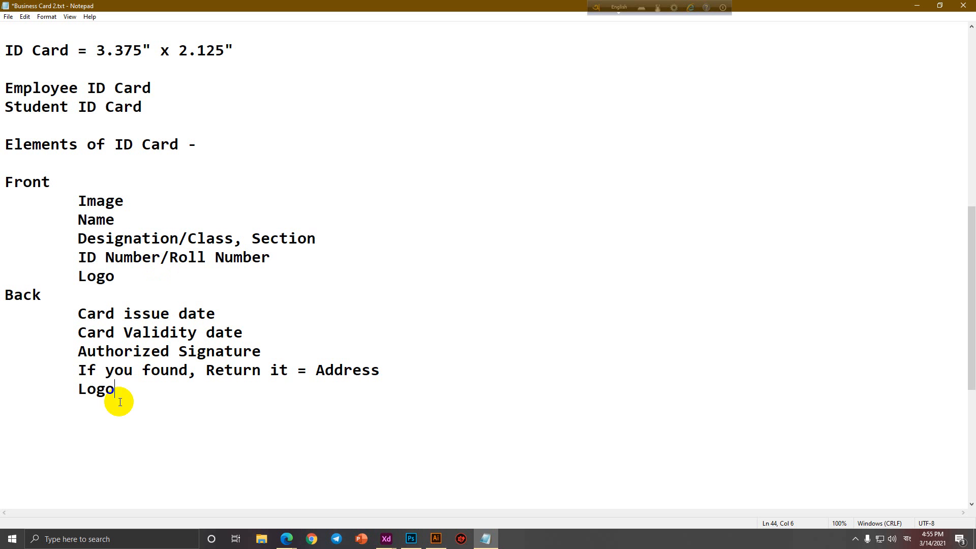
pyautogui.press('Return')
pyautogui.press('Tab')
pyautogui.write('Bar code')
pyautogui.click(117, 408)
# Bring back the browser on its Facebook group tab, briefly minimizing and restoring it.
pyautogui.write('C')
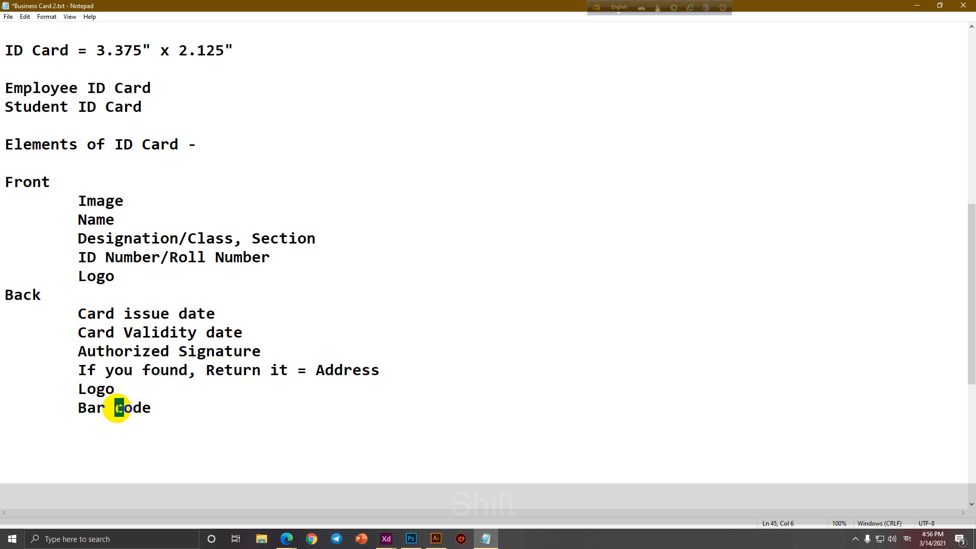
pyautogui.moveTo(285, 543)
pyautogui.click(252, 496)
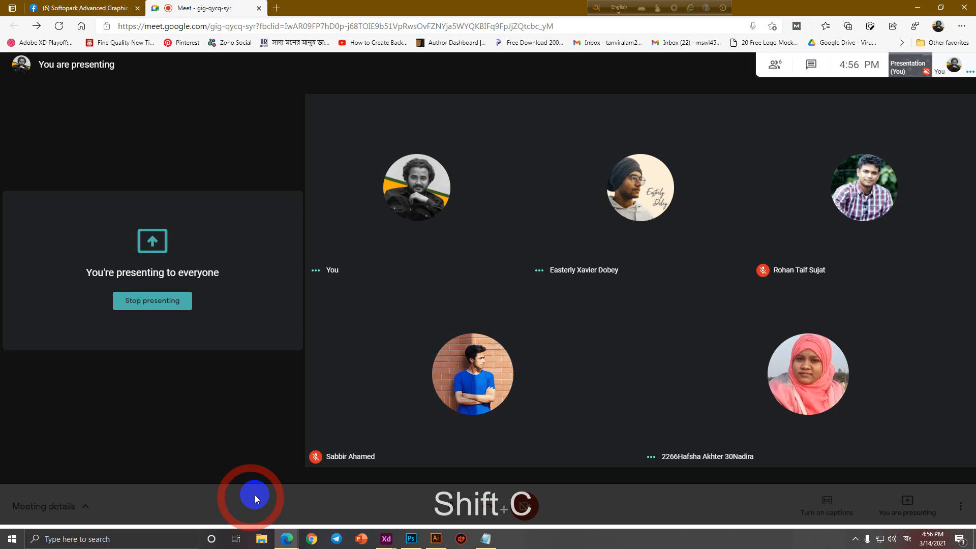
pyautogui.click(84, 8)
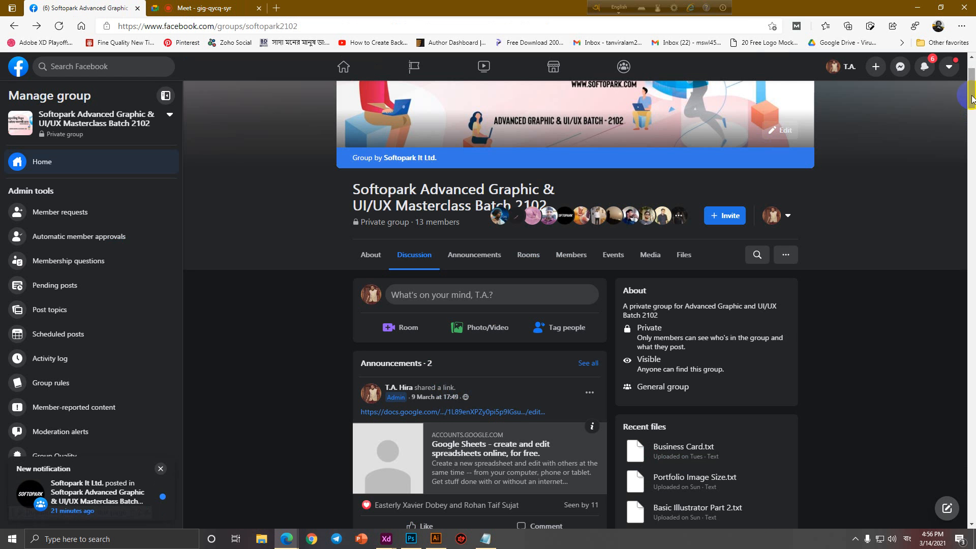
pyautogui.click(918, 8)
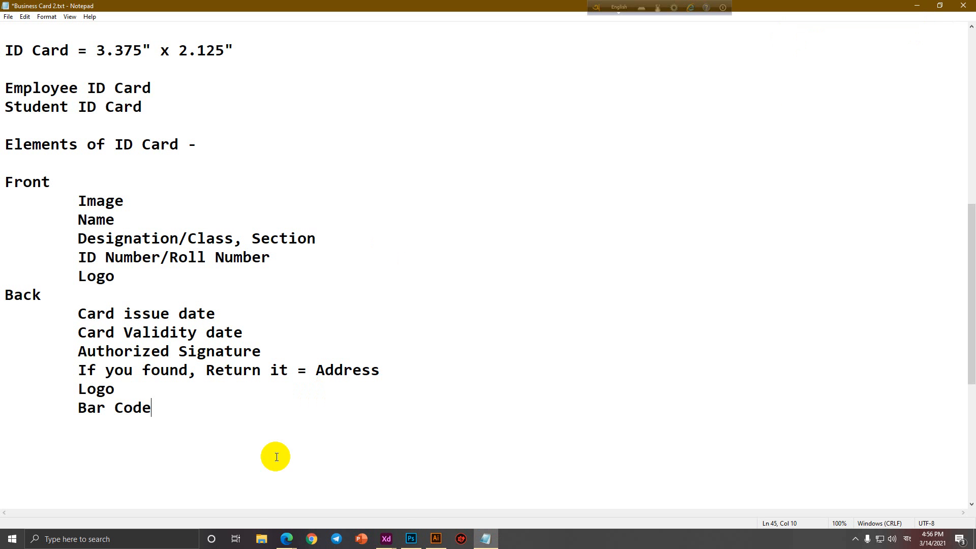
pyautogui.moveTo(286, 539)
pyautogui.click(218, 492)
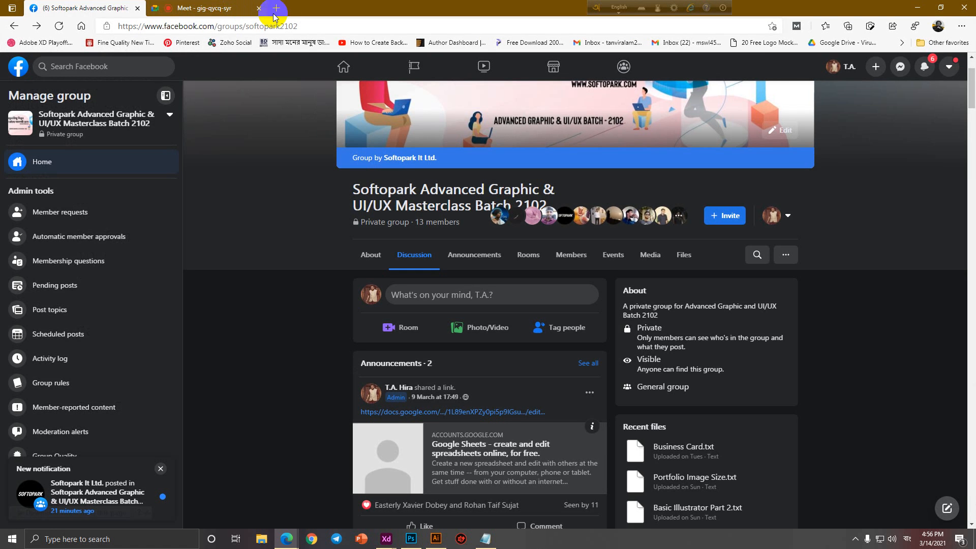
# In a new tab, search Google for 'QR CODE', then for 'bar code'.
pyautogui.click(279, 8)
pyautogui.write('QR CODE')
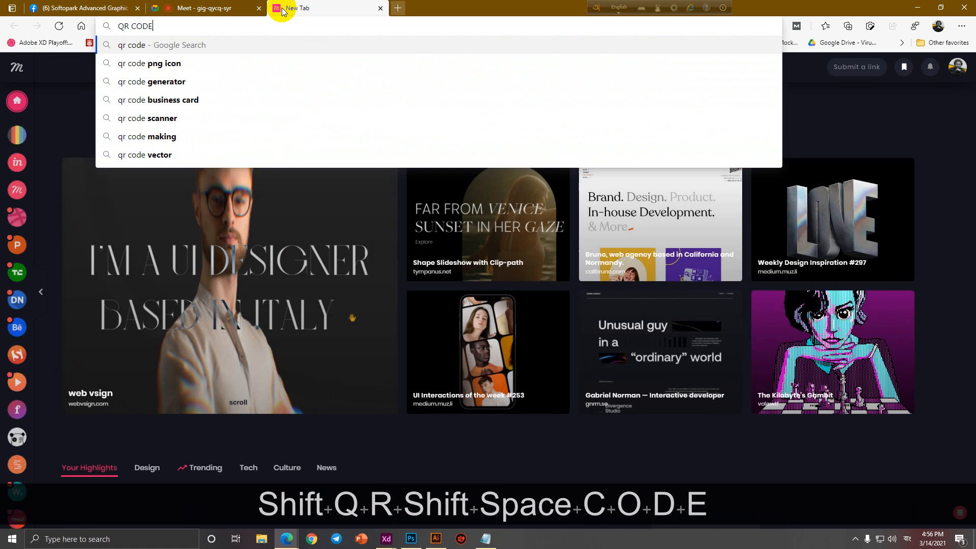
pyautogui.press('Return')
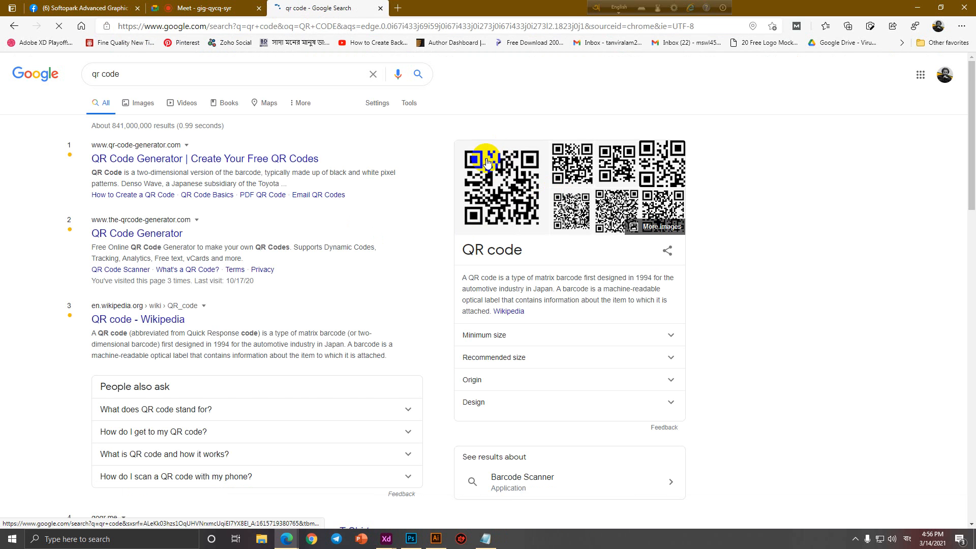
pyautogui.doubleClick(88, 75)
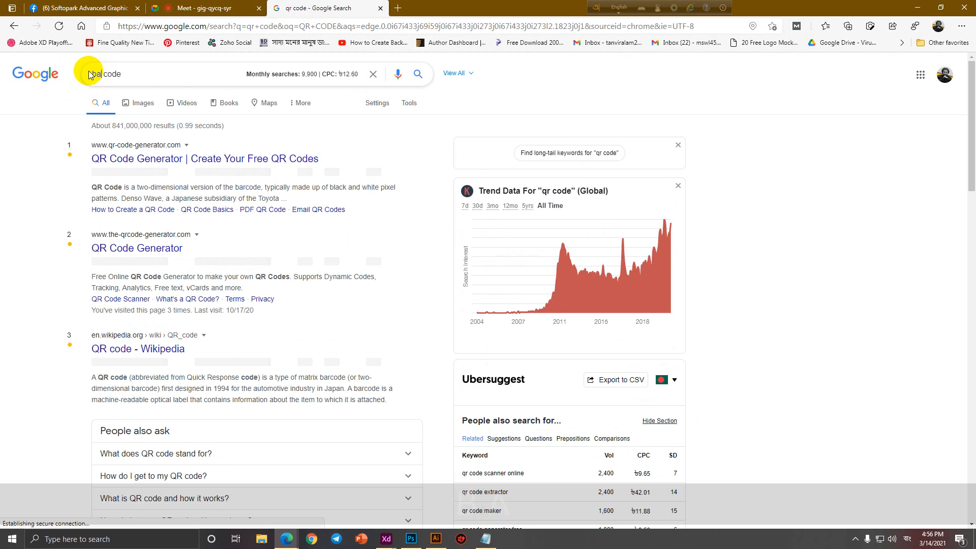
pyautogui.write('bar')
pyautogui.press('Return')
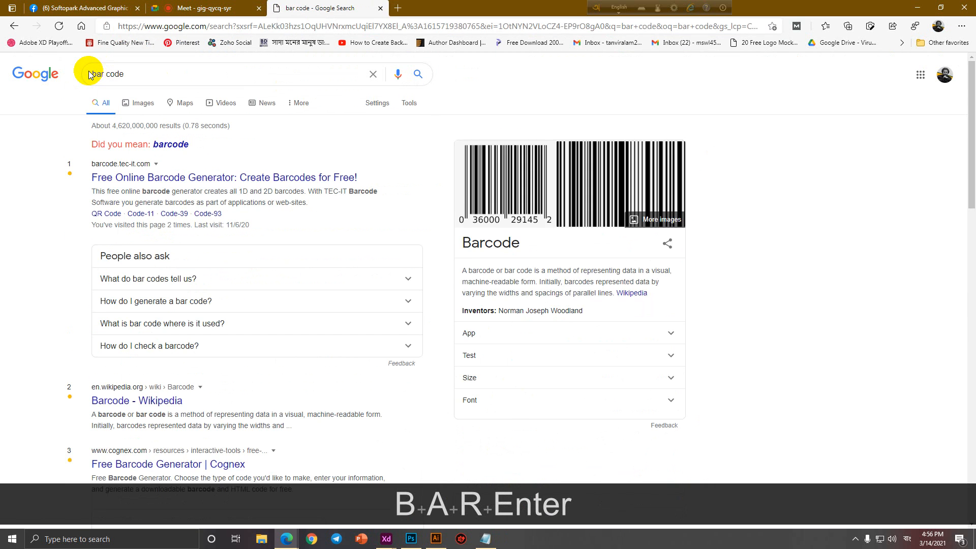
# View image results for barcode, then close that tab and minimize the browser.
pyautogui.click(183, 144)
pyautogui.click(146, 105)
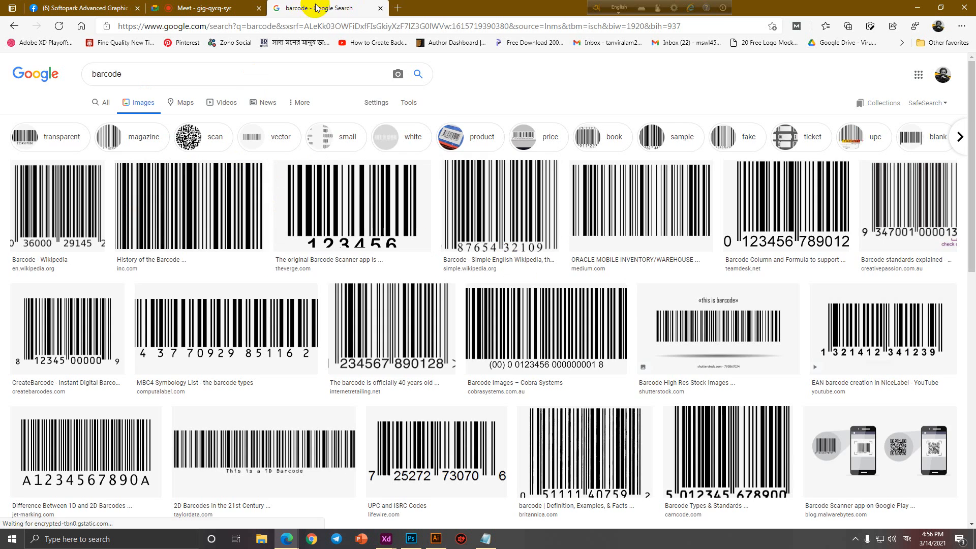
pyautogui.middleClick(315, 8)
pyautogui.click(912, 8)
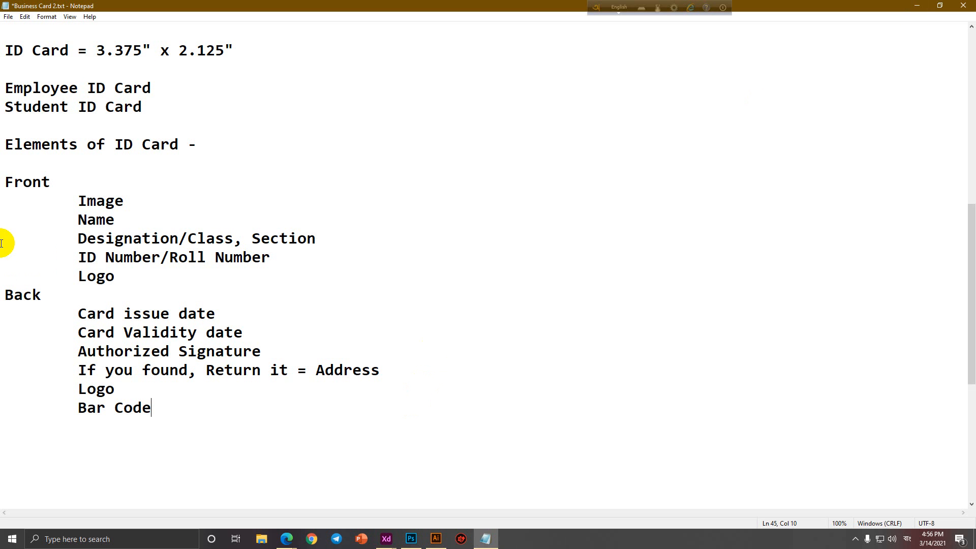
# Place the cursor at the end of the Bar Code line and start a new line below it.
pyautogui.moveTo(79, 407); pyautogui.dragTo(152, 411)
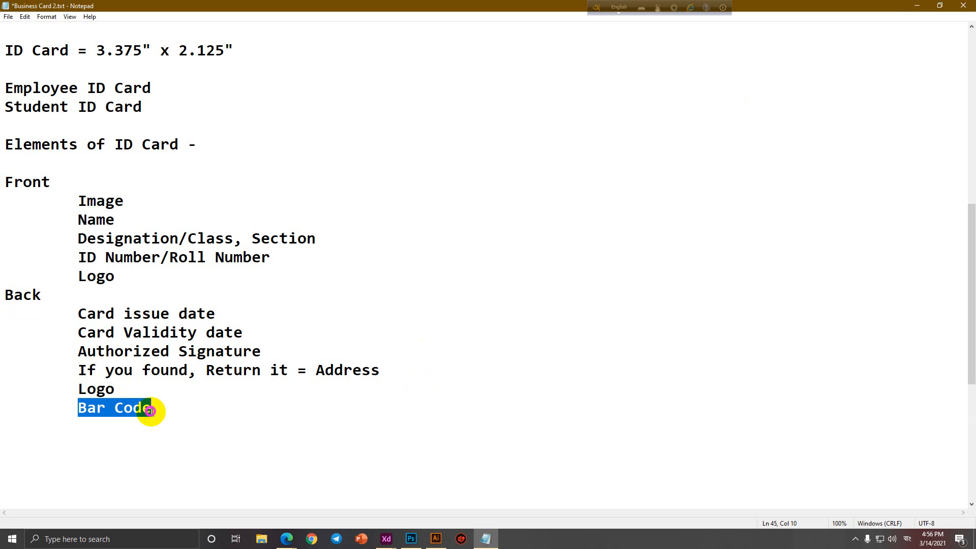
pyautogui.click(152, 412)
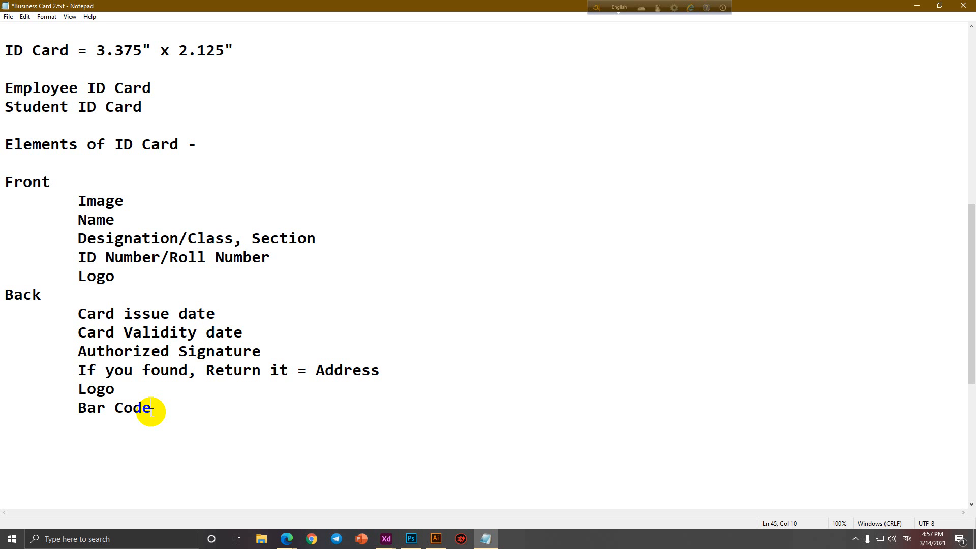
pyautogui.moveTo(191, 410); pyautogui.dragTo(5, 411)
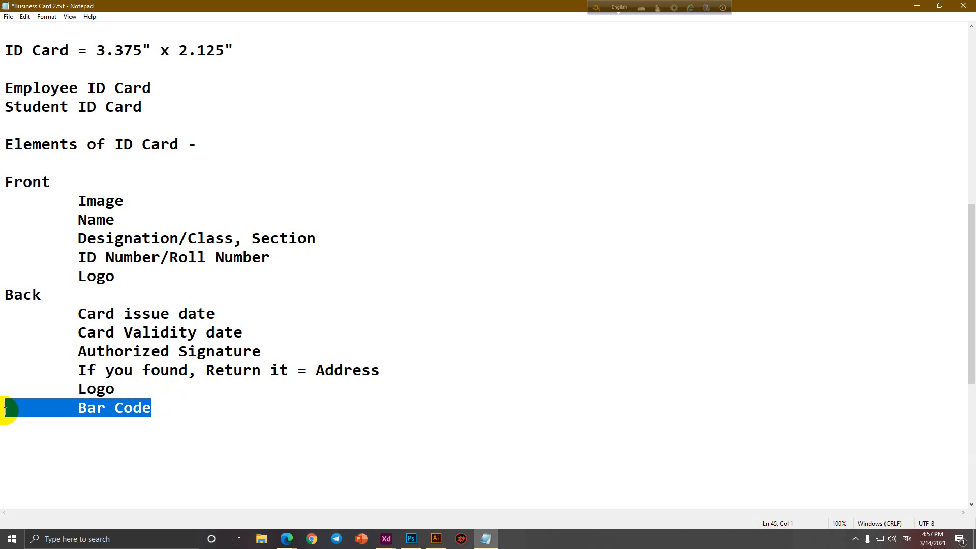
pyautogui.click(148, 281)
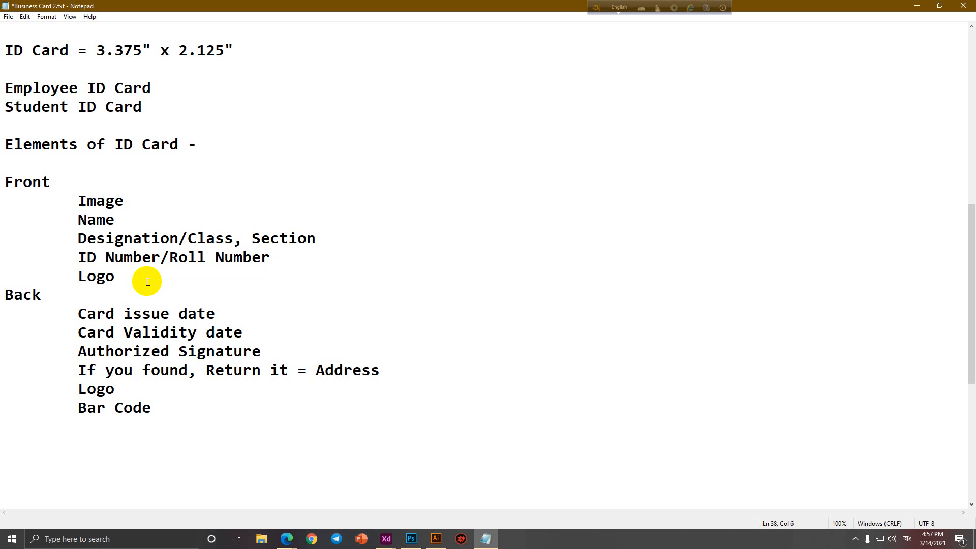
pyautogui.click(216, 412)
pyautogui.press('Return')
pyautogui.press('Return')
# Type an unindented 'Optional' heading with indented Blood Group, Phone Number and Email entries.
pyautogui.press('BackSpace')
pyautogui.write('O')
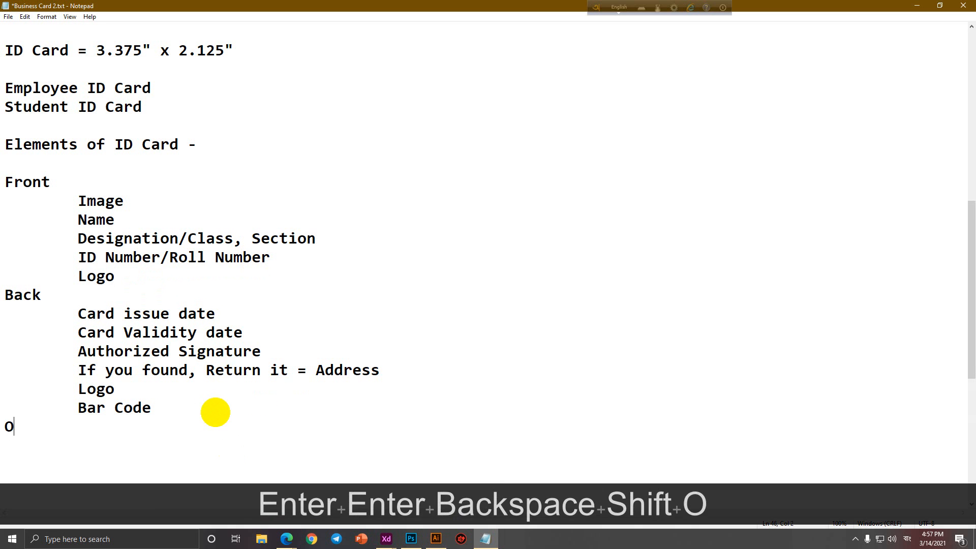
pyautogui.write('ptional')
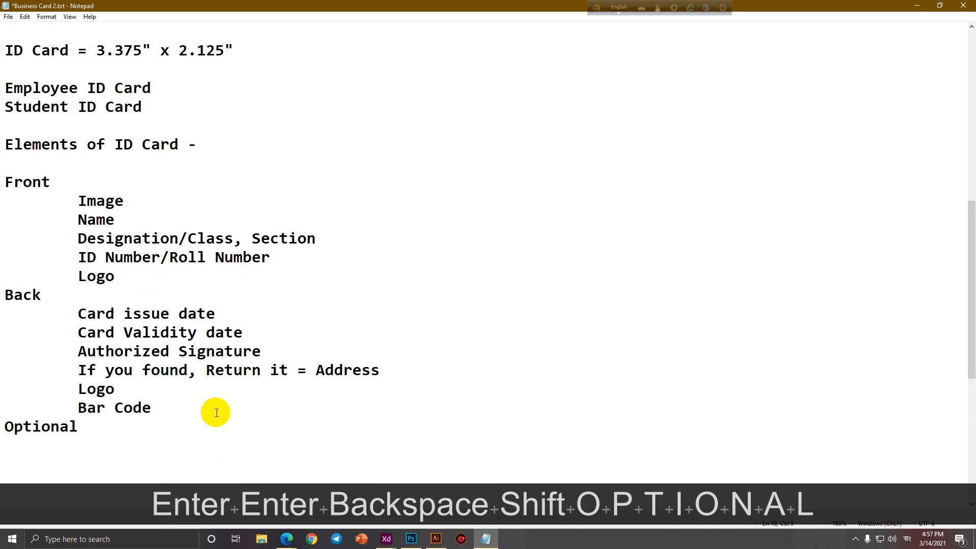
pyautogui.press('Return')
pyautogui.press('Tab')
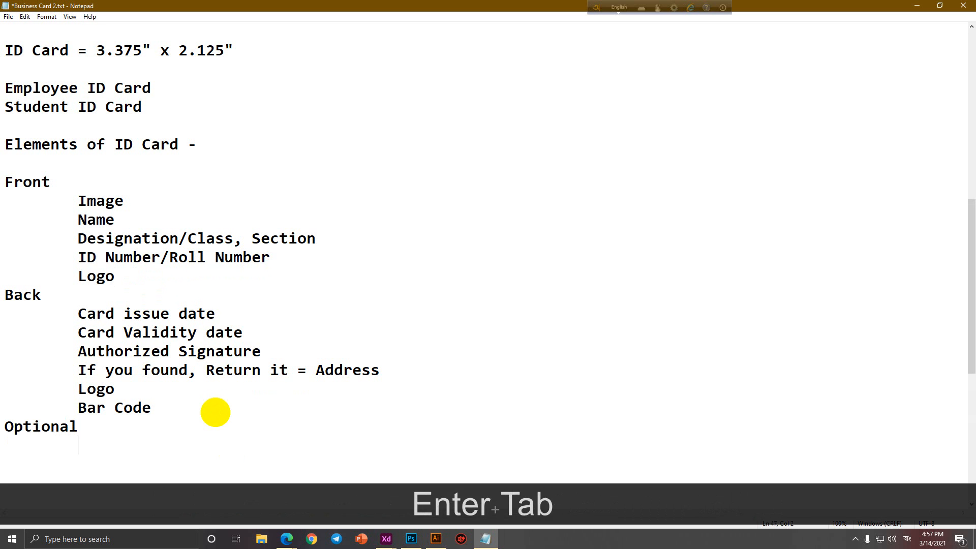
pyautogui.write('Blood Group')
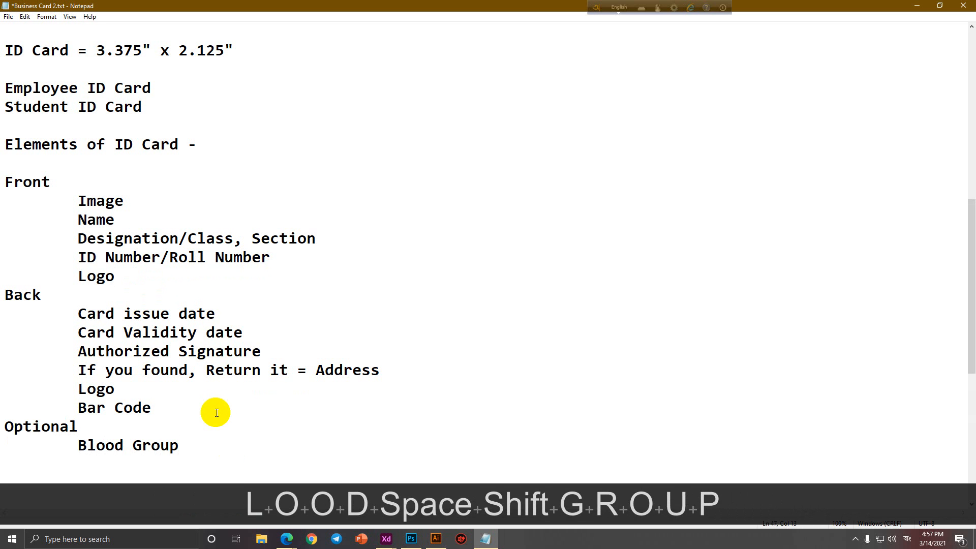
pyautogui.press('Return')
pyautogui.press('Tab')
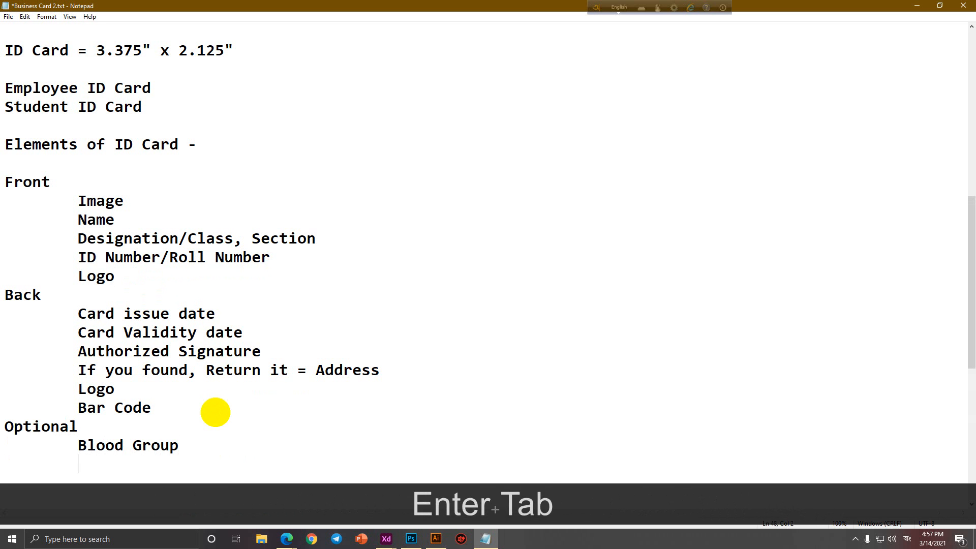
pyautogui.write('Phone Number')
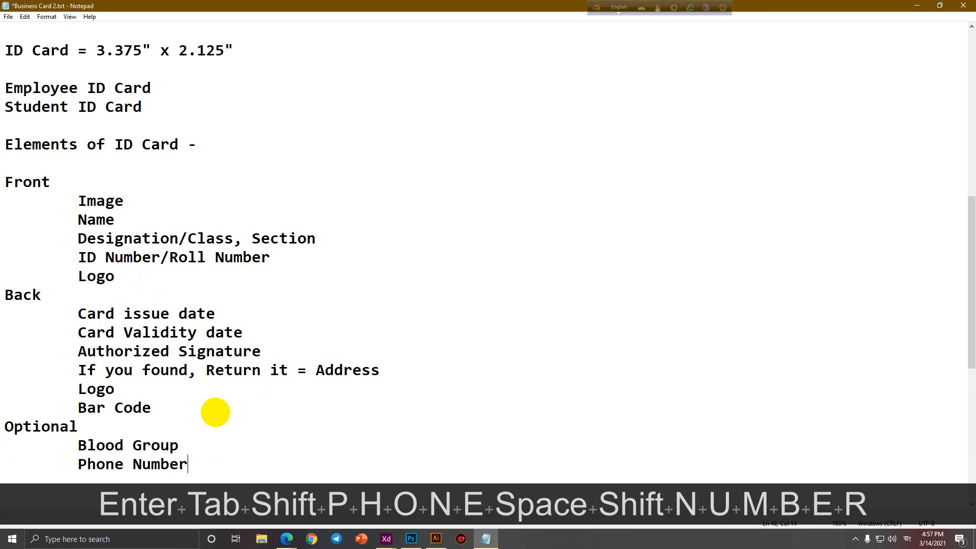
pyautogui.press('Return')
pyautogui.press('Tab')
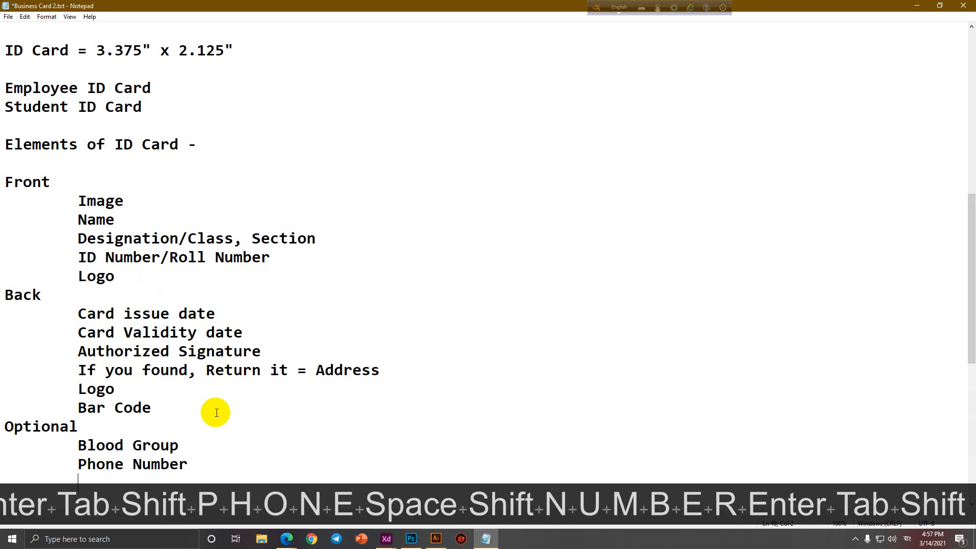
pyautogui.write('Email')
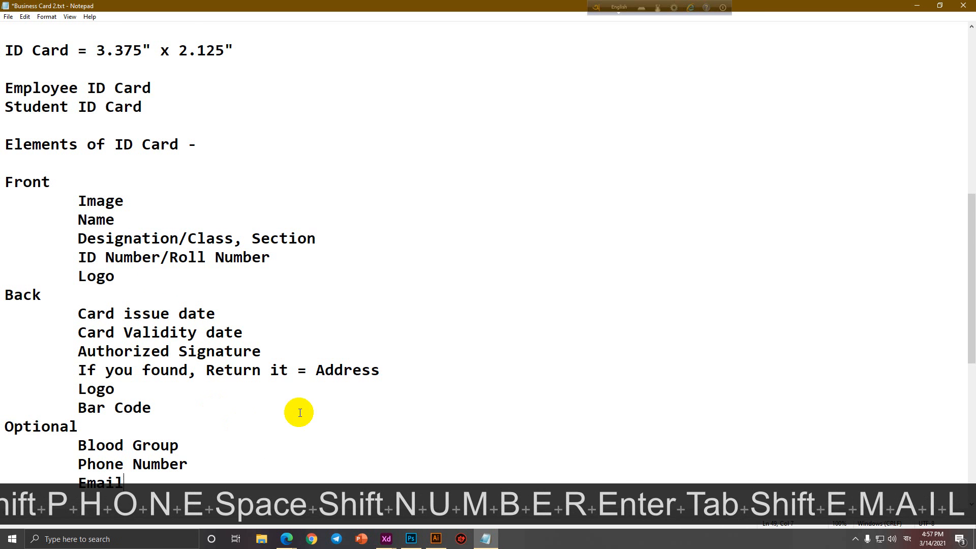
# Delete the Phone Number and Email lines, leaving only Blood Group under Optional.
pyautogui.scroll(-2, 300, 409)
pyautogui.moveTo(141, 366); pyautogui.dragTo(57, 355)
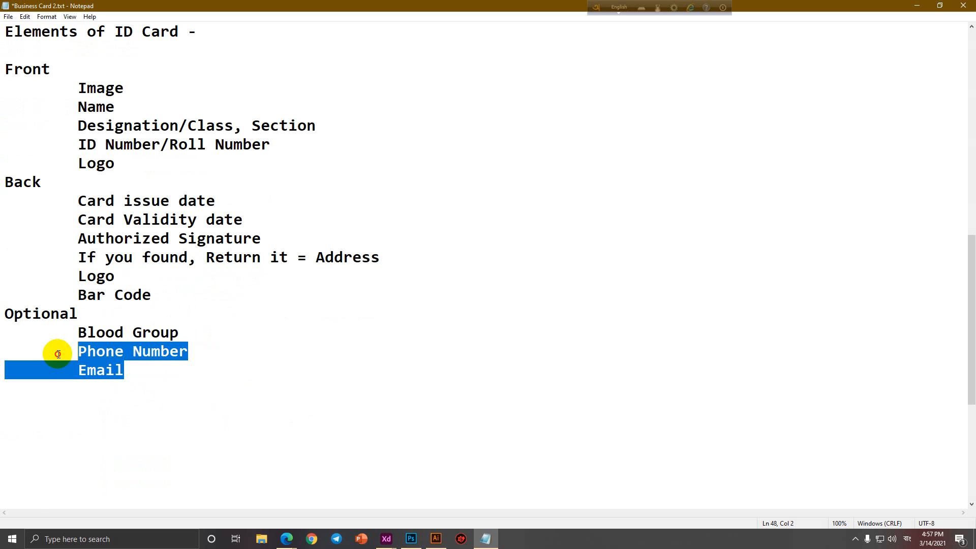
pyautogui.click(164, 370)
pyautogui.moveTo(163, 370); pyautogui.dragTo(2, 348)
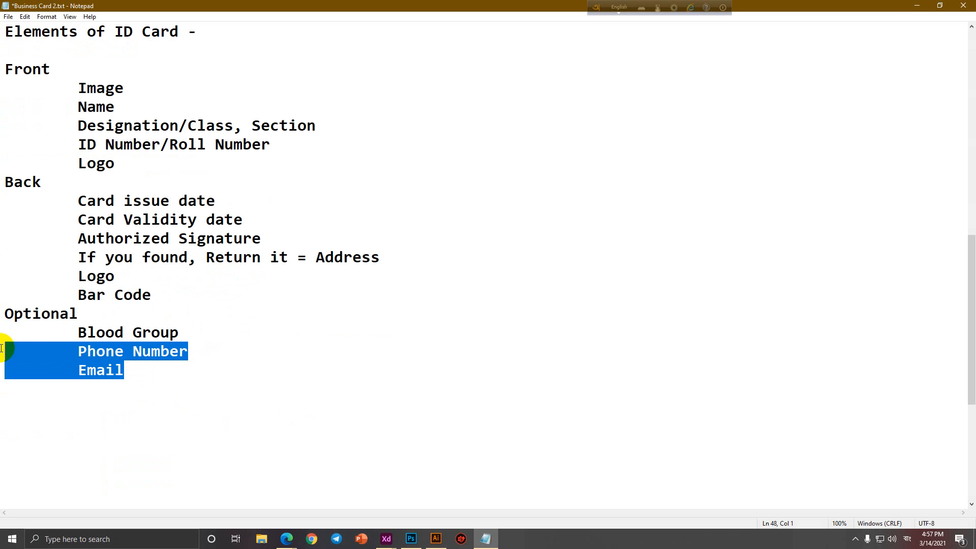
pyautogui.press('BackSpace')
pyautogui.press('BackSpace')
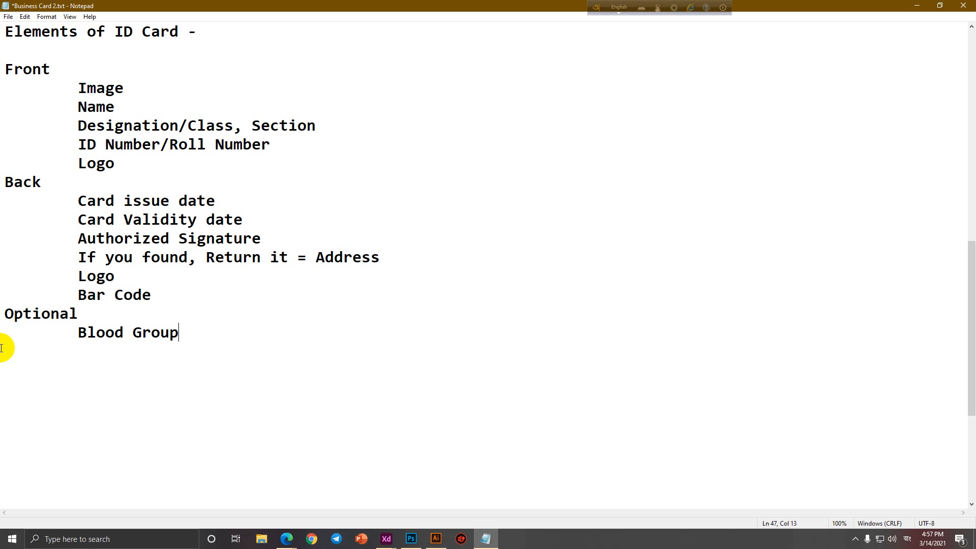
# Copy the Front-to-Blood Group element list and close the old business card in Illustrator.
pyautogui.moveTo(250, 368); pyautogui.dragTo(1, 73)
pyautogui.hotkey('ctrl', 'c')
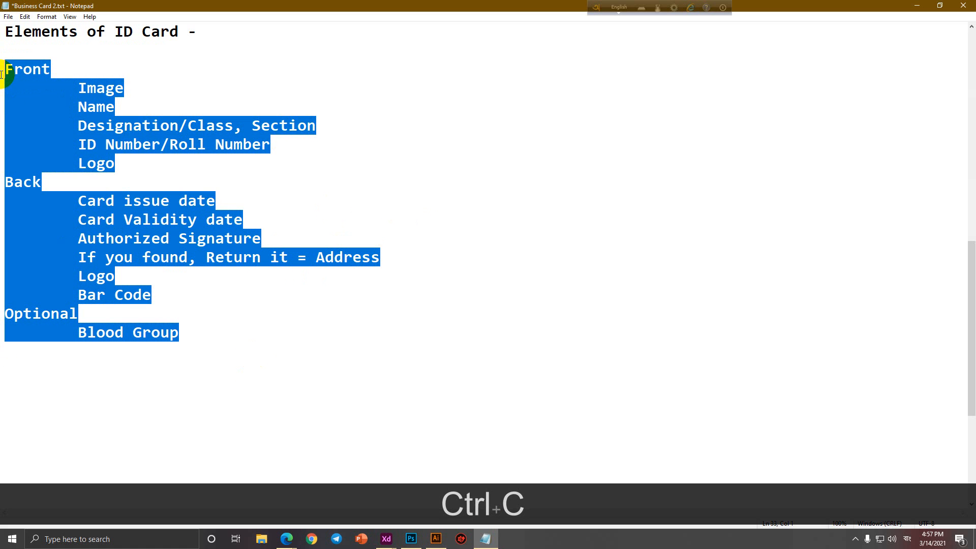
pyautogui.click(436, 538)
pyautogui.keyDown('ctrl'); pyautogui.keyDown('alt'); pyautogui.click(512, 422); pyautogui.keyUp('alt'); pyautogui.keyUp('ctrl')
pyautogui.keyDown('ctrl'); pyautogui.keyDown('alt'); pyautogui.click(528, 421); pyautogui.keyUp('alt'); pyautogui.keyUp('ctrl')
pyautogui.moveTo(559, 414); pyautogui.dragTo(466, 271)
pyautogui.click(119, 43)
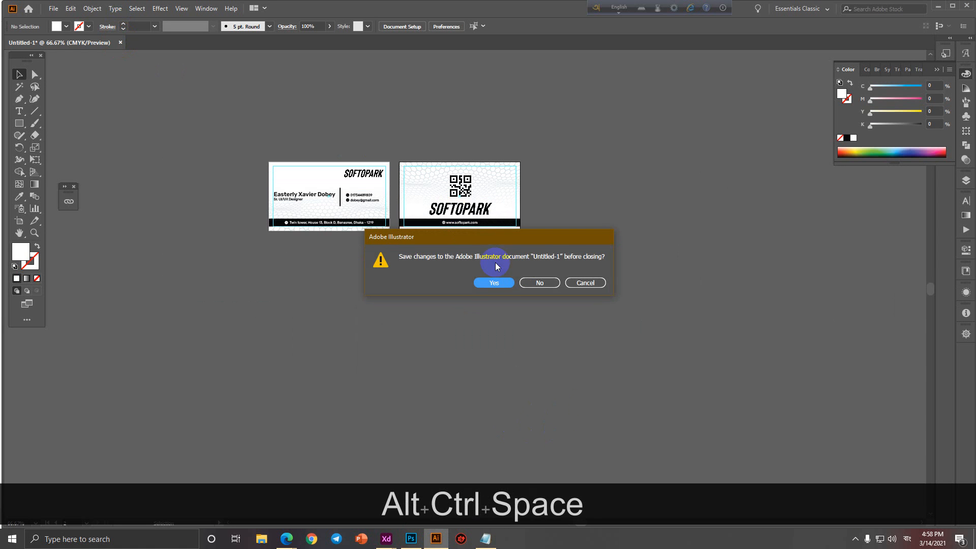
# Close the old business card without saving and start a new blank document.
pyautogui.click(539, 283)
pyautogui.click(54, 10)
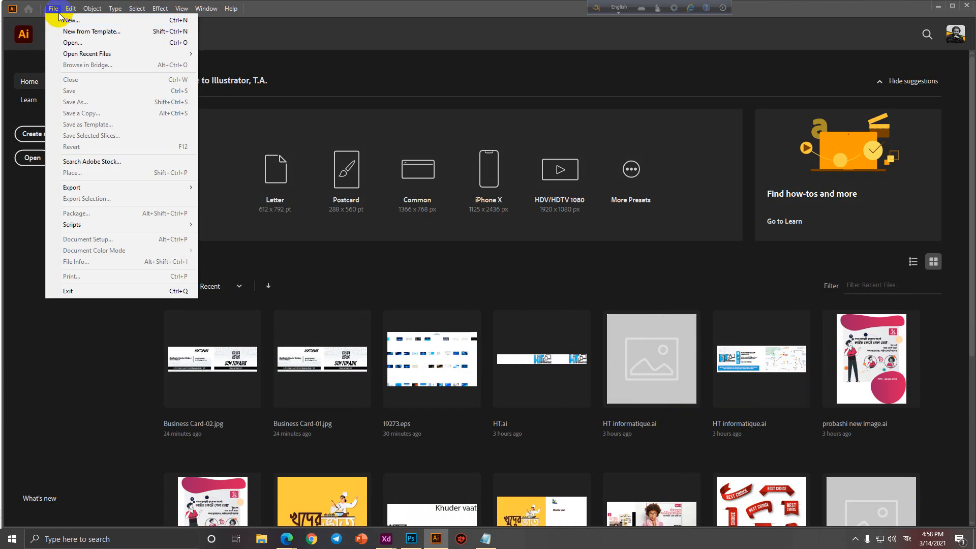
pyautogui.click(59, 28)
pyautogui.click(904, 6)
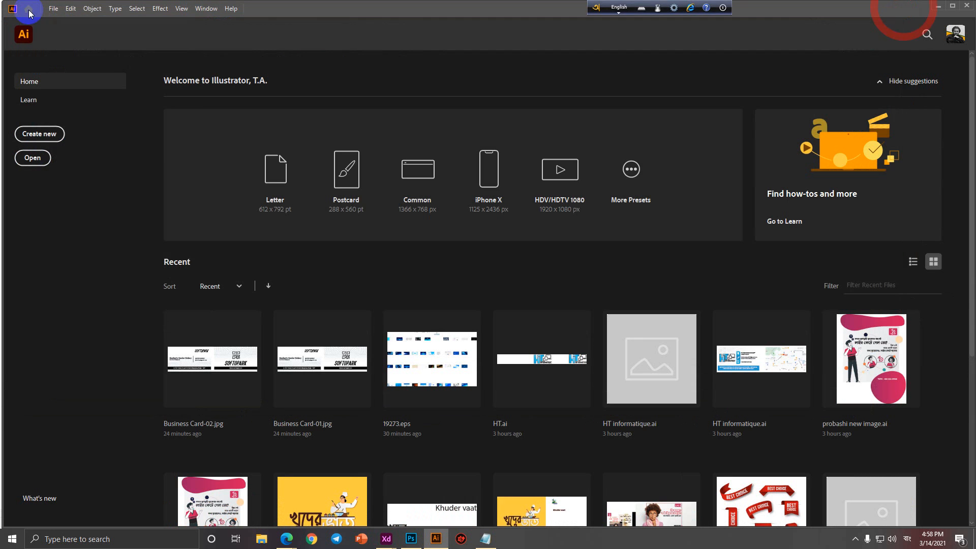
pyautogui.click(53, 9)
pyautogui.click(60, 11)
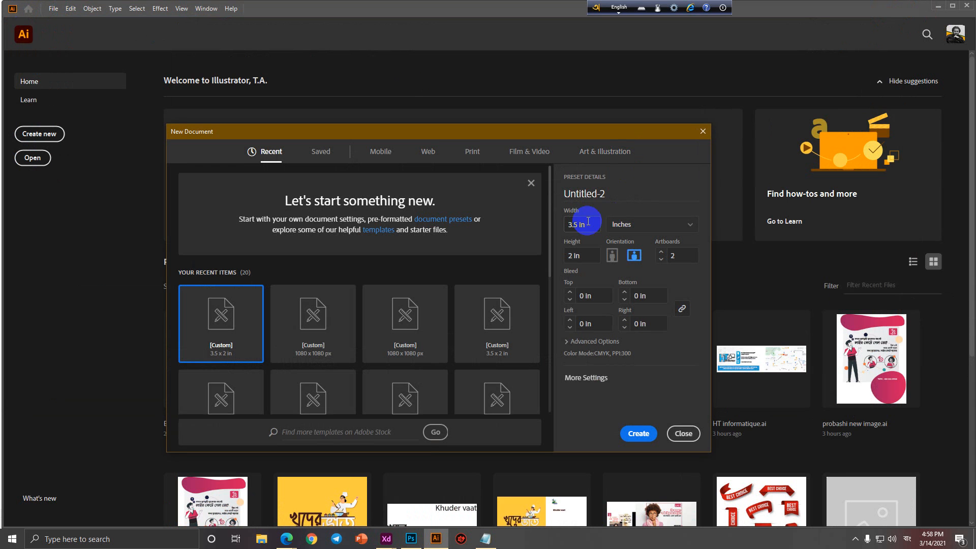
# Set the new document's width to 3.375 in and height to 2.125 in.
pyautogui.moveTo(588, 222); pyautogui.dragTo(537, 226)
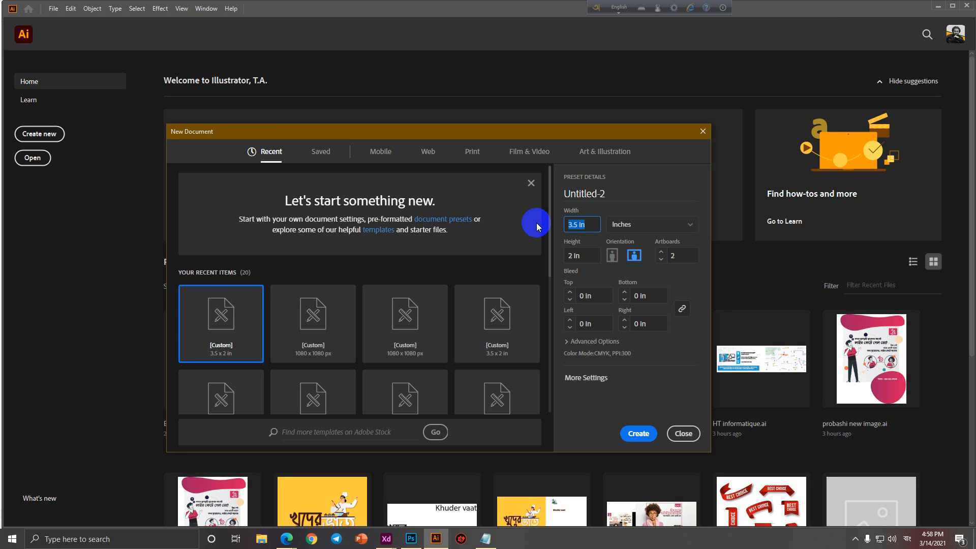
pyautogui.write('3.375')
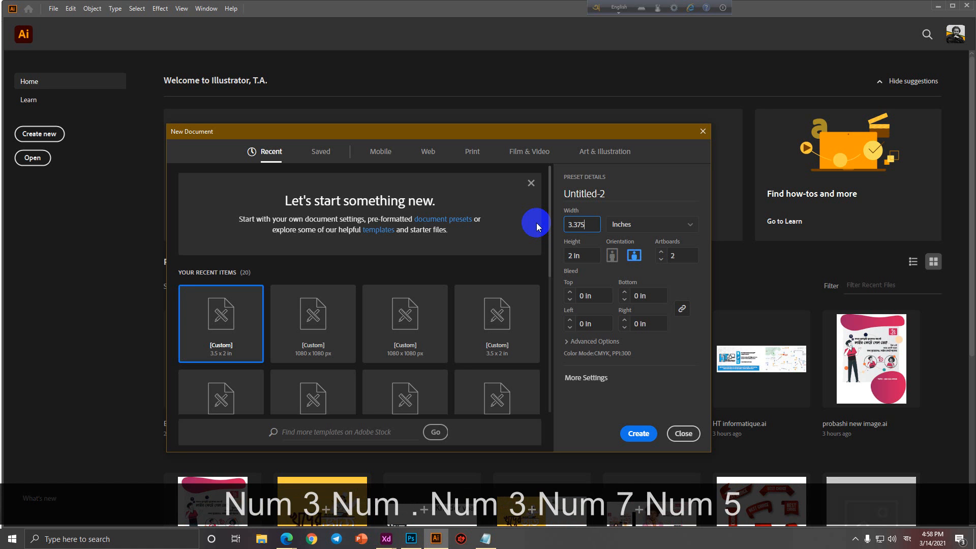
pyautogui.press('Tab')
pyautogui.write('2.125')
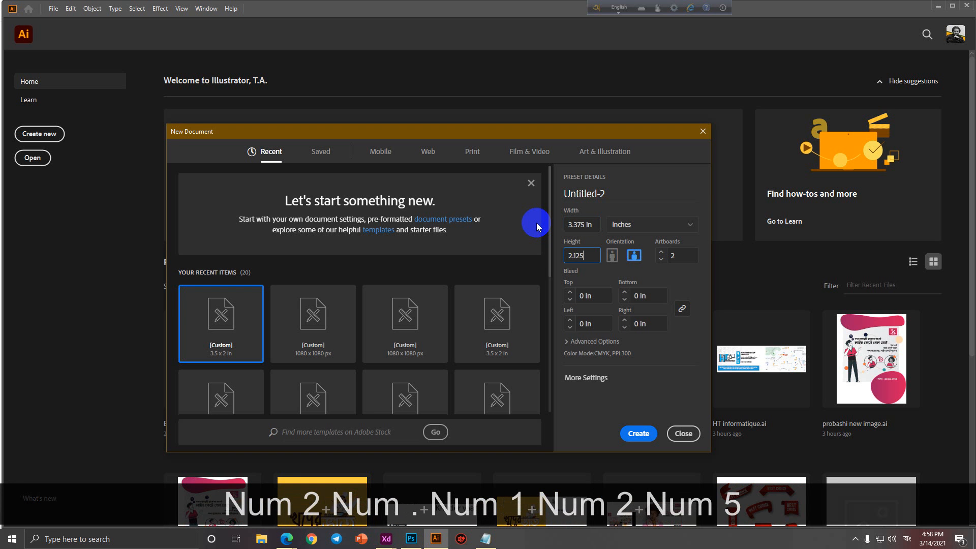
pyautogui.click(489, 540)
pyautogui.click(215, 352)
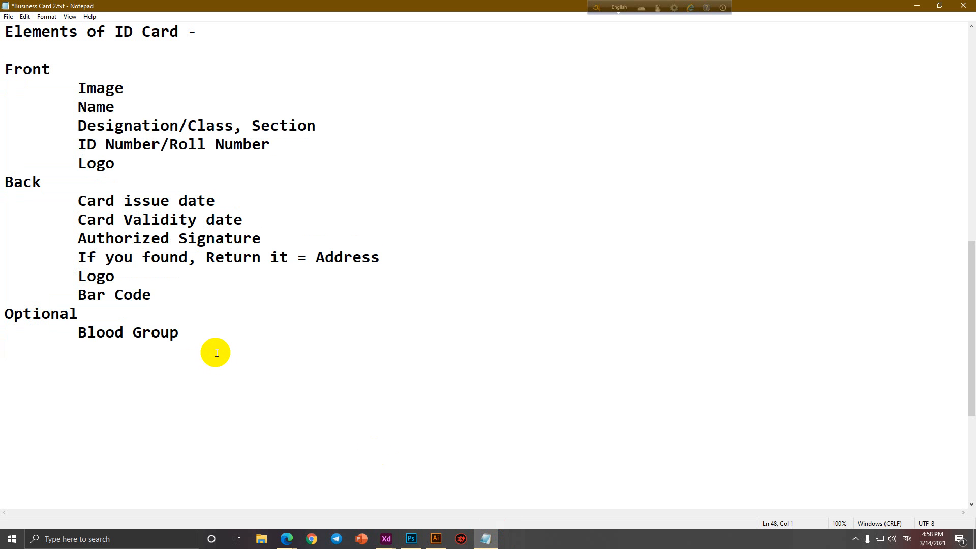
# Add a 'NO BLEEEEEEED' note below Blood Group and minimize Notepad.
pyautogui.press('Return')
pyautogui.write('NO BLEE')
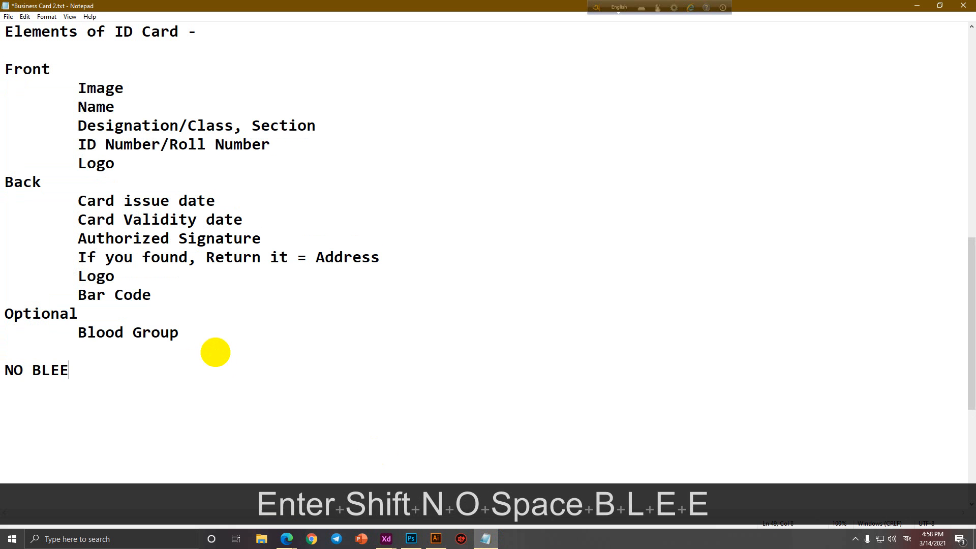
pyautogui.write('EEEEED')
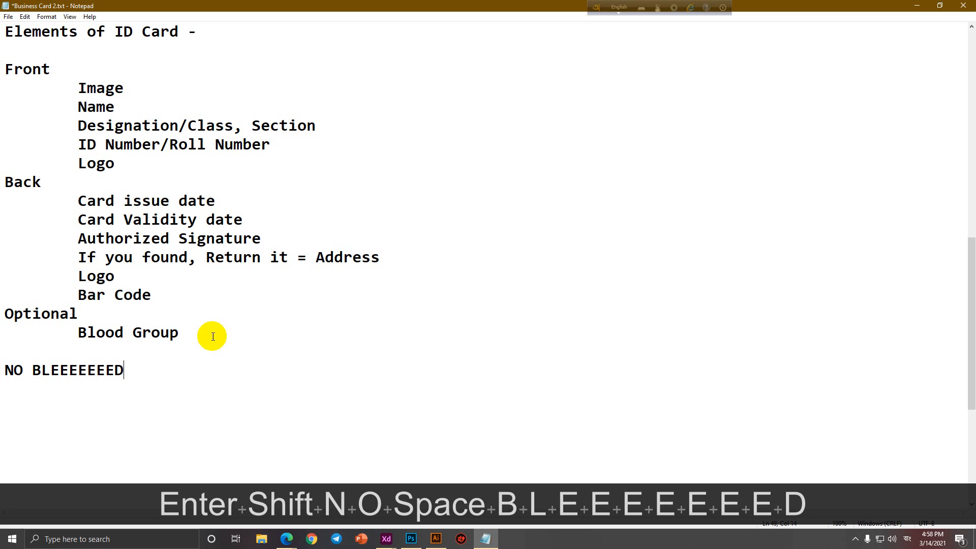
pyautogui.click(224, 351)
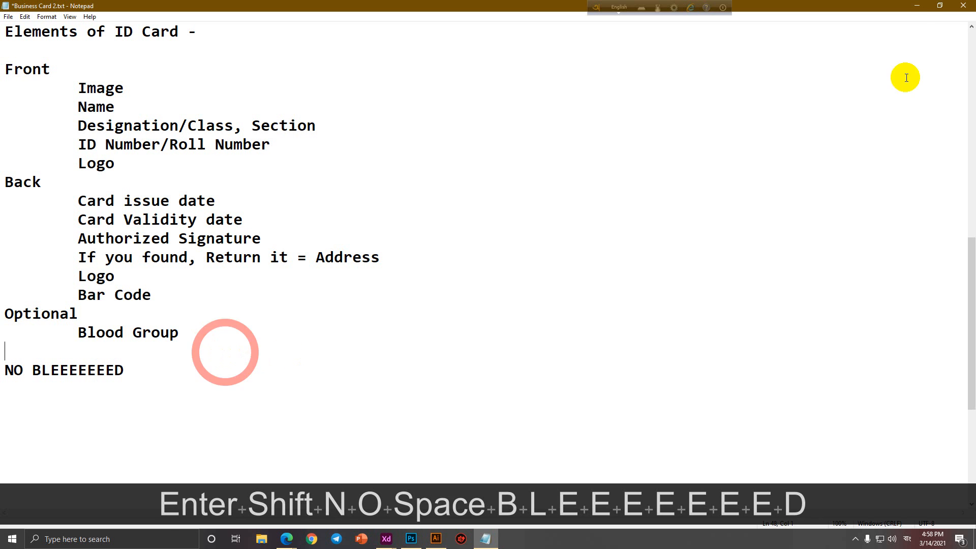
pyautogui.click(916, 7)
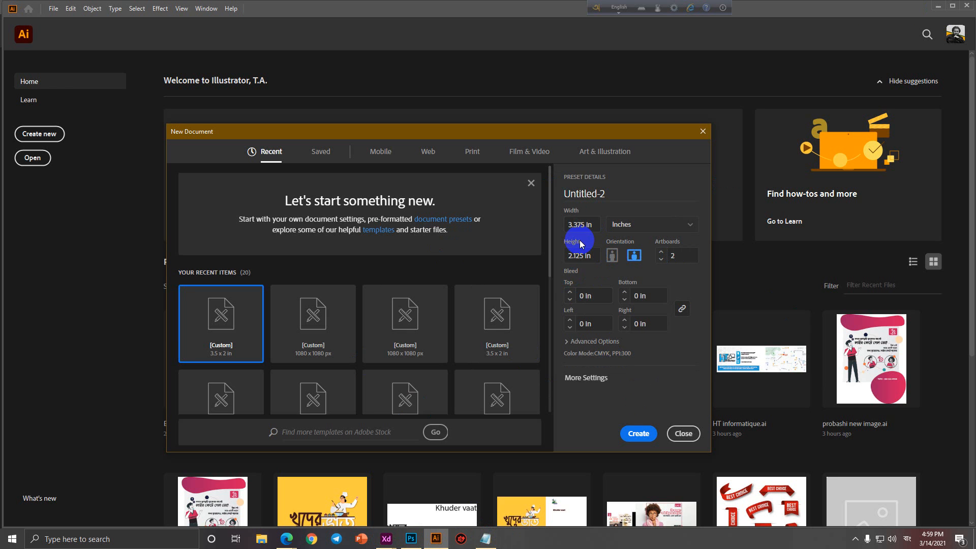
# Switch to portrait orientation (2.125 × 3.375 in) and create the two-artboard document.
pyautogui.click(580, 261)
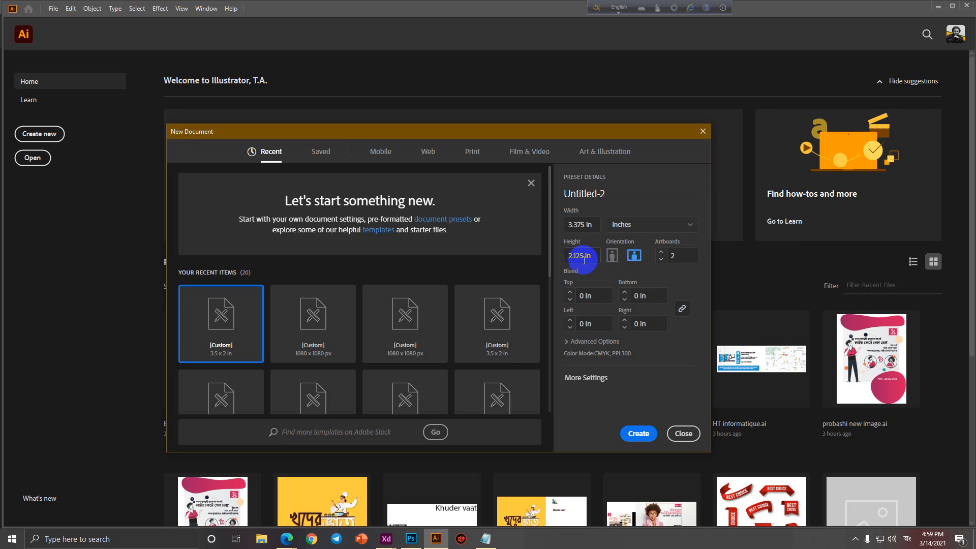
pyautogui.click(612, 256)
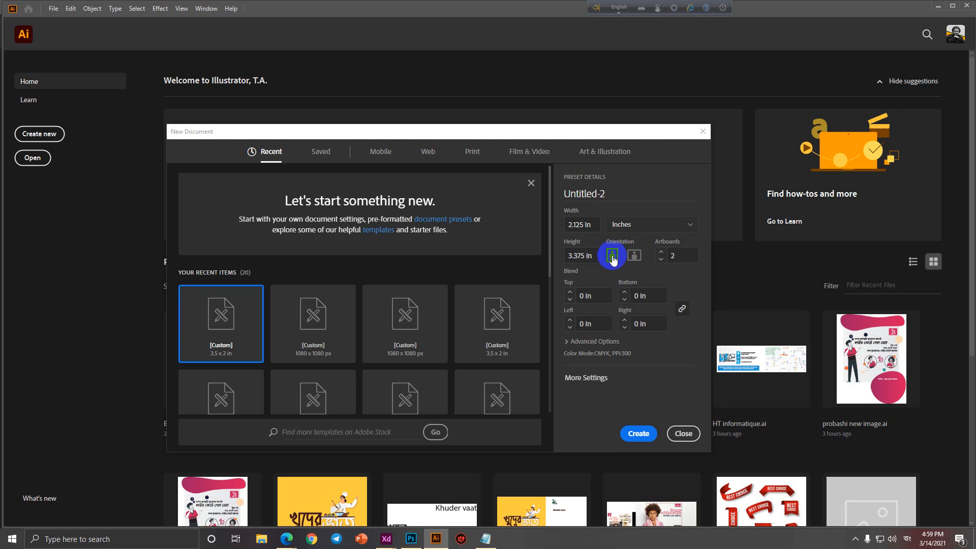
pyautogui.click(633, 258)
pyautogui.click(614, 259)
pyautogui.click(636, 258)
pyautogui.click(613, 258)
pyautogui.click(632, 258)
pyautogui.click(614, 258)
pyautogui.click(634, 257)
pyautogui.click(613, 257)
pyautogui.click(634, 256)
pyautogui.click(614, 257)
pyautogui.click(639, 436)
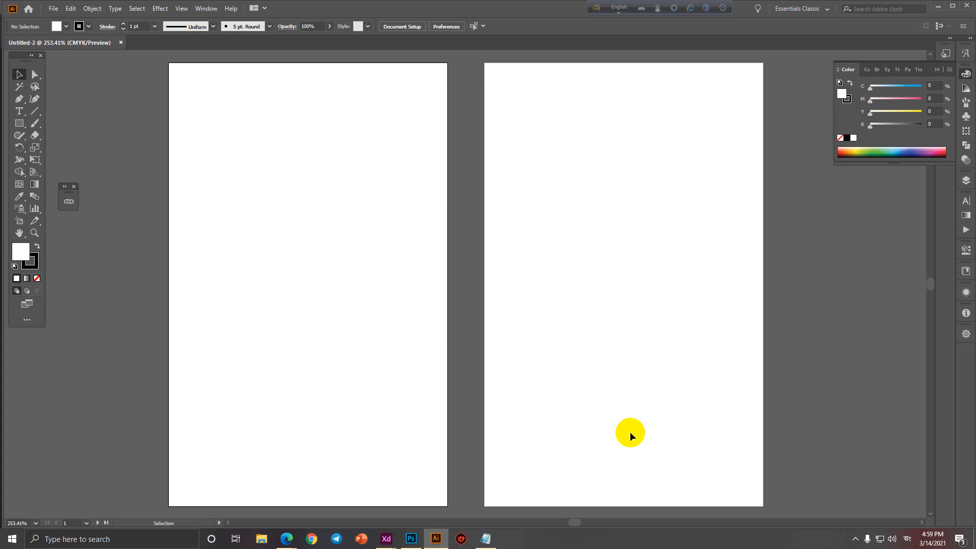
pyautogui.click(486, 538)
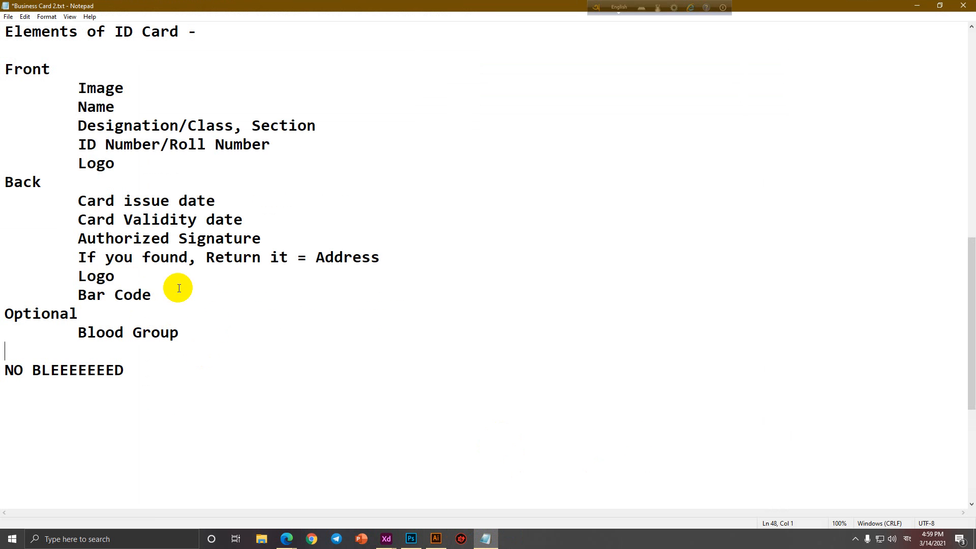
# Copy the Front and Back element lists and paste them as text beside the artboards.
pyautogui.moveTo(174, 290); pyautogui.dragTo(5, 65)
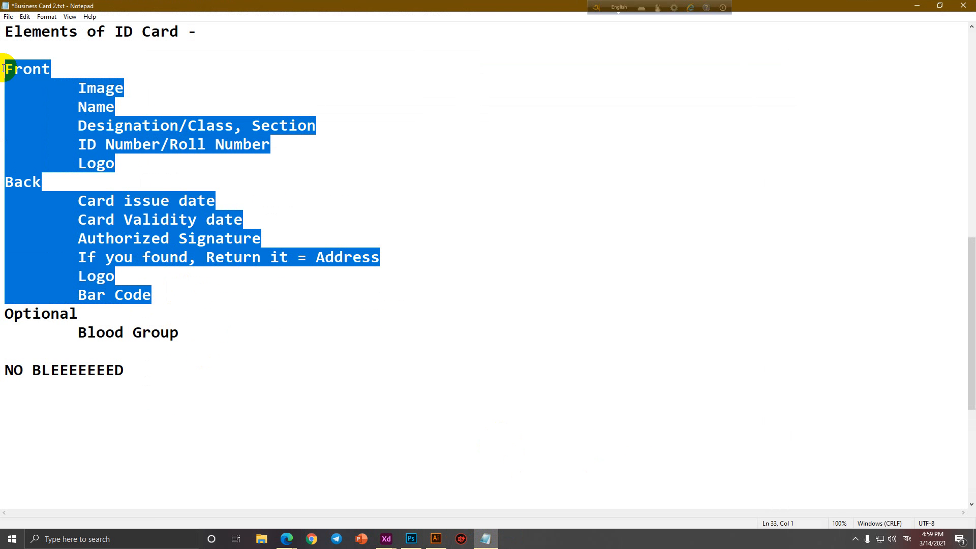
pyautogui.hotkey('ctrl', 'c')
pyautogui.click(918, 5)
pyautogui.keyDown('ctrl'); pyautogui.keyDown('alt'); pyautogui.click(436, 203); pyautogui.keyUp('alt'); pyautogui.keyUp('ctrl')
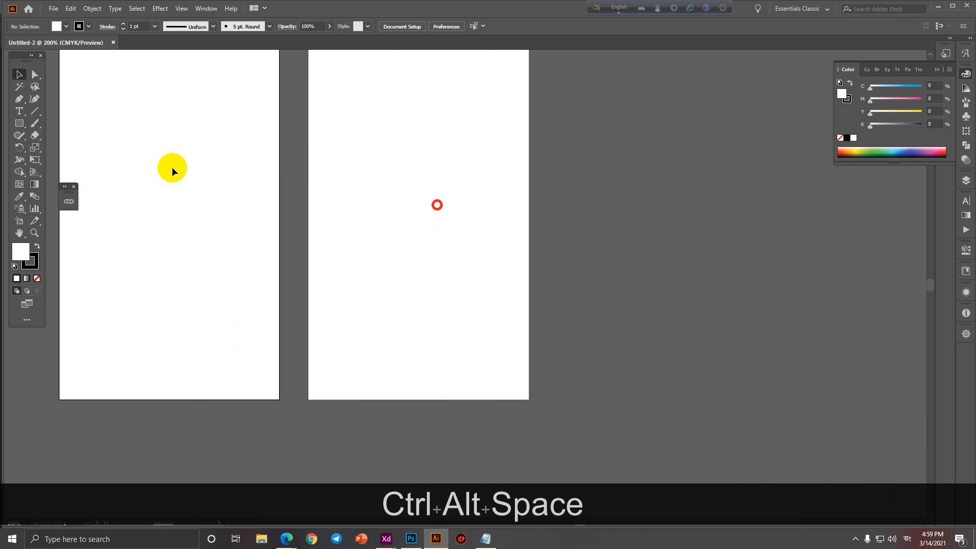
pyautogui.click(20, 110)
pyautogui.click(675, 208)
pyautogui.hotkey('ctrl', 'v')
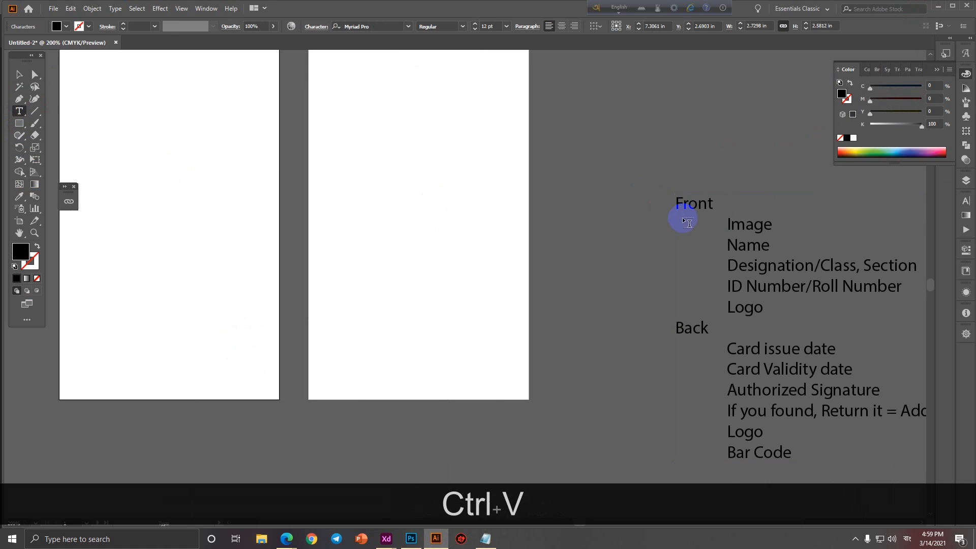
pyautogui.click(19, 74)
pyautogui.moveTo(737, 270); pyautogui.dragTo(687, 240)
pyautogui.press('space')
pyautogui.moveTo(518, 230); pyautogui.dragTo(676, 278)
pyautogui.moveTo(864, 298); pyautogui.dragTo(797, 262)
# Draw a circle near the top of the first artboard for the portrait.
pyautogui.moveTo(20, 124); pyautogui.dragTo(70, 149)
pyautogui.moveTo(286, 141); pyautogui.dragTo(387, 213)
pyautogui.click(20, 74)
pyautogui.moveTo(340, 190); pyautogui.dragTo(333, 184)
# Use File > Place to browse the Others (H:) drive for the portrait photo.
pyautogui.click(54, 9)
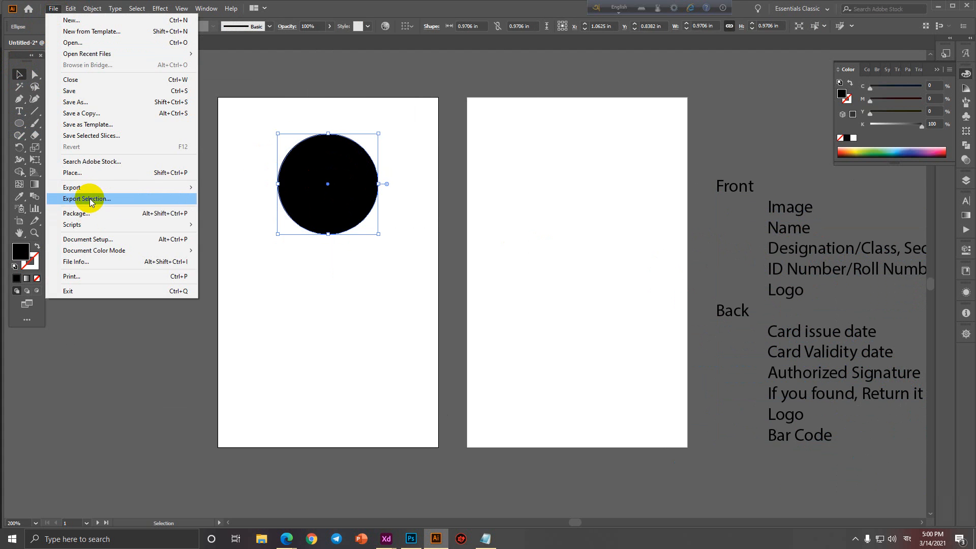
pyautogui.click(84, 172)
pyautogui.click(45, 275)
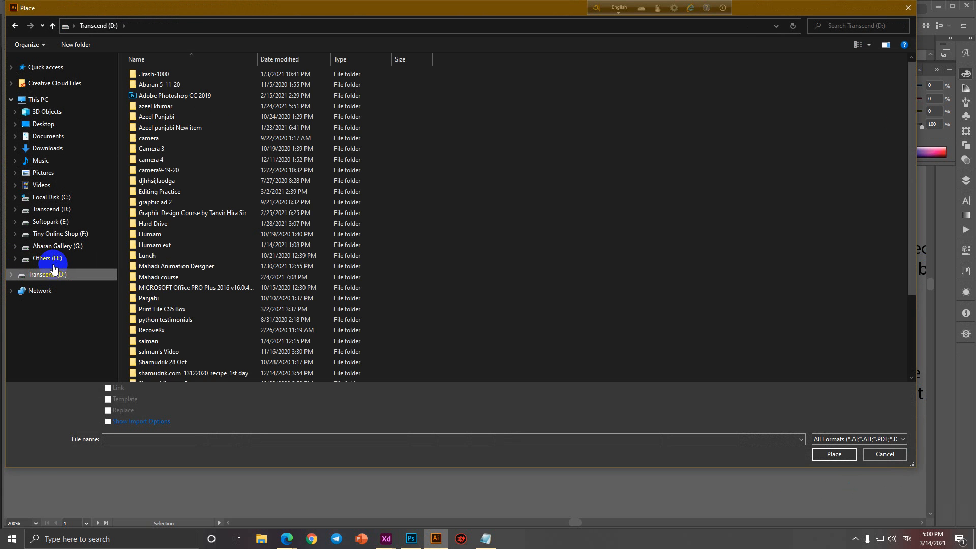
pyautogui.click(47, 258)
pyautogui.scroll(-3, 595, 252)
pyautogui.scroll(-10, 610, 261)
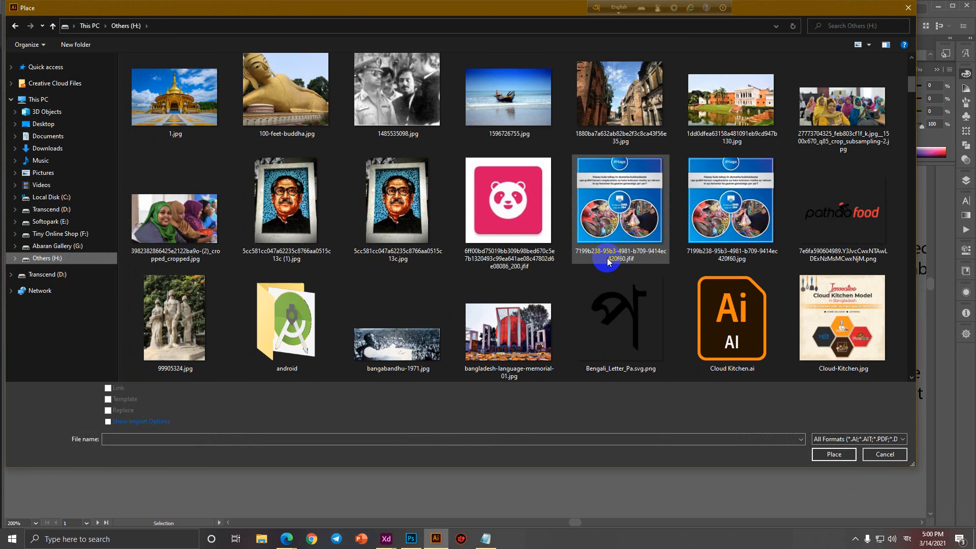
pyautogui.scroll(-4, 609, 261)
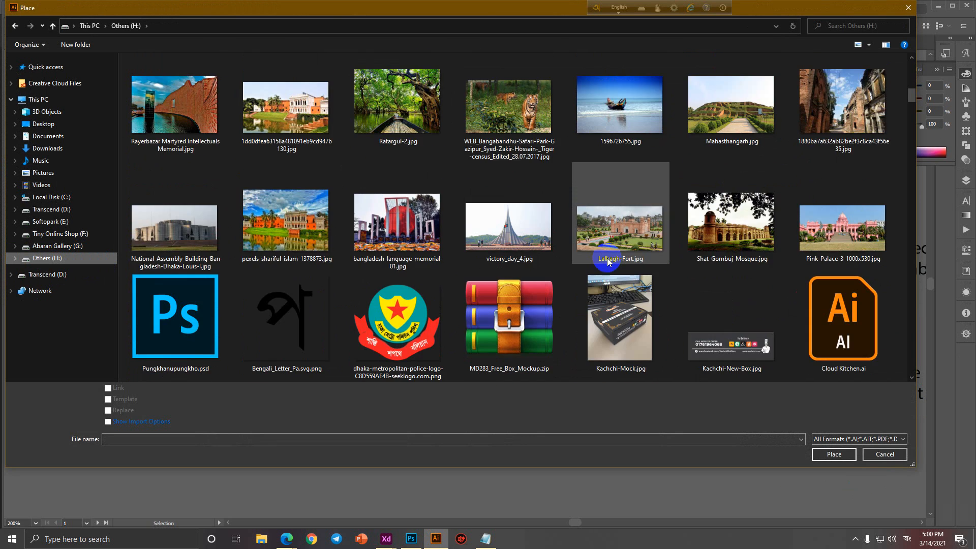
pyautogui.scroll(-10, 608, 262)
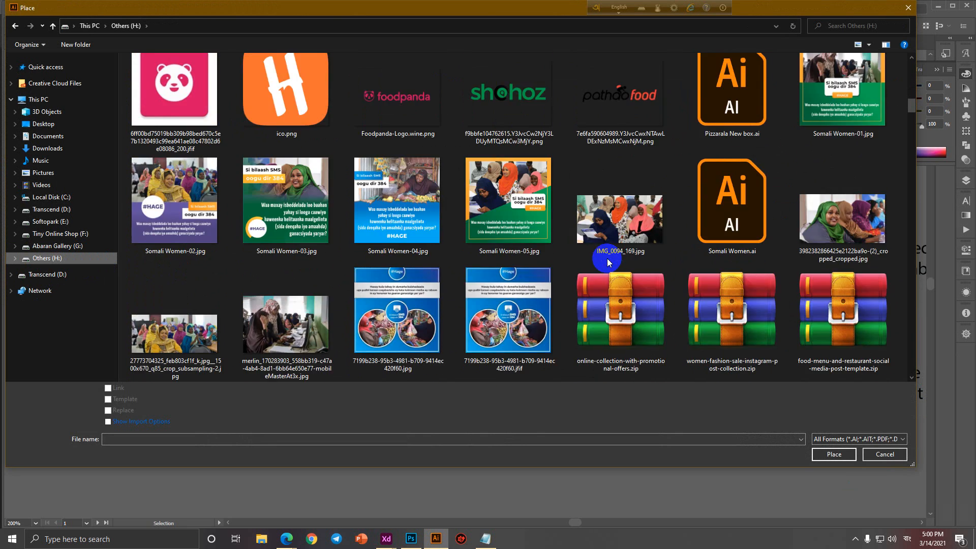
pyautogui.scroll(-10, 608, 261)
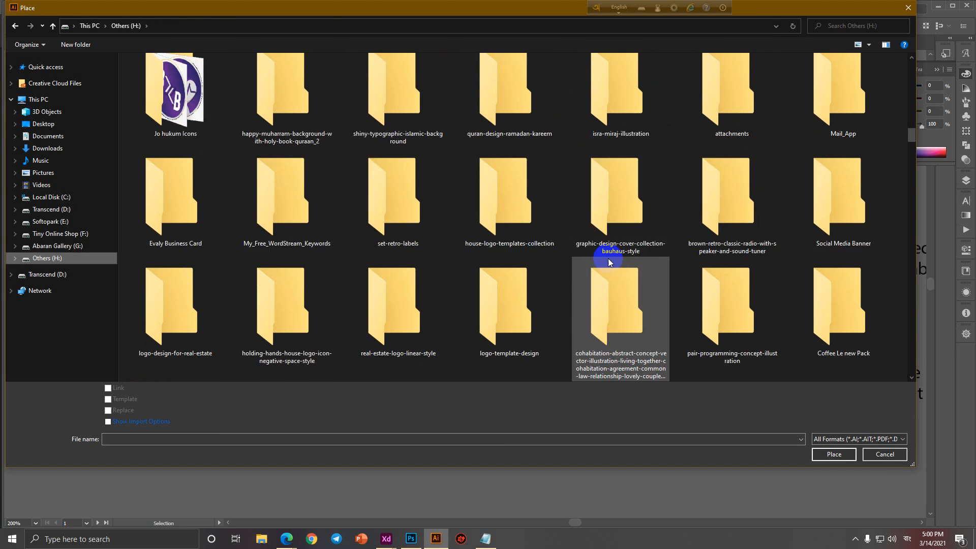
pyautogui.scroll(-10, 610, 262)
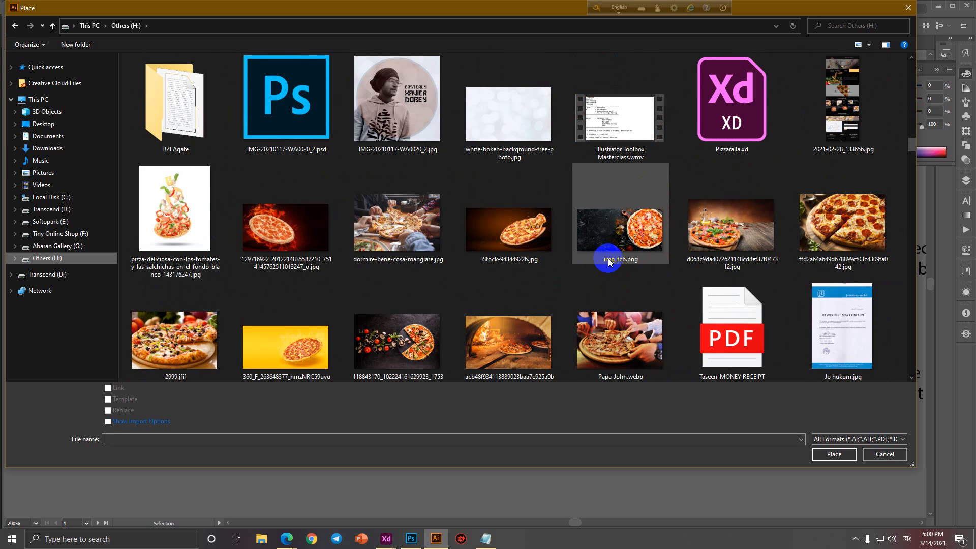
pyautogui.scroll(-10, 625, 257)
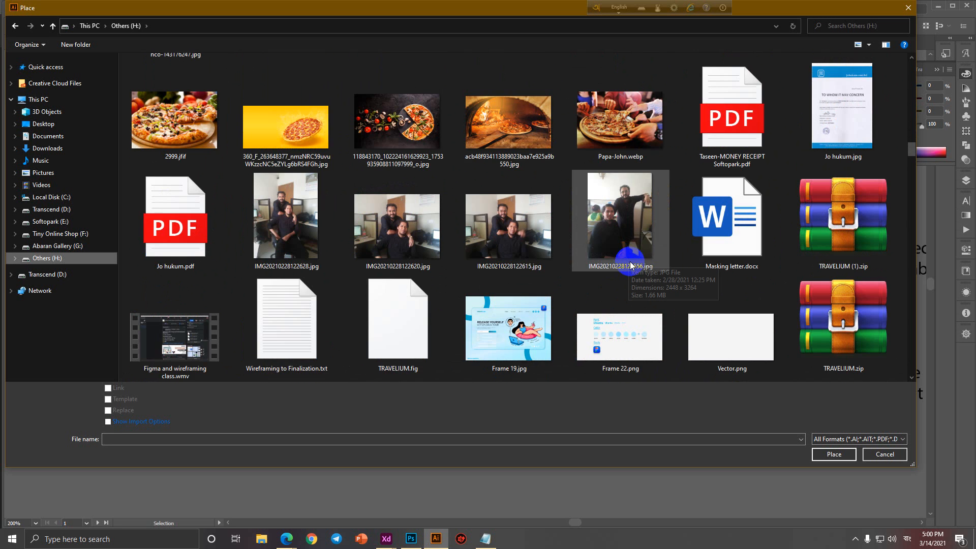
pyautogui.scroll(-10, 630, 264)
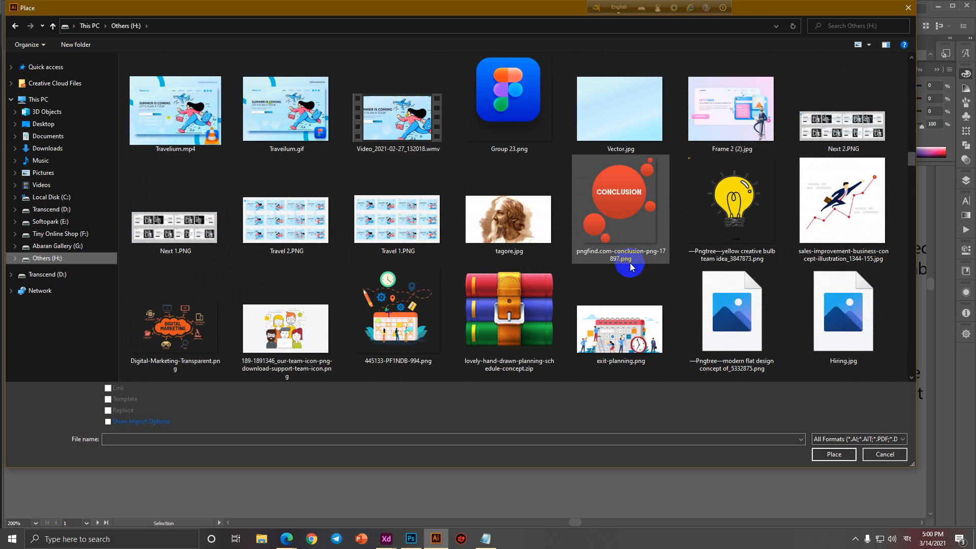
pyautogui.scroll(-3, 625, 265)
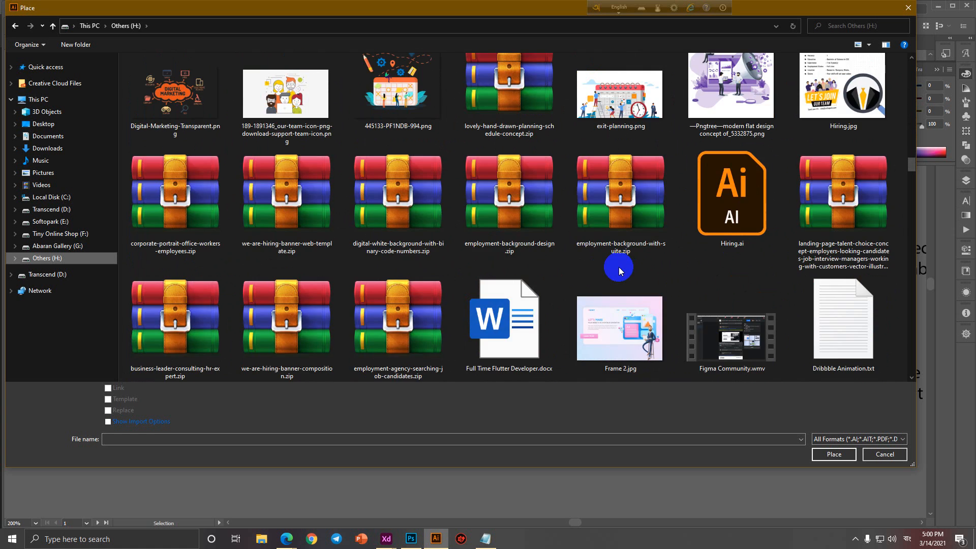
pyautogui.scroll(-5, 618, 267)
pyautogui.scroll(-10, 618, 270)
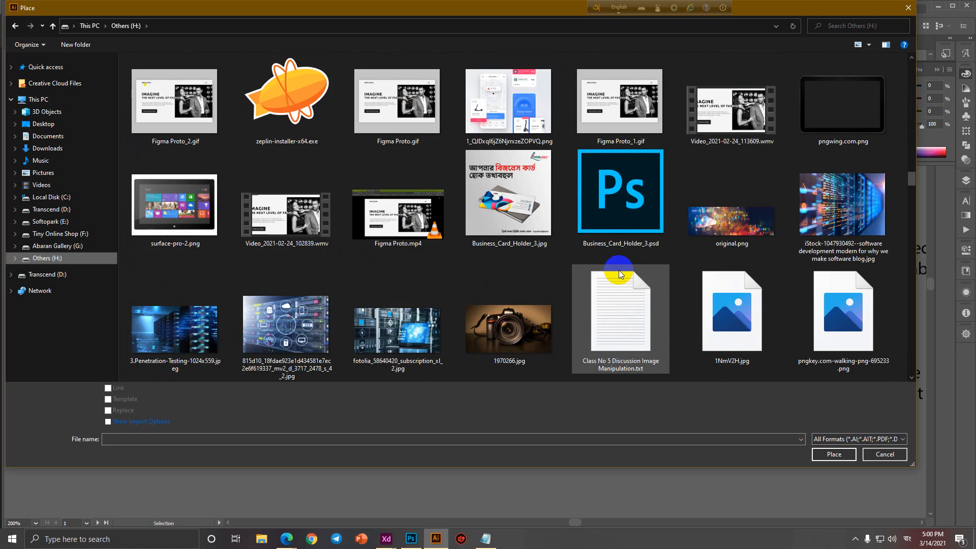
pyautogui.scroll(-10, 618, 270)
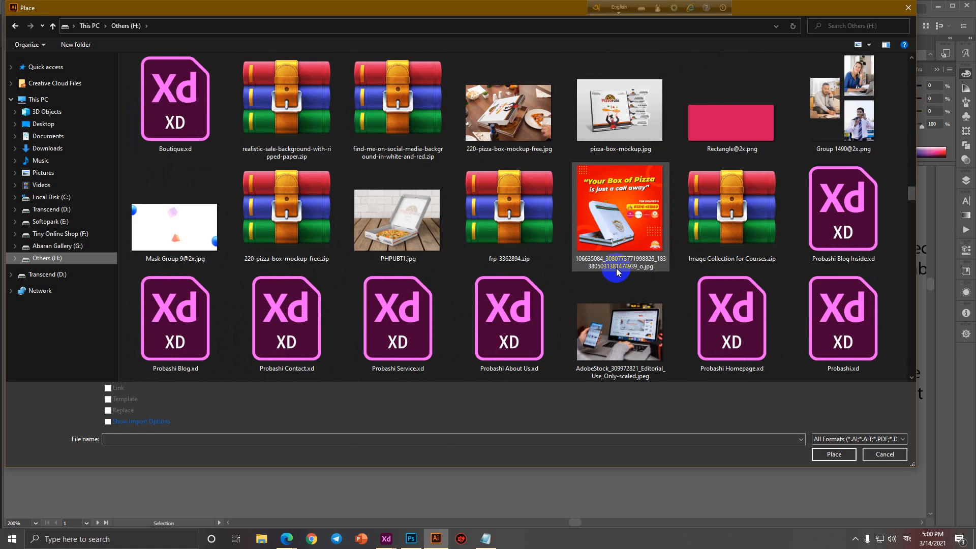
pyautogui.scroll(-10, 616, 268)
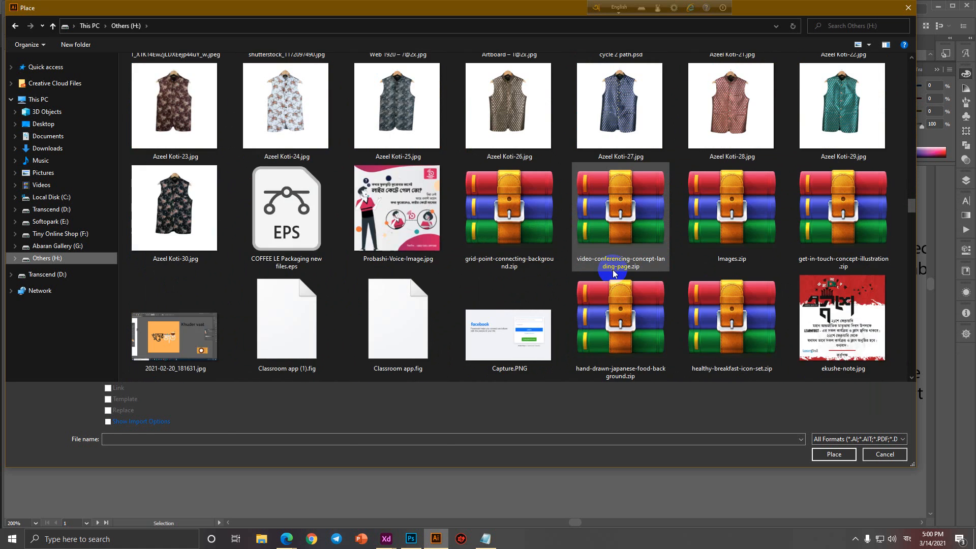
pyautogui.scroll(-10, 613, 273)
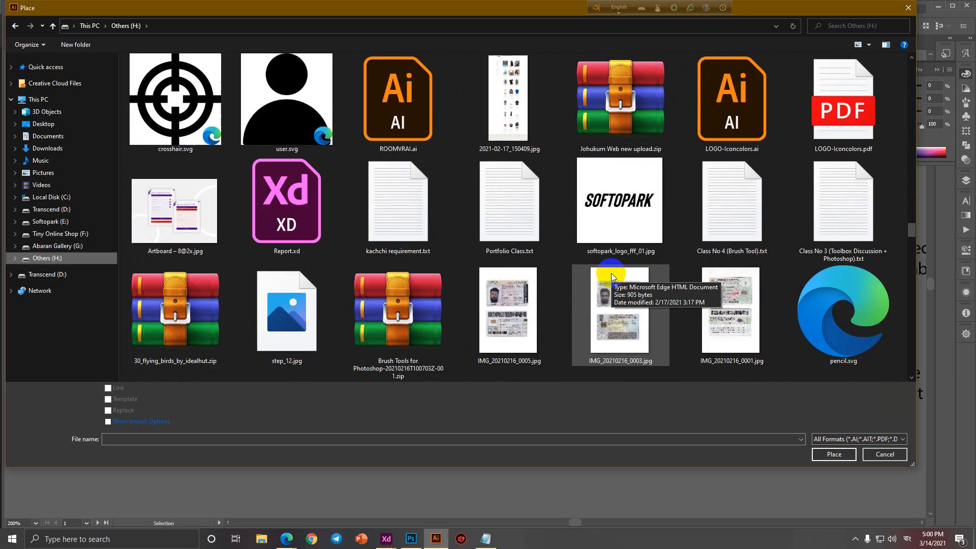
pyautogui.scroll(-10, 607, 280)
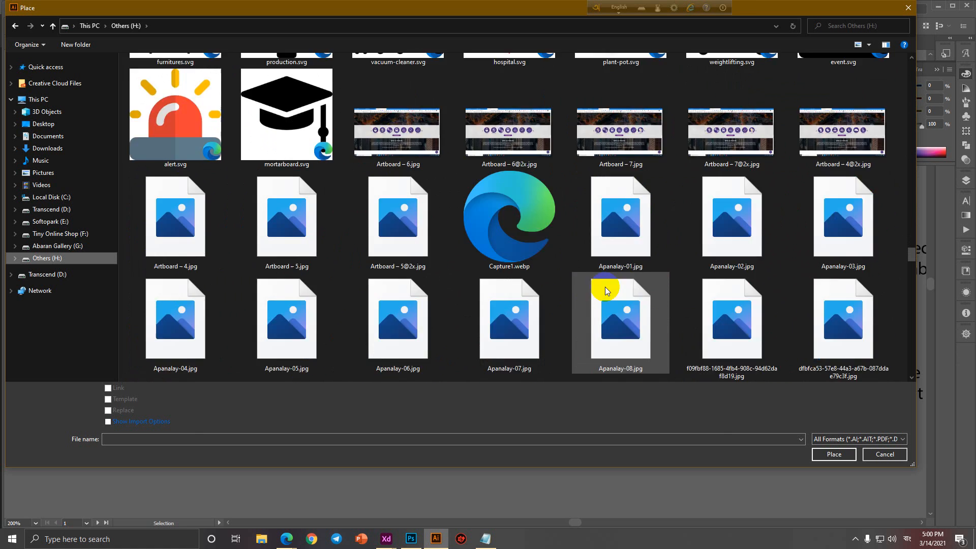
pyautogui.scroll(-15, 605, 288)
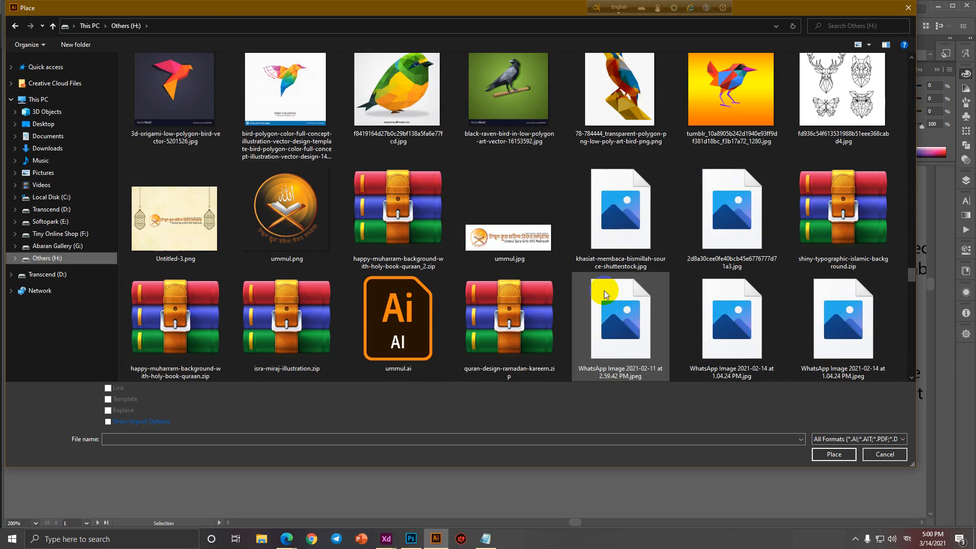
pyautogui.scroll(-15, 603, 296)
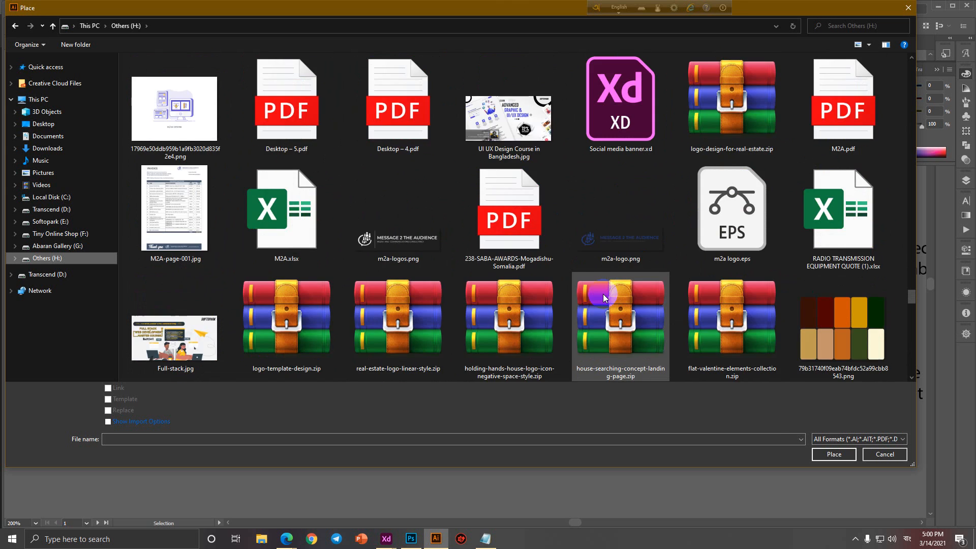
pyautogui.scroll(3, 602, 295)
pyautogui.scroll(-5, 602, 295)
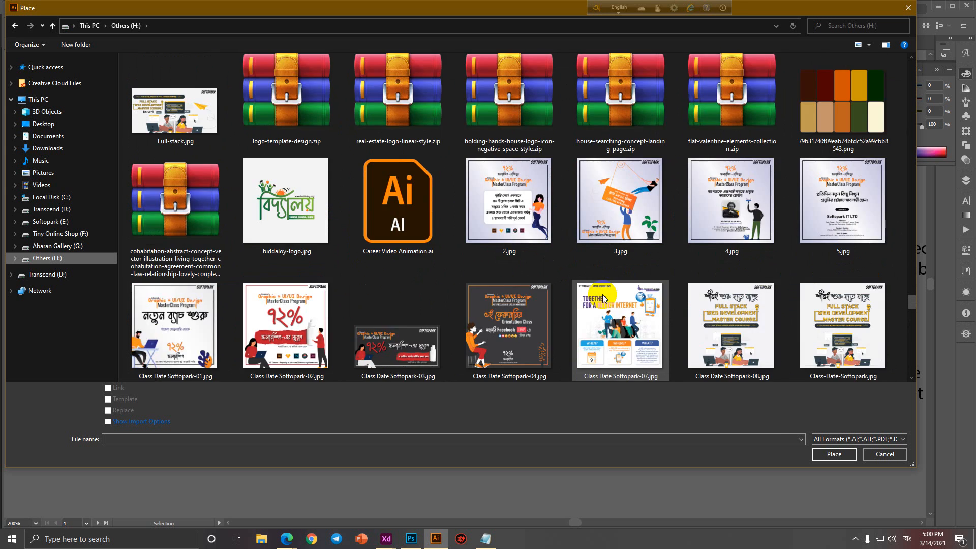
pyautogui.scroll(-10, 602, 294)
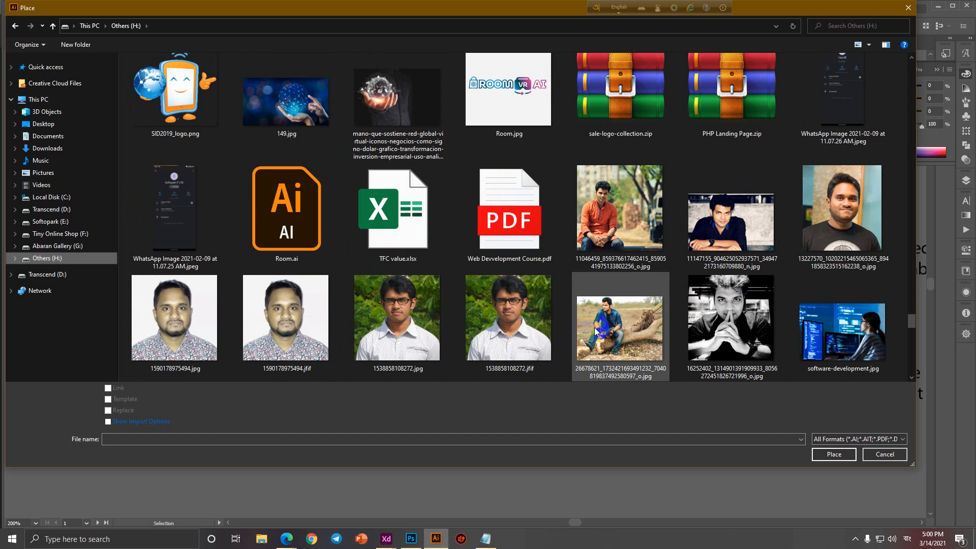
# Place 1538858108272.jpg on the front artboard, scaled to about 1.06 in over the circle.
pyautogui.doubleClick(433, 326)
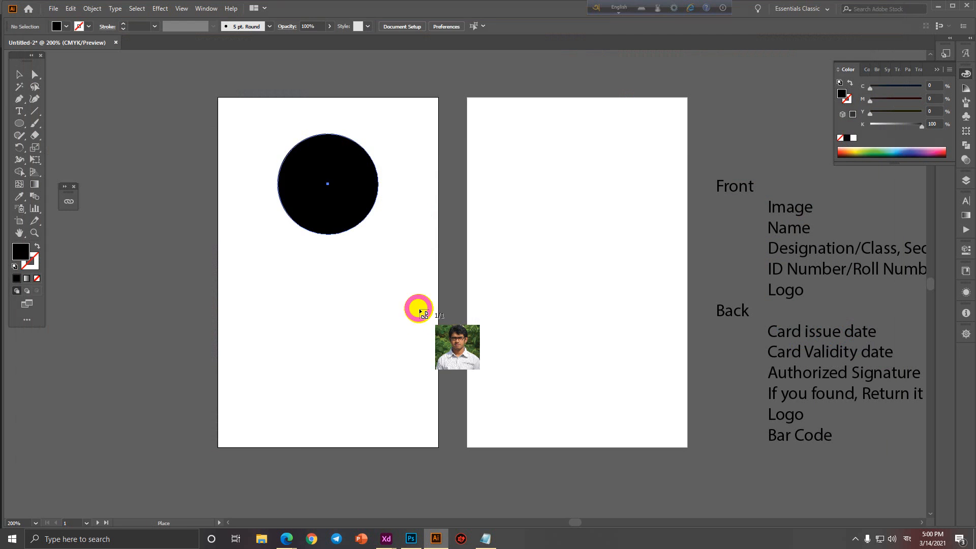
pyautogui.click(262, 146)
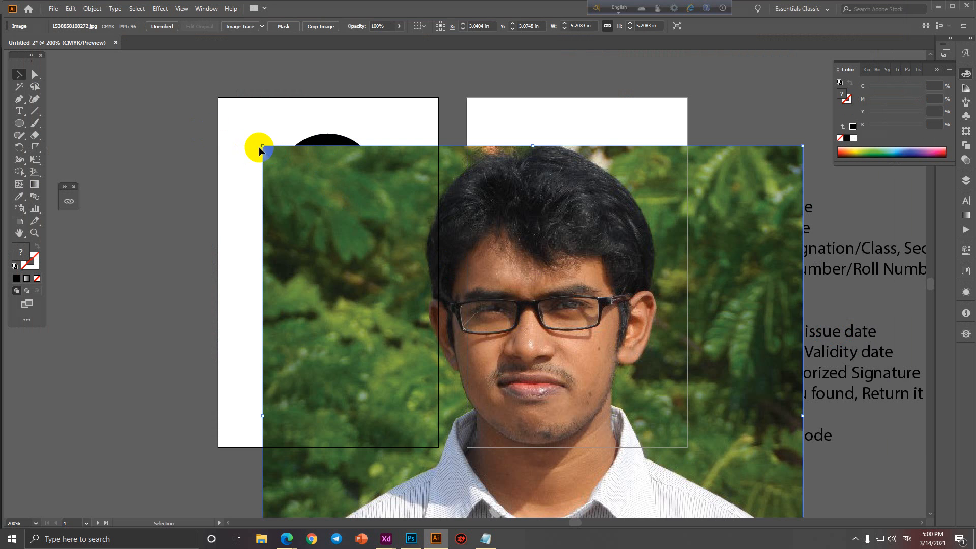
pyautogui.moveTo(261, 147); pyautogui.dragTo(429, 311)
pyautogui.moveTo(517, 353); pyautogui.dragTo(329, 154)
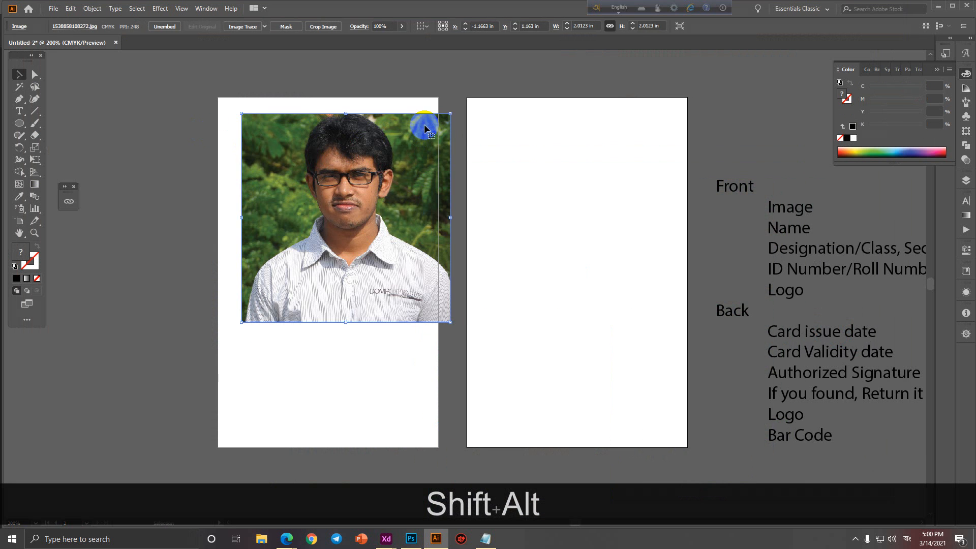
pyautogui.moveTo(445, 117); pyautogui.dragTo(329, 219)
pyautogui.moveTo(284, 277); pyautogui.dragTo(381, 192)
pyautogui.press('Up')
pyautogui.press('Up')
pyautogui.press('Up')
pyautogui.press('Up')
pyautogui.press('Up')
pyautogui.press('Up')
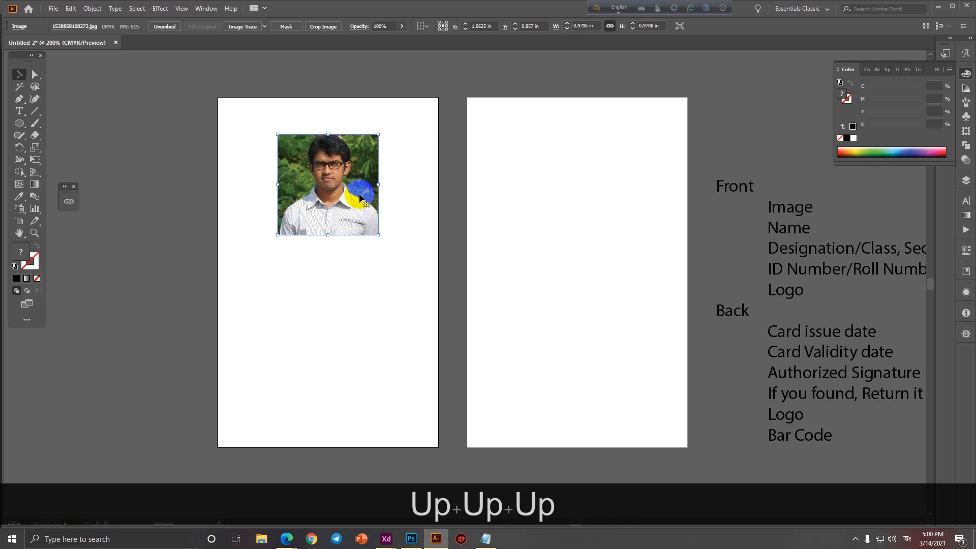
pyautogui.press('Down')
pyautogui.press('Down')
pyautogui.press('Down')
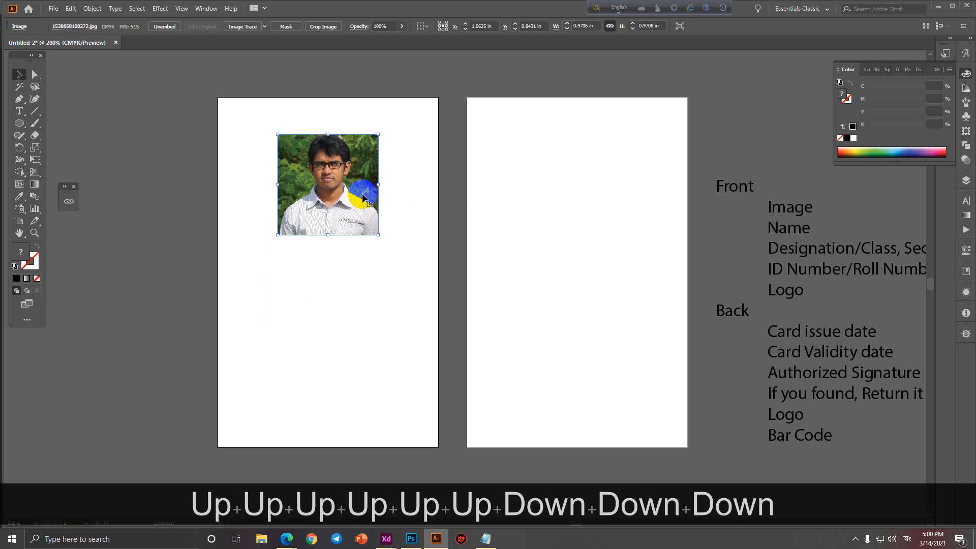
pyautogui.moveTo(379, 183); pyautogui.dragTo(384, 185)
pyautogui.click(405, 217)
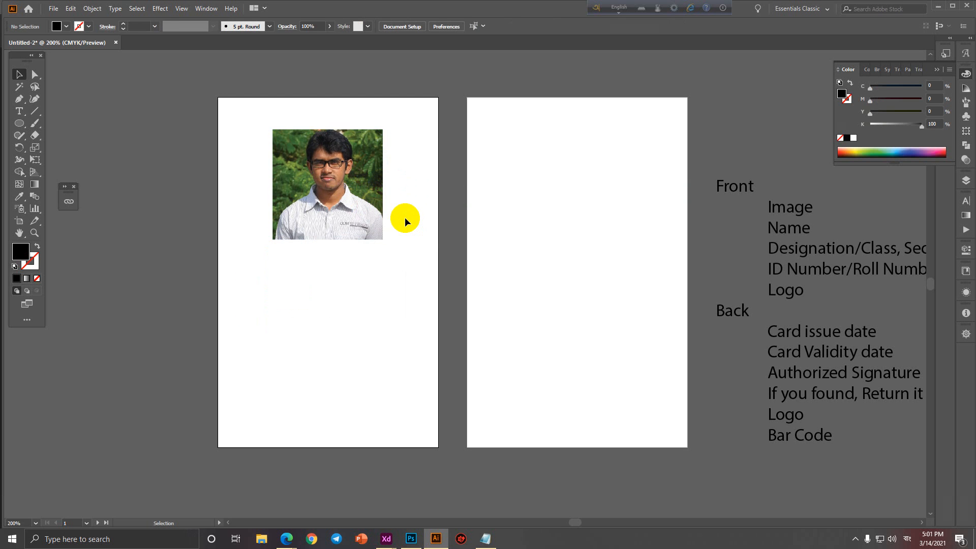
pyautogui.click(338, 200)
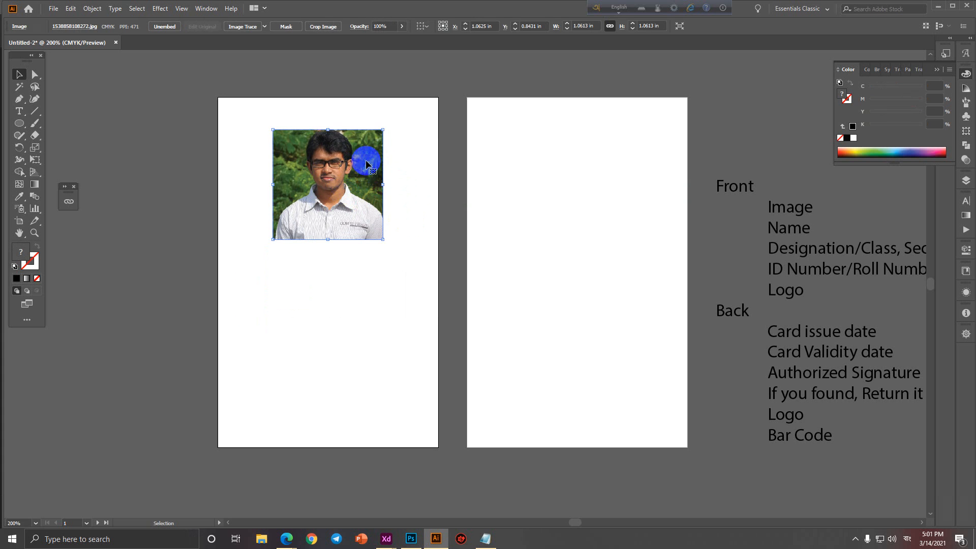
# Send the photo behind the circle and make a clipping mask from both.
pyautogui.rightClick(325, 155)
pyautogui.moveTo(349, 237)
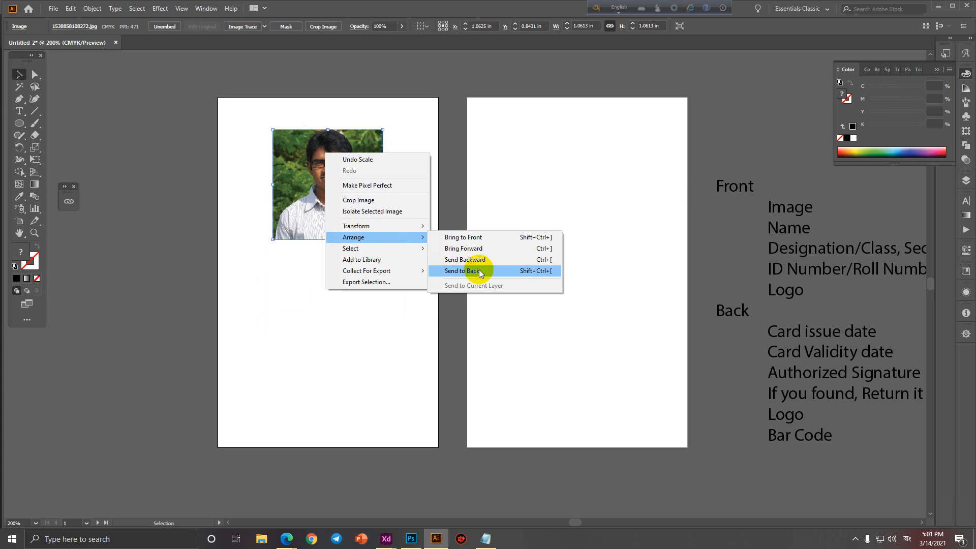
pyautogui.click(480, 272)
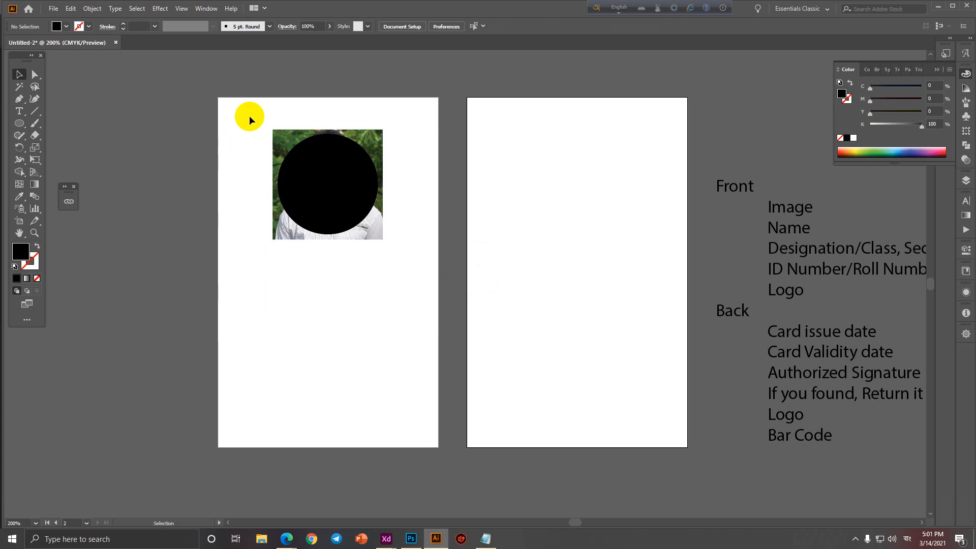
pyautogui.moveTo(250, 119); pyautogui.dragTo(423, 294)
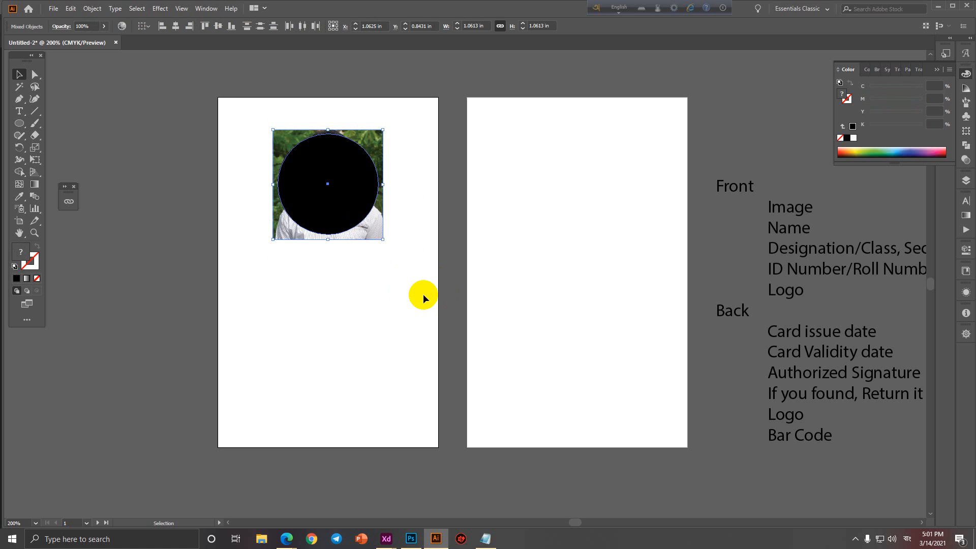
pyautogui.rightClick(357, 170)
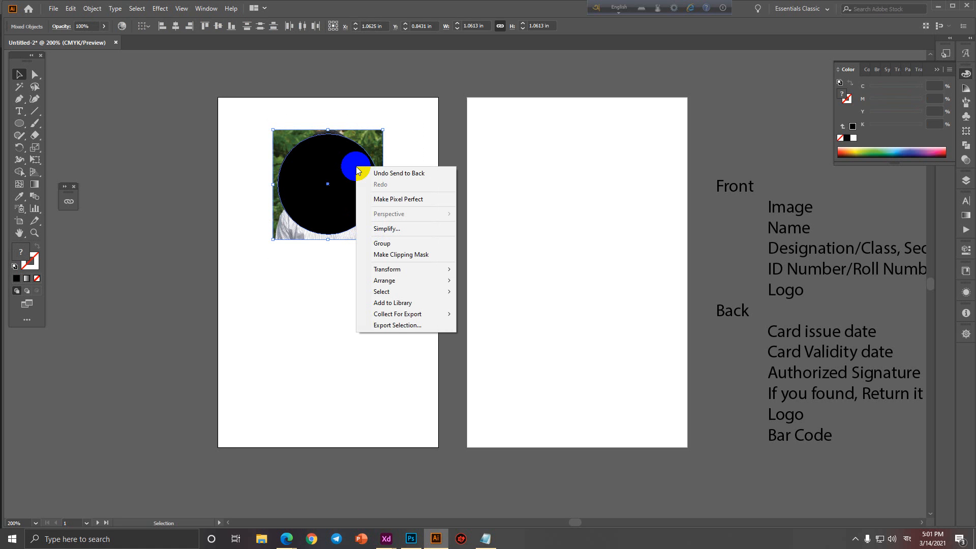
pyautogui.click(428, 256)
# Resize the photo inside the clip group to about 1.02 in and nudge it up.
pyautogui.doubleClick(352, 210)
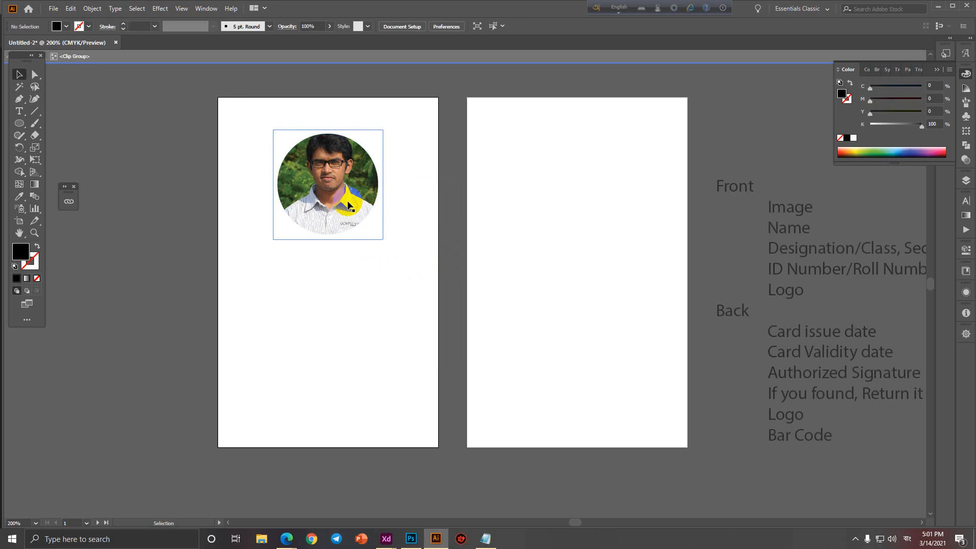
pyautogui.press('shift')
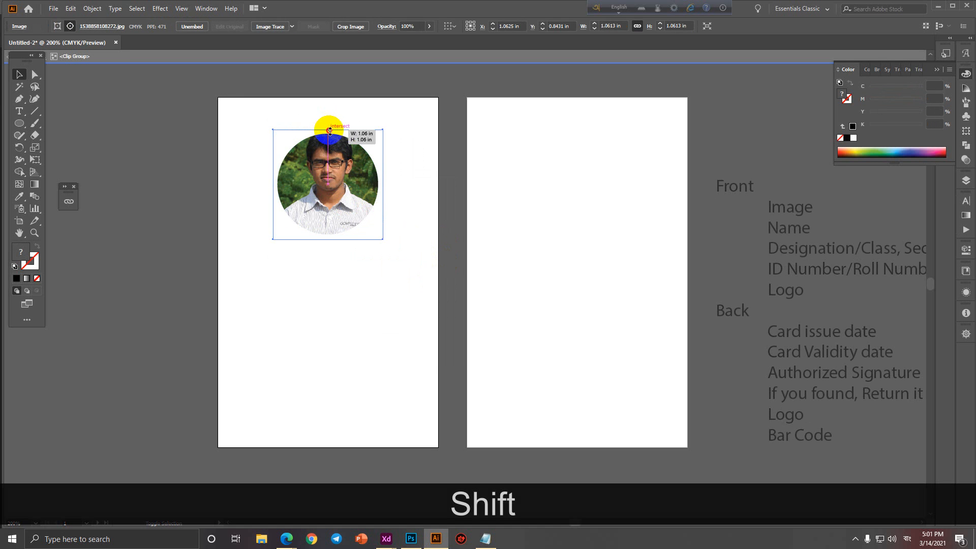
pyautogui.moveTo(330, 131); pyautogui.dragTo(330, 133)
pyautogui.press('Up')
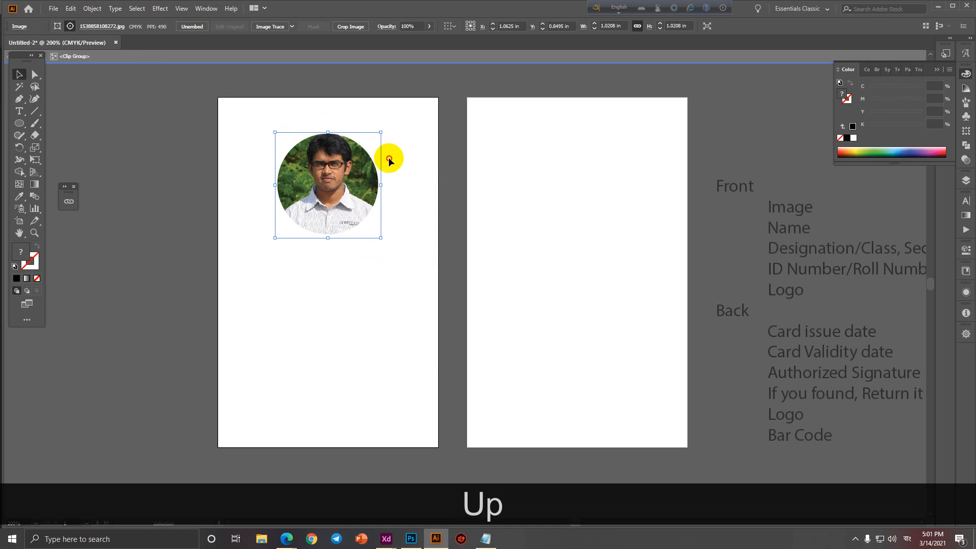
pyautogui.doubleClick(389, 157)
pyautogui.click(370, 185)
pyautogui.click(413, 197)
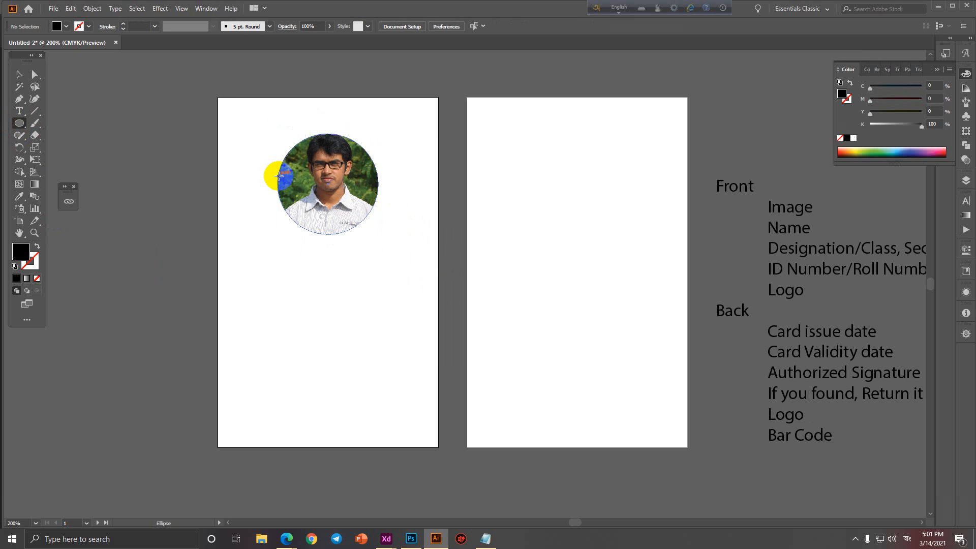
# Draw a circle over the photo as a black outline with no fill, shrunk to about 0.97 in.
pyautogui.moveTo(276, 132); pyautogui.dragTo(379, 211)
pyautogui.scroll(2, 361, 203)
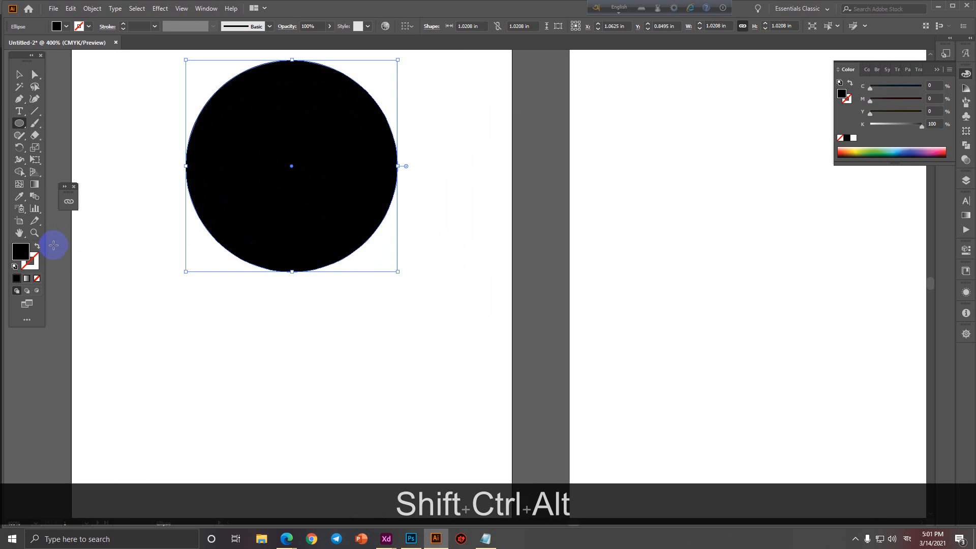
pyautogui.click(41, 247)
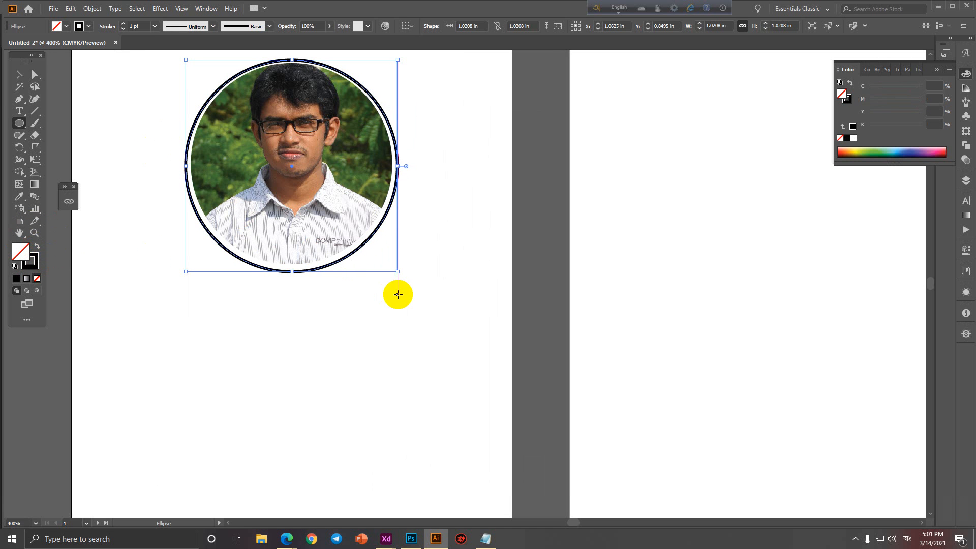
pyautogui.moveTo(399, 273); pyautogui.dragTo(381, 267)
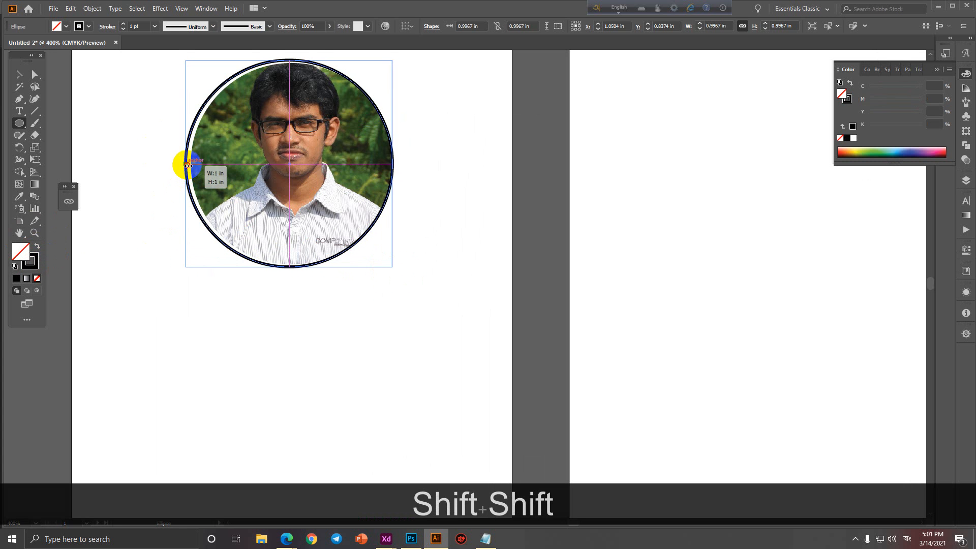
pyautogui.moveTo(186, 163); pyautogui.dragTo(192, 166)
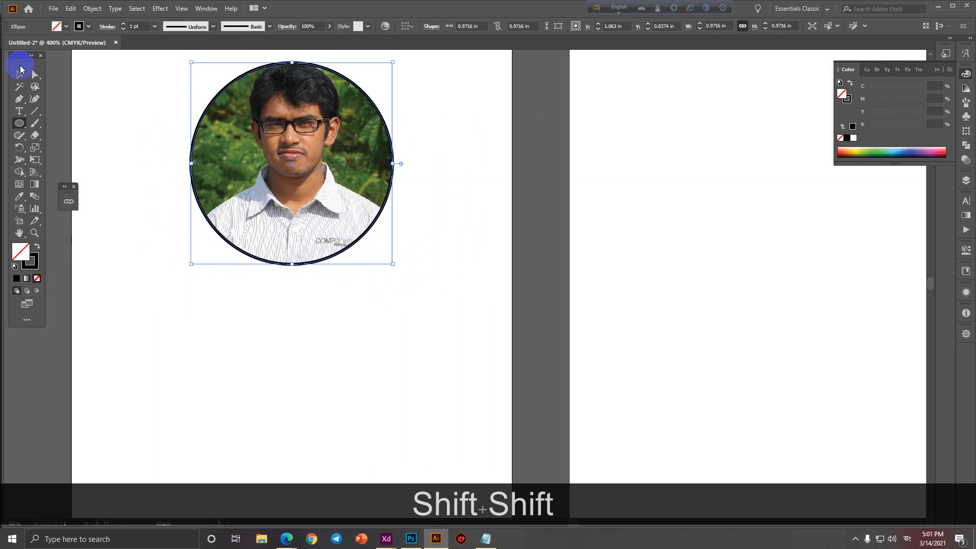
# Deselect the outline, zoom out to both artboards, then zoom in on the card's upper area.
pyautogui.click(19, 75)
pyautogui.click(334, 330)
pyautogui.keyDown('ctrl'); pyautogui.keyDown('alt'); pyautogui.click(334, 331); pyautogui.keyUp('alt'); pyautogui.keyUp('ctrl')
pyautogui.moveTo(373, 333); pyautogui.dragTo(360, 295)
pyautogui.keyDown('ctrl'); pyautogui.keyDown('alt'); pyautogui.click(368, 287); pyautogui.keyUp('alt'); pyautogui.keyUp('ctrl')
pyautogui.keyDown('ctrl'); pyautogui.keyDown('alt'); pyautogui.click(368, 289); pyautogui.keyUp('alt'); pyautogui.keyUp('ctrl')
pyautogui.keyDown('ctrl'); pyautogui.click(293, 262); pyautogui.keyUp('ctrl')
# Type the employee's full name as a text line and move it just under the round portrait.
pyautogui.press('t')
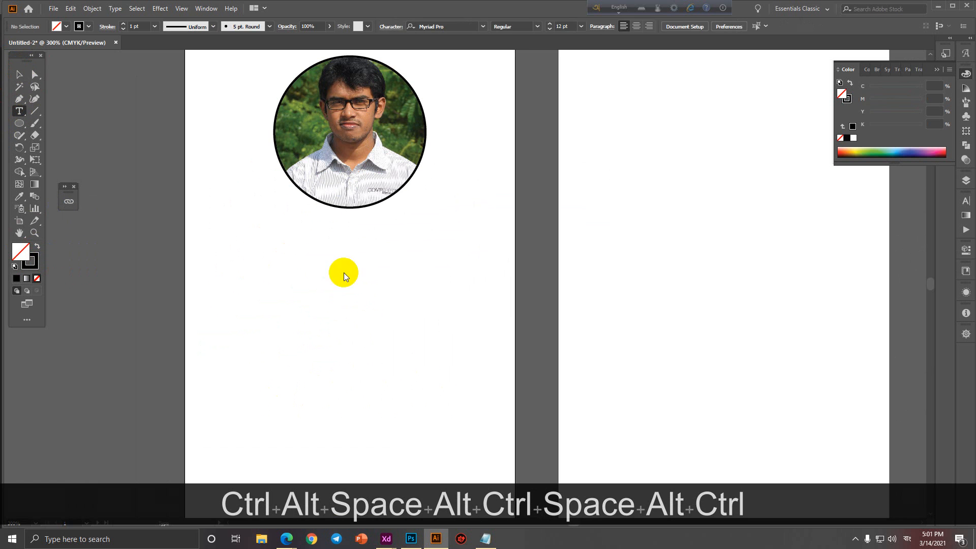
pyautogui.click(308, 261)
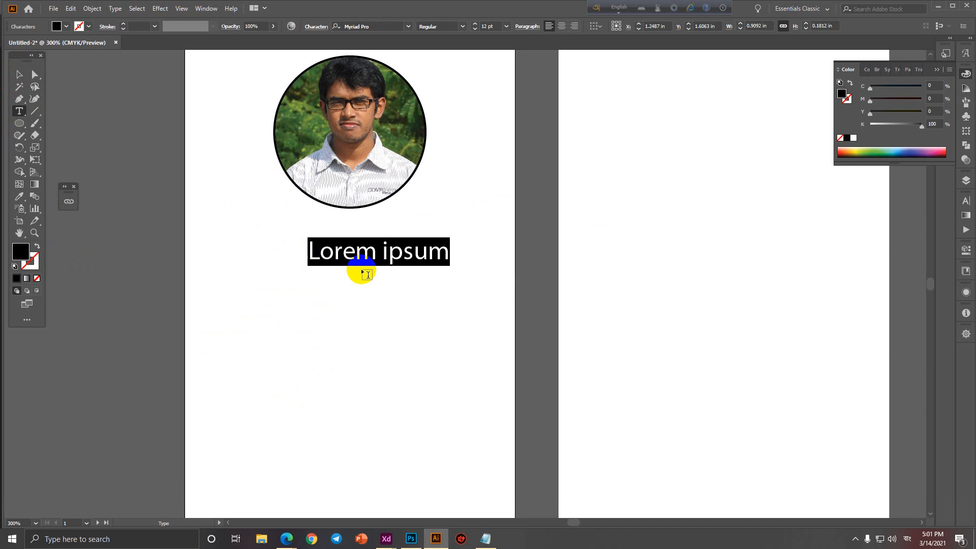
pyautogui.write('Mai')
pyautogui.press('BackSpace')
pyautogui.press('BackSpace')
pyautogui.press('BackSpace')
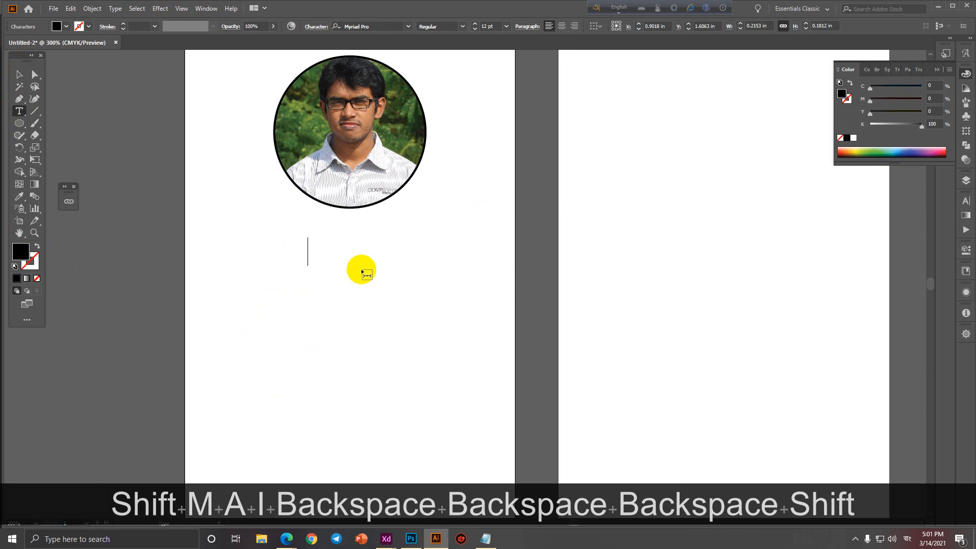
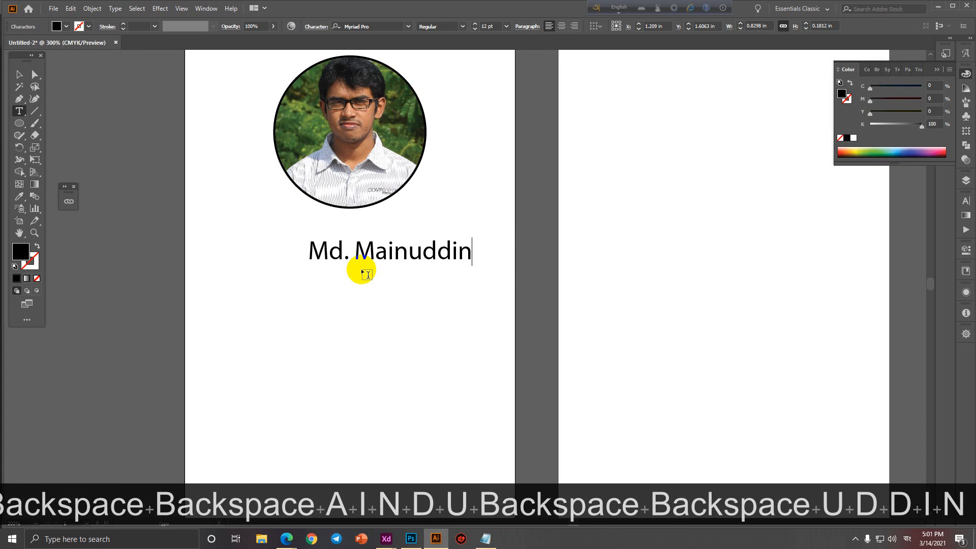
pyautogui.click(19, 74)
pyautogui.moveTo(402, 252); pyautogui.dragTo(369, 232)
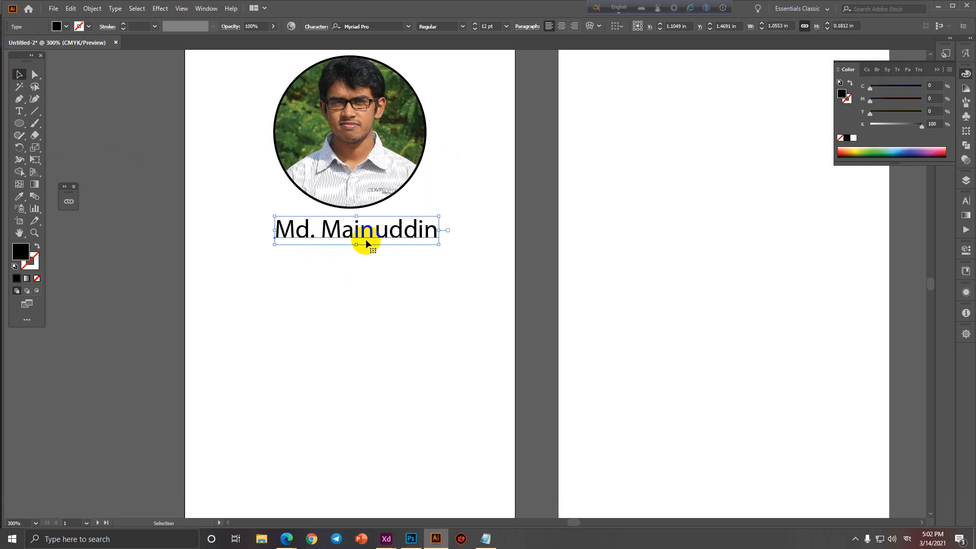
# Switch the name line to the Rubik font and drag a copy of it below.
pyautogui.moveTo(393, 240); pyautogui.dragTo(385, 240)
pyautogui.click(408, 27)
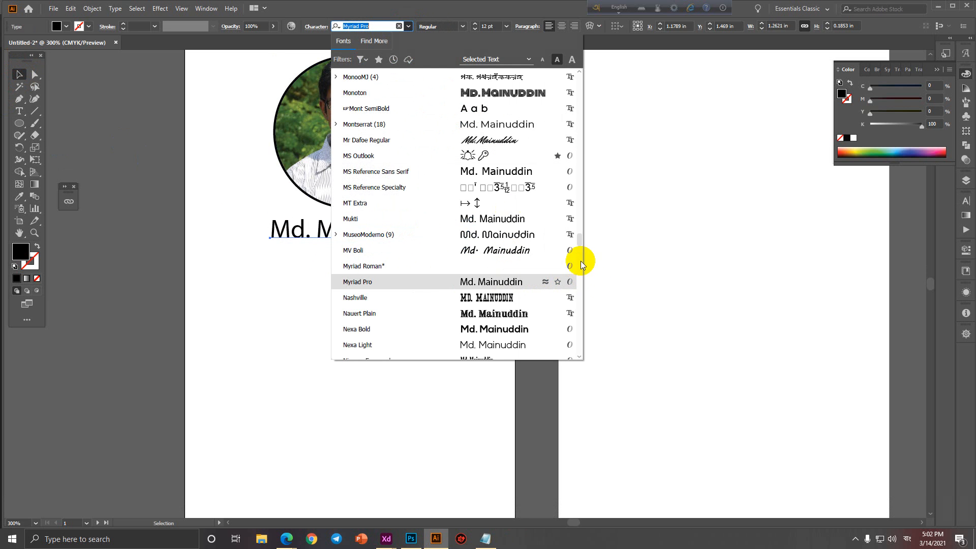
pyautogui.moveTo(580, 243); pyautogui.dragTo(582, 68)
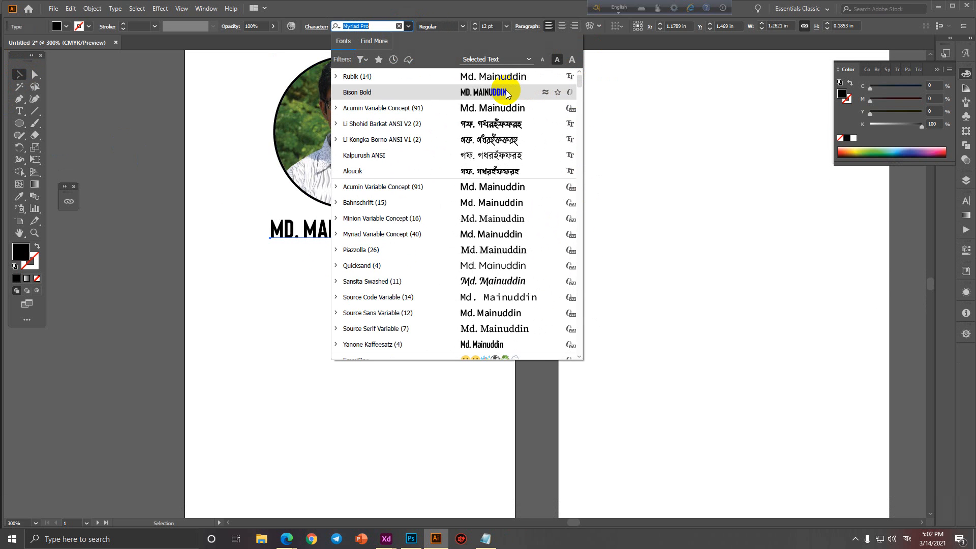
pyautogui.click(501, 76)
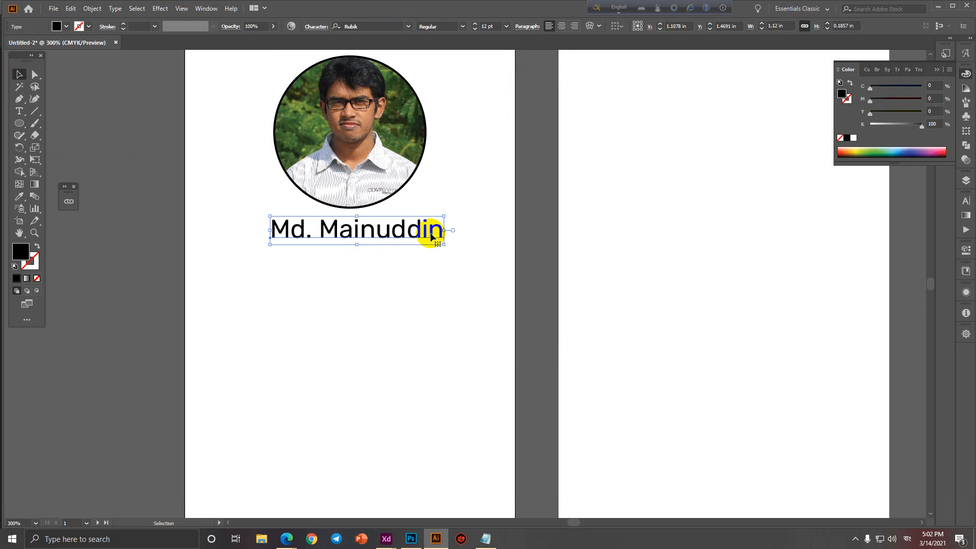
pyautogui.moveTo(418, 231); pyautogui.dragTo(447, 299)
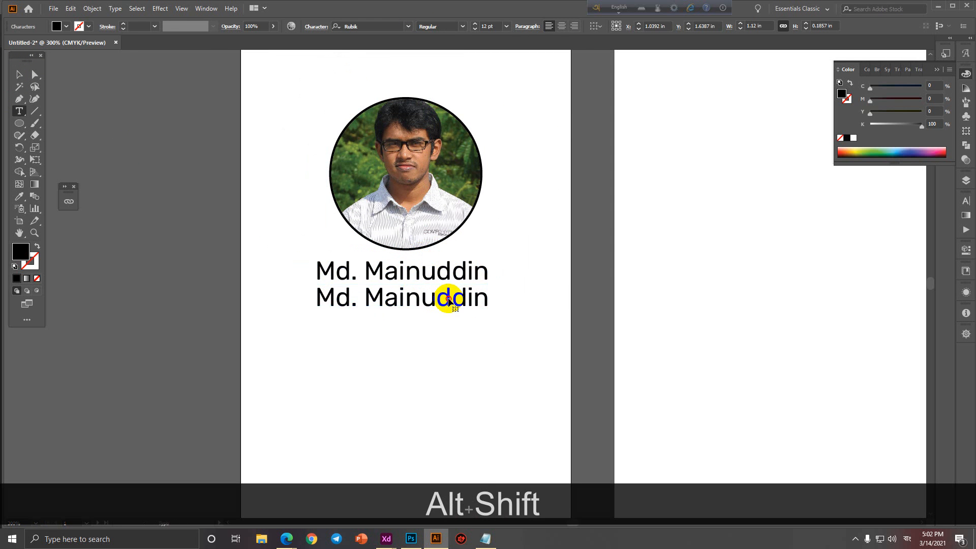
# Retype the copied line as 'Sr. Software Engineer' in 7 pt Rubik Light.
pyautogui.tripleClick(450, 300)
pyautogui.write('Sr. ')
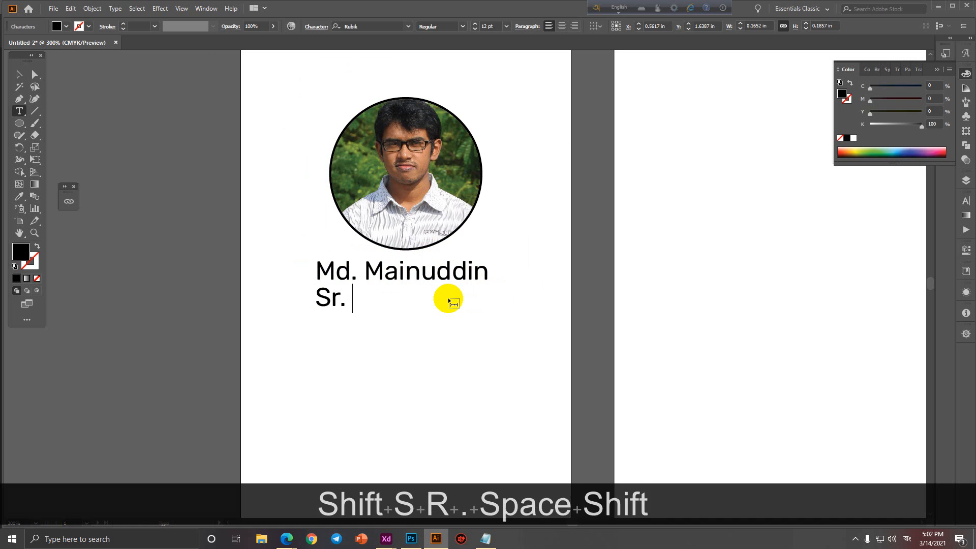
pyautogui.write('Softowa')
pyautogui.press('BackSpace')
pyautogui.press('BackSpace')
pyautogui.press('BackSpace')
pyautogui.write('war')
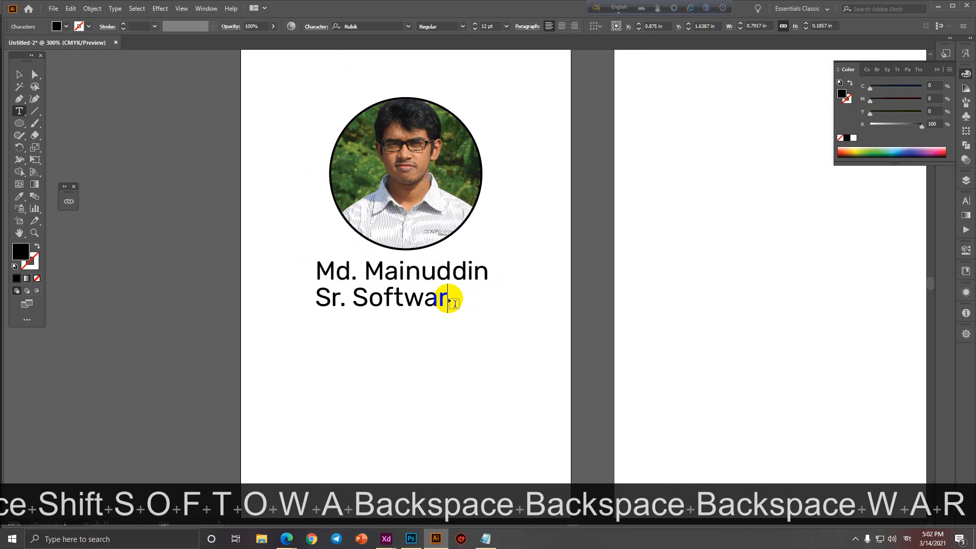
pyautogui.write('e Engineer')
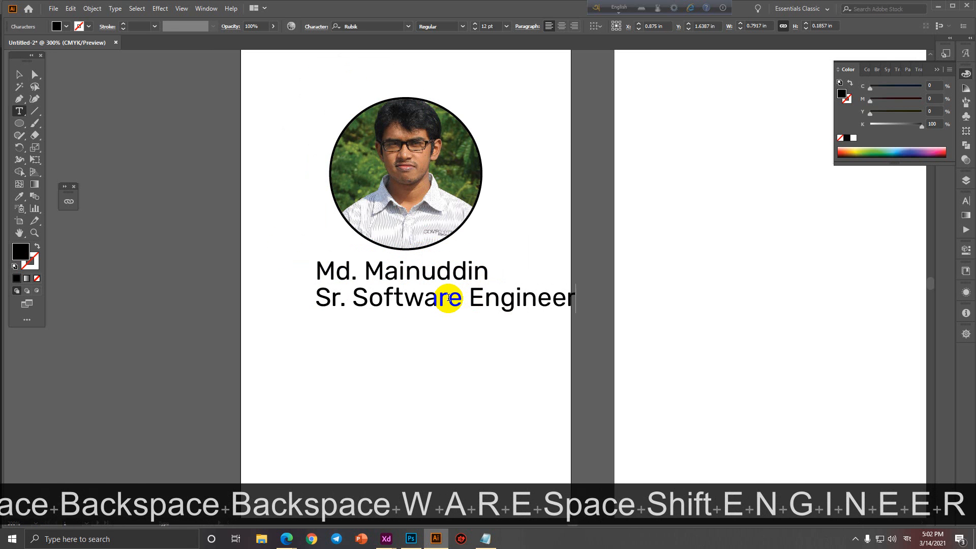
pyautogui.click(20, 74)
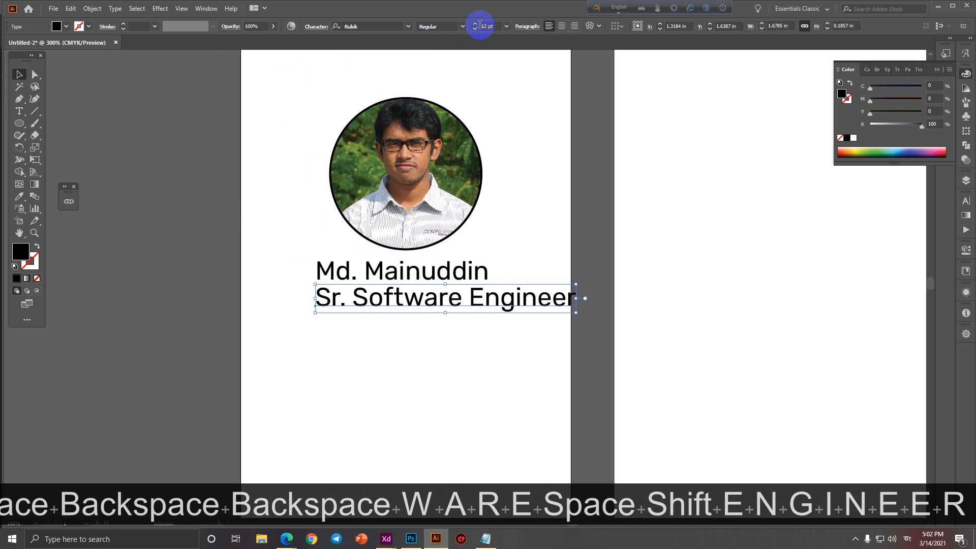
pyautogui.write('7')
pyautogui.press('Return')
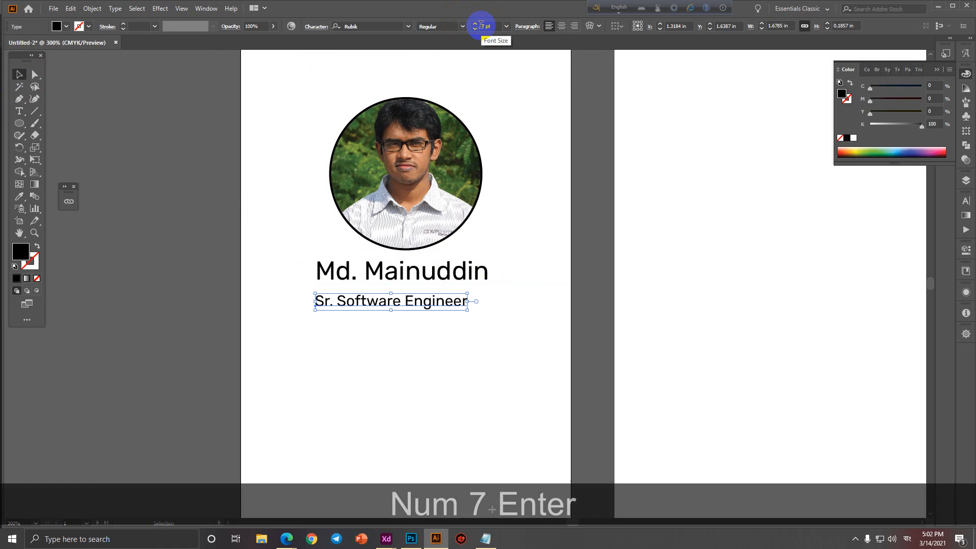
pyautogui.click(464, 27)
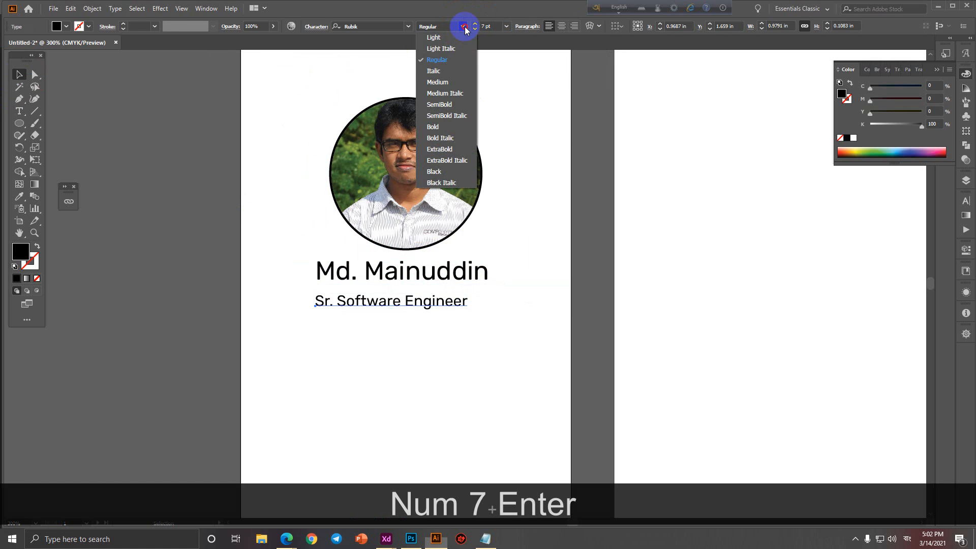
pyautogui.click(433, 37)
# Move the designation under the name and horizontally centre it with the name and photo.
pyautogui.moveTo(411, 301); pyautogui.dragTo(427, 290)
pyautogui.moveTo(311, 72); pyautogui.dragTo(517, 388)
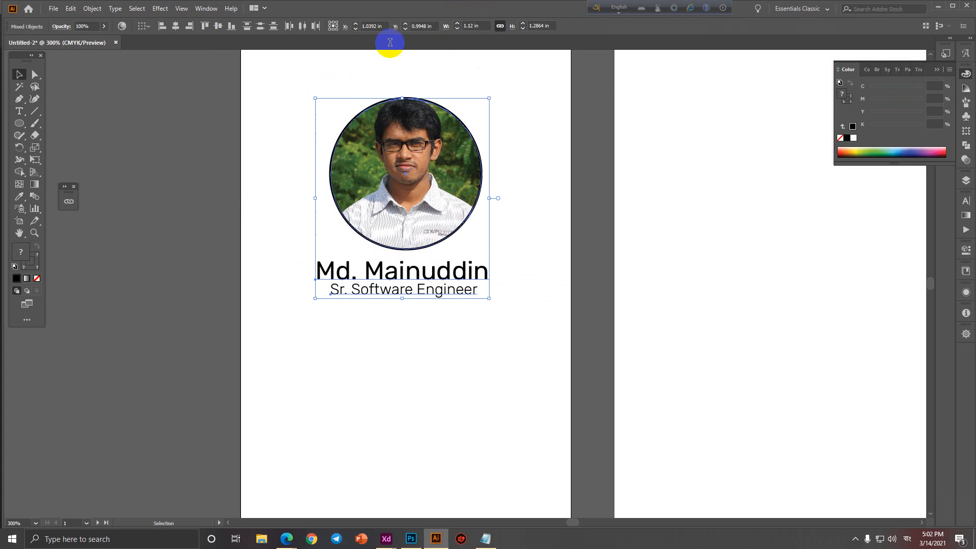
pyautogui.click(175, 26)
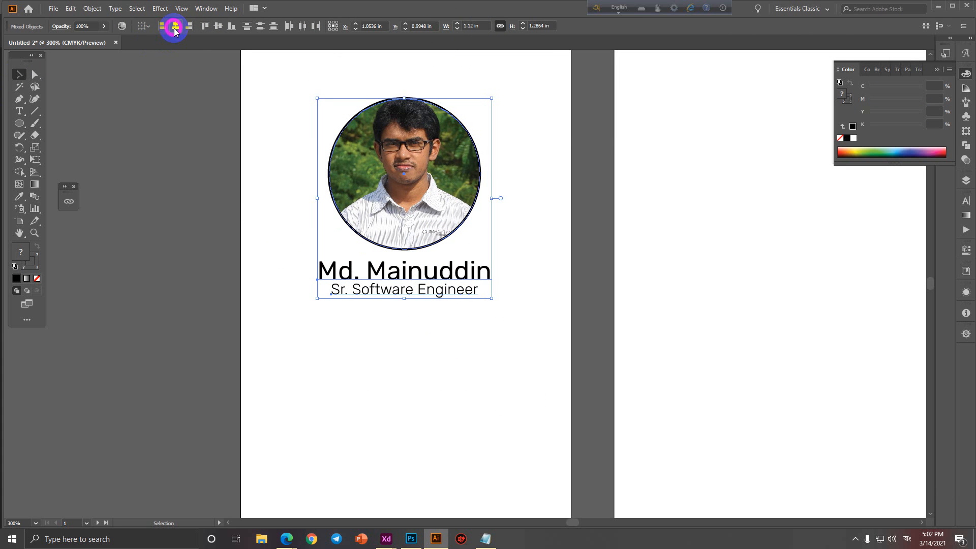
pyautogui.press('Right')
# Duplicate the designation line and retype it as 'Employee ID Number :' followed by the ID value.
pyautogui.click(423, 314)
pyautogui.scroll(-1, 422, 315)
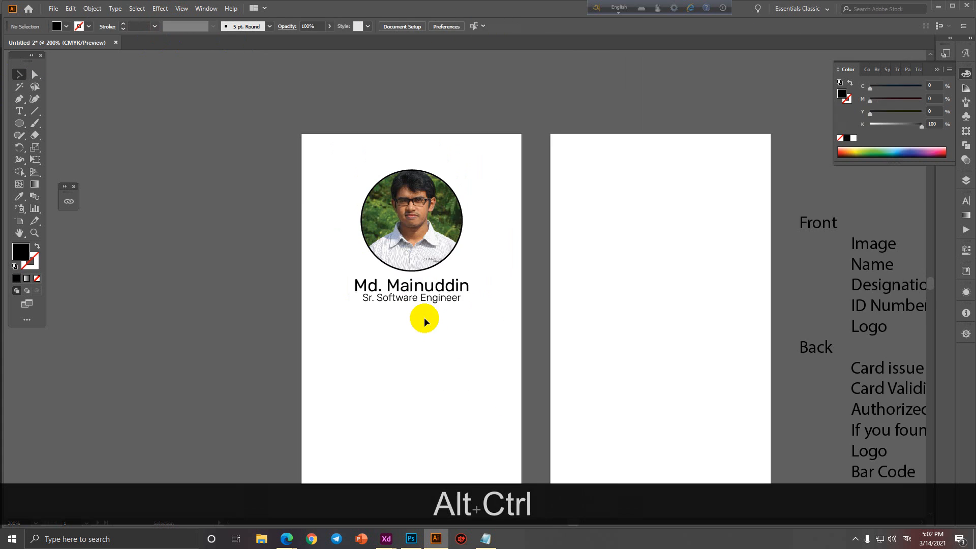
pyautogui.moveTo(436, 332); pyautogui.dragTo(352, 295)
pyautogui.moveTo(810, 263); pyautogui.dragTo(694, 229)
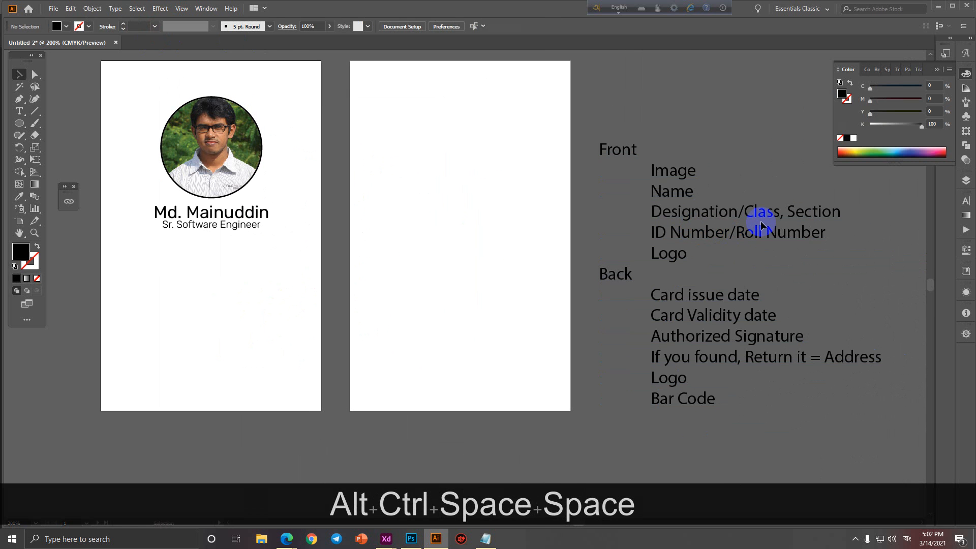
pyautogui.click(760, 220)
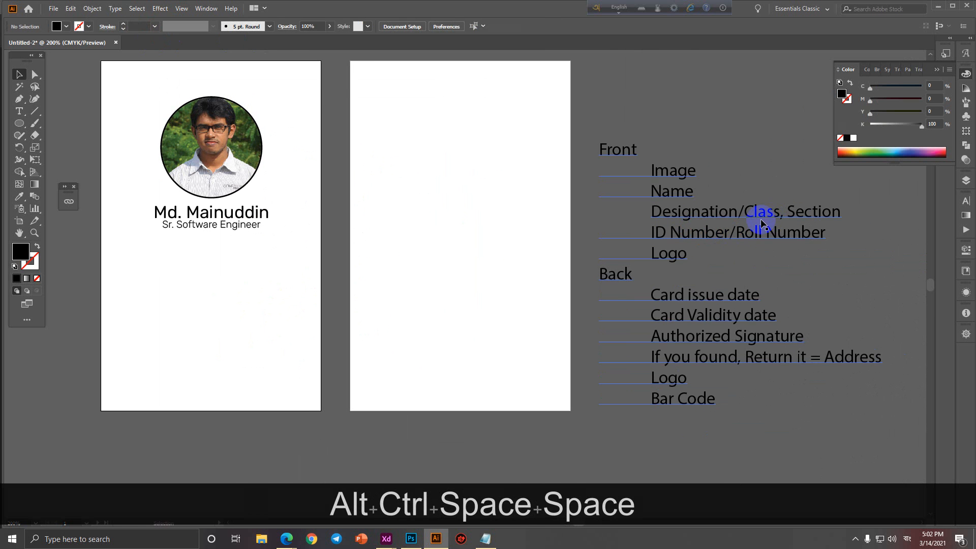
pyautogui.scroll(1, 164, 258)
pyautogui.moveTo(163, 258); pyautogui.dragTo(323, 295)
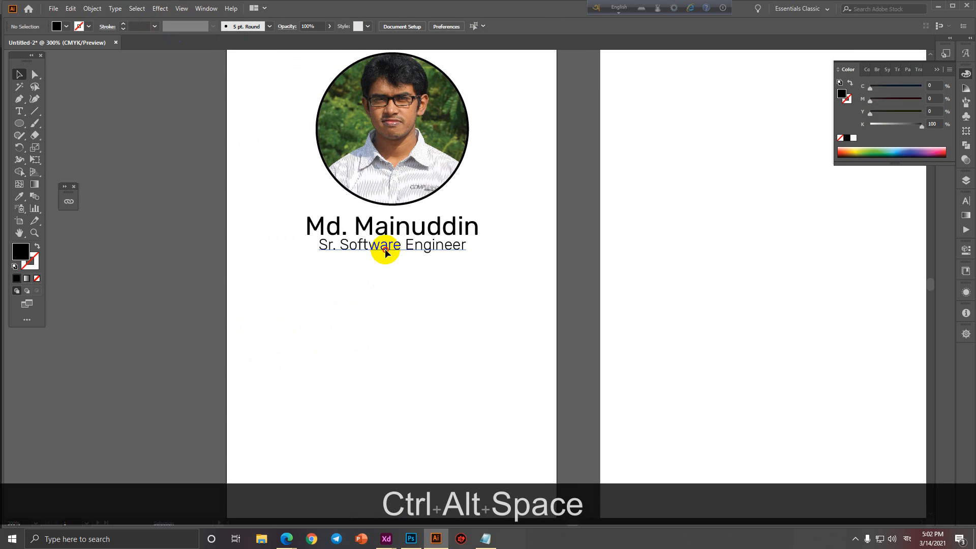
pyautogui.moveTo(386, 249); pyautogui.dragTo(385, 268)
pyautogui.tripleClick(386, 268)
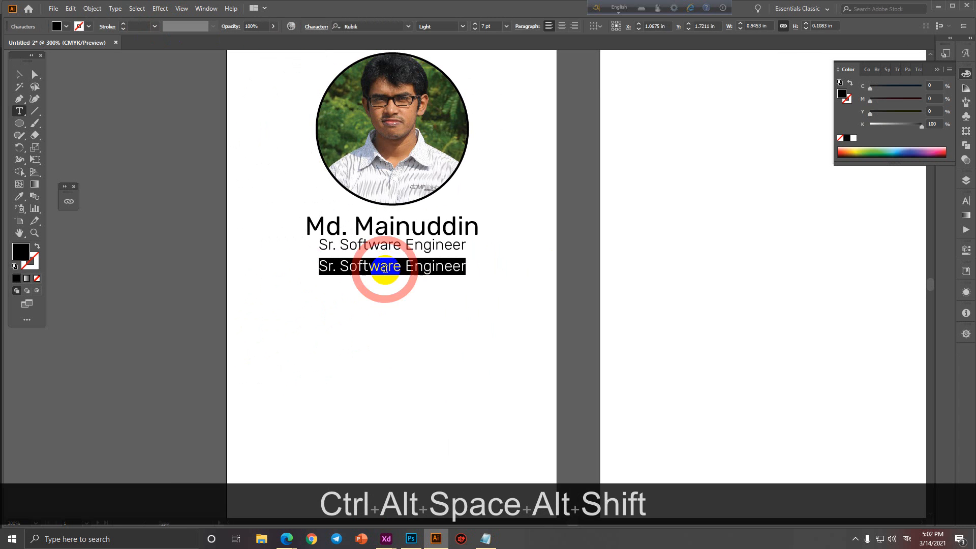
pyautogui.write('Employee ')
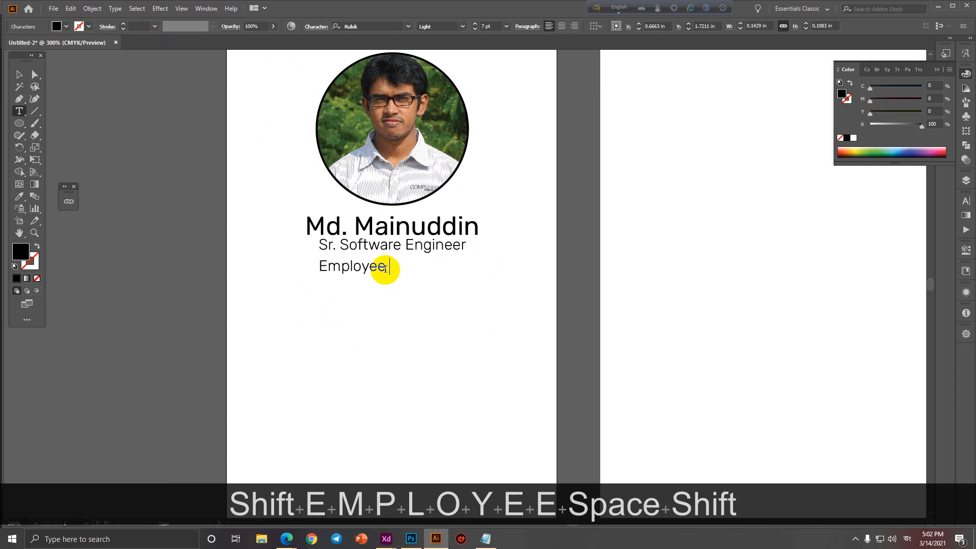
pyautogui.write('ID Number')
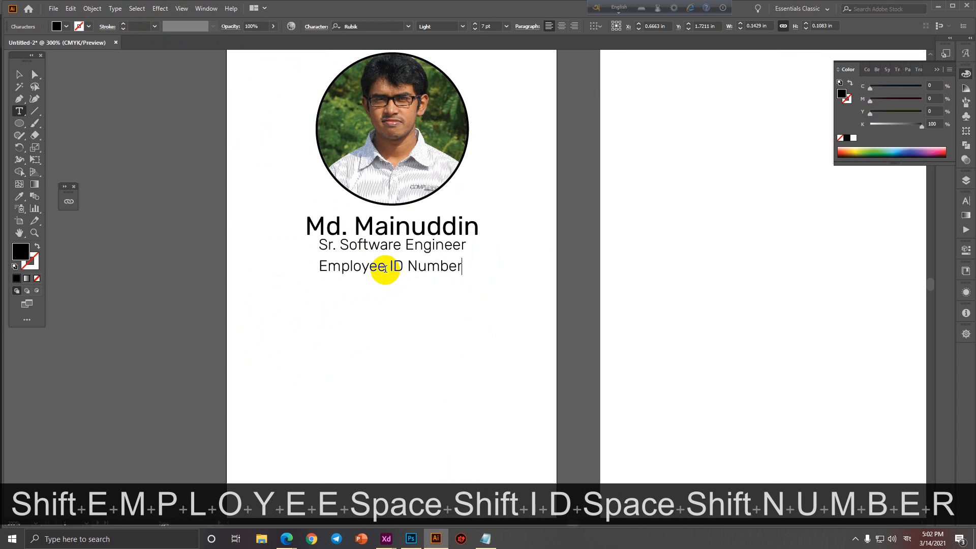
pyautogui.write(' : ')
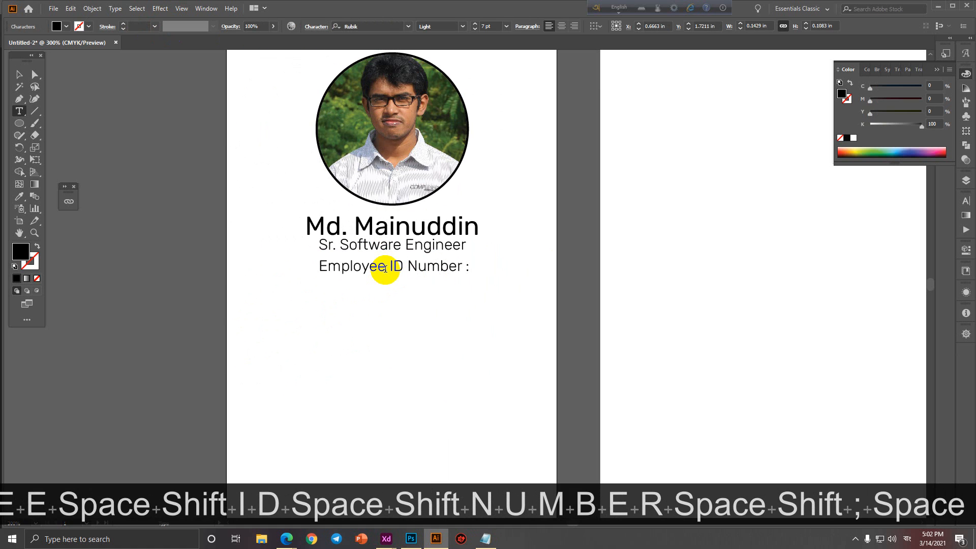
pyautogui.write('20')
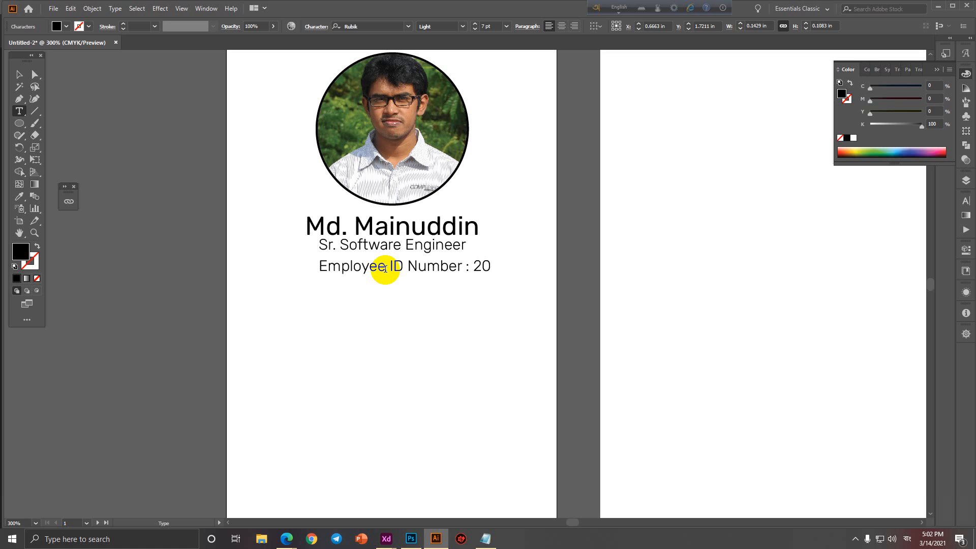
pyautogui.write('1801')
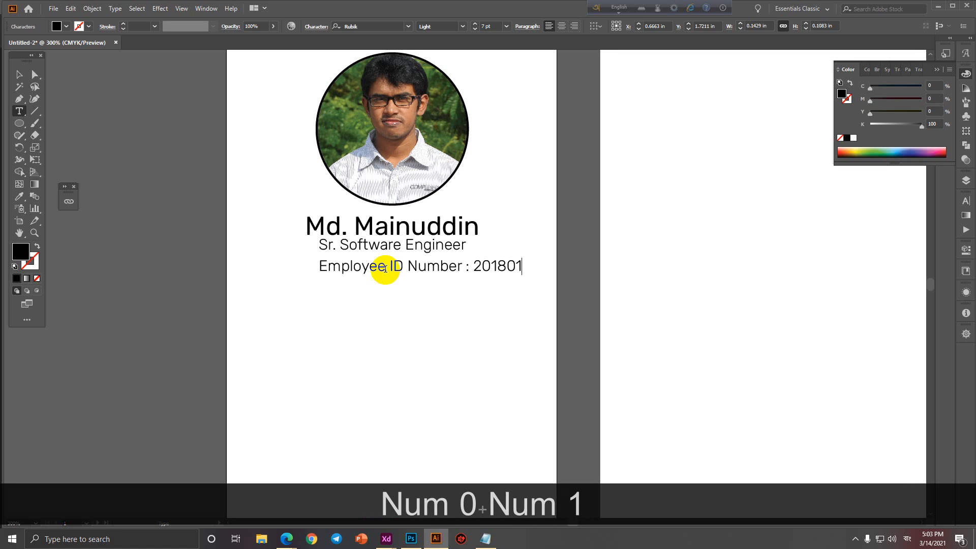
pyautogui.write('02')
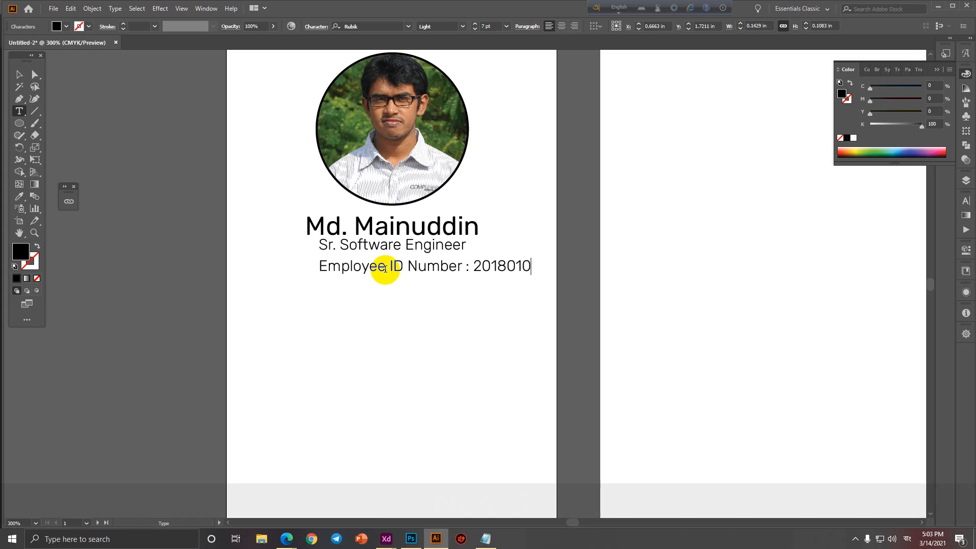
# Horizontally centre the Employee ID line with the portrait group.
pyautogui.click(18, 75)
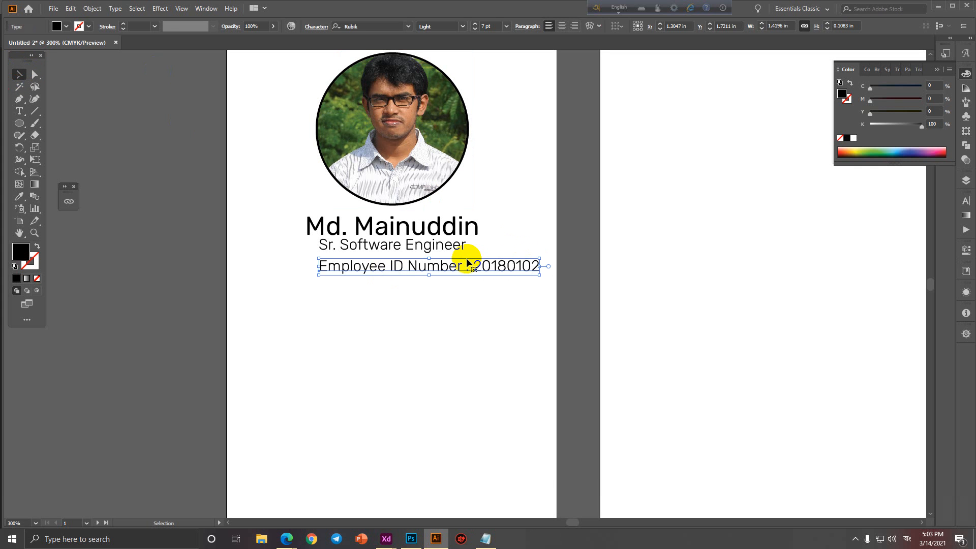
pyautogui.moveTo(507, 267); pyautogui.dragTo(466, 266)
pyautogui.scroll(-2, 415, 308)
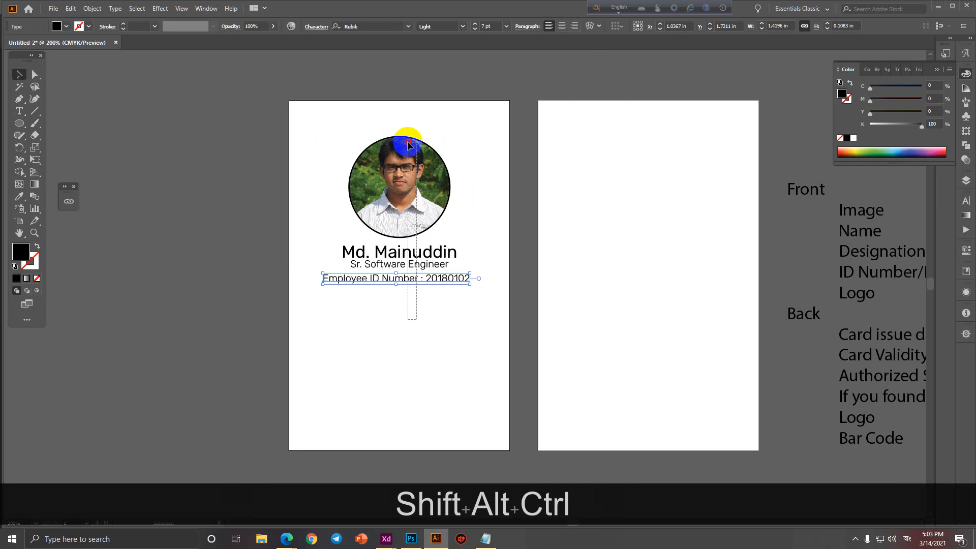
pyautogui.keyDown('shift'); pyautogui.click(408, 148); pyautogui.keyUp('shift')
pyautogui.click(176, 25)
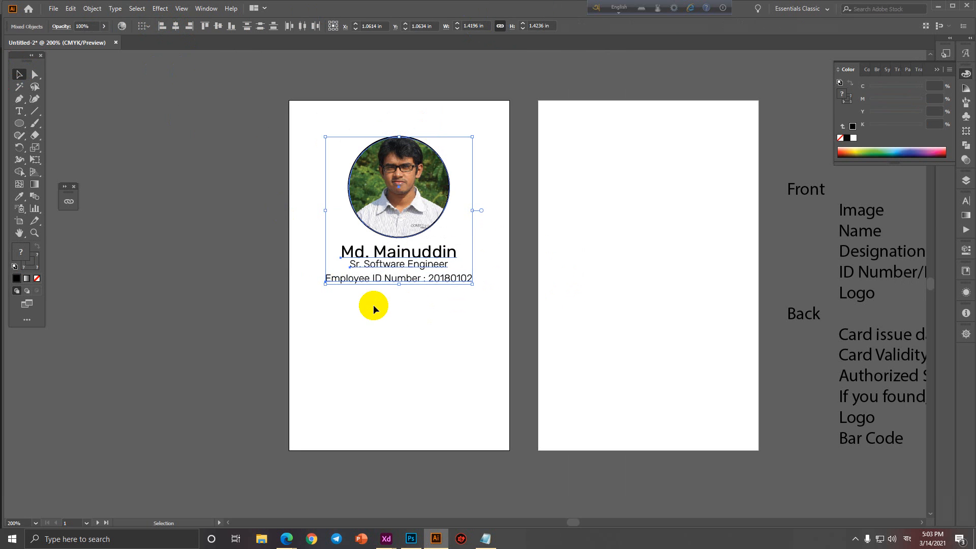
# Fine-tune the Sr. Software Engineer line's vertical position with the arrow keys.
pyautogui.click(397, 321)
pyautogui.click(405, 265)
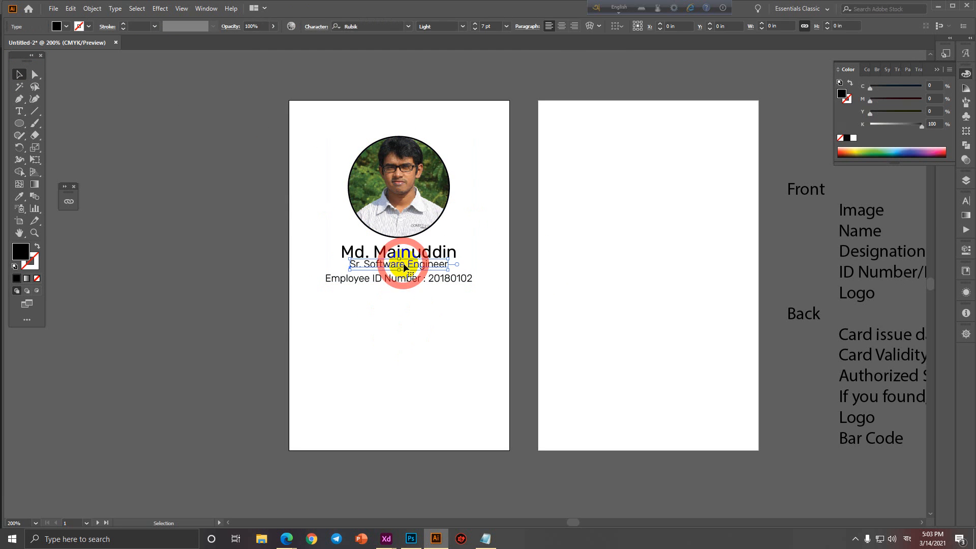
pyautogui.press('Down')
pyautogui.press('Down')
pyautogui.press('Down')
pyautogui.press('Up')
pyautogui.press('Up')
pyautogui.press('Down')
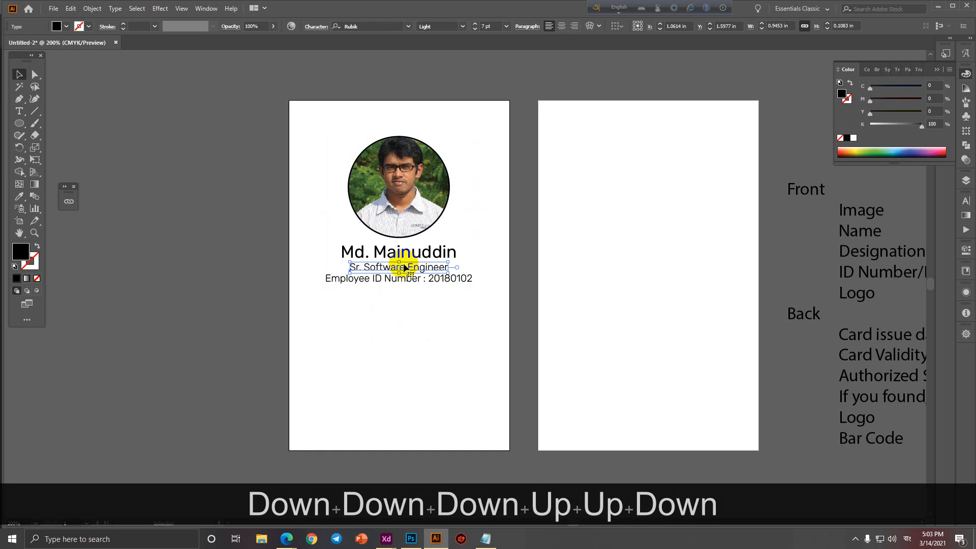
pyautogui.press('Up')
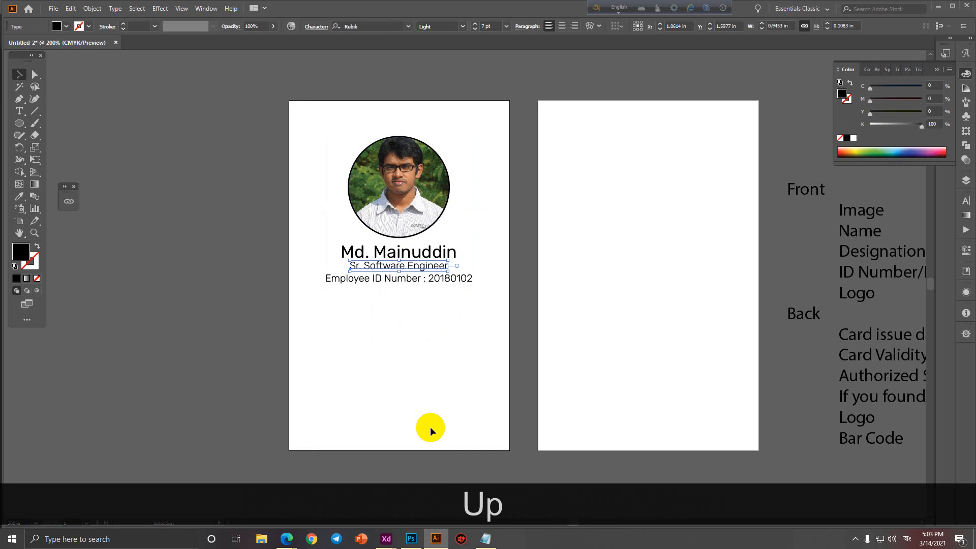
pyautogui.click(422, 406)
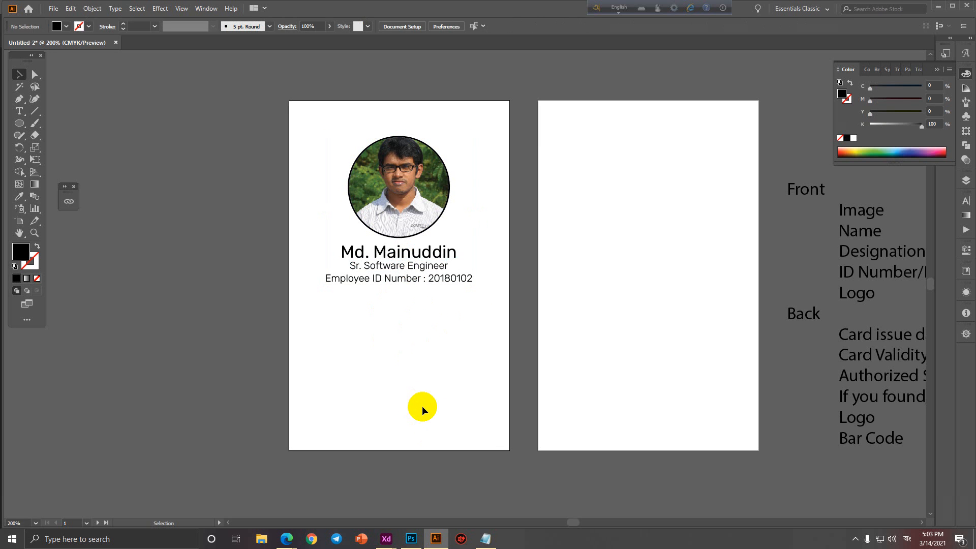
# Shift the portrait and three text lines left off the card, then browse Others (H:) to place an image.
pyautogui.moveTo(331, 125); pyautogui.dragTo(507, 301)
pyautogui.moveTo(422, 262); pyautogui.dragTo(188, 262)
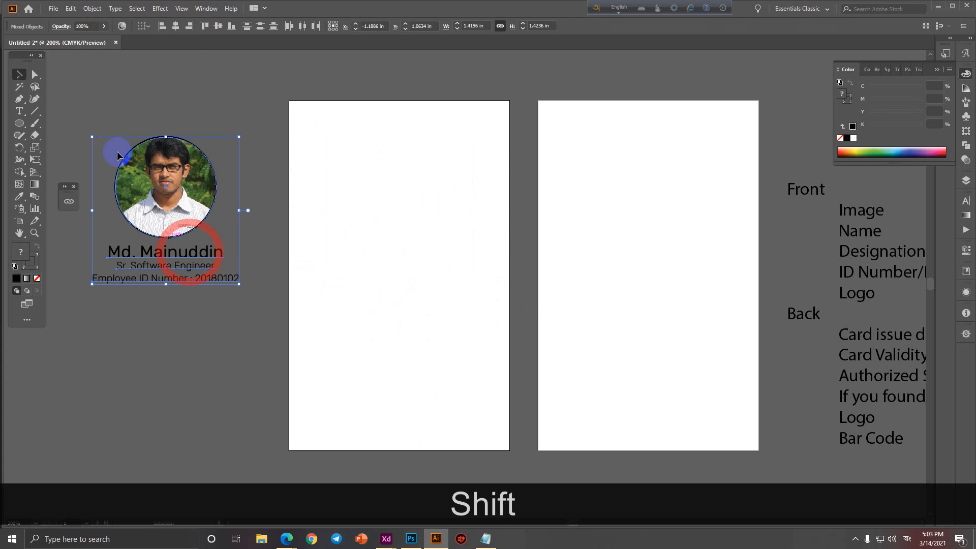
pyautogui.click(53, 9)
pyautogui.click(87, 173)
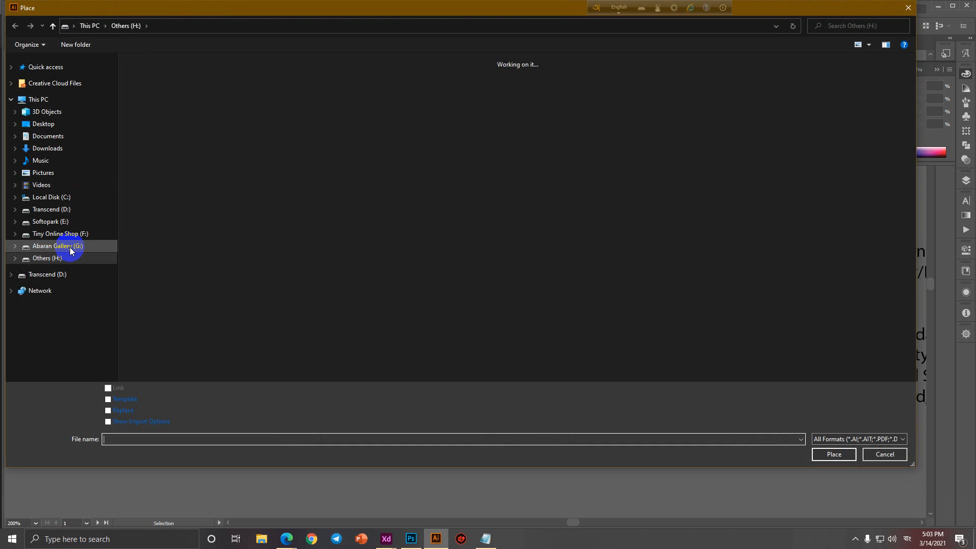
pyautogui.click(60, 261)
# Try placing the webp designer portrait and dismiss the unsupported-format error.
pyautogui.click(867, 26)
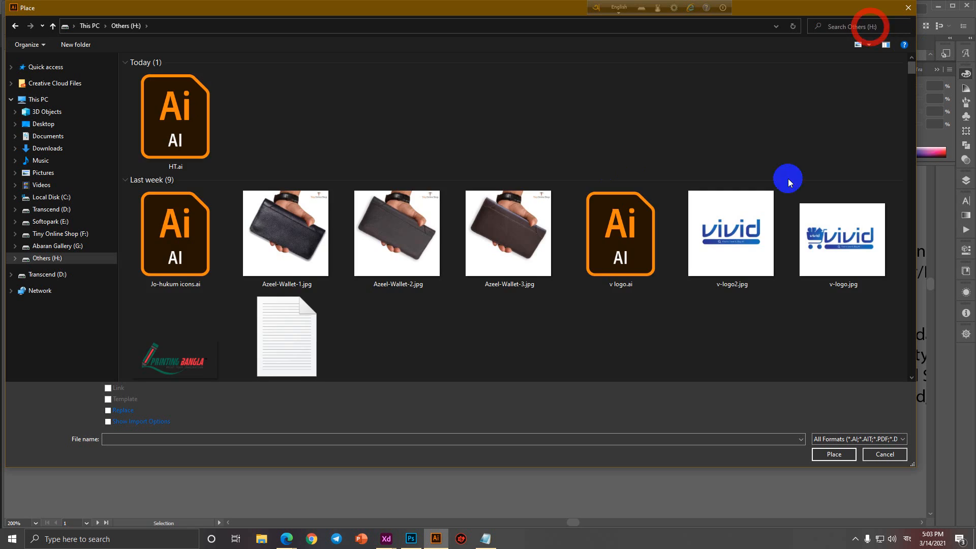
pyautogui.scroll(-15, 730, 204)
pyautogui.scroll(-5, 747, 250)
pyautogui.click(762, 213)
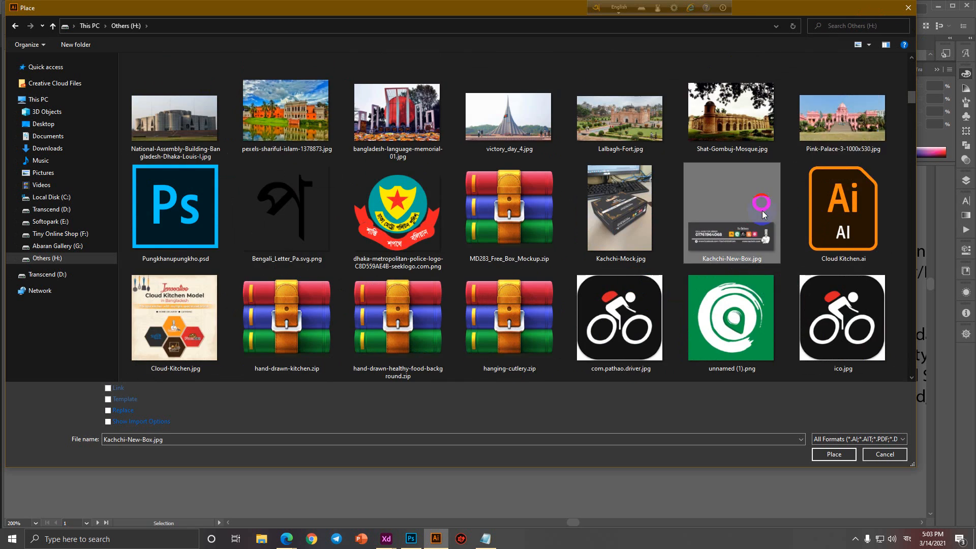
pyautogui.scroll(-7, 761, 217)
pyautogui.scroll(-10, 761, 218)
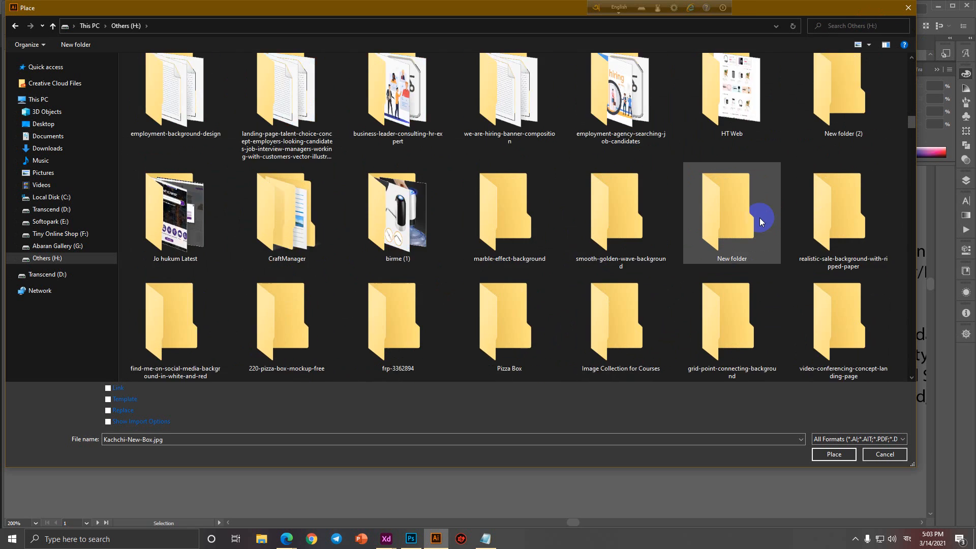
pyautogui.scroll(-10, 759, 219)
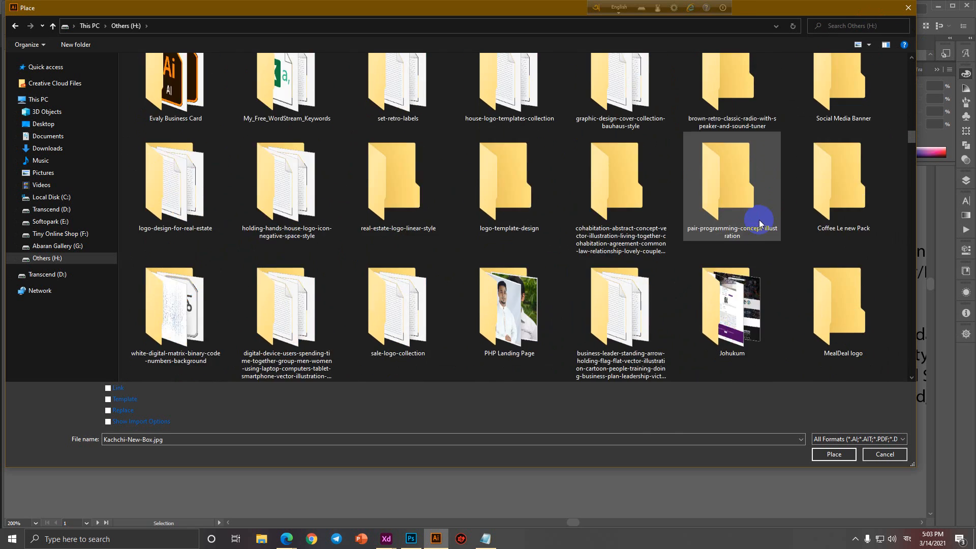
pyautogui.scroll(-10, 758, 219)
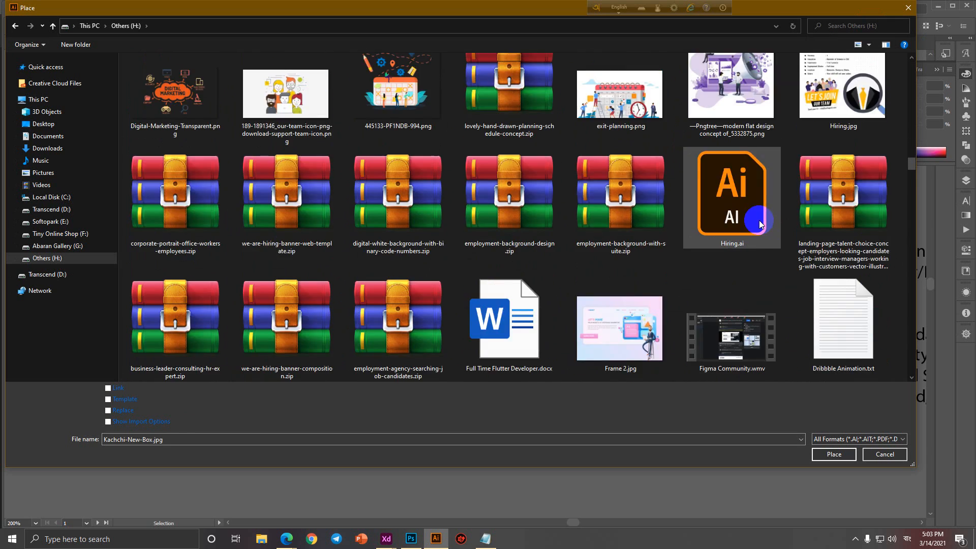
pyautogui.scroll(-10, 758, 221)
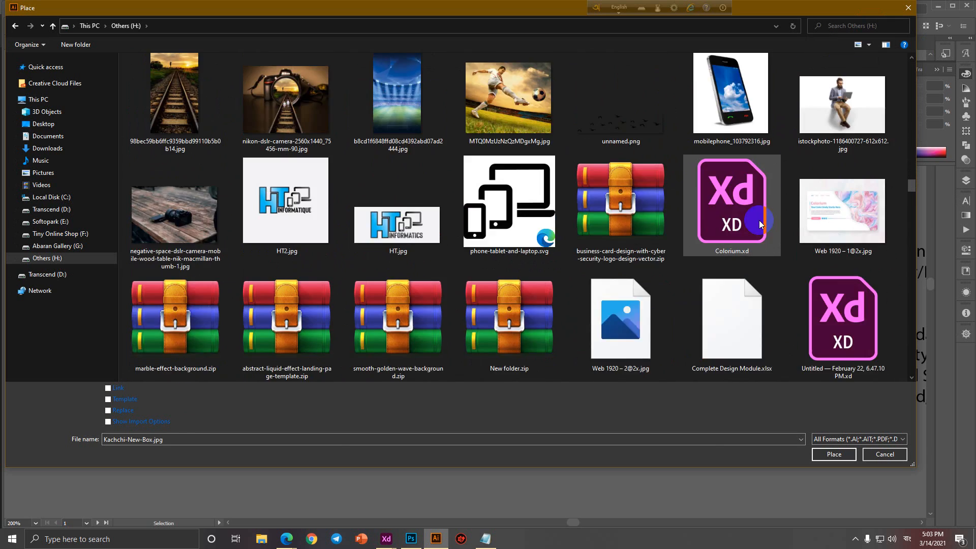
pyautogui.scroll(-2, 759, 221)
pyautogui.doubleClick(844, 316)
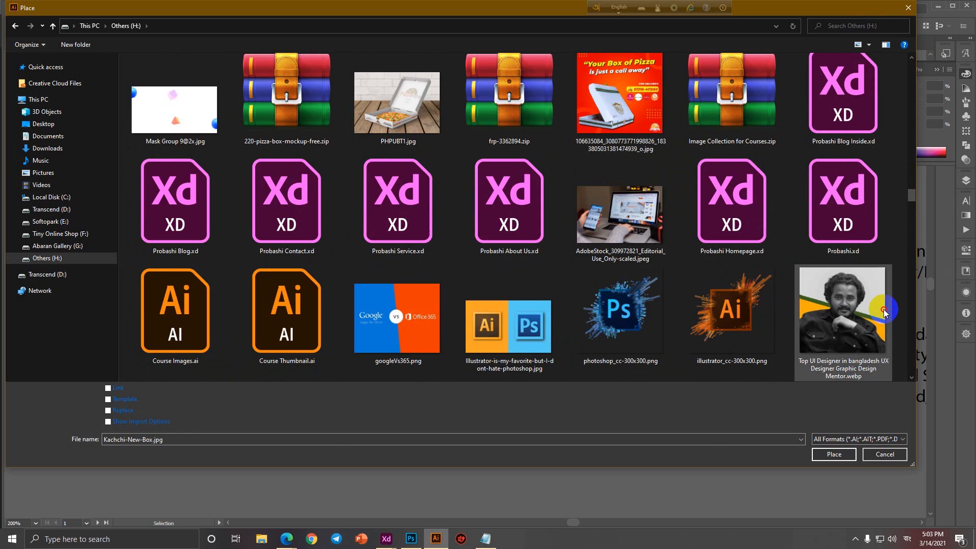
pyautogui.click(600, 282)
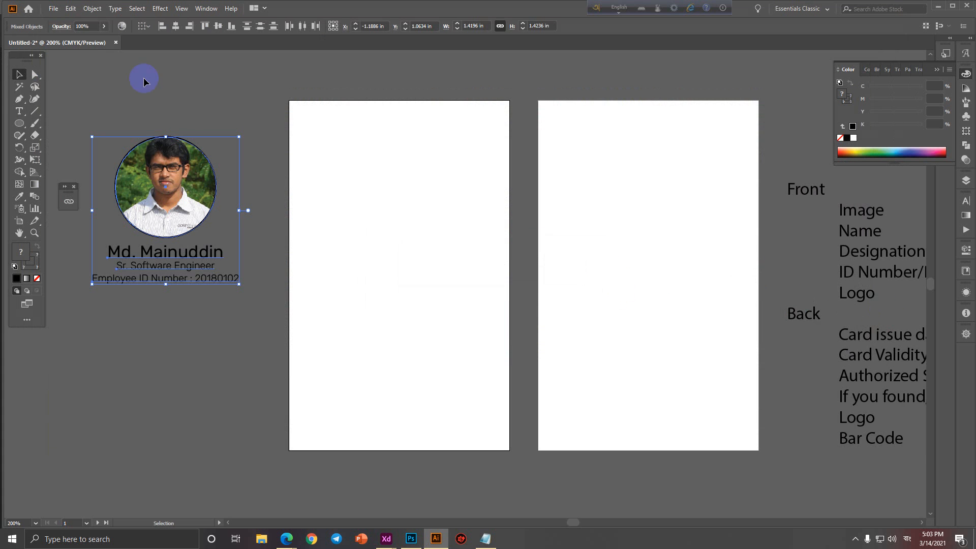
# Reopen File > Place and search the drive for 'top'.
pyautogui.click(53, 9)
pyautogui.click(72, 169)
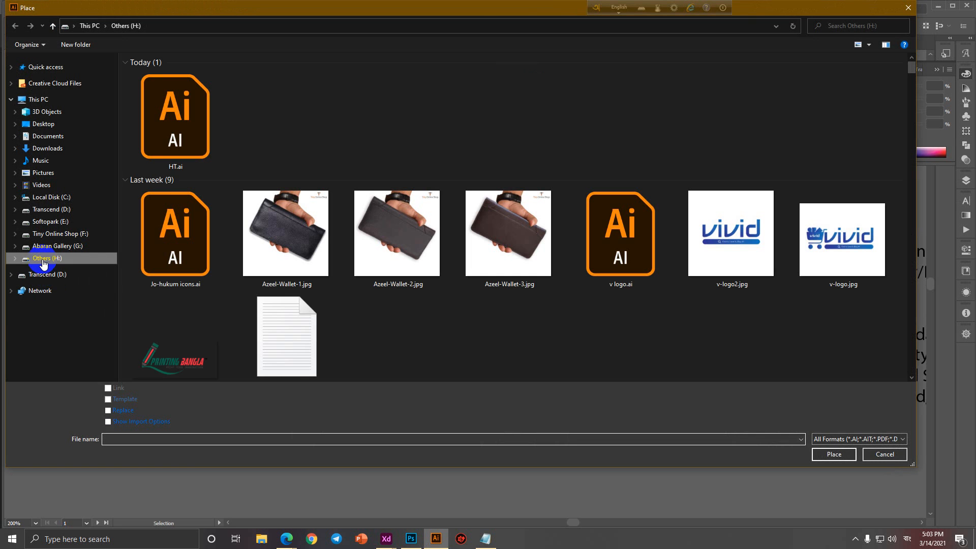
pyautogui.click(875, 25)
pyautogui.write('top')
pyautogui.press('Return')
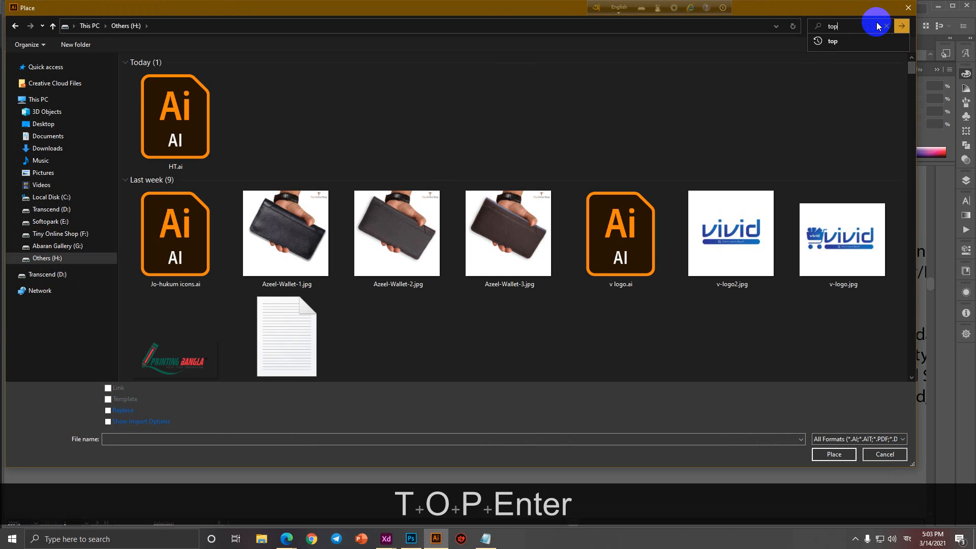
# Place the jpg Top UI Designer photo on the left card and shrink it to about 2.14 in square.
pyautogui.click(527, 136)
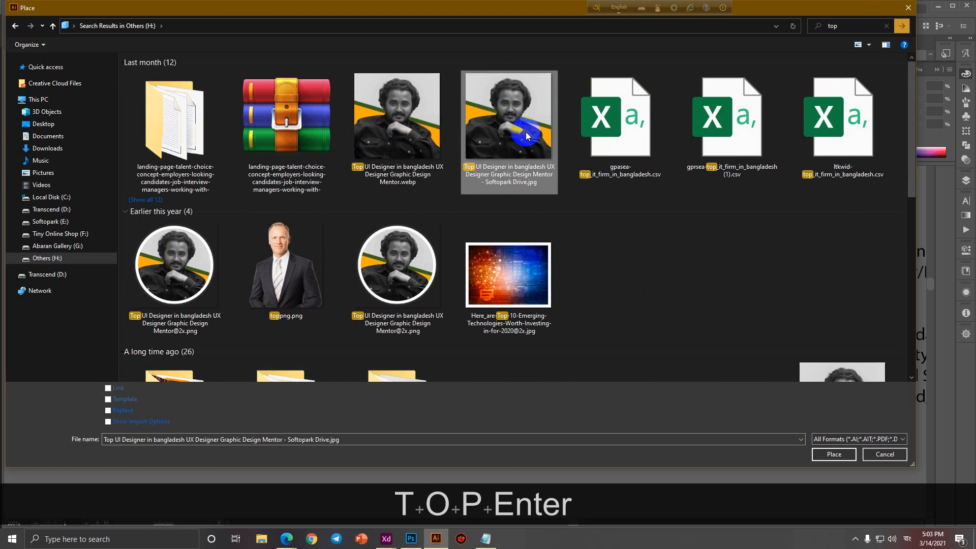
pyautogui.doubleClick(527, 136)
pyautogui.click(515, 146)
pyautogui.moveTo(565, 237); pyautogui.dragTo(404, 201)
pyautogui.scroll(-1, 405, 201)
pyautogui.moveTo(411, 239); pyautogui.dragTo(402, 201)
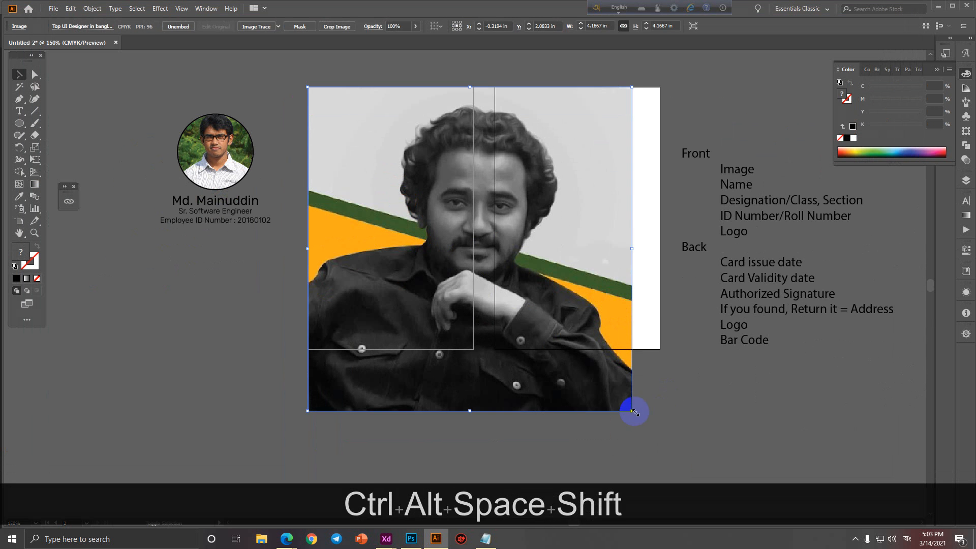
pyautogui.moveTo(633, 410); pyautogui.dragTo(578, 261)
pyautogui.scroll(2, 475, 253)
pyautogui.scroll(2, 472, 252)
pyautogui.click(506, 262)
# Copy the name and title text onto the card, then undo back to the circular portrait layout.
pyautogui.scroll(-3, 507, 262)
pyautogui.moveTo(211, 219); pyautogui.dragTo(441, 304)
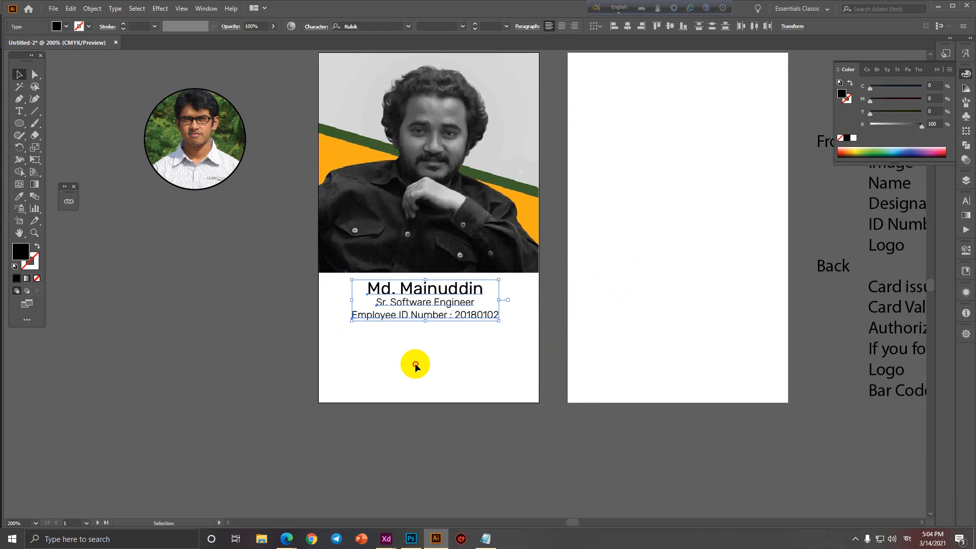
pyautogui.click(448, 375)
pyautogui.hotkey('ctrl', 'z')
pyautogui.hotkey('ctrl', 'z')
pyautogui.hotkey('ctrl', 'z')
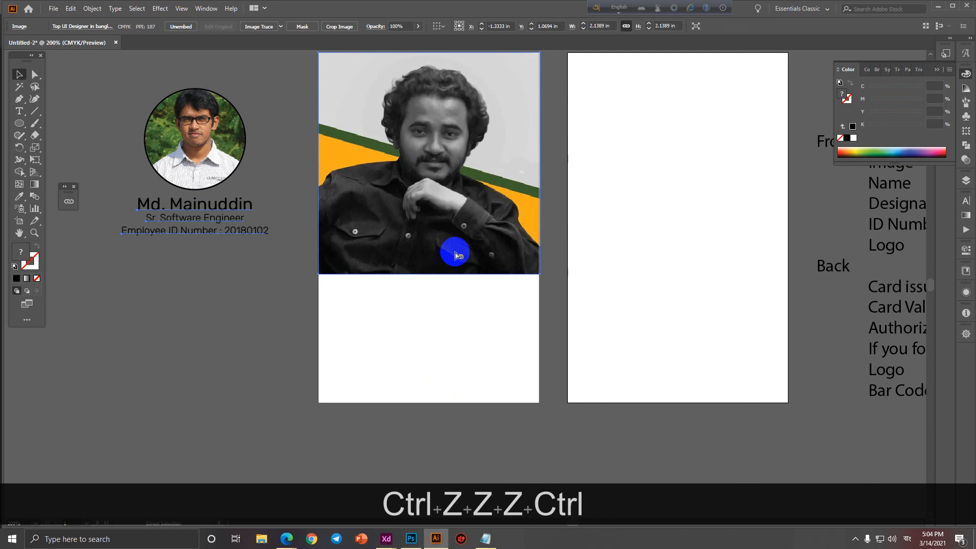
pyautogui.hotkey('ctrl', 'z')
pyautogui.hotkey('ctrl', 'z')
pyautogui.hotkey('ctrl', 'z')
pyautogui.hotkey('ctrl', 'z')
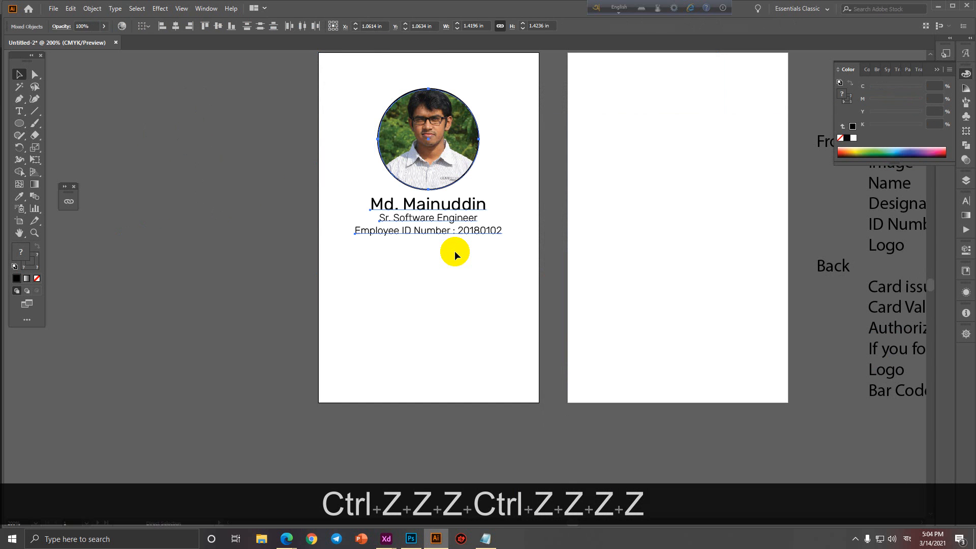
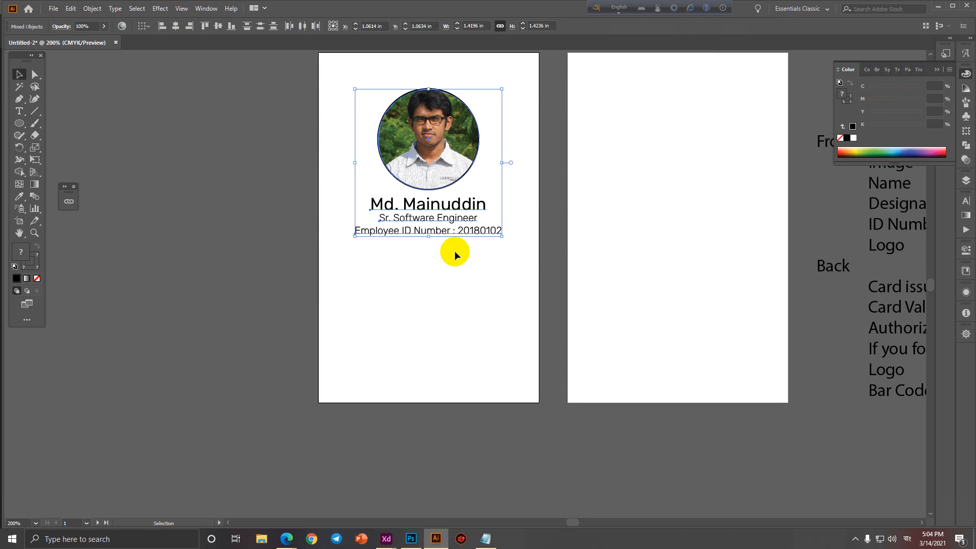
# Draw a test black hexagon on the front card, then undo it.
pyautogui.moveTo(19, 123); pyautogui.dragTo(68, 163)
pyautogui.moveTo(421, 321); pyautogui.dragTo(455, 348)
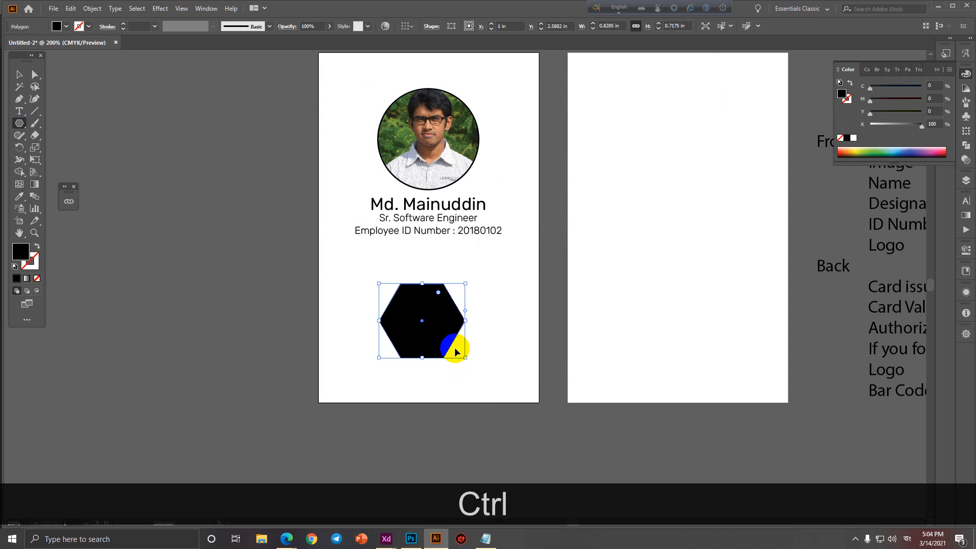
pyautogui.hotkey('ctrl', 'z')
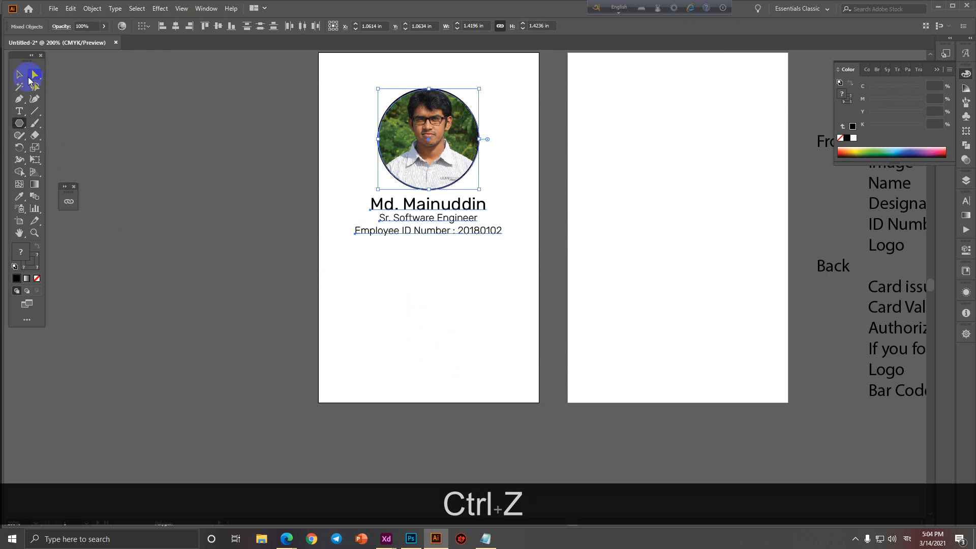
# Give the circular frame around the photo a 2 pt stroke weight.
pyautogui.click(23, 75)
pyautogui.click(438, 196)
pyautogui.click(392, 171)
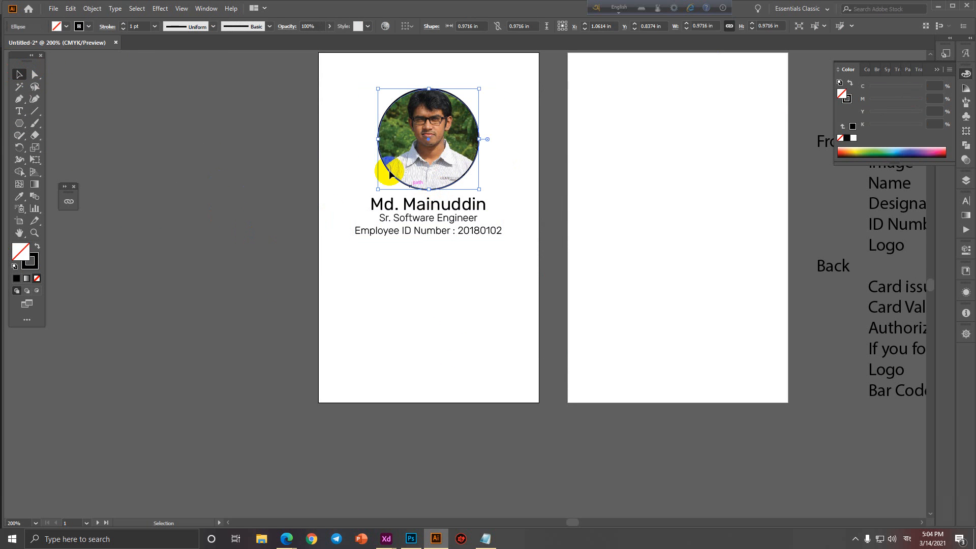
pyautogui.doubleClick(124, 26)
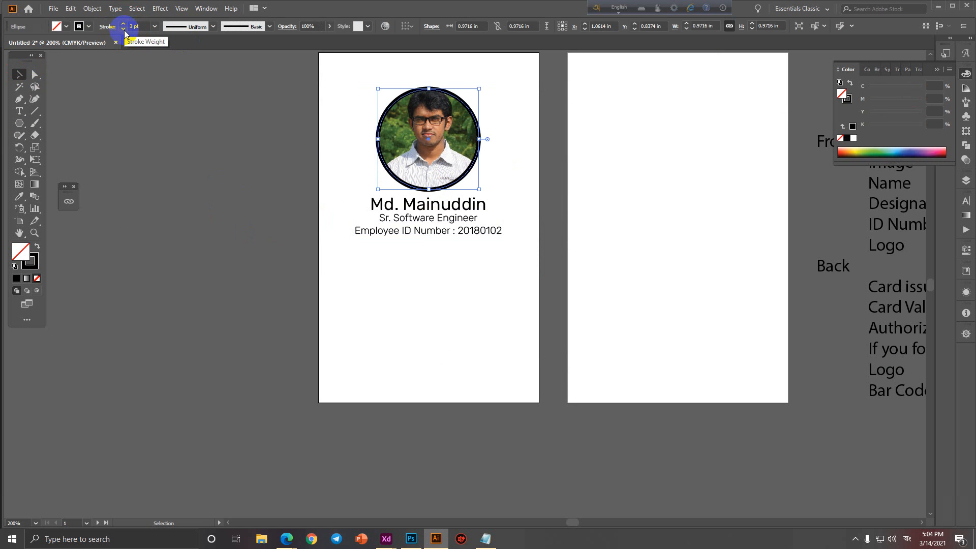
pyautogui.click(124, 31)
pyautogui.click(155, 130)
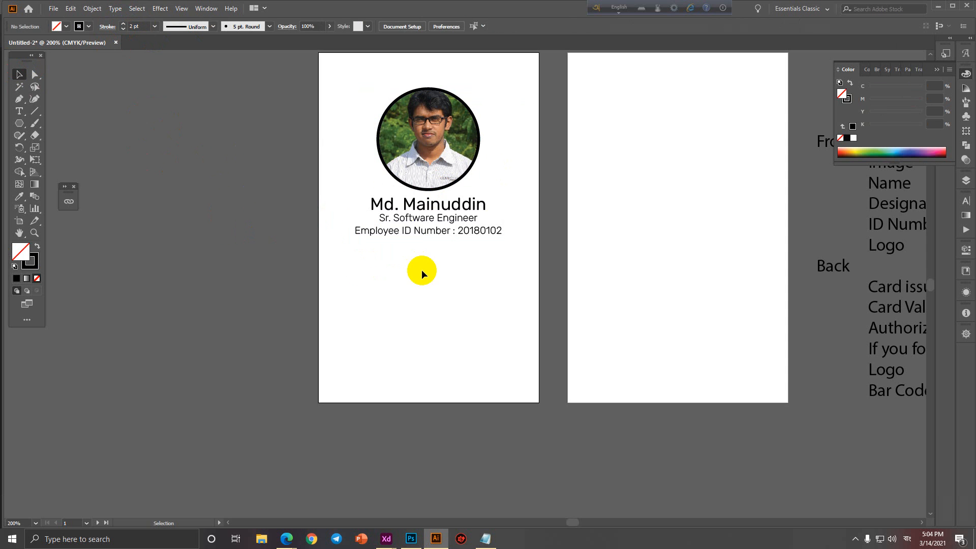
# Check the text lines under the photo and pan over to the Front/Back notes.
pyautogui.moveTo(423, 270)
pyautogui.mouseDown()
pyautogui.moveTo(419, 184)
pyautogui.moveTo(426, 214)
pyautogui.mouseUp()
pyautogui.click(414, 307)
pyautogui.press('space')
pyautogui.moveTo(574, 352); pyautogui.dragTo(497, 352)
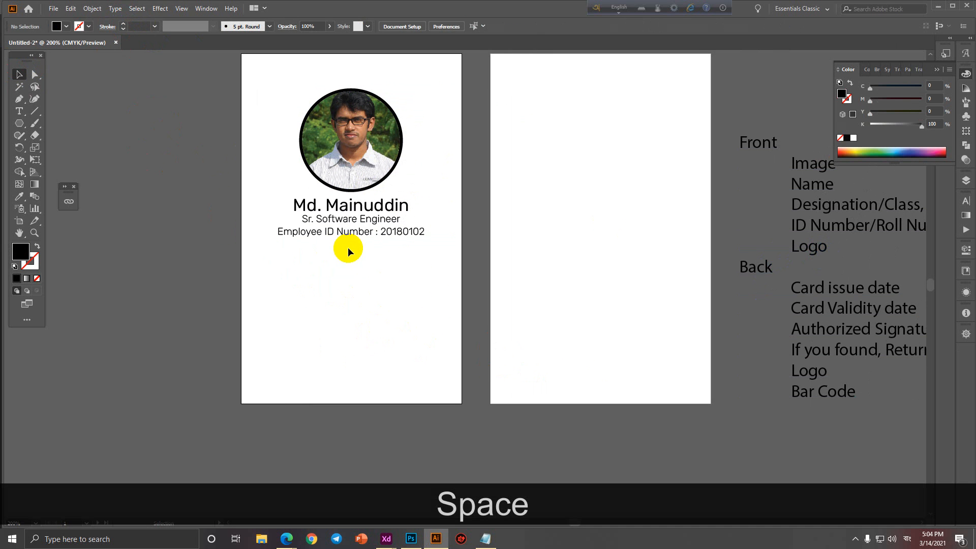
pyautogui.click(53, 8)
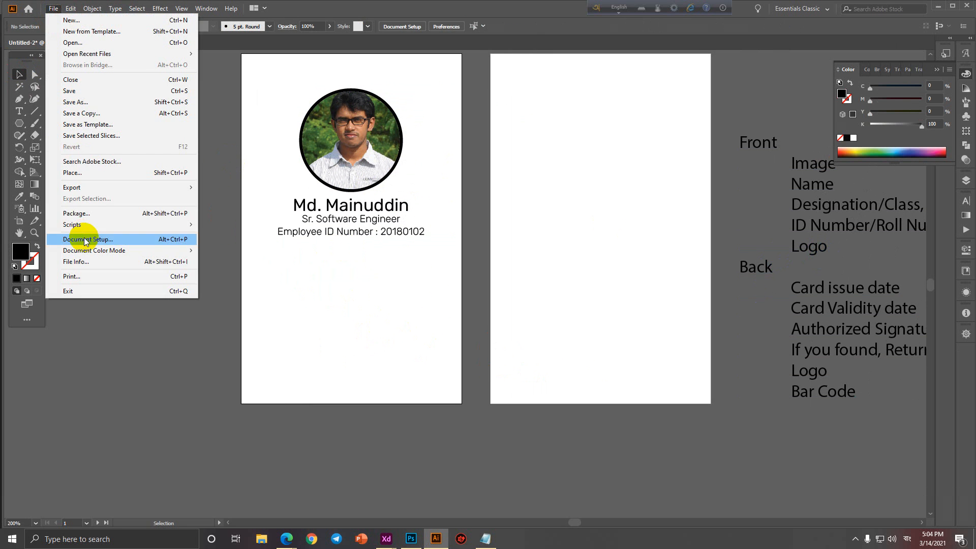
# Search the Softopark (E:) drive for 'softopark' and choose softopark_logo_fff_01.png to place.
pyautogui.click(86, 179)
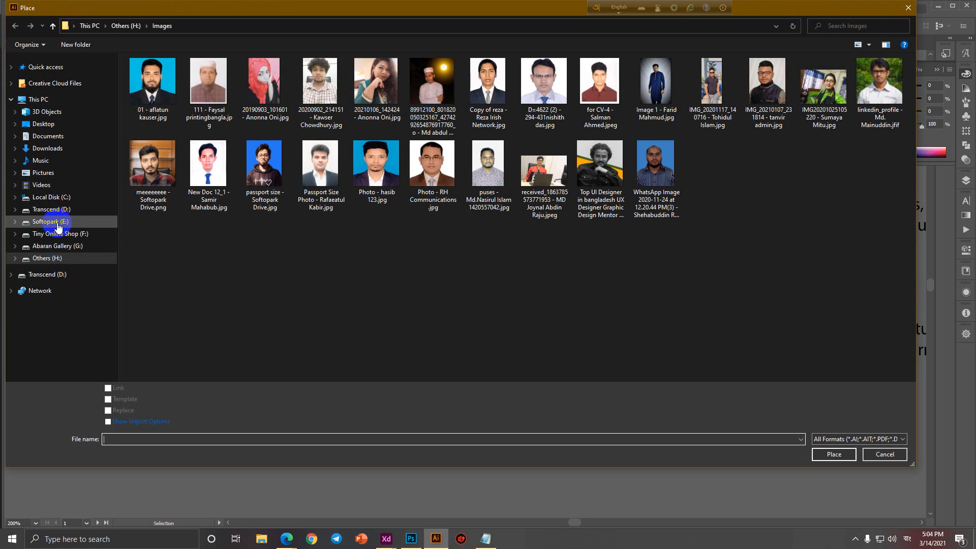
pyautogui.click(50, 221)
pyautogui.click(870, 26)
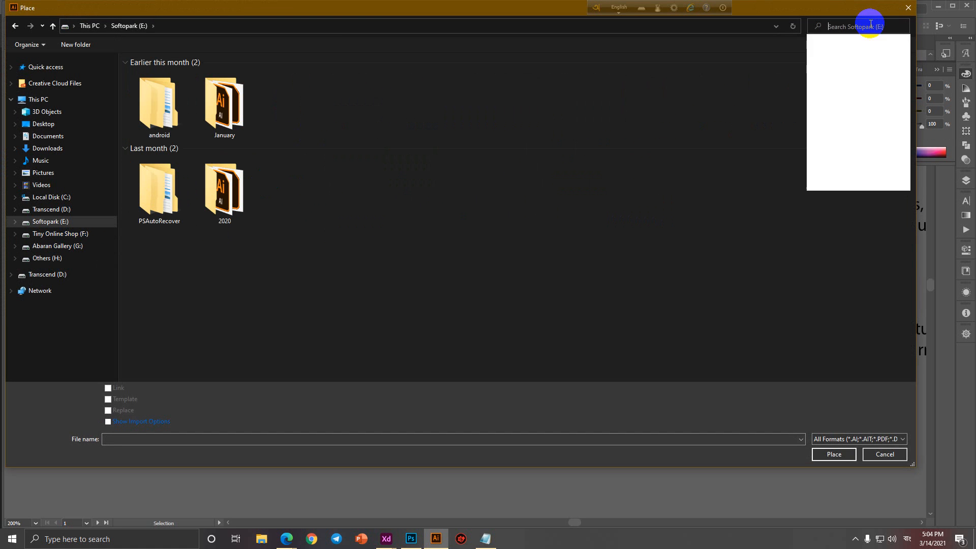
pyautogui.write('softopark')
pyautogui.press('Return')
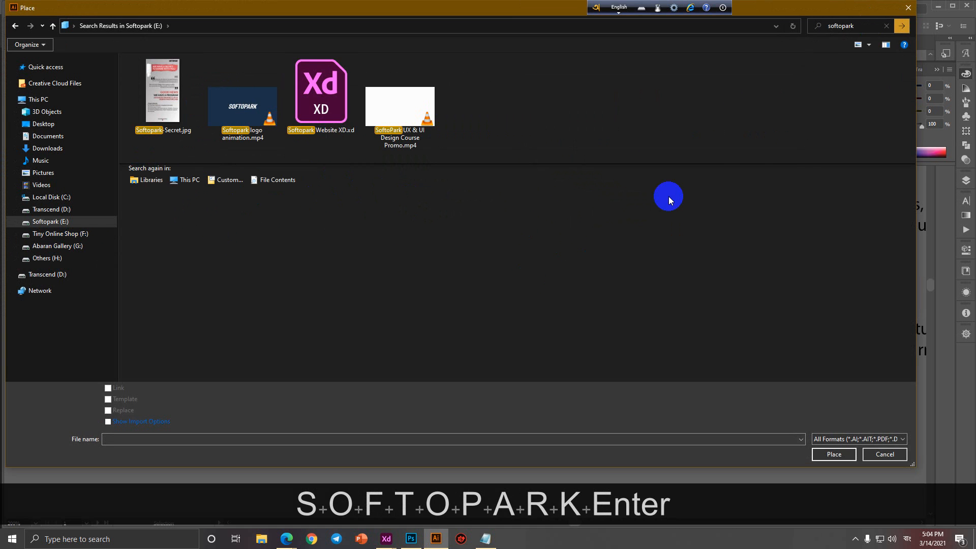
pyautogui.scroll(-5, 526, 285)
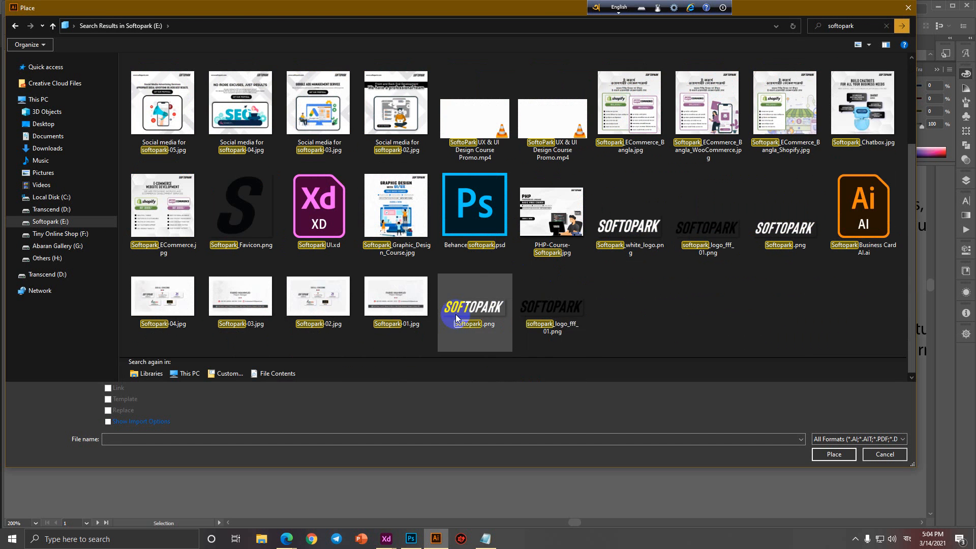
pyautogui.doubleClick(554, 310)
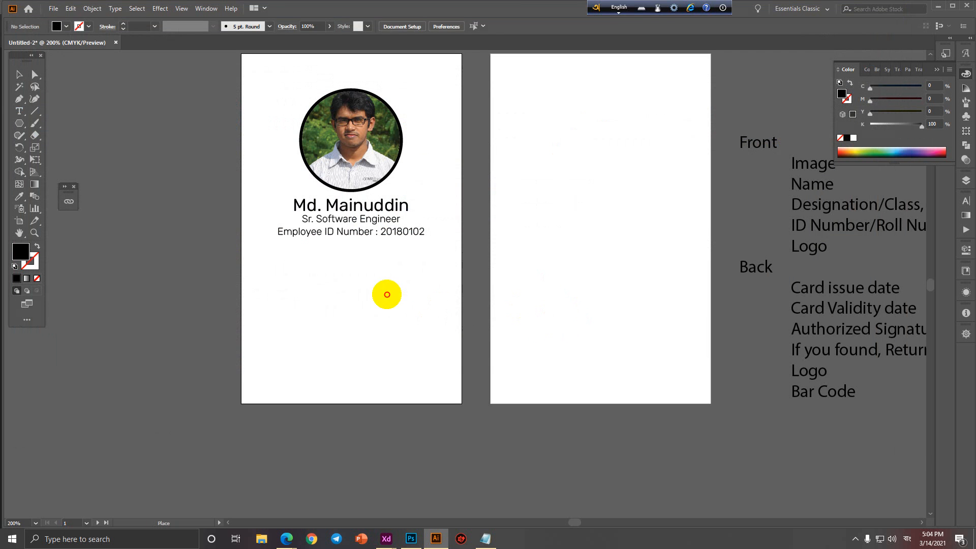
# Place the logo on the front card, shrunk to about 1.25 × 0.37 in near the bottom.
pyautogui.click(387, 294)
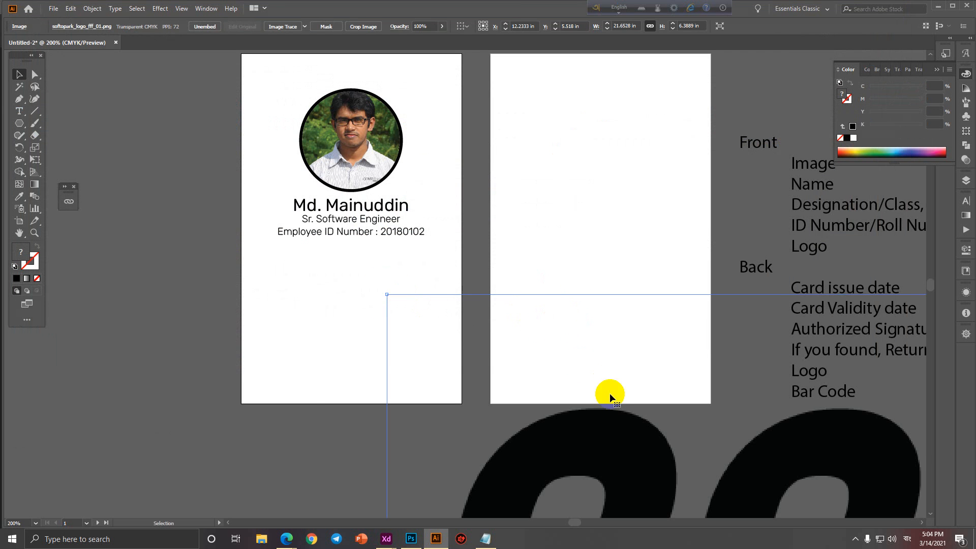
pyautogui.moveTo(387, 295); pyautogui.dragTo(494, 375)
pyautogui.scroll(-4, 576, 376)
pyautogui.moveTo(734, 395); pyautogui.dragTo(519, 331)
pyautogui.scroll(4, 558, 383)
pyautogui.moveTo(854, 327); pyautogui.dragTo(547, 345)
pyautogui.moveTo(520, 338); pyautogui.dragTo(540, 377)
# Draw a narrow black rectangle down the front card's left edge.
pyautogui.scroll(-1, 541, 278)
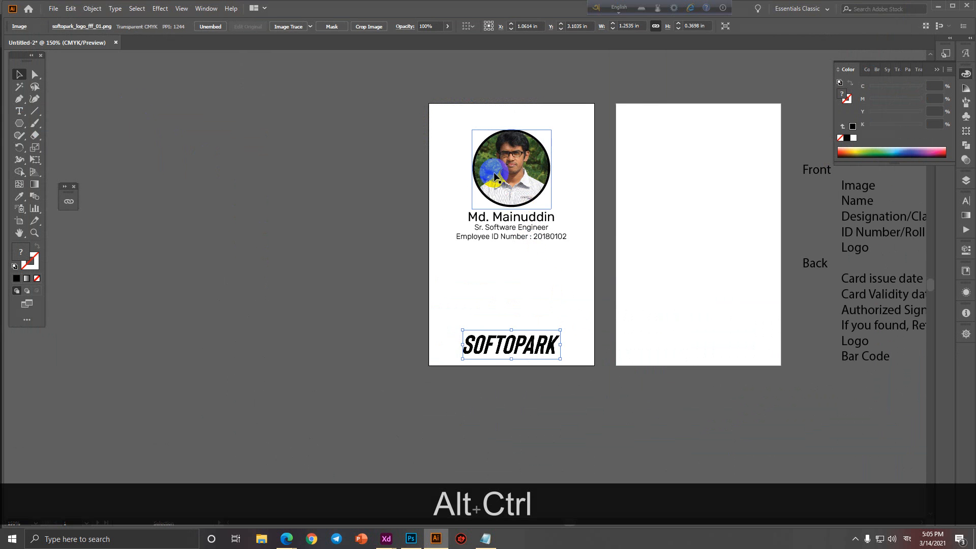
pyautogui.moveTo(15, 127); pyautogui.dragTo(43, 123)
pyautogui.moveTo(427, 104); pyautogui.dragTo(452, 366)
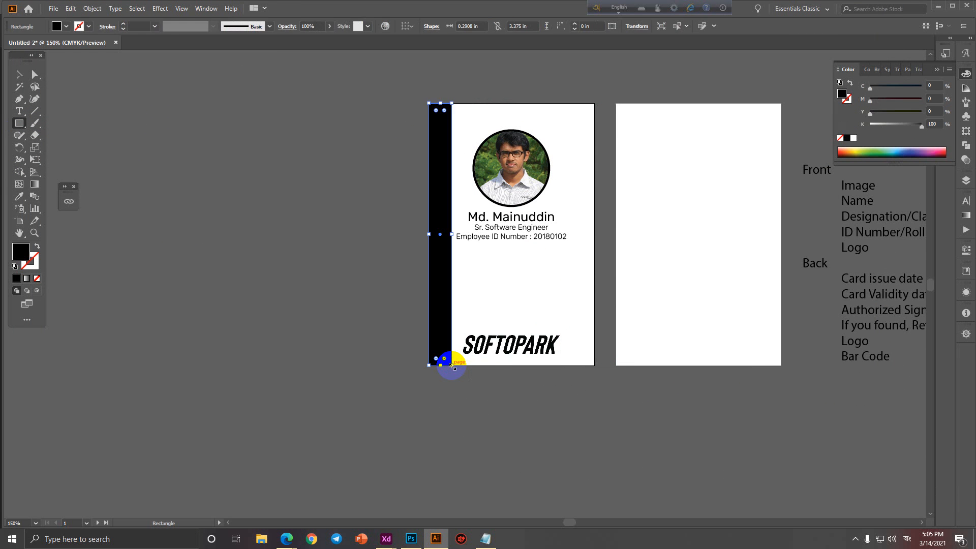
# Replace the left-edge strip with a taller black bar across the card's width.
pyautogui.hotkey('ctrl', 'z')
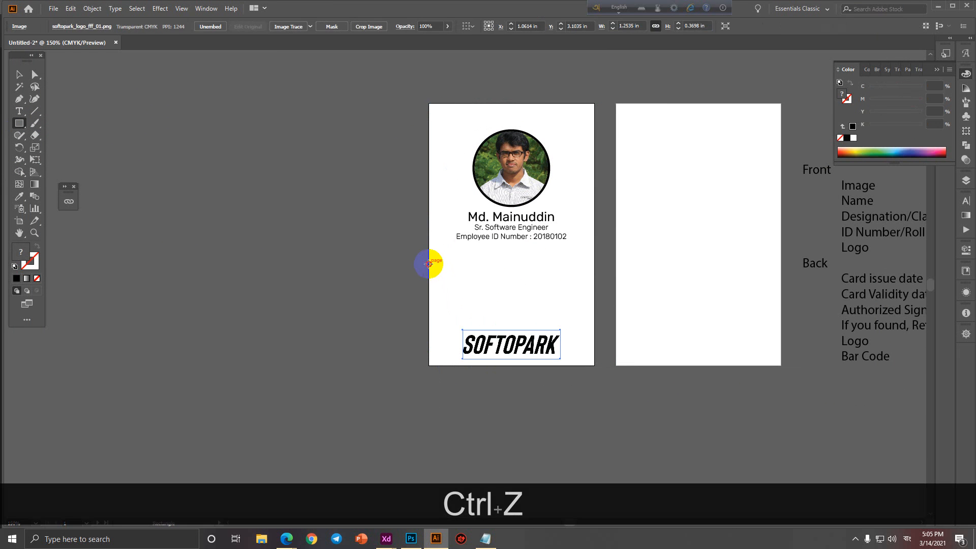
pyautogui.moveTo(429, 263); pyautogui.dragTo(595, 287)
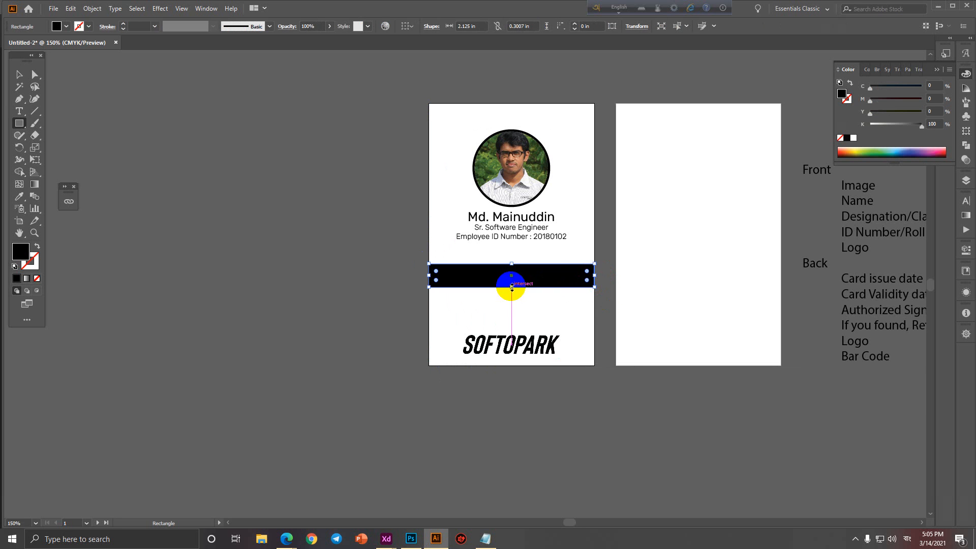
pyautogui.moveTo(512, 287); pyautogui.dragTo(512, 303)
pyautogui.click(19, 74)
pyautogui.click(360, 325)
# Duplicate the job title down onto the black bar and send the bar behind it.
pyautogui.scroll(2, 529, 337)
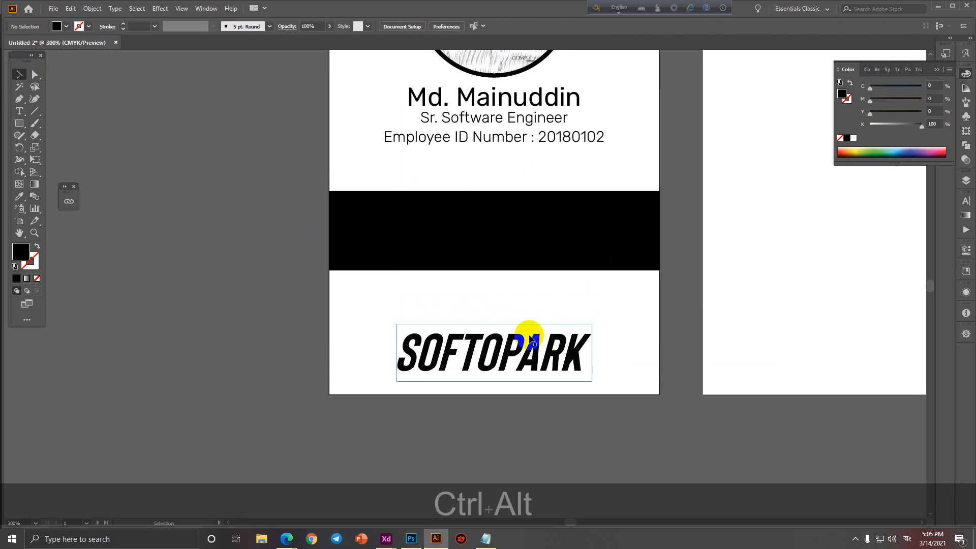
pyautogui.moveTo(531, 196); pyautogui.dragTo(539, 267)
pyautogui.moveTo(521, 193); pyautogui.dragTo(521, 292)
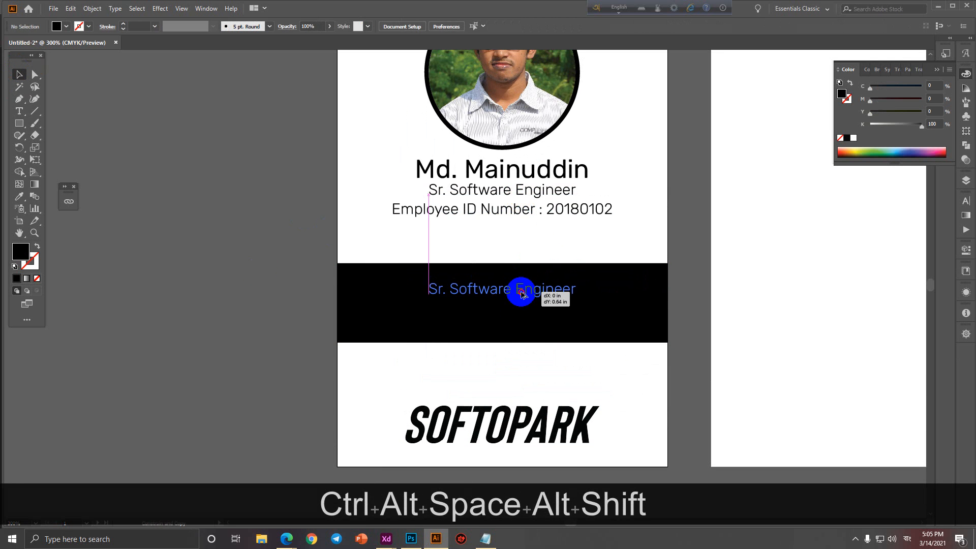
pyautogui.doubleClick(522, 293)
pyautogui.doubleClick(308, 351)
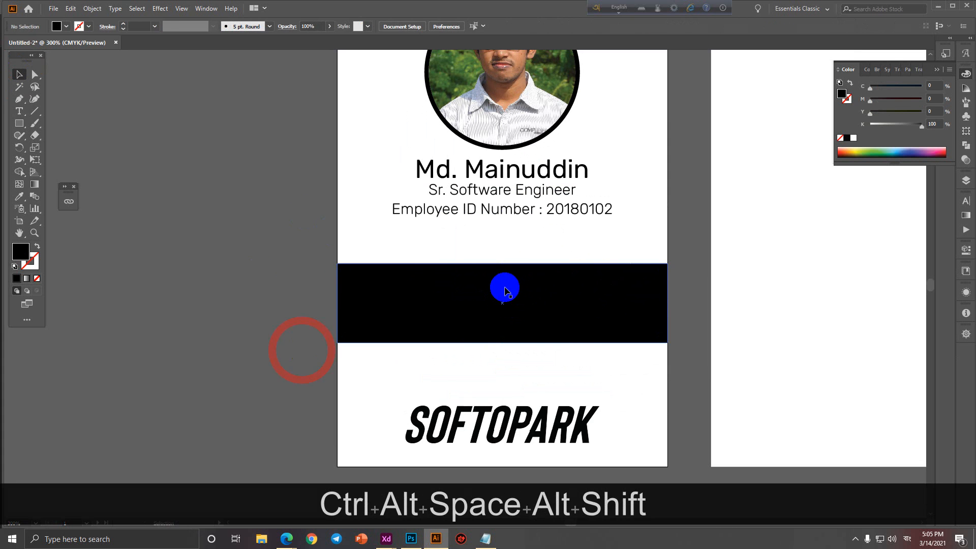
pyautogui.rightClick(508, 294)
pyautogui.click(297, 380)
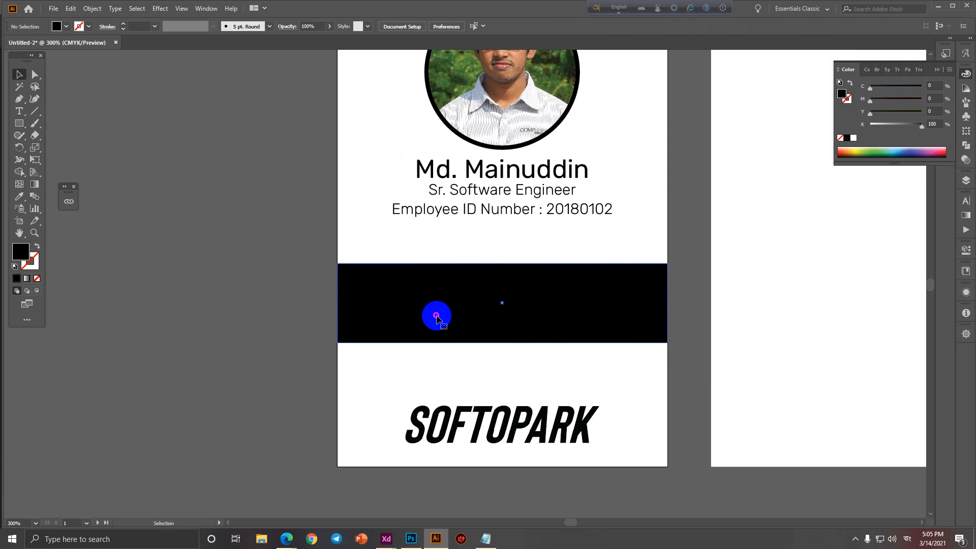
pyautogui.rightClick(436, 316)
pyautogui.moveTo(523, 263)
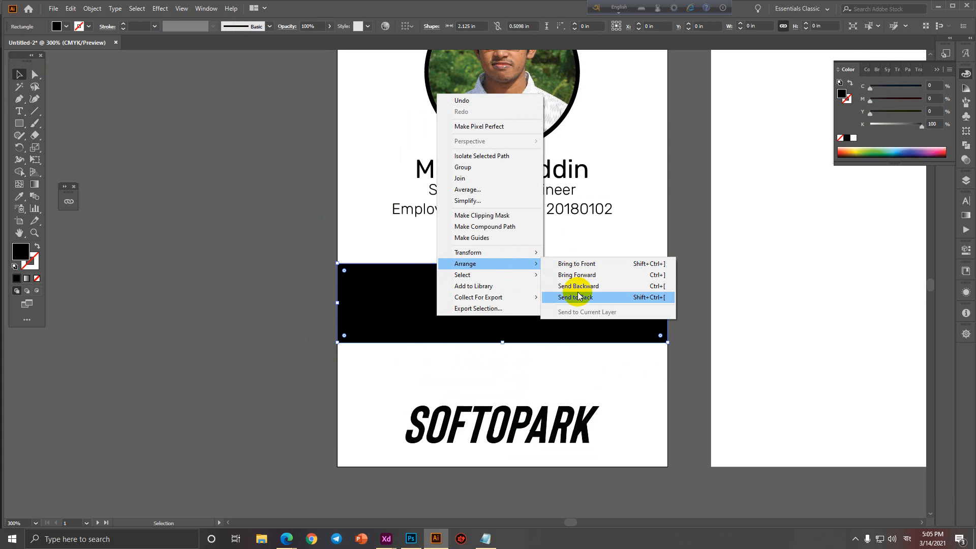
pyautogui.click(576, 297)
# Make the copied text white and retype it as 'DEVELOPMENT DEPARTMENT'.
pyautogui.click(503, 296)
pyautogui.click(66, 27)
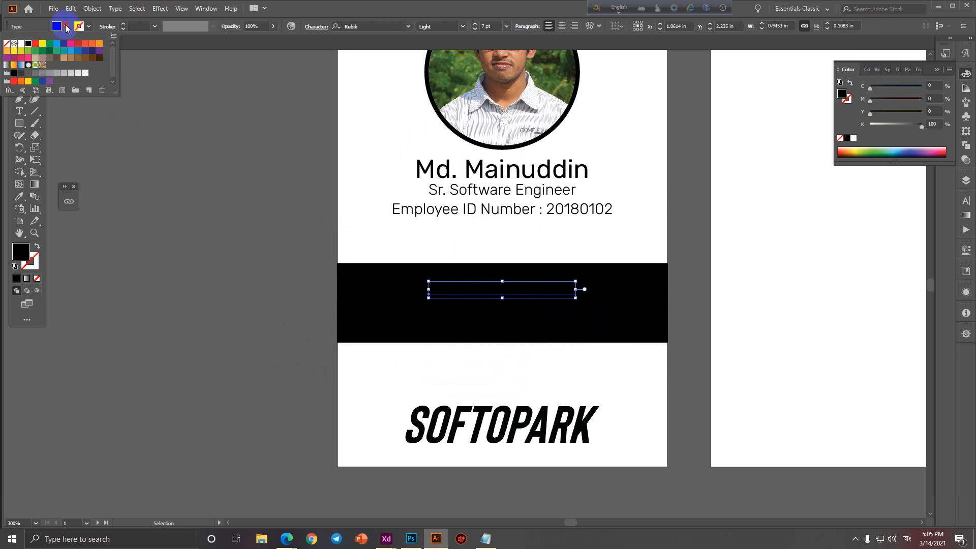
pyautogui.click(26, 44)
pyautogui.doubleClick(475, 288)
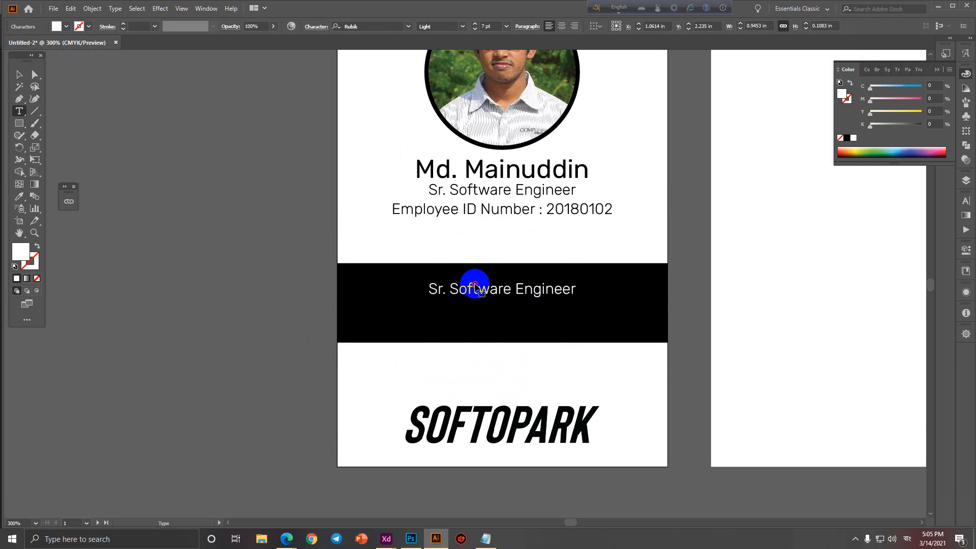
pyautogui.tripleClick(476, 288)
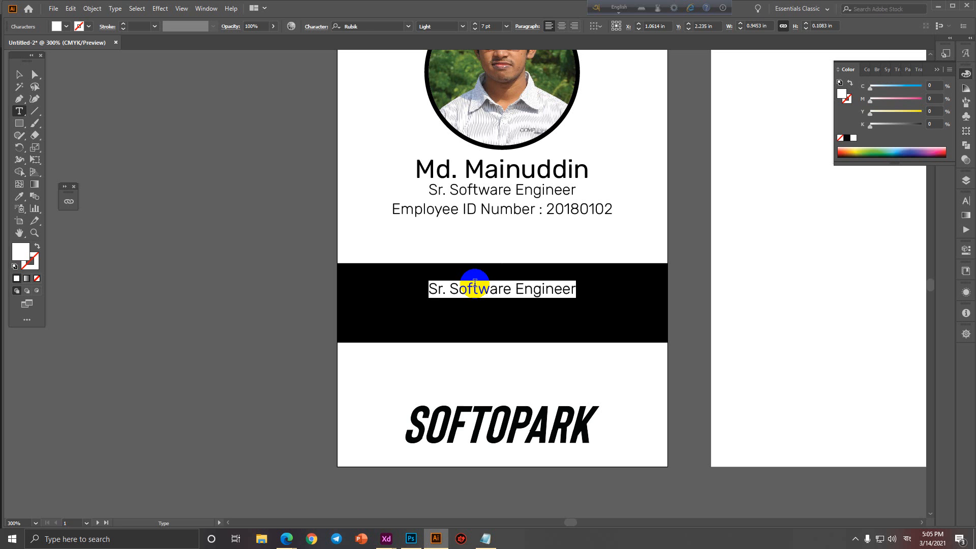
pyautogui.write('Deve')
pyautogui.press('BackSpace')
pyautogui.press('BackSpace')
pyautogui.press('BackSpace')
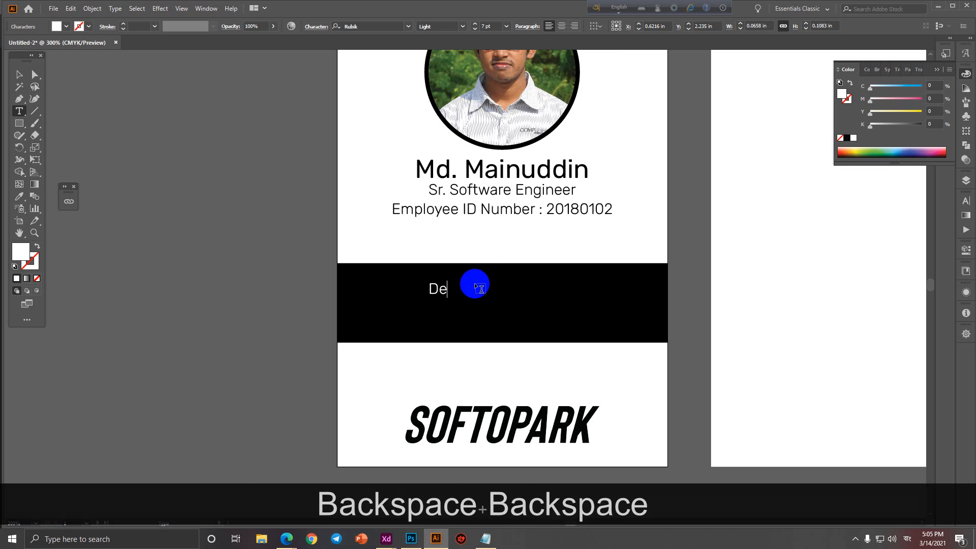
pyautogui.write('EVELOP')
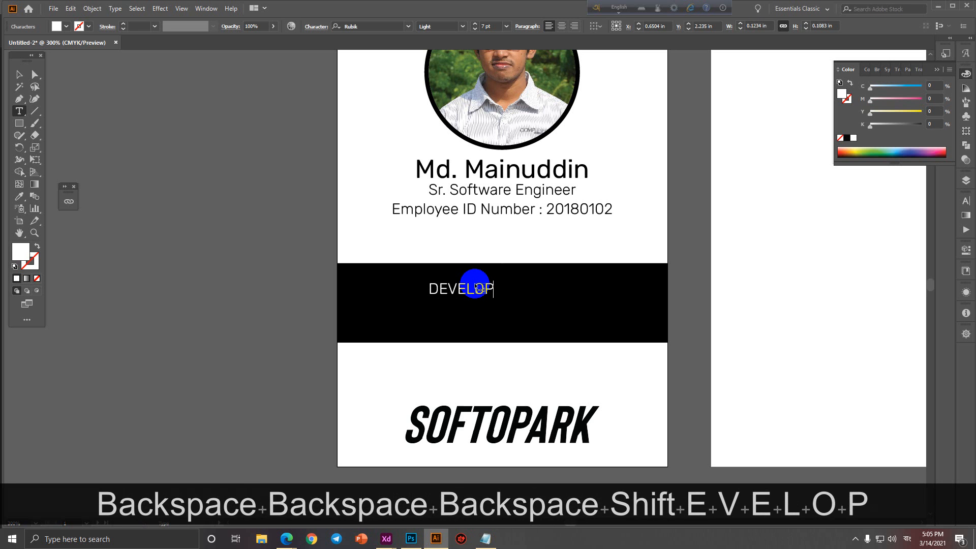
pyautogui.write('MENT DE')
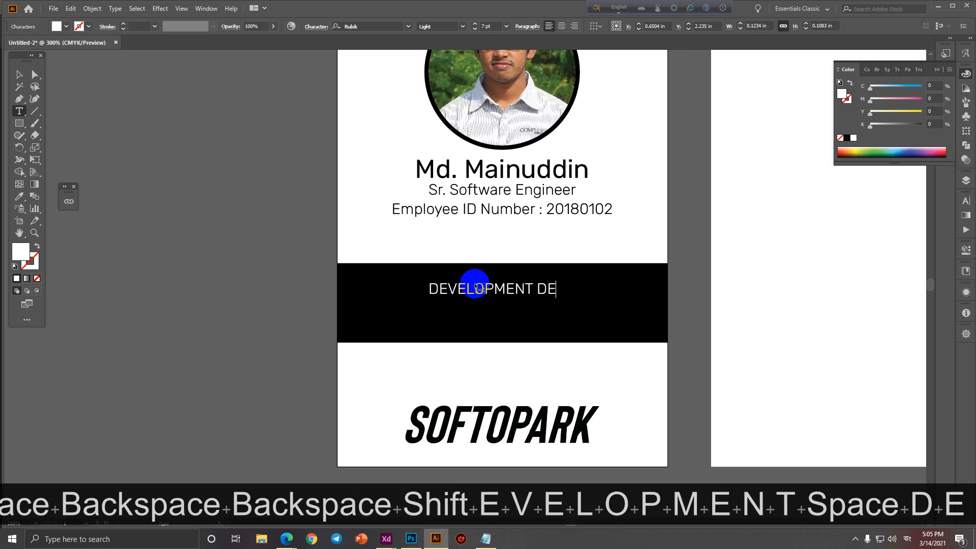
pyautogui.write('PARTMENT')
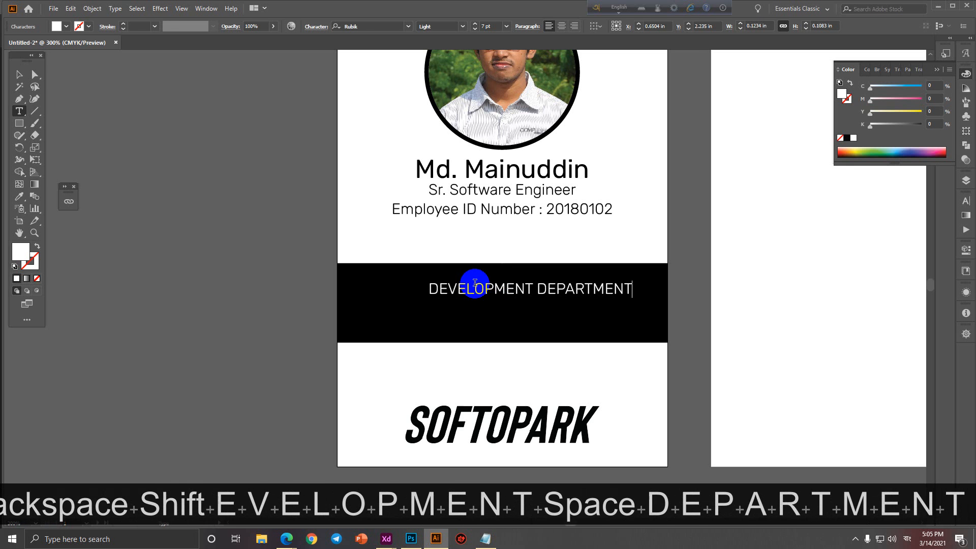
# Make DEVELOPMENT DEPARTMENT bold and shift it left on the bar.
pyautogui.hotkey('ctrl', 'a')
pyautogui.click(462, 26)
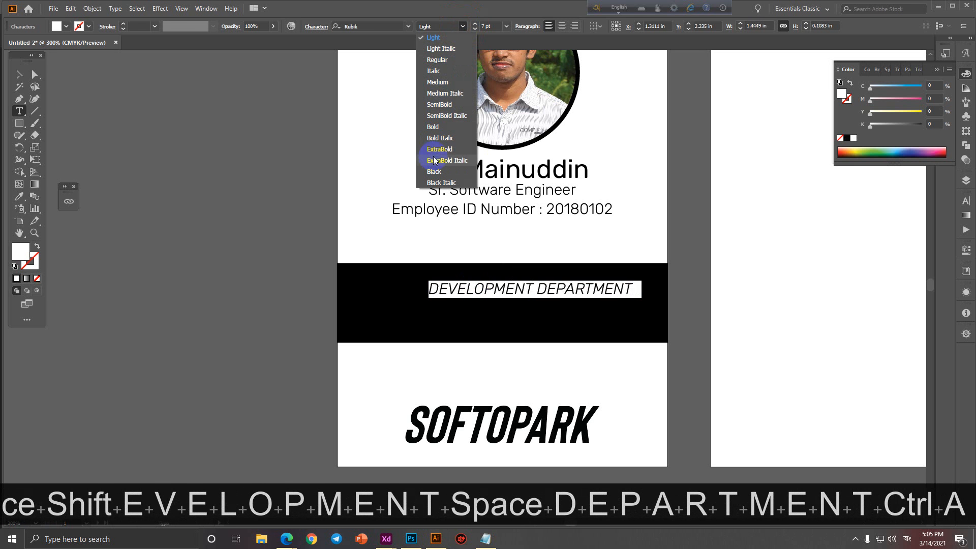
pyautogui.click(438, 126)
pyautogui.click(18, 75)
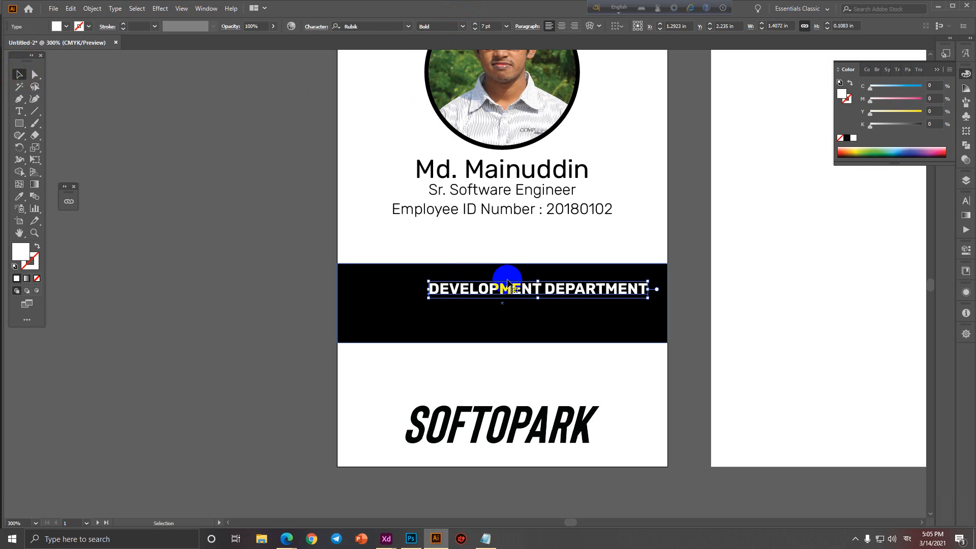
pyautogui.moveTo(550, 287); pyautogui.dragTo(502, 283)
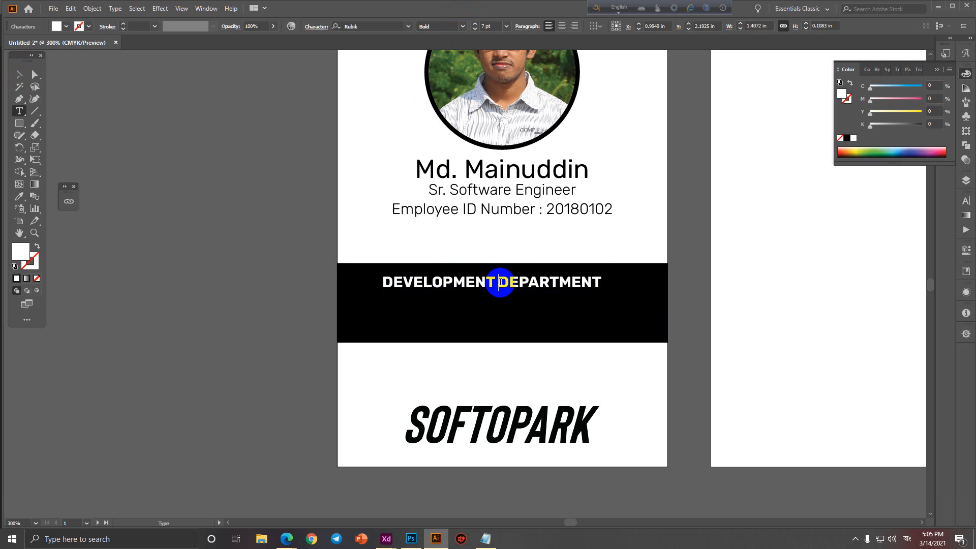
# Break the department text into two centered lines and enlarge it within the band.
pyautogui.press('BackSpace')
pyautogui.press('Return')
pyautogui.hotkey('ctrl', 'a')
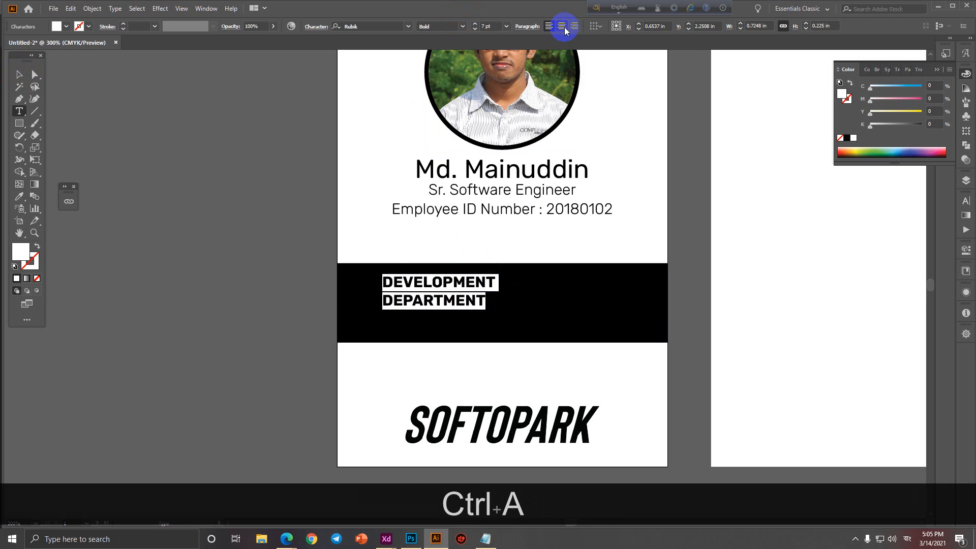
pyautogui.click(562, 26)
pyautogui.click(19, 75)
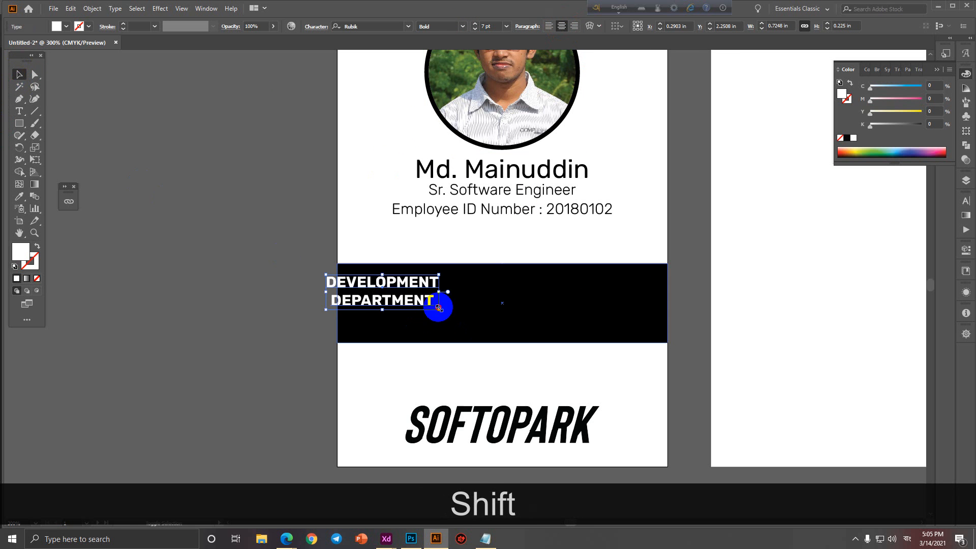
pyautogui.moveTo(438, 307); pyautogui.dragTo(514, 343)
pyautogui.scroll(-2, 541, 319)
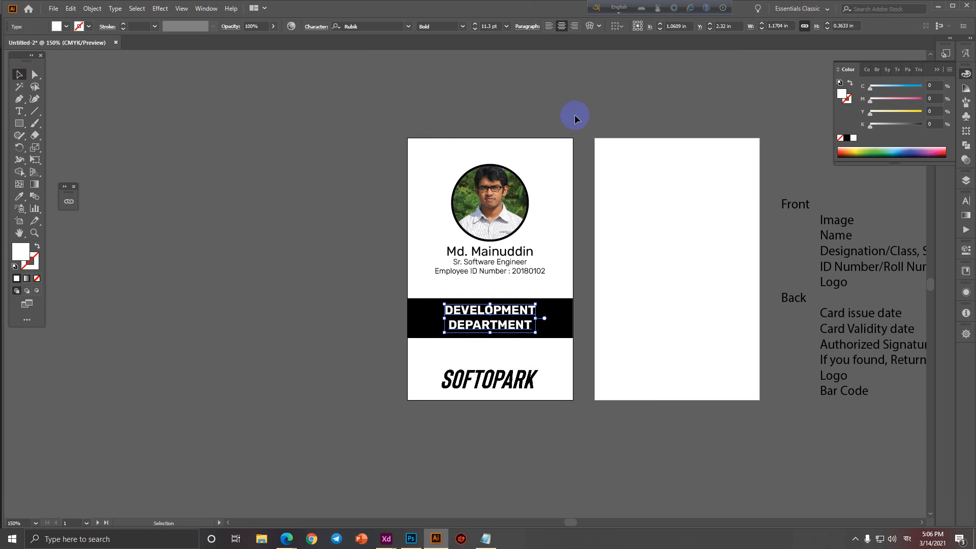
# Center all of the front card's elements horizontally.
pyautogui.moveTo(452, 149); pyautogui.dragTo(555, 405)
pyautogui.press('space')
pyautogui.moveTo(790, 241); pyautogui.dragTo(674, 220)
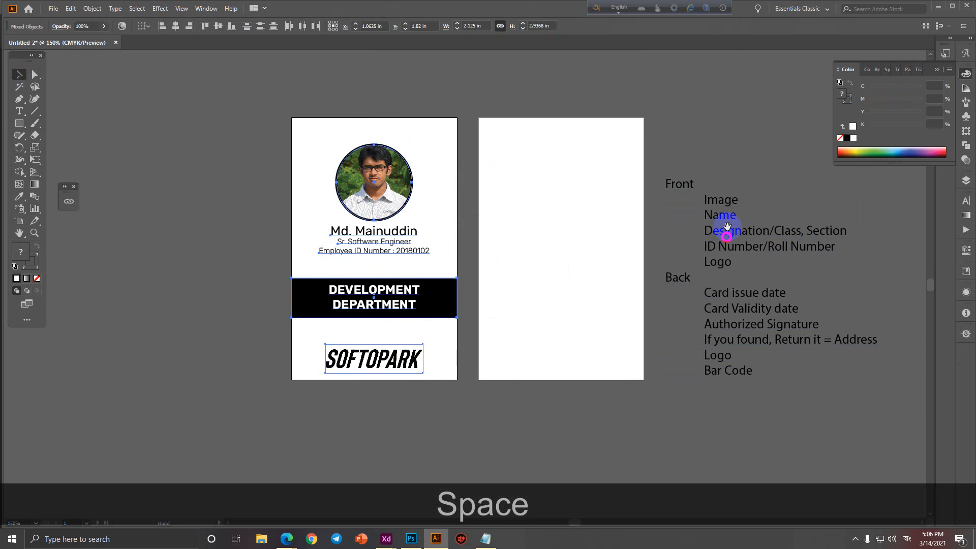
pyautogui.click(177, 29)
# Zoom in and align the black band's left edge with the card's edge.
pyautogui.scroll(4, 441, 327)
pyautogui.press('space')
pyautogui.moveTo(242, 289); pyautogui.dragTo(682, 339)
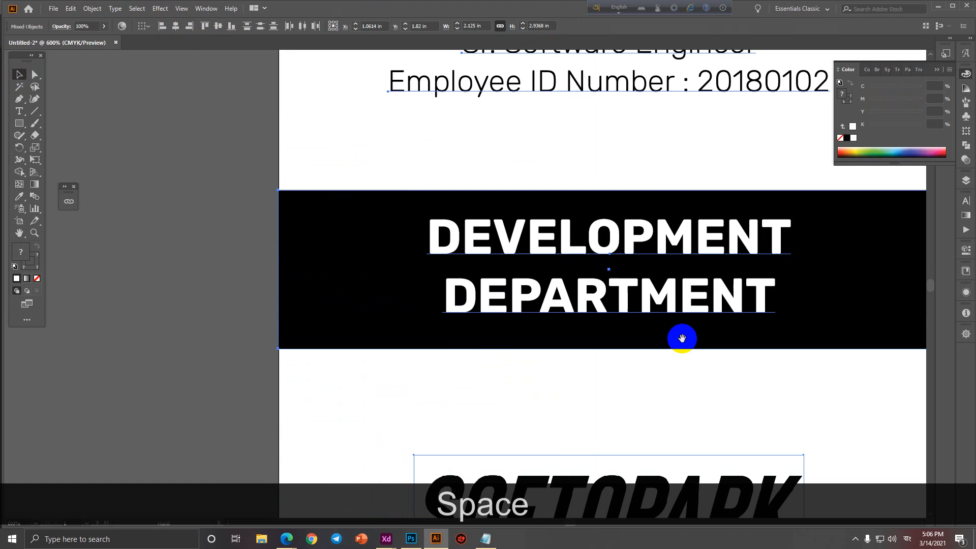
pyautogui.scroll(4, 274, 272)
pyautogui.press('space')
pyautogui.moveTo(325, 189); pyautogui.dragTo(342, 478)
pyautogui.scroll(2, 333, 222)
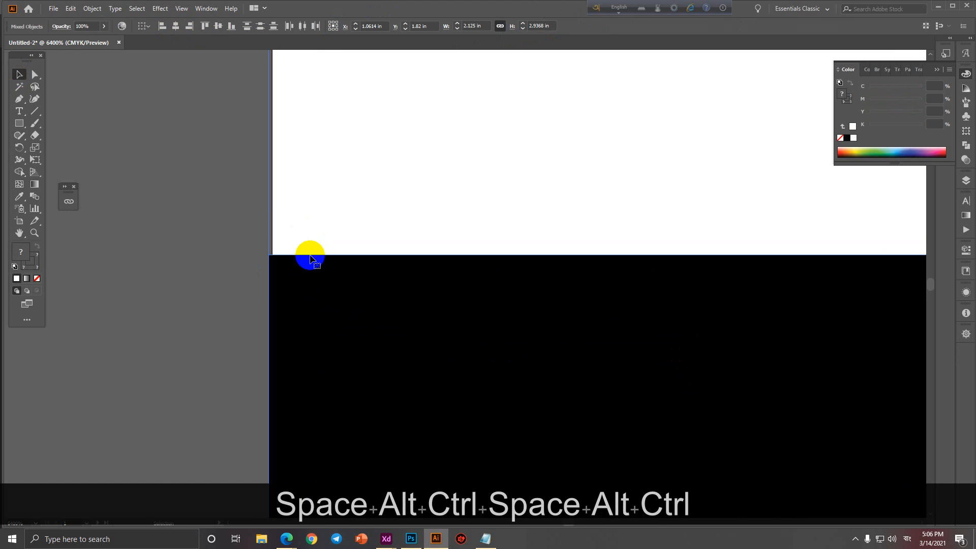
pyautogui.moveTo(290, 296); pyautogui.dragTo(294, 298)
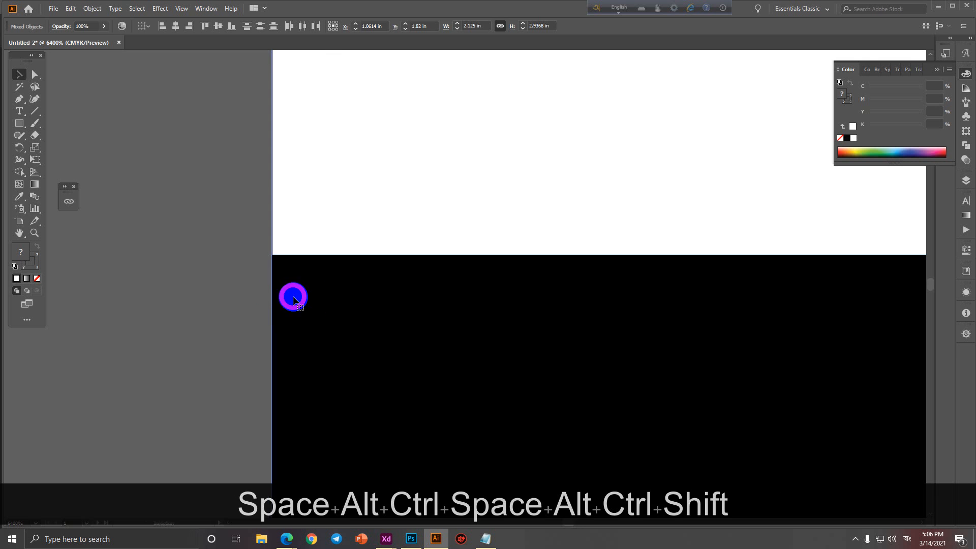
pyautogui.scroll(-10, 294, 298)
pyautogui.click(242, 336)
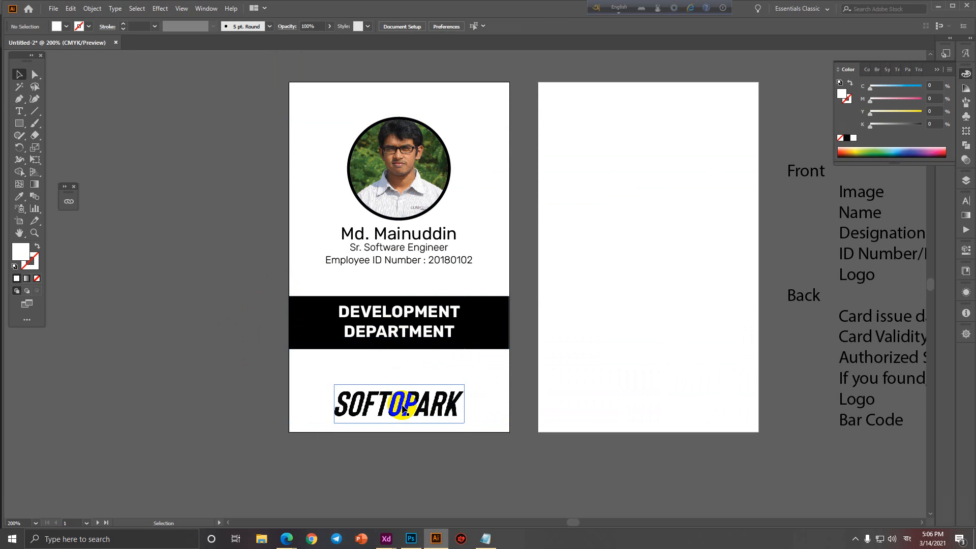
# Raise the SOFTOPARK logo slightly and pan the cards left.
pyautogui.moveTo(402, 408); pyautogui.dragTo(369, 384)
pyautogui.scroll(-1, 407, 401)
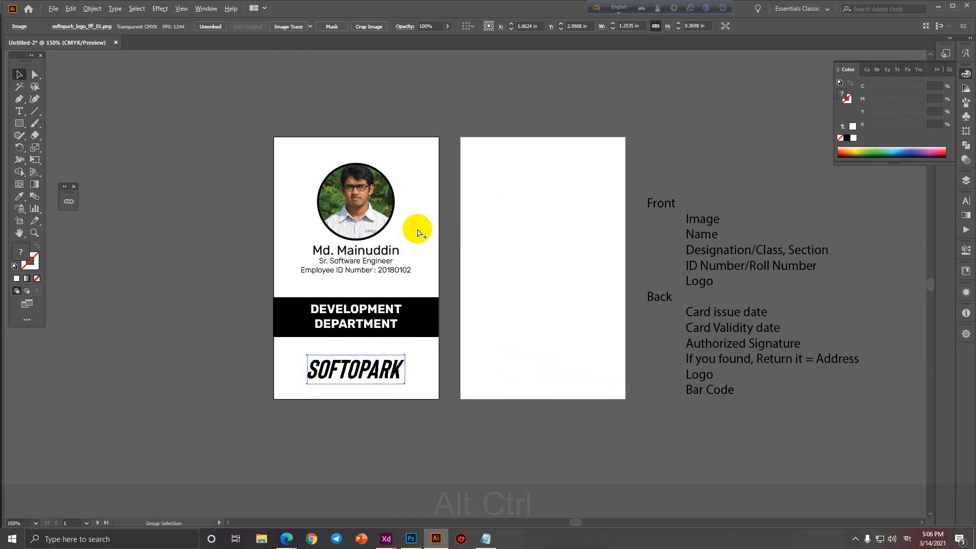
pyautogui.scroll(1, 417, 230)
pyautogui.moveTo(427, 232); pyautogui.dragTo(384, 234)
pyautogui.scroll(-1, 385, 235)
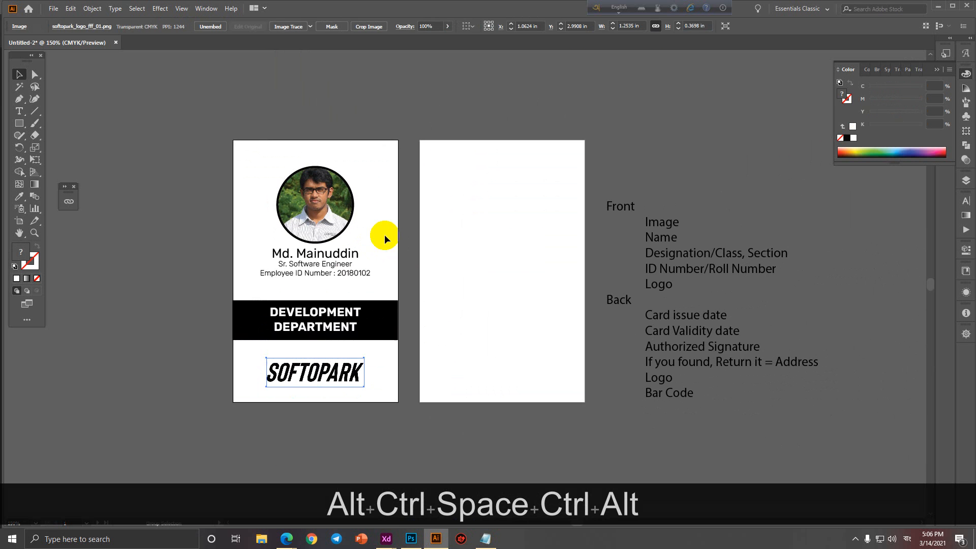
# Copy the ID line to the back card as 'Card issue date : 12/10/2018' and 'Card Validity date : 12/10/2021'.
pyautogui.click(327, 273)
pyautogui.moveTo(325, 274); pyautogui.dragTo(498, 163)
pyautogui.write('tC')
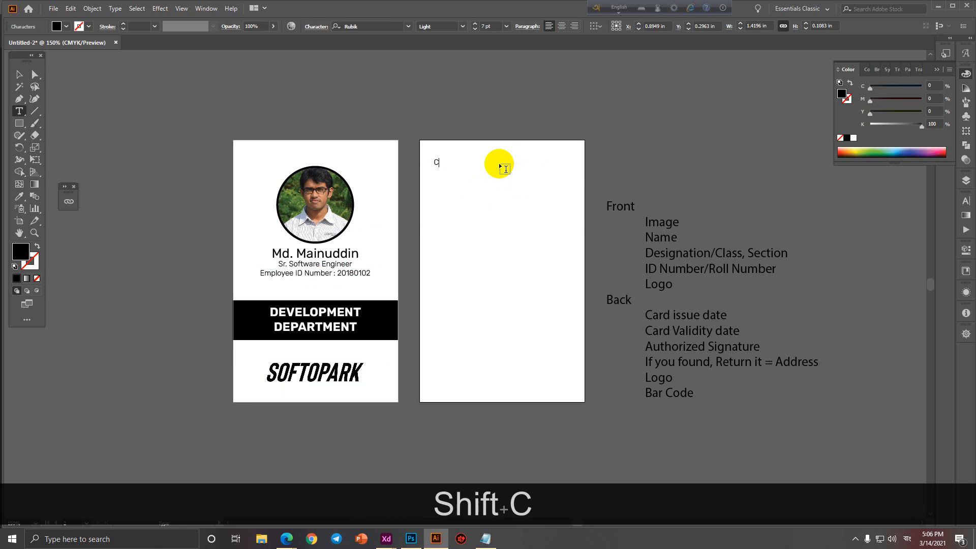
pyautogui.write('ard issue dae')
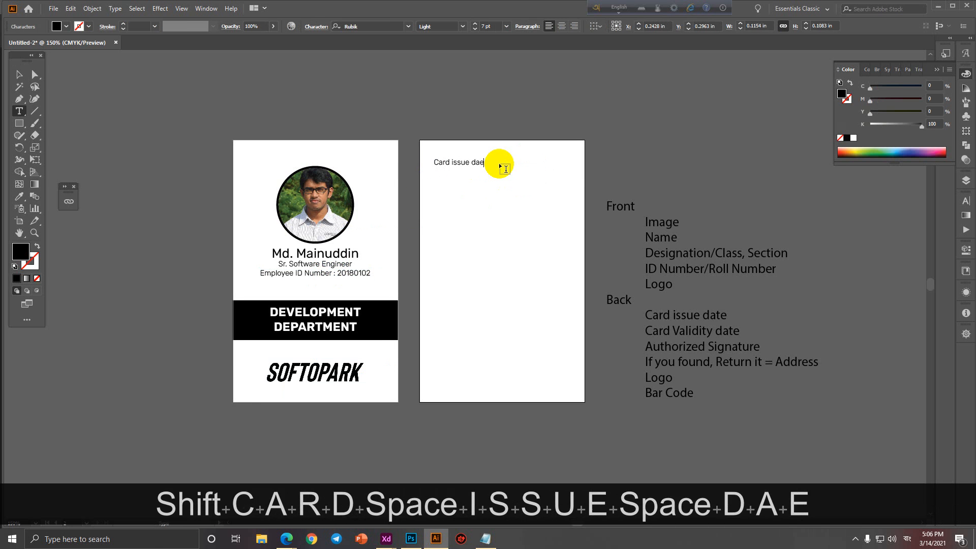
pyautogui.press('BackSpace')
pyautogui.write('te : ')
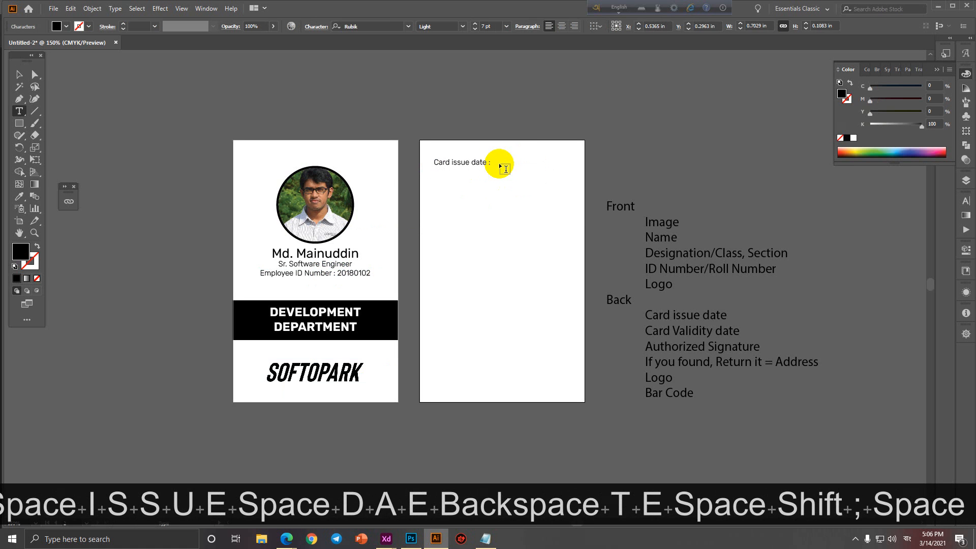
pyautogui.write('12/10/2')
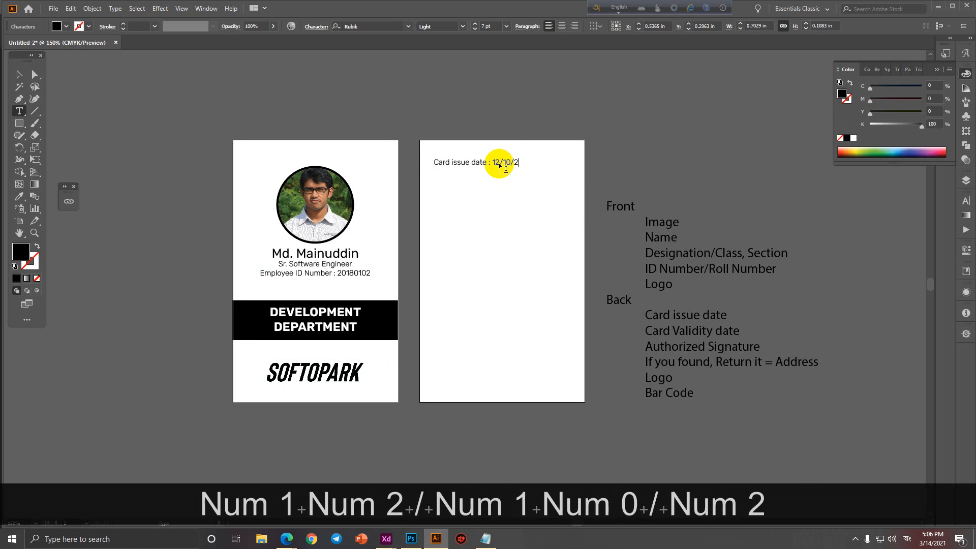
pyautogui.write('019=')
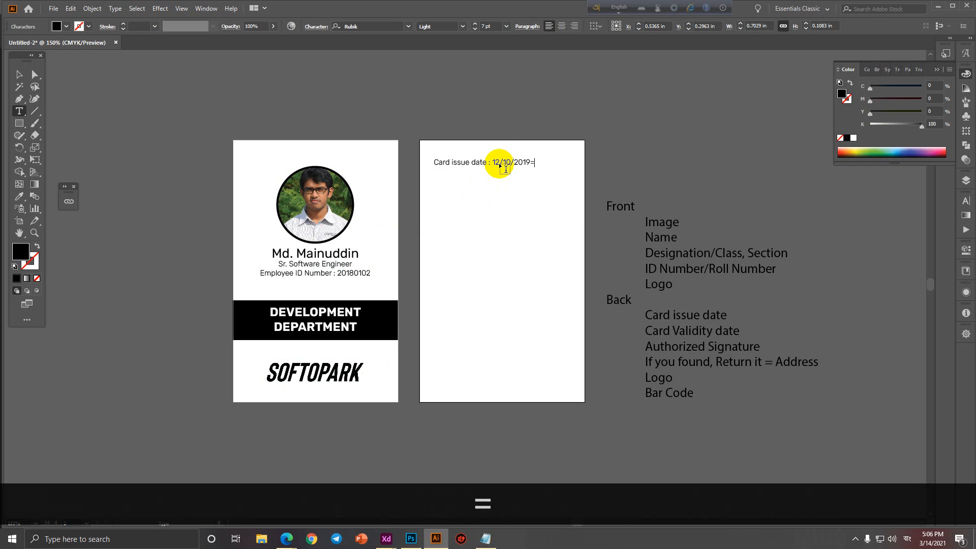
pyautogui.press('BackSpace')
pyautogui.press('BackSpace')
pyautogui.write('8')
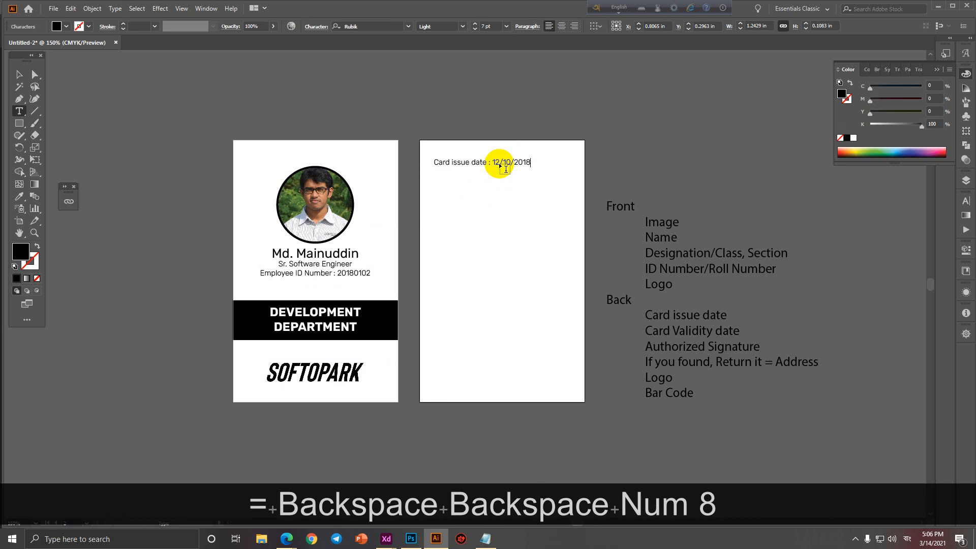
pyautogui.press('Return')
pyautogui.write('Card V')
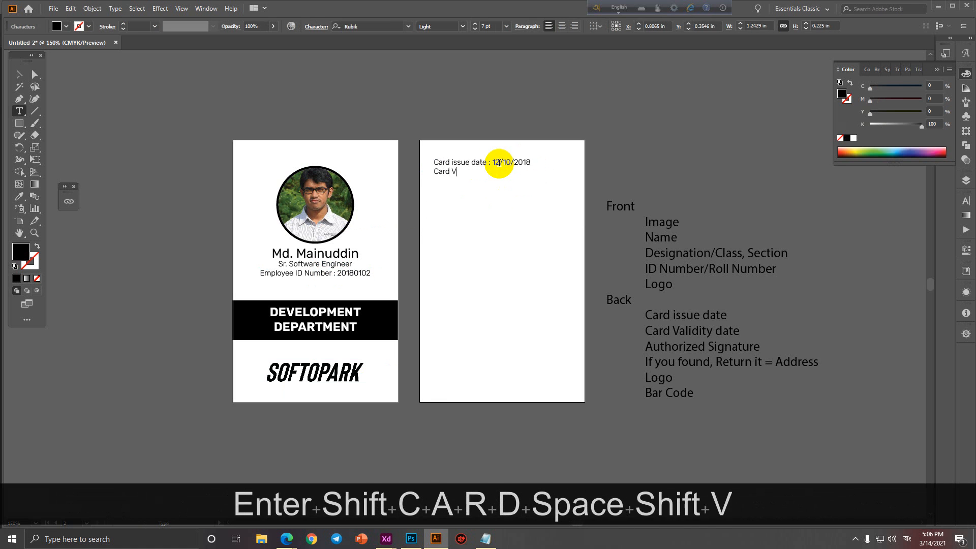
pyautogui.write('alidity date : ')
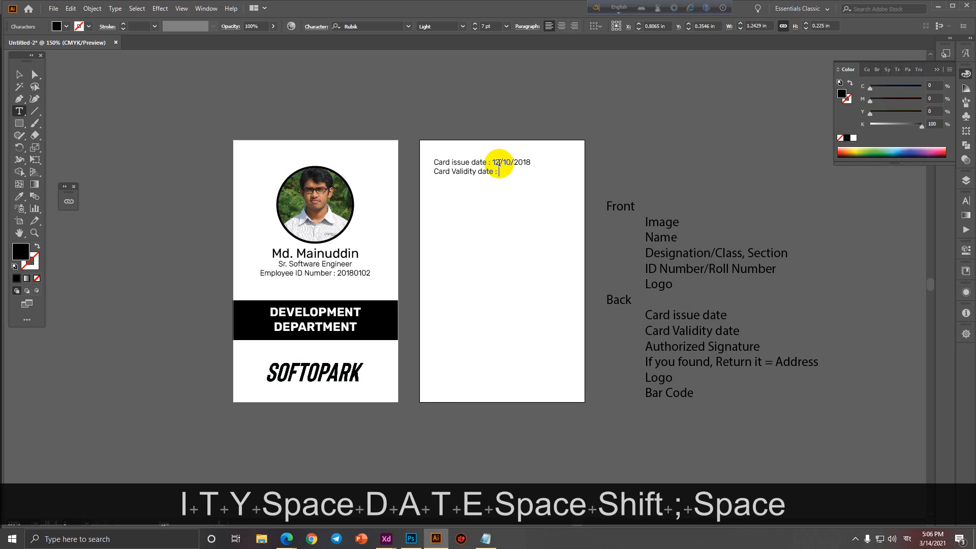
pyautogui.write('12/')
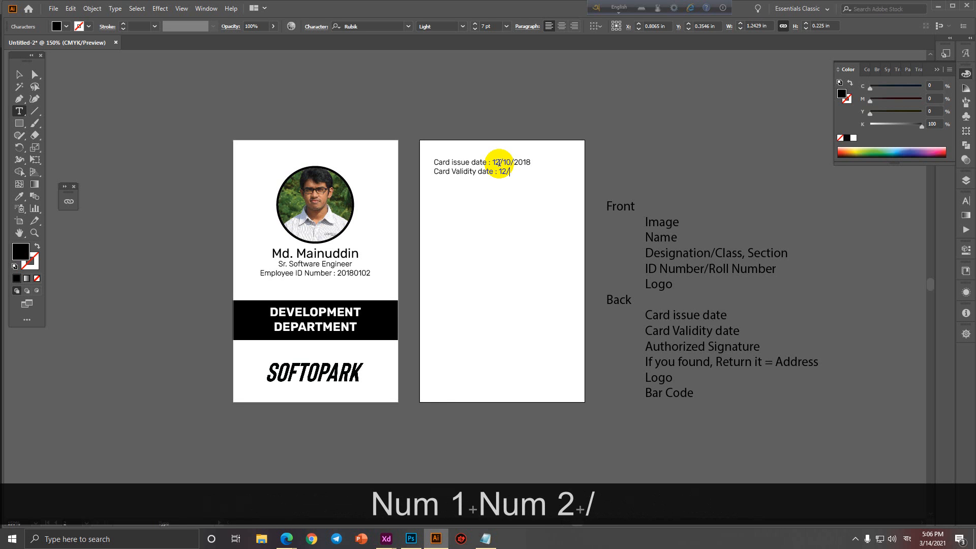
pyautogui.write('10/2021')
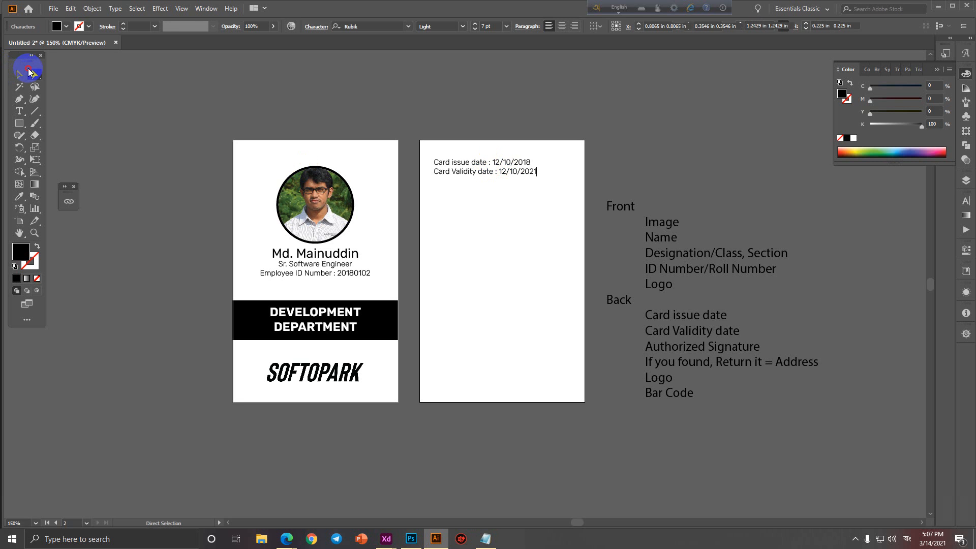
# Duplicate the Employee ID line into the middle of the back card.
pyautogui.click(19, 74)
pyautogui.click(406, 106)
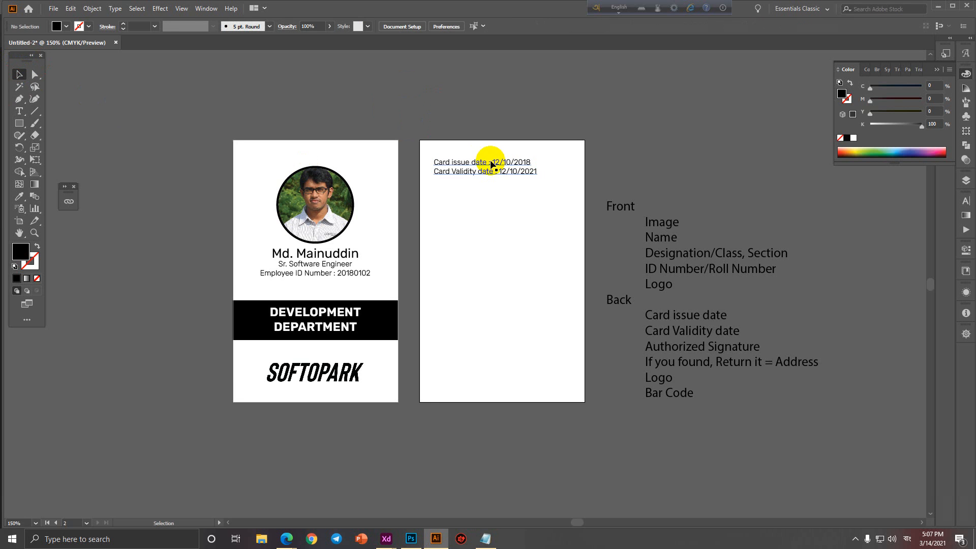
pyautogui.scroll(2, 490, 162)
pyautogui.scroll(-2, 517, 210)
pyautogui.moveTo(515, 245); pyautogui.dragTo(484, 227)
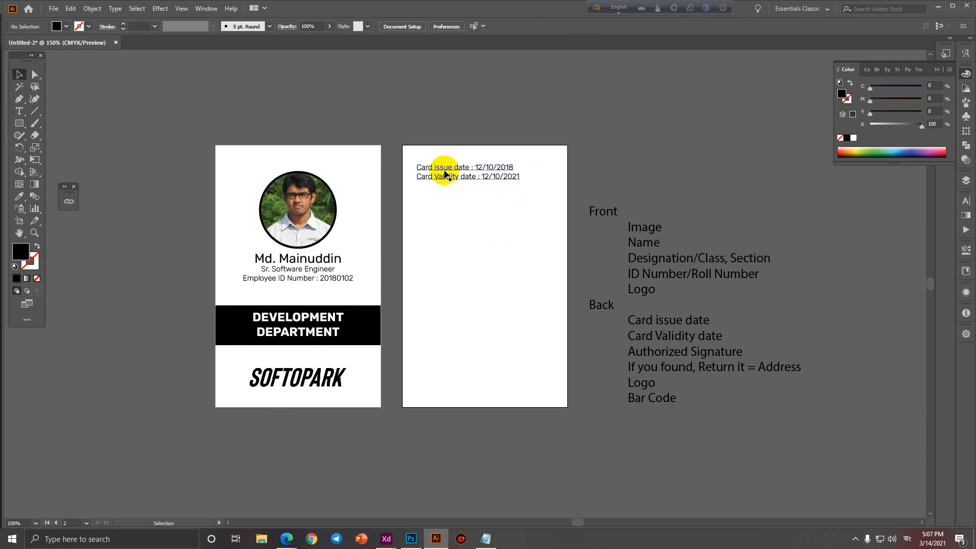
pyautogui.moveTo(303, 280); pyautogui.dragTo(493, 292)
# Retype the copied line as 'Authorized Signature' and center it on the back card.
pyautogui.tripleClick(494, 292)
pyautogui.write('Aut')
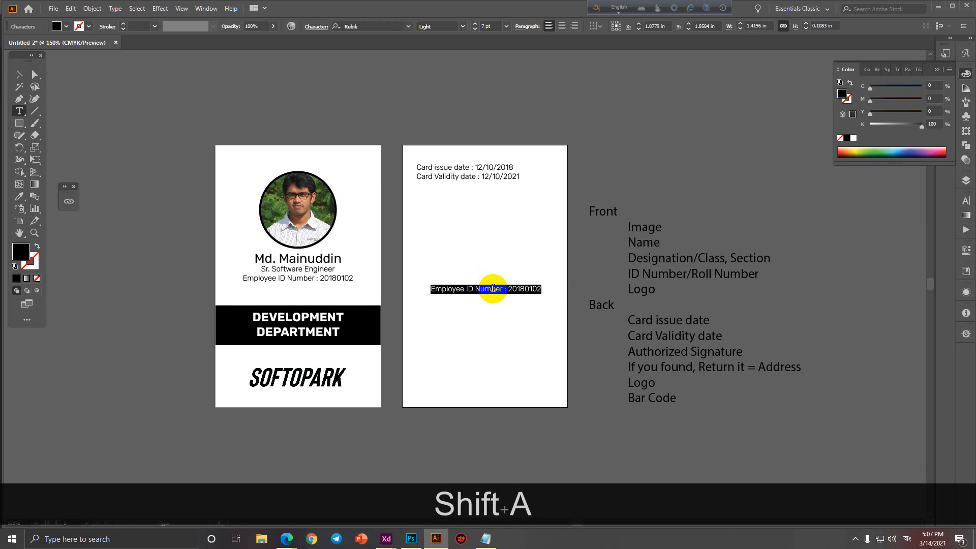
pyautogui.write('horized')
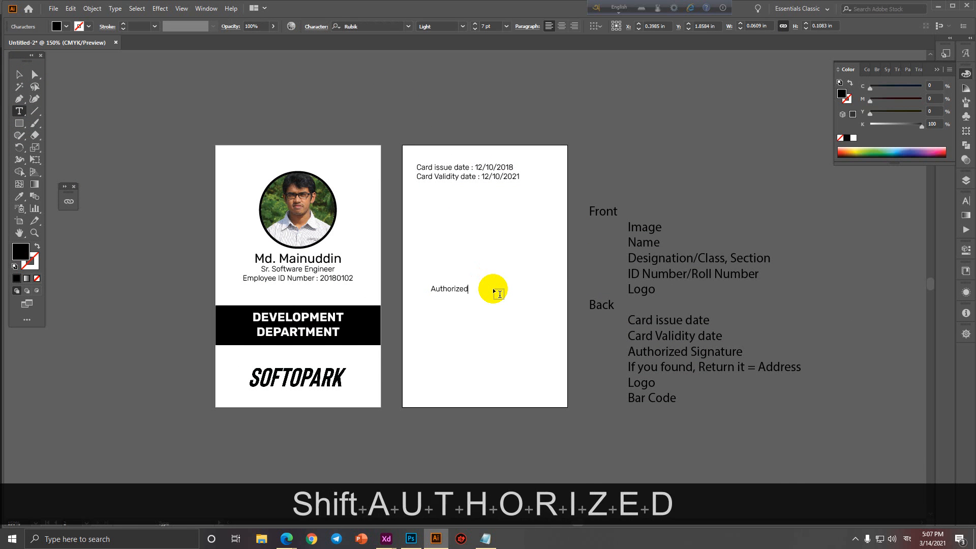
pyautogui.write(' Signatu')
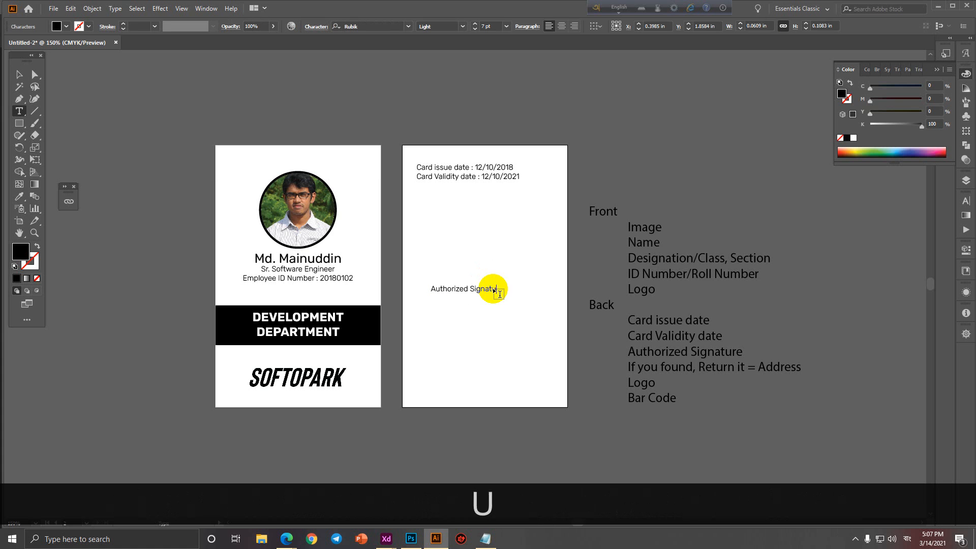
pyautogui.write('re')
pyautogui.click(19, 75)
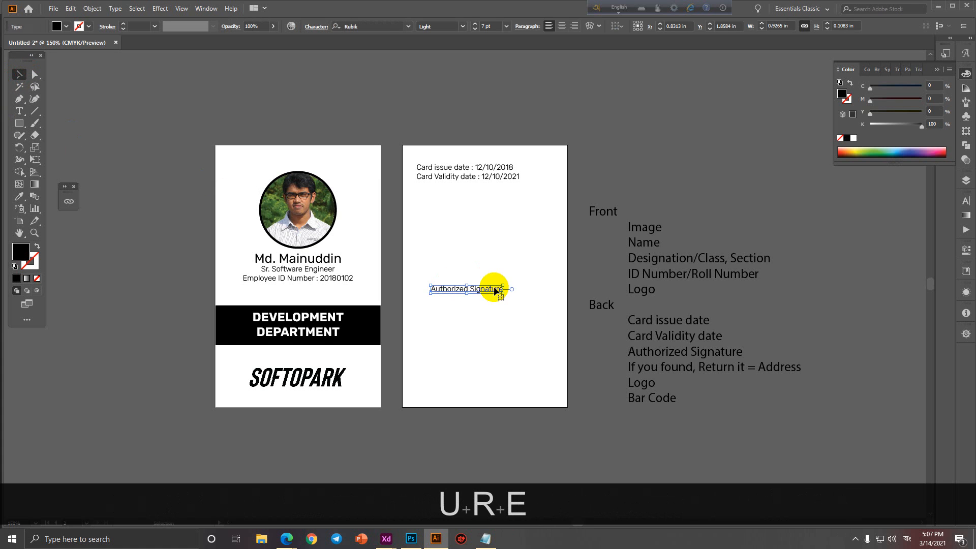
pyautogui.moveTo(492, 290); pyautogui.dragTo(512, 291)
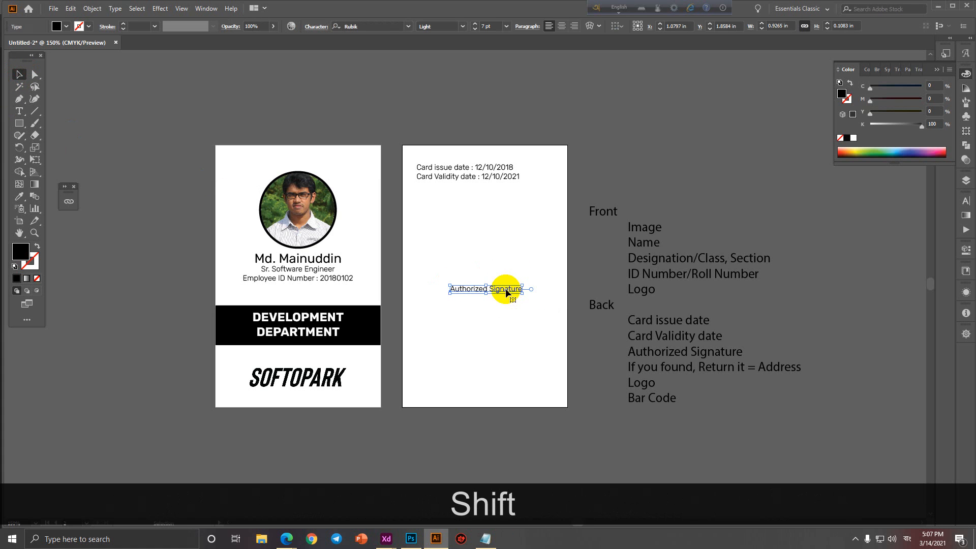
# Draw a horizontal black signature line above the caption.
pyautogui.click(38, 113)
pyautogui.moveTo(437, 281); pyautogui.dragTo(534, 281)
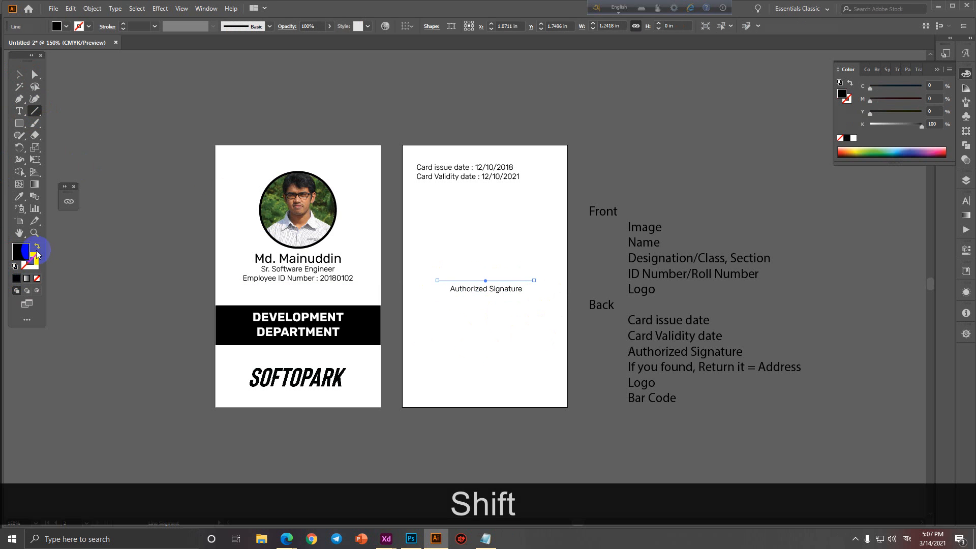
pyautogui.click(37, 250)
pyautogui.click(147, 14)
pyautogui.click(24, 75)
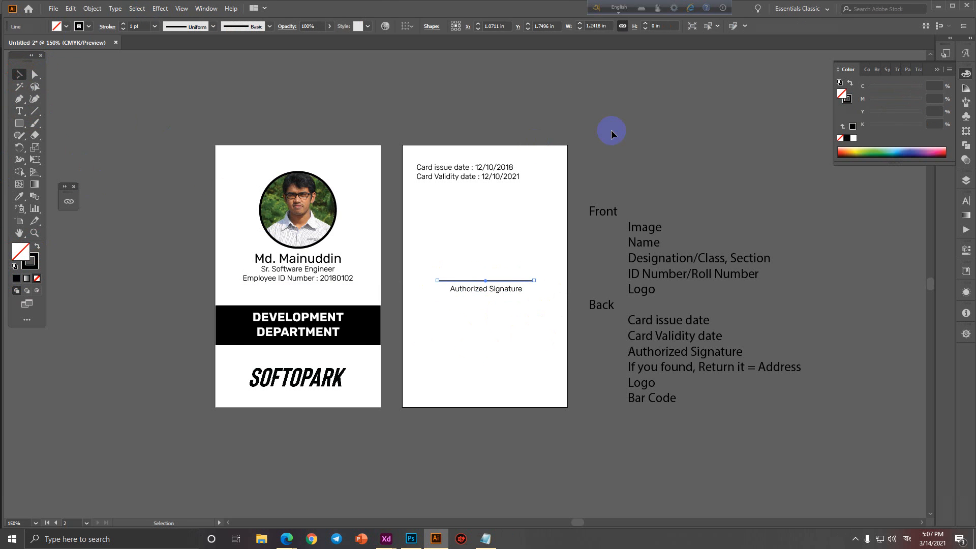
pyautogui.click(502, 264)
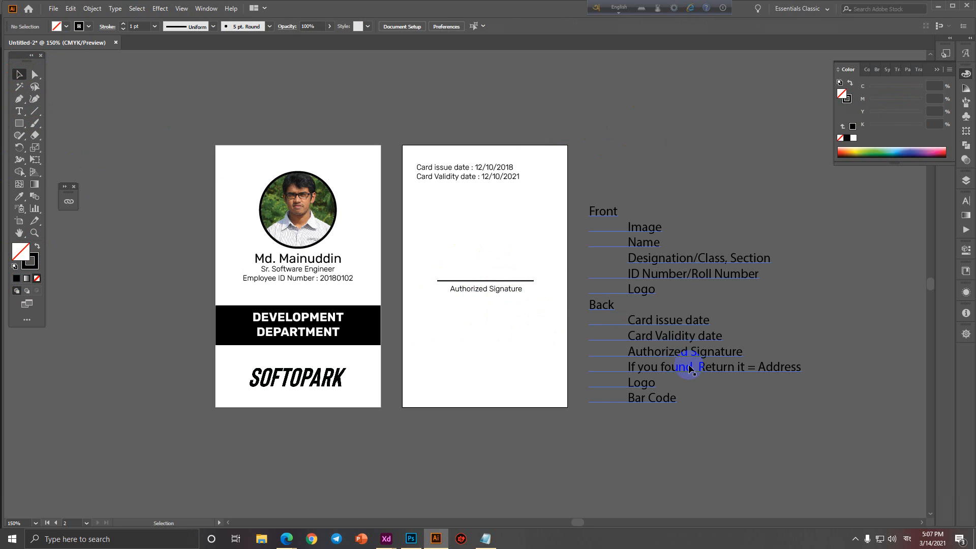
# Copy 'If you found, Return it' from the notes into a duplicated caption lower on the card.
pyautogui.doubleClick(744, 367)
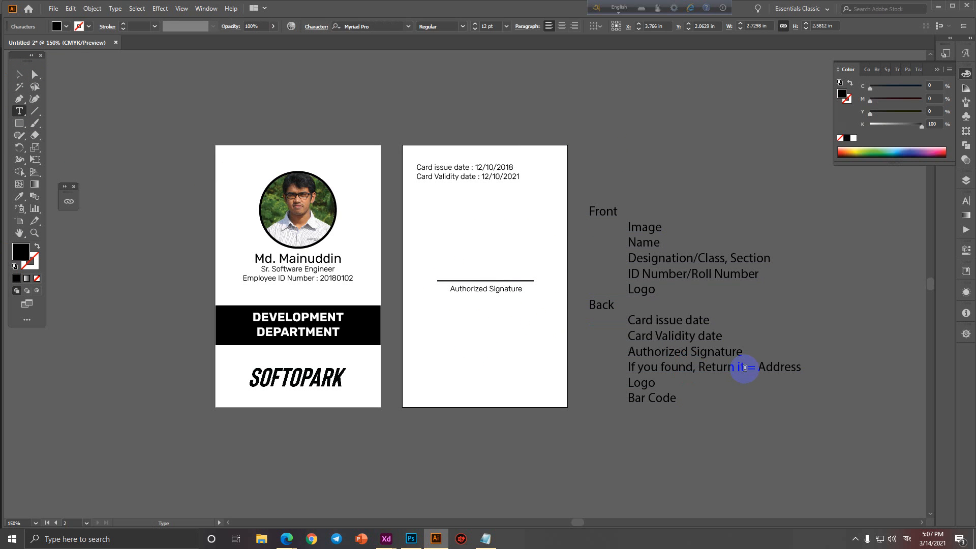
pyautogui.moveTo(744, 367); pyautogui.dragTo(621, 367)
pyautogui.hotkey('ctrl', 'c')
pyautogui.keyDown('ctrl'); pyautogui.click(459, 324); pyautogui.keyUp('ctrl')
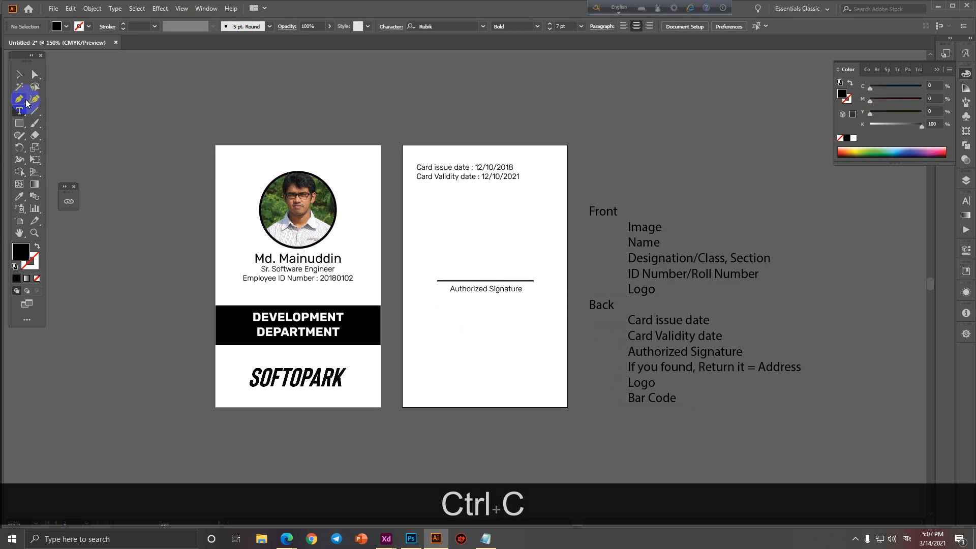
pyautogui.click(19, 74)
pyautogui.moveTo(503, 288); pyautogui.dragTo(501, 343)
pyautogui.tripleClick(501, 339)
pyautogui.hotkey('ctrl', 'v')
# Match the return message to the name's text style and move it lower.
pyautogui.click(20, 74)
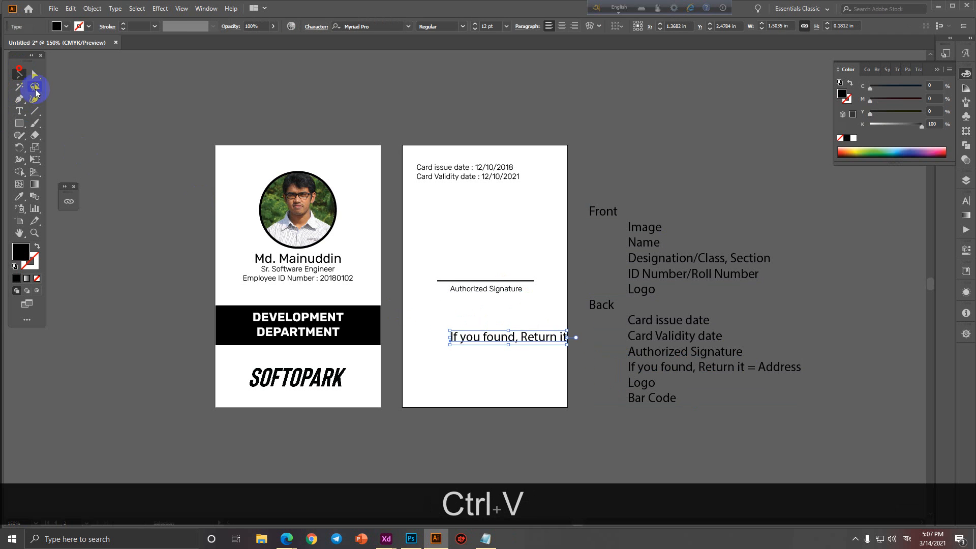
pyautogui.click(20, 196)
pyautogui.click(507, 288)
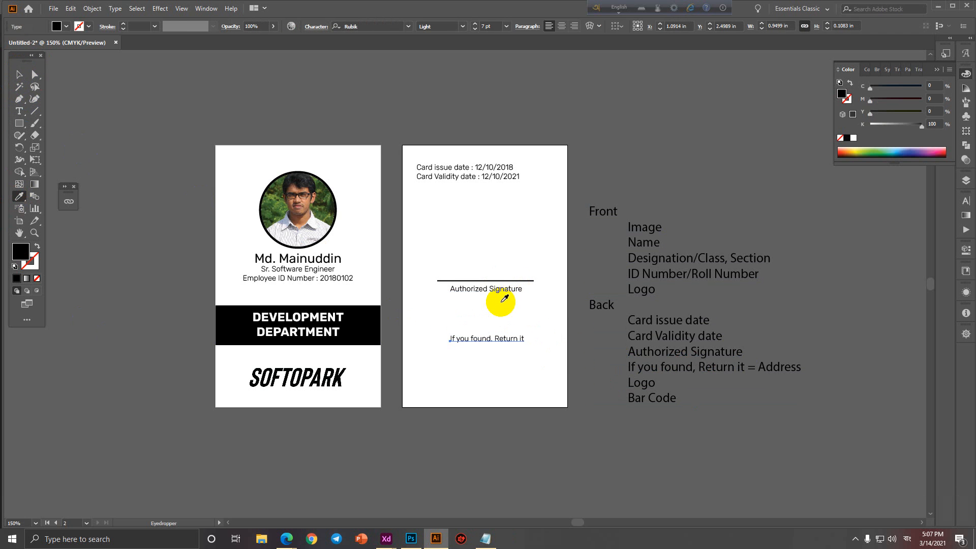
pyautogui.click(319, 256)
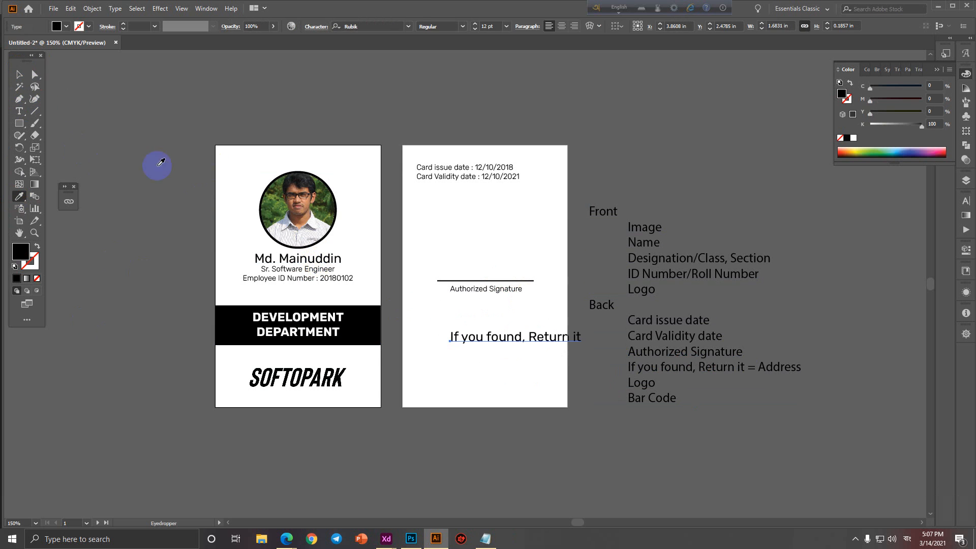
pyautogui.moveTo(542, 337)
pyautogui.mouseDown()
pyautogui.moveTo(506, 420)
pyautogui.moveTo(514, 421)
pyautogui.moveTo(507, 358)
pyautogui.mouseUp()
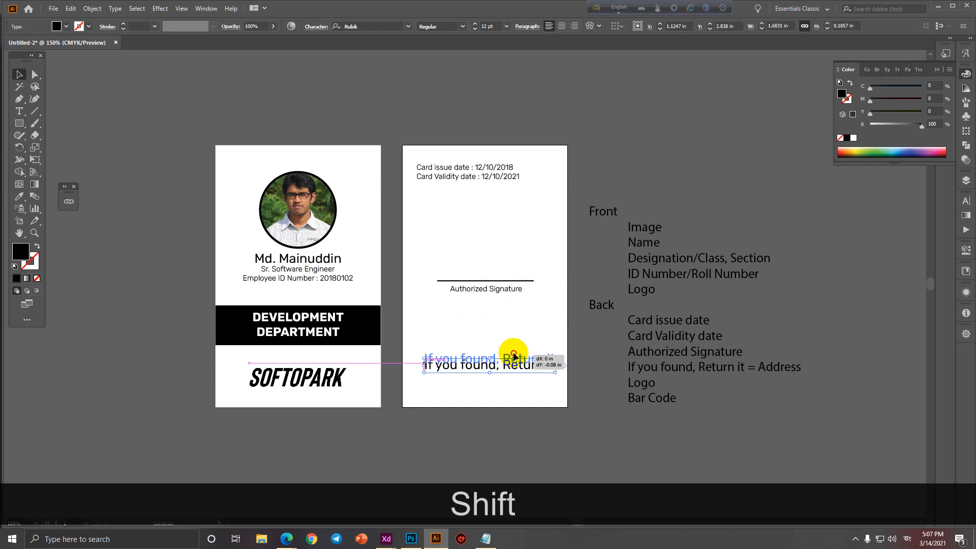
# Type the two-line return address into a copied label beneath the return message.
pyautogui.moveTo(508, 290); pyautogui.dragTo(502, 373)
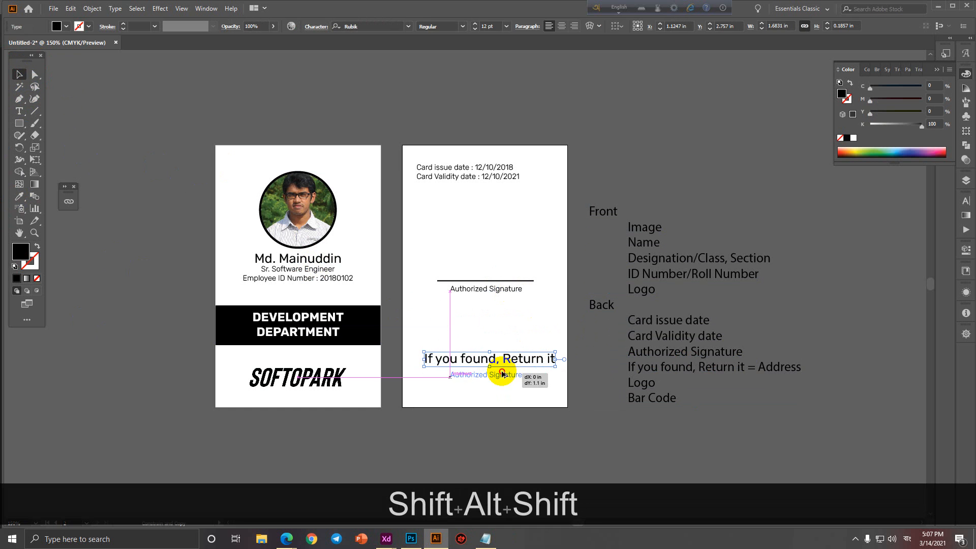
pyautogui.tripleClick(502, 373)
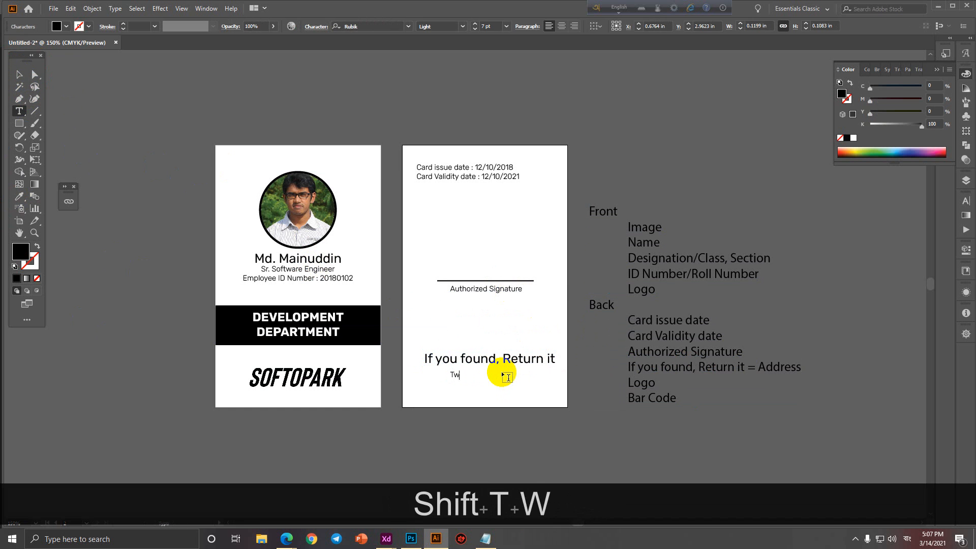
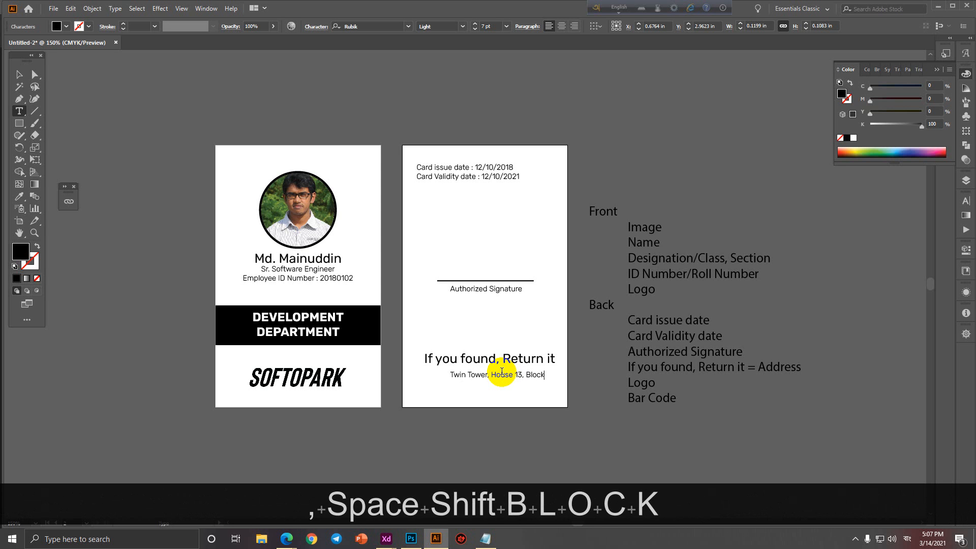
pyautogui.press('Return')
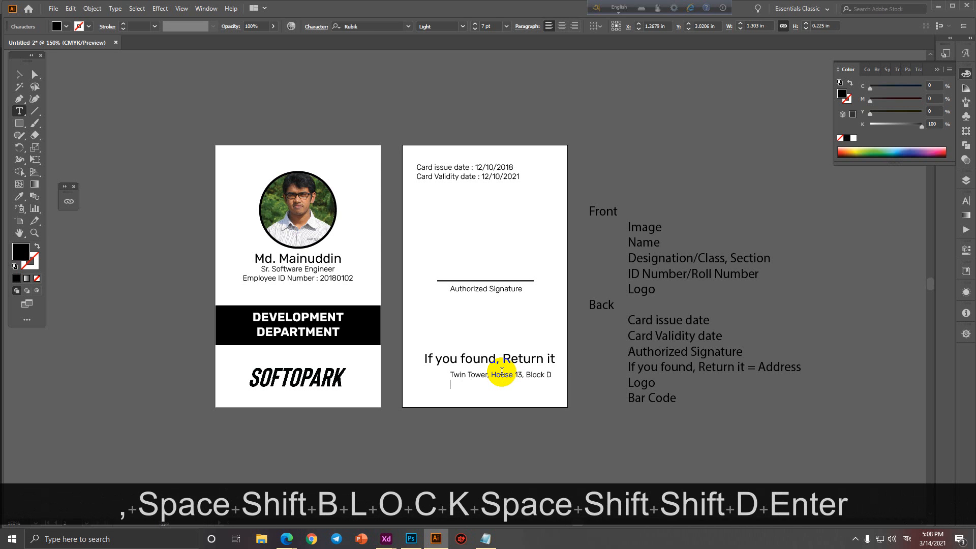
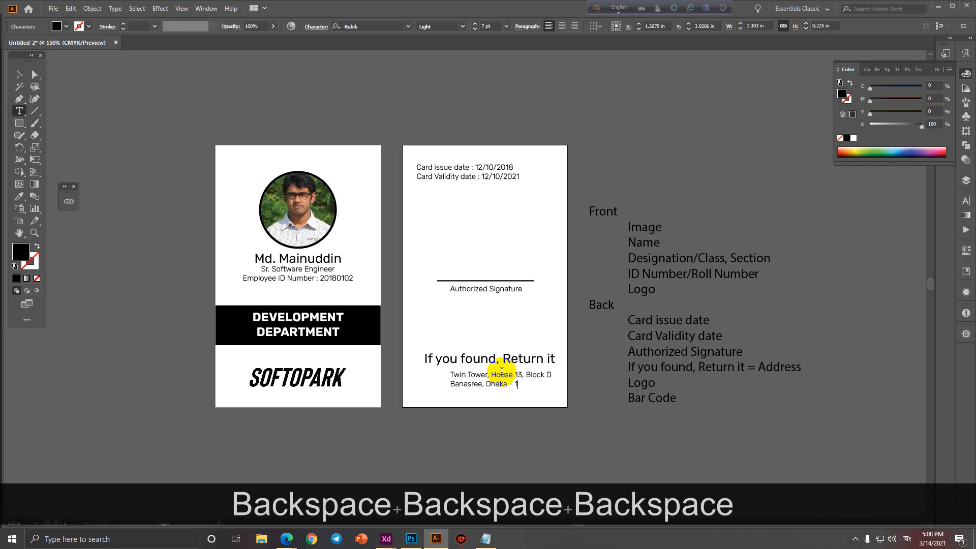
pyautogui.hotkey('ctrl', 'a')
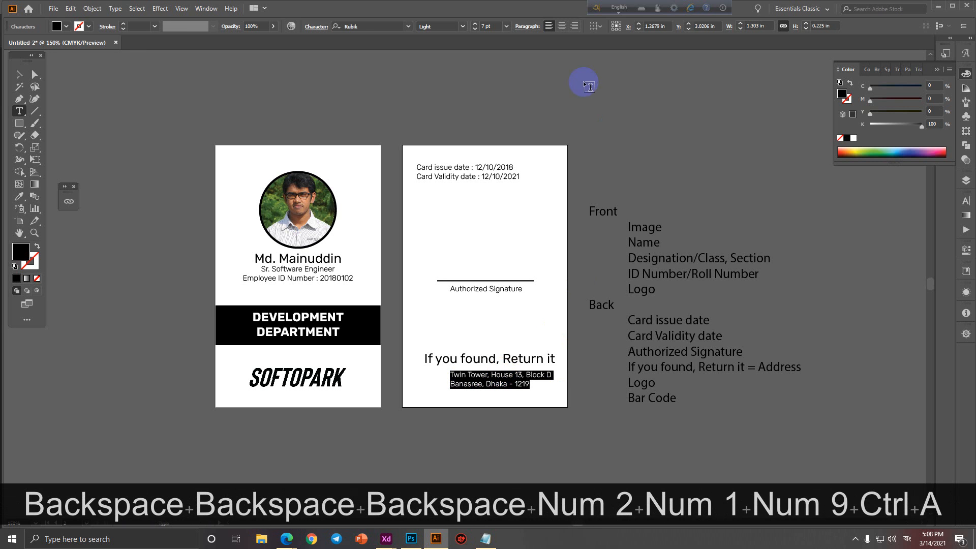
# Centre-align the address lines and shift the block under the return message.
pyautogui.click(557, 31)
pyautogui.click(19, 75)
pyautogui.moveTo(474, 378); pyautogui.dragTo(508, 380)
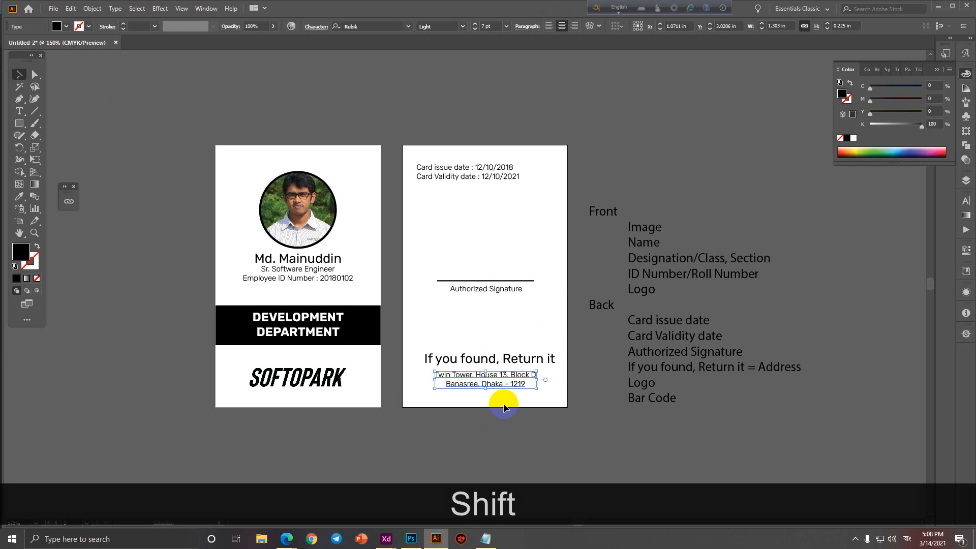
# Centre all back-card objects horizontally and nudge them slightly right.
pyautogui.moveTo(407, 155); pyautogui.dragTo(525, 447)
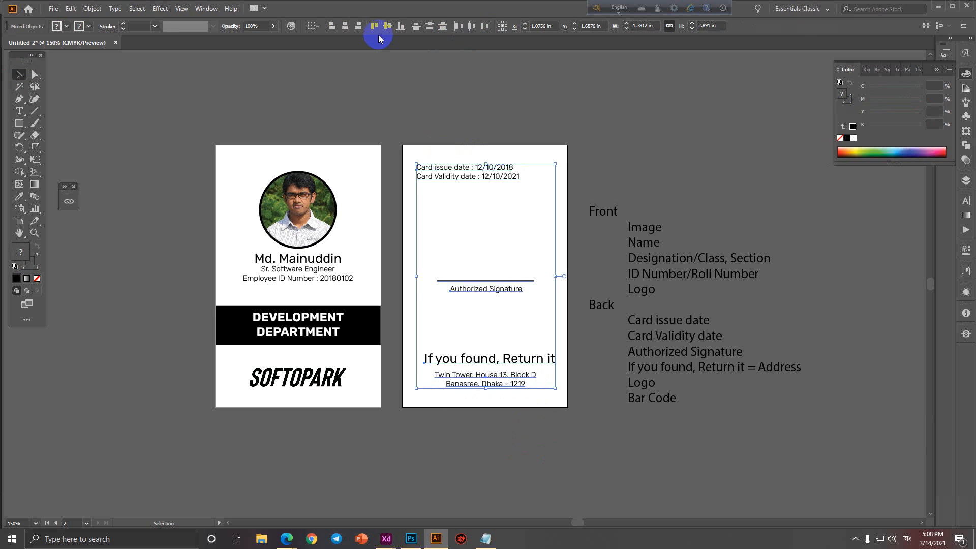
pyautogui.click(346, 28)
pyautogui.press('Right')
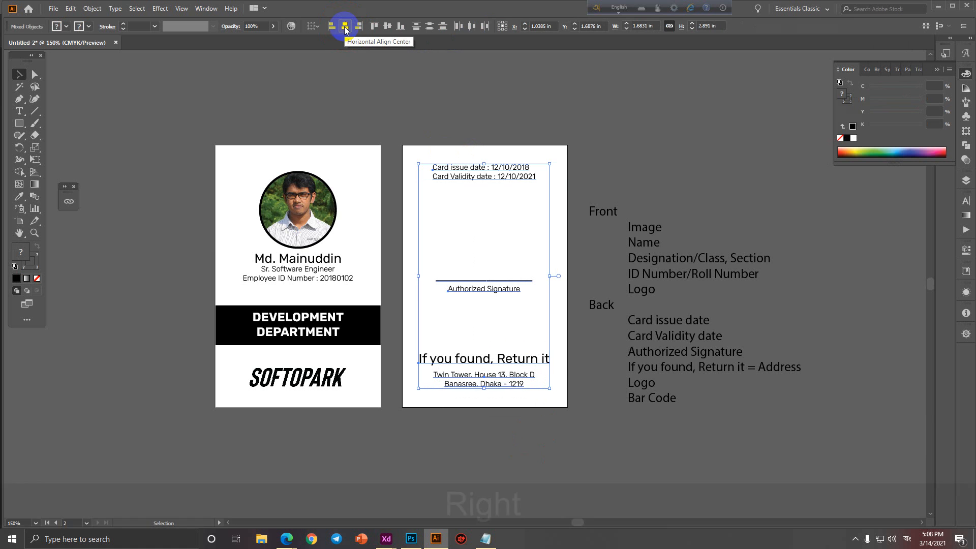
pyautogui.click(566, 106)
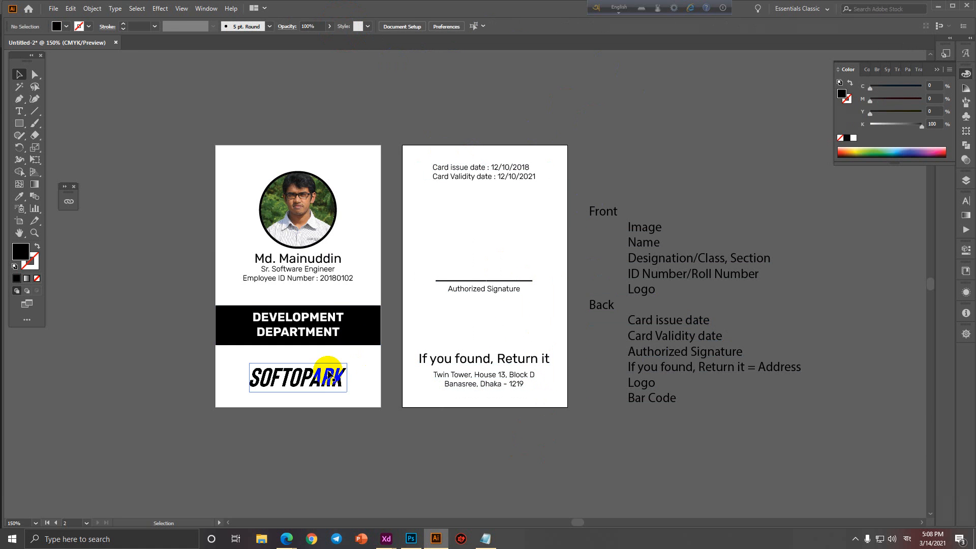
# Place a copy of the SOFTOPARK logo on the card back above the return message.
pyautogui.moveTo(320, 379); pyautogui.dragTo(508, 331)
pyautogui.click(493, 233)
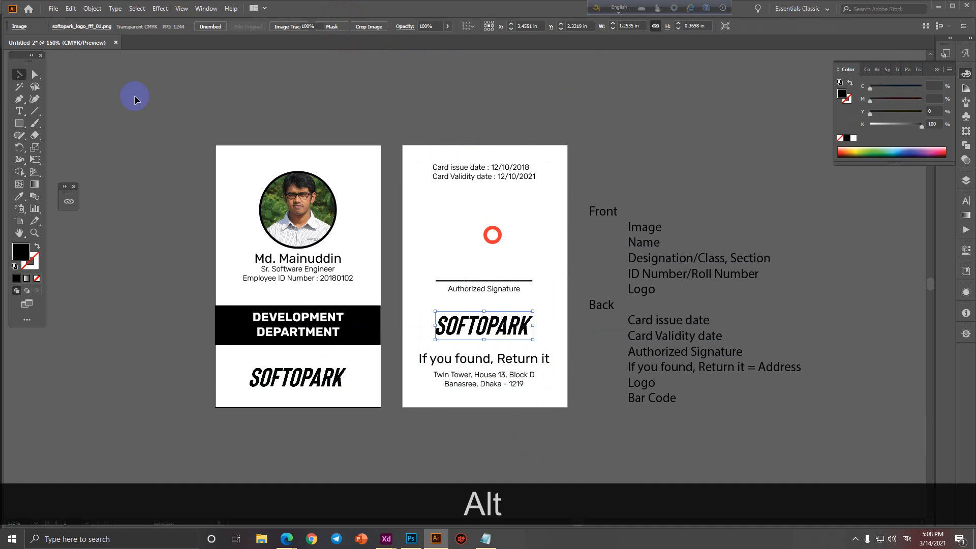
pyautogui.click(284, 536)
pyautogui.click(262, 499)
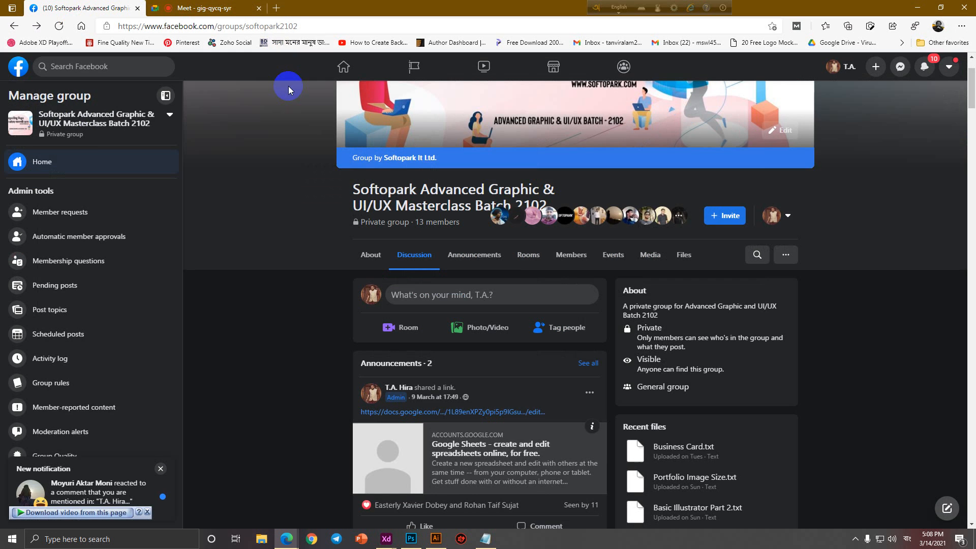
# Search Google for 'signature png' in a new tab and show image results.
pyautogui.click(276, 9)
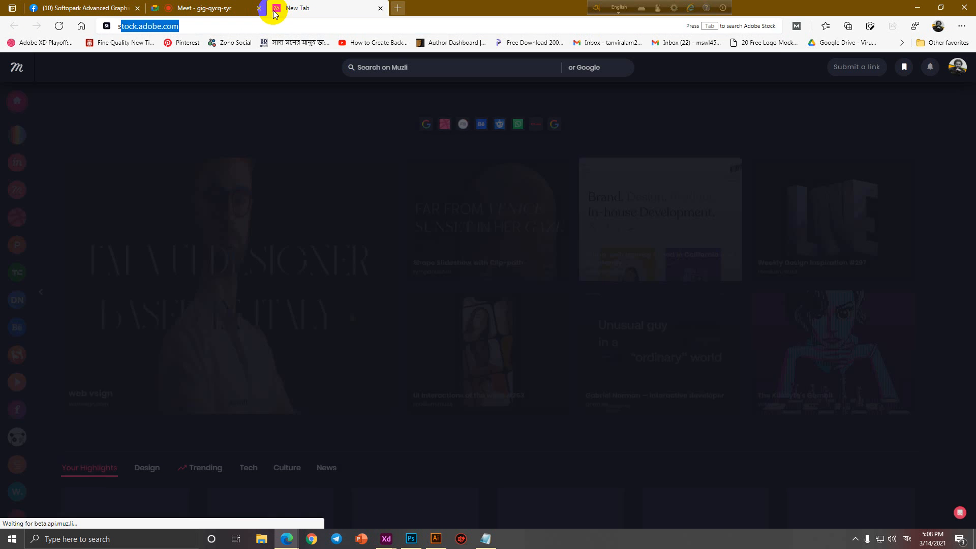
pyautogui.write('signature png')
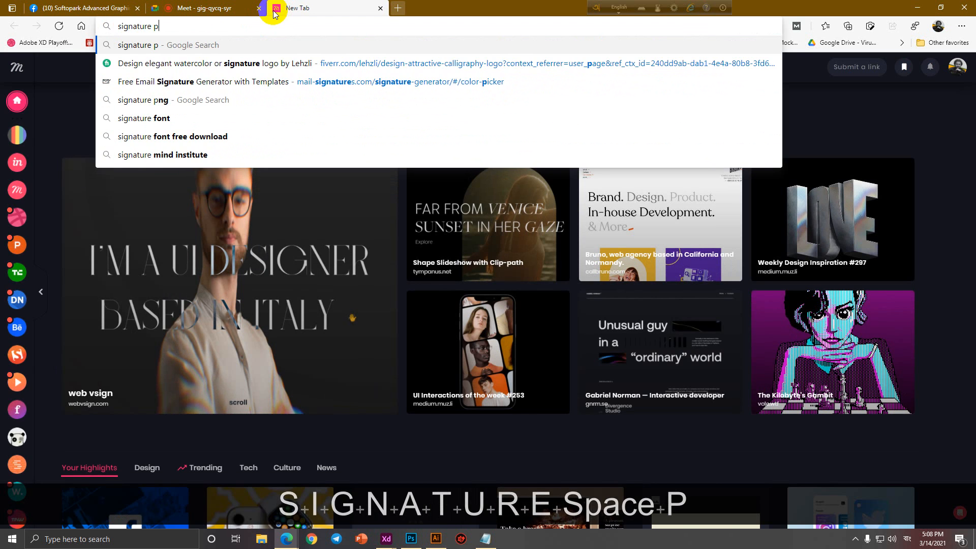
pyautogui.press('Return')
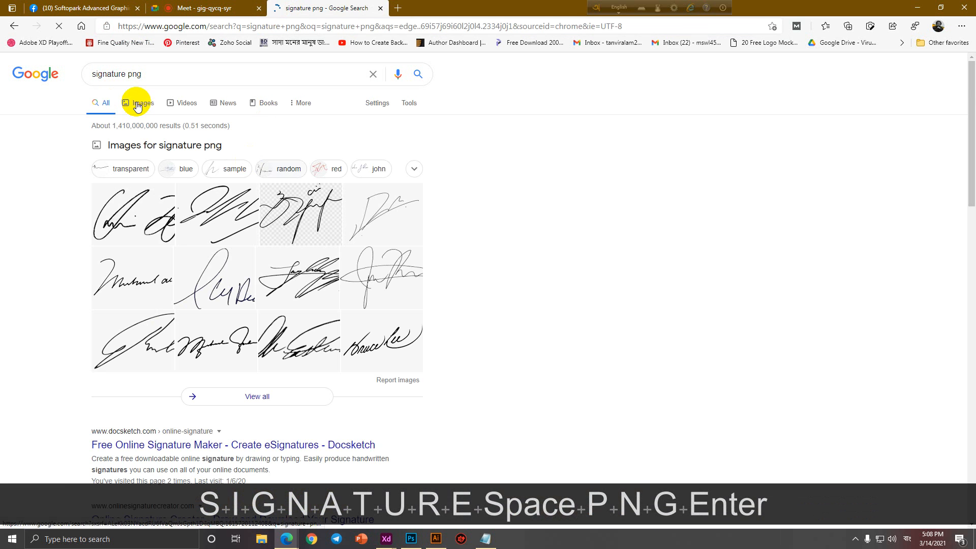
pyautogui.click(138, 104)
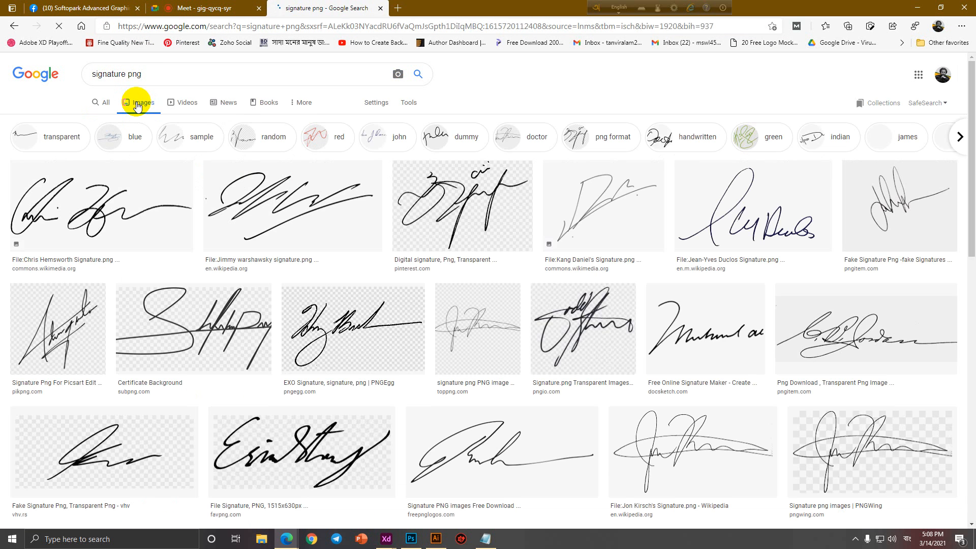
# Save a handwritten signature image from the results to the computer.
pyautogui.scroll(-4, 544, 277)
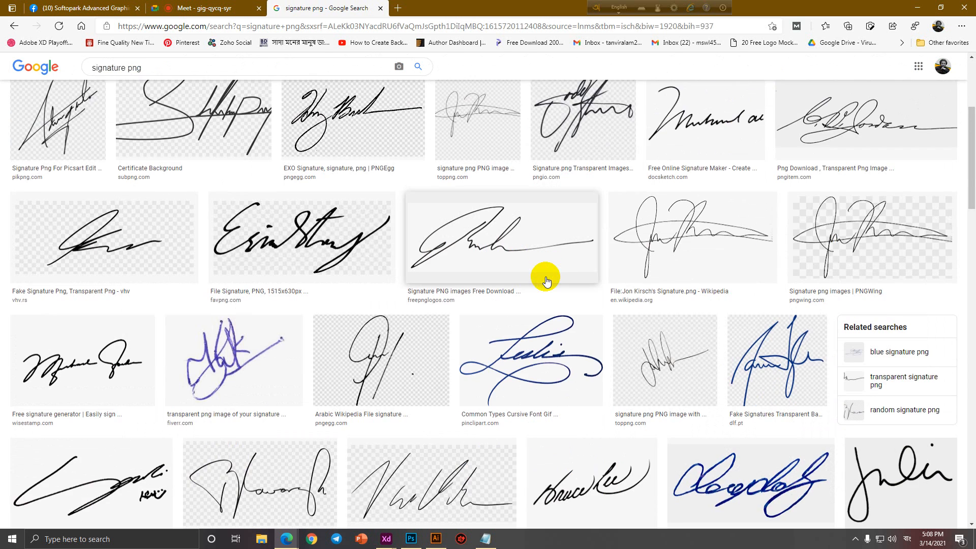
pyautogui.scroll(-3, 545, 281)
pyautogui.click(608, 333)
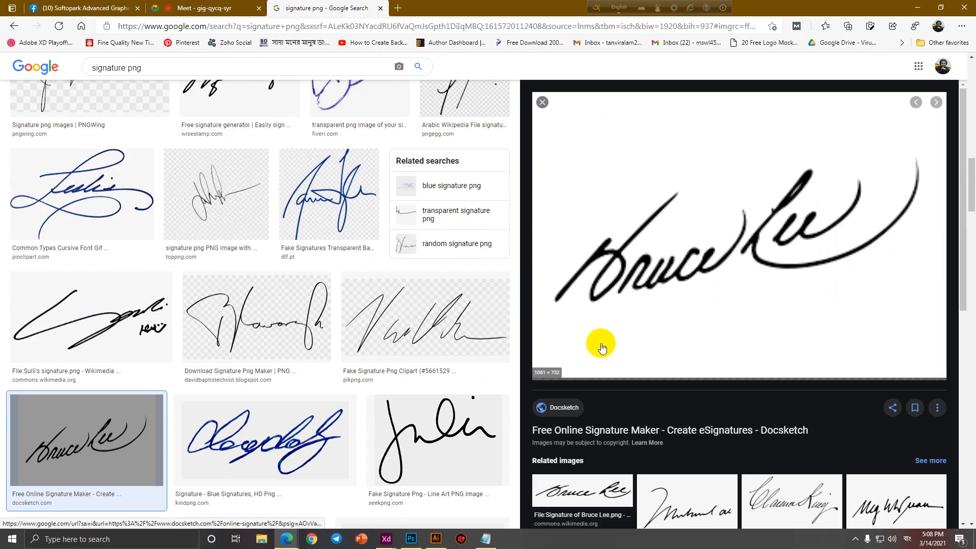
pyautogui.rightClick(610, 254)
pyautogui.click(661, 371)
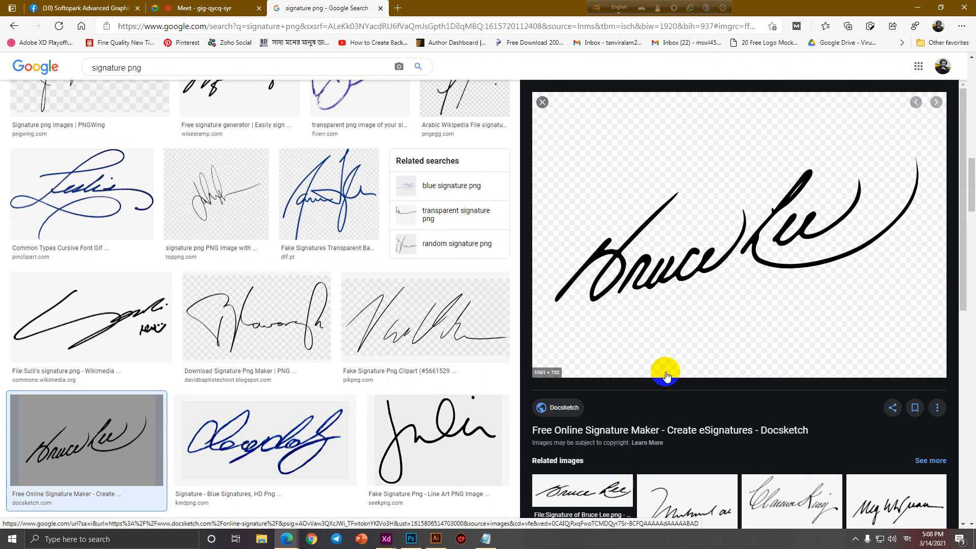
pyautogui.press('Return')
# Place the downloaded signature image from Downloads onto the card back.
pyautogui.click(435, 538)
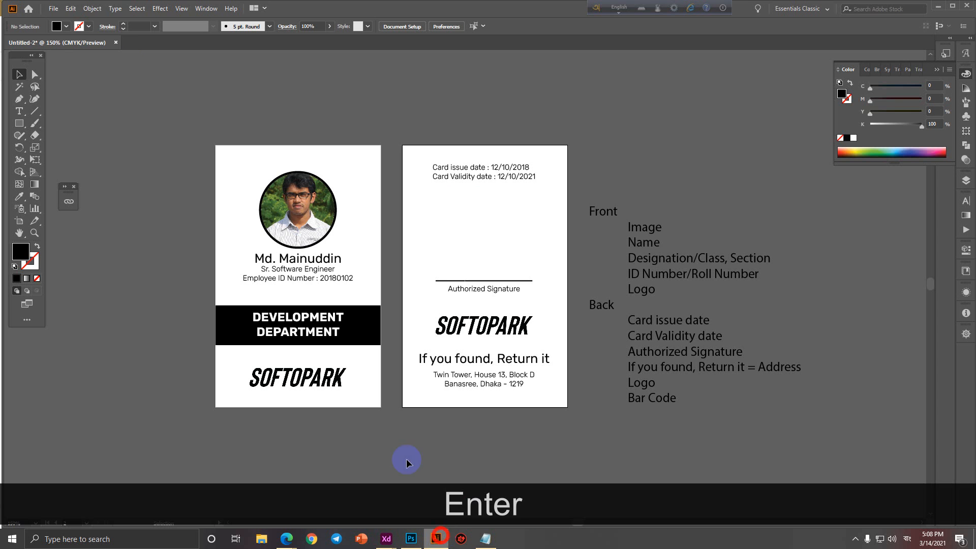
pyautogui.click(53, 9)
pyautogui.click(97, 181)
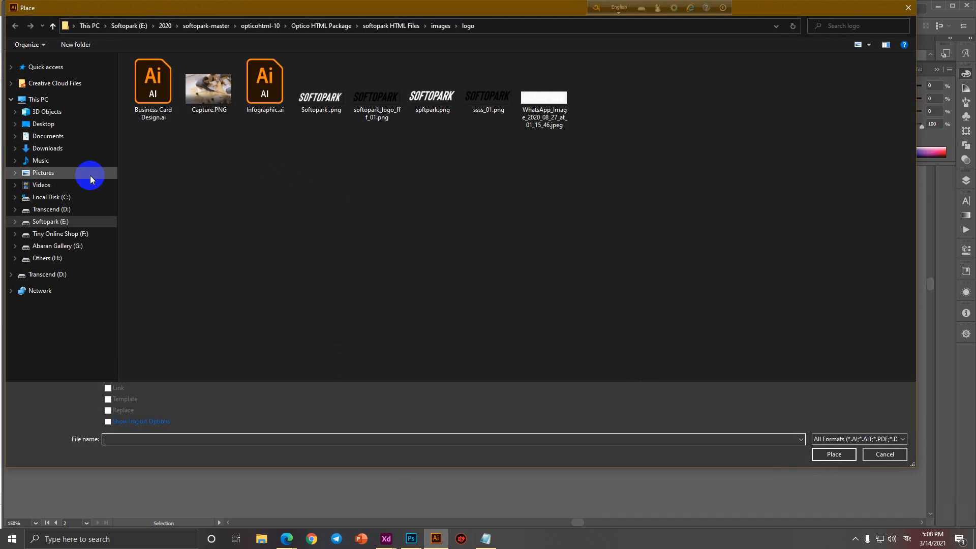
pyautogui.click(52, 152)
pyautogui.doubleClick(155, 99)
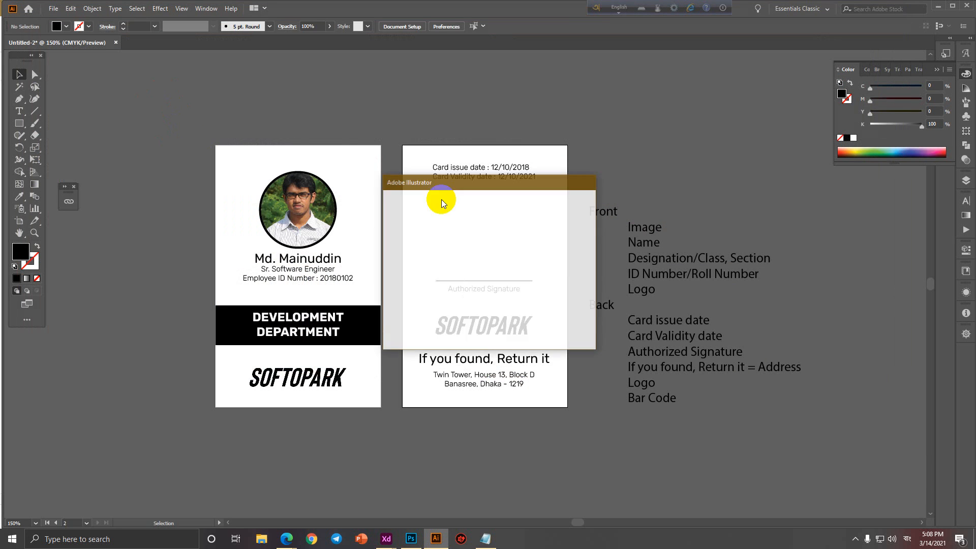
pyautogui.click(575, 341)
pyautogui.click(474, 202)
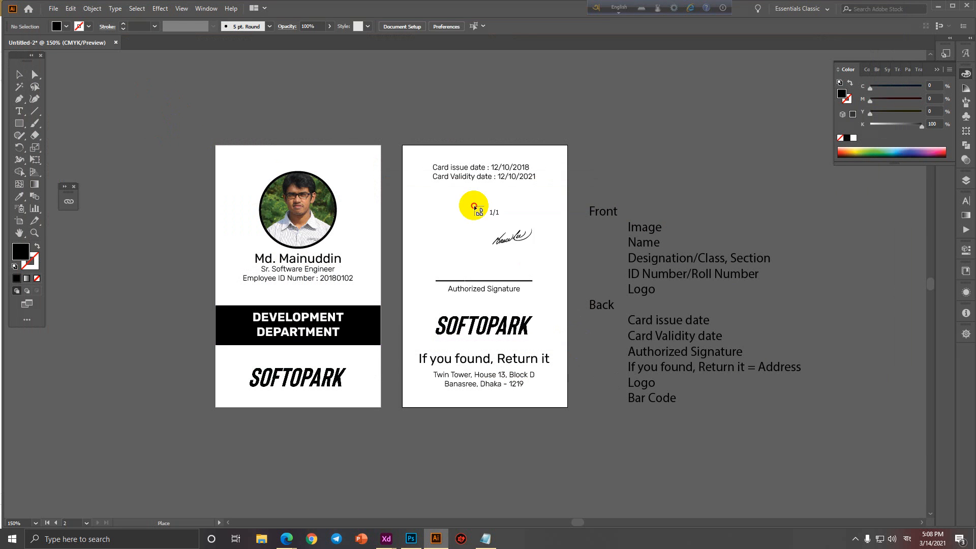
# Scale the signature down to sit just above the Authorized Signature line.
pyautogui.scroll(-4, 596, 362)
pyautogui.moveTo(583, 337); pyautogui.dragTo(453, 220)
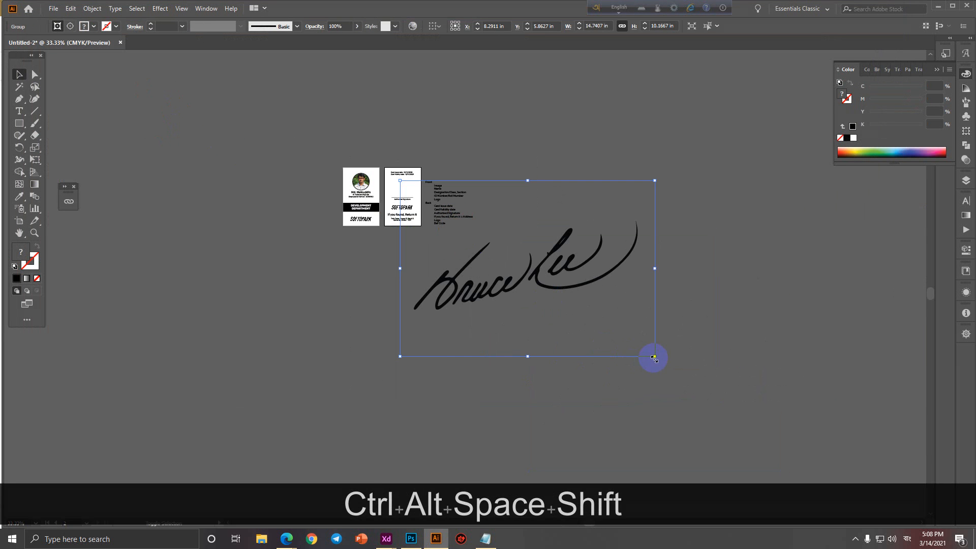
pyautogui.moveTo(653, 356)
pyautogui.mouseDown()
pyautogui.moveTo(422, 222)
pyautogui.moveTo(381, 213)
pyautogui.mouseUp()
pyautogui.scroll(4, 397, 189)
pyautogui.scroll(2, 449, 224)
pyautogui.click(365, 212)
# Lower the card dates slightly and centre the back card's contents horizontally.
pyautogui.scroll(-2, 381, 213)
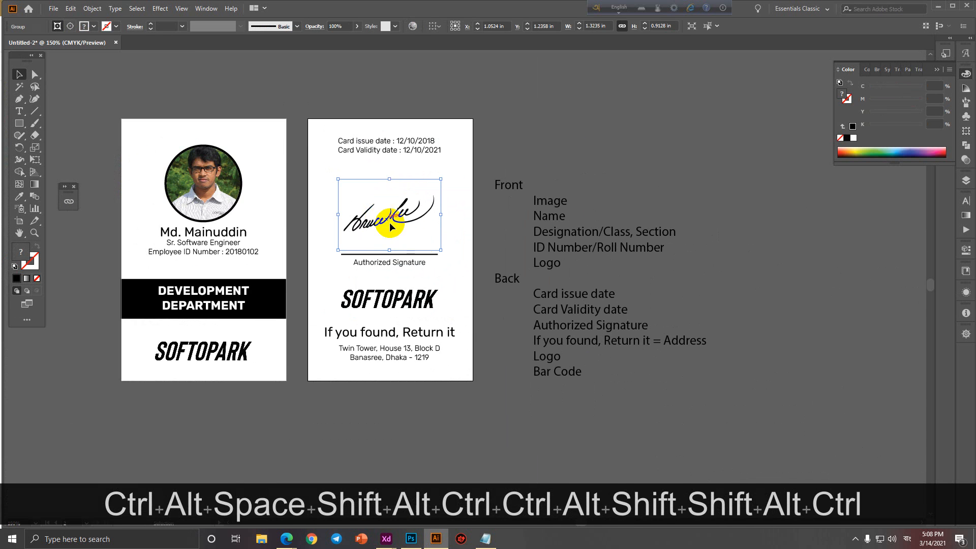
pyautogui.click(554, 168)
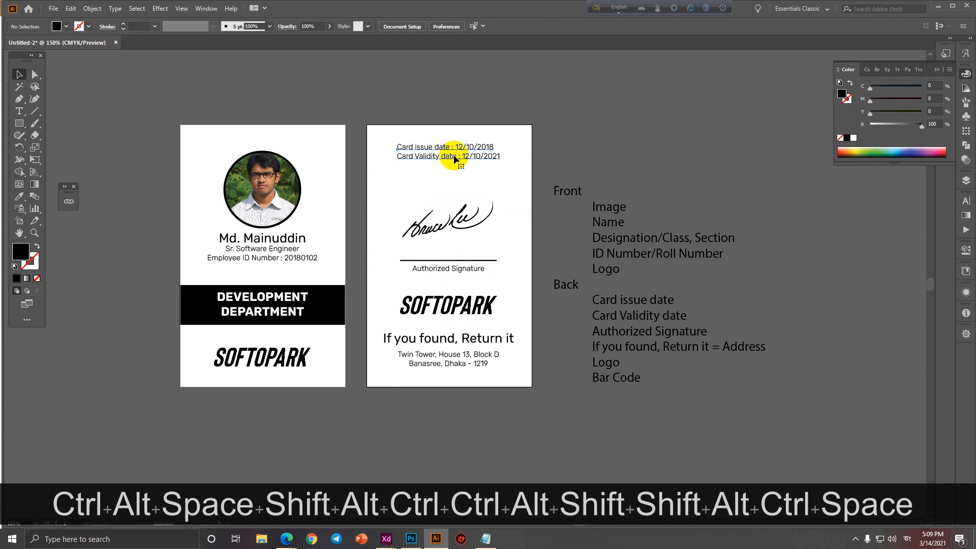
pyautogui.moveTo(454, 155); pyautogui.dragTo(453, 174)
pyautogui.moveTo(434, 106); pyautogui.dragTo(471, 402)
pyautogui.click(175, 28)
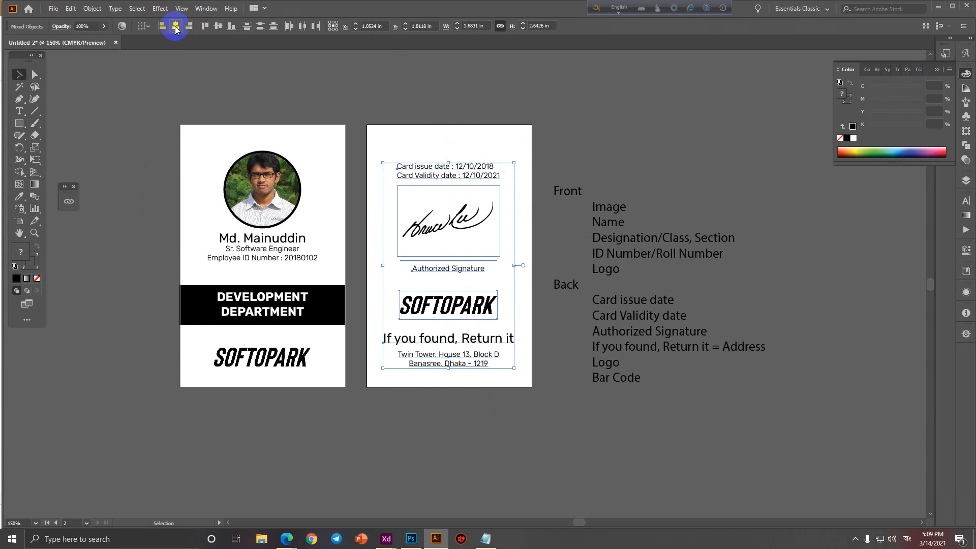
# Centre the front card's text and graphics horizontally.
pyautogui.moveTo(195, 109); pyautogui.dragTo(309, 389)
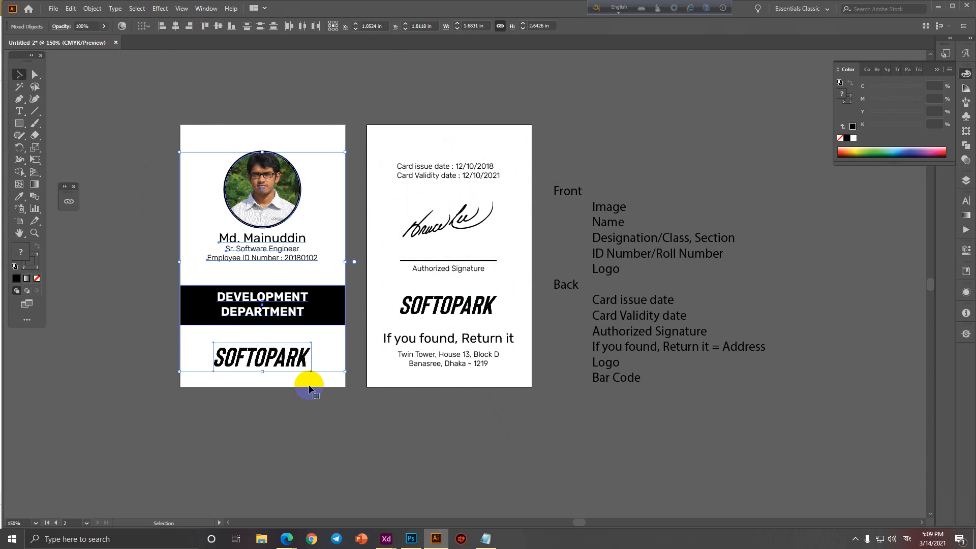
pyautogui.click(176, 27)
pyautogui.click(264, 99)
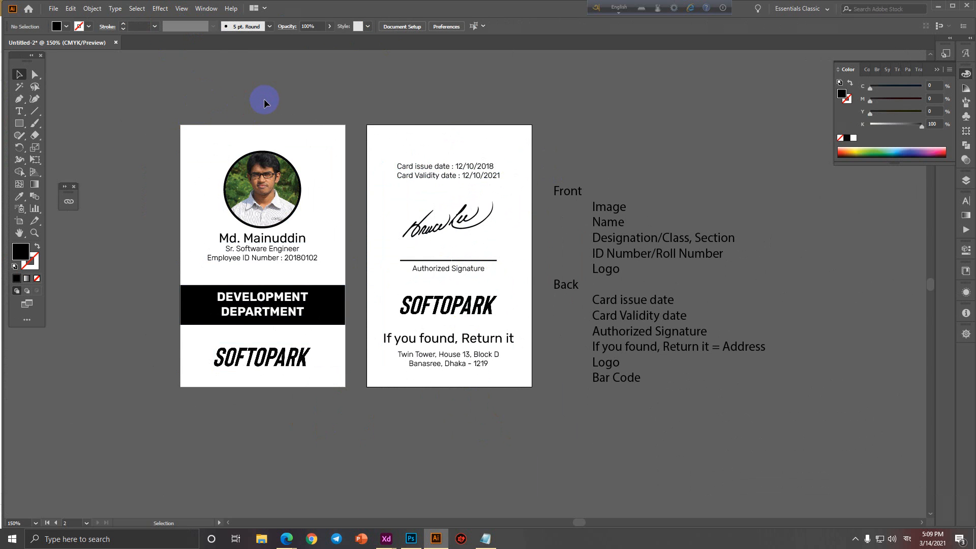
pyautogui.scroll(1, 227, 187)
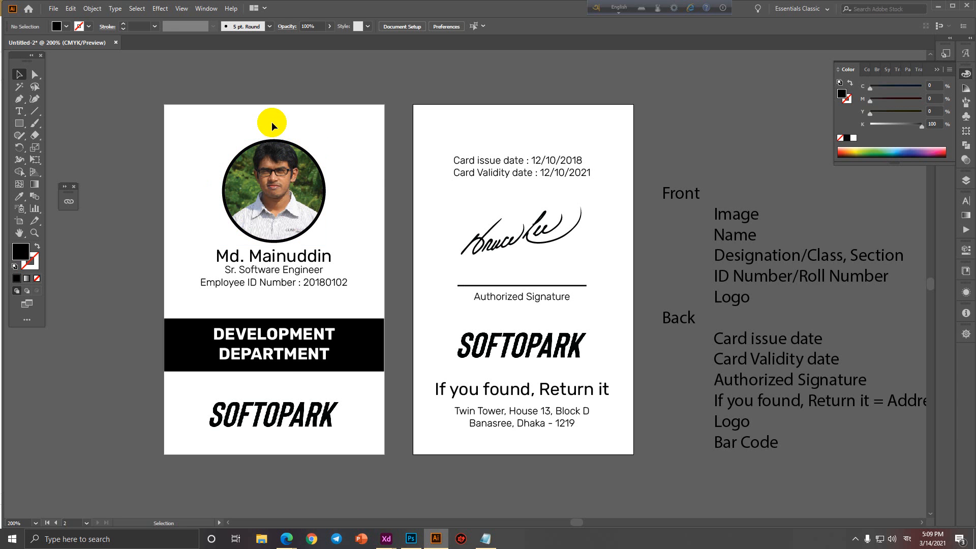
pyautogui.moveTo(273, 124); pyautogui.dragTo(292, 495)
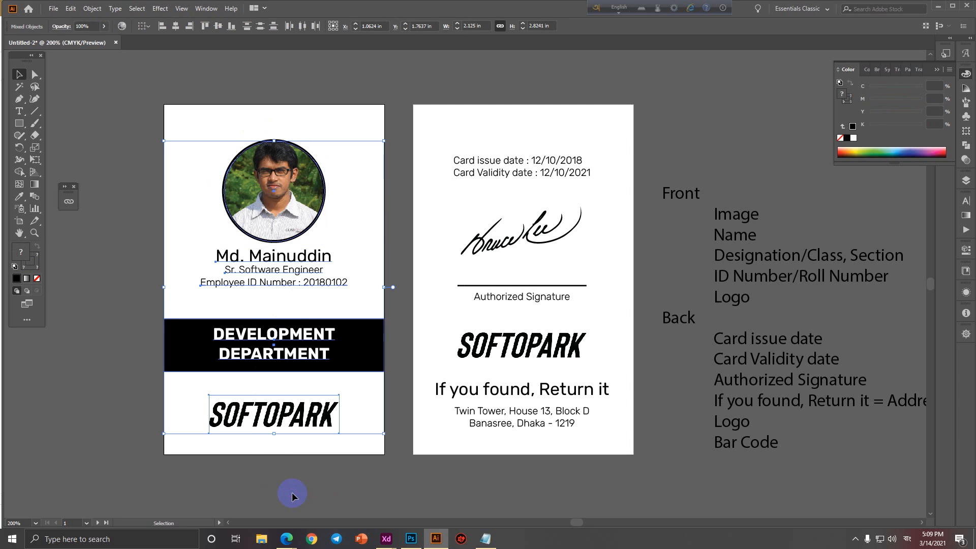
pyautogui.click(293, 491)
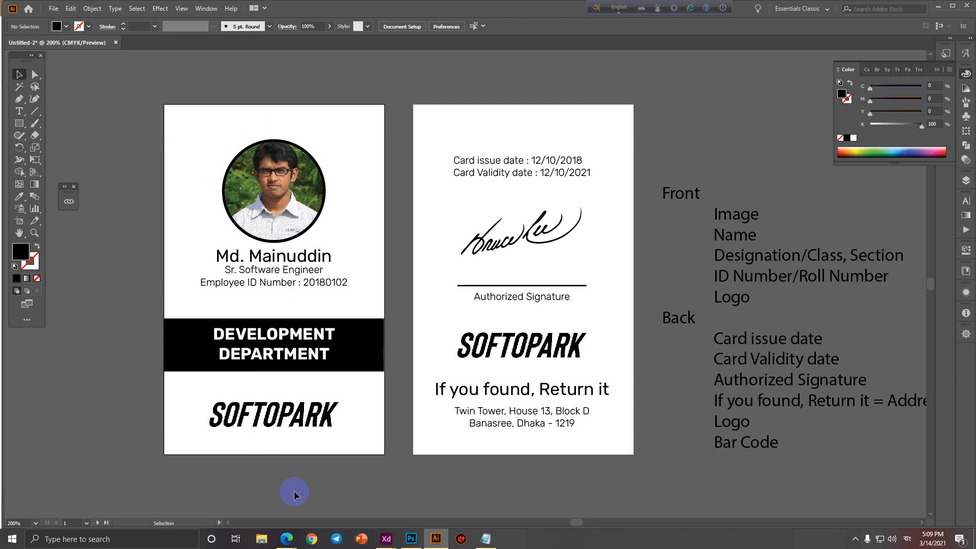
# Draw a rectangle over the front card and scale it evenly inward.
pyautogui.click(19, 124)
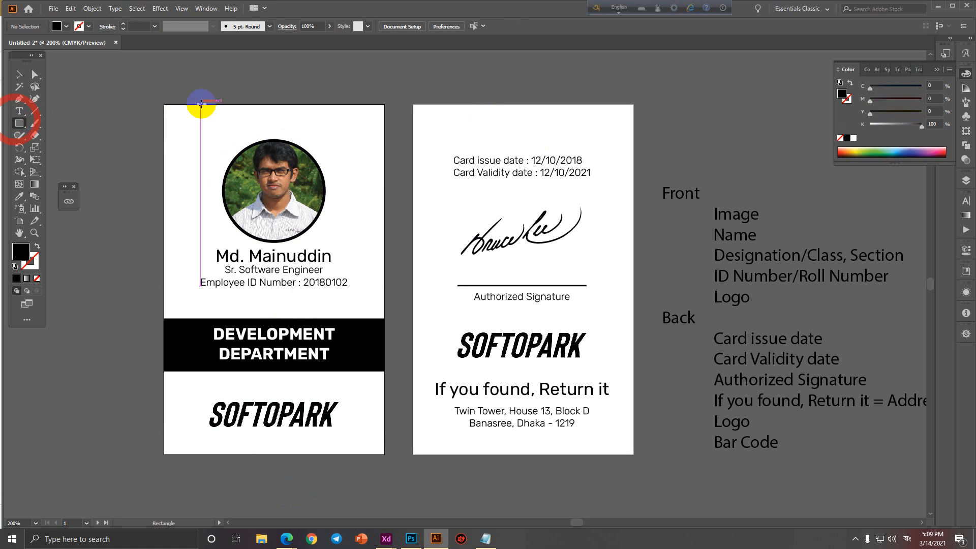
pyautogui.moveTo(164, 105); pyautogui.dragTo(385, 453)
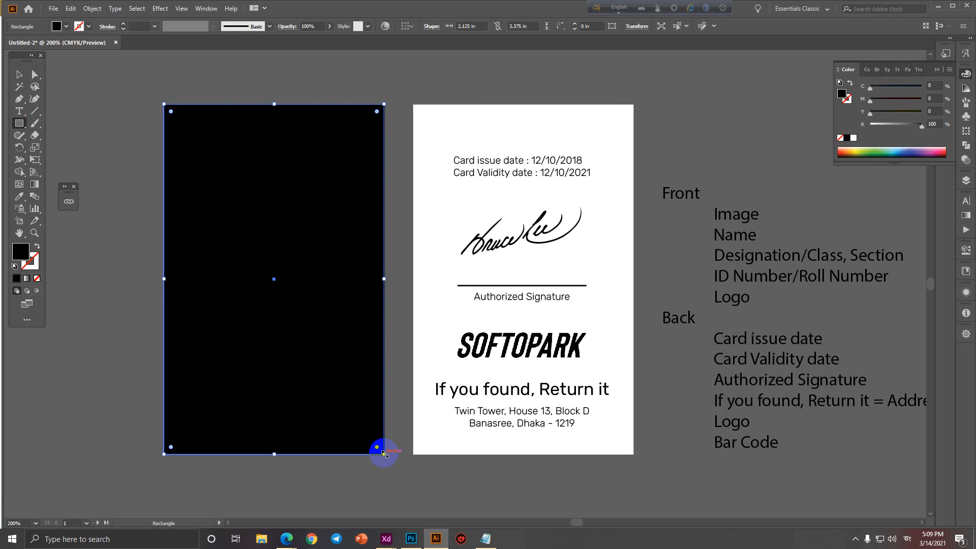
pyautogui.moveTo(384, 454); pyautogui.dragTo(376, 443)
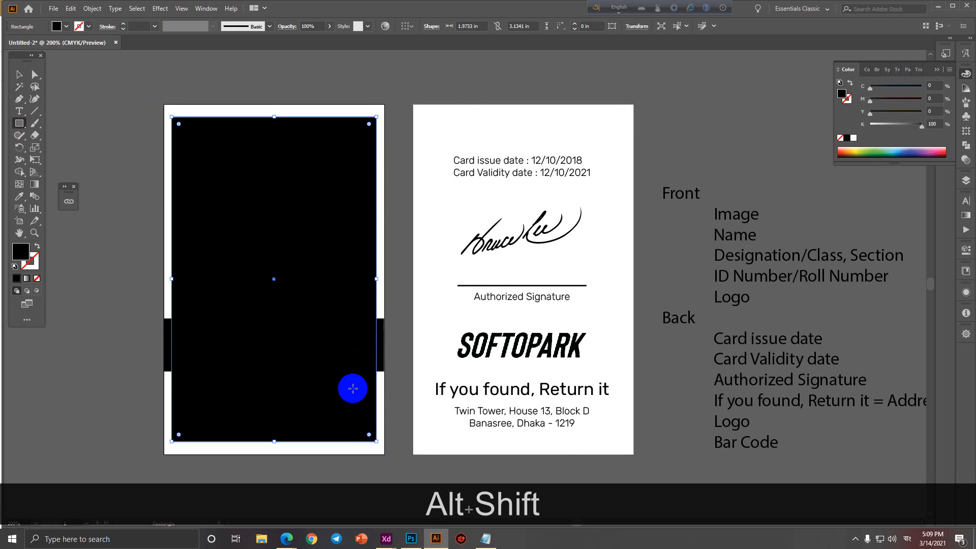
pyautogui.click(20, 75)
# Duplicate the inset rectangle onto the back card and convert both to guides.
pyautogui.rightClick(287, 166)
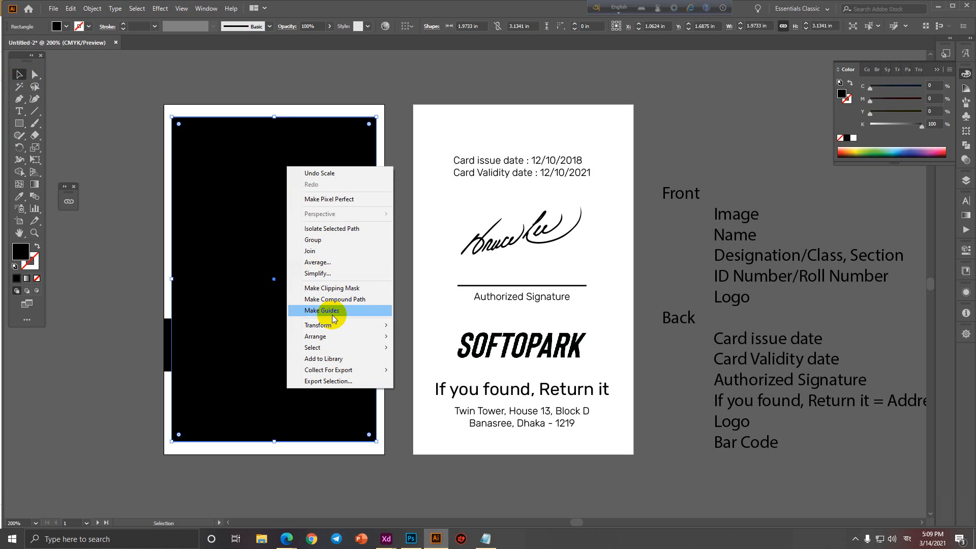
pyautogui.click(221, 245)
pyautogui.moveTo(221, 246); pyautogui.dragTo(471, 251)
pyautogui.keyDown('shift'); pyautogui.click(279, 223); pyautogui.keyUp('shift')
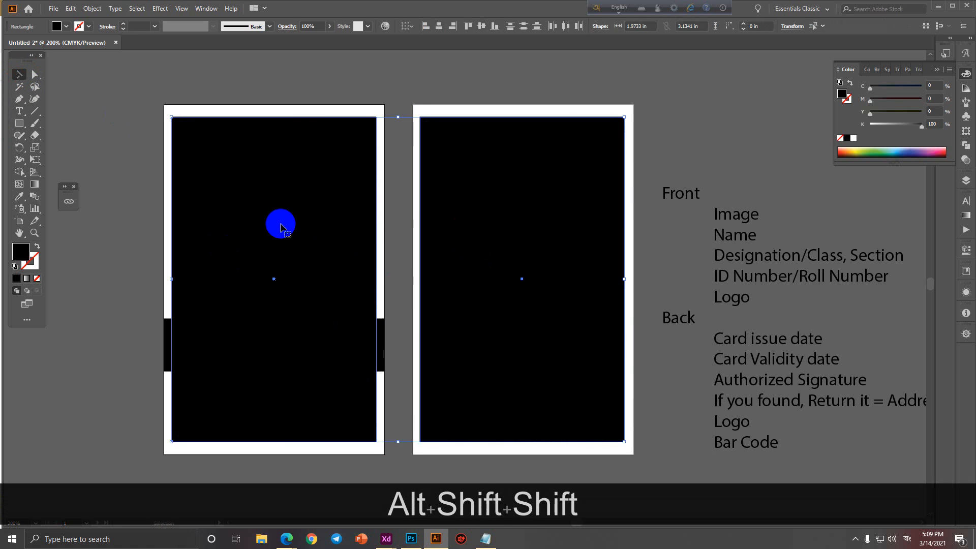
pyautogui.rightClick(279, 222)
pyautogui.click(322, 358)
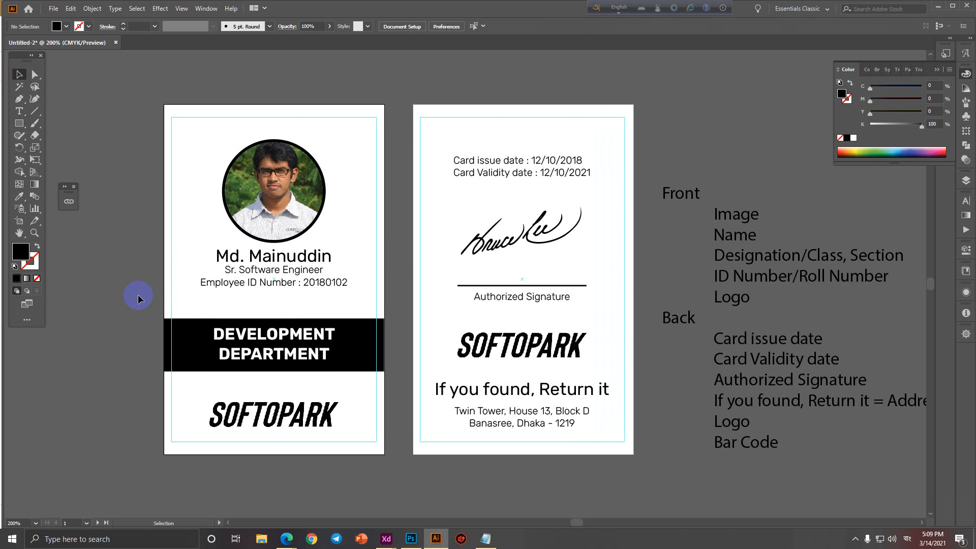
# Temporarily remove the rectangles and try enlarging the DEVELOPMENT DEPARTMENT text, then undo it.
pyautogui.hotkey('ctrl', 'z')
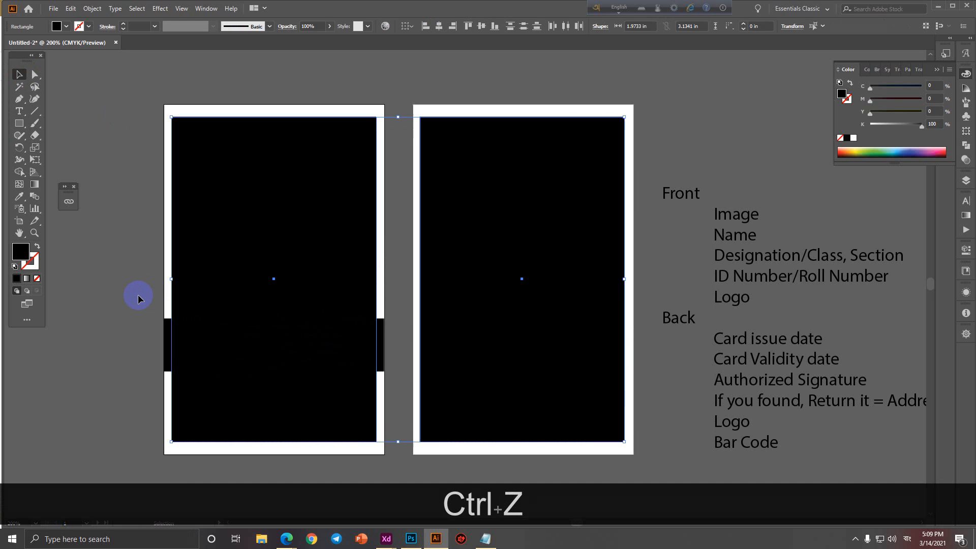
pyautogui.press('Delete')
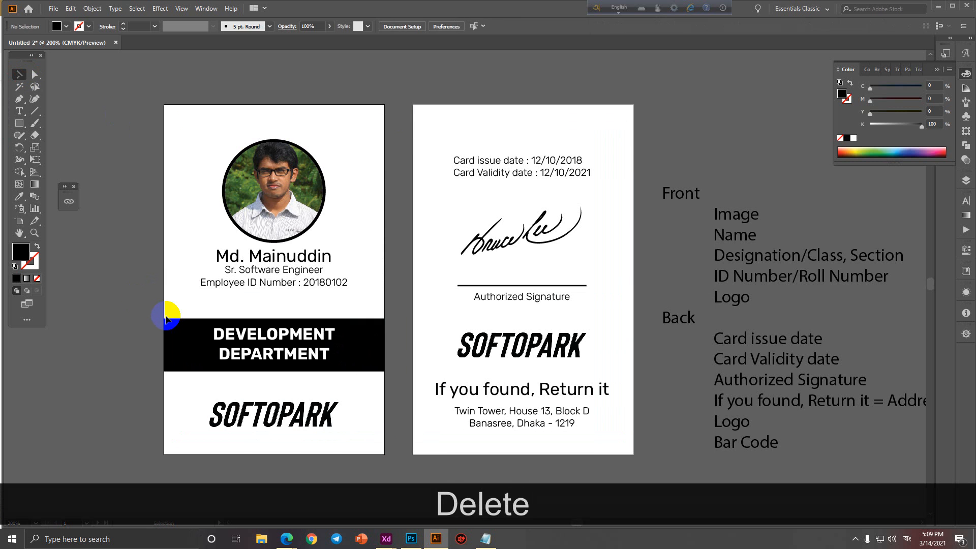
pyautogui.click(243, 333)
pyautogui.moveTo(213, 345); pyautogui.dragTo(166, 345)
pyautogui.moveTo(329, 350); pyautogui.dragTo(381, 345)
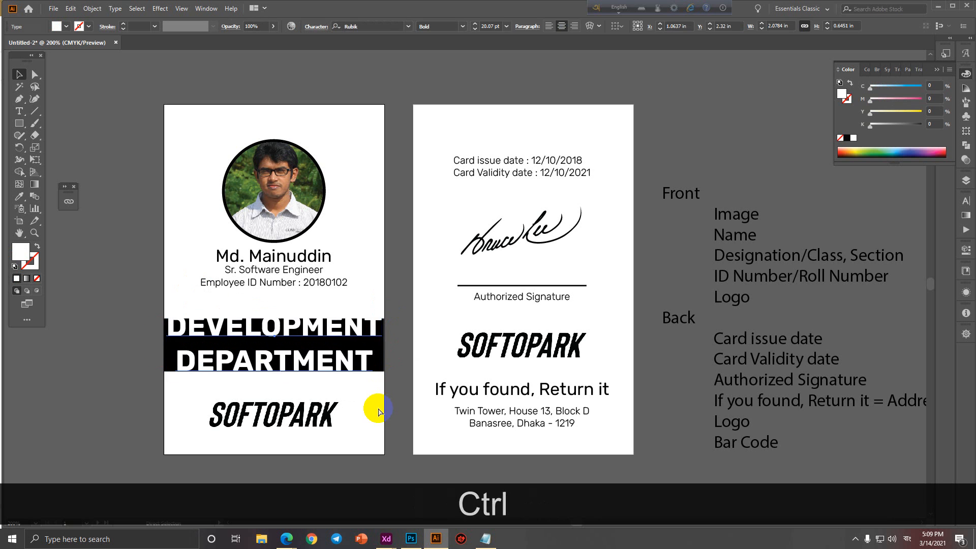
pyautogui.hotkey('ctrl', 'z')
pyautogui.hotkey('ctrl', 'z')
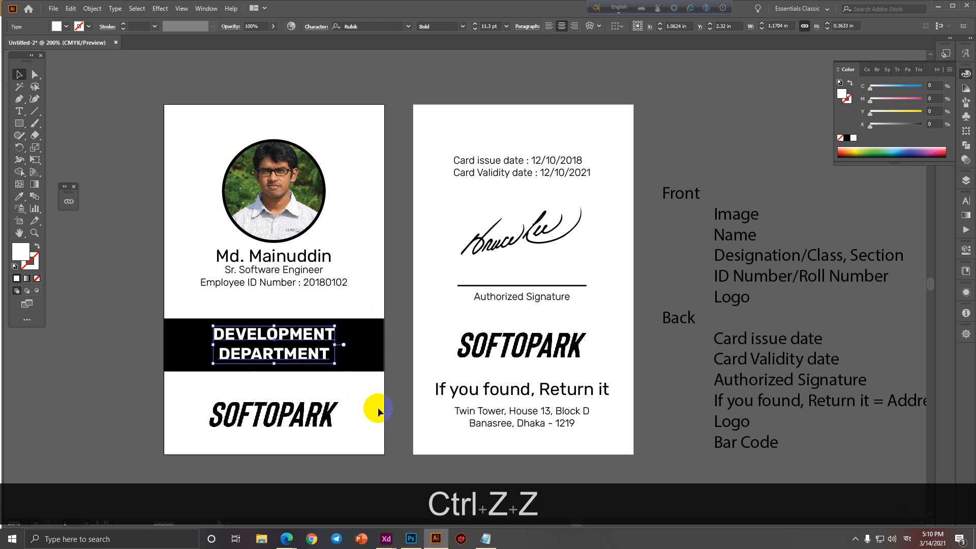
pyautogui.moveTo(213, 345); pyautogui.dragTo(123, 345)
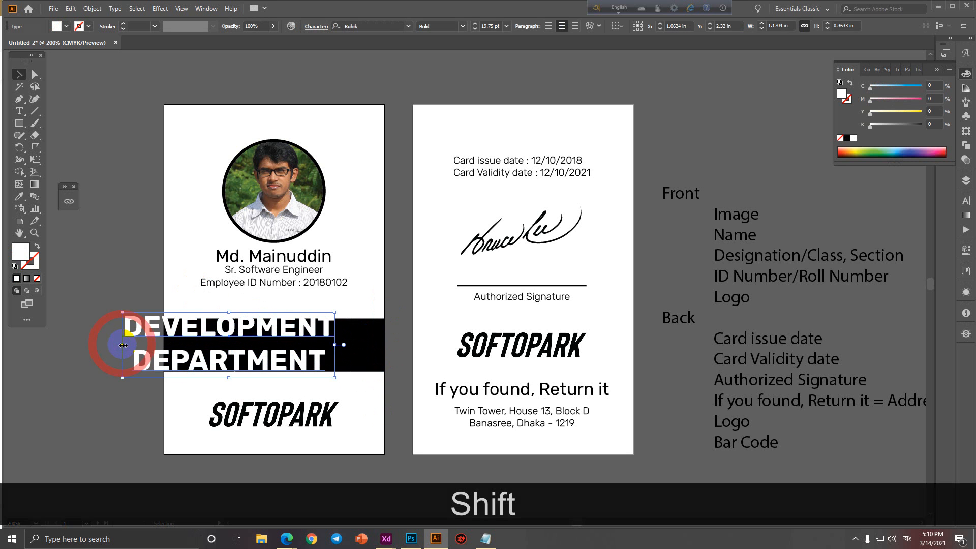
pyautogui.click(115, 295)
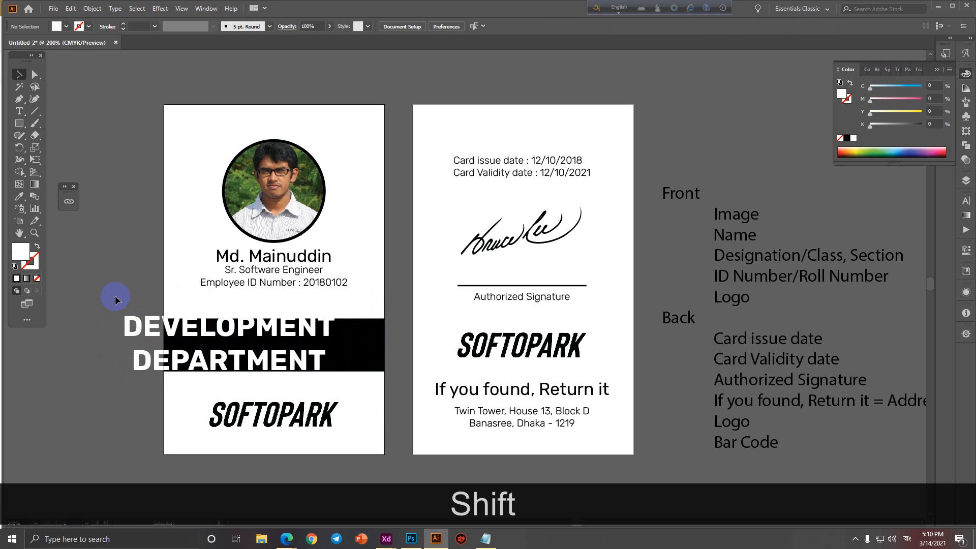
pyautogui.press('ctrl')
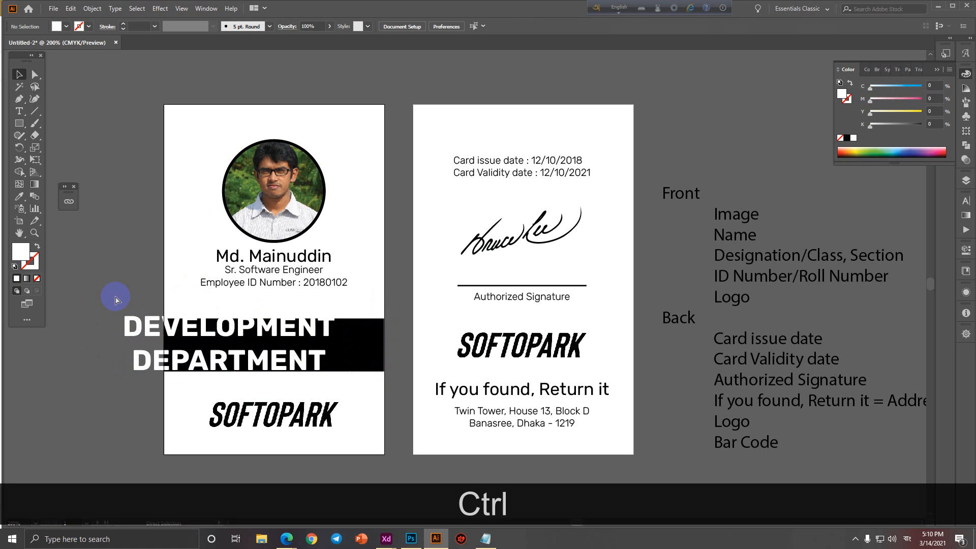
pyautogui.hotkey('ctrl', 'z')
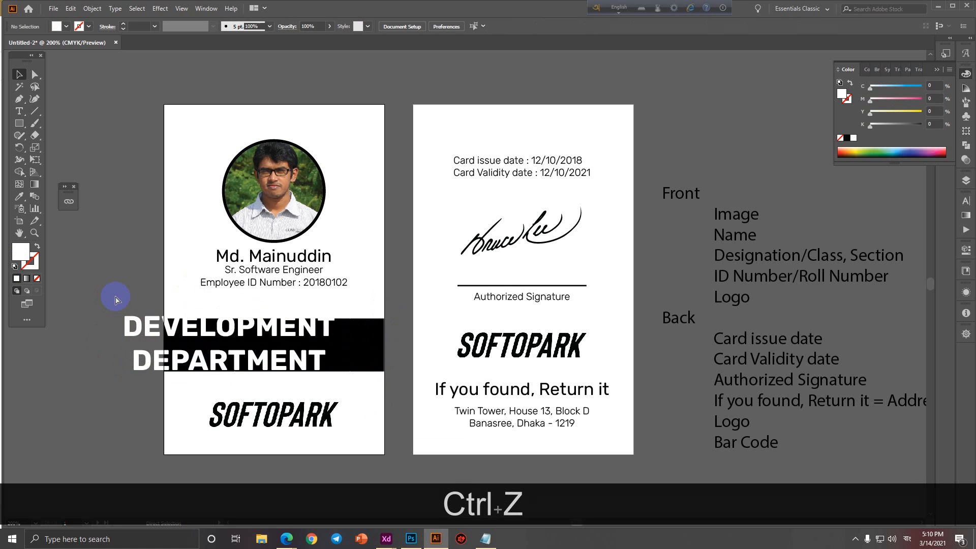
pyautogui.click(143, 297)
# Restore the two inset rectangles and turn them into margin guides.
pyautogui.press('space')
pyautogui.moveTo(216, 321); pyautogui.dragTo(193, 305)
pyautogui.hotkey('ctrl', 'z')
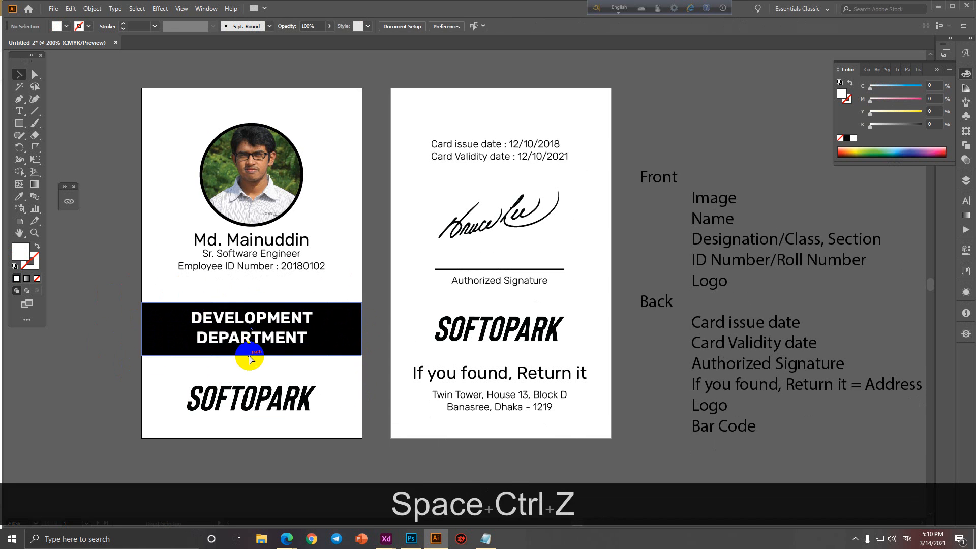
pyautogui.rightClick(285, 305)
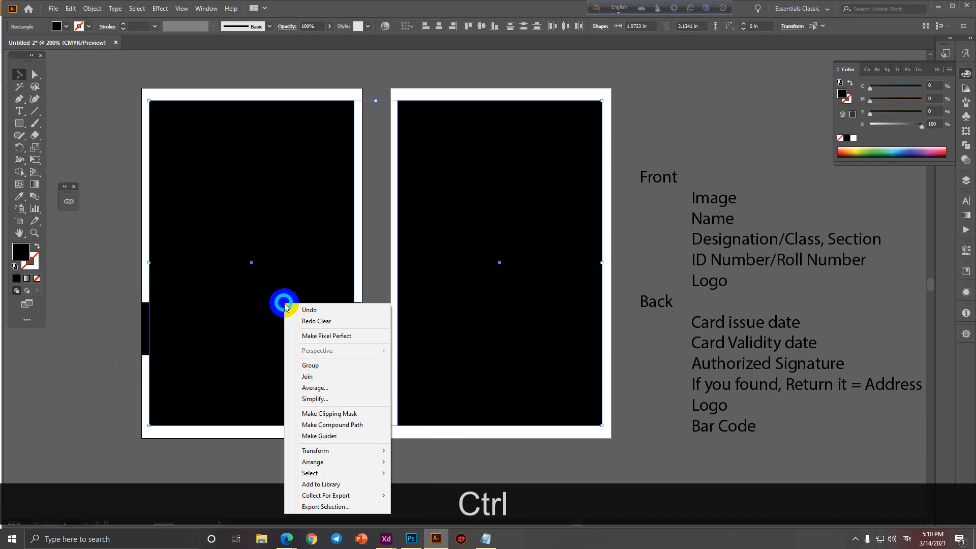
pyautogui.click(316, 436)
pyautogui.click(99, 418)
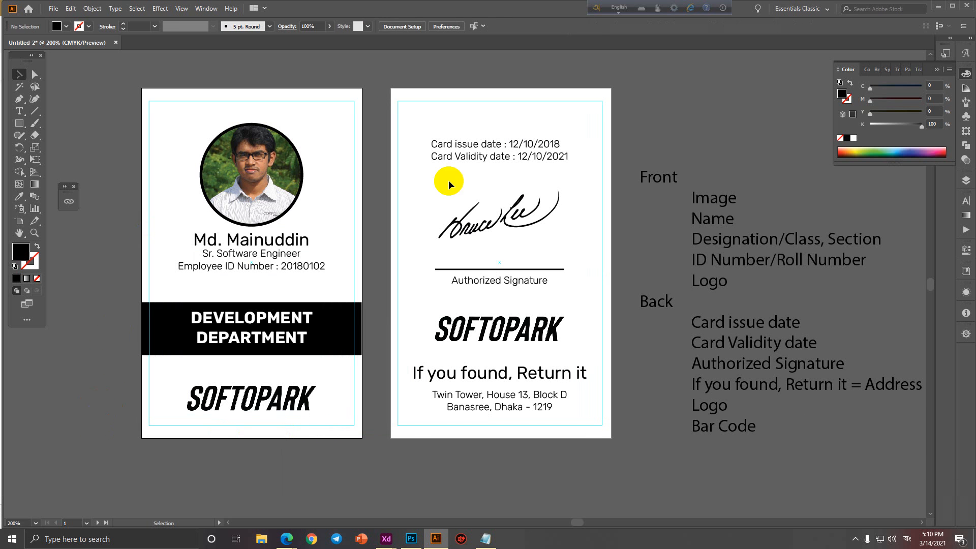
# Move the dates, signature, signature line and caption up on the back card.
pyautogui.moveTo(555, 155); pyautogui.dragTo(544, 133)
pyautogui.moveTo(510, 220); pyautogui.dragTo(514, 185)
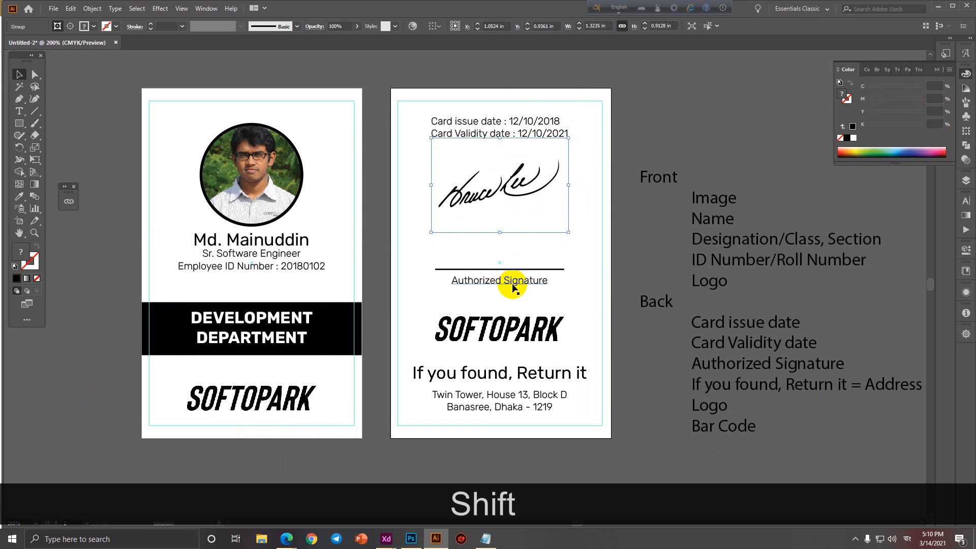
pyautogui.click(514, 271)
pyautogui.keyDown('shift'); pyautogui.click(519, 278); pyautogui.keyUp('shift')
pyautogui.moveTo(519, 278); pyautogui.dragTo(523, 219)
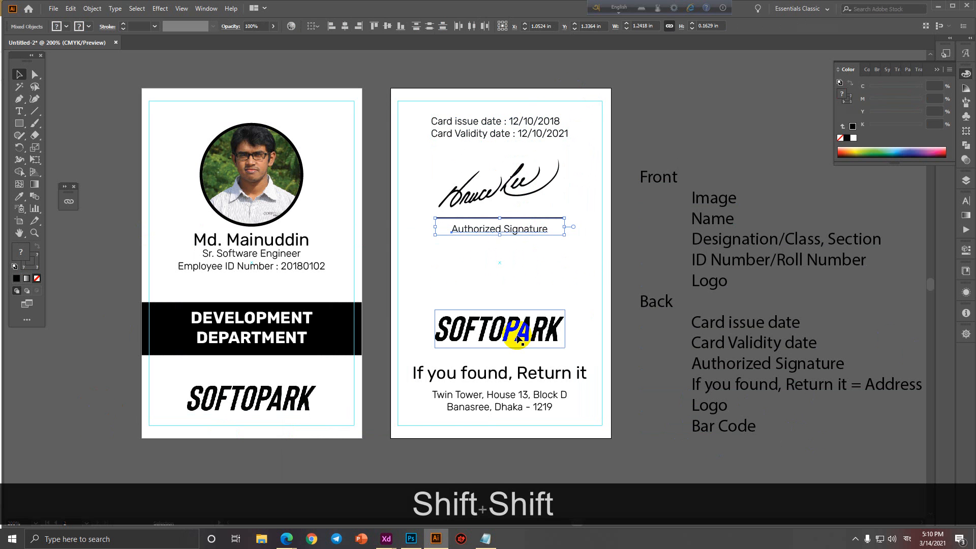
# Move the SOFTOPARK logo, return note and address lines up together.
pyautogui.keyDown('shift'); pyautogui.click(499, 373); pyautogui.keyUp('shift')
pyautogui.keyDown('shift'); pyautogui.click(516, 396); pyautogui.keyUp('shift')
pyautogui.keyDown('shift'); pyautogui.click(511, 406); pyautogui.keyUp('shift')
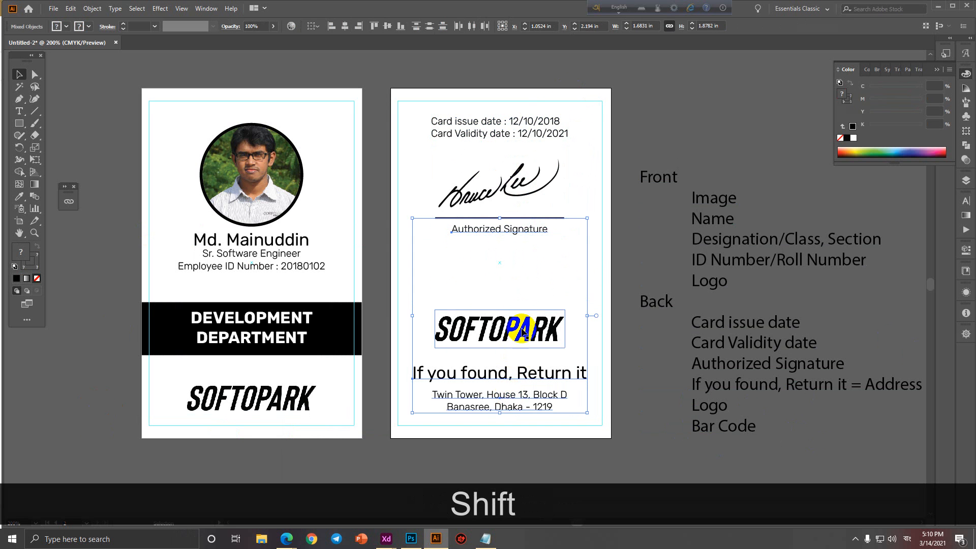
pyautogui.click(631, 319)
pyautogui.click(543, 330)
pyautogui.keyDown('shift'); pyautogui.click(536, 389); pyautogui.keyUp('shift')
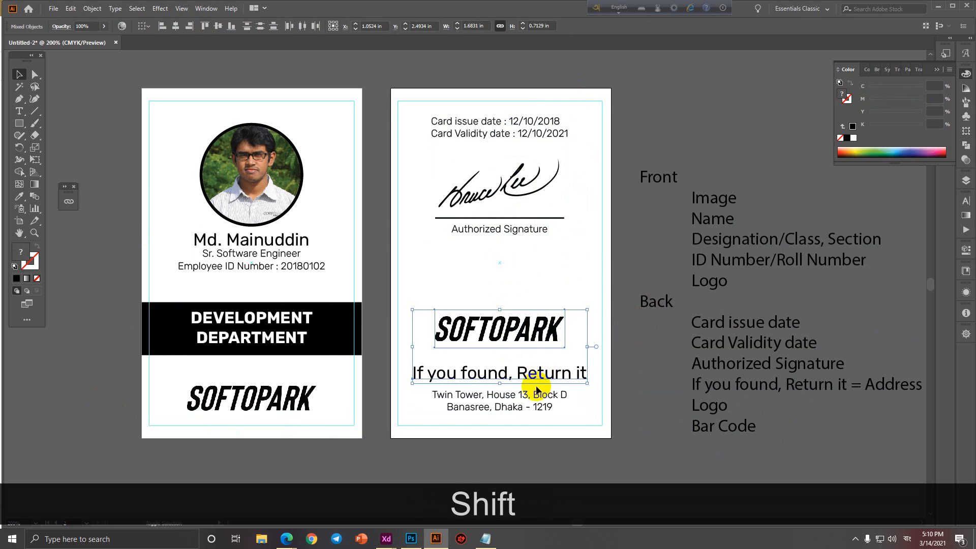
pyautogui.moveTo(545, 379); pyautogui.dragTo(545, 322)
pyautogui.click(518, 380)
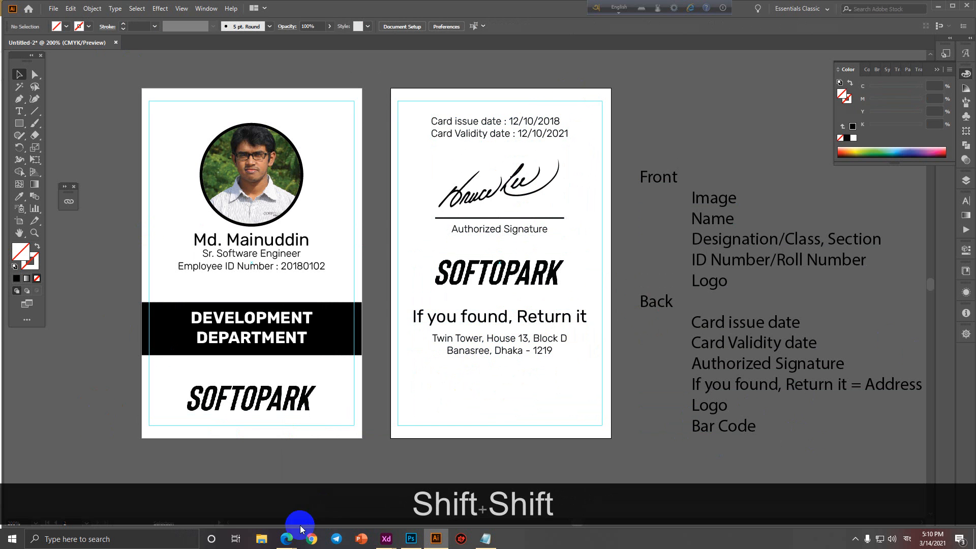
# Search Google for 'bar code' in the browser.
pyautogui.moveTo(286, 538)
pyautogui.click(233, 505)
pyautogui.click(312, 29)
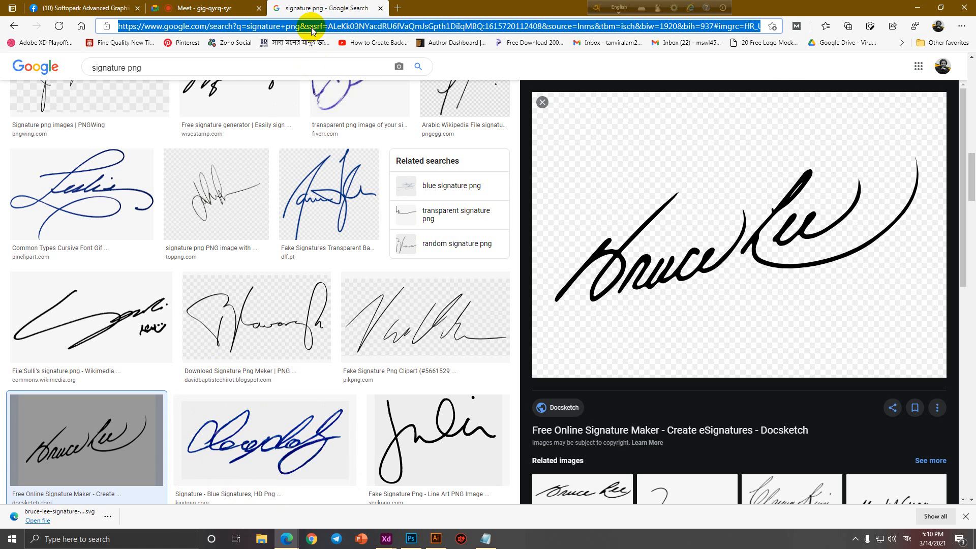
pyautogui.write('bar code')
pyautogui.press('Return')
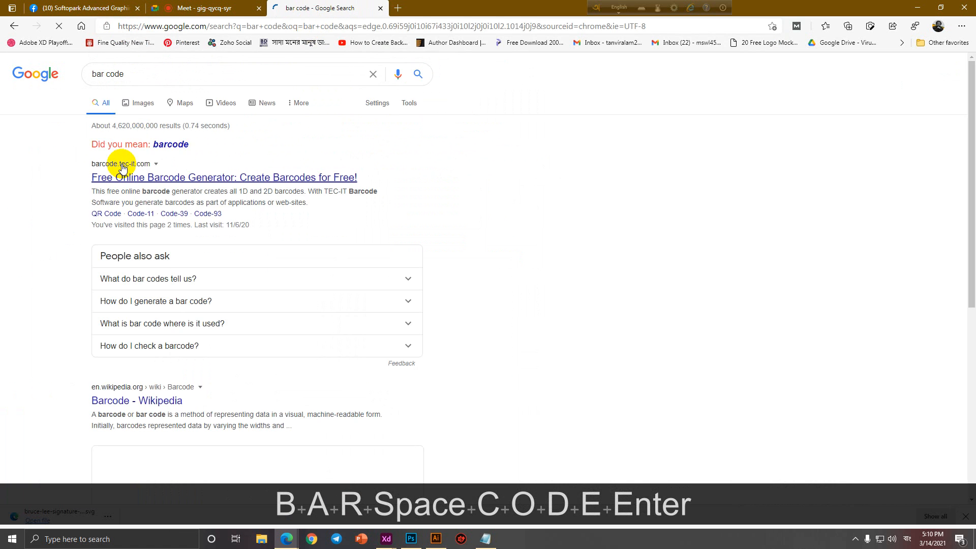
pyautogui.click(10, 27)
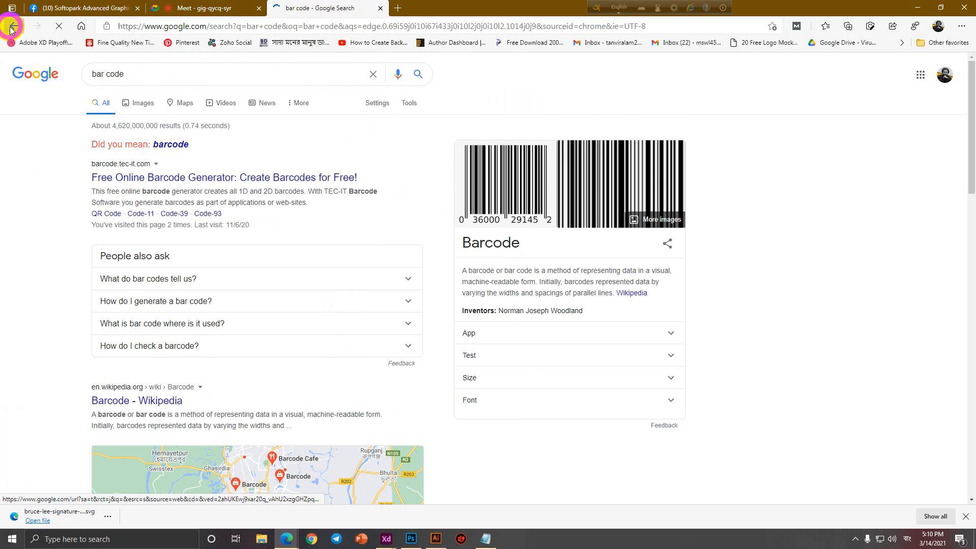
pyautogui.click(36, 27)
# Refine the search to 'barcode png' and show only image results.
pyautogui.click(154, 73)
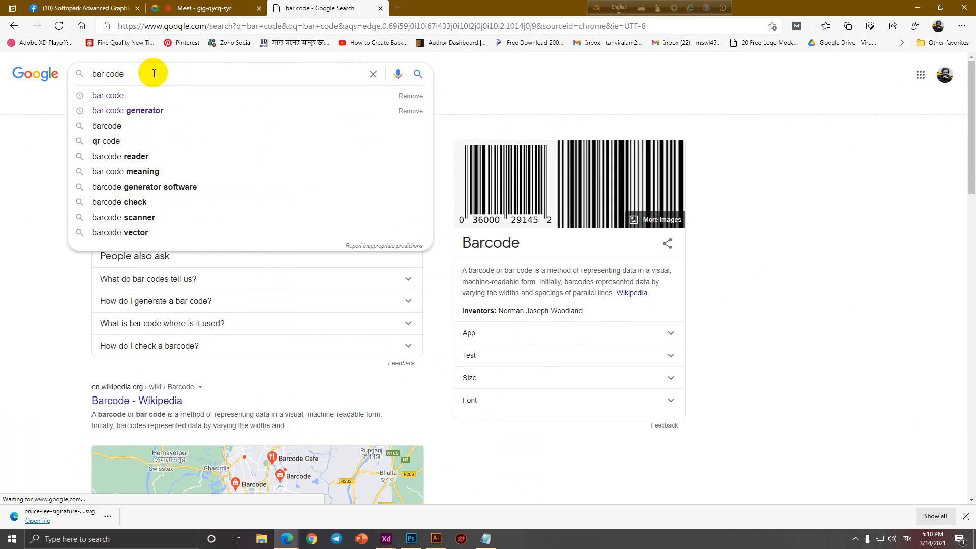
pyautogui.write('png')
pyautogui.press('Return')
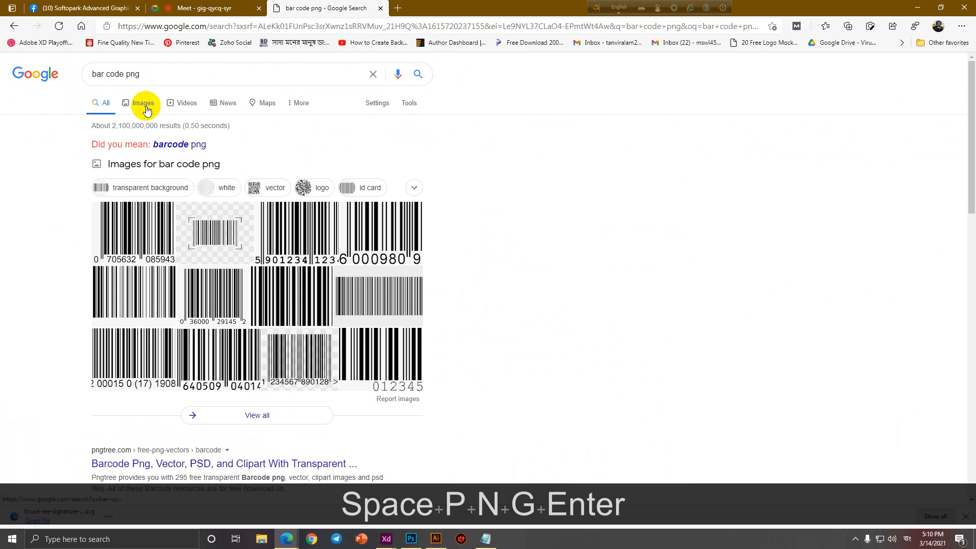
pyautogui.click(165, 144)
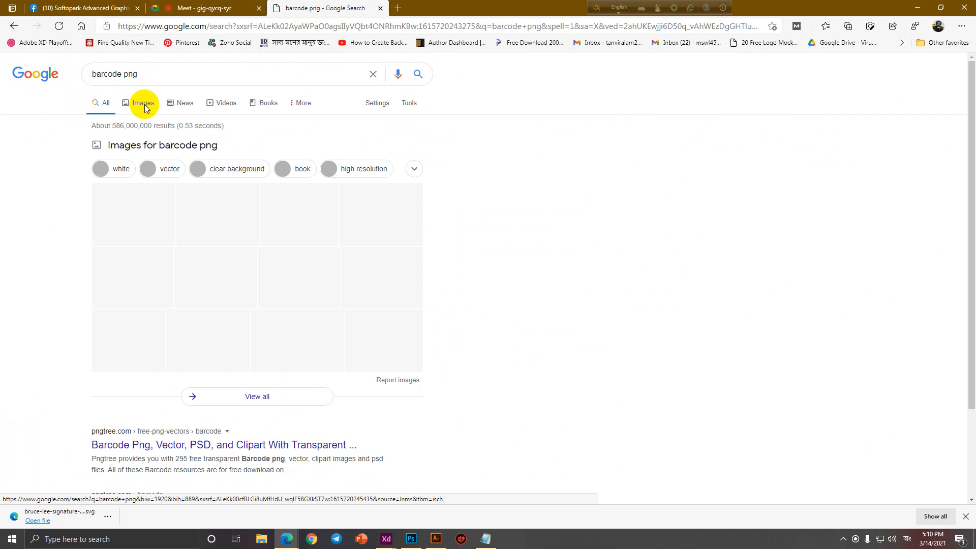
pyautogui.click(145, 107)
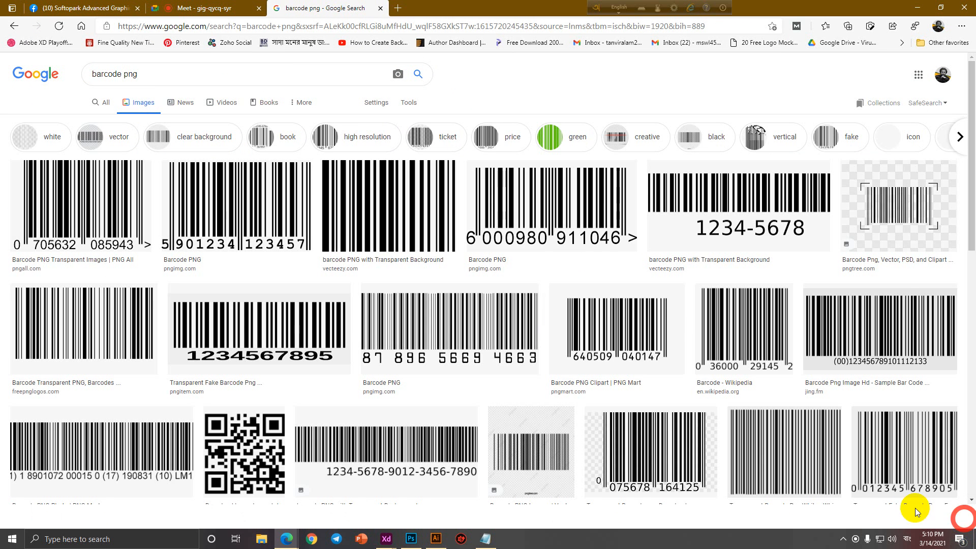
pyautogui.click(530, 191)
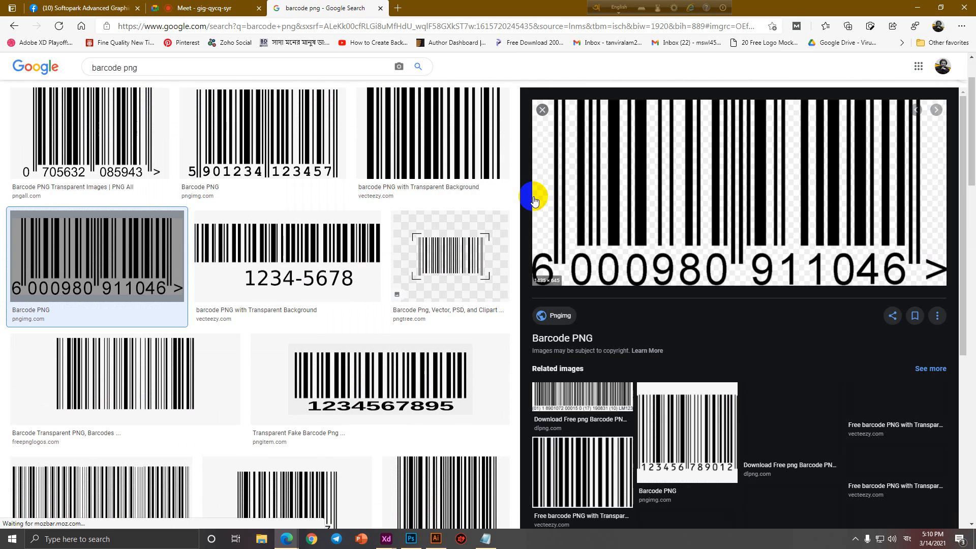
pyautogui.rightClick(673, 197)
pyautogui.click(714, 300)
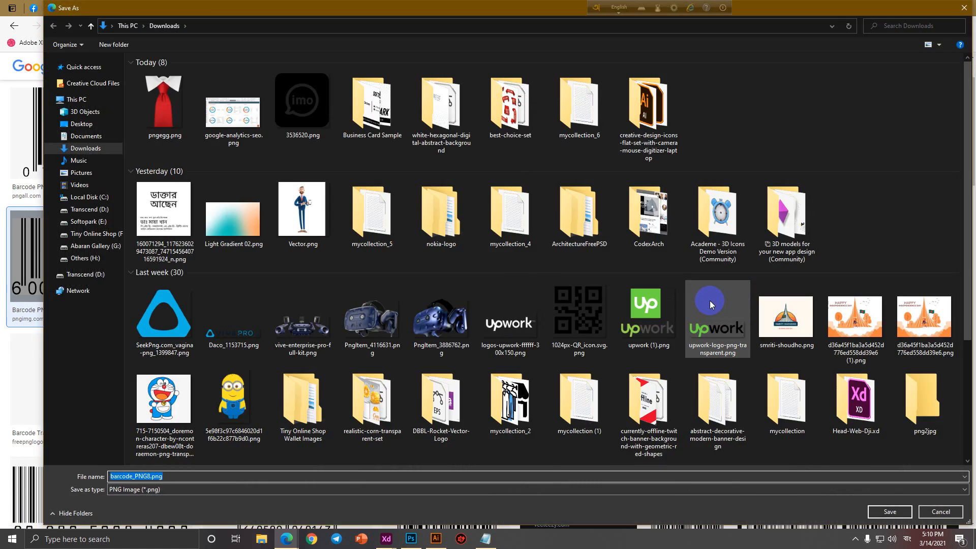
pyautogui.press('Return')
pyautogui.click(435, 539)
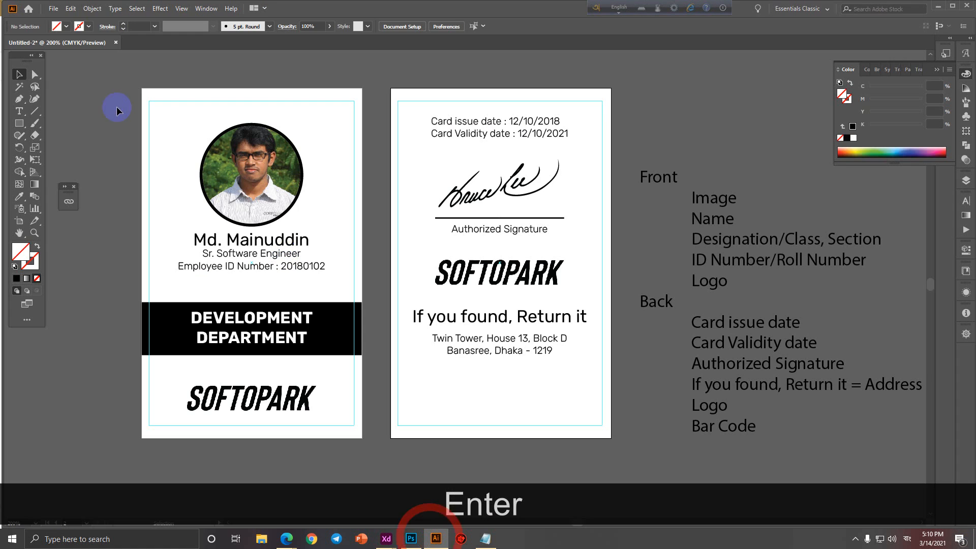
# Place barcode_PNG8.png into the Illustrator document.
pyautogui.click(50, 9)
pyautogui.click(77, 168)
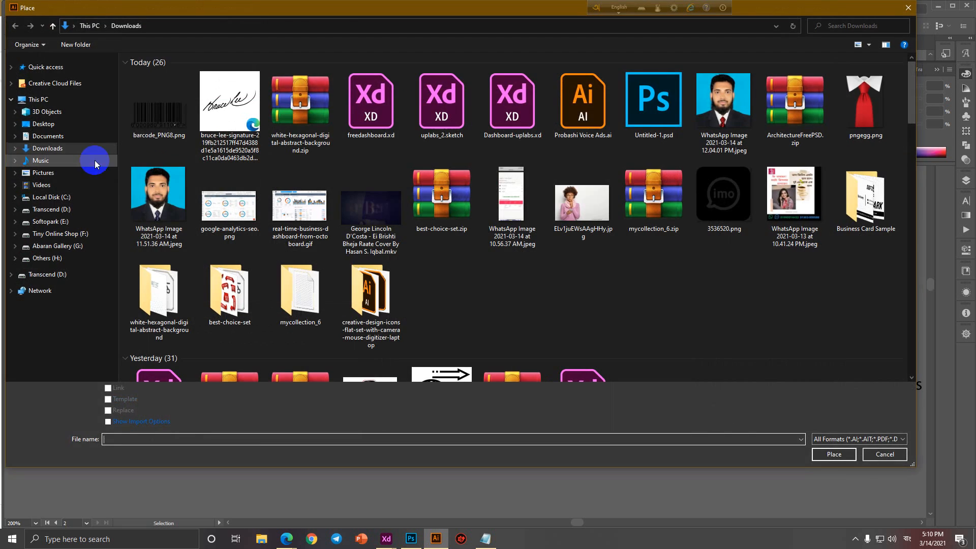
pyautogui.click(161, 122)
pyautogui.doubleClick(162, 122)
pyautogui.click(465, 253)
# Scale the barcode to about 1.15 in wide at the bottom of the back card.
pyautogui.scroll(-3, 610, 338)
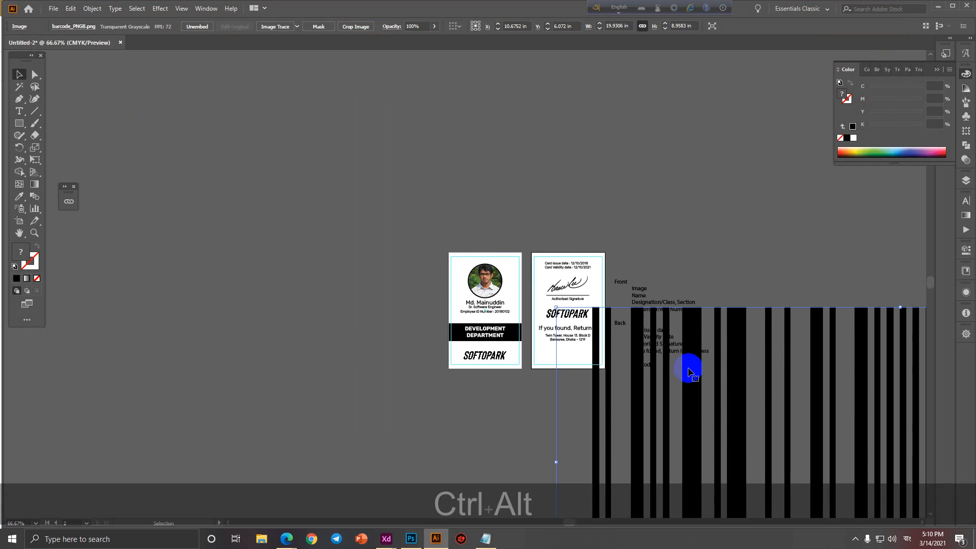
pyautogui.moveTo(690, 371); pyautogui.dragTo(246, 215)
pyautogui.moveTo(837, 328); pyautogui.dragTo(256, 396)
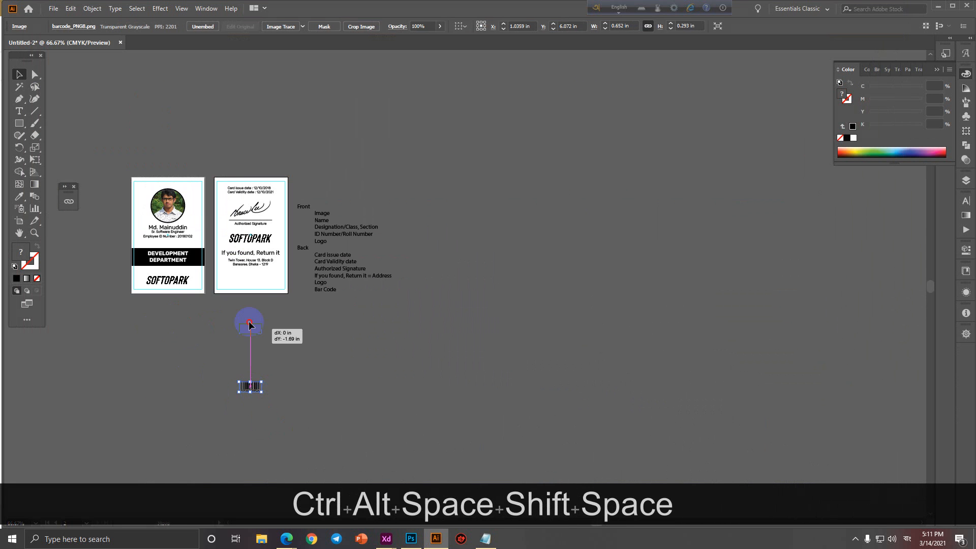
pyautogui.moveTo(249, 322); pyautogui.dragTo(250, 276)
pyautogui.scroll(4, 227, 278)
pyautogui.moveTo(274, 351); pyautogui.dragTo(299, 377)
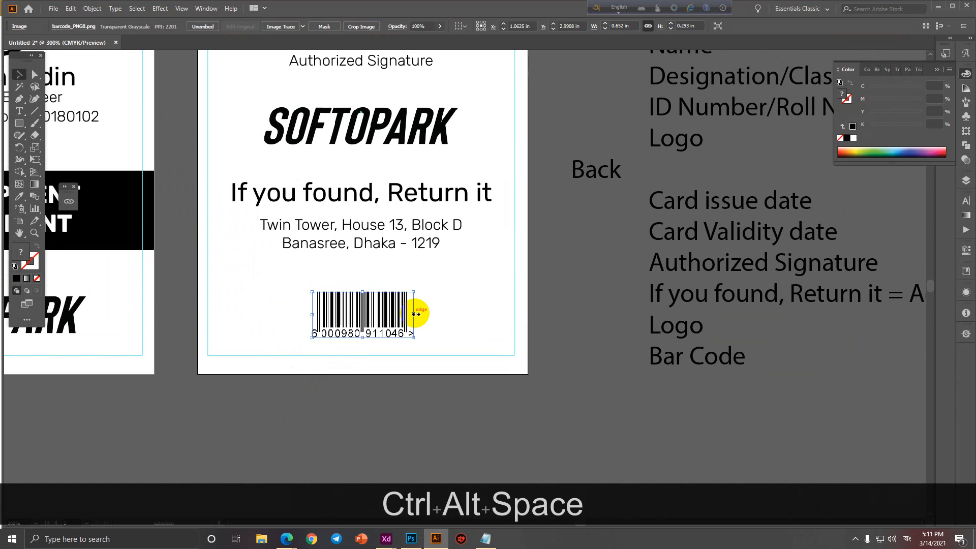
pyautogui.moveTo(416, 314); pyautogui.dragTo(448, 310)
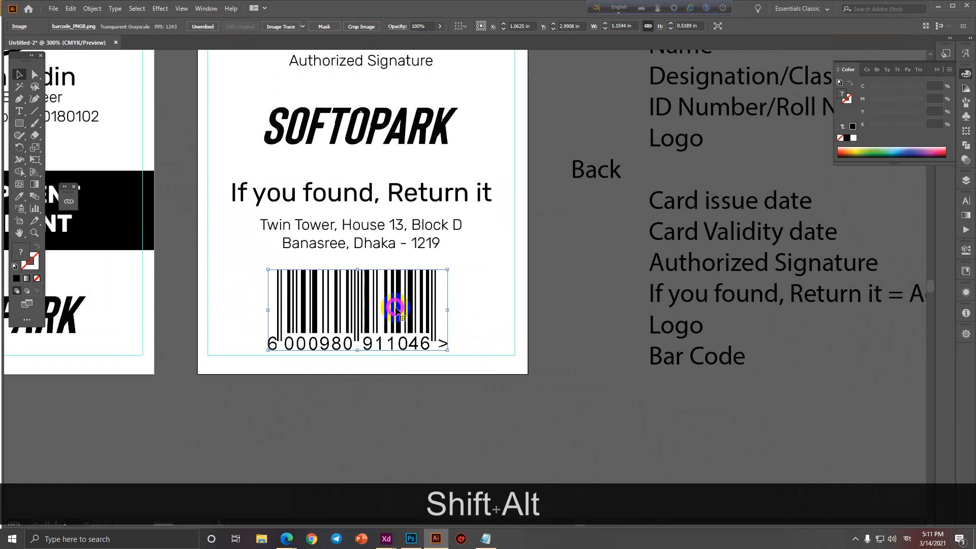
pyautogui.keyDown('ctrl'); pyautogui.keyDown('alt'); pyautogui.click(394, 307); pyautogui.keyUp('alt'); pyautogui.keyUp('ctrl')
# Centre the back card's contents, including the barcode, horizontally.
pyautogui.moveTo(386, 320); pyautogui.dragTo(397, 387)
pyautogui.moveTo(380, 85); pyautogui.dragTo(421, 429)
pyautogui.click(174, 31)
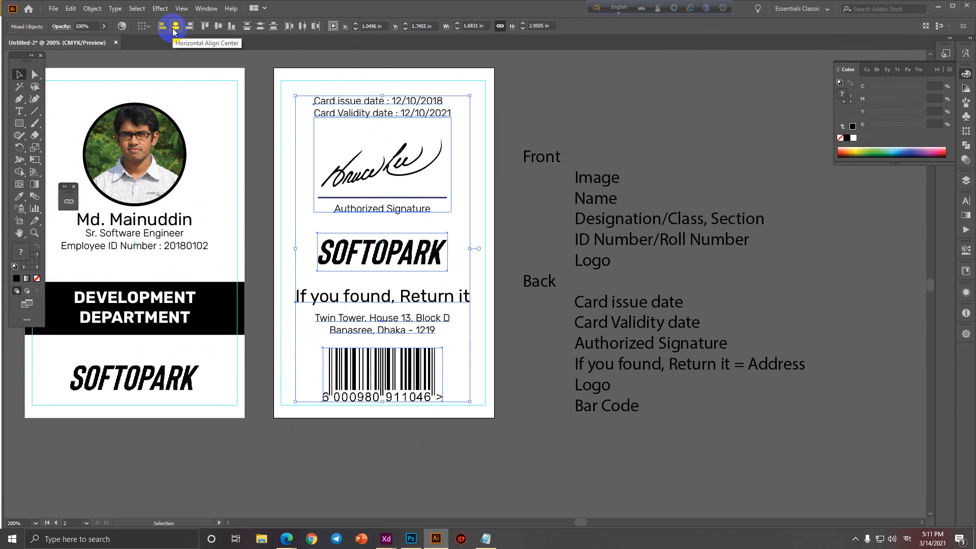
pyautogui.keyDown('ctrl'); pyautogui.keyDown('alt'); pyautogui.click(352, 215); pyautogui.keyUp('alt'); pyautogui.keyUp('ctrl')
pyautogui.moveTo(359, 239); pyautogui.dragTo(521, 264)
pyautogui.moveTo(304, 95); pyautogui.dragTo(399, 399)
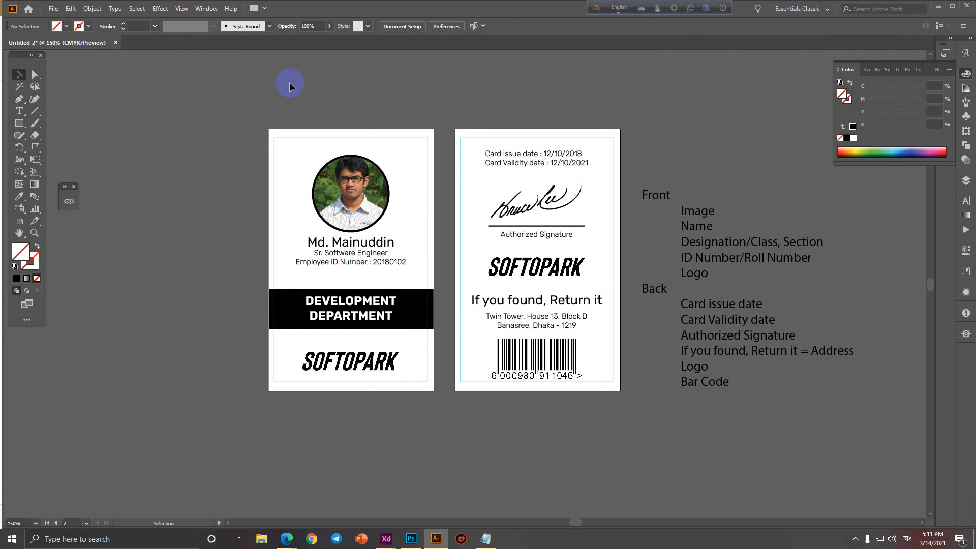
# Nudge the barcode up slightly.
pyautogui.click(538, 350)
pyautogui.press('Up')
pyautogui.press('Up')
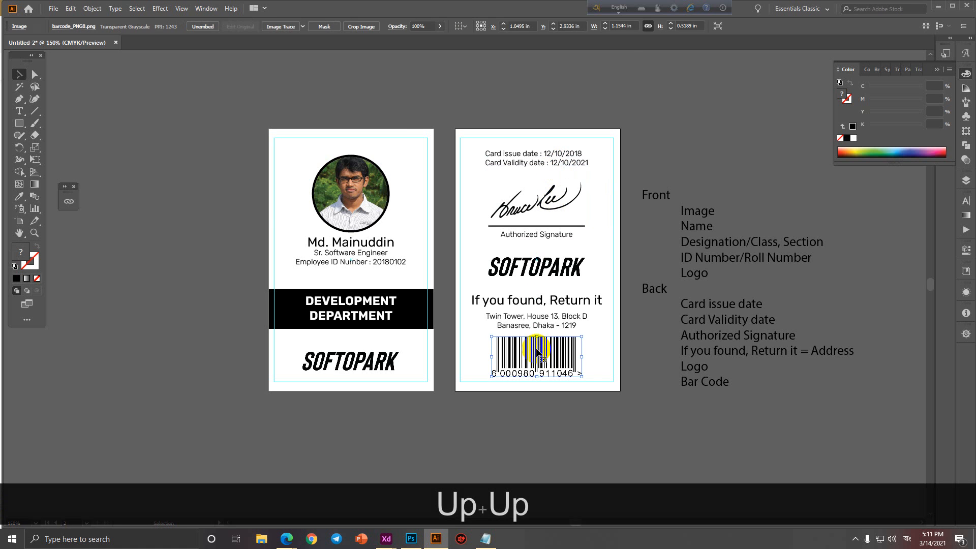
pyautogui.click(590, 451)
pyautogui.scroll(1, 573, 358)
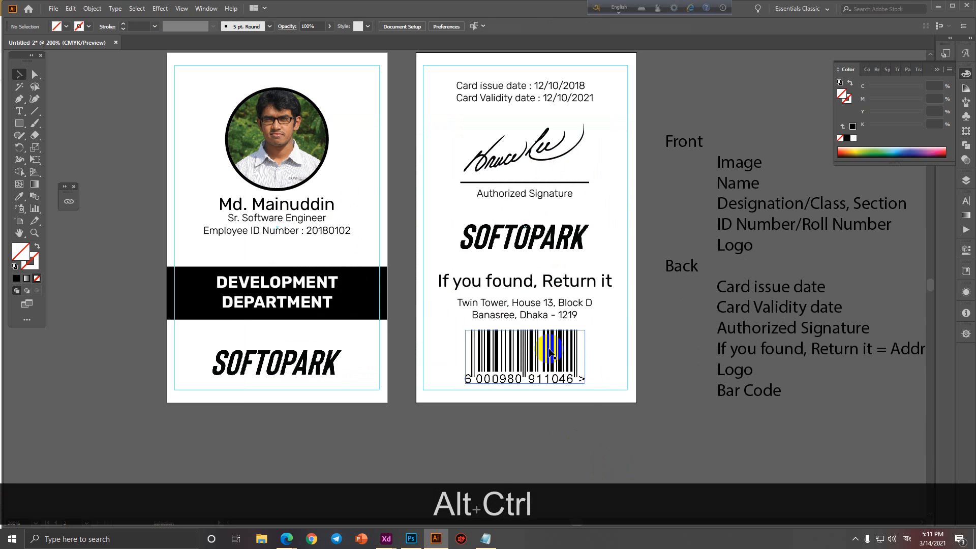
# Copy the front card's black band onto the back card and send it behind the text.
pyautogui.moveTo(194, 294); pyautogui.dragTo(435, 297)
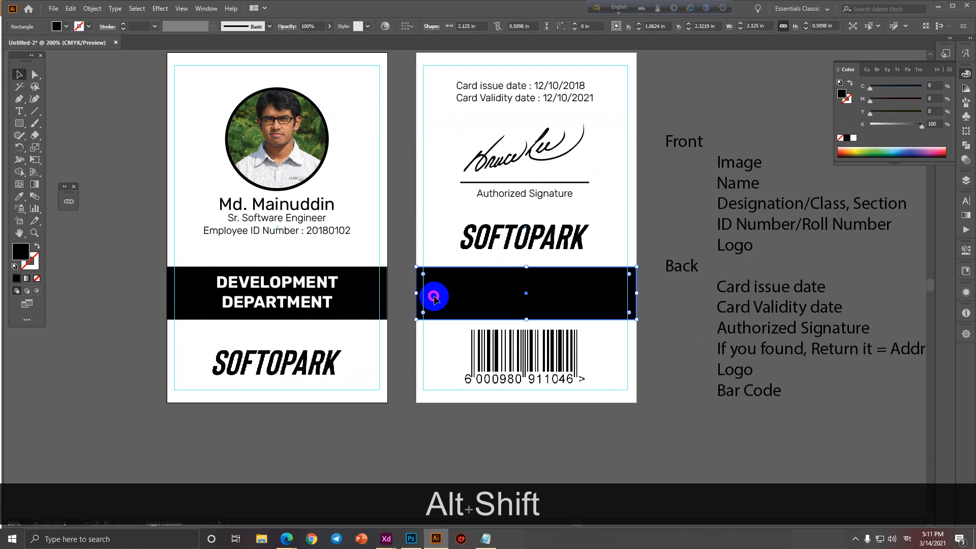
pyautogui.rightClick(466, 300)
pyautogui.moveTo(497, 473)
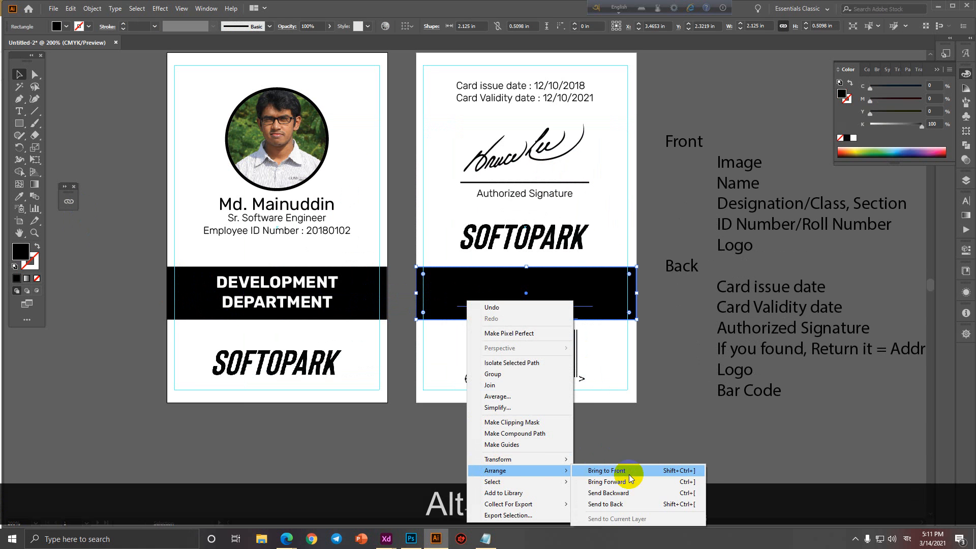
pyautogui.click(618, 501)
# Turn the 'If you found, Return it' and address texts white.
pyautogui.click(550, 283)
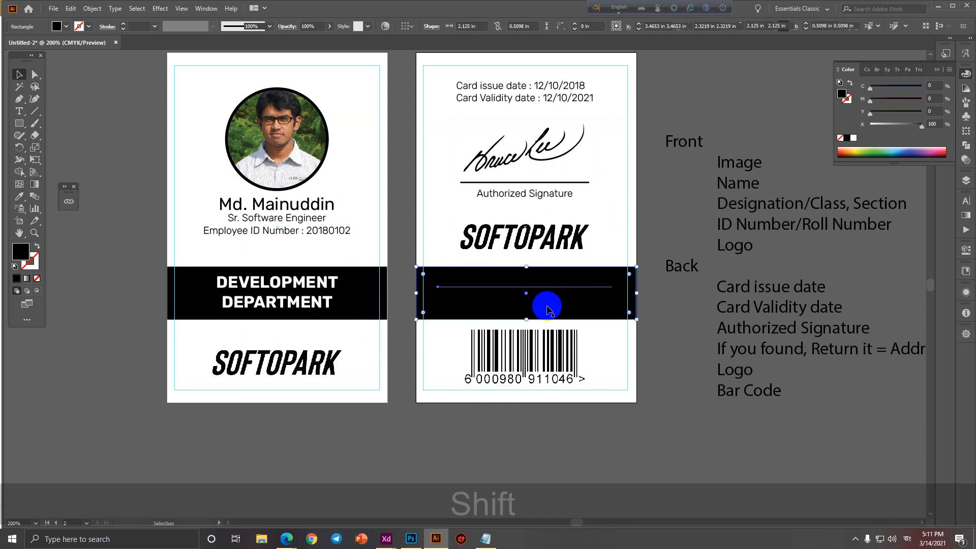
pyautogui.keyDown('shift'); pyautogui.click(547, 306); pyautogui.keyUp('shift')
pyautogui.click(67, 30)
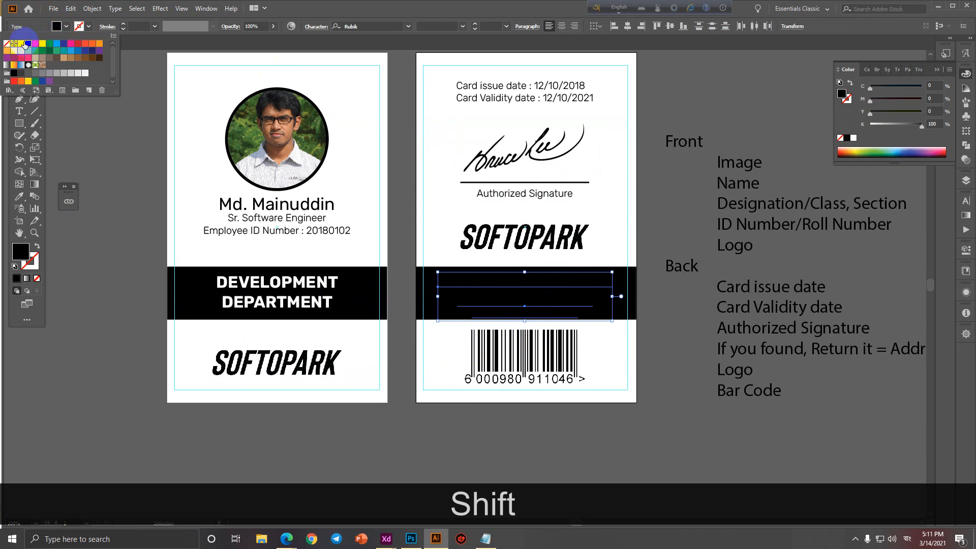
pyautogui.click(24, 46)
pyautogui.click(676, 434)
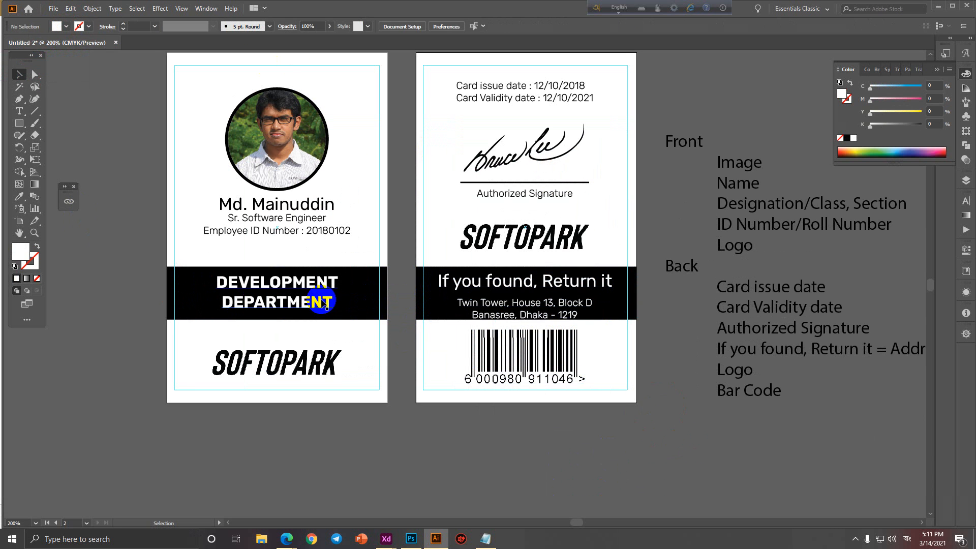
pyautogui.click(342, 299)
# Nudge the address text up, the SOFTOPARK logo down, and both band texts up.
pyautogui.click(523, 316)
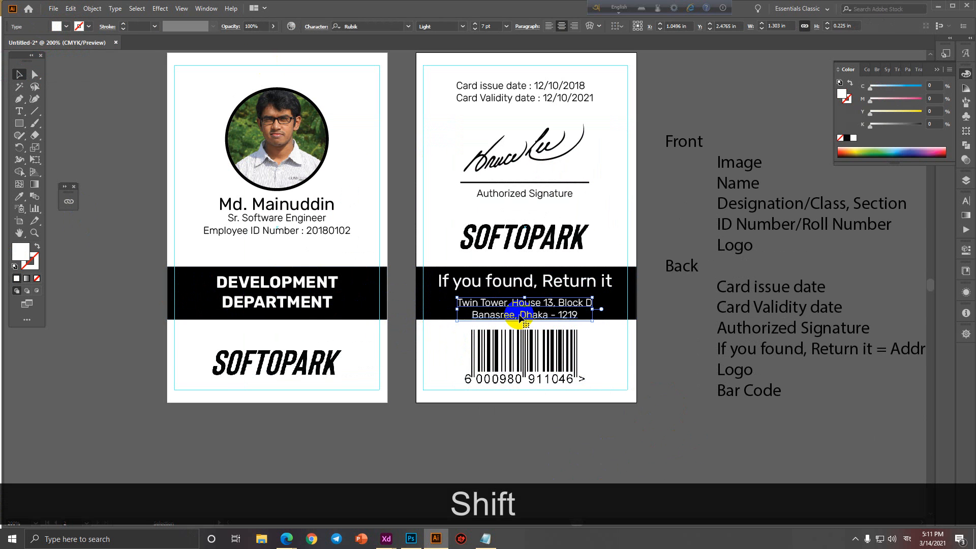
pyautogui.press('Up')
pyautogui.press('Up')
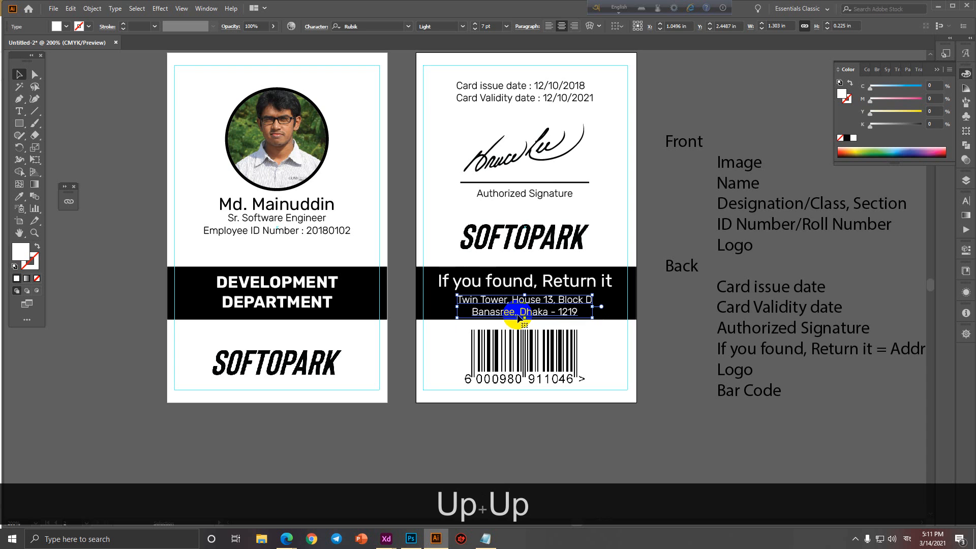
pyautogui.scroll(-1, 628, 354)
pyautogui.click(570, 269)
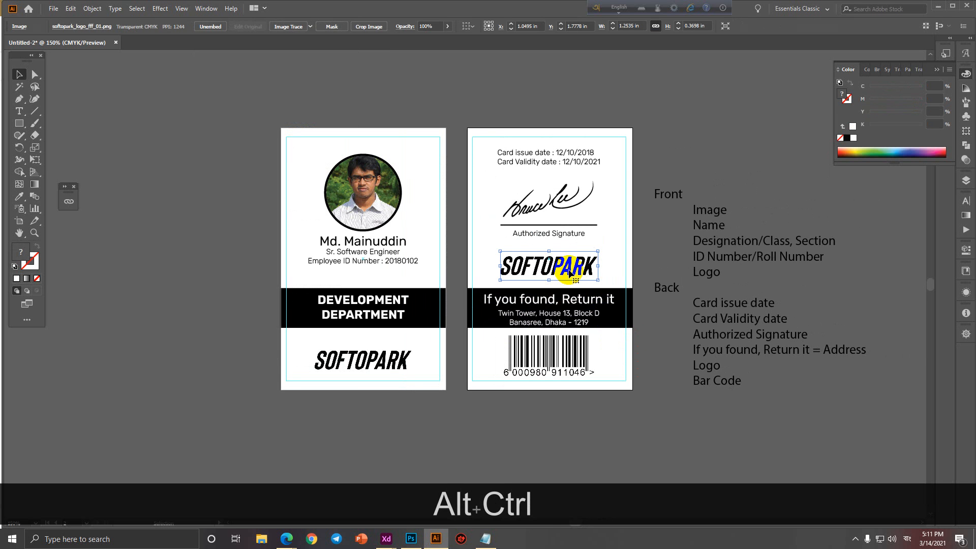
pyautogui.press('Down')
pyautogui.press('Down')
pyautogui.press('Down')
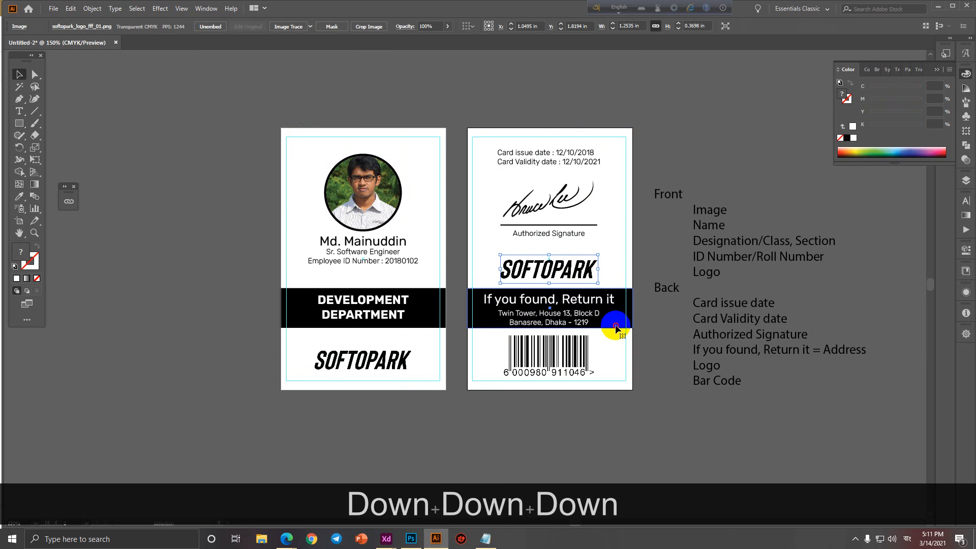
pyautogui.click(560, 303)
pyautogui.scroll(1, 560, 313)
pyautogui.keyDown('shift'); pyautogui.click(564, 318); pyautogui.keyUp('shift')
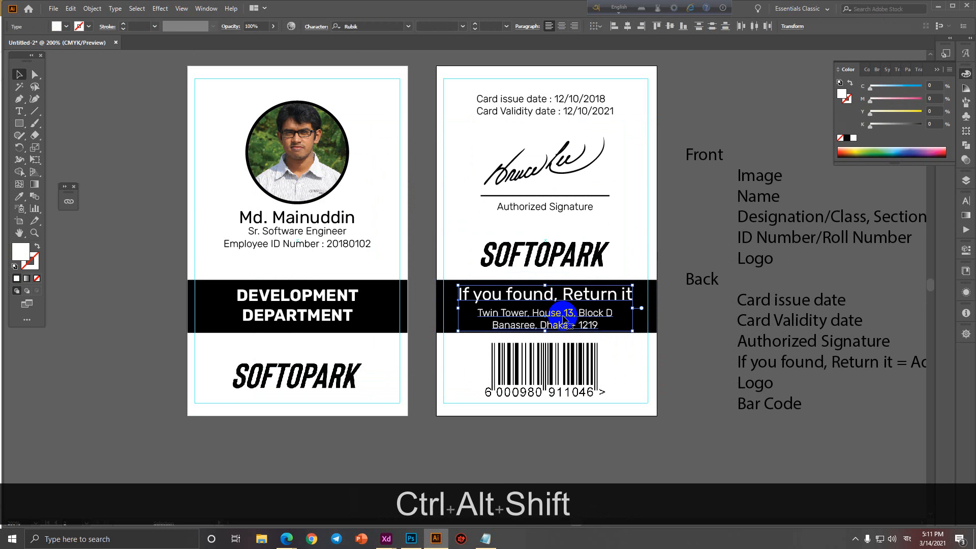
pyautogui.press('Up')
# Check the barcode in the overall layout and minimize the browser.
pyautogui.click(547, 356)
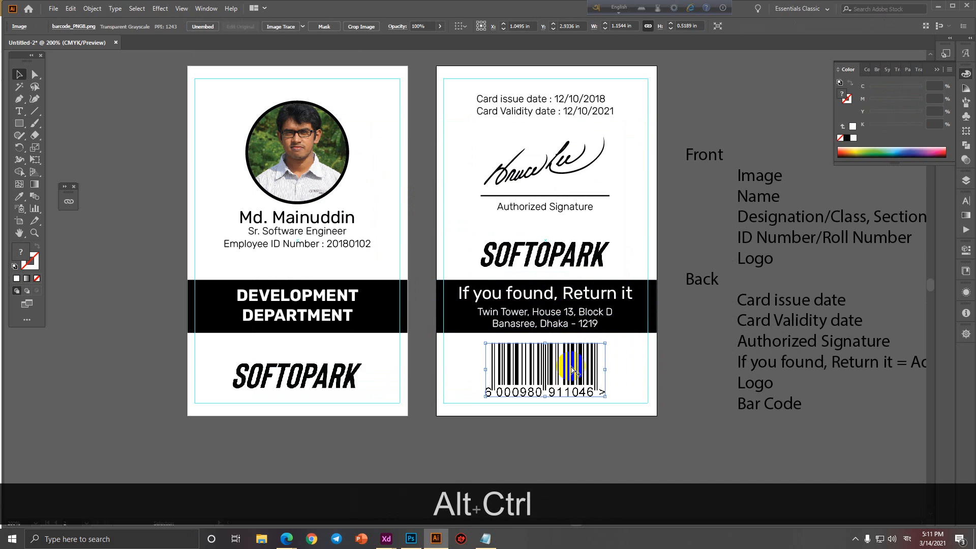
pyautogui.keyDown('ctrl'); pyautogui.keyDown('alt'); pyautogui.click(489, 400); pyautogui.keyUp('alt'); pyautogui.keyUp('ctrl')
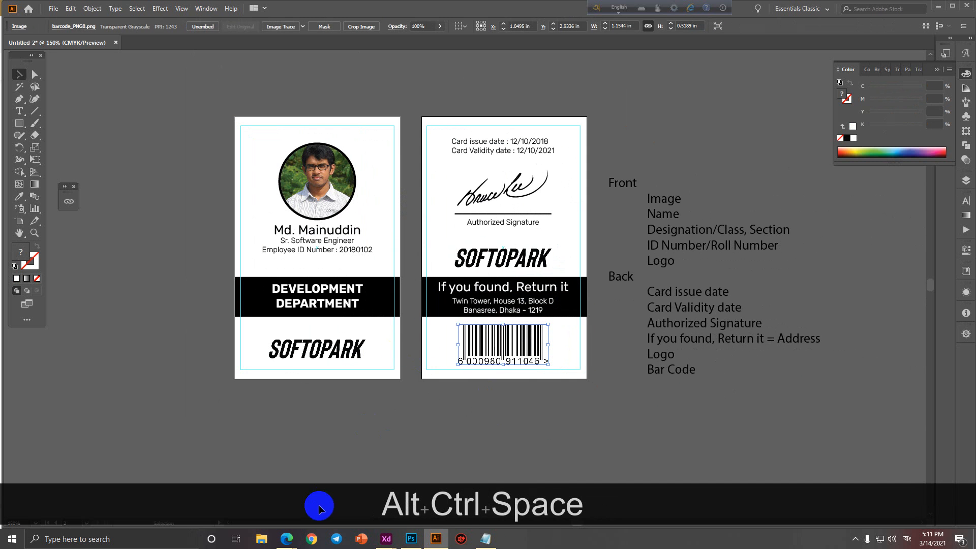
pyautogui.moveTo(289, 543)
pyautogui.click(206, 501)
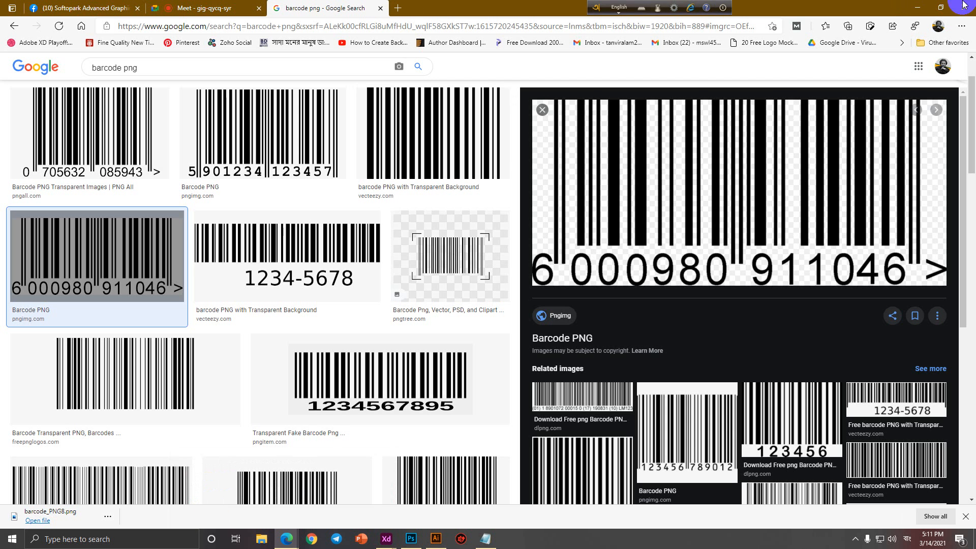
pyautogui.click(919, 7)
# Hide the guides on both cards.
pyautogui.keyDown('ctrl'); pyautogui.click(395, 419); pyautogui.keyUp('ctrl')
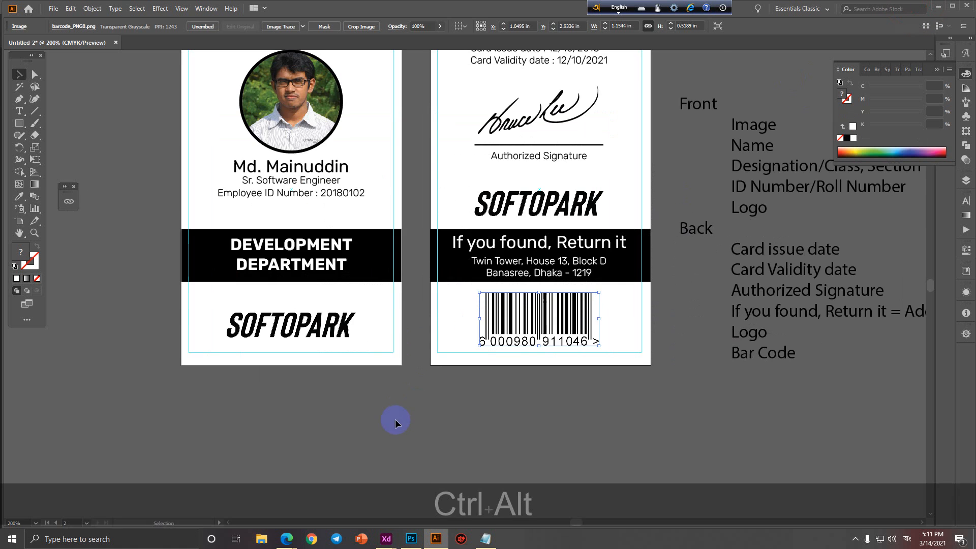
pyautogui.keyDown('ctrl'); pyautogui.keyDown('alt'); pyautogui.click(465, 460); pyautogui.keyUp('alt'); pyautogui.keyUp('ctrl')
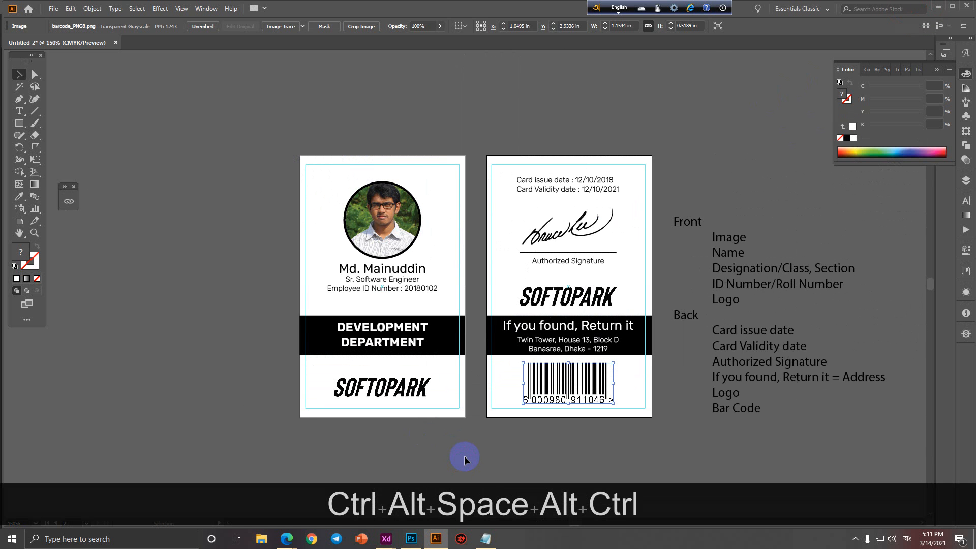
pyautogui.keyDown('ctrl'); pyautogui.click(440, 171); pyautogui.keyUp('ctrl')
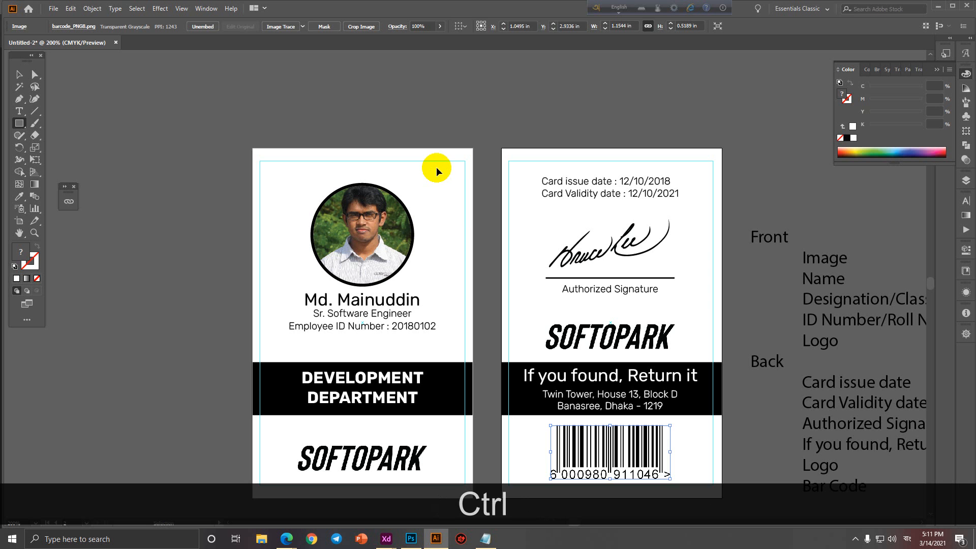
pyautogui.hotkey('ctrl', ';')
# Draw a square in the front card's top-right corner, filled with the DEVELOPMENT DEPARTMENT bar's black.
pyautogui.moveTo(445, 148); pyautogui.dragTo(470, 178)
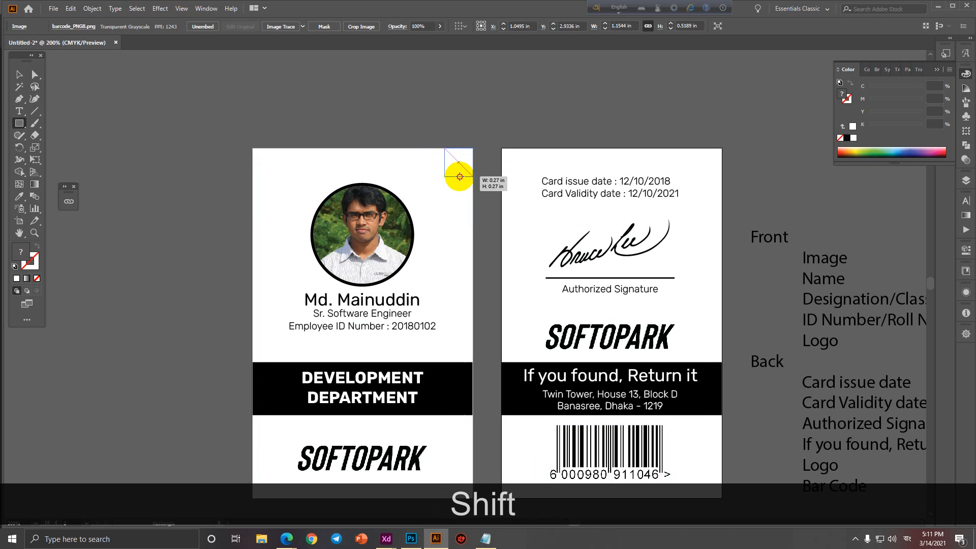
pyautogui.moveTo(460, 176); pyautogui.dragTo(473, 177)
pyautogui.click(19, 196)
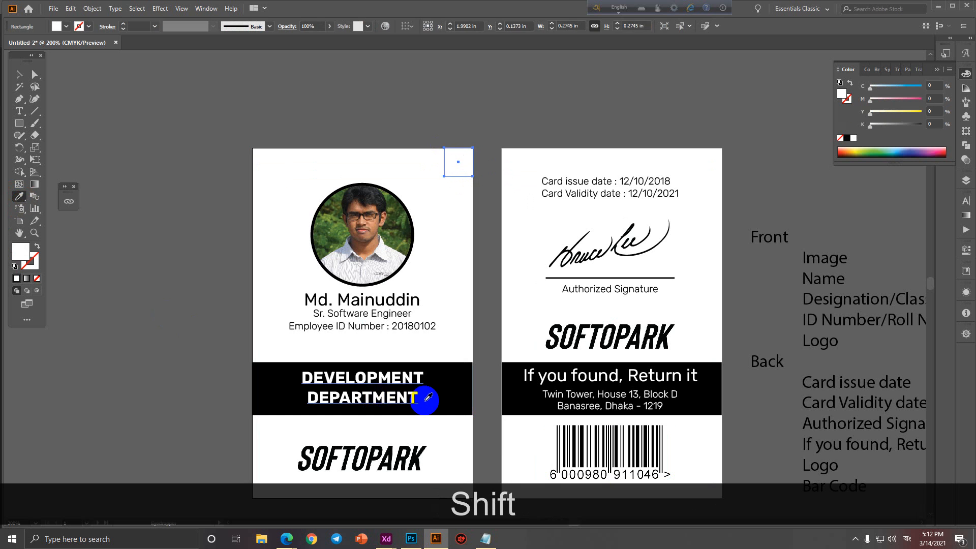
pyautogui.click(439, 398)
pyautogui.click(18, 77)
pyautogui.click(316, 98)
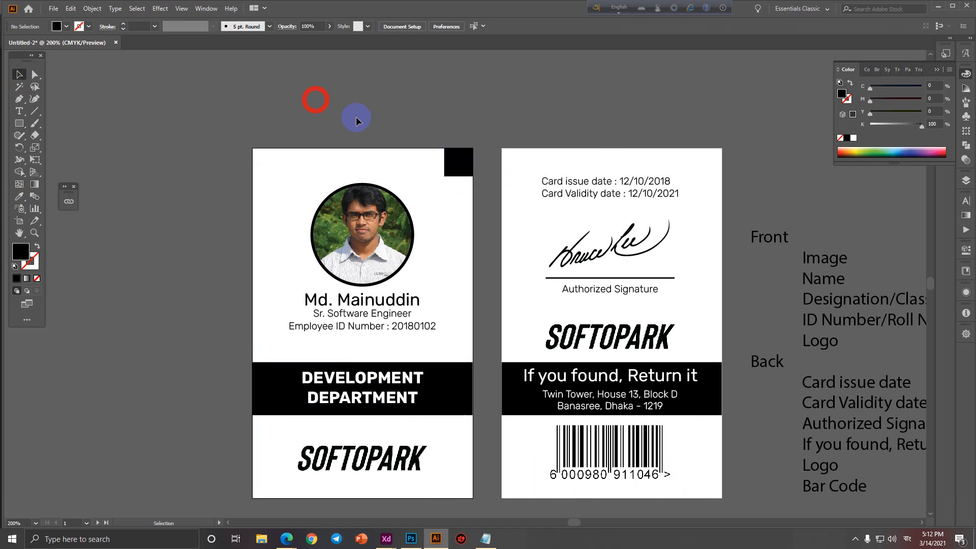
# Build a diagonal staircase of three shrinking black squares in the front card's corner.
pyautogui.scroll(1, 358, 120)
pyautogui.moveTo(509, 183); pyautogui.dragTo(455, 238)
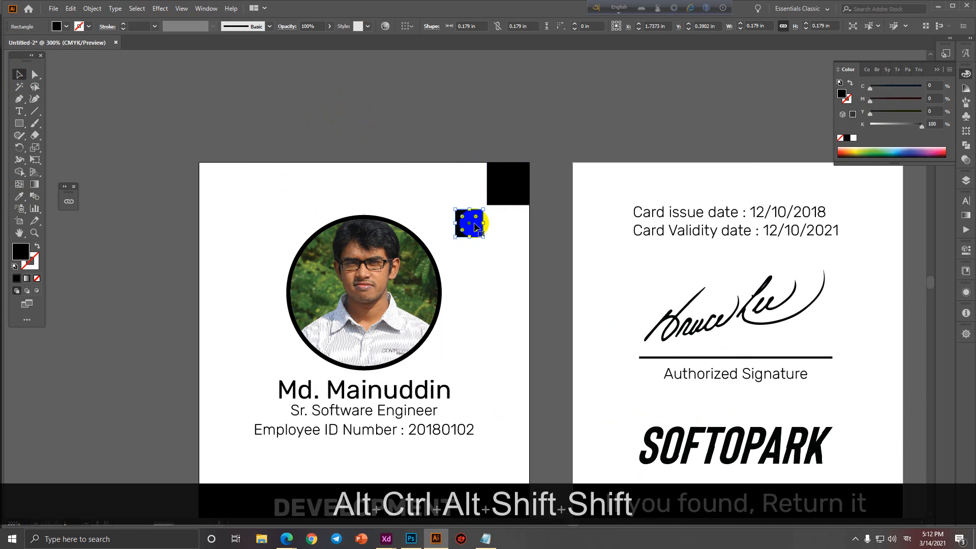
pyautogui.scroll(5, 475, 226)
pyautogui.moveTo(452, 254); pyautogui.dragTo(475, 235)
pyautogui.scroll(-4, 475, 235)
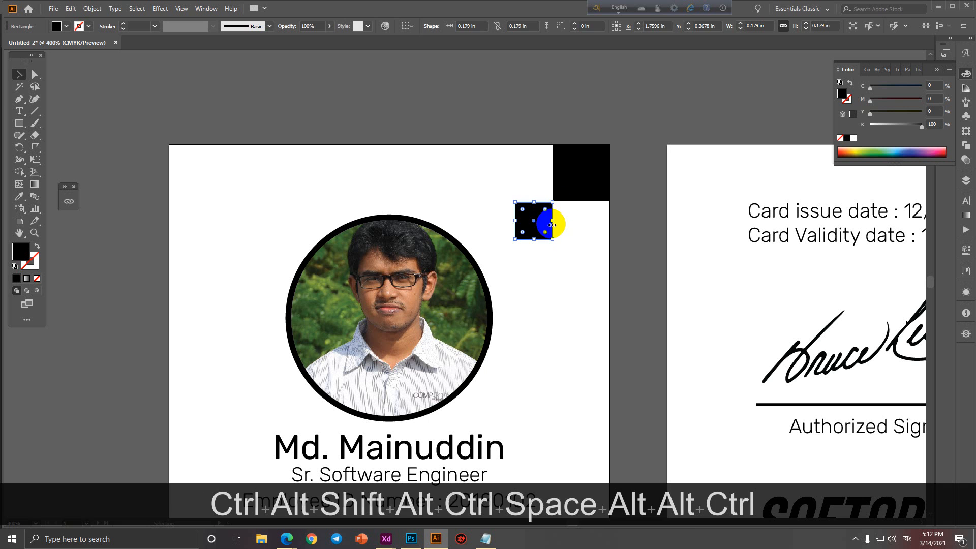
pyautogui.keyDown('shift'); pyautogui.click(571, 199); pyautogui.keyUp('shift')
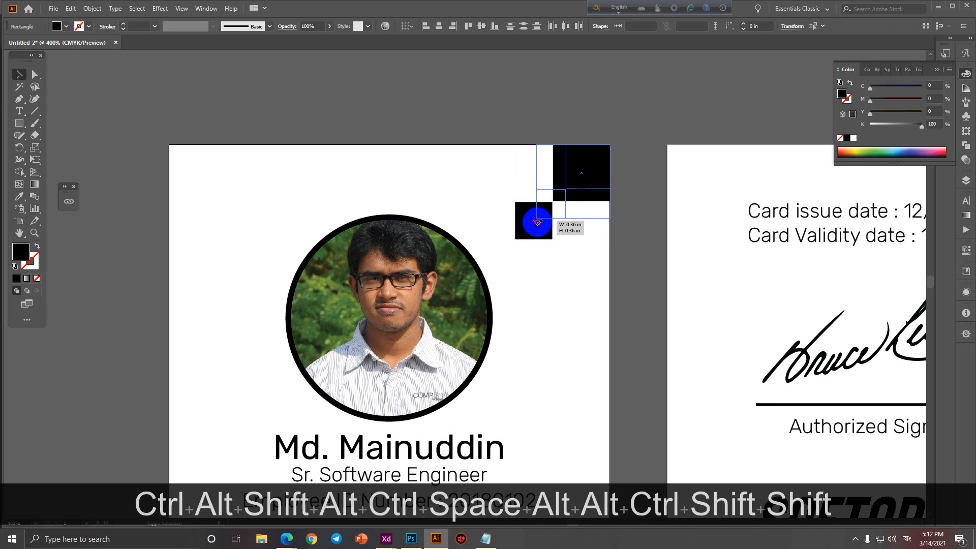
pyautogui.moveTo(515, 238)
pyautogui.mouseDown()
pyautogui.moveTo(551, 212)
pyautogui.moveTo(526, 239)
pyautogui.mouseUp()
pyautogui.click(599, 224)
pyautogui.scroll(1, 525, 219)
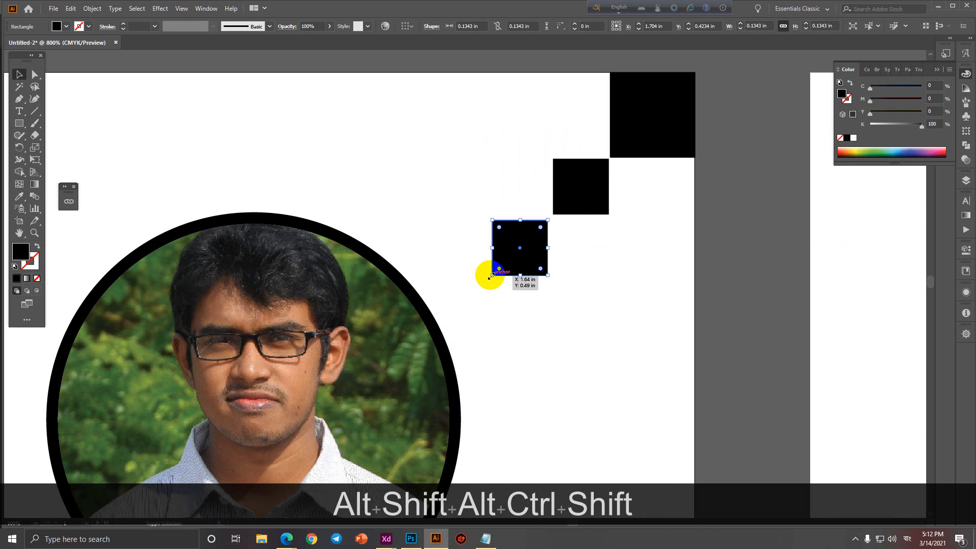
pyautogui.moveTo(491, 276); pyautogui.dragTo(508, 263)
pyautogui.scroll(-3, 508, 264)
pyautogui.click(612, 295)
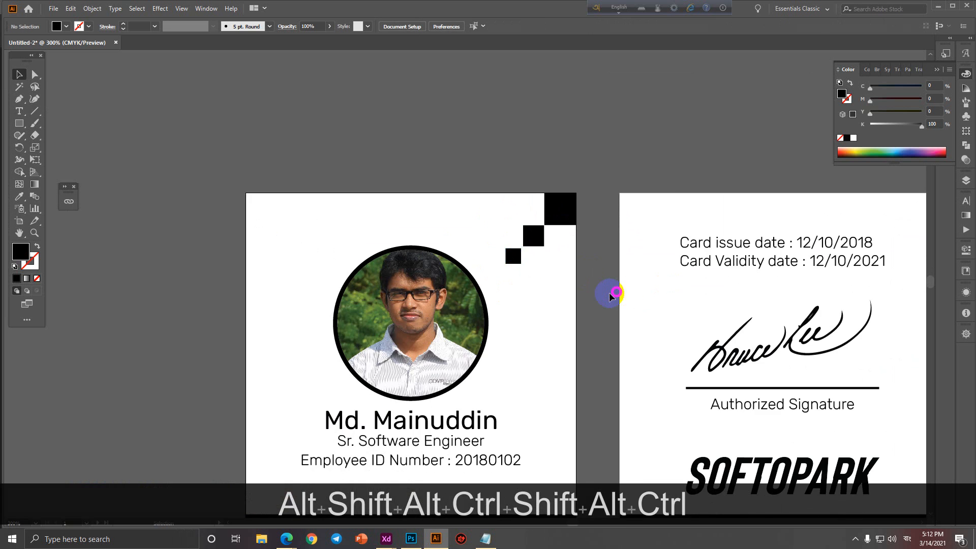
# Copy the three-square group onto the back card's top-right corner, scaled to fit.
pyautogui.scroll(-1, 612, 295)
pyautogui.moveTo(610, 295); pyautogui.dragTo(504, 247)
pyautogui.scroll(-1, 575, 234)
pyautogui.scroll(1, 534, 201)
pyautogui.scroll(-1, 532, 210)
pyautogui.scroll(1, 480, 161)
pyautogui.moveTo(523, 189); pyautogui.dragTo(641, 185)
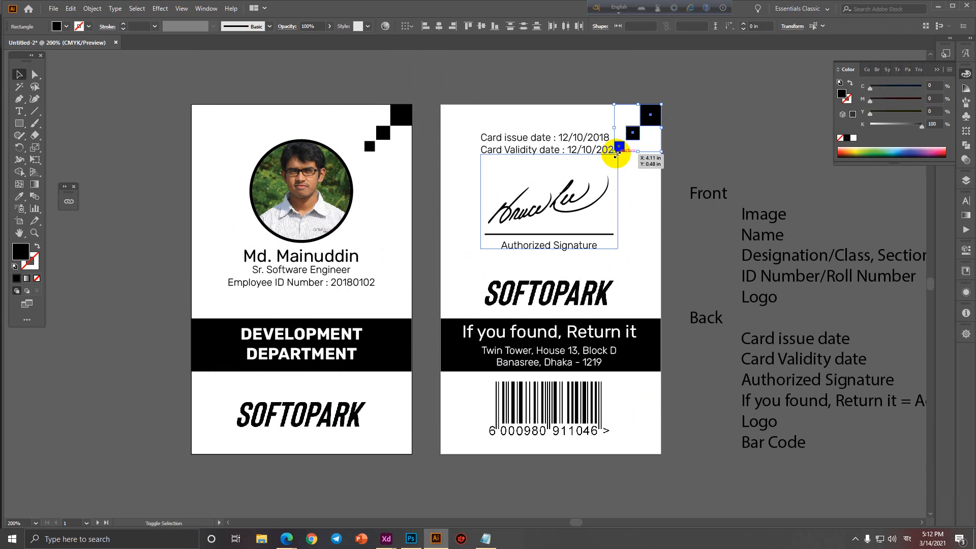
pyautogui.moveTo(616, 152)
pyautogui.mouseDown()
pyautogui.moveTo(636, 144)
pyautogui.moveTo(629, 154)
pyautogui.mouseUp()
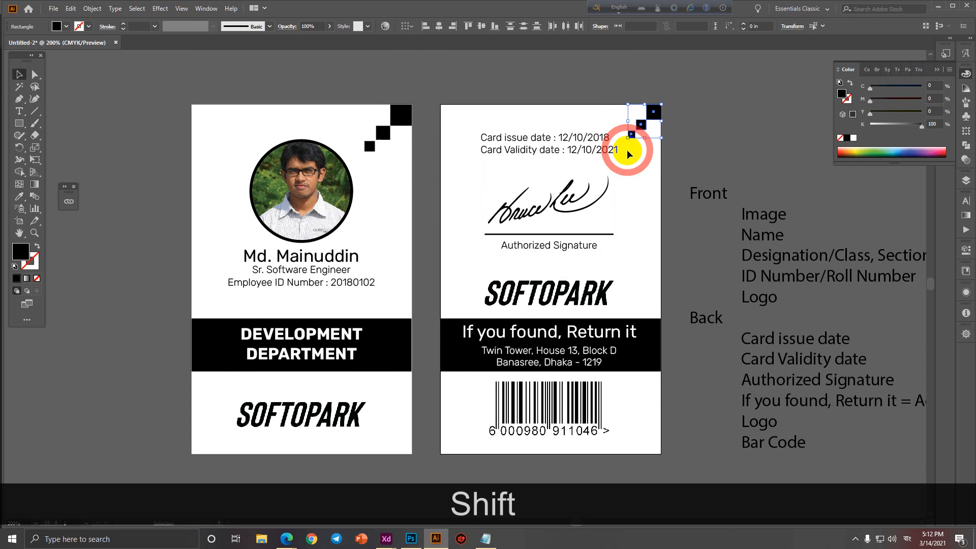
pyautogui.click(679, 148)
pyautogui.scroll(-1, 684, 155)
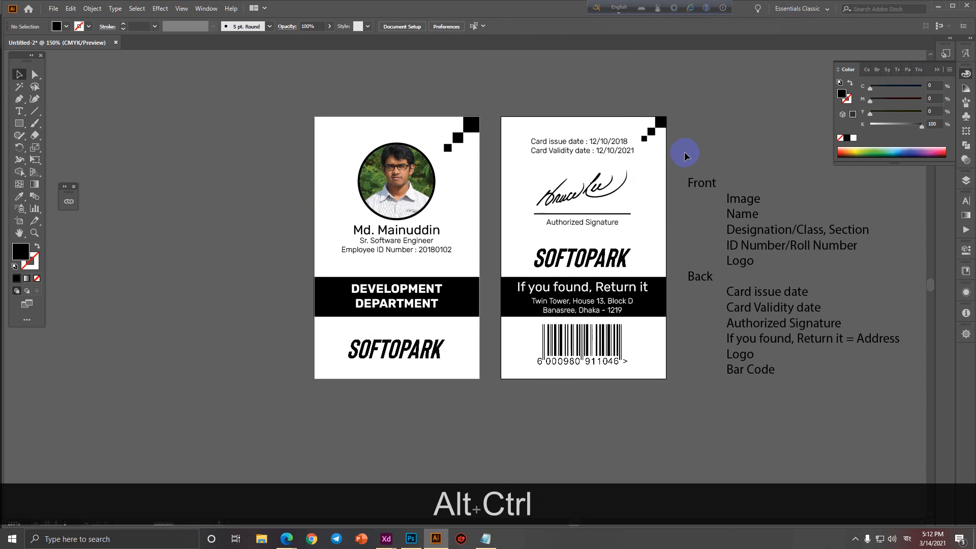
# Copy the front card's three black squares to its bottom-left corner.
pyautogui.scroll(1, 527, 167)
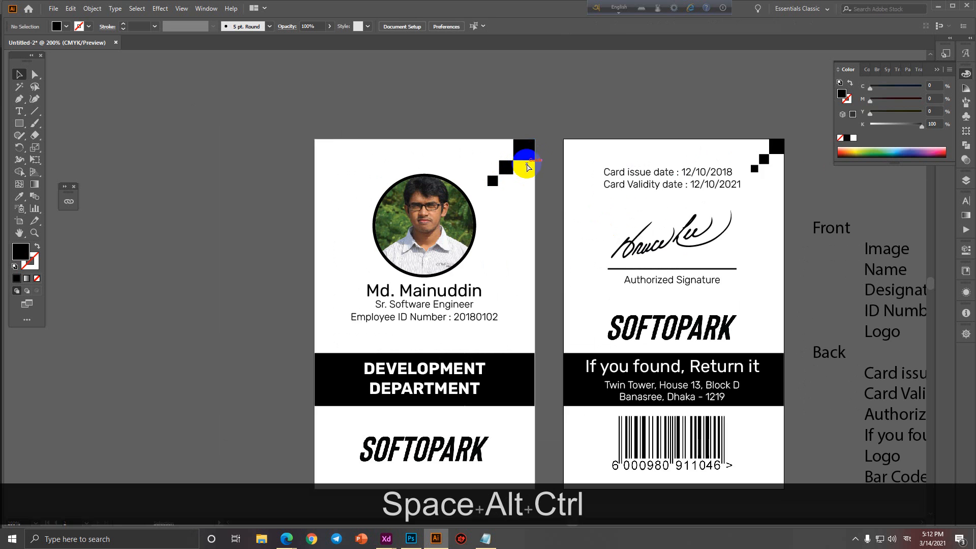
pyautogui.scroll(-1, 527, 167)
pyautogui.moveTo(520, 225); pyautogui.dragTo(534, 218)
pyautogui.scroll(1, 536, 168)
pyautogui.click(540, 147)
pyautogui.keyDown('shift'); pyautogui.click(521, 163); pyautogui.keyUp('shift')
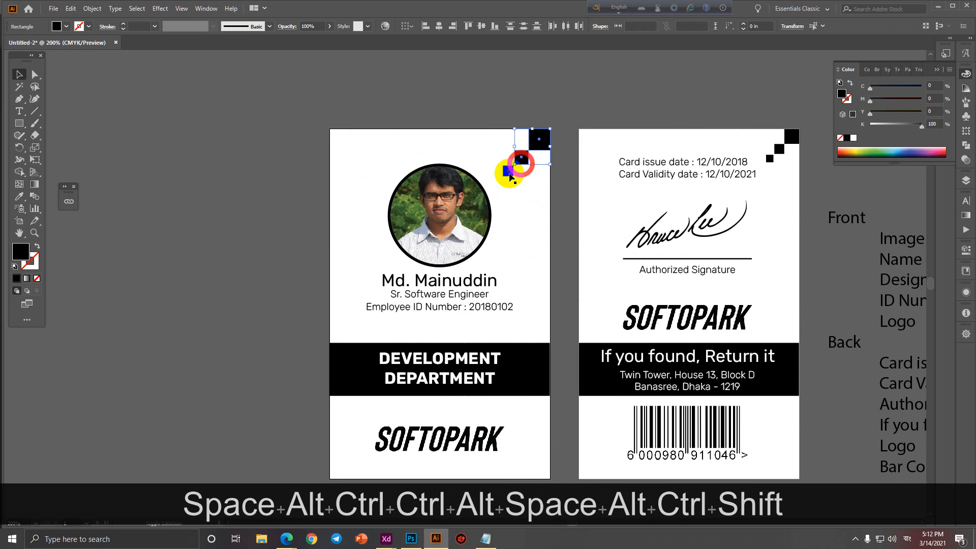
pyautogui.keyDown('shift'); pyautogui.click(509, 171); pyautogui.keyUp('shift')
pyautogui.scroll(-1, 573, 244)
pyautogui.moveTo(573, 151); pyautogui.dragTo(436, 389)
pyautogui.scroll(3, 435, 389)
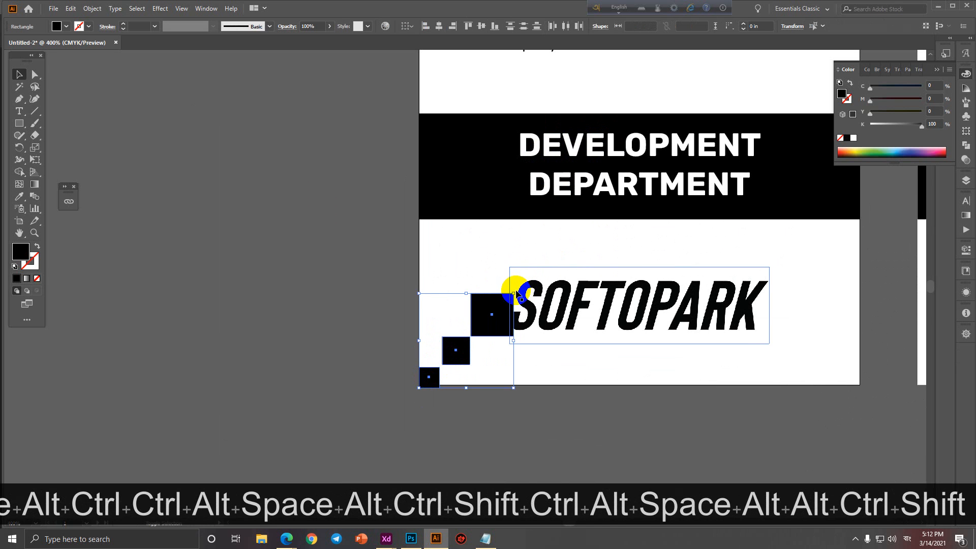
# Rotate the copied squares 180° and settle the big square into the corner.
pyautogui.moveTo(517, 294); pyautogui.dragTo(422, 416)
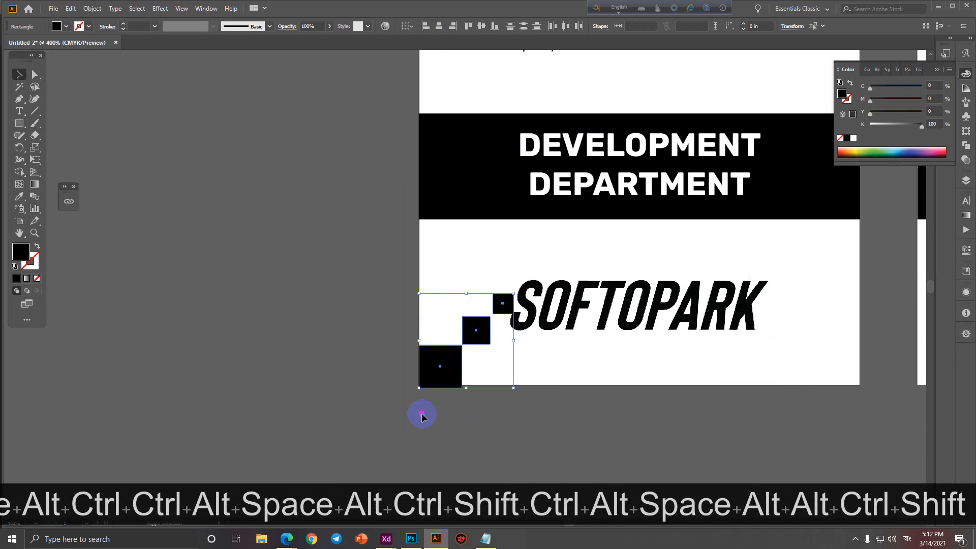
pyautogui.scroll(3, 443, 399)
pyautogui.moveTo(440, 377); pyautogui.dragTo(440, 376)
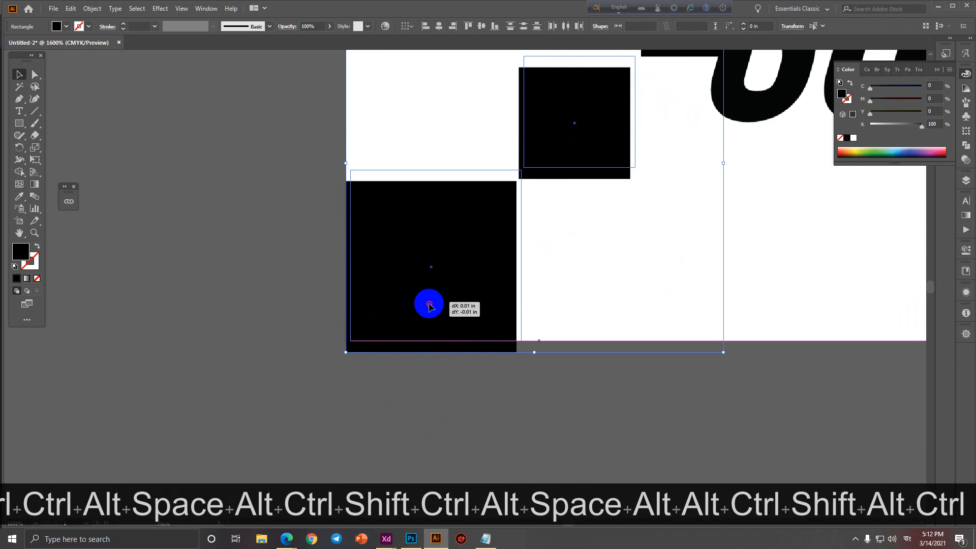
pyautogui.moveTo(430, 305); pyautogui.dragTo(425, 301)
pyautogui.click(393, 386)
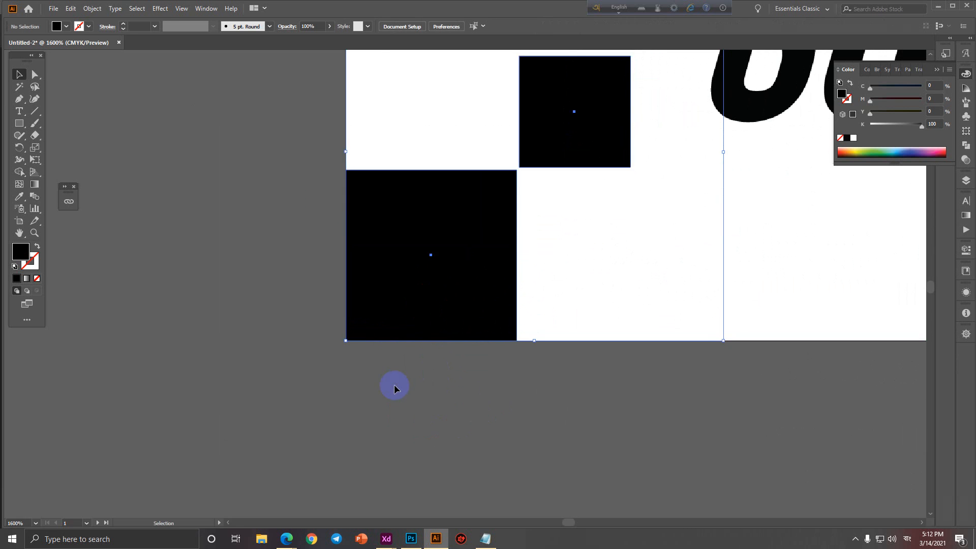
pyautogui.scroll(-2, 394, 389)
pyautogui.scroll(-2, 395, 389)
# Shrink the front card's SOFTOPARK logo to about 1 inch wide.
pyautogui.click(593, 333)
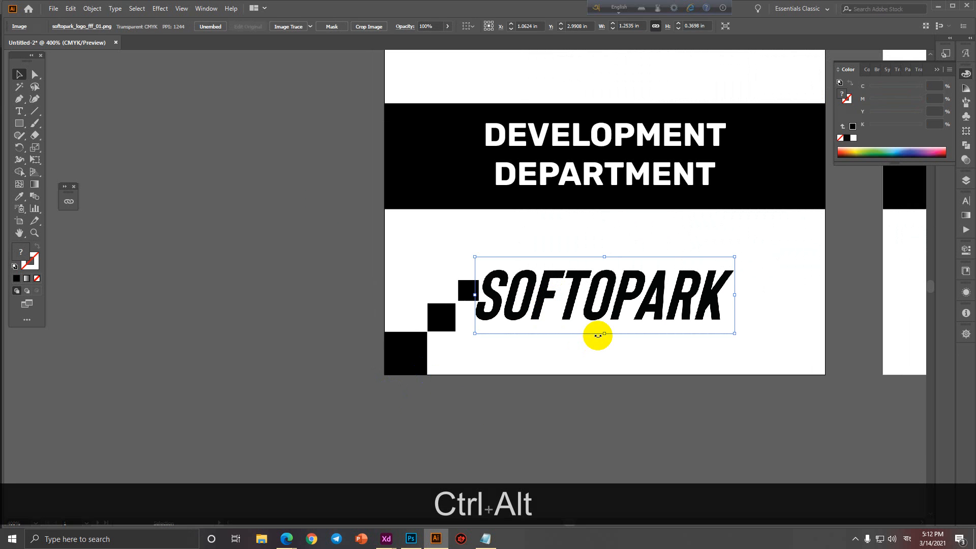
pyautogui.moveTo(600, 331); pyautogui.dragTo(612, 317)
pyautogui.scroll(-3, 570, 396)
pyautogui.moveTo(572, 425); pyautogui.dragTo(354, 445)
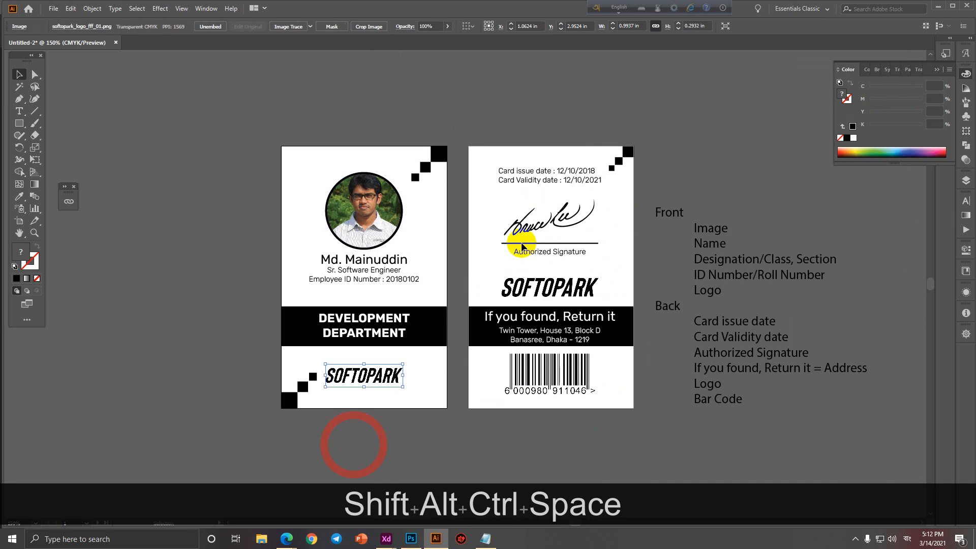
pyautogui.click(559, 182)
pyautogui.scroll(1, 559, 183)
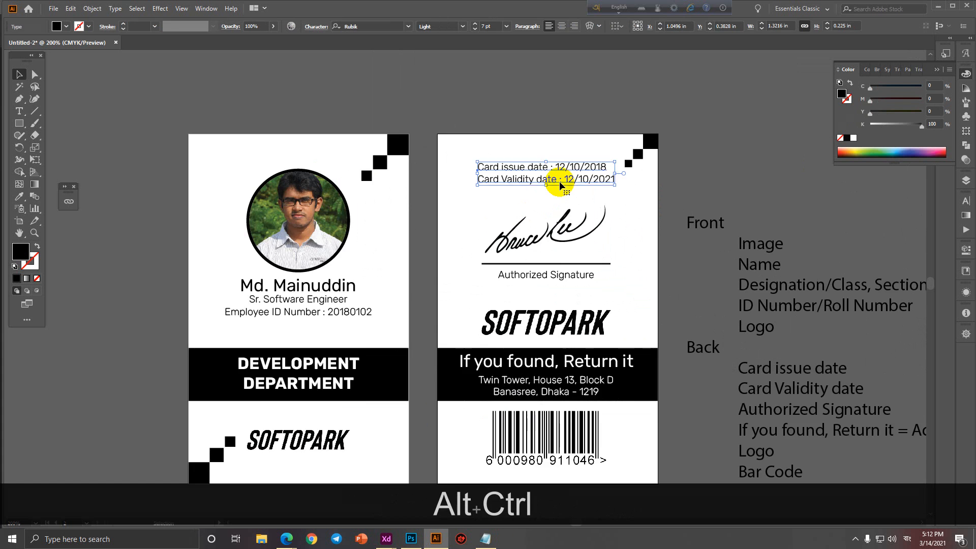
pyautogui.scroll(-1, 526, 198)
pyautogui.scroll(1, 175, 197)
pyautogui.click(174, 198)
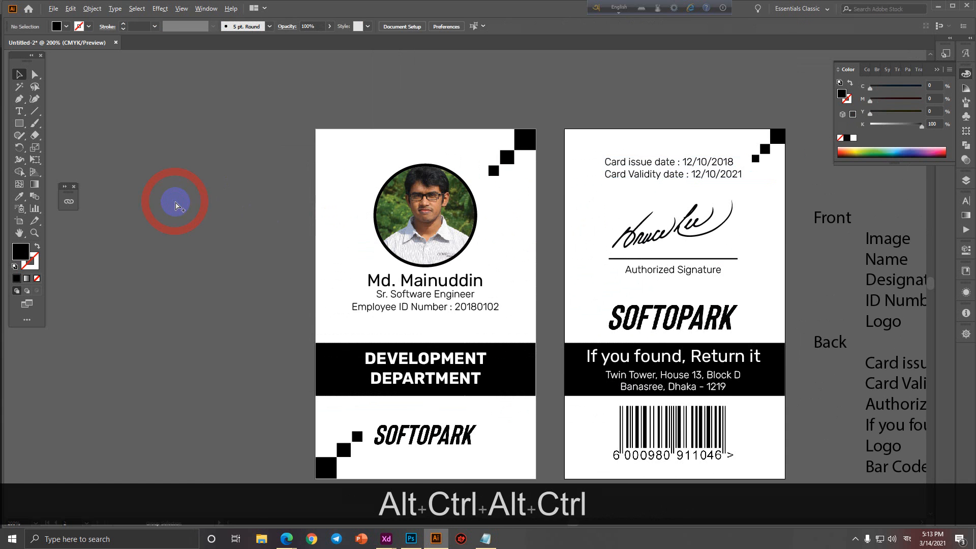
pyautogui.scroll(-1, 175, 200)
pyautogui.scroll(1, 175, 201)
pyautogui.click(257, 545)
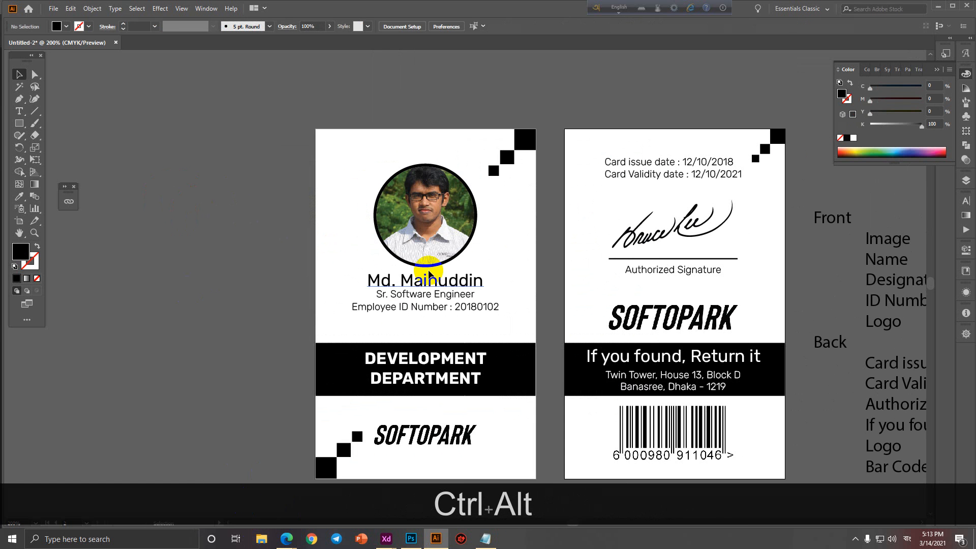
pyautogui.scroll(-1, 429, 275)
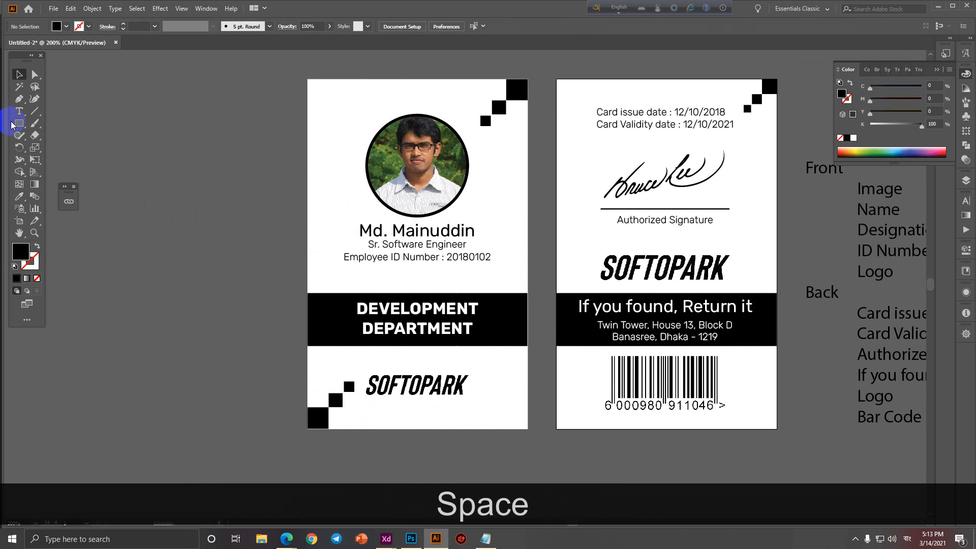
pyautogui.click(327, 331)
pyautogui.click(281, 241)
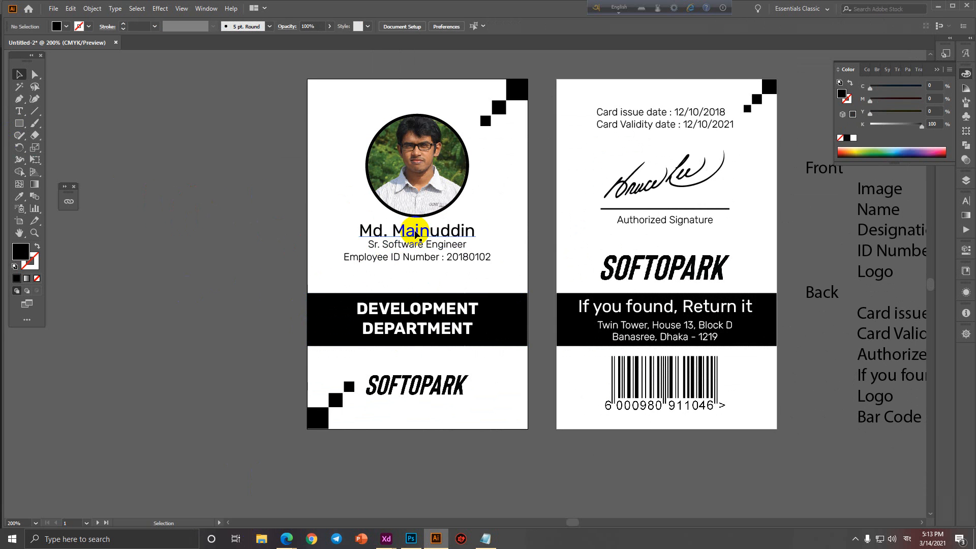
pyautogui.scroll(2, 416, 233)
pyautogui.scroll(-2, 416, 237)
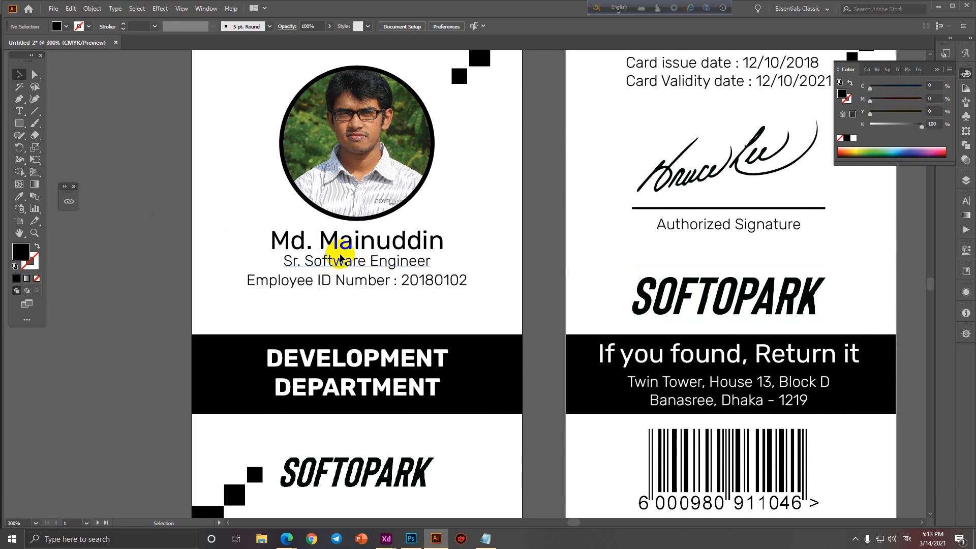
pyautogui.scroll(-1, 343, 255)
pyautogui.moveTo(346, 260); pyautogui.dragTo(353, 312)
pyautogui.scroll(1, 290, 224)
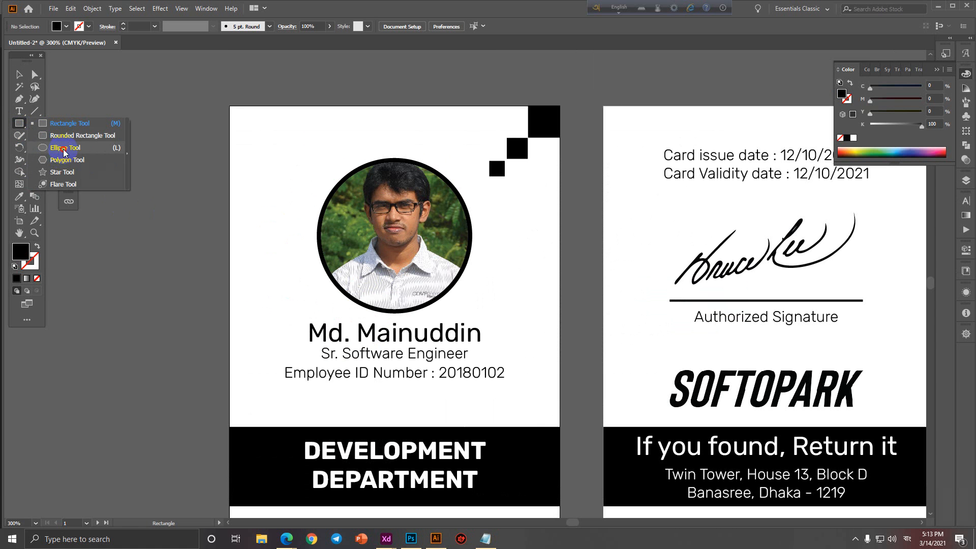
# Draw a circle beside the front card as an unfilled ring with a 12 pt black outline.
pyautogui.click(66, 159)
pyautogui.scroll(-1, 229, 245)
pyautogui.moveTo(169, 209); pyautogui.dragTo(227, 279)
pyautogui.hotkey('ctrl', 'z')
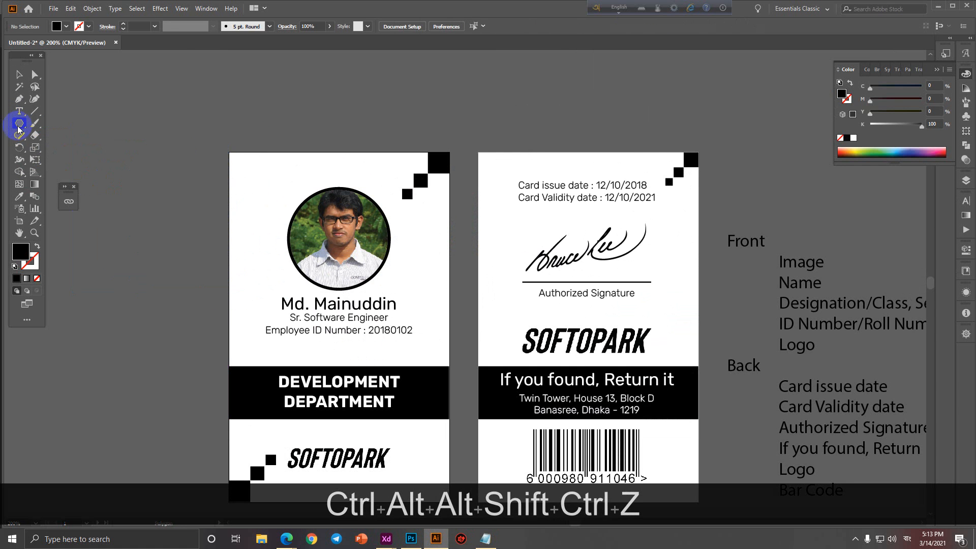
pyautogui.click(19, 123)
pyautogui.click(56, 148)
pyautogui.moveTo(180, 180); pyautogui.dragTo(248, 249)
pyautogui.click(38, 247)
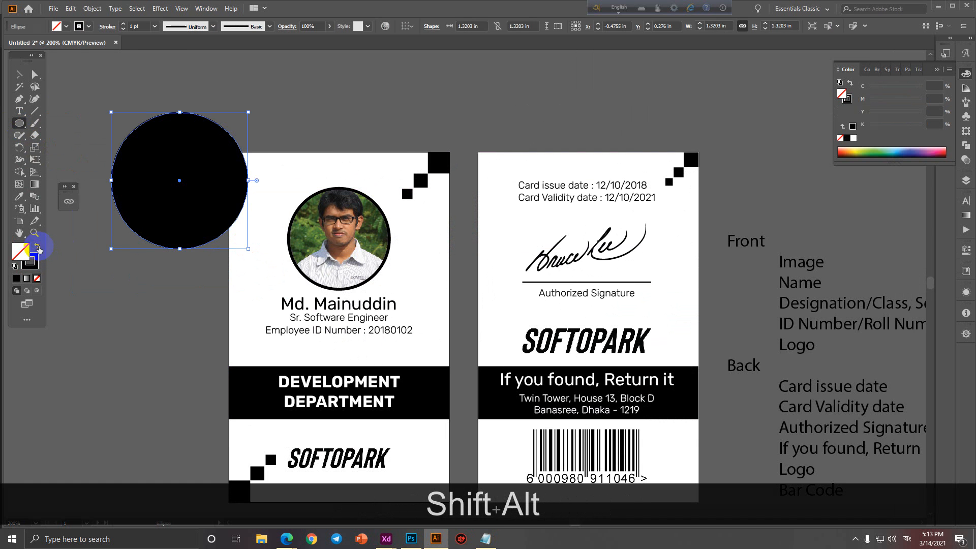
pyautogui.click(124, 23)
# Move the ring over the front card's photo and send it behind the photo.
pyautogui.click(19, 74)
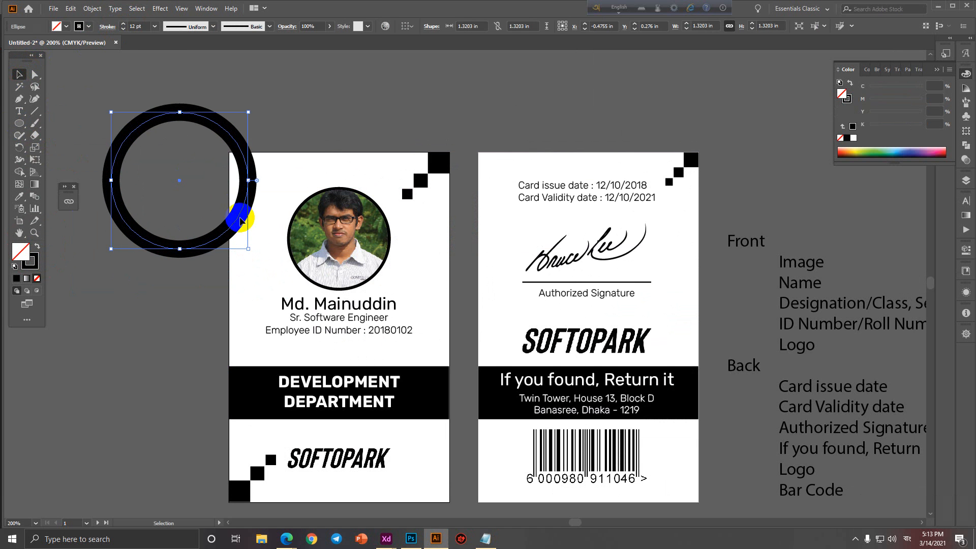
pyautogui.click(240, 226)
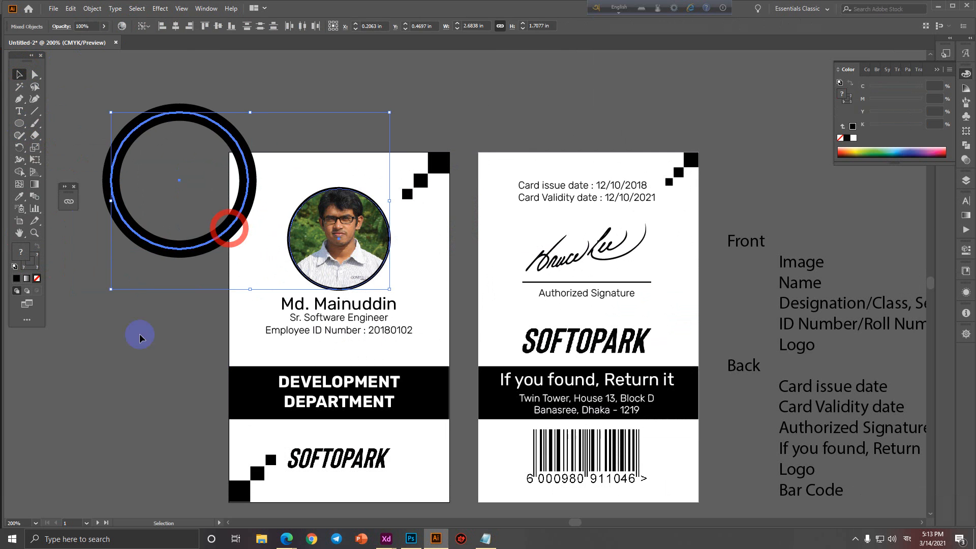
pyautogui.moveTo(224, 239); pyautogui.dragTo(309, 239)
pyautogui.rightClick(310, 238)
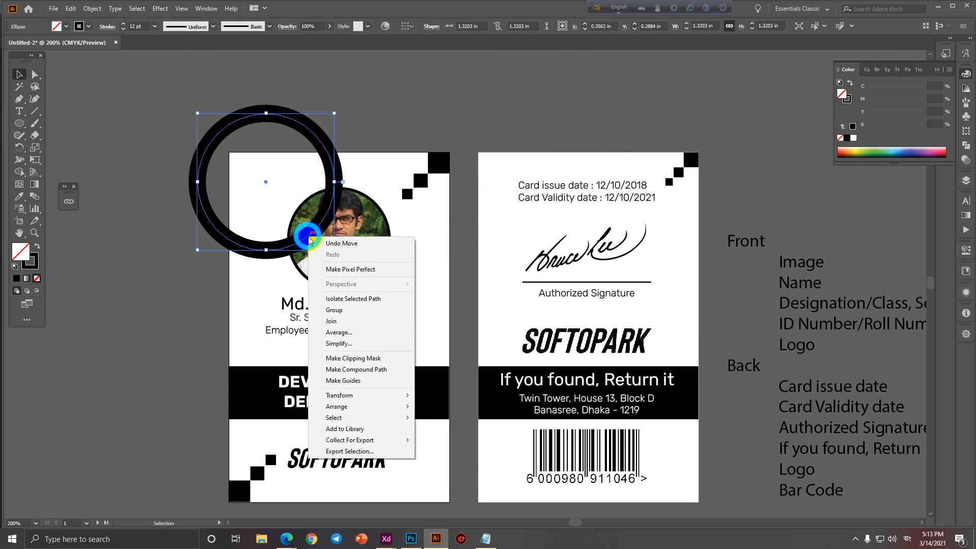
pyautogui.click(344, 407)
pyautogui.click(447, 429)
# Duplicate the ring onto the back card's lower-right corner and send it to the back.
pyautogui.click(127, 356)
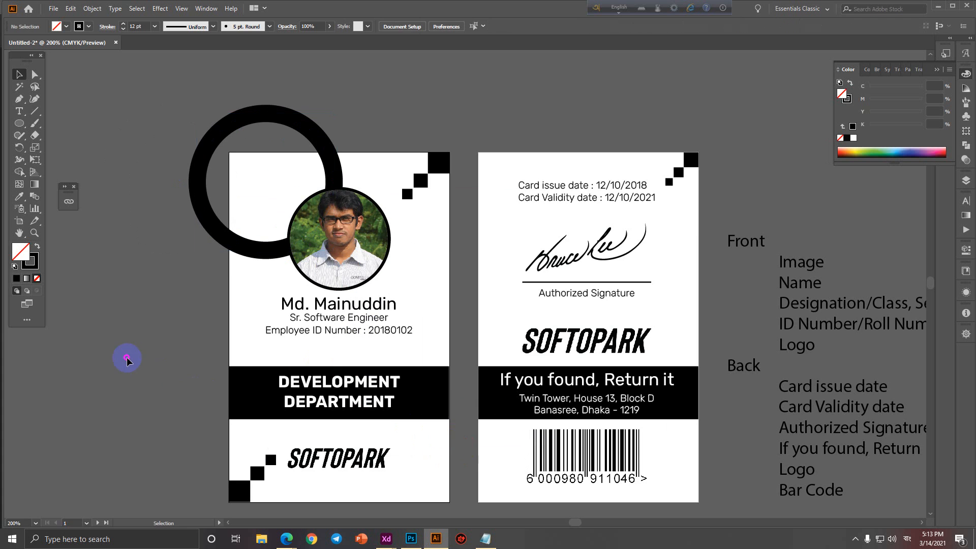
pyautogui.hotkey('ctrl', 'alt', 'space')
pyautogui.moveTo(132, 364); pyautogui.dragTo(186, 319)
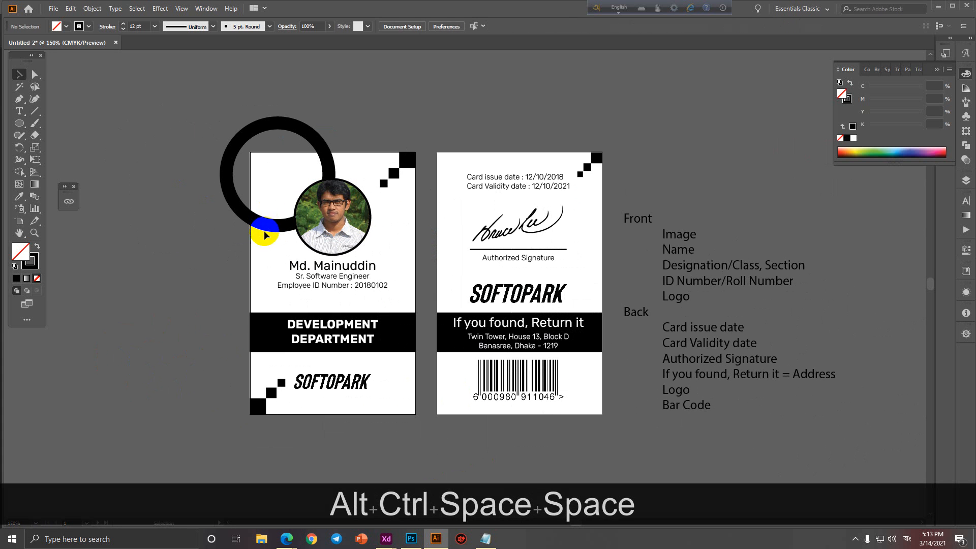
pyautogui.moveTo(272, 229); pyautogui.dragTo(615, 446)
pyautogui.rightClick(599, 439)
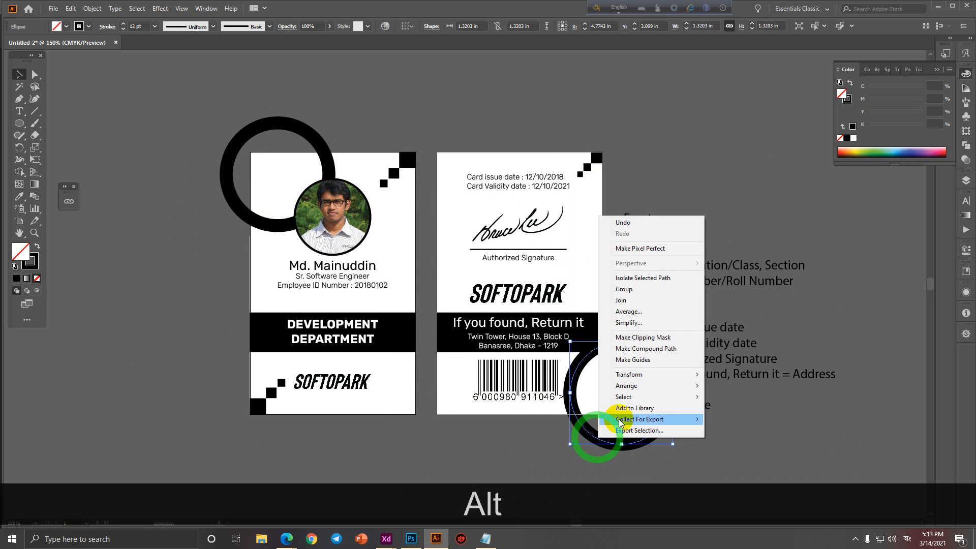
pyautogui.moveTo(661, 385)
pyautogui.click(743, 421)
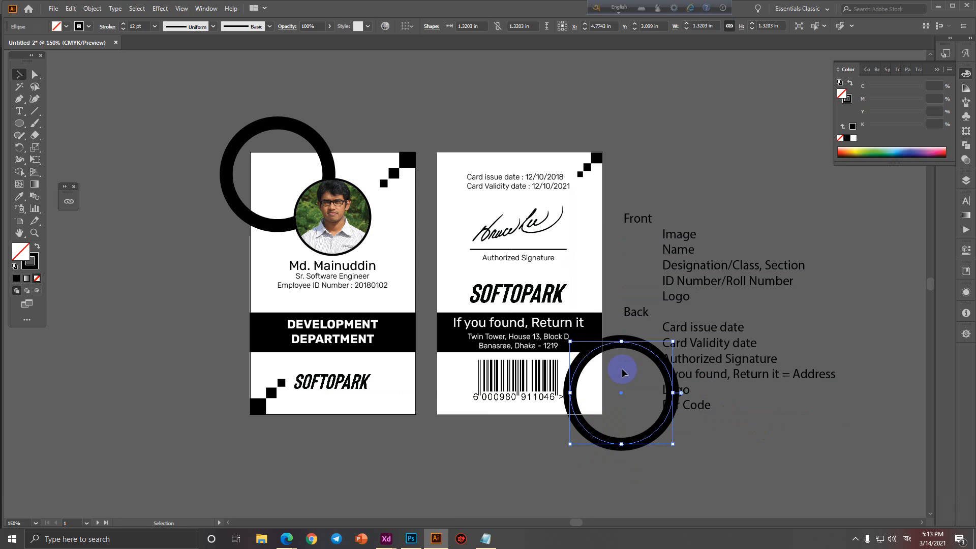
# Adjust the new ring's vertical position at the back card's corner.
pyautogui.moveTo(612, 348); pyautogui.dragTo(616, 327)
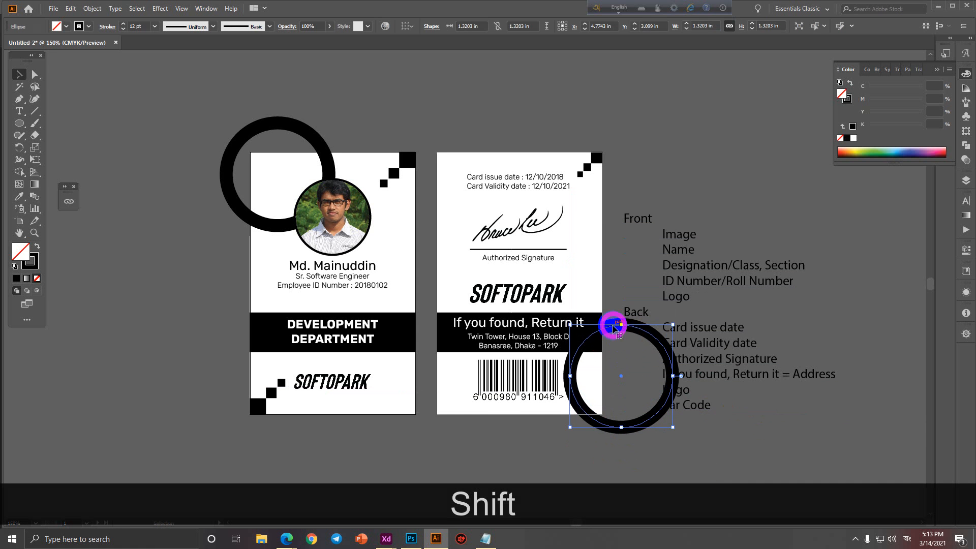
pyautogui.click(724, 465)
pyautogui.moveTo(615, 430); pyautogui.dragTo(608, 464)
pyautogui.click(711, 464)
pyautogui.keyDown('ctrl'); pyautogui.keyDown('alt'); pyautogui.click(718, 457); pyautogui.keyUp('alt'); pyautogui.keyUp('ctrl')
pyautogui.keyDown('ctrl'); pyautogui.click(718, 456); pyautogui.keyUp('ctrl')
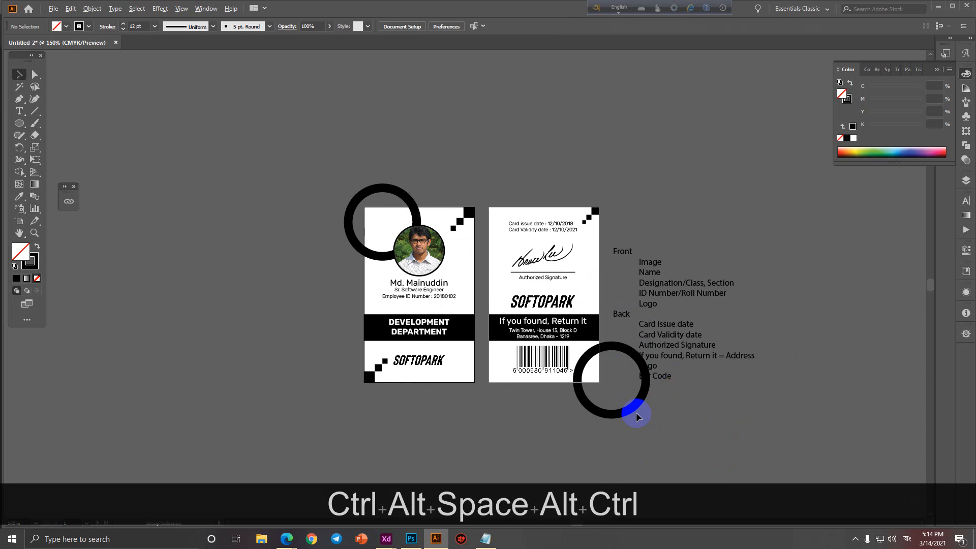
pyautogui.moveTo(614, 416); pyautogui.dragTo(616, 426)
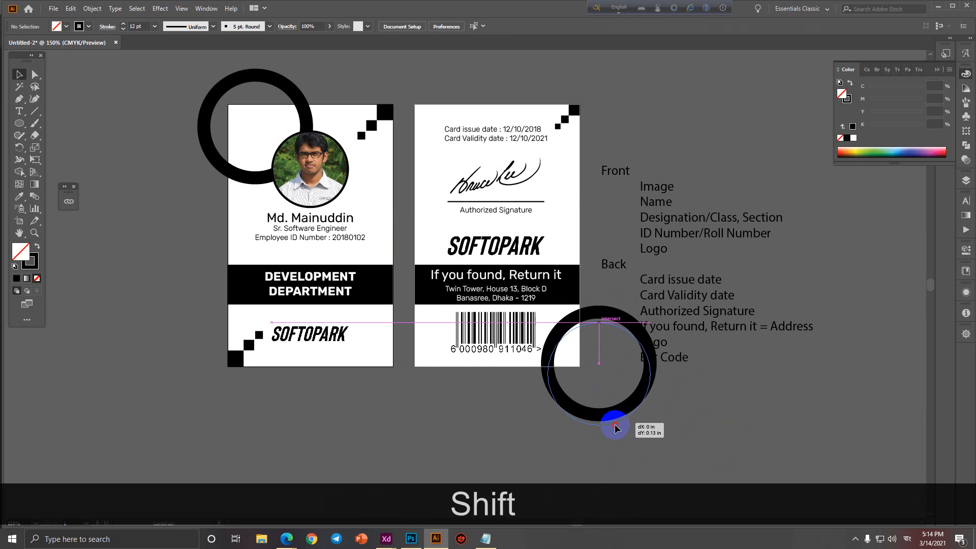
pyautogui.click(699, 425)
# Move the Front/Back notes list up beside the cards.
pyautogui.moveTo(650, 209); pyautogui.dragTo(721, 190)
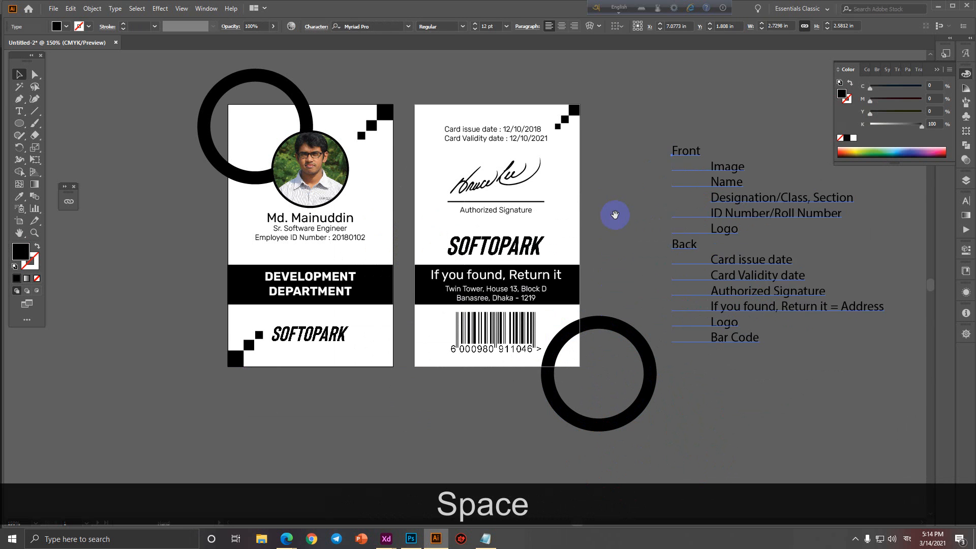
pyautogui.moveTo(620, 231); pyautogui.dragTo(618, 260)
pyautogui.click(97, 167)
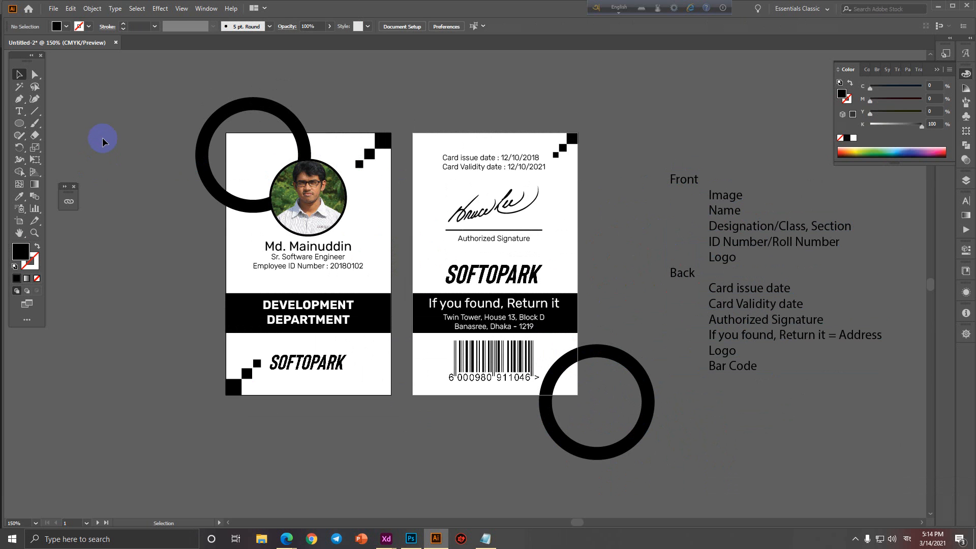
# Draw a rectangle exactly covering the front card and copy it across onto the back card.
pyautogui.click(17, 124)
pyautogui.click(40, 123)
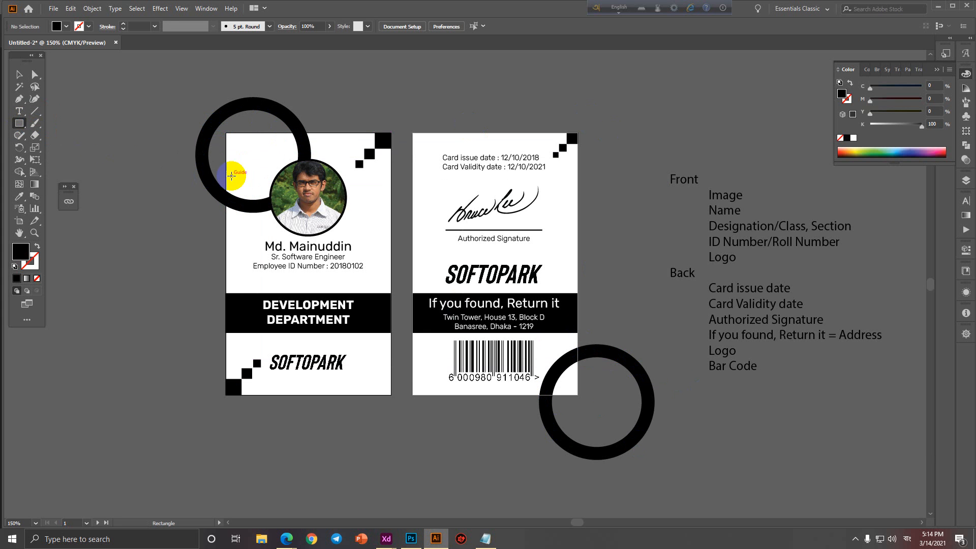
pyautogui.moveTo(225, 133); pyautogui.dragTo(391, 305)
pyautogui.hotkey('ctrl', 'z')
pyautogui.moveTo(226, 133); pyautogui.dragTo(392, 395)
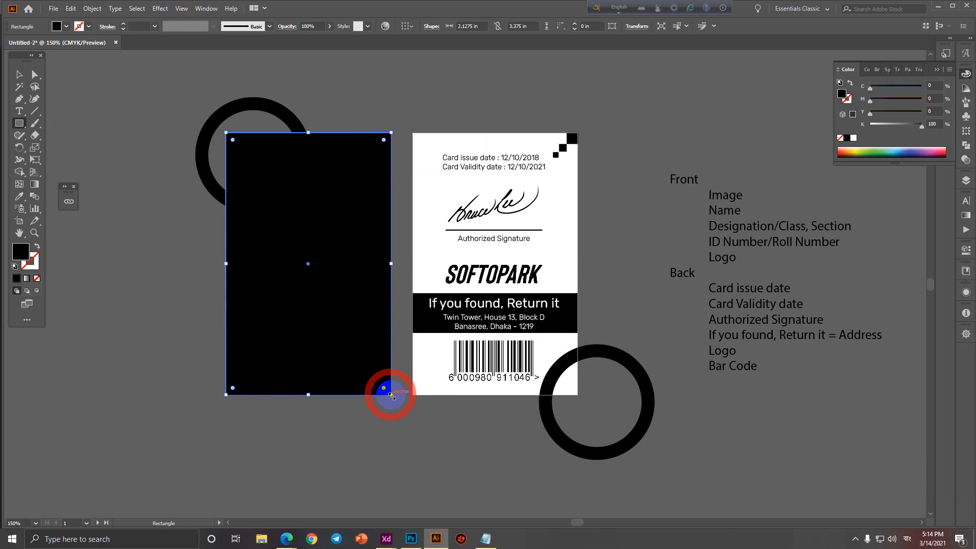
pyautogui.click(21, 73)
pyautogui.moveTo(263, 221); pyautogui.dragTo(449, 241)
# Make clipping masks so each card's contents are cropped to its rectangle.
pyautogui.moveTo(204, 84); pyautogui.dragTo(358, 427)
pyautogui.rightClick(330, 292)
pyautogui.click(351, 380)
pyautogui.moveTo(425, 163); pyautogui.dragTo(571, 408)
pyautogui.rightClick(511, 248)
pyautogui.click(540, 338)
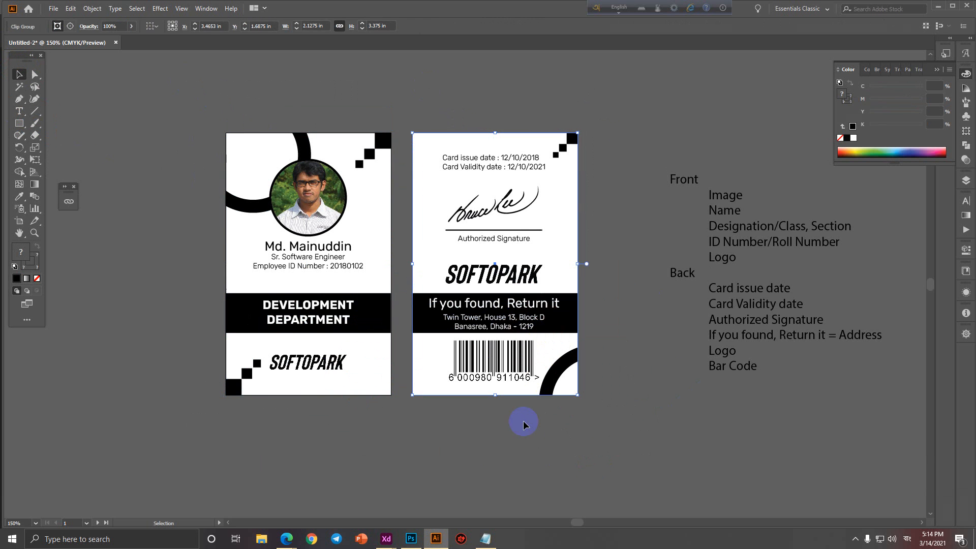
pyautogui.click(491, 435)
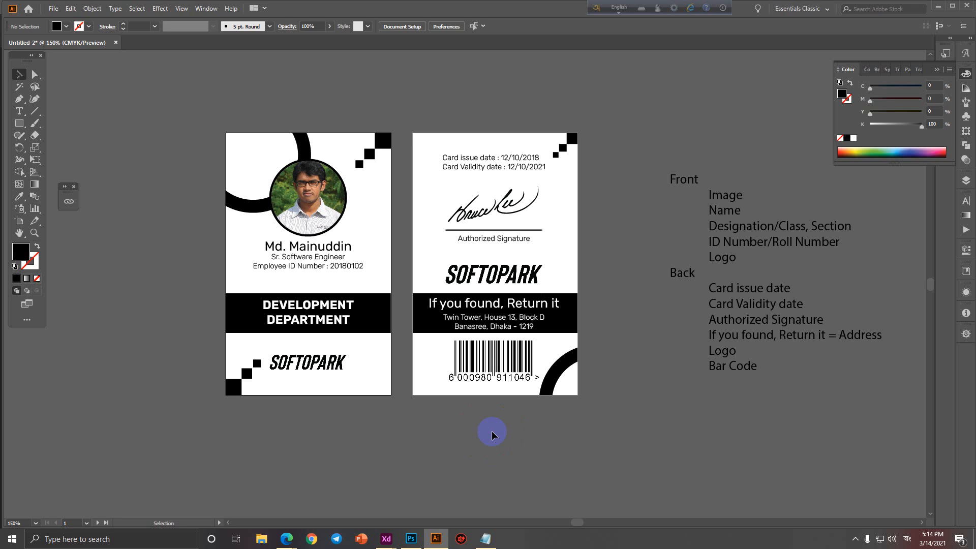
# Delete the Front/Back notes list from beside the cards.
pyautogui.click(735, 294)
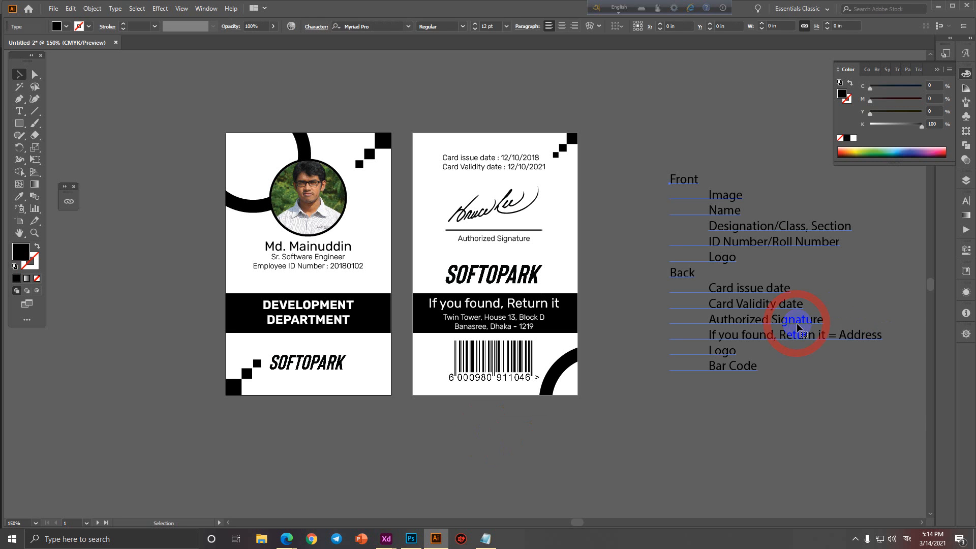
pyautogui.press('Delete')
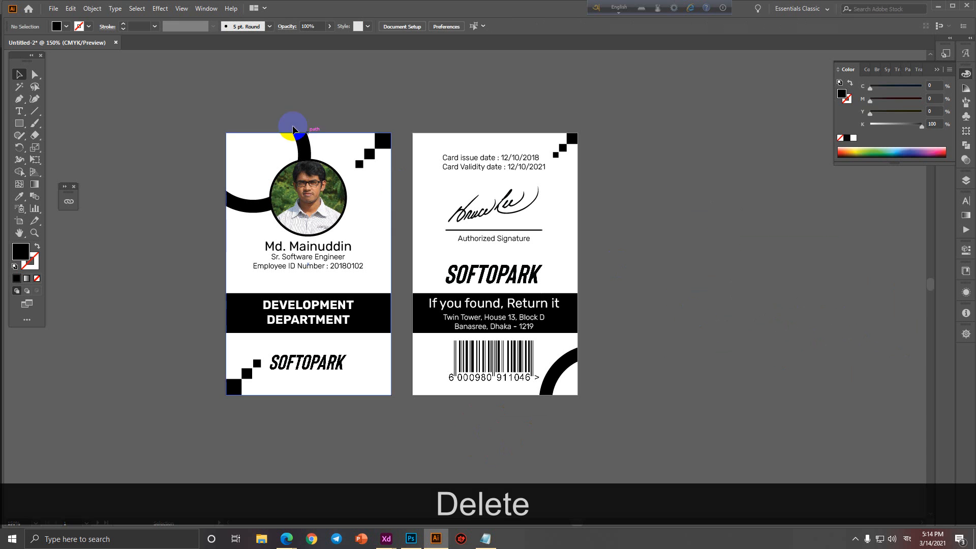
pyautogui.moveTo(219, 98); pyautogui.dragTo(595, 461)
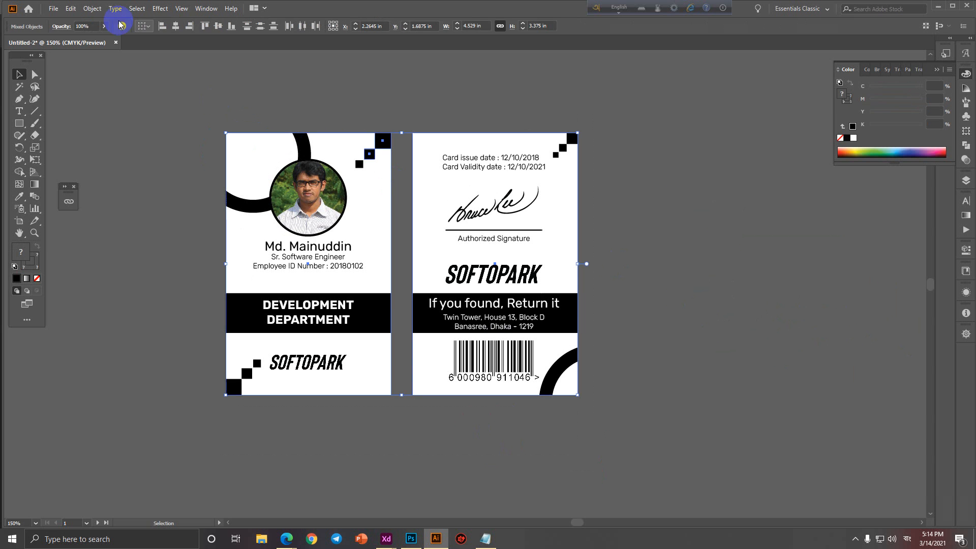
pyautogui.click(53, 8)
pyautogui.click(701, 220)
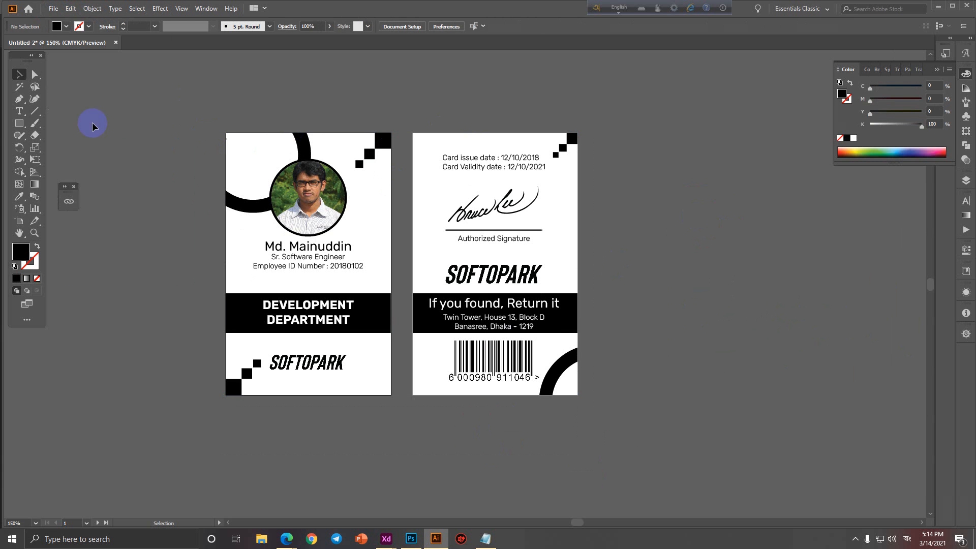
# Open the recent 19273.eps abstract background file.
pyautogui.click(20, 124)
pyautogui.scroll(1, 269, 224)
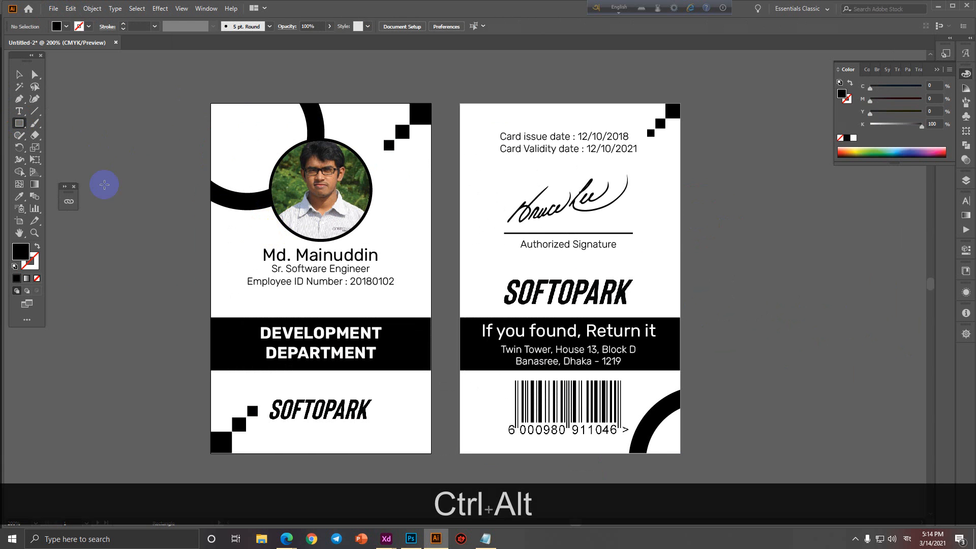
pyautogui.click(19, 74)
pyautogui.scroll(-1, 190, 268)
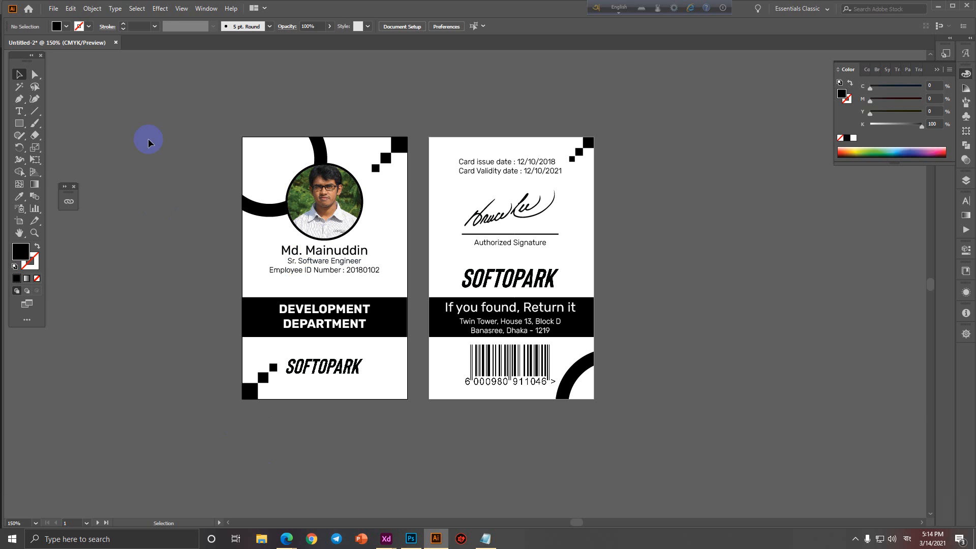
pyautogui.click(53, 8)
pyautogui.moveTo(112, 56)
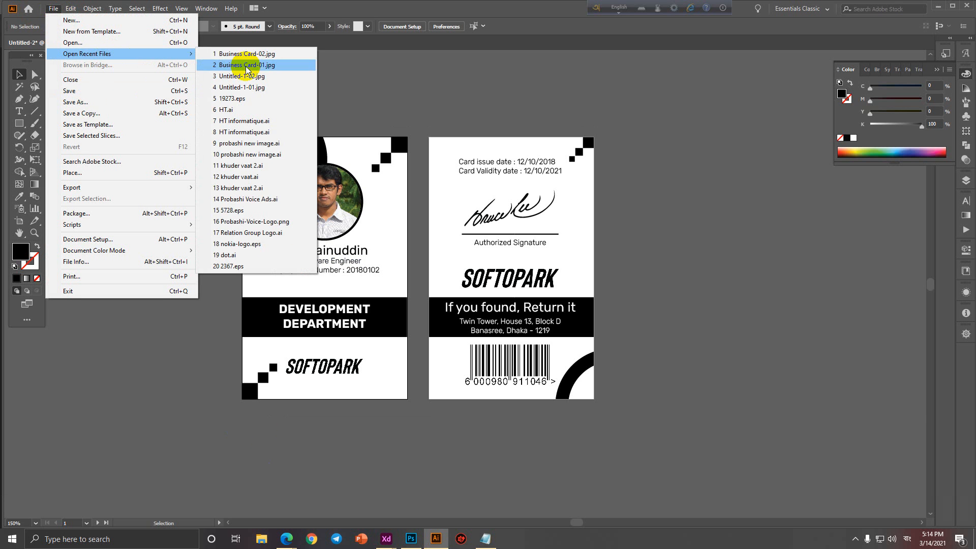
pyautogui.click(244, 102)
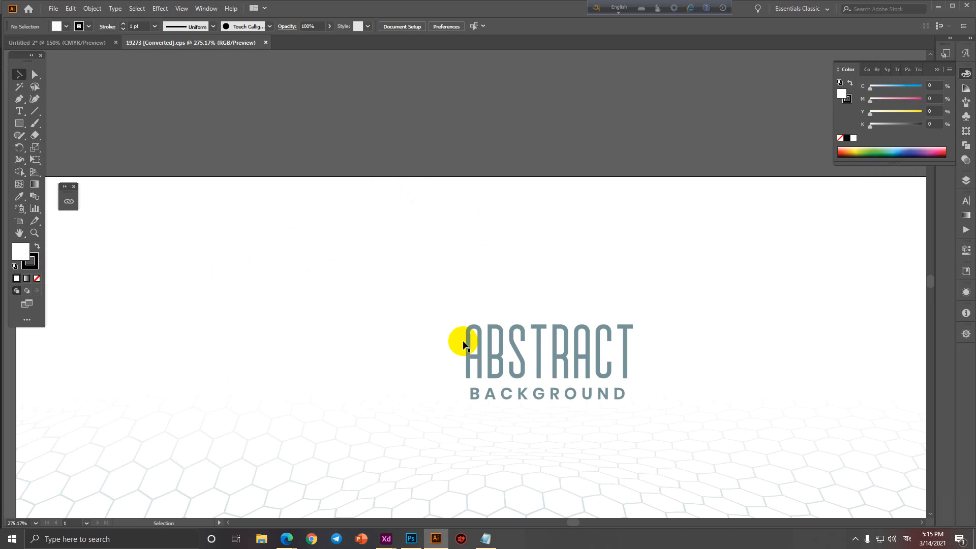
# Ungroup the background artwork and delete the ABSTRACT BACKGROUND title.
pyautogui.scroll(-2, 514, 397)
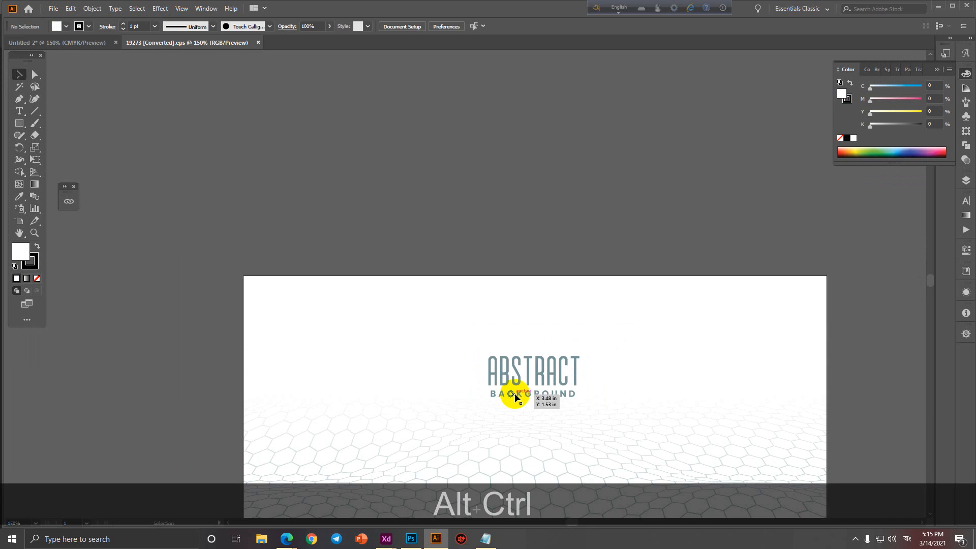
pyautogui.moveTo(511, 390); pyautogui.dragTo(440, 299)
pyautogui.click(448, 287)
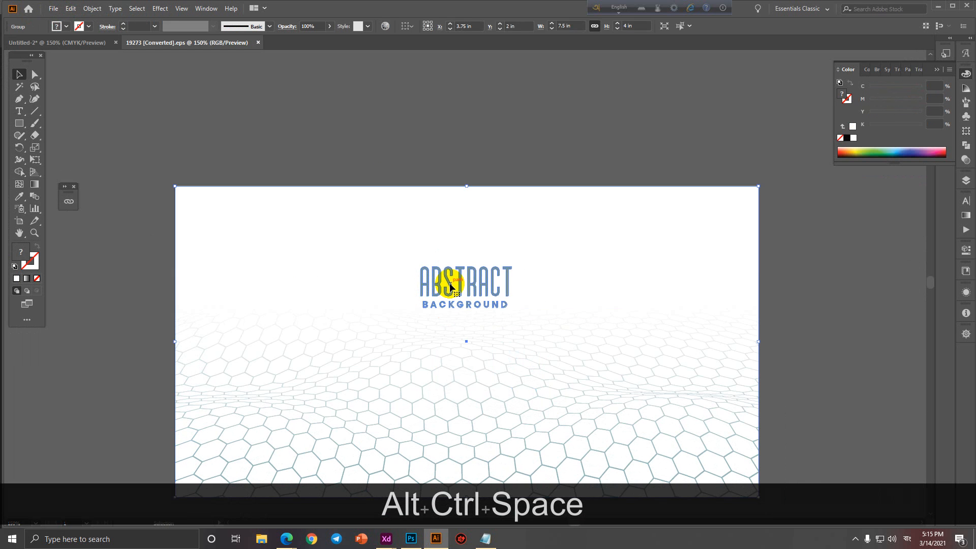
pyautogui.rightClick(450, 284)
pyautogui.click(511, 369)
pyautogui.click(849, 344)
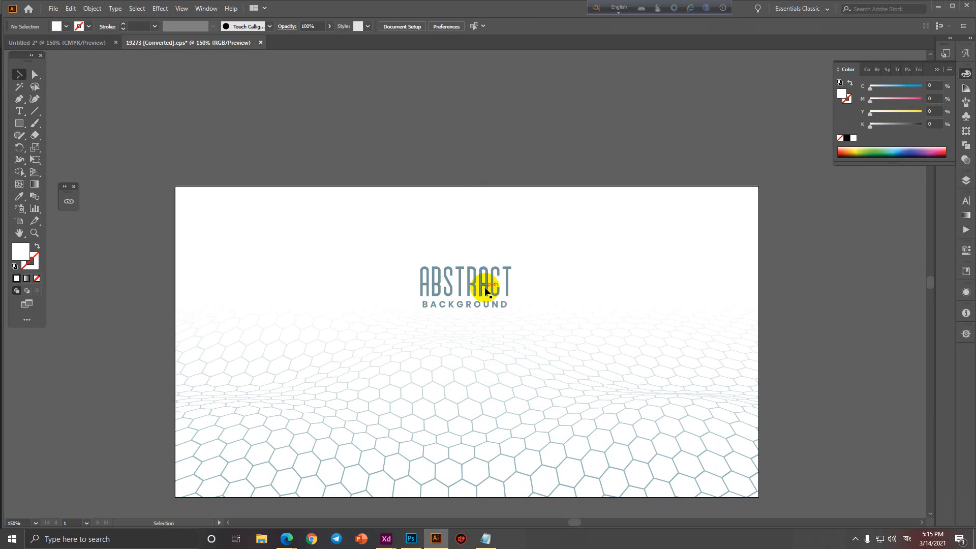
pyautogui.click(486, 283)
pyautogui.press('Delete')
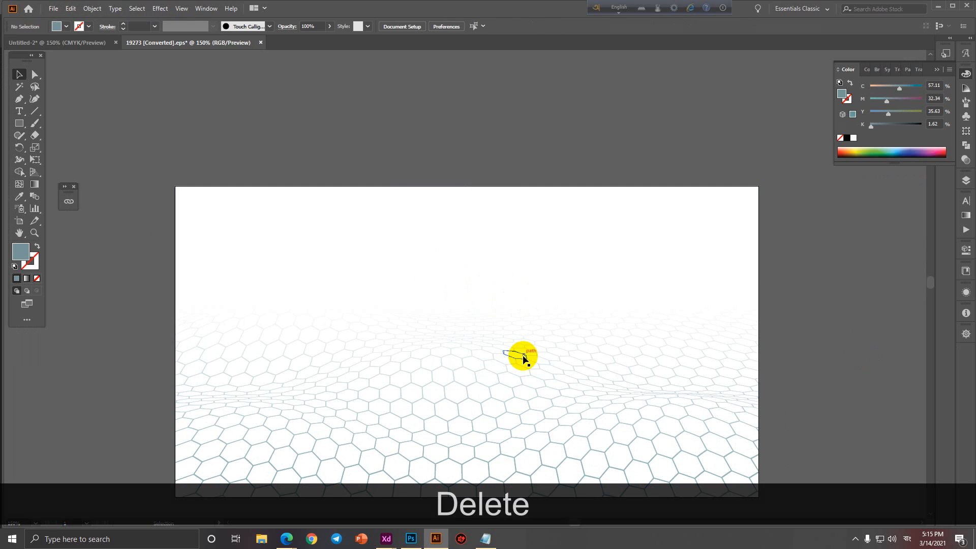
# Copy the hexagon pattern and close 19273.eps without saving.
pyautogui.click(524, 357)
pyautogui.press('ctrl')
pyautogui.hotkey('ctrl', 'c')
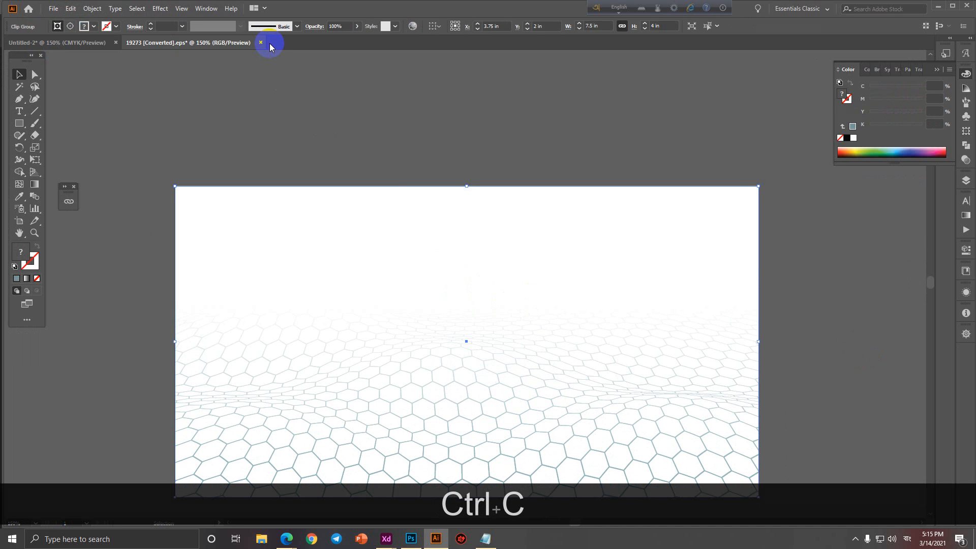
pyautogui.click(260, 43)
pyautogui.click(534, 282)
# Paste the hexagon pattern, shrink it, rotate it 90° onto the front card and send it behind the content.
pyautogui.keyDown('ctrl'); pyautogui.keyDown('alt'); pyautogui.click(480, 292); pyautogui.keyUp('alt'); pyautogui.keyUp('ctrl')
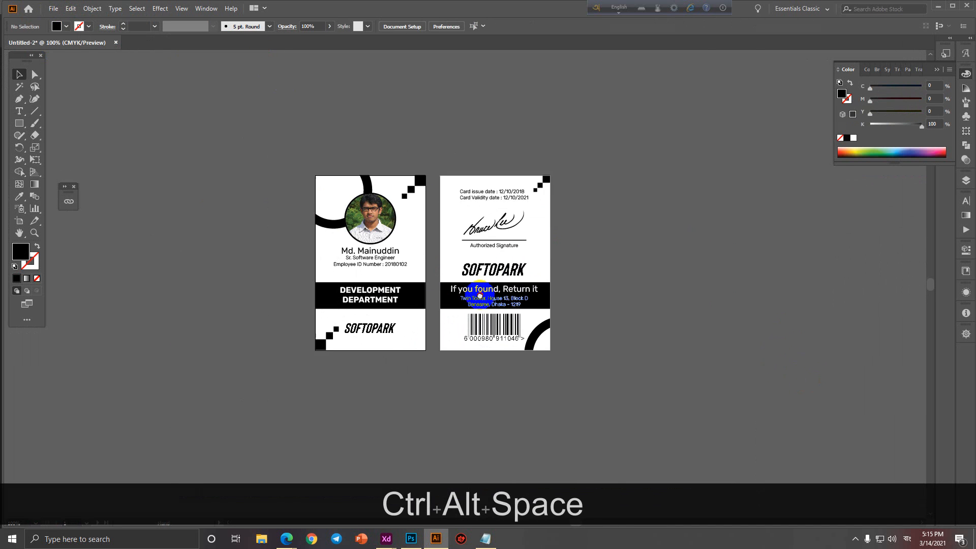
pyautogui.hotkey('ctrl', 'v')
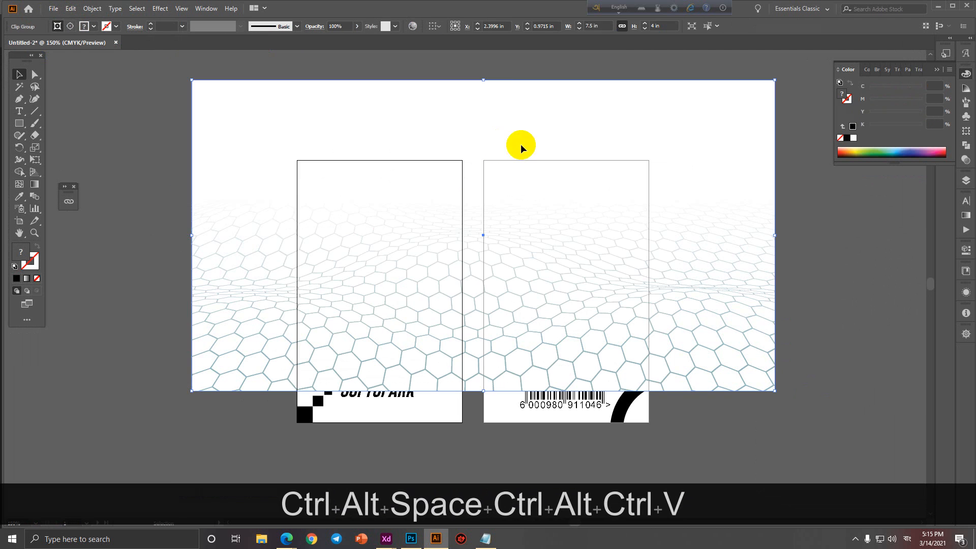
pyautogui.moveTo(771, 84); pyautogui.dragTo(305, 405)
pyautogui.moveTo(263, 358); pyautogui.dragTo(331, 234)
pyautogui.rightClick(332, 224)
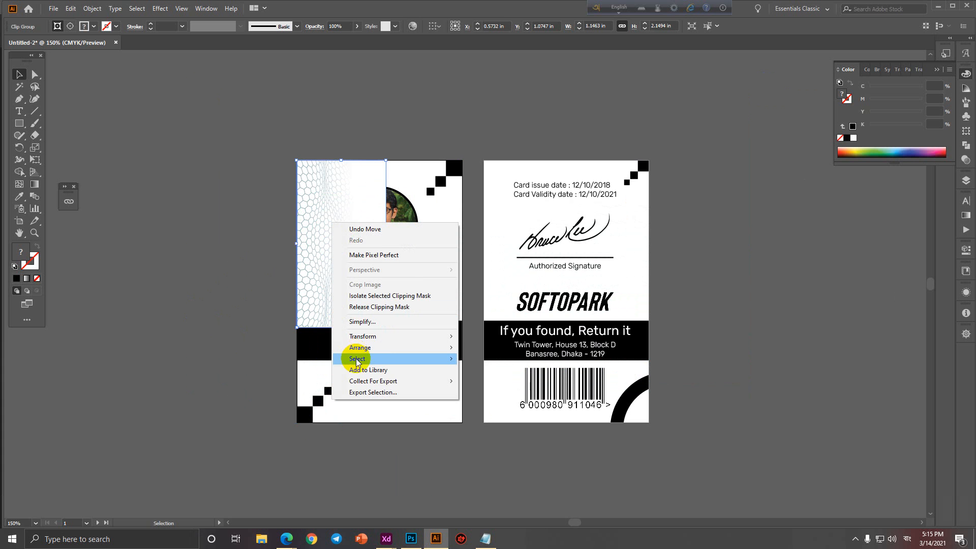
pyautogui.moveTo(448, 348)
pyautogui.click(496, 378)
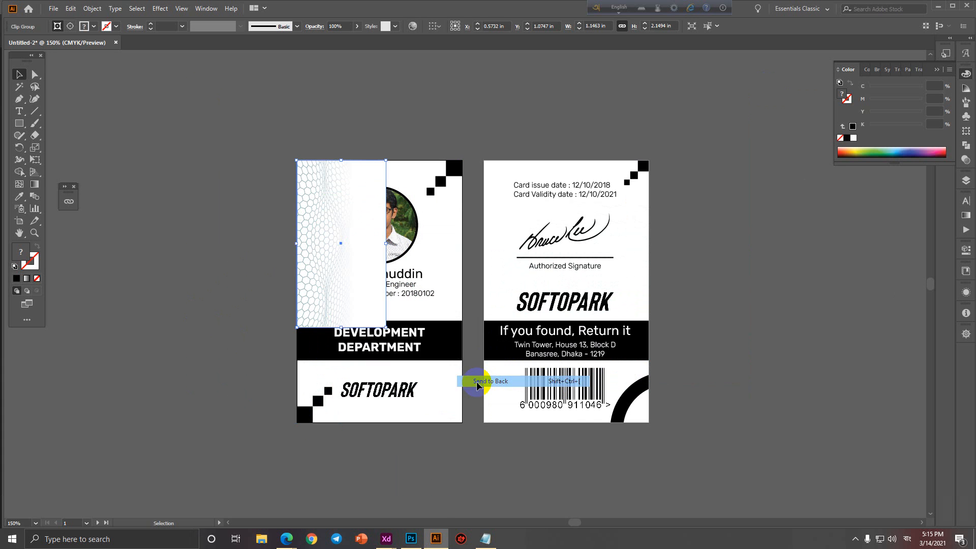
# Stretch the pattern over the front card at 50% opacity and copy it onto the back card.
pyautogui.moveTo(392, 326); pyautogui.dragTo(506, 474)
pyautogui.moveTo(482, 440); pyautogui.dragTo(452, 396)
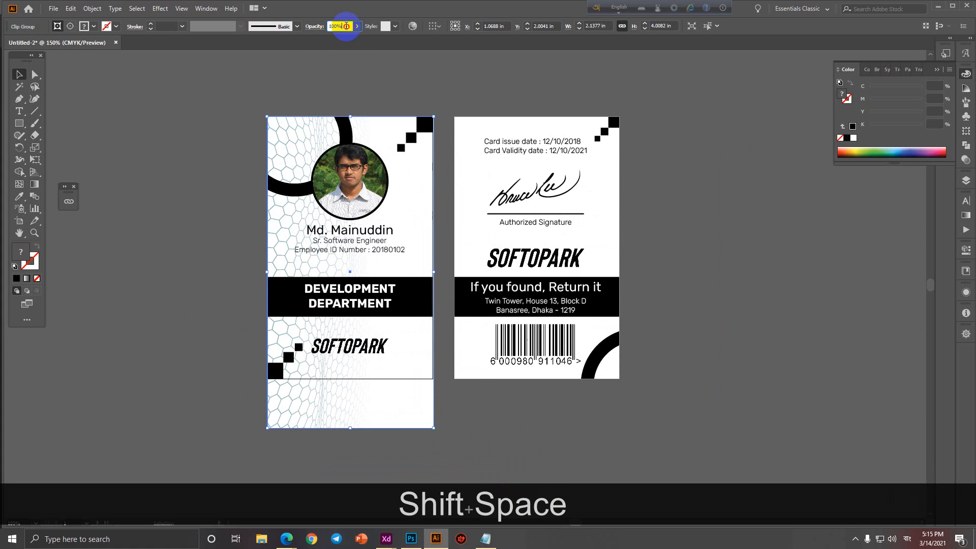
pyautogui.write('50')
pyautogui.press('Return')
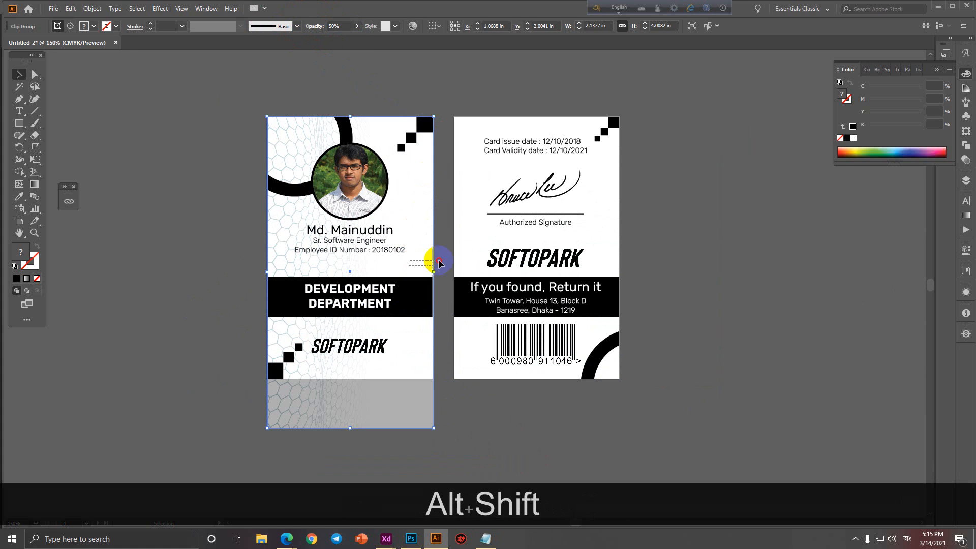
pyautogui.click(496, 257)
pyautogui.hotkey('ctrl', '2')
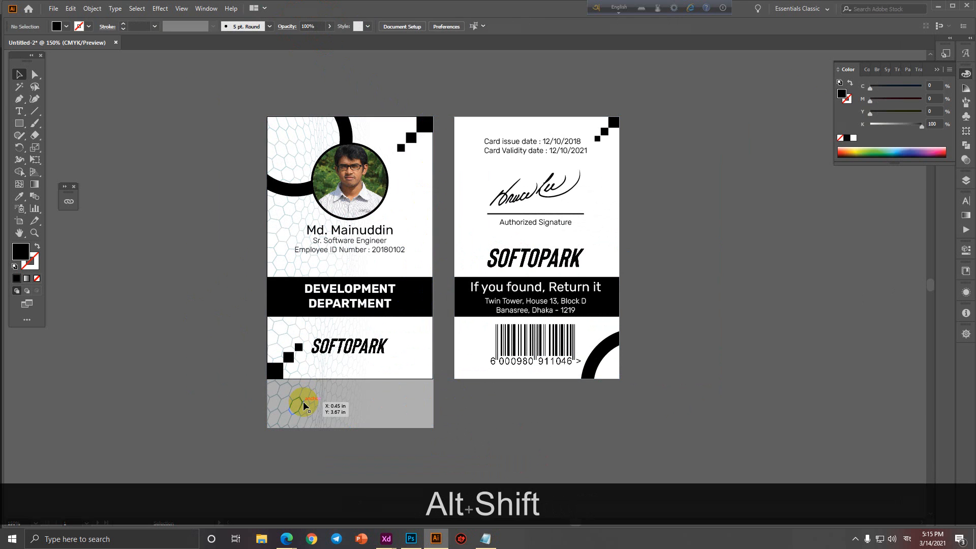
pyautogui.moveTo(304, 406); pyautogui.dragTo(491, 399)
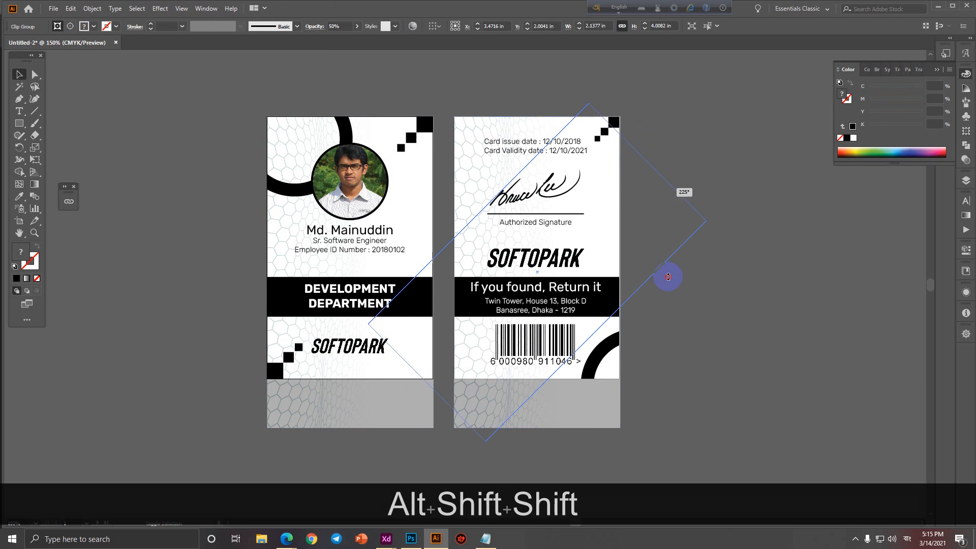
# Select the hexagon background groups of both the front and back cards.
pyautogui.click(698, 333)
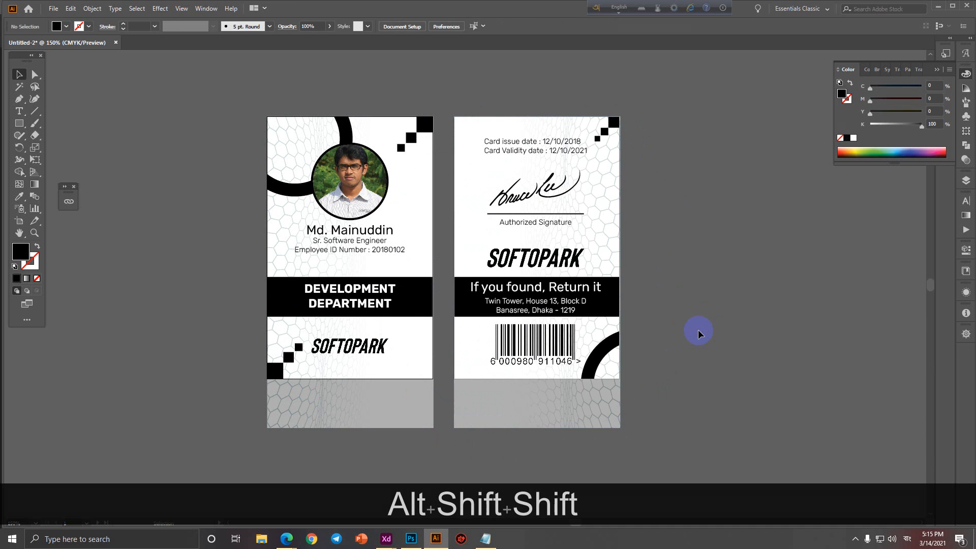
pyautogui.click(690, 330)
pyautogui.scroll(3, 643, 277)
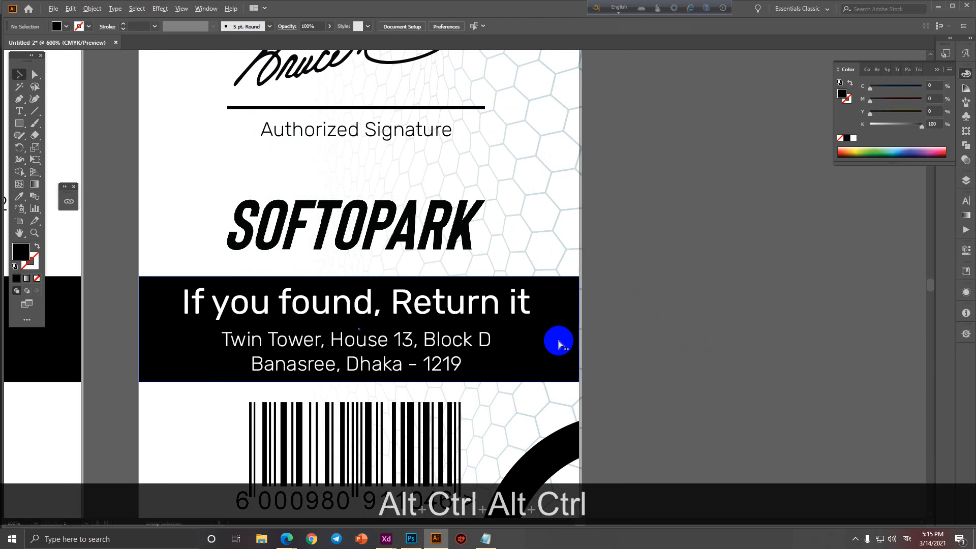
pyautogui.scroll(3, 560, 343)
pyautogui.click(569, 340)
pyautogui.scroll(-7, 571, 341)
pyautogui.click(650, 338)
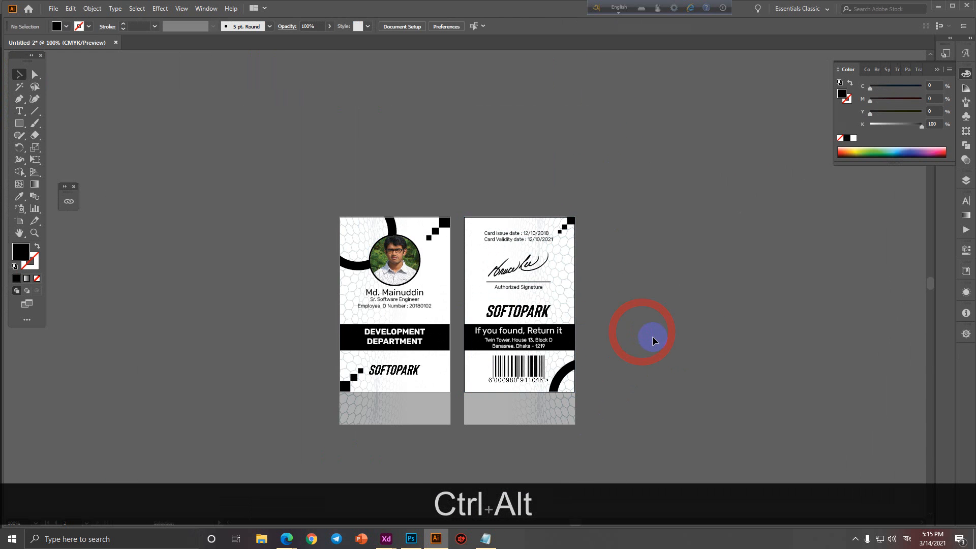
pyautogui.scroll(1, 651, 338)
pyautogui.moveTo(651, 339); pyautogui.dragTo(719, 309)
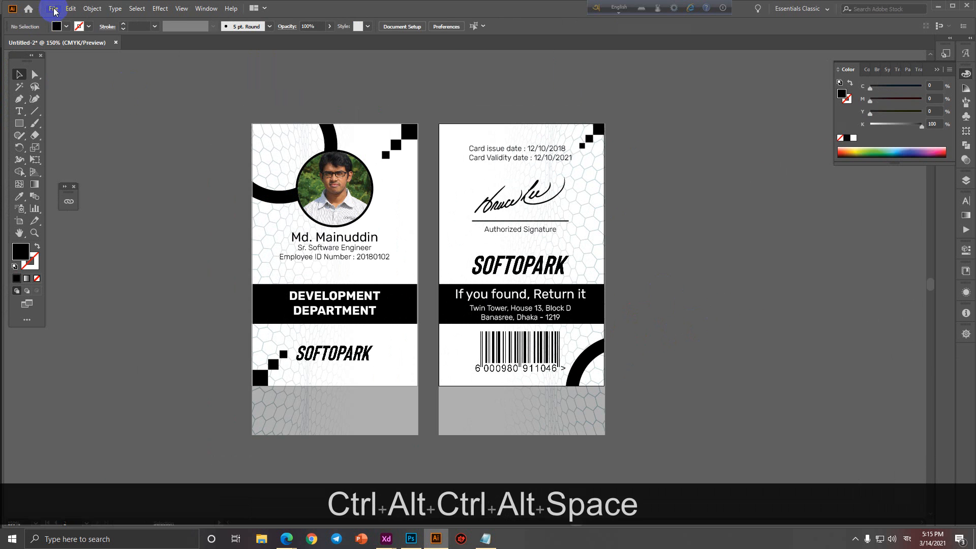
pyautogui.click(256, 224)
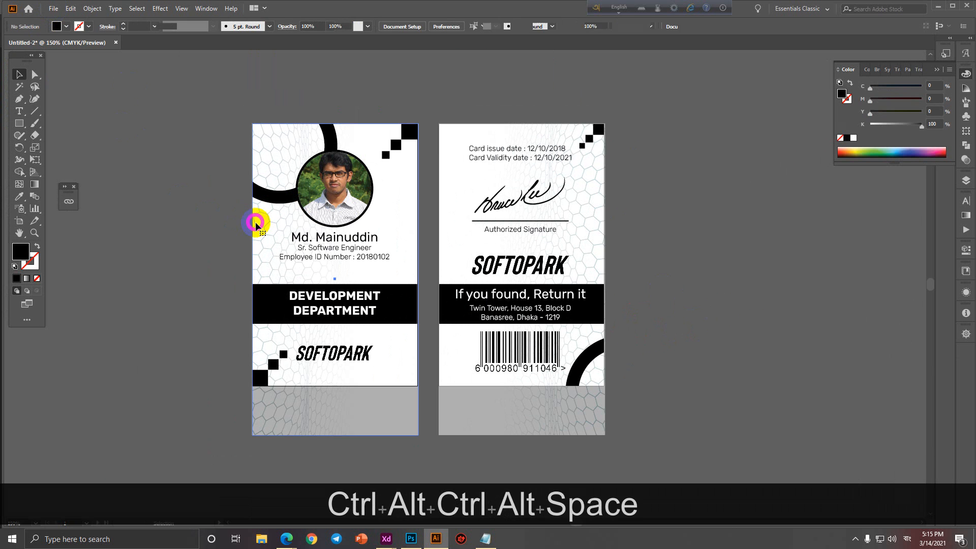
pyautogui.keyDown('shift'); pyautogui.click(586, 433); pyautogui.keyUp('shift')
# Set both patterns' opacity to 30%, then lower it to 20%.
pyautogui.click(325, 27)
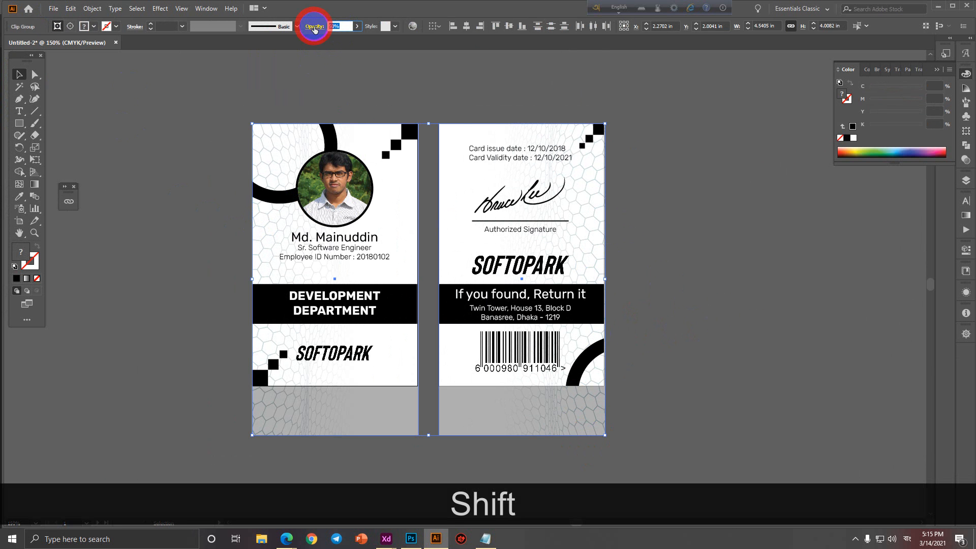
pyautogui.write('30')
pyautogui.press('Return')
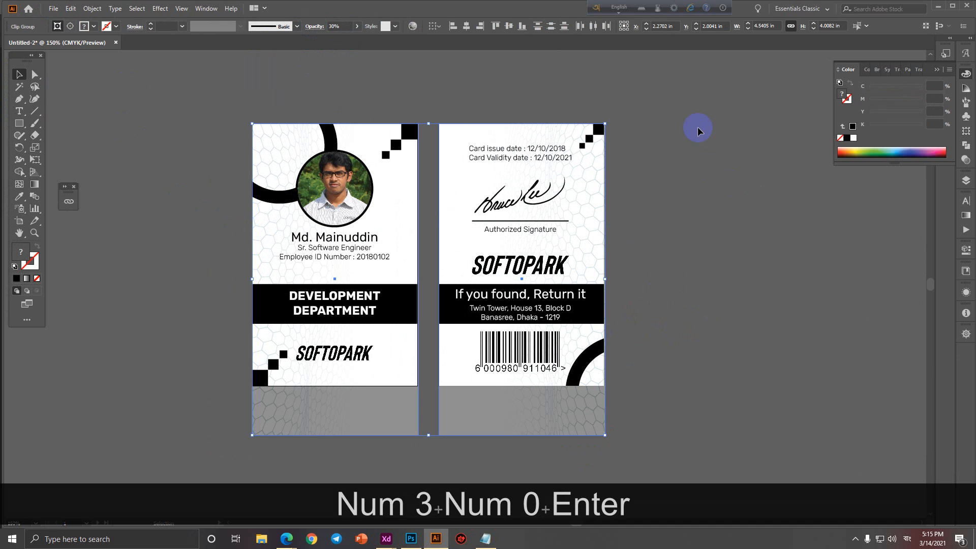
pyautogui.write('20')
pyautogui.press('Return')
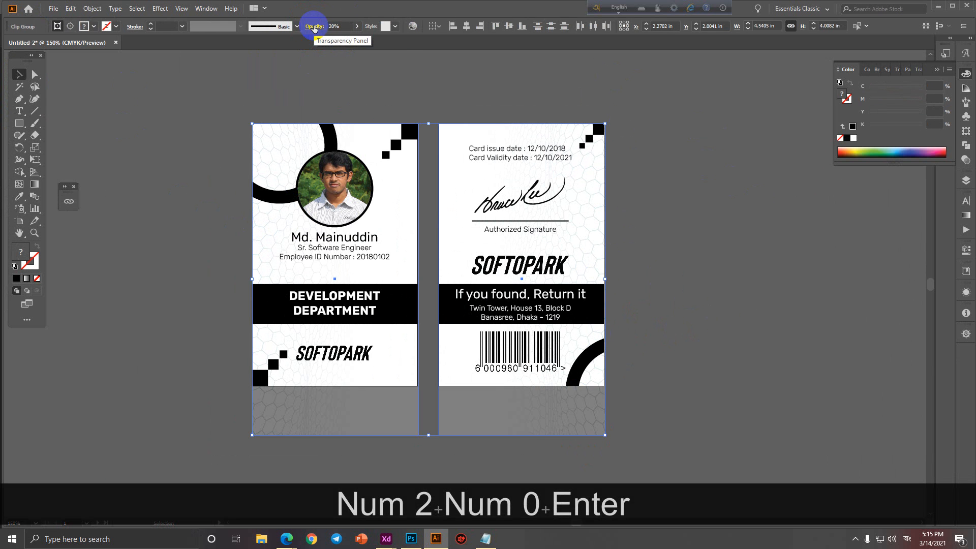
pyautogui.click(782, 191)
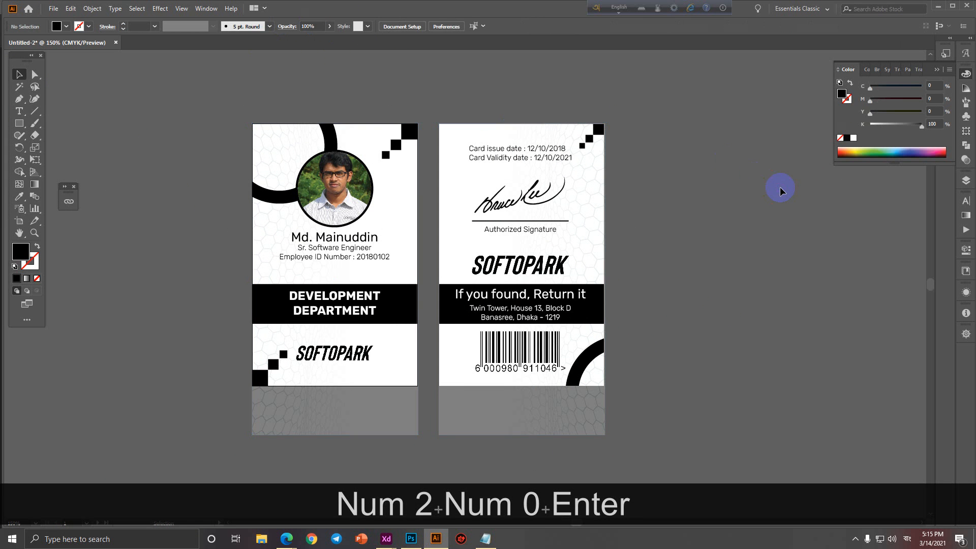
pyautogui.click(326, 252)
pyautogui.scroll(1, 327, 257)
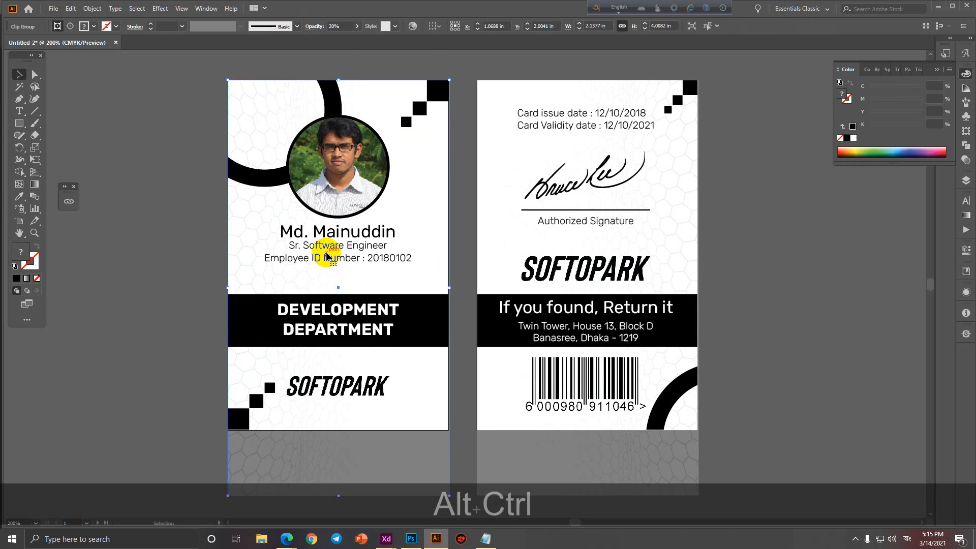
pyautogui.scroll(-1, 433, 290)
pyautogui.click(682, 299)
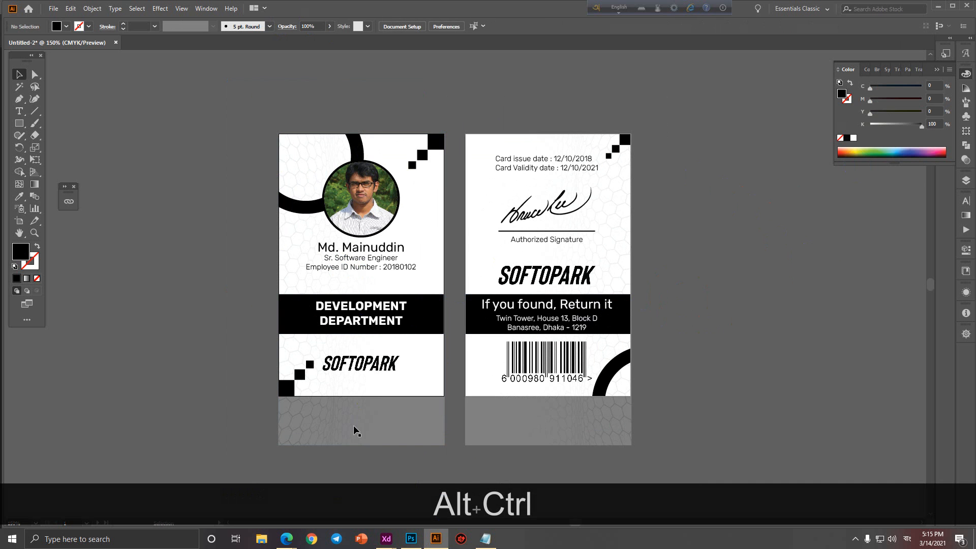
pyautogui.click(53, 8)
# Export each artboard as Untitled-2 JPEG into Business Card Sample, accepting the JPEG options.
pyautogui.moveTo(97, 191)
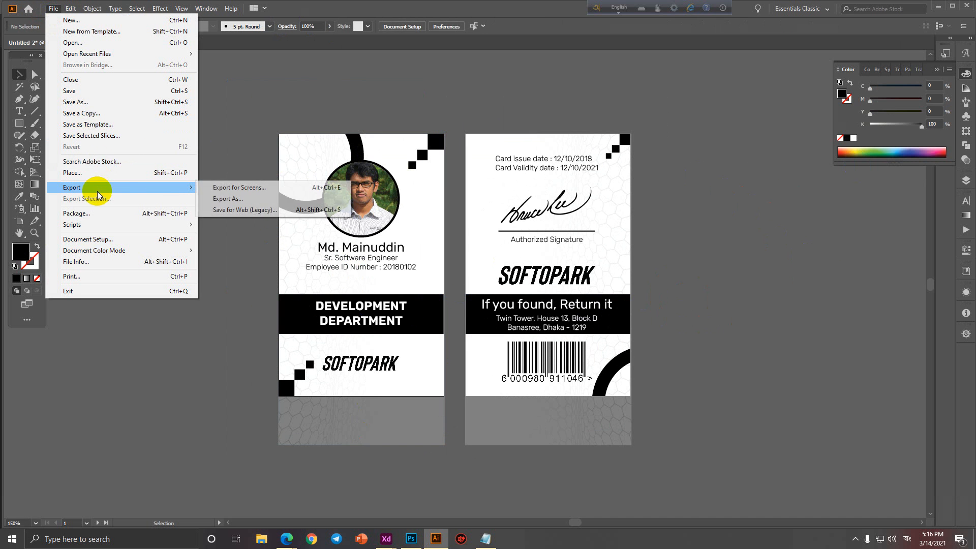
pyautogui.click(264, 199)
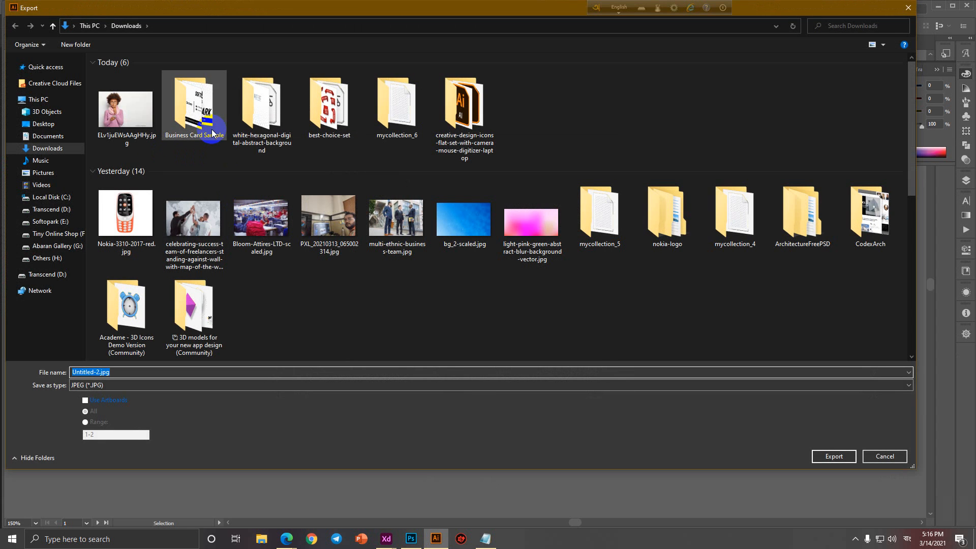
pyautogui.doubleClick(212, 133)
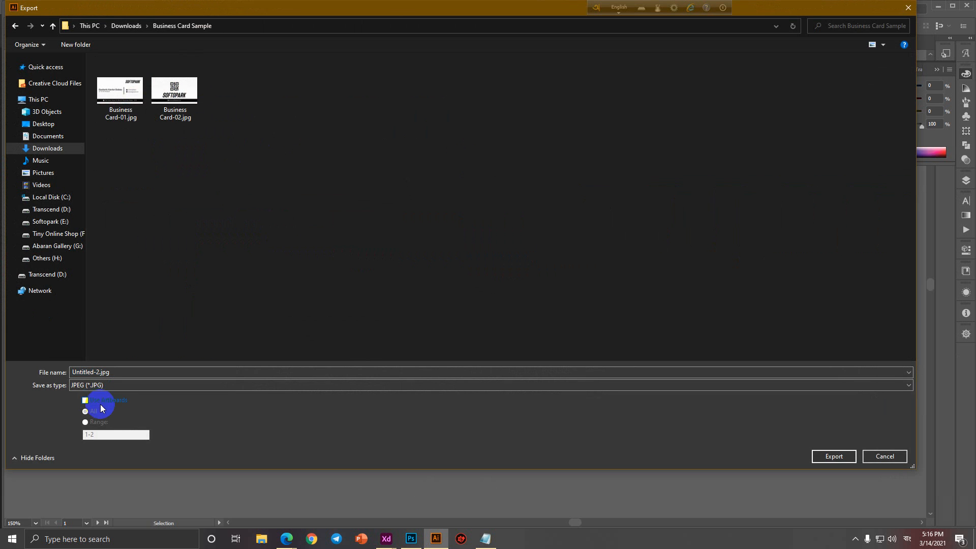
pyautogui.click(100, 402)
pyautogui.click(834, 457)
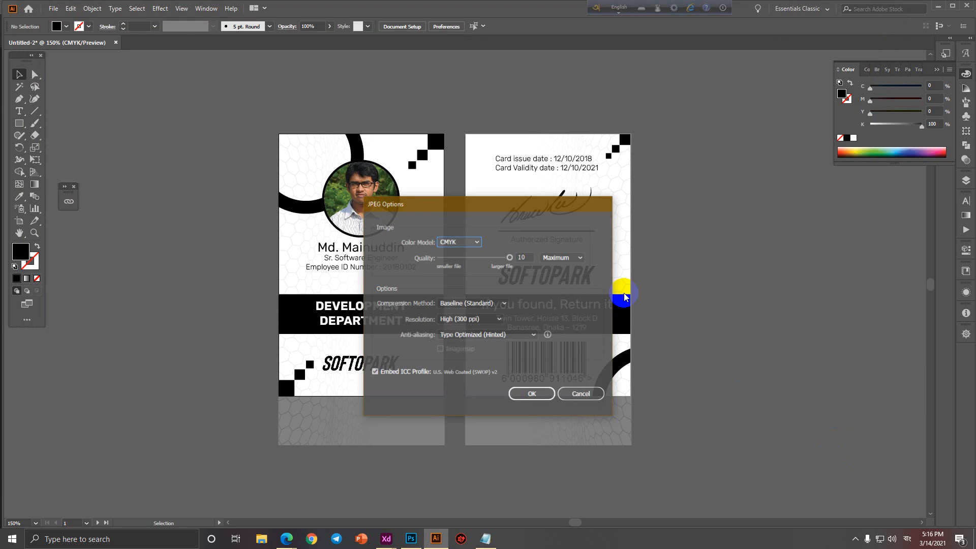
pyautogui.click(529, 394)
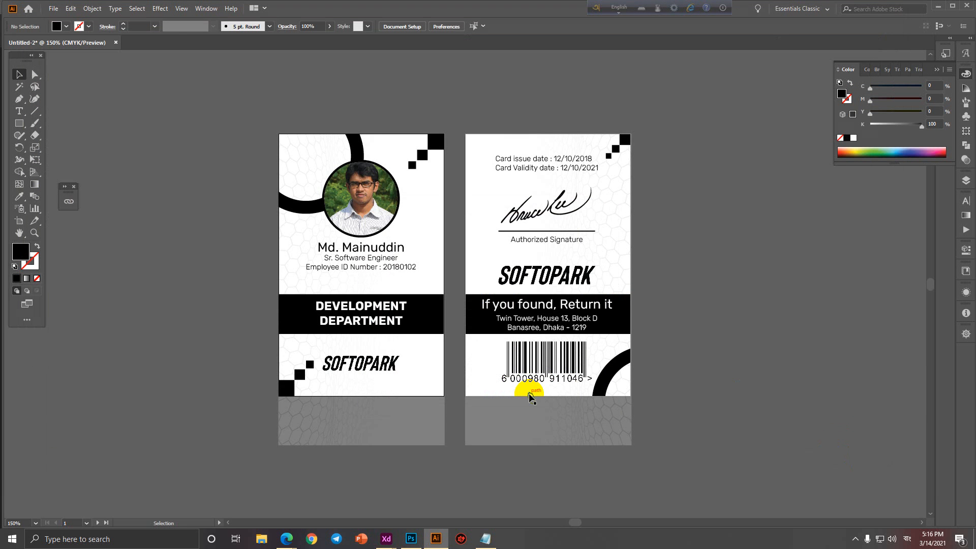
# In File Explorer, go to Transcend (D:) > Course Collection > Mock Up Collection.
pyautogui.click(261, 539)
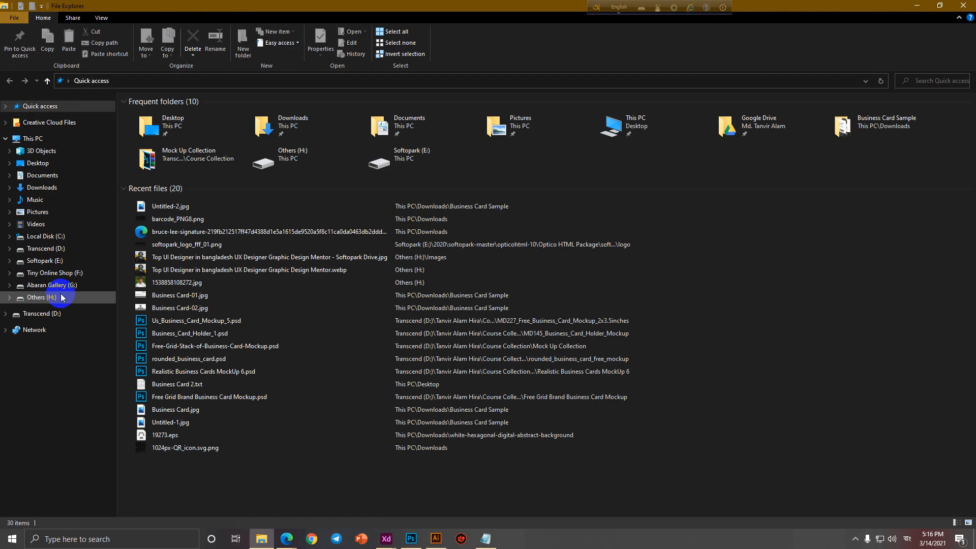
pyautogui.click(43, 321)
pyautogui.doubleClick(230, 321)
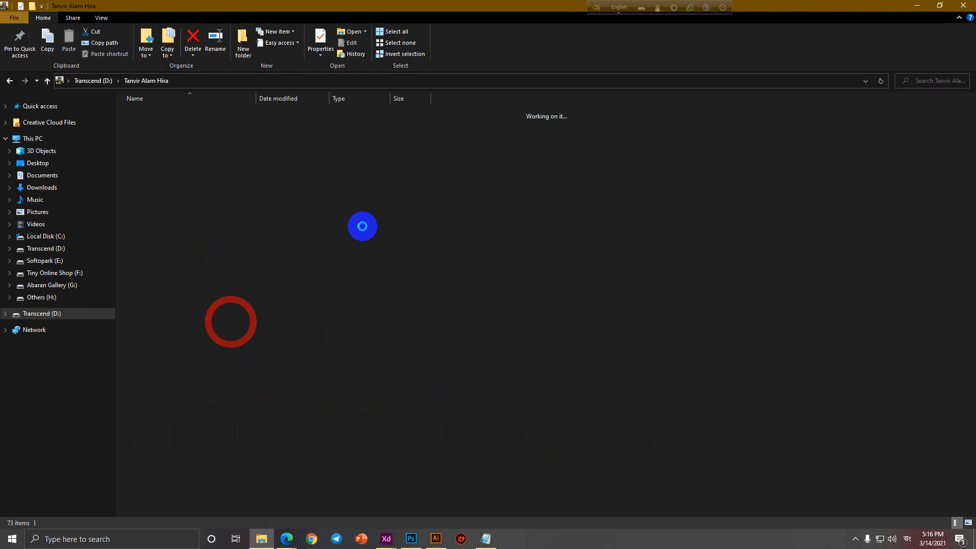
pyautogui.doubleClick(160, 124)
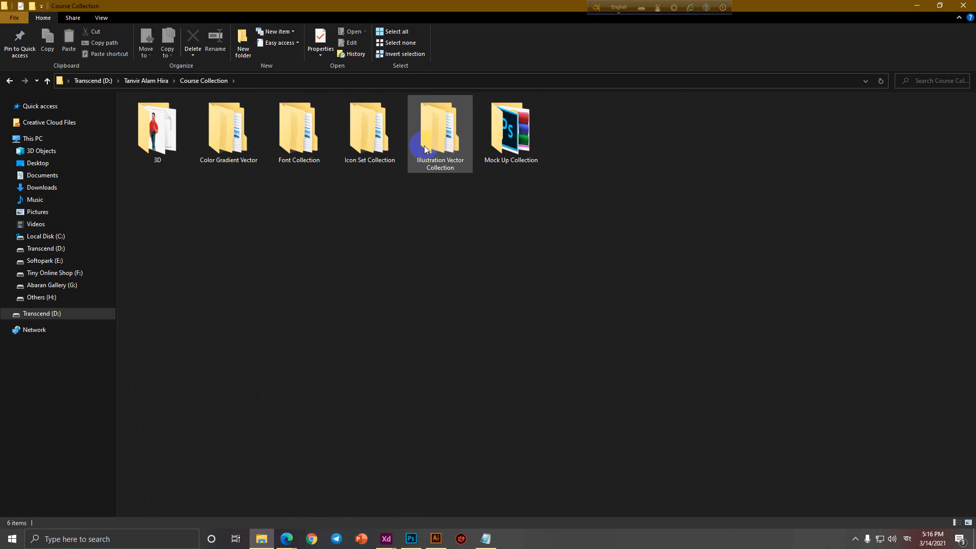
pyautogui.click(511, 132)
pyautogui.press('Return')
# Search for 'id card mock' and open id-card-holder-mockup-free.psd.
pyautogui.write('id card mc')
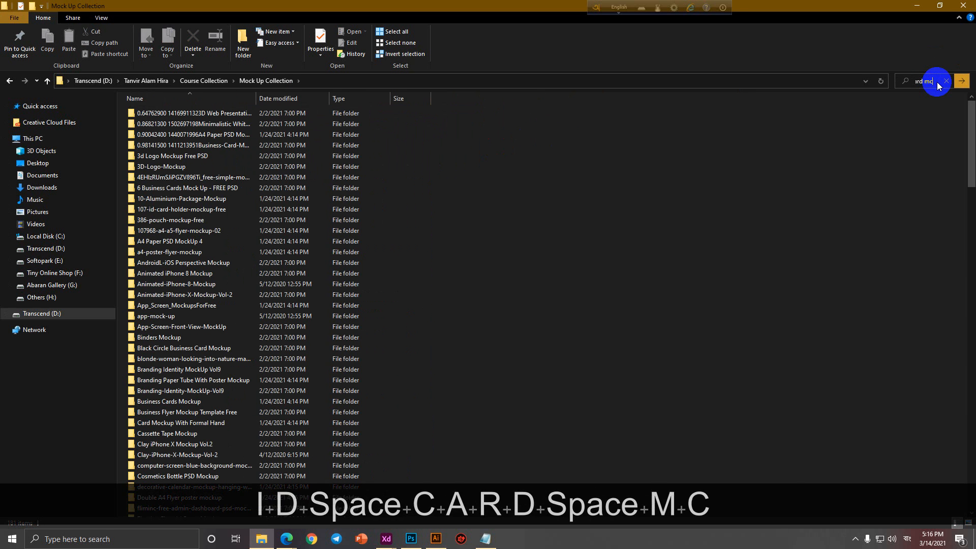
pyautogui.press('BackSpace')
pyautogui.write('ock')
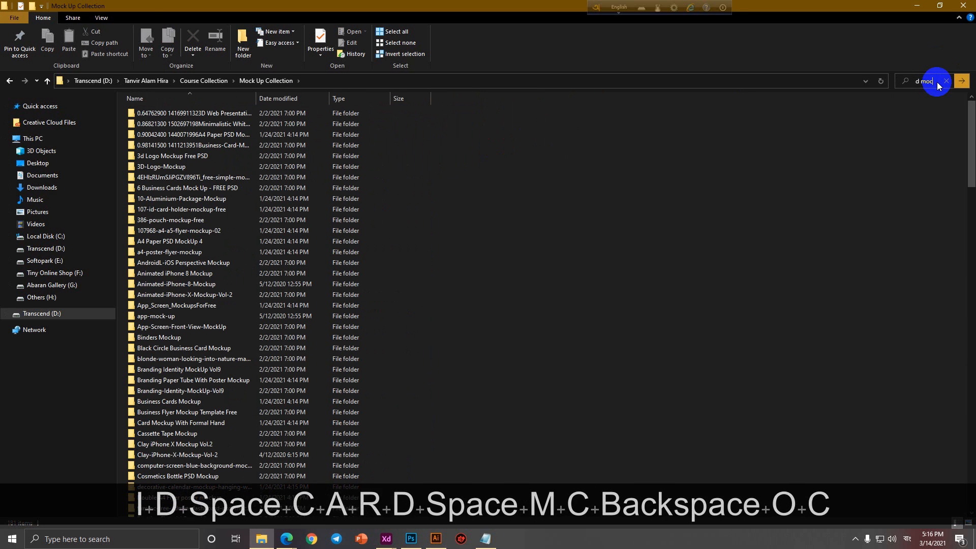
pyautogui.press('Return')
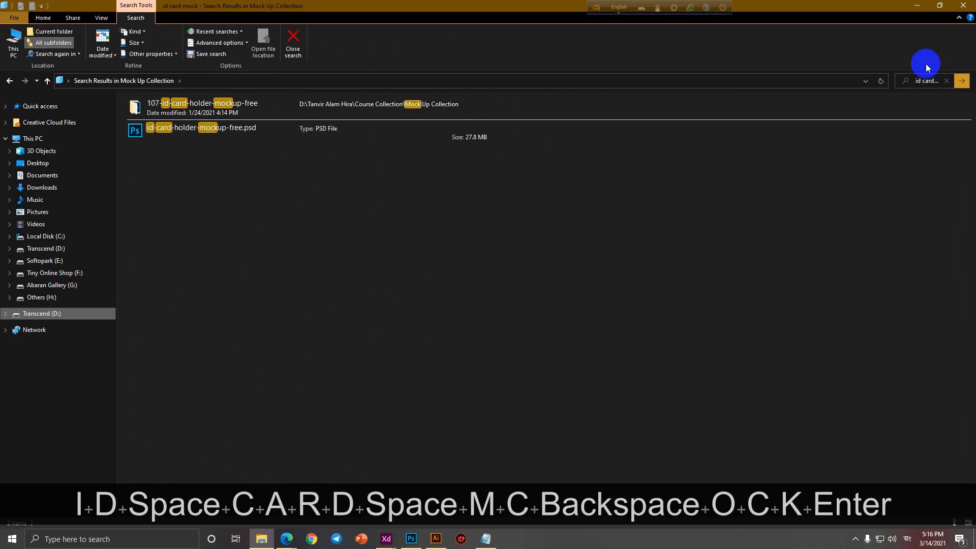
pyautogui.doubleClick(138, 129)
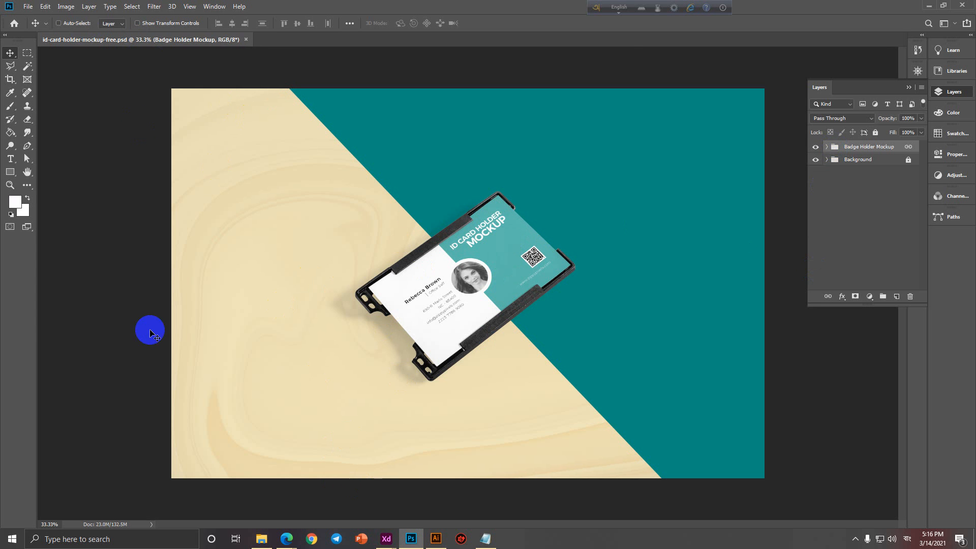
# Browse the 107-id-card-holder-mockup-free folder, search 'id card' again, then close File Explorer.
pyautogui.click(261, 539)
pyautogui.click(150, 115)
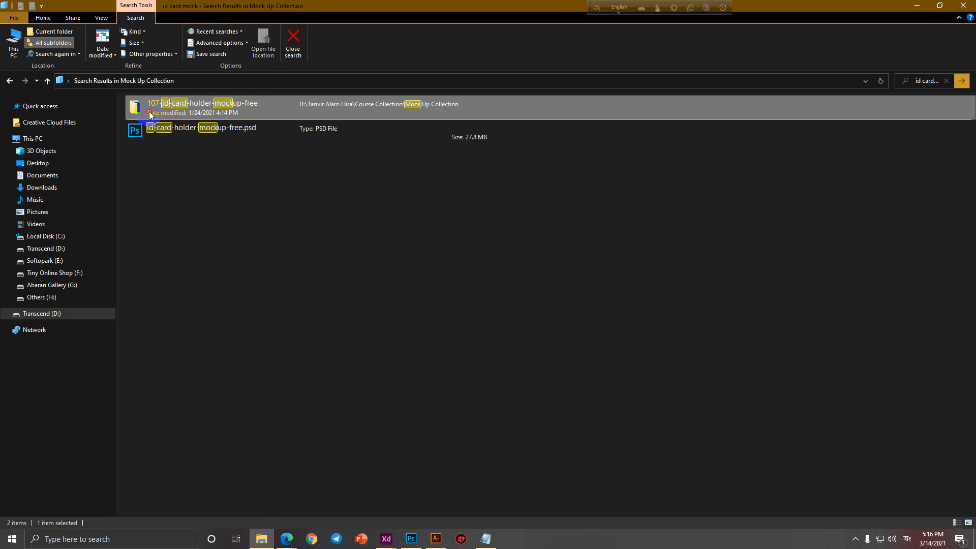
pyautogui.doubleClick(150, 115)
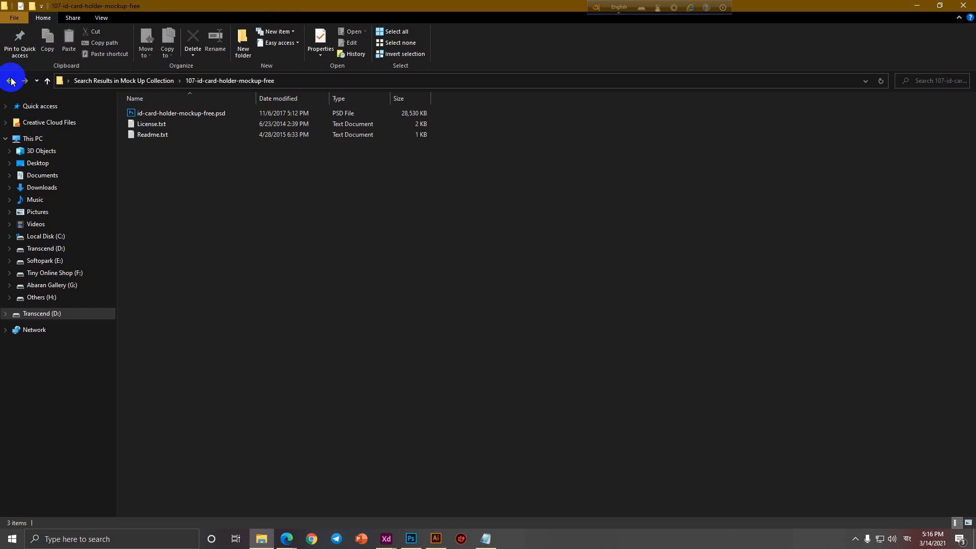
pyautogui.click(11, 81)
pyautogui.doubleClick(152, 106)
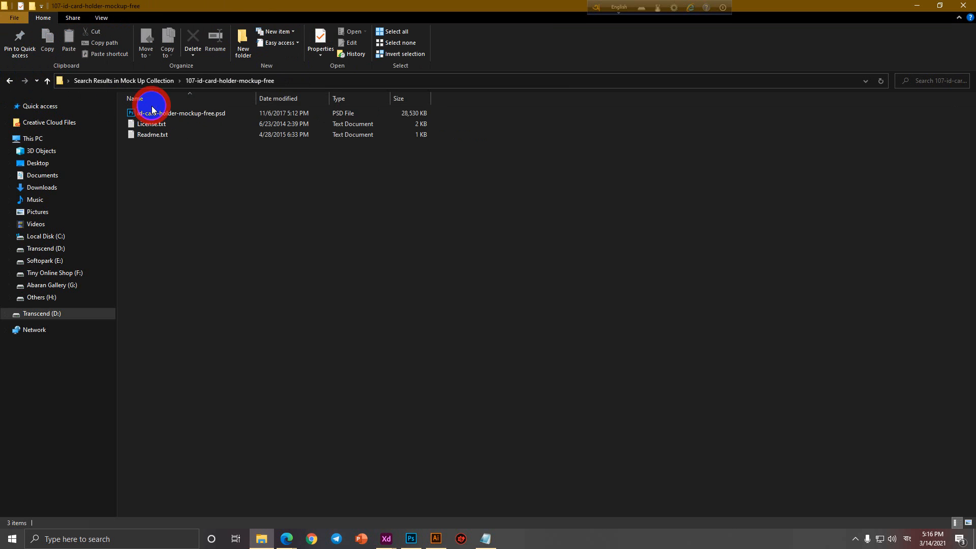
pyautogui.click(10, 80)
pyautogui.click(9, 80)
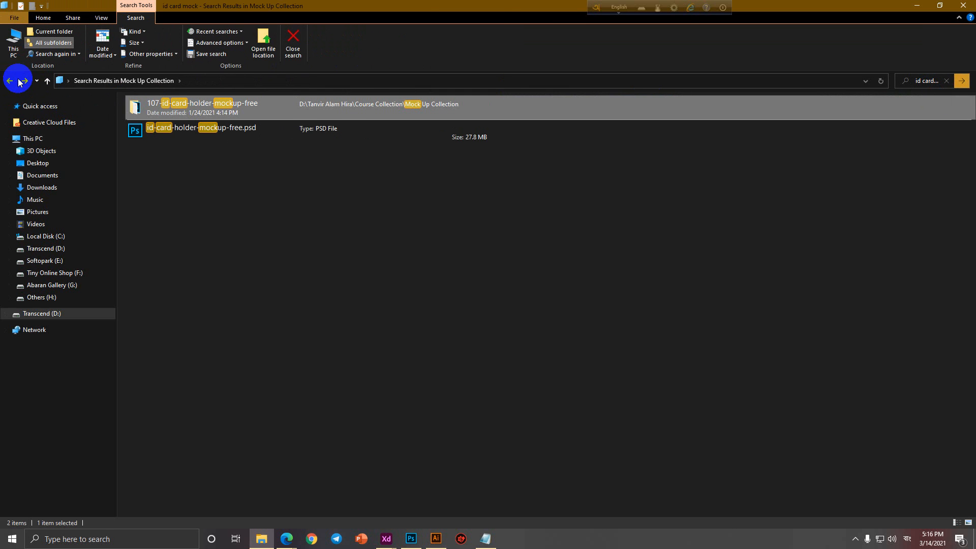
pyautogui.click(926, 82)
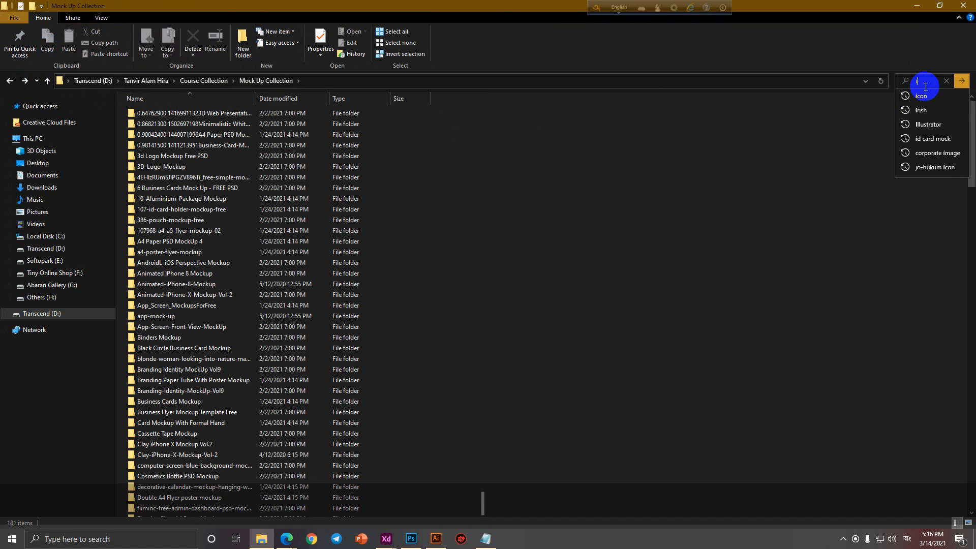
pyautogui.write('id card')
pyautogui.press('Return')
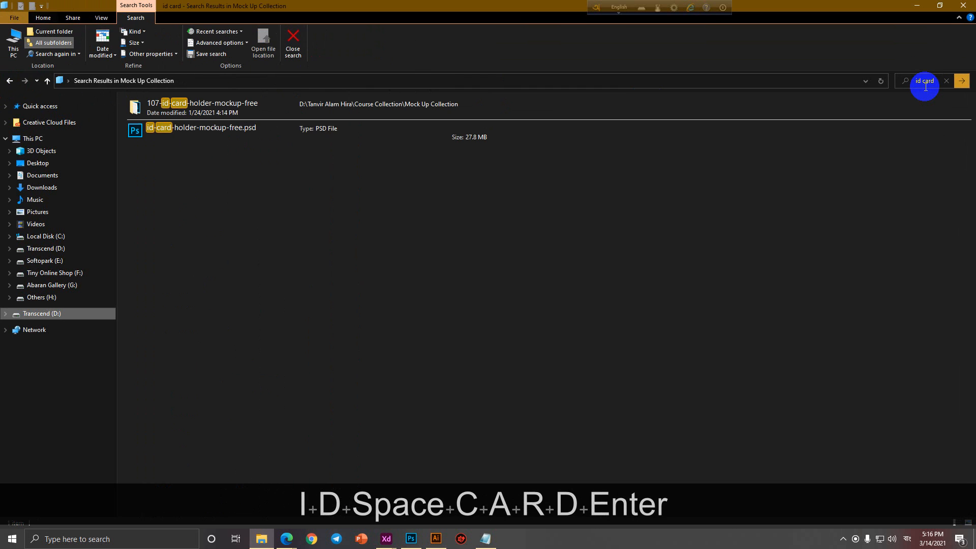
pyautogui.click(964, 5)
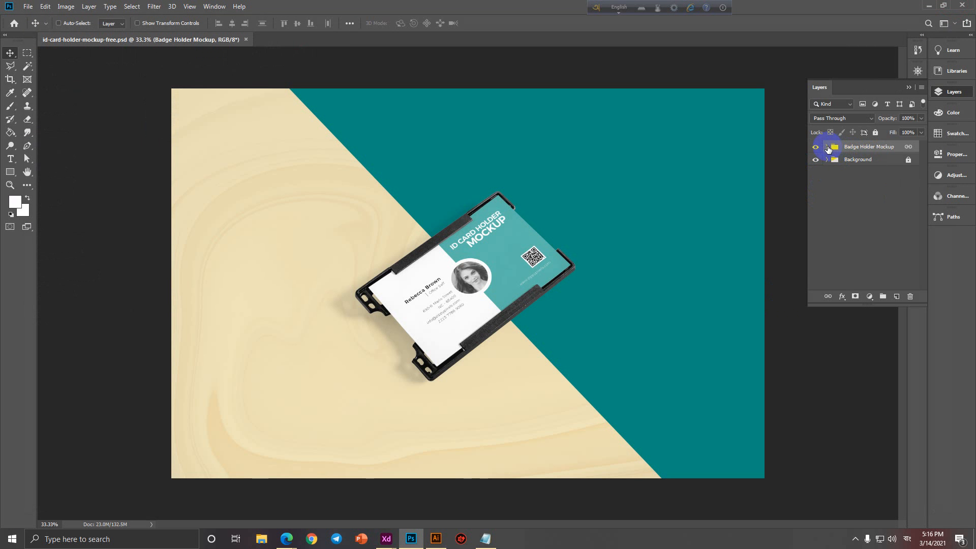
# Open the card smart object and place embedded Untitled-2-01.jpg.
pyautogui.click(827, 148)
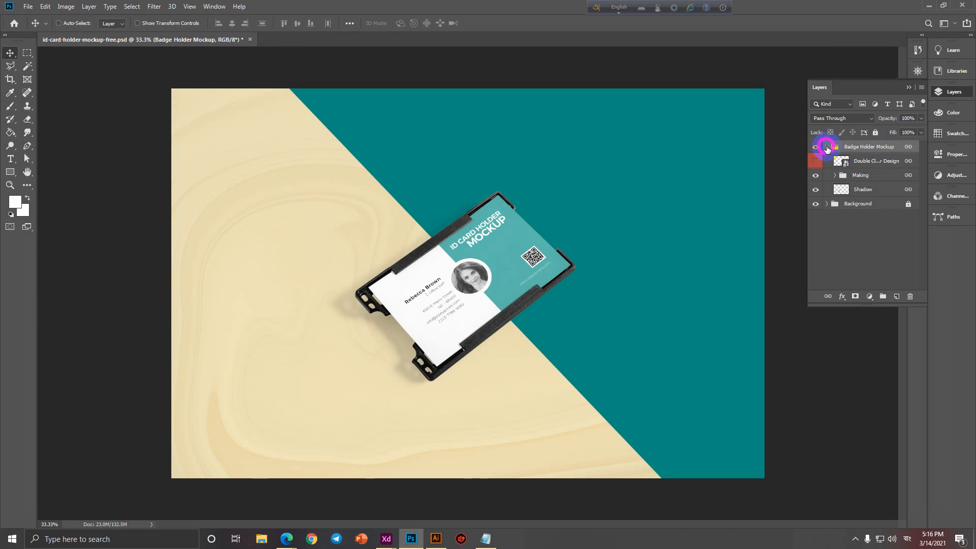
pyautogui.doubleClick(846, 166)
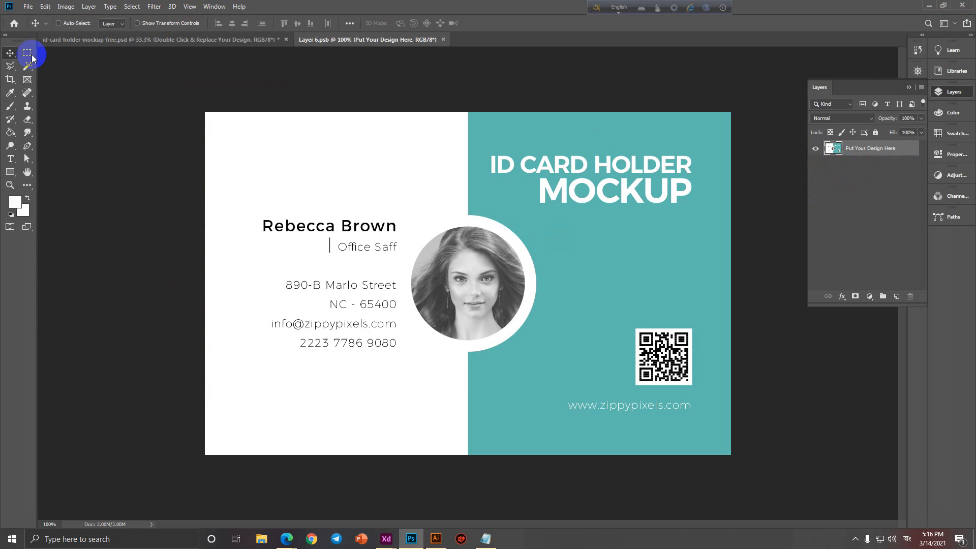
pyautogui.click(28, 6)
pyautogui.click(61, 199)
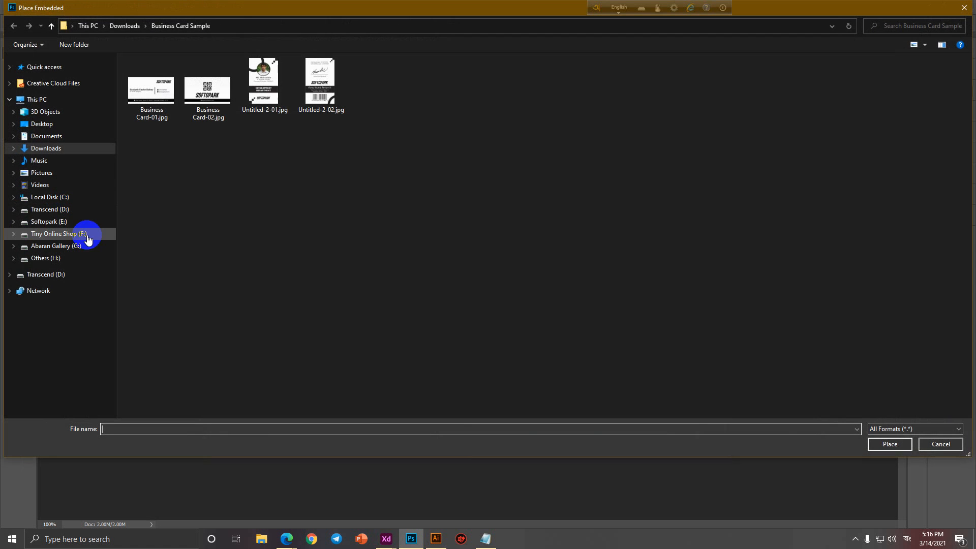
pyautogui.doubleClick(280, 77)
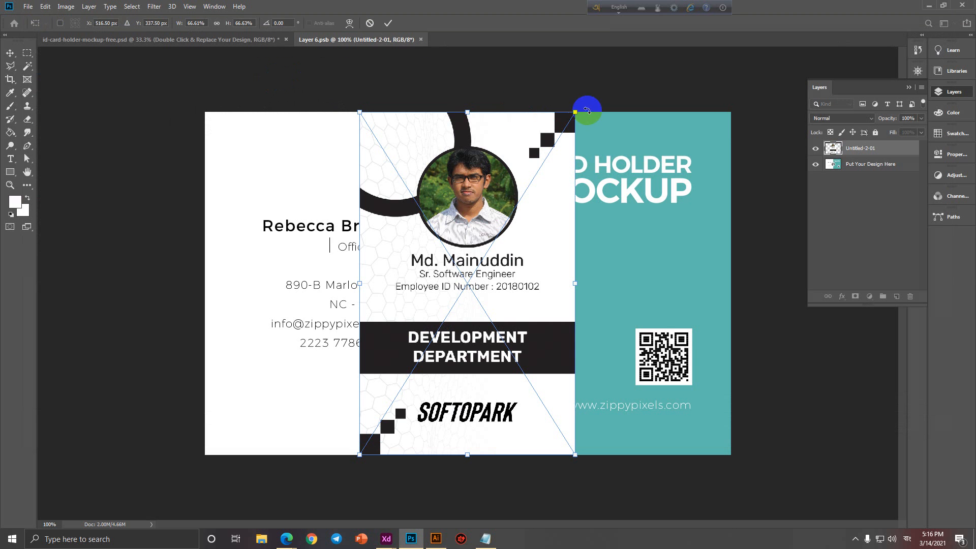
# Rotate the card 90°, scale it to fill the canvas, then save and close the contents.
pyautogui.moveTo(584, 108); pyautogui.dragTo(684, 400)
pyautogui.moveTo(496, 340); pyautogui.dragTo(405, 276)
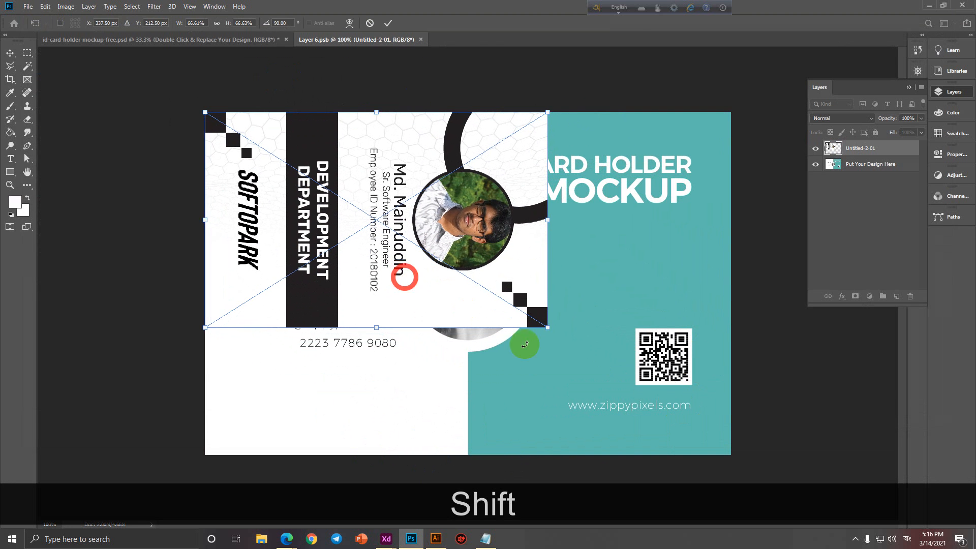
pyautogui.moveTo(549, 331); pyautogui.dragTo(731, 455)
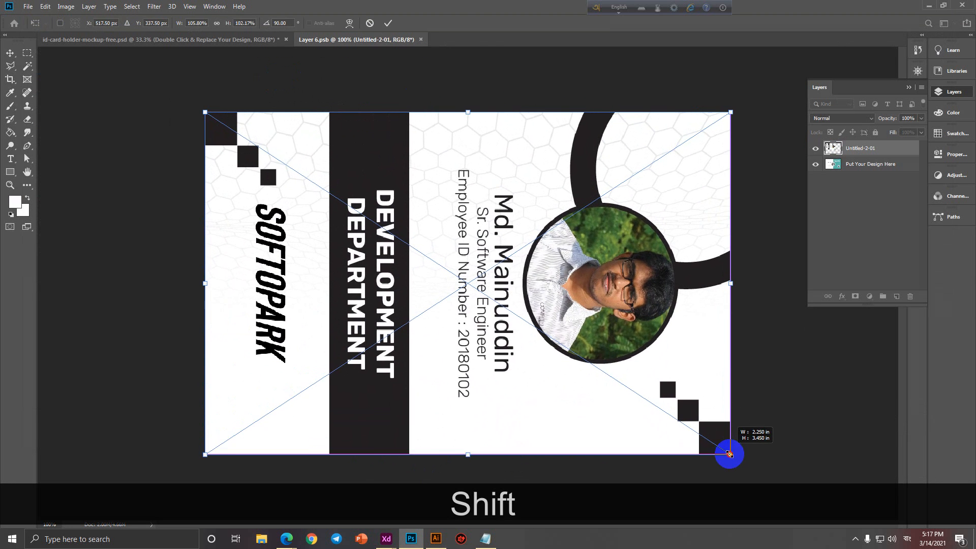
pyautogui.click(389, 23)
pyautogui.hotkey('ctrl', 's')
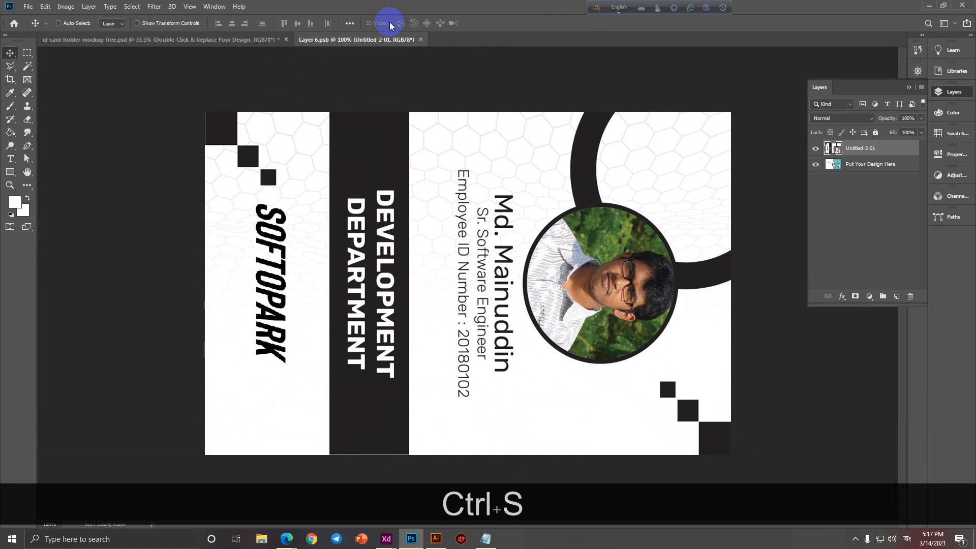
pyautogui.click(421, 39)
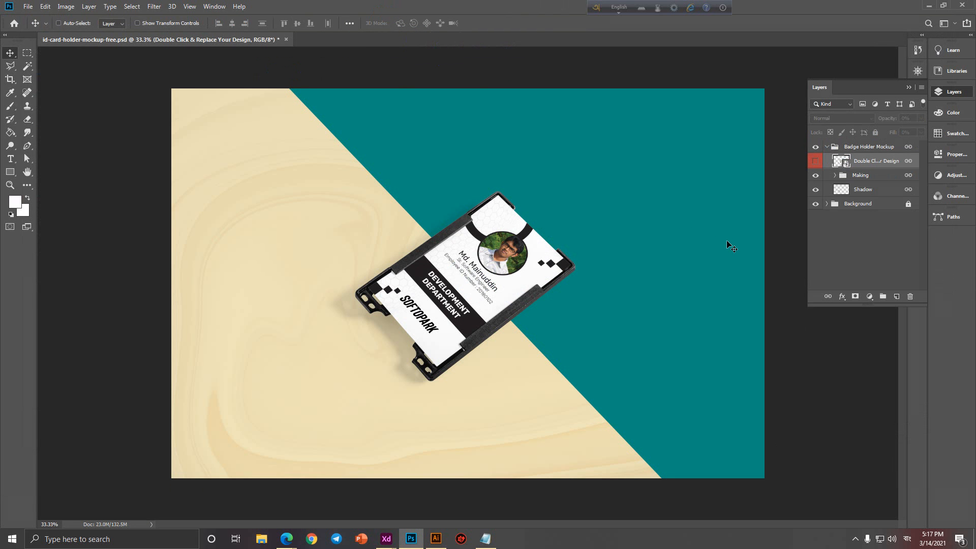
# Try to edit and unlock the locked Background layer in the Background group.
pyautogui.click(826, 204)
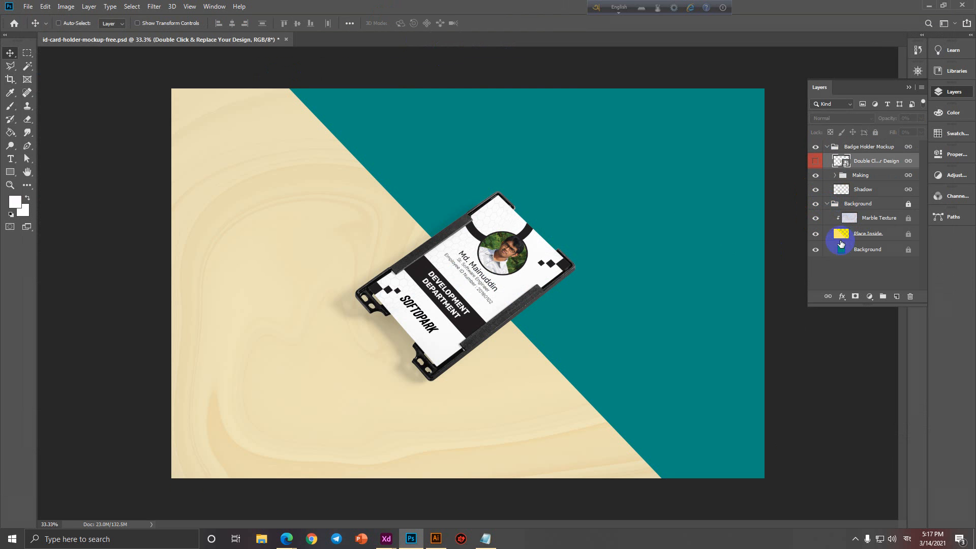
pyautogui.doubleClick(842, 252)
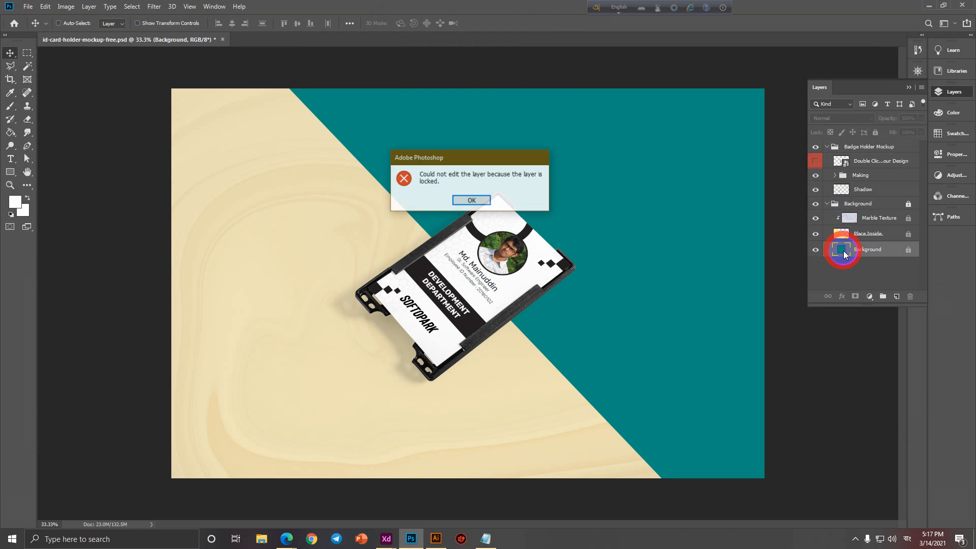
pyautogui.click(482, 198)
pyautogui.click(893, 253)
pyautogui.click(910, 250)
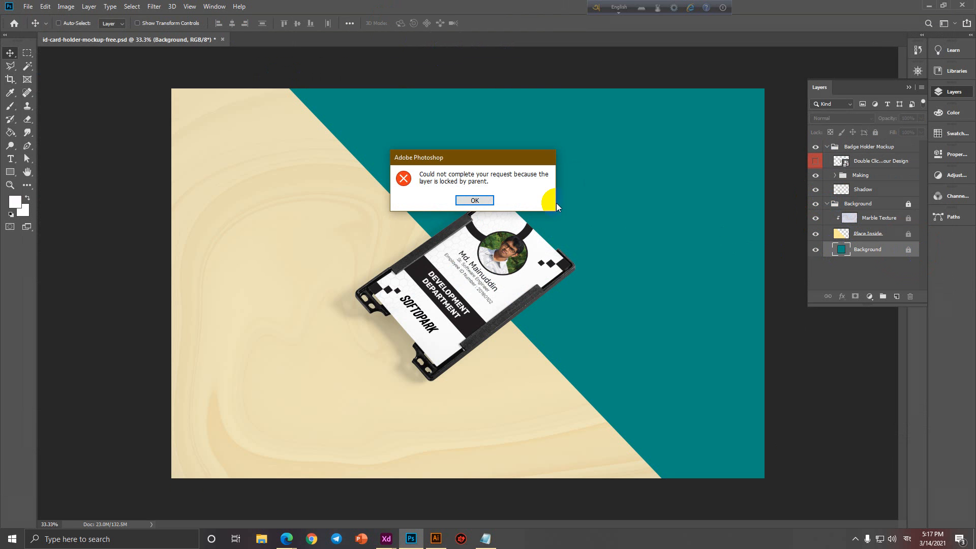
pyautogui.click(484, 205)
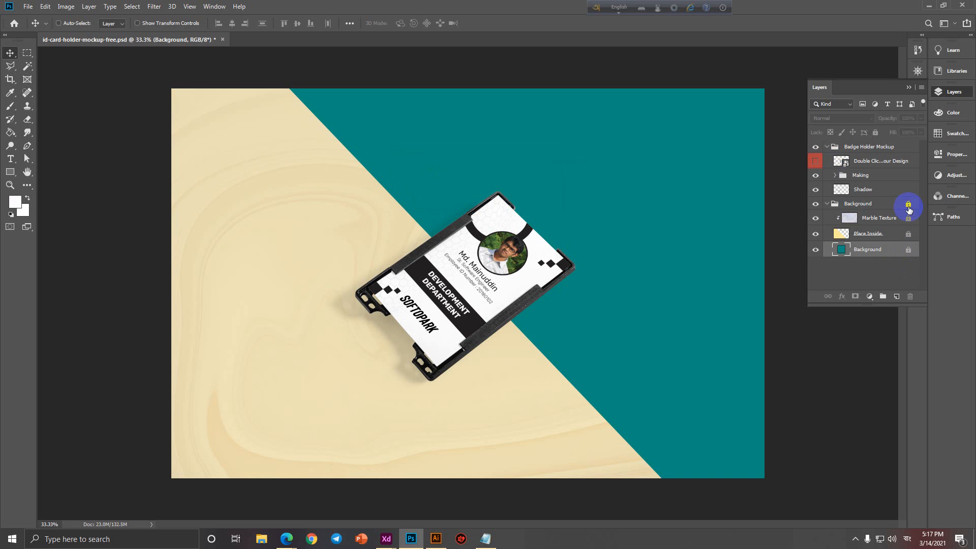
# Recolour the Background fill from teal to light grey and inspect the Place Inside layer style.
pyautogui.doubleClick(844, 258)
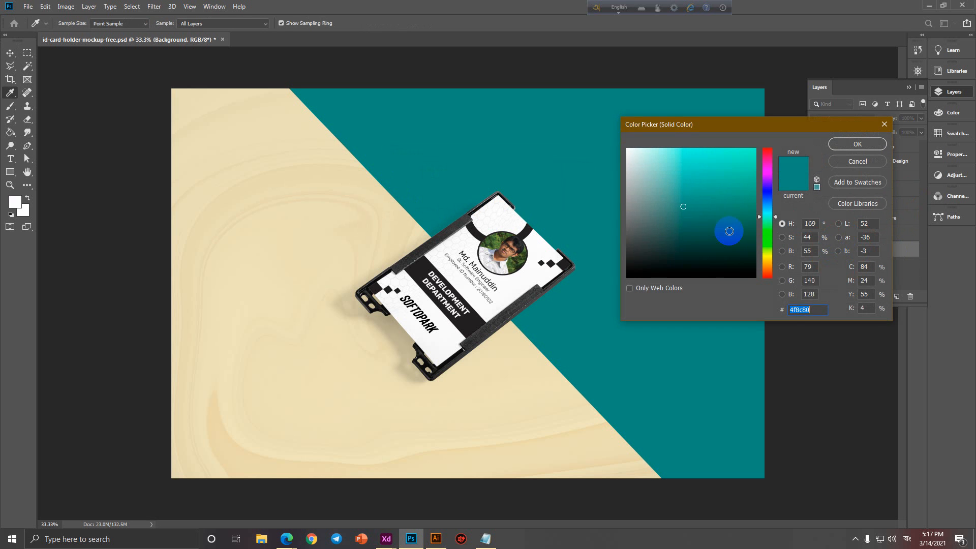
pyautogui.moveTo(730, 229); pyautogui.dragTo(538, 156)
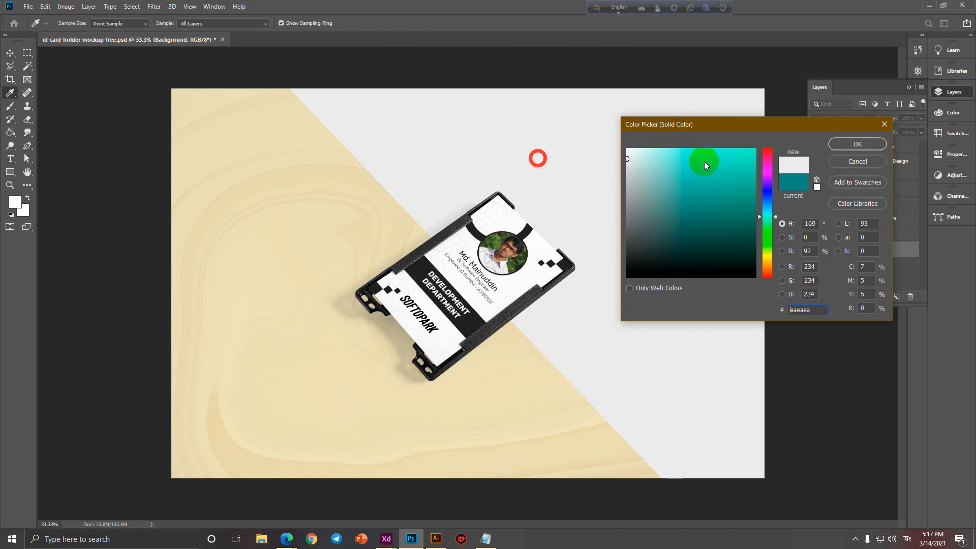
pyautogui.click(858, 144)
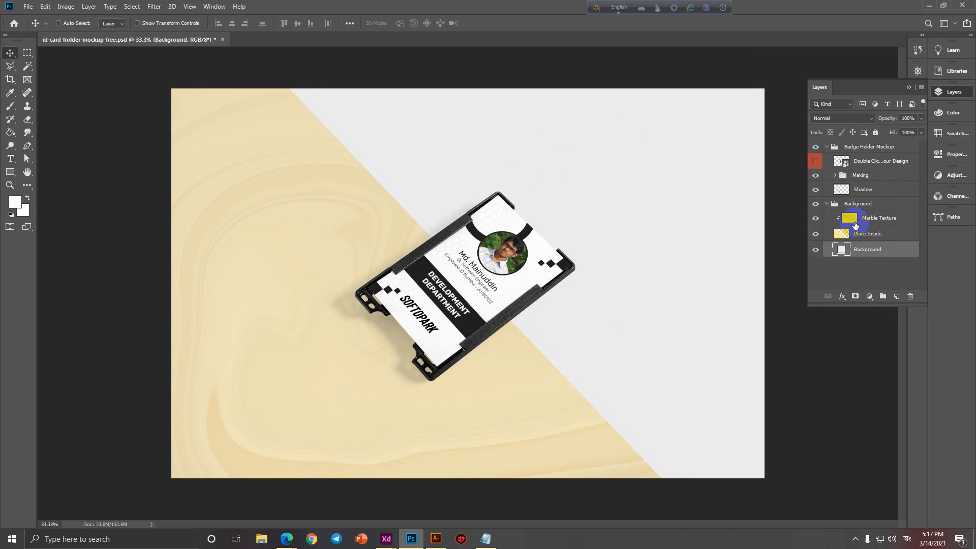
pyautogui.doubleClick(839, 235)
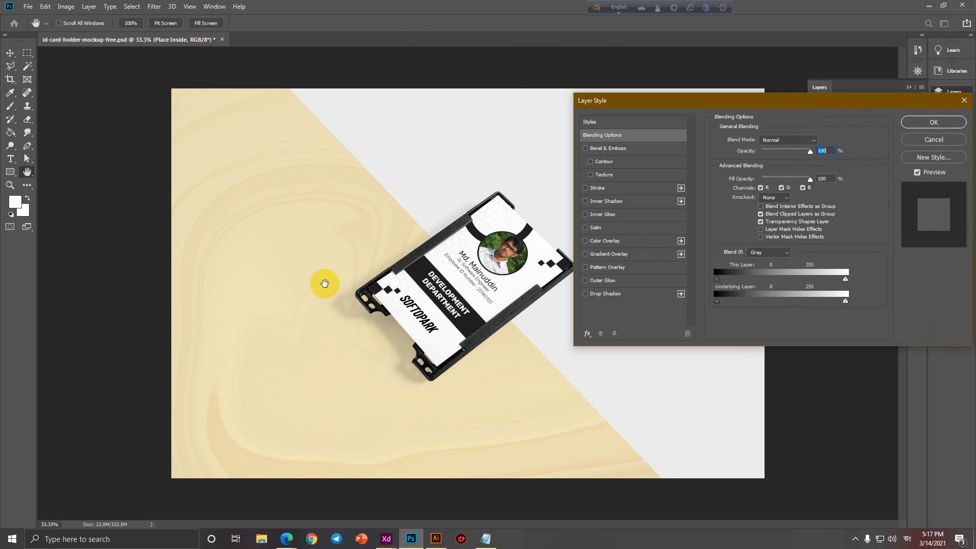
pyautogui.click(837, 178)
pyautogui.click(934, 122)
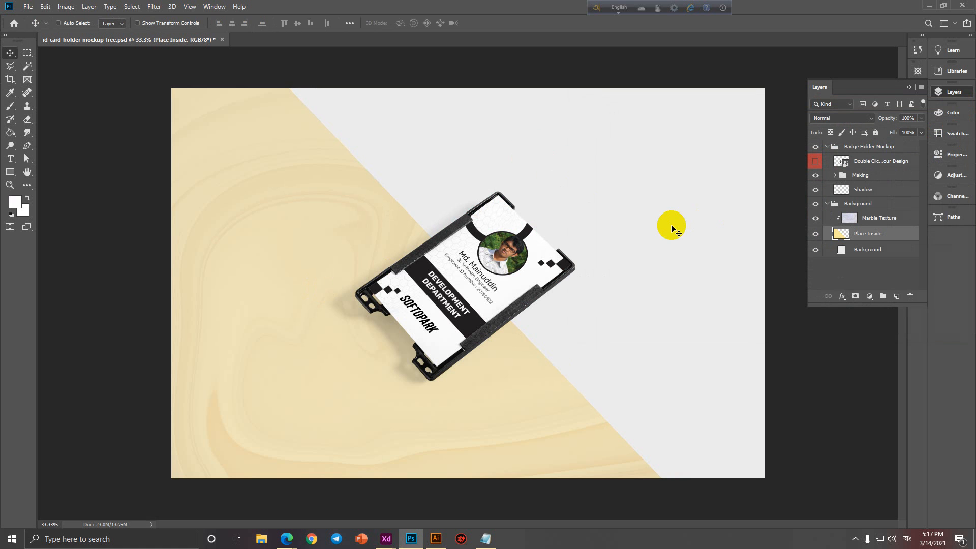
# Undo the fill back to teal and close the mockup without saving.
pyautogui.hotkey('ctrl', 'a')
pyautogui.hotkey('ctrl', 'z')
pyautogui.hotkey('ctrl', 'z')
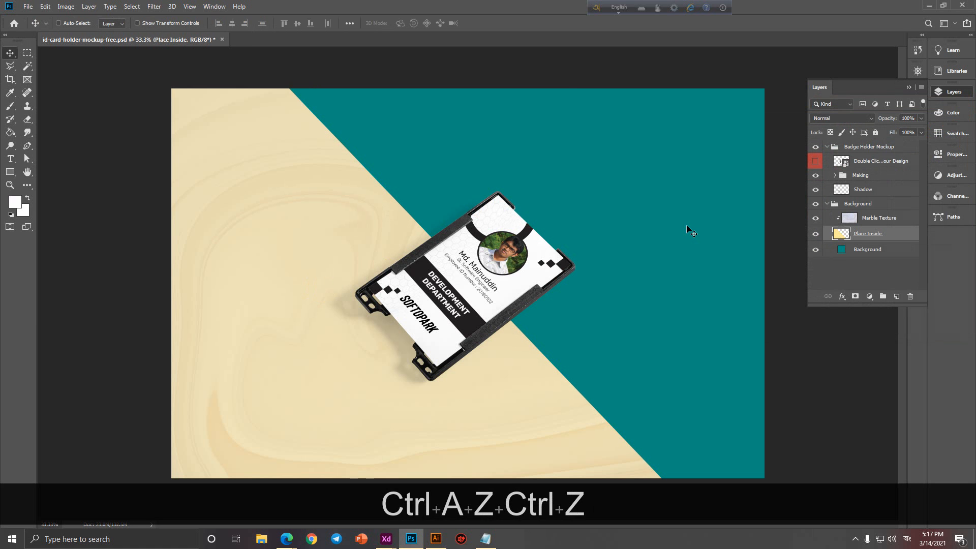
pyautogui.click(221, 46)
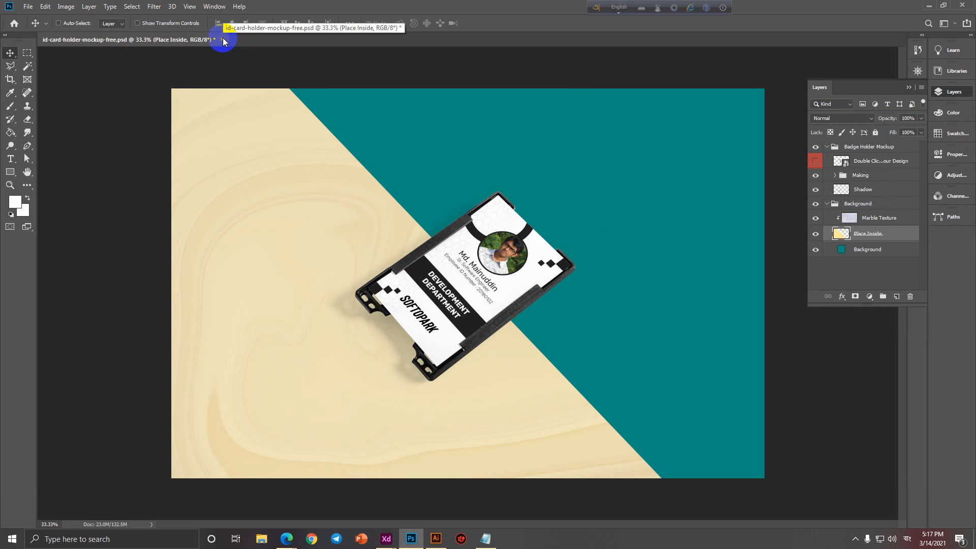
pyautogui.click(224, 41)
pyautogui.click(509, 198)
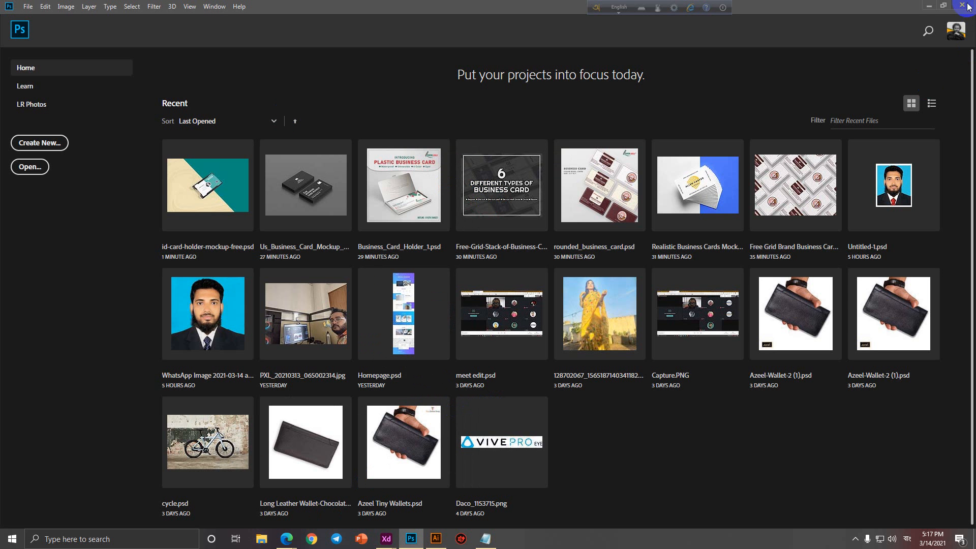
# In Edge, search Google for 'id card mockup' and show the image results.
pyautogui.moveTo(286, 539)
pyautogui.click(246, 503)
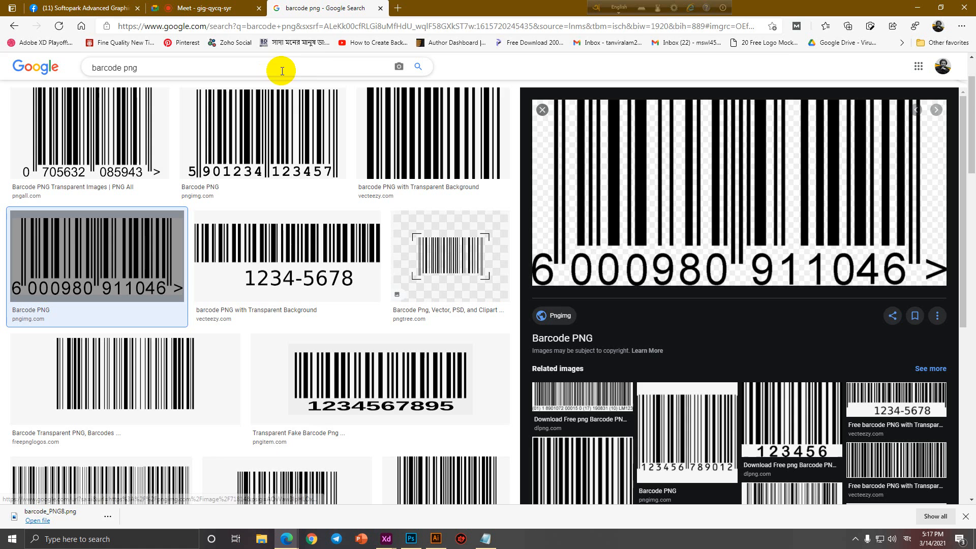
pyautogui.click(390, 26)
pyautogui.write('id card mock')
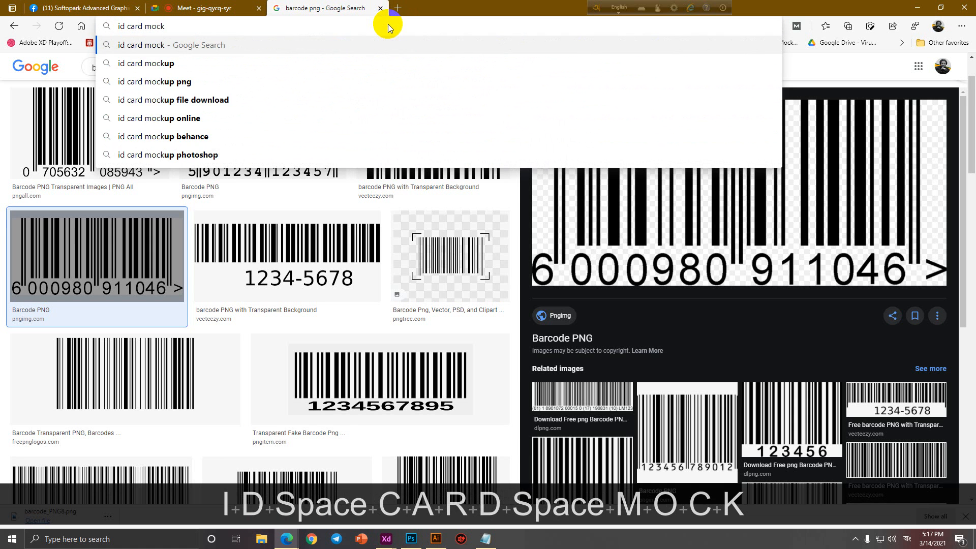
pyautogui.press('Down')
pyautogui.press('Return')
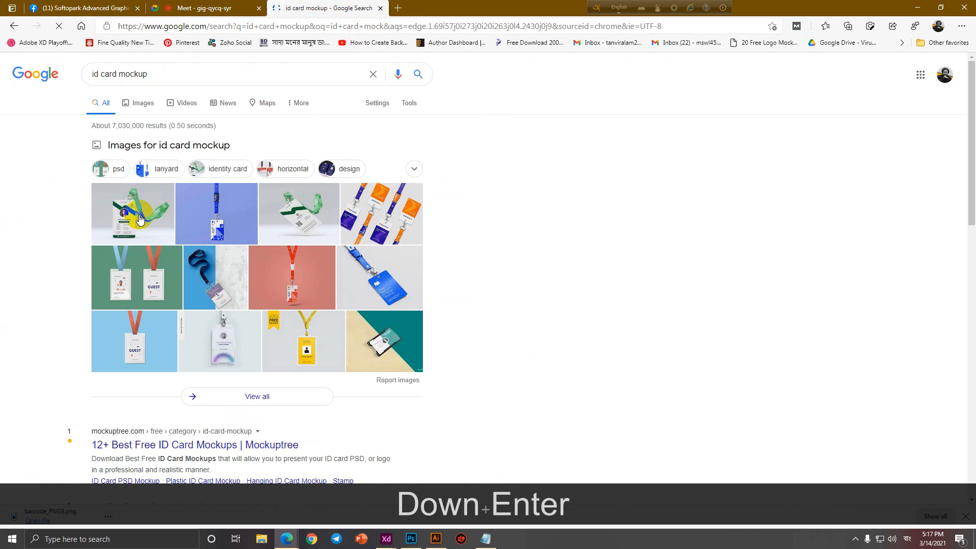
pyautogui.click(141, 219)
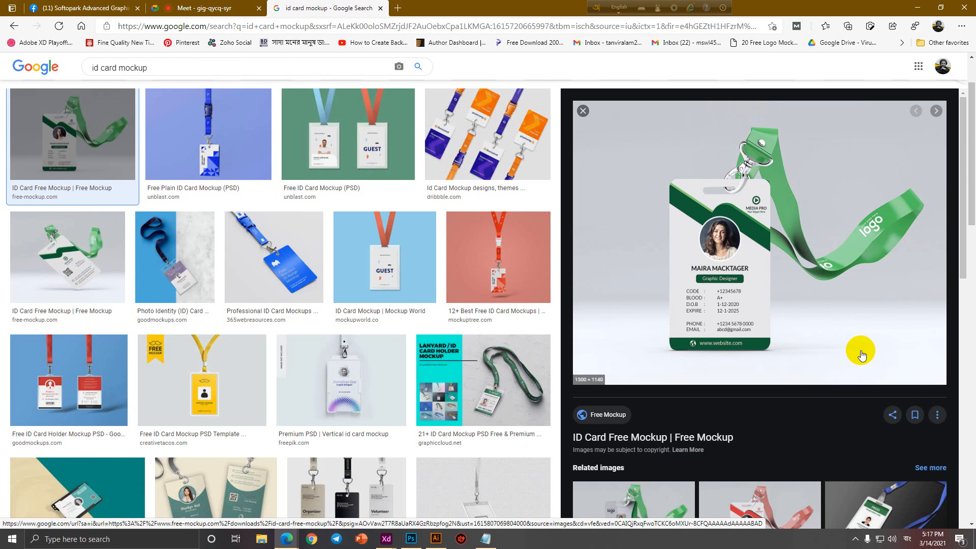
# Open the ID Card Free Mockup source page in a new tab, then check the ID card notes.
pyautogui.click(704, 437)
pyautogui.click(326, 8)
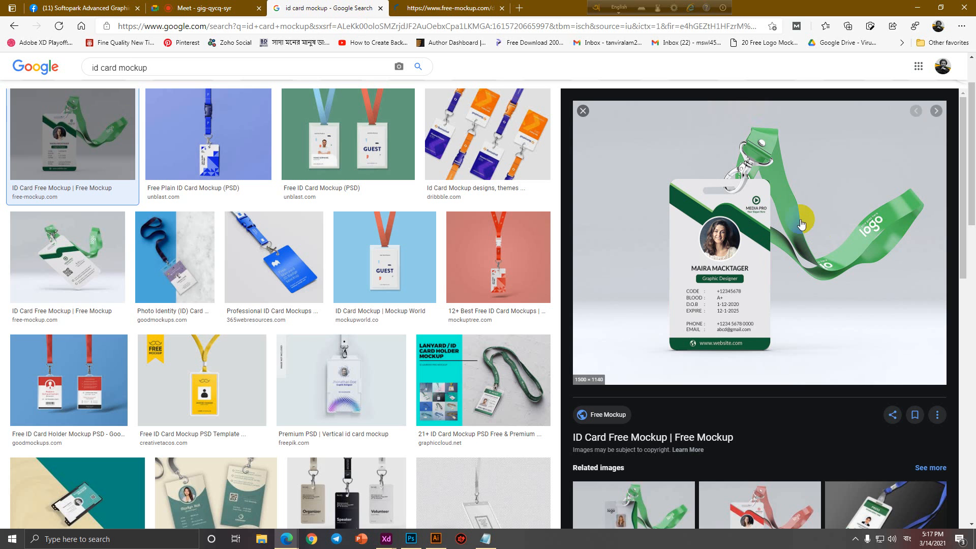
pyautogui.moveTo(488, 546)
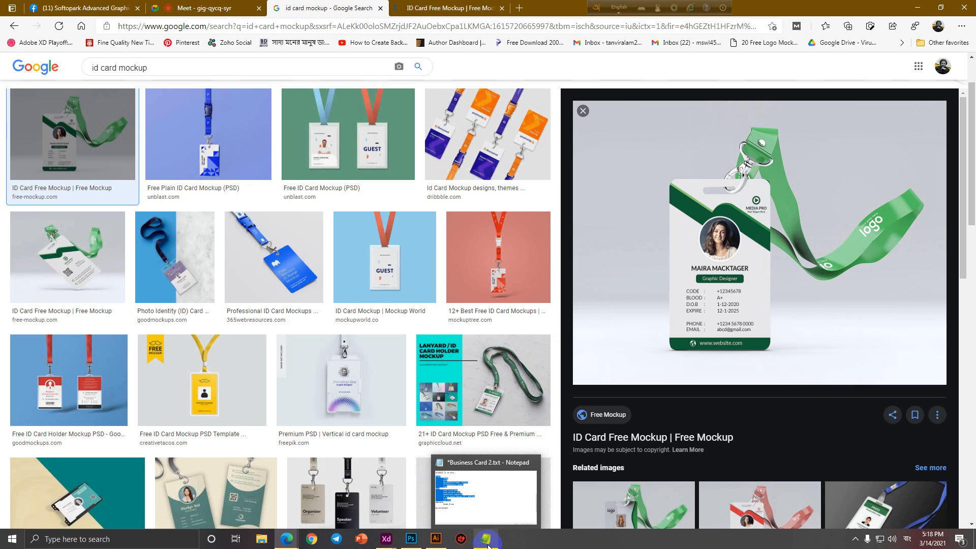
pyautogui.click(489, 546)
pyautogui.click(140, 387)
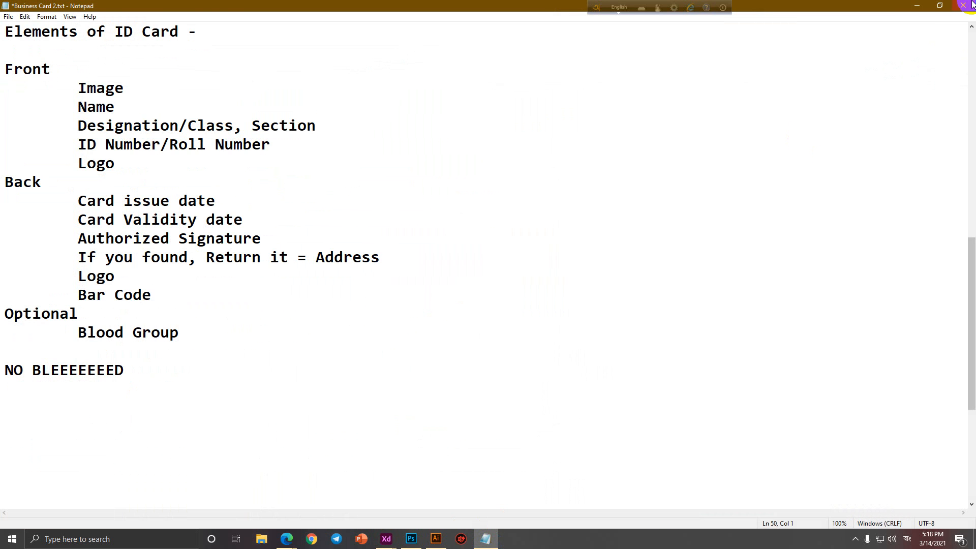
pyautogui.click(917, 5)
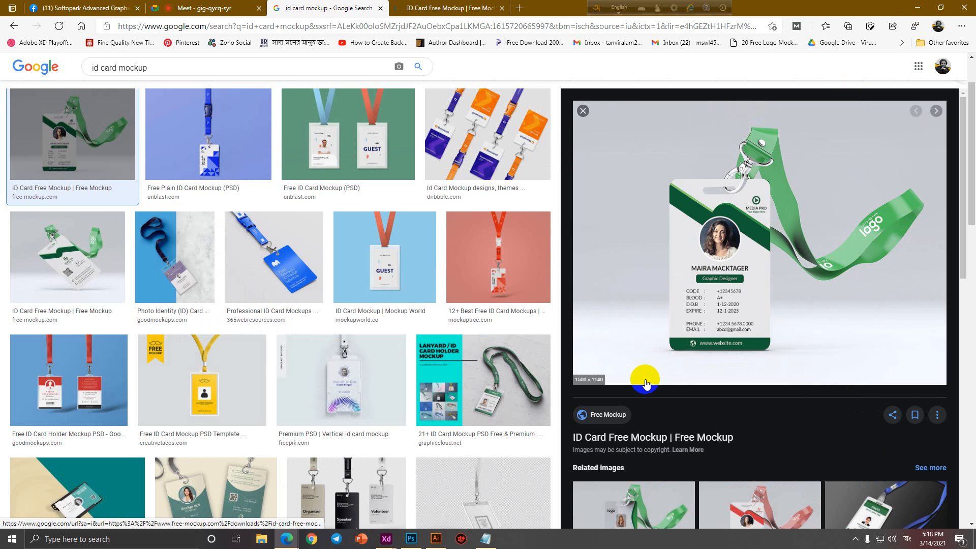
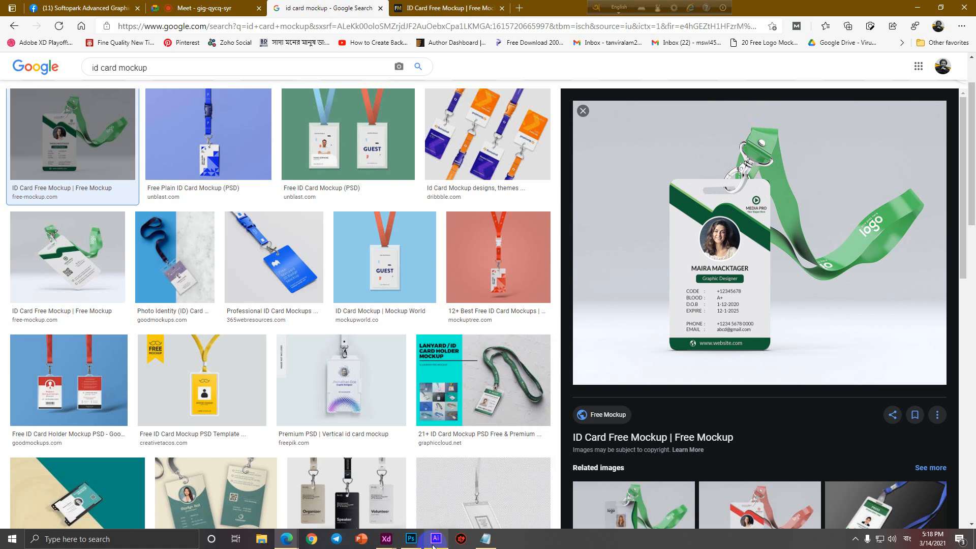
# In the Illustrator ID card design, select the front-card photo and then deselect it.
pyautogui.click(435, 539)
pyautogui.click(359, 192)
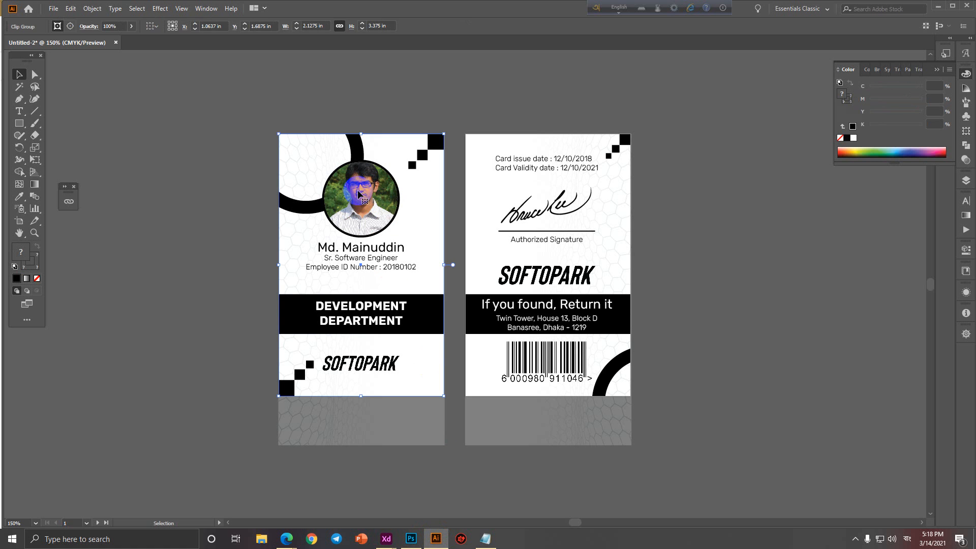
pyautogui.click(798, 353)
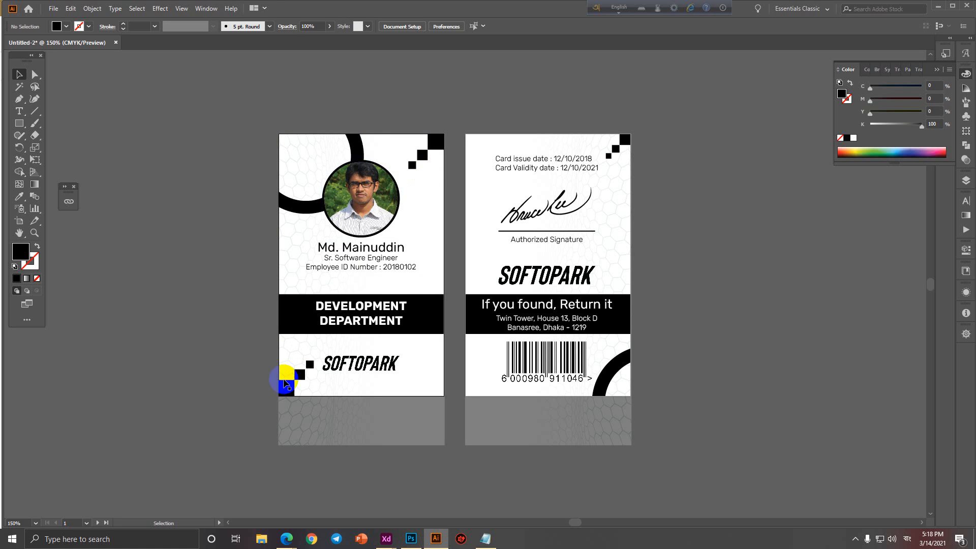
# Reopen the id card mockup results and try the free-mockup.com ID Card Free Mockup download.
pyautogui.moveTo(287, 538)
pyautogui.click(257, 496)
pyautogui.click(679, 439)
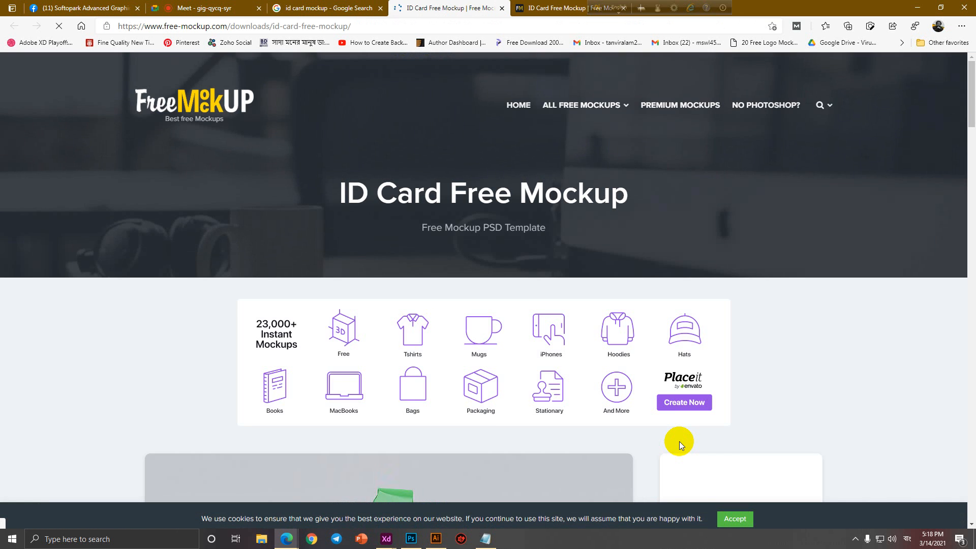
pyautogui.scroll(-10, 691, 420)
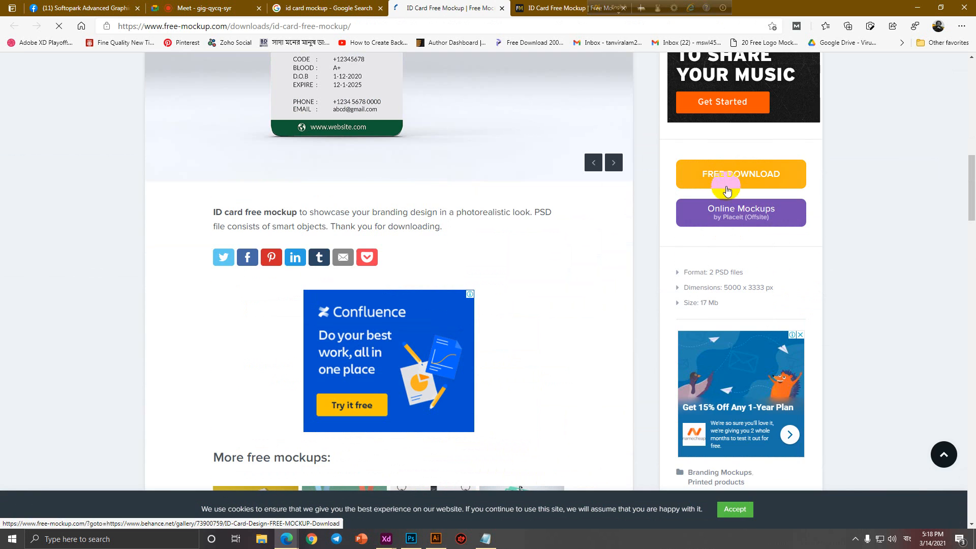
pyautogui.click(727, 176)
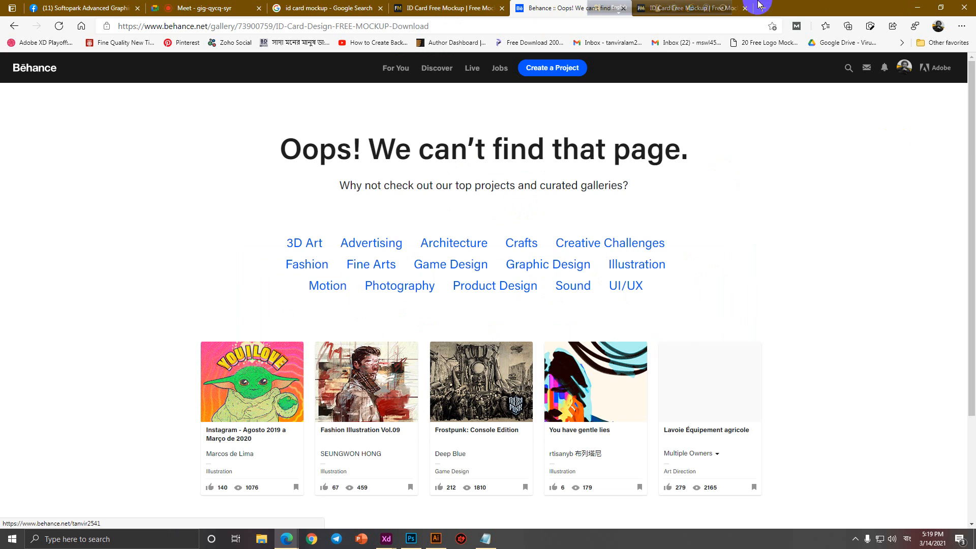
# Close the broken Behance page and the duplicate mockup tab, and dismiss the newsletter popup.
pyautogui.click(624, 8)
pyautogui.scroll(-4, 551, 307)
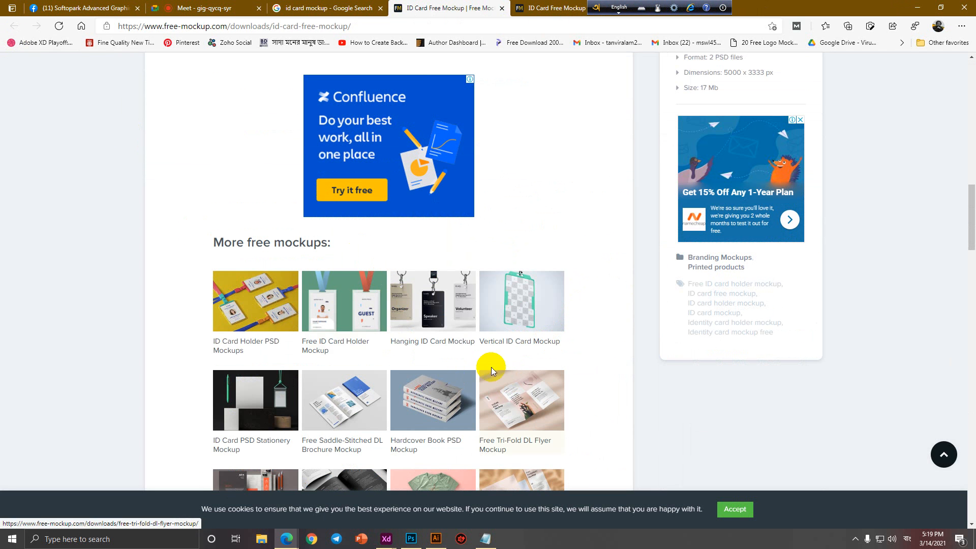
pyautogui.hotkey('ctrl', 'w')
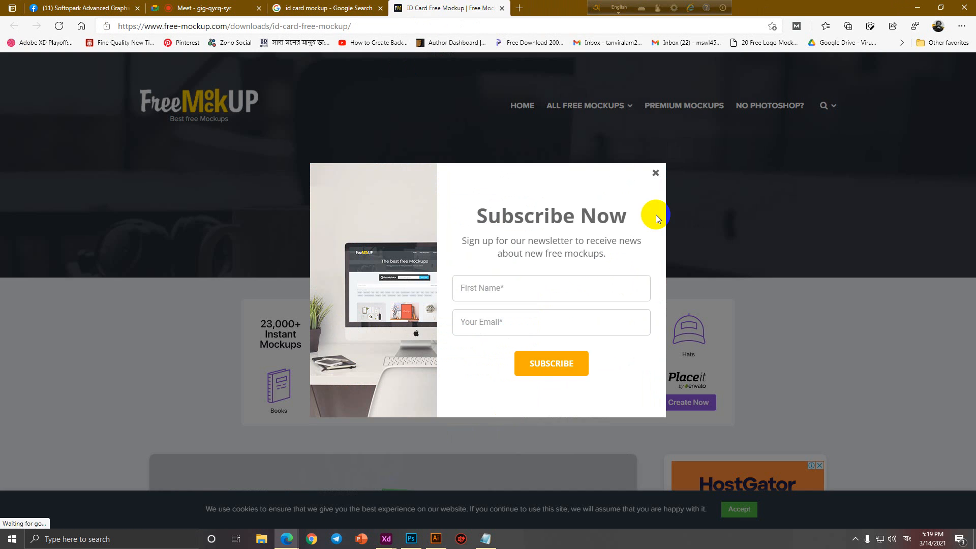
pyautogui.click(657, 176)
# Close the mockup page and refine the image search to 'id card mockup free'.
pyautogui.click(502, 9)
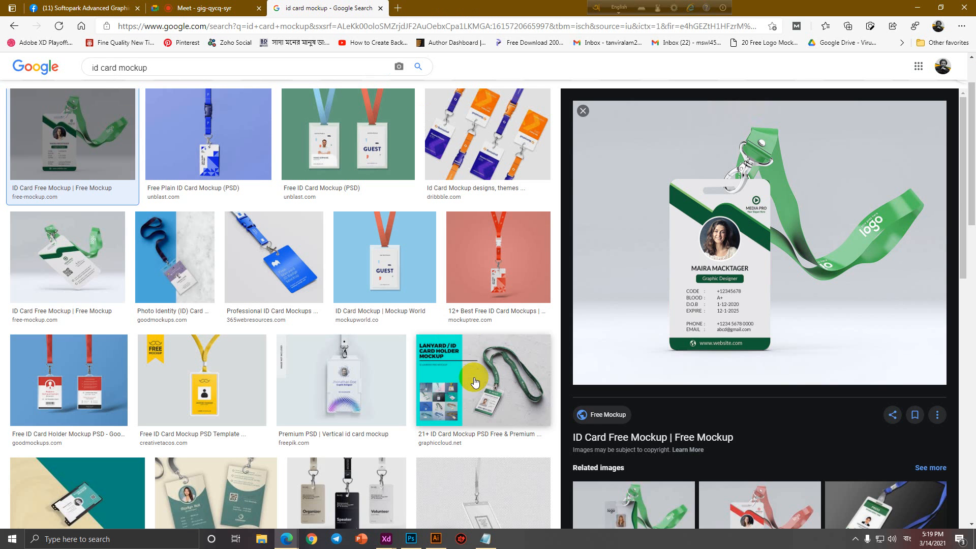
pyautogui.scroll(-4, 766, 411)
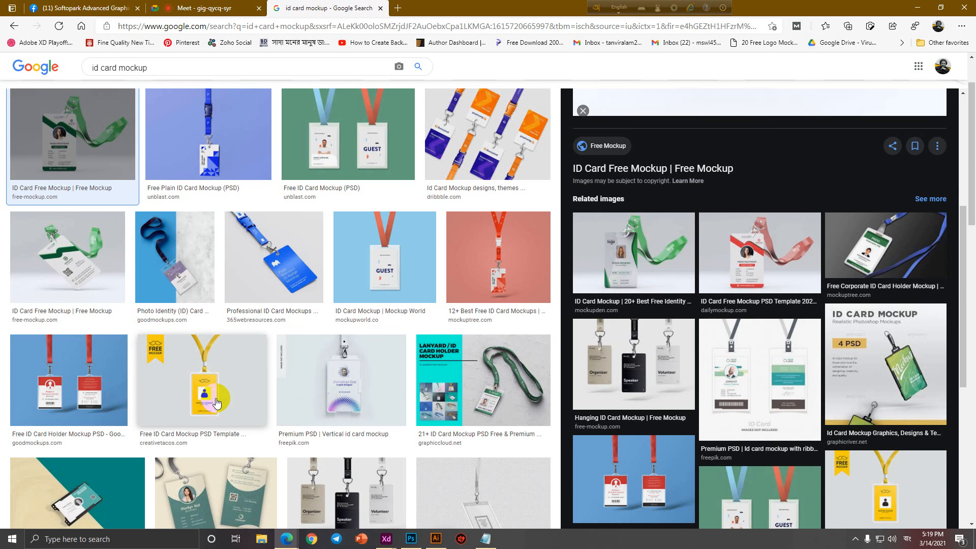
pyautogui.scroll(2, 269, 400)
pyautogui.click(176, 80)
pyautogui.write('free')
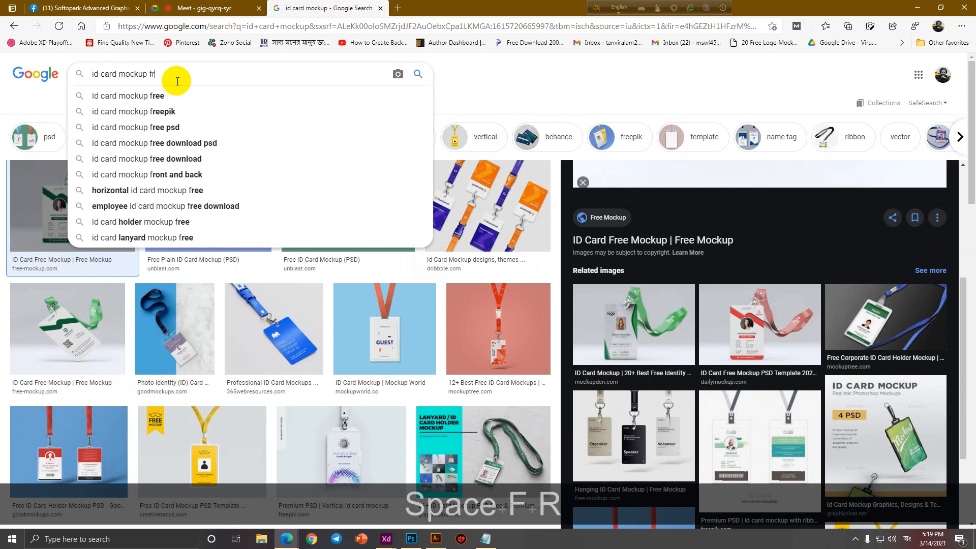
pyautogui.press('Return')
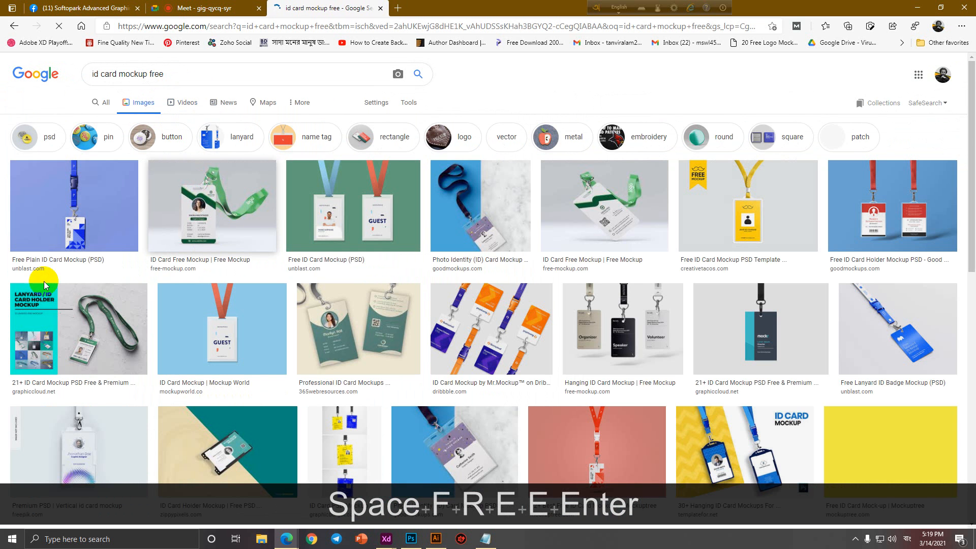
# Open the unblast Free Plain ID Card Mockup (PSD) page after previewing the Free Photo Identity Card result.
pyautogui.click(96, 207)
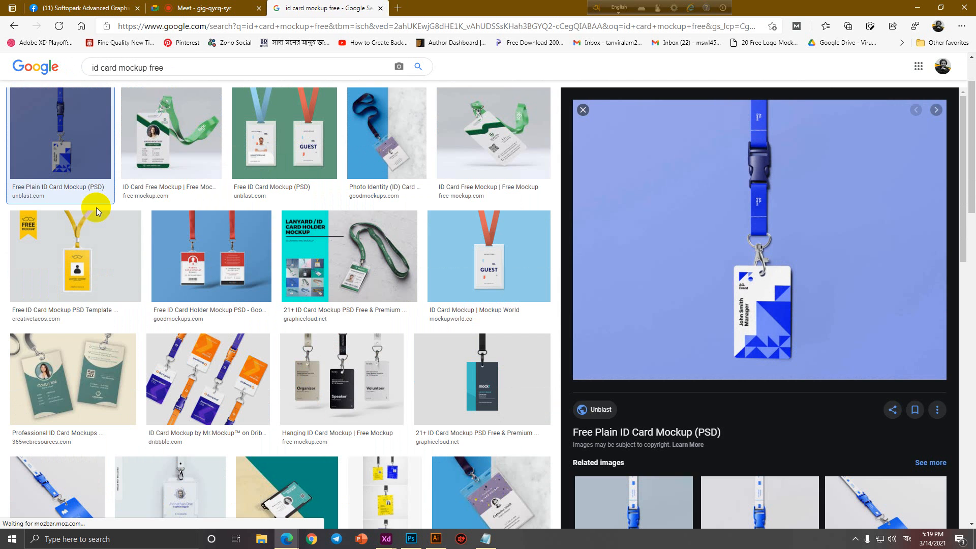
pyautogui.scroll(-2, 709, 316)
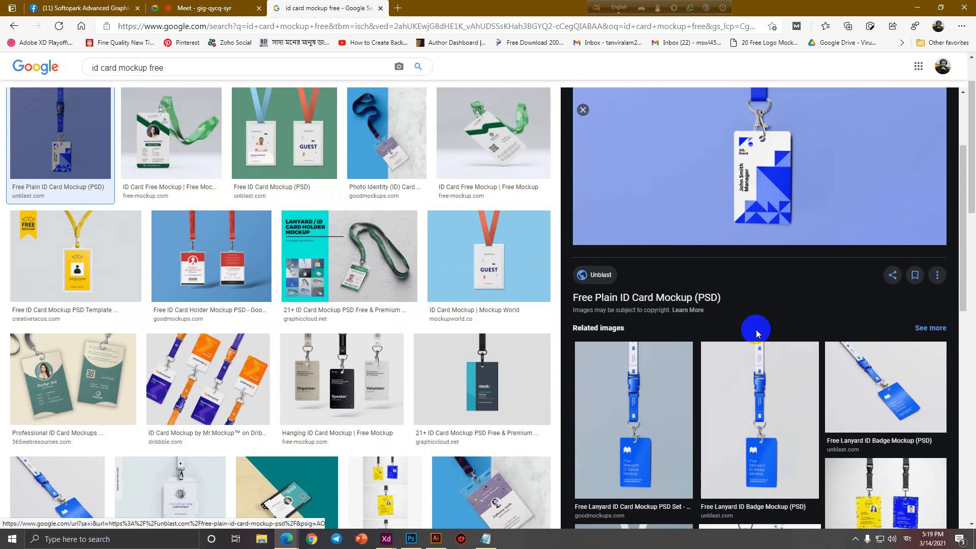
pyautogui.click(689, 297)
pyautogui.click(305, 4)
pyautogui.scroll(-5, 731, 336)
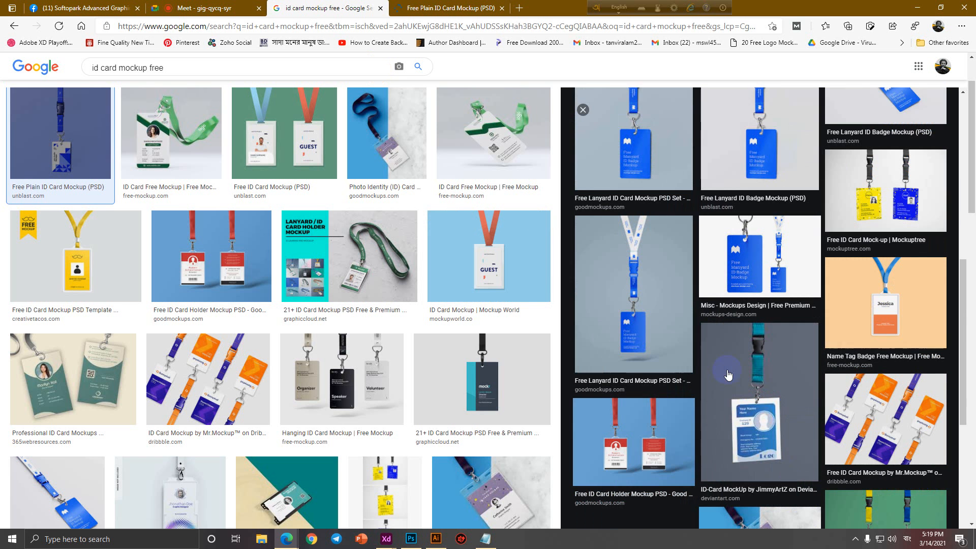
pyautogui.scroll(-3, 826, 366)
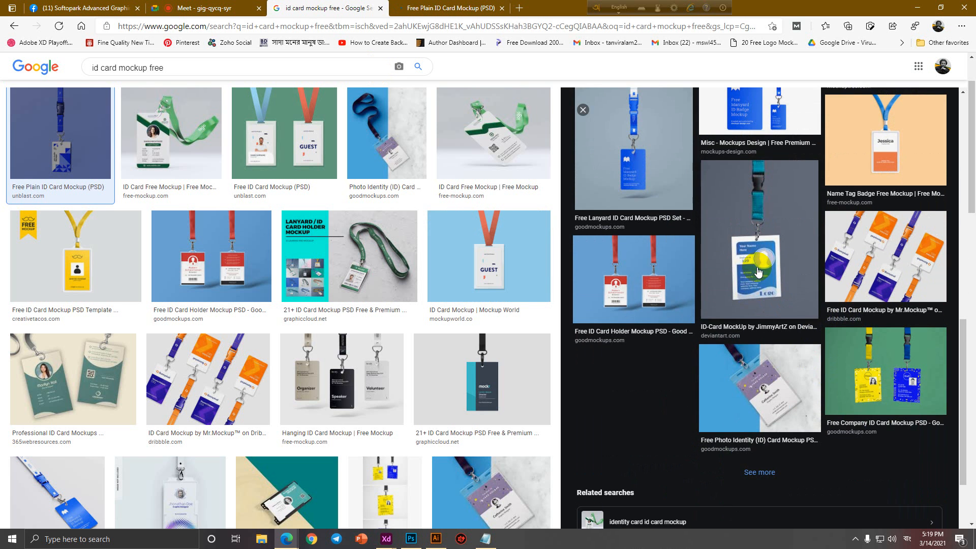
pyautogui.click(769, 377)
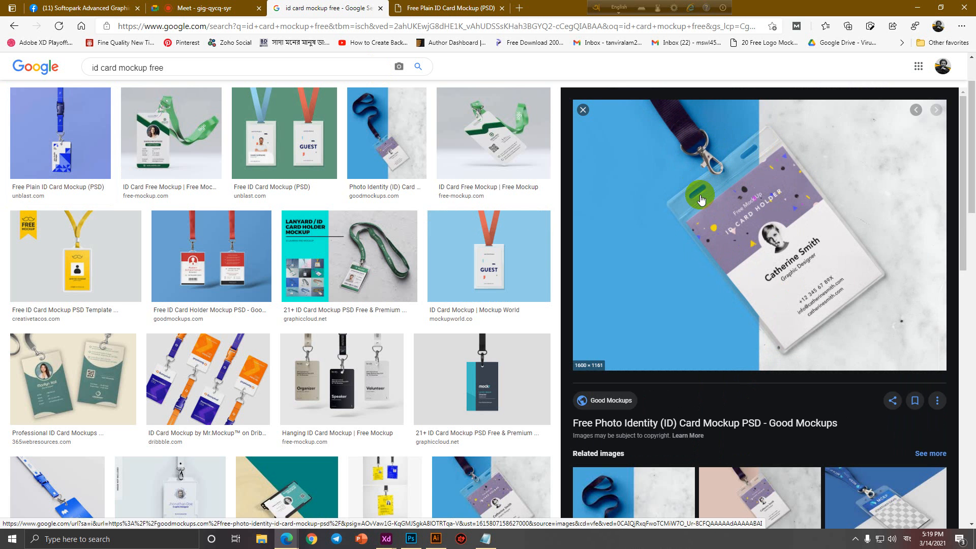
pyautogui.click(584, 110)
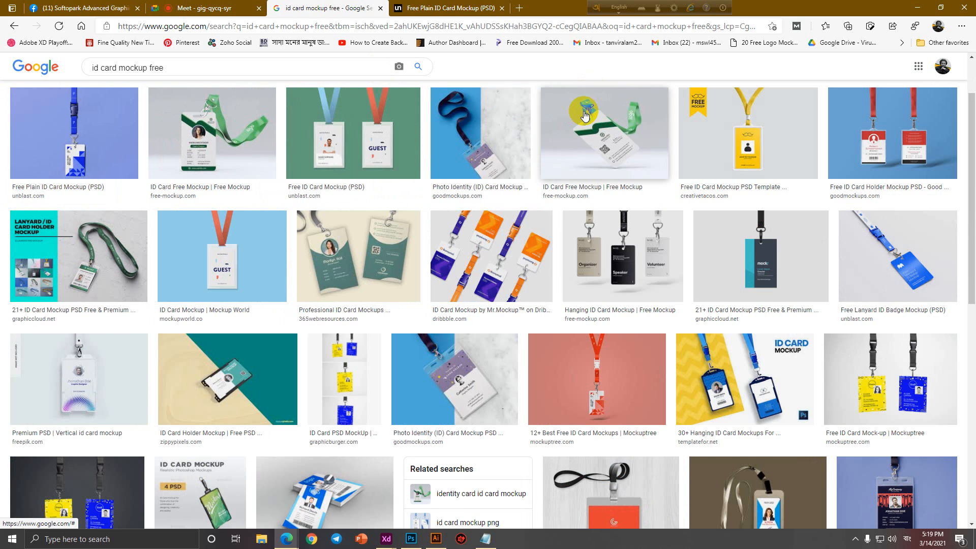
pyautogui.click(460, 6)
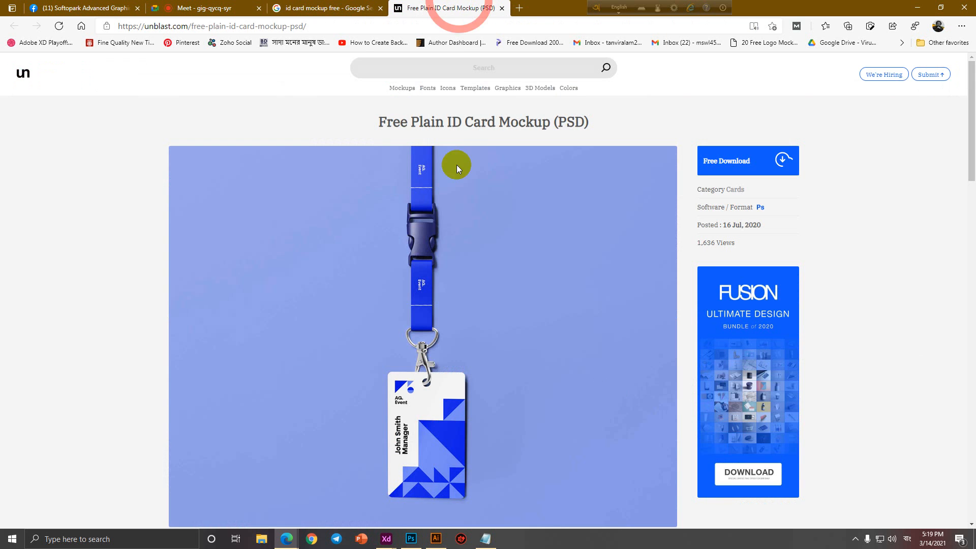
# Start the unblast plain ID card mockup download, then decline notifications and download mrmockup's ID Card Mockup.
pyautogui.click(744, 164)
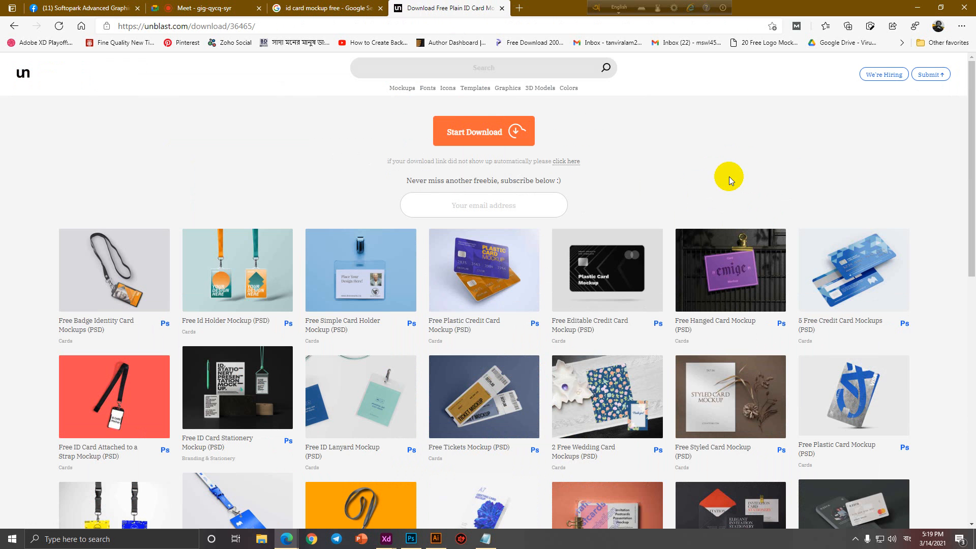
pyautogui.click(469, 136)
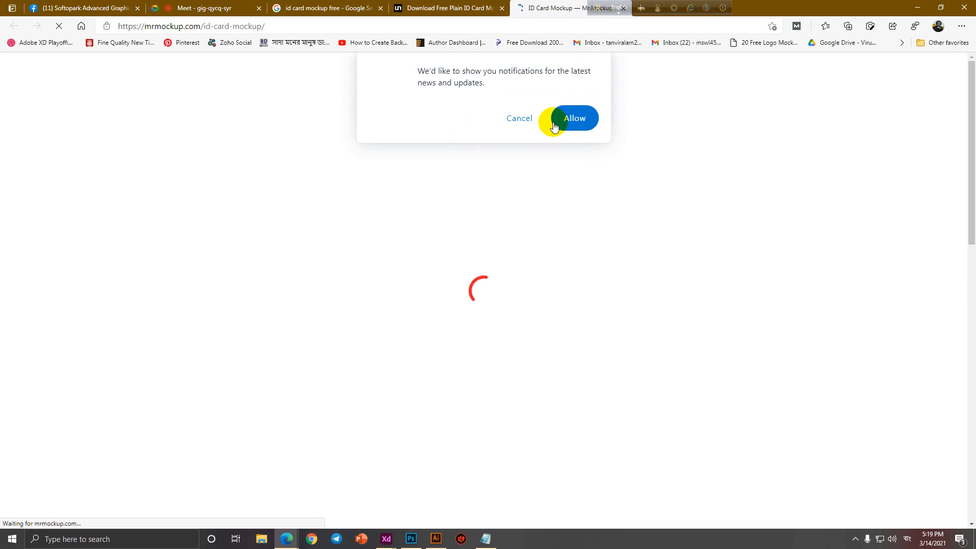
pyautogui.click(521, 119)
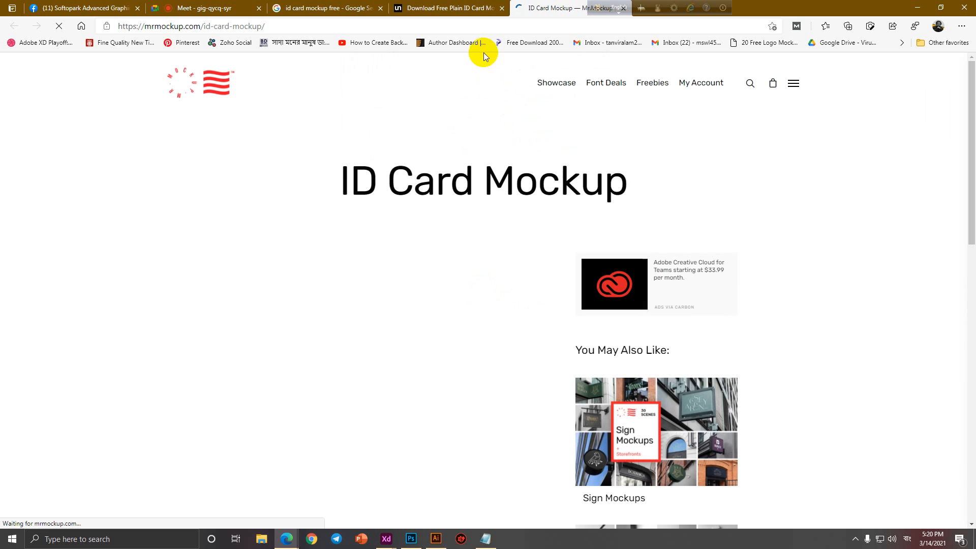
pyautogui.scroll(-10, 743, 325)
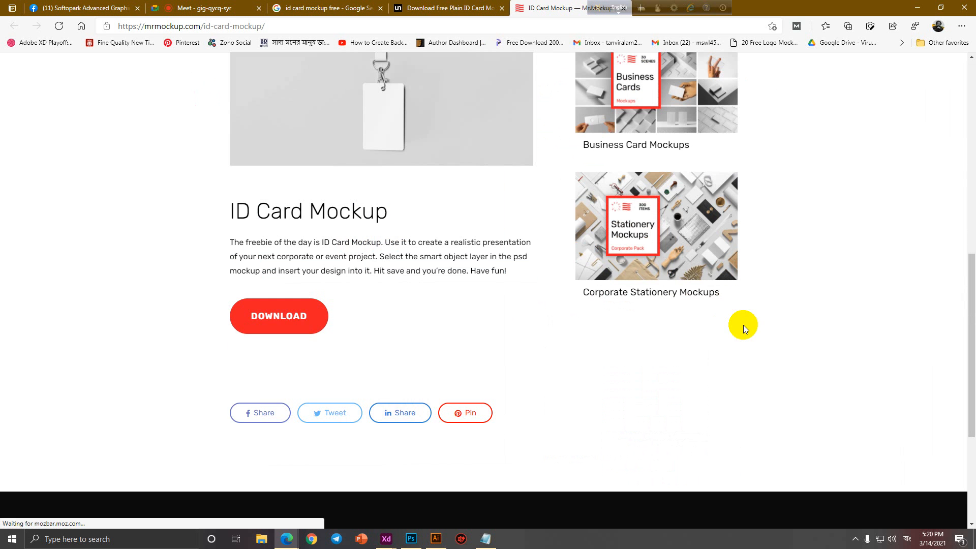
pyautogui.click(265, 316)
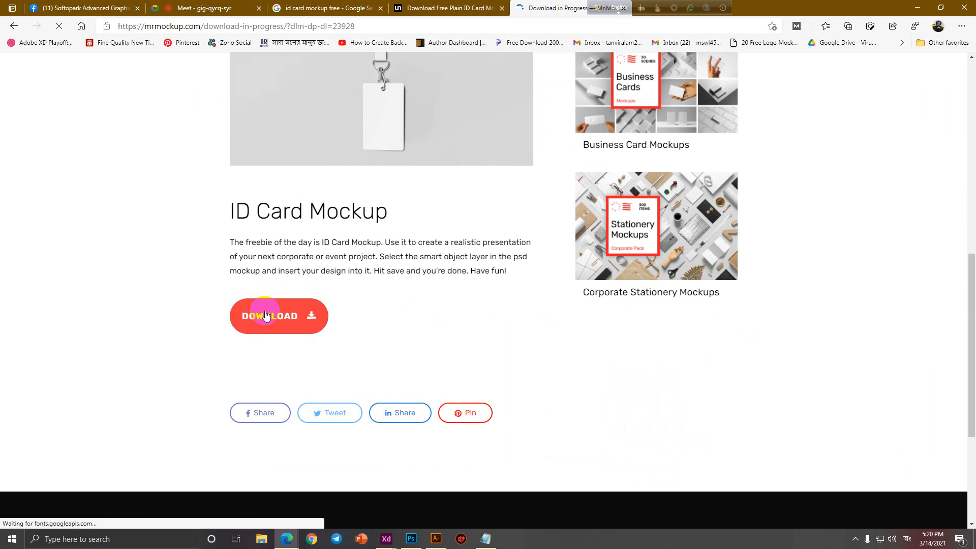
pyautogui.click(484, 538)
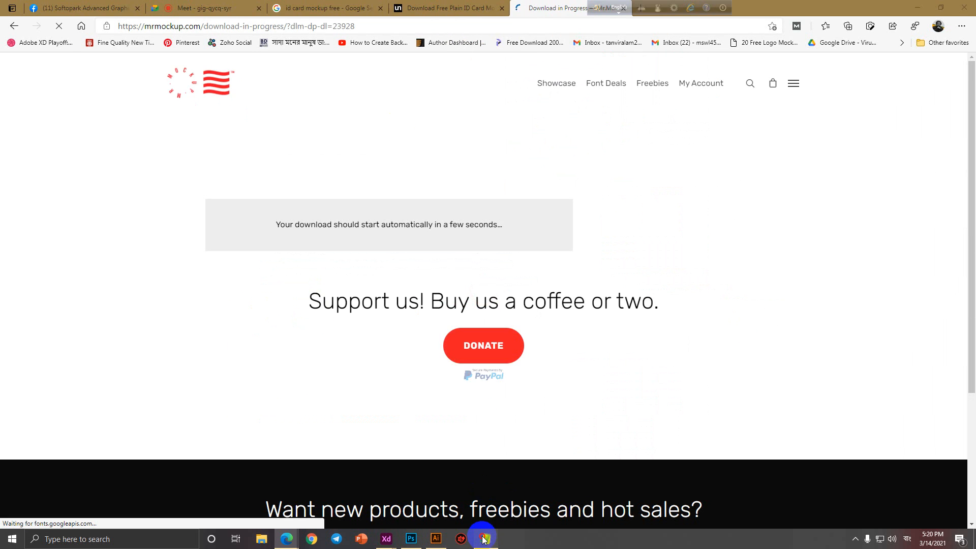
# Add a 'Similar Design Material' heading below NO BLEEEEEEED, accepting the ID Card Mockup zip download.
pyautogui.click(261, 358)
pyautogui.click(247, 398)
pyautogui.write('S')
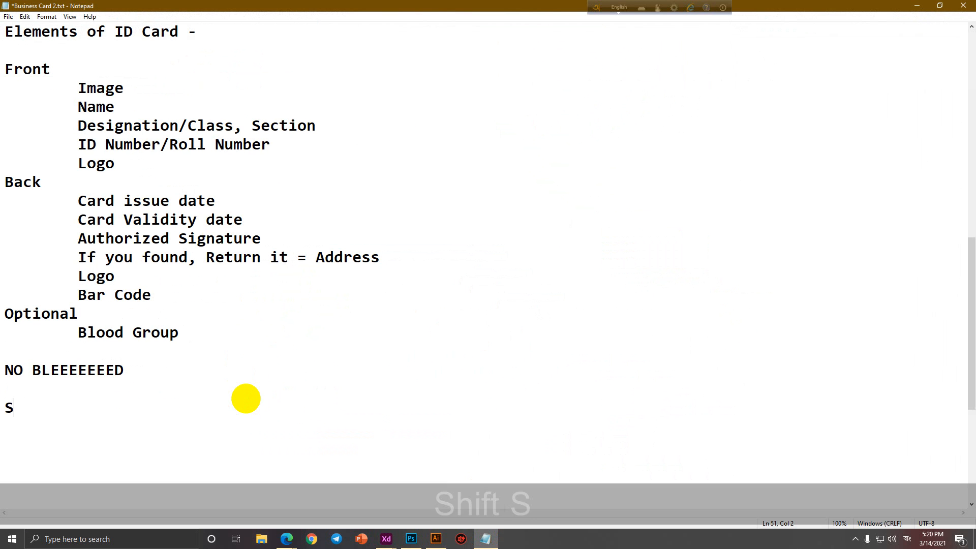
pyautogui.write('imim')
pyautogui.press('BackSpace')
pyautogui.write('imal')
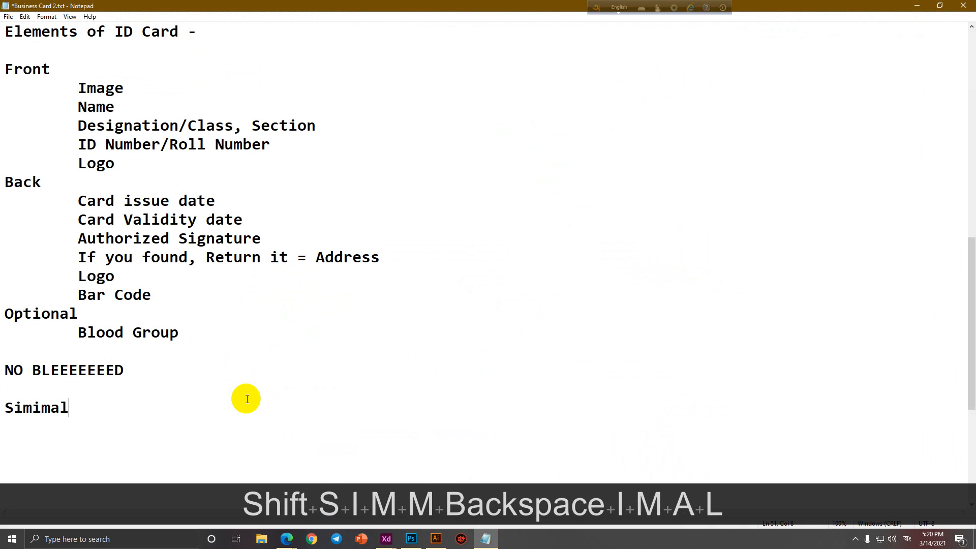
pyautogui.press('BackSpace')
pyautogui.press('BackSpace')
pyautogui.press('BackSpace')
pyautogui.write('lar De')
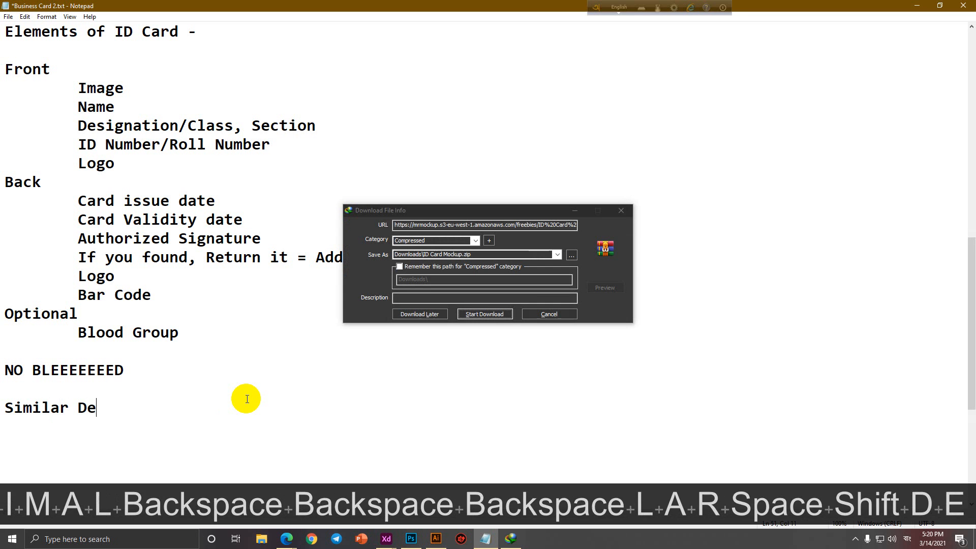
pyautogui.write('sign')
pyautogui.click(504, 314)
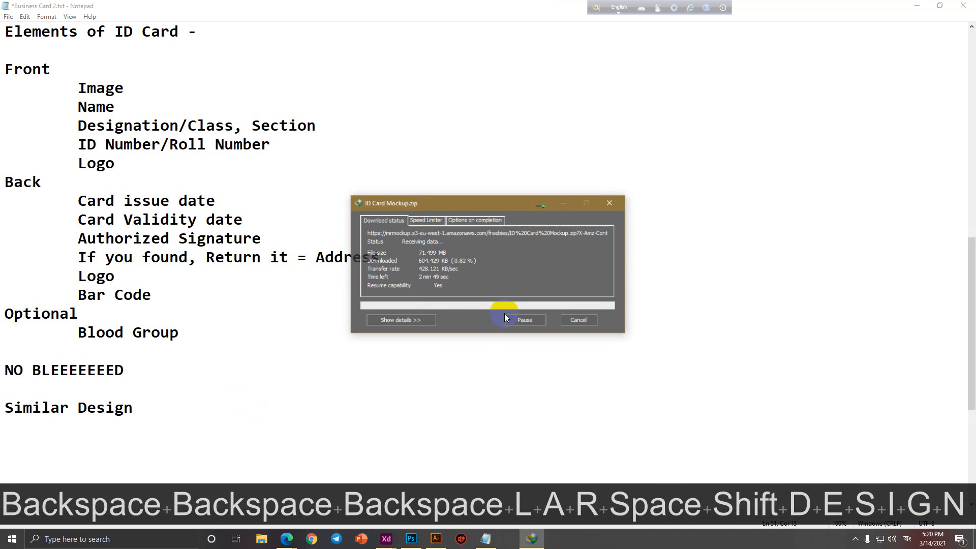
pyautogui.click(221, 398)
pyautogui.write('Materia')
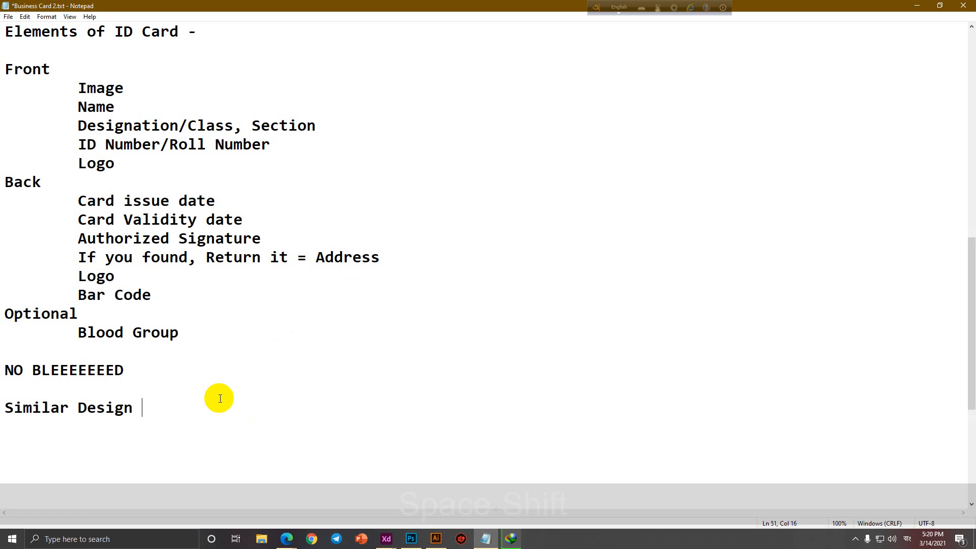
pyautogui.write('l')
pyautogui.press('Return')
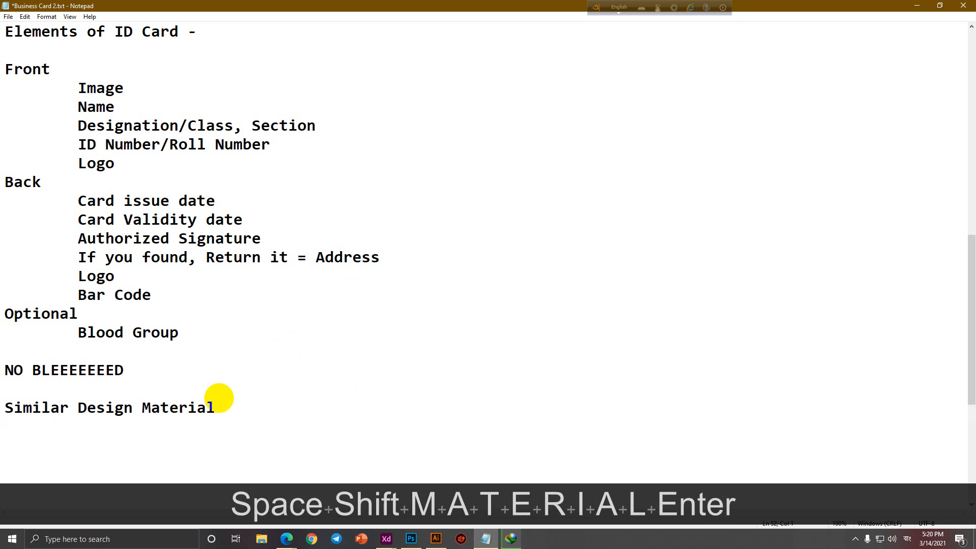
# List 1) Business Card = 3.5" x 2" and 2) ID Card = 3.375" x 2.125".
pyautogui.write('1) Business ')
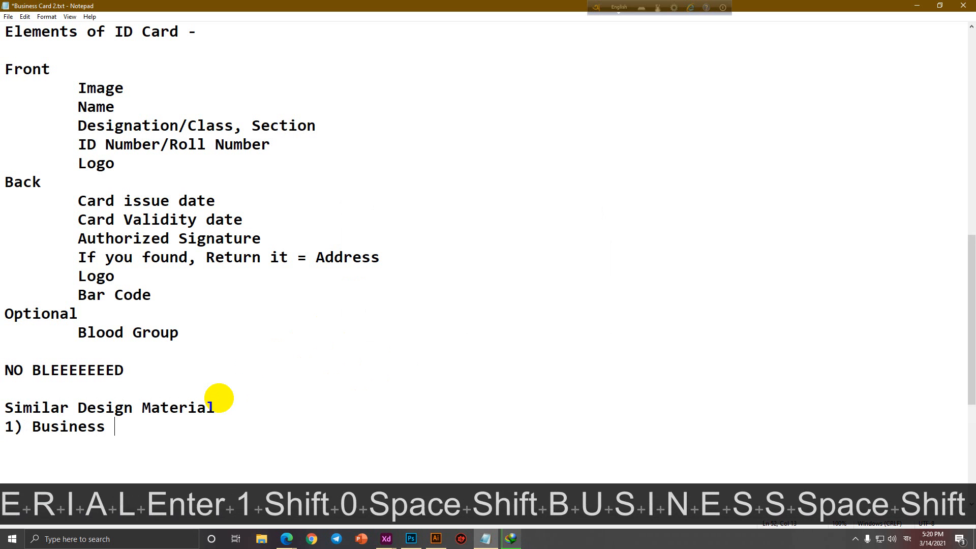
pyautogui.write('Card ')
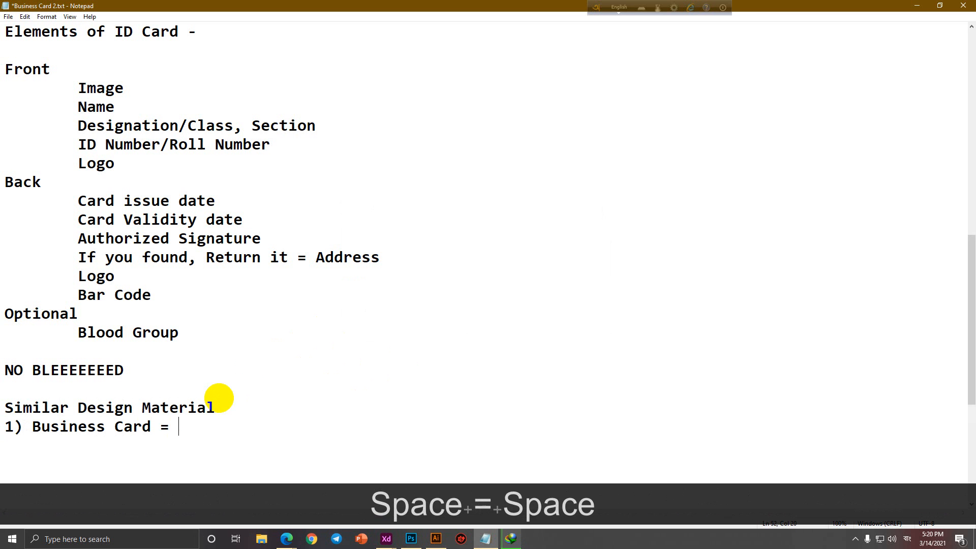
pyautogui.write('= 3.5" x 2"')
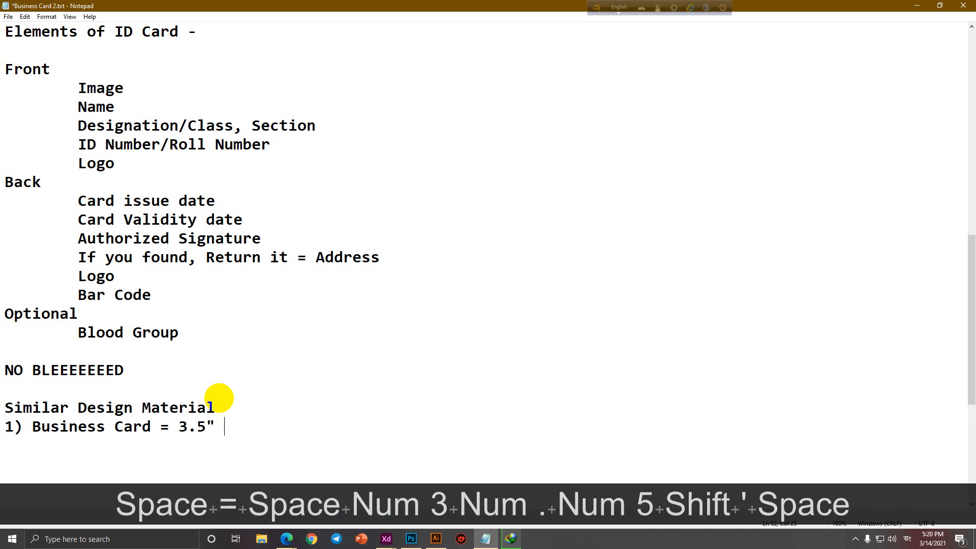
pyautogui.press('Return')
pyautogui.write('2')
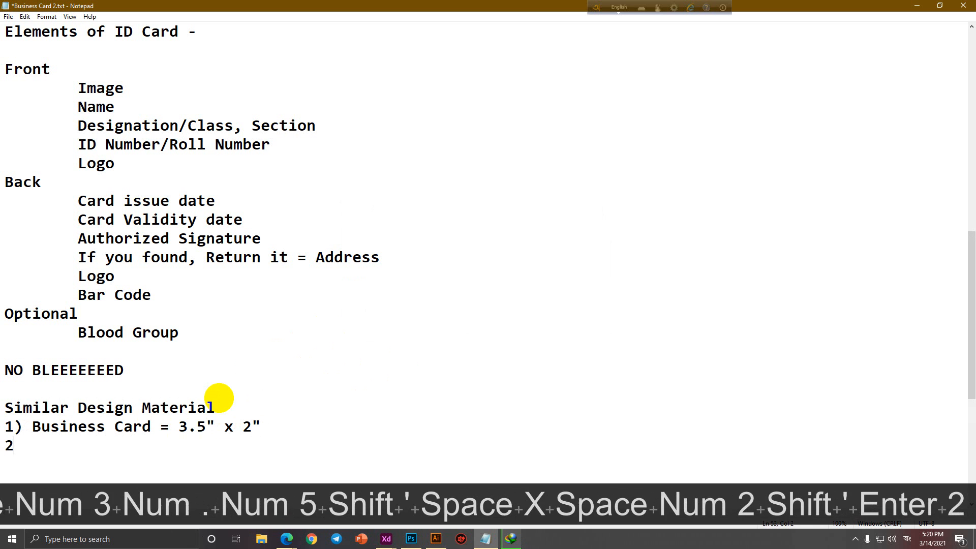
pyautogui.write(') ID Card ')
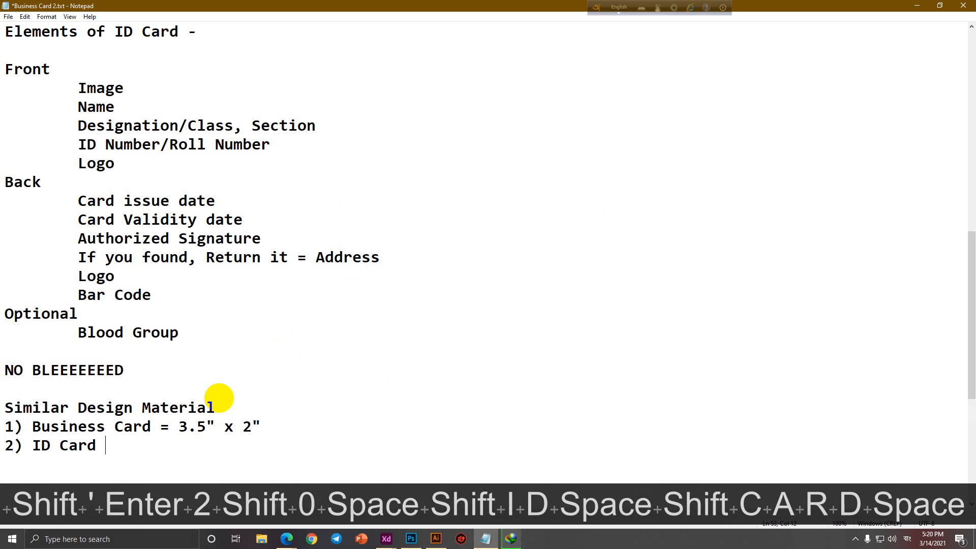
pyautogui.write('= 3.375" x 2.12')
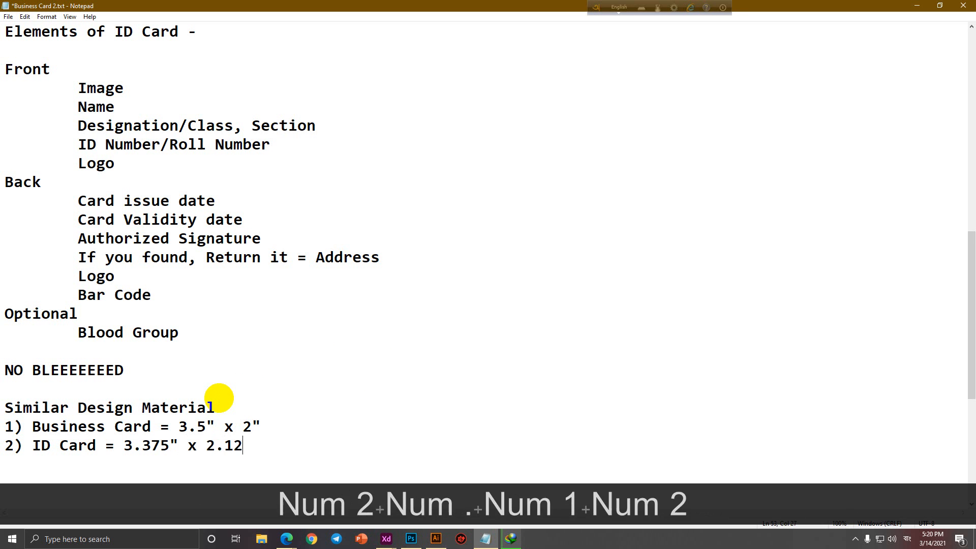
pyautogui.write('5"')
# Add 3) Credit/Debit/Membership Card = 3.375" x 2.125", pasting the copied ID Card dimensions.
pyautogui.press('Return')
pyautogui.write('3)')
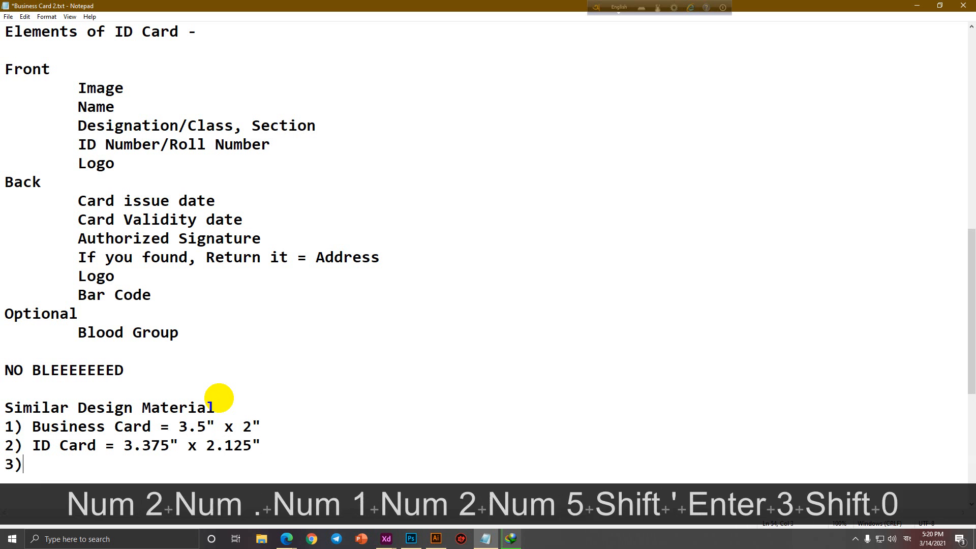
pyautogui.write(' Credit/')
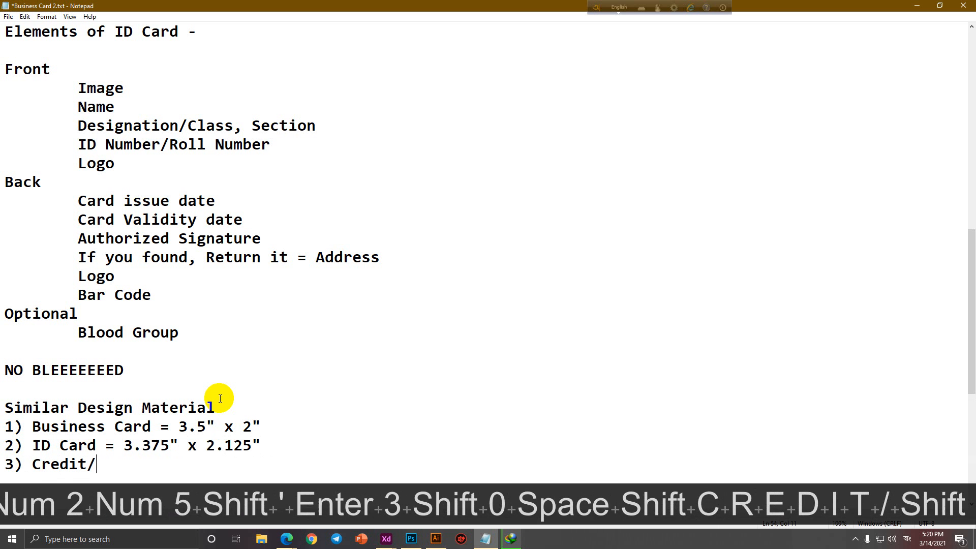
pyautogui.write('Debit/M')
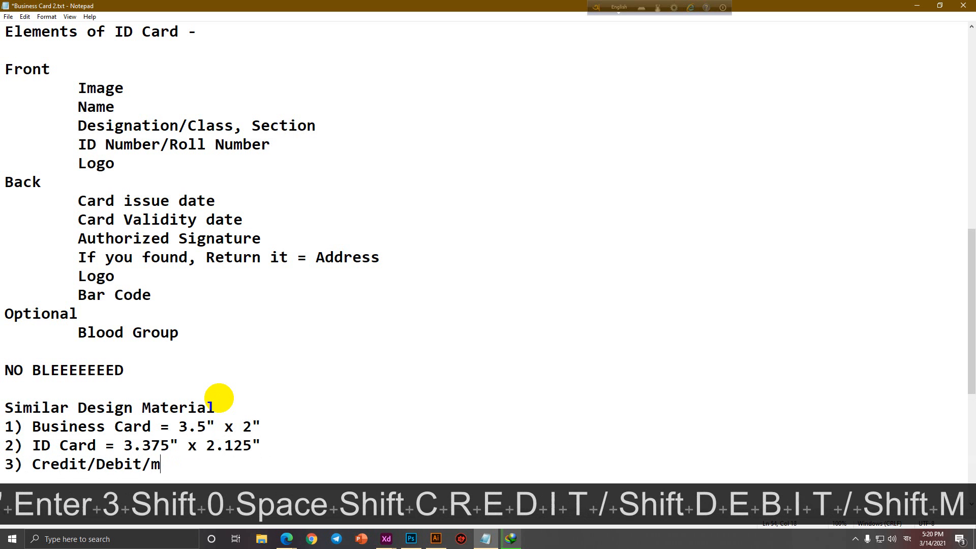
pyautogui.write('em')
pyautogui.press('BackSpace')
pyautogui.press('BackSpace')
pyautogui.hotkey('shift', 'BackSpace')
pyautogui.write('Mem')
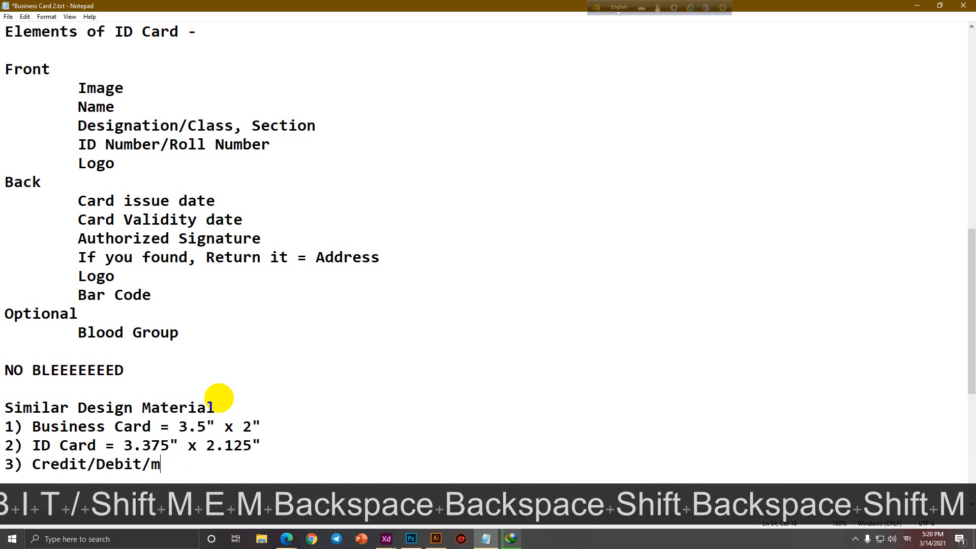
pyautogui.press('BackSpace')
pyautogui.press('BackSpace')
pyautogui.press('BackSpace')
pyautogui.write('Memb')
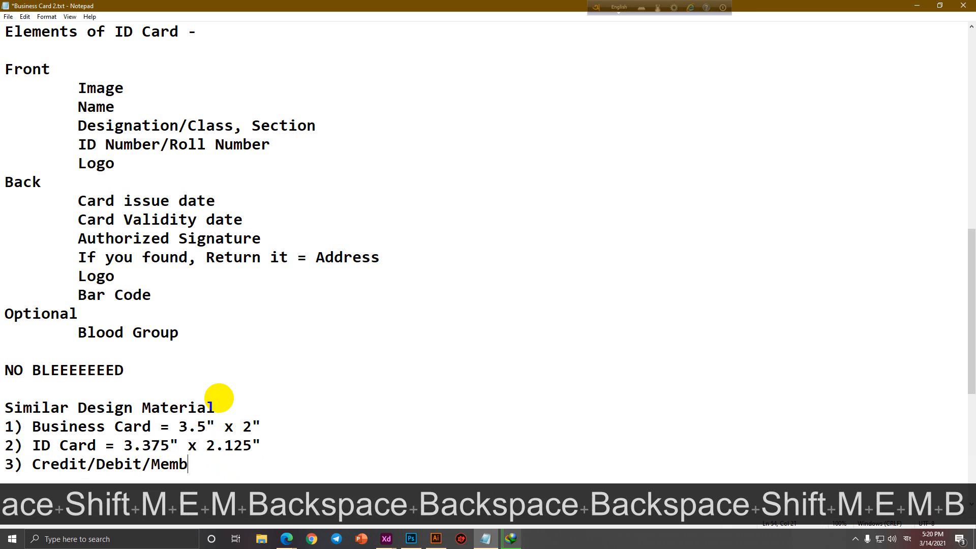
pyautogui.write('ership Card =')
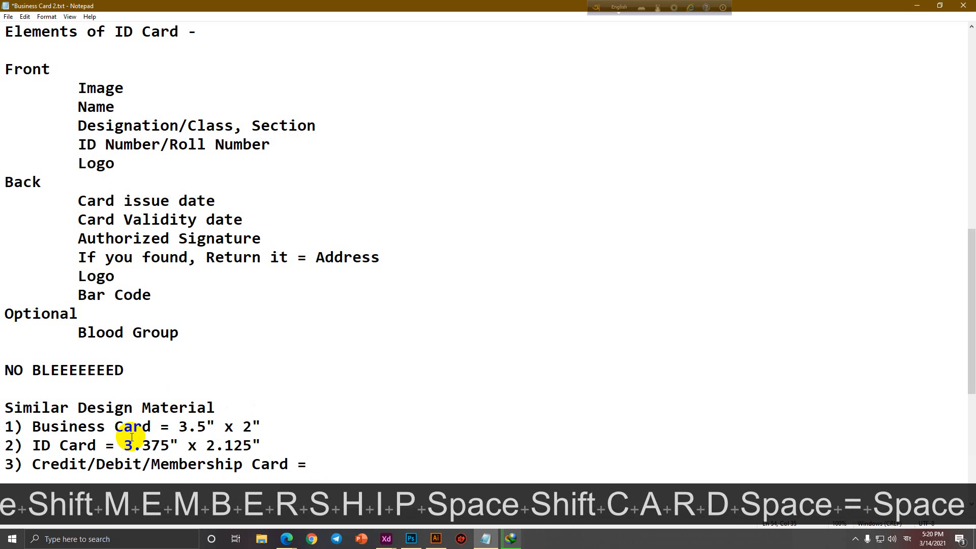
pyautogui.moveTo(124, 445); pyautogui.dragTo(273, 444)
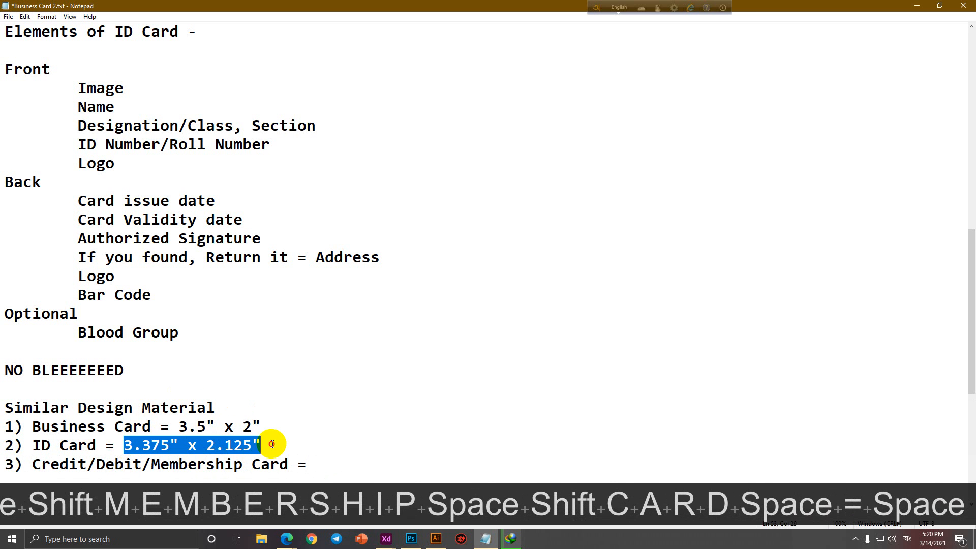
pyautogui.hotkey('ctrl', 'c')
pyautogui.click(338, 464)
pyautogui.hotkey('ctrl', 'v')
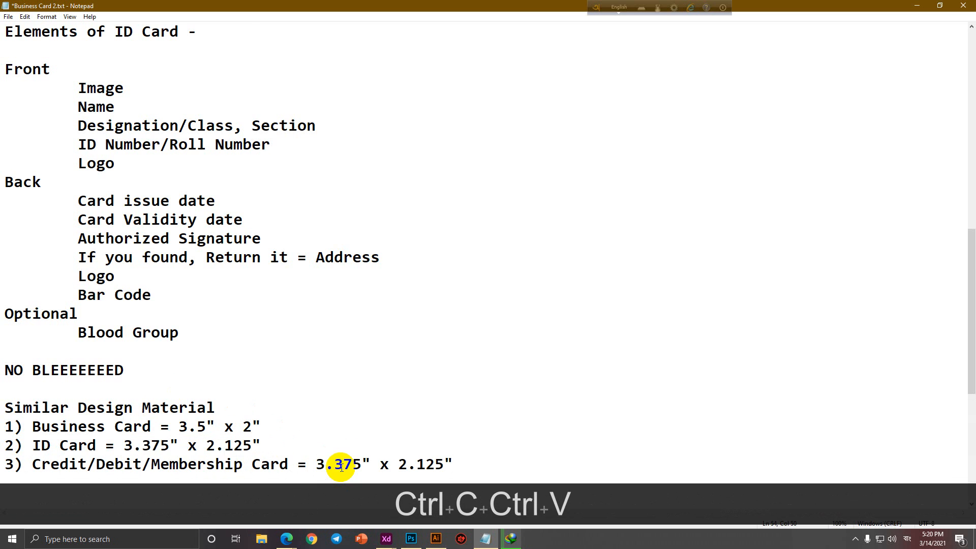
# Add a fourth entry, '4) National ID Card', to the list.
pyautogui.scroll(-2, 423, 446)
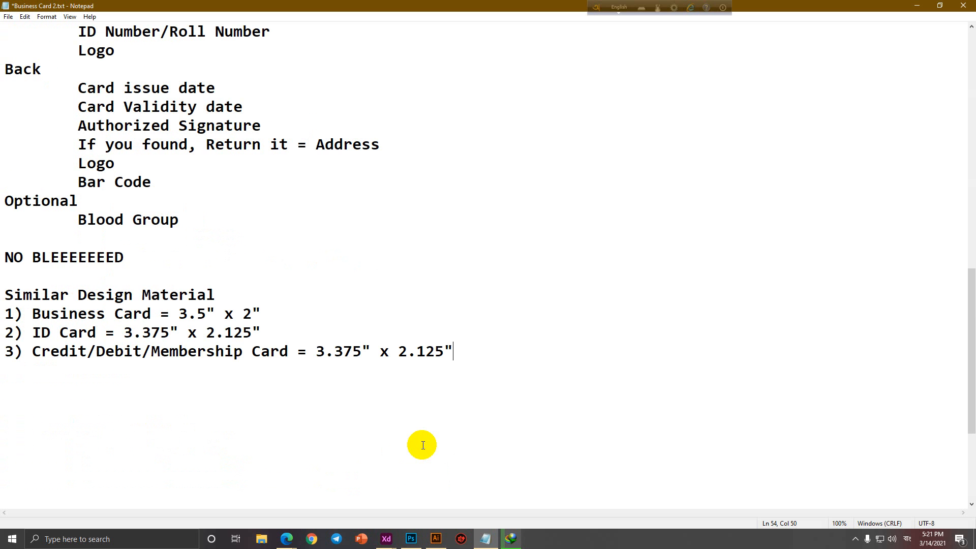
pyautogui.press('Return')
pyautogui.write('4) ')
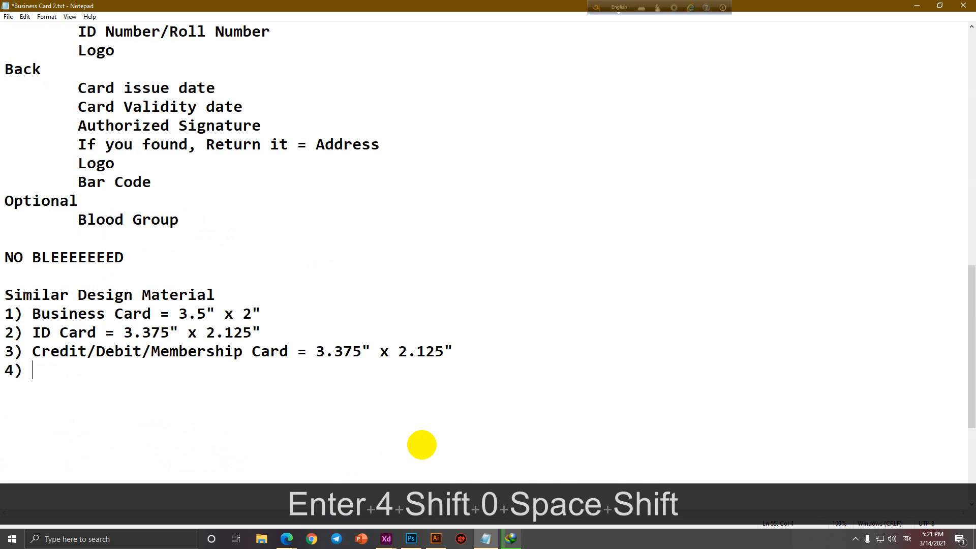
pyautogui.write('National ID ')
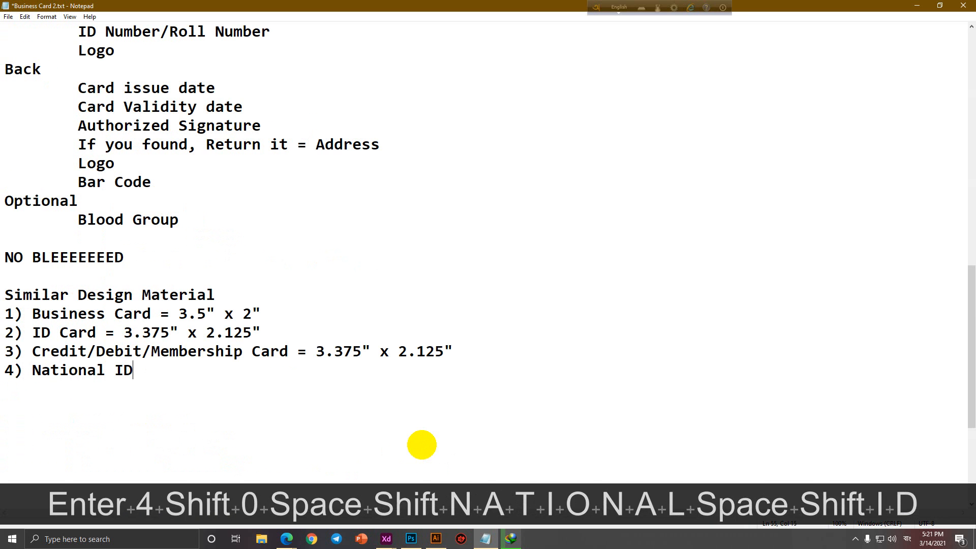
pyautogui.write('Card')
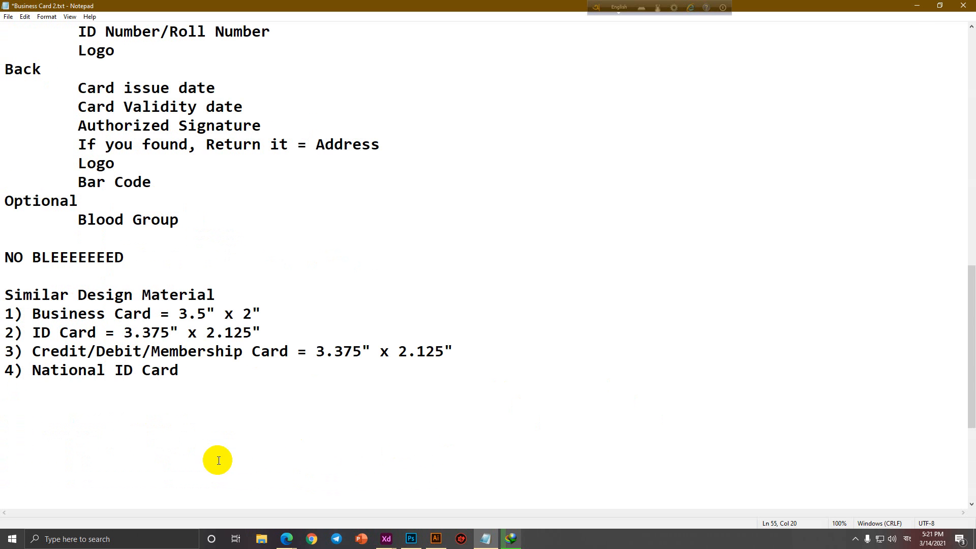
pyautogui.click(294, 543)
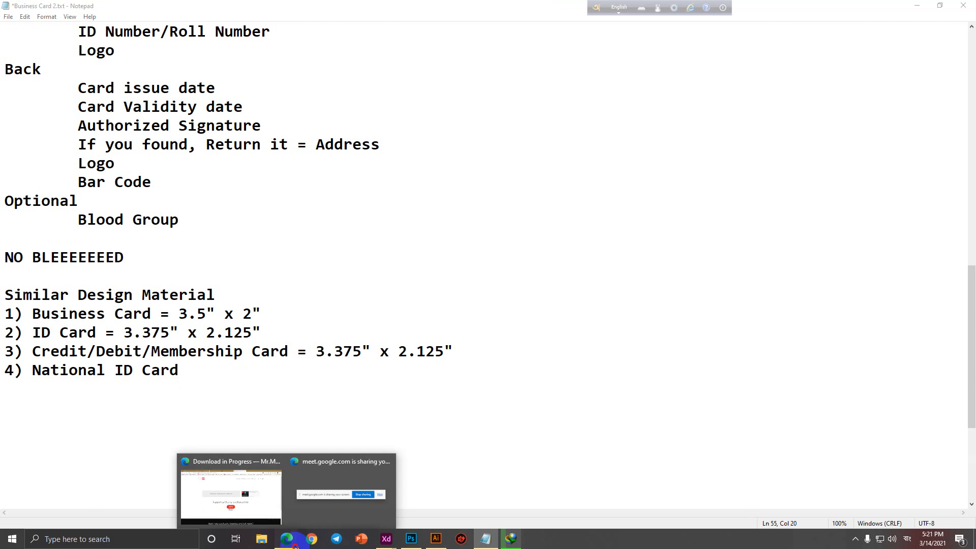
# Close the finished download-in-progress tab and return to the card notes below the list.
pyautogui.click(261, 508)
pyautogui.middleClick(559, 6)
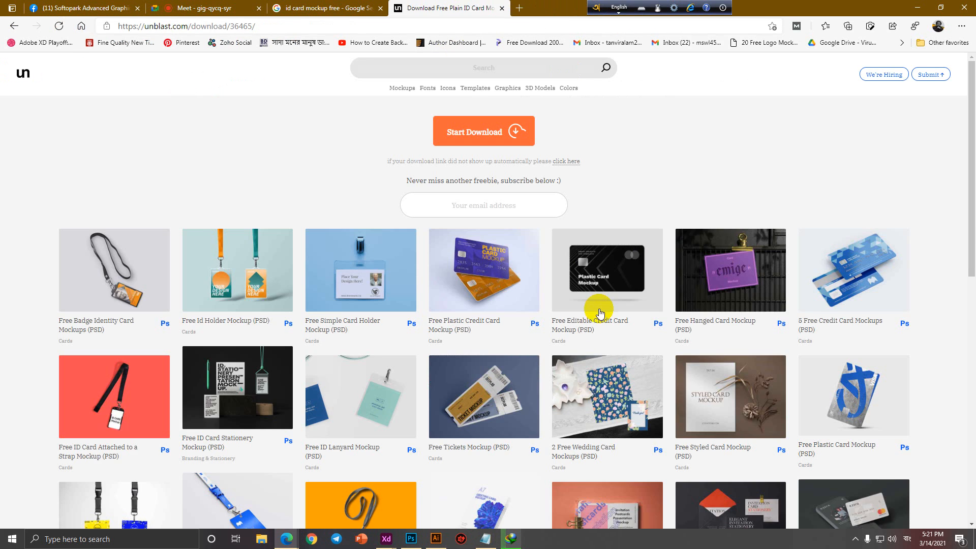
pyautogui.click(917, 7)
pyautogui.click(260, 380)
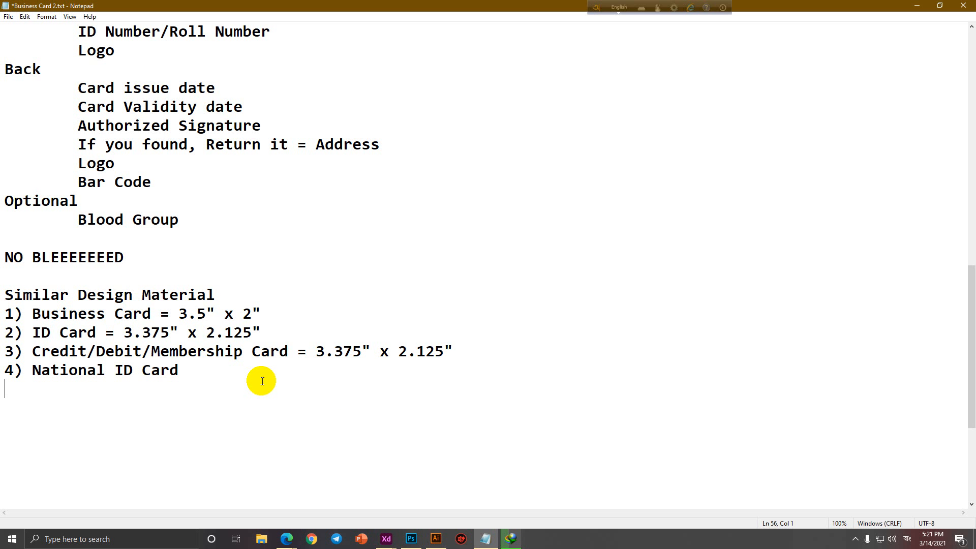
pyautogui.click(287, 539)
# Scroll the Facebook group to the Business Card Design post and view its second, red-and-black card.
pyautogui.click(255, 497)
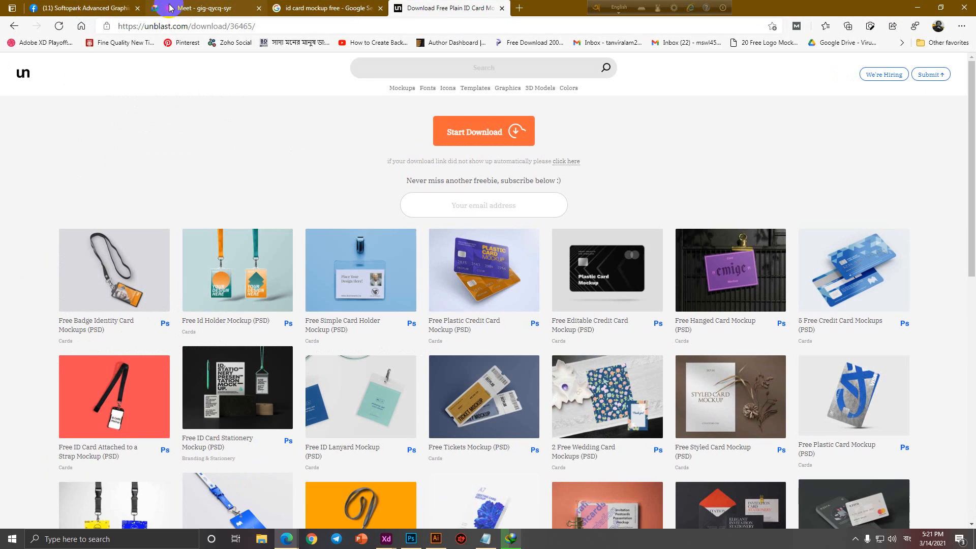
pyautogui.click(107, 7)
pyautogui.scroll(-10, 366, 402)
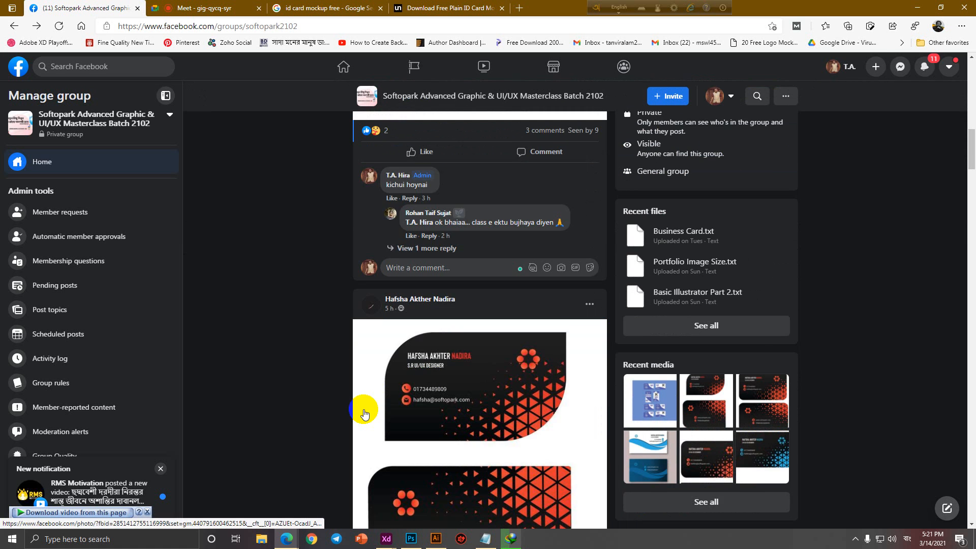
pyautogui.scroll(-20, 365, 413)
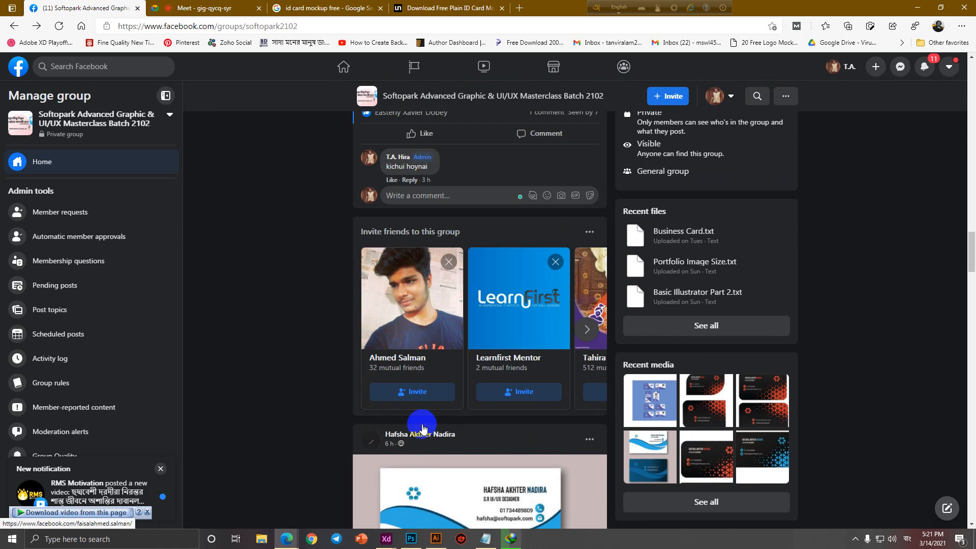
pyautogui.scroll(-20, 423, 429)
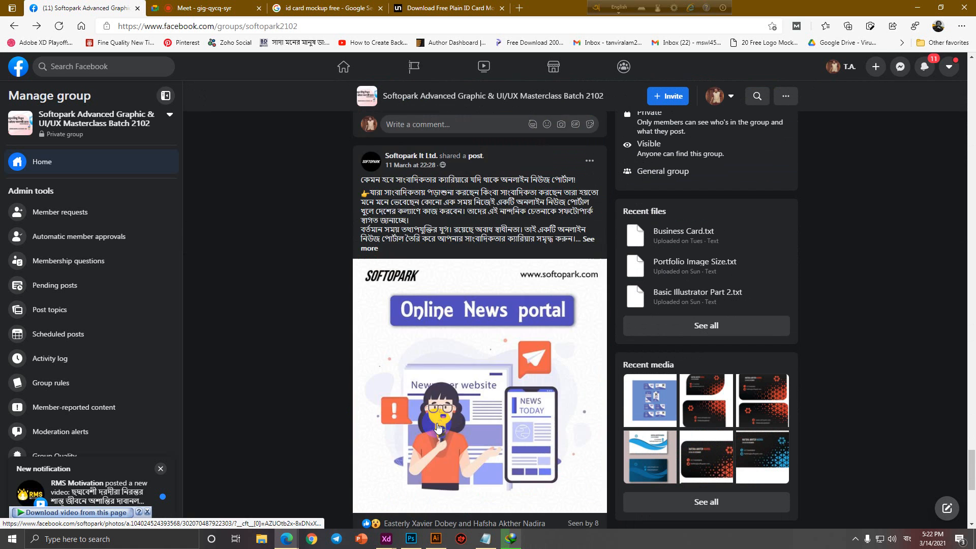
pyautogui.scroll(-15, 438, 428)
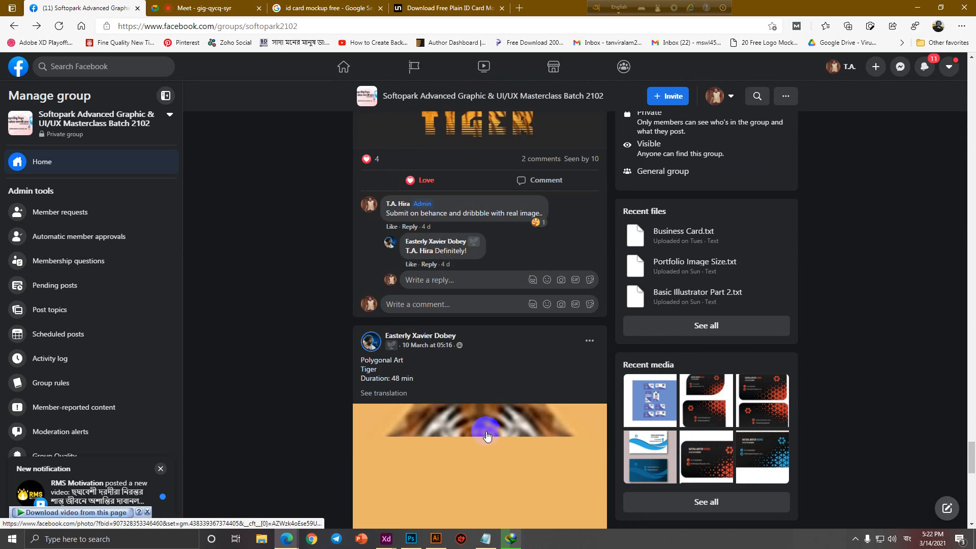
pyautogui.scroll(-10, 487, 436)
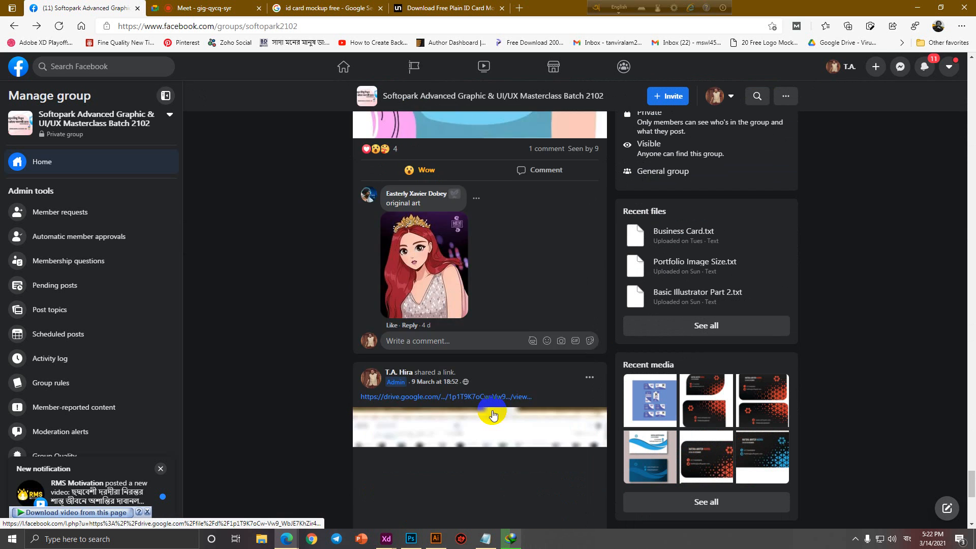
pyautogui.scroll(-15, 492, 413)
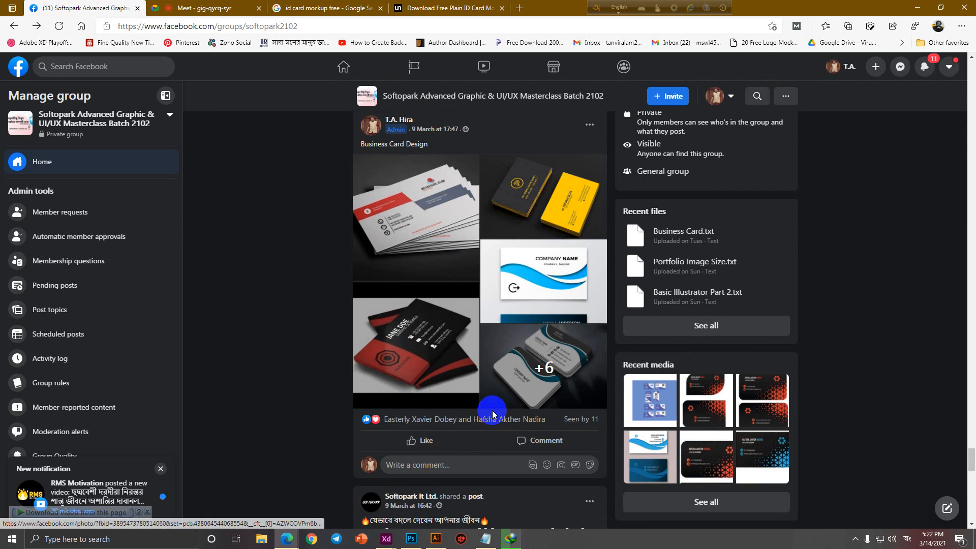
pyautogui.click(446, 223)
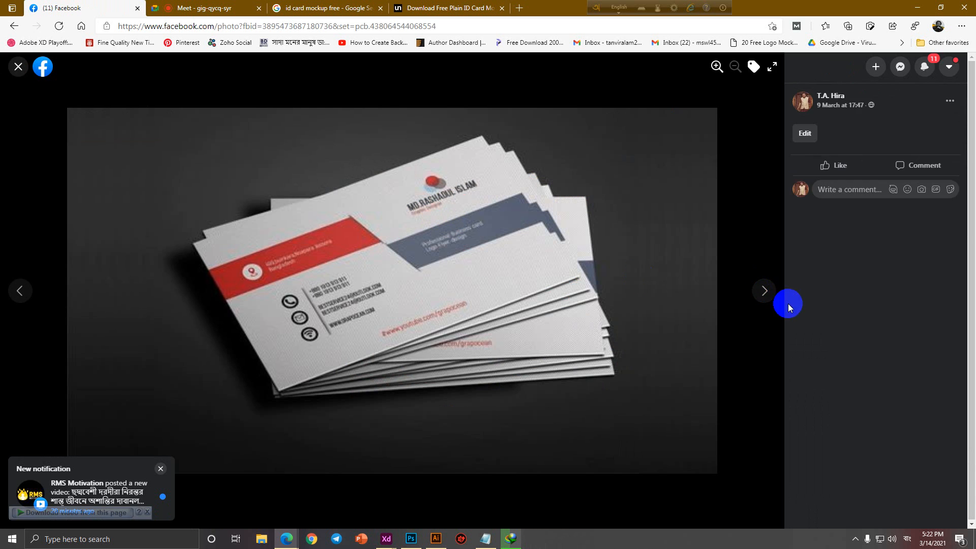
pyautogui.click(771, 294)
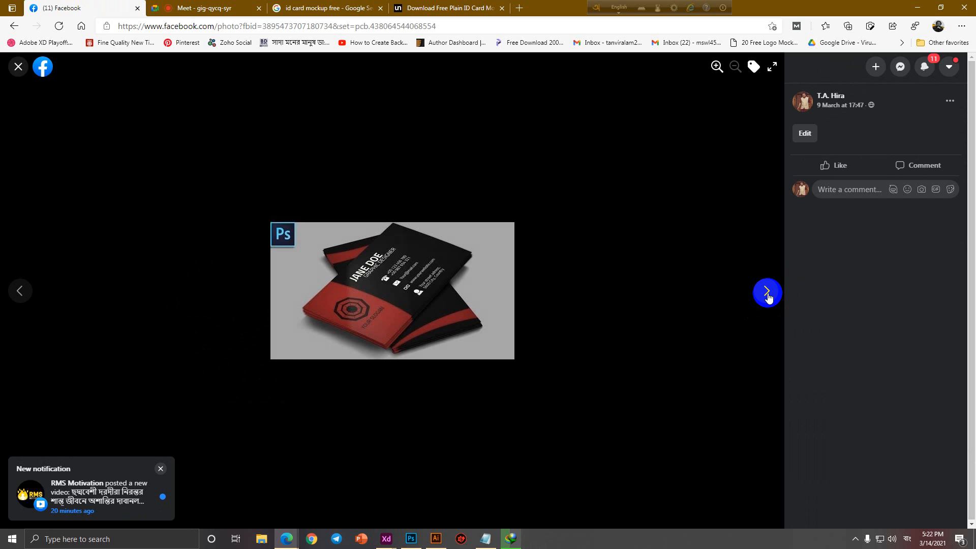
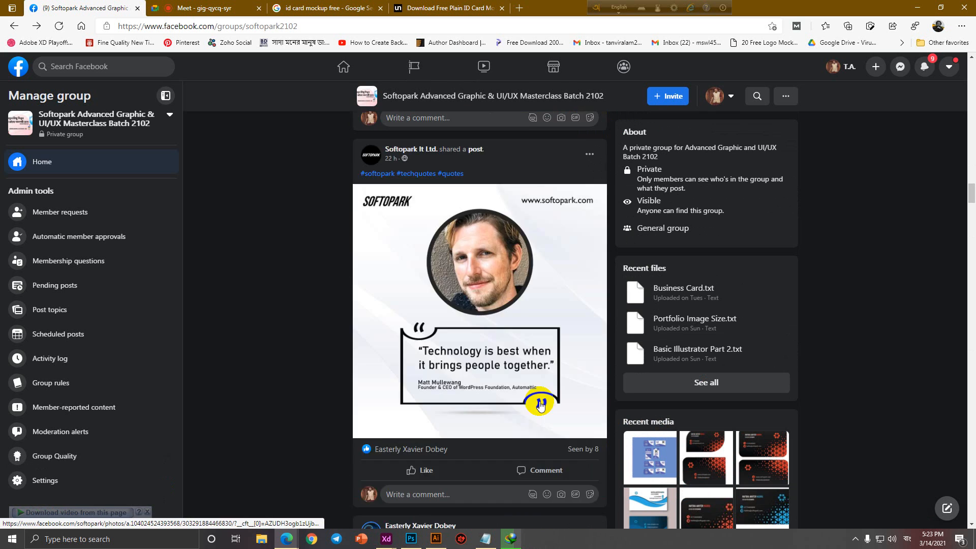
# Open the 2102 Softopark course spreadsheet in a new tab from the 'shee' suggestion.
pyautogui.scroll(14, 541, 406)
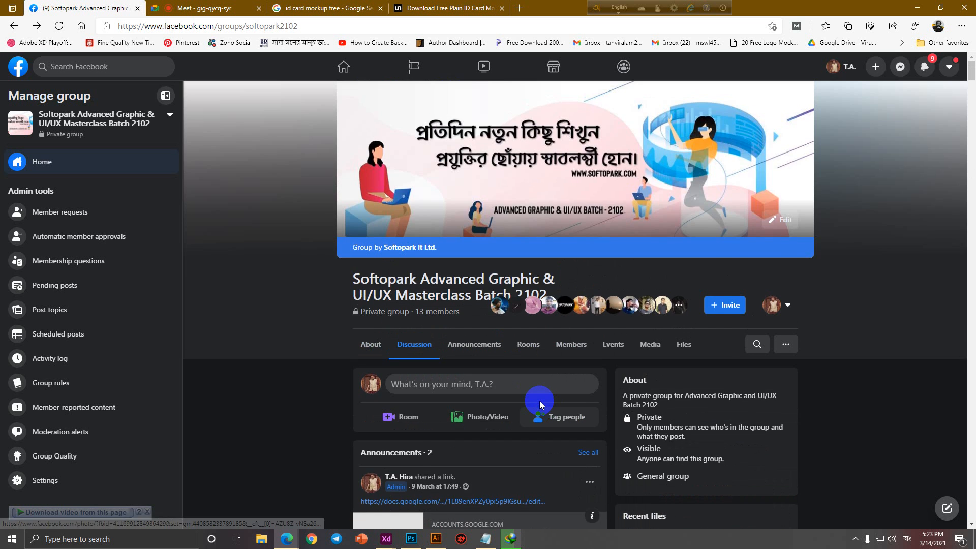
pyautogui.scroll(-18, 540, 406)
pyautogui.scroll(3, 470, 457)
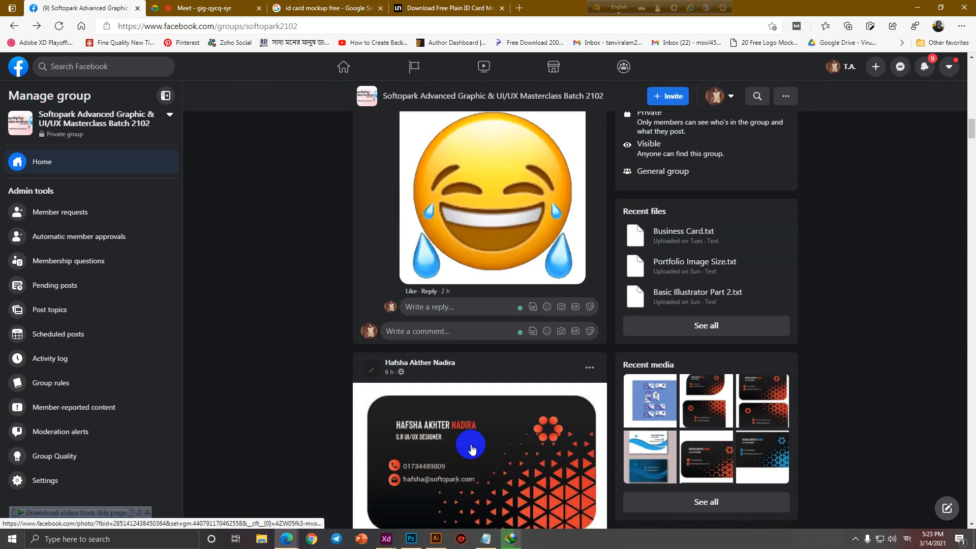
pyautogui.scroll(-15, 470, 457)
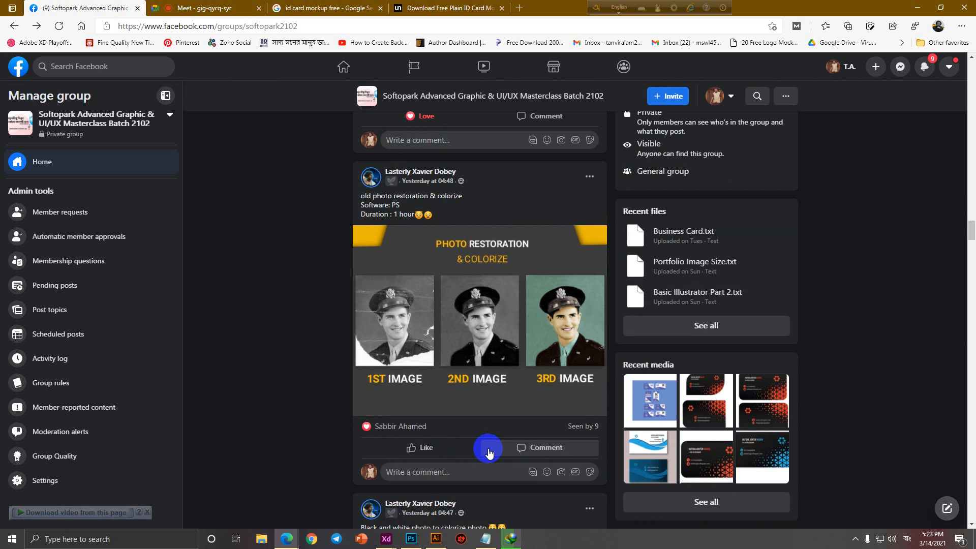
pyautogui.click(518, 7)
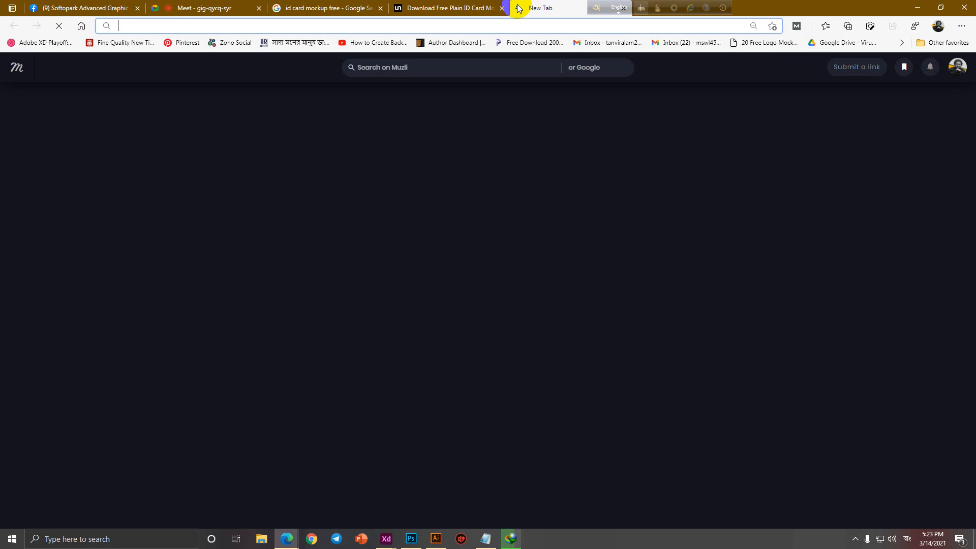
pyautogui.write('shee')
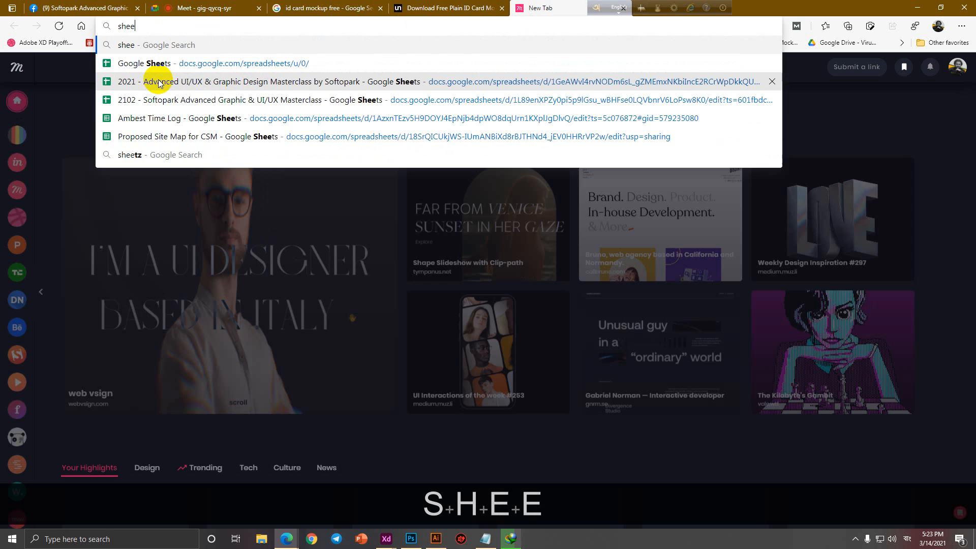
pyautogui.click(157, 99)
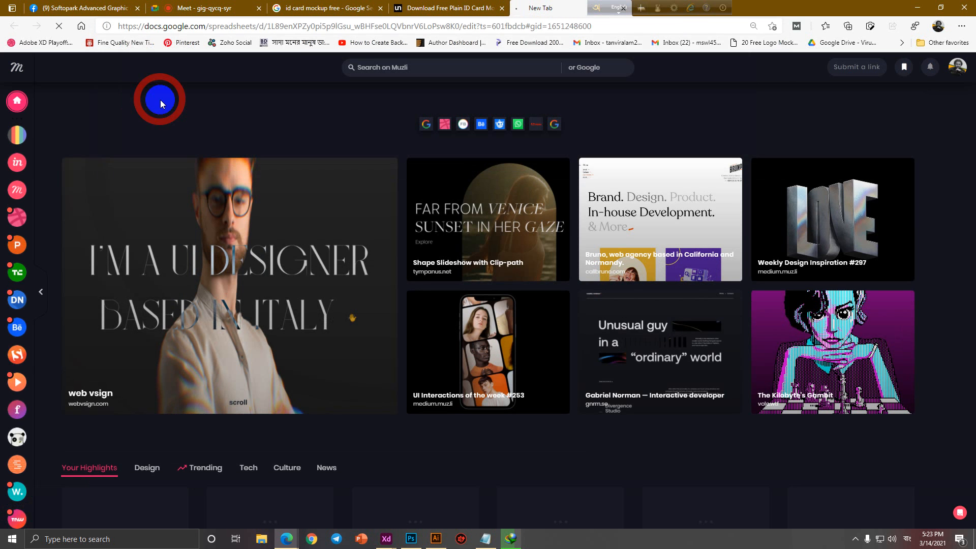
pyautogui.click(723, 9)
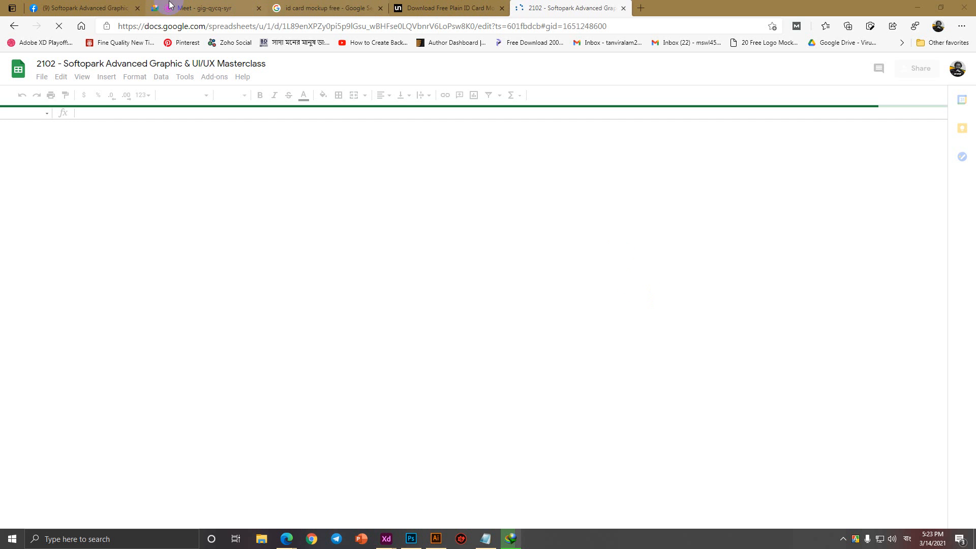
# Back in the Facebook feed, open the first photo of the Business Card Design post.
pyautogui.click(81, 7)
pyautogui.scroll(-2, 569, 399)
pyautogui.scroll(-15, 570, 399)
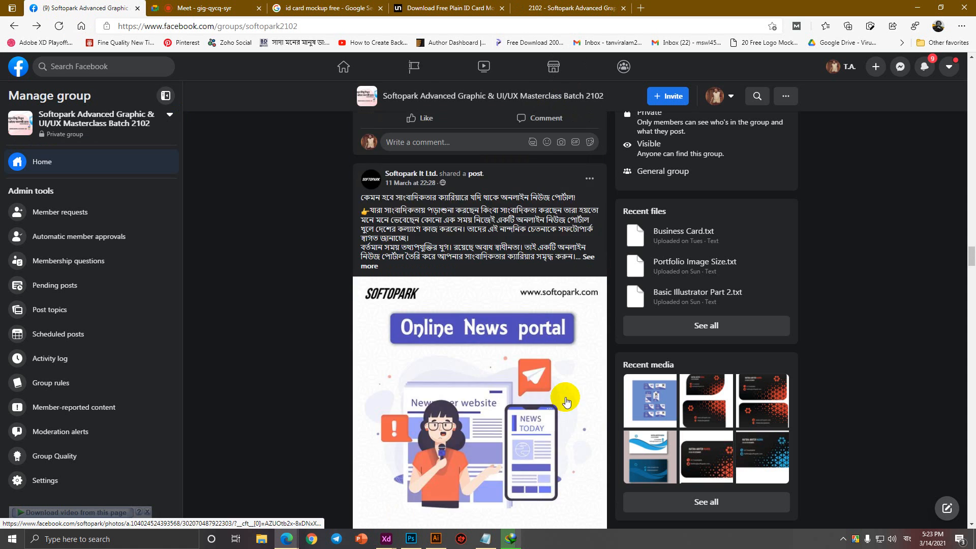
pyautogui.scroll(-15, 563, 403)
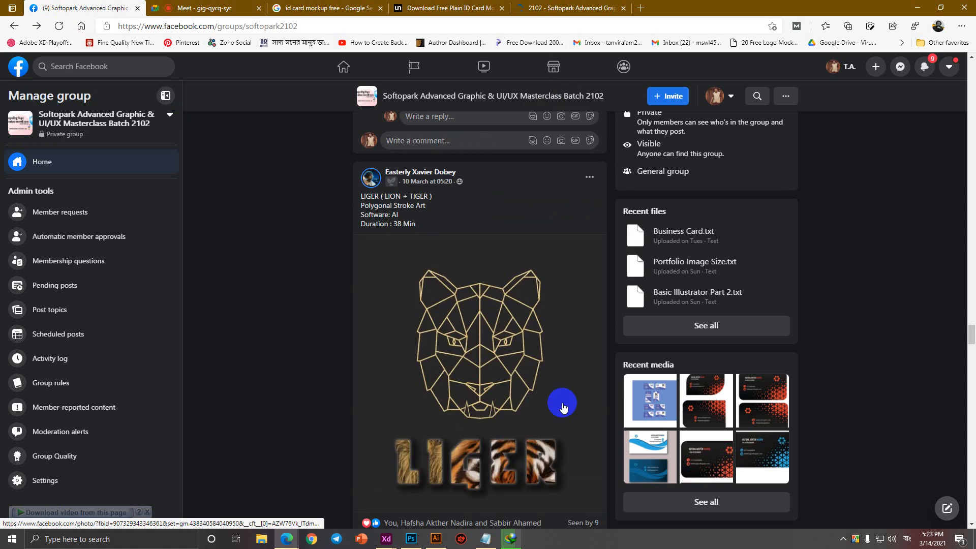
pyautogui.scroll(-5, 560, 404)
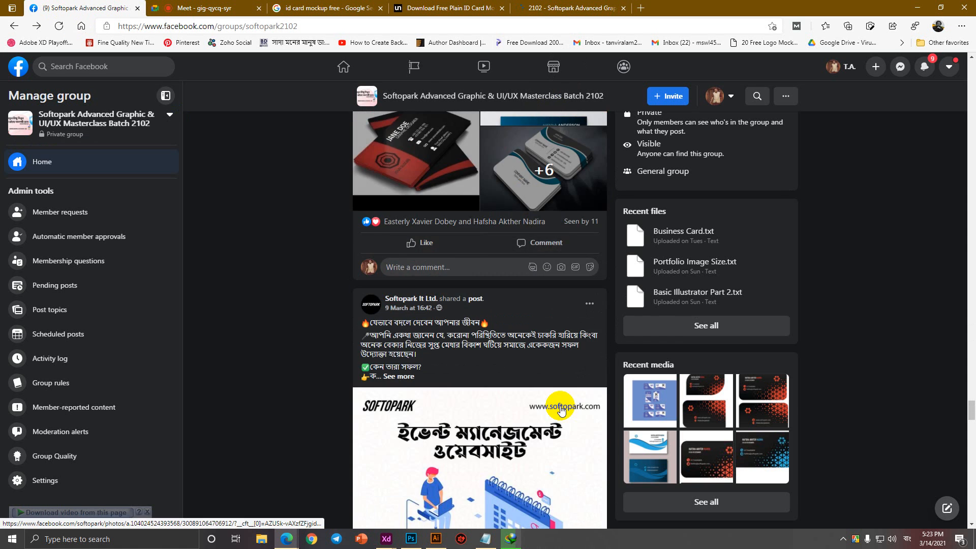
pyautogui.scroll(4, 554, 397)
pyautogui.click(438, 301)
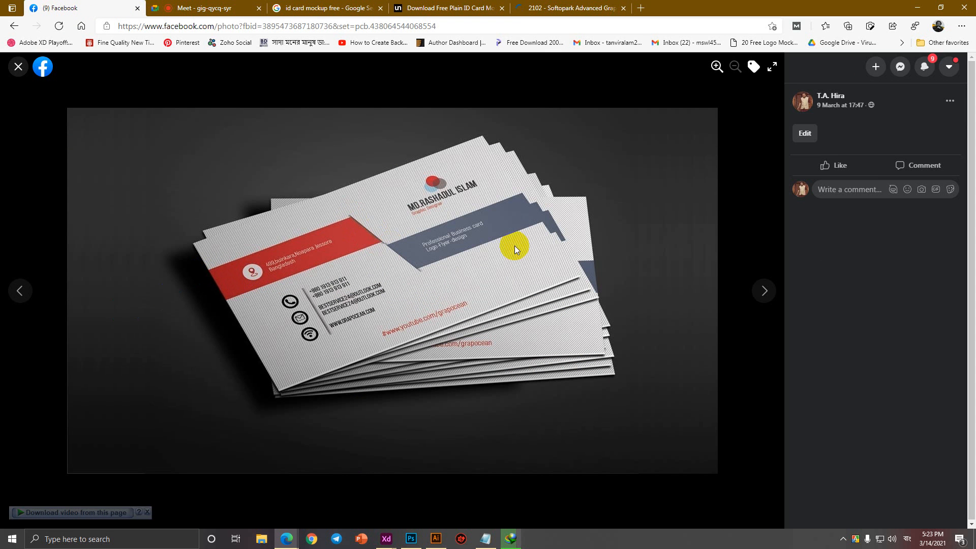
# Page through the post's card photos to the wood-background one, then close the viewer for the spreadsheet.
pyautogui.click(764, 292)
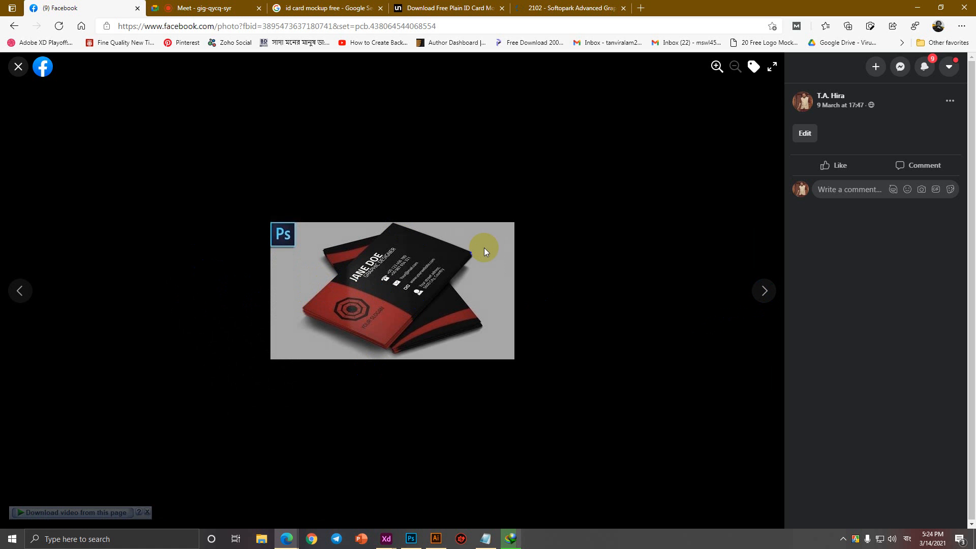
pyautogui.click(766, 293)
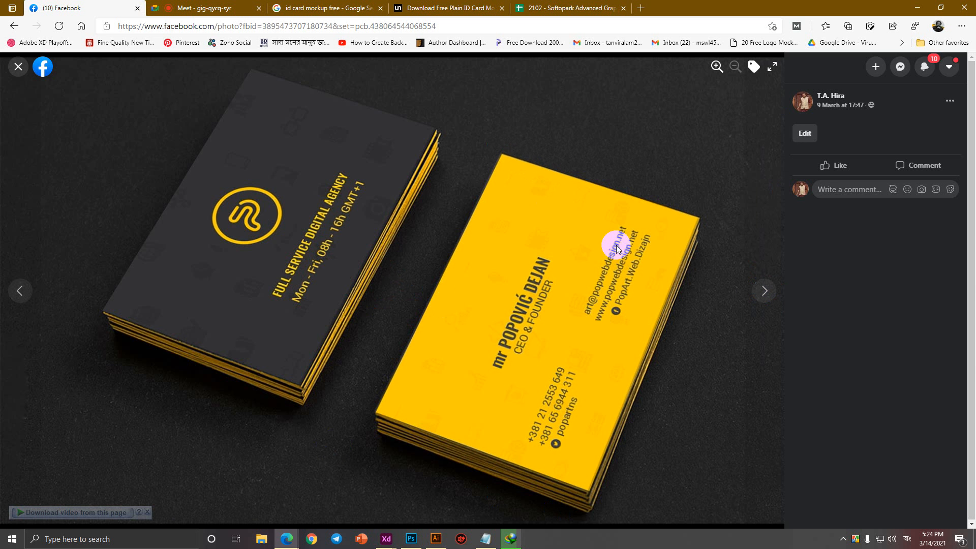
pyautogui.click(766, 292)
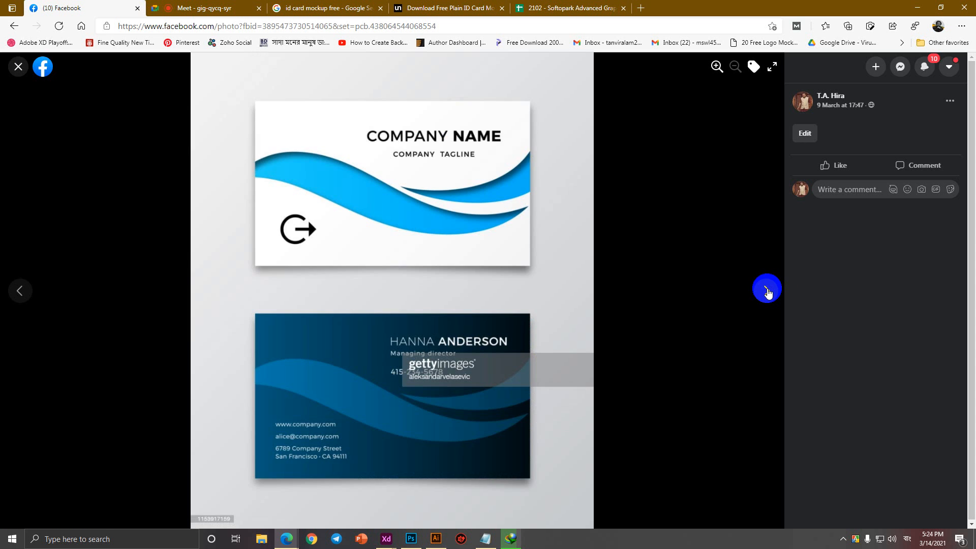
pyautogui.click(767, 291)
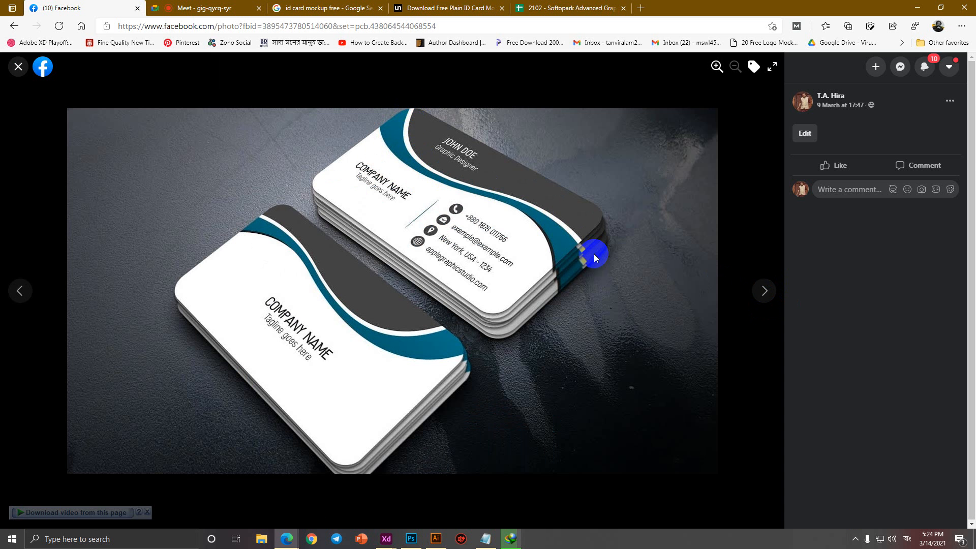
pyautogui.click(775, 291)
pyautogui.click(768, 288)
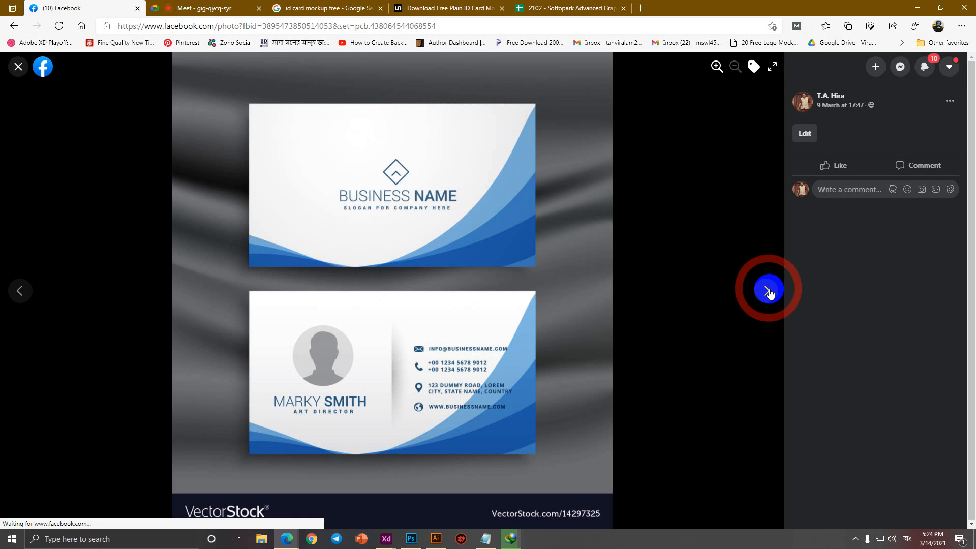
pyautogui.click(765, 291)
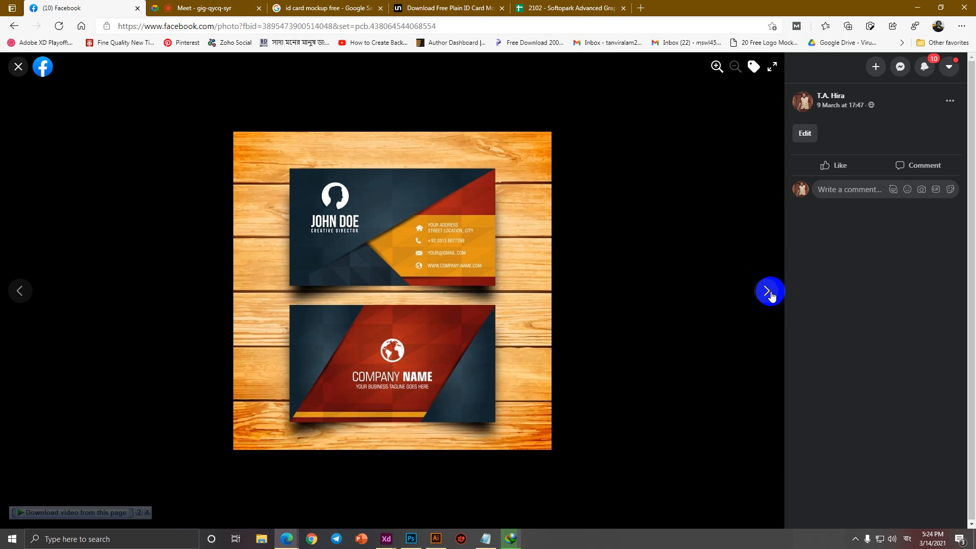
pyautogui.click(19, 67)
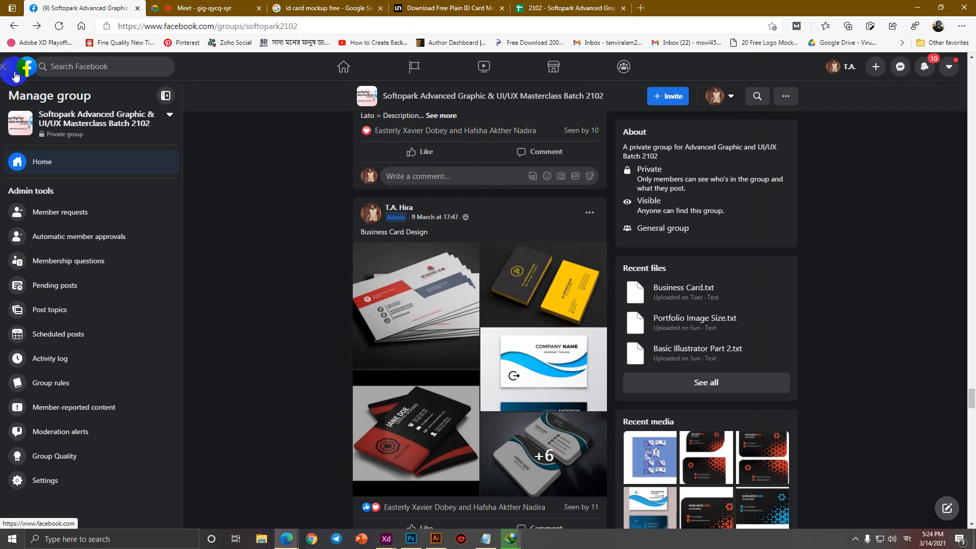
pyautogui.click(602, 7)
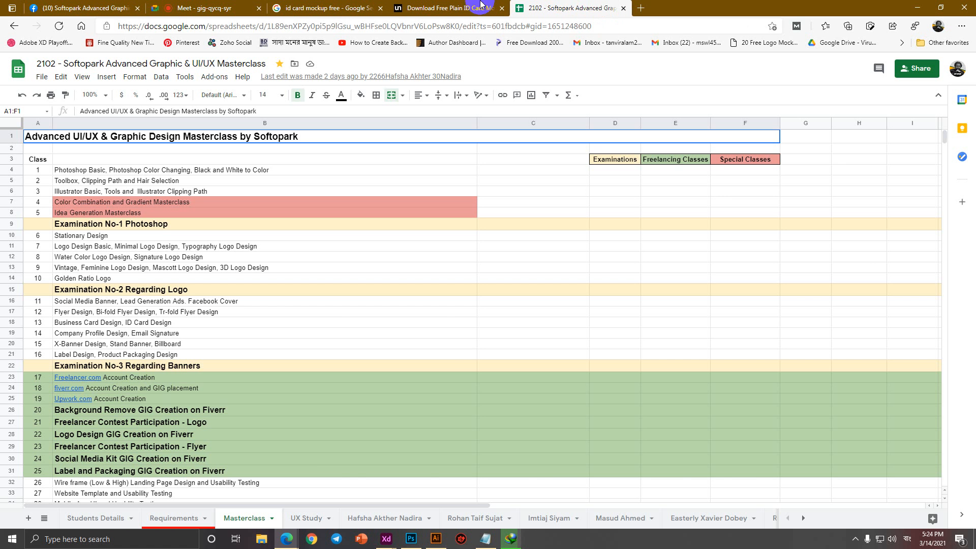
# Bring Notepad forward and delete the '4) National ID Card' line.
pyautogui.click(325, 8)
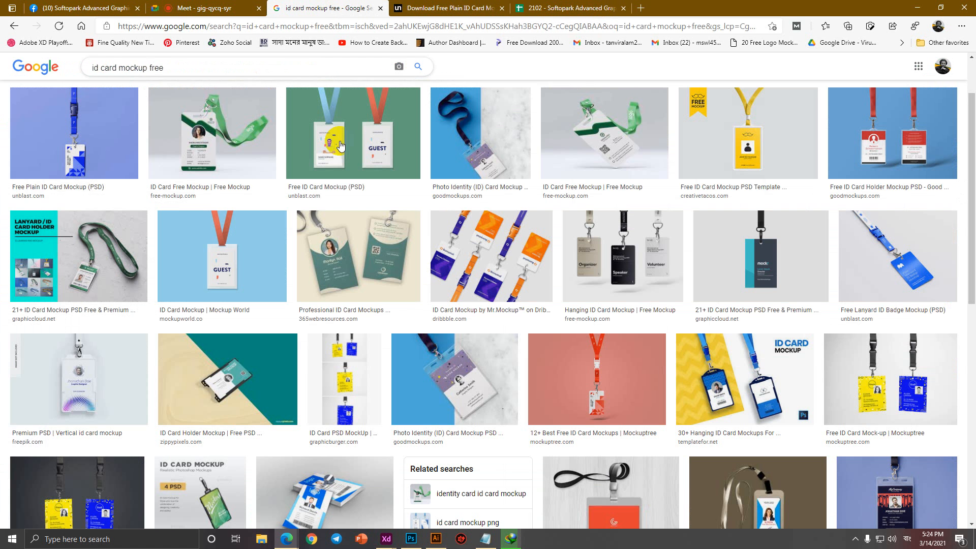
pyautogui.click(511, 539)
pyautogui.click(295, 8)
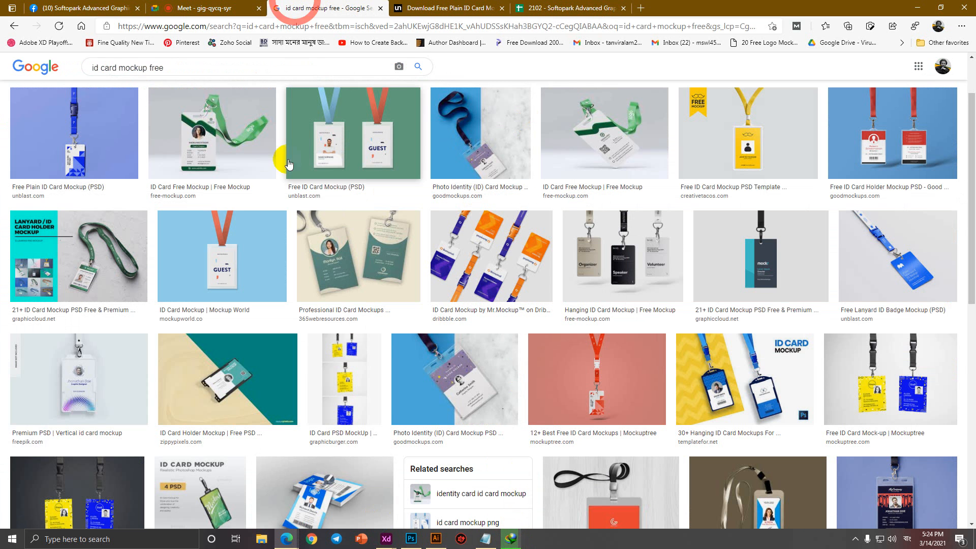
pyautogui.click(487, 539)
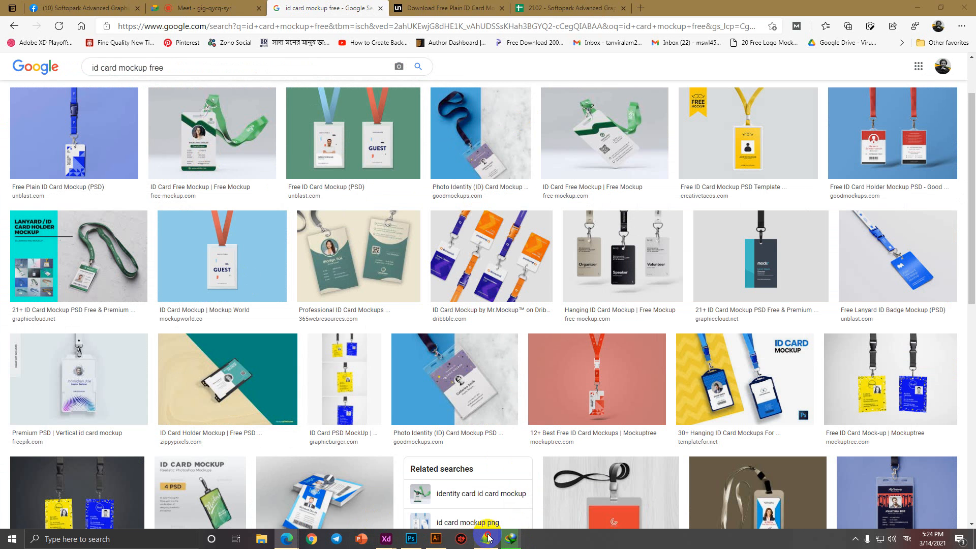
pyautogui.doubleClick(153, 371)
pyautogui.moveTo(152, 370); pyautogui.dragTo(1, 365)
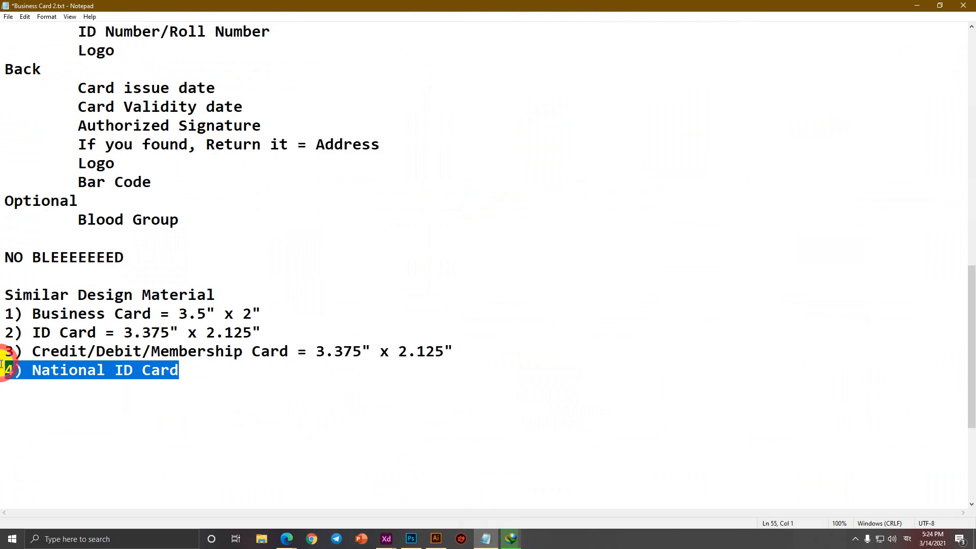
pyautogui.press('BackSpace')
pyautogui.press('BackSpace')
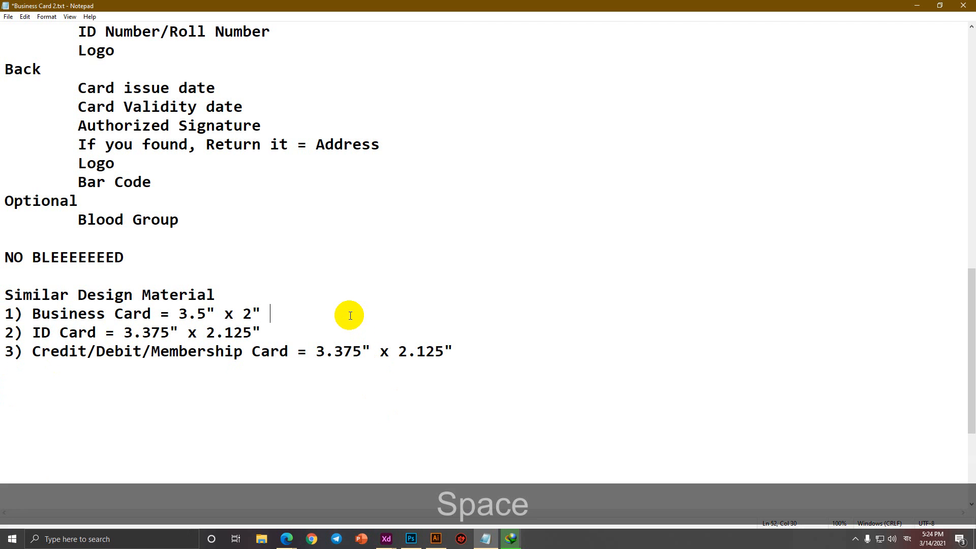
pyautogui.press('BackSpace')
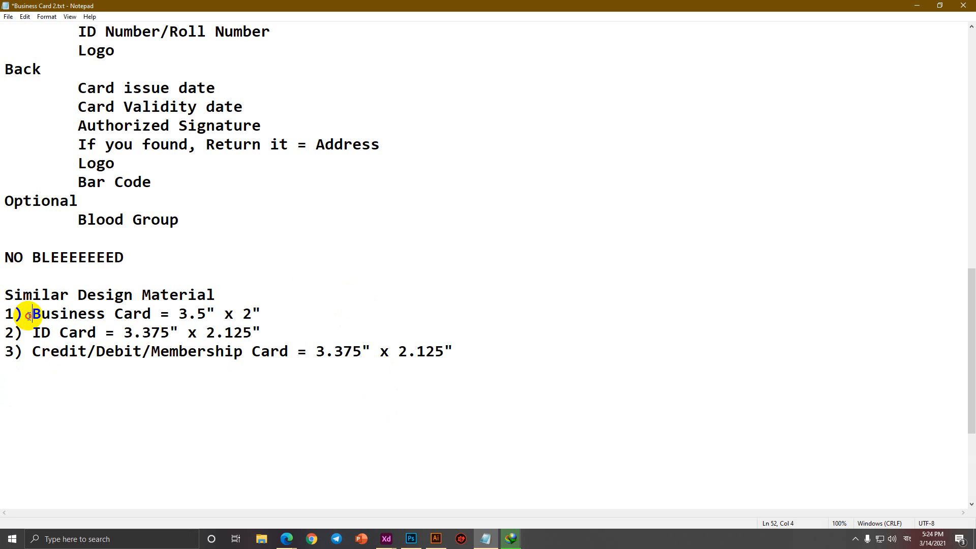
# Highlight the Business Card, ID Card and Credit/Debit/Membership Card size lines in turn.
pyautogui.moveTo(29, 316); pyautogui.dragTo(511, 307)
pyautogui.moveTo(33, 331); pyautogui.dragTo(435, 329)
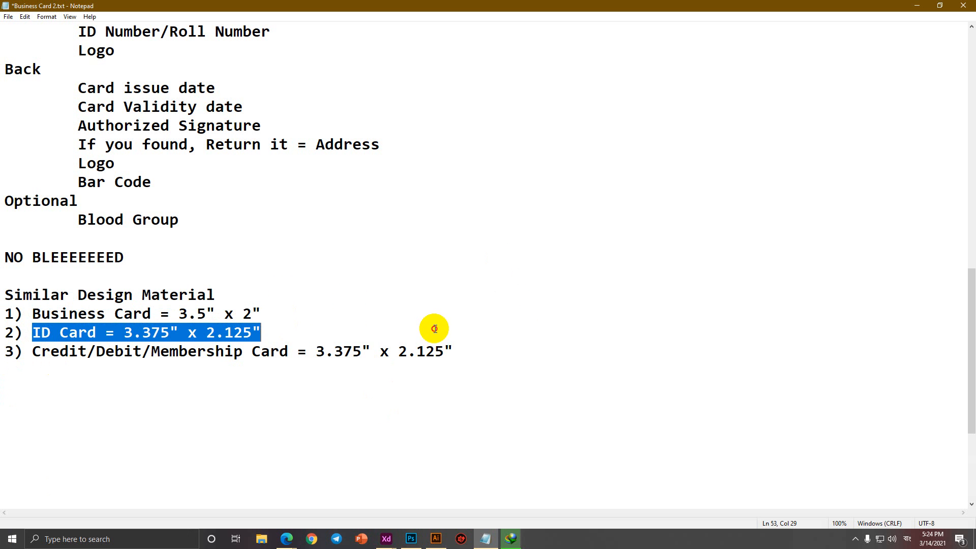
pyautogui.click(434, 329)
pyautogui.moveTo(32, 353); pyautogui.dragTo(529, 396)
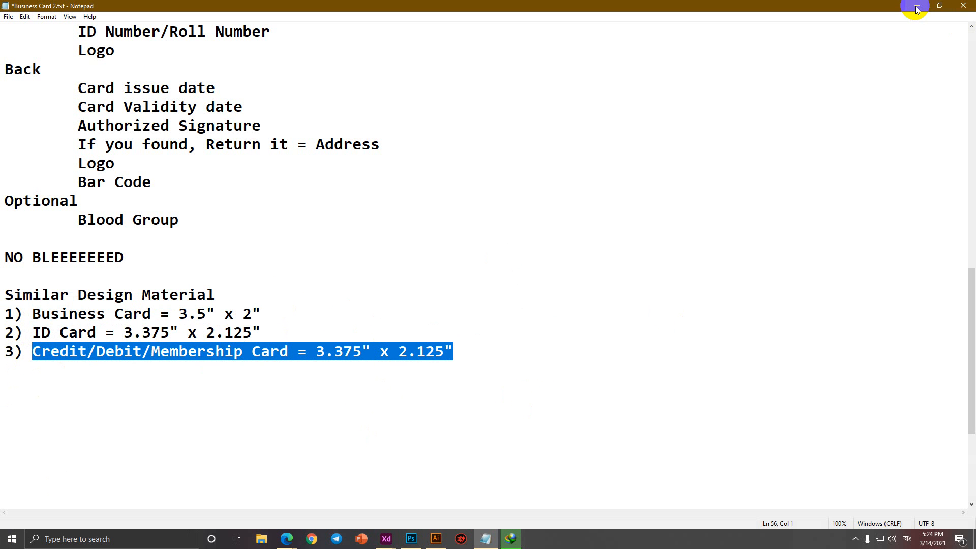
# Set the IDM download to show a dialog on completion, then dismiss that dialog.
pyautogui.click(511, 538)
pyautogui.click(471, 223)
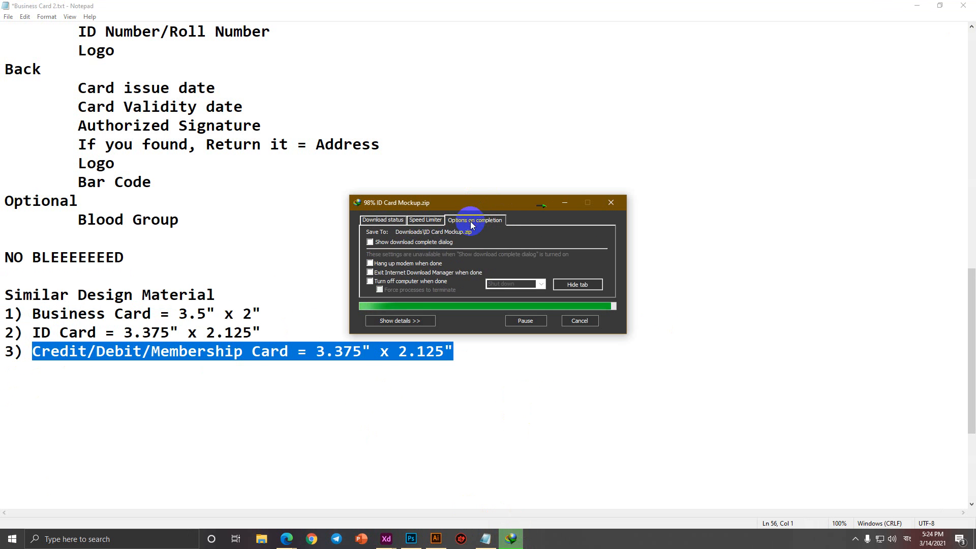
pyautogui.click(402, 242)
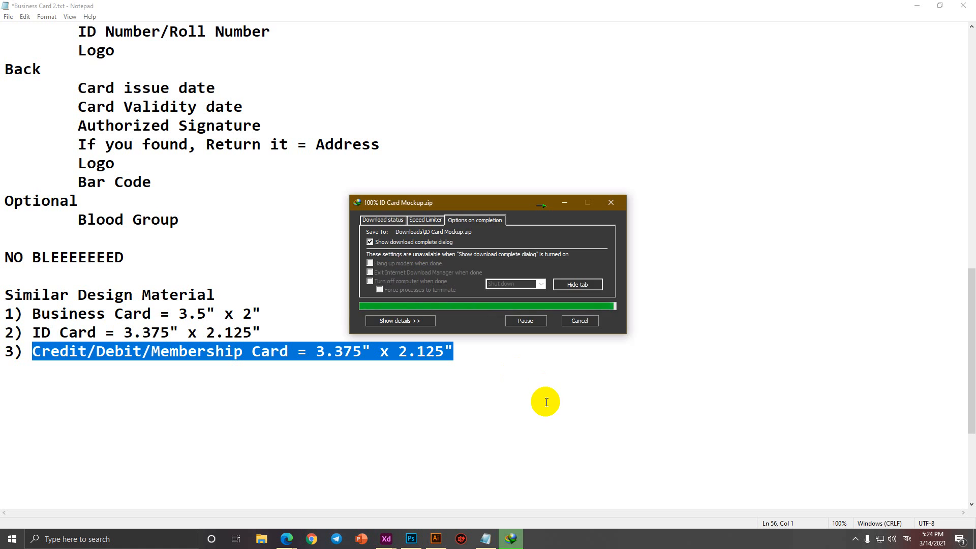
pyautogui.click(515, 301)
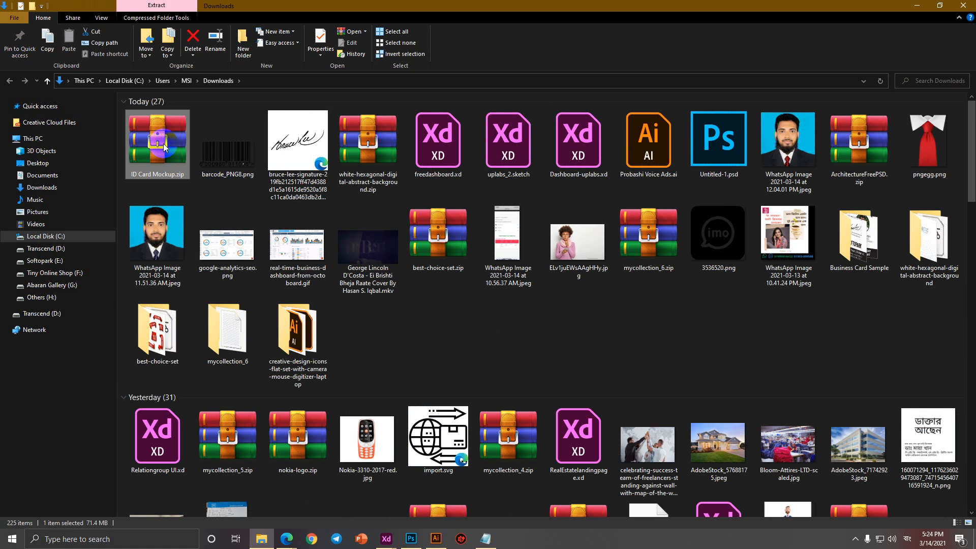
# Extract ID Card Mockup.zip to an ID Card Mockup folder and open the ID Card Mockup.psd inside.
pyautogui.rightClick(163, 143)
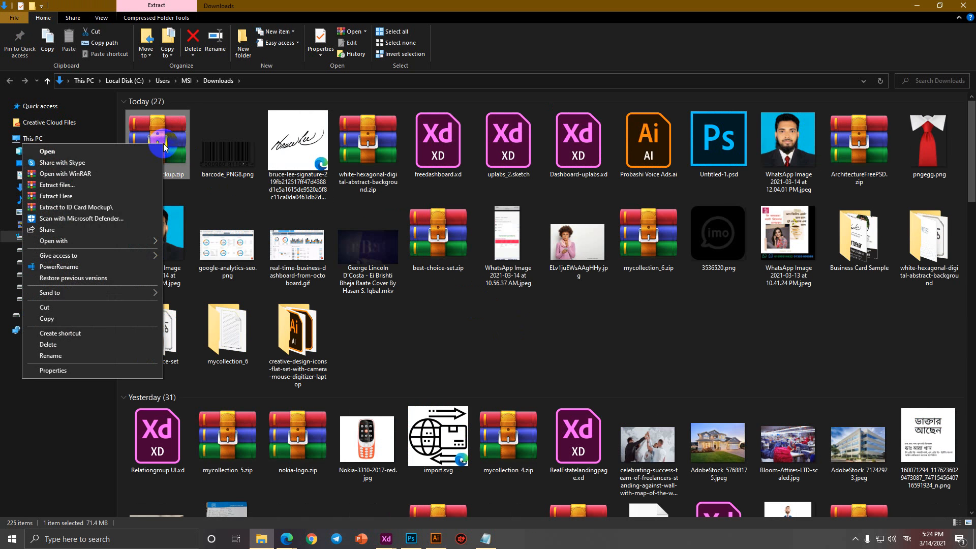
pyautogui.click(108, 207)
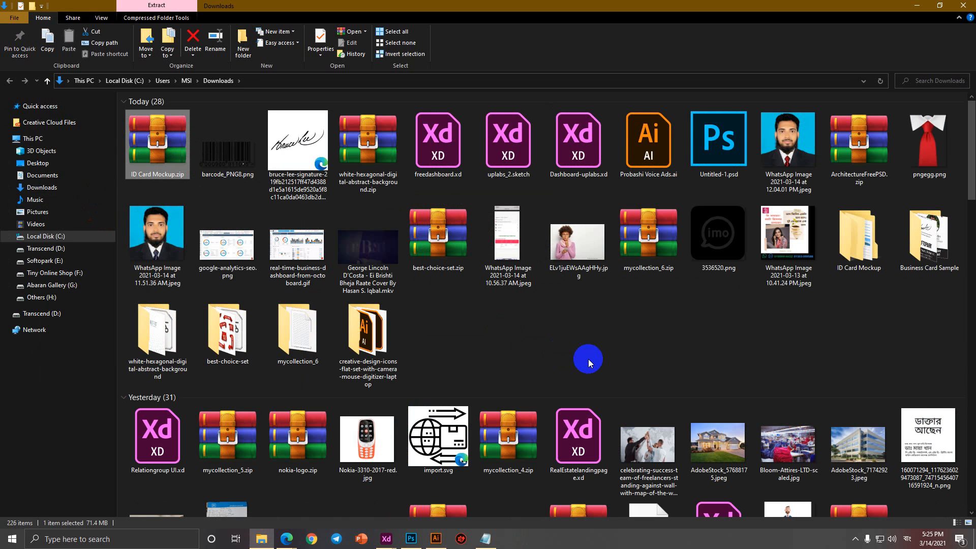
pyautogui.click(505, 339)
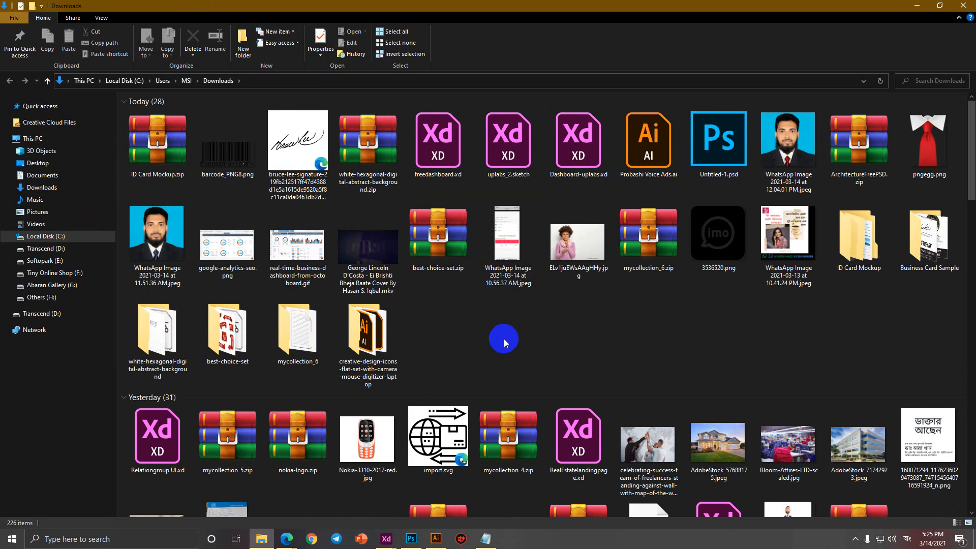
pyautogui.doubleClick(870, 249)
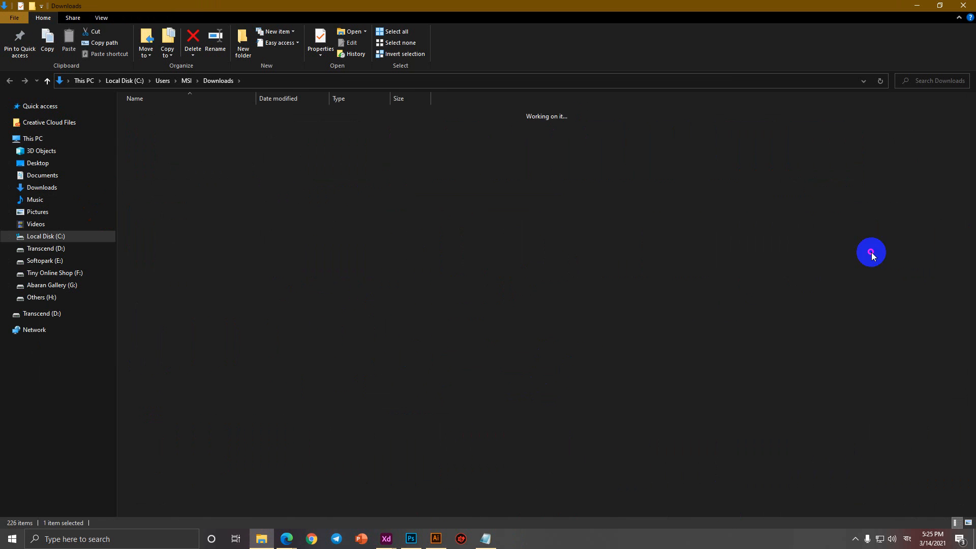
pyautogui.doubleClick(145, 134)
pyautogui.doubleClick(150, 136)
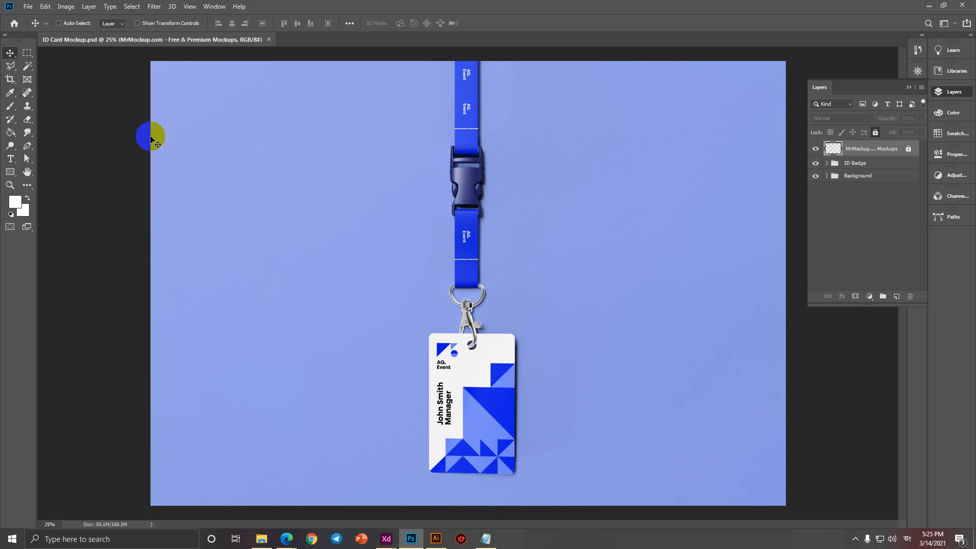
# Expand the ID Badge group and toggle the upper lanyard placeholder layer's visibility.
pyautogui.click(826, 163)
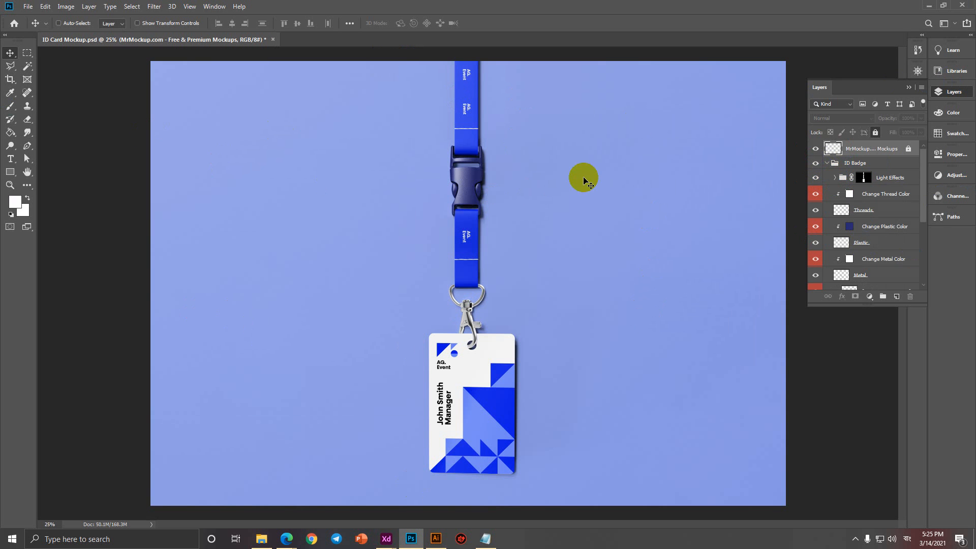
pyautogui.scroll(-5, 887, 272)
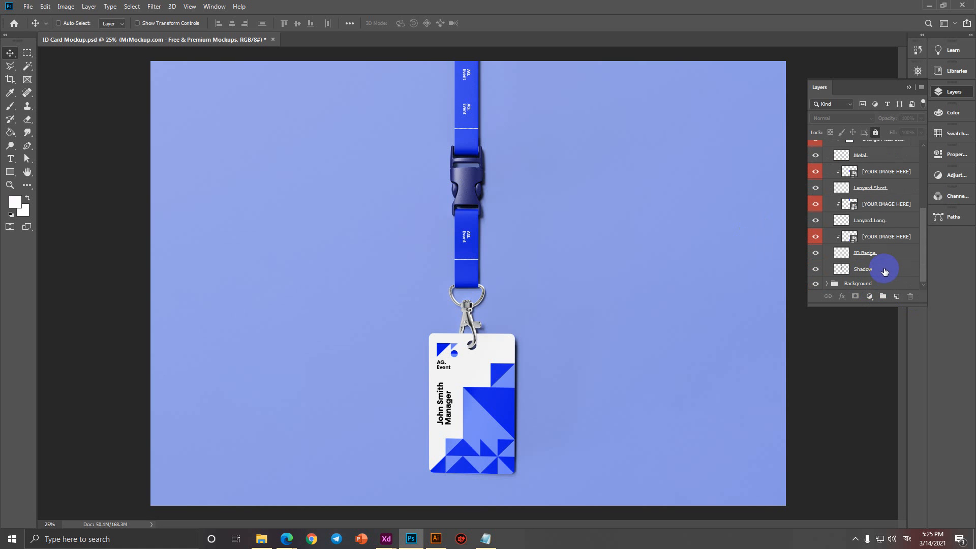
pyautogui.click(856, 205)
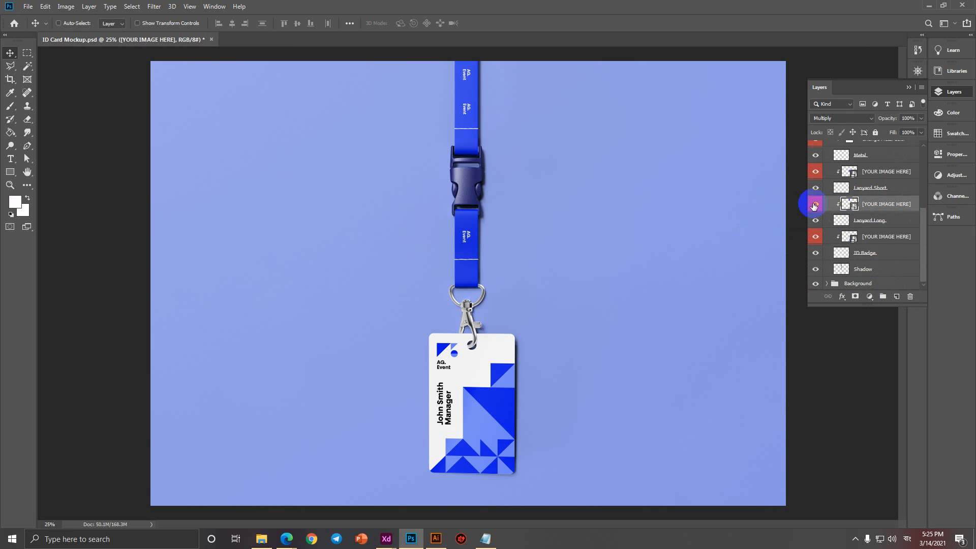
pyautogui.click(815, 204)
pyautogui.click(816, 203)
pyautogui.click(815, 204)
pyautogui.click(815, 204)
pyautogui.click(815, 204)
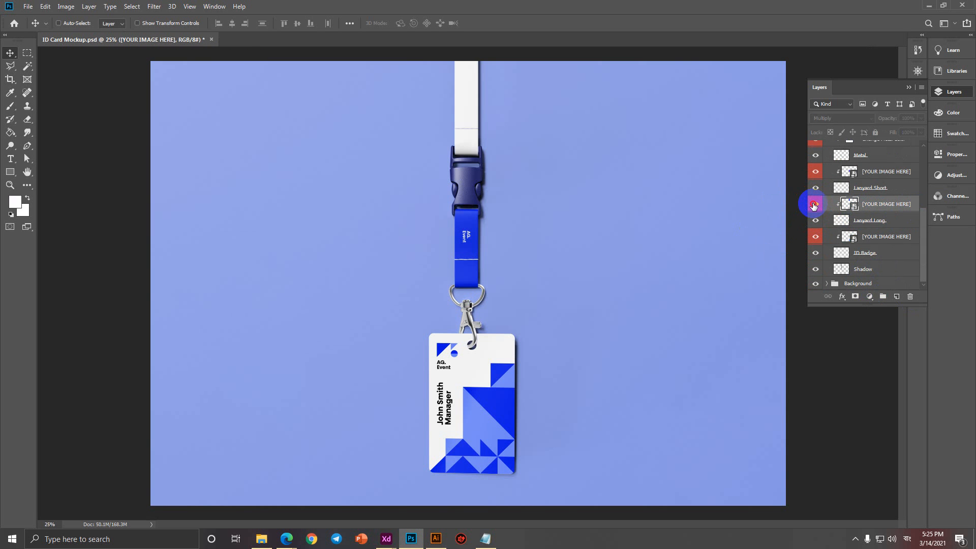
pyautogui.click(816, 204)
# Recheck the lanyard layer, then toggle the badge design layer to locate it.
pyautogui.moveTo(429, 48); pyautogui.dragTo(462, 91)
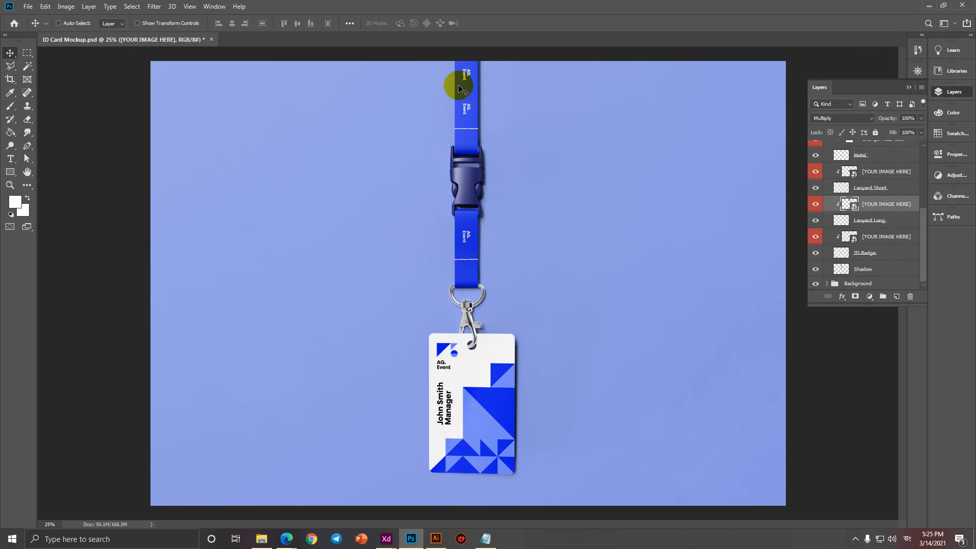
pyautogui.click(815, 204)
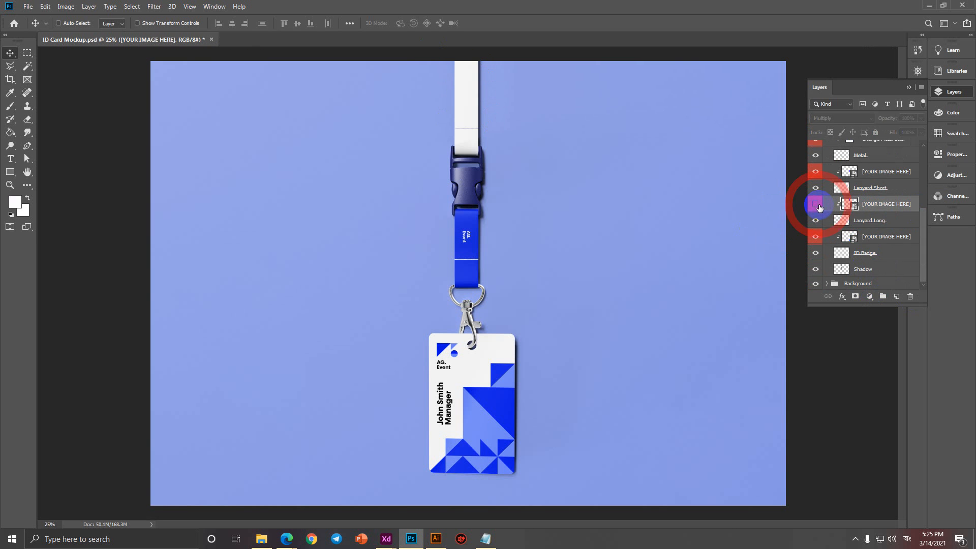
pyautogui.click(815, 203)
pyautogui.click(815, 237)
pyautogui.click(815, 237)
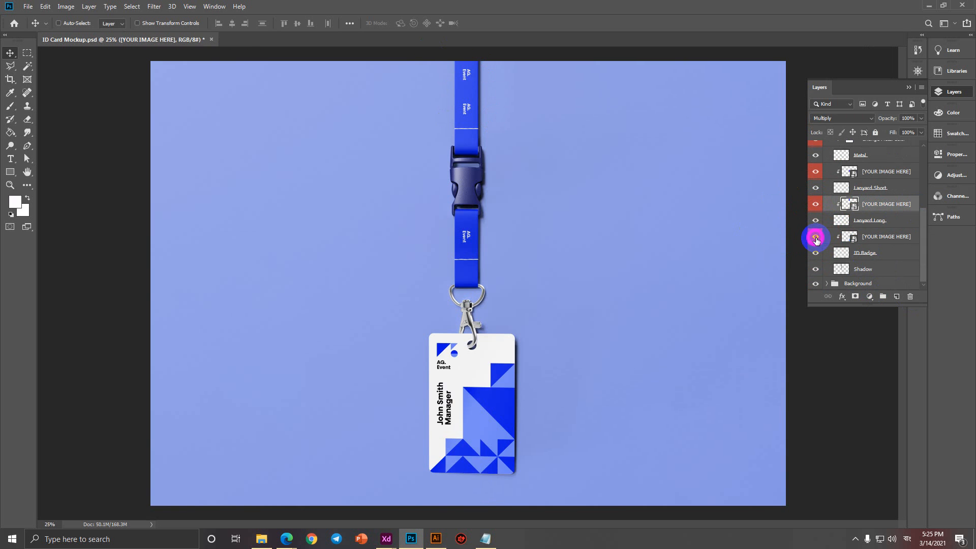
# In the badge smart object, embed Untitled-2-01.jpg and scale it proportionally to cover the badge.
pyautogui.doubleClick(851, 237)
pyautogui.click(28, 6)
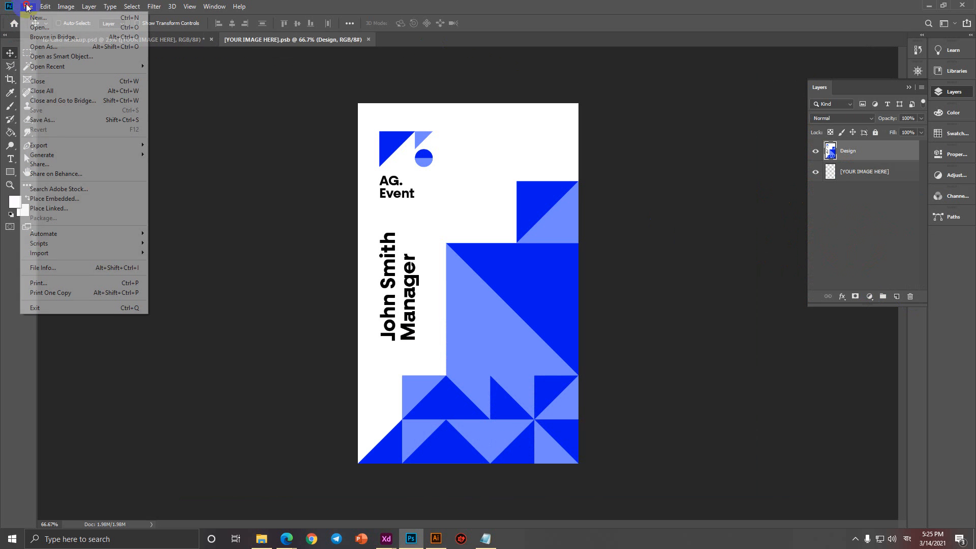
pyautogui.click(81, 198)
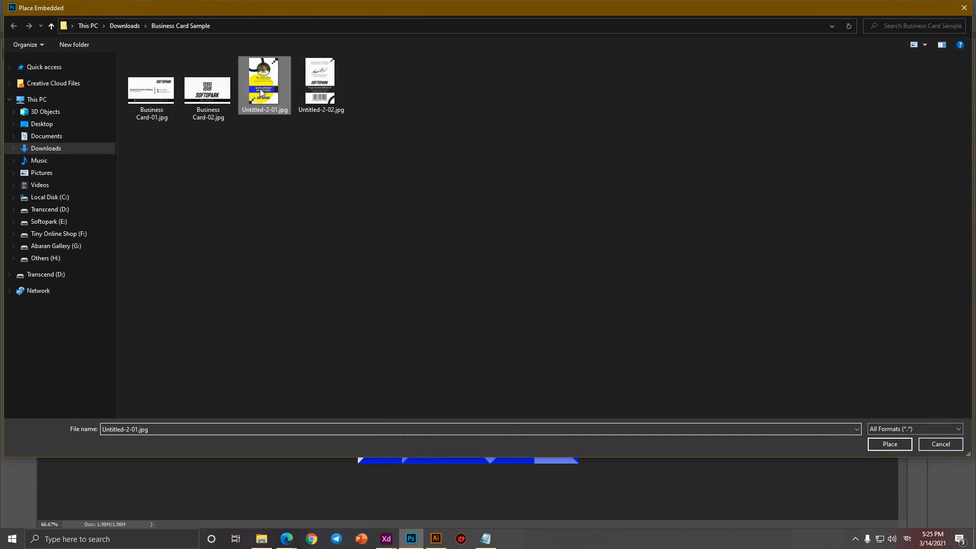
pyautogui.doubleClick(260, 89)
pyautogui.moveTo(455, 186); pyautogui.dragTo(453, 183)
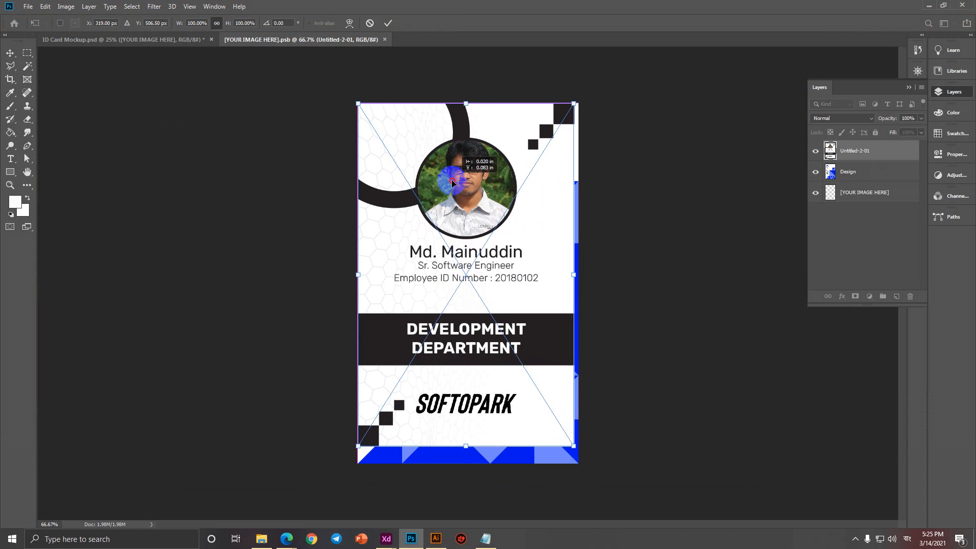
pyautogui.press('shift')
pyautogui.moveTo(574, 446); pyautogui.dragTo(578, 464)
pyautogui.click(388, 22)
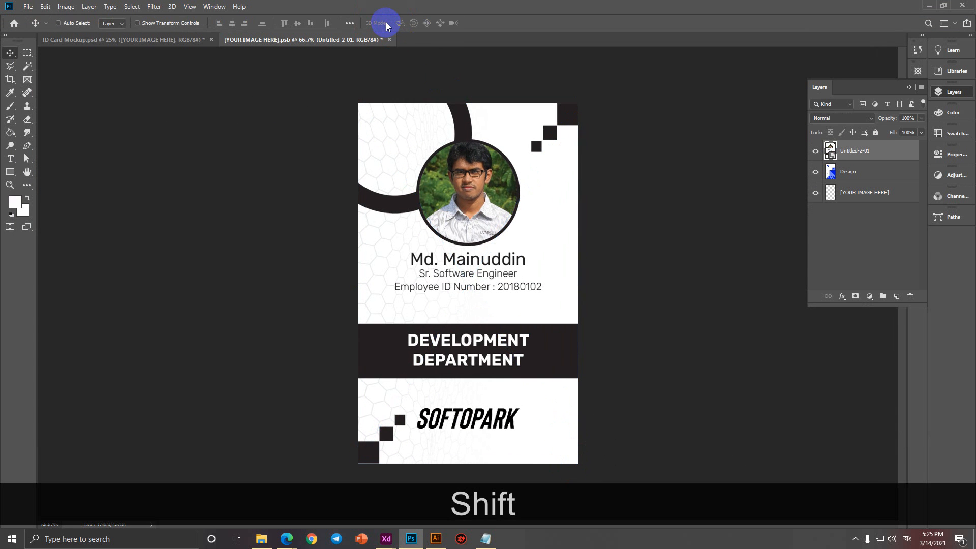
# Save and close the badge smart object, then bring the updated badge into view.
pyautogui.hotkey('ctrl', 's')
pyautogui.click(385, 39)
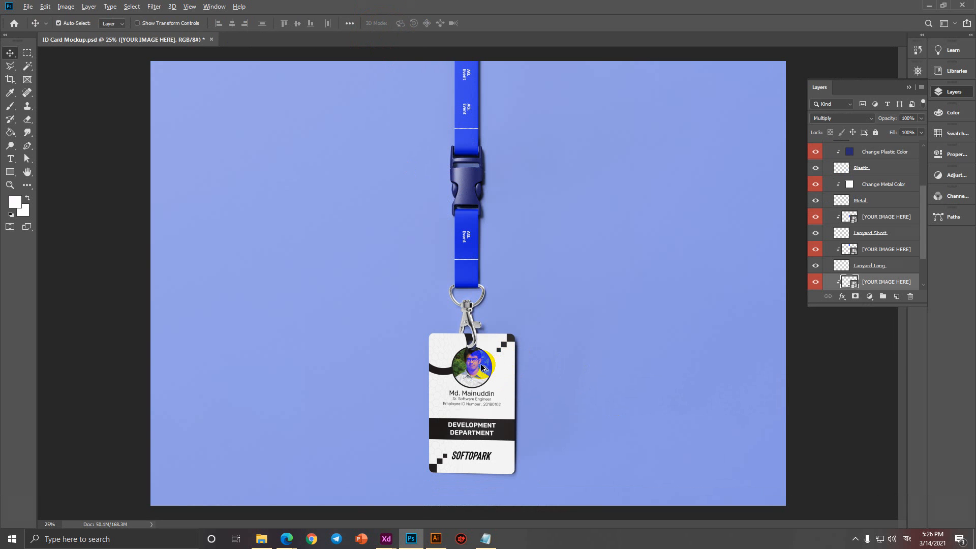
pyautogui.keyDown('ctrl'); pyautogui.keyDown('alt'); pyautogui.scroll(8, 458, 353); pyautogui.keyUp('alt'); pyautogui.keyUp('ctrl')
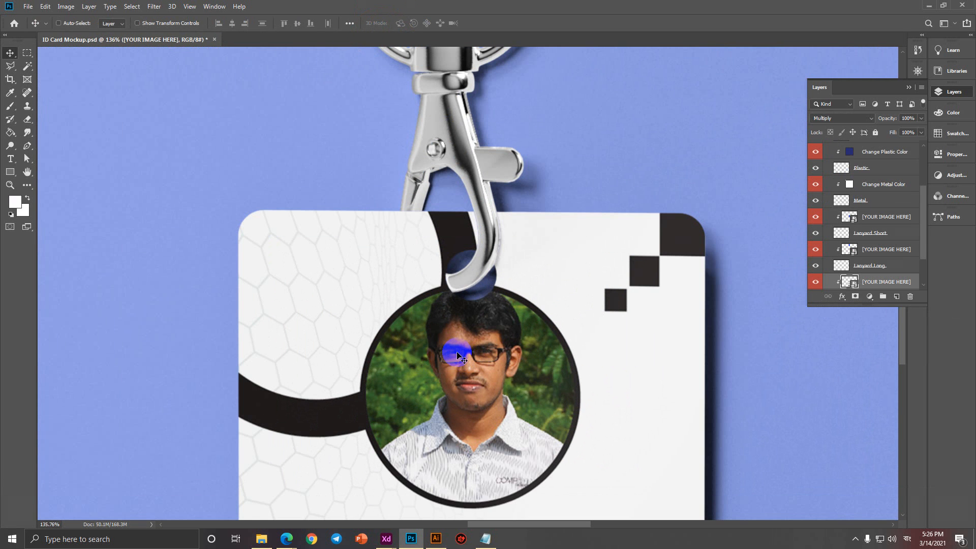
pyautogui.keyDown('ctrl'); pyautogui.keyDown('alt'); pyautogui.scroll(-5, 485, 317); pyautogui.keyUp('alt'); pyautogui.keyUp('ctrl')
pyautogui.moveTo(488, 375); pyautogui.dragTo(481, 328)
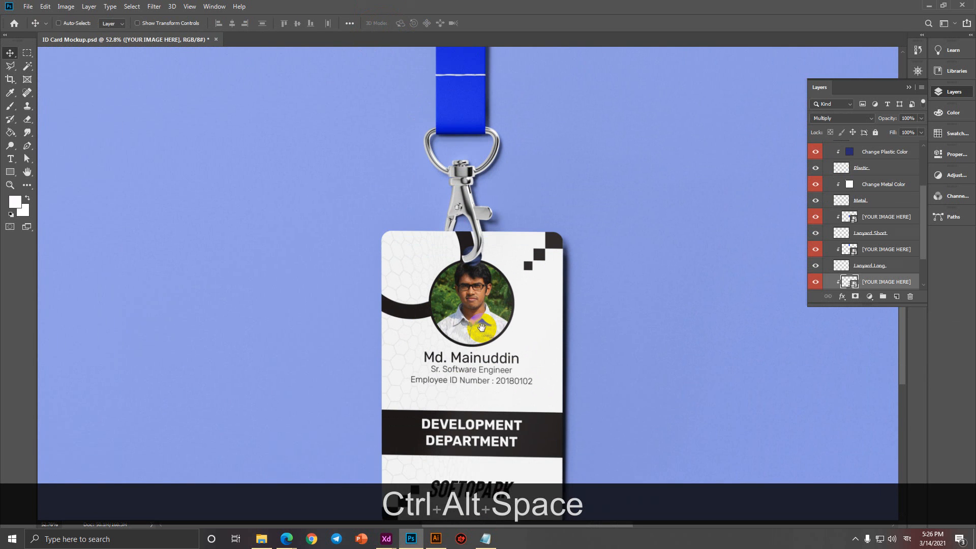
# Move the employee photo, name and Employee ID Number line lower on the card front.
pyautogui.click(436, 539)
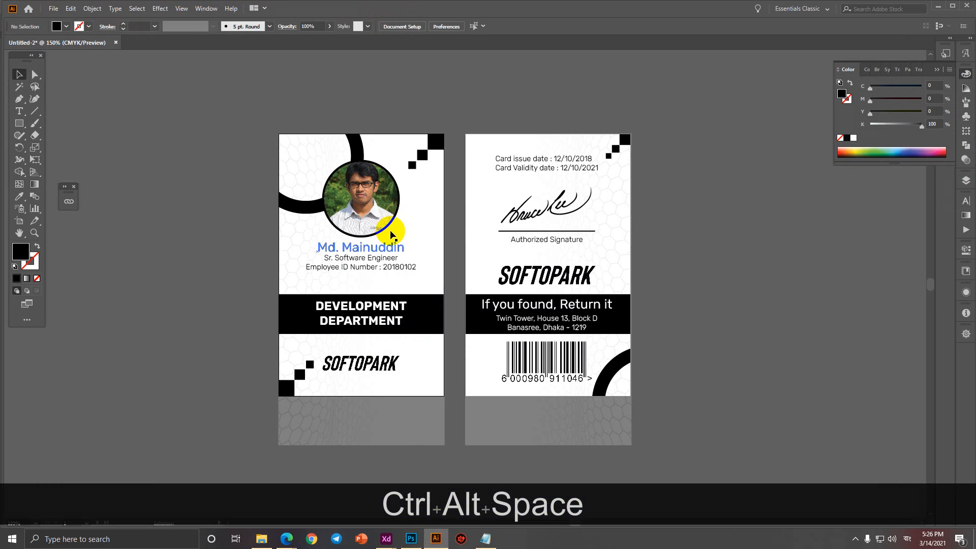
pyautogui.doubleClick(377, 209)
pyautogui.click(375, 208)
pyautogui.keyDown('shift'); pyautogui.click(365, 247); pyautogui.keyUp('shift')
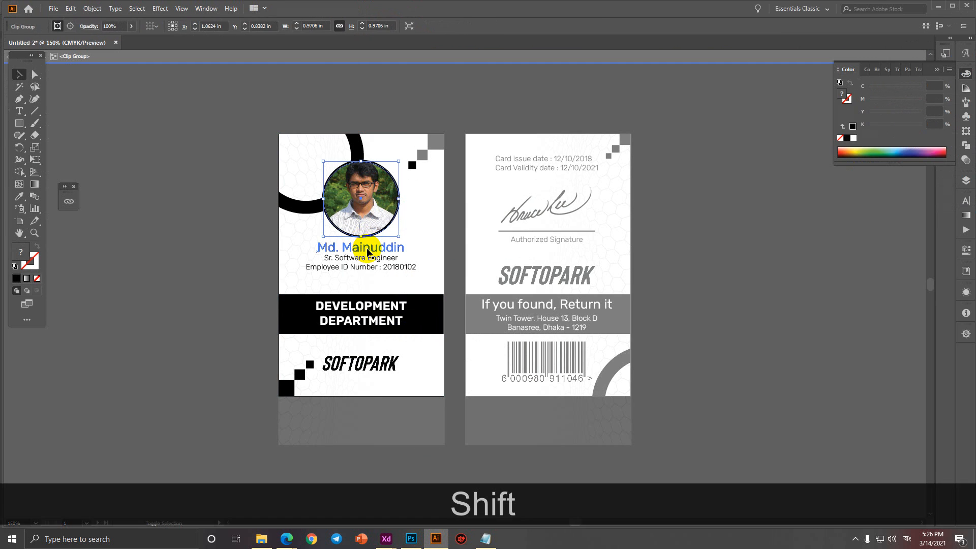
pyautogui.keyDown('shift'); pyautogui.click(370, 268); pyautogui.keyUp('shift')
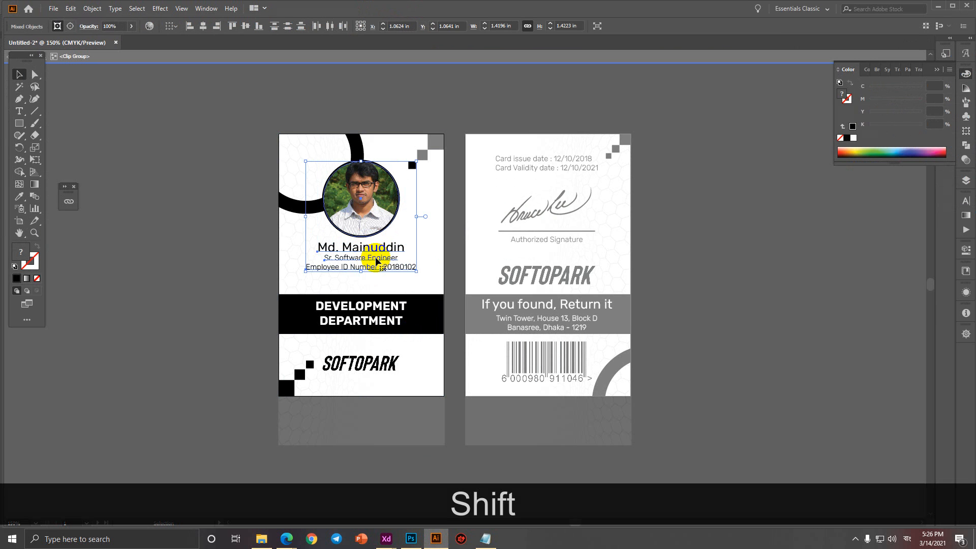
pyautogui.press('Down')
pyautogui.press('Down')
pyautogui.press('Down')
pyautogui.press('Down')
pyautogui.press('Down')
pyautogui.press('Down')
pyautogui.press('Down')
pyautogui.press('Down')
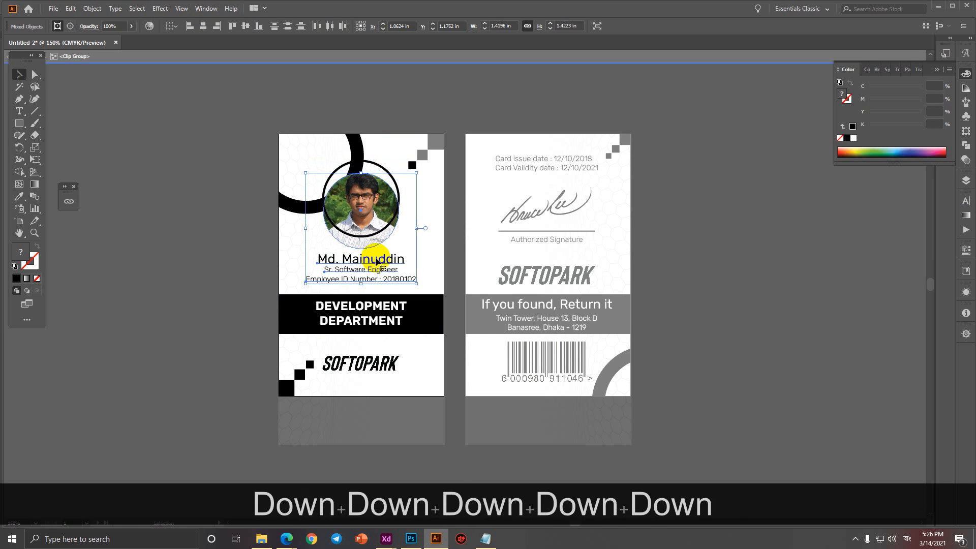
pyautogui.hotkey('ctrl', 'z')
pyautogui.hotkey('ctrl', 'z')
pyautogui.hotkey('ctrl', 'z')
pyautogui.hotkey('ctrl', 'z')
pyautogui.hotkey('ctrl', 'z')
pyautogui.hotkey('ctrl', 'z')
pyautogui.hotkey('ctrl', 'z')
pyautogui.hotkey('ctrl', 'z')
pyautogui.hotkey('ctrl', 'z')
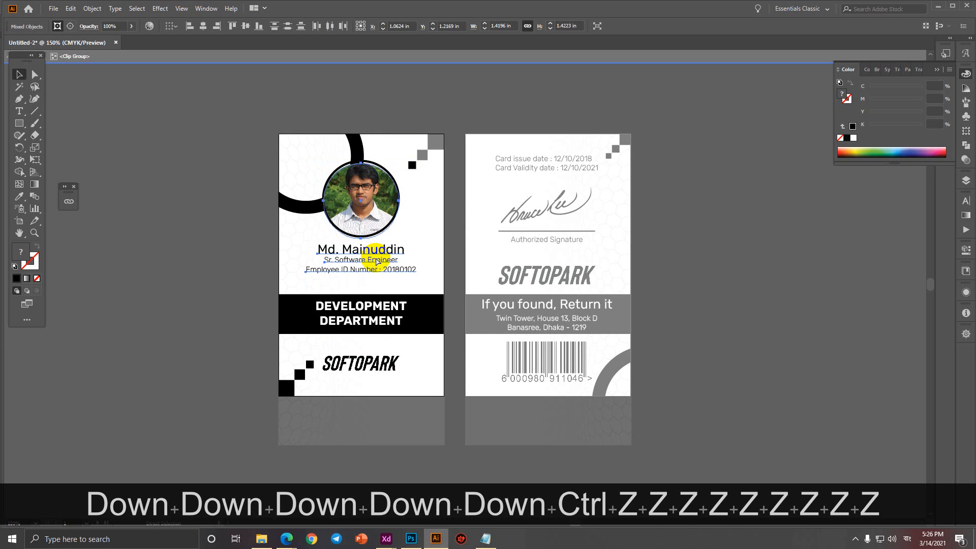
pyautogui.hotkey('ctrl', 'z')
pyautogui.hotkey('ctrl', 'z')
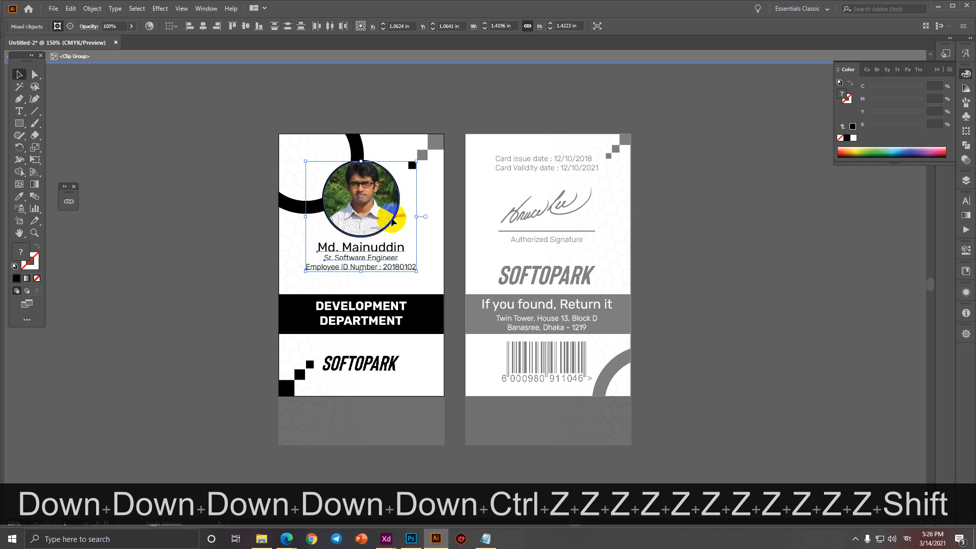
pyautogui.keyDown('shift'); pyautogui.click(392, 219); pyautogui.keyUp('shift')
pyautogui.keyDown('shift'); pyautogui.click(378, 219); pyautogui.keyUp('shift')
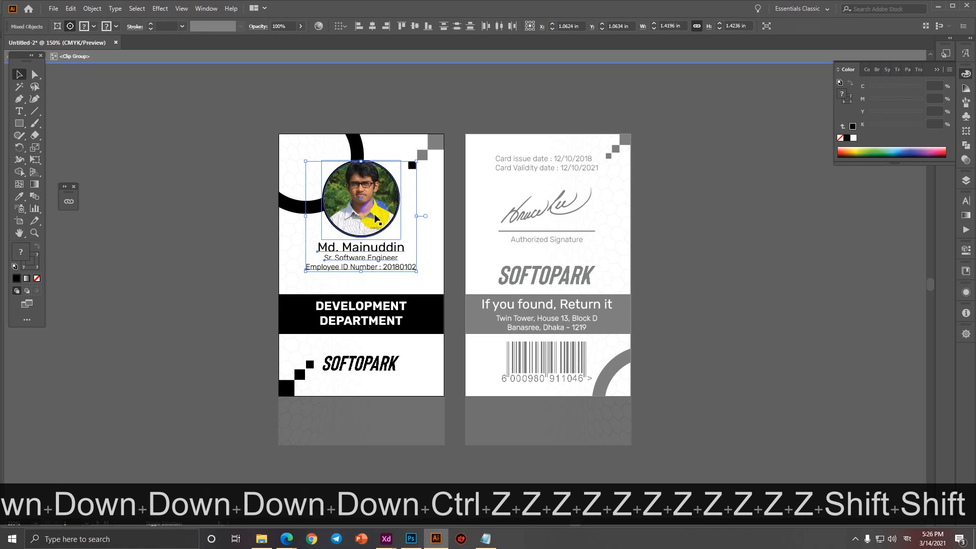
pyautogui.press('Down')
pyautogui.press('Down')
pyautogui.press('Down')
pyautogui.press('Down')
pyautogui.press('Down')
pyautogui.press('Down')
pyautogui.press('Down')
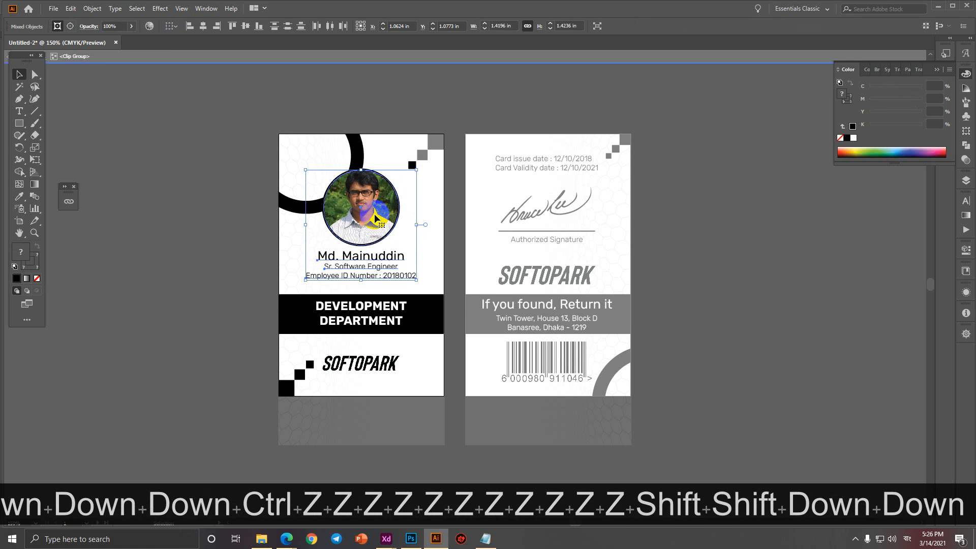
pyautogui.doubleClick(773, 261)
# Export each artboard as JPEG to Business Card Sample, replacing the existing Untitled-2 files.
pyautogui.click(52, 9)
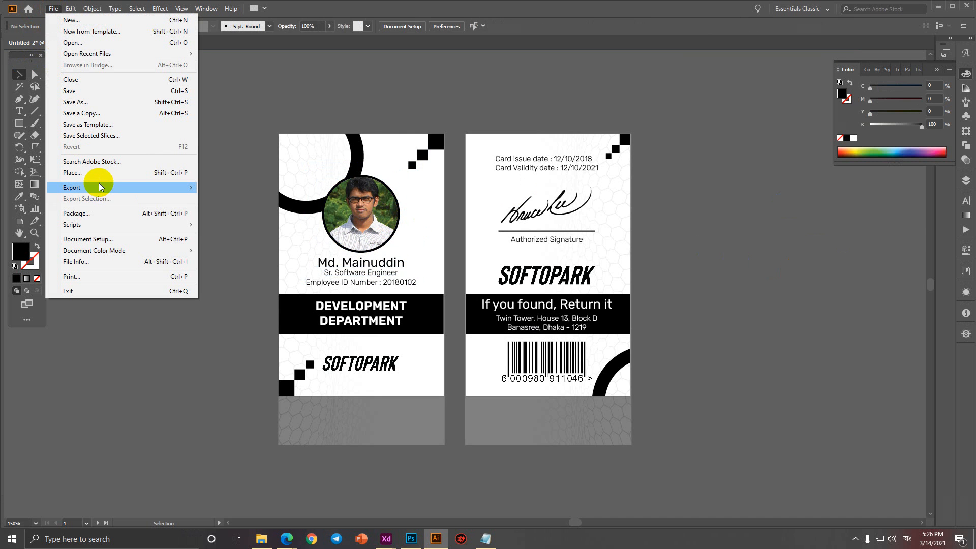
pyautogui.moveTo(99, 185)
pyautogui.click(234, 201)
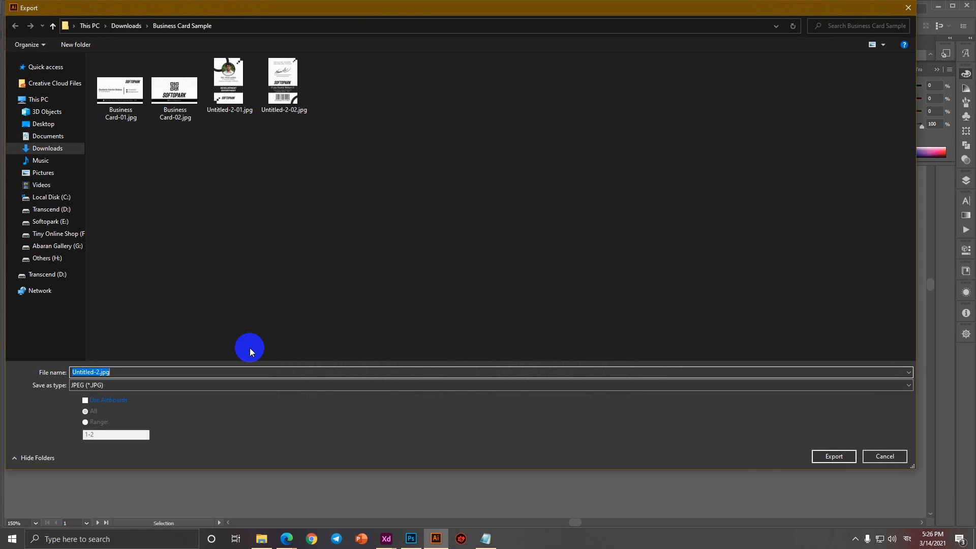
pyautogui.click(122, 404)
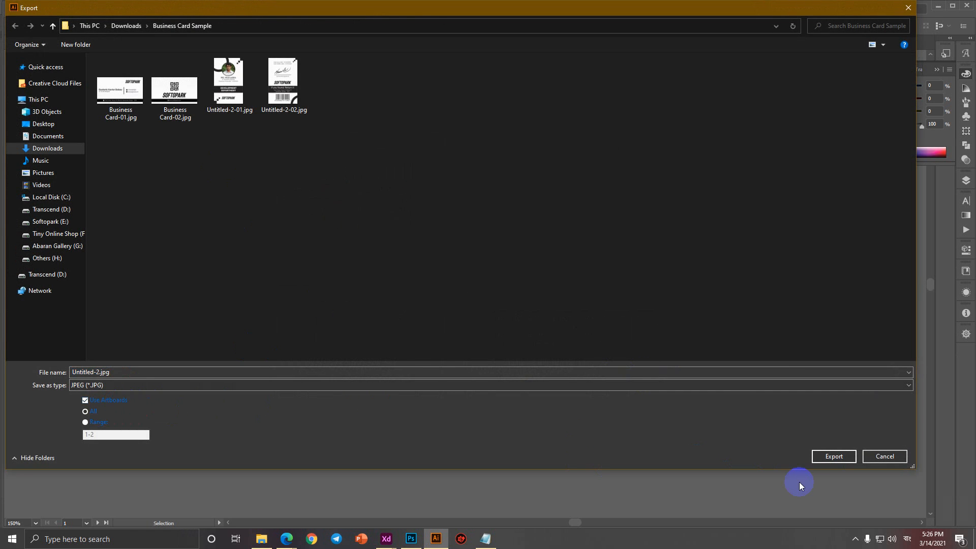
pyautogui.click(820, 458)
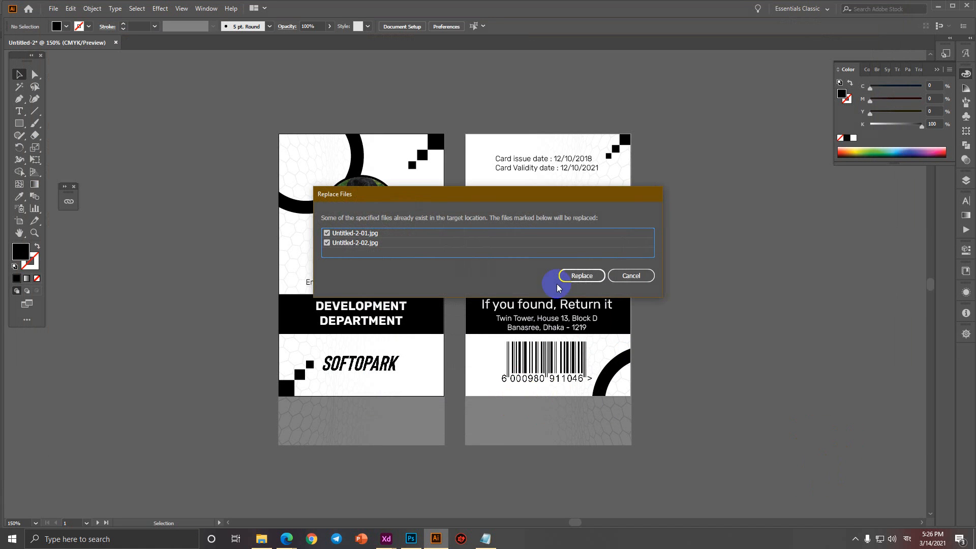
pyautogui.click(581, 276)
# Return to the Photoshop mockup and embed the updated card design into the card smart object.
pyautogui.moveTo(287, 539)
pyautogui.click(253, 517)
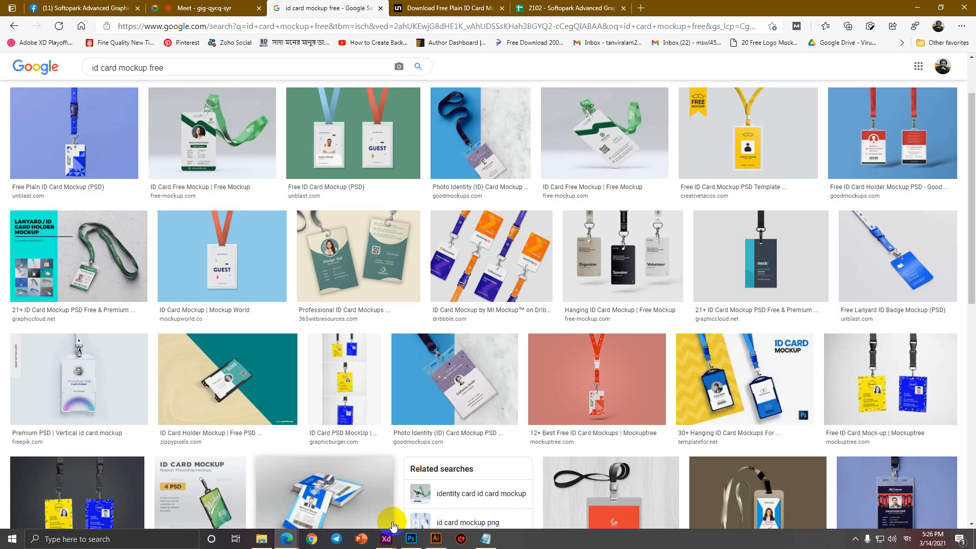
pyautogui.click(446, 8)
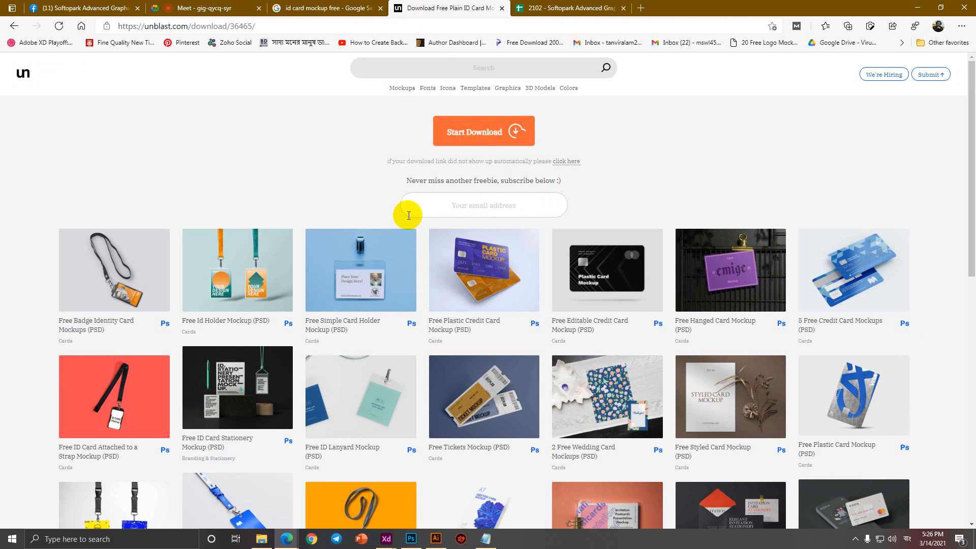
pyautogui.click(411, 539)
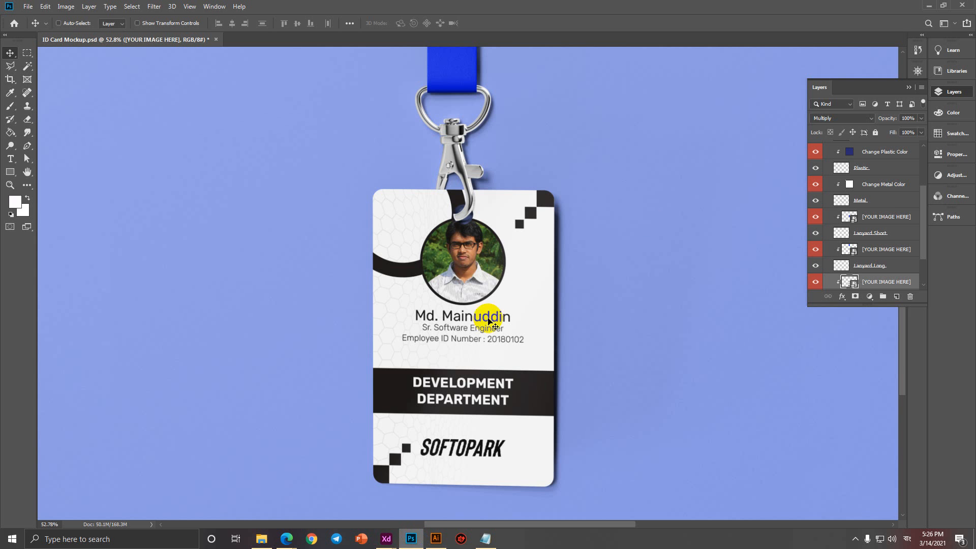
pyautogui.doubleClick(854, 283)
pyautogui.click(28, 6)
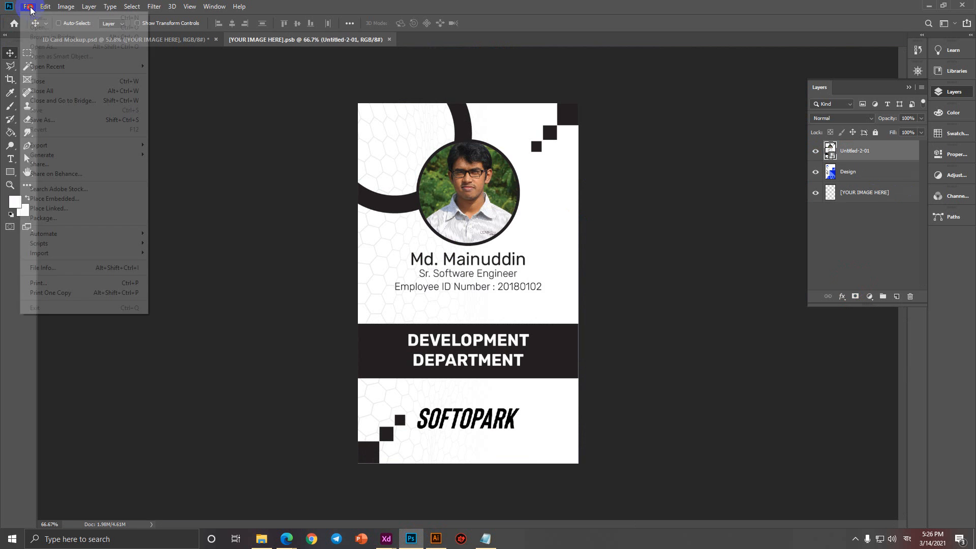
pyautogui.click(86, 199)
pyautogui.doubleClick(268, 90)
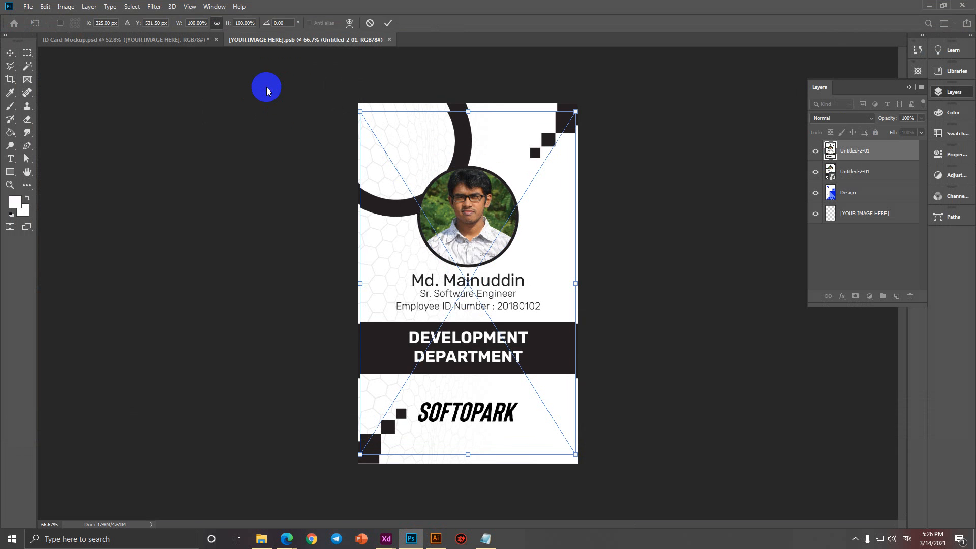
# Align and enlarge the design to fill the whole card, then save and close the smart object.
pyautogui.moveTo(465, 150); pyautogui.dragTo(464, 142)
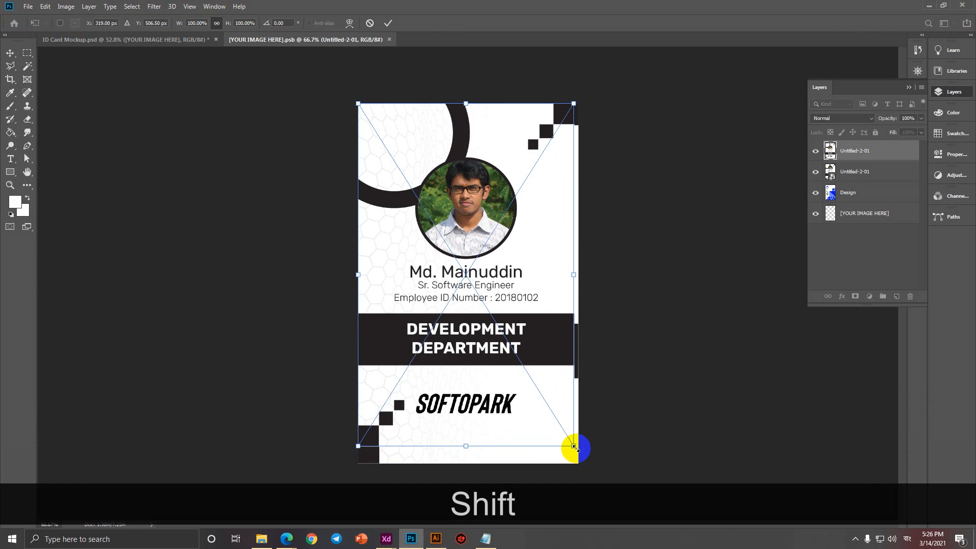
pyautogui.moveTo(574, 447)
pyautogui.mouseDown()
pyautogui.moveTo(578, 457)
pyautogui.moveTo(563, 451)
pyautogui.mouseUp()
pyautogui.click(388, 23)
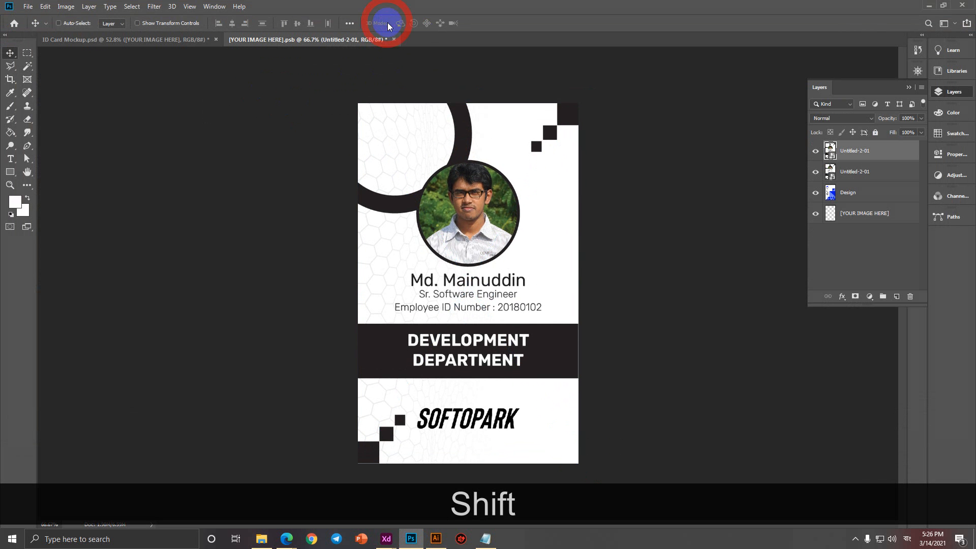
pyautogui.hotkey('ctrl', 's')
pyautogui.click(389, 40)
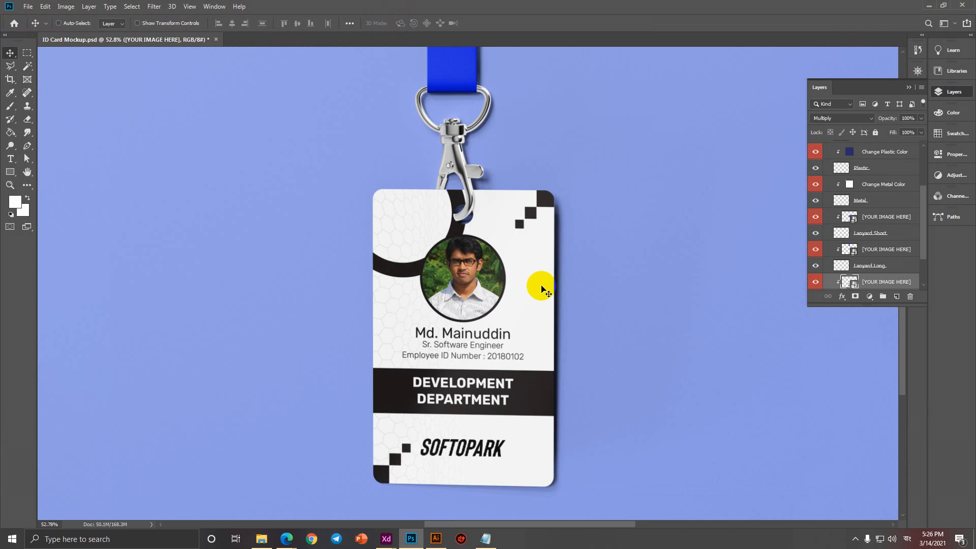
pyautogui.scroll(-5, 540, 289)
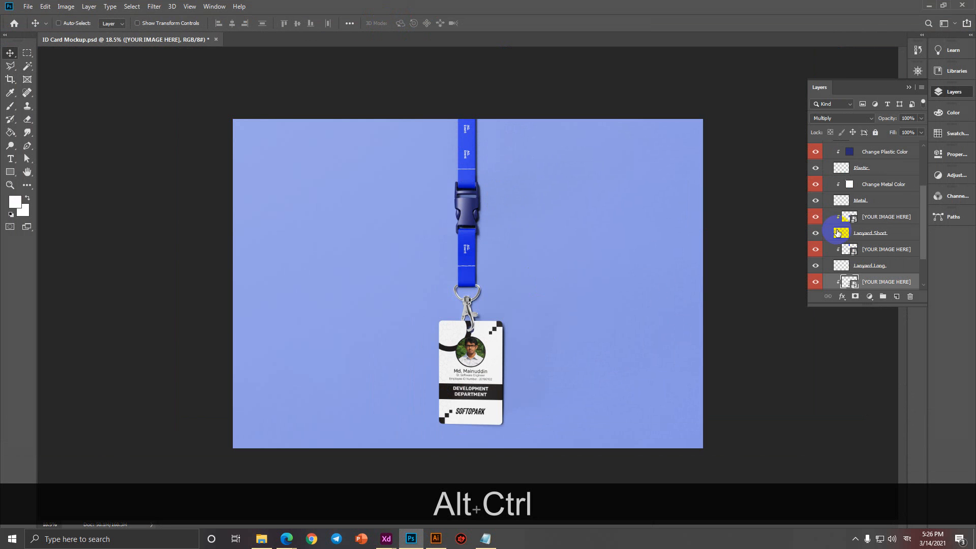
# In the lanyard strap smart object, search the Softopark drive for 'softopark' files to embed.
pyautogui.doubleClick(857, 222)
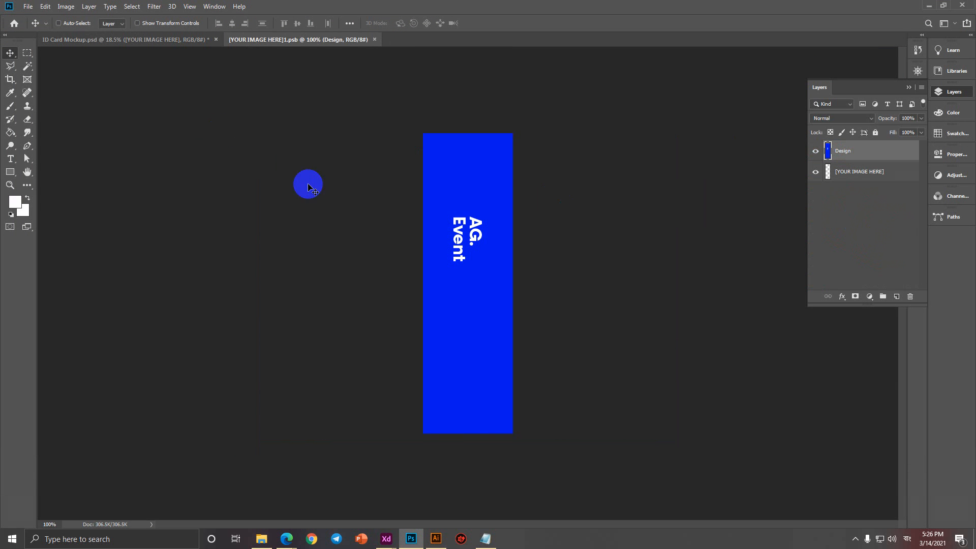
pyautogui.click(28, 6)
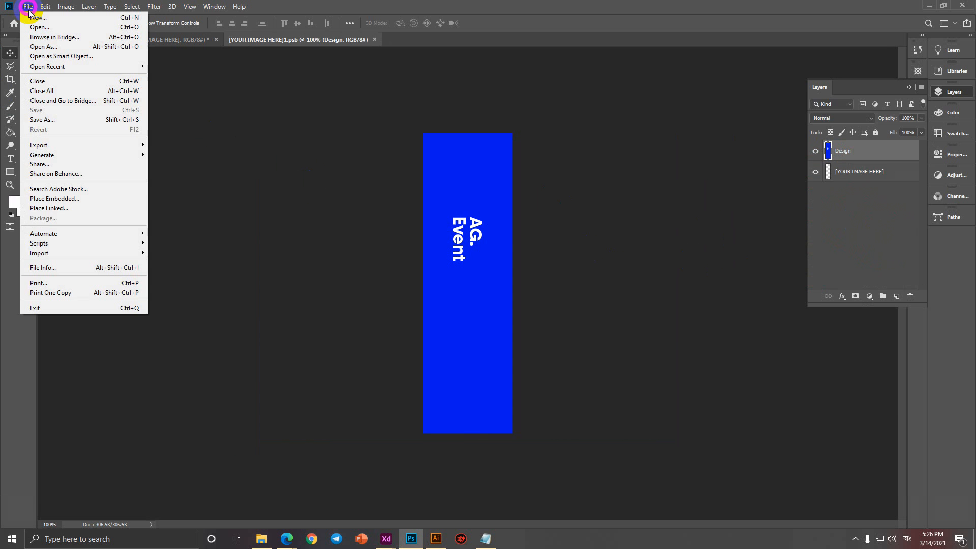
pyautogui.click(76, 202)
pyautogui.click(46, 246)
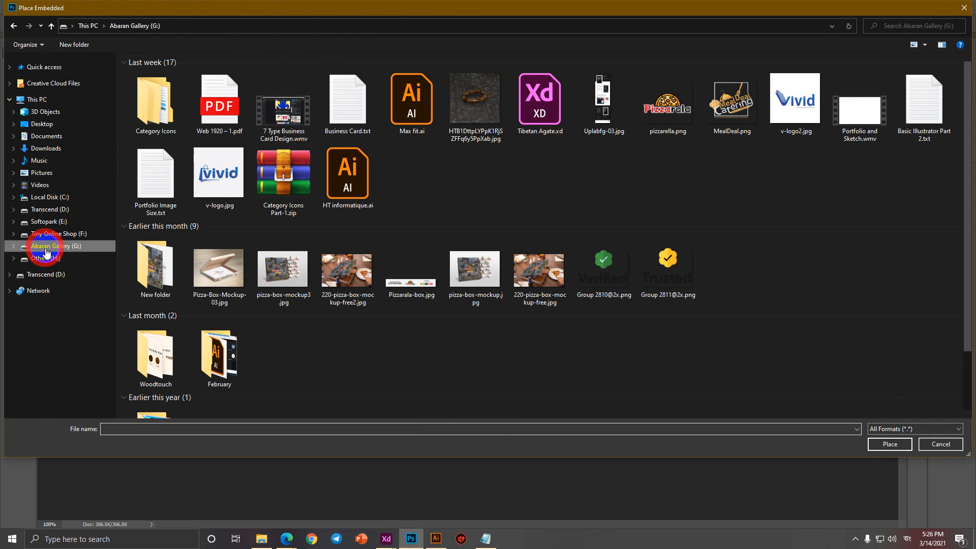
pyautogui.click(49, 222)
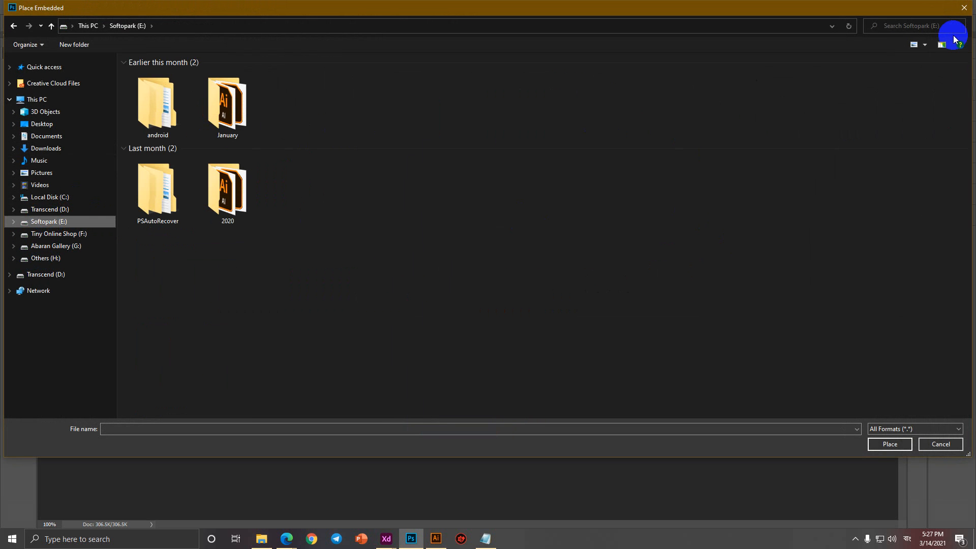
pyautogui.click(932, 27)
pyautogui.write('softopark')
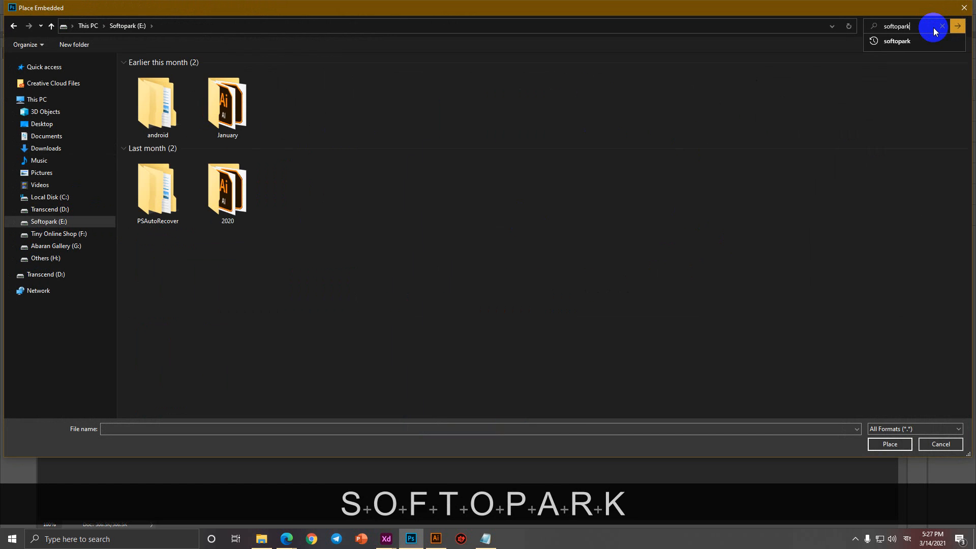
pyautogui.press('Return')
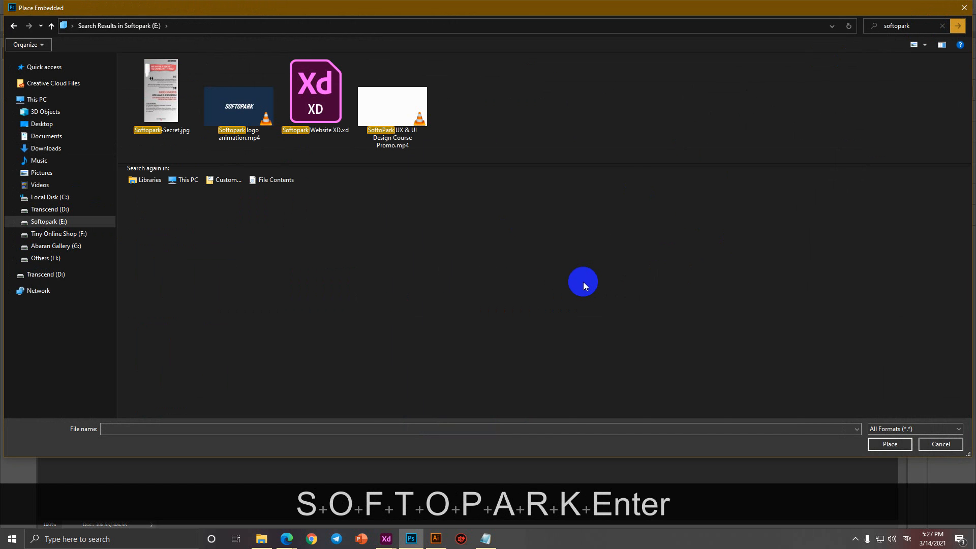
# Place the Softopark white logo and rotate it to run vertically along the strap.
pyautogui.scroll(-3, 739, 320)
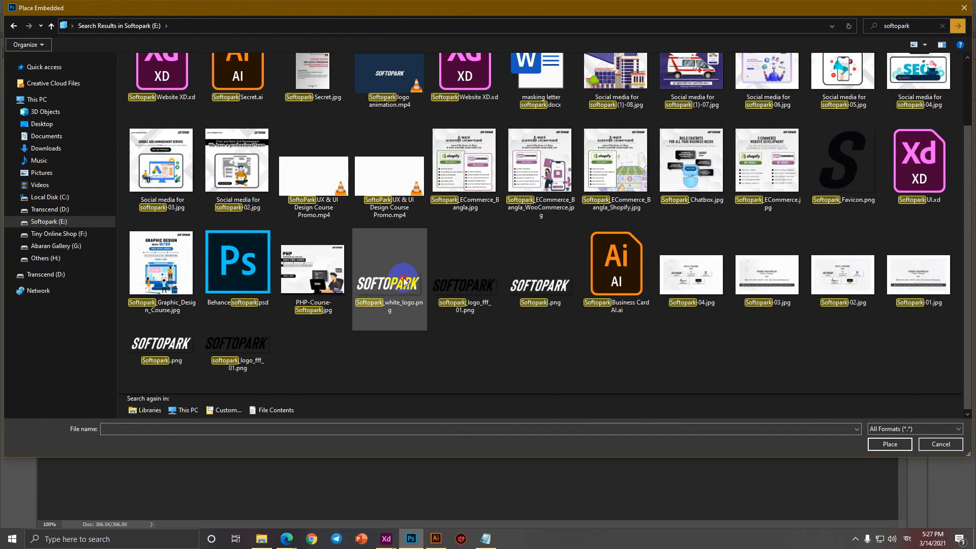
pyautogui.doubleClick(386, 275)
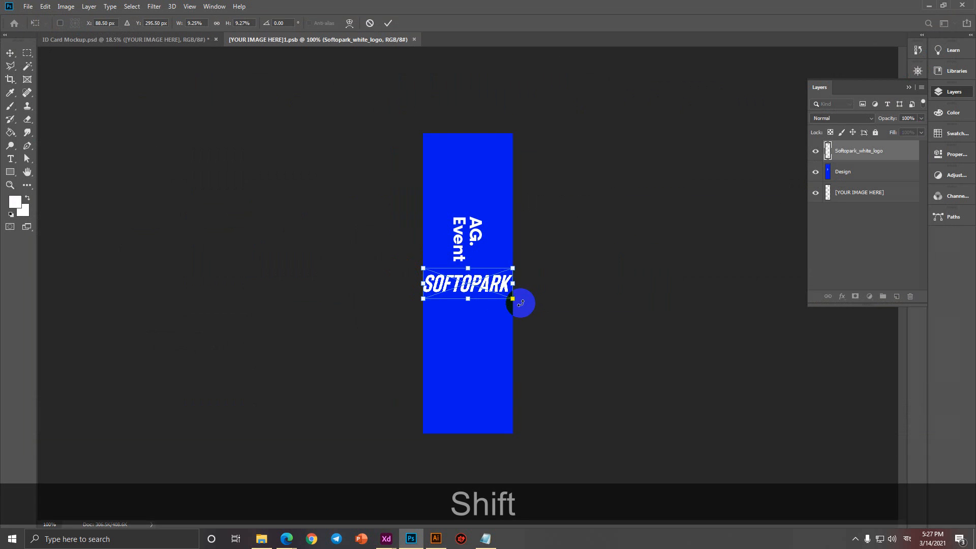
pyautogui.moveTo(517, 303); pyautogui.dragTo(468, 353)
pyautogui.click(814, 195)
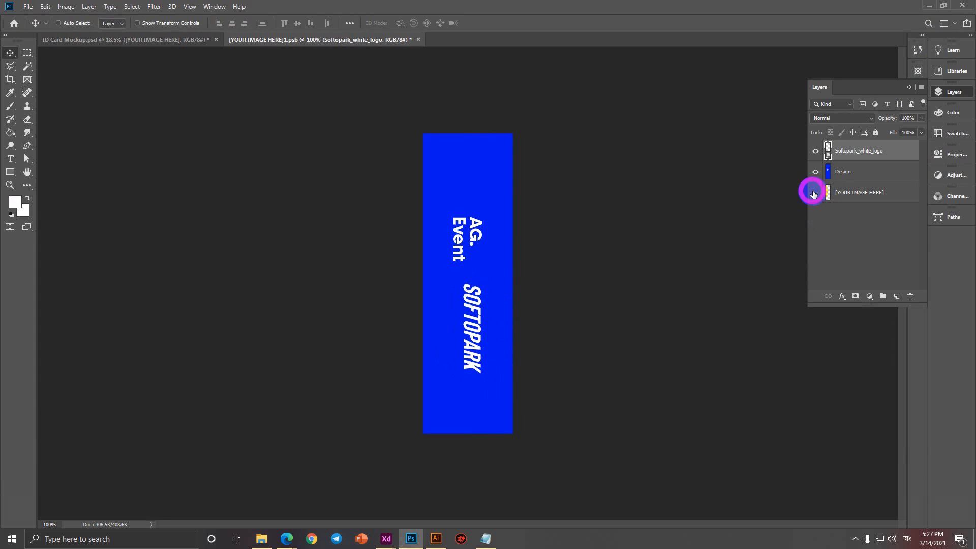
# Toggle the [YOUR IMAGE HERE] and Design layers' visibility and make Design the active layer.
pyautogui.click(814, 196)
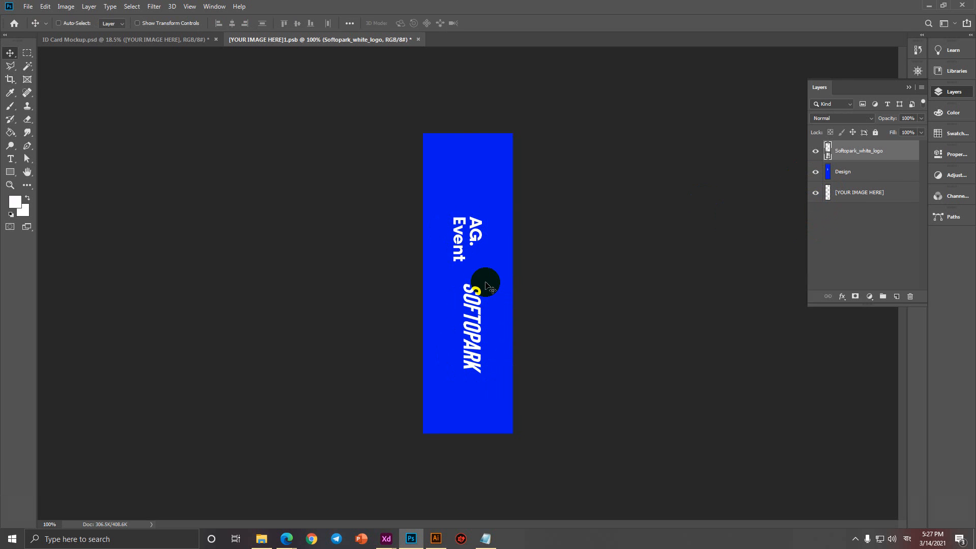
pyautogui.click(816, 173)
pyautogui.click(816, 172)
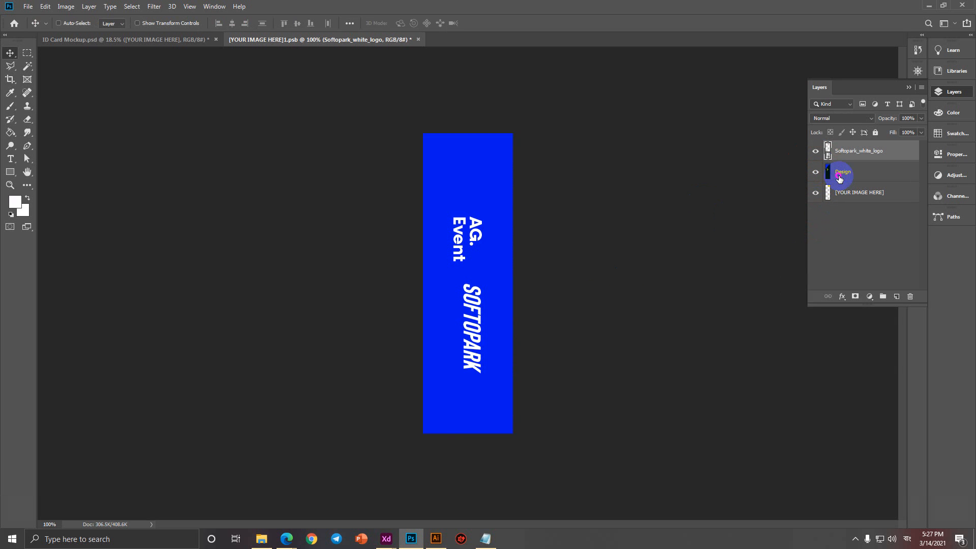
pyautogui.click(844, 172)
# Paint over the AG. Event text with a 39 px brush in the strap's sampled blue.
pyautogui.click(15, 107)
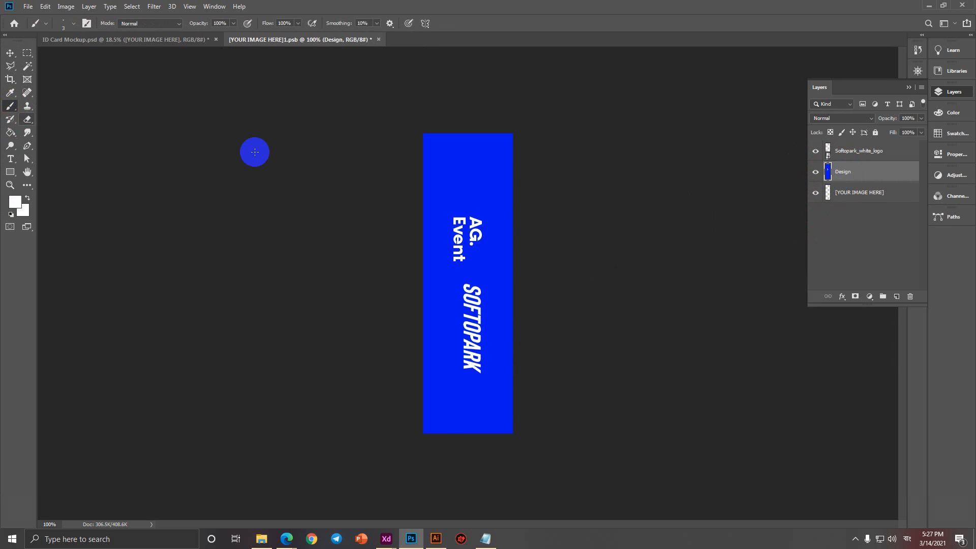
pyautogui.press('alt')
pyautogui.rightClick(463, 202)
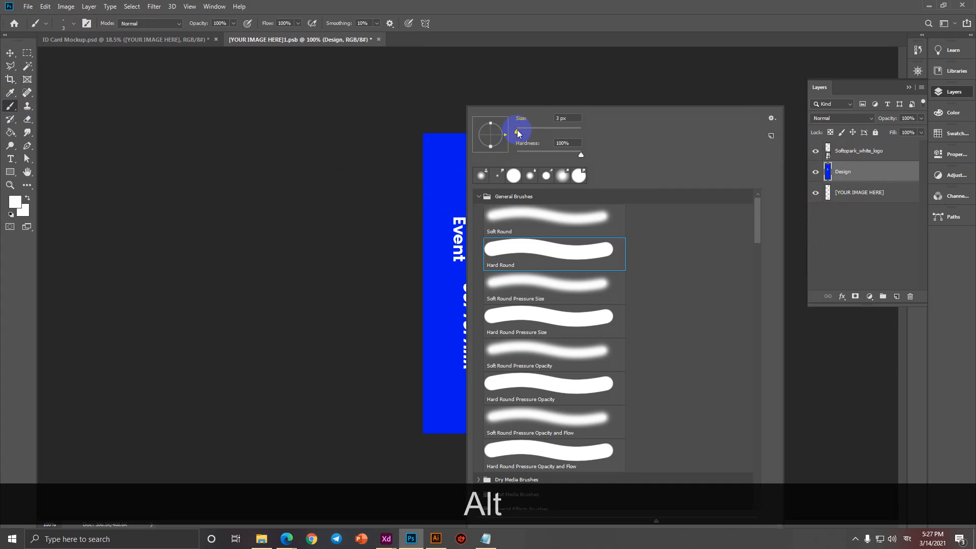
pyautogui.moveTo(517, 131); pyautogui.dragTo(526, 131)
pyautogui.click(552, 27)
pyautogui.keyDown('alt'); pyautogui.click(469, 181); pyautogui.keyUp('alt')
pyautogui.moveTo(467, 222)
pyautogui.mouseDown()
pyautogui.moveTo(447, 218)
pyautogui.moveTo(455, 257)
pyautogui.mouseUp()
# Move the Softopark logo up to the strap's centre, save, and check it on the mockup.
pyautogui.click(10, 52)
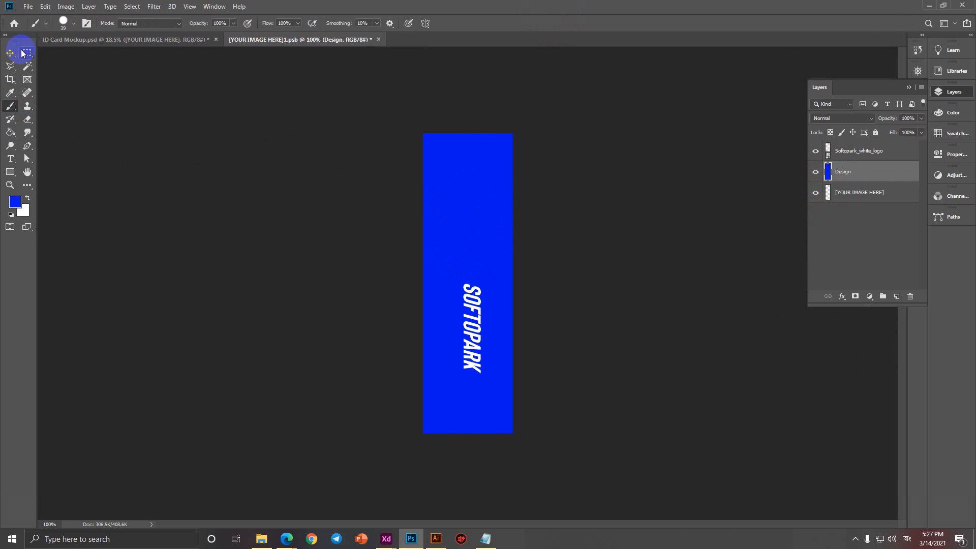
pyautogui.click(854, 151)
pyautogui.moveTo(469, 323); pyautogui.dragTo(468, 231)
pyautogui.hotkey('ctrl', 's')
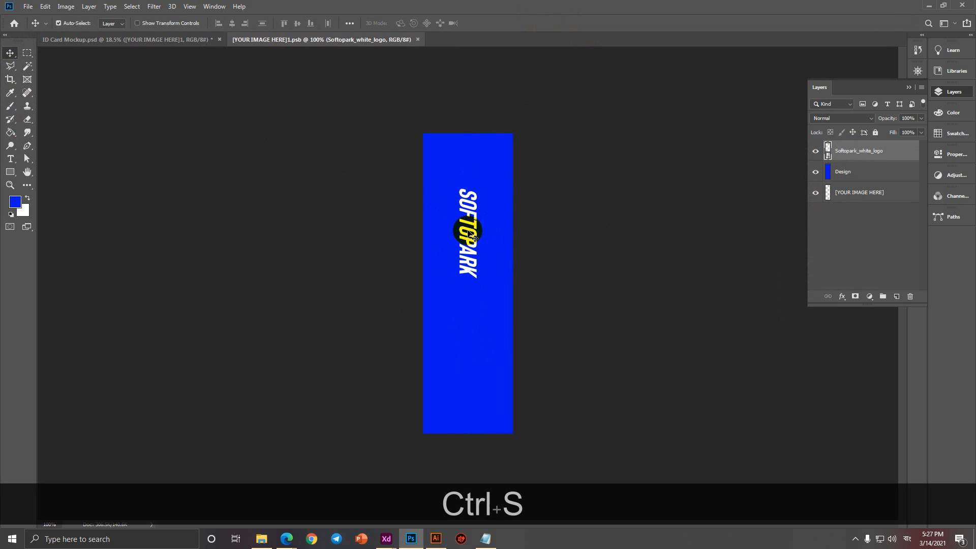
pyautogui.click(164, 42)
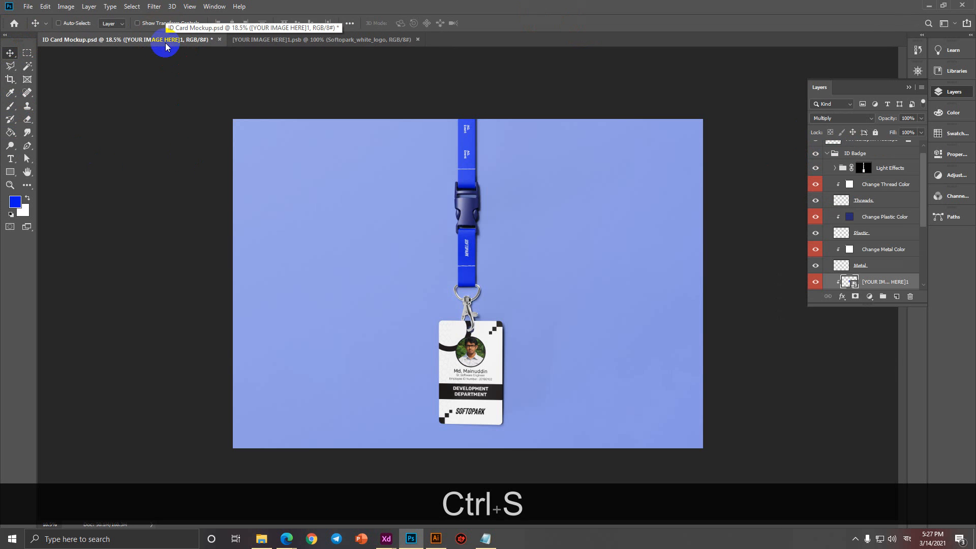
pyautogui.scroll(5, 442, 230)
pyautogui.scroll(-5, 468, 230)
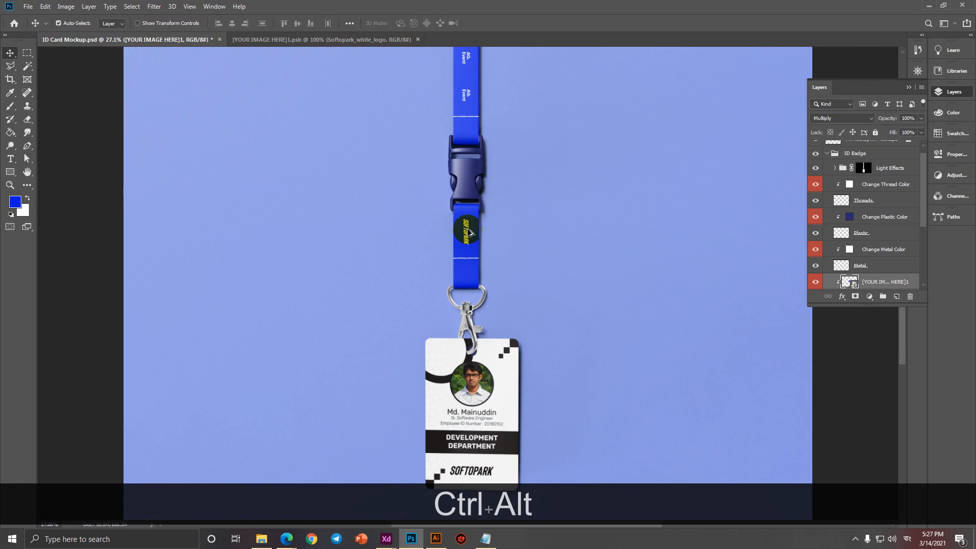
# Close the strap artwork without saving again and select the Change Background Color layer.
pyautogui.click(368, 41)
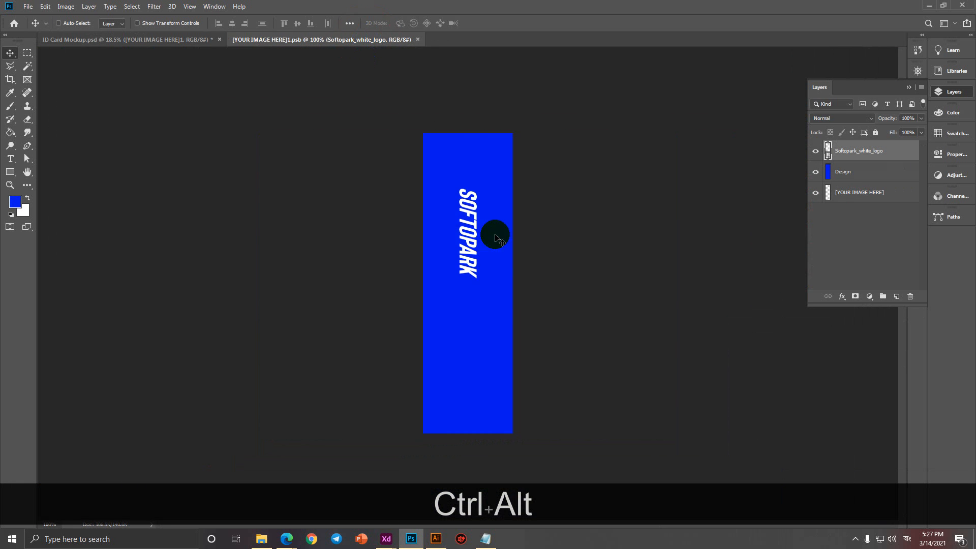
pyautogui.hotkey('ctrl', 'z')
pyautogui.hotkey('ctrl', 'shift', 'z')
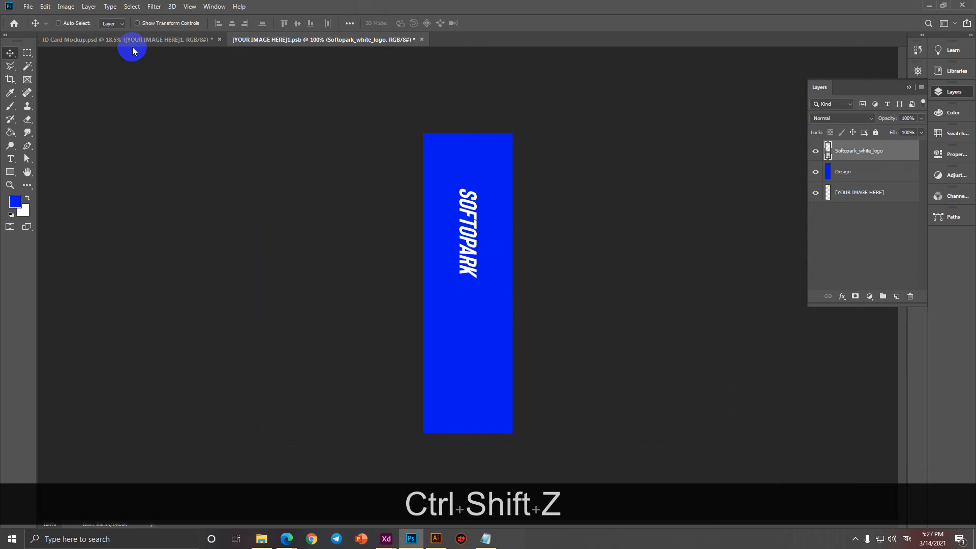
pyautogui.click(421, 40)
pyautogui.click(482, 199)
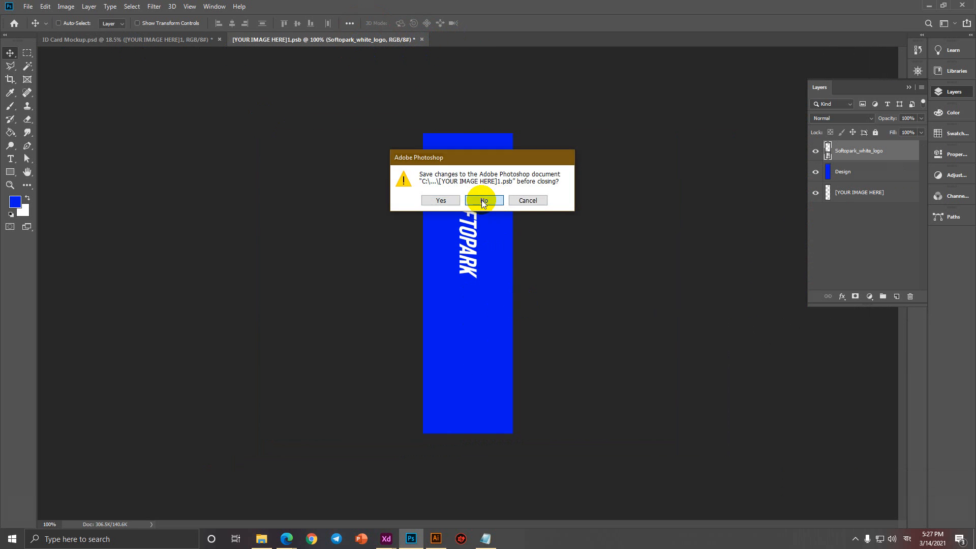
pyautogui.rightClick(470, 282)
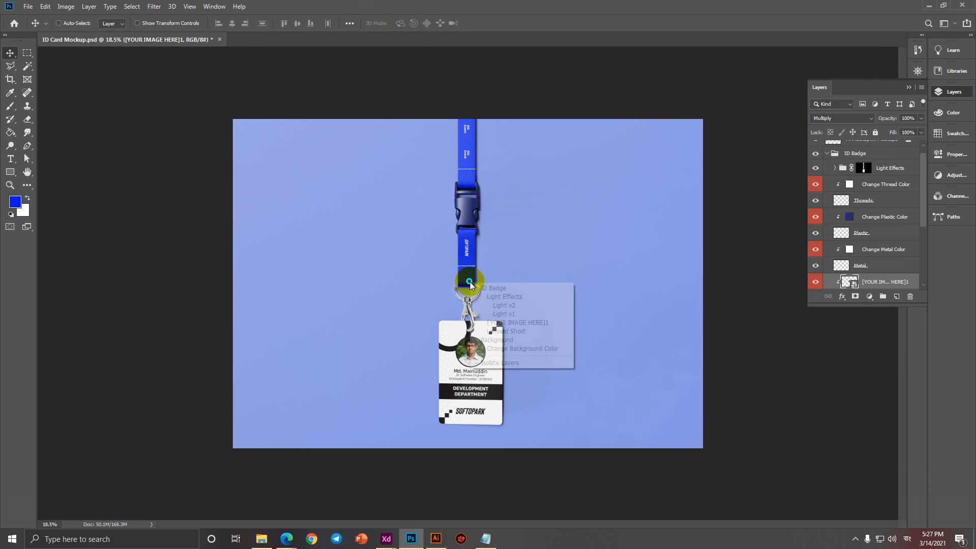
pyautogui.click(513, 348)
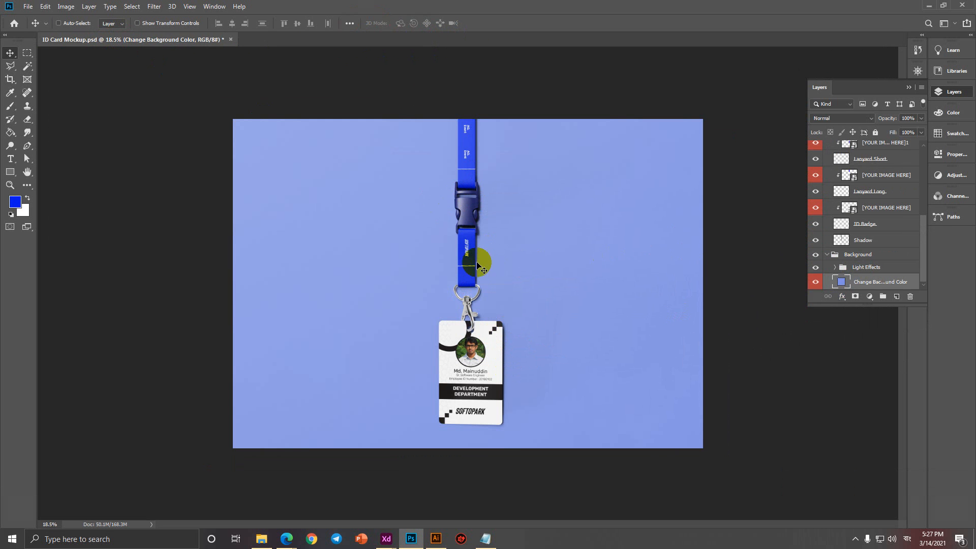
# Set the lanyard buckle's Change Plastic Color fill to black.
pyautogui.rightClick(472, 186)
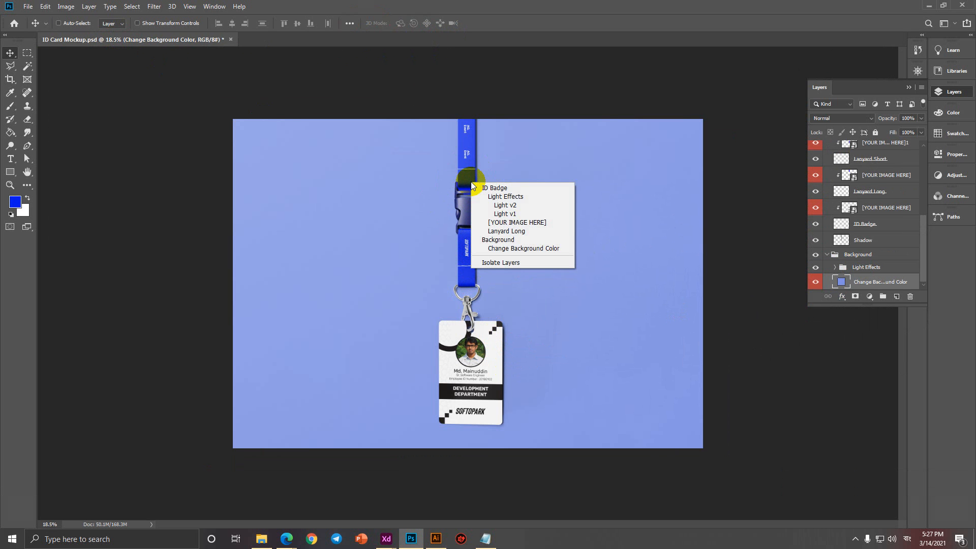
pyautogui.click(511, 231)
pyautogui.scroll(5, 885, 246)
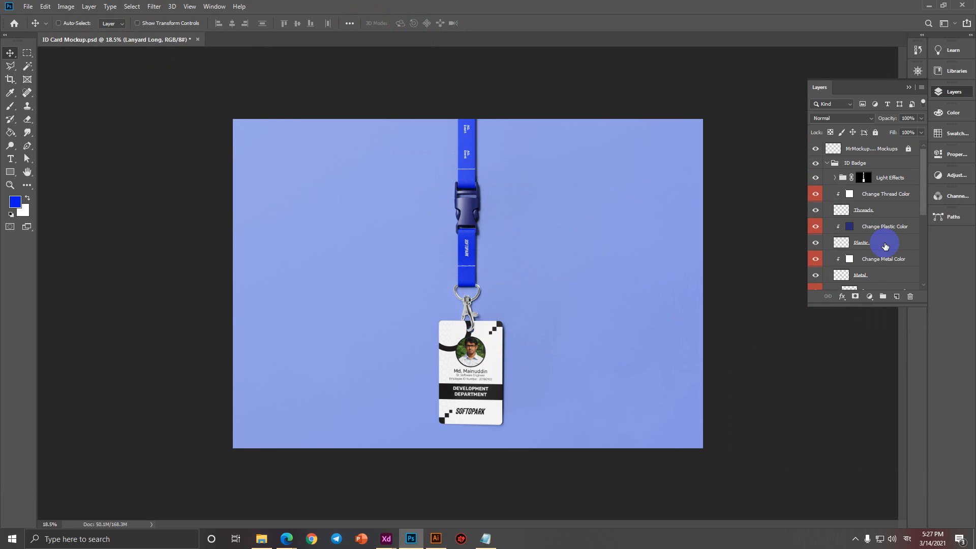
pyautogui.doubleClick(850, 230)
pyautogui.moveTo(702, 220); pyautogui.dragTo(584, 299)
pyautogui.click(858, 144)
pyautogui.press('v')
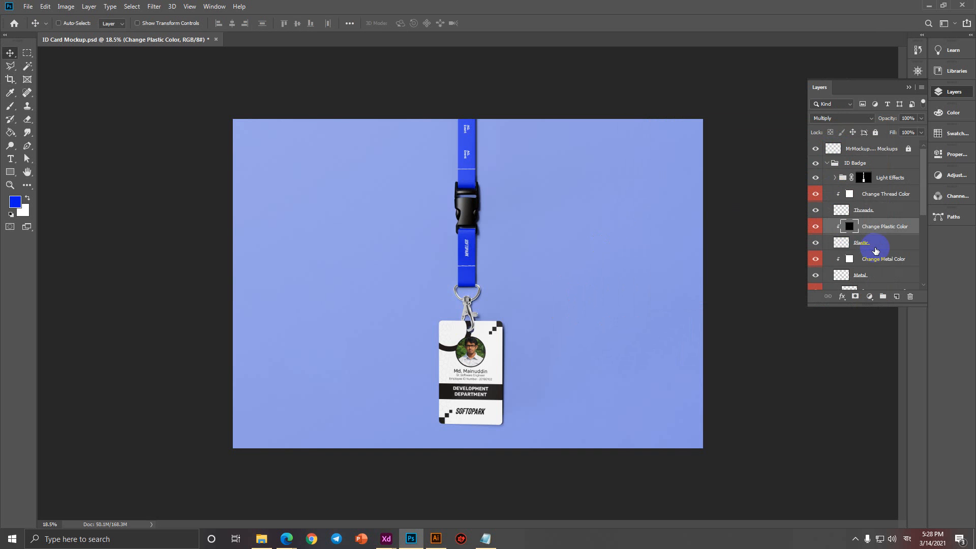
# Set the Change Background Color fill to a dark charcoal grey.
pyautogui.scroll(-1, 877, 251)
pyautogui.scroll(-2, 851, 246)
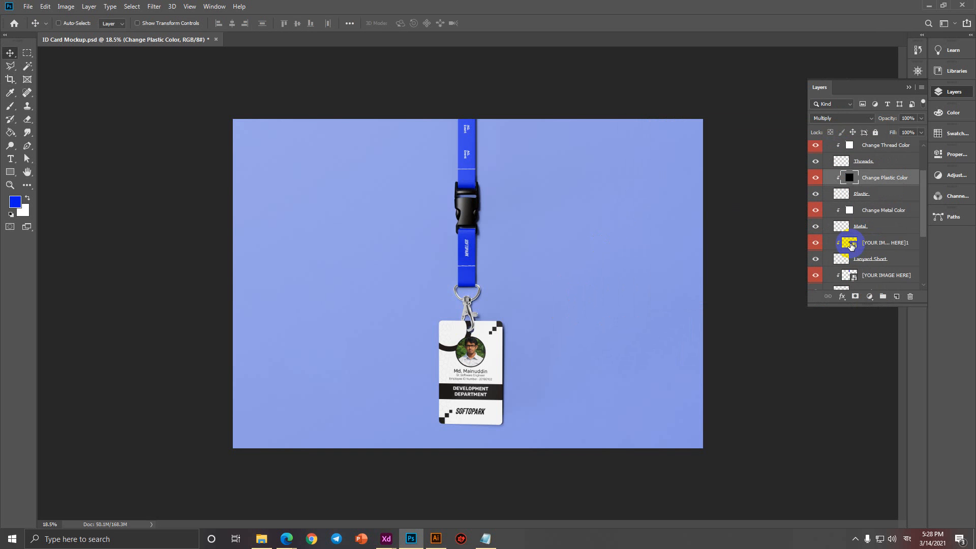
pyautogui.scroll(-6, 856, 261)
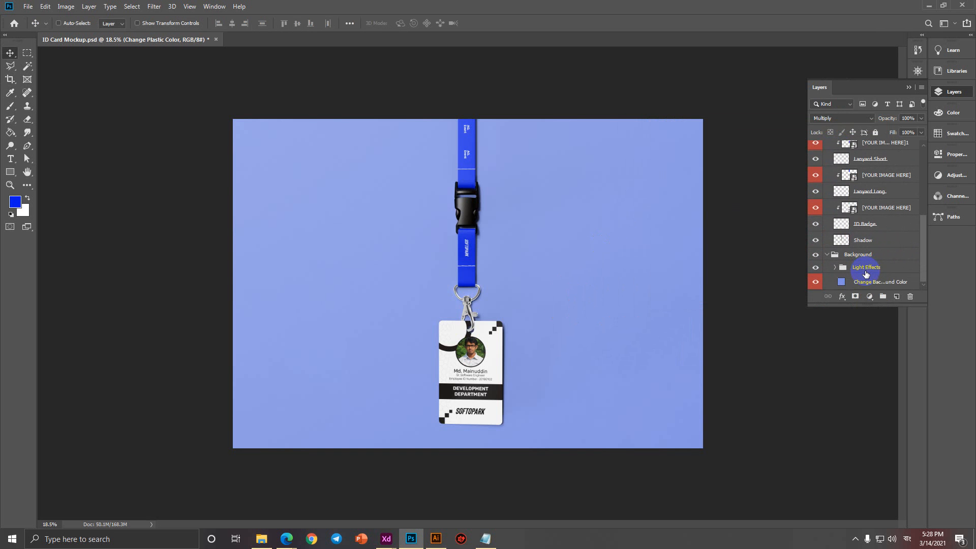
pyautogui.doubleClick(841, 284)
pyautogui.moveTo(656, 257); pyautogui.dragTo(618, 267)
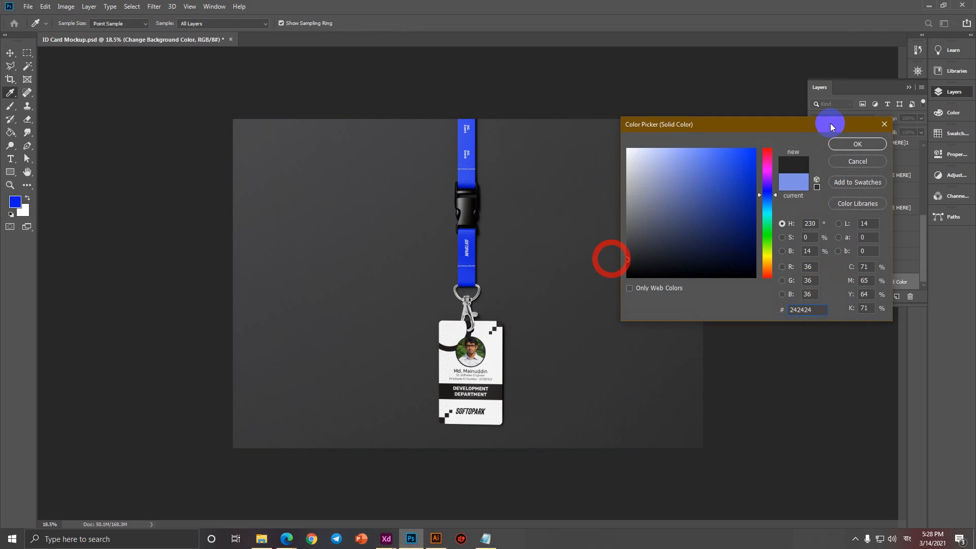
pyautogui.click(839, 144)
# Expand the Light Effects group and toggle the Light v2 and Light v1 layers to compare them.
pyautogui.rightClick(474, 244)
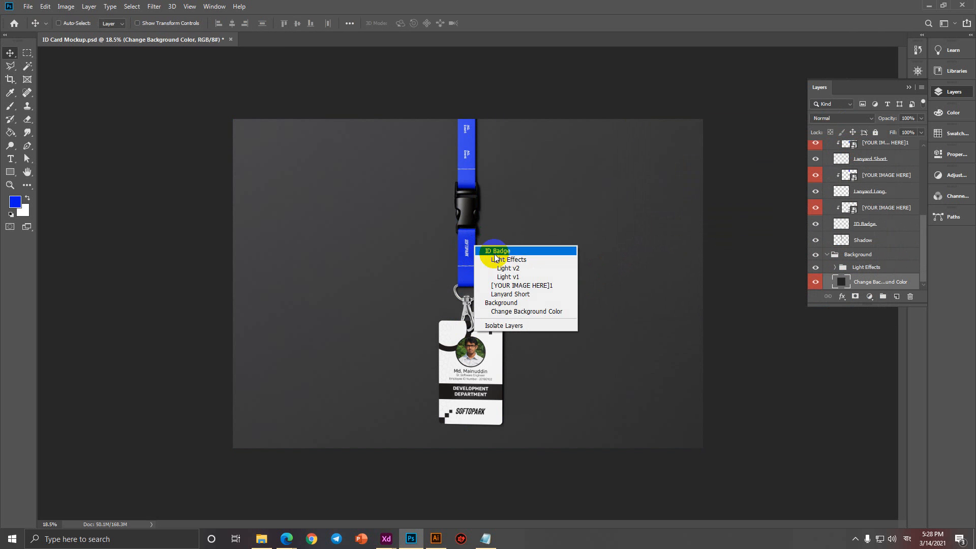
pyautogui.click(505, 258)
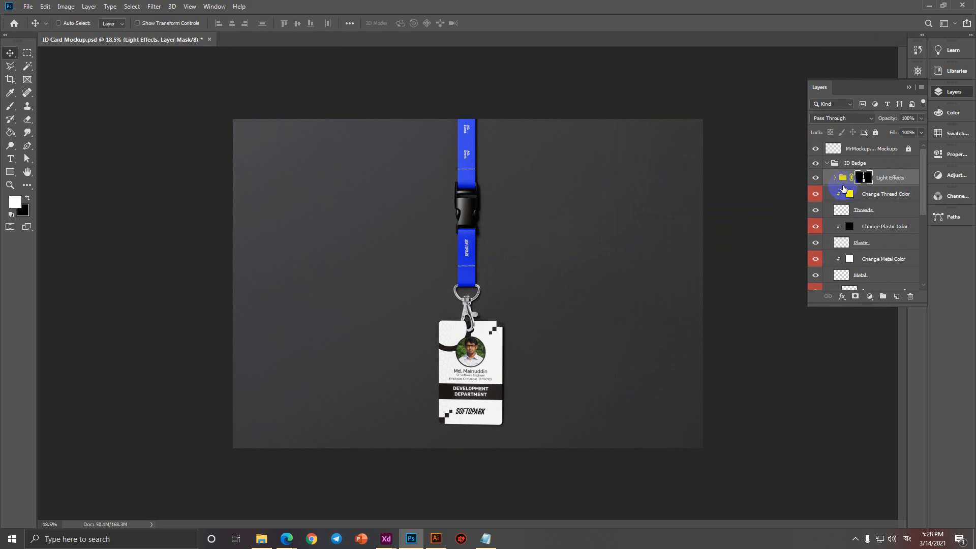
pyautogui.click(836, 178)
pyautogui.doubleClick(813, 194)
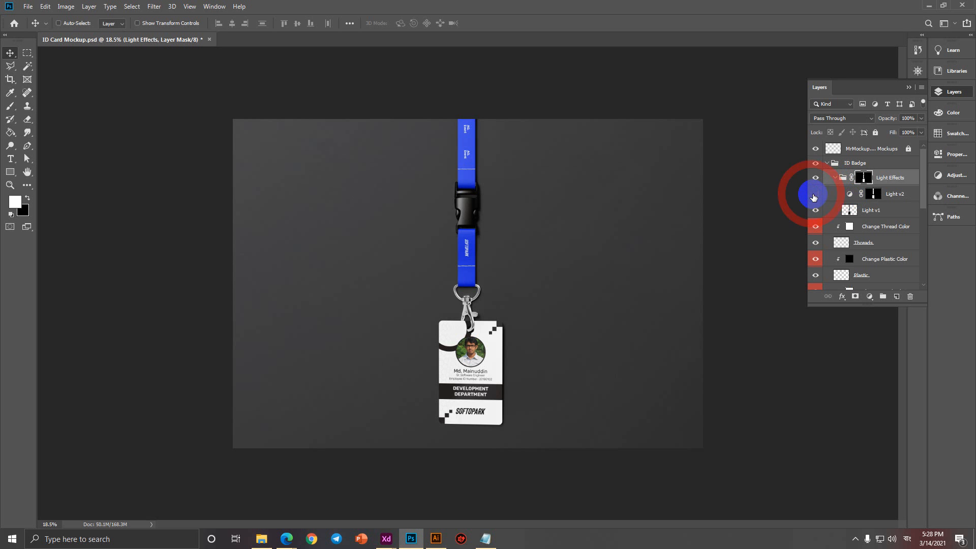
pyautogui.click(816, 209)
pyautogui.click(815, 209)
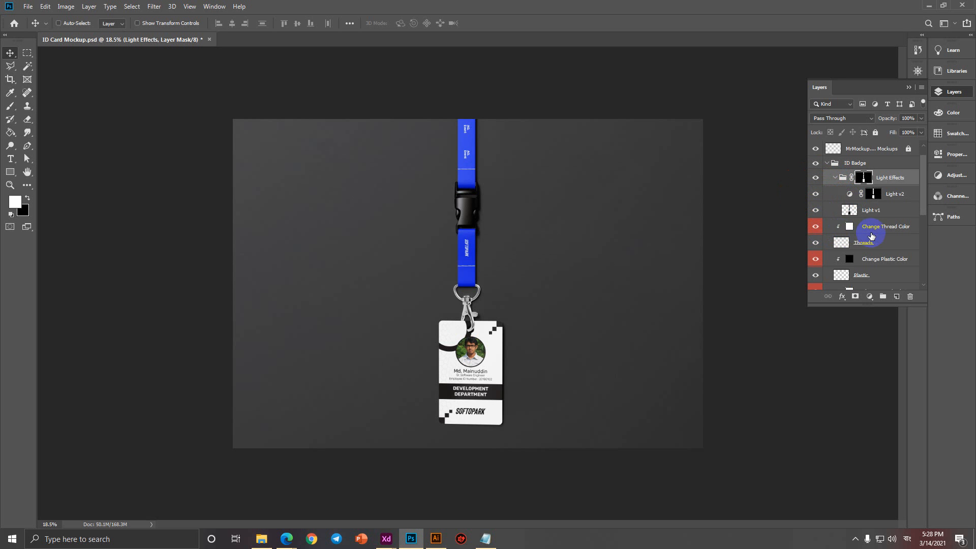
pyautogui.scroll(-2, 870, 239)
# Set the stitching thread fill colour to near-white #fff7f7.
pyautogui.click(816, 198)
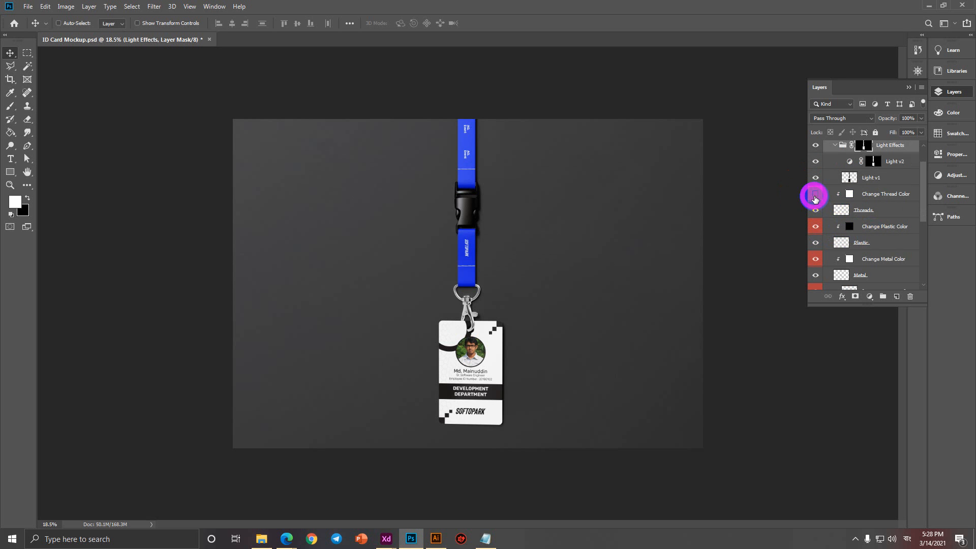
pyautogui.doubleClick(849, 194)
pyautogui.moveTo(739, 220)
pyautogui.mouseDown()
pyautogui.moveTo(700, 268)
pyautogui.moveTo(622, 304)
pyautogui.moveTo(630, 96)
pyautogui.mouseUp()
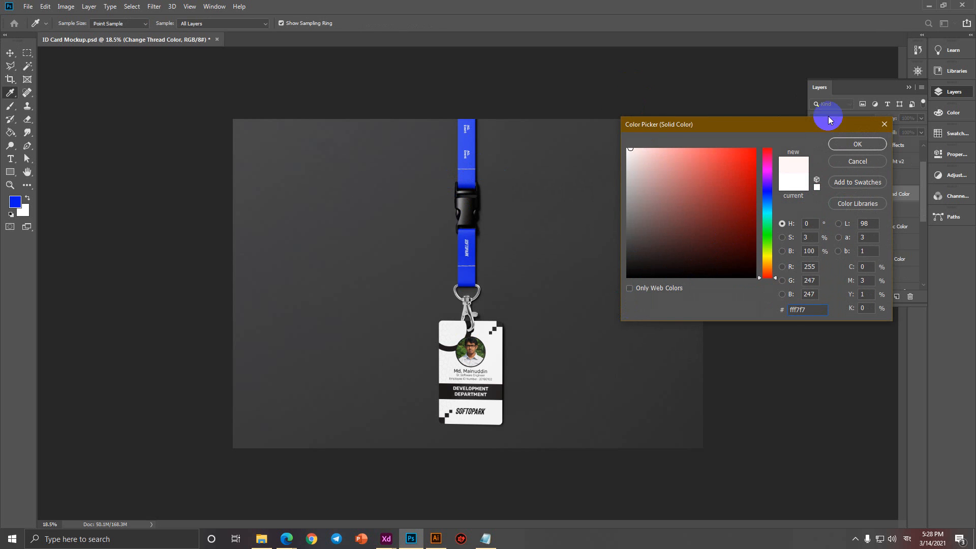
pyautogui.click(868, 146)
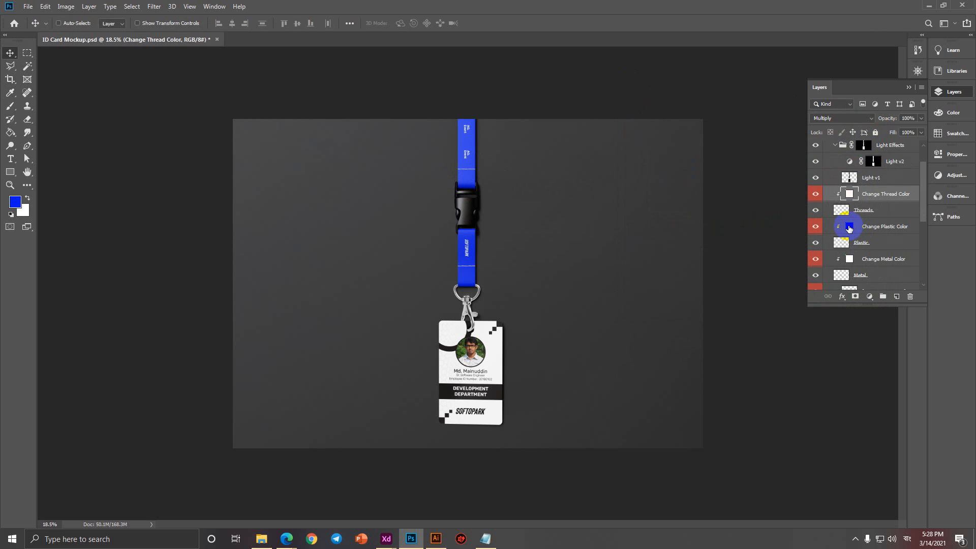
# Try a grey fill on the metal clip, then cancel and keep it silver.
pyautogui.doubleClick(849, 258)
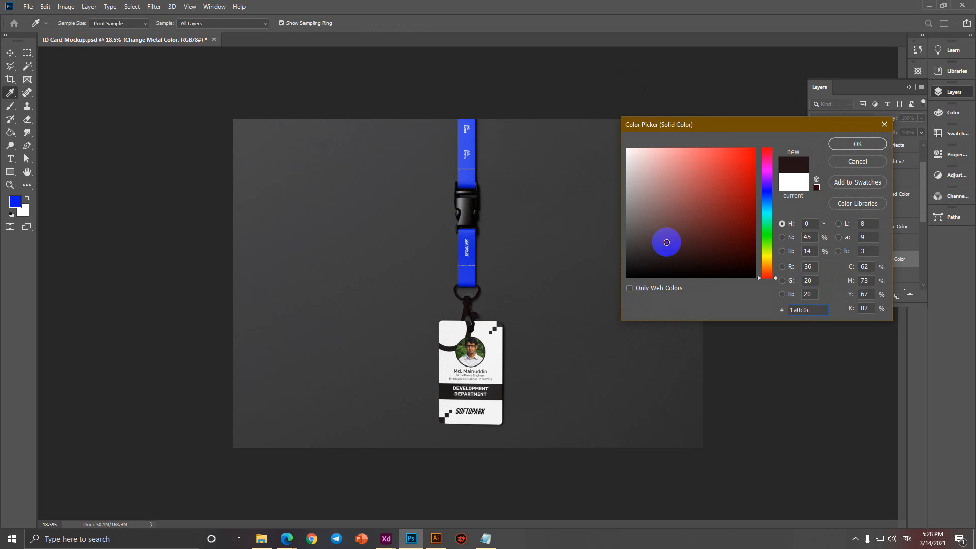
pyautogui.moveTo(664, 240)
pyautogui.mouseDown()
pyautogui.moveTo(589, 124)
pyautogui.moveTo(624, 239)
pyautogui.mouseUp()
pyautogui.click(871, 160)
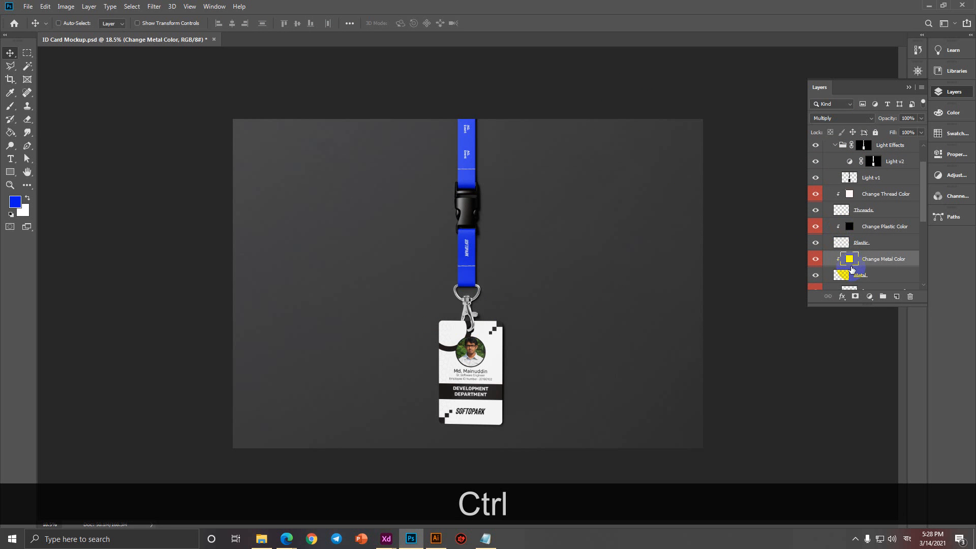
pyautogui.scroll(-2, 847, 264)
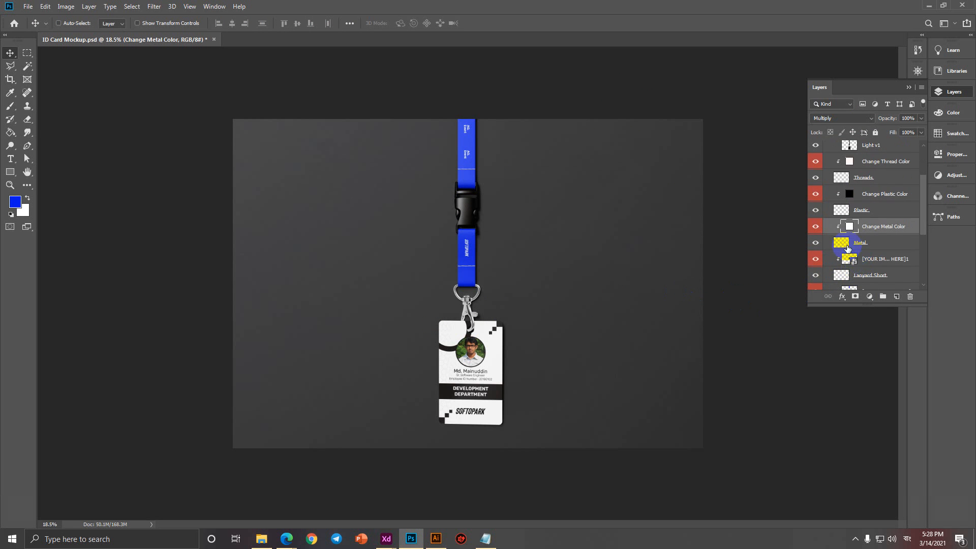
pyautogui.scroll(-2, 856, 274)
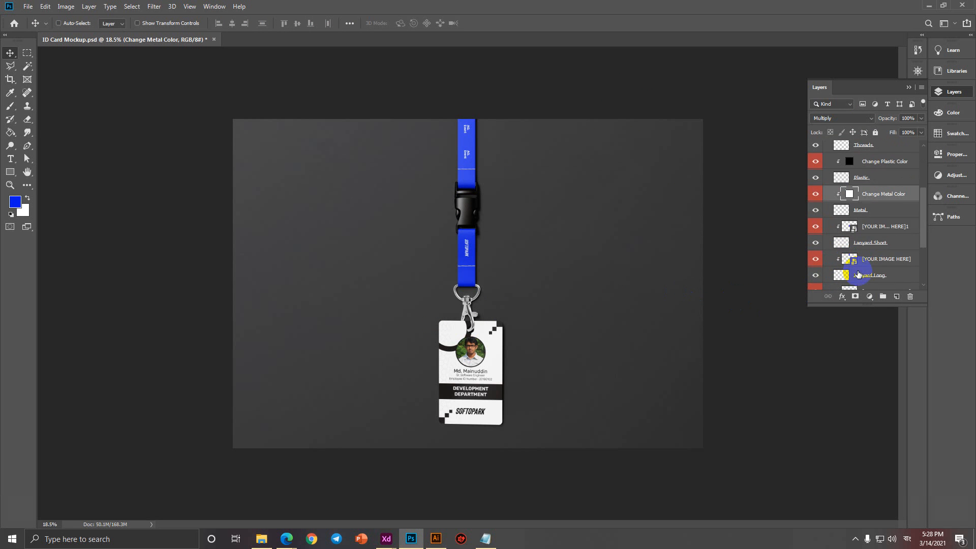
# Find the long strap's [YOUR IMAGE HERE] design layer and open its smart object.
pyautogui.click(816, 227)
pyautogui.click(816, 227)
pyautogui.click(815, 227)
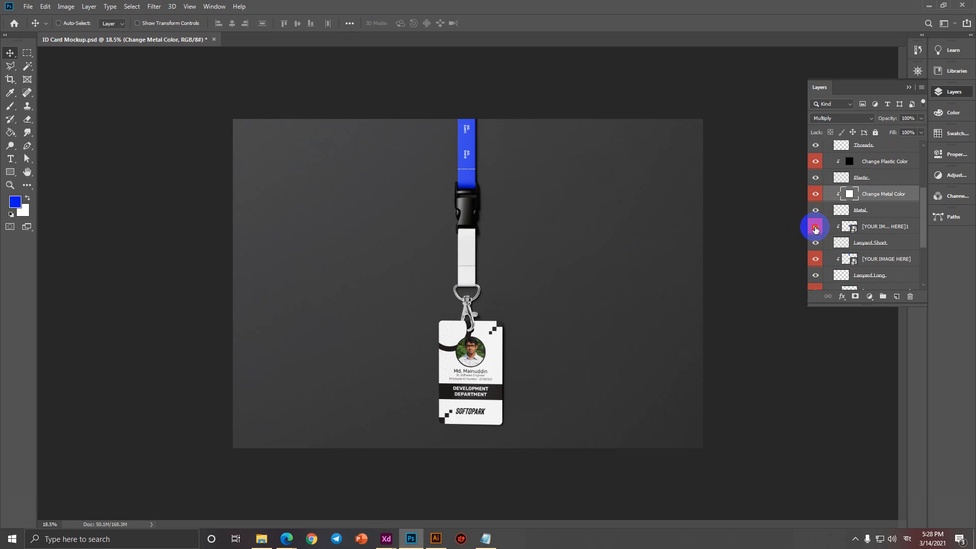
pyautogui.click(816, 227)
pyautogui.rightClick(466, 142)
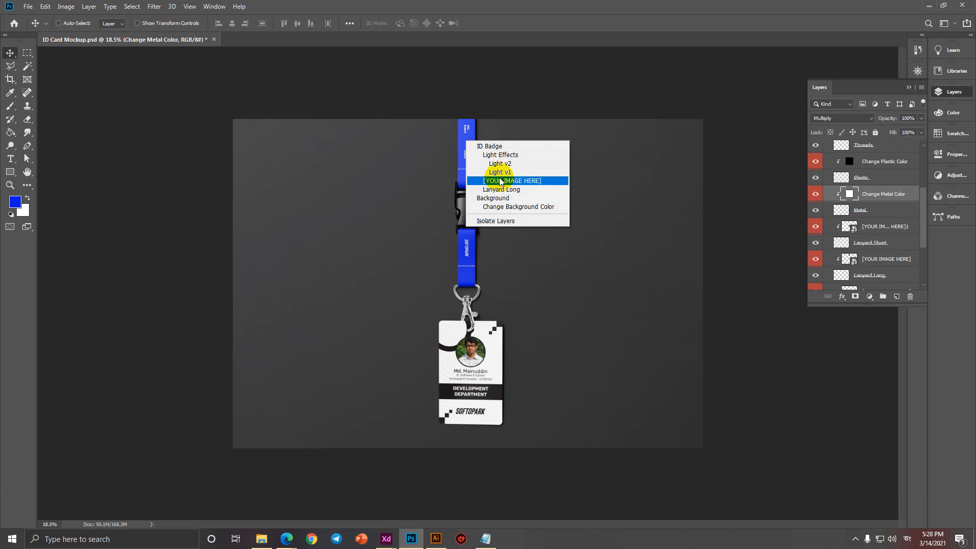
pyautogui.click(502, 181)
pyautogui.click(816, 259)
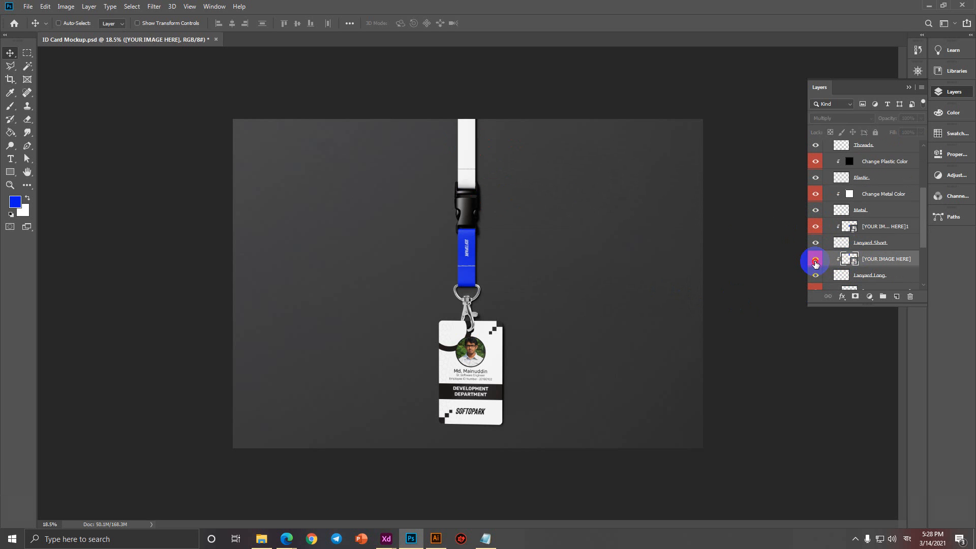
pyautogui.click(815, 259)
pyautogui.doubleClick(855, 261)
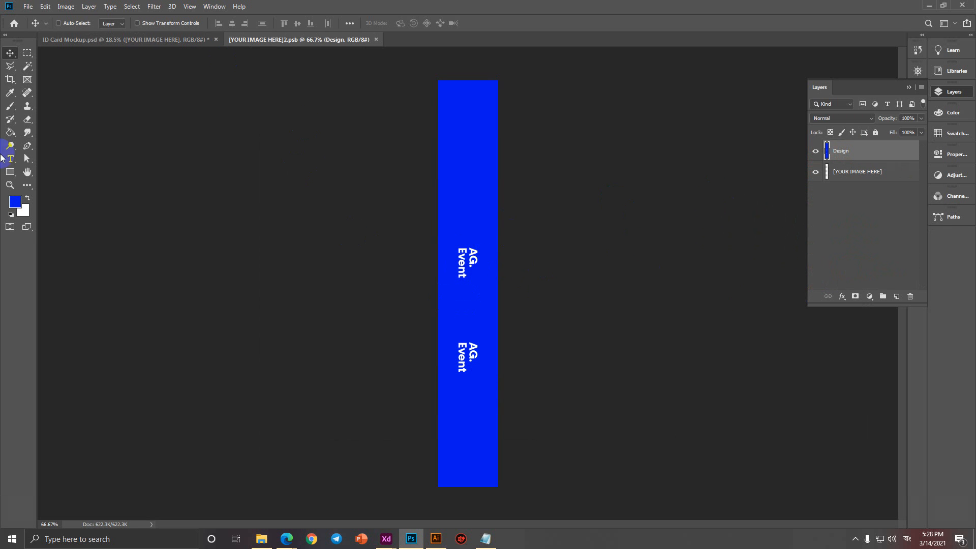
# Brush blue over the AG. Event text on the long strap.
pyautogui.click(10, 106)
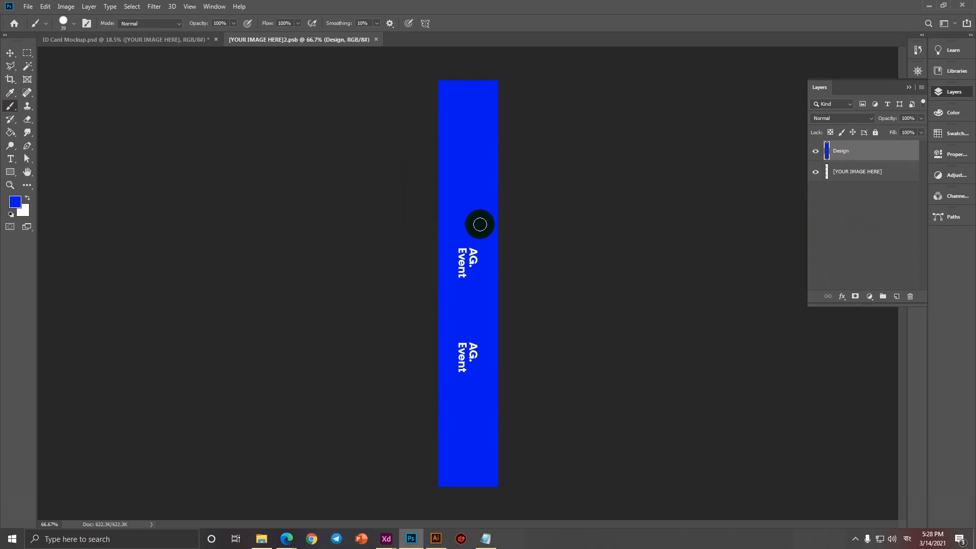
pyautogui.moveTo(479, 221)
pyautogui.mouseDown()
pyautogui.moveTo(467, 236)
pyautogui.moveTo(475, 280)
pyautogui.moveTo(458, 392)
pyautogui.moveTo(468, 355)
pyautogui.mouseUp()
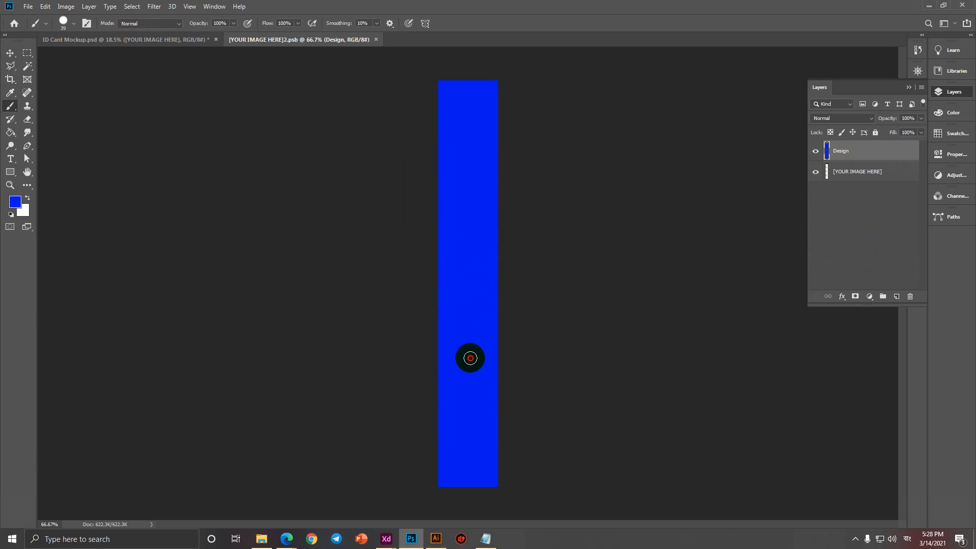
pyautogui.click(28, 7)
# Place the Softopark white logo, rotate it along the strap, and position it near the top.
pyautogui.click(73, 202)
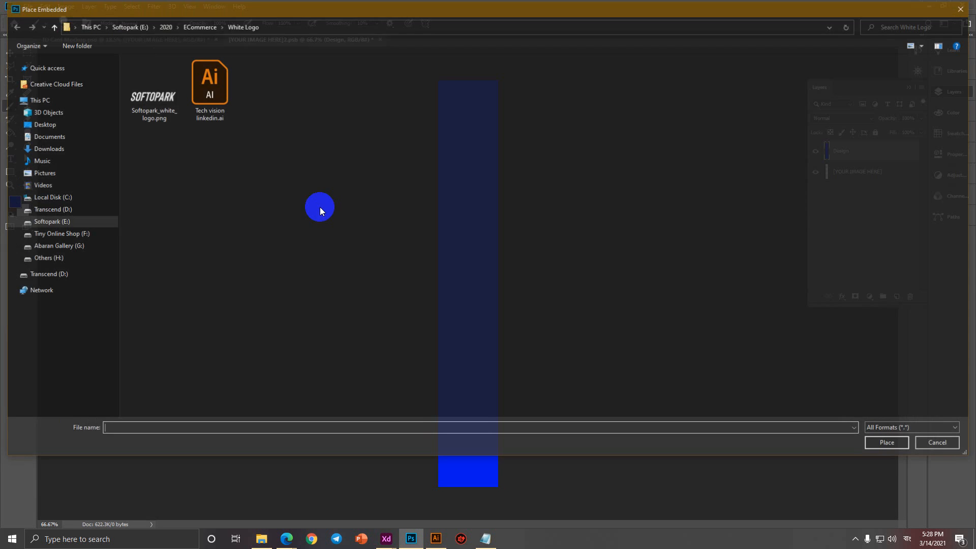
pyautogui.doubleClick(157, 90)
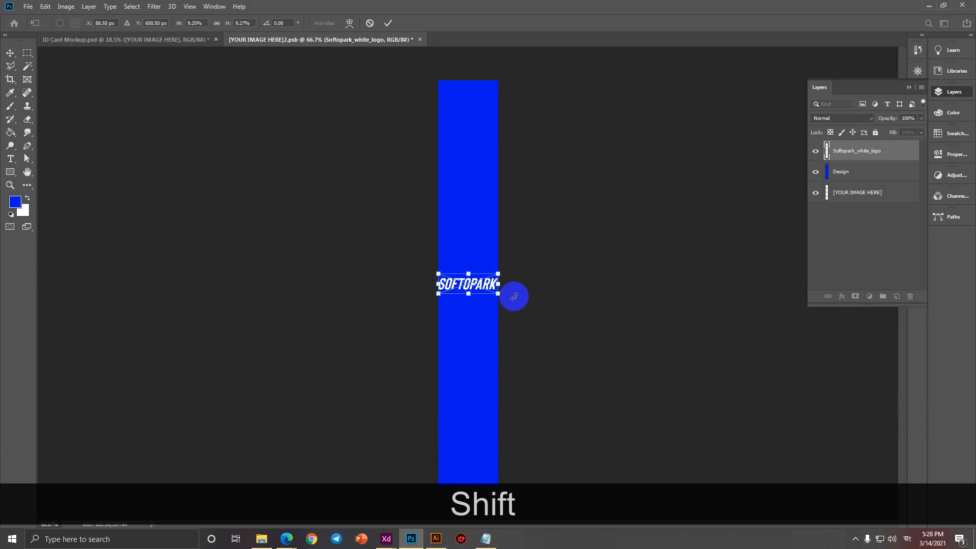
pyautogui.moveTo(514, 296); pyautogui.dragTo(455, 334)
pyautogui.moveTo(472, 260); pyautogui.dragTo(464, 159)
pyautogui.click(388, 23)
pyautogui.press('b')
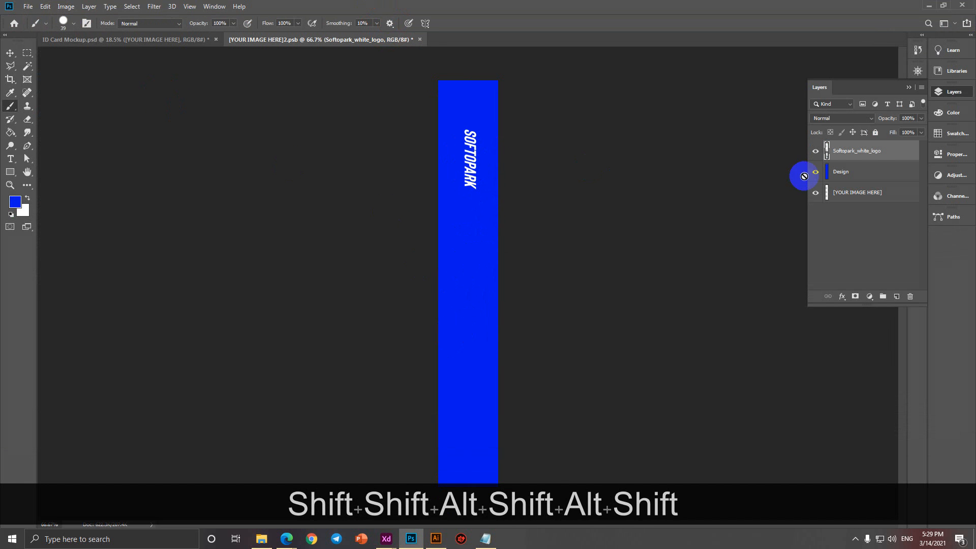
# Duplicate the logo further down the strap, then save and close the strap design.
pyautogui.click(10, 52)
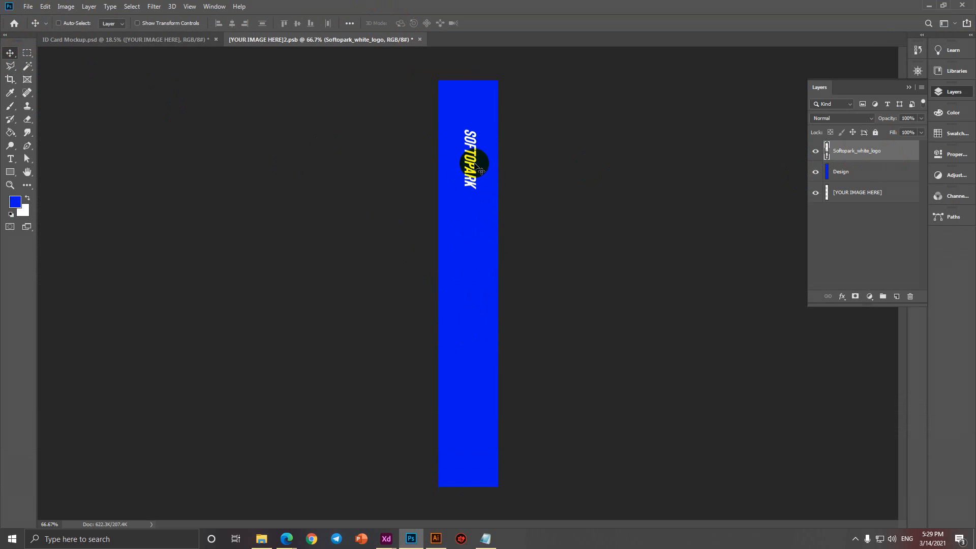
pyautogui.moveTo(473, 160); pyautogui.dragTo(472, 271)
pyautogui.hotkey('ctrl', 'z')
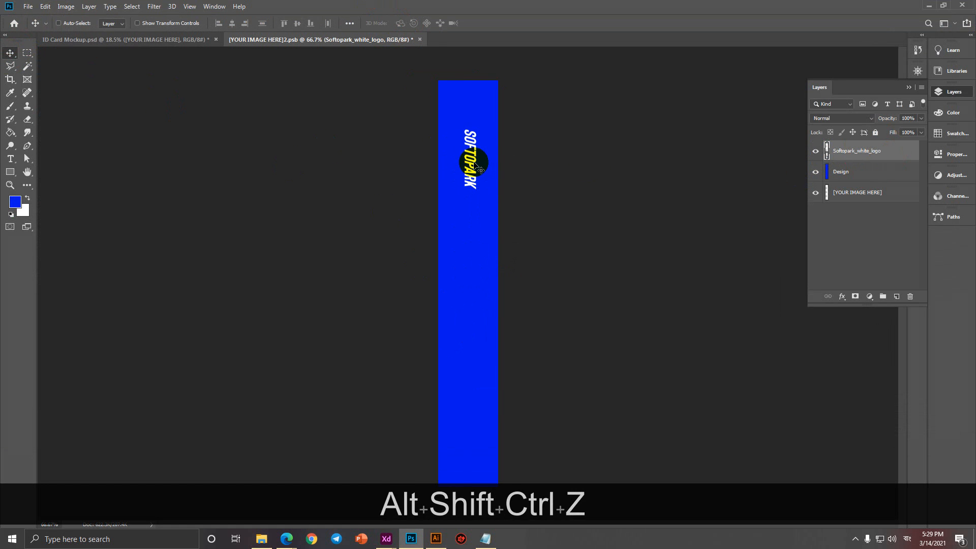
pyautogui.moveTo(473, 160); pyautogui.dragTo(472, 435)
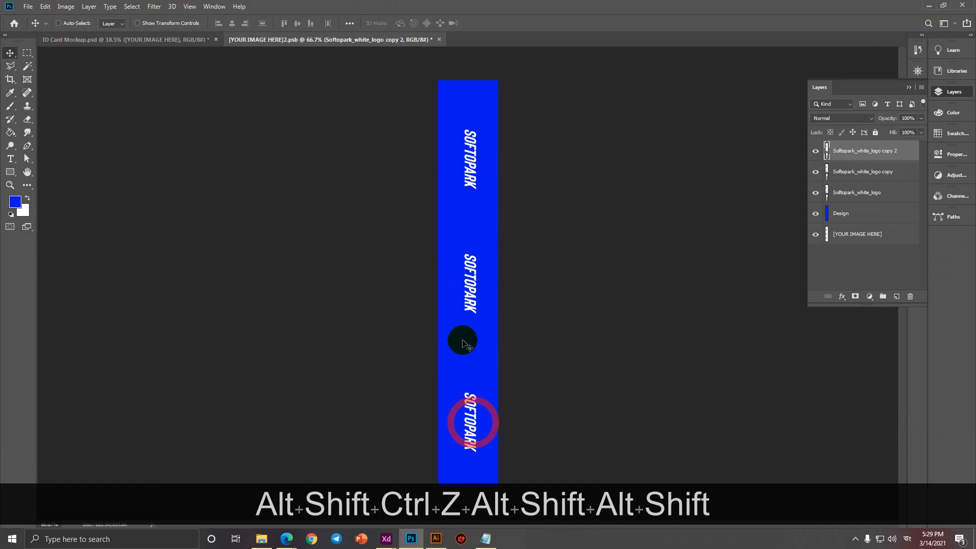
pyautogui.hotkey('ctrl', 's')
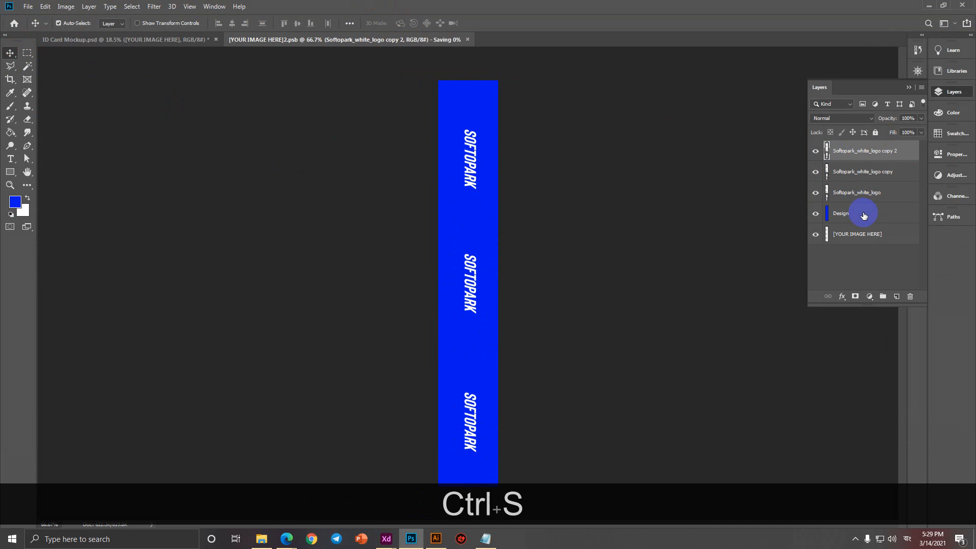
pyautogui.click(437, 40)
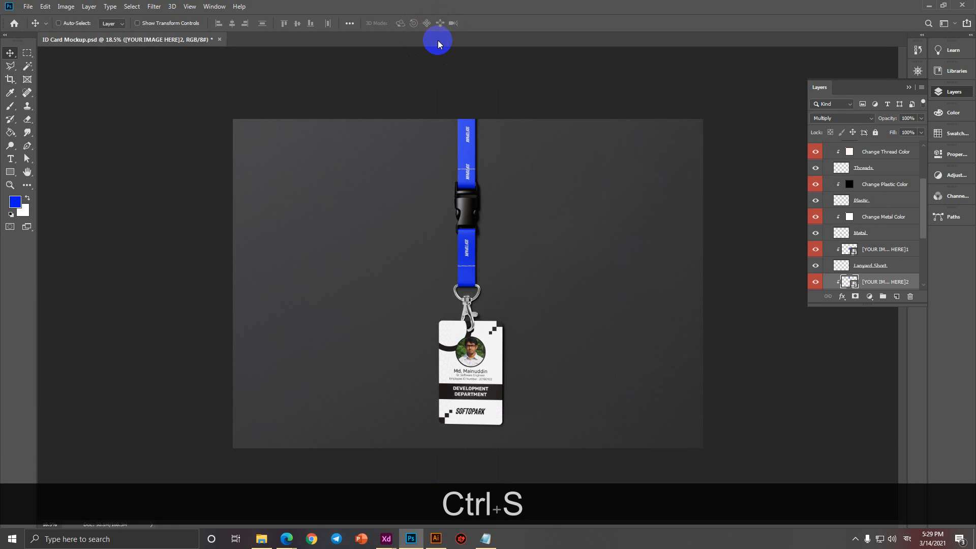
# Open the lanyard's [YOUR IMAGE HERE]2 artwork smart object for editing.
pyautogui.scroll(2, 476, 171)
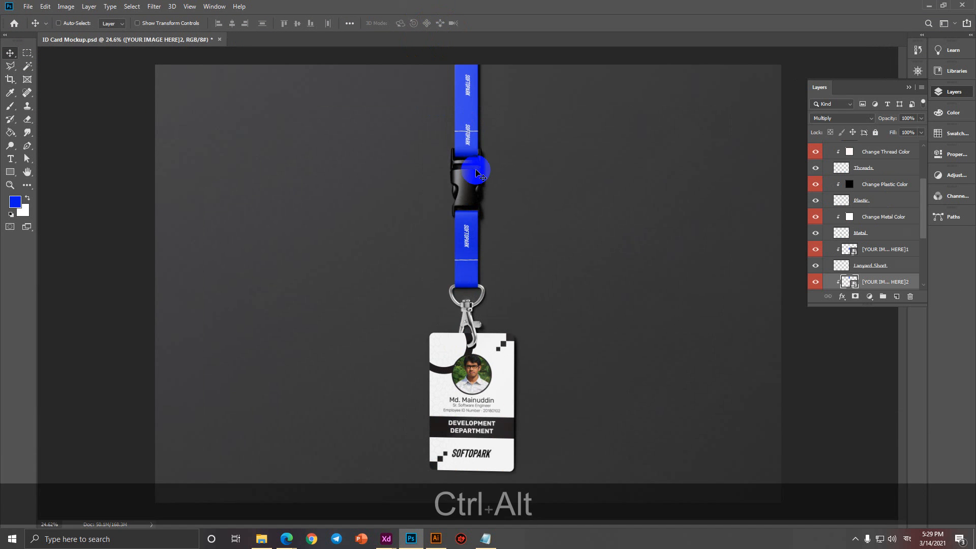
pyautogui.rightClick(469, 142)
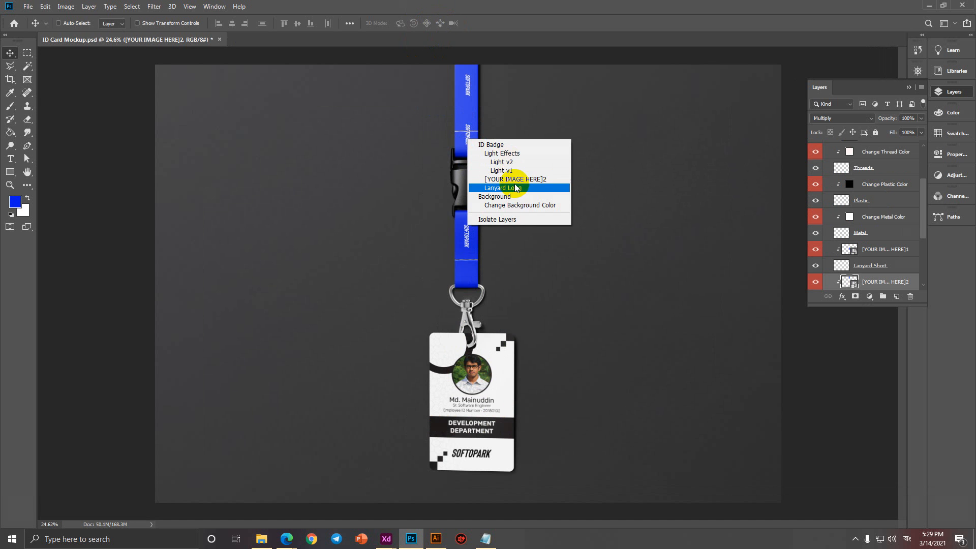
pyautogui.click(515, 179)
pyautogui.doubleClick(852, 282)
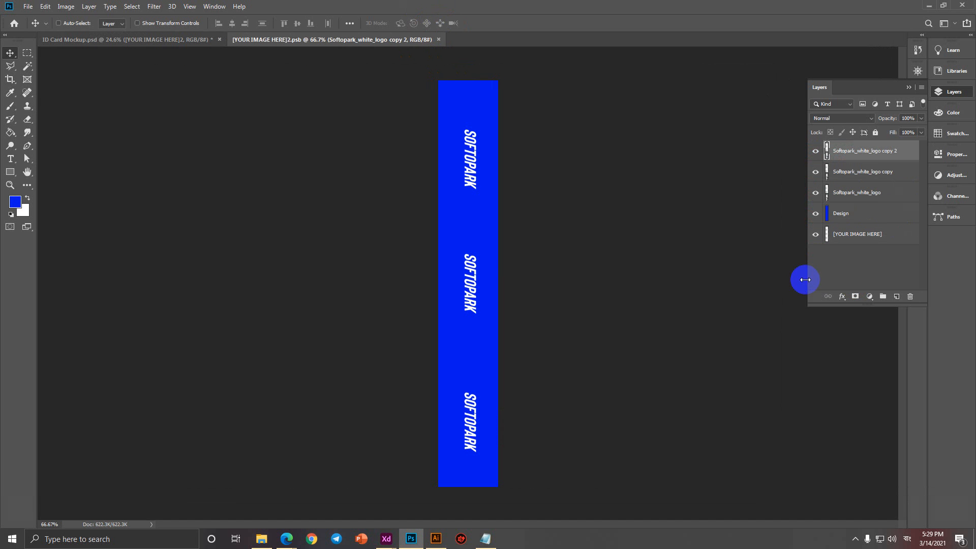
# Delete the third SOFTOPARK logo layer, save, and return to the ID Card Mockup.
pyautogui.rightClick(468, 406)
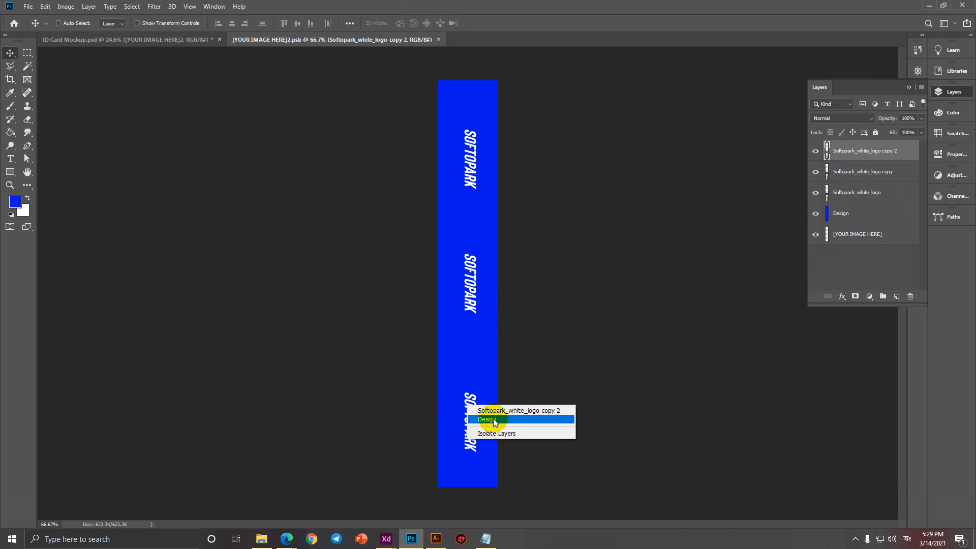
pyautogui.click(499, 408)
pyautogui.press('Delete')
pyautogui.press('ctrl')
pyautogui.hotkey('ctrl', 's')
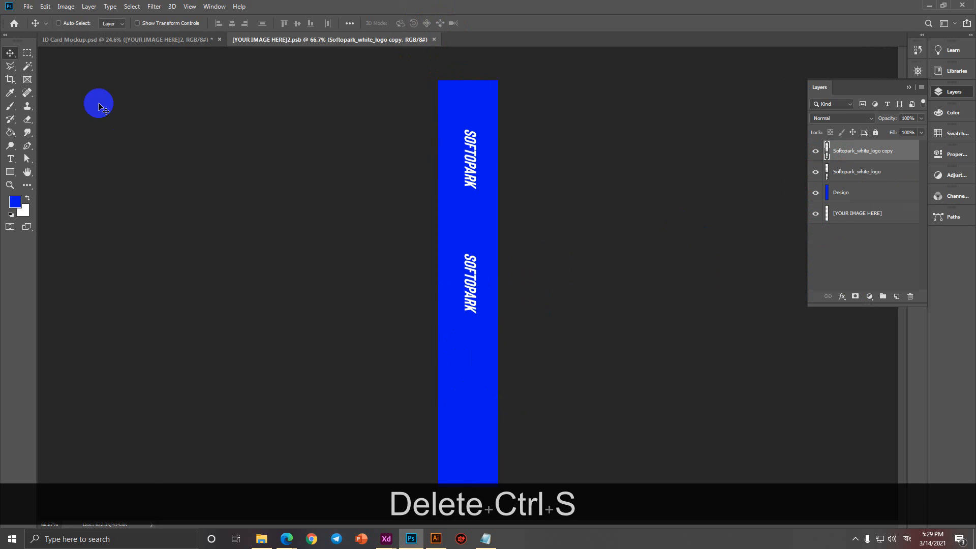
pyautogui.click(109, 40)
pyautogui.scroll(-2, 554, 249)
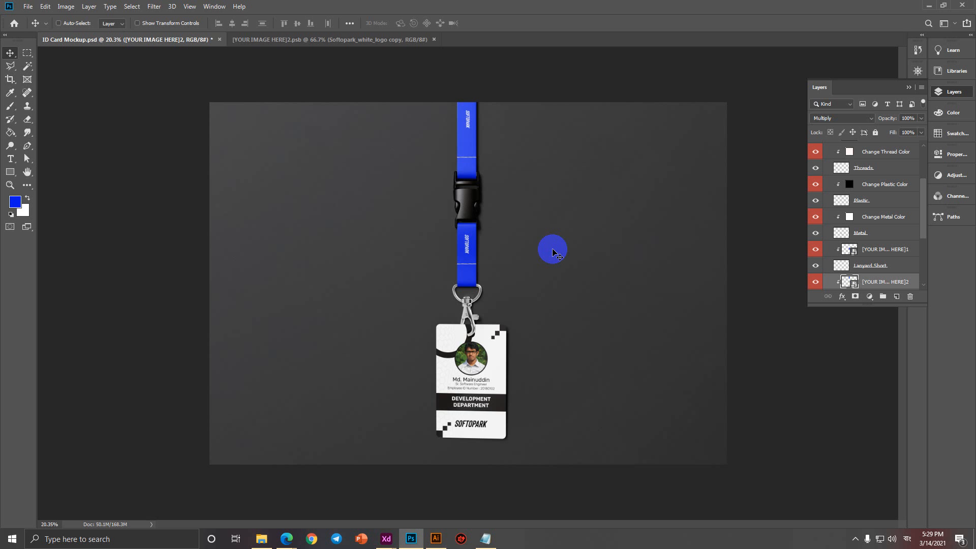
# Switch to Edge and close the unblast download and old ID card mockup tabs.
pyautogui.click(286, 539)
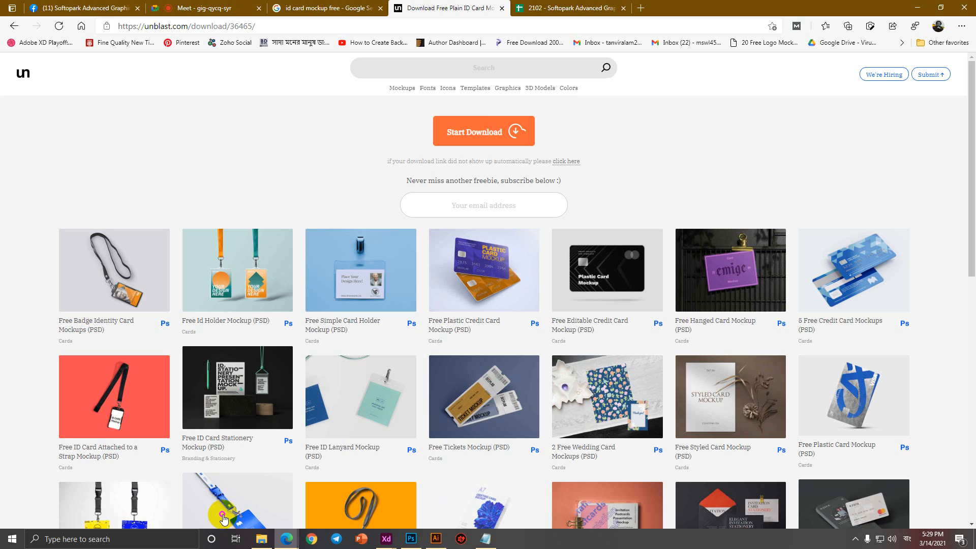
pyautogui.click(224, 8)
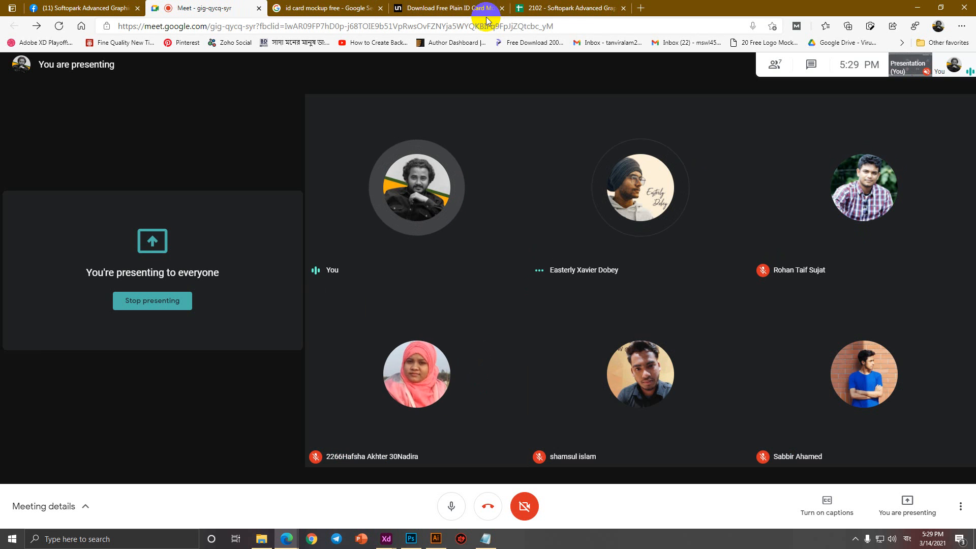
pyautogui.middleClick(463, 8)
pyautogui.middleClick(462, 8)
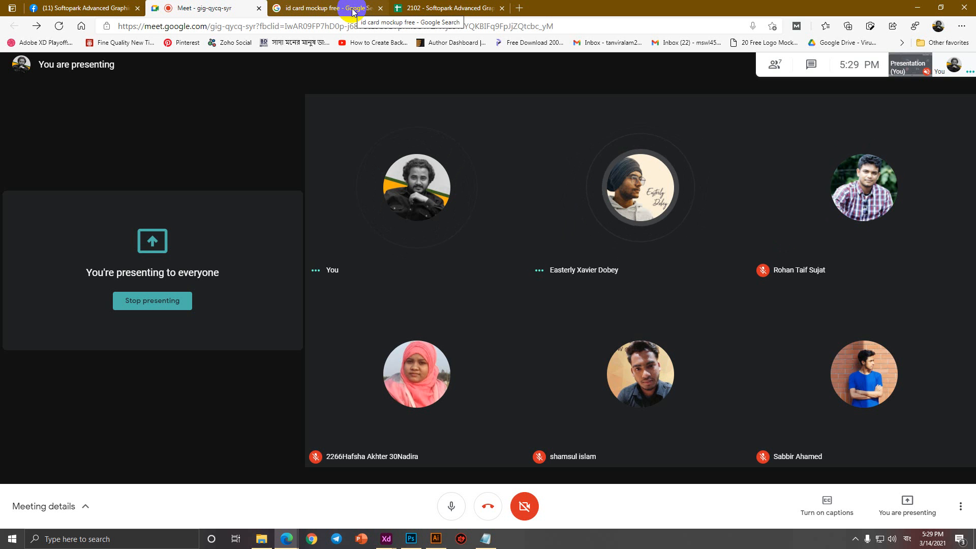
pyautogui.click(353, 8)
pyautogui.click(380, 9)
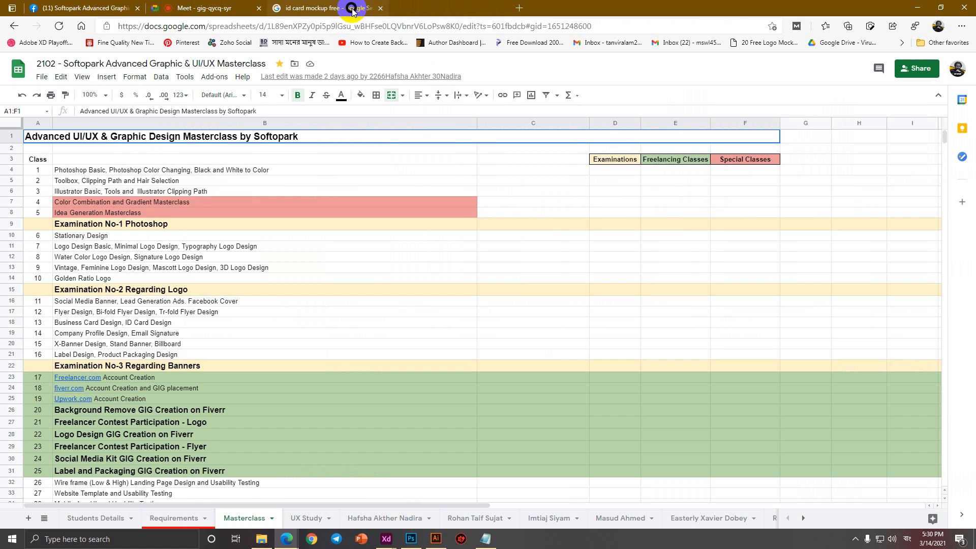
# Search Google Images for 'id card design sample'.
pyautogui.click(397, 9)
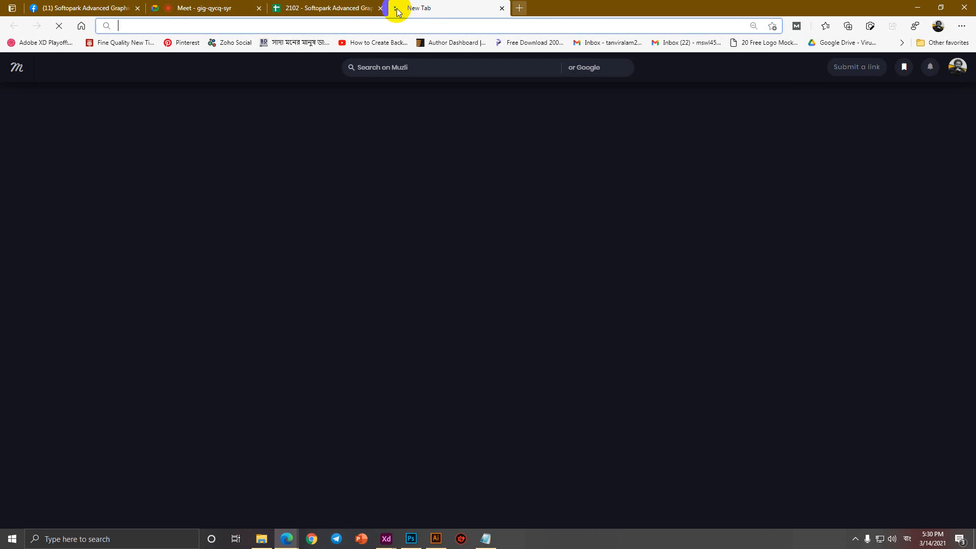
pyautogui.write('id card d')
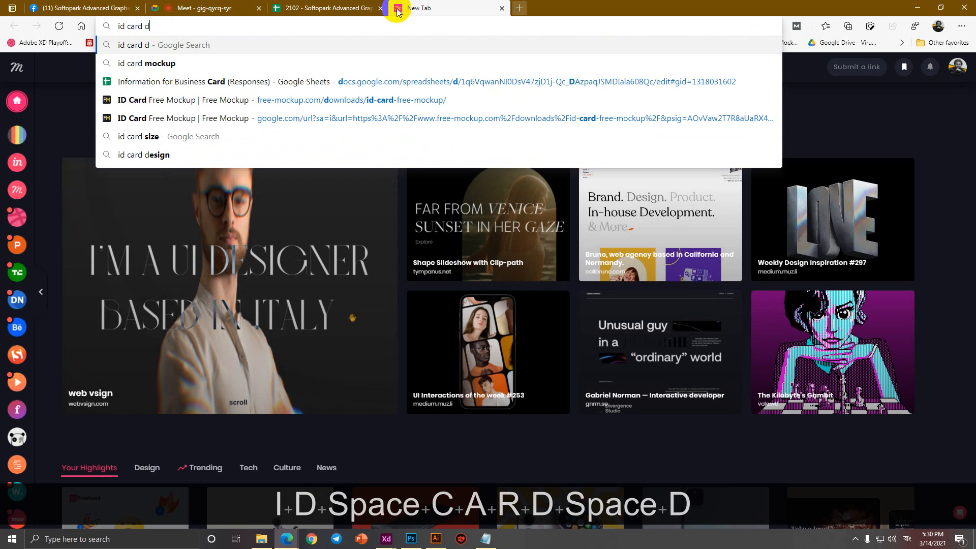
pyautogui.write('esign sample')
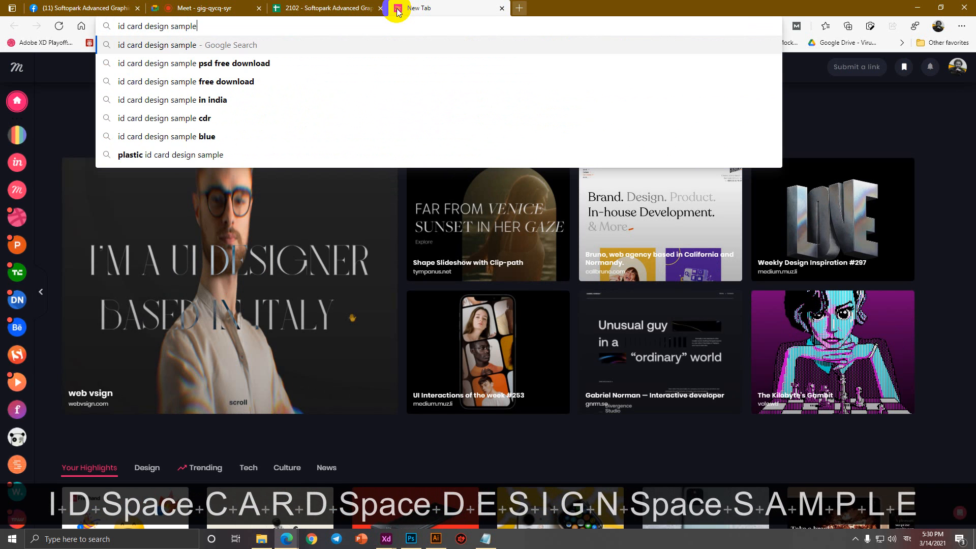
pyautogui.press('Return')
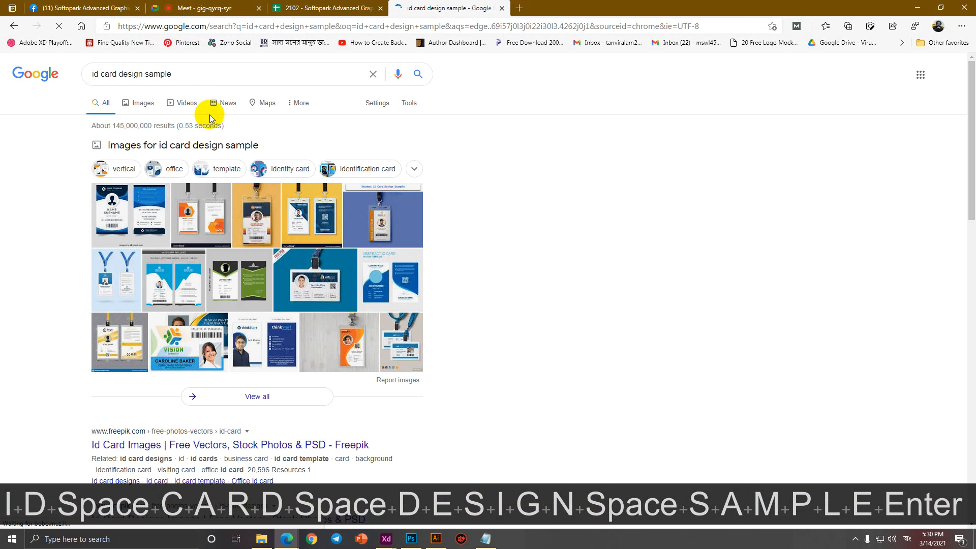
pyautogui.click(135, 104)
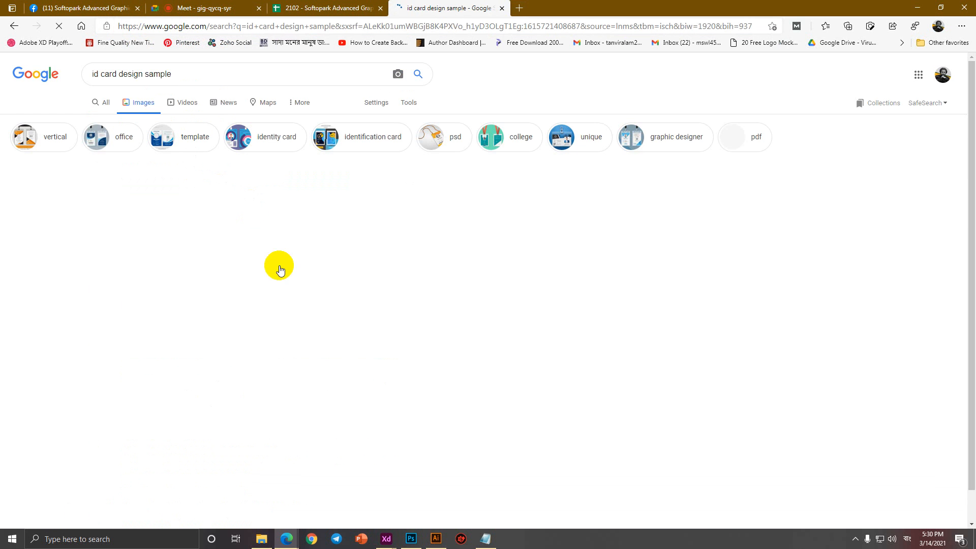
# Open four ID card results in background tabs and scroll through more samples.
pyautogui.keyDown('ctrl'); pyautogui.click(56, 196); pyautogui.keyUp('ctrl')
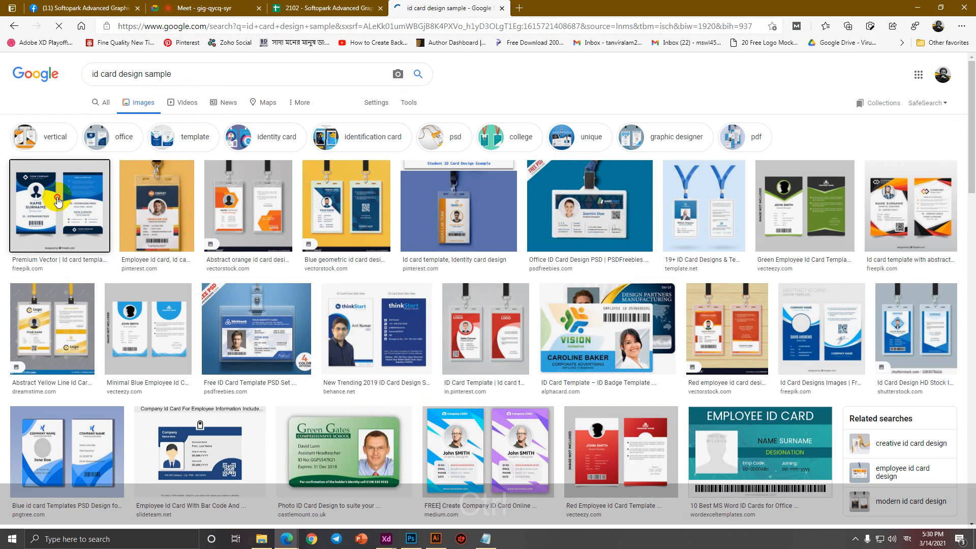
pyautogui.keyDown('ctrl'); pyautogui.click(224, 211); pyautogui.keyUp('ctrl')
pyautogui.keyDown('ctrl'); pyautogui.click(462, 202); pyautogui.keyUp('ctrl')
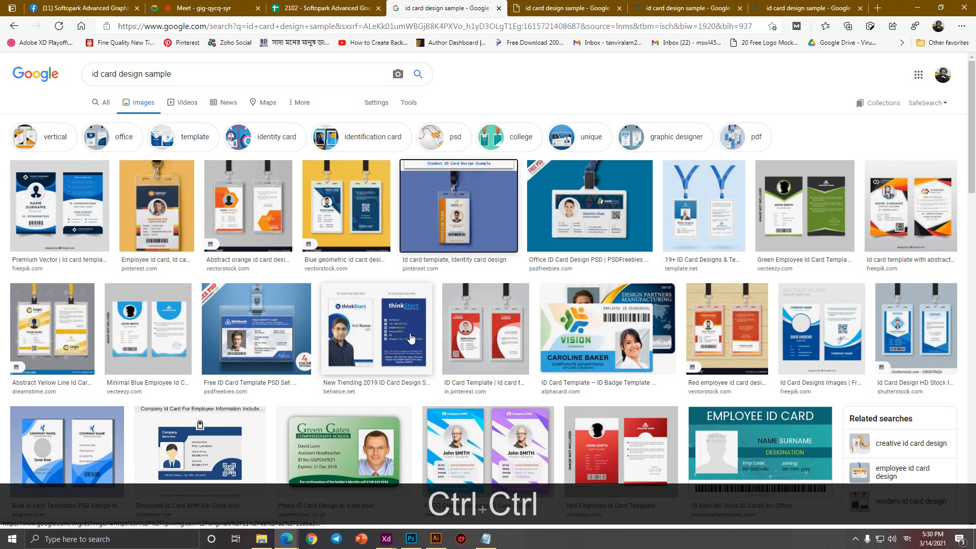
pyautogui.keyDown('ctrl'); pyautogui.click(870, 234); pyautogui.keyUp('ctrl')
pyautogui.scroll(-1, 865, 231)
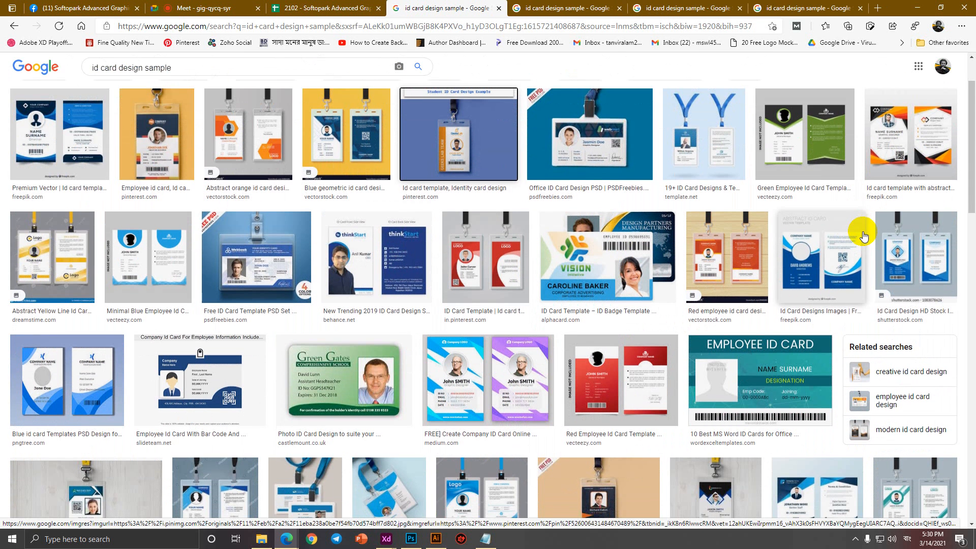
pyautogui.scroll(-3, 711, 254)
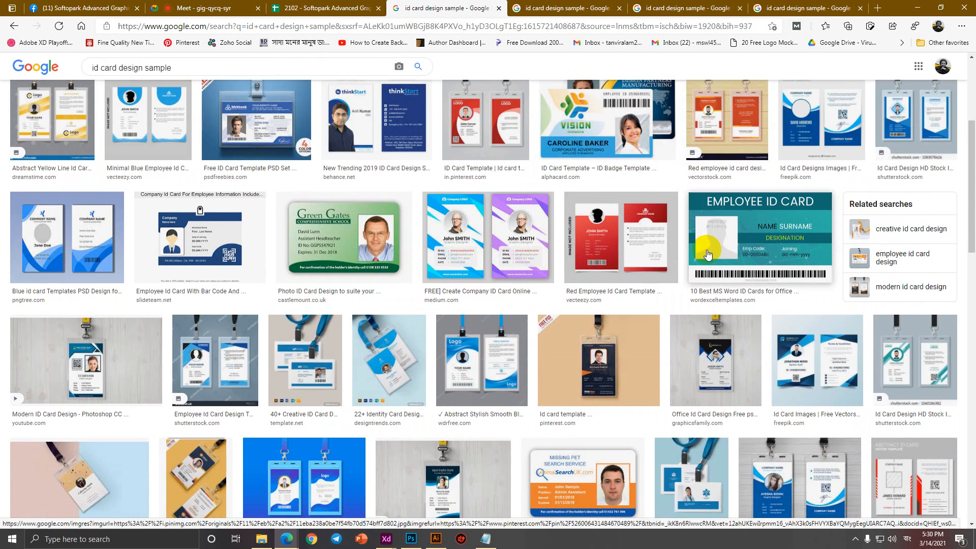
pyautogui.scroll(-1, 707, 255)
pyautogui.scroll(-2, 707, 254)
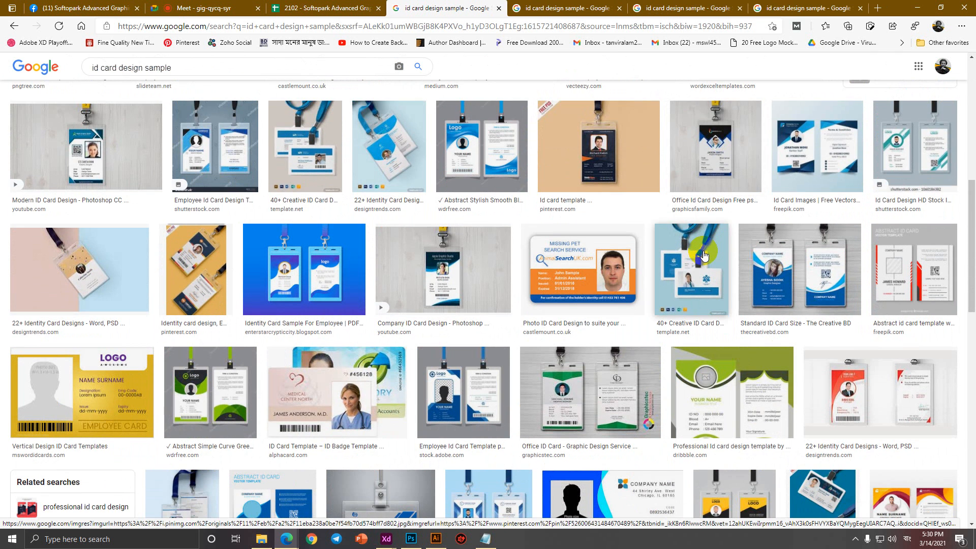
pyautogui.scroll(-2, 704, 256)
pyautogui.scroll(-2, 704, 256)
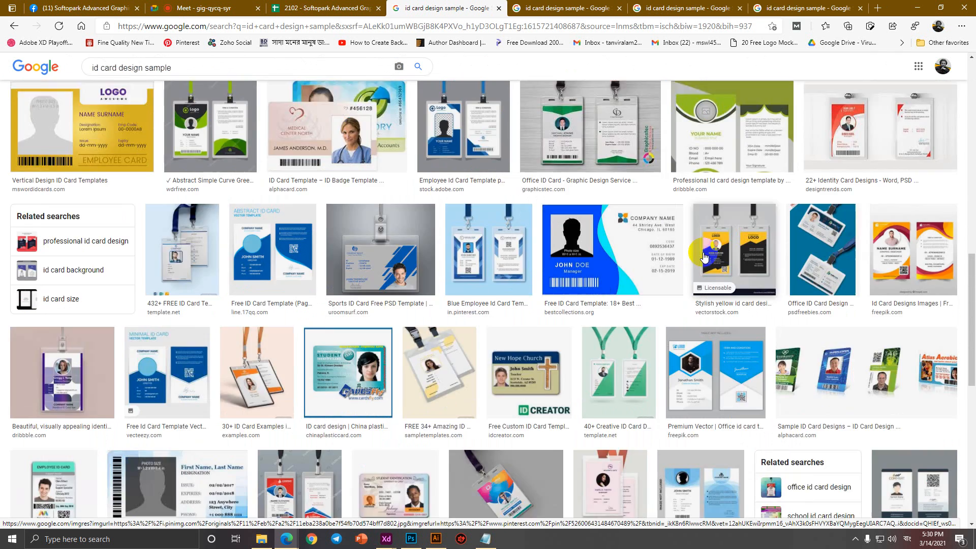
pyautogui.scroll(-1, 704, 255)
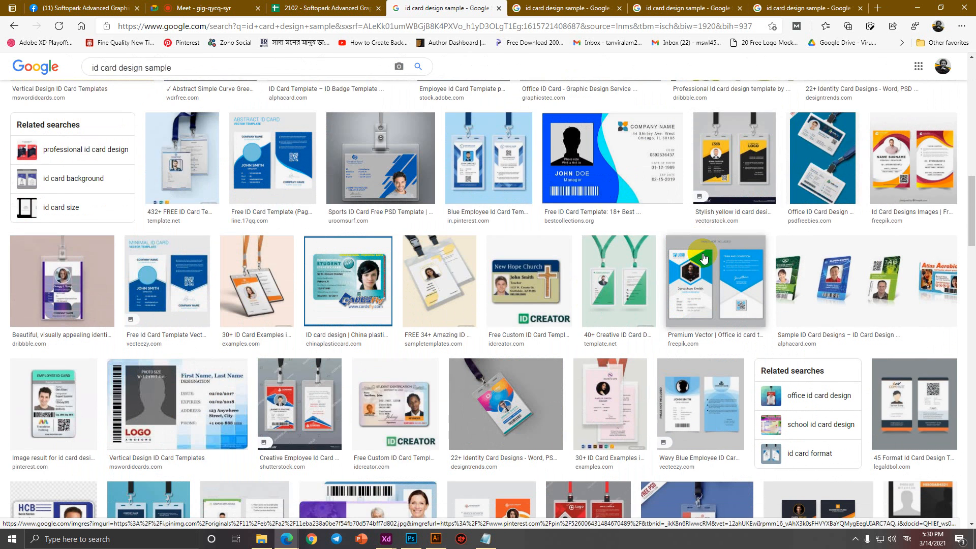
pyautogui.scroll(-2, 704, 258)
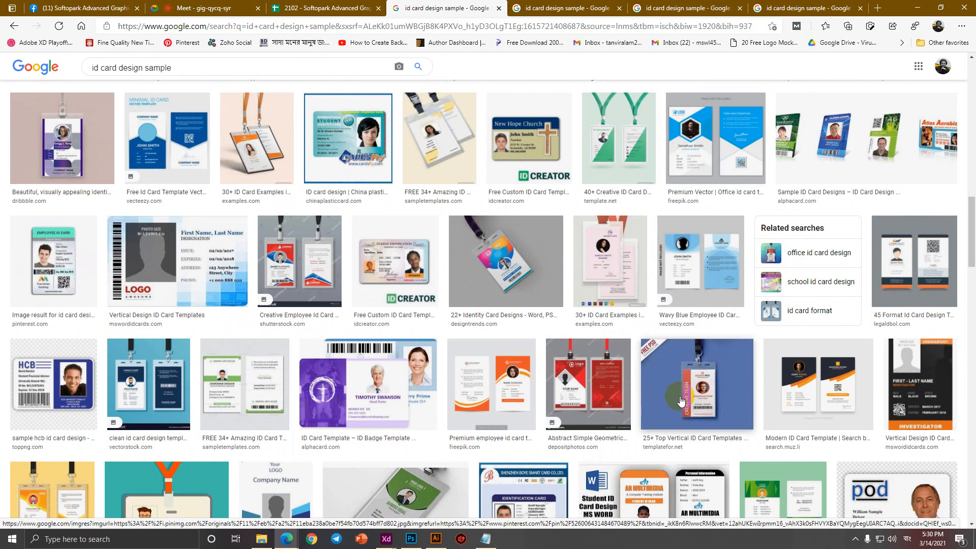
# Save the freepik ID card template image and close its tab.
pyautogui.keyDown('ctrl'); pyautogui.click(681, 401); pyautogui.keyUp('ctrl')
pyautogui.click(529, 8)
pyautogui.rightClick(571, 217)
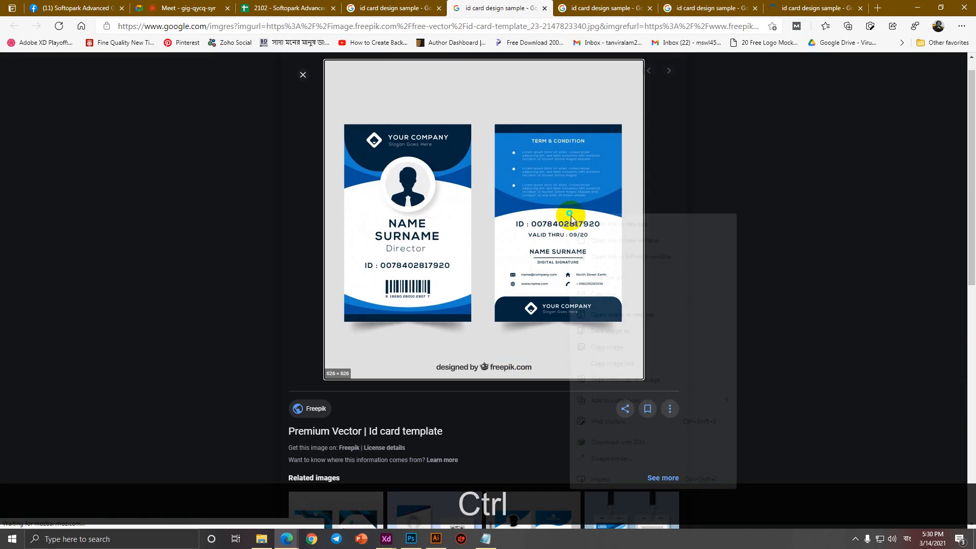
pyautogui.click(606, 332)
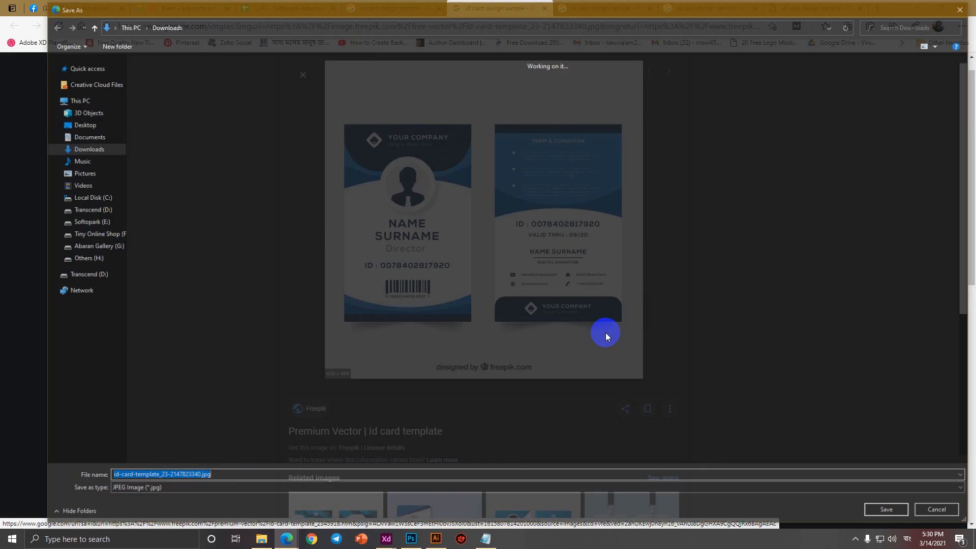
pyautogui.press('Return')
pyautogui.click(545, 9)
# Save the orange ID card and the dark ID card as 5.jpg, closing their tabs.
pyautogui.rightClick(507, 205)
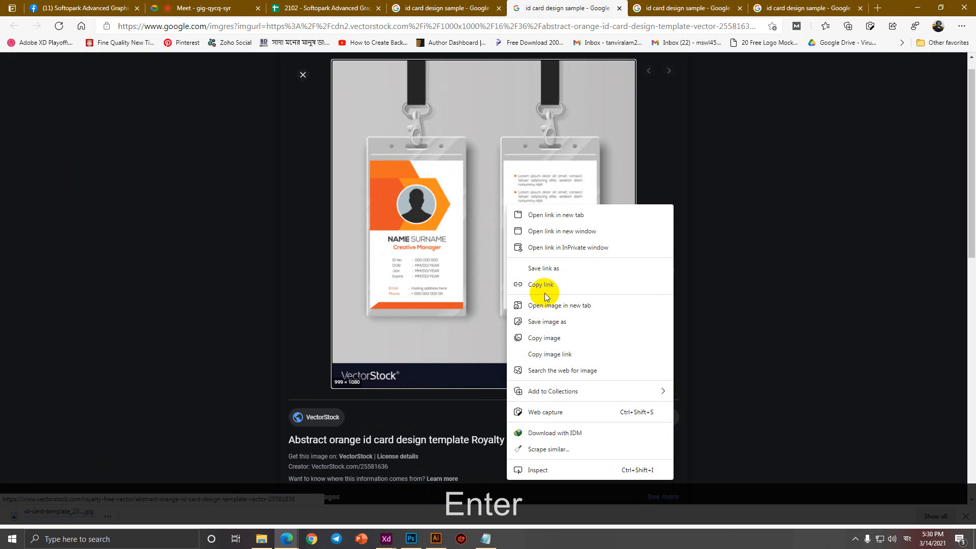
pyautogui.click(547, 322)
pyautogui.press('Return')
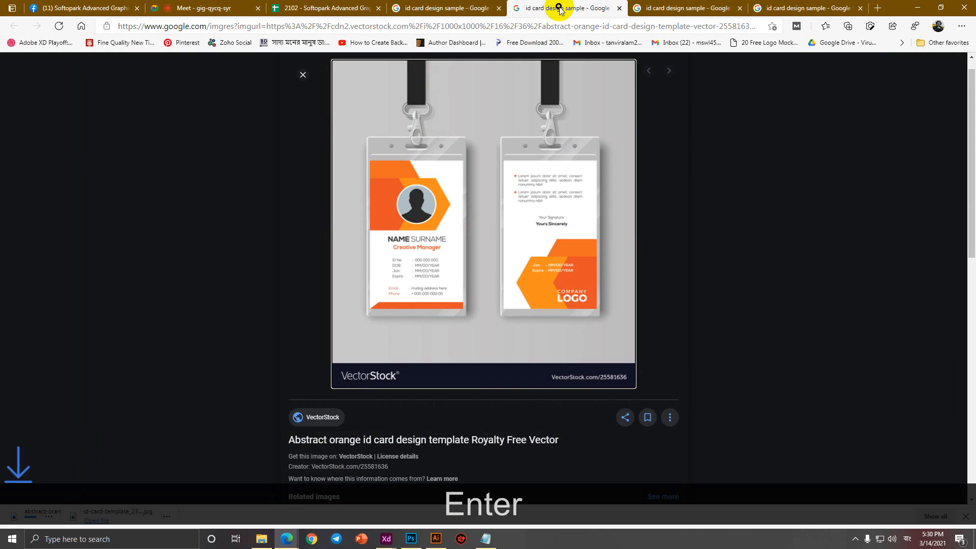
pyautogui.middleClick(560, 8)
pyautogui.click(679, 9)
pyautogui.rightClick(519, 205)
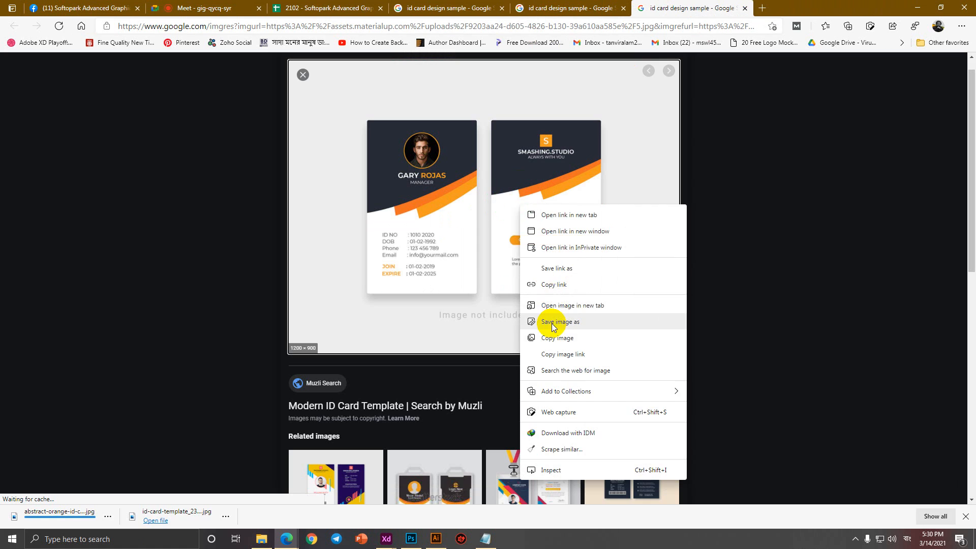
pyautogui.click(551, 323)
pyautogui.press('Return')
pyautogui.middleClick(687, 8)
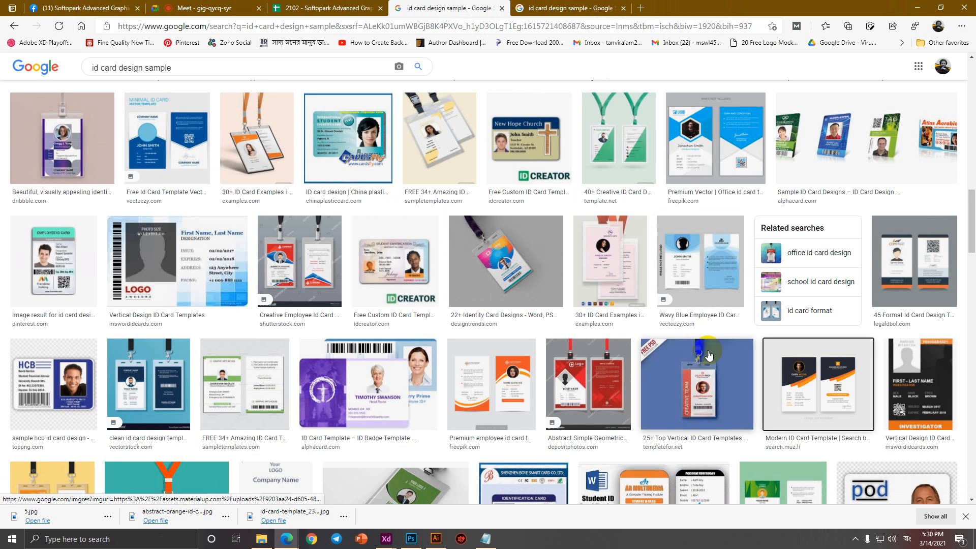
# Preview several ID card samples, including the alibaba employee card and dreamstime corporate template.
pyautogui.scroll(-5, 709, 355)
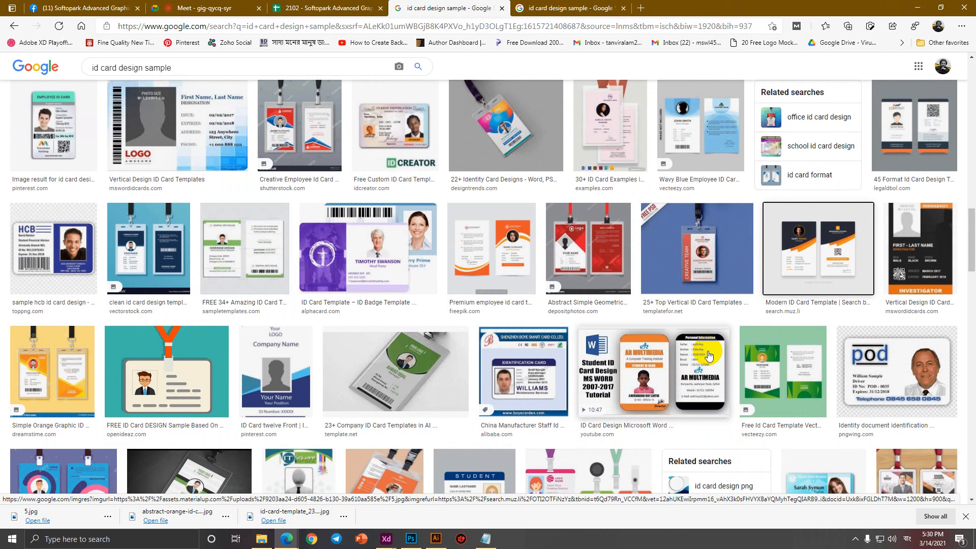
pyautogui.scroll(-3, 709, 357)
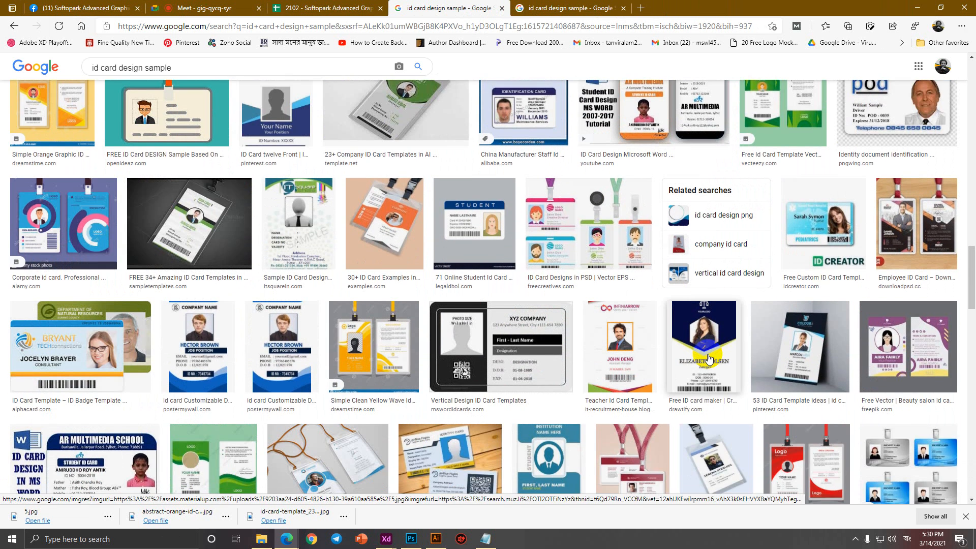
pyautogui.click(710, 358)
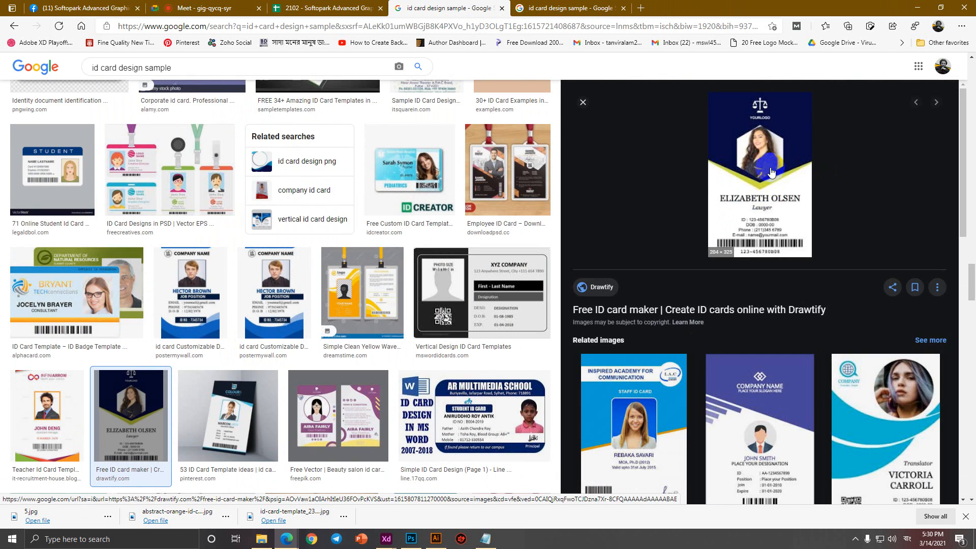
pyautogui.scroll(-4, 768, 220)
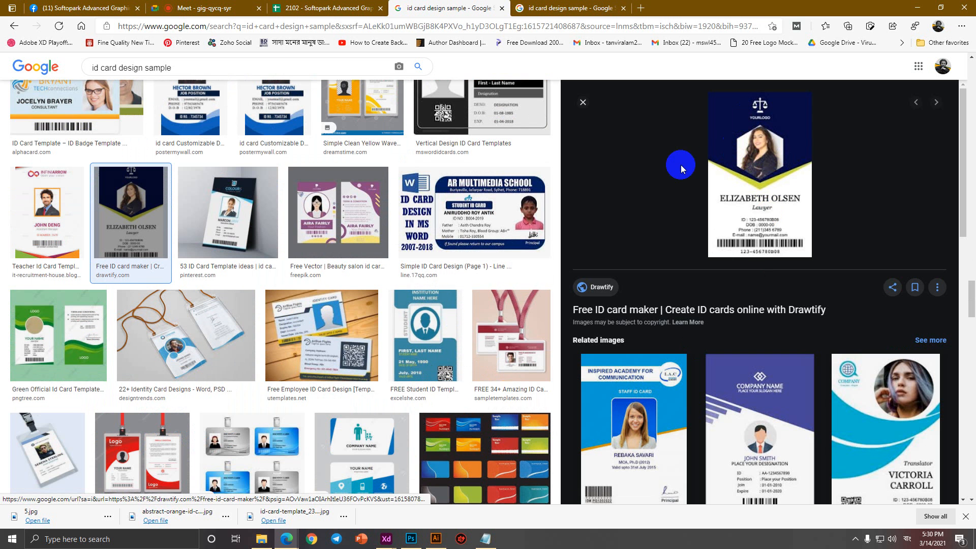
pyautogui.scroll(-4, 185, 371)
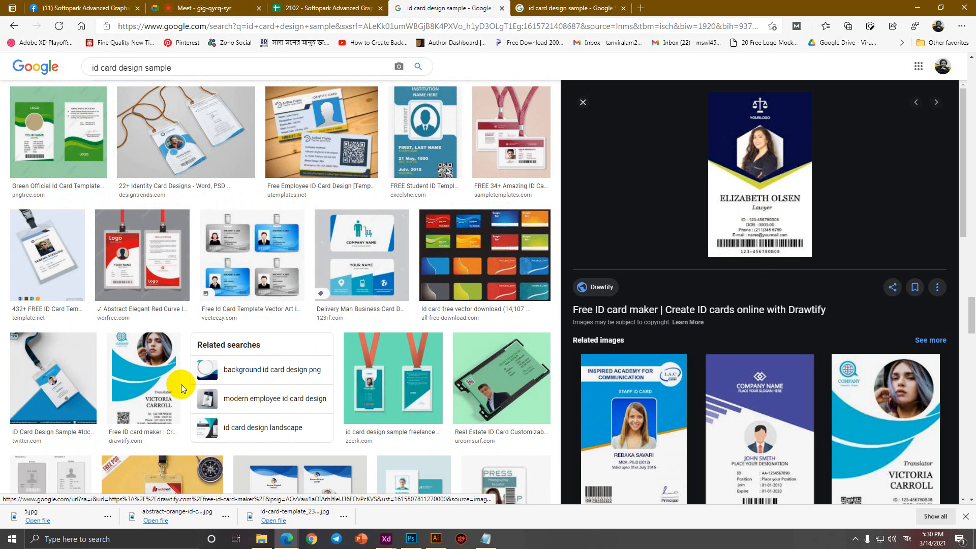
pyautogui.scroll(-6, 393, 430)
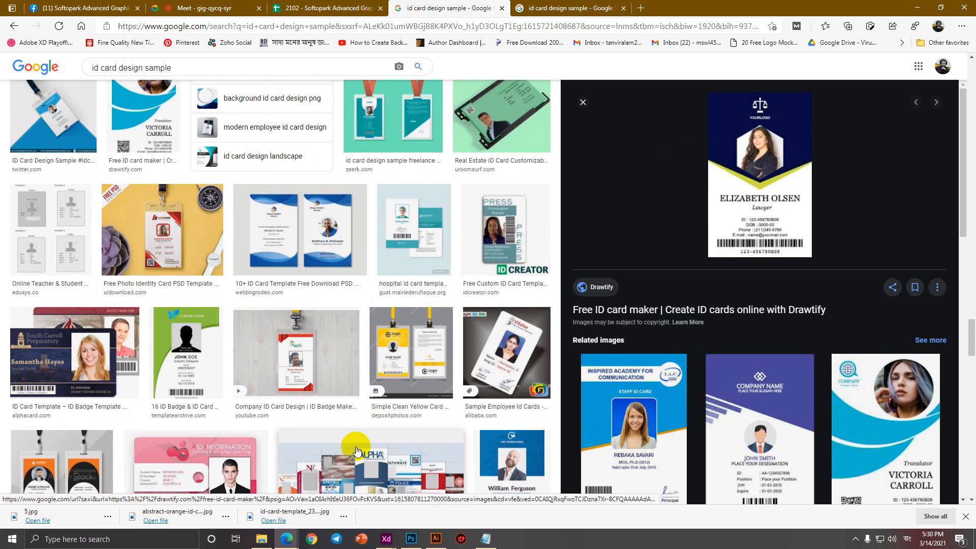
pyautogui.click(486, 390)
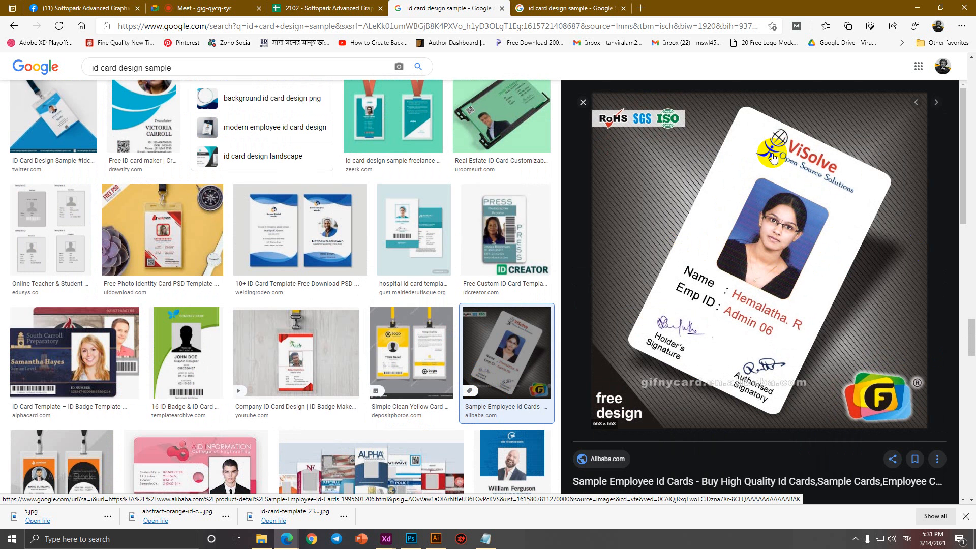
pyautogui.scroll(-4, 414, 399)
pyautogui.scroll(-5, 338, 396)
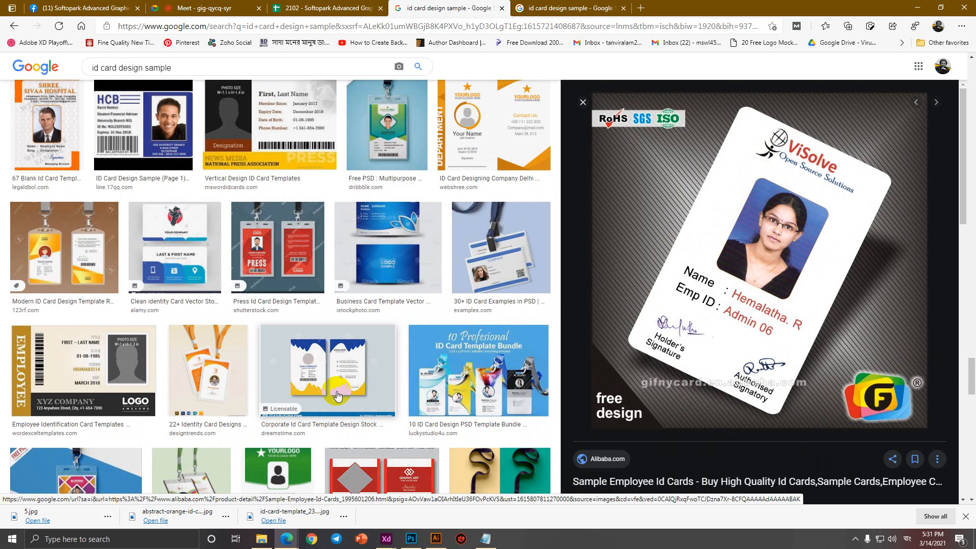
pyautogui.click(348, 385)
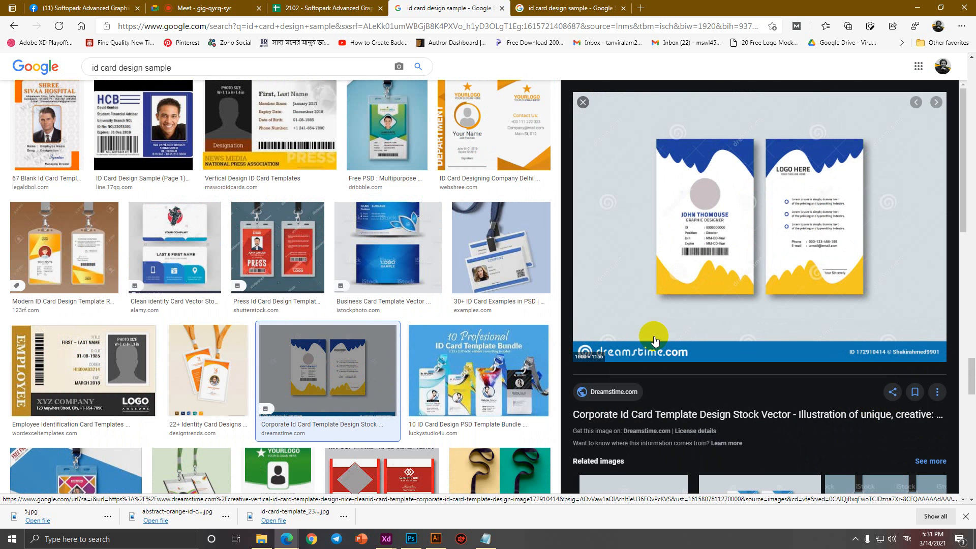
# Preview the red PRESS lanyard ID card and choose Save image as.
pyautogui.scroll(-4, 483, 371)
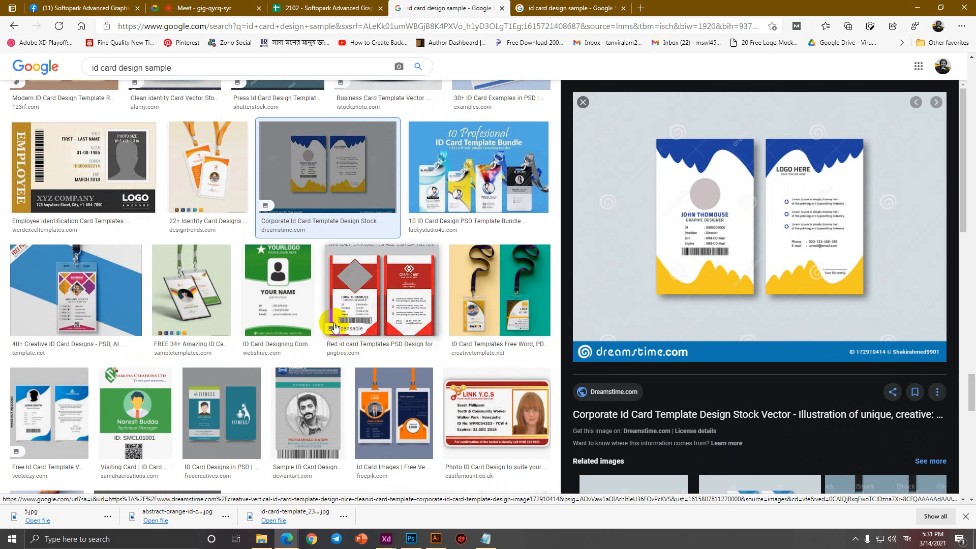
pyautogui.scroll(-3, 334, 326)
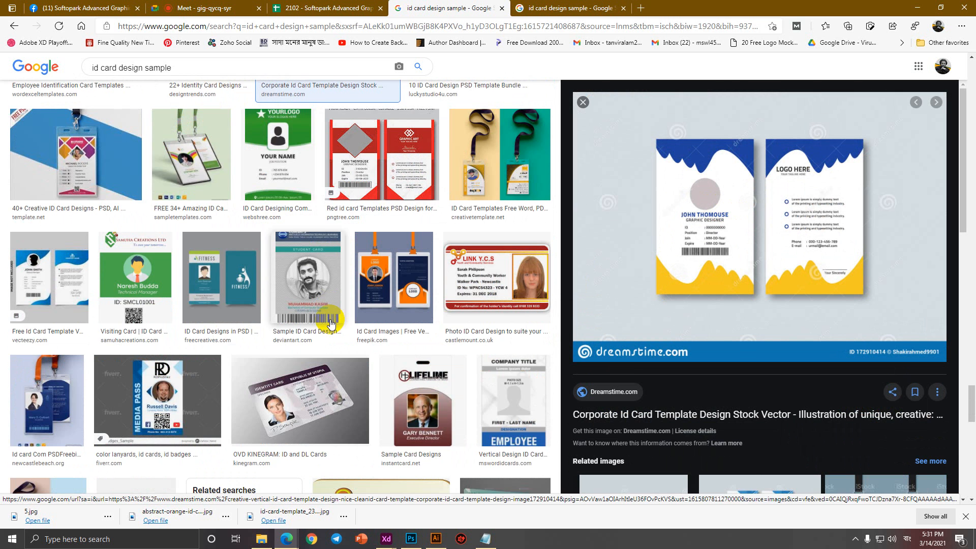
pyautogui.scroll(-9, 331, 324)
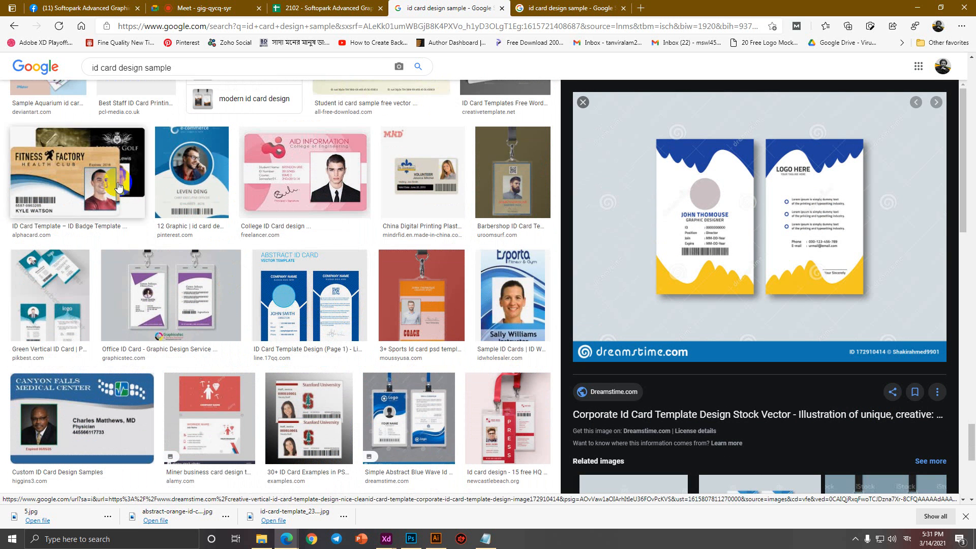
pyautogui.click(508, 417)
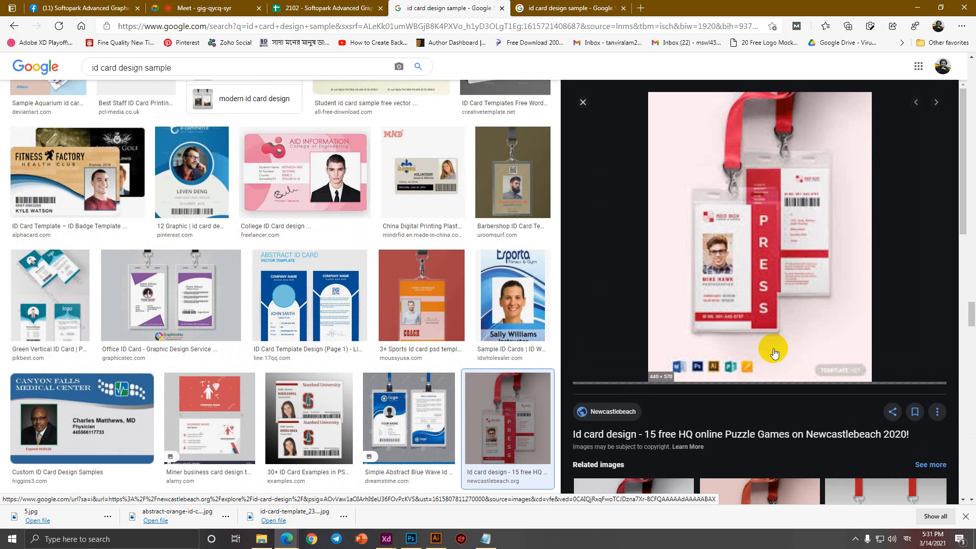
pyautogui.rightClick(749, 255)
pyautogui.click(782, 371)
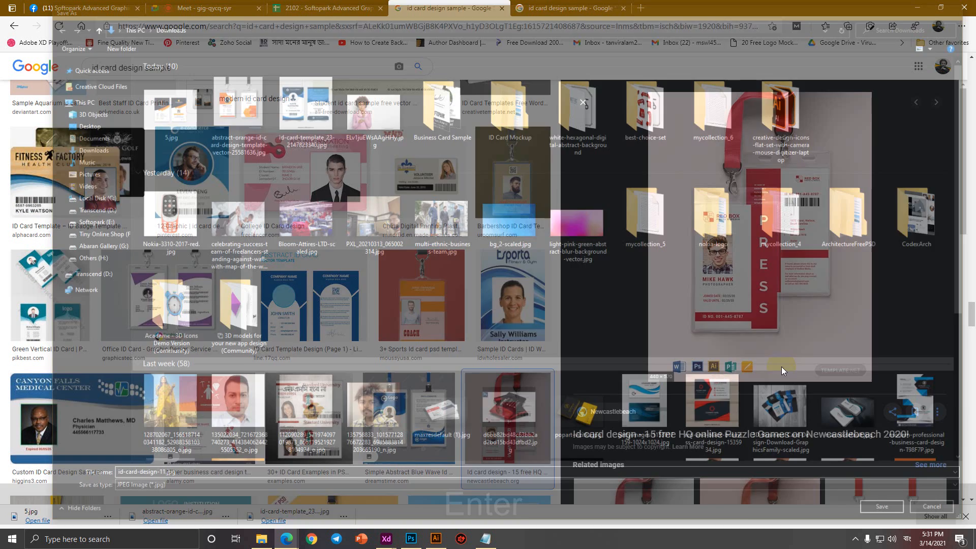
# Save the PRESS ID card sample and search for 'credit card design sample'.
pyautogui.press('Return')
pyautogui.click(516, 26)
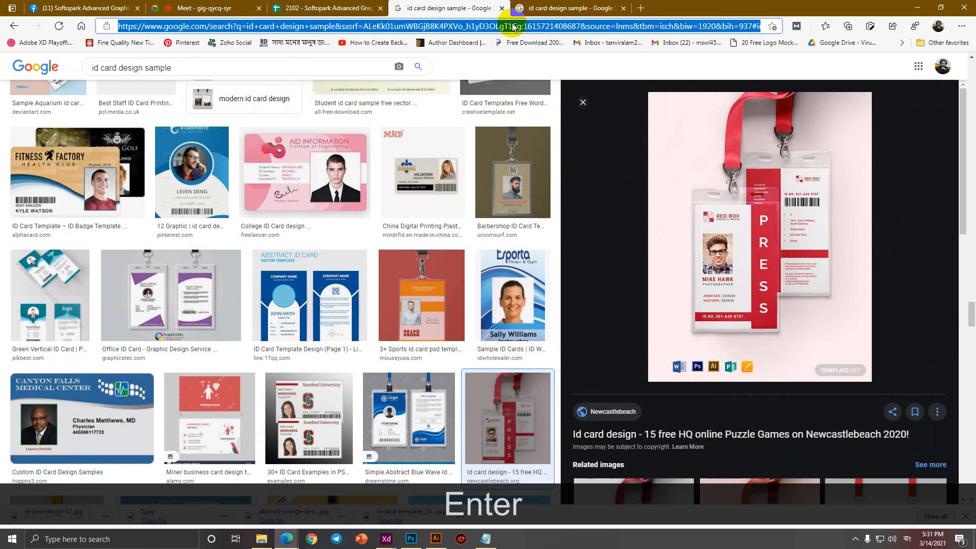
pyautogui.write('credit ')
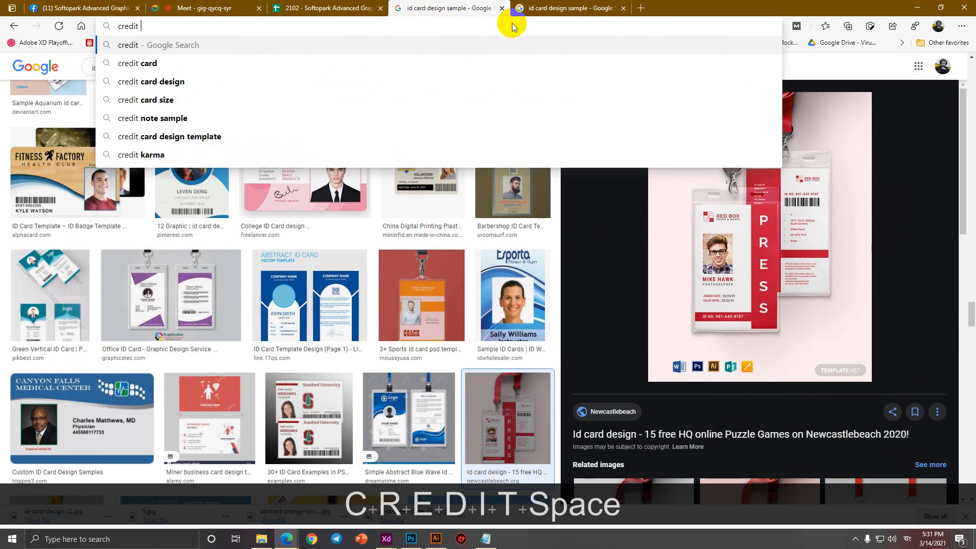
pyautogui.write('card desi')
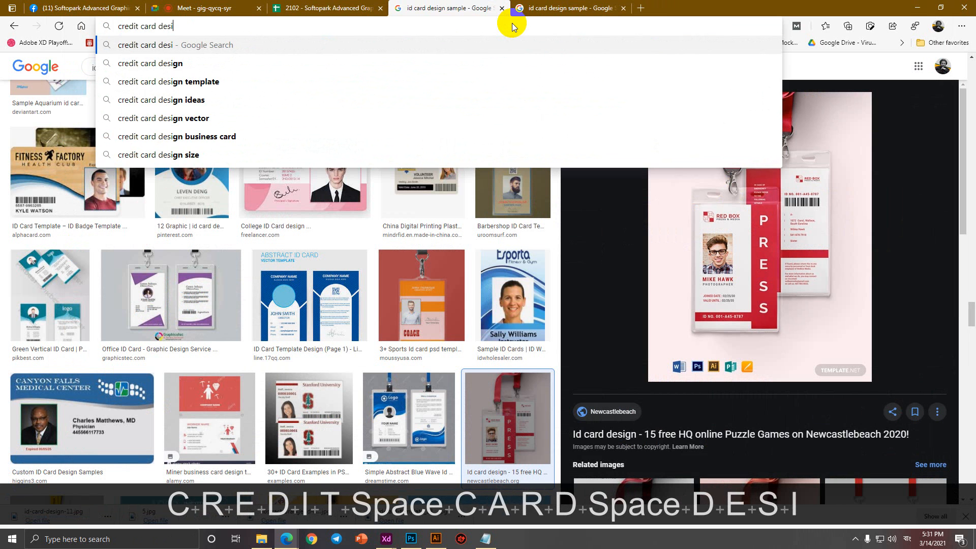
pyautogui.write('gn sample')
pyautogui.press('Return')
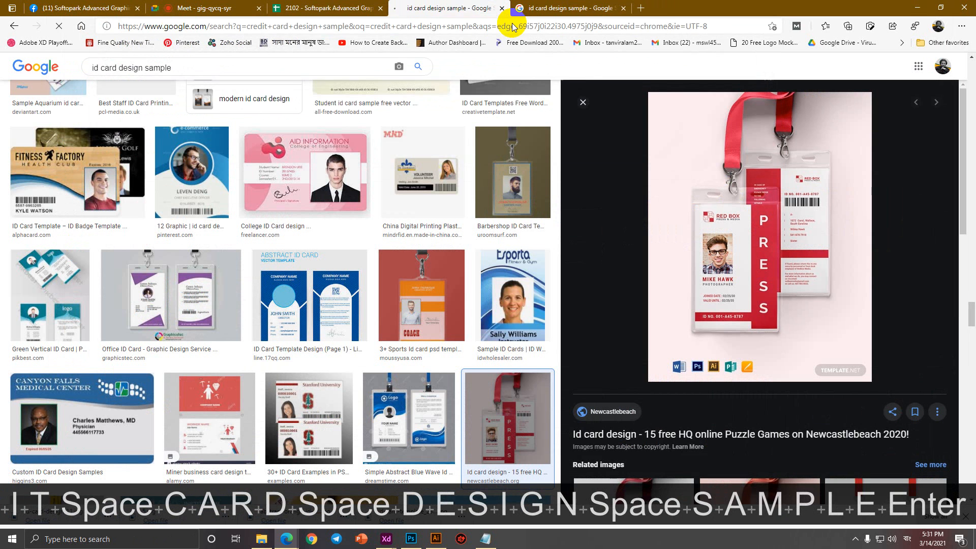
# Close the old ID card tab and preview the blue VISA card in image results.
pyautogui.click(624, 8)
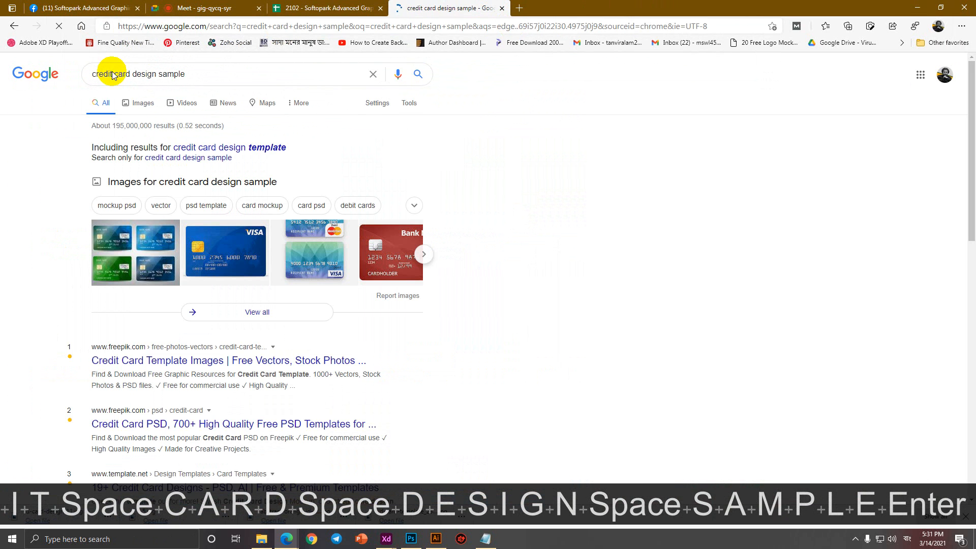
pyautogui.click(143, 106)
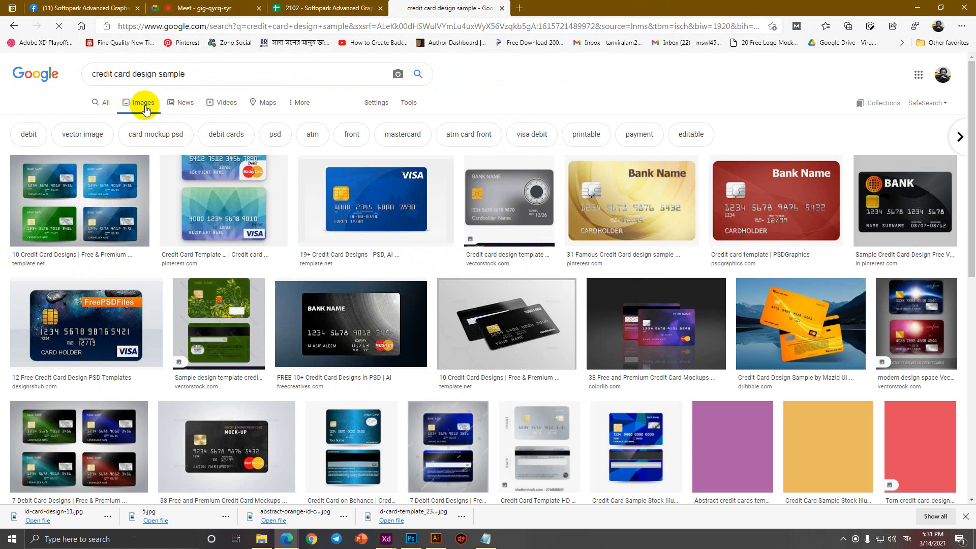
pyautogui.click(375, 200)
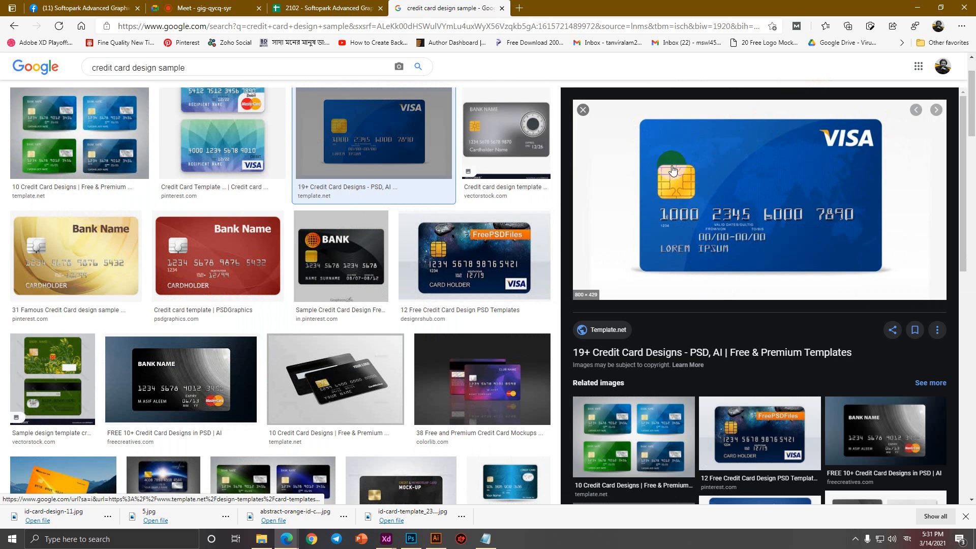
pyautogui.click(519, 8)
pyautogui.write('golden ship downl')
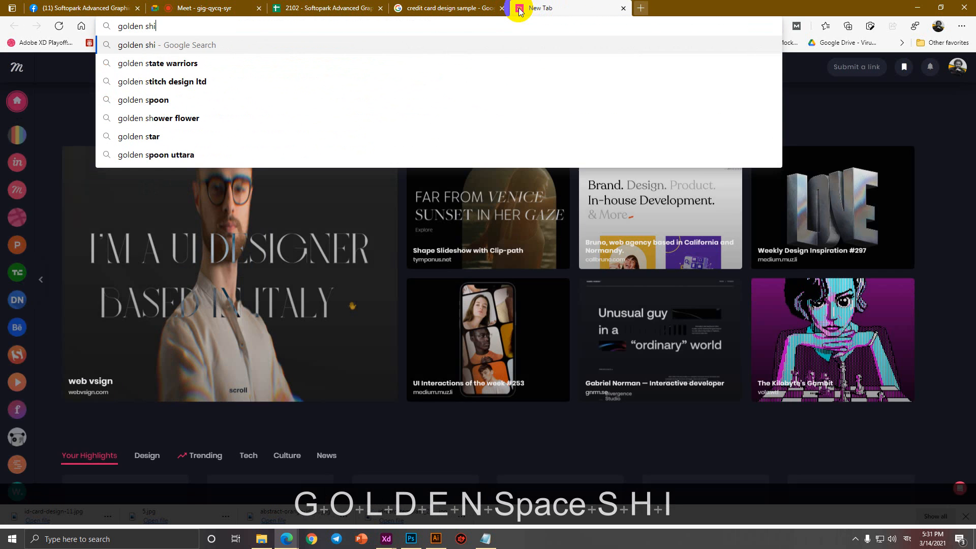
pyautogui.press('BackSpace')
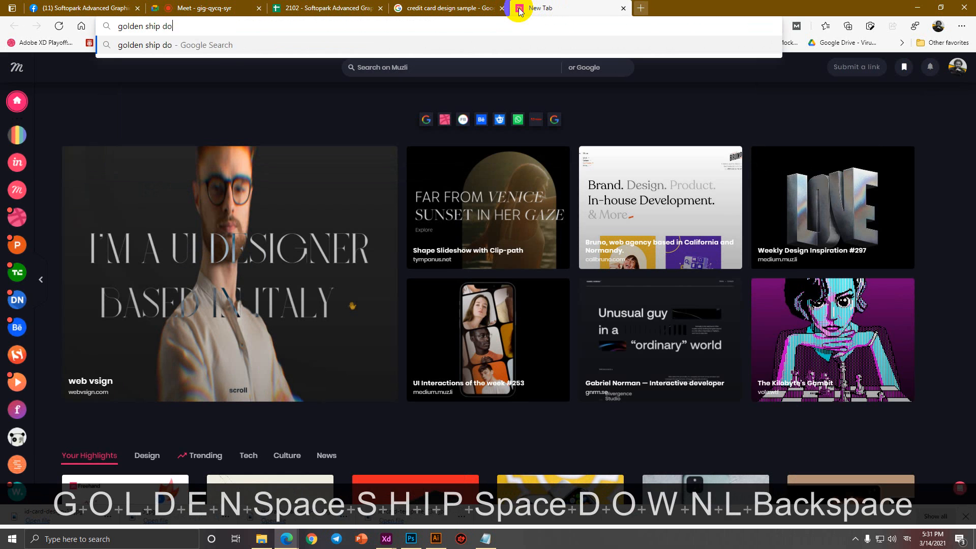
pyautogui.hotkey('ctrl', 'BackSpace')
pyautogui.hotkey('ctrl', 'BackSpace')
pyautogui.write('chip')
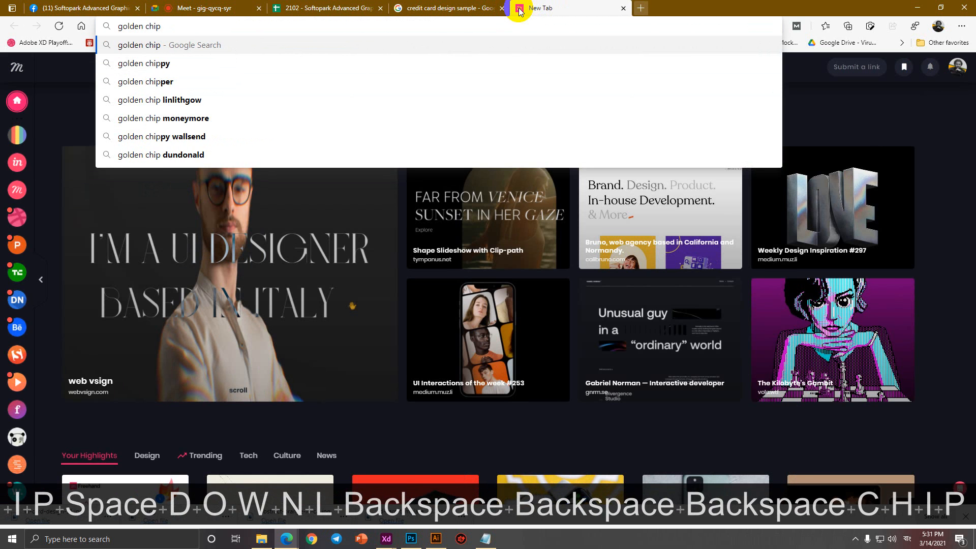
pyautogui.write(' png')
pyautogui.press('Return')
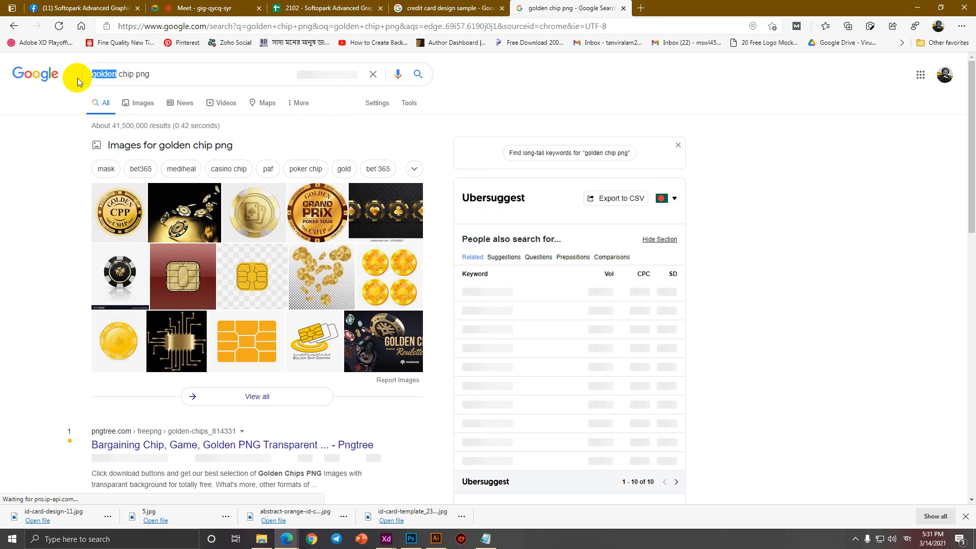
pyautogui.click(132, 104)
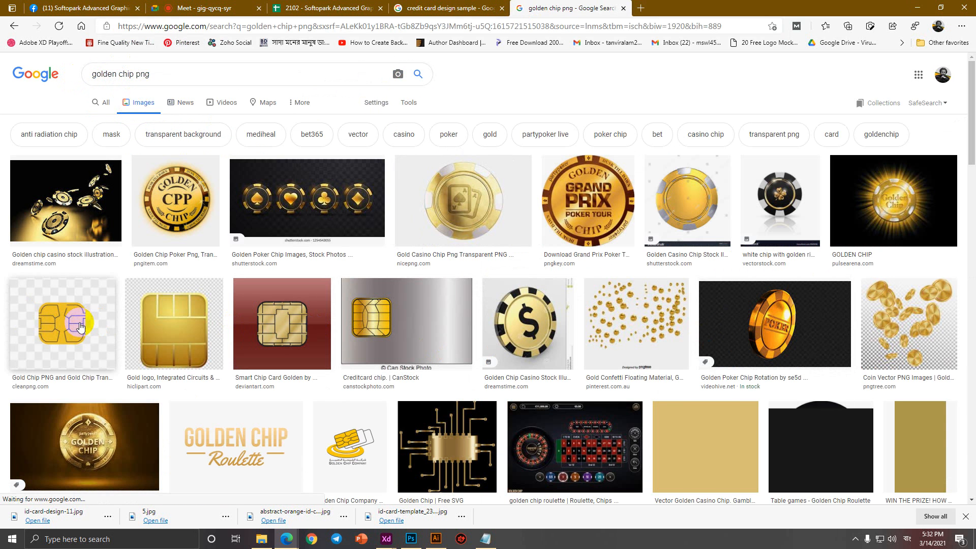
pyautogui.hotkey('ctrl', 'w')
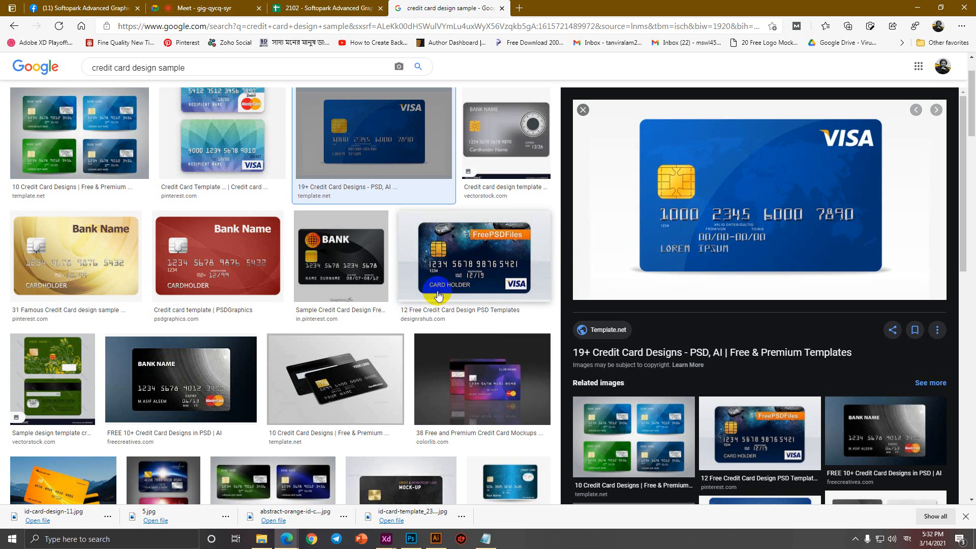
# Save the blue VISA card image and the credit card mockups image.
pyautogui.scroll(-1, 433, 303)
pyautogui.rightClick(693, 162)
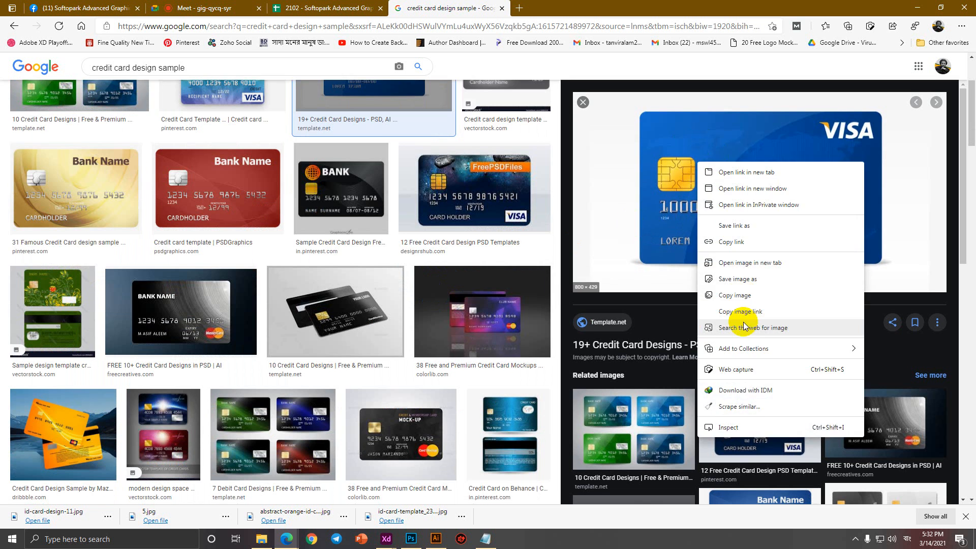
pyautogui.click(736, 282)
pyautogui.press('Return')
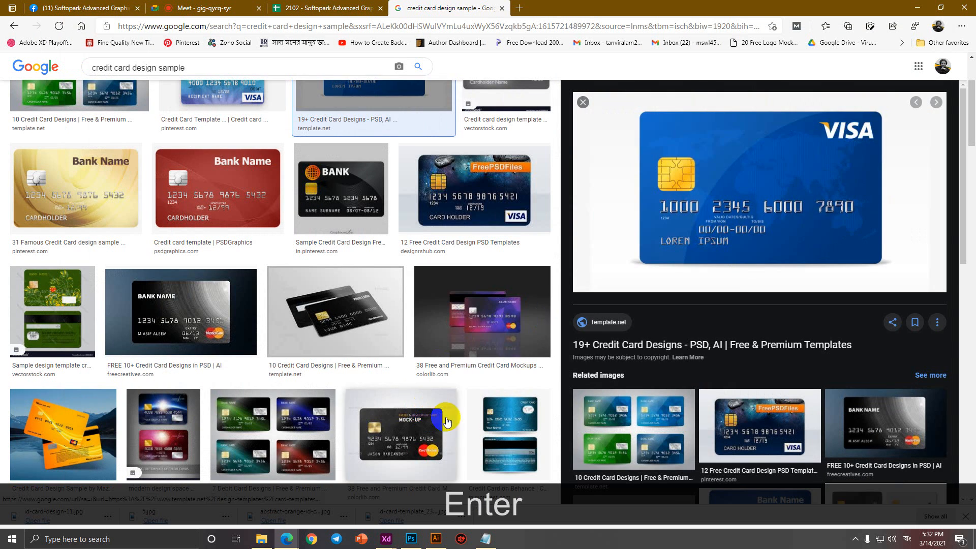
pyautogui.click(529, 315)
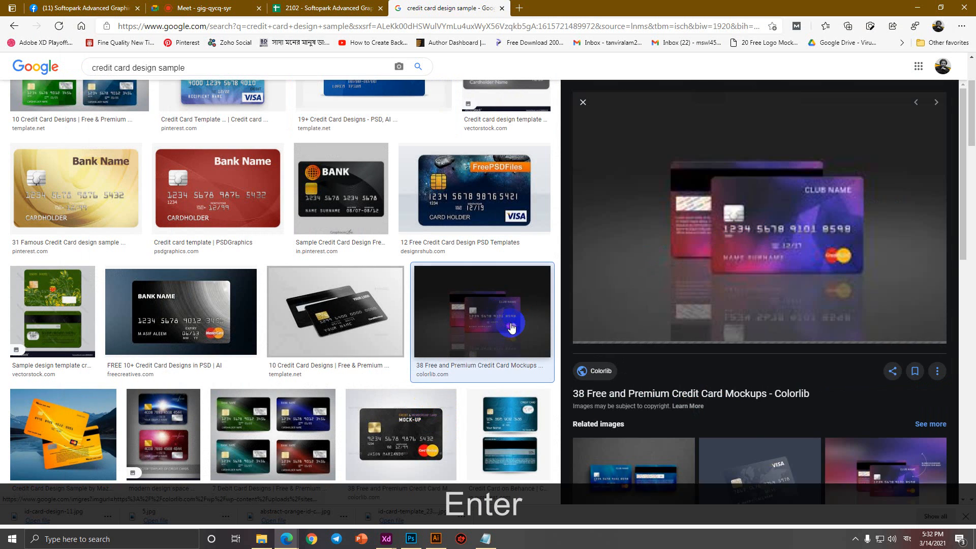
pyautogui.rightClick(736, 237)
pyautogui.click(773, 348)
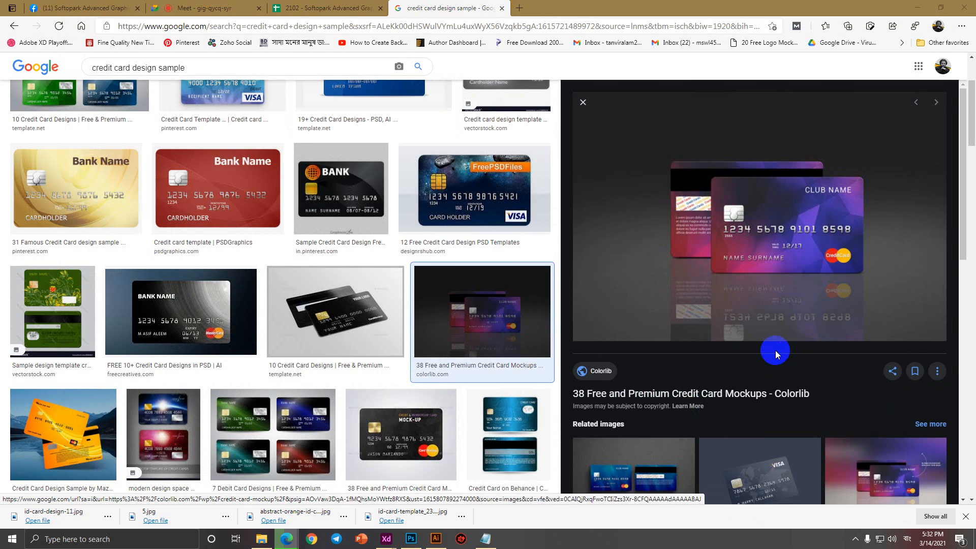
pyautogui.press('Return')
# Save the red credit card image and the hand-held blue debit card image.
pyautogui.scroll(-7, 426, 381)
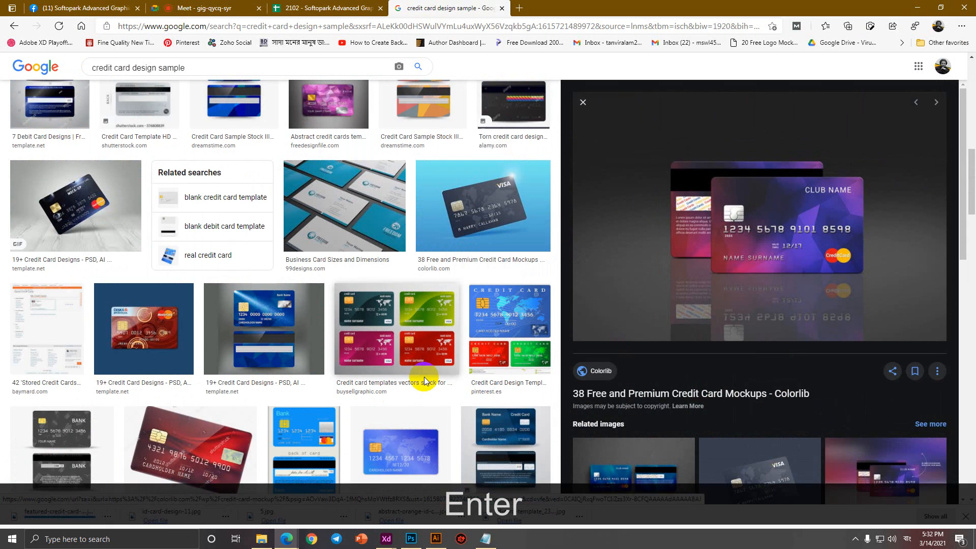
pyautogui.scroll(-3, 426, 381)
pyautogui.click(190, 315)
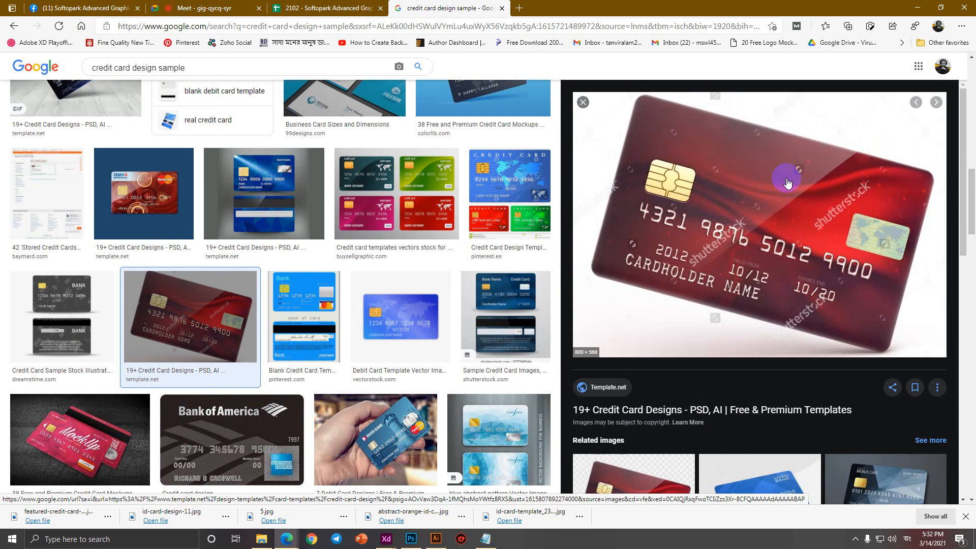
pyautogui.rightClick(800, 248)
pyautogui.click(817, 316)
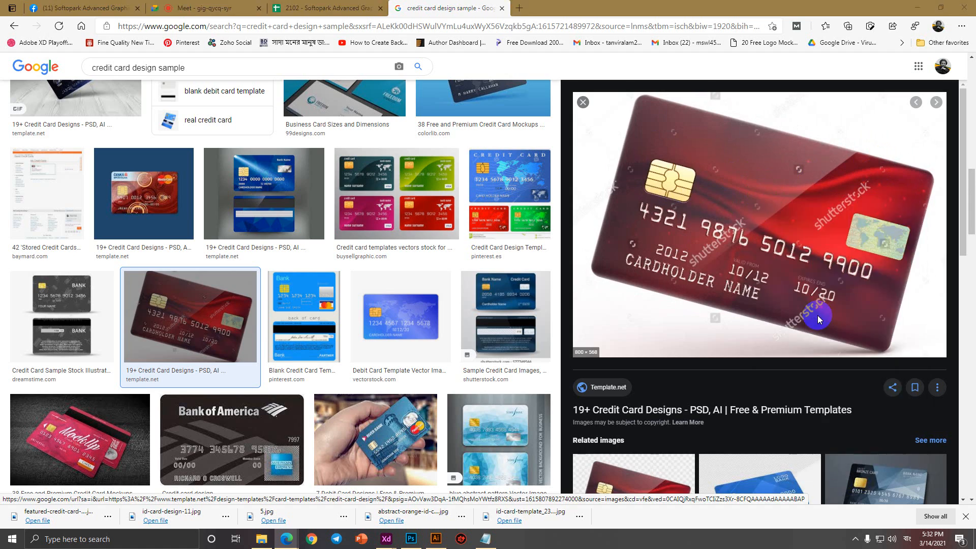
pyautogui.press('Return')
pyautogui.scroll(-4, 490, 351)
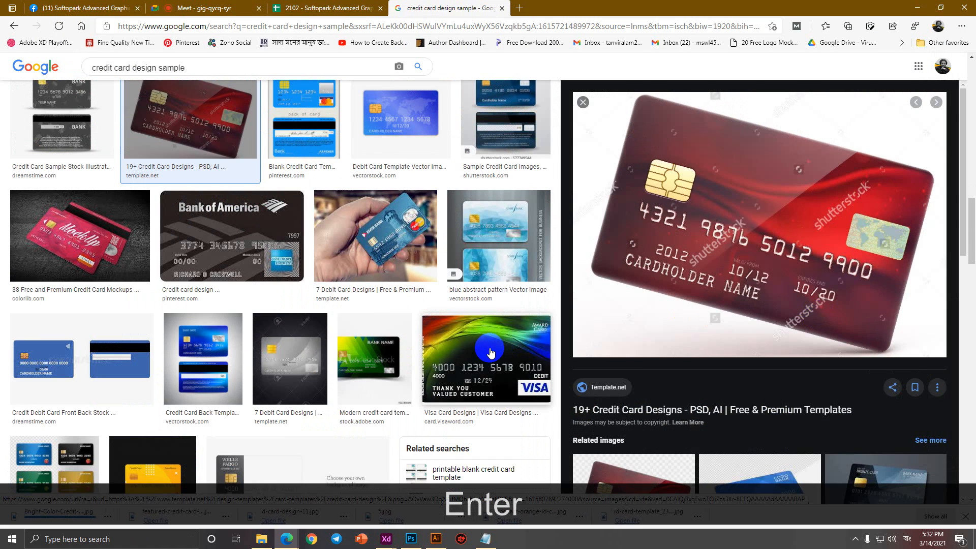
pyautogui.click(357, 248)
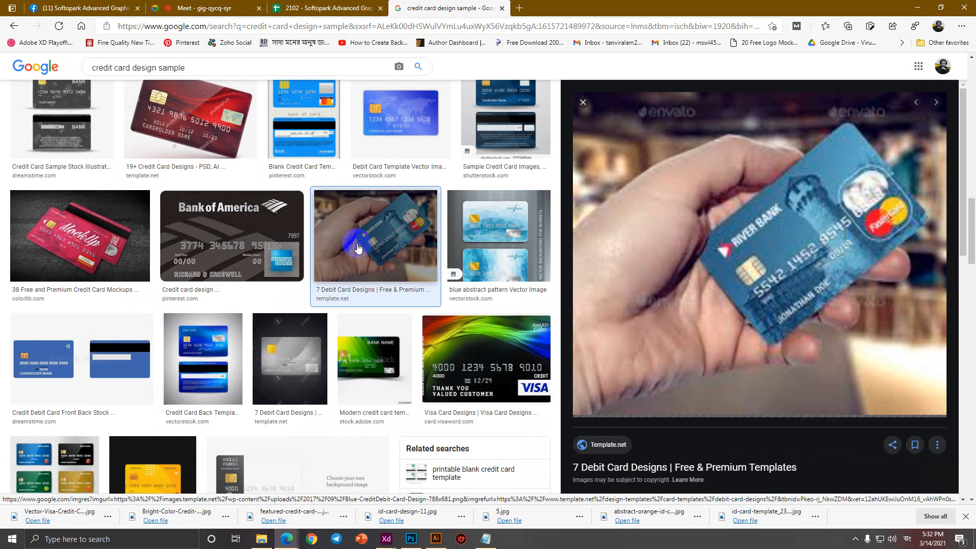
pyautogui.rightClick(664, 301)
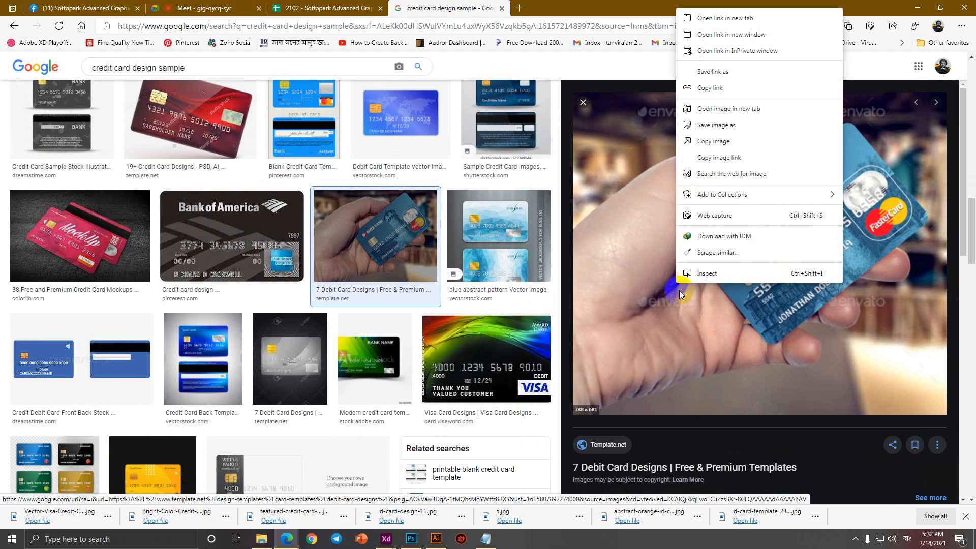
pyautogui.click(714, 130)
pyautogui.press('Return')
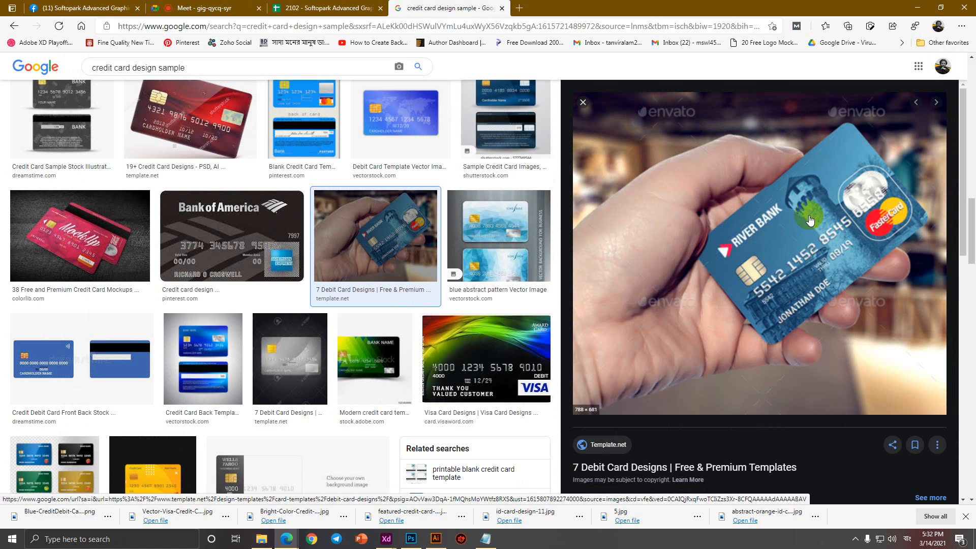
pyautogui.click(371, 26)
# Replace the query with 'membership card design sample' and run the search.
pyautogui.moveTo(185, 67); pyautogui.dragTo(27, 68)
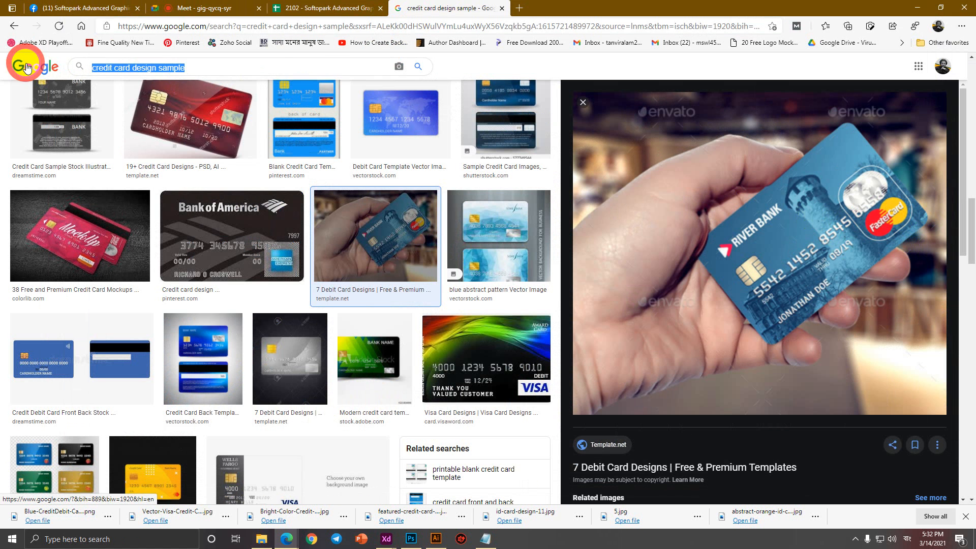
pyautogui.write('mm')
pyautogui.press('BackSpace')
pyautogui.write('embe')
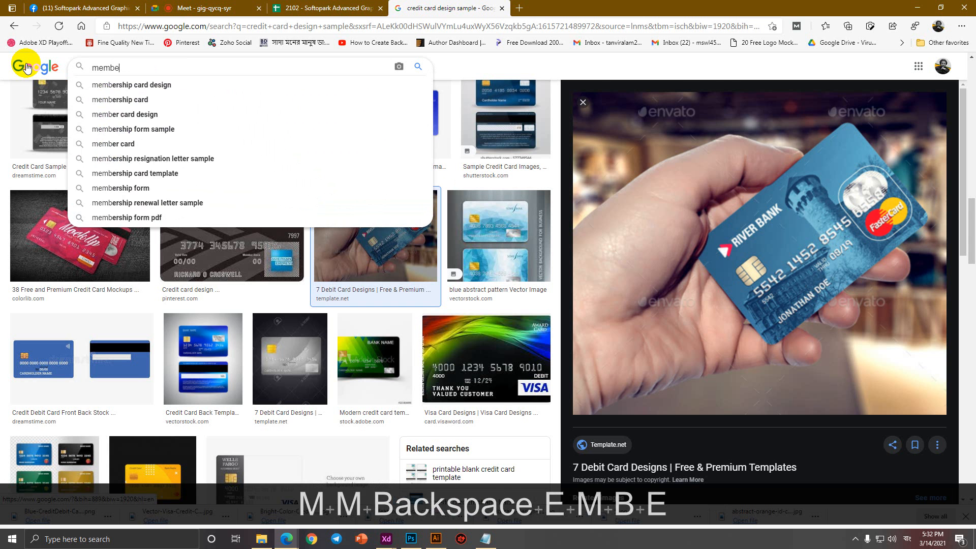
pyautogui.write('rship ')
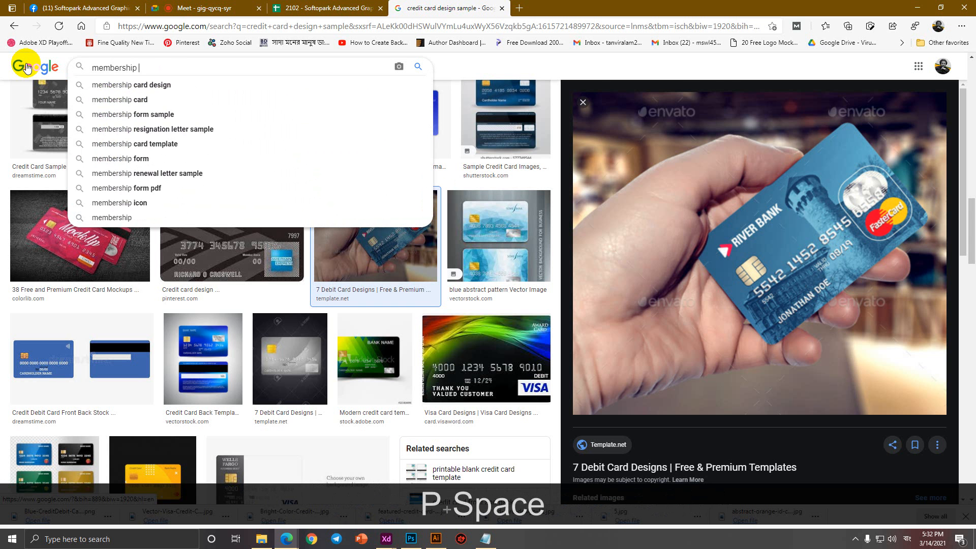
pyautogui.write('card design camp')
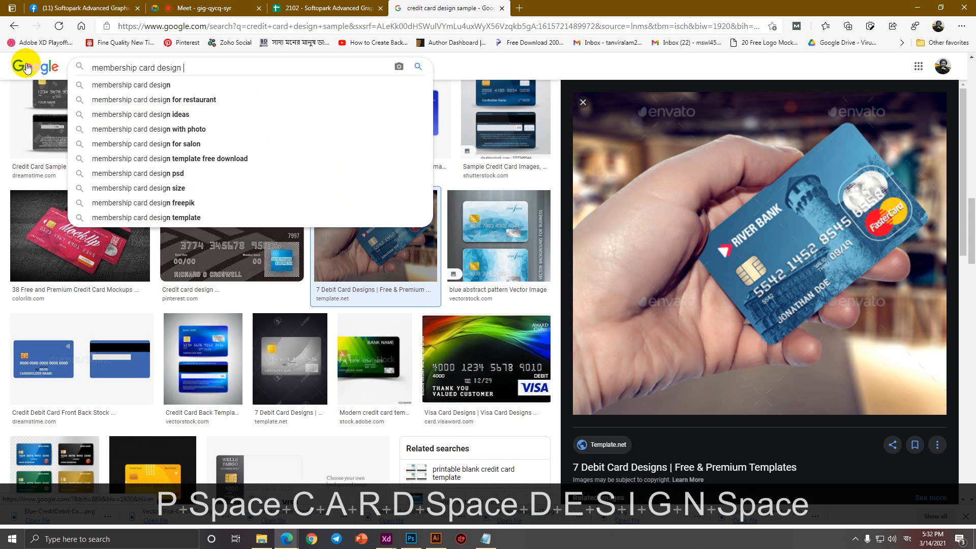
pyautogui.press('BackSpace')
pyautogui.press('BackSpace')
pyautogui.press('BackSpace')
pyautogui.press('BackSpace')
pyautogui.write('sample')
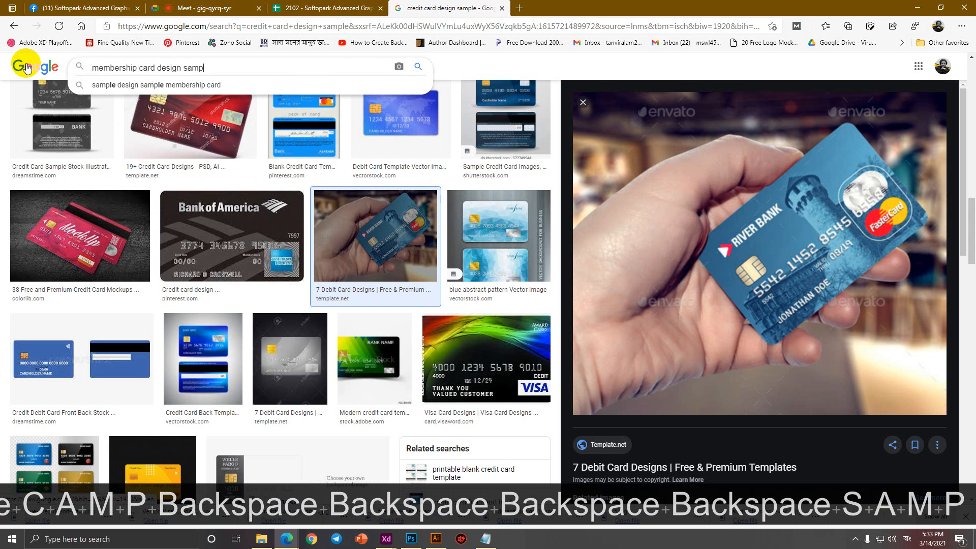
pyautogui.press('Return')
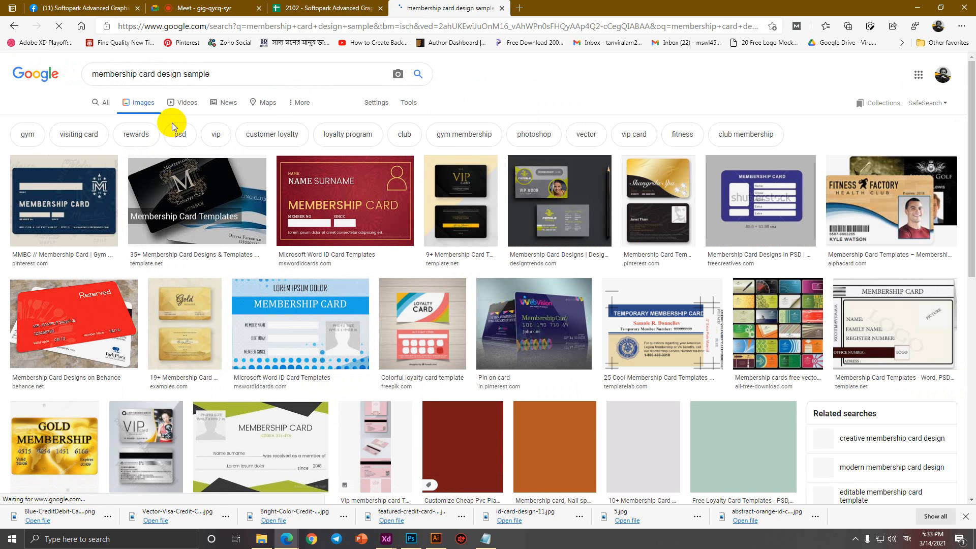
# Save the black-and-gold VIP card images from the membership card results.
pyautogui.click(654, 188)
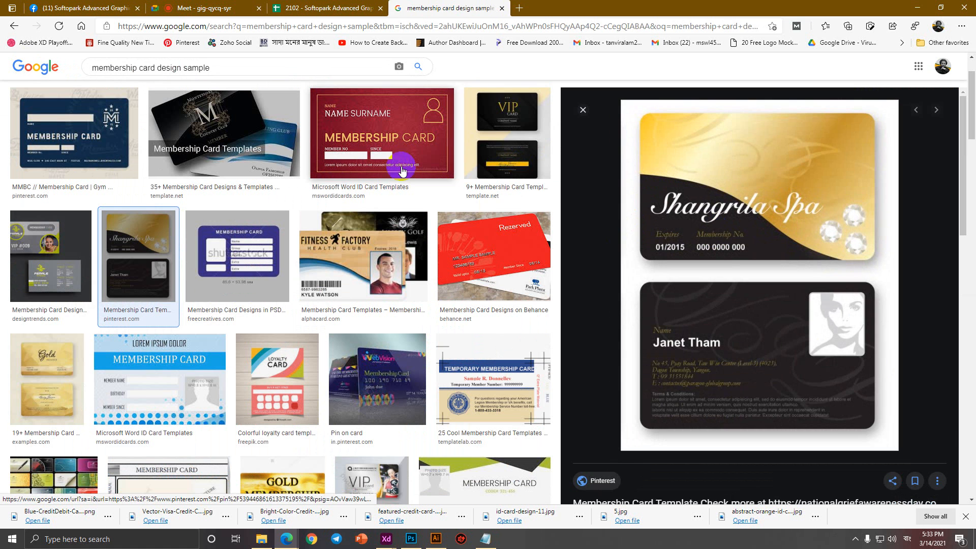
pyautogui.click(532, 132)
pyautogui.rightClick(725, 209)
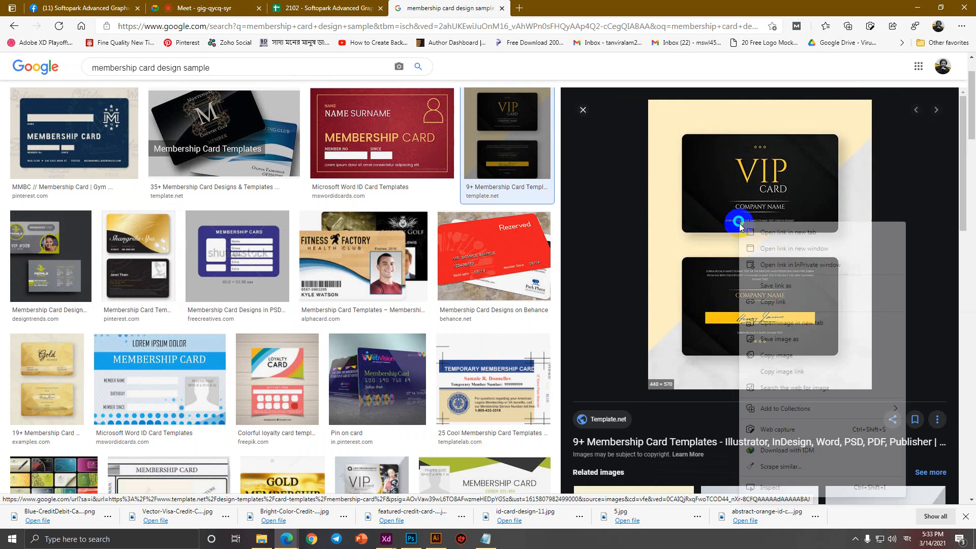
pyautogui.click(773, 345)
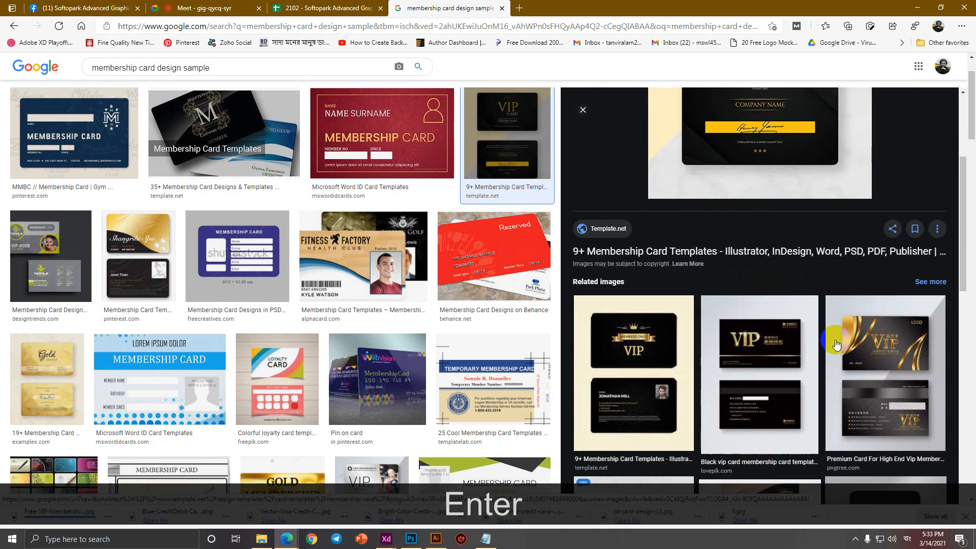
pyautogui.click(874, 346)
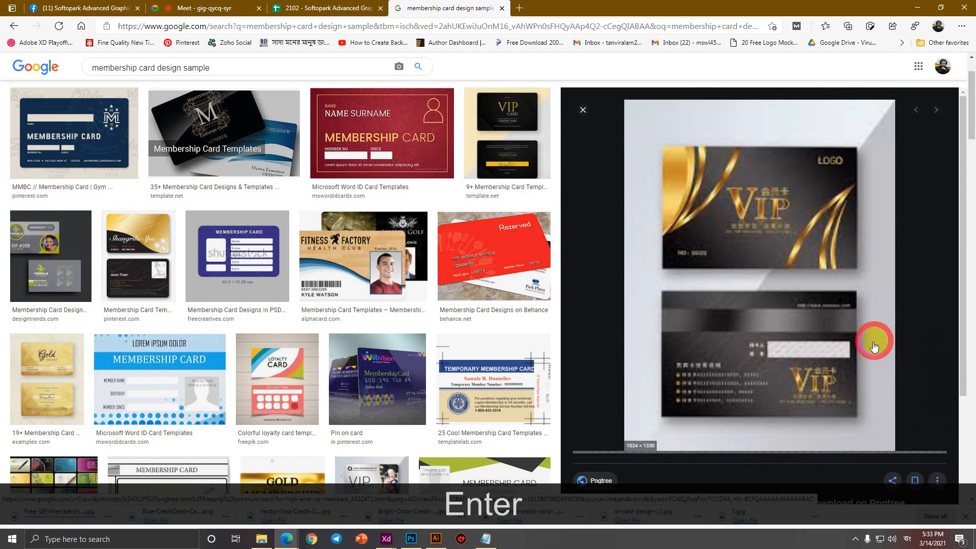
pyautogui.rightClick(788, 218)
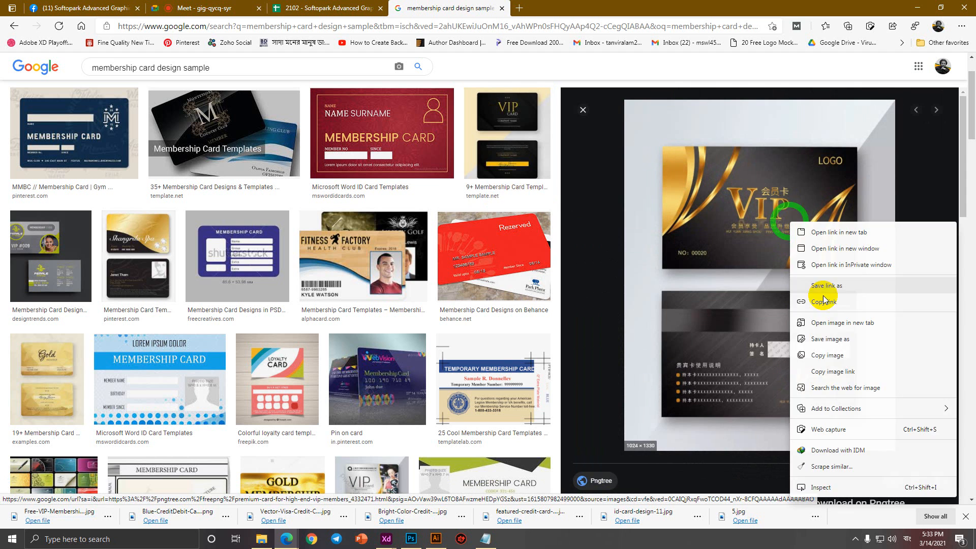
pyautogui.click(835, 339)
pyautogui.press('Return')
# Save the red Alibaba membership card image.
pyautogui.scroll(-7, 351, 335)
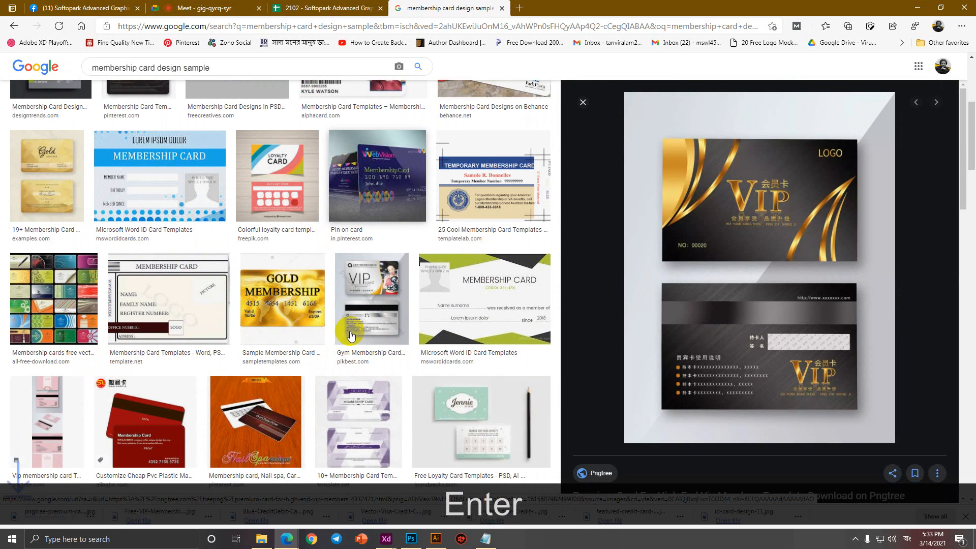
pyautogui.click(142, 318)
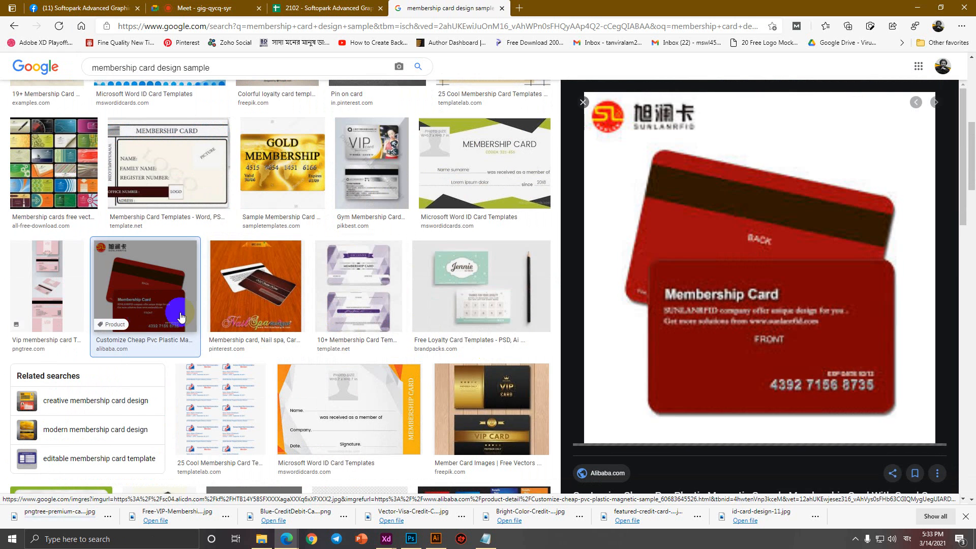
pyautogui.rightClick(693, 253)
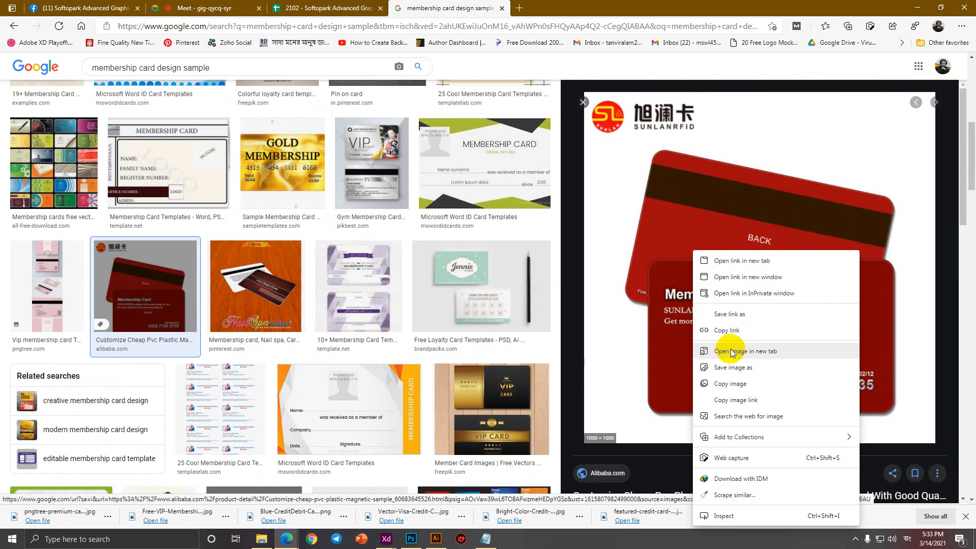
pyautogui.click(736, 370)
pyautogui.press('Return')
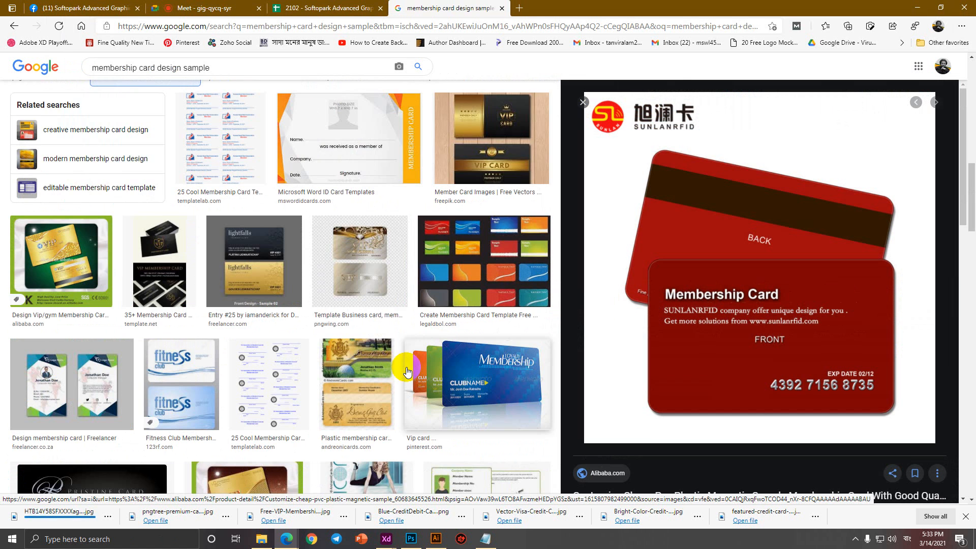
# Scroll further down through the search results.
pyautogui.scroll(-5, 408, 371)
pyautogui.scroll(-10, 407, 371)
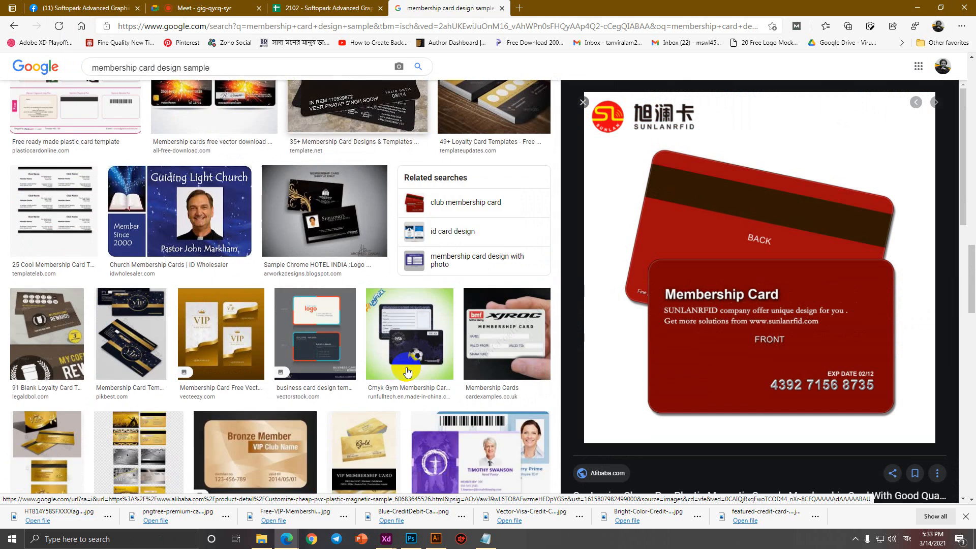
pyautogui.scroll(-2, 407, 374)
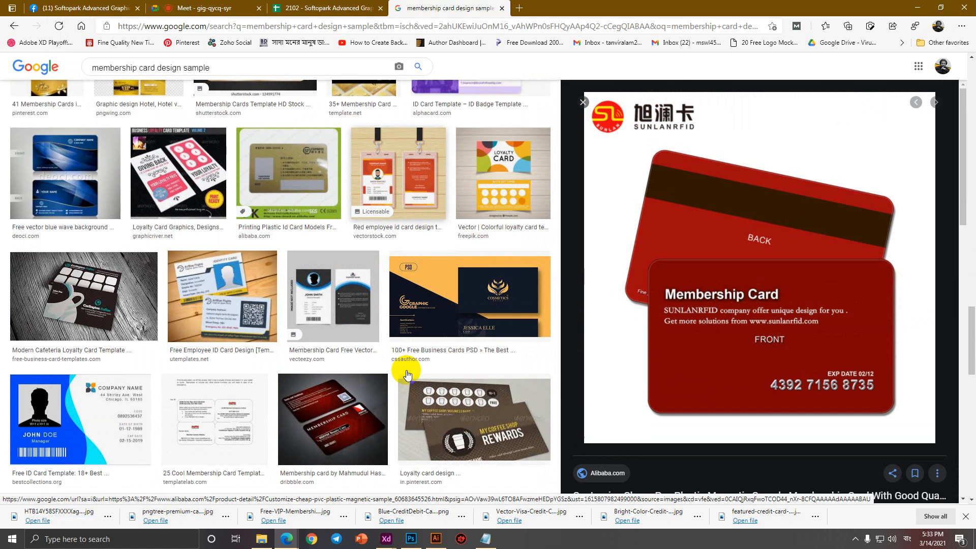
pyautogui.scroll(-2, 406, 370)
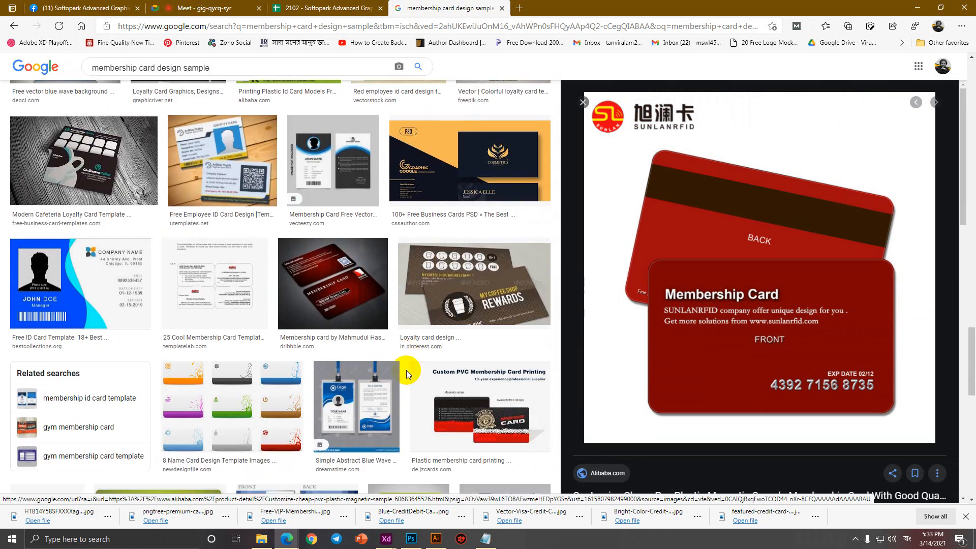
pyautogui.scroll(-6, 407, 371)
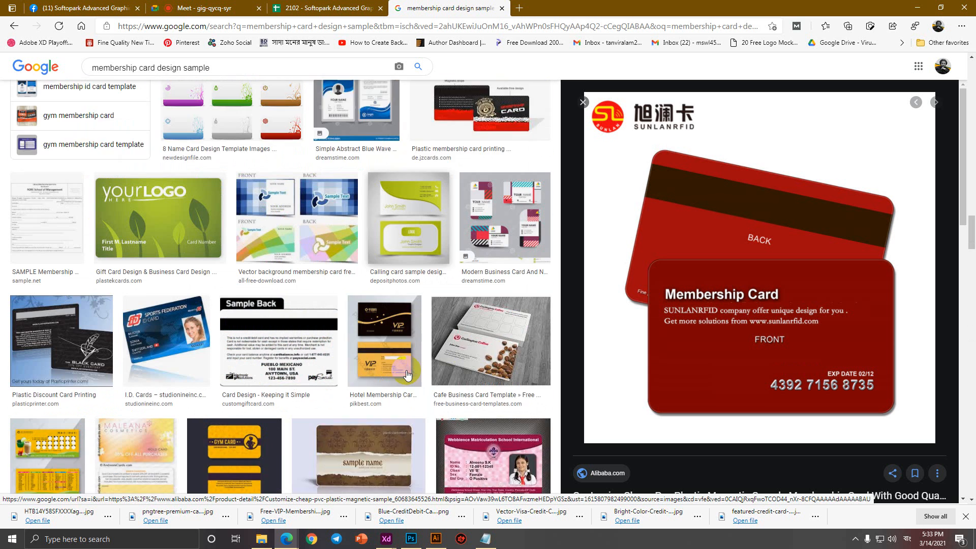
pyautogui.scroll(-2, 407, 374)
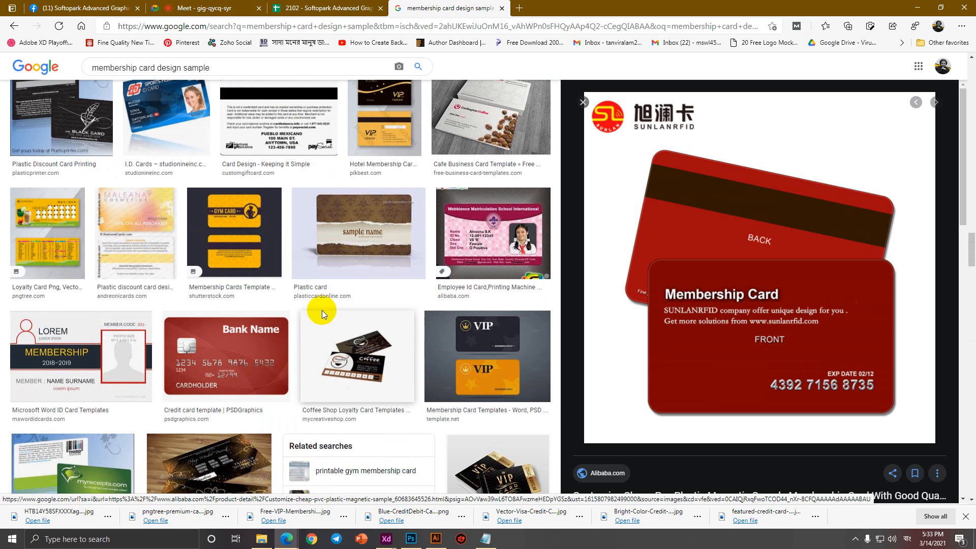
pyautogui.scroll(-2, 266, 363)
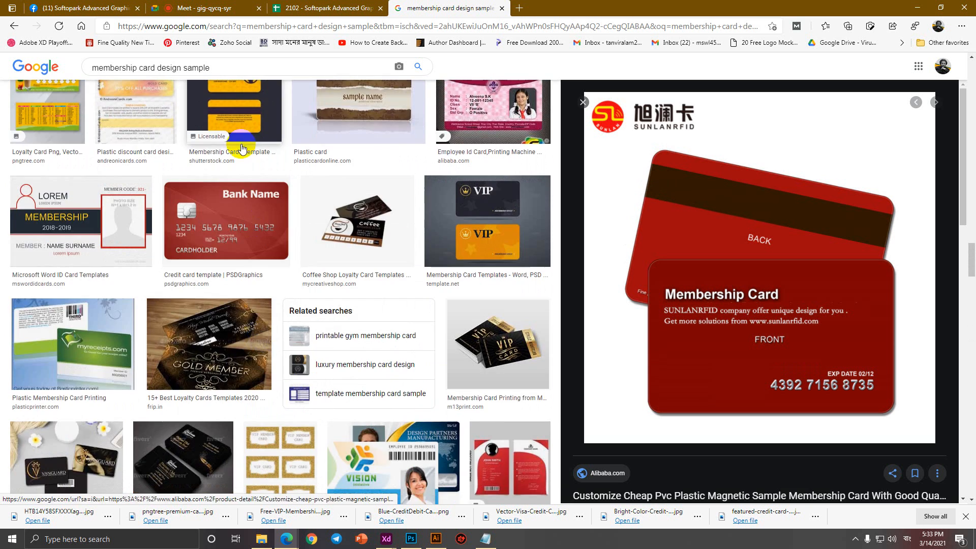
pyautogui.scroll(-2, 469, 363)
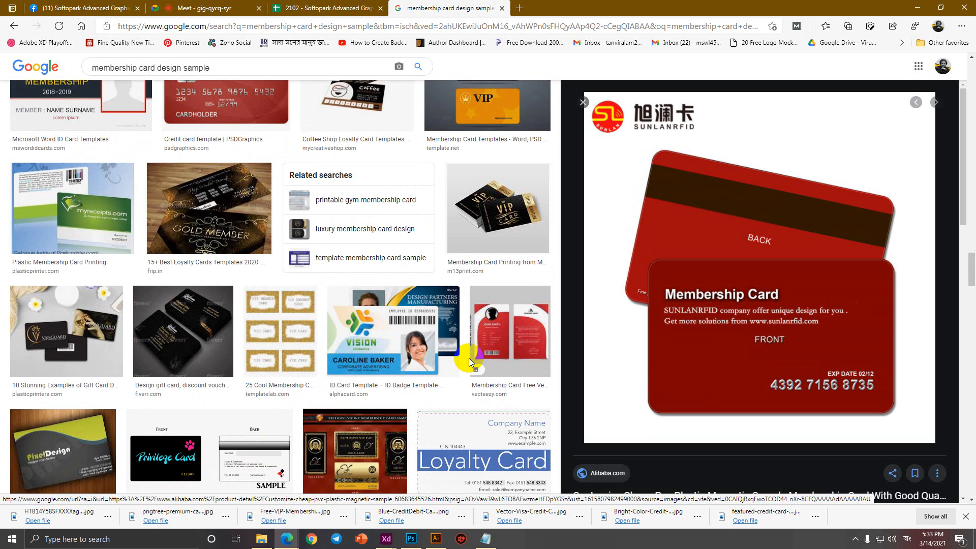
pyautogui.scroll(-3, 469, 358)
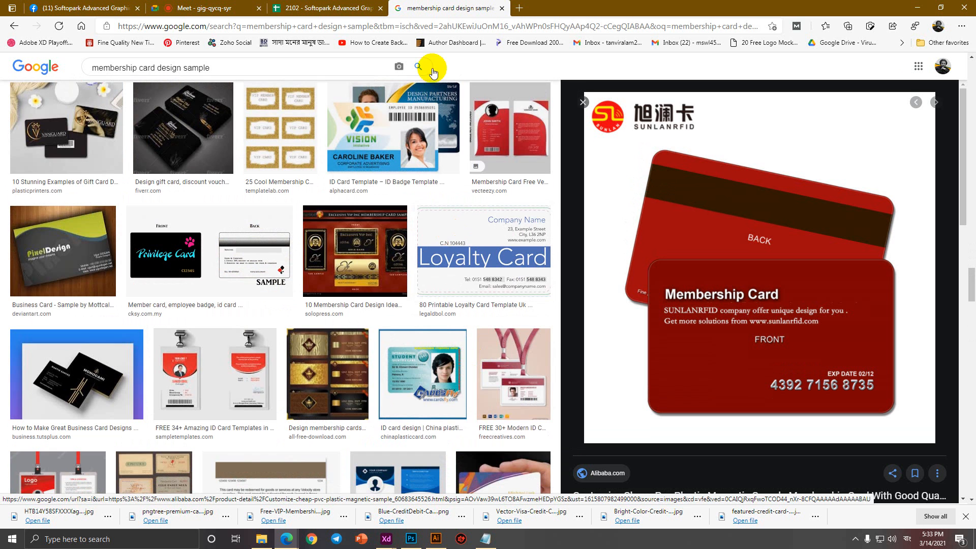
pyautogui.moveTo(973, 296); pyautogui.dragTo(972, 106)
# Close the image search tab, scroll the Facebook group feed, and bring up Business Card 2.txt.
pyautogui.click(341, 7)
pyautogui.click(427, 6)
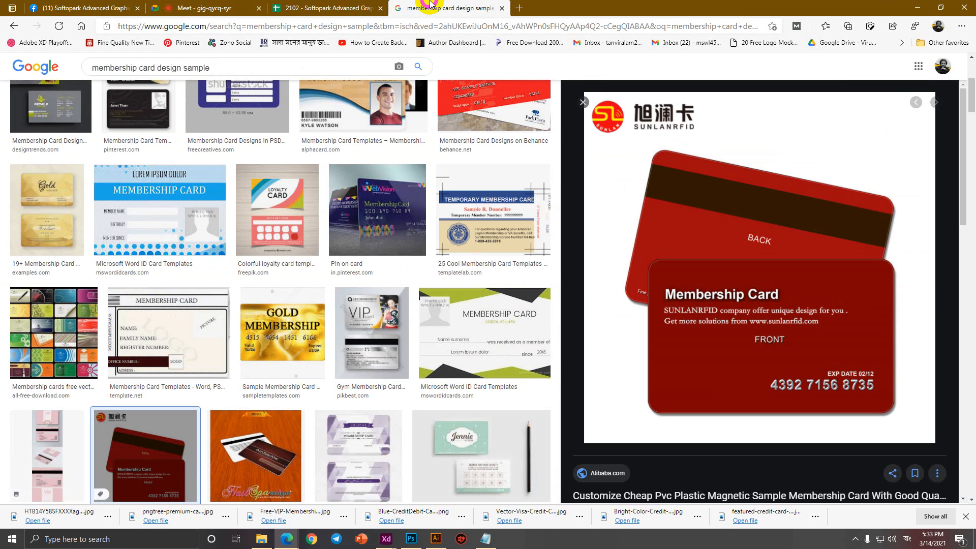
pyautogui.scroll(5, 392, 266)
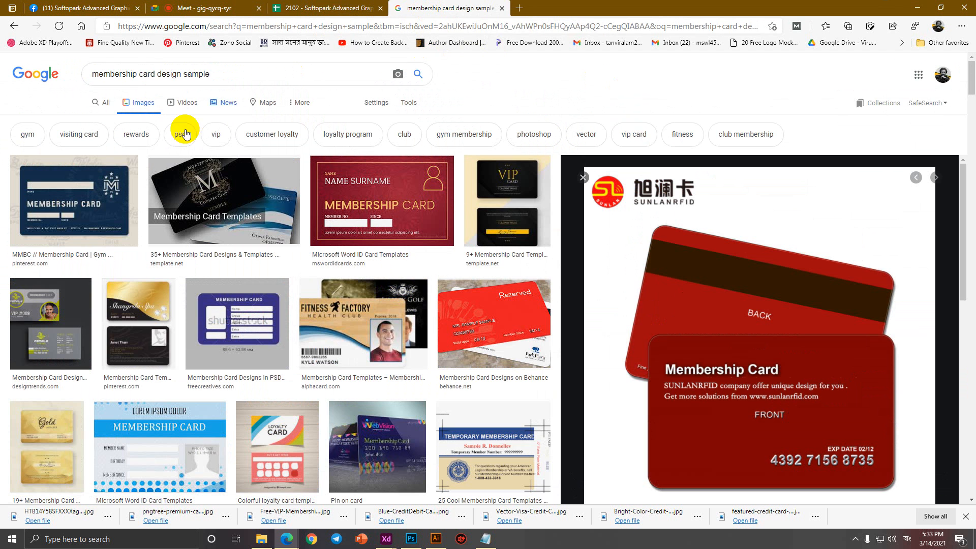
pyautogui.middleClick(458, 7)
pyautogui.click(61, 8)
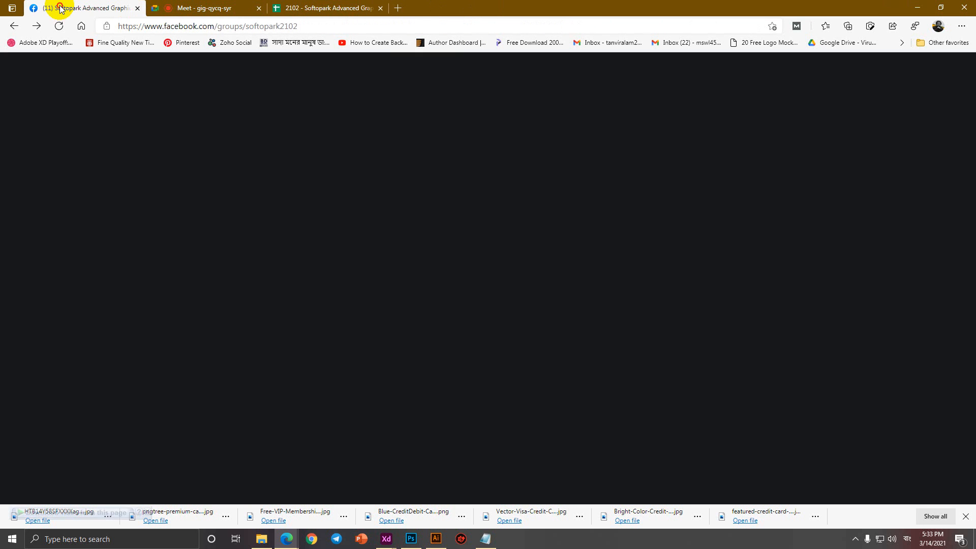
pyautogui.scroll(-10, 501, 261)
pyautogui.scroll(-15, 501, 270)
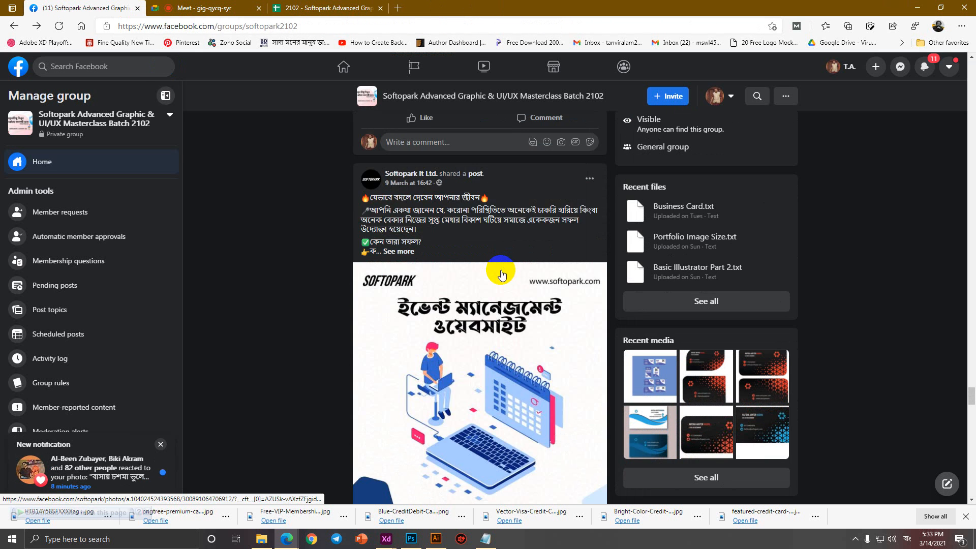
pyautogui.scroll(-15, 502, 275)
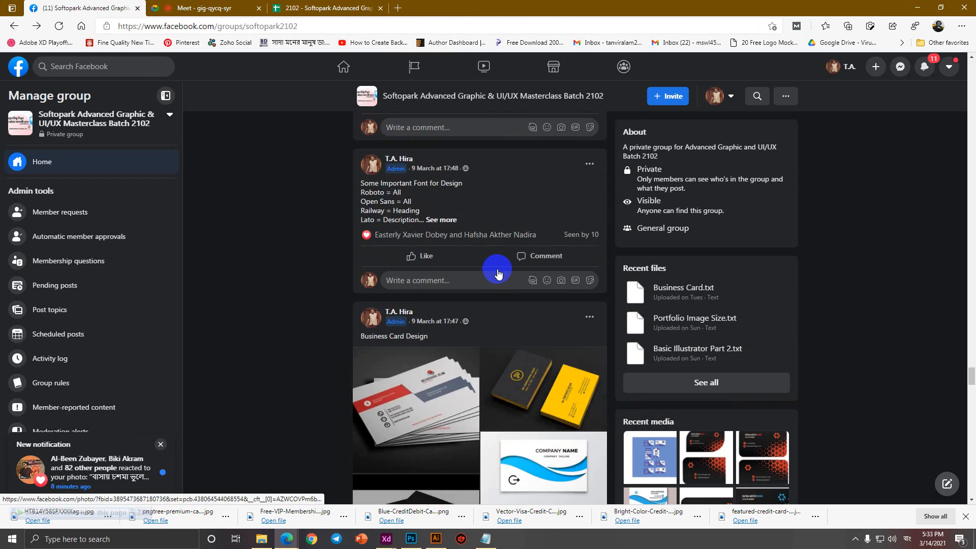
pyautogui.click(486, 540)
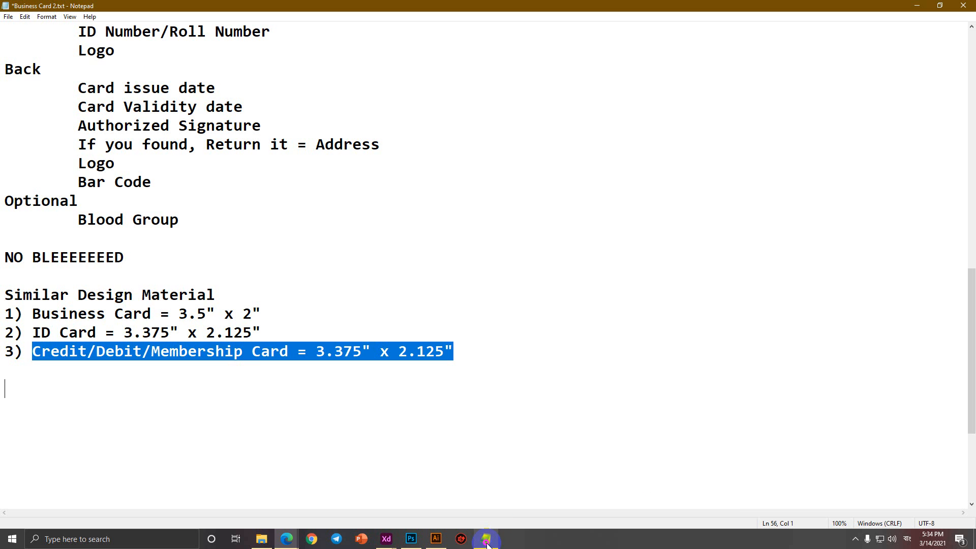
# Deselect the membership card line and scroll through the card-size notes.
pyautogui.click(355, 396)
pyautogui.scroll(10, 63, 127)
pyautogui.scroll(-12, 75, 122)
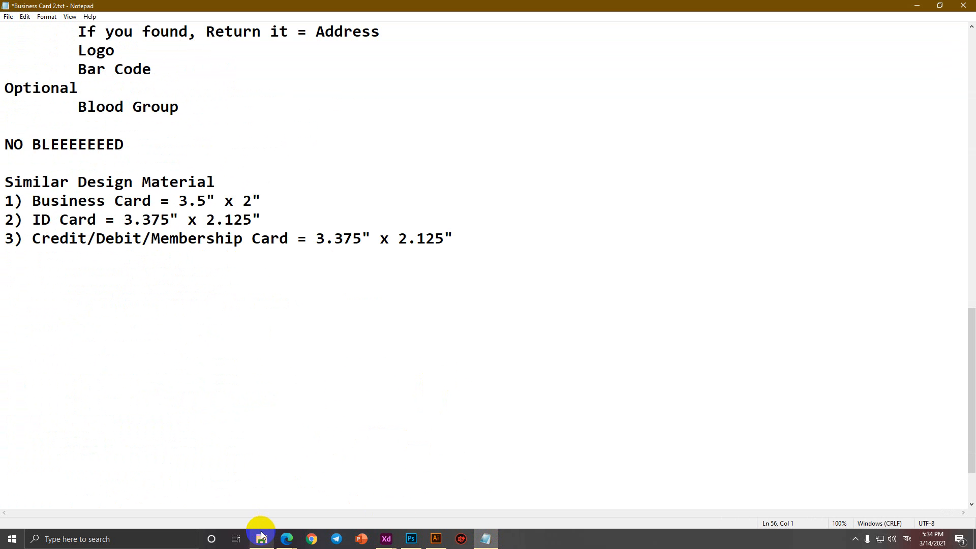
# Show This PC in the ID Card Mockup File Explorer window, then bring Photoshop forward.
pyautogui.moveTo(261, 539)
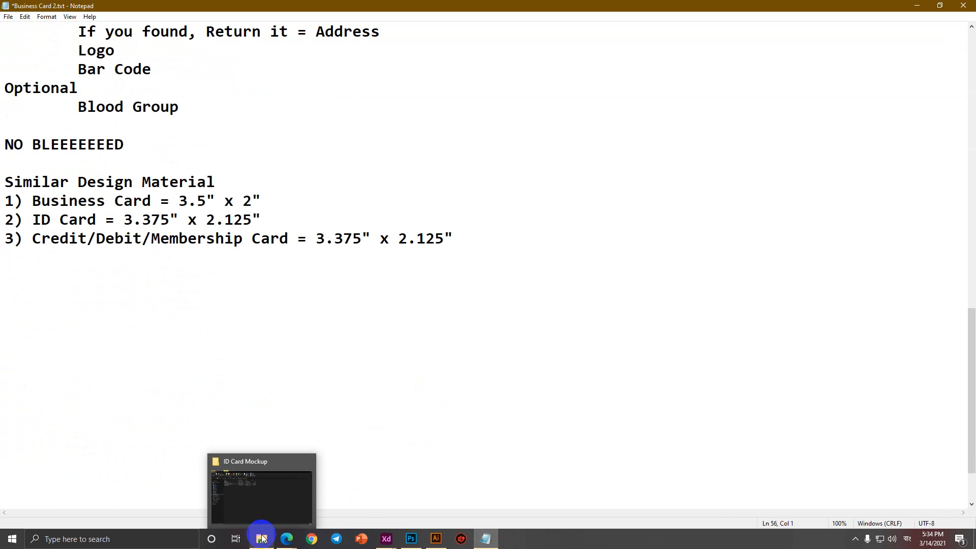
pyautogui.click(260, 518)
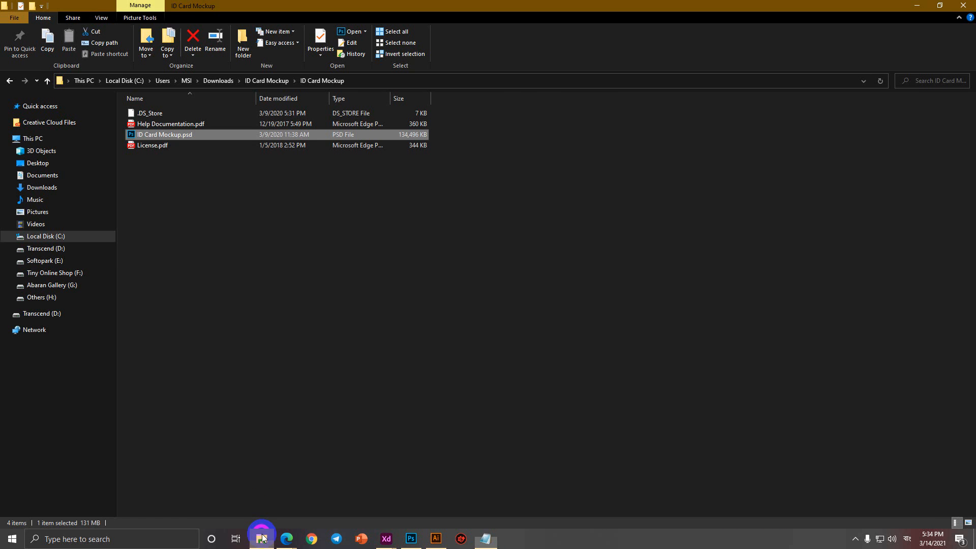
pyautogui.click(32, 138)
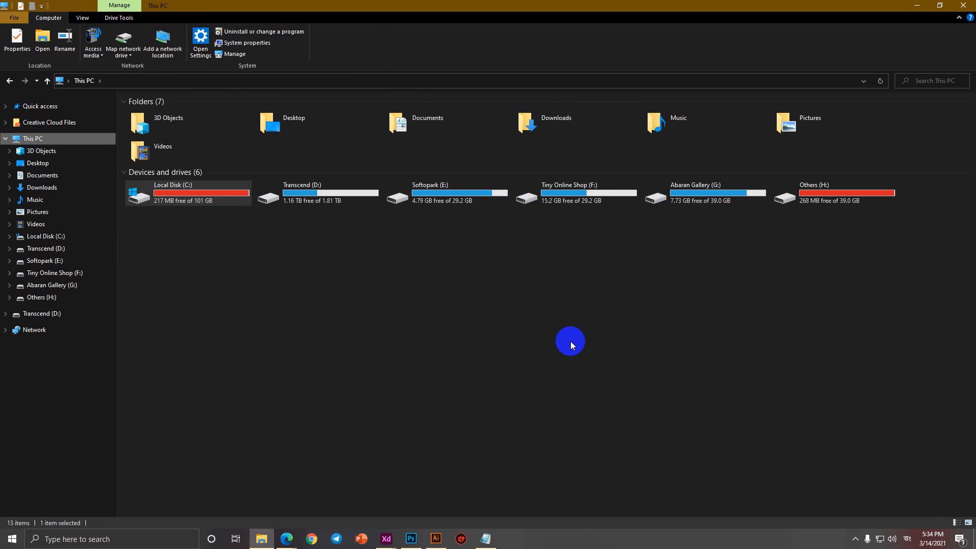
pyautogui.click(411, 538)
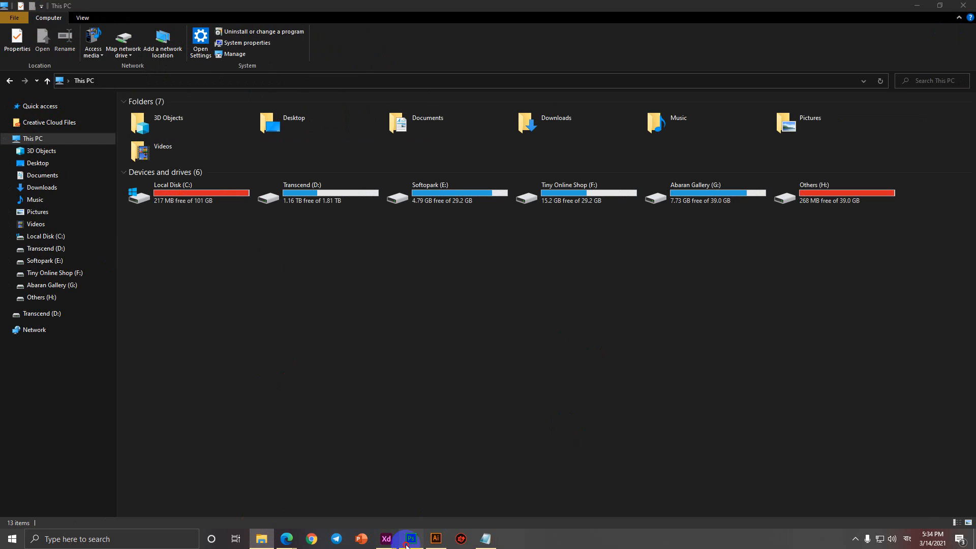
# Close [YOUR IMAGE HERE]2.psb and ID Card Mockup.psd without saving, then quit Photoshop.
pyautogui.click(414, 39)
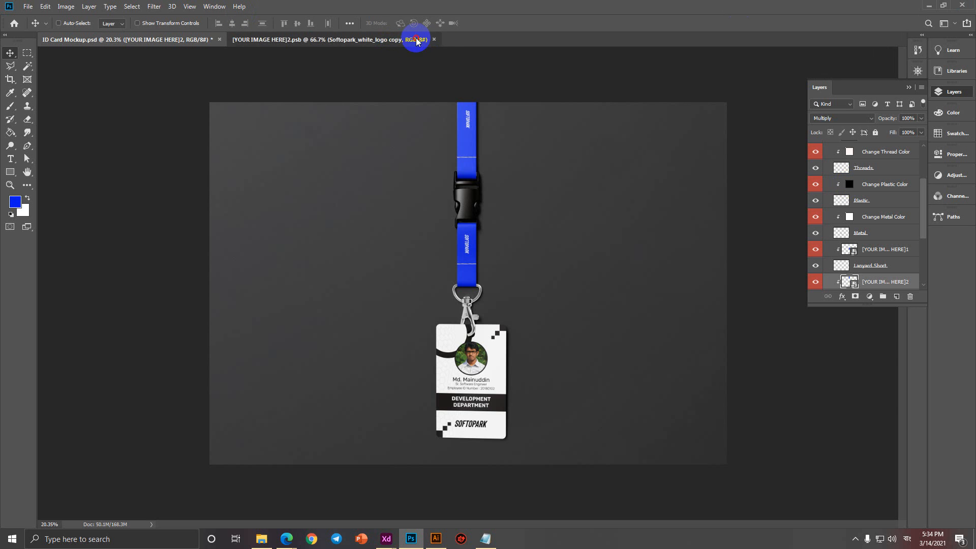
pyautogui.click(434, 39)
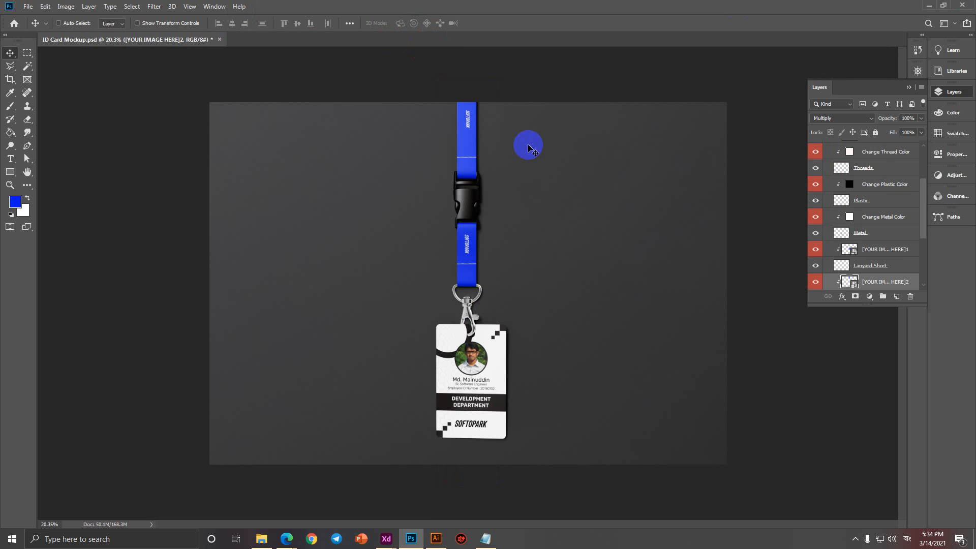
pyautogui.click(219, 39)
pyautogui.click(483, 199)
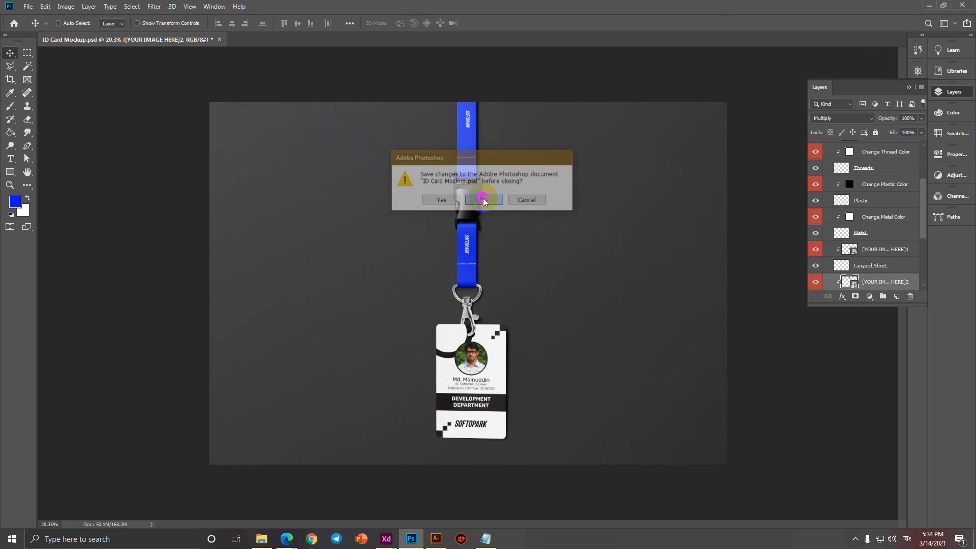
pyautogui.click(963, 5)
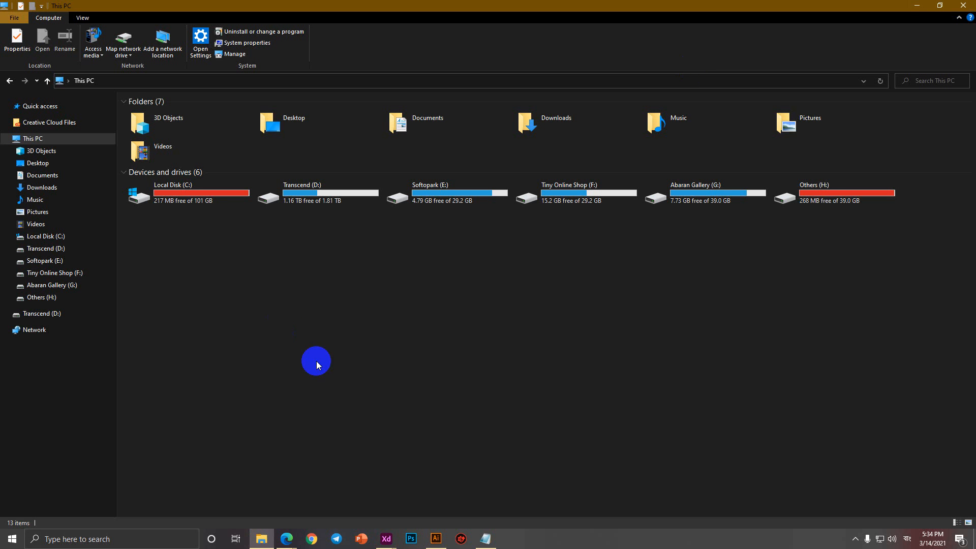
# Refresh the This PC view several times to update drive free-space readings.
pyautogui.rightClick(273, 261)
pyautogui.click(203, 307)
pyautogui.rightClick(203, 264)
pyautogui.click(170, 308)
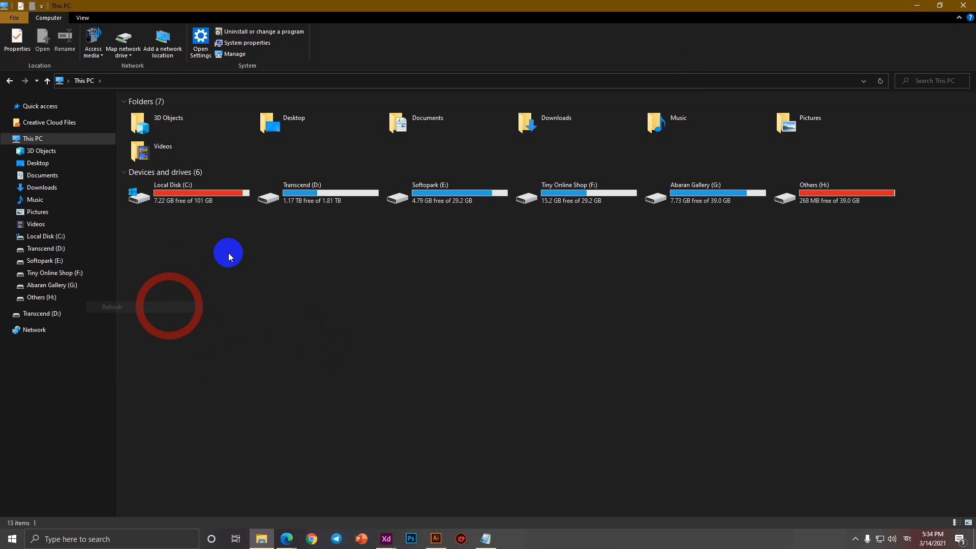
pyautogui.rightClick(227, 254)
pyautogui.click(170, 307)
pyautogui.rightClick(212, 265)
# Refresh This PC once more, then highlight and deselect the three card-size lines in Business Card 2.txt.
pyautogui.click(169, 311)
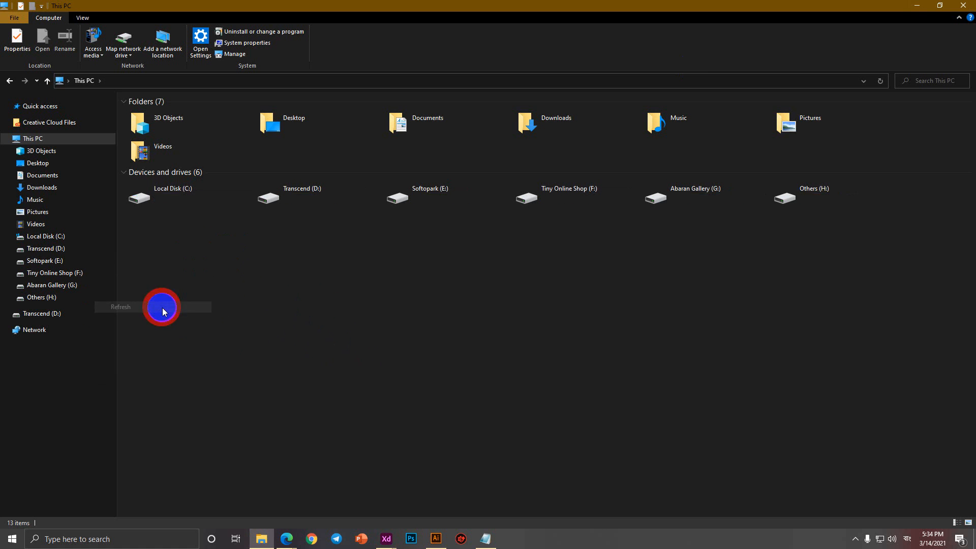
pyautogui.click(476, 544)
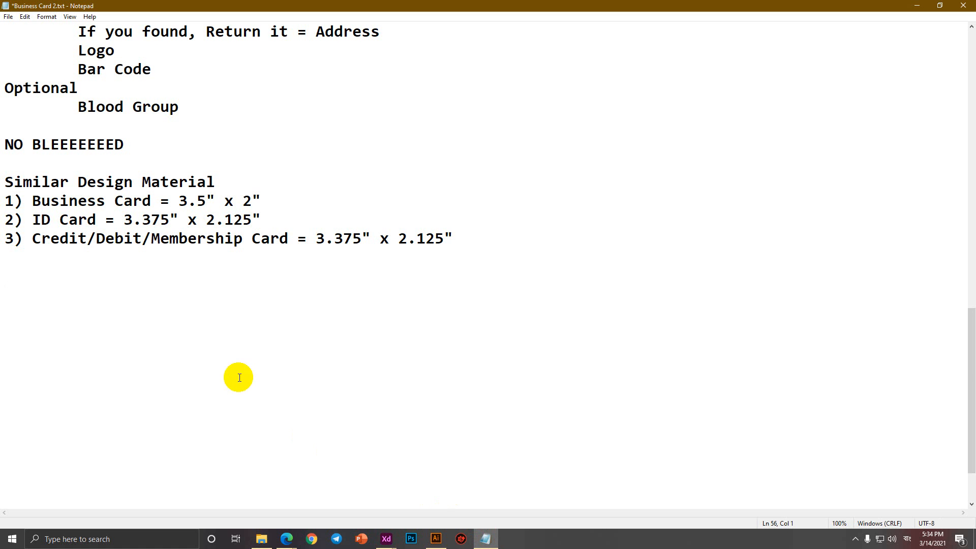
pyautogui.moveTo(534, 233); pyautogui.dragTo(2, 205)
pyautogui.click(539, 297)
# Hide the Edge downloads bar and scroll down to the Polygonal Art tiger post.
pyautogui.click(285, 537)
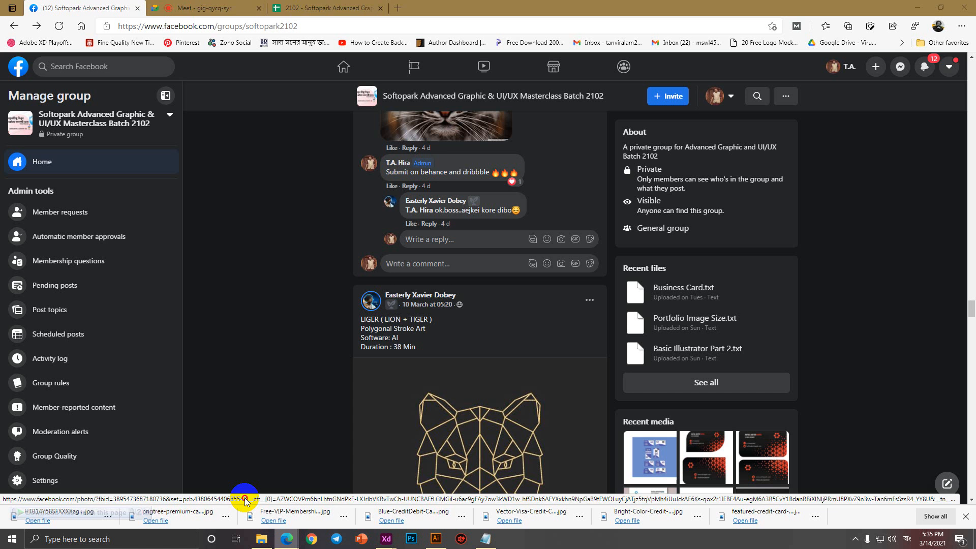
pyautogui.scroll(12, 326, 395)
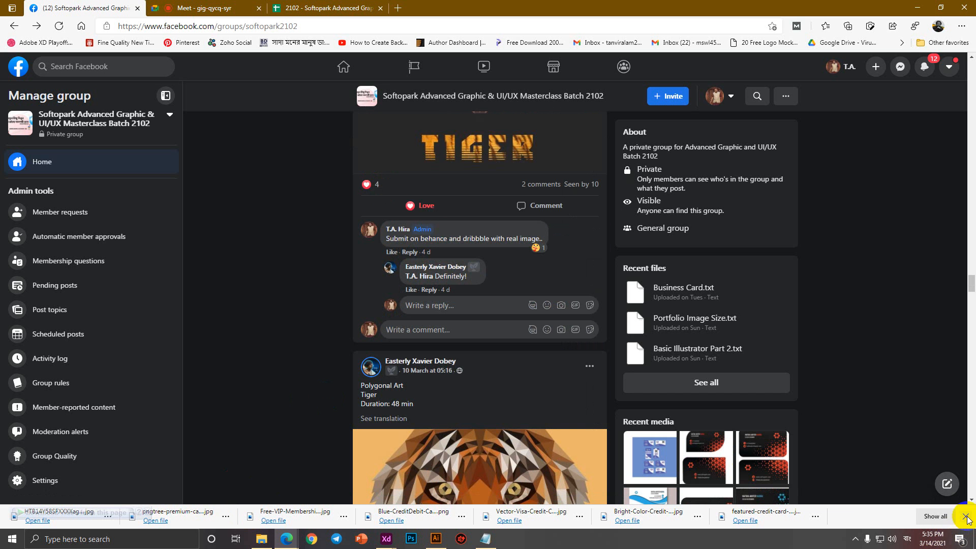
pyautogui.click(965, 517)
pyautogui.scroll(-15, 492, 391)
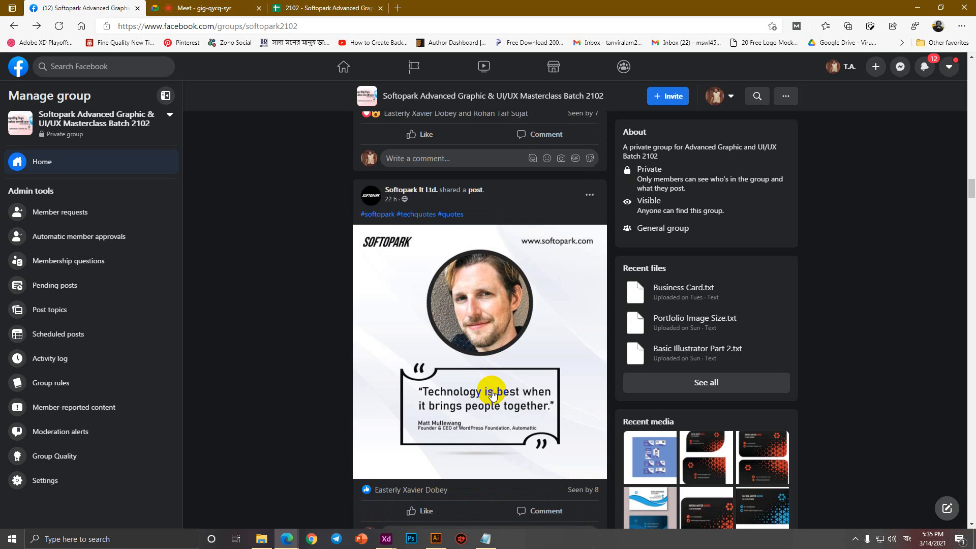
pyautogui.scroll(20, 492, 395)
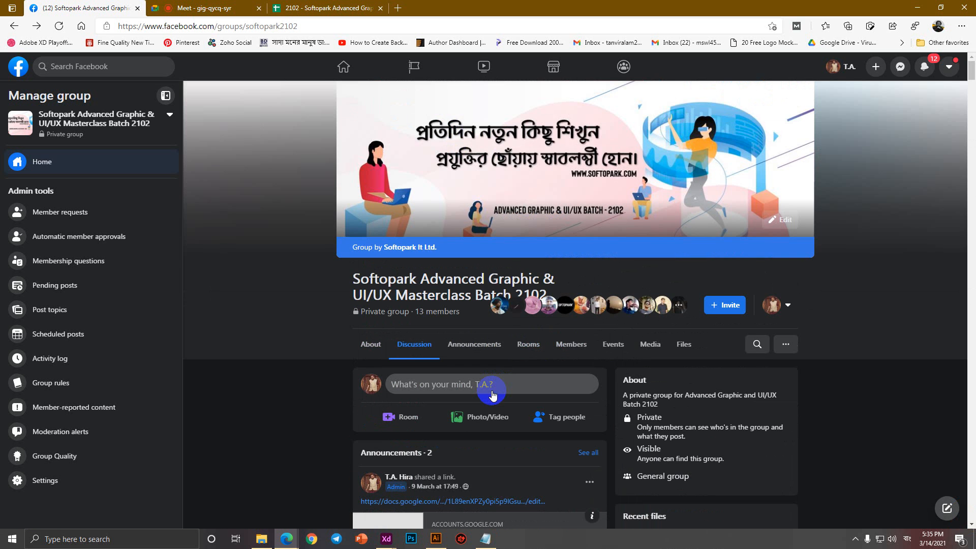
pyautogui.scroll(-15, 493, 394)
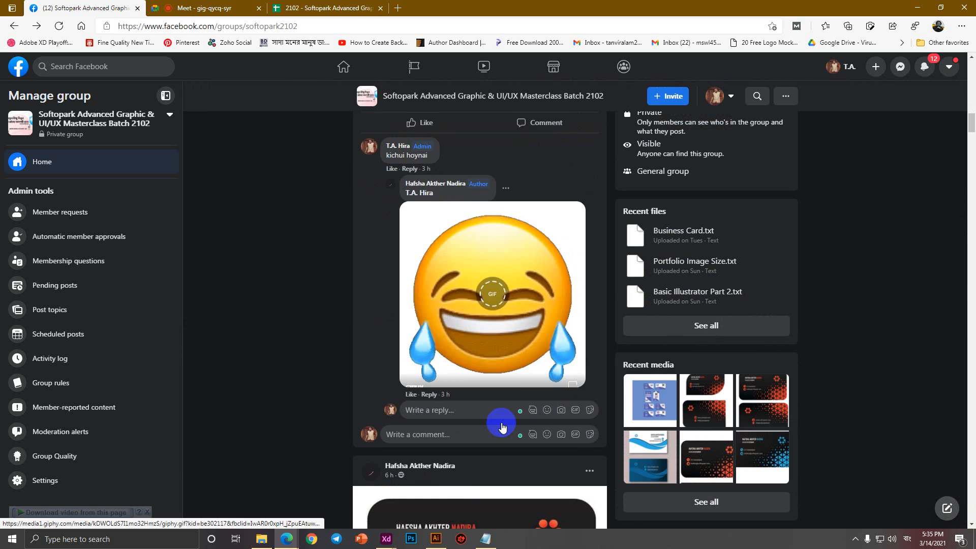
pyautogui.scroll(-15, 503, 427)
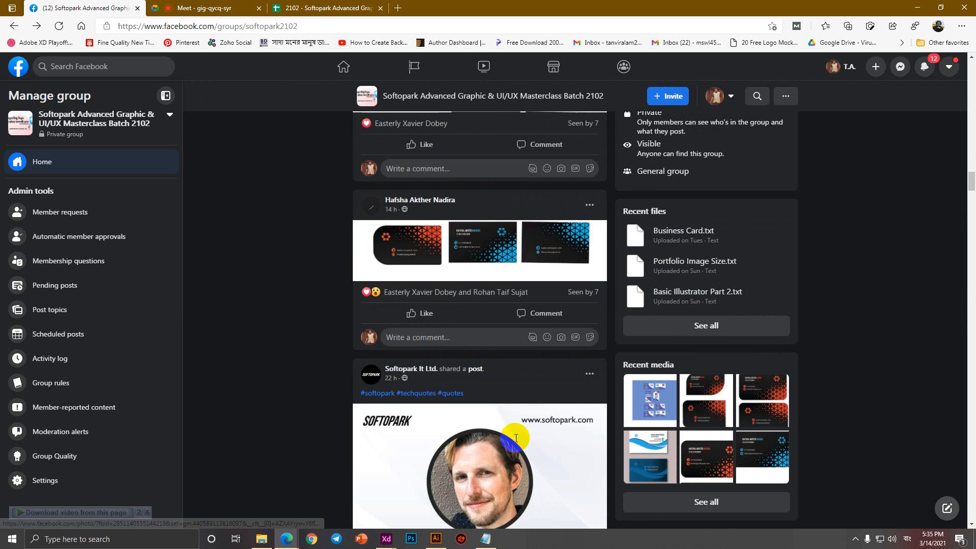
pyautogui.scroll(-15, 502, 435)
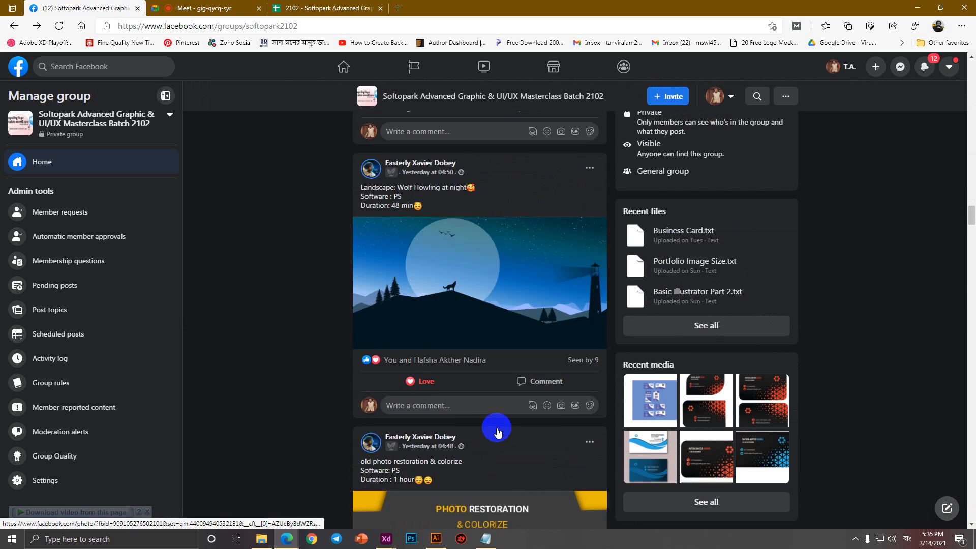
pyautogui.scroll(-4, 498, 432)
pyautogui.scroll(-8, 498, 430)
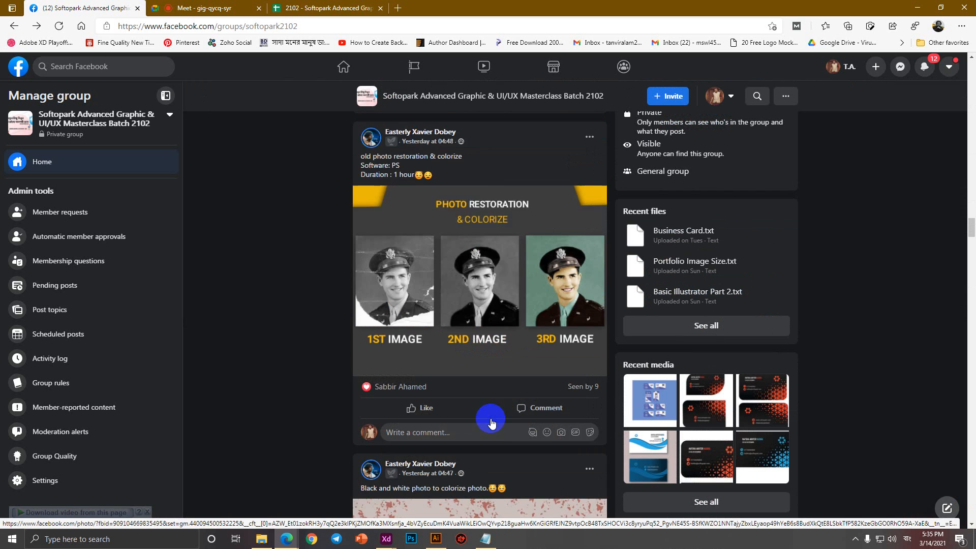
pyautogui.scroll(-20, 489, 419)
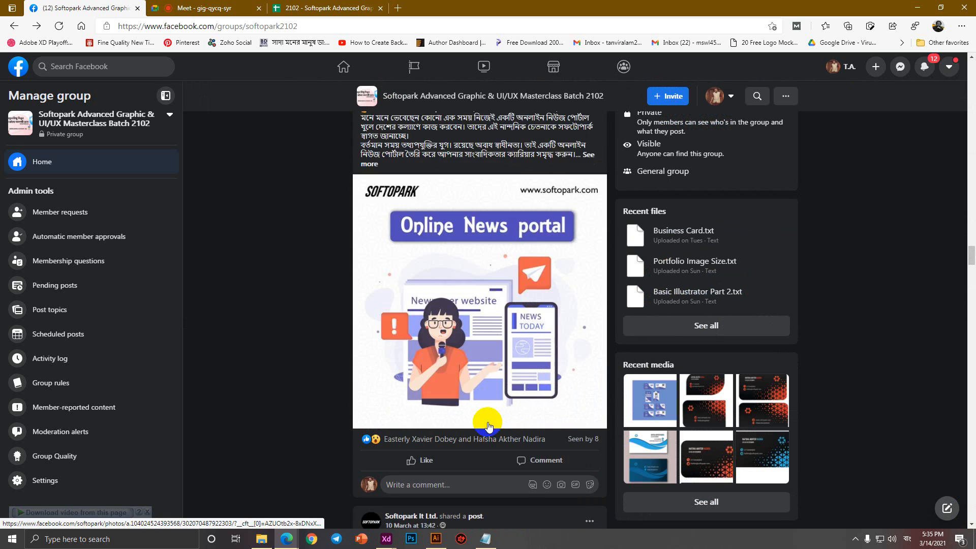
pyautogui.scroll(-4, 488, 429)
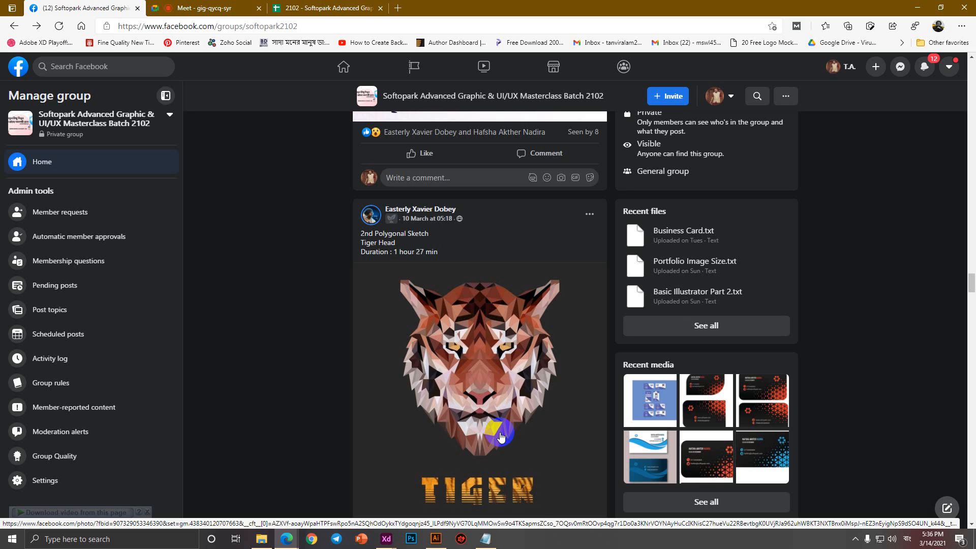
pyautogui.scroll(-10, 375, 348)
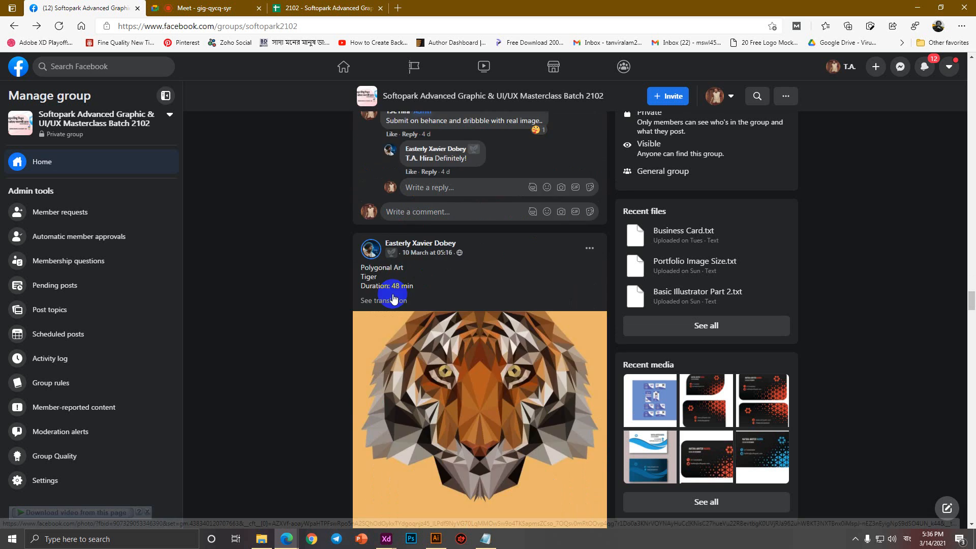
# Strike through the Business Card + ID Card row in the course spreadsheet.
pyautogui.click(292, 8)
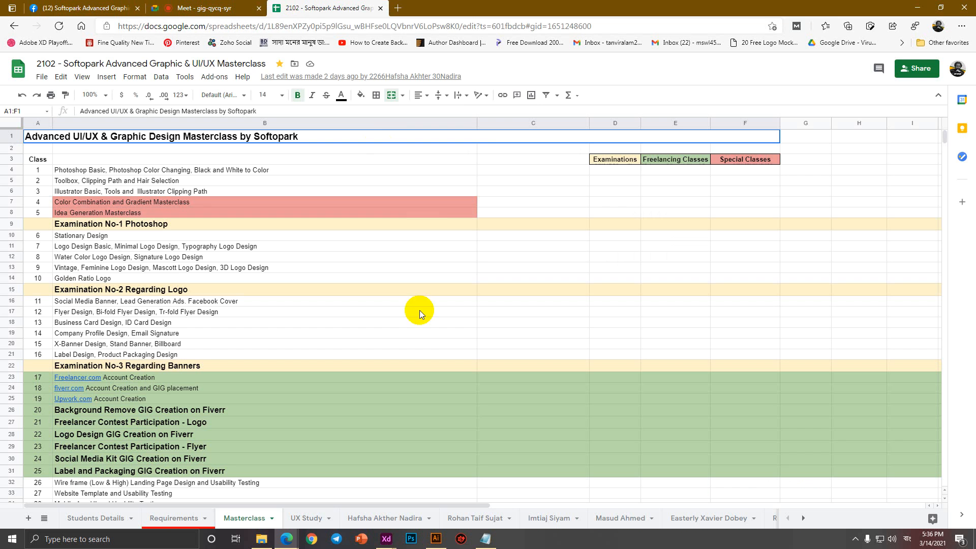
pyautogui.click(377, 348)
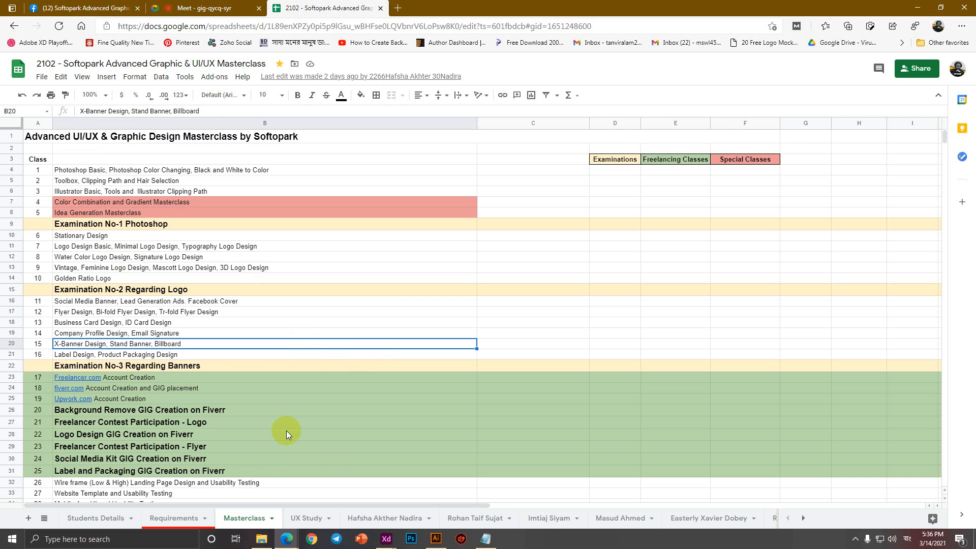
pyautogui.scroll(-7, 285, 429)
pyautogui.click(101, 326)
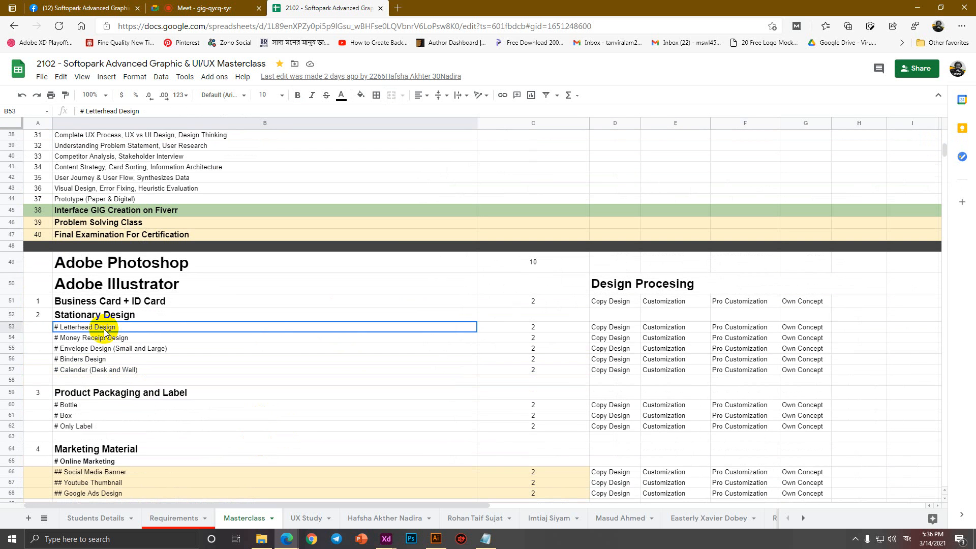
pyautogui.click(12, 301)
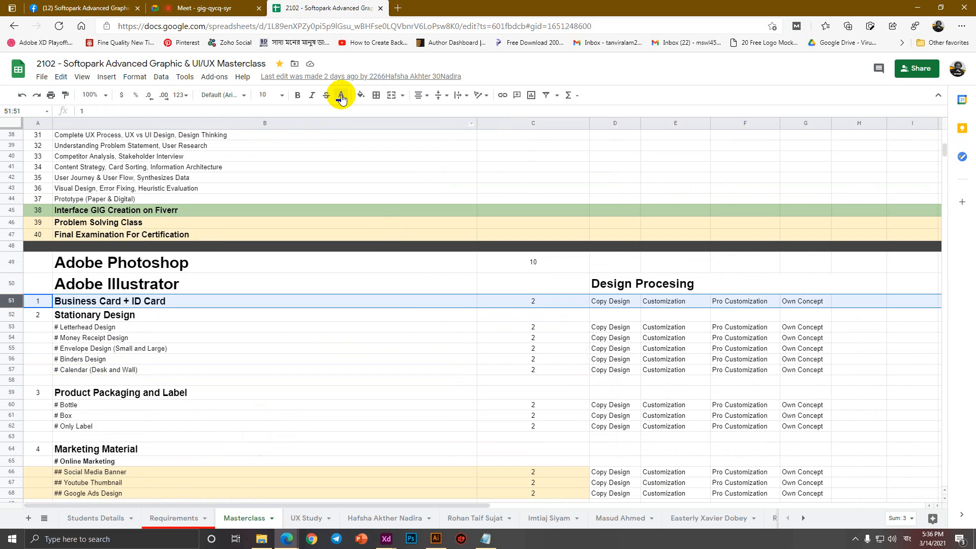
pyautogui.click(325, 95)
# Strike through the Stationary Design rows 52–55, undo it, and select cell B61.
pyautogui.click(111, 318)
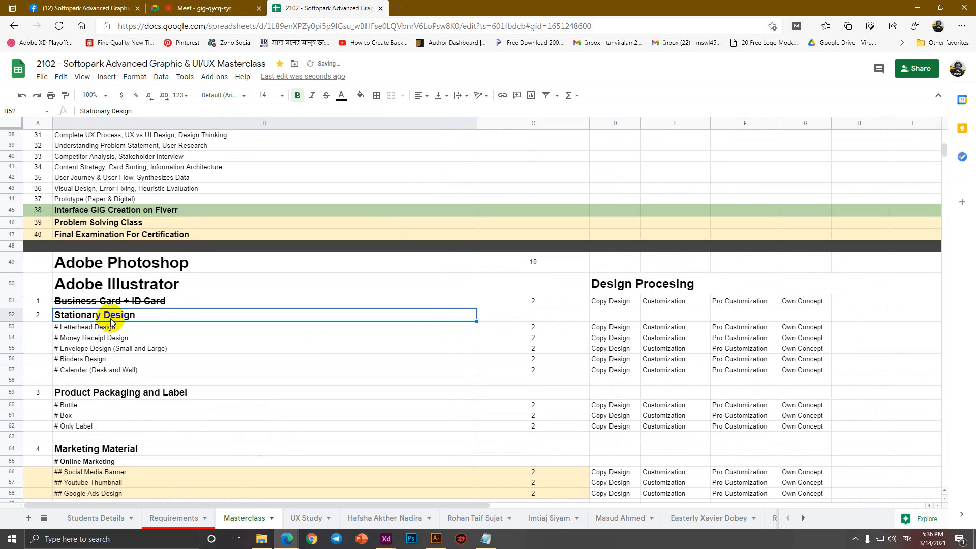
pyautogui.moveTo(11, 315); pyautogui.dragTo(10, 370)
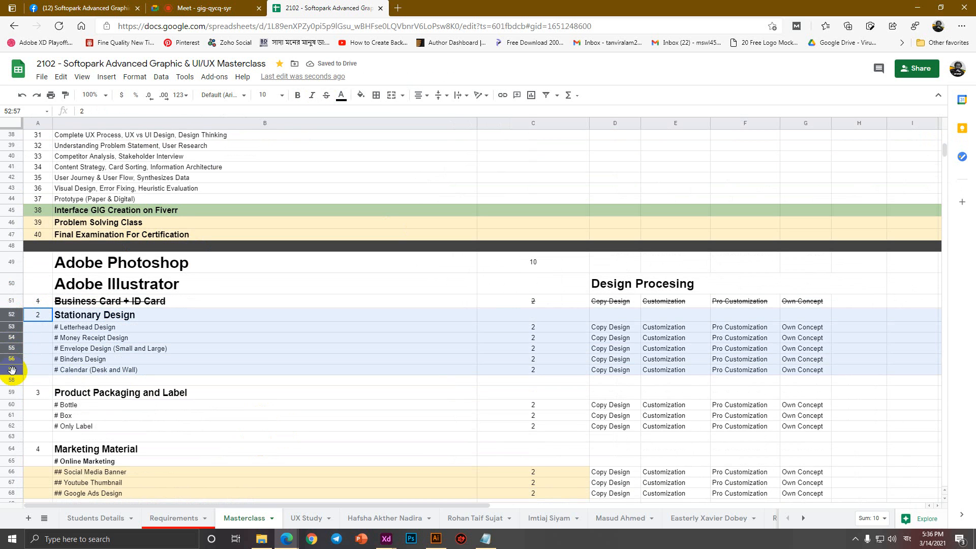
pyautogui.click(326, 98)
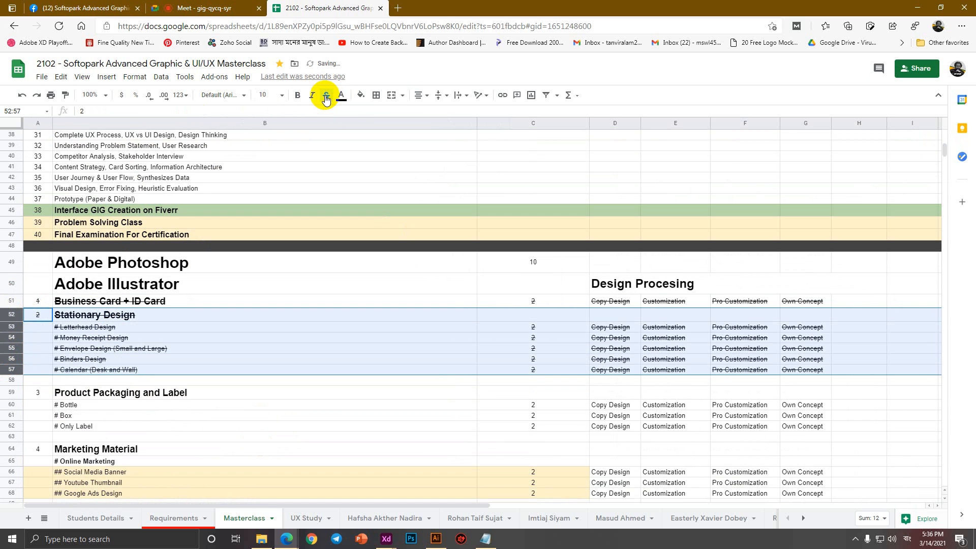
pyautogui.hotkey('ctrl', 'z')
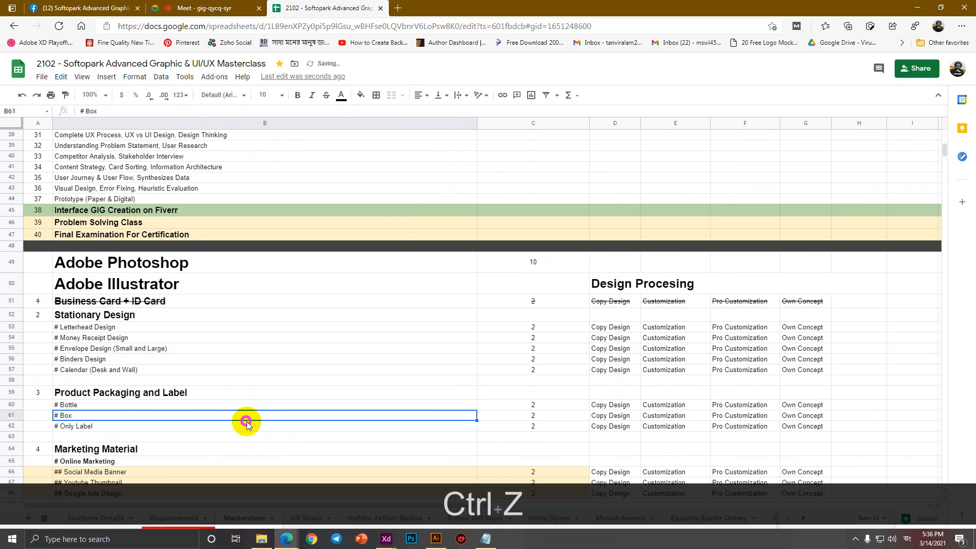
pyautogui.click(246, 419)
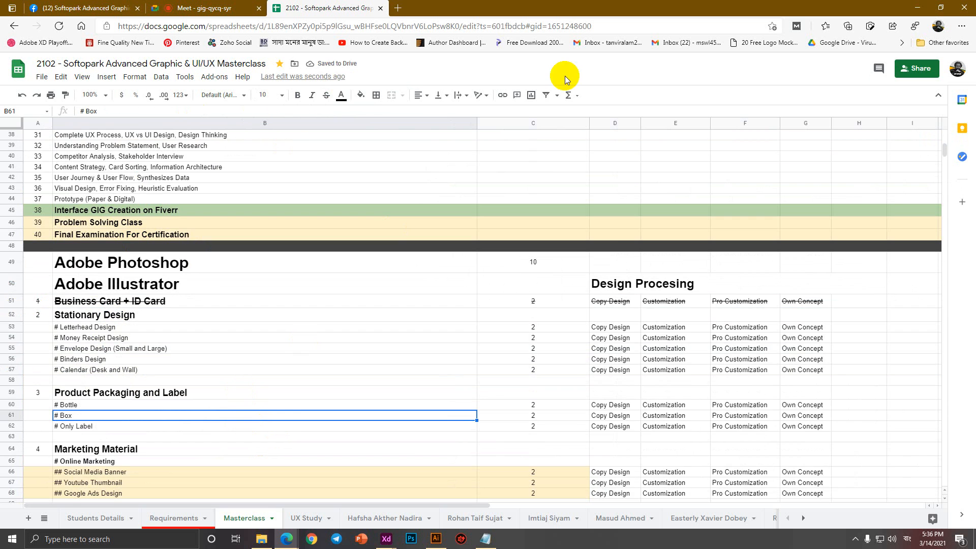
pyautogui.click(89, 8)
# Scroll the group feed and briefly check the Google Meet call.
pyautogui.scroll(-20, 563, 409)
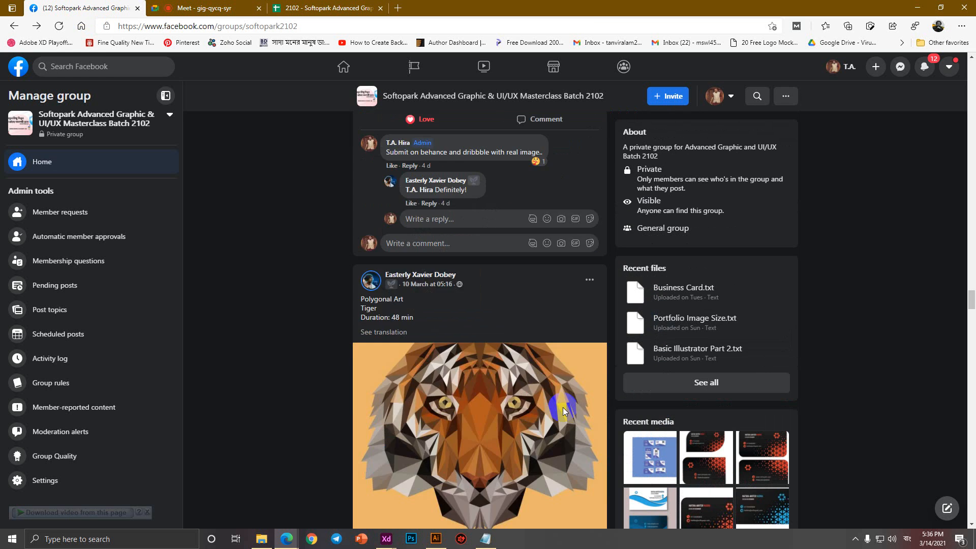
pyautogui.scroll(12, 564, 404)
pyautogui.scroll(-4, 566, 407)
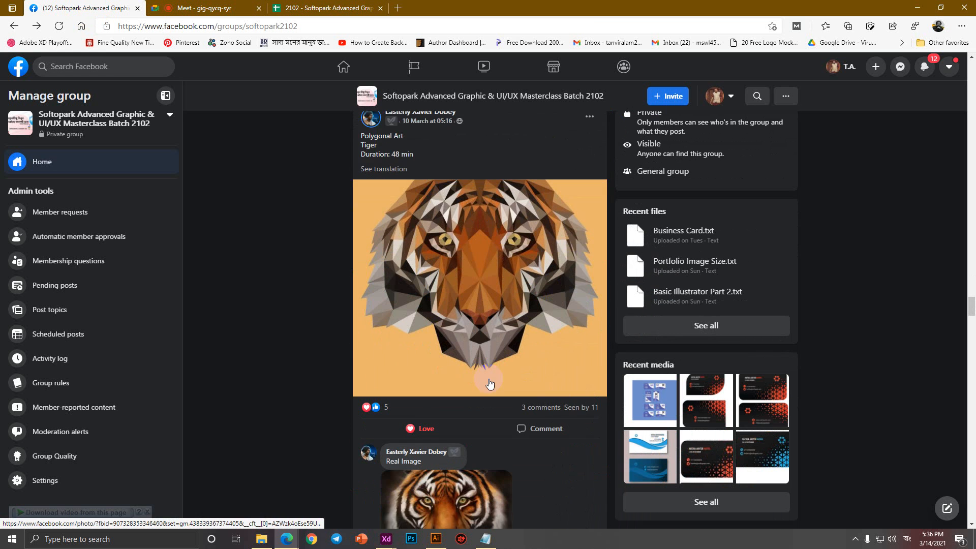
pyautogui.scroll(2, 457, 327)
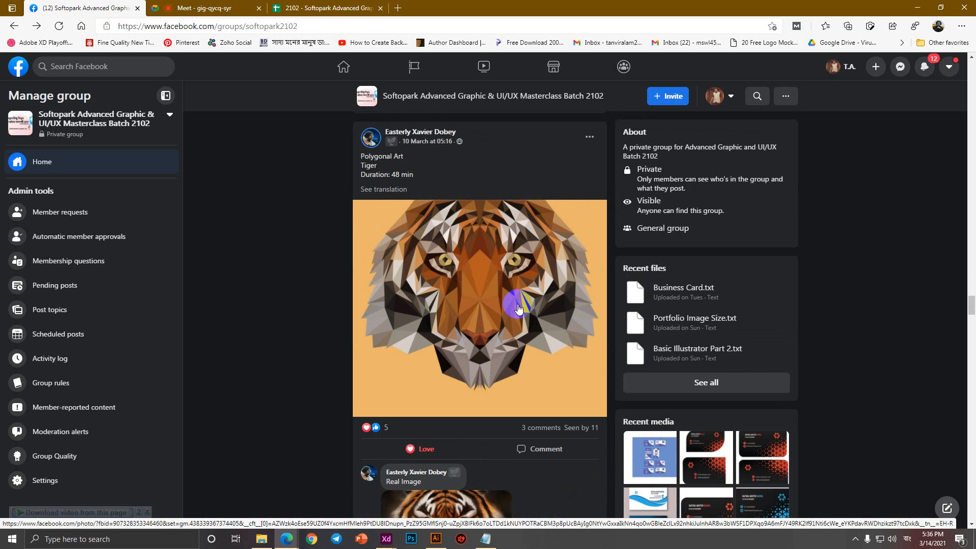
pyautogui.scroll(-1, 512, 304)
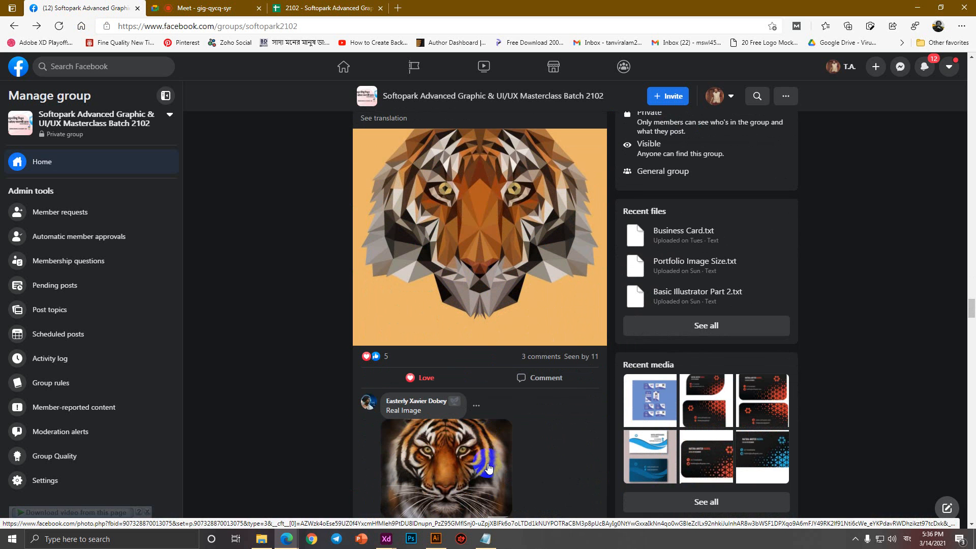
pyautogui.scroll(8, 489, 464)
pyautogui.scroll(5, 491, 464)
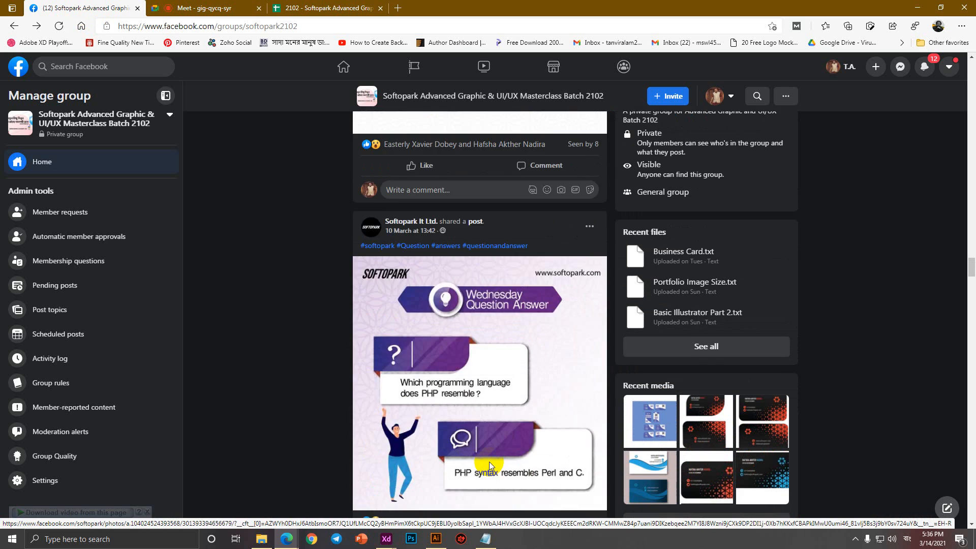
pyautogui.scroll(-6, 490, 464)
pyautogui.click(242, 10)
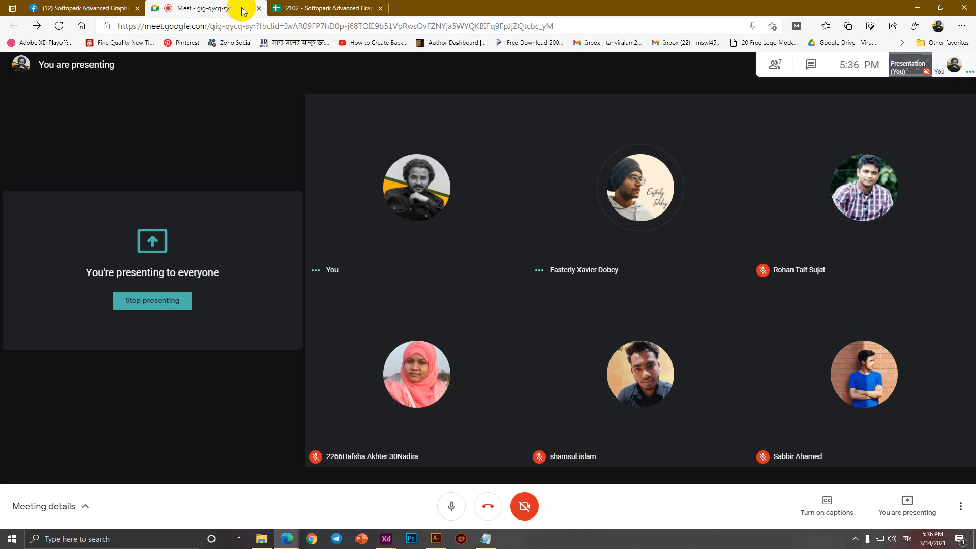
pyautogui.click(105, 13)
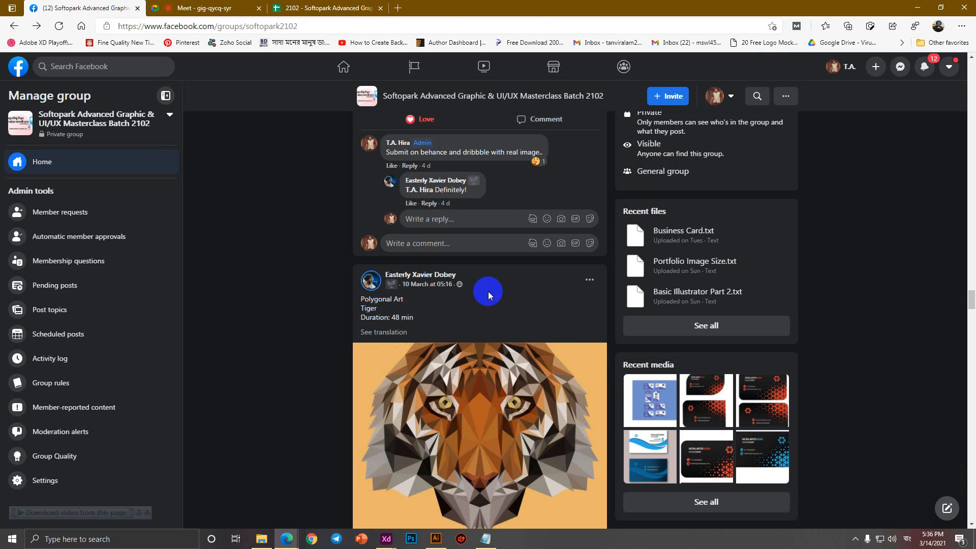
# Scroll further through students' posts, check notifications, then switch to the Google Meet call.
pyautogui.scroll(-12, 488, 294)
pyautogui.scroll(-20, 490, 298)
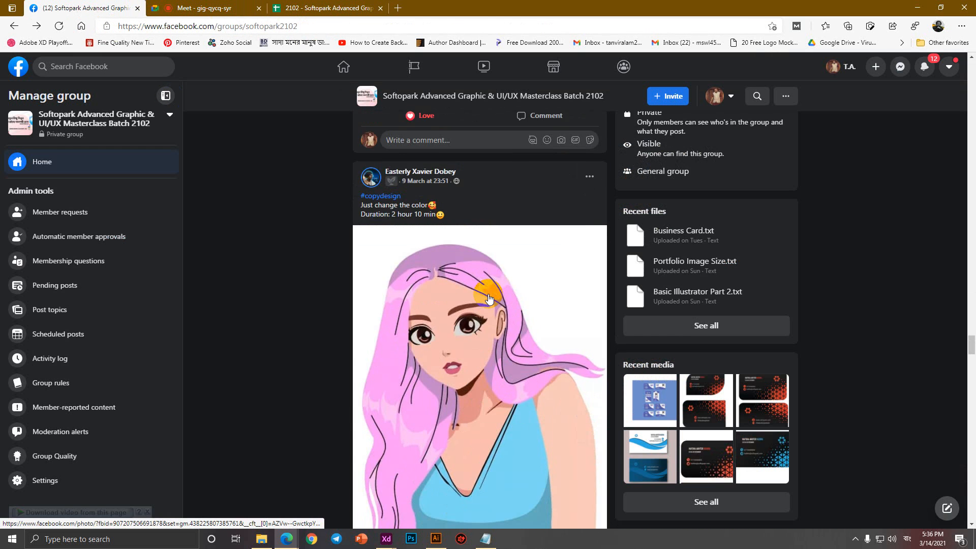
pyautogui.scroll(-15, 546, 298)
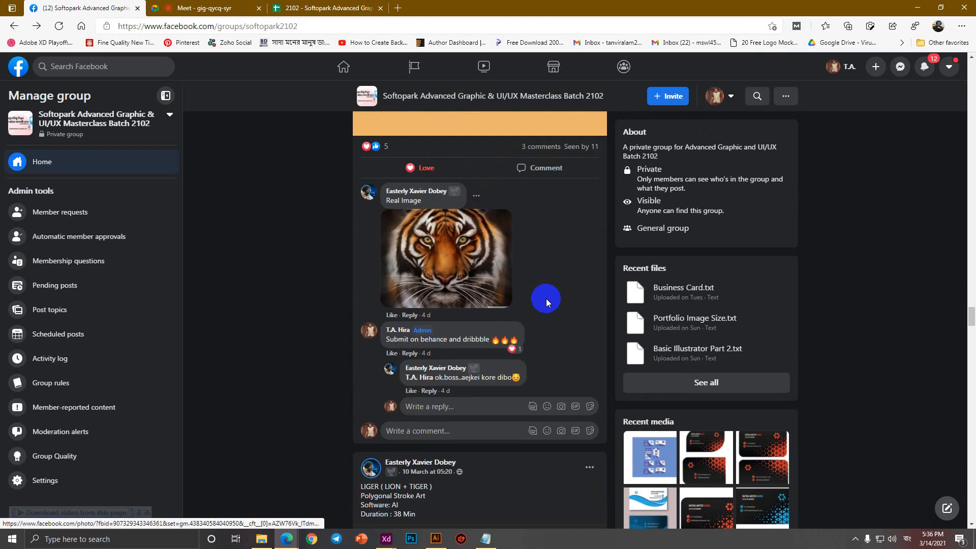
pyautogui.scroll(-20, 546, 301)
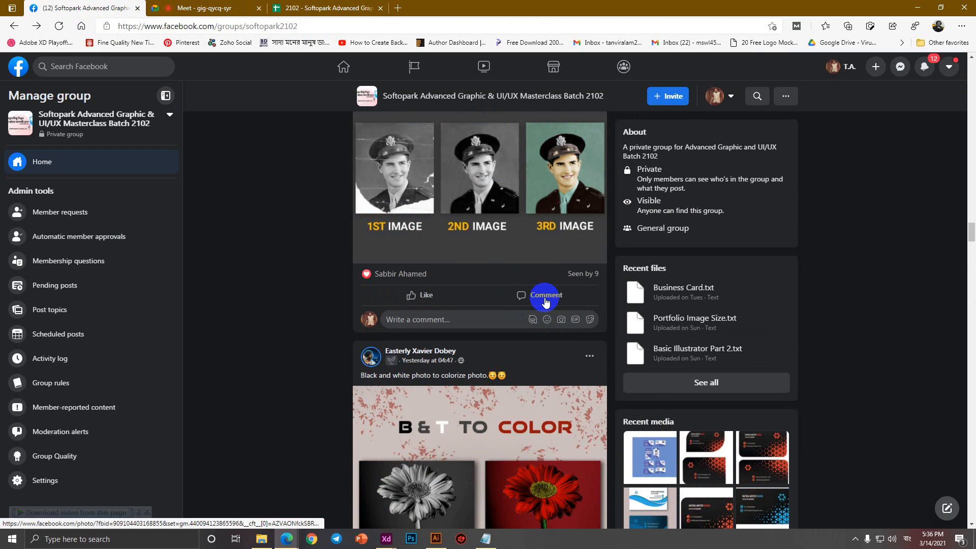
pyautogui.scroll(-15, 545, 302)
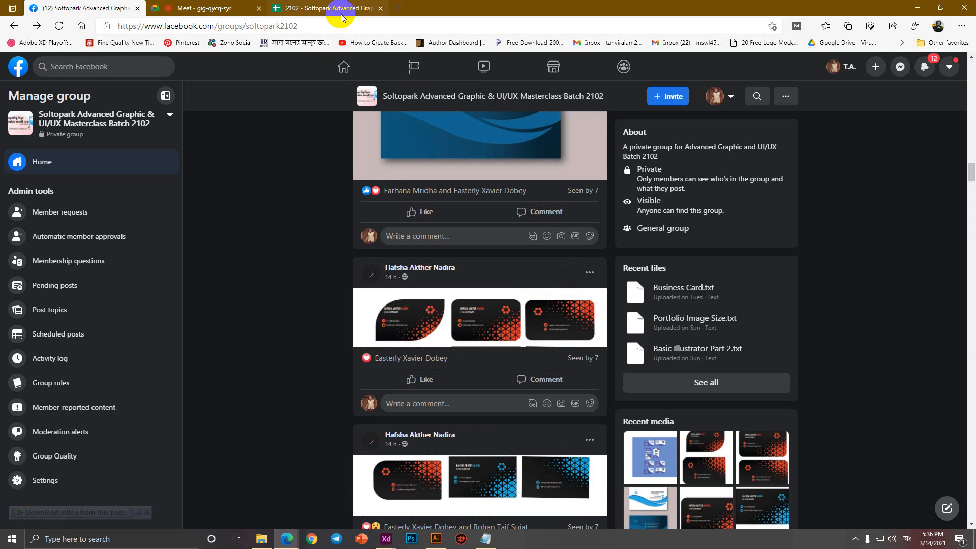
pyautogui.click(926, 66)
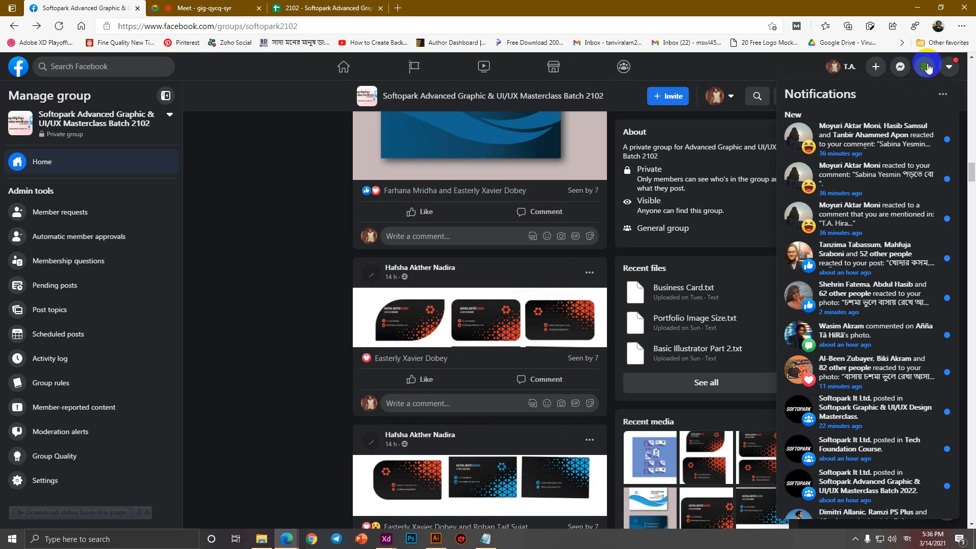
pyautogui.click(927, 67)
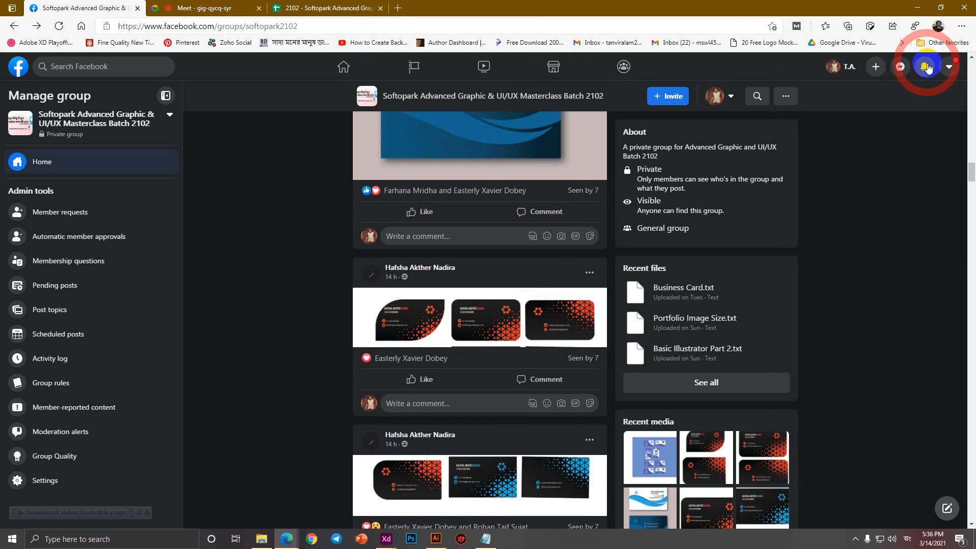
pyautogui.click(234, 4)
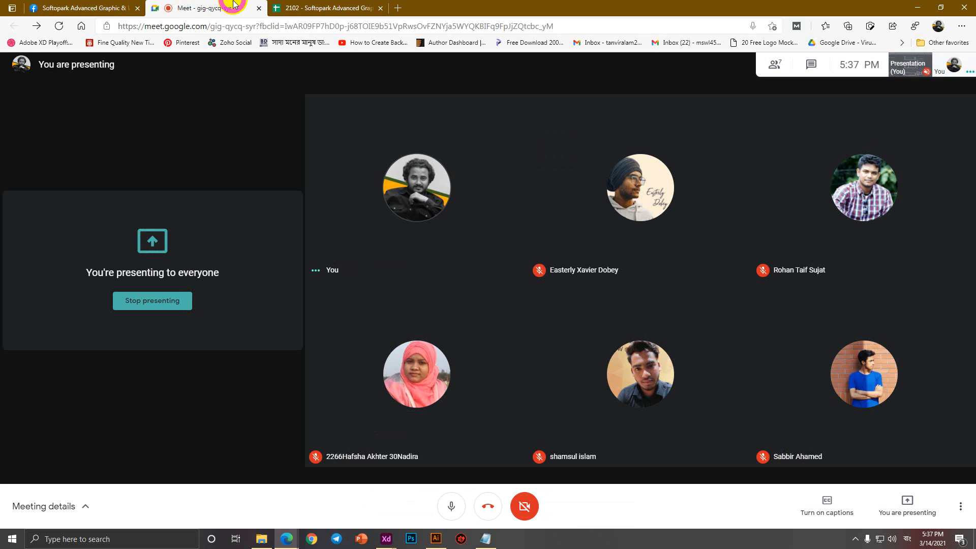
# In the course spreadsheet, select the Stationary Design items B53:B57, then the heading B52.
pyautogui.click(329, 7)
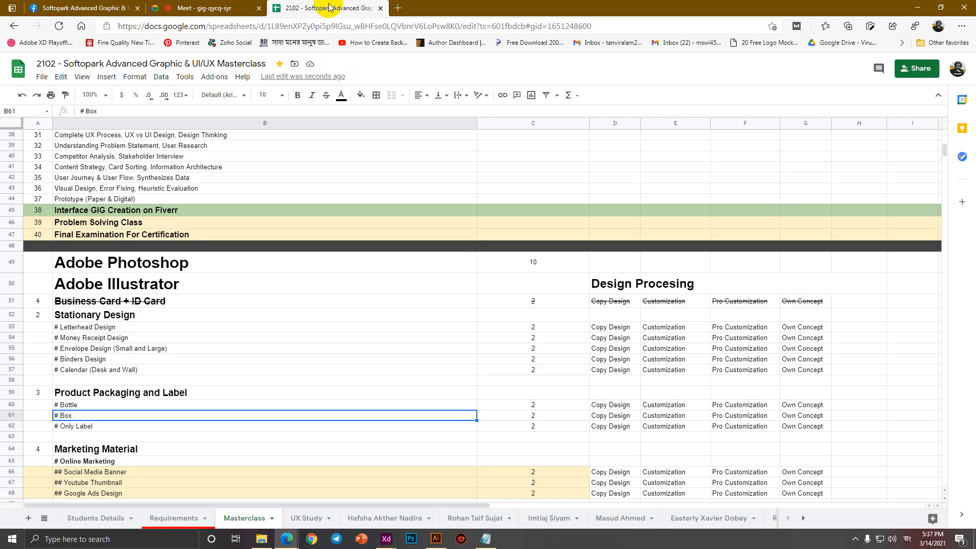
pyautogui.click(198, 327)
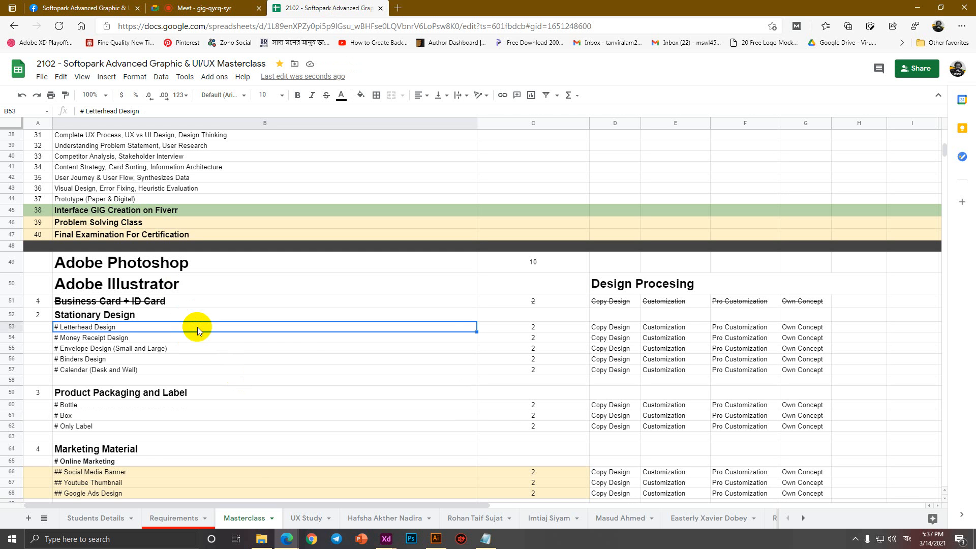
pyautogui.keyDown('shift'); pyautogui.click(166, 370); pyautogui.keyUp('shift')
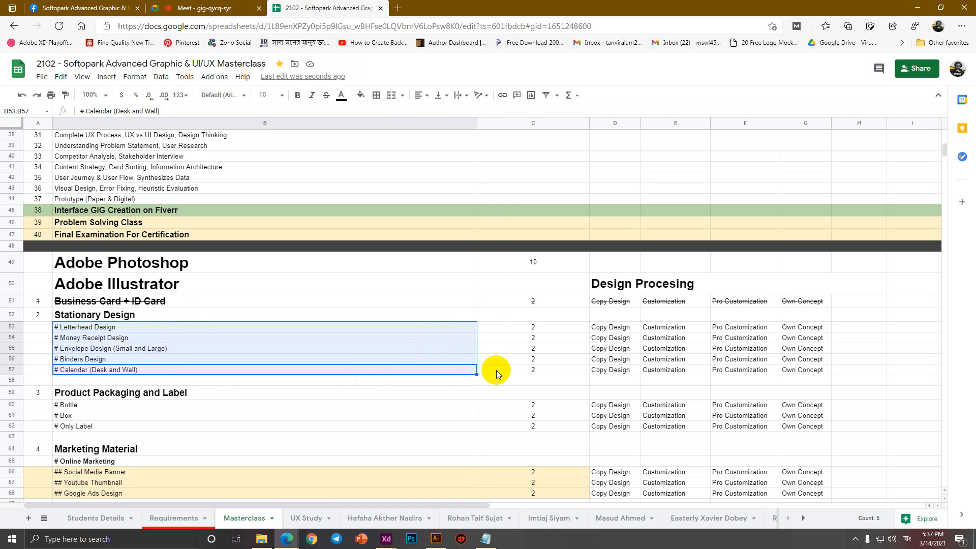
pyautogui.click(341, 315)
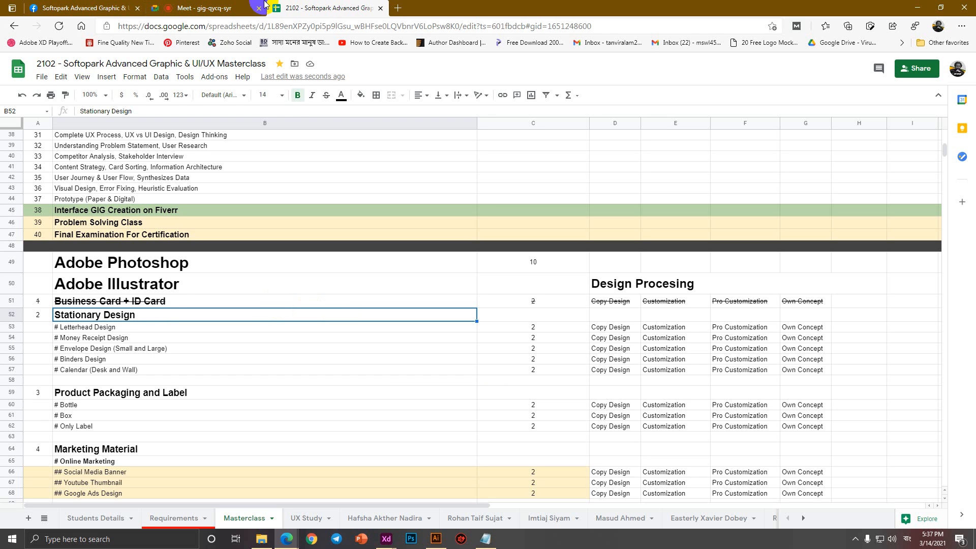
# Scroll through the Facebook group's Announcements and business card posts, then go to the Meet call.
pyautogui.click(93, 5)
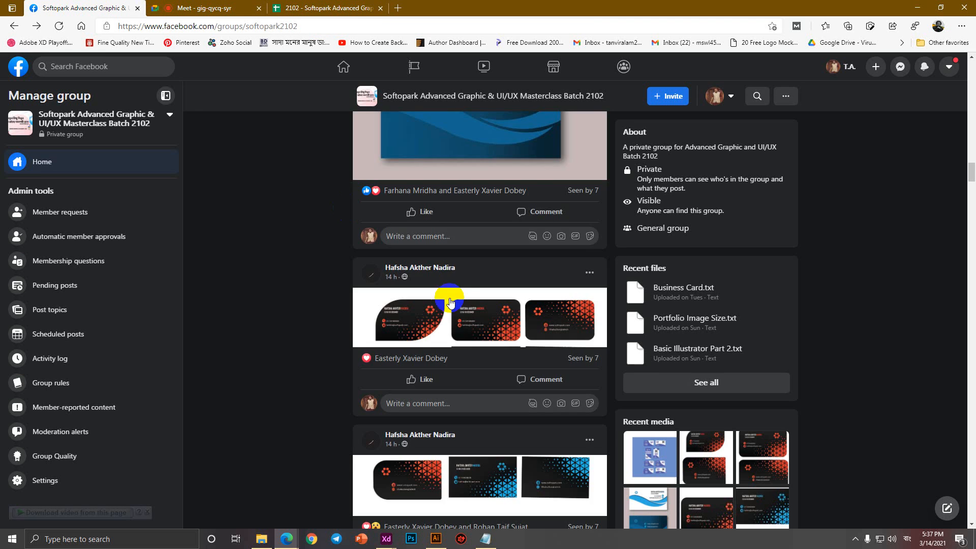
pyautogui.scroll(-15, 452, 296)
pyautogui.scroll(15, 450, 292)
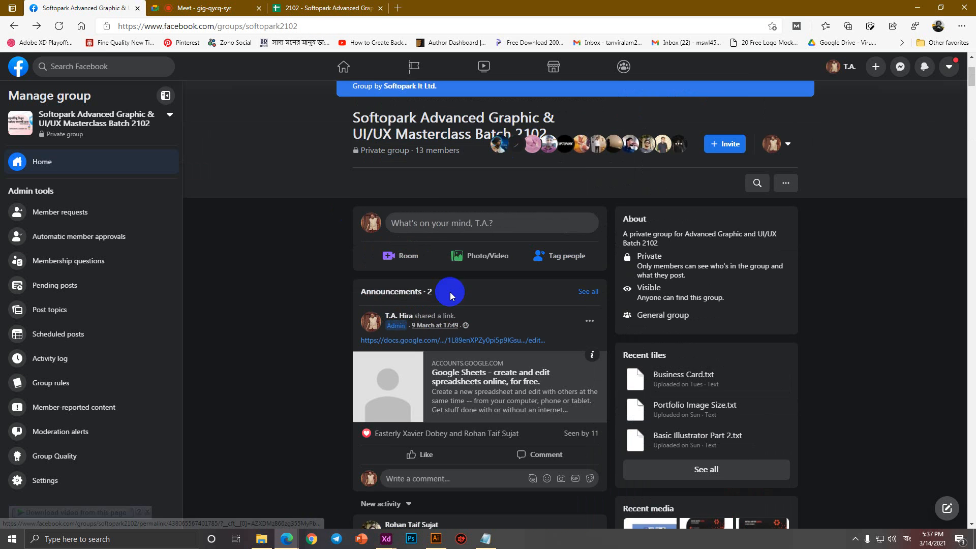
pyautogui.scroll(-16, 450, 292)
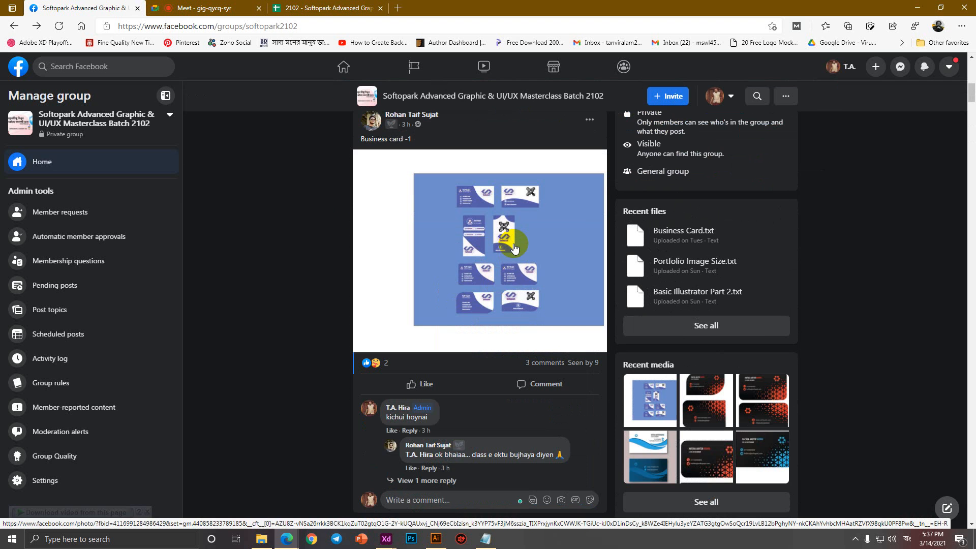
pyautogui.scroll(5, 514, 247)
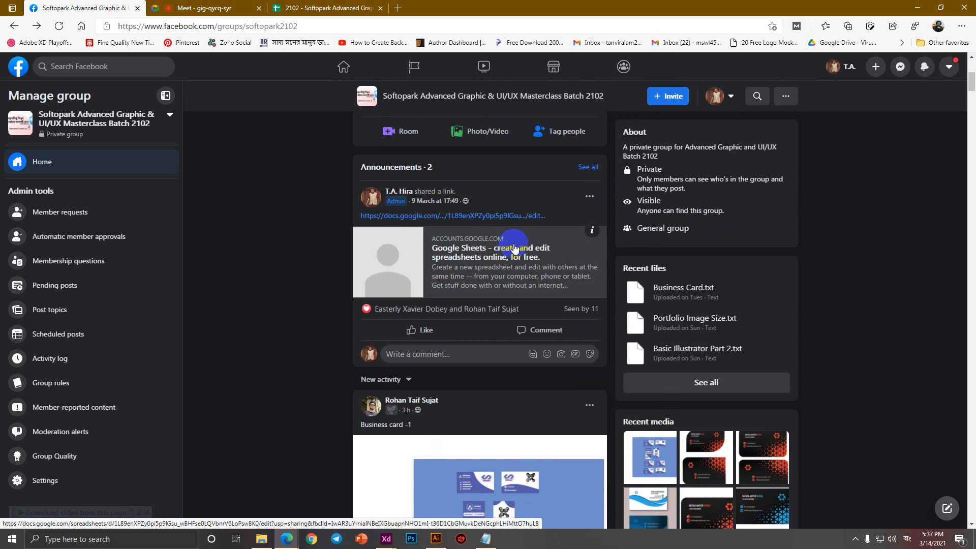
pyautogui.click(249, 6)
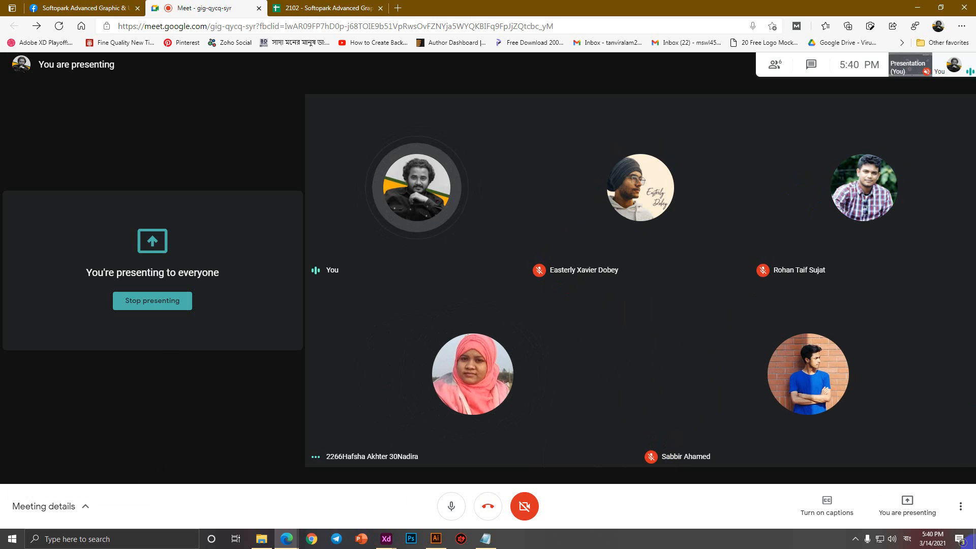
# Stop presenting the screen to everyone in the Google Meet call.
pyautogui.click(908, 503)
pyautogui.click(908, 459)
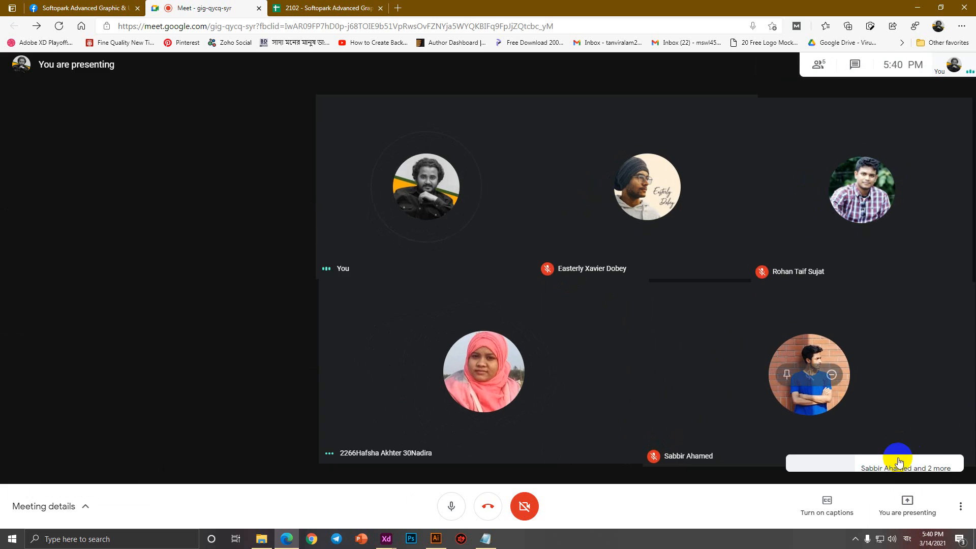
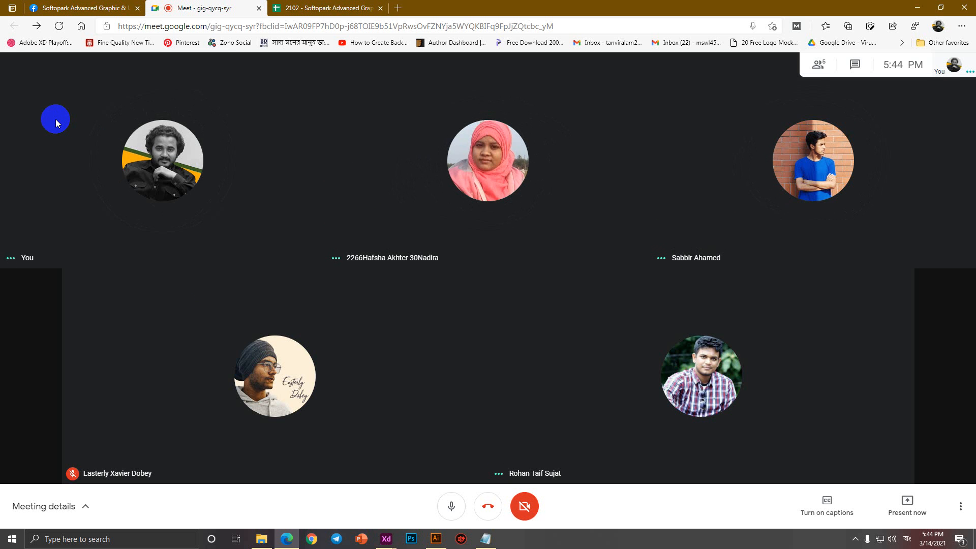
# Share your entire screen with the Meet call through Present now, confirming in Edge.
pyautogui.click(907, 504)
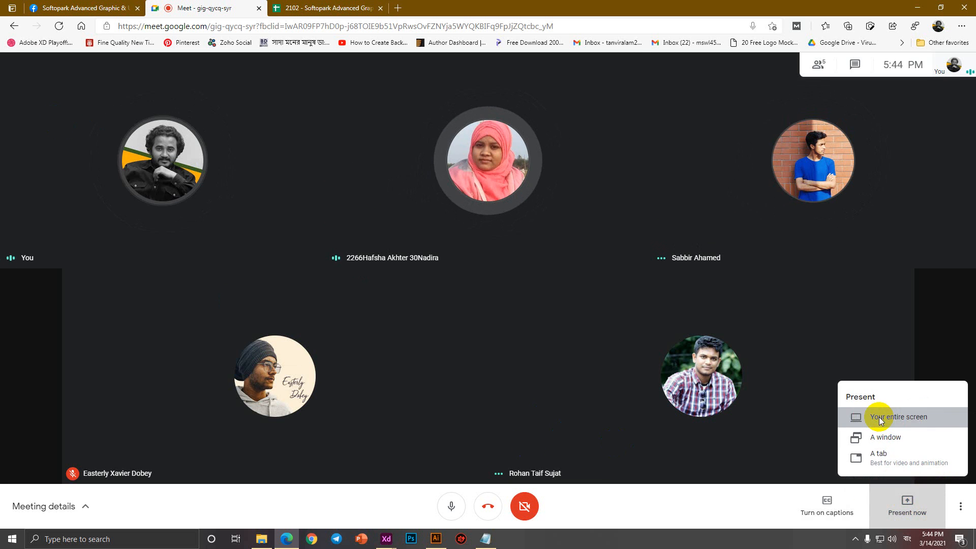
pyautogui.click(881, 421)
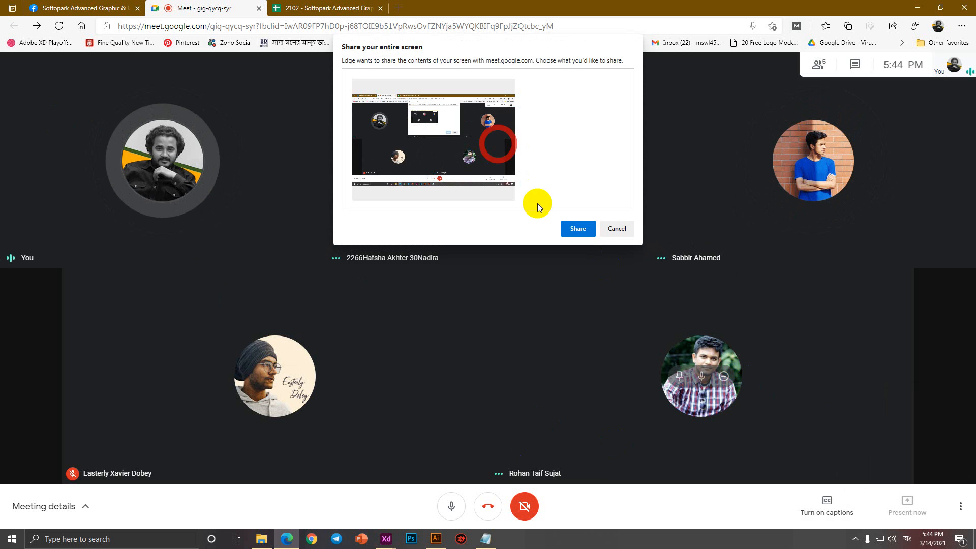
pyautogui.click(570, 229)
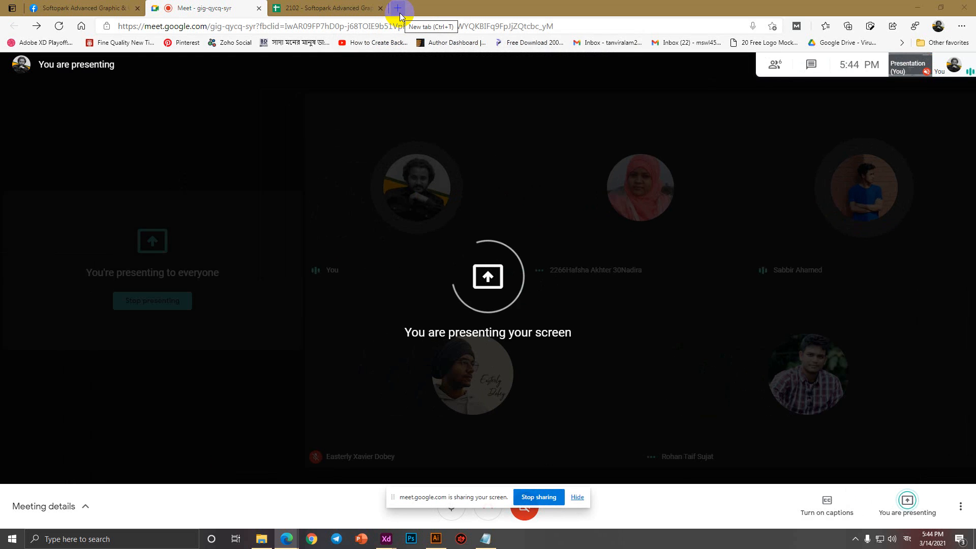
# Search 'QR code generator' in a new Edge tab and open the qr-code-generator.com result.
pyautogui.click(401, 14)
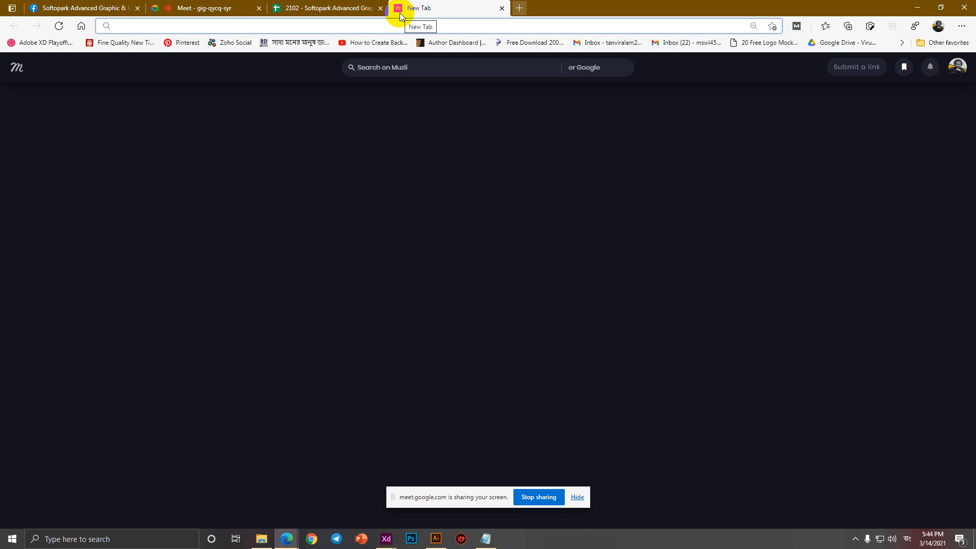
pyautogui.write('QR')
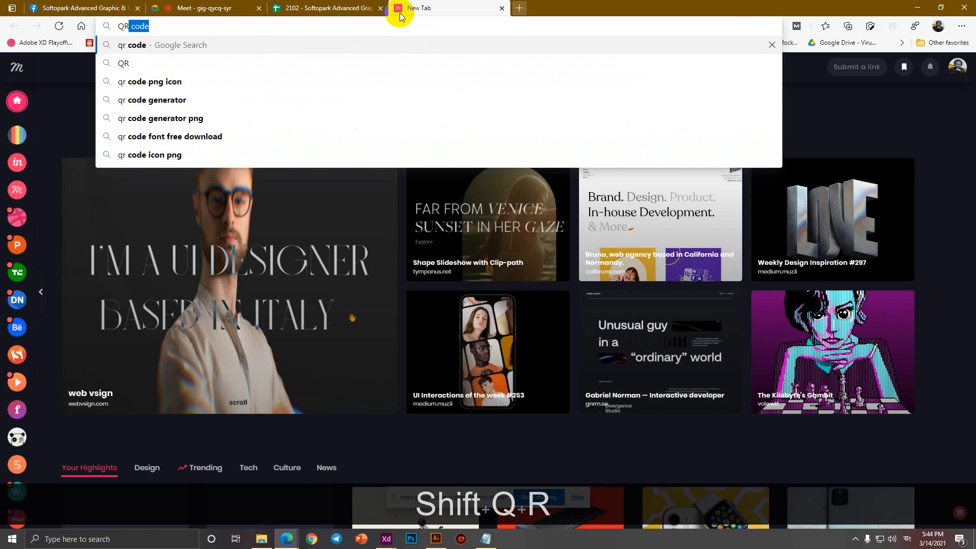
pyautogui.write(' code generator')
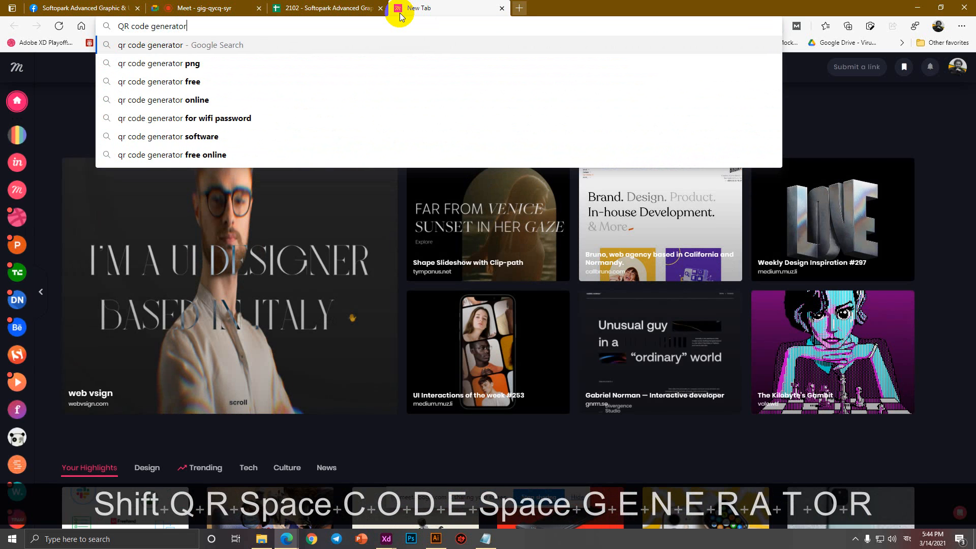
pyautogui.press('Return')
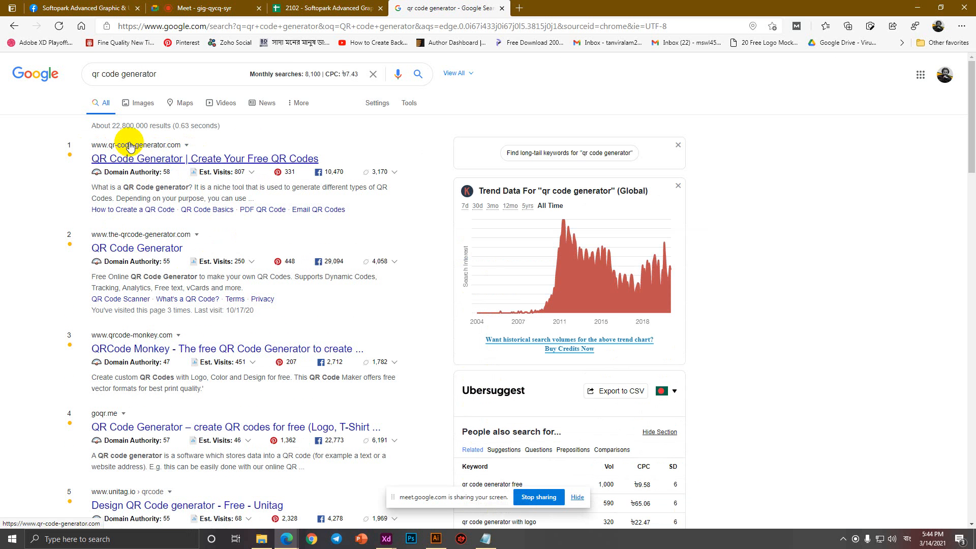
pyautogui.click(198, 158)
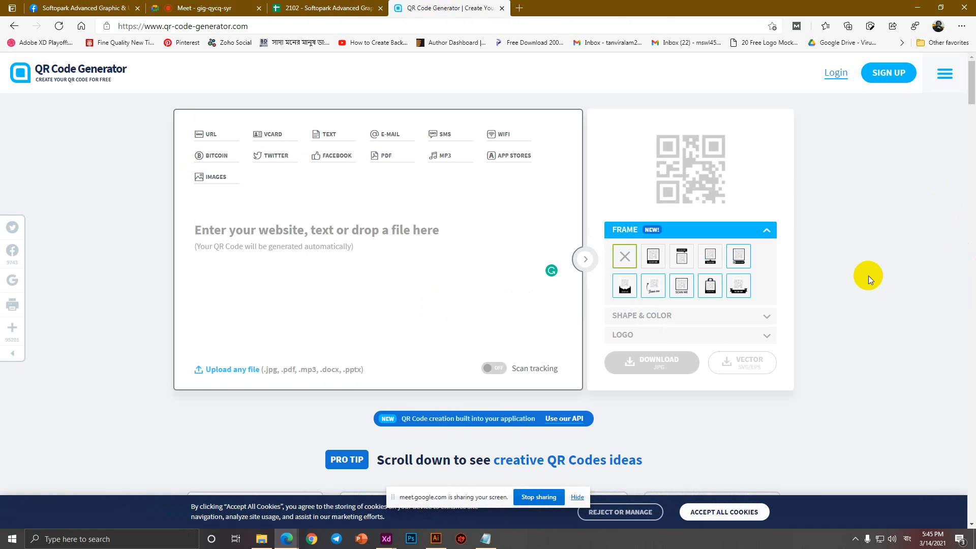
# Add the lines 'QR CODE -' and 'BOX CODE = SCANNER SCAN' to Business Card 2.txt.
pyautogui.click(485, 539)
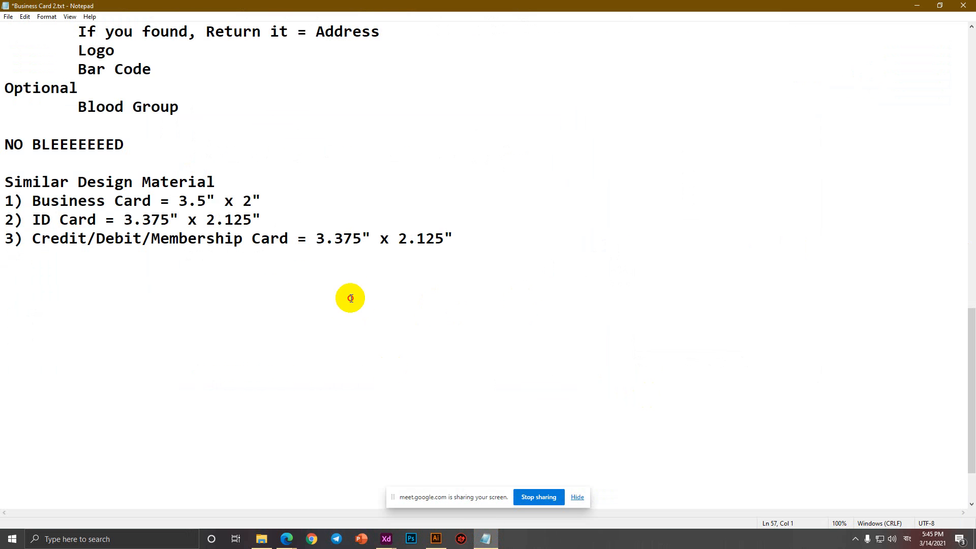
pyautogui.write('QR ')
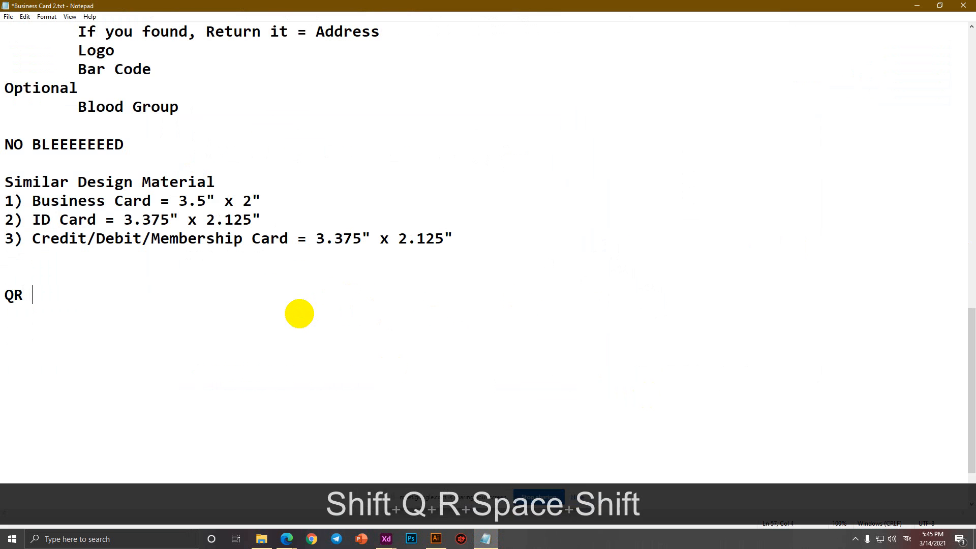
pyautogui.write('CODE -')
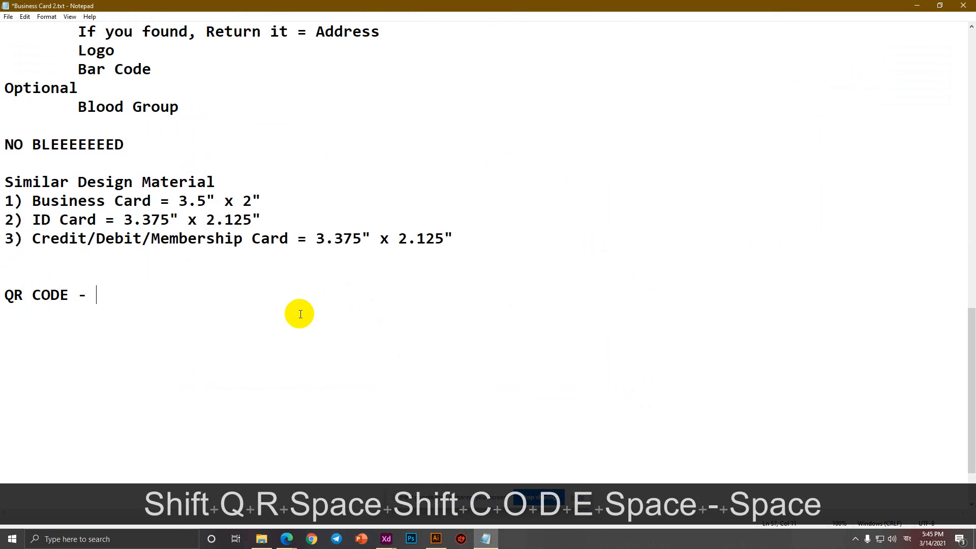
pyautogui.press('Return')
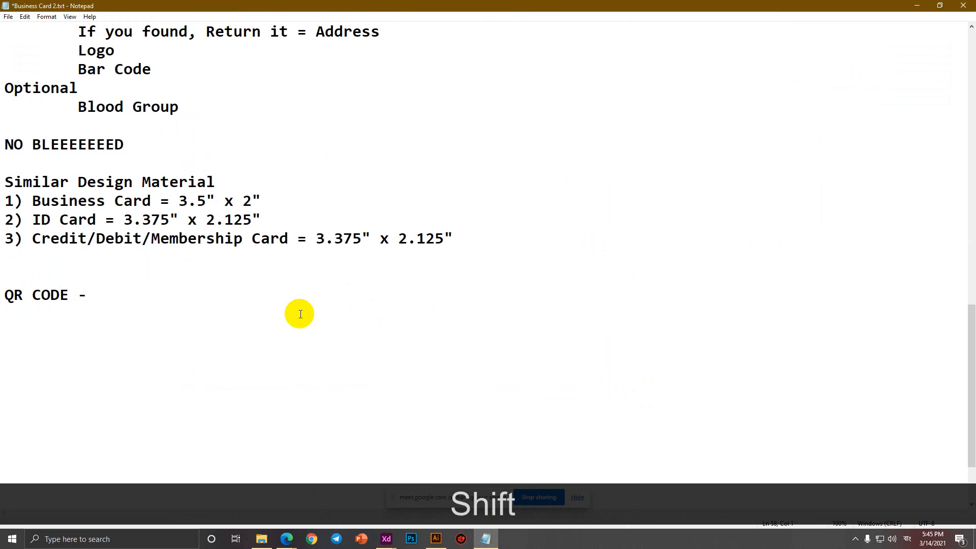
pyautogui.write('CO')
pyautogui.press('BackSpace')
pyautogui.press('BackSpace')
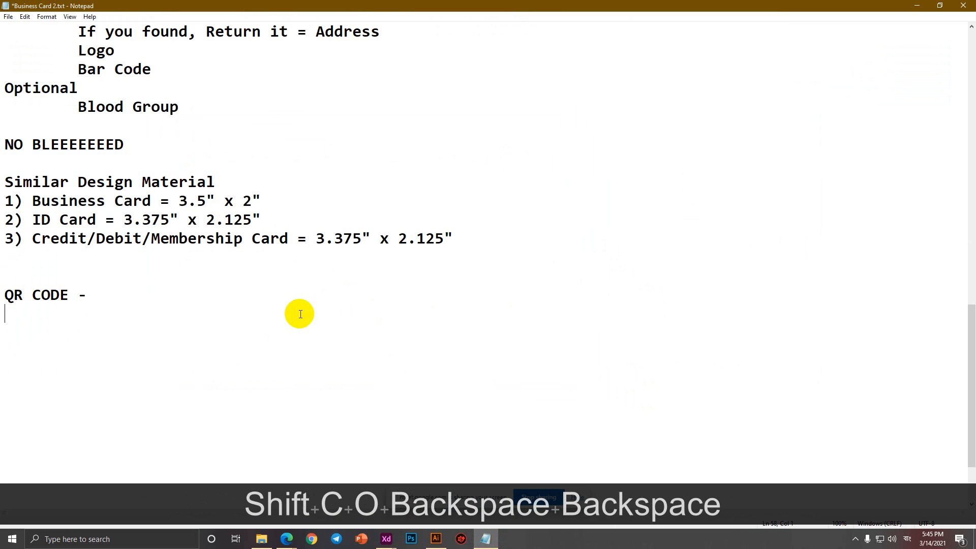
pyautogui.write('BOX CODE ')
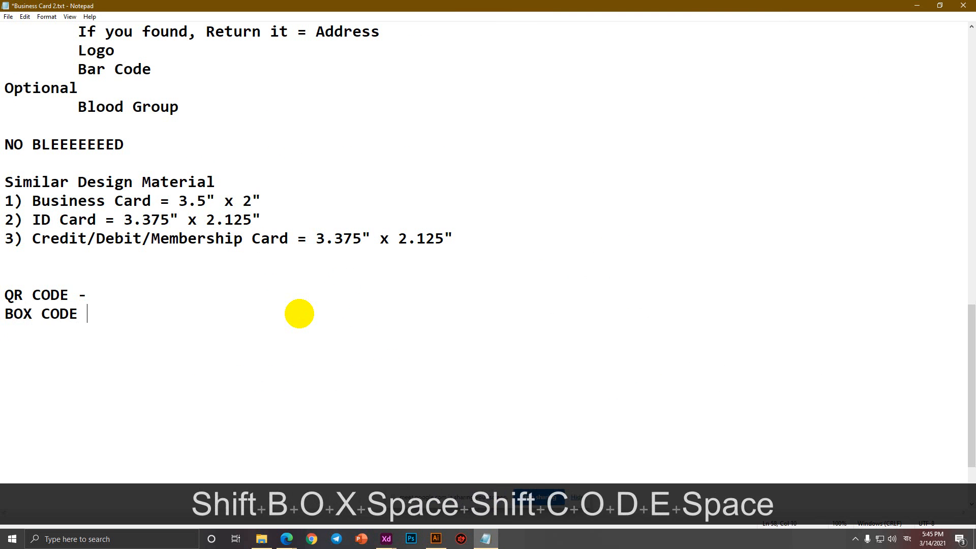
pyautogui.write('= S')
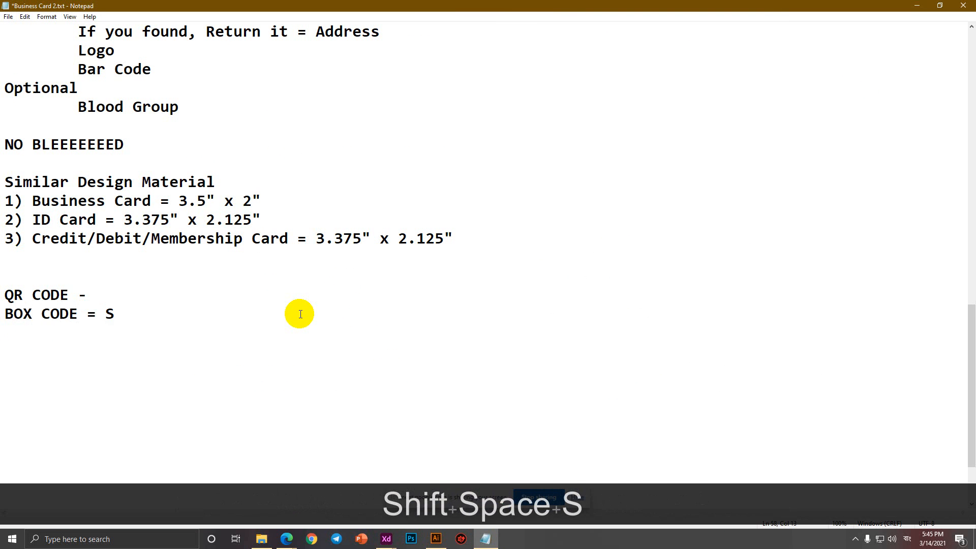
pyautogui.write('CANNER SC')
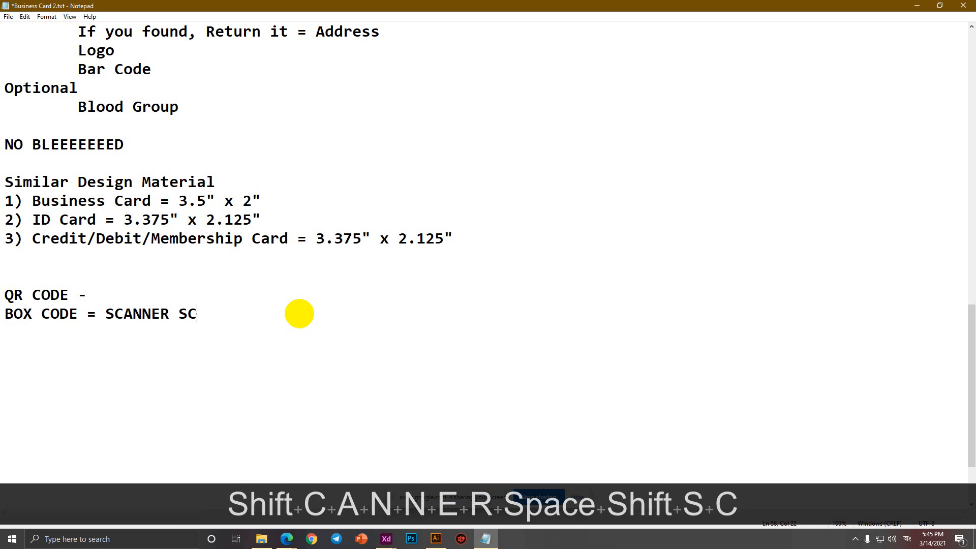
pyautogui.write('AN')
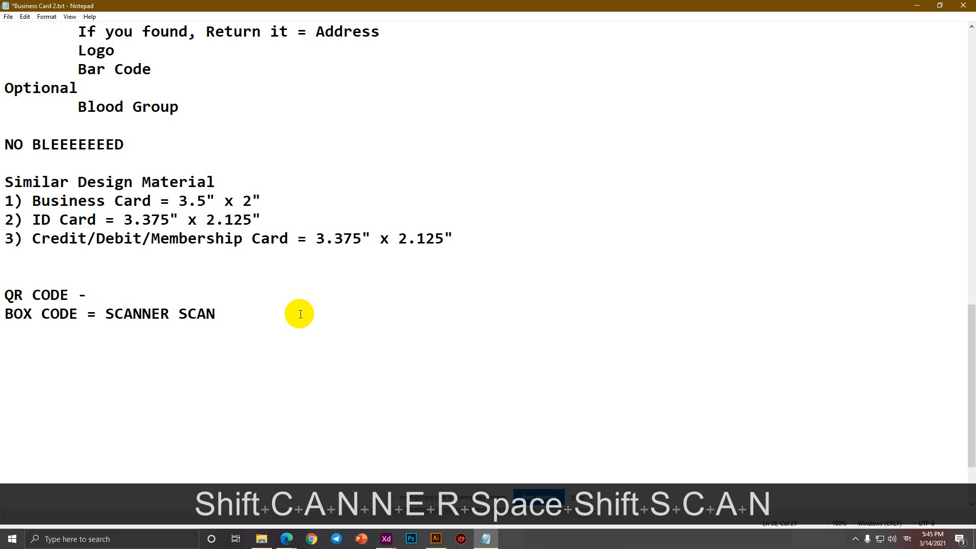
pyautogui.click(286, 539)
pyautogui.click(249, 7)
pyautogui.click(427, 7)
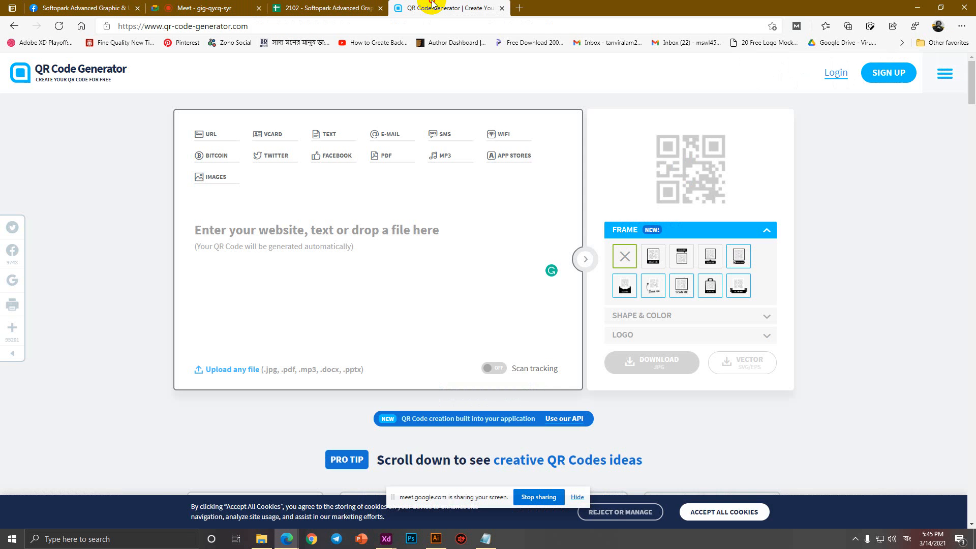
# Add the list 1) Call, 2) Inbox, 3) Website, 4) Details, then minimize Notepad.
pyautogui.click(487, 538)
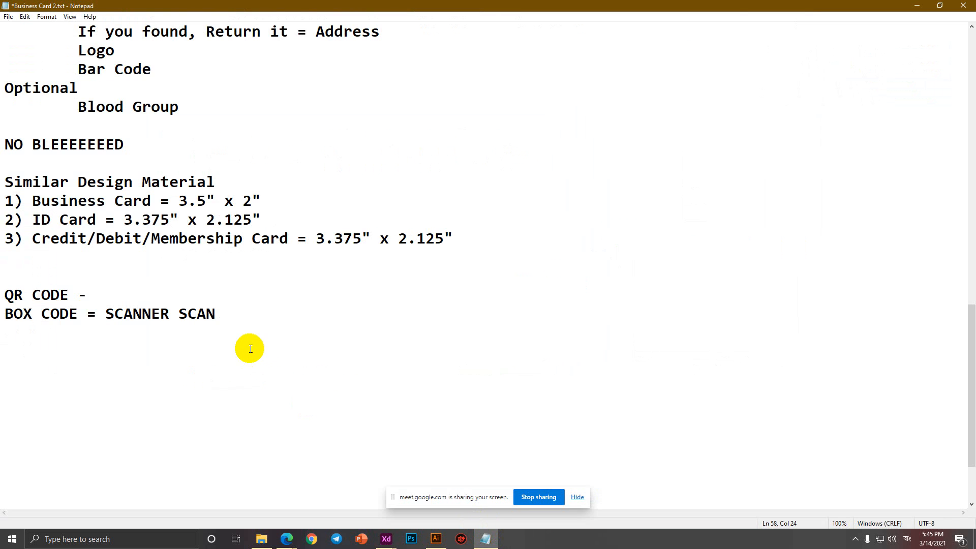
pyautogui.press('Return')
pyautogui.press('Return')
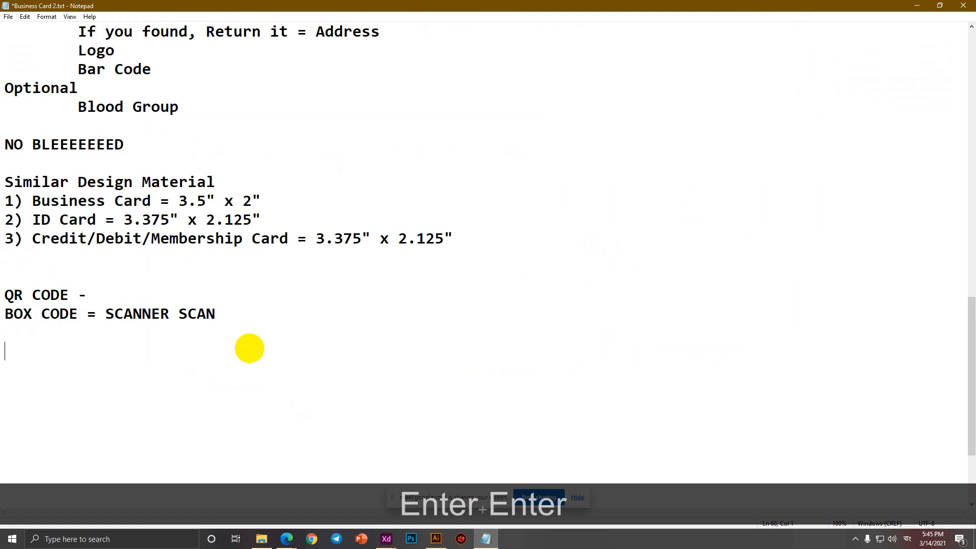
pyautogui.write('1_')
pyautogui.press('BackSpace')
pyautogui.press('BackSpace')
pyautogui.write(') ')
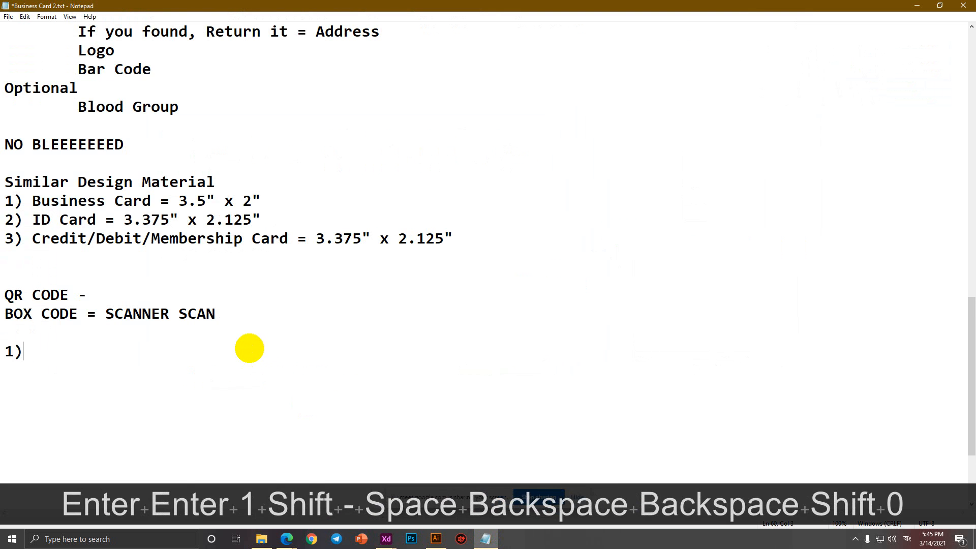
pyautogui.write('Call')
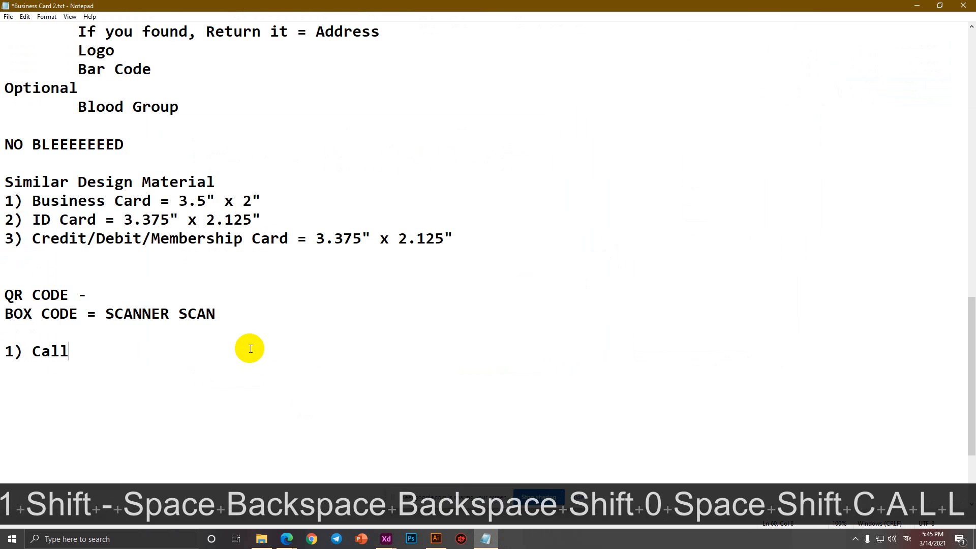
pyautogui.press('Return')
pyautogui.write('2) ')
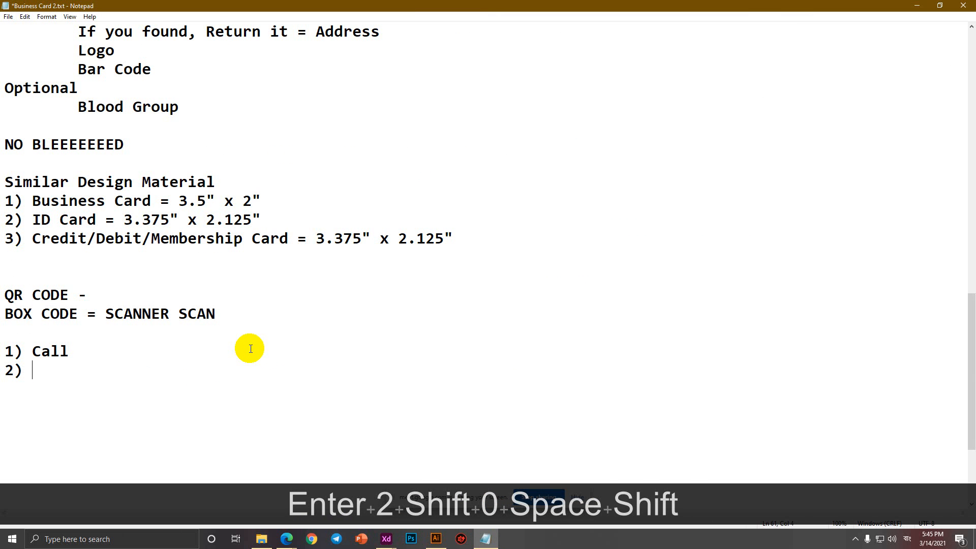
pyautogui.write('Inbox')
pyautogui.press('Return')
pyautogui.write('3')
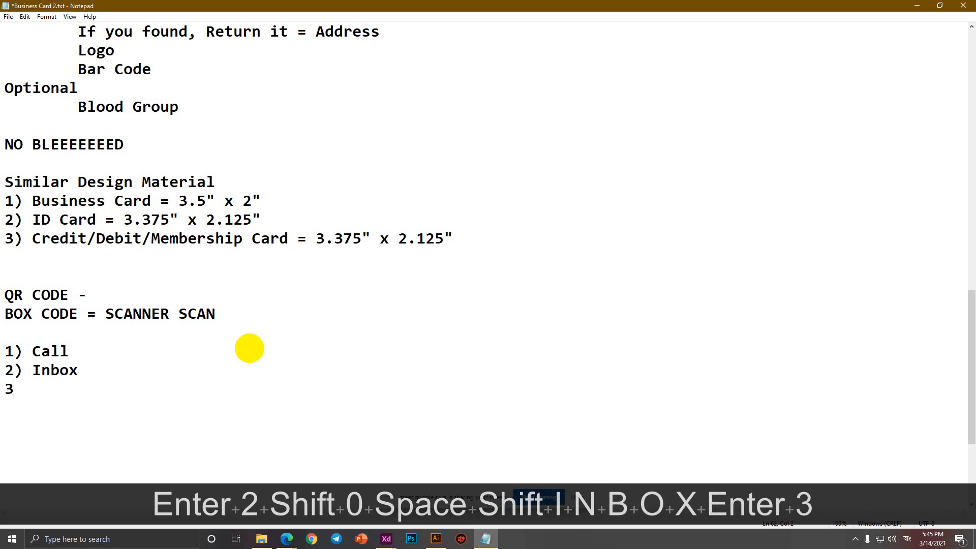
pyautogui.write(') Webs')
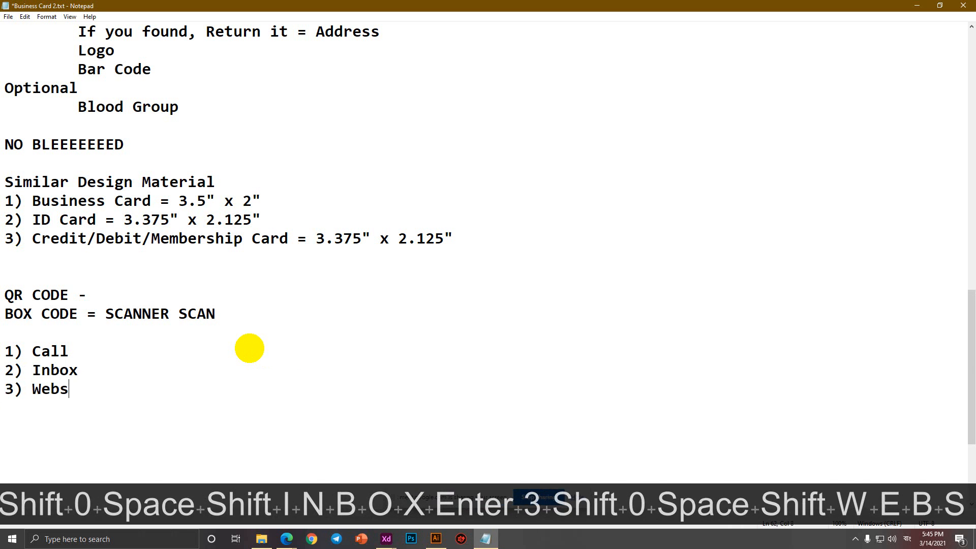
pyautogui.write('ite')
pyautogui.press('Return')
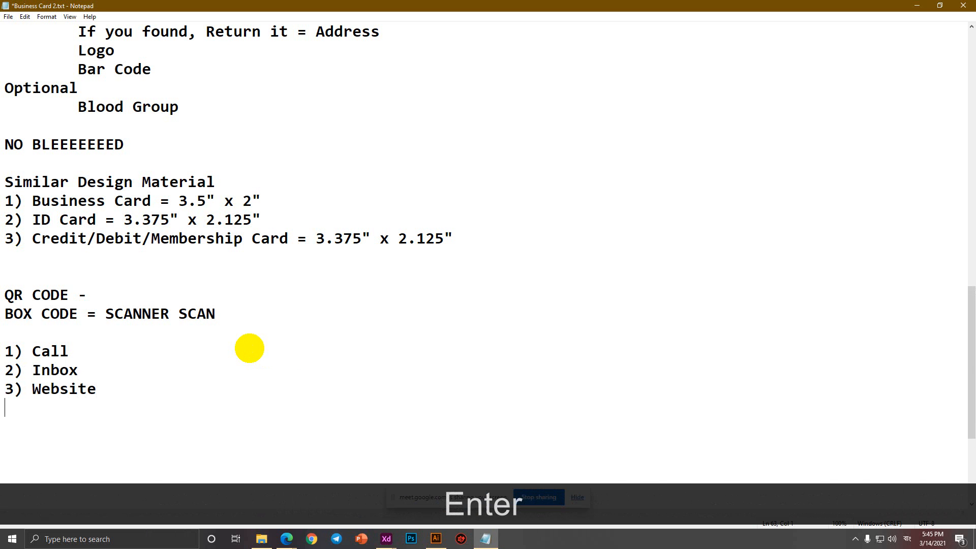
pyautogui.write('4) ')
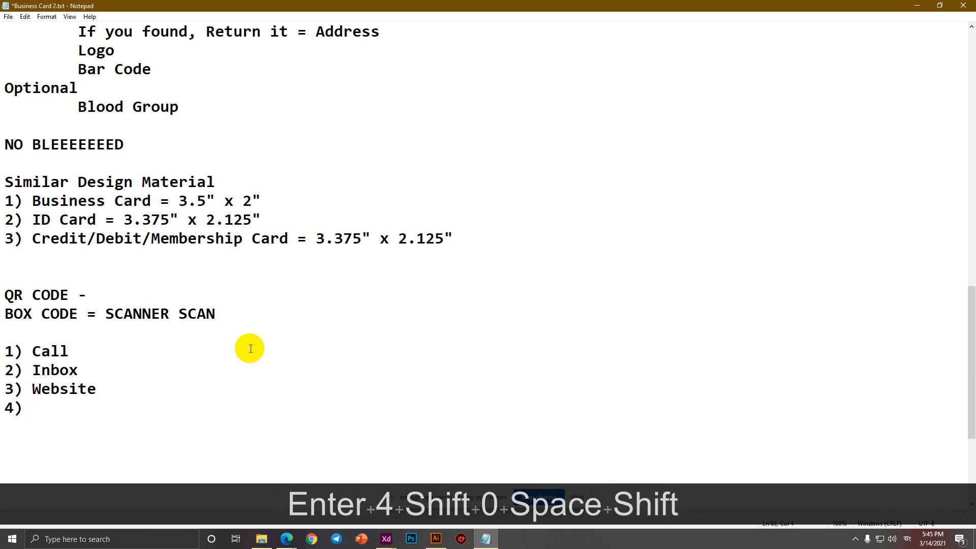
pyautogui.write('Details')
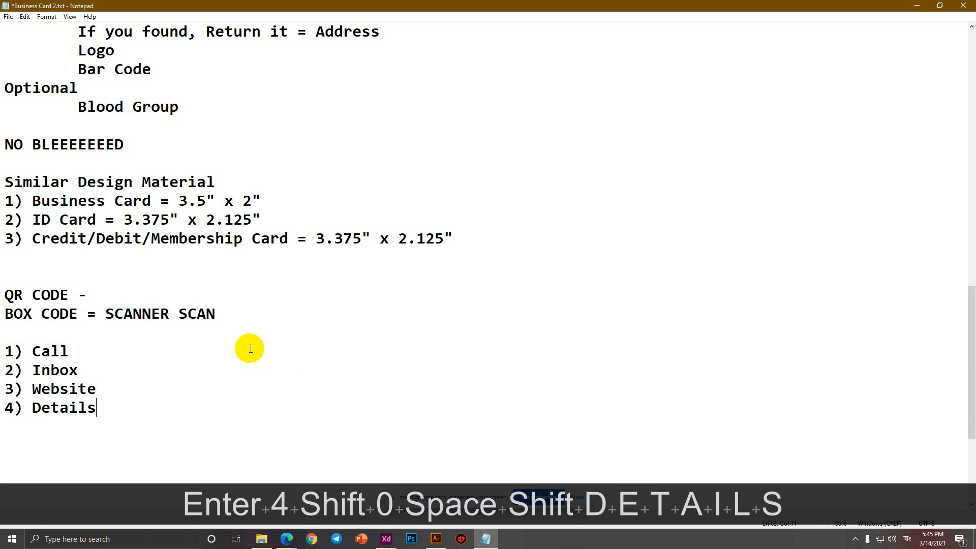
pyautogui.click(917, 5)
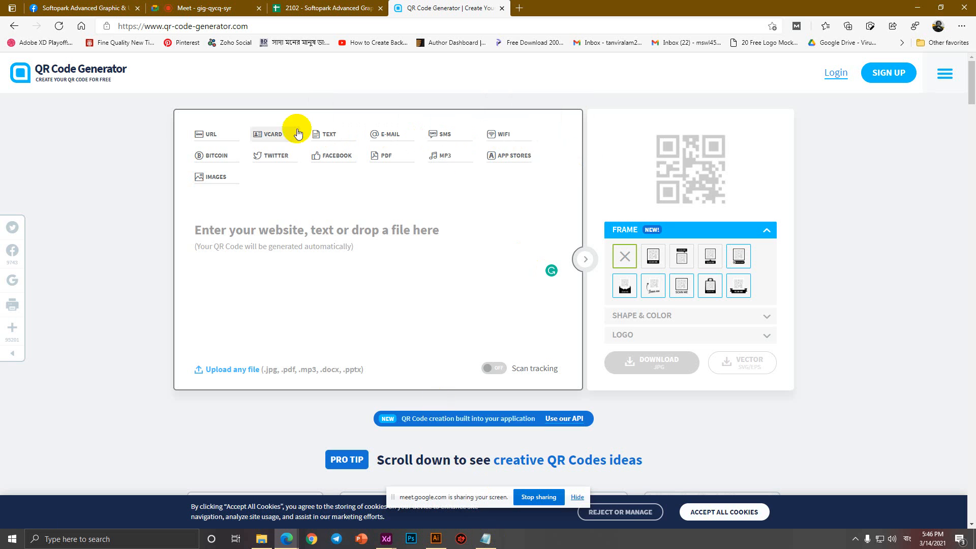
# Switch to the vCard form and autofill the name and contact fields from the first saved contact.
pyautogui.click(269, 138)
pyautogui.click(319, 256)
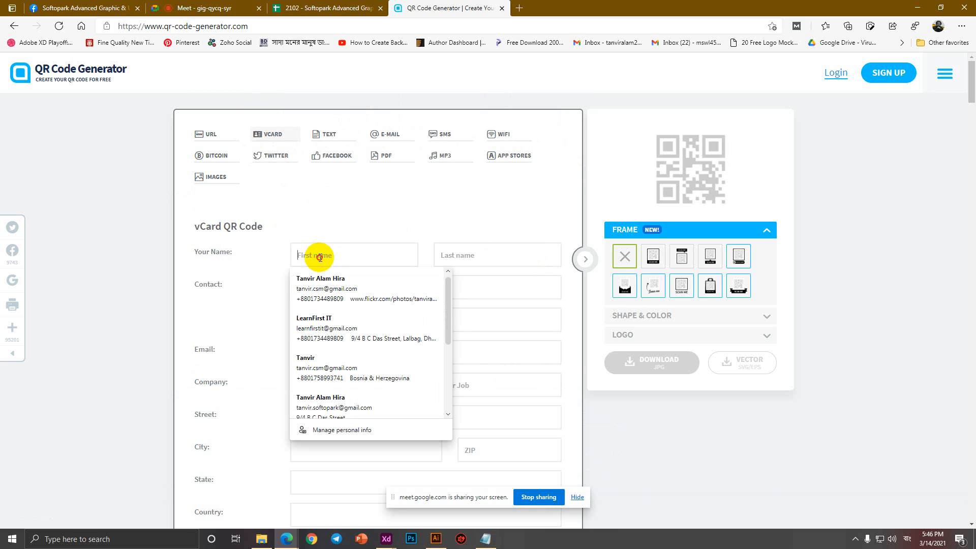
pyautogui.click(334, 208)
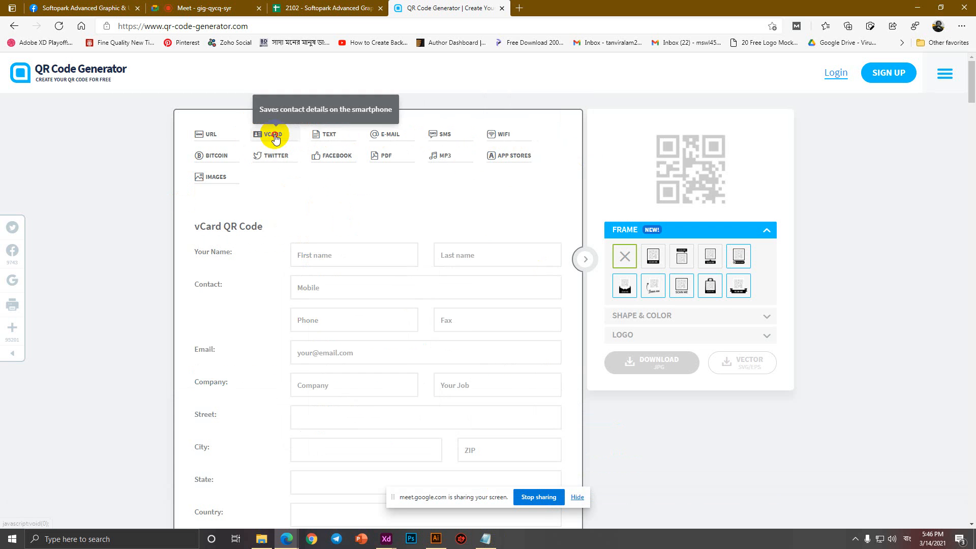
pyautogui.scroll(-3, 331, 175)
pyautogui.click(302, 114)
pyautogui.click(327, 145)
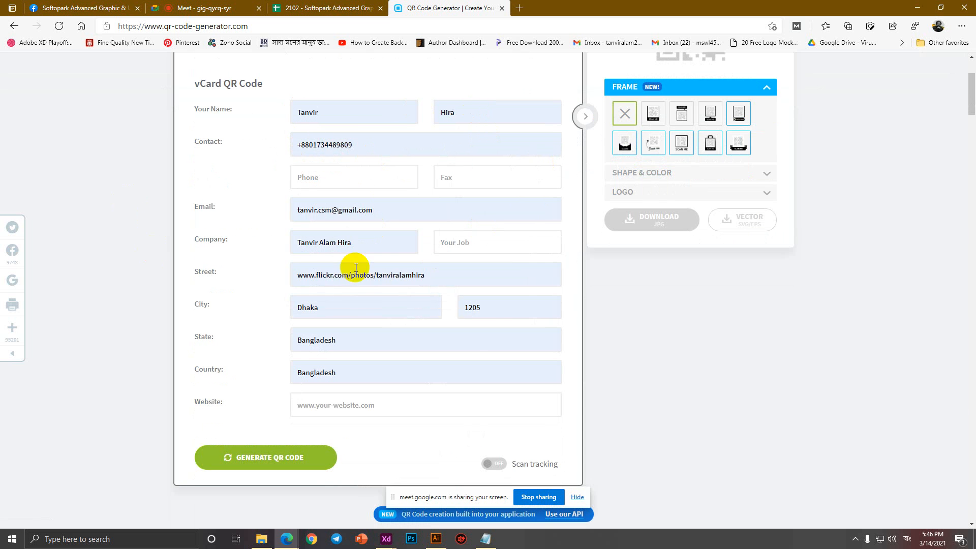
# Replace the street with the suggested saved address and autofill the website field.
pyautogui.moveTo(465, 273); pyautogui.dragTo(192, 273)
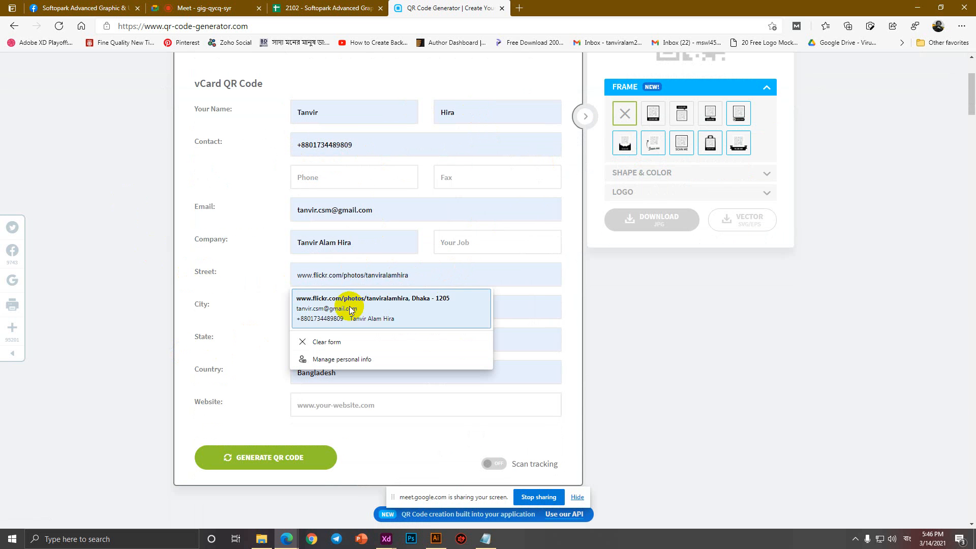
pyautogui.moveTo(437, 277); pyautogui.dragTo(268, 275)
pyautogui.write('9/4')
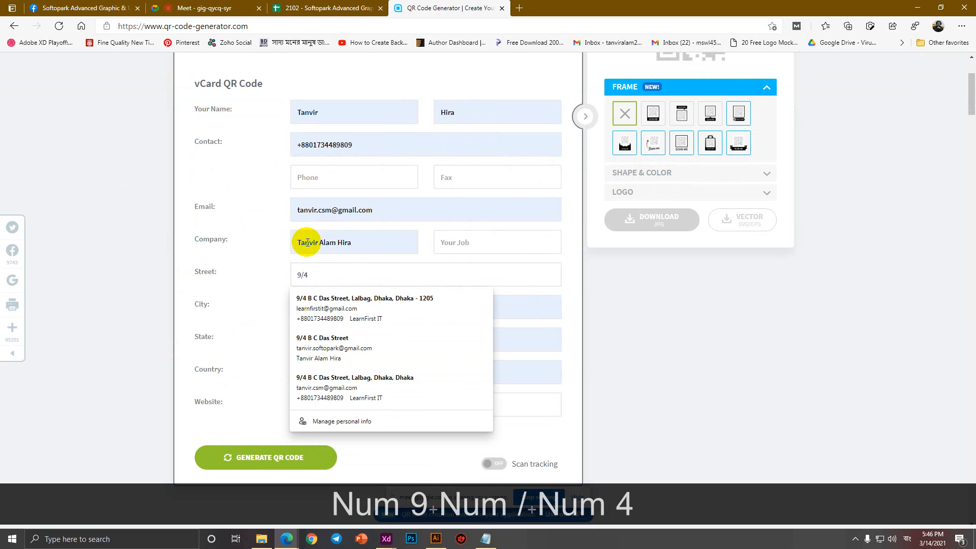
pyautogui.click(346, 298)
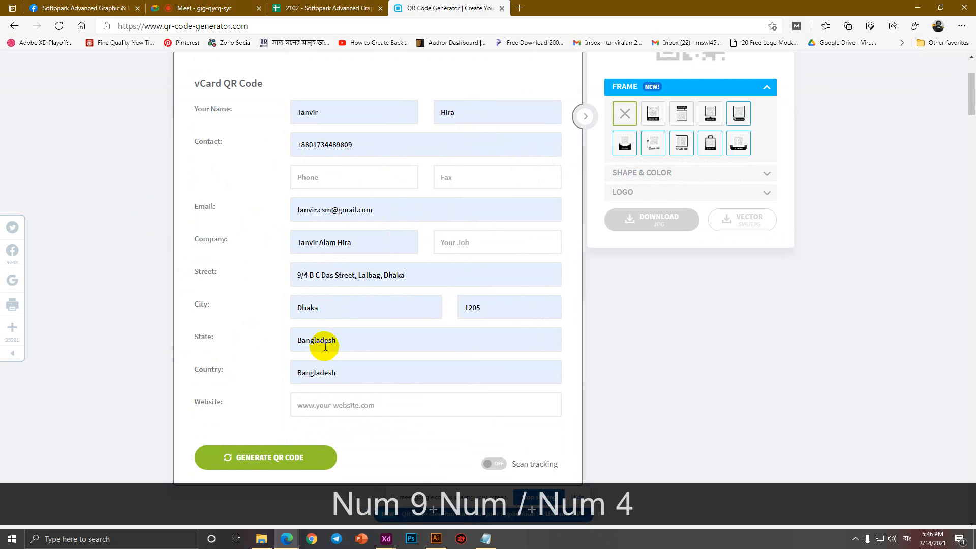
pyautogui.click(333, 405)
pyautogui.click(341, 431)
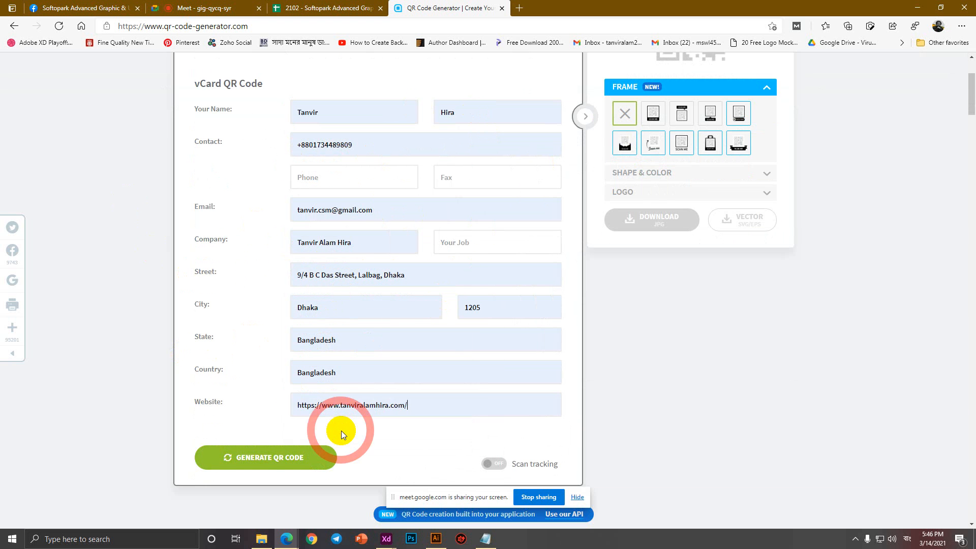
# Fill the phone number from its suggestion and review the completed vCard form.
pyautogui.scroll(3, 340, 431)
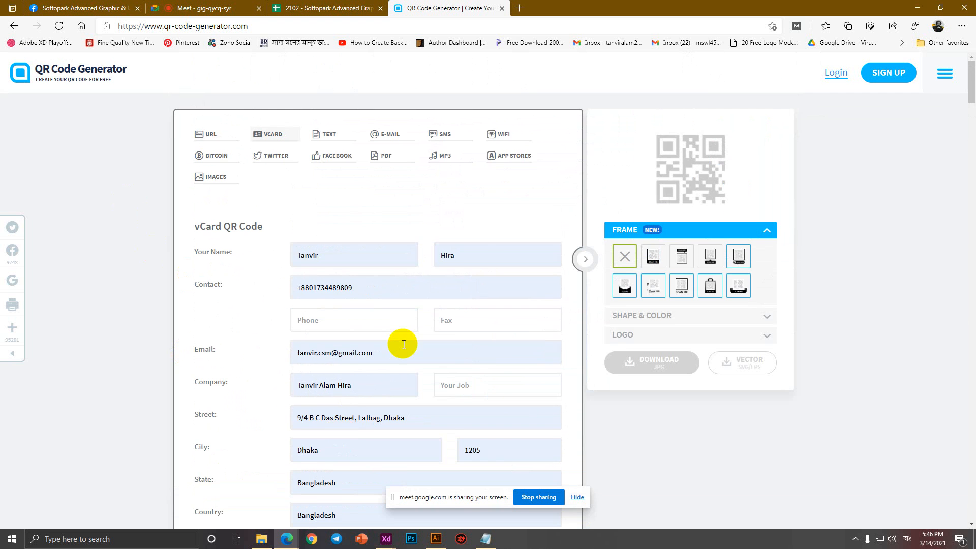
pyautogui.click(364, 318)
pyautogui.click(351, 362)
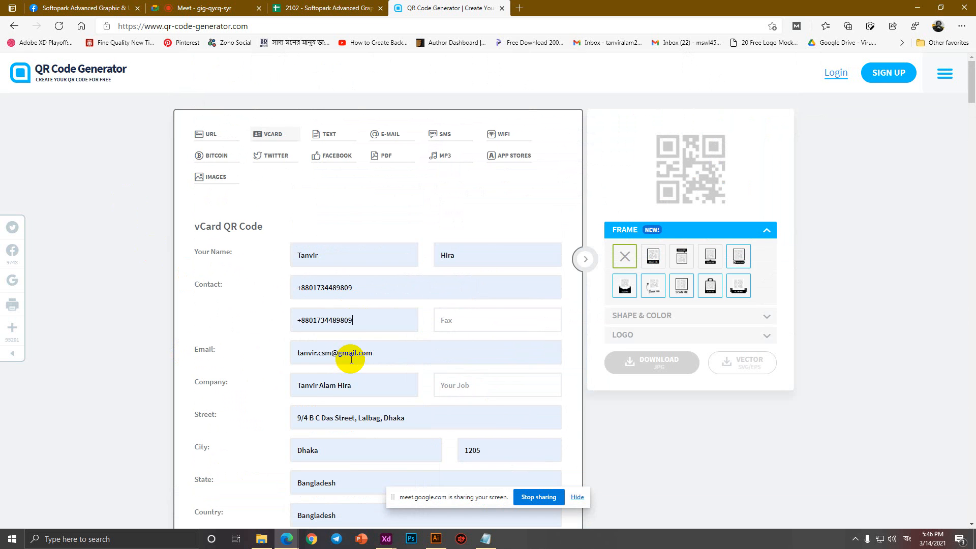
pyautogui.click(370, 292)
pyautogui.click(256, 307)
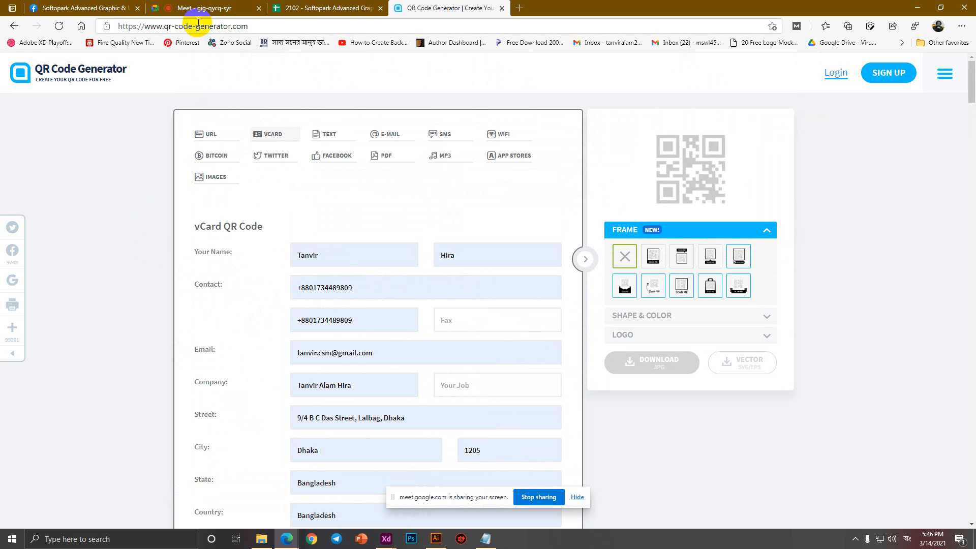
pyautogui.scroll(-1, 408, 271)
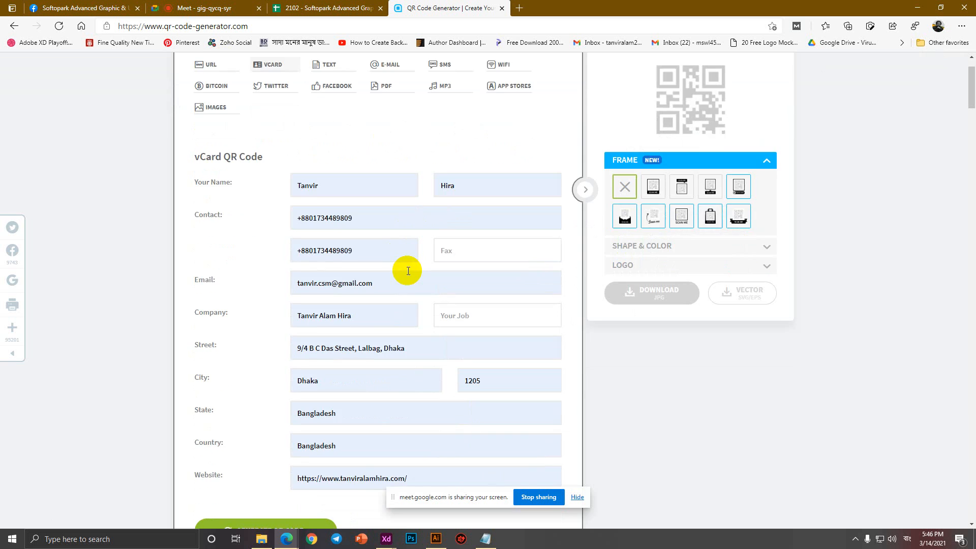
pyautogui.scroll(-3, 399, 266)
pyautogui.scroll(3, 405, 272)
pyautogui.scroll(-2, 405, 273)
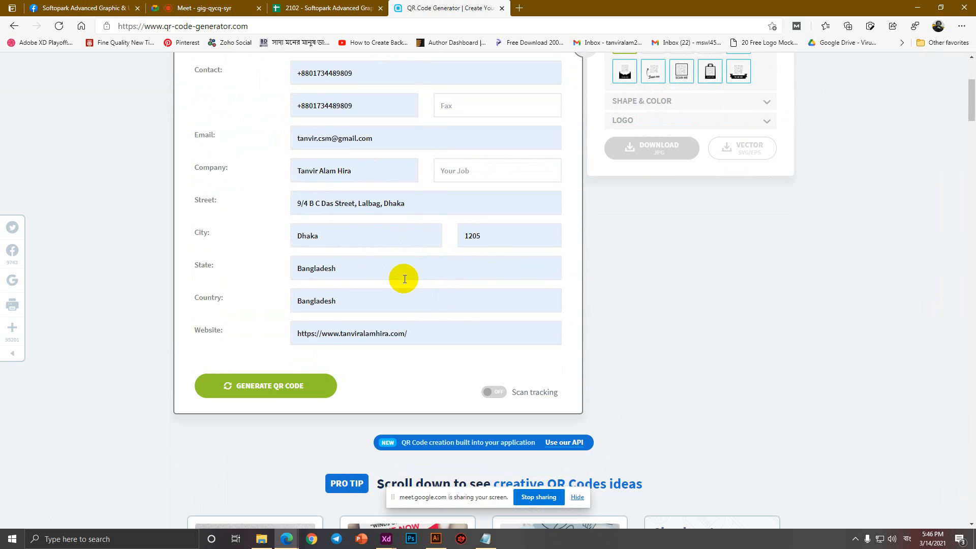
pyautogui.scroll(3, 405, 279)
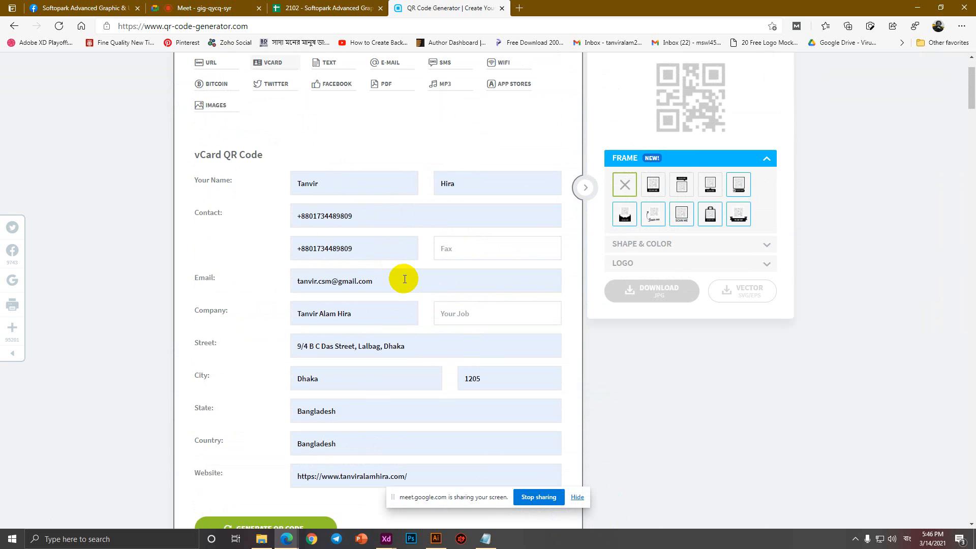
pyautogui.scroll(1, 405, 279)
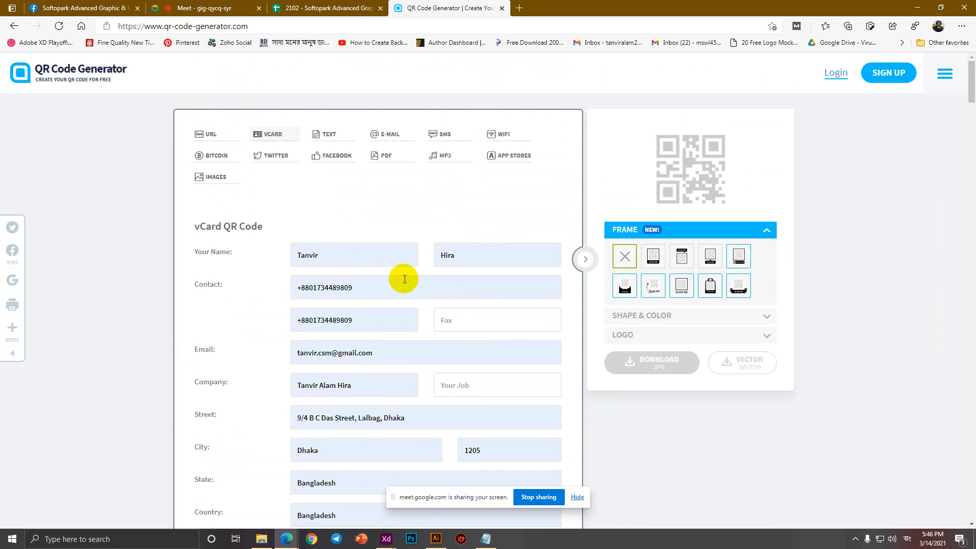
pyautogui.scroll(-3, 405, 278)
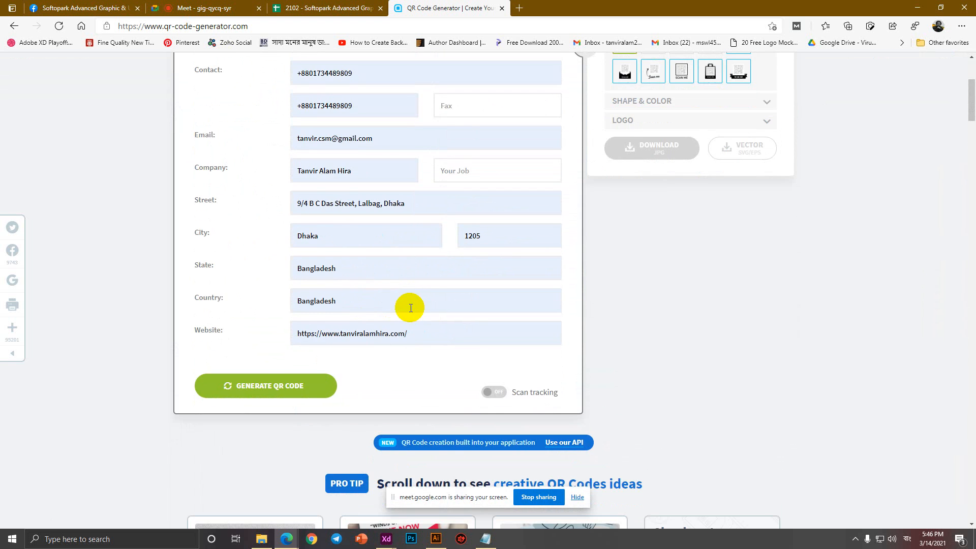
pyautogui.scroll(3, 411, 308)
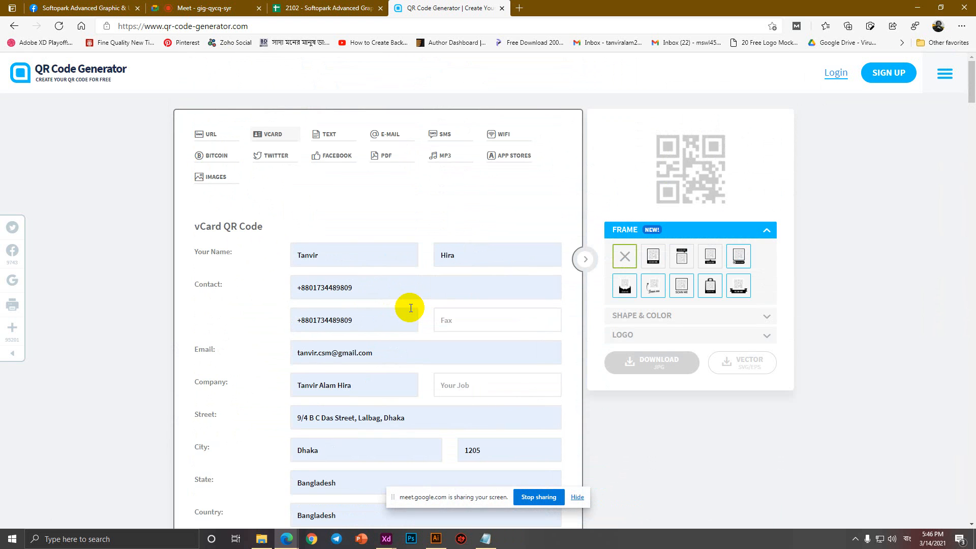
pyautogui.scroll(-3, 410, 308)
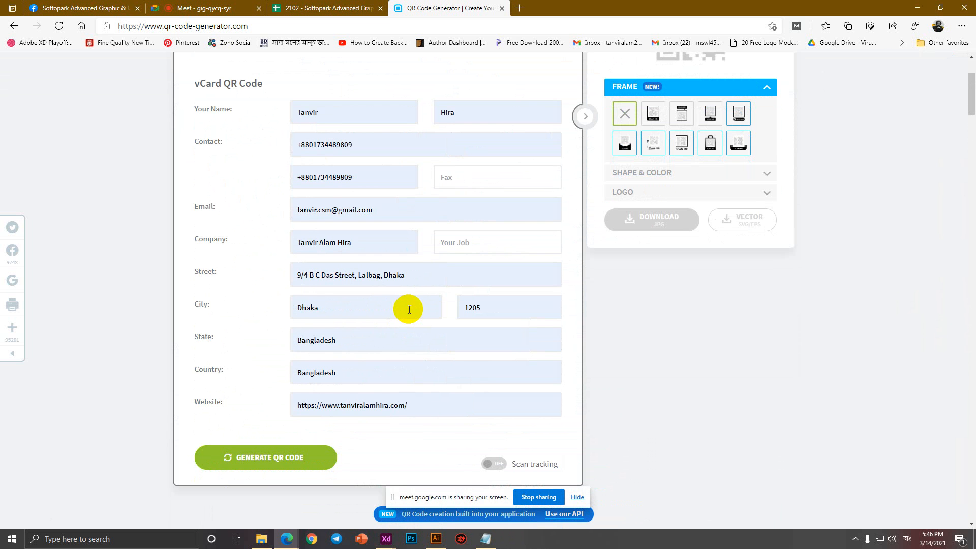
# Generate the vCard QR code and close the sign-up prompts from the JPG and SVG/EPS downloads.
pyautogui.click(274, 463)
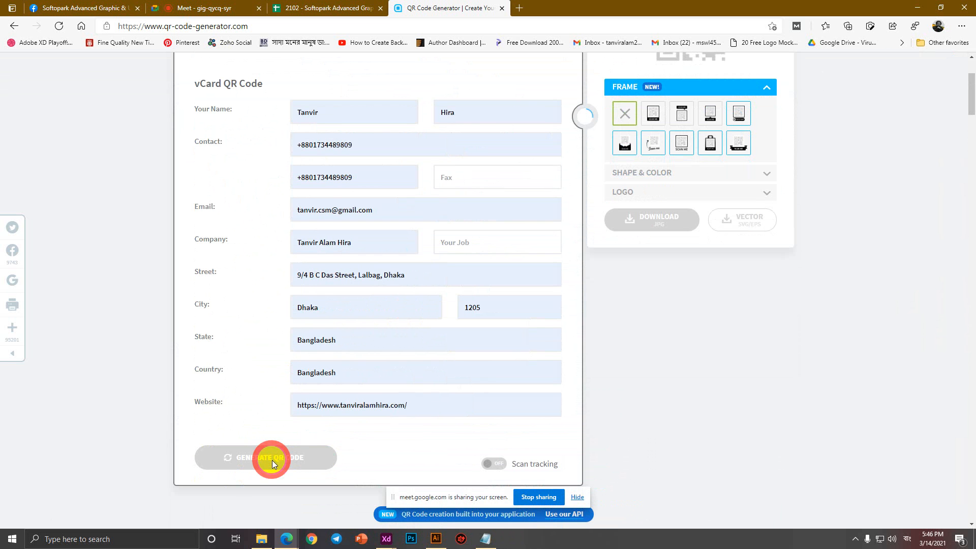
pyautogui.scroll(3, 747, 167)
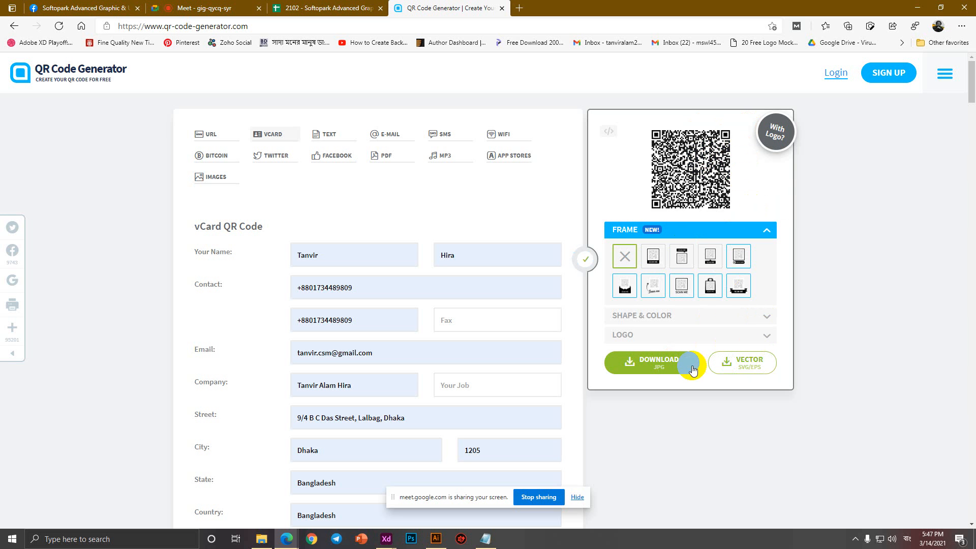
pyautogui.click(675, 364)
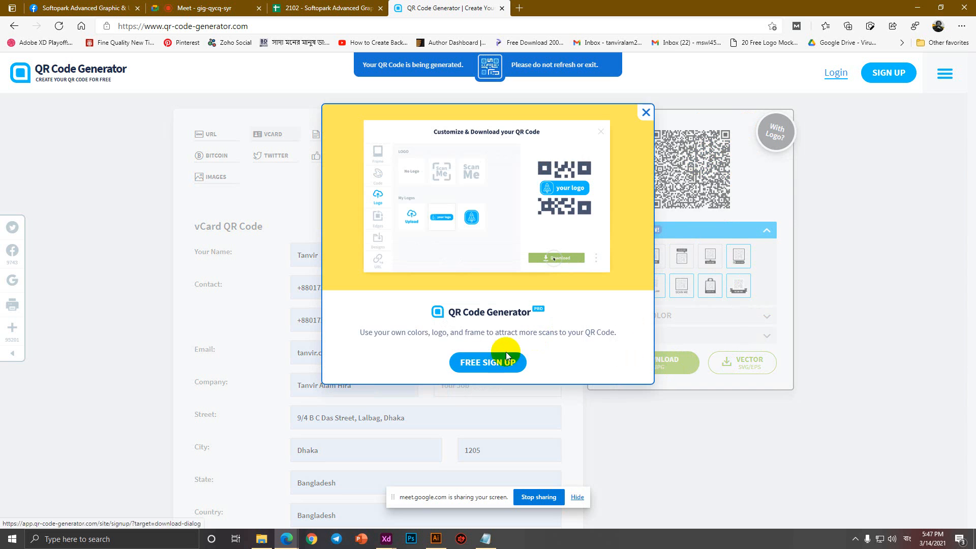
pyautogui.click(646, 111)
pyautogui.click(746, 367)
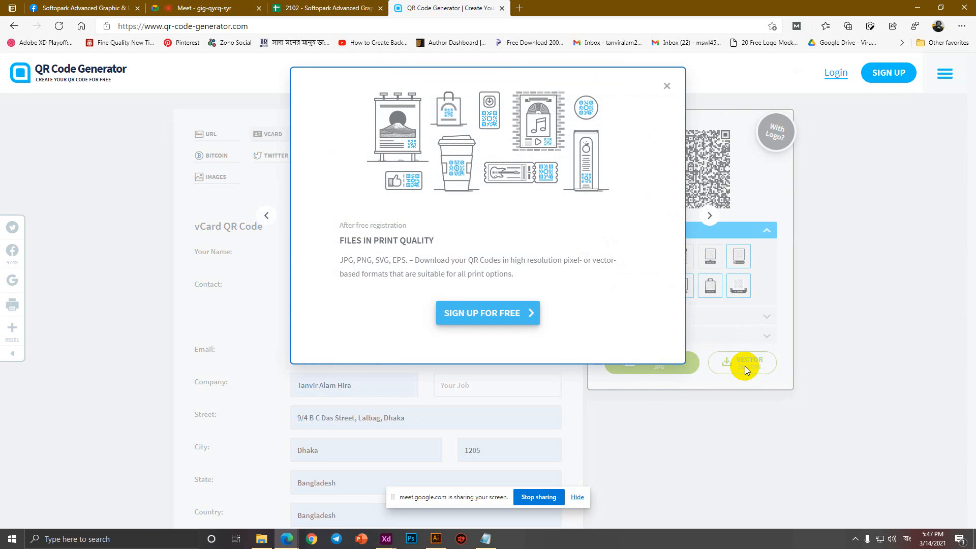
pyautogui.click(667, 86)
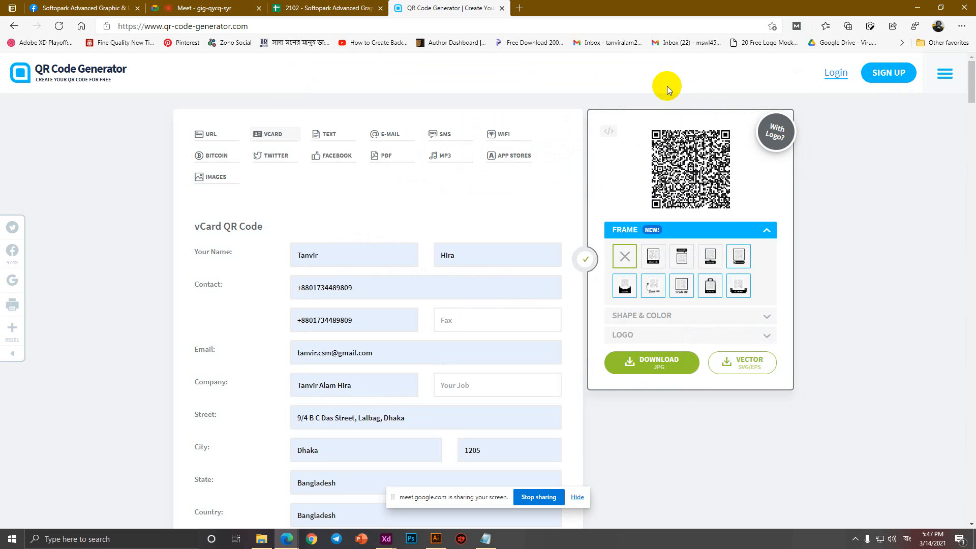
# Check the QR image's context menu, then scroll down to the Logo customization settings.
pyautogui.rightClick(716, 169)
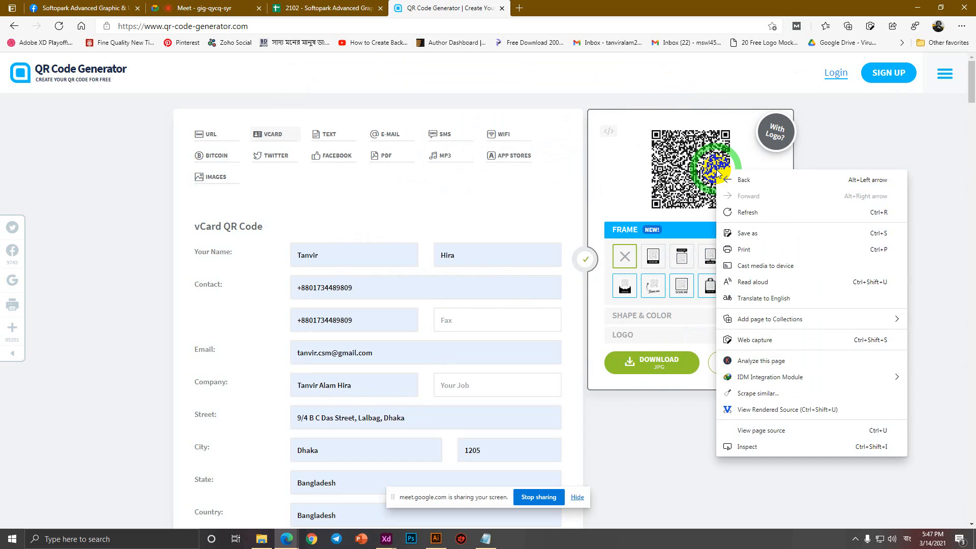
pyautogui.click(687, 169)
pyautogui.scroll(6, 743, 166)
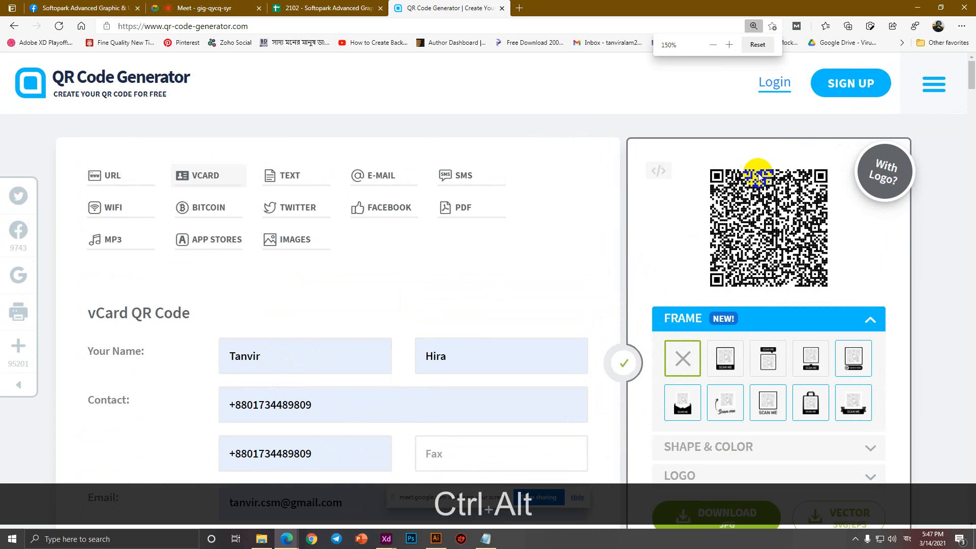
pyautogui.scroll(-3, 731, 302)
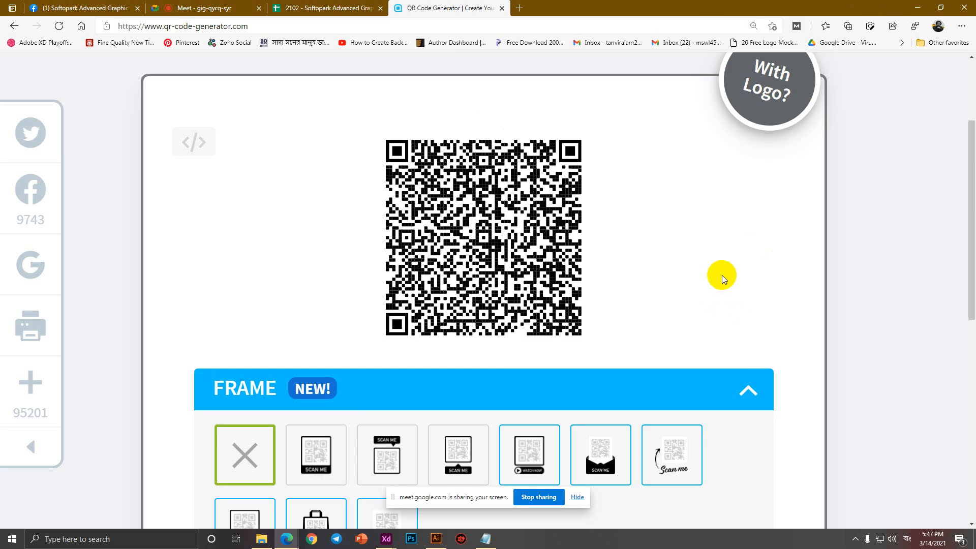
pyautogui.scroll(-4, 722, 276)
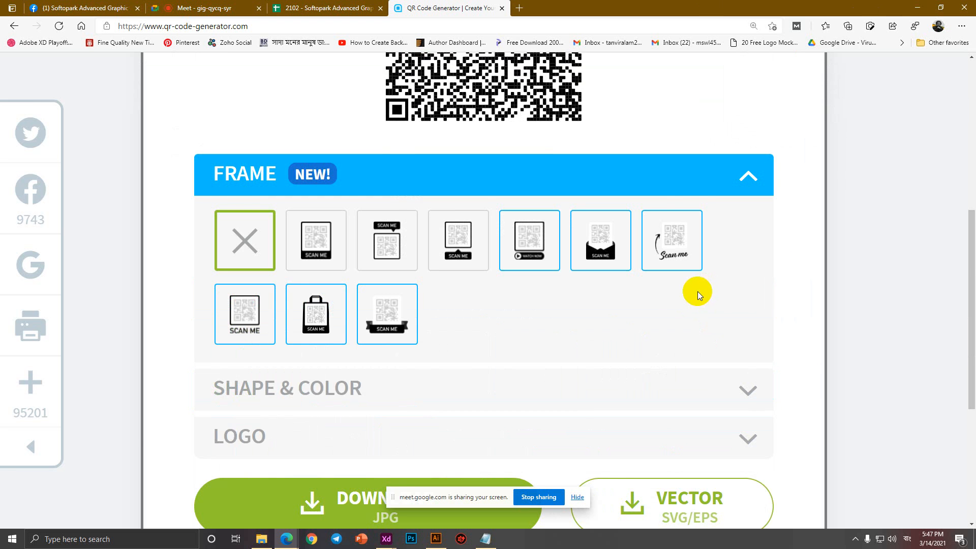
pyautogui.scroll(-3, 698, 291)
# Try the SCAN ME logo on the QR code, then switch back to no logo.
pyautogui.click(750, 301)
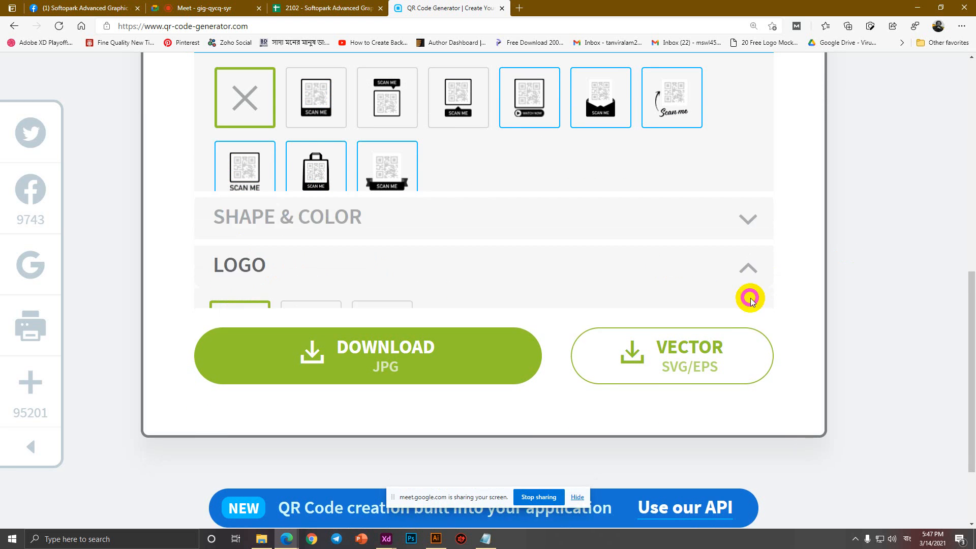
pyautogui.scroll(2, 586, 270)
pyautogui.scroll(3, 290, 338)
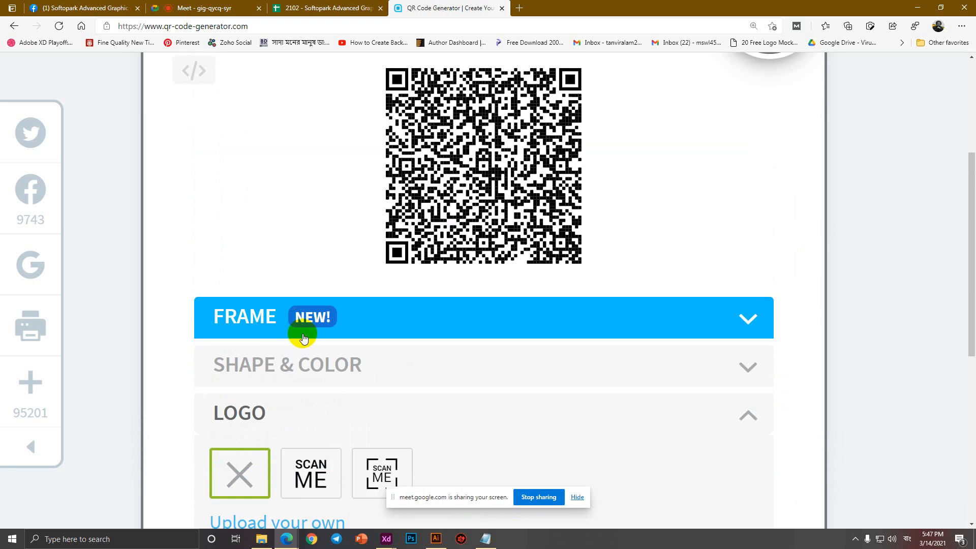
pyautogui.click(321, 481)
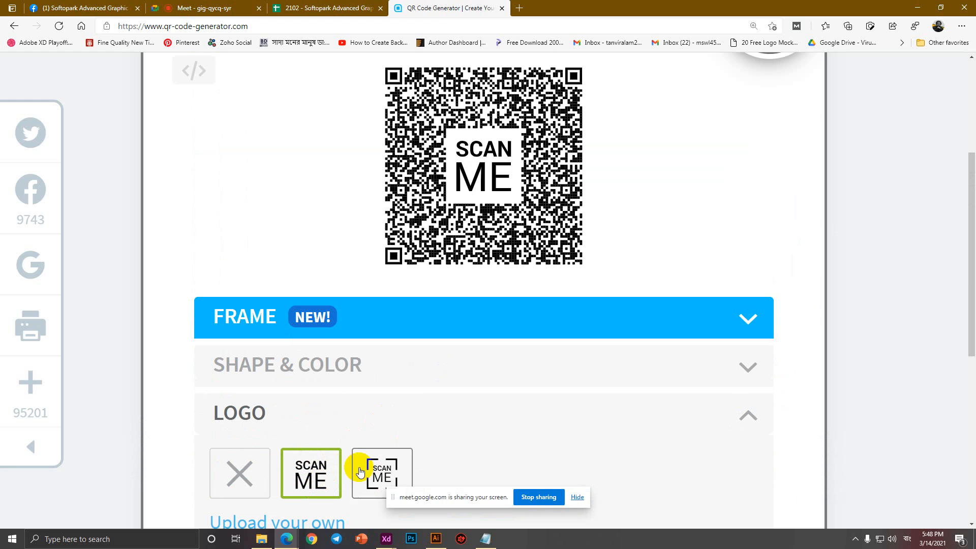
pyautogui.scroll(-3, 291, 409)
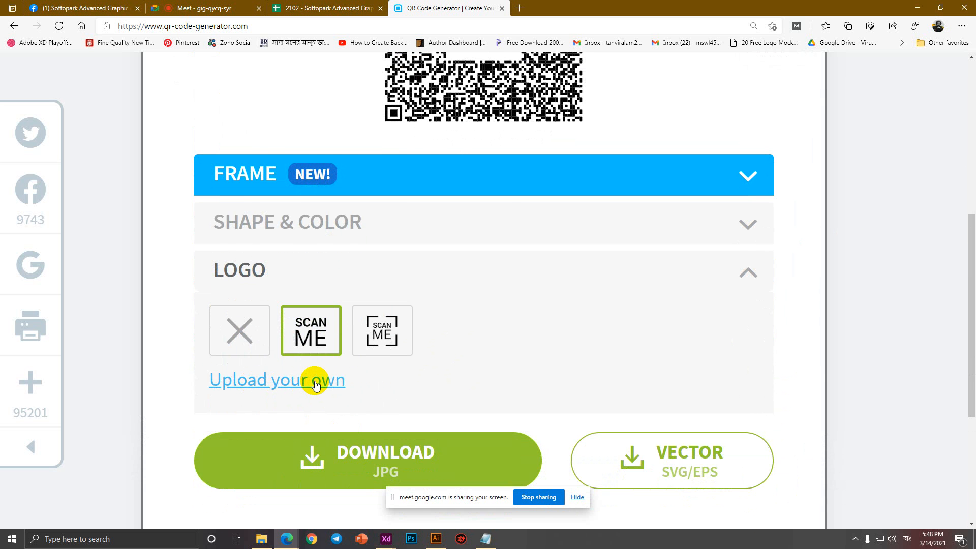
pyautogui.scroll(1, 379, 357)
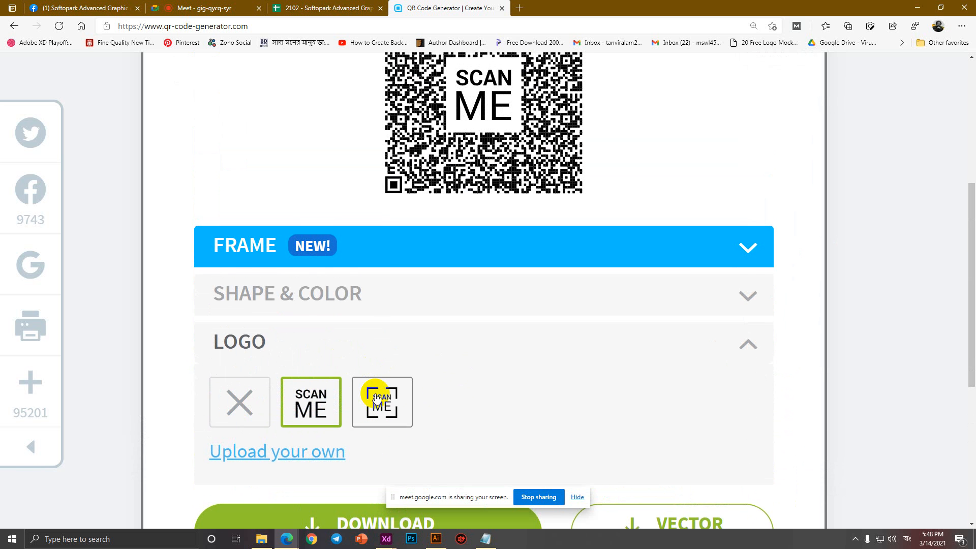
pyautogui.click(241, 413)
pyautogui.scroll(2, 467, 409)
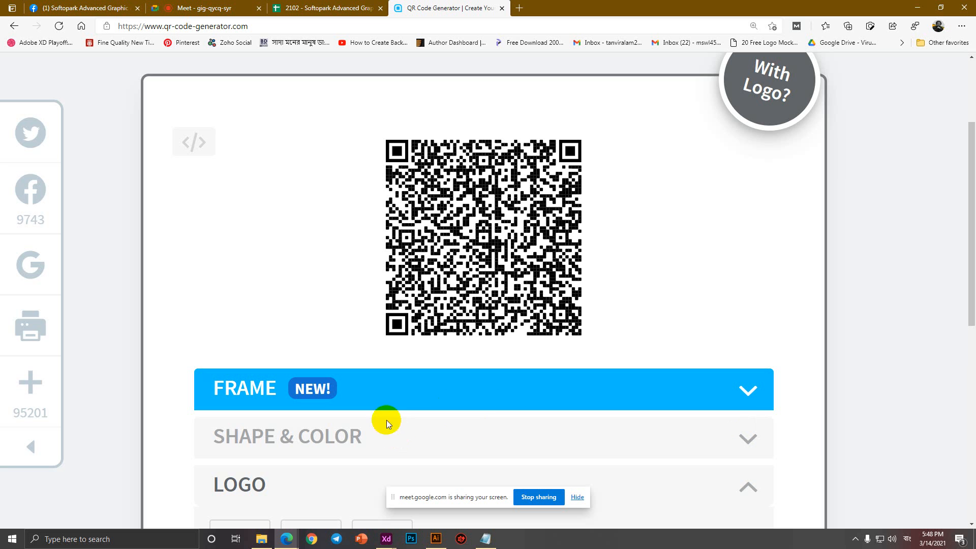
# Close the ID card document in Illustrator, answering the save prompt, and quit Illustrator.
pyautogui.click(855, 540)
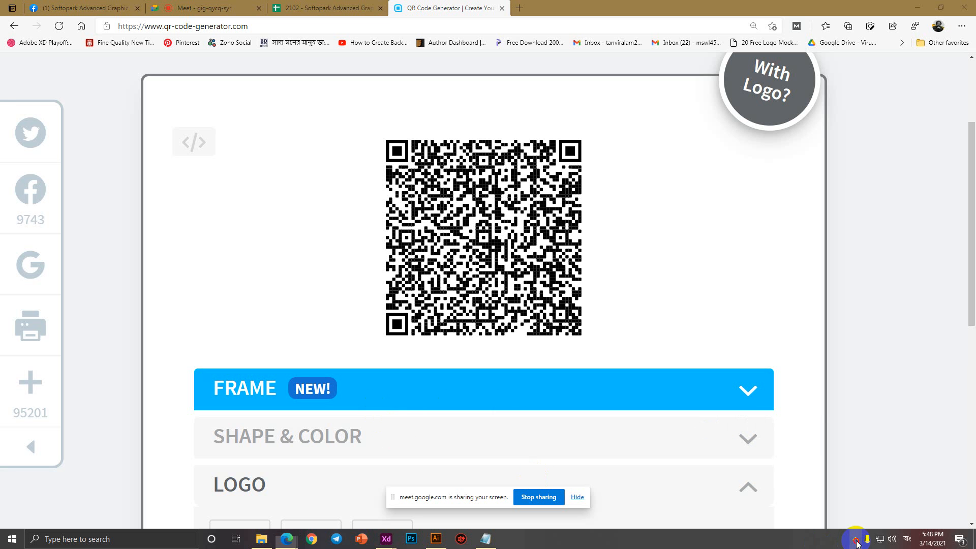
pyautogui.click(855, 540)
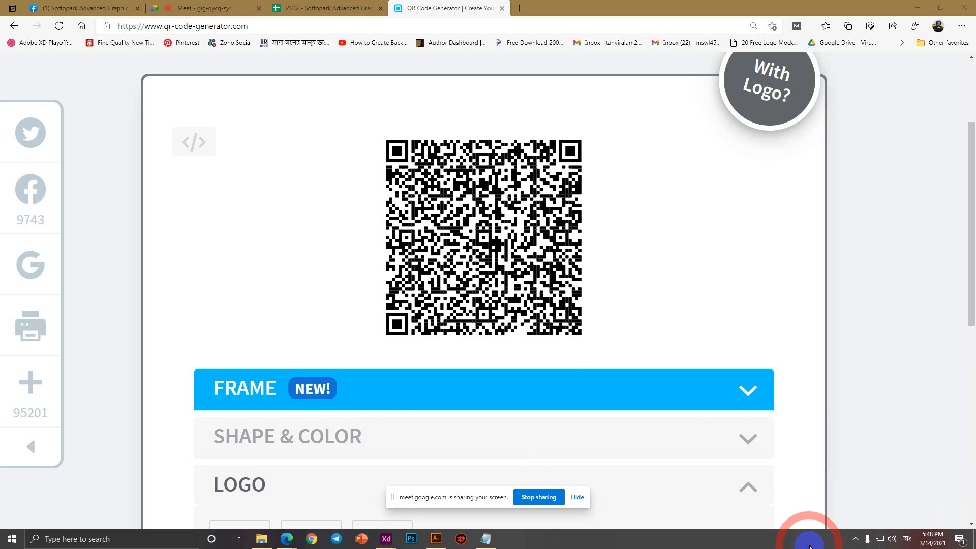
pyautogui.click(437, 541)
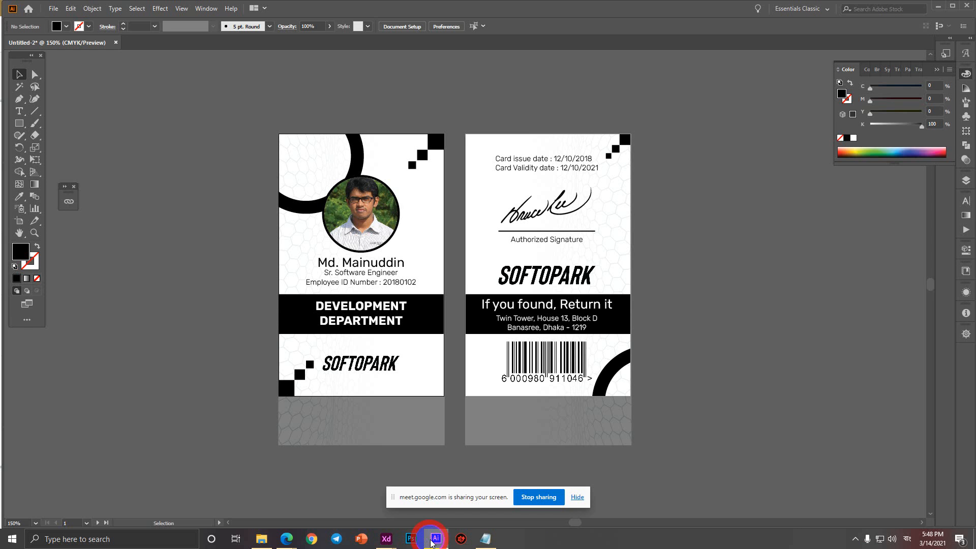
pyautogui.click(114, 44)
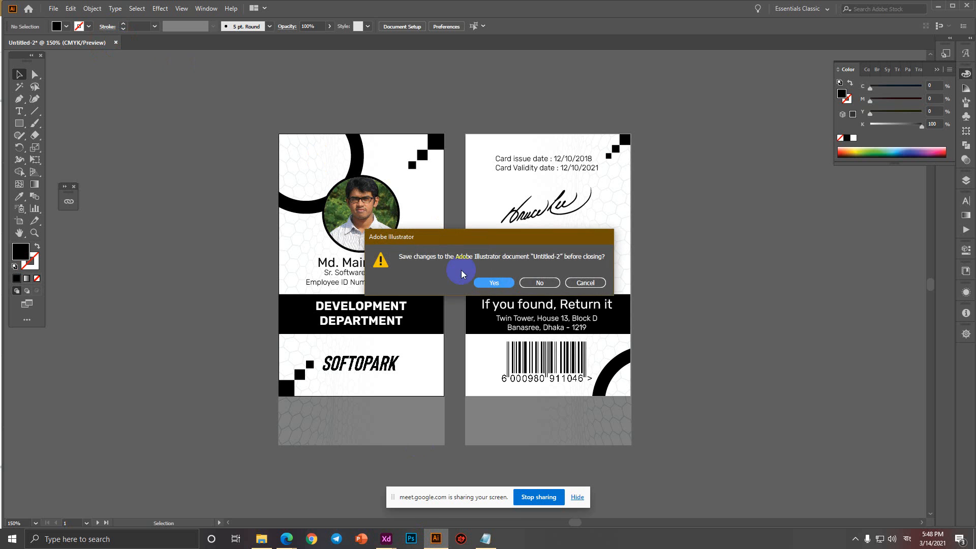
pyautogui.click(538, 281)
pyautogui.click(969, 6)
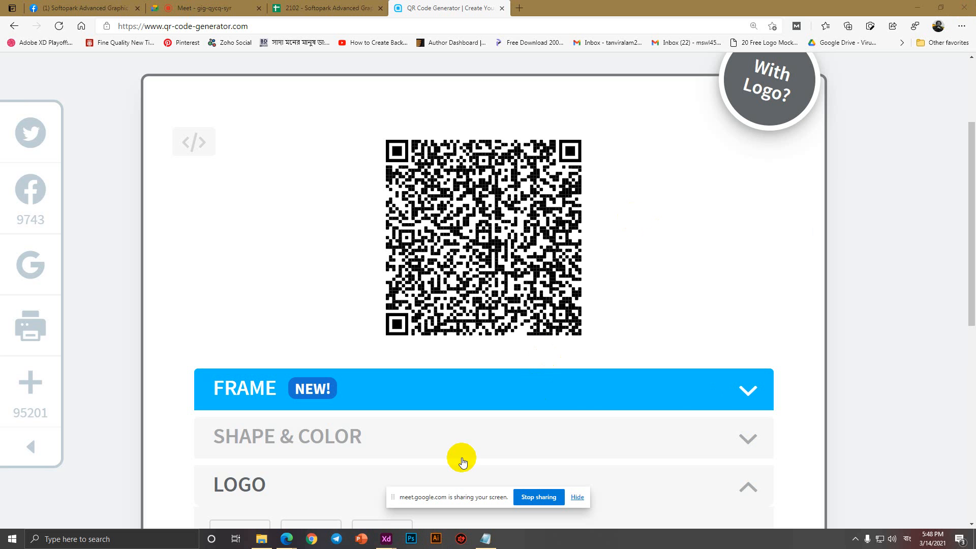
# Close the freedashboard and Jo Hukum Dashboard Adobe XD files, saving the changes.
pyautogui.moveTo(384, 542)
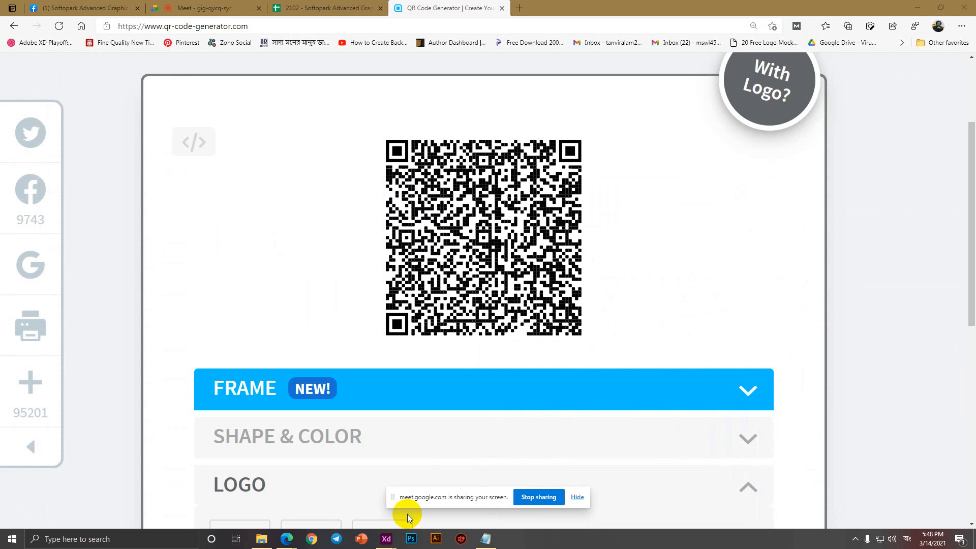
pyautogui.click(389, 489)
pyautogui.click(969, 5)
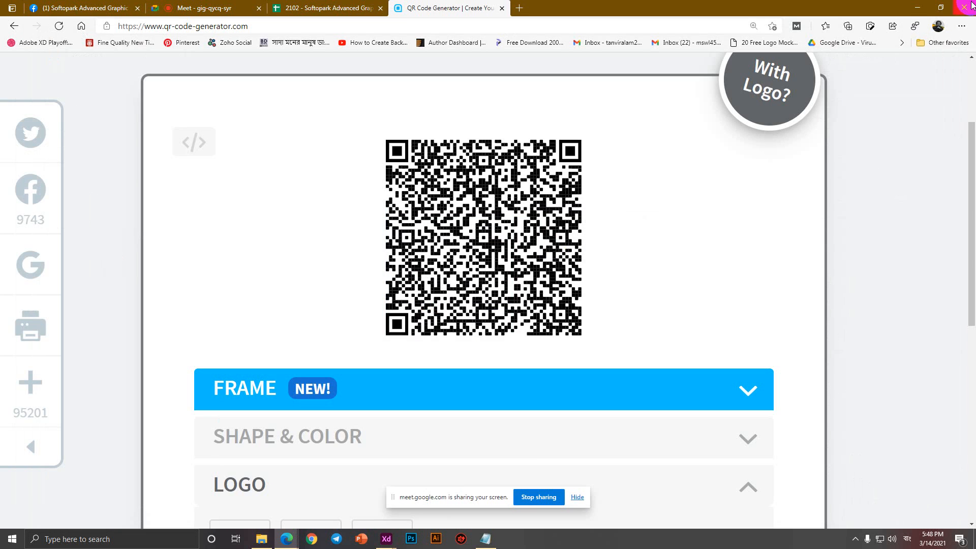
pyautogui.click(447, 497)
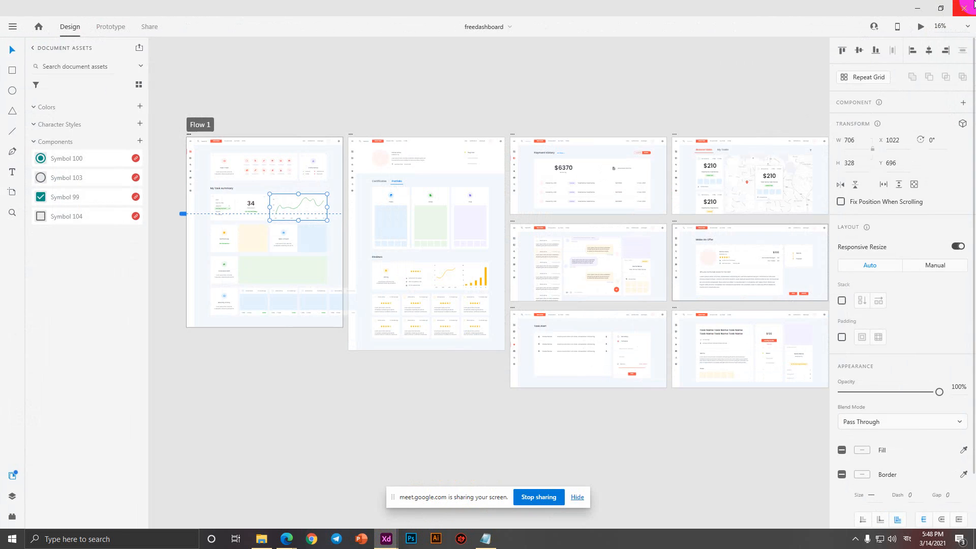
pyautogui.click(972, 5)
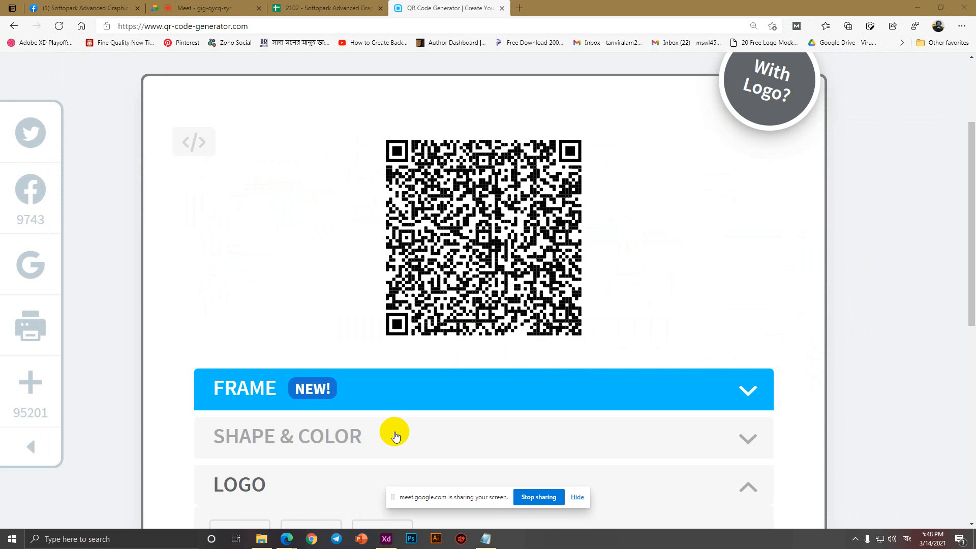
pyautogui.click(385, 539)
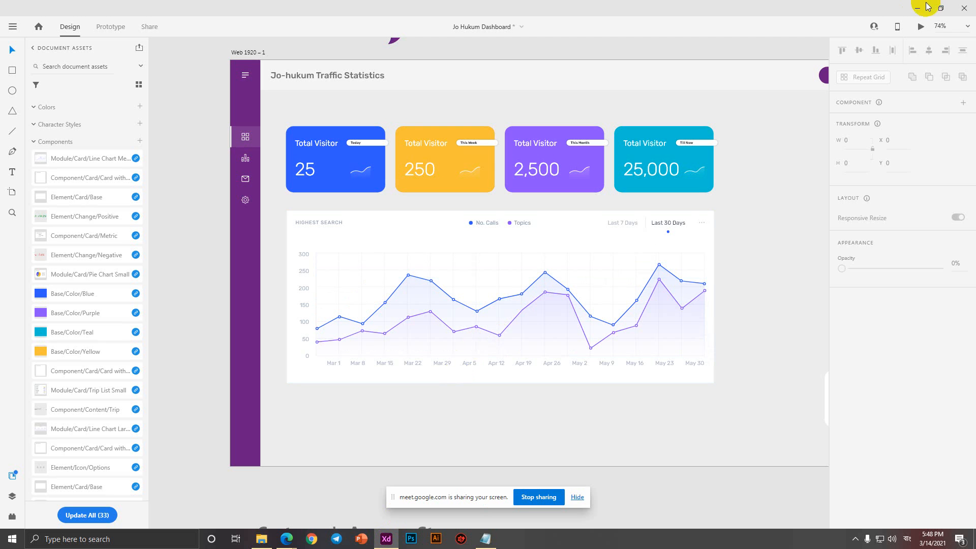
pyautogui.click(972, 8)
pyautogui.click(475, 283)
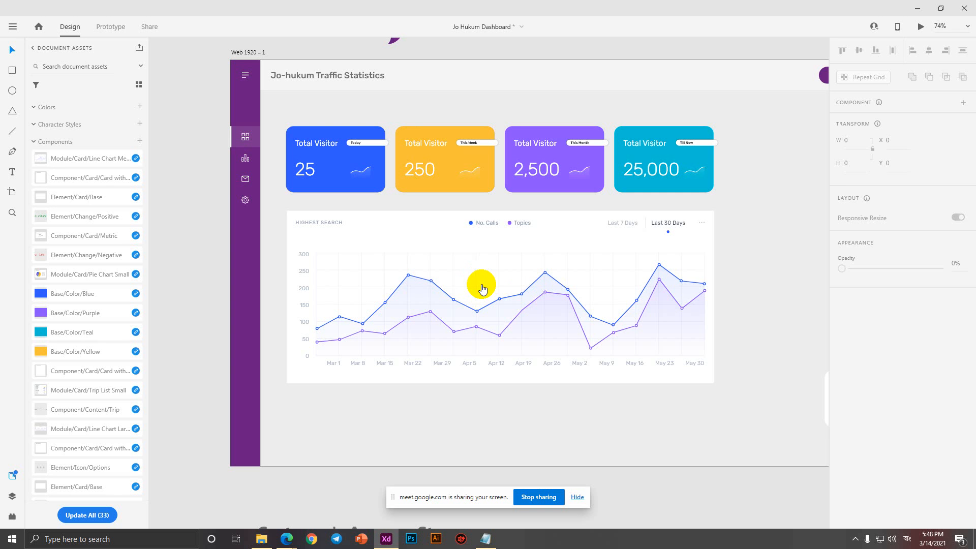
pyautogui.click(524, 284)
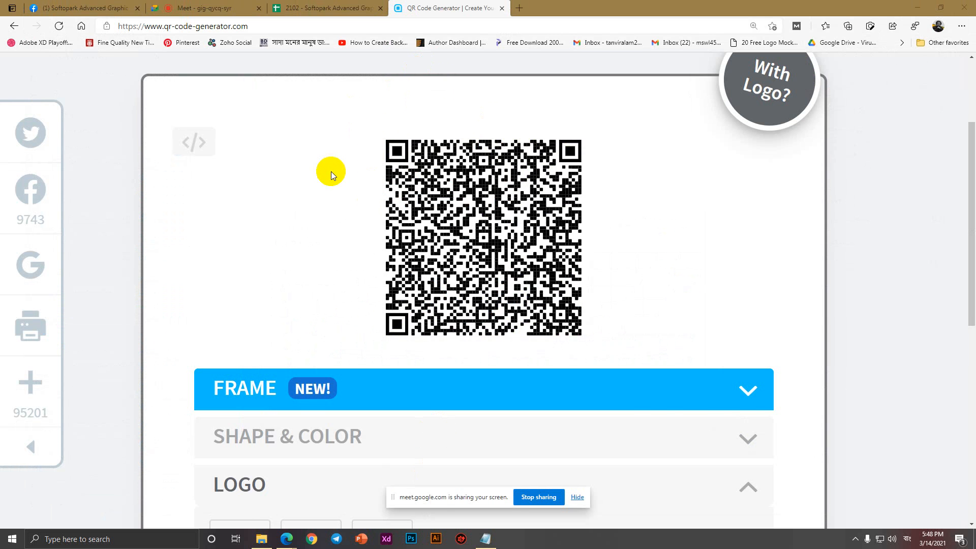
# Switch the generator to URL and enter the personal website address.
pyautogui.scroll(3, 332, 172)
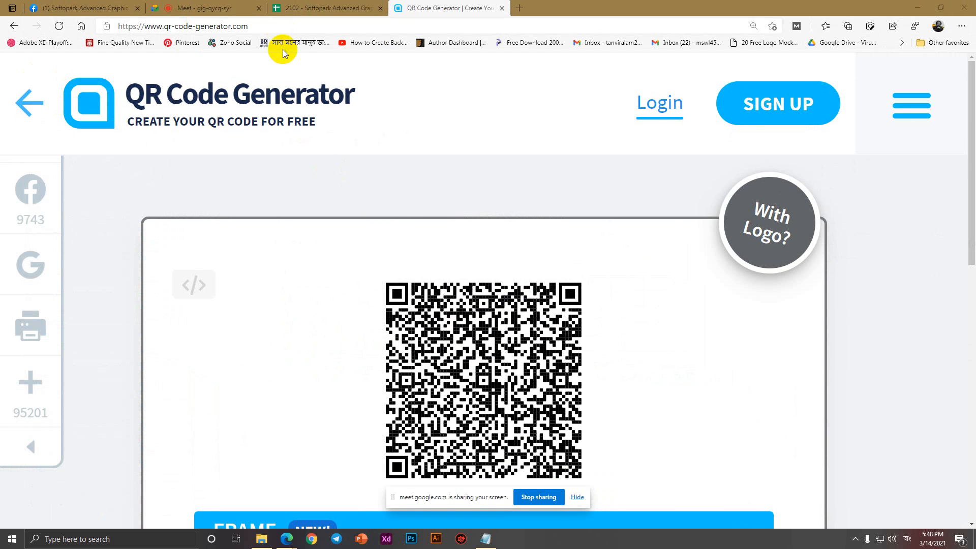
pyautogui.keyDown('ctrl'); pyautogui.scroll(-1, 275, 273); pyautogui.keyUp('ctrl')
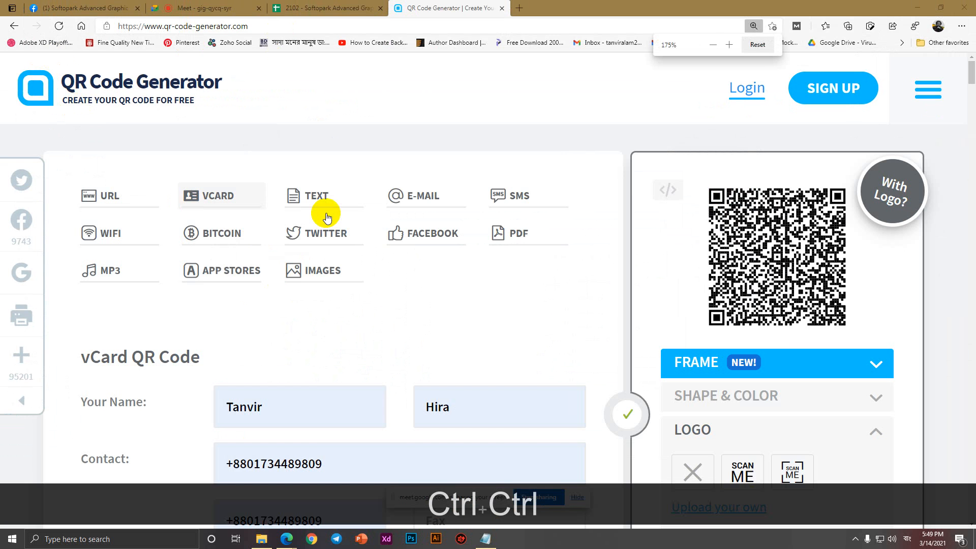
pyautogui.keyDown('ctrl'); pyautogui.scroll(-4, 407, 231); pyautogui.keyUp('ctrl')
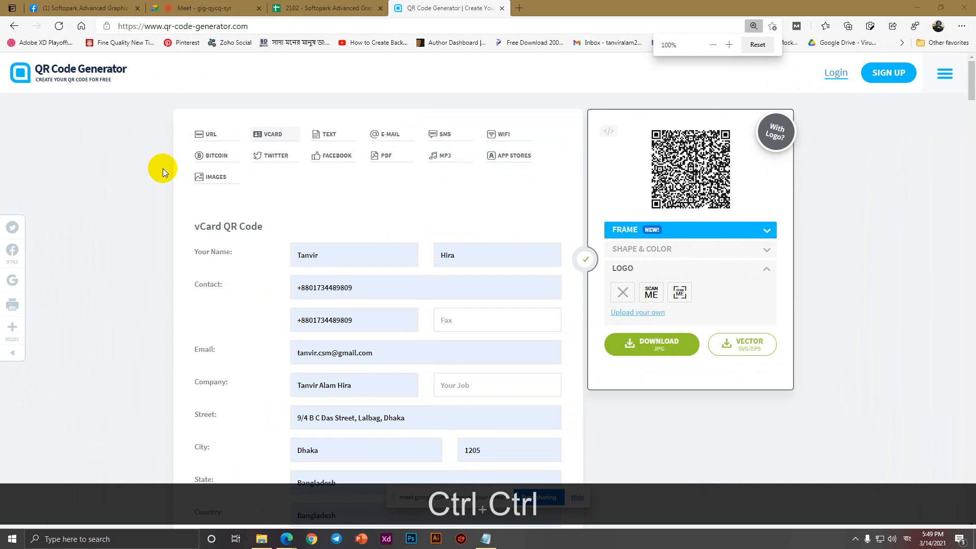
pyautogui.click(204, 133)
pyautogui.click(252, 233)
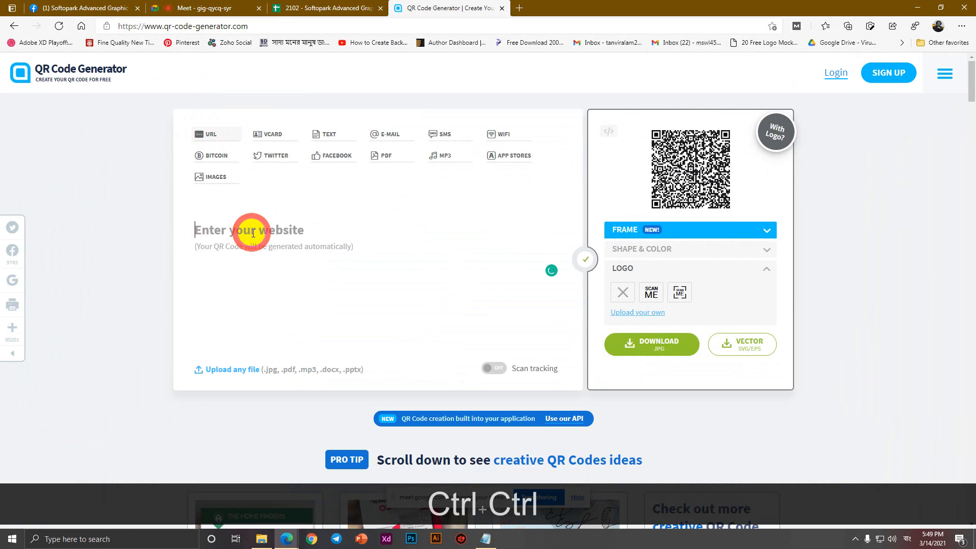
pyautogui.write('www.ta')
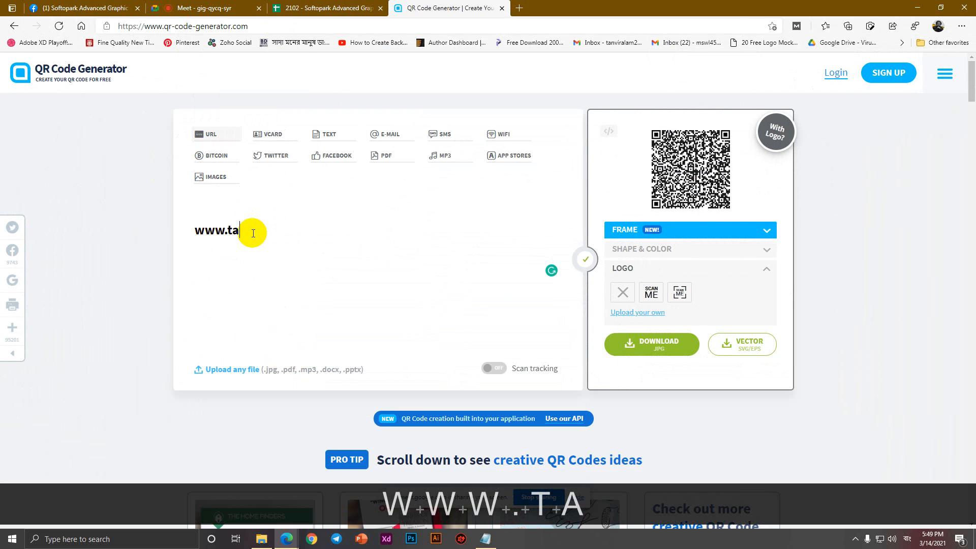
pyautogui.write('nviralamhira.c')
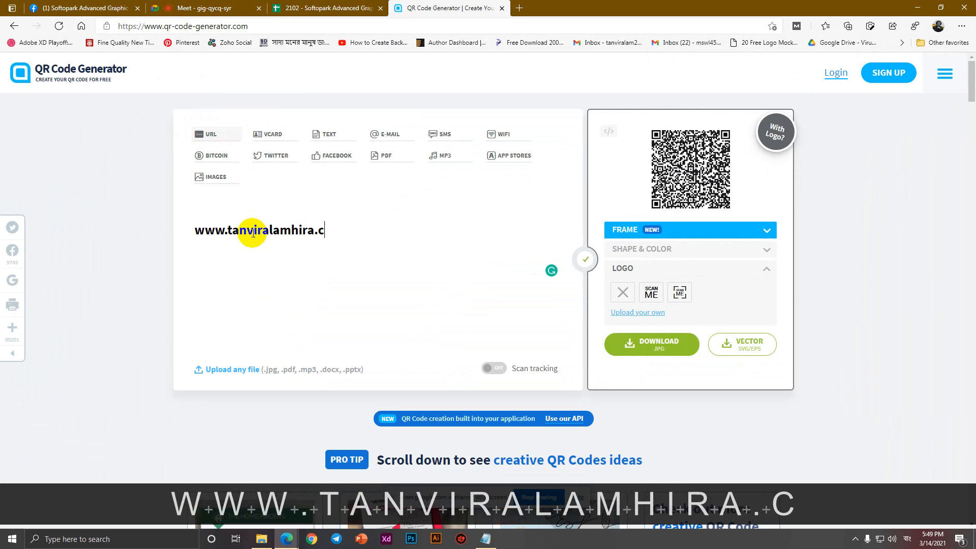
pyautogui.write('om')
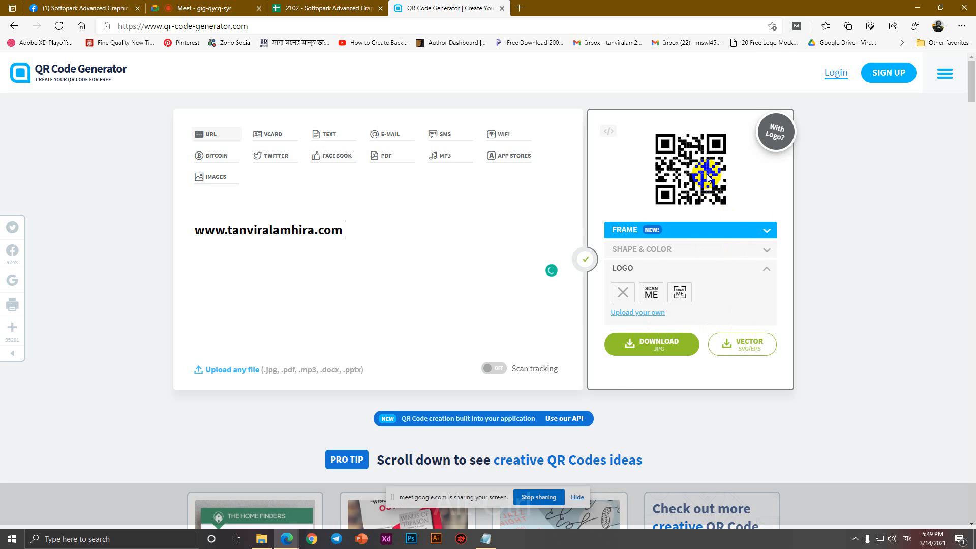
# Scroll through the generated URL code's page, then return to the Google search results.
pyautogui.scroll(4, 717, 180)
pyautogui.click(654, 248)
pyautogui.press('space')
pyautogui.press('space')
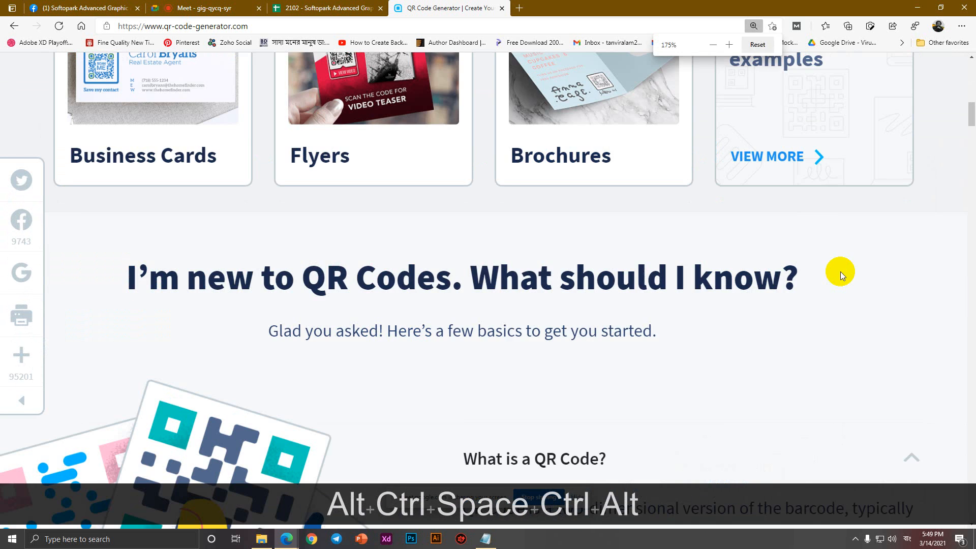
pyautogui.scroll(10, 860, 233)
pyautogui.scroll(4, 885, 260)
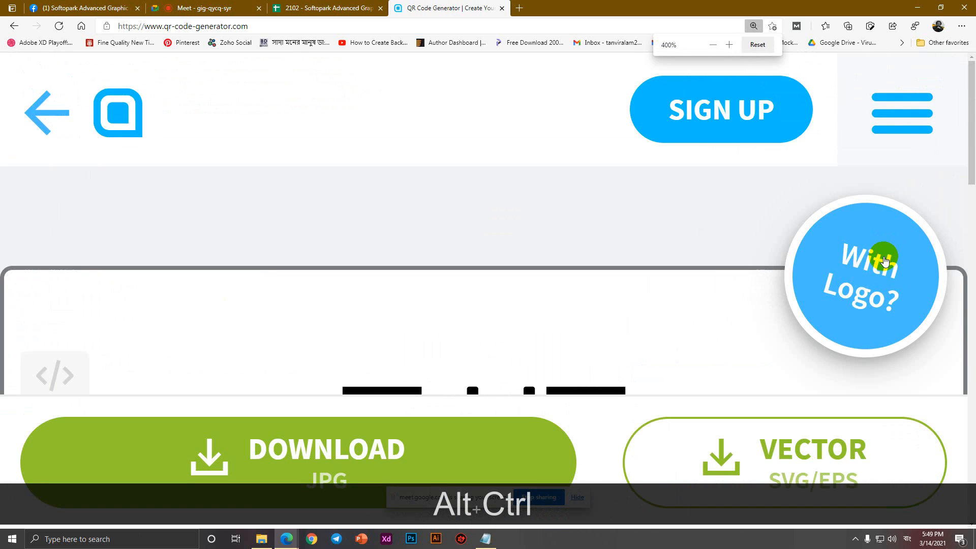
pyautogui.scroll(-4, 885, 259)
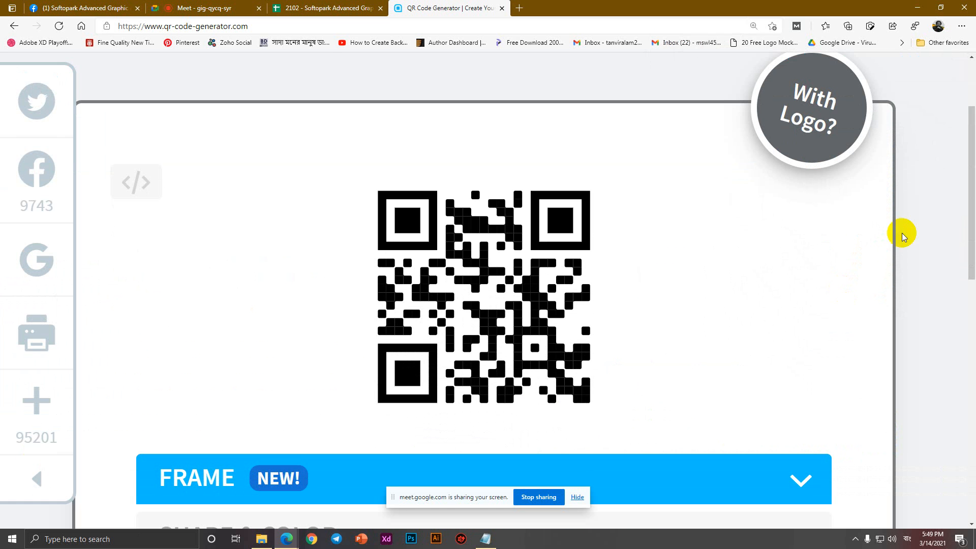
pyautogui.scroll(-3, 621, 328)
pyautogui.scroll(-4, 621, 328)
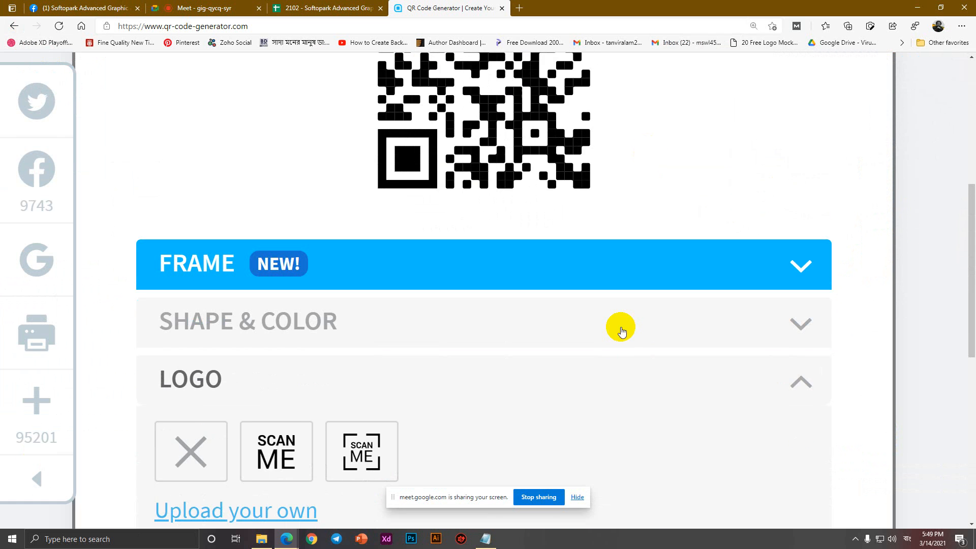
pyautogui.scroll(-4, 255, 218)
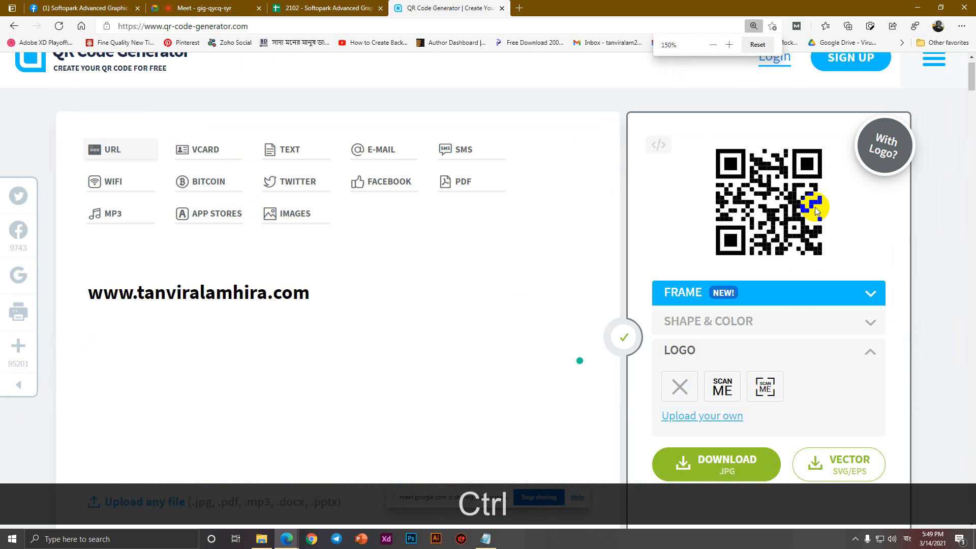
pyautogui.scroll(-1, 773, 305)
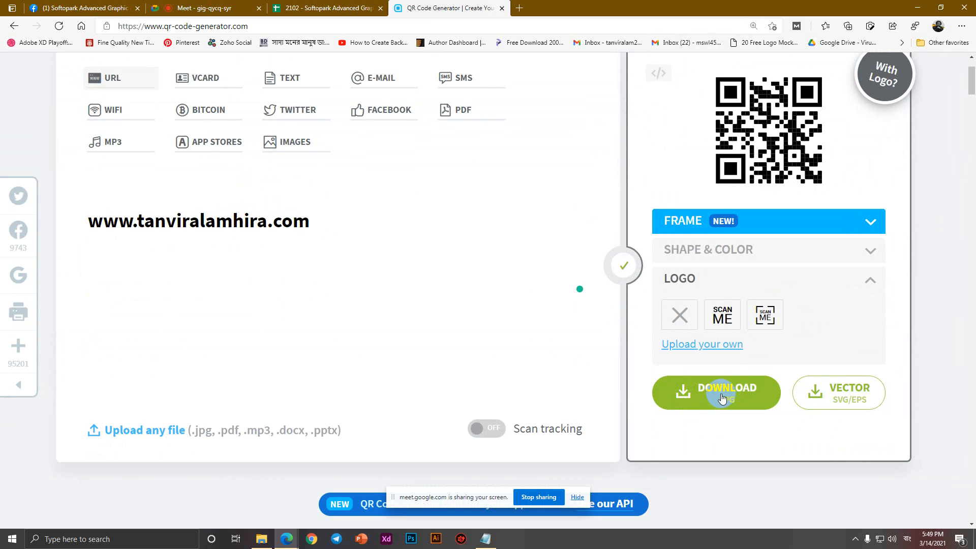
pyautogui.click(13, 26)
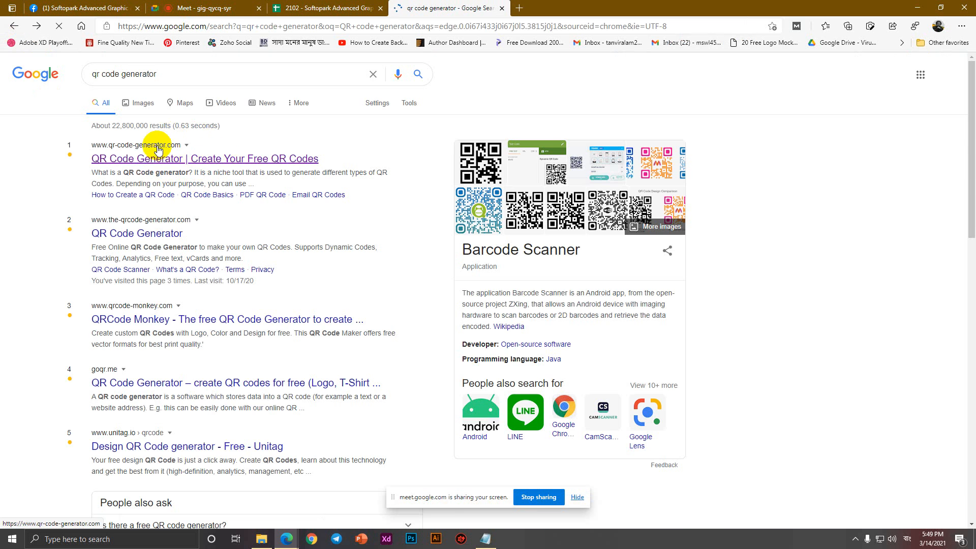
pyautogui.click(159, 296)
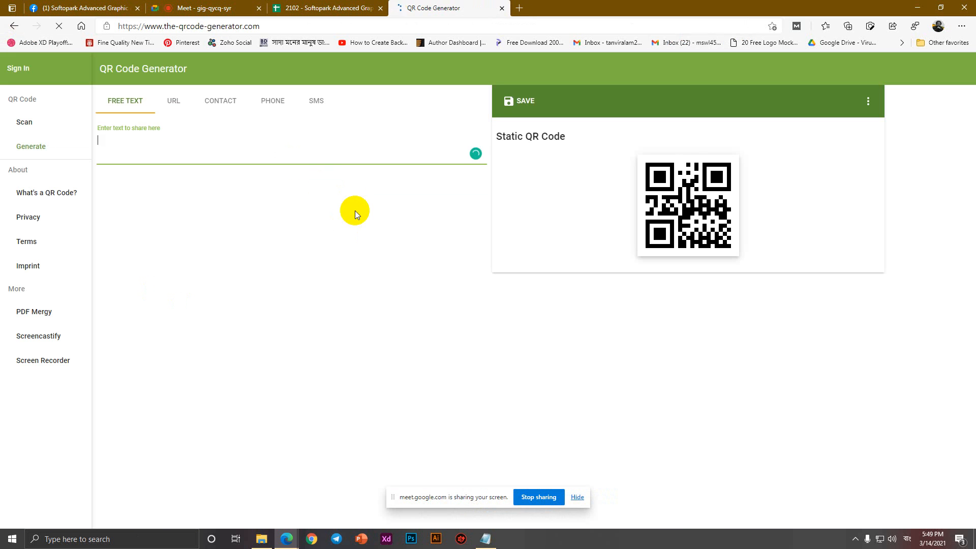
pyautogui.click(172, 101)
pyautogui.click(135, 141)
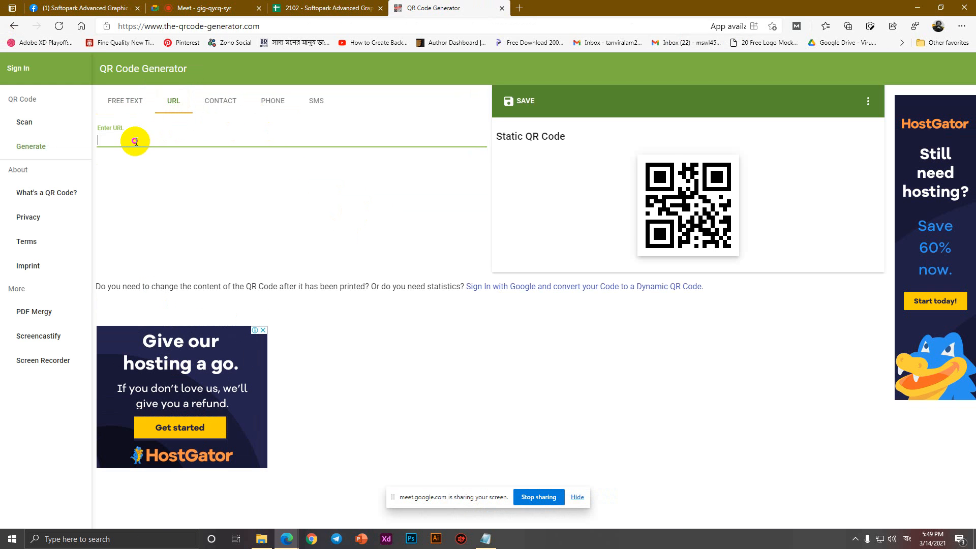
pyautogui.click(116, 100)
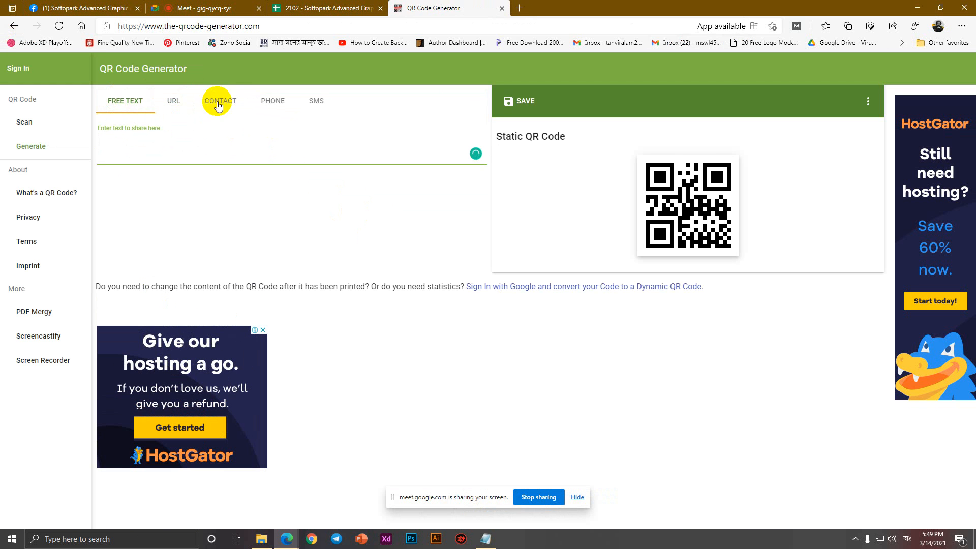
pyautogui.click(169, 101)
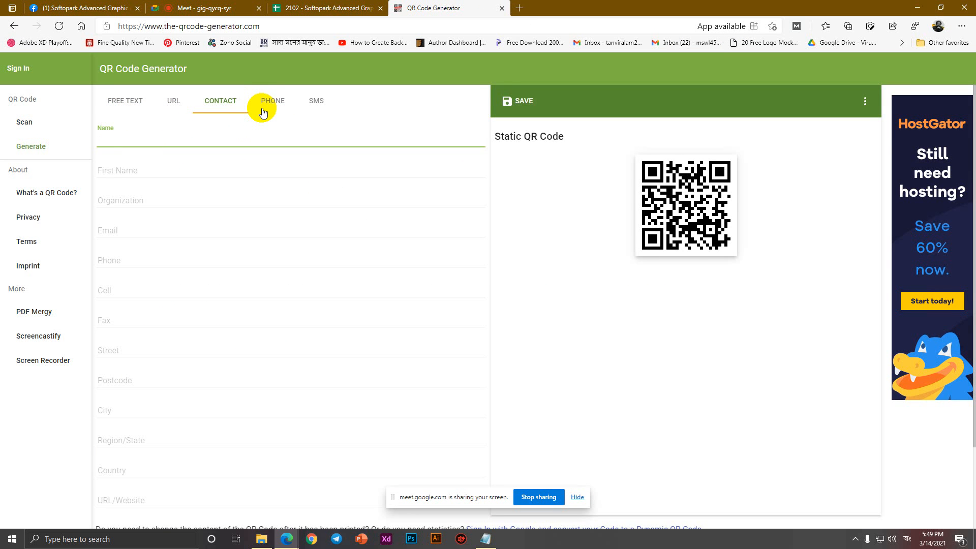
pyautogui.click(263, 106)
pyautogui.click(125, 102)
pyautogui.click(173, 104)
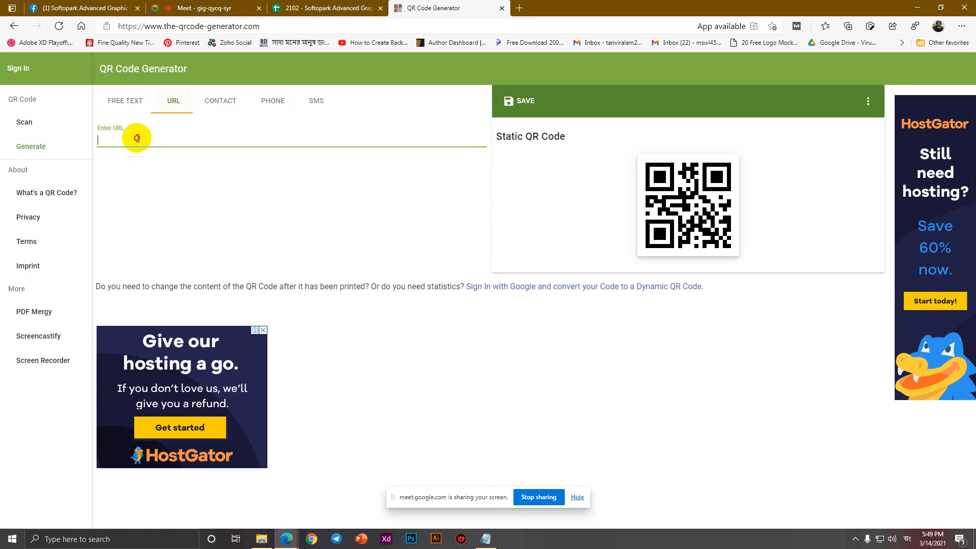
pyautogui.write('www.')
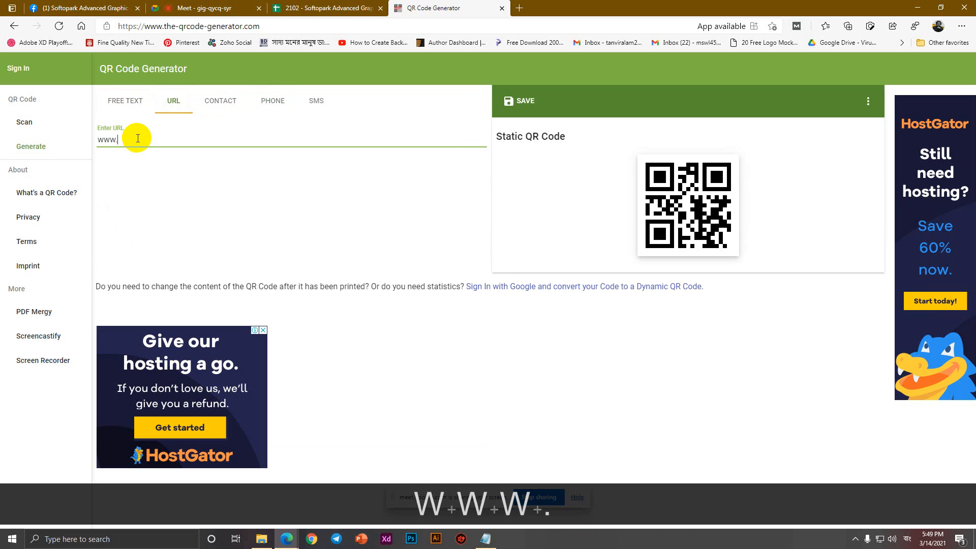
pyautogui.write('softopark.com')
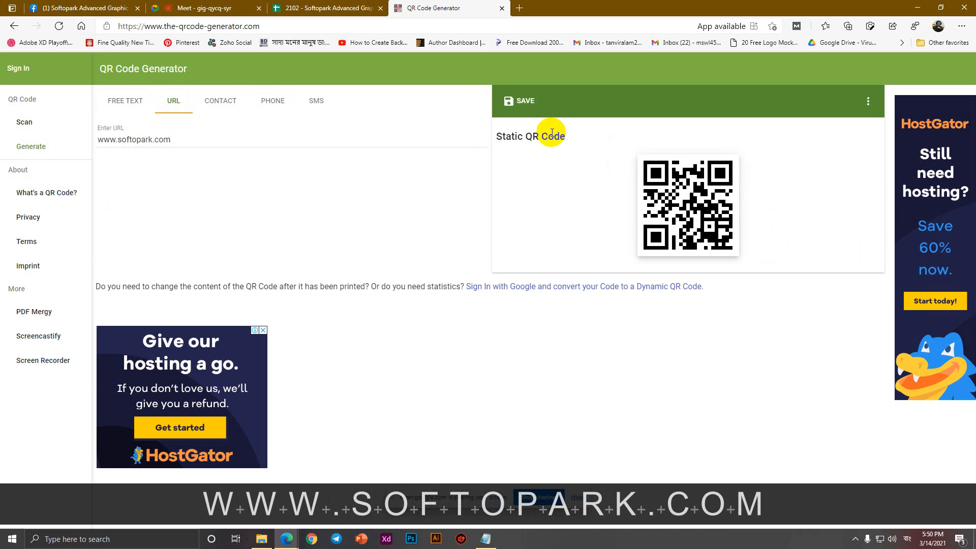
# Save the QR code as PNG named 123.png and show it in the Downloads folder.
pyautogui.click(520, 101)
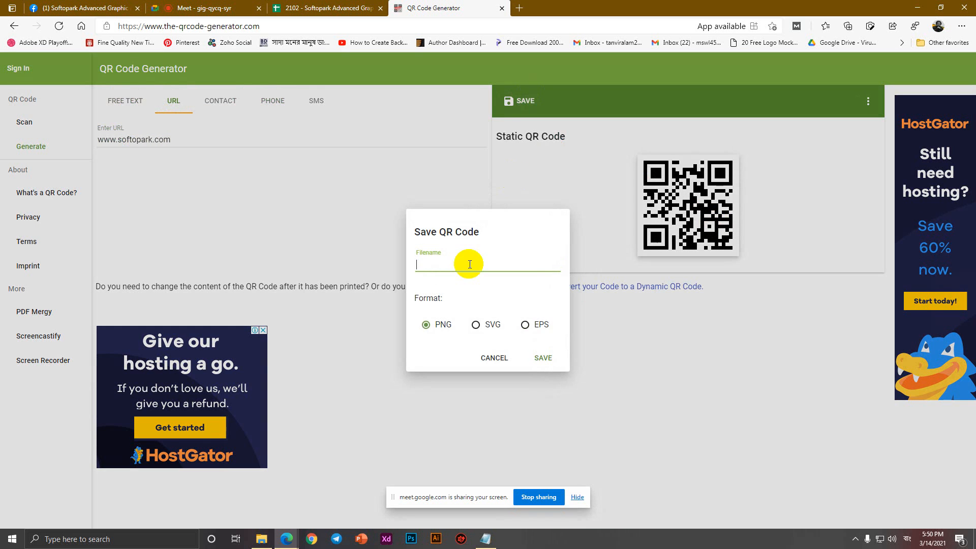
pyautogui.click(436, 324)
pyautogui.click(450, 262)
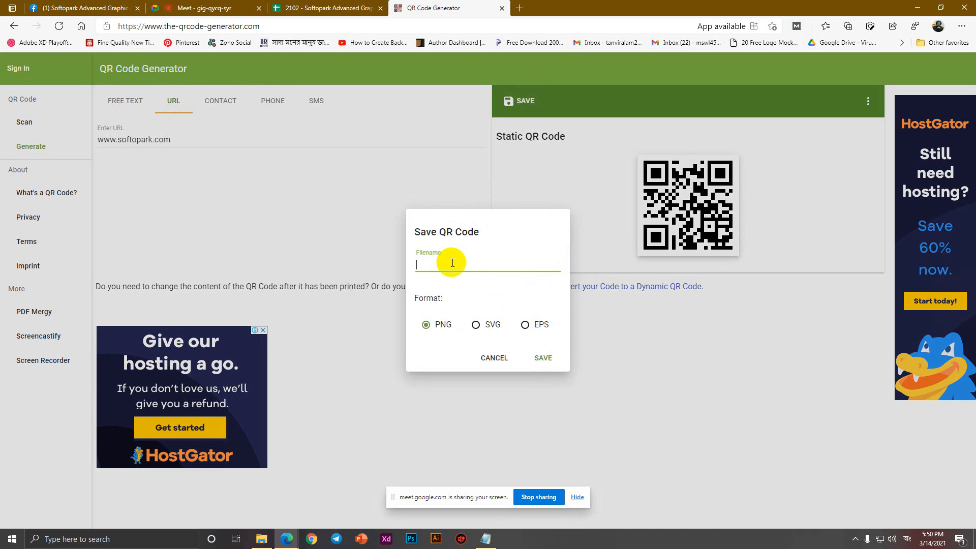
pyautogui.write('123')
pyautogui.click(542, 358)
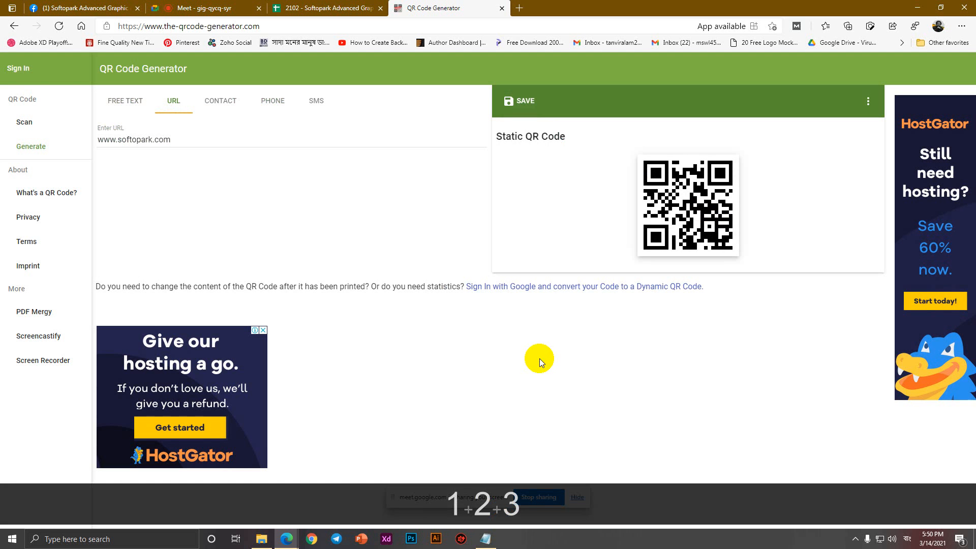
pyautogui.click(108, 516)
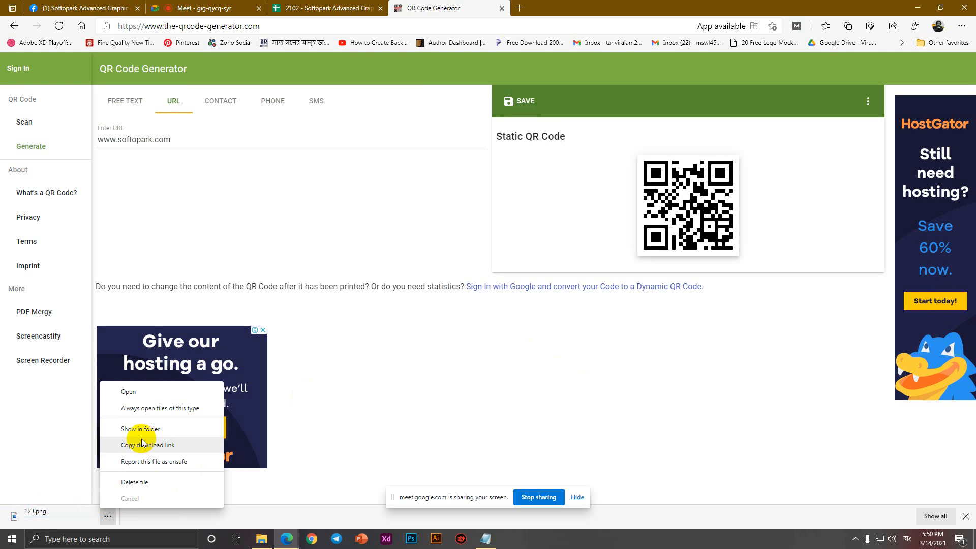
pyautogui.click(142, 430)
# Preview the saved 123.png QR code in Photos, then close the preview.
pyautogui.doubleClick(152, 144)
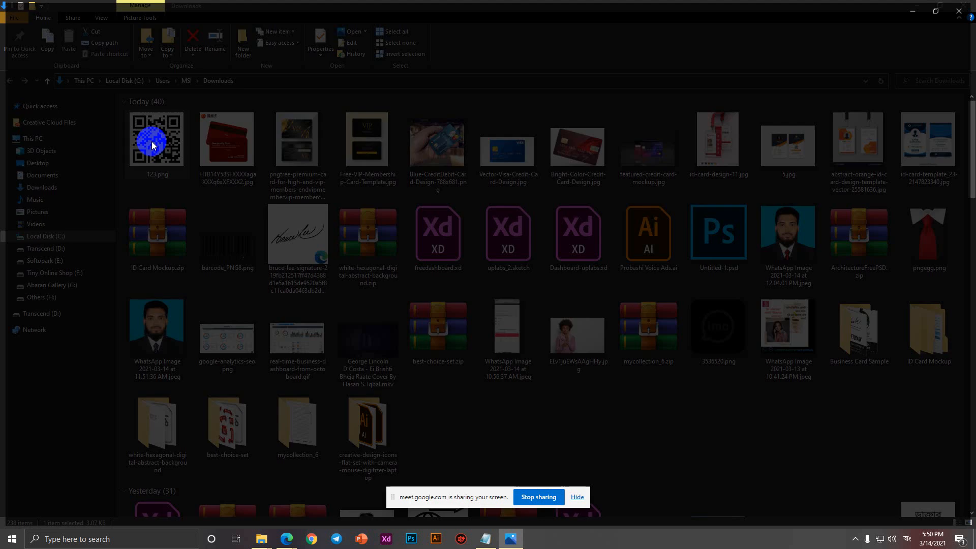
pyautogui.scroll(3, 503, 265)
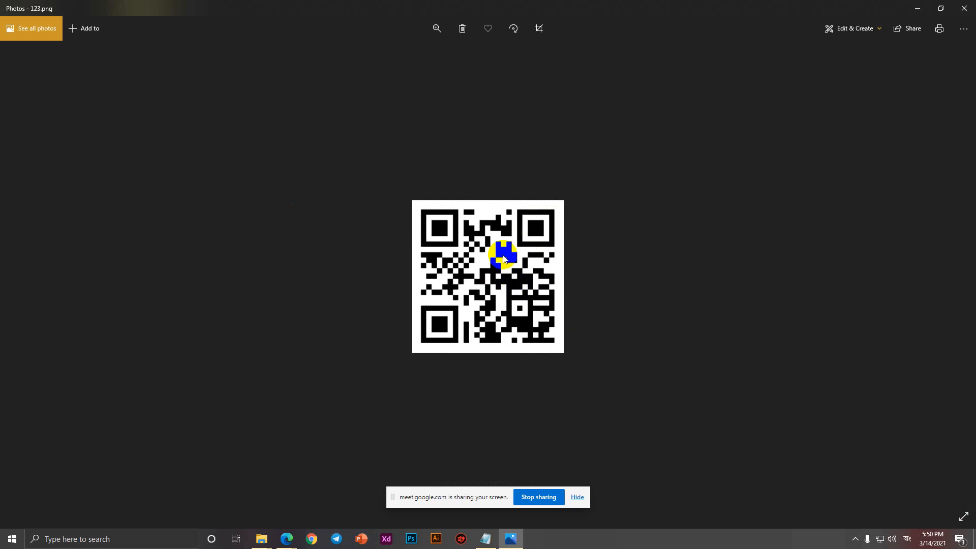
pyautogui.click(964, 9)
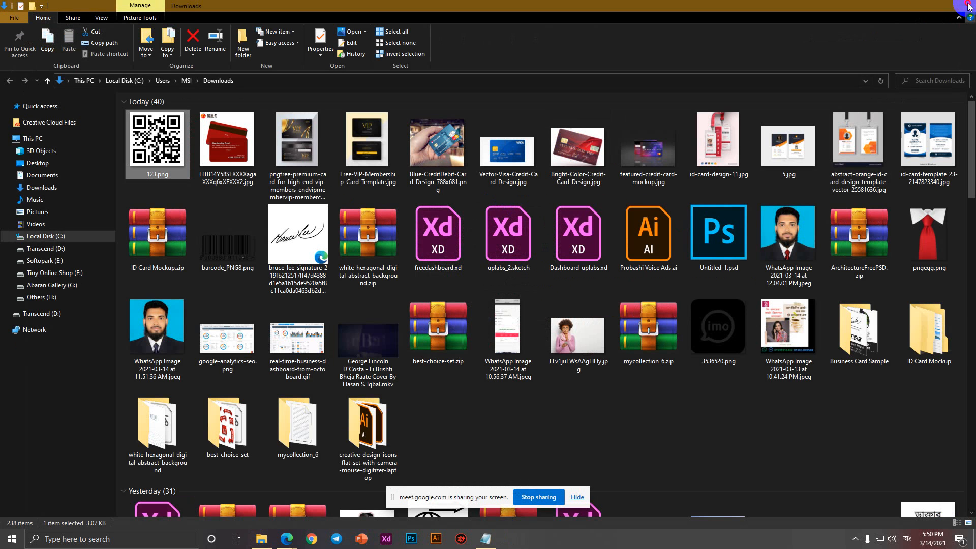
# Close the Downloads folder window, the Edge downloads bar and the QR Code Generator tab.
pyautogui.click(964, 6)
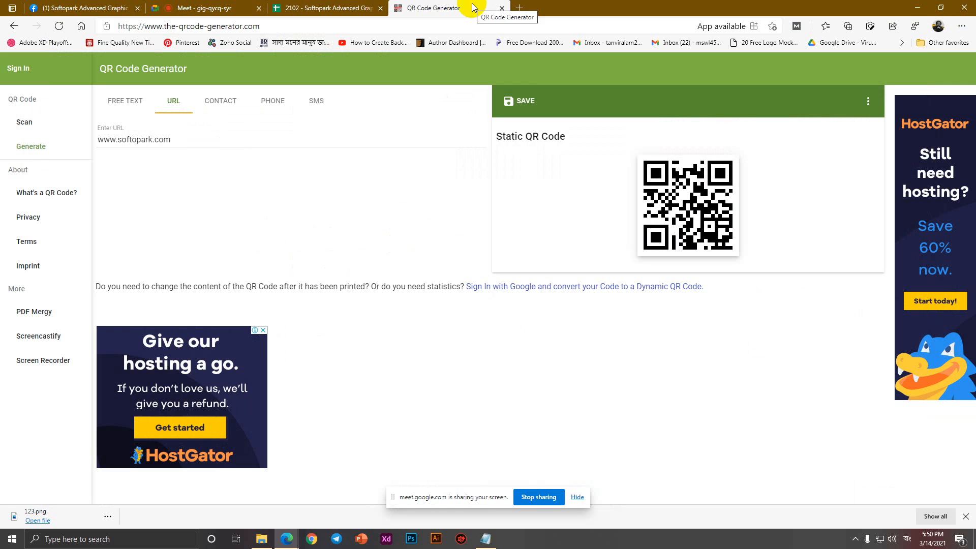
pyautogui.click(966, 517)
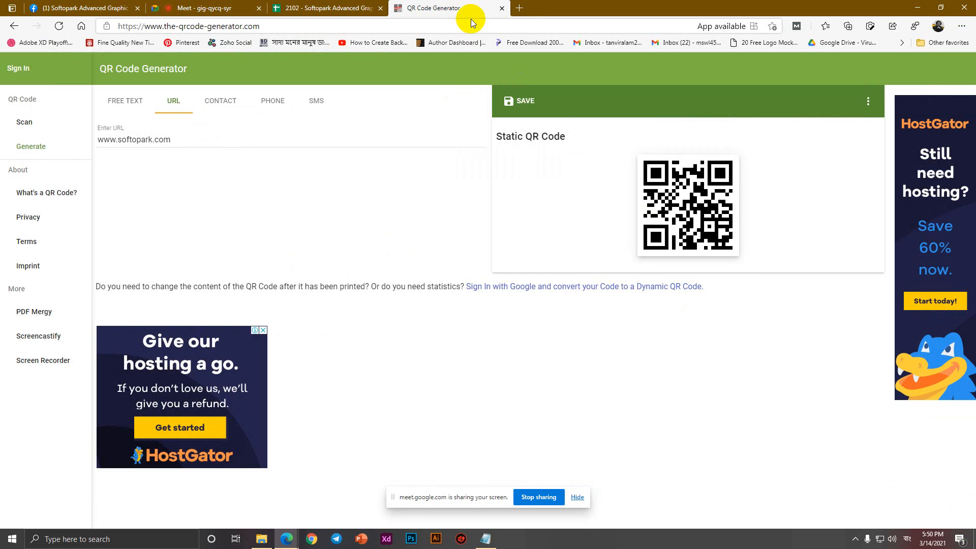
pyautogui.click(502, 8)
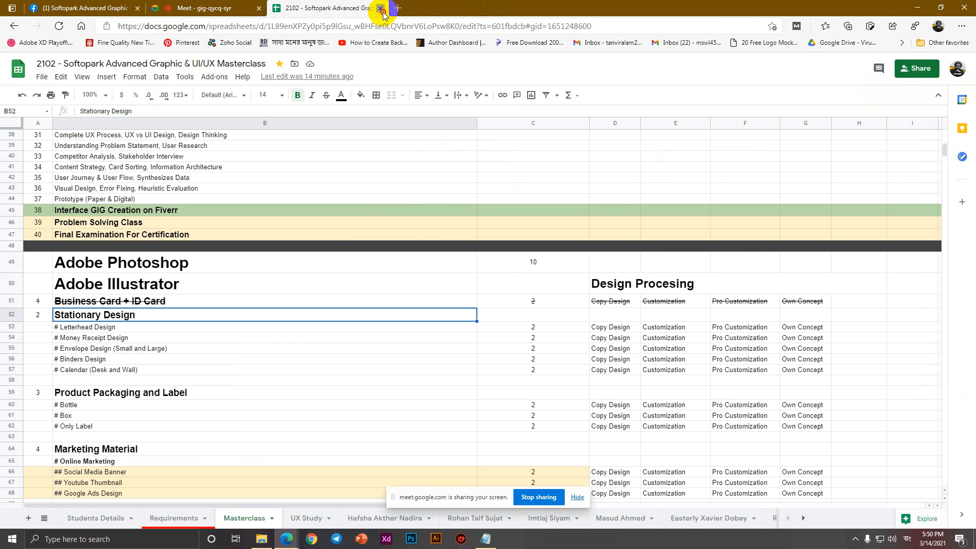
# Close the class-plan spreadsheet tab to return to the Google Meet call.
pyautogui.click(381, 8)
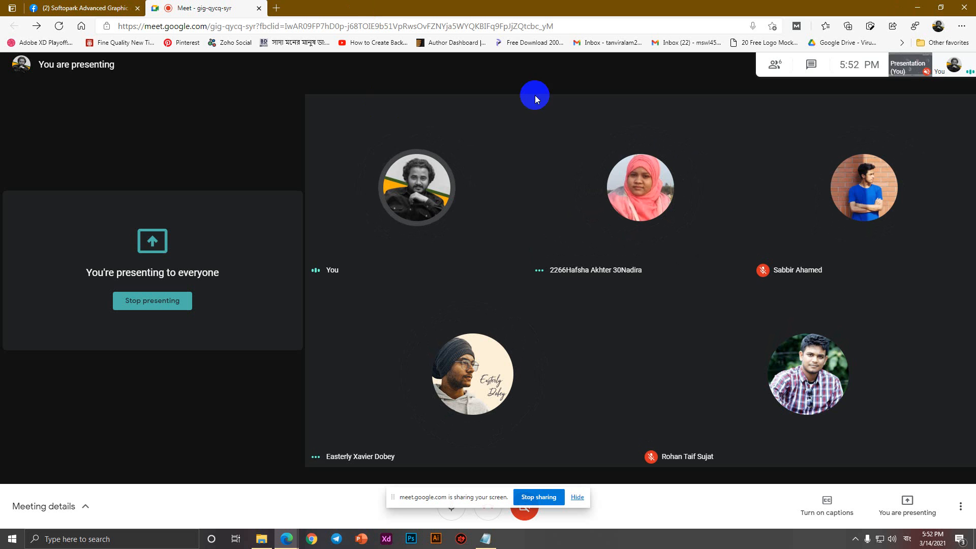
# Move the screen-sharing notice aside, leave the Meet class call, and close the Meet tab.
pyautogui.moveTo(394, 497); pyautogui.dragTo(424, 453)
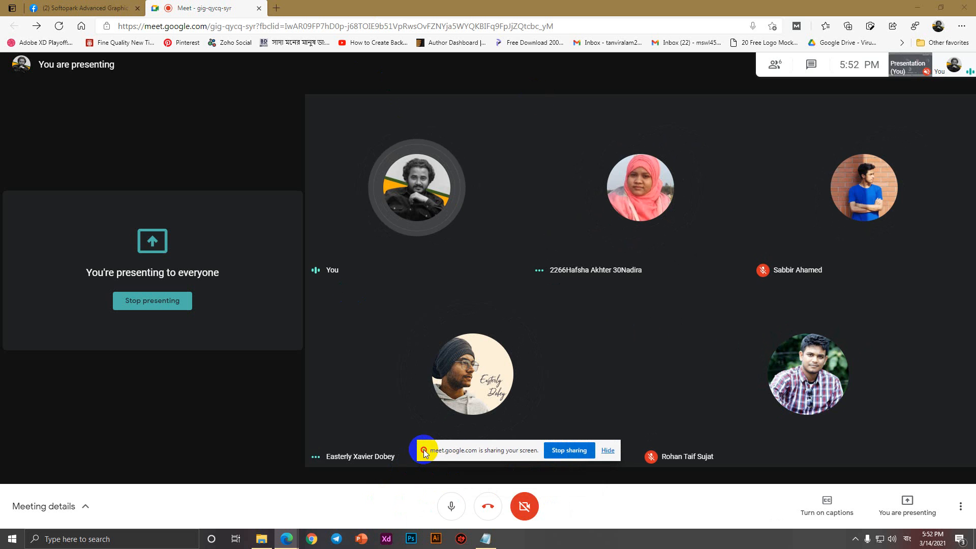
pyautogui.click(490, 507)
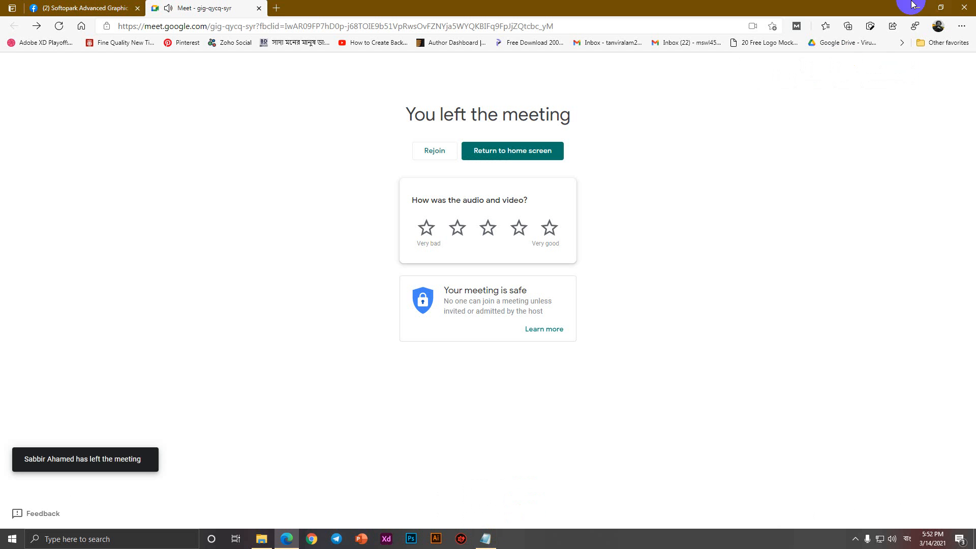
pyautogui.middleClick(228, 4)
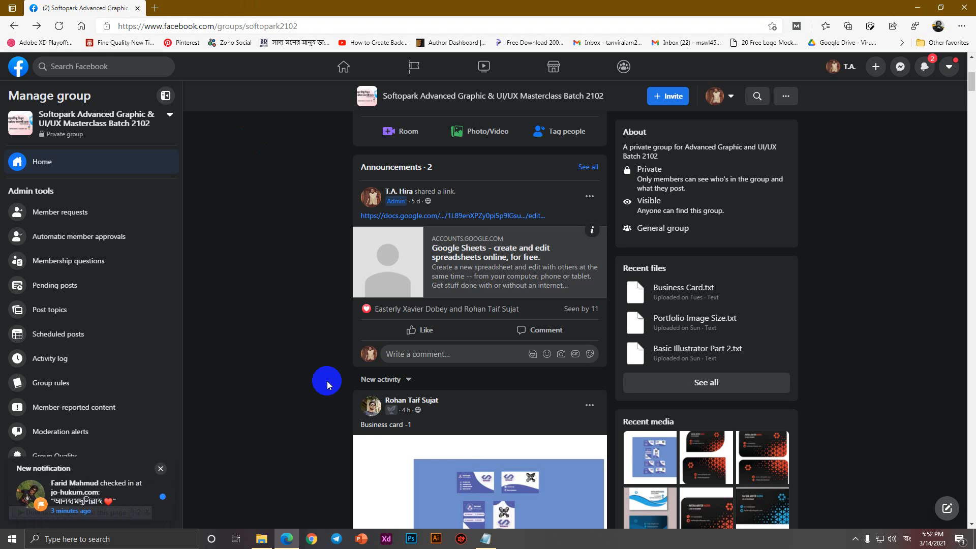
# Save the Business Card 2.txt class notes in Notepad and close it.
pyautogui.click(486, 539)
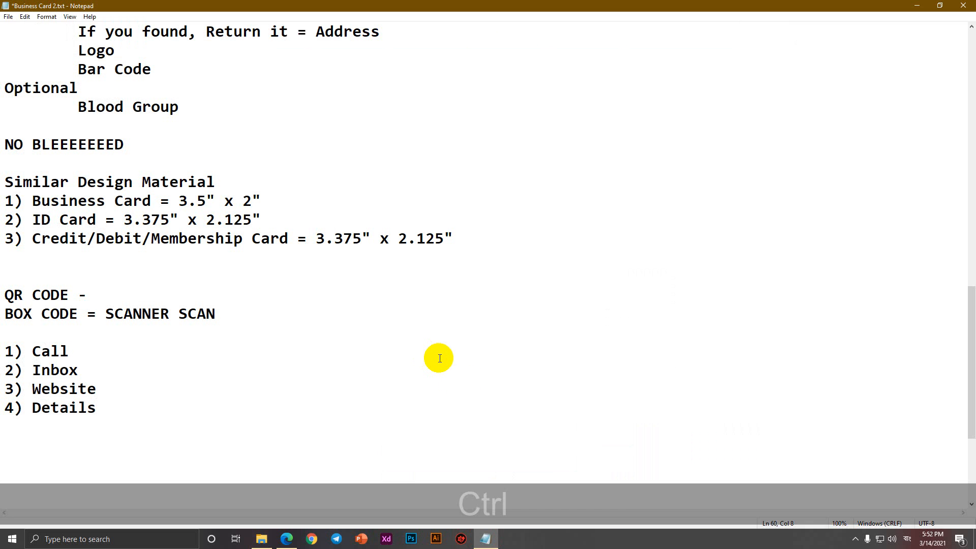
pyautogui.hotkey('ctrl', 's')
pyautogui.click(964, 7)
# Post Business Card 2.txt from the Desktop to the Facebook group.
pyautogui.scroll(6, 651, 199)
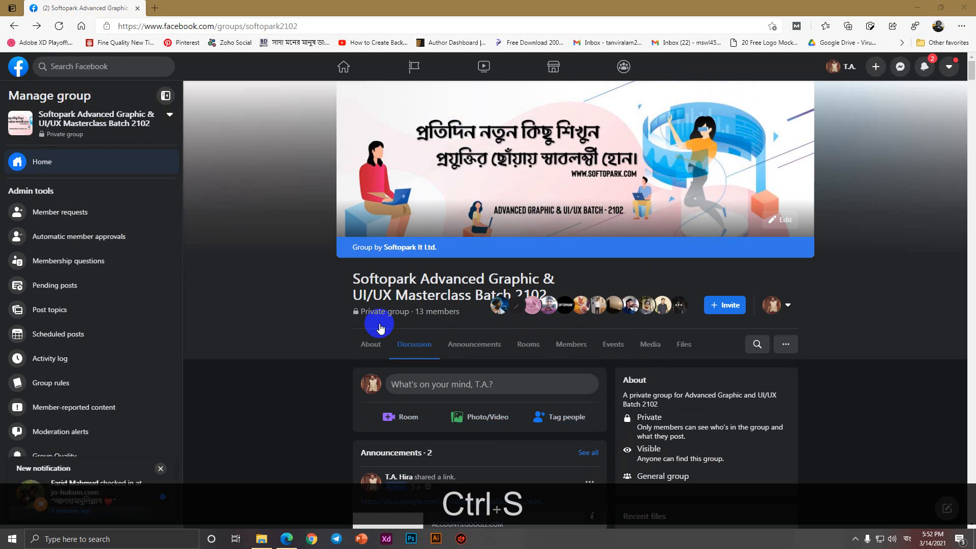
pyautogui.click(449, 389)
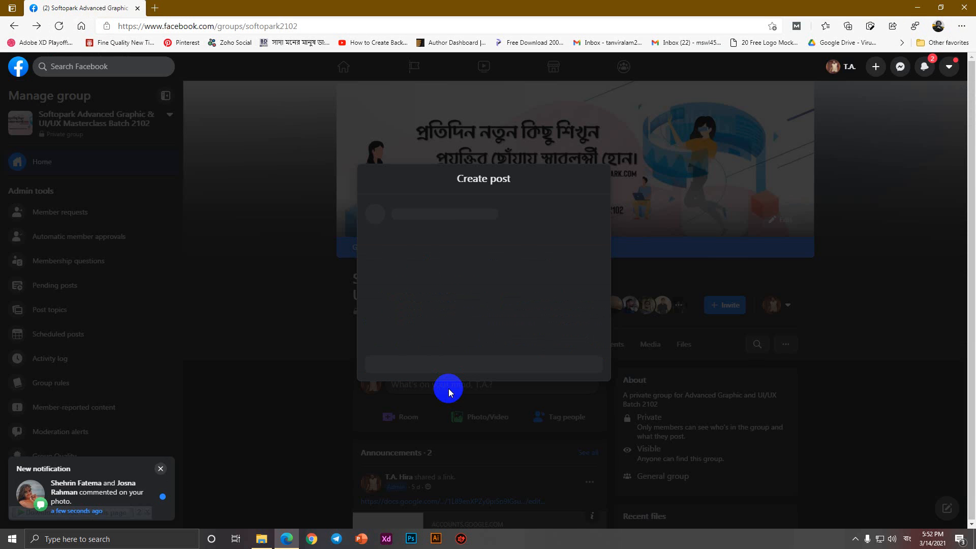
pyautogui.click(262, 539)
pyautogui.click(45, 163)
pyautogui.moveTo(151, 137); pyautogui.dragTo(462, 278)
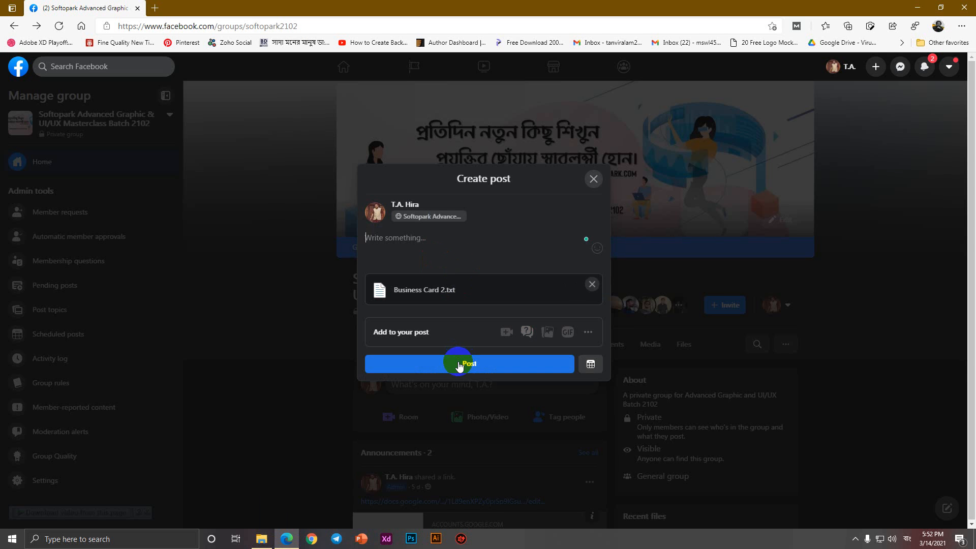
pyautogui.click(461, 363)
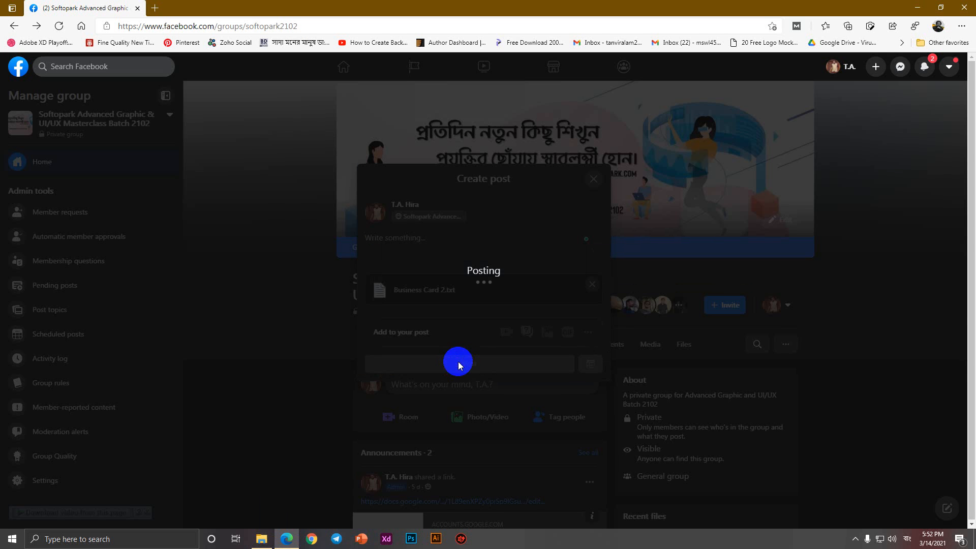
# Open the Google Drive download link in a new tab.
pyautogui.click(154, 8)
pyautogui.write('dr')
pyautogui.click(160, 60)
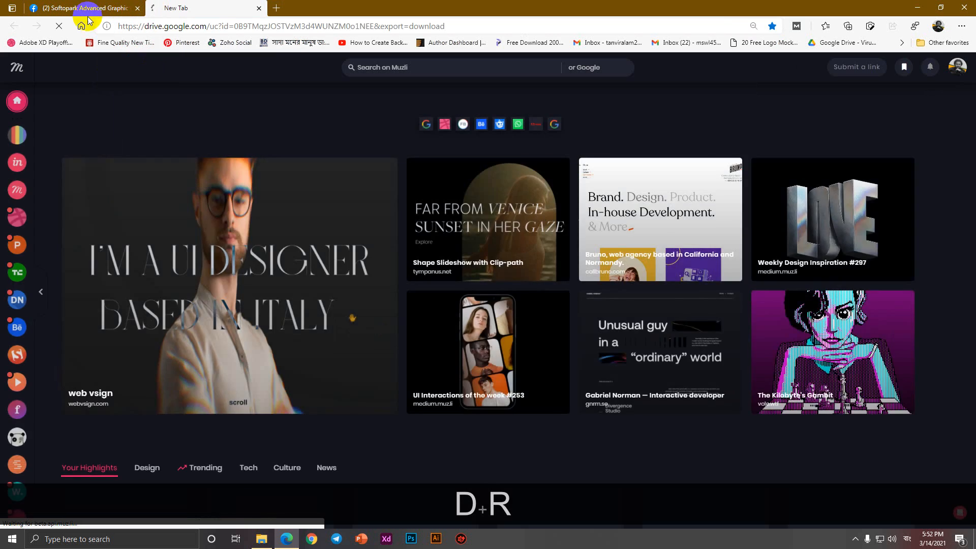
# Check the Facebook group notifications, then go to the Google Drive file list.
pyautogui.click(131, 8)
pyautogui.click(929, 71)
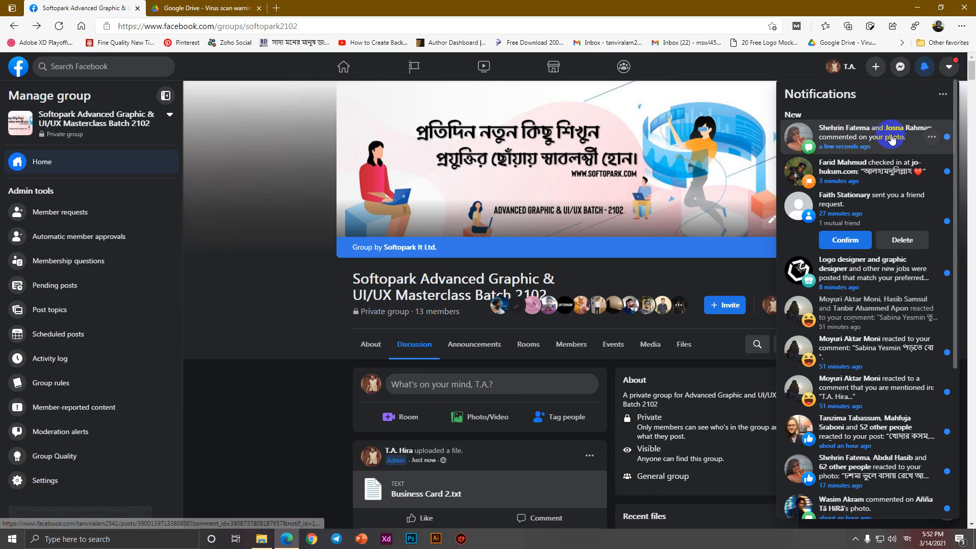
pyautogui.rightClick(810, 135)
pyautogui.click(539, 4)
pyautogui.click(215, 7)
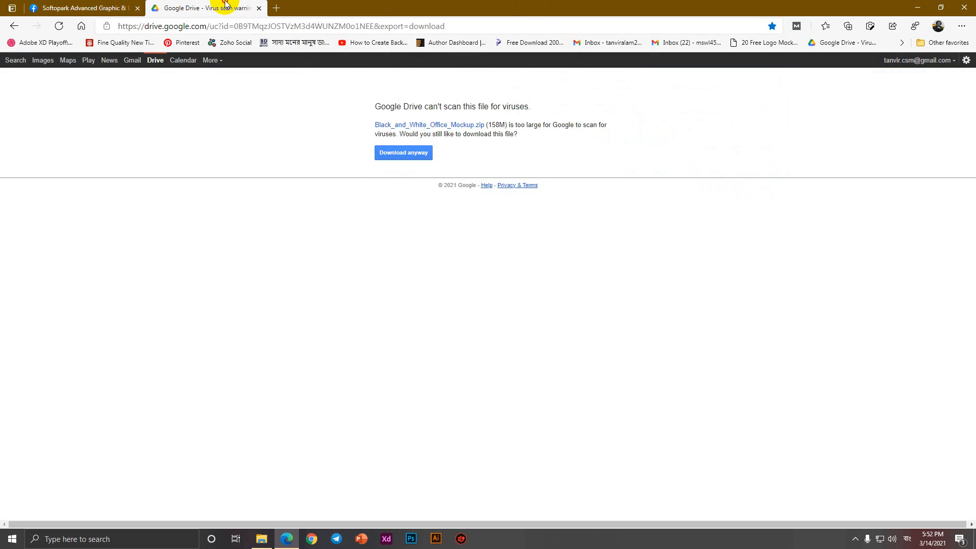
pyautogui.click(156, 61)
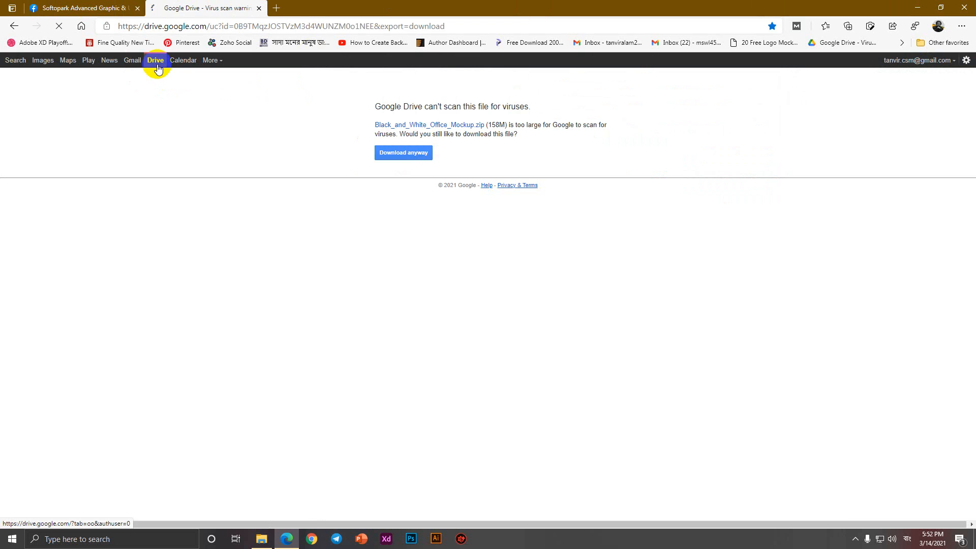